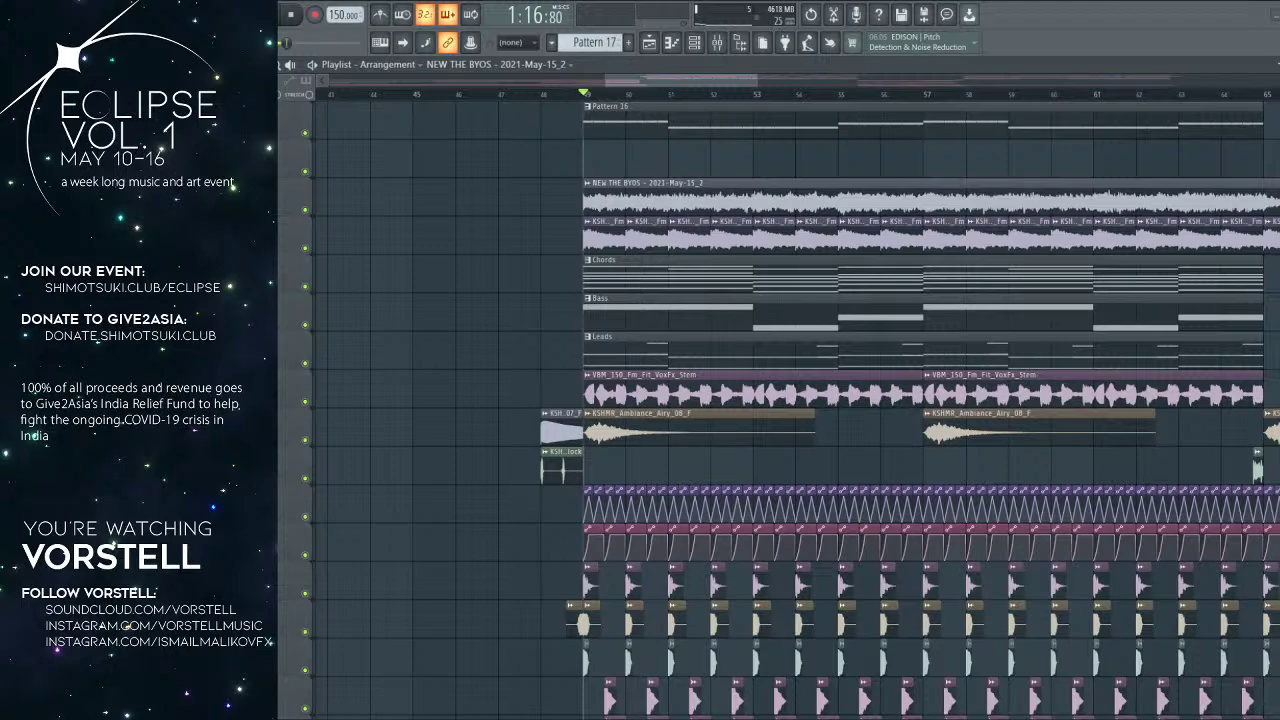
# Step: Play the song from bar 1 and look over the intro's piano, orchestra, strings and brass tracks in the playlist
pyautogui.scroll(-6, 457, 105)
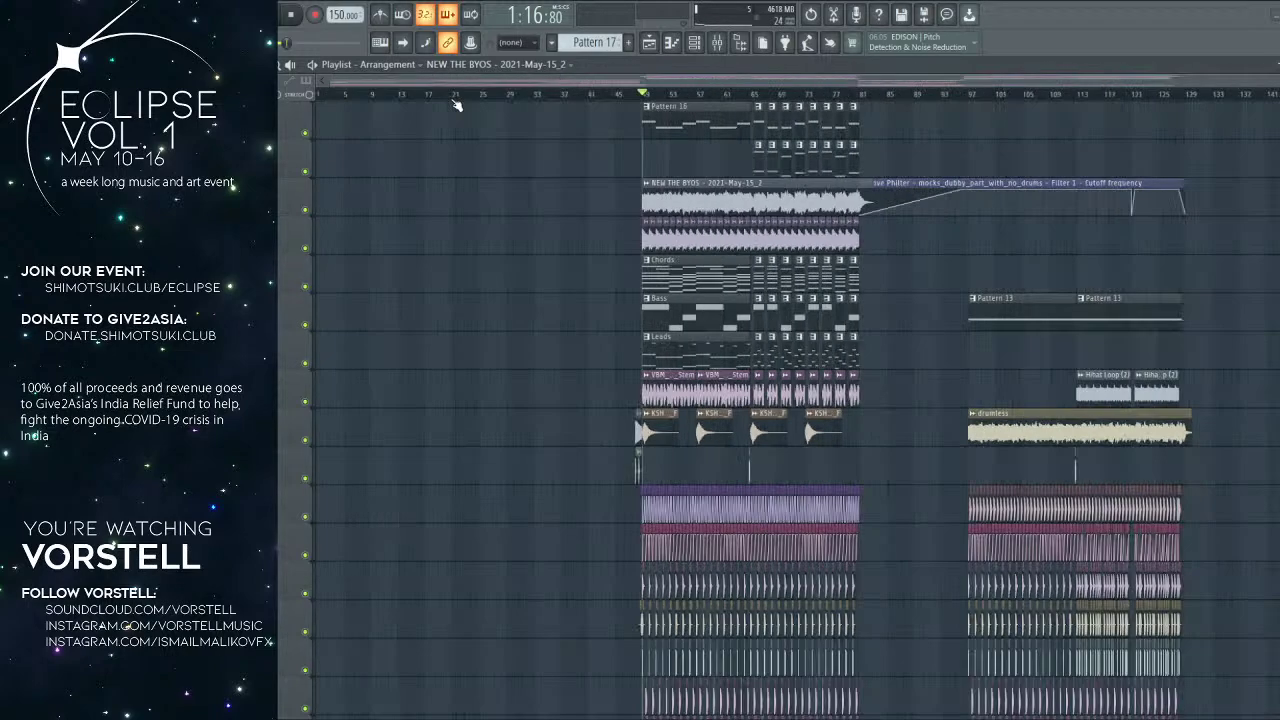
pyautogui.scroll(-5, 568, 234)
pyautogui.click(324, 96)
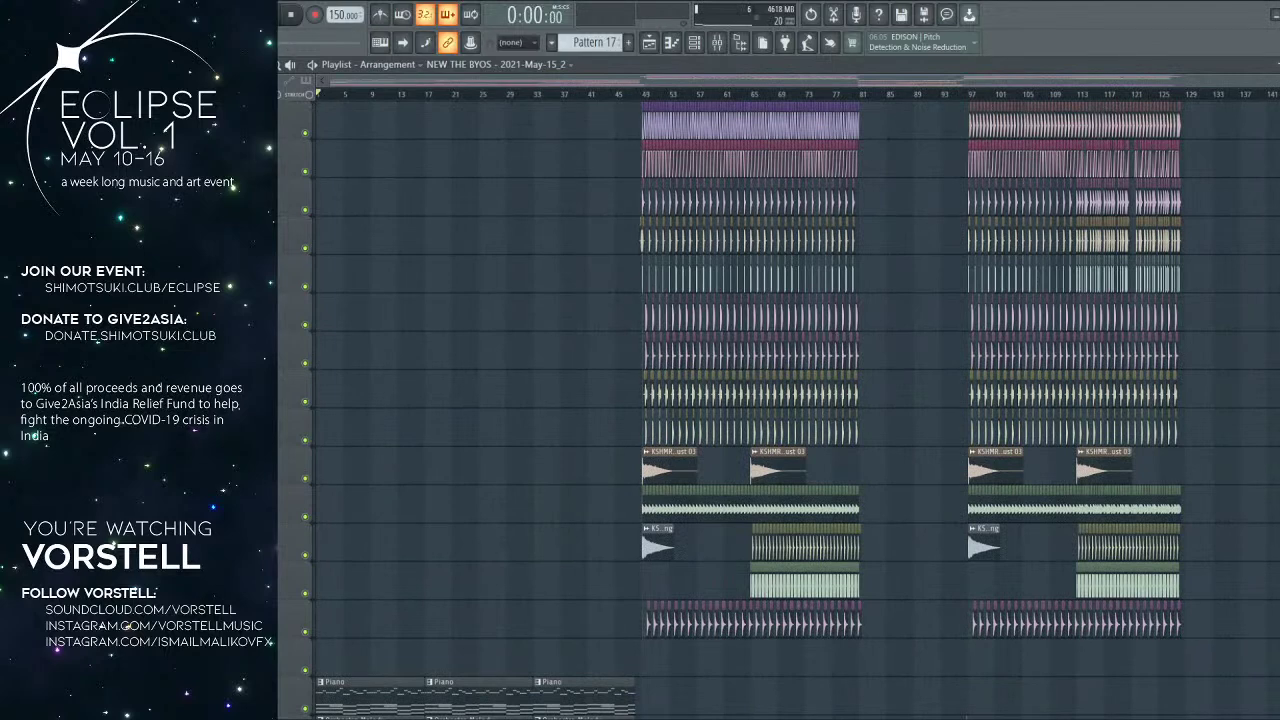
pyautogui.scroll(-4, 452, 273)
pyautogui.scroll(-4, 452, 275)
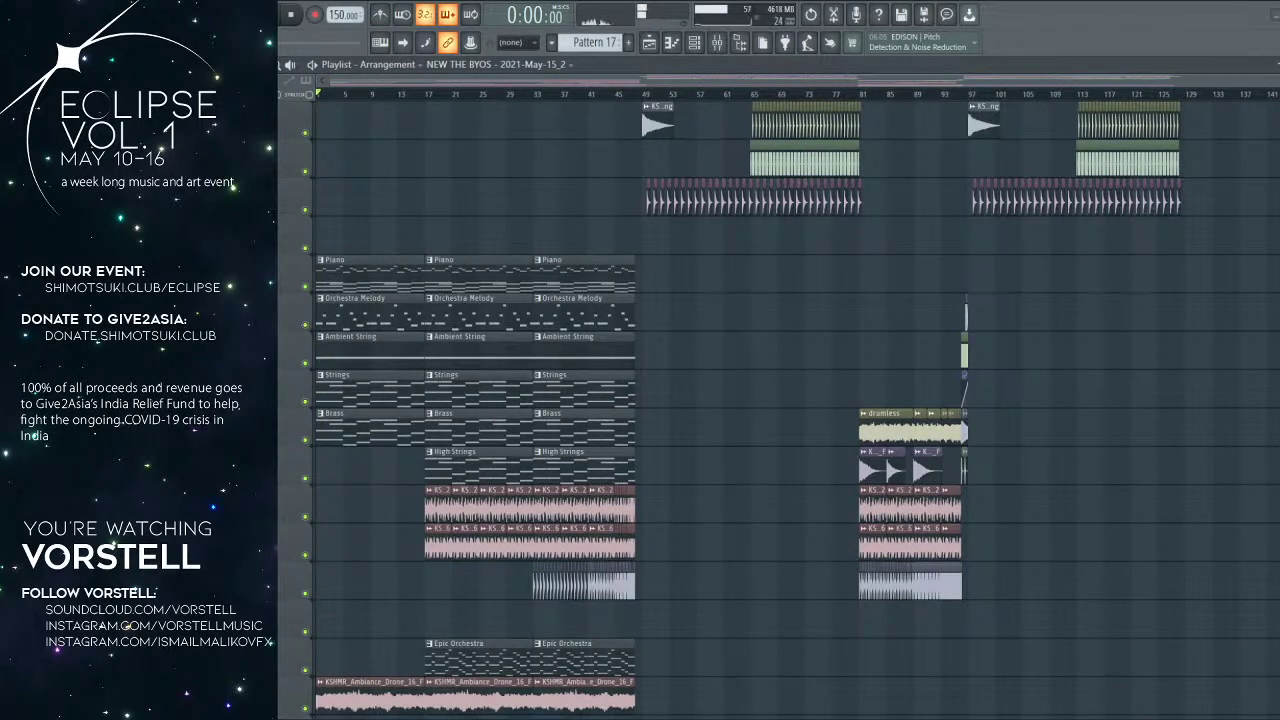
pyautogui.press('space')
pyautogui.scroll(-2, 700, 206)
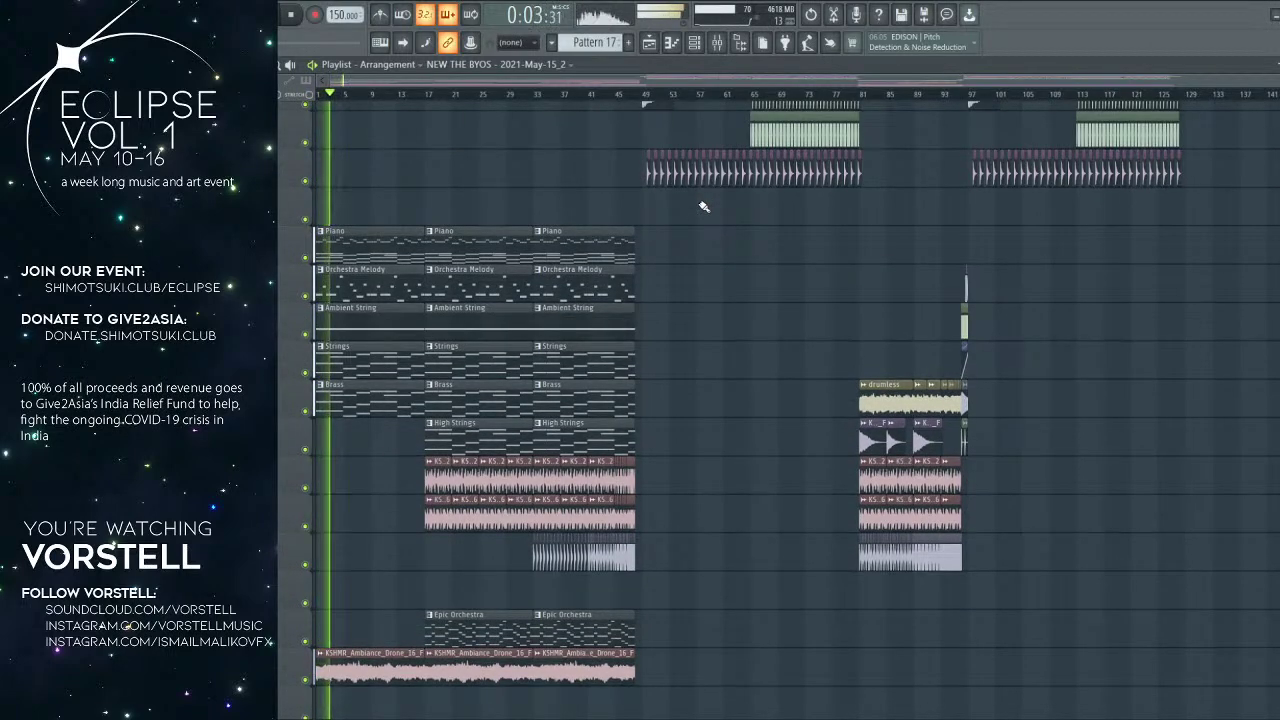
pyautogui.scroll(-2, 700, 210)
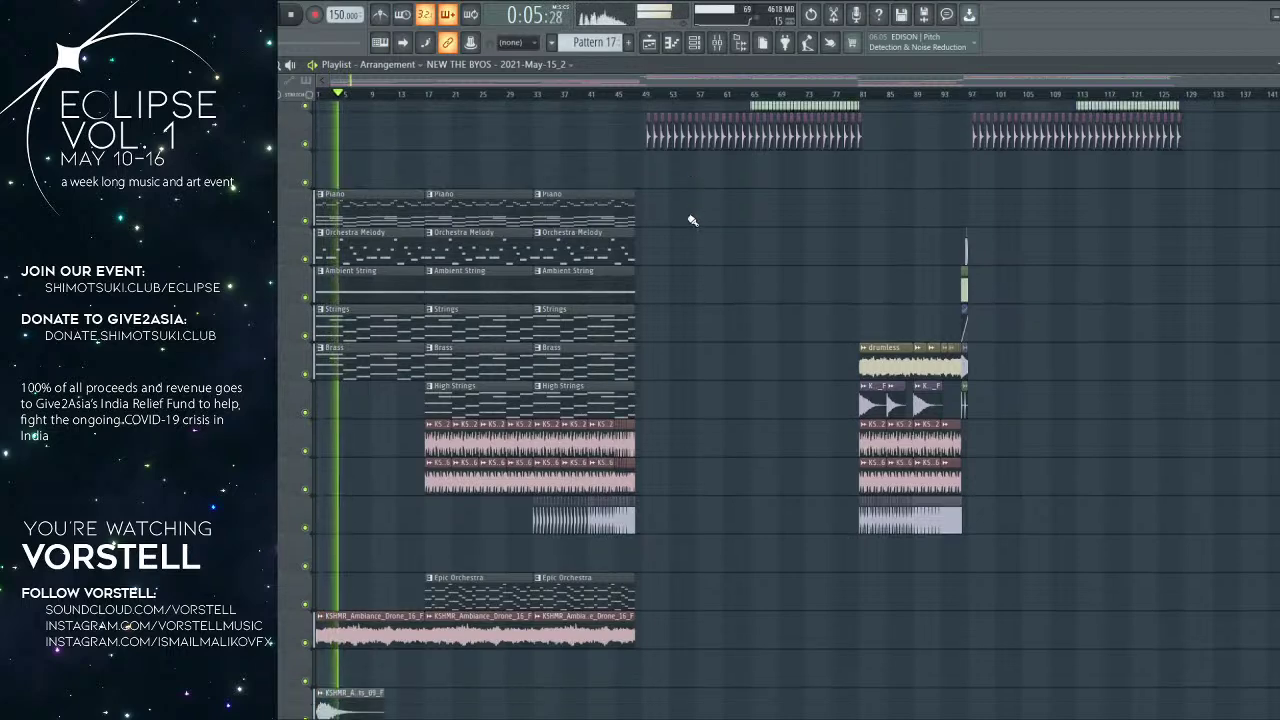
pyautogui.scroll(-1, 692, 220)
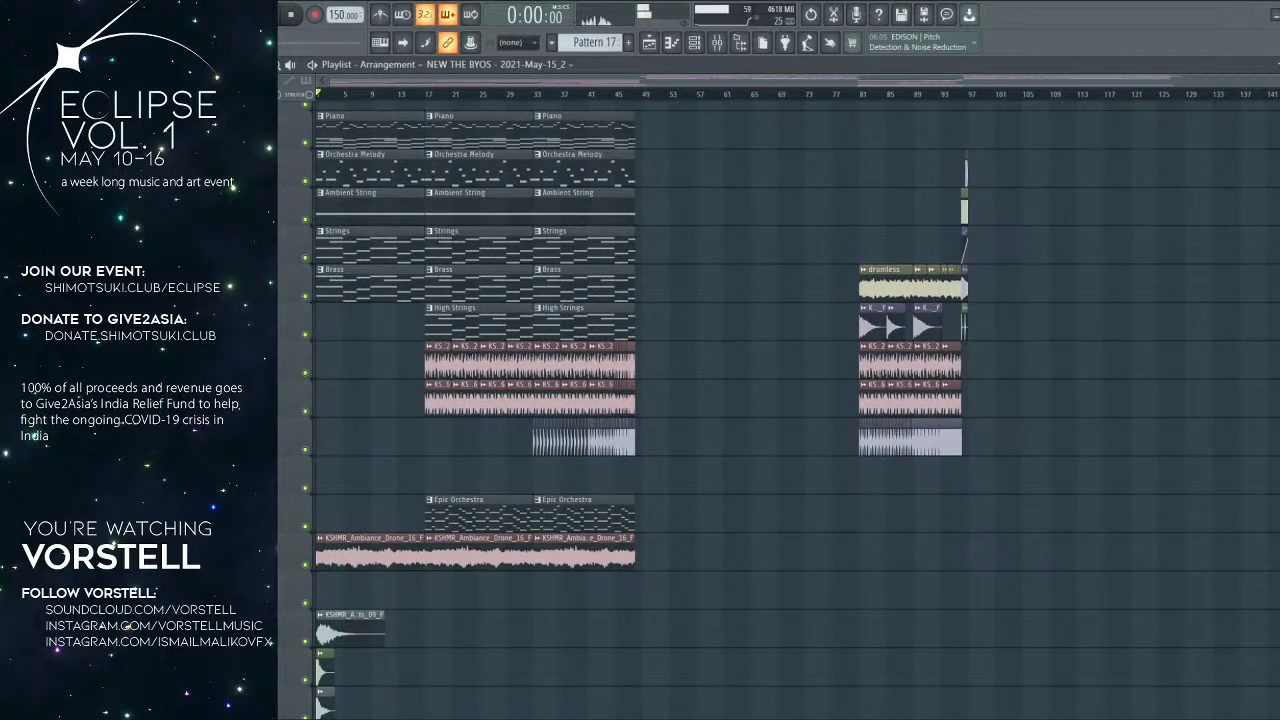
# Step: Restart playback from bar 1 and survey the whole arrangement, from the sweeps and automation clips up to the first drop
pyautogui.press('space')
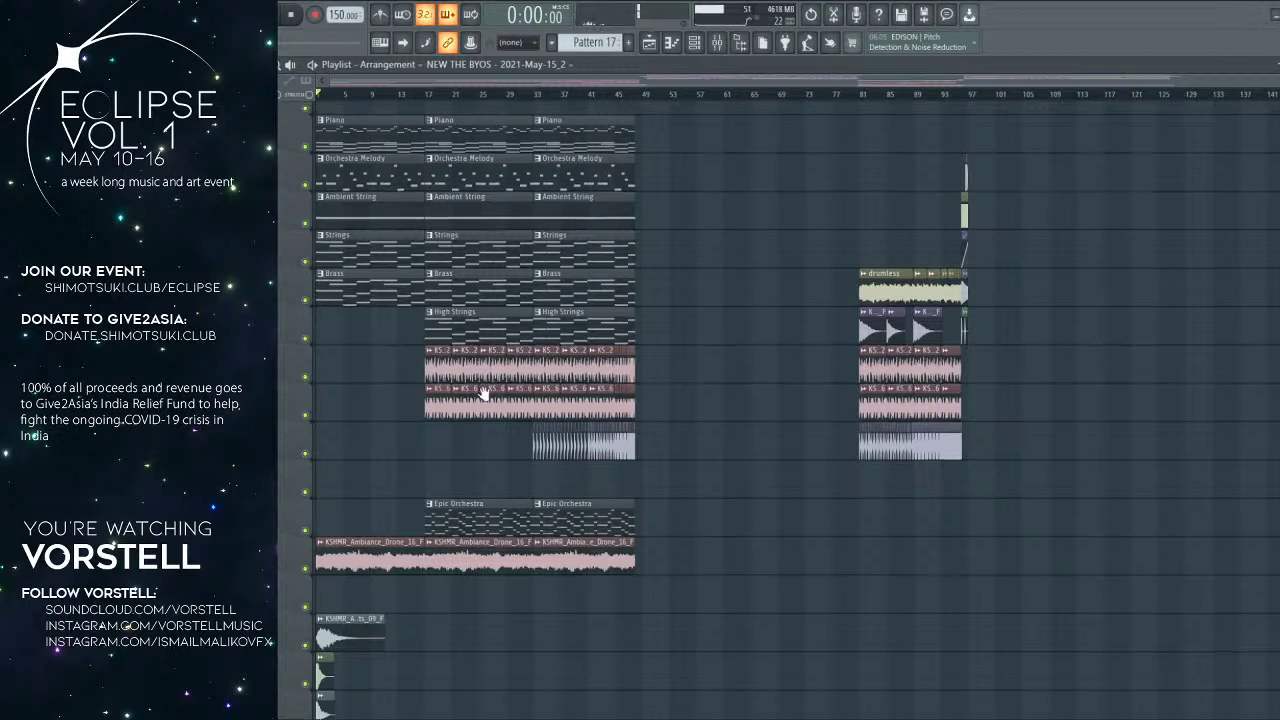
pyautogui.scroll(-5, 484, 395)
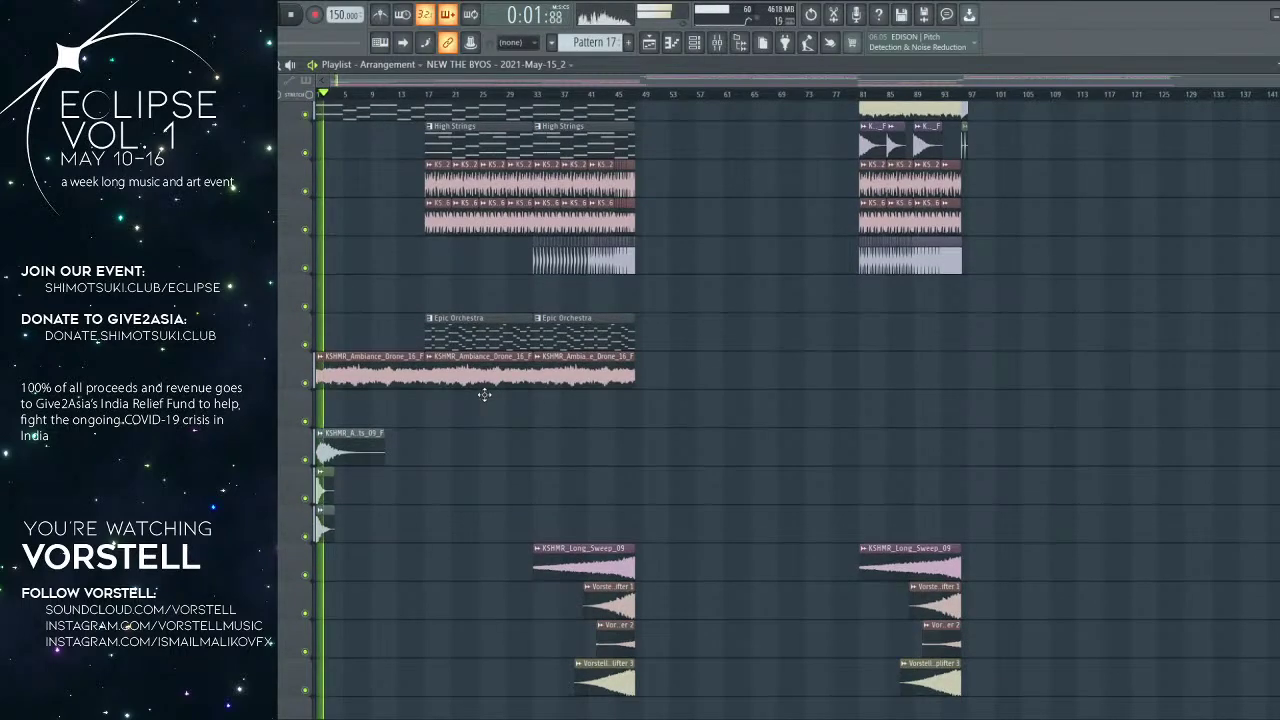
pyautogui.scroll(-3, 484, 395)
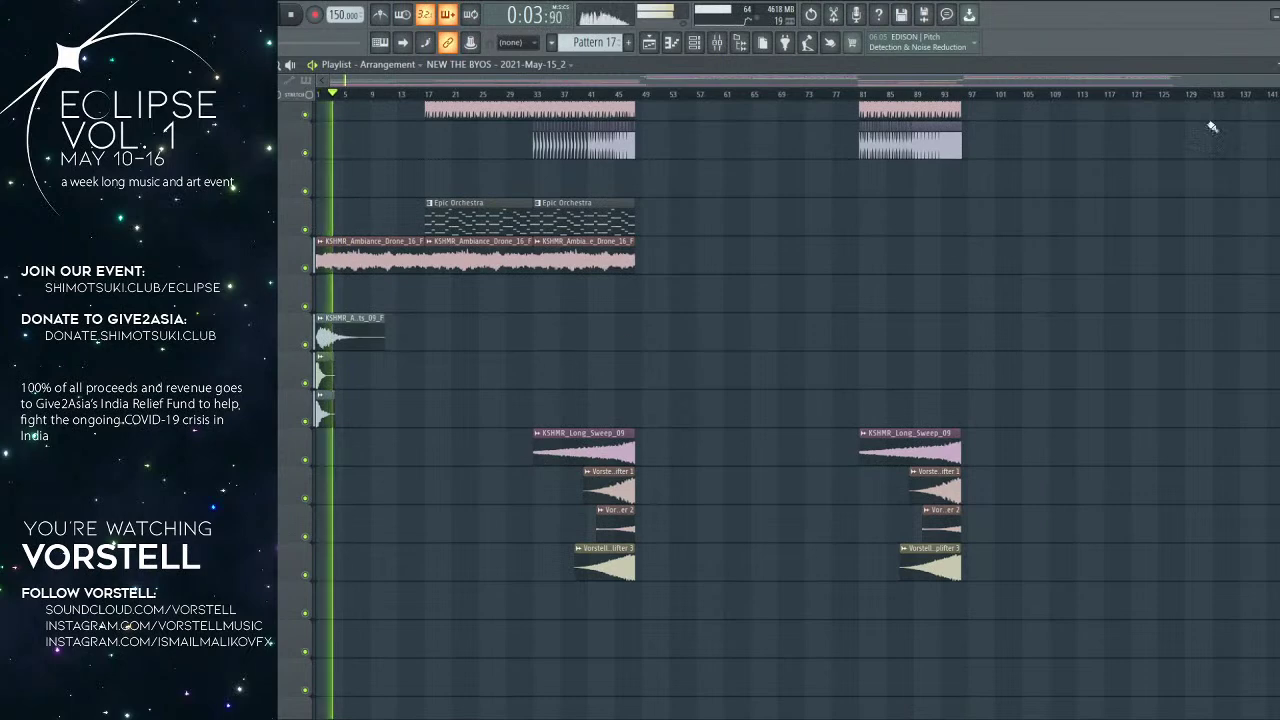
pyautogui.moveTo(1278, 98); pyautogui.dragTo(1278, 82)
pyautogui.scroll(20, 894, 334)
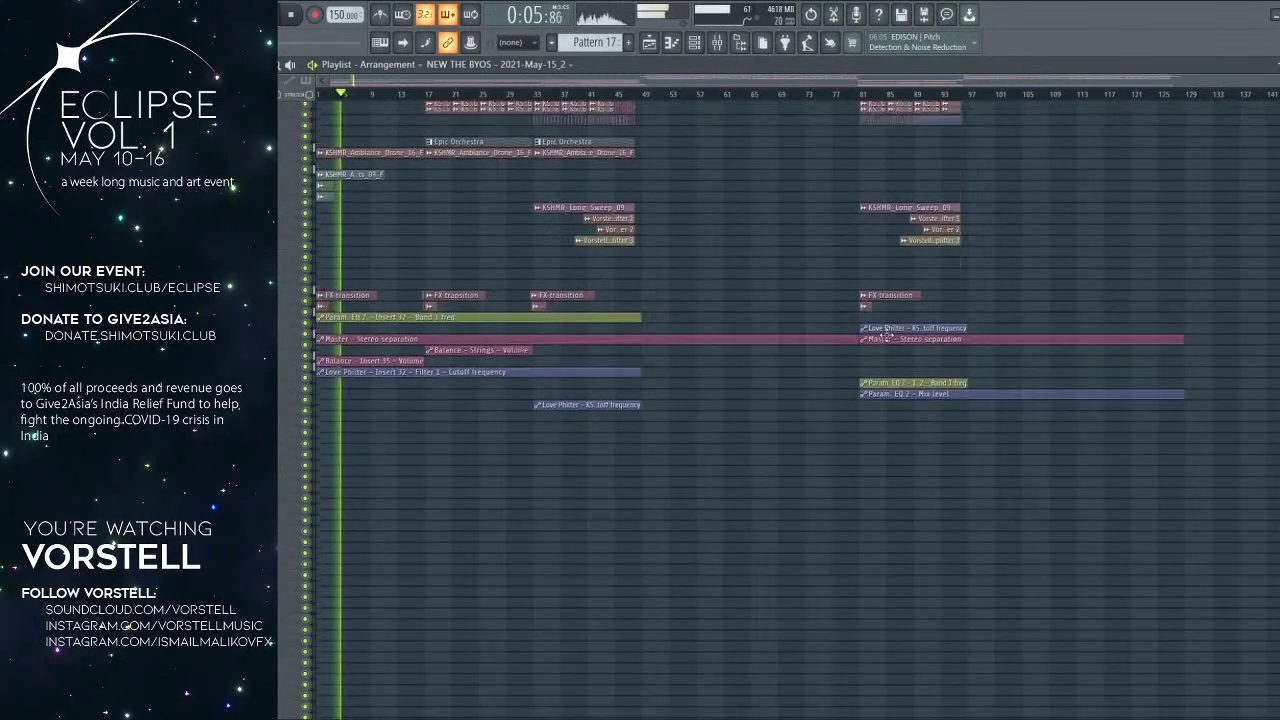
pyautogui.scroll(3, 865, 326)
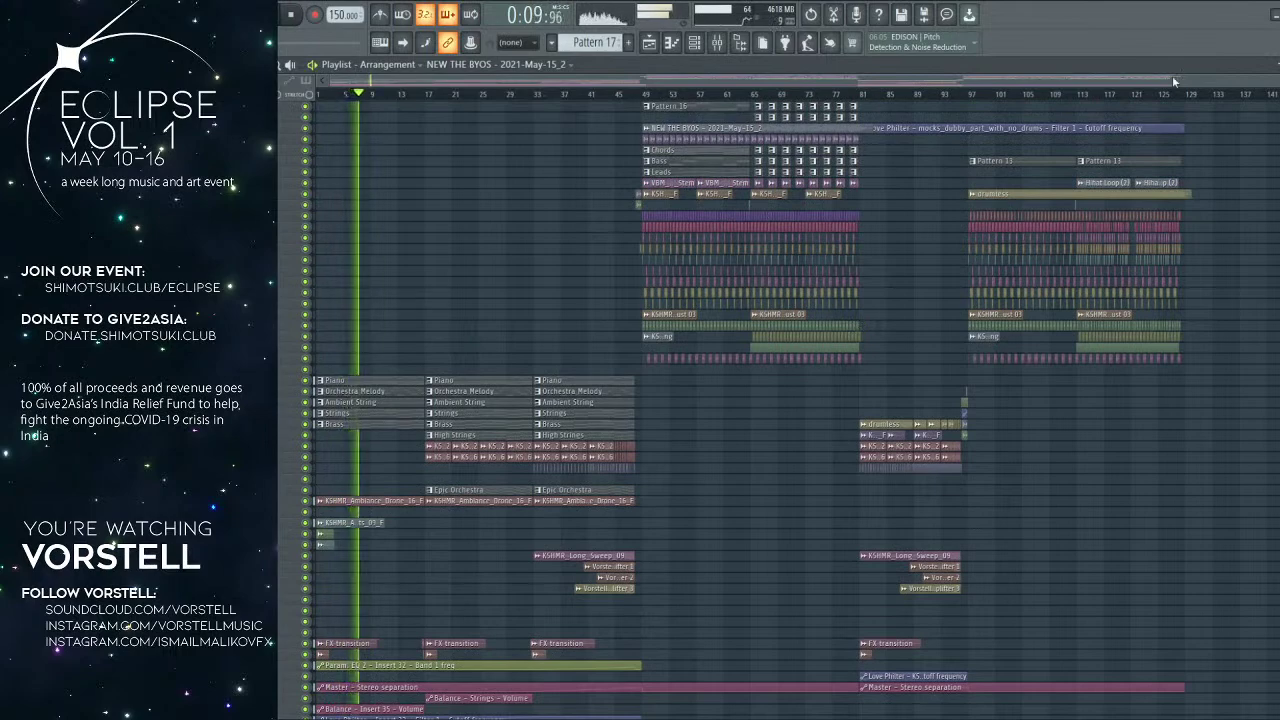
pyautogui.scroll(3, 977, 111)
pyautogui.scroll(3, 873, 94)
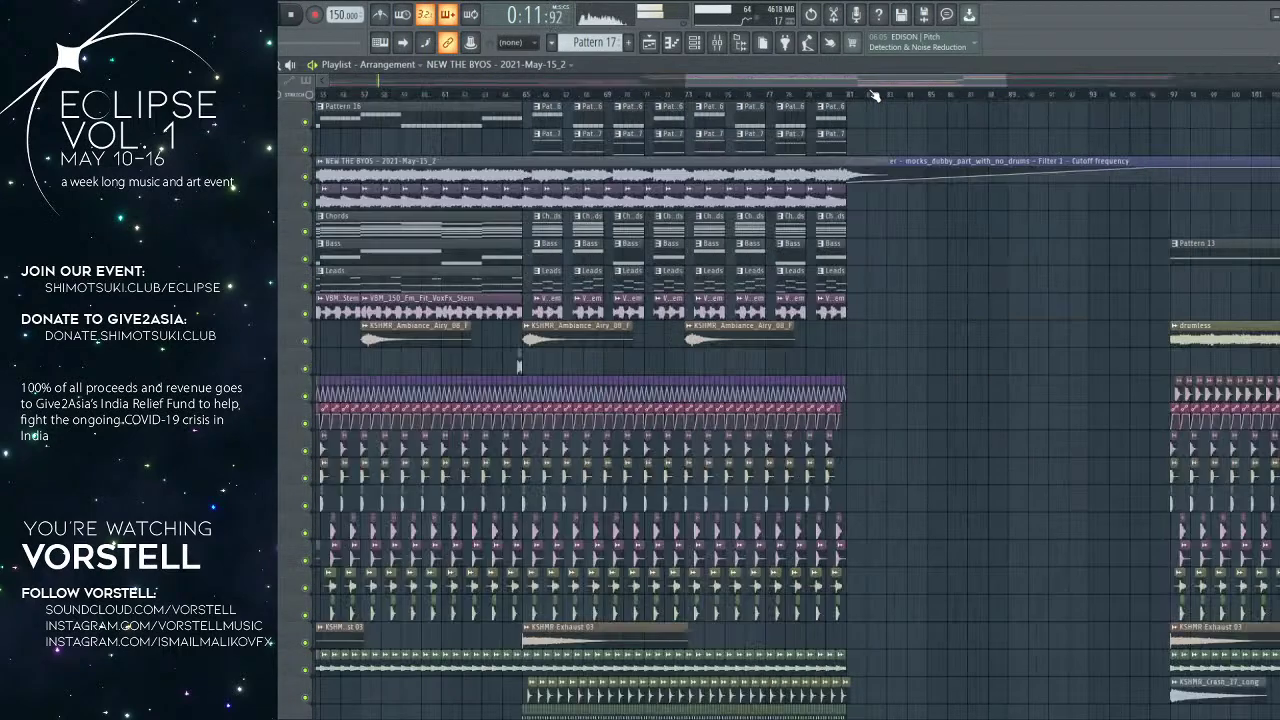
pyautogui.scroll(3, 873, 94)
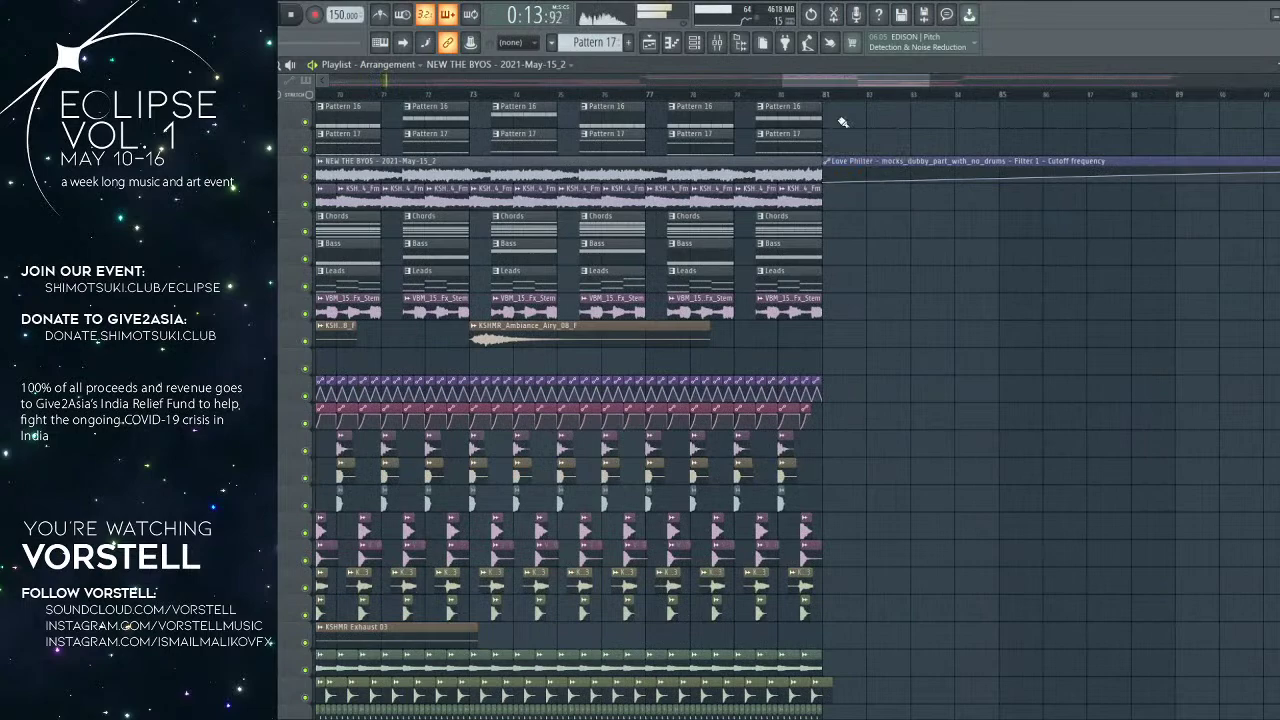
# Step: Listen to the orchestral intro and examine how its instrument, drum, riser and transition clips are layered
pyautogui.scroll(-5, 831, 96)
pyautogui.scroll(-3, 648, 267)
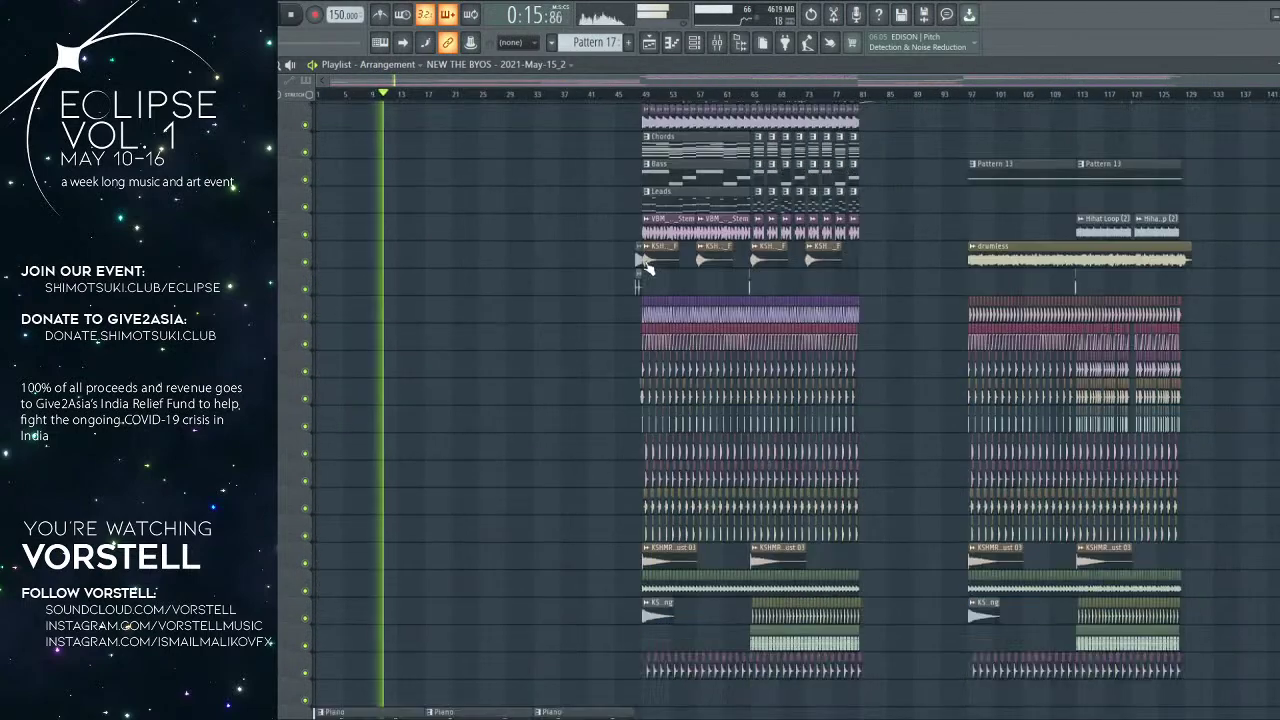
pyautogui.scroll(-6, 648, 268)
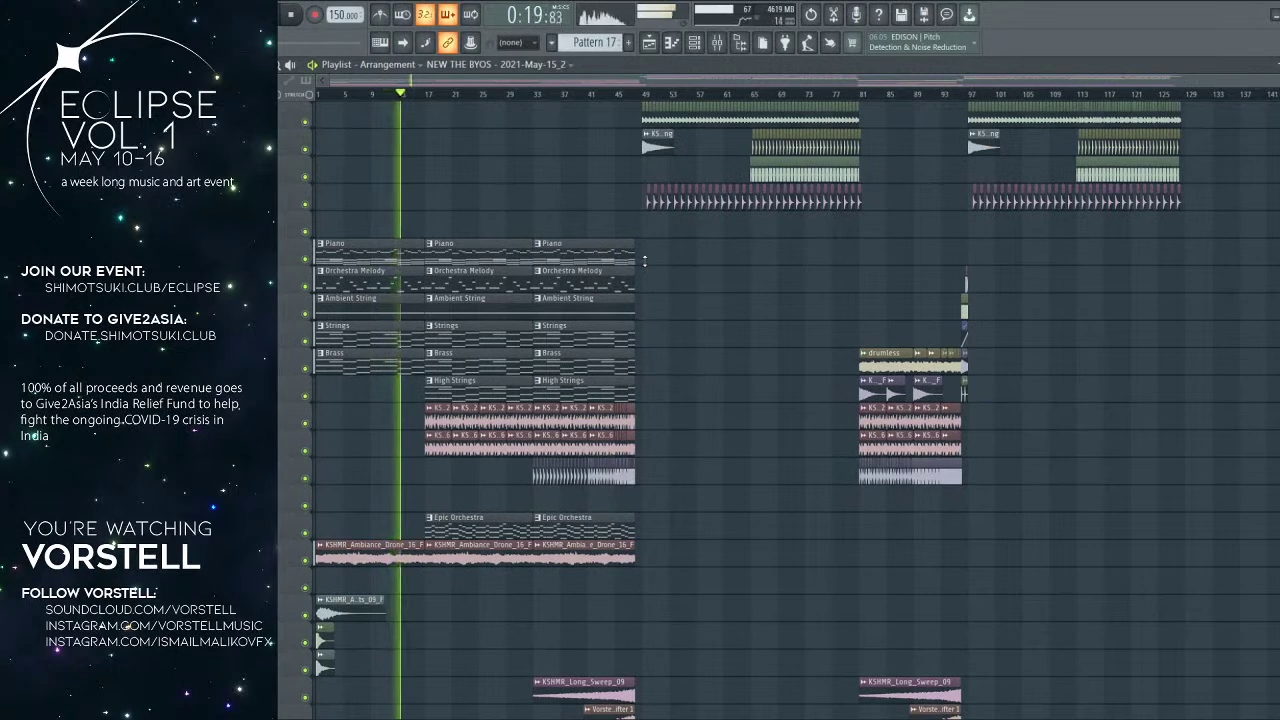
pyautogui.scroll(2, 644, 261)
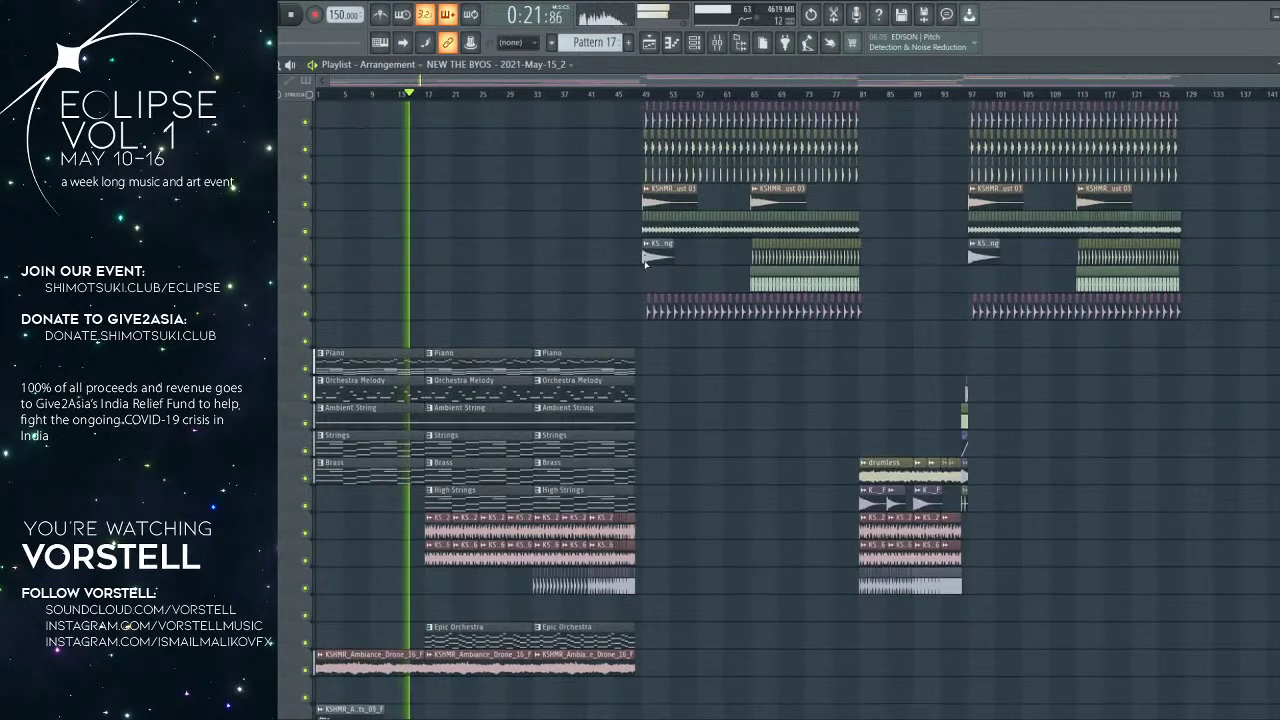
pyautogui.scroll(-3, 480, 250)
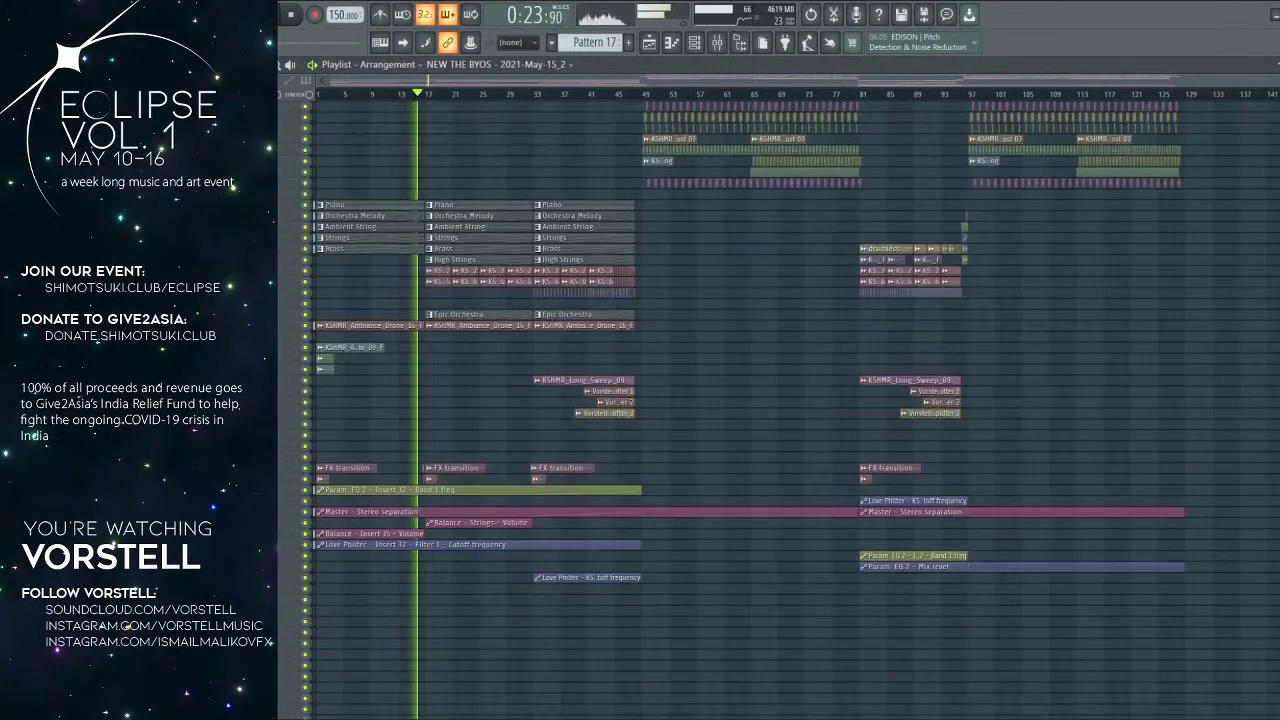
pyautogui.scroll(2, 480, 250)
pyautogui.scroll(2, 497, 100)
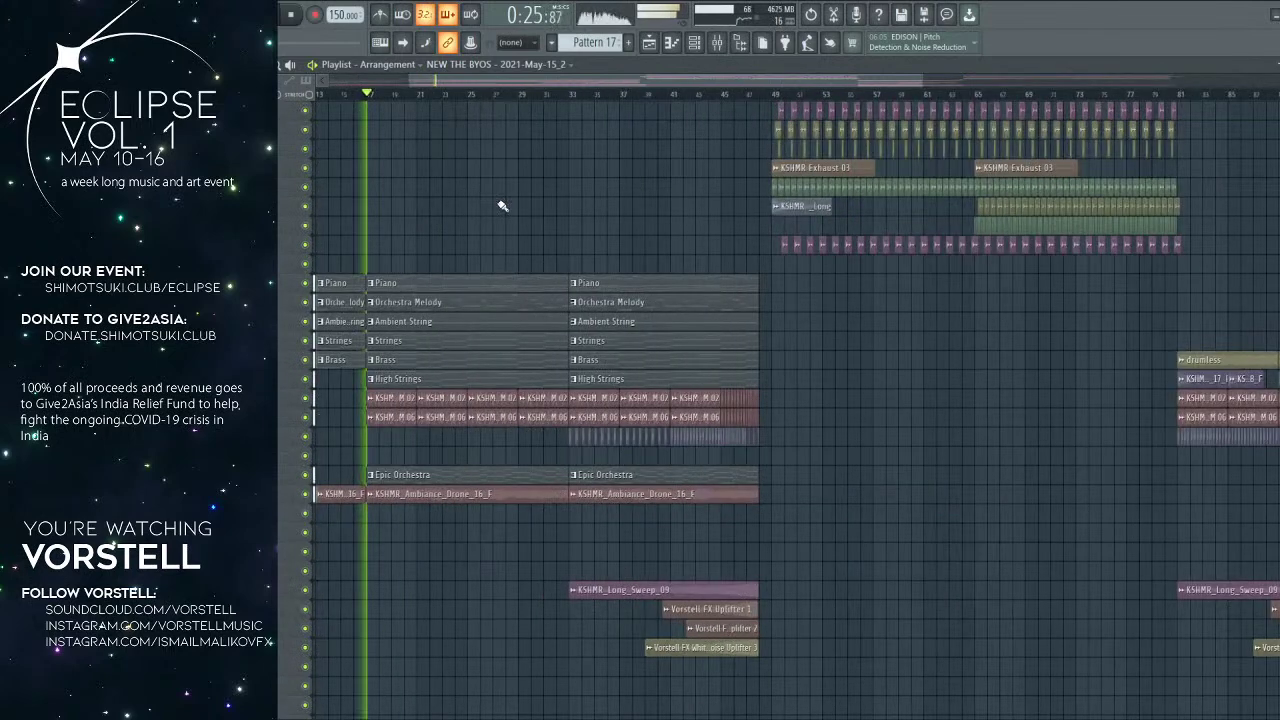
pyautogui.scroll(-2, 500, 206)
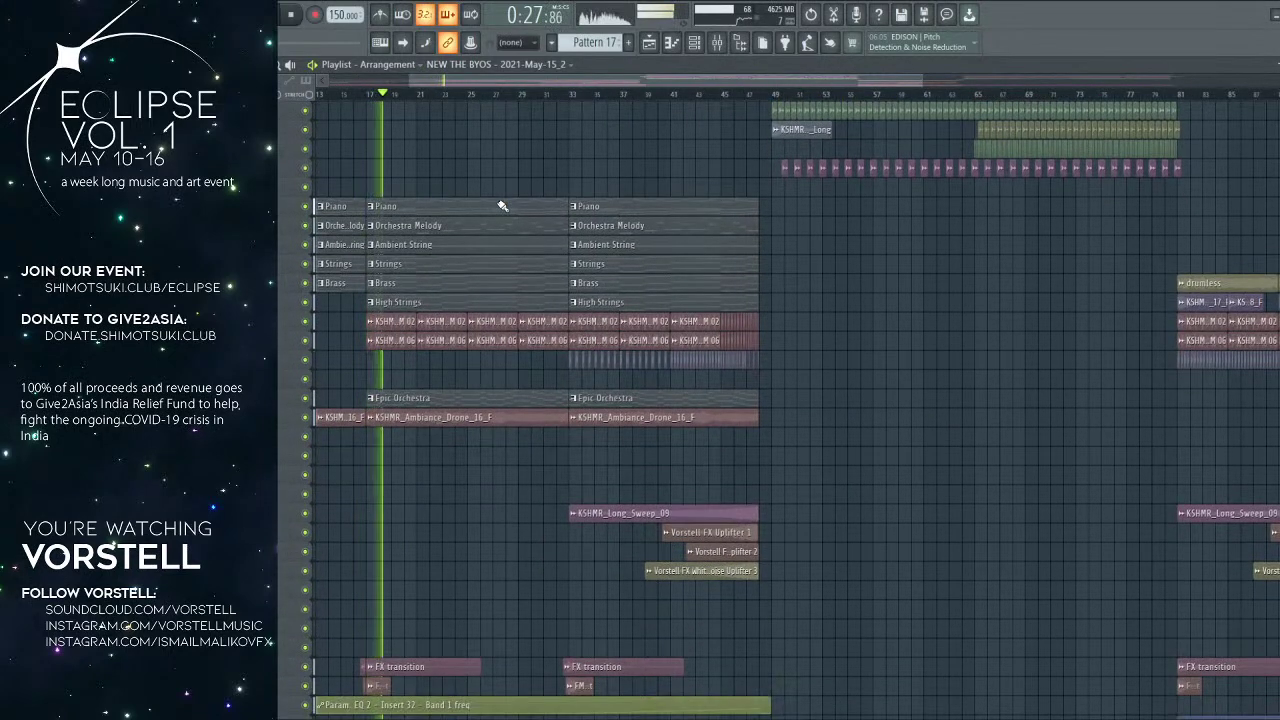
pyautogui.scroll(-1, 502, 206)
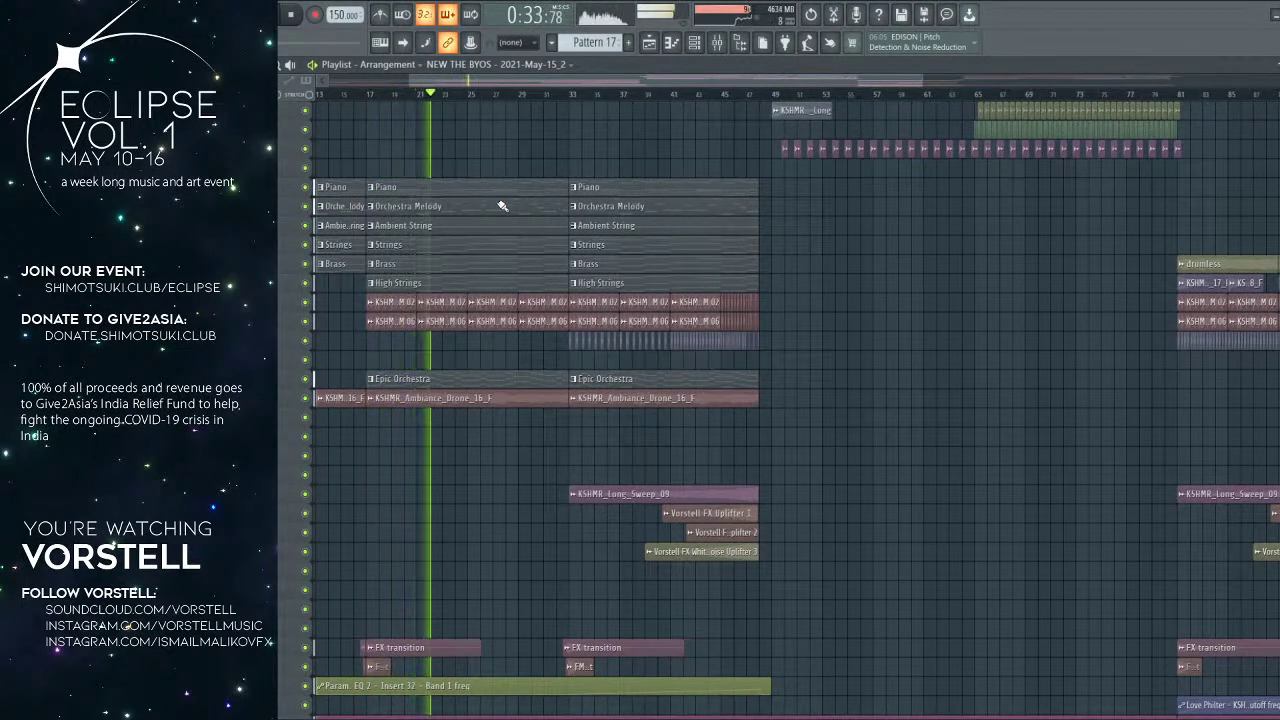
pyautogui.scroll(-1, 503, 206)
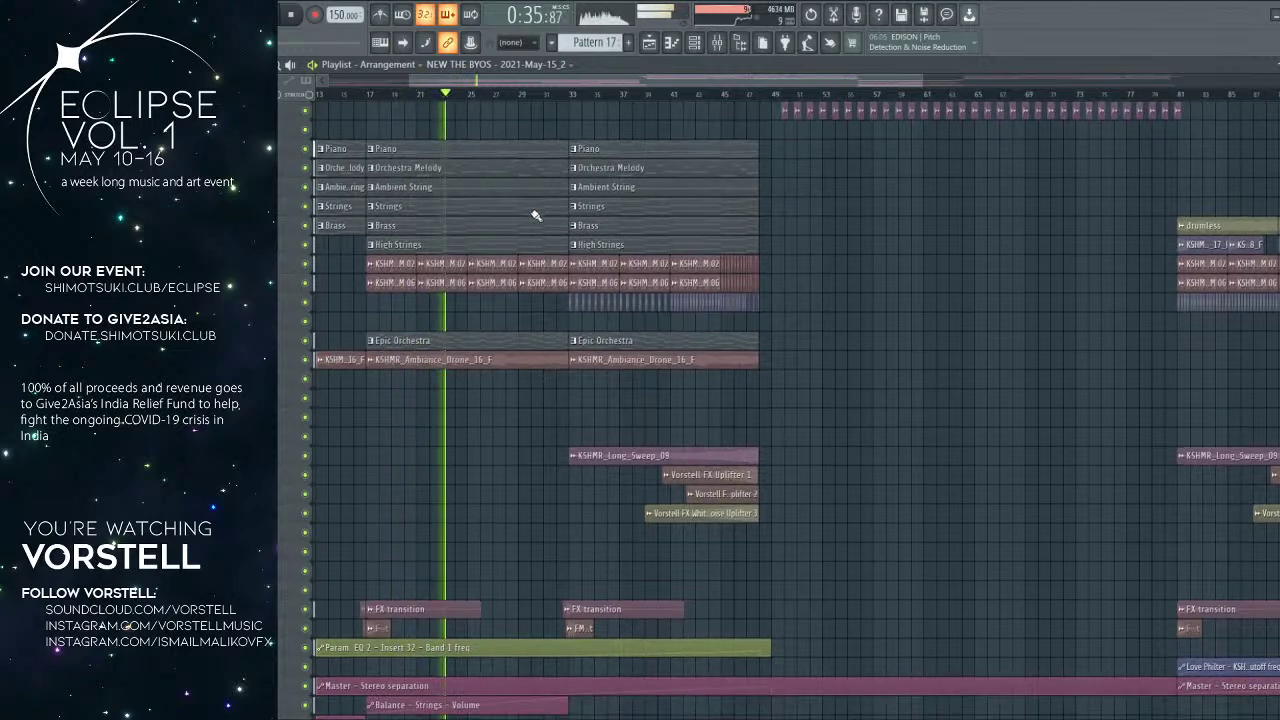
pyautogui.scroll(4, 620, 163)
pyautogui.scroll(-3, 651, 99)
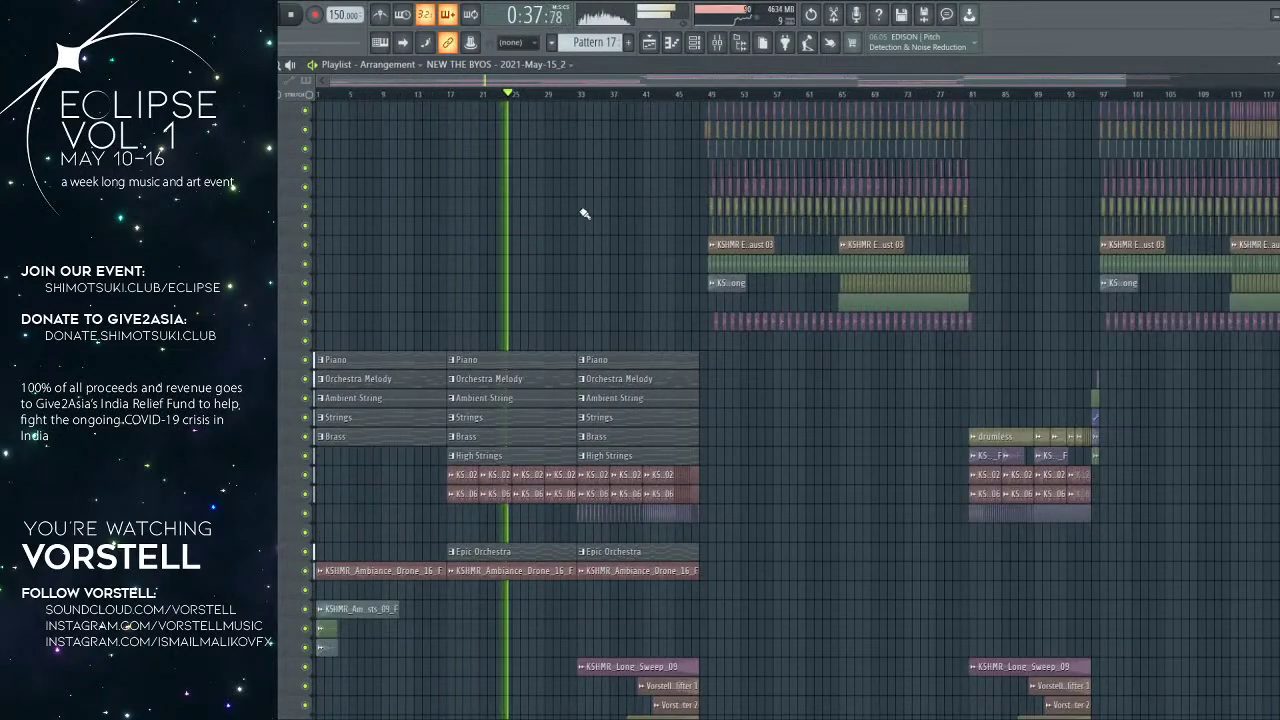
# Step: Stop playback and resume it a few bars before the first drop at bar 49
pyautogui.press('space')
pyautogui.scroll(-1, 599, 214)
pyautogui.scroll(-4, 585, 208)
pyautogui.click(686, 96)
pyautogui.scroll(3, 697, 105)
pyautogui.press('space')
pyautogui.scroll(5, 722, 174)
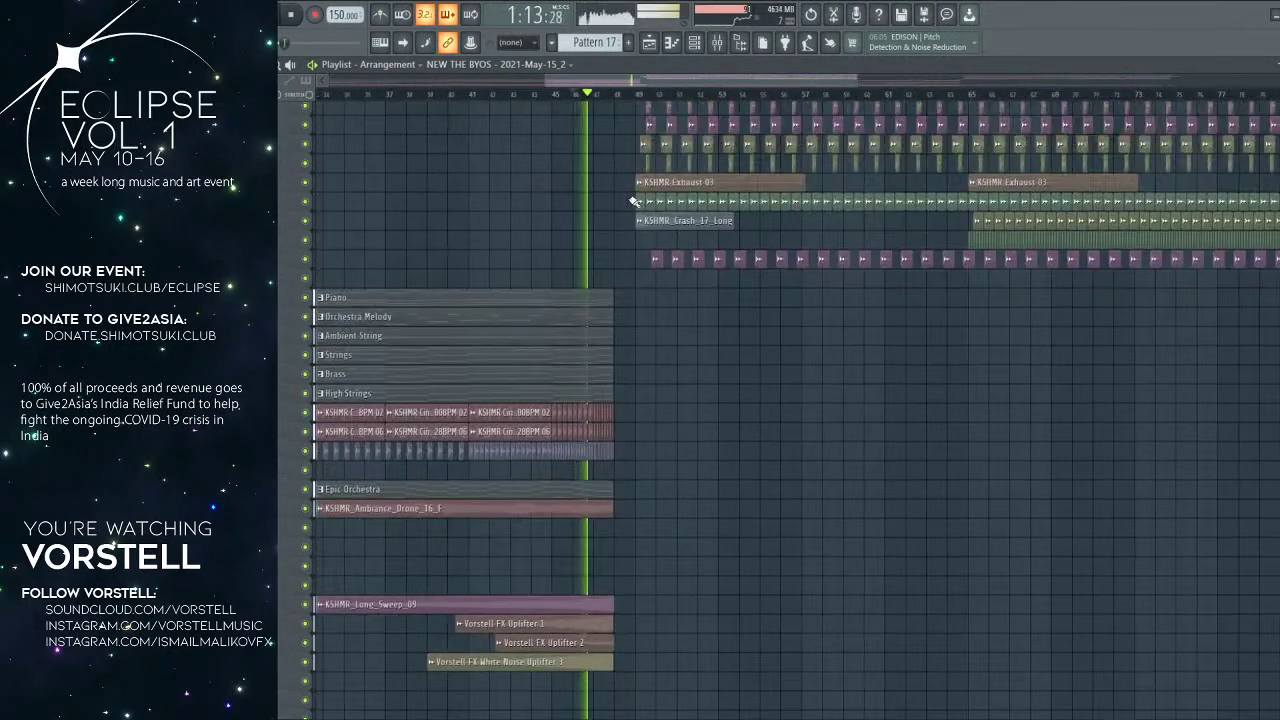
# Step: Check the audio channels in the channel rack, return to the playlist and stop playback
pyautogui.press('F5')
pyautogui.press('F6')
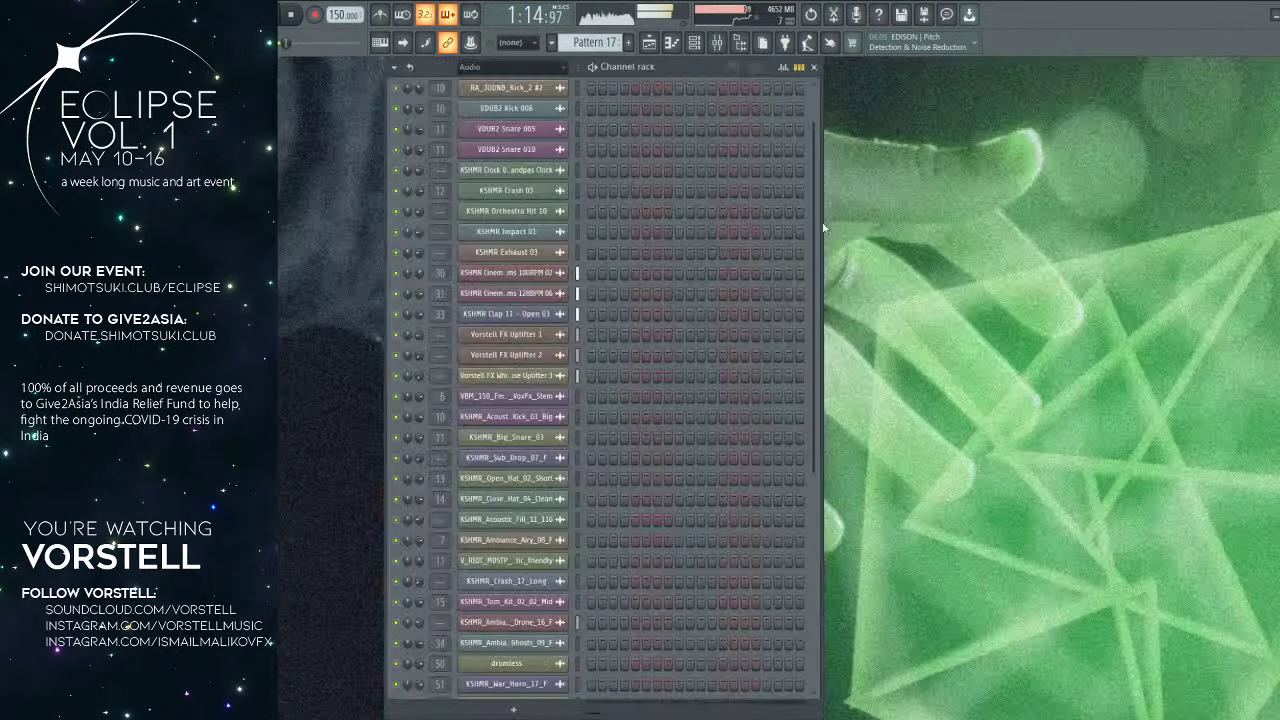
pyautogui.click(648, 42)
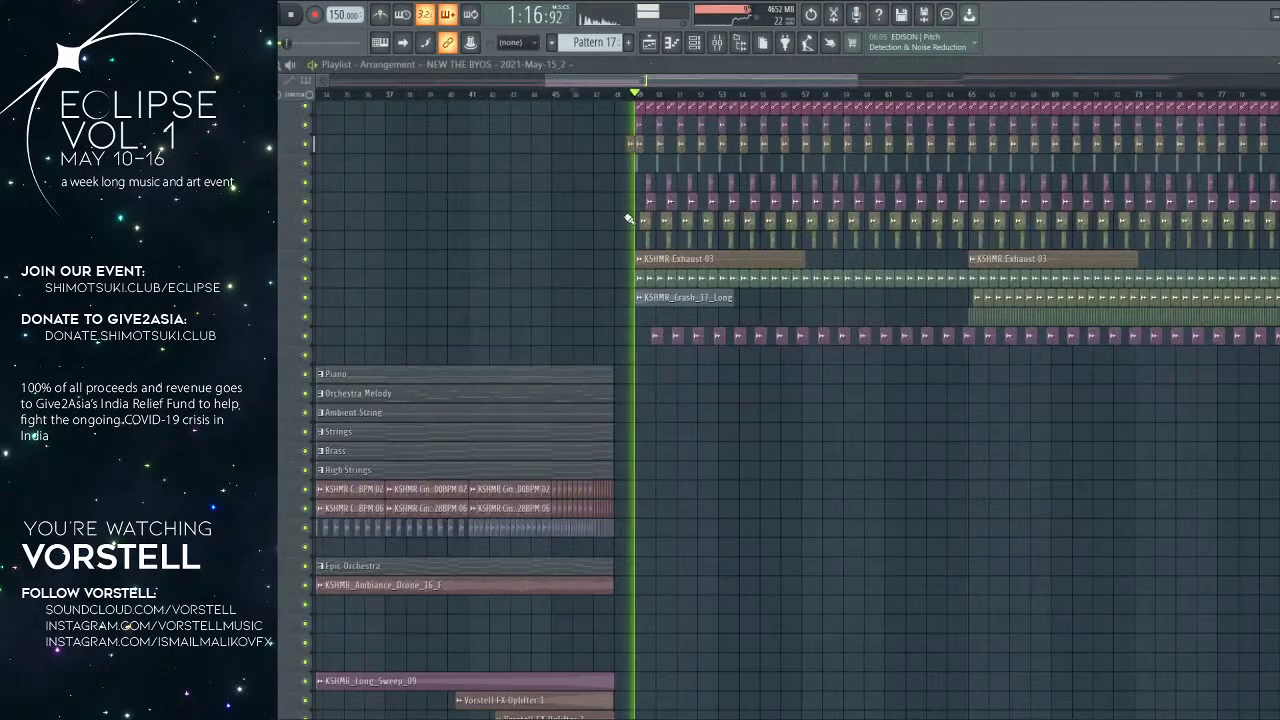
pyautogui.press('space')
# Step: Consolidate the Chords track from its track start, rendering it to a 16-bit stereo WAV file
pyautogui.scroll(4, 568, 116)
pyautogui.scroll(3, 568, 116)
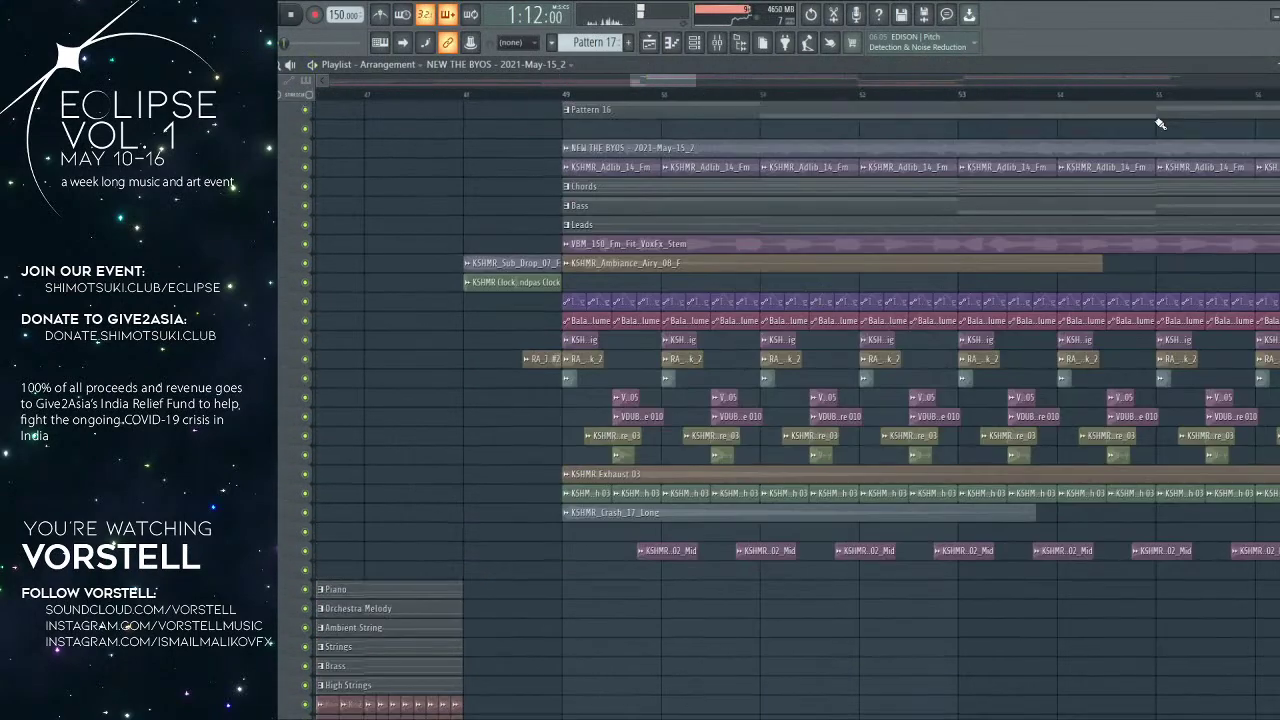
pyautogui.scroll(2, 1274, 94)
pyautogui.scroll(1, 1274, 94)
pyautogui.rightClick(280, 245)
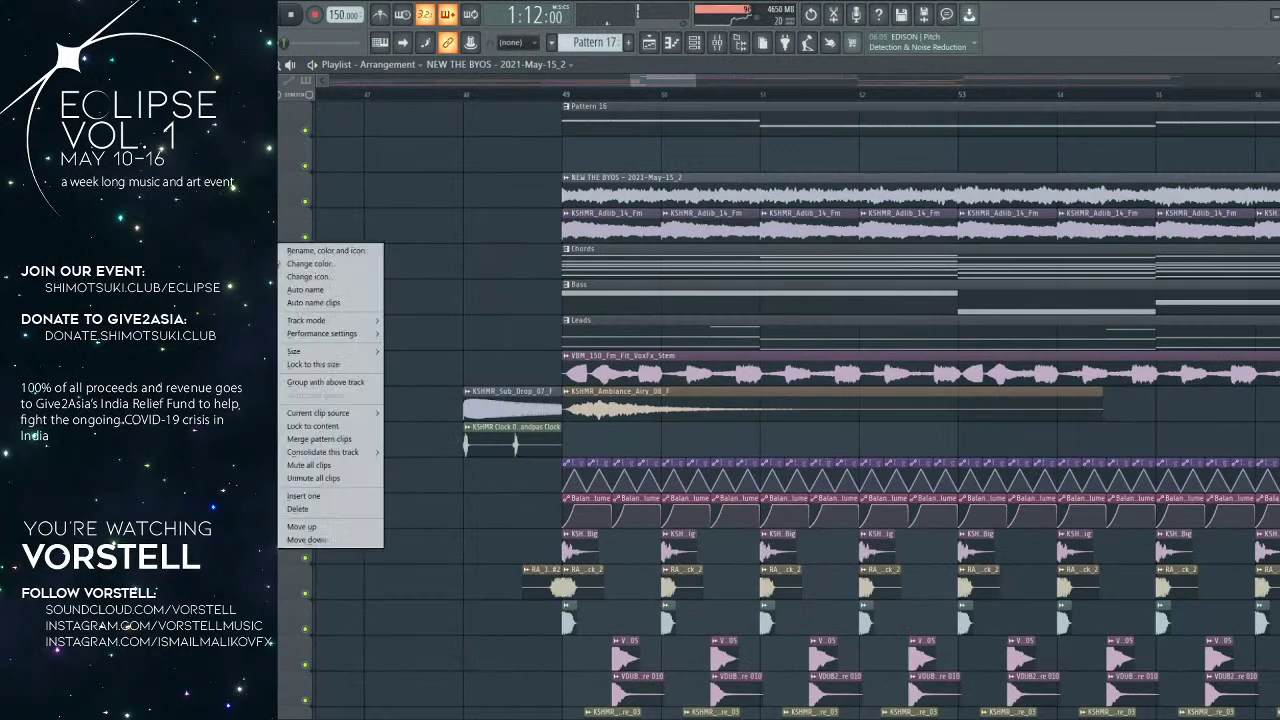
pyautogui.moveTo(329, 452)
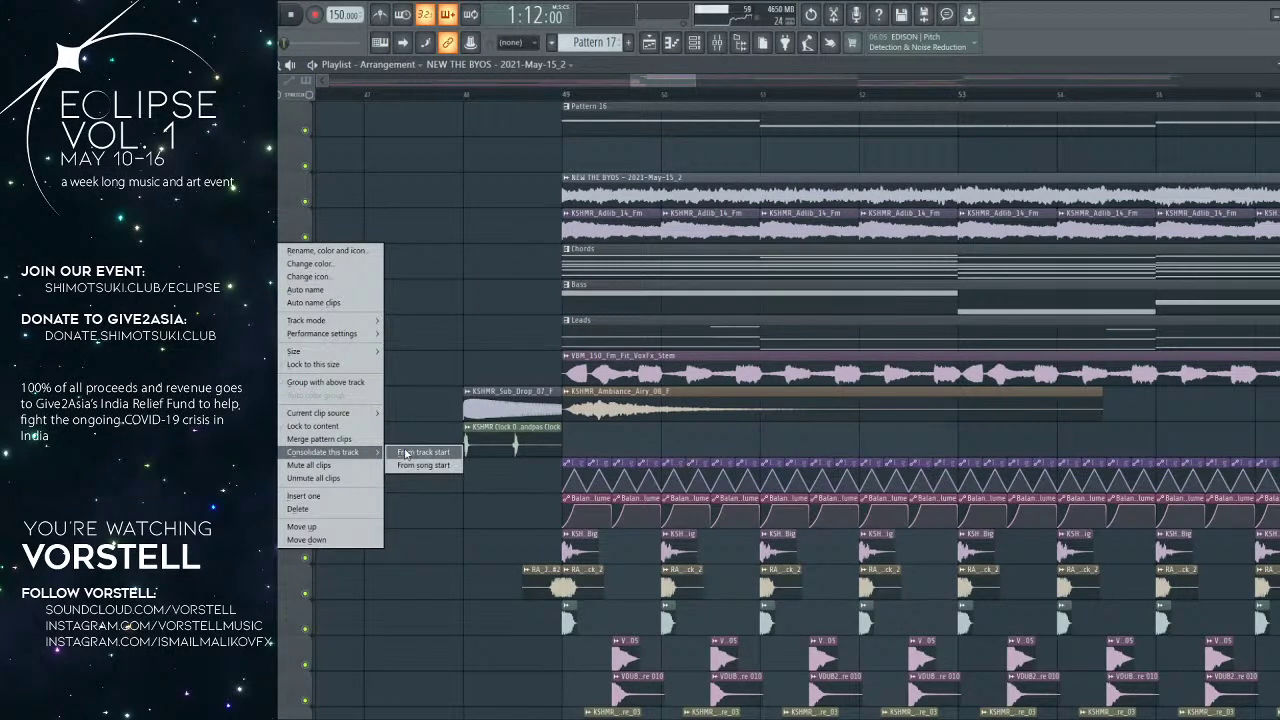
pyautogui.click(405, 453)
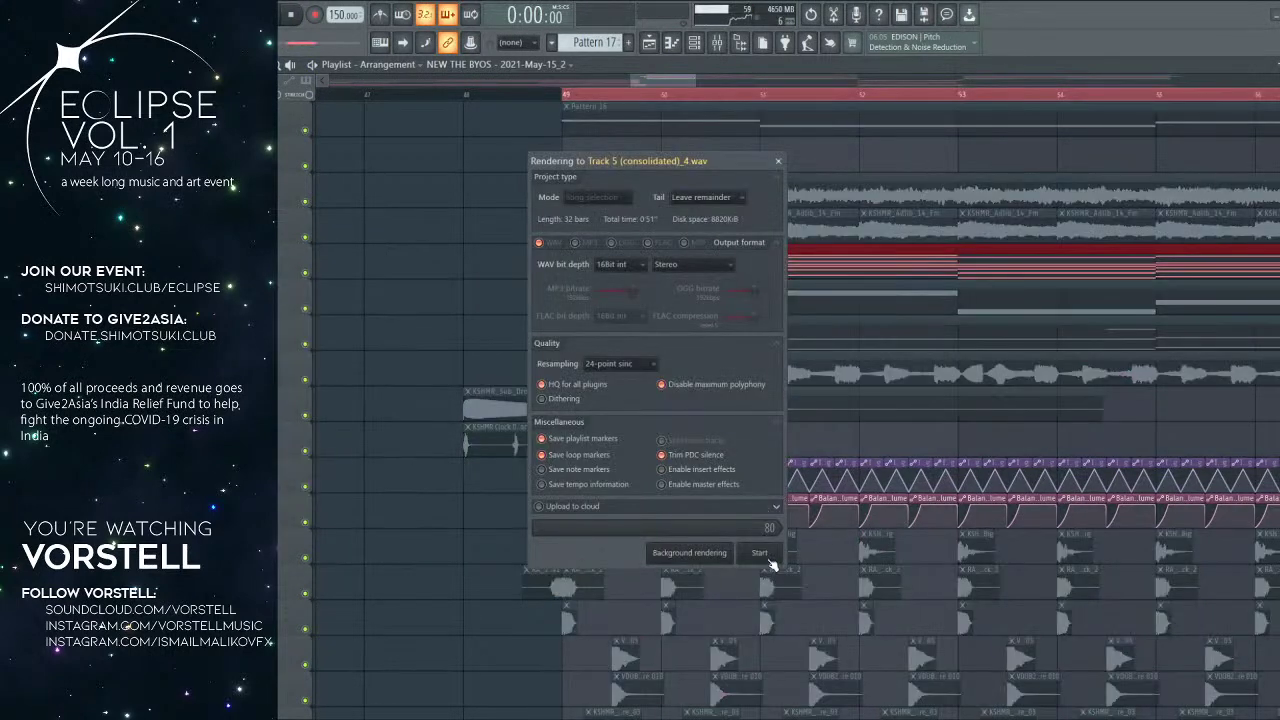
pyautogui.click(762, 555)
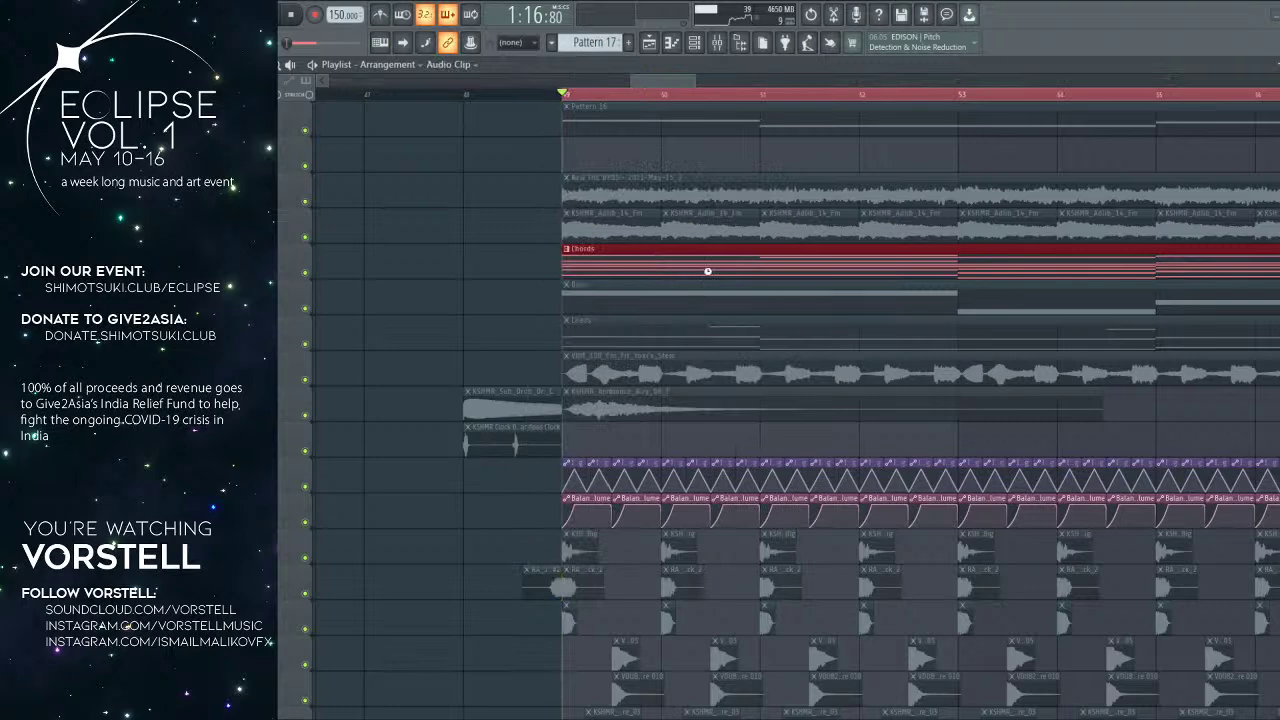
# Step: Select the muted Chords pattern clip, review its Sylenth1 channels in the channel rack and return to the playlist
pyautogui.scroll(-4, 596, 97)
pyautogui.click(687, 310)
pyautogui.click(718, 42)
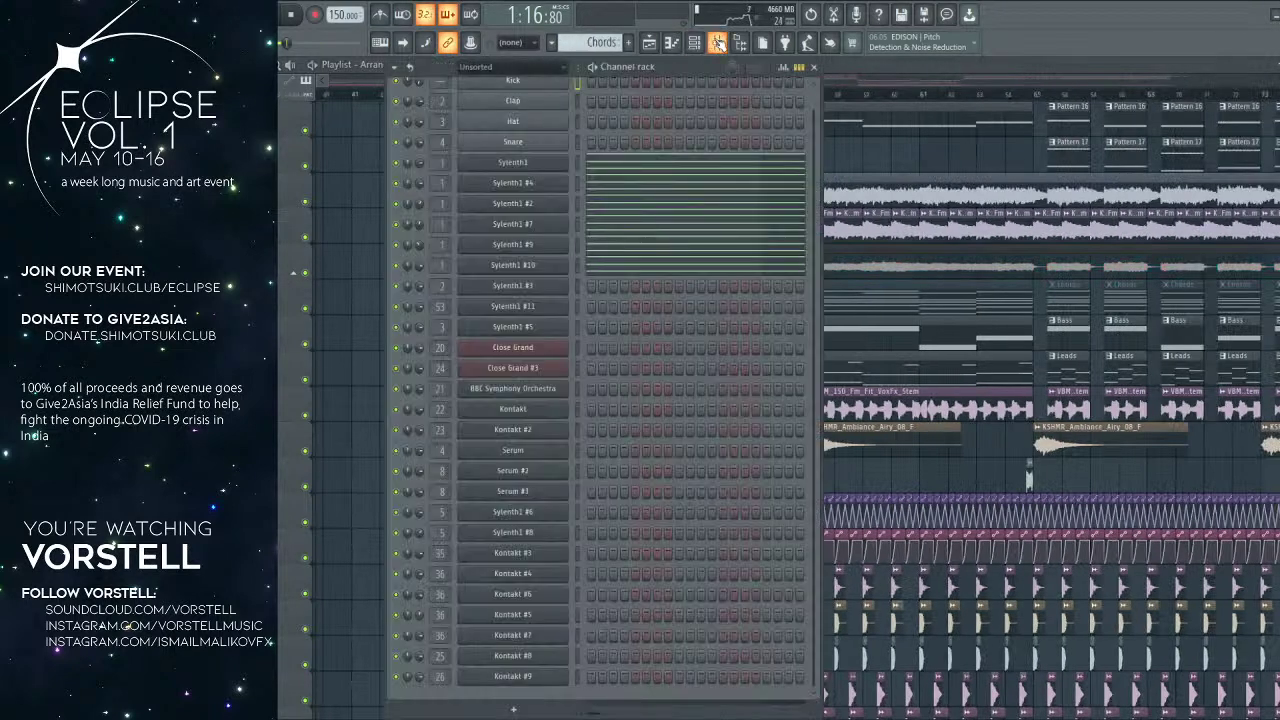
pyautogui.click(935, 308)
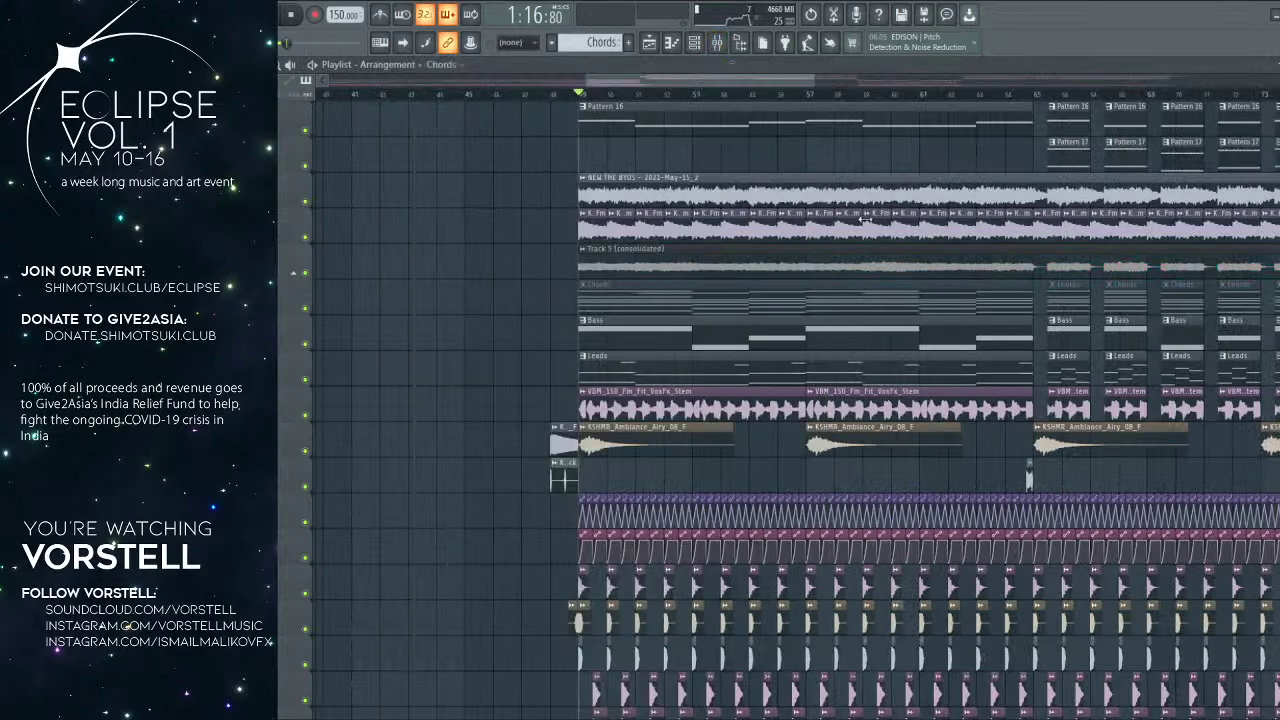
# Step: Route the consolidated Track 5 audio clip to mixer track 1 and enable Normalize in its channel settings
pyautogui.doubleClick(638, 250)
pyautogui.moveTo(537, 190); pyautogui.dragTo(537, 181)
pyautogui.click(402, 309)
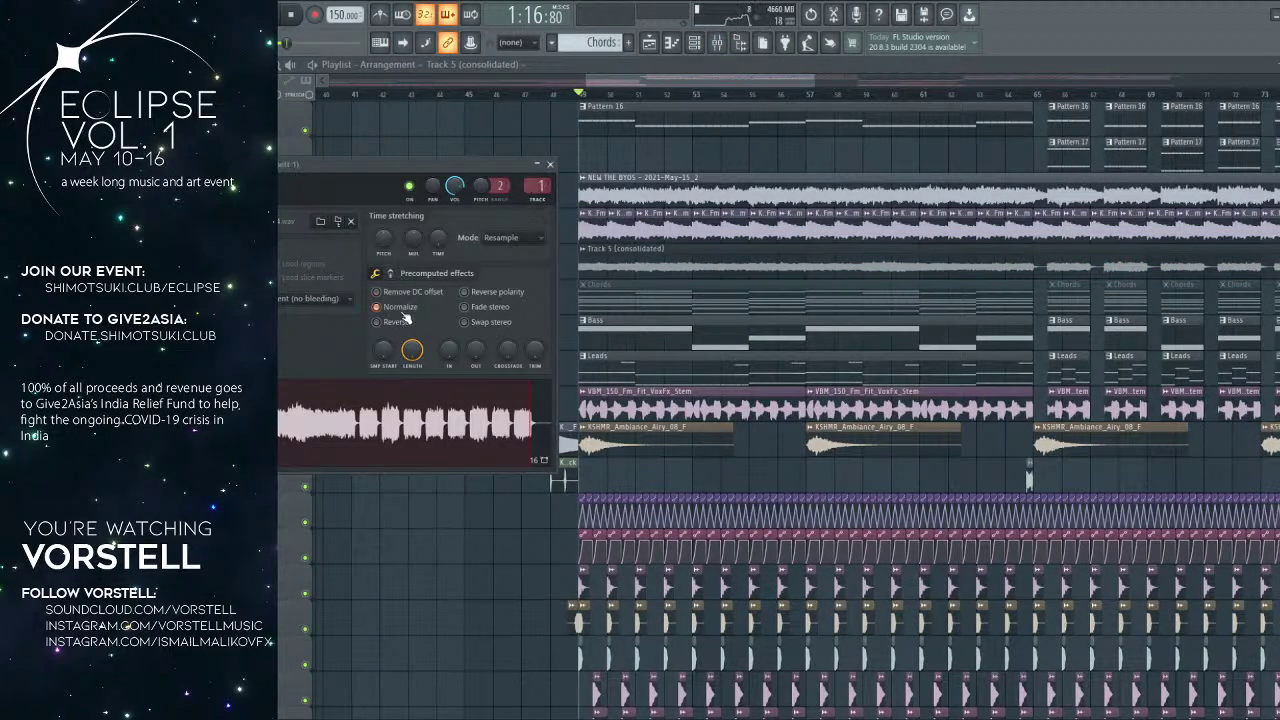
# Step: Play the drop with the consolidated chords clip and open the mixer to examine the effects on Insert 1
pyautogui.press('space')
pyautogui.scroll(-2, 609, 103)
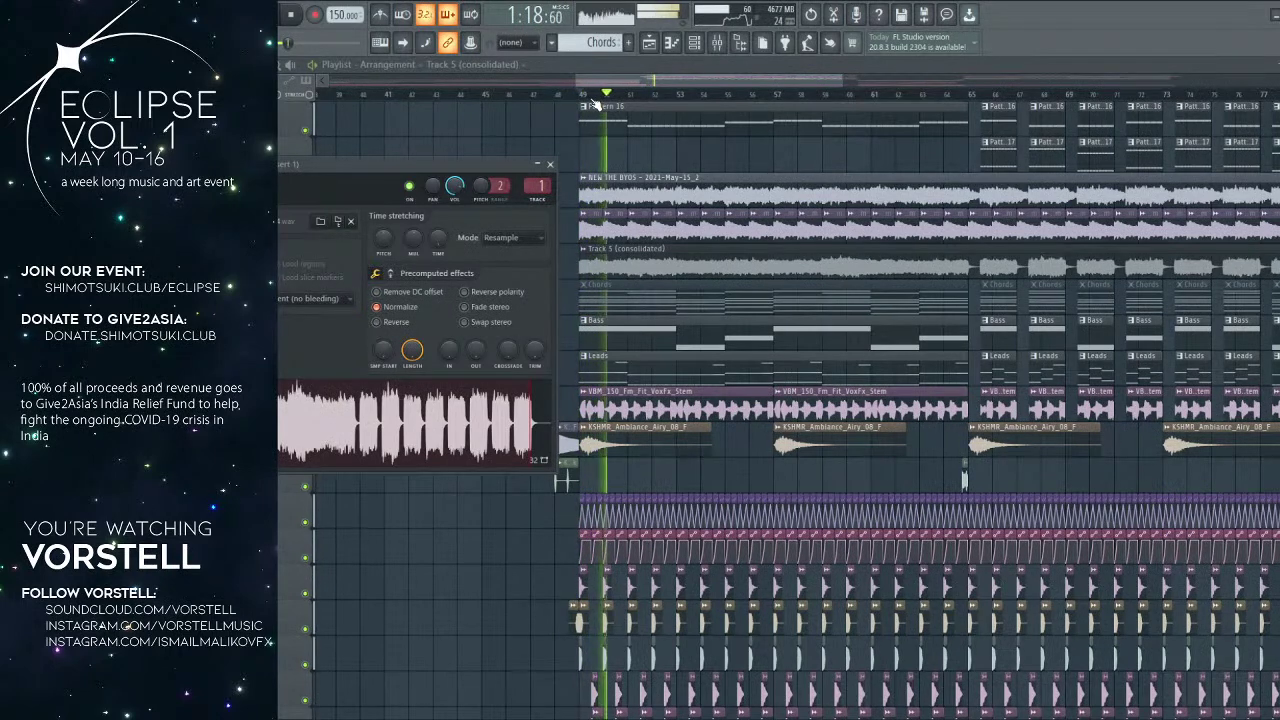
pyautogui.click(716, 42)
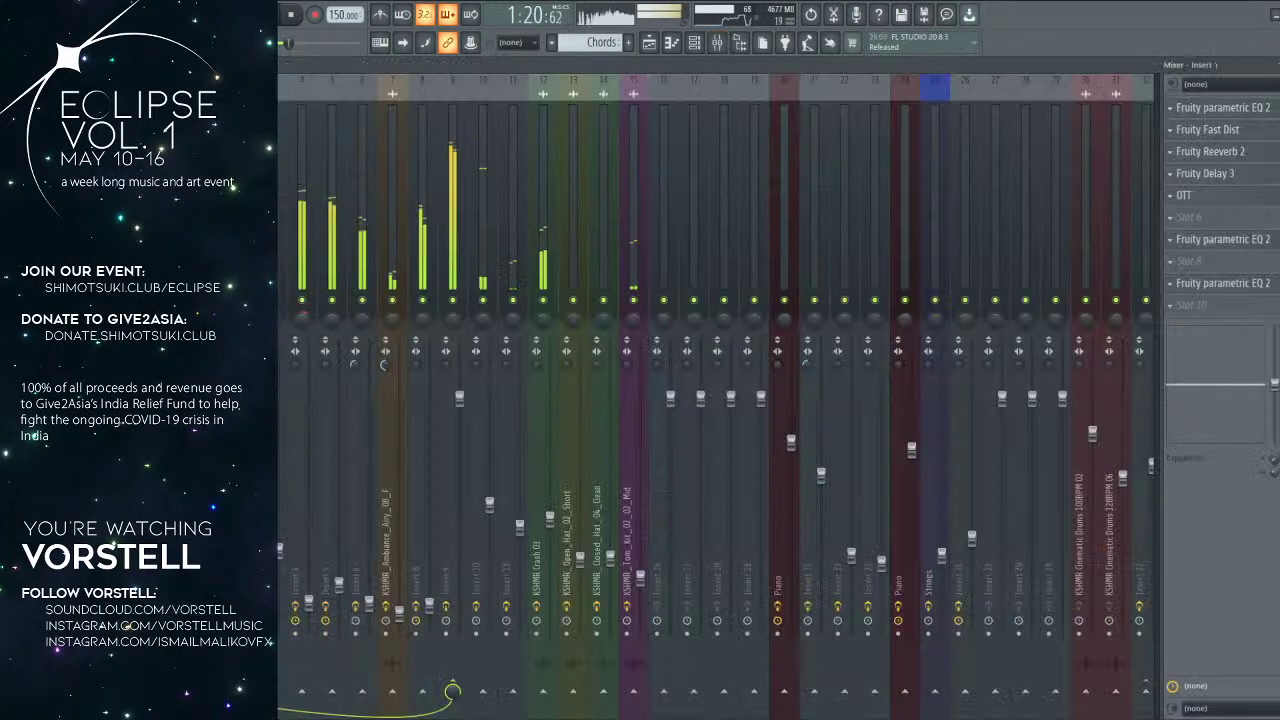
# Step: Watch the mixer track levels while the drop plays and return to the playlist
pyautogui.press('s')
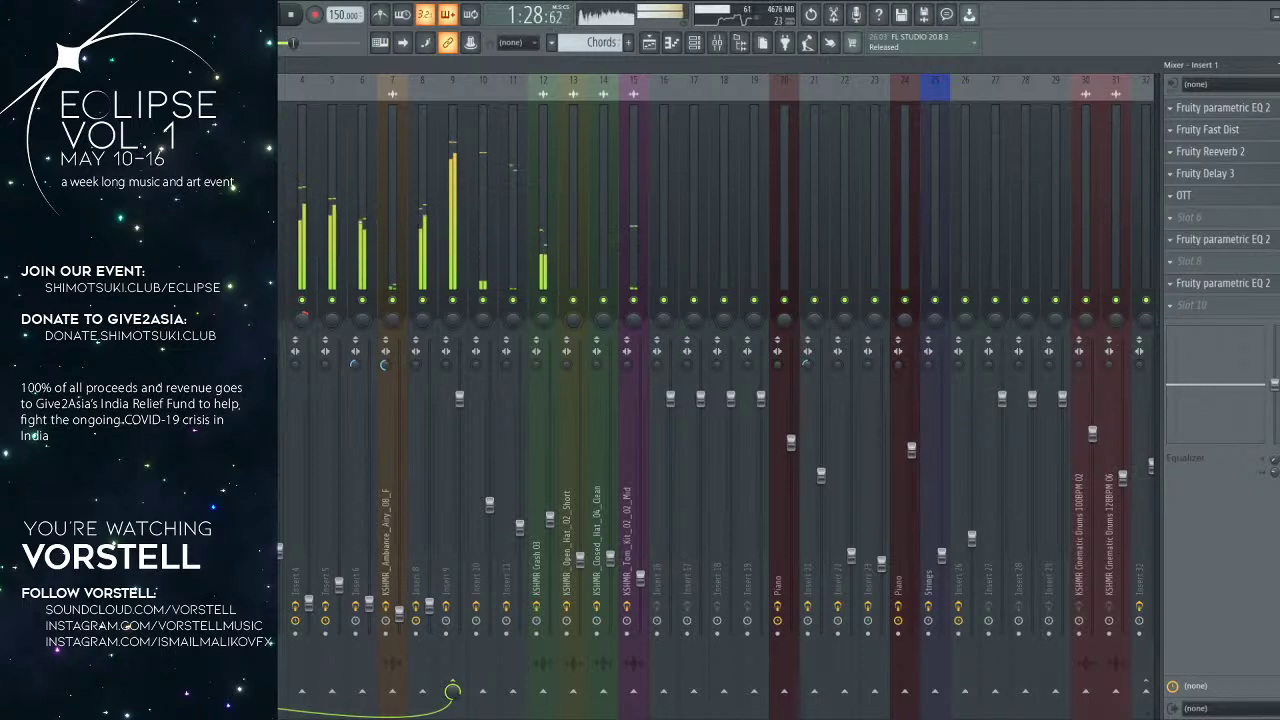
pyautogui.click(185, 14)
pyautogui.moveTo(288, 60)
pyautogui.click(375, 160)
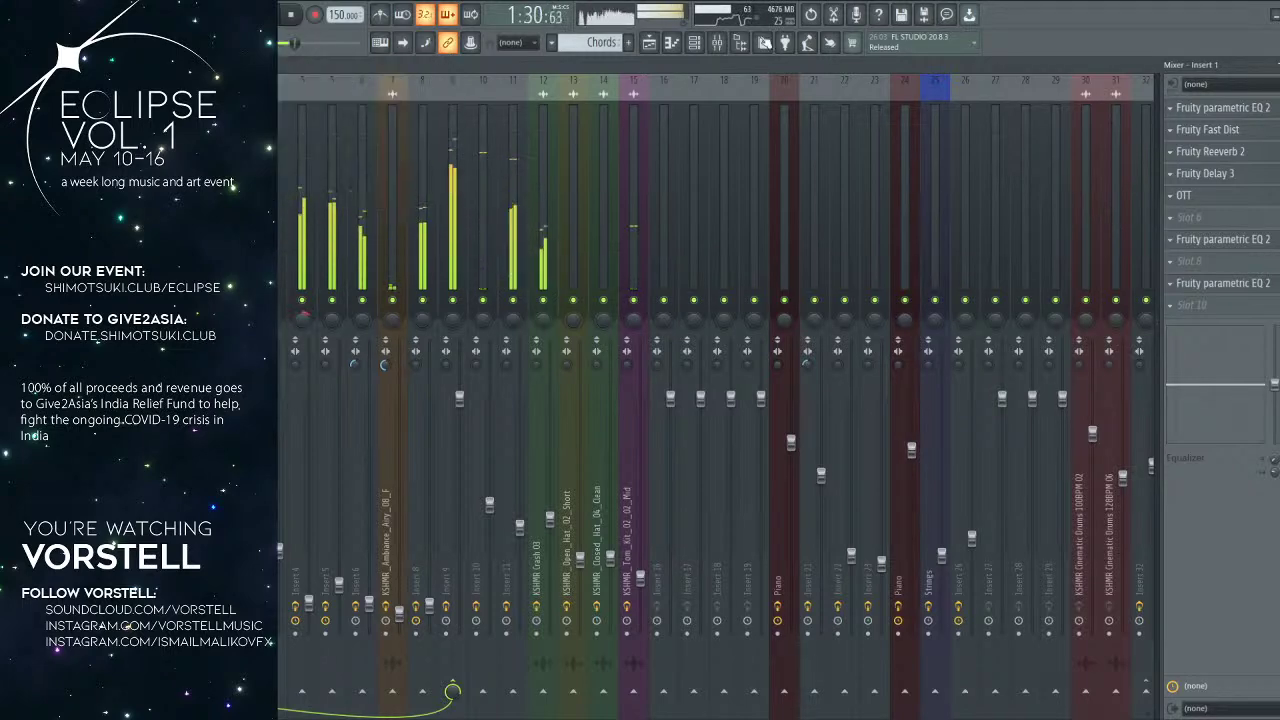
pyautogui.click(648, 42)
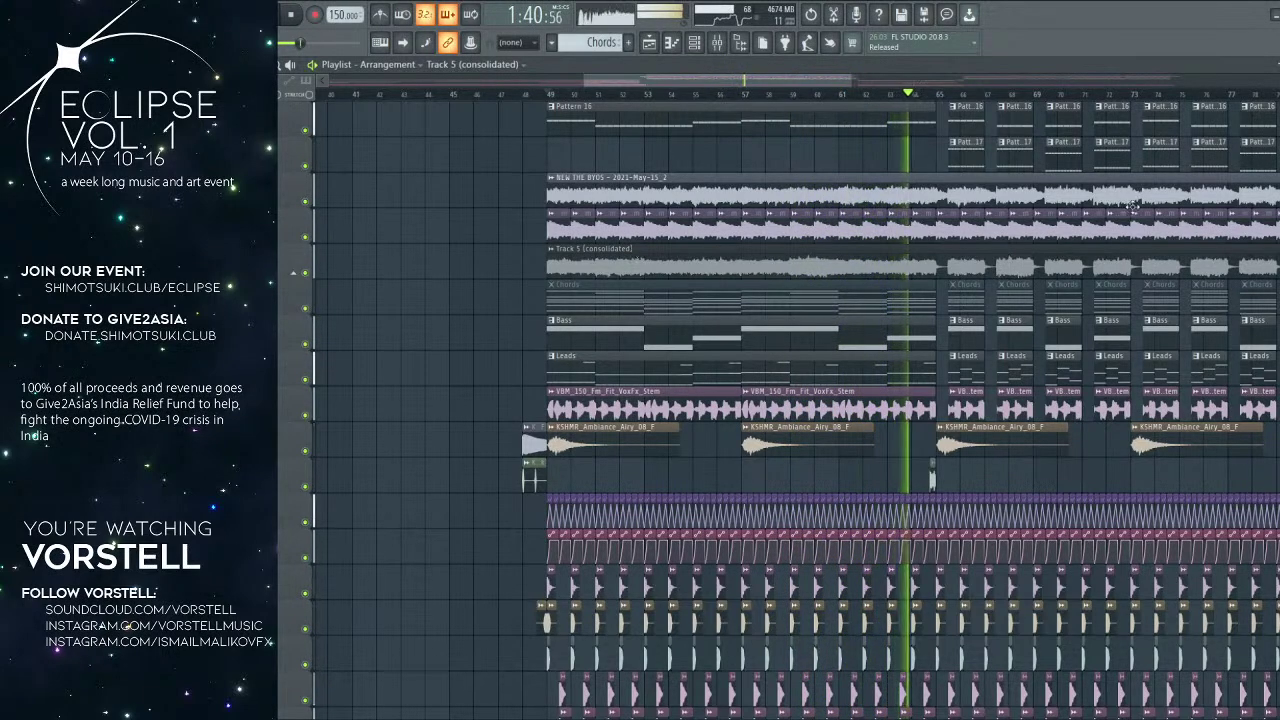
# Step: Follow the playing drop across its playlist tracks, examine the surrounding sections and stop playback
pyautogui.moveTo(1010, 240); pyautogui.dragTo(789, 297)
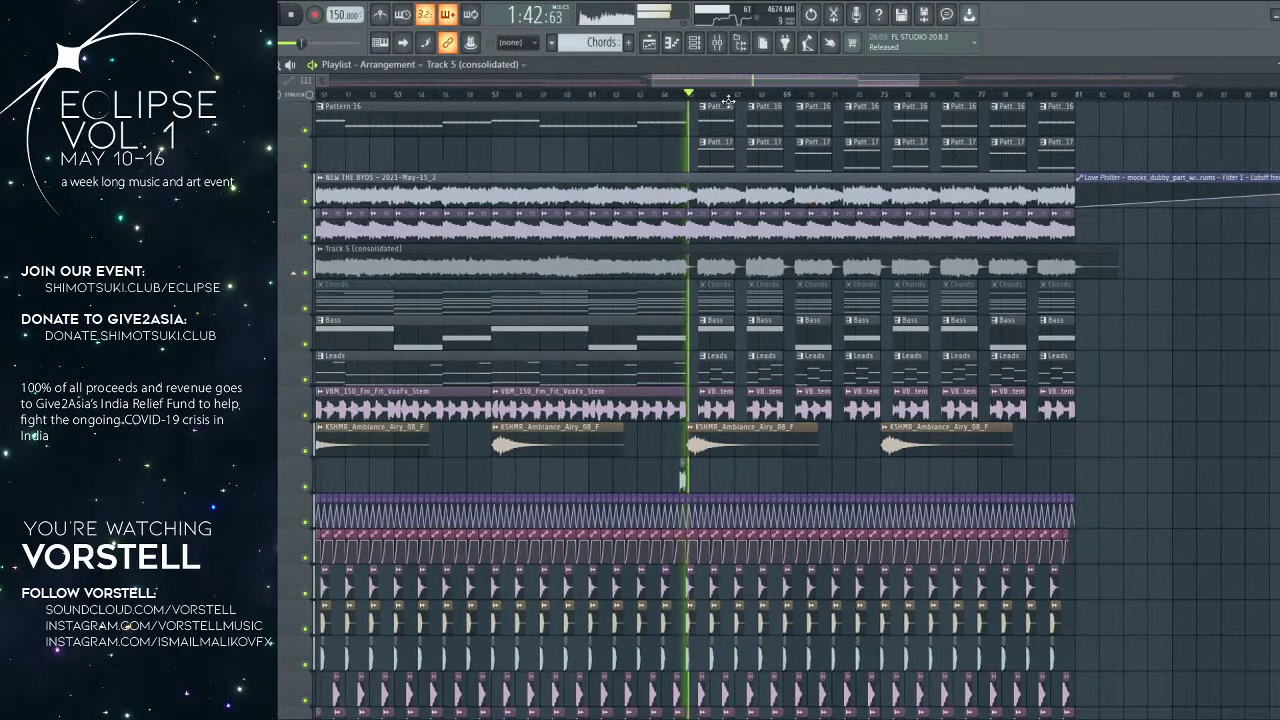
pyautogui.scroll(-3, 733, 103)
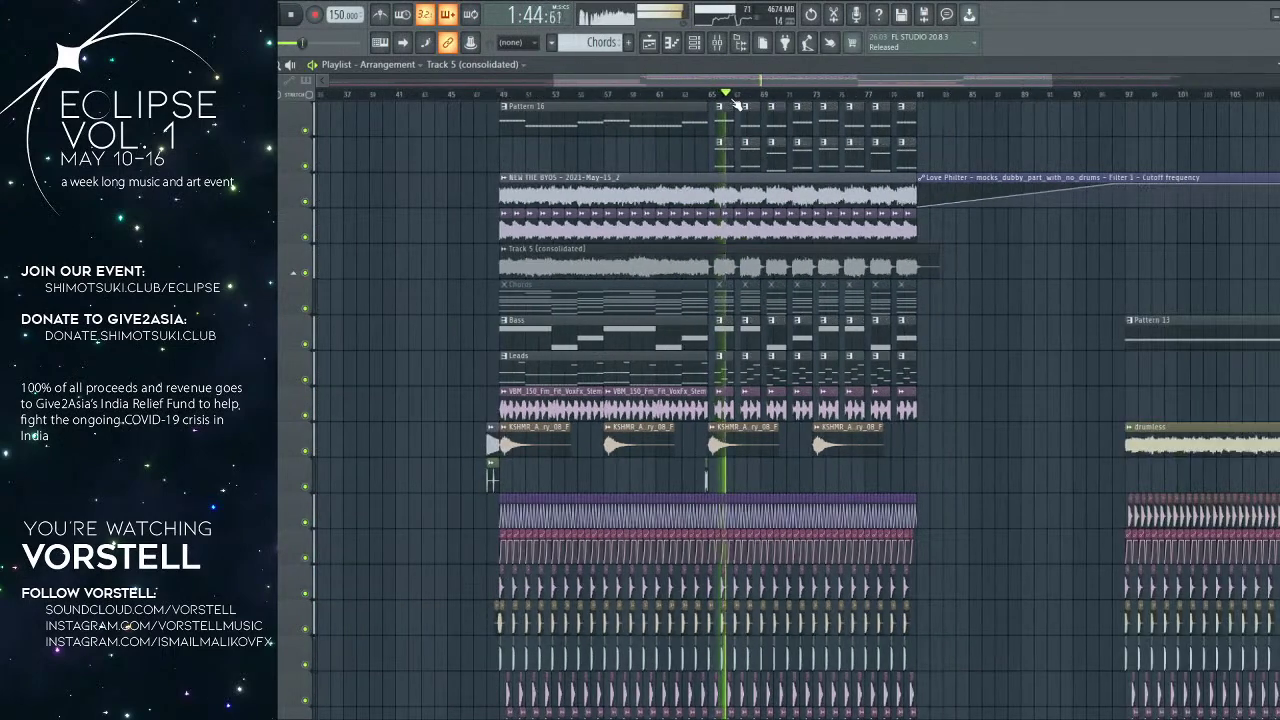
pyautogui.scroll(1, 735, 103)
pyautogui.moveTo(717, 154); pyautogui.dragTo(1023, 154)
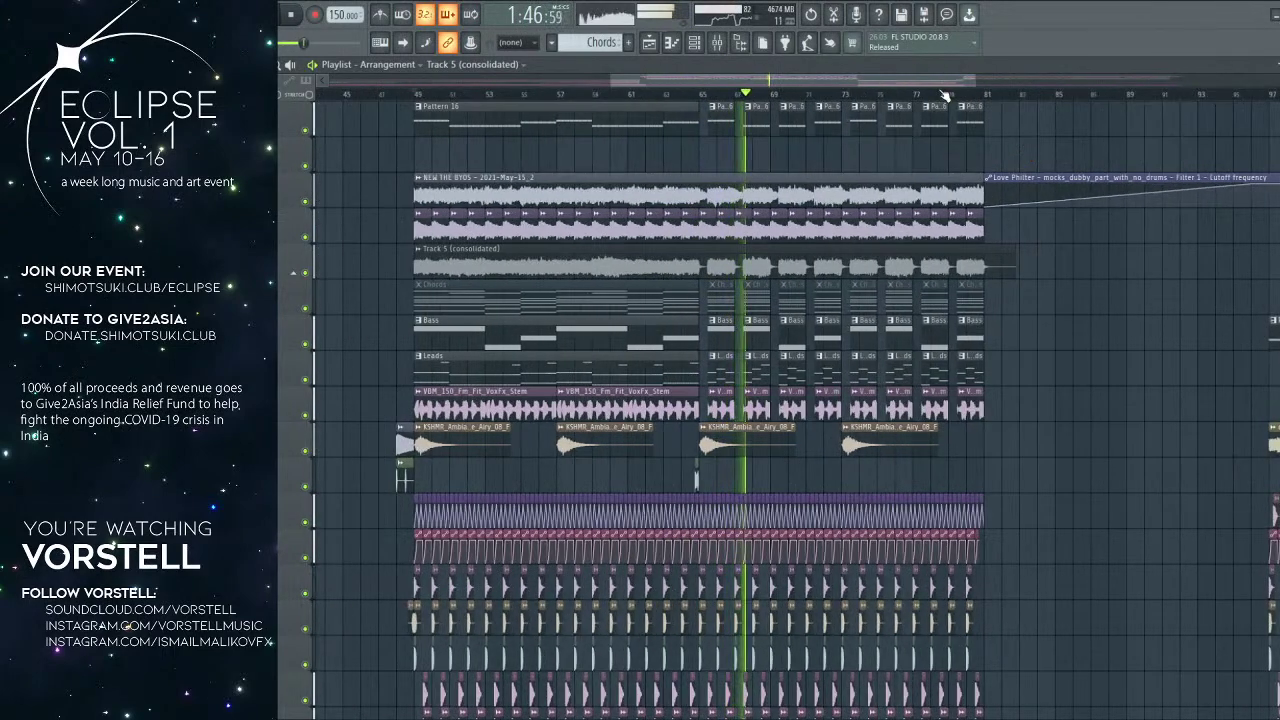
pyautogui.hscroll(-3, 934, 93)
pyautogui.scroll(-3, 932, 92)
pyautogui.scroll(3, 932, 88)
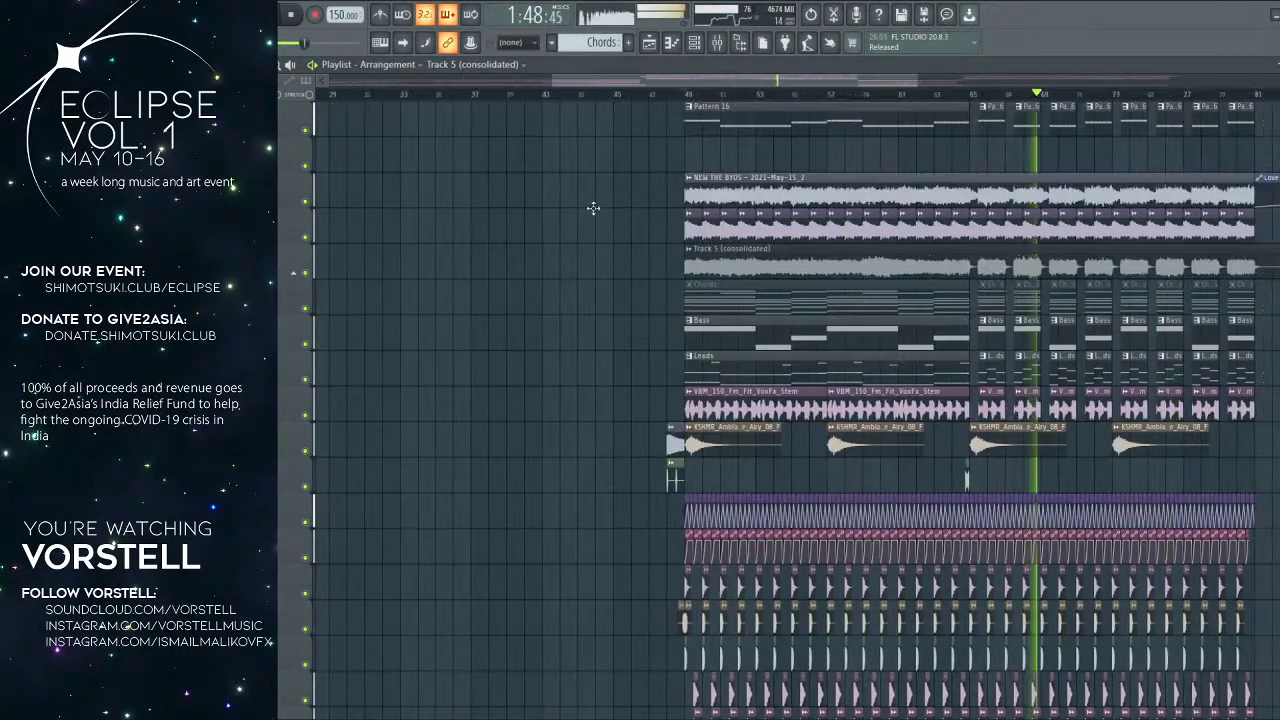
pyautogui.scroll(-3, 934, 100)
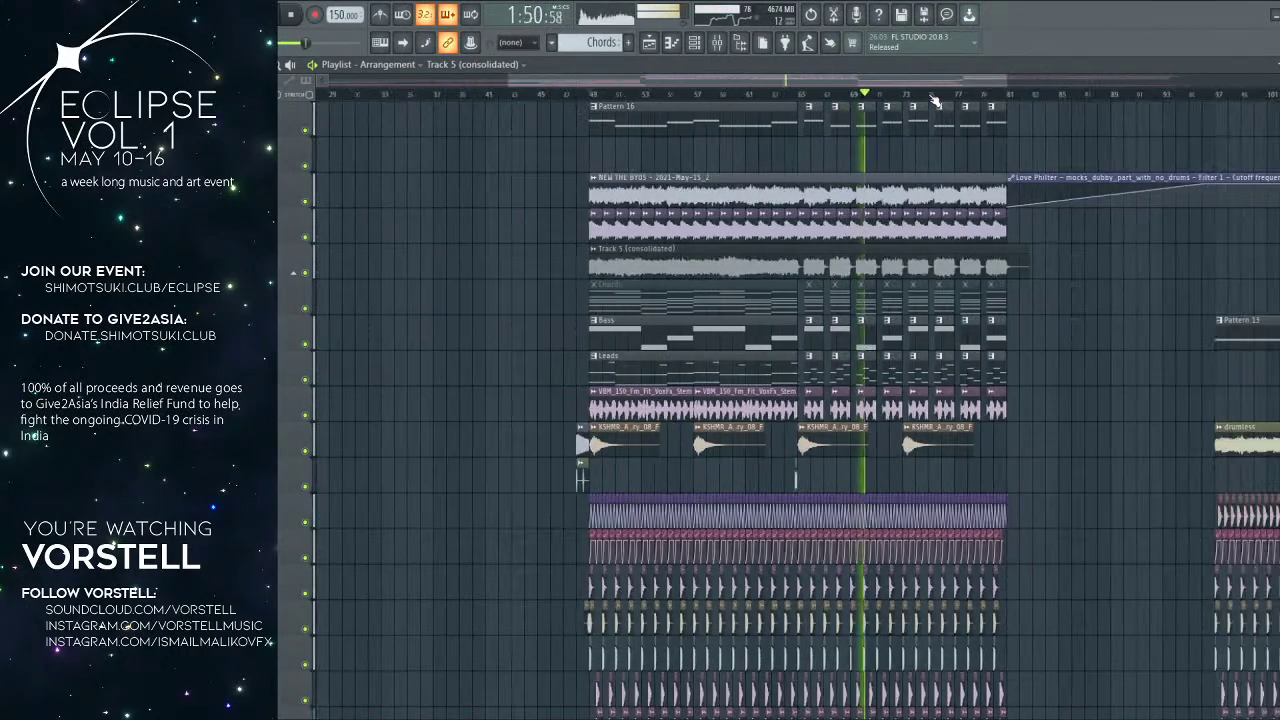
pyautogui.hscroll(3, 880, 136)
pyautogui.scroll(-5, 815, 148)
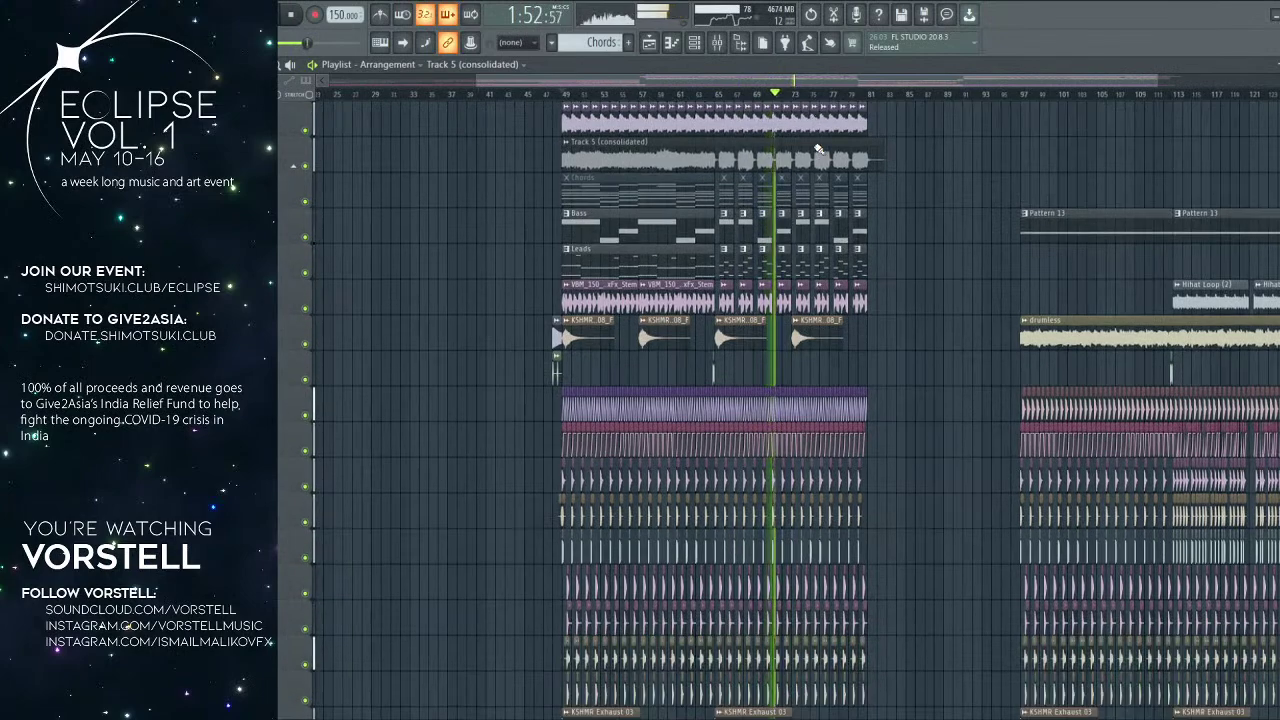
pyautogui.scroll(6, 818, 148)
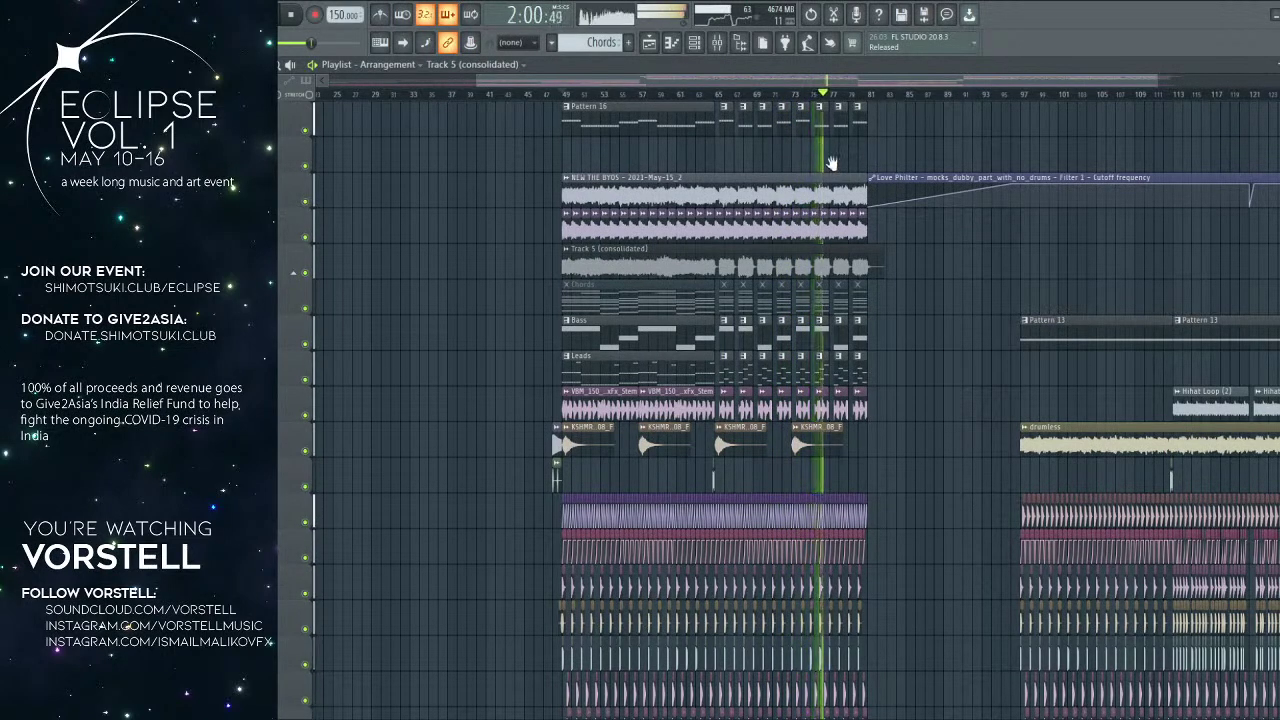
pyautogui.hscroll(3, 760, 180)
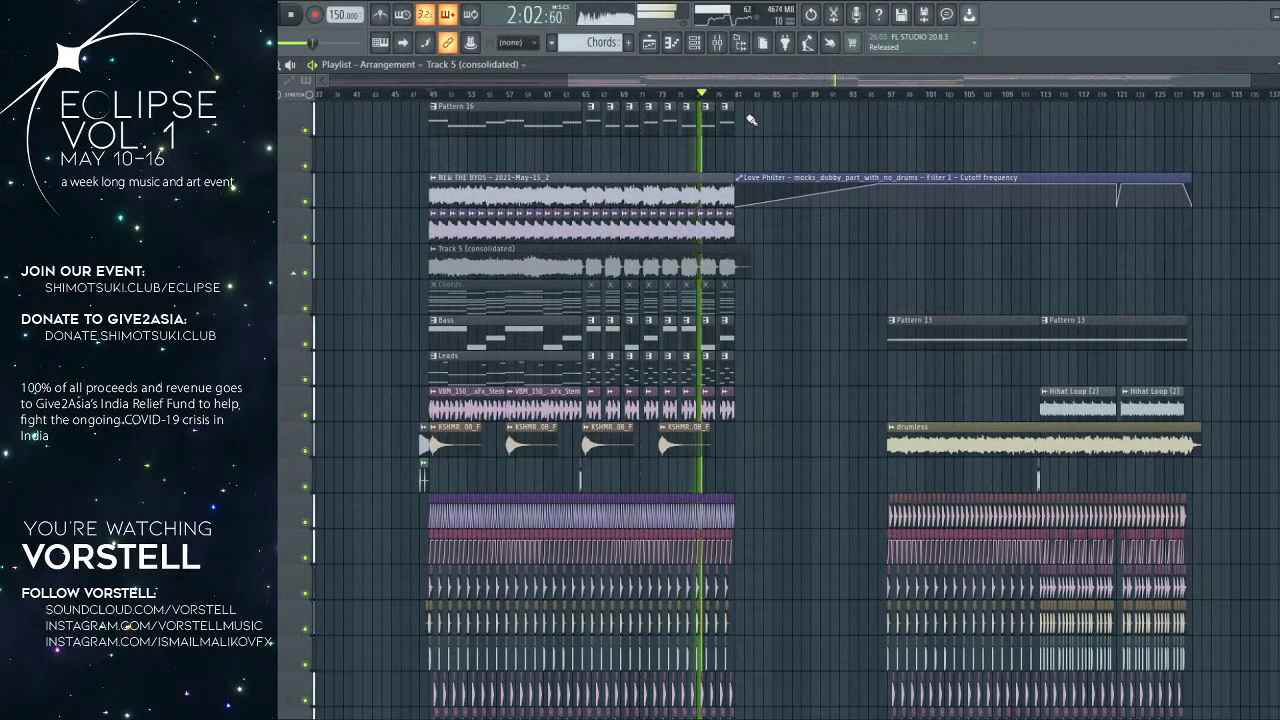
pyautogui.press('space')
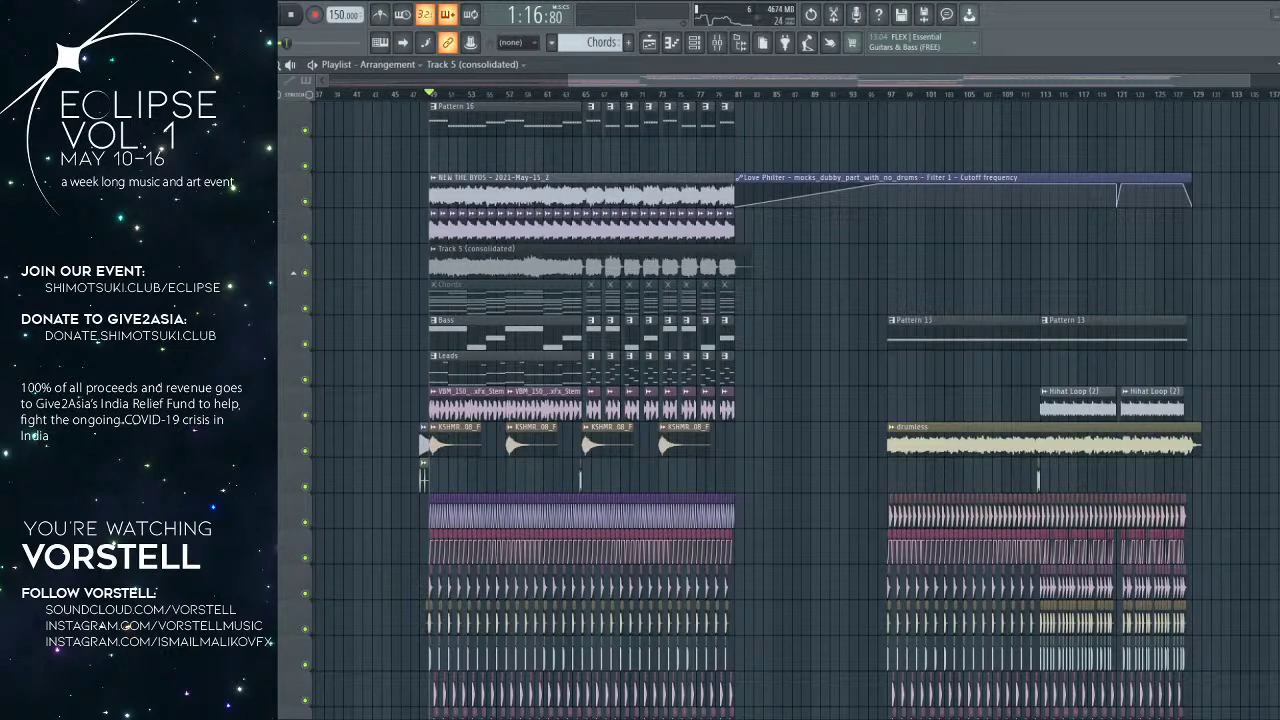
# Step: Add the audio file Eclipse 1 - Orchestral_Verse Stuff to Track 5, after the existing arrangement at about bar 144
pyautogui.scroll(-2, 796, 104)
pyautogui.moveTo(614, 237); pyautogui.dragTo(435, 272)
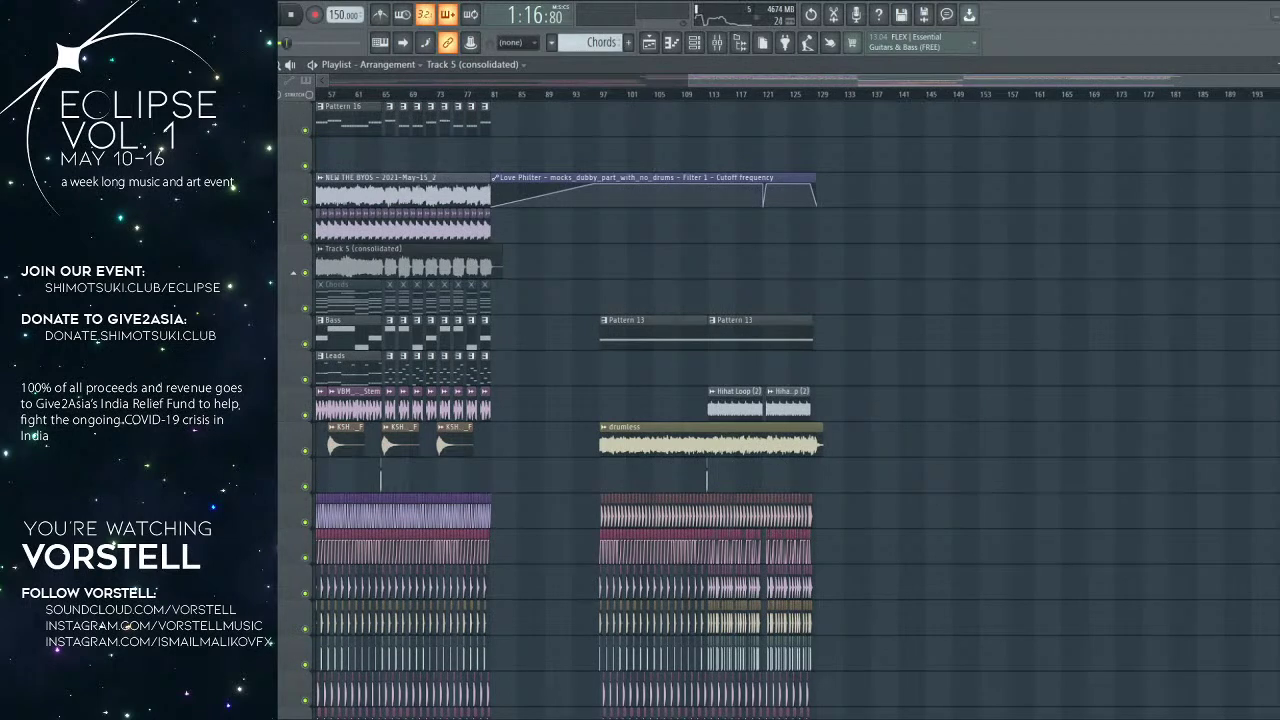
pyautogui.moveTo(200, 260); pyautogui.dragTo(936, 260)
# Step: Play both audible sections of the Eclipse 1 clip, starting near bar 176 and near bar 275
pyautogui.scroll(4, 973, 103)
pyautogui.click(971, 96)
pyautogui.hscroll(4, 1031, 200)
pyautogui.press('space')
pyautogui.click(815, 92)
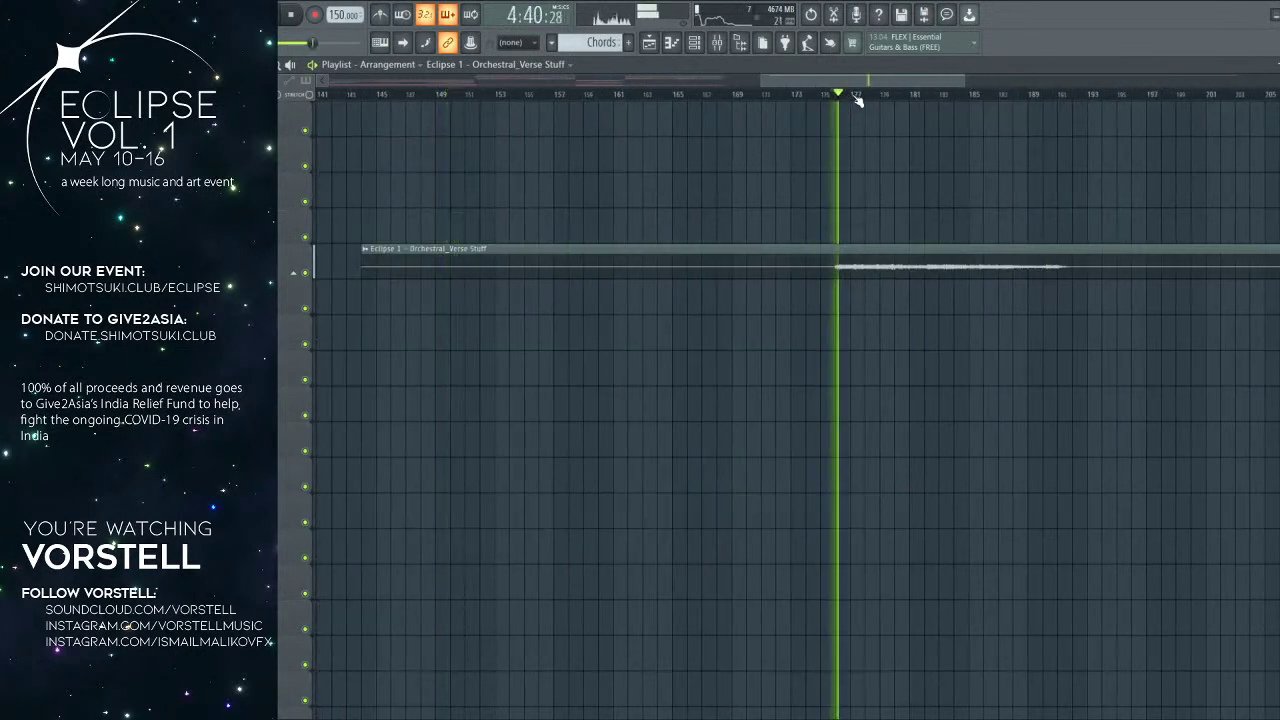
pyautogui.scroll(-3, 850, 96)
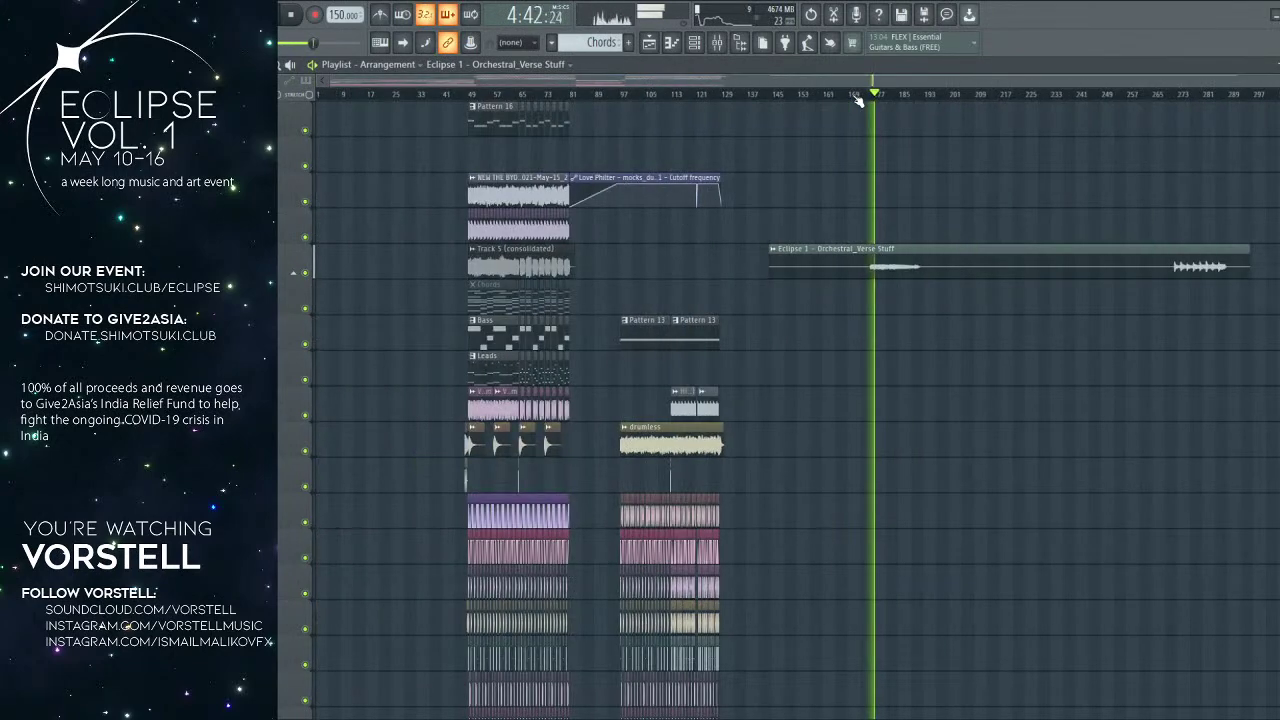
pyautogui.scroll(1, 923, 100)
pyautogui.click(1229, 94)
pyautogui.scroll(2, 1233, 100)
pyautogui.scroll(-3, 1233, 100)
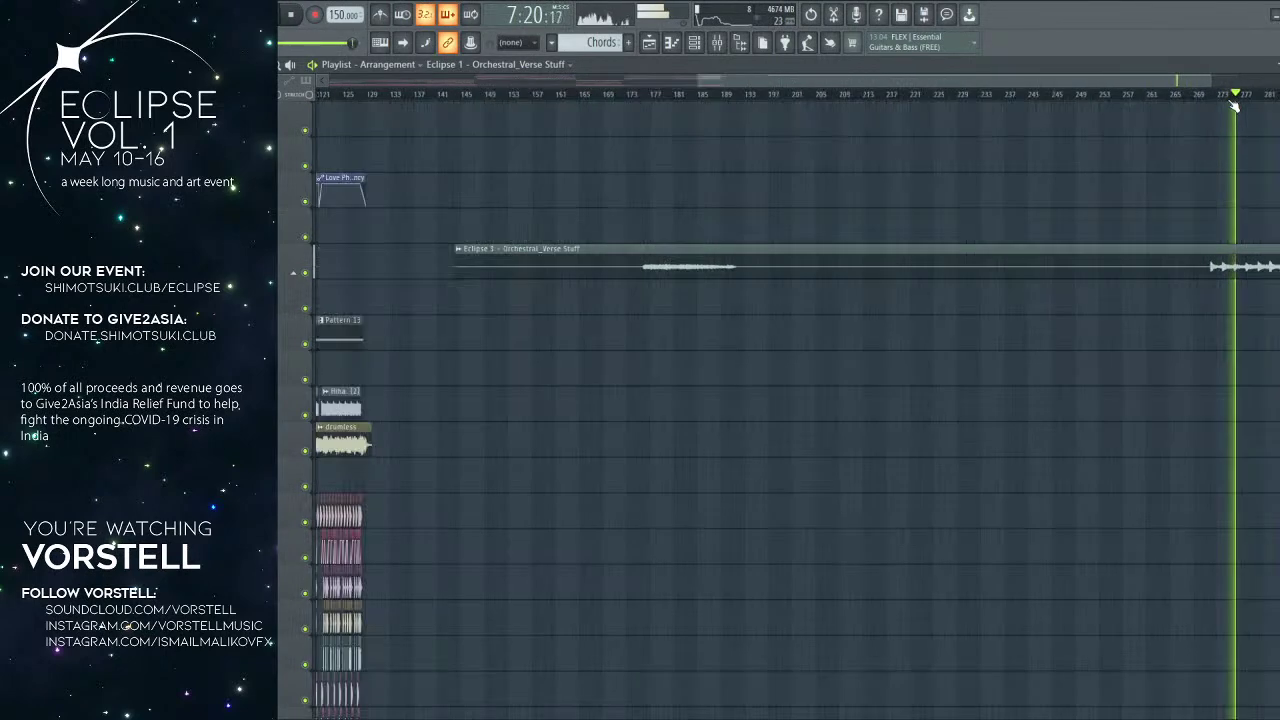
# Step: Add the Eclipse 2 - risers n arpeggio n growl clip directly below Eclipse 1 and play its first audible section
pyautogui.scroll(-1, 1008, 190)
pyautogui.scroll(-1, 1010, 190)
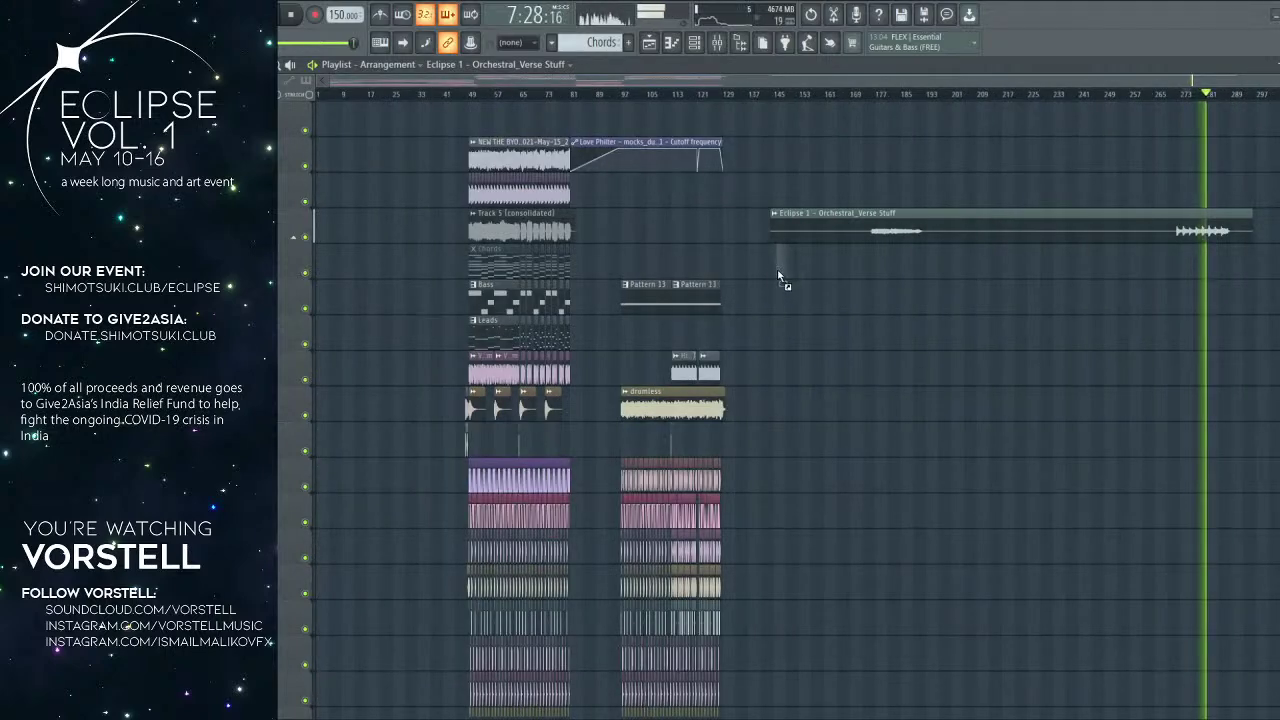
pyautogui.scroll(2, 911, 96)
pyautogui.click(901, 96)
pyautogui.scroll(1, 902, 97)
pyautogui.scroll(-3, 902, 97)
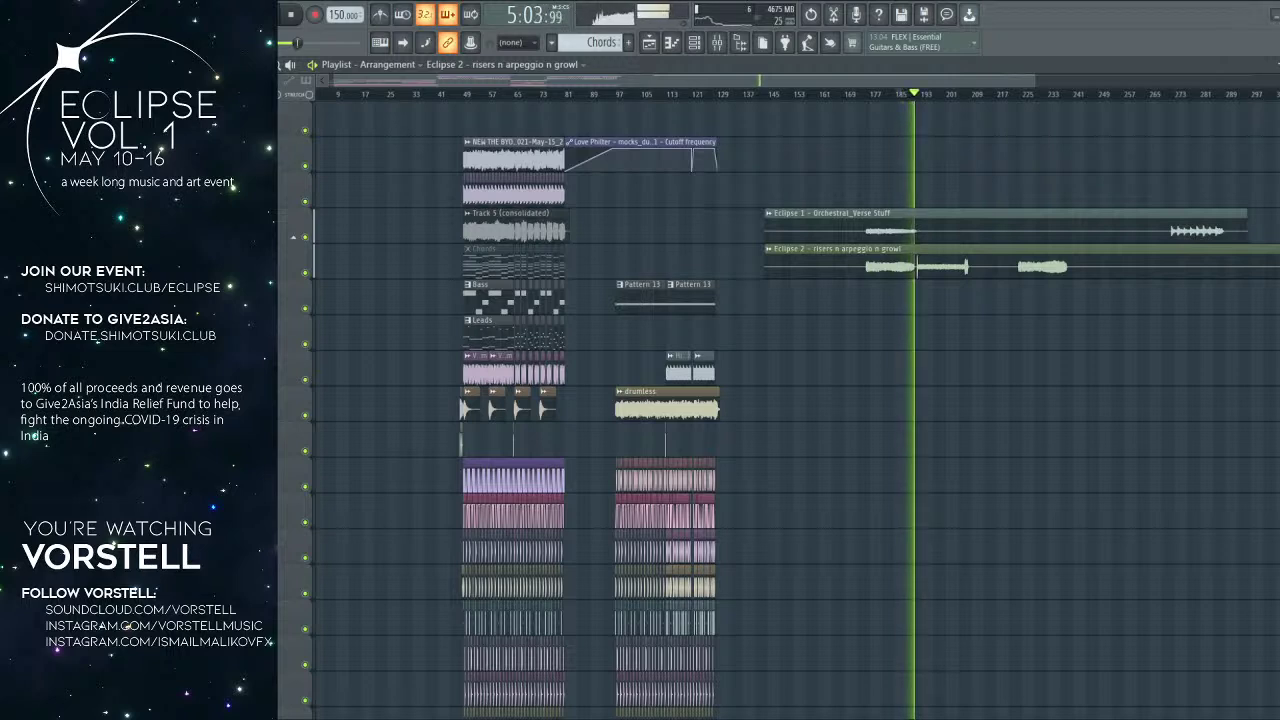
# Step: Listen on through the Eclipse 2 clip, stop and return the playhead to about bar 200
pyautogui.moveTo(637, 240); pyautogui.dragTo(537, 272)
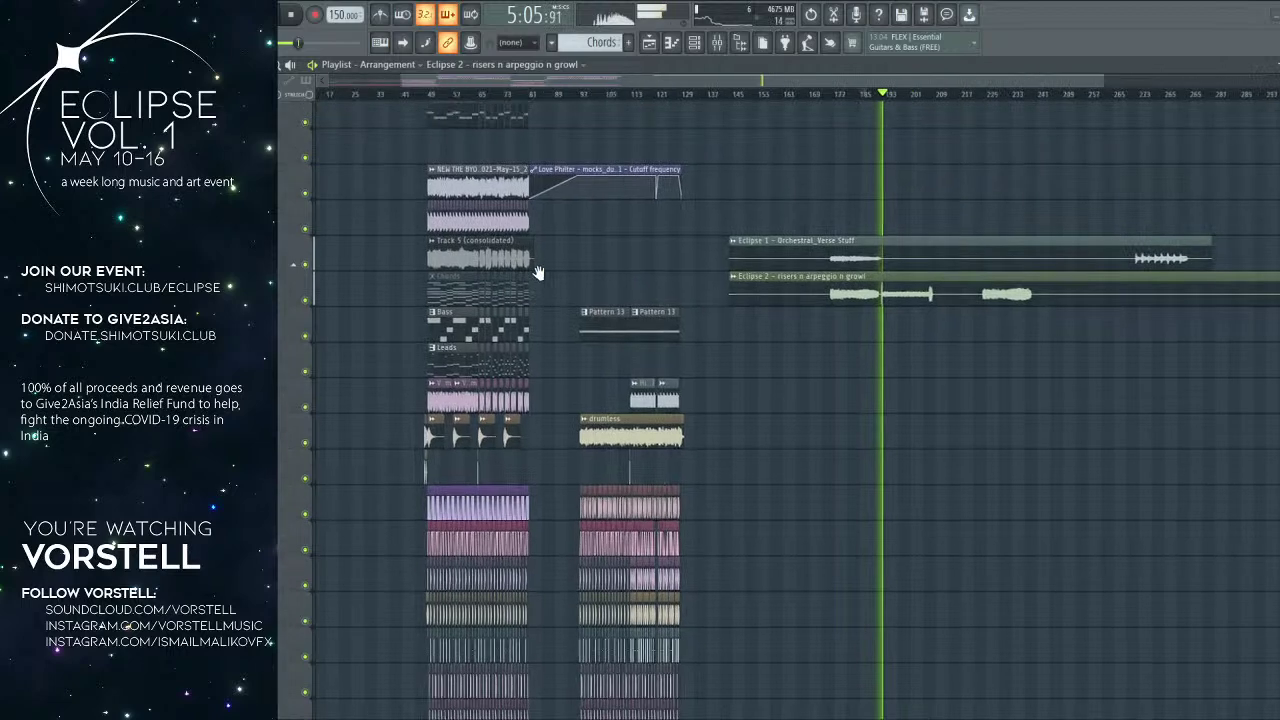
pyautogui.scroll(3, 853, 103)
pyautogui.scroll(-2, 852, 103)
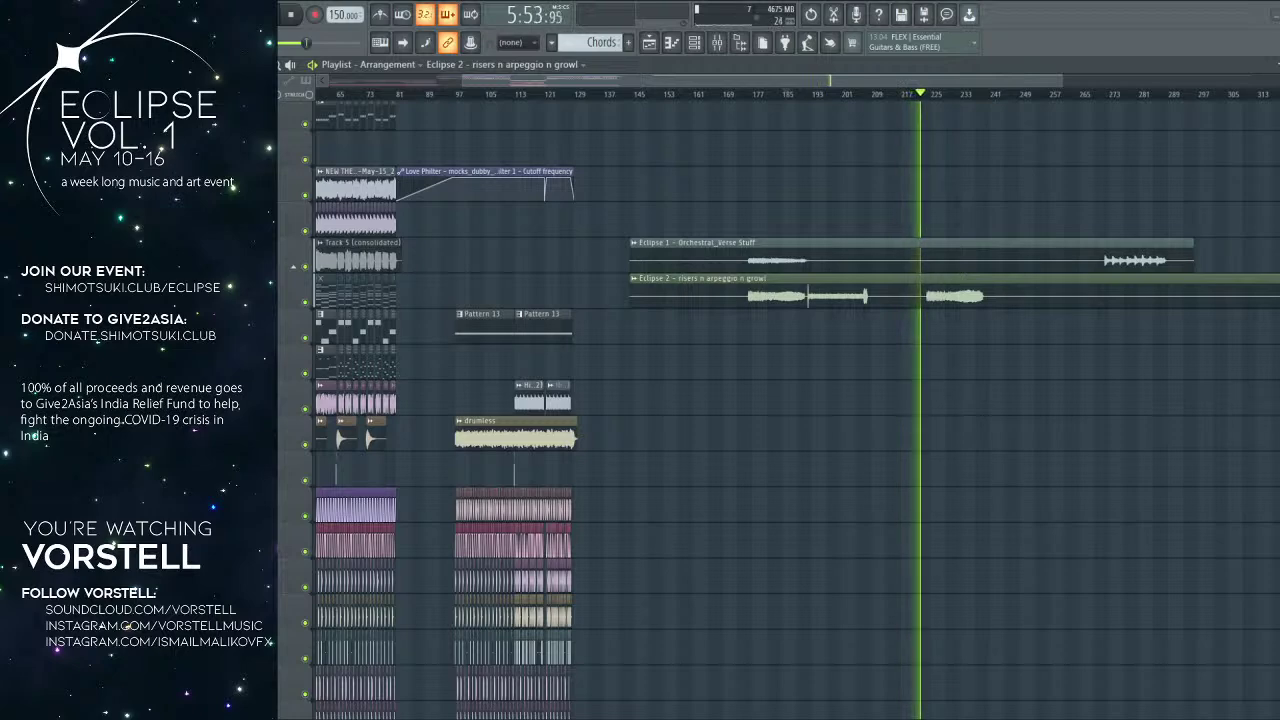
pyautogui.scroll(2, 842, 95)
pyautogui.click(842, 95)
pyautogui.scroll(-1, 842, 95)
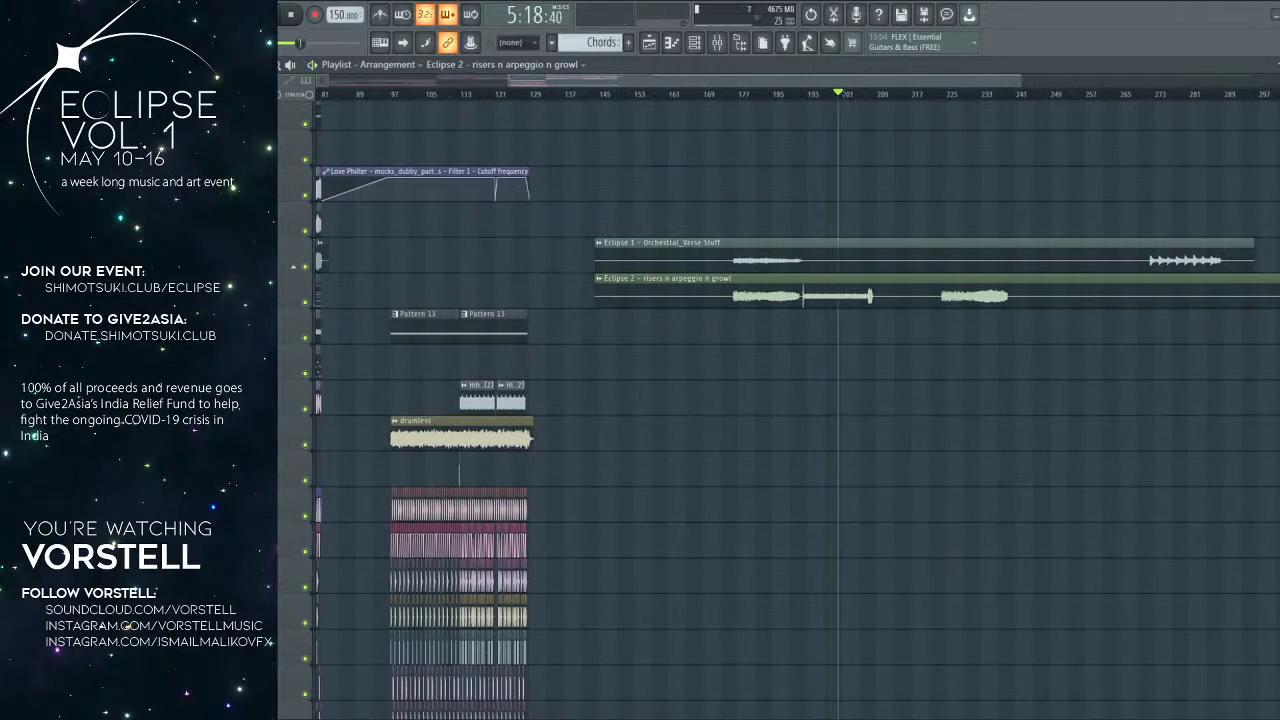
# Step: Add the Eclipse 4 - woah!!! bass with no sub!!! clip below Eclipse 2 and play it briefly from its start
pyautogui.click(615, 332)
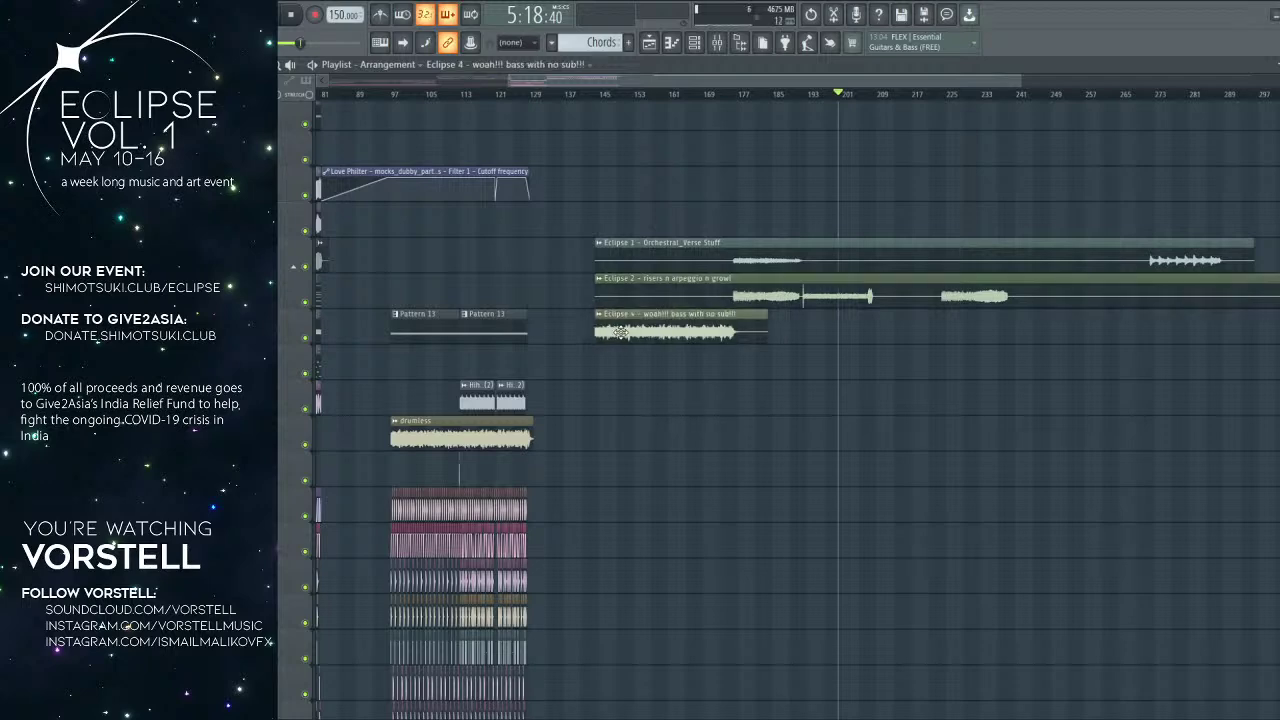
pyautogui.scroll(4, 601, 95)
pyautogui.click(599, 95)
pyautogui.press('space')
pyautogui.scroll(-5, 602, 95)
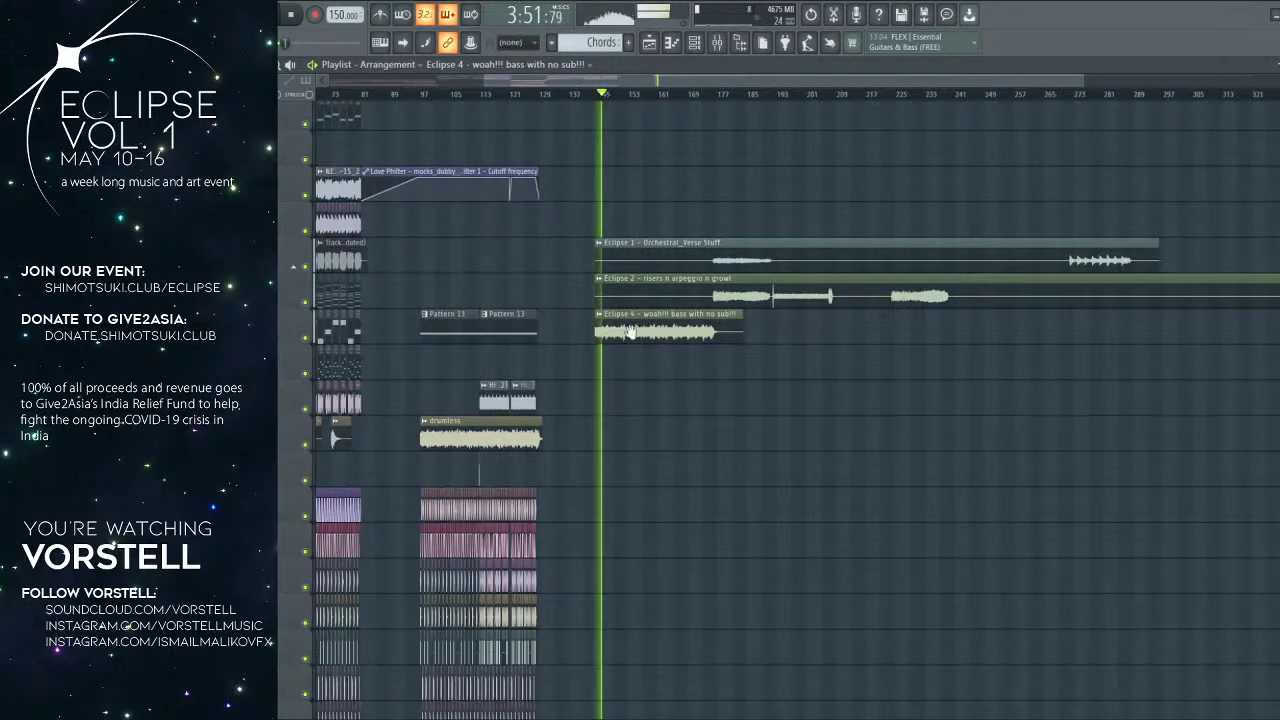
pyautogui.moveTo(611, 333); pyautogui.dragTo(714, 311)
pyautogui.press('space')
# Step: Check the drumless clip's channel settings and route the Eclipse 4 clip to the same mixer track 50
pyautogui.doubleClick(597, 404)
pyautogui.doubleClick(762, 310)
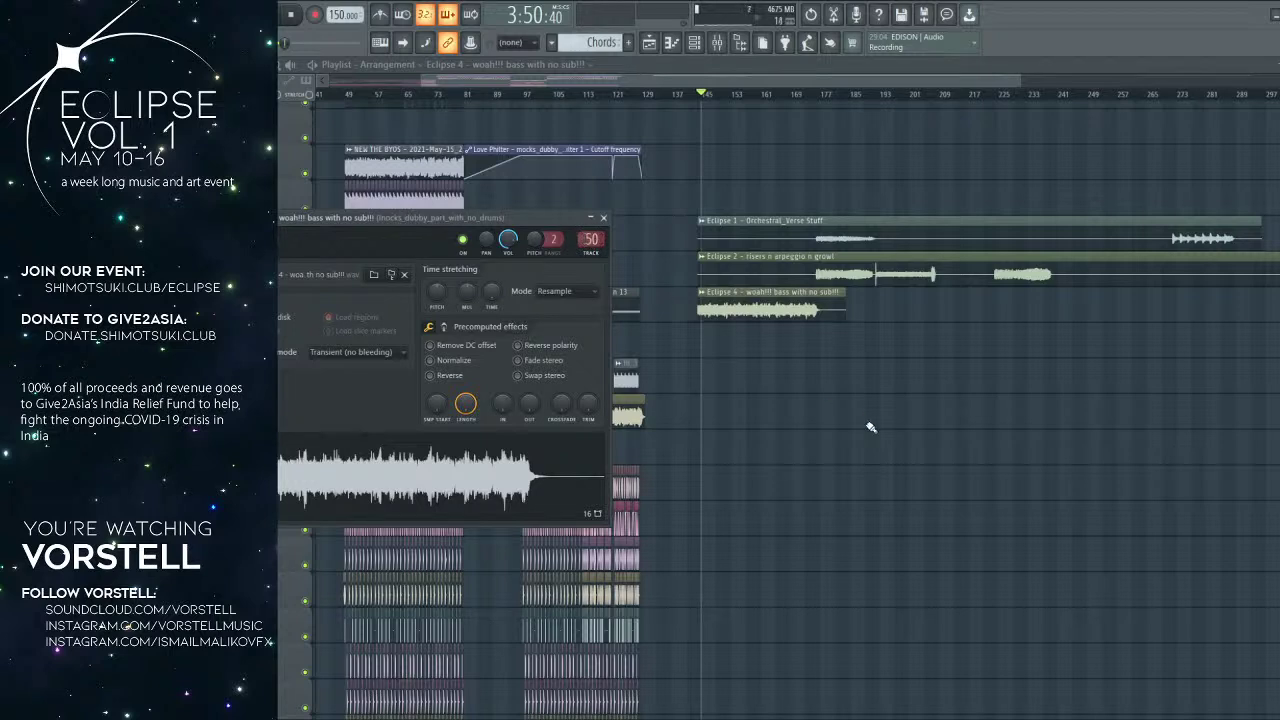
pyautogui.press('Escape')
# Step: Replace the drumless clip at bar 97 with the Eclipse 4 bass clip
pyautogui.scroll(4, 590, 103)
pyautogui.moveTo(998, 294); pyautogui.dragTo(447, 411)
pyautogui.rightClick(470, 417)
pyautogui.click(458, 405)
pyautogui.rightClick(480, 411)
# Step: Delete the drumless clips on the lower tracks between bars 81 and 97 and undo the last change
pyautogui.hscroll(-3, 776, 410)
pyautogui.scroll(-7, 690, 406)
pyautogui.scroll(-8, 680, 420)
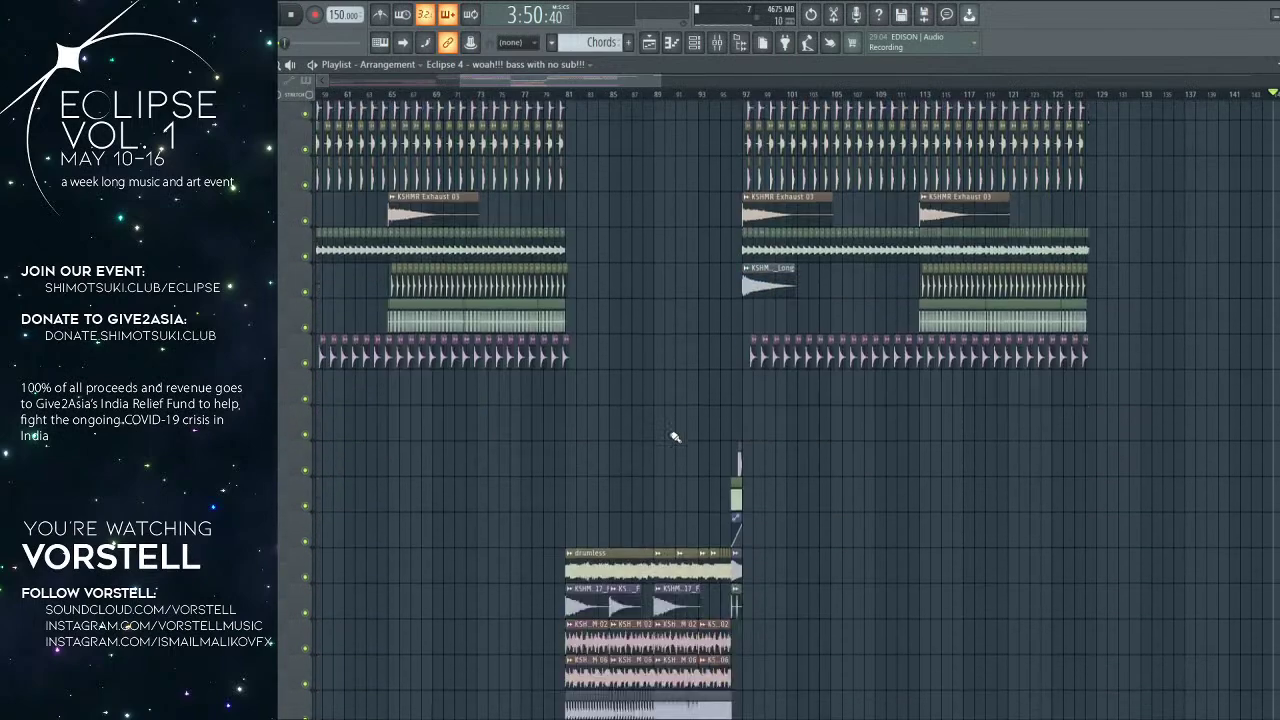
pyautogui.rightClick(640, 435)
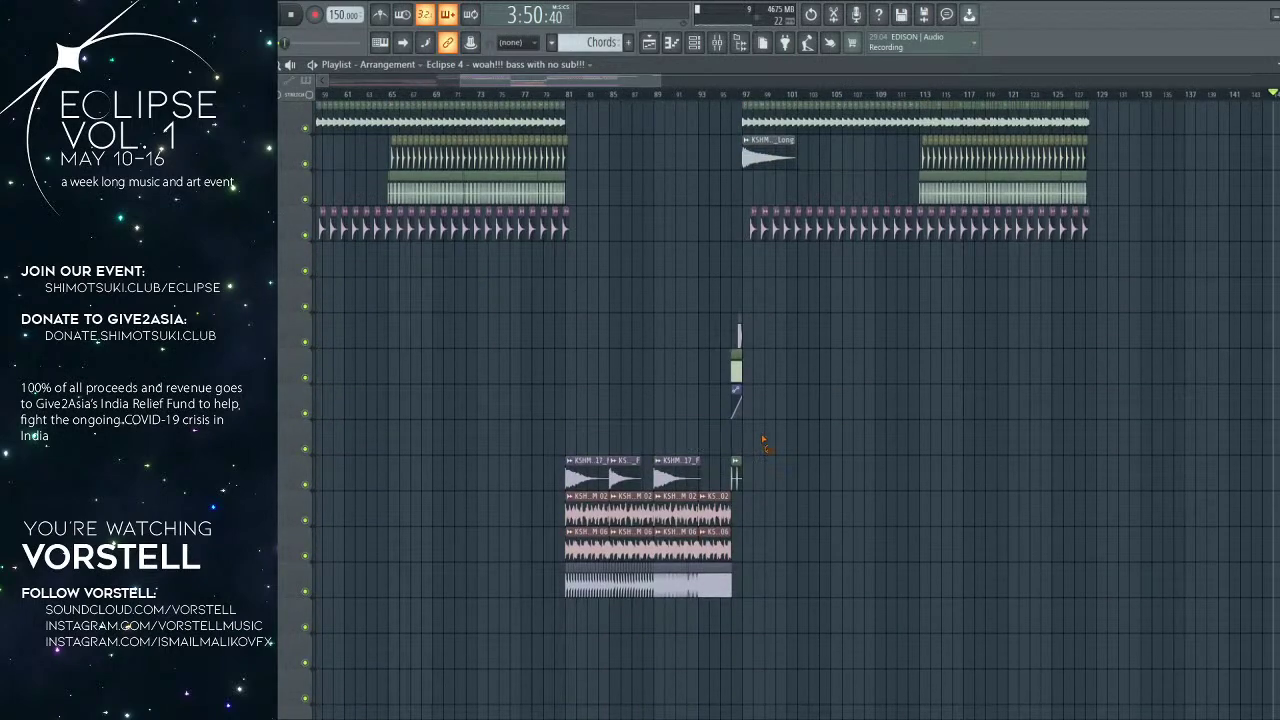
pyautogui.hotkey('ctrl', 'z')
# Step: Start playback just before bar 81 and place another Eclipse 4 bass clip spanning bars 81 to 97
pyautogui.scroll(12, 704, 430)
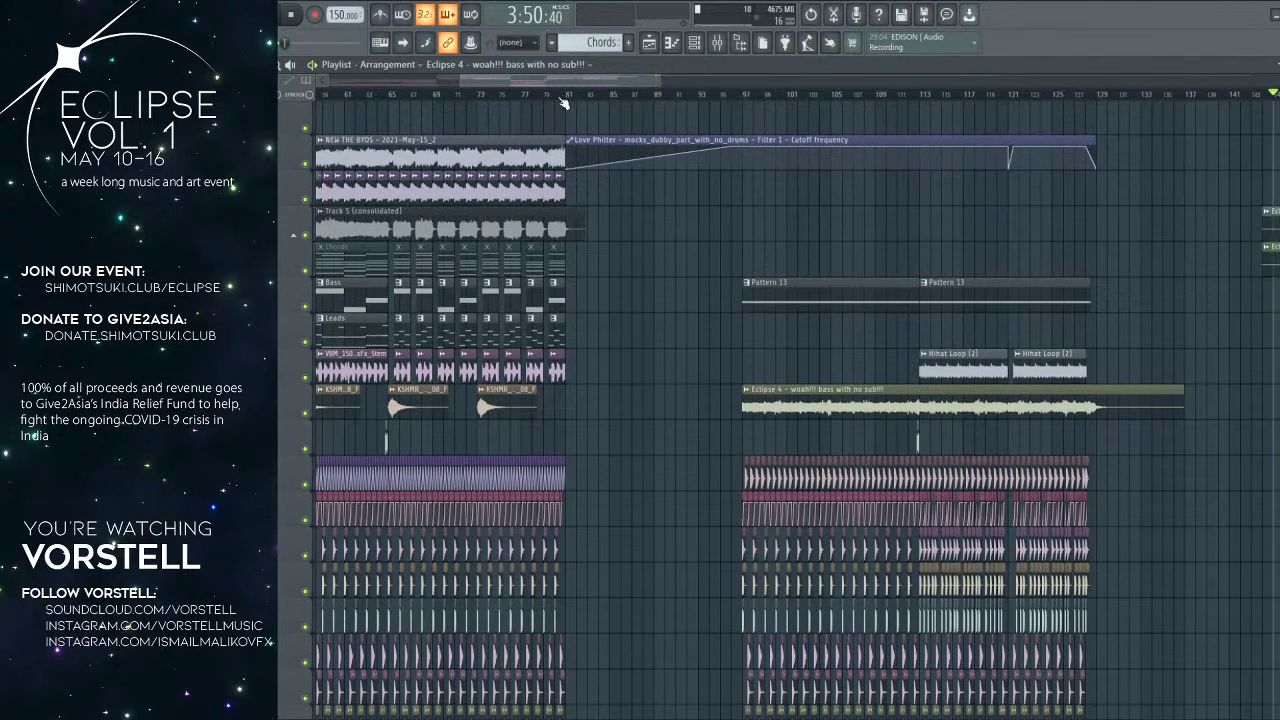
pyautogui.click(562, 98)
pyautogui.scroll(2, 562, 98)
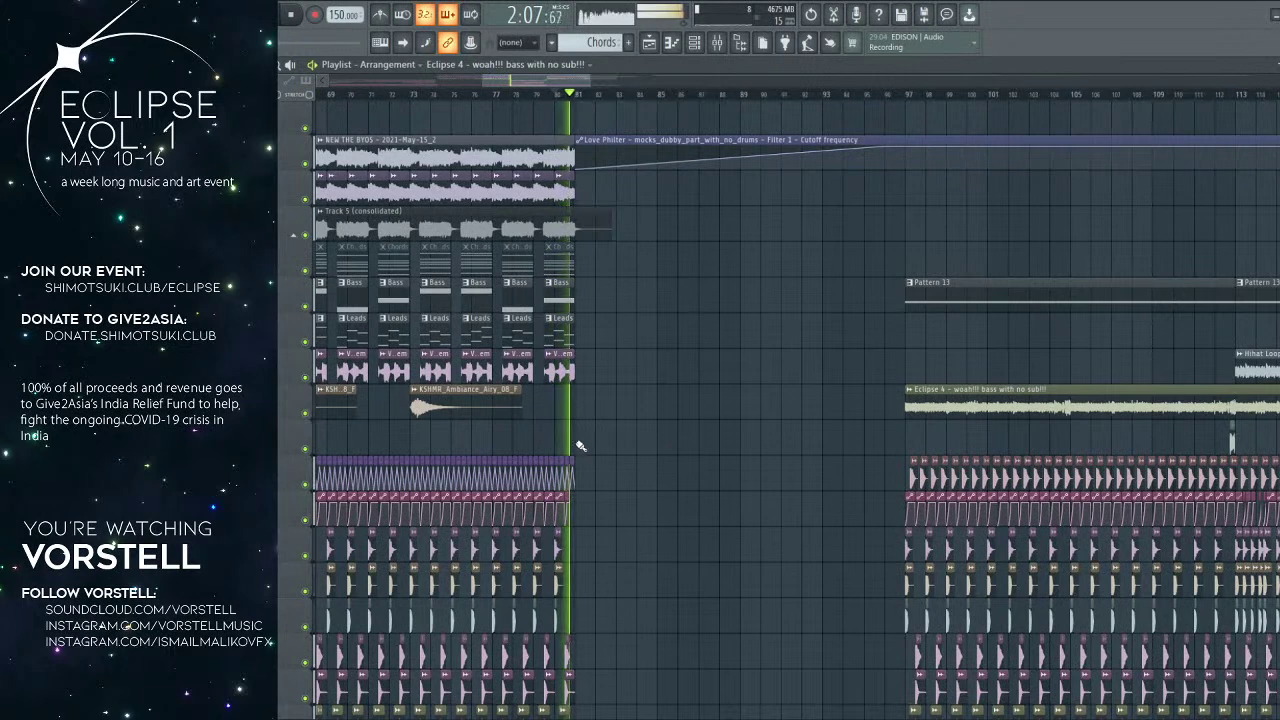
pyautogui.click(633, 388)
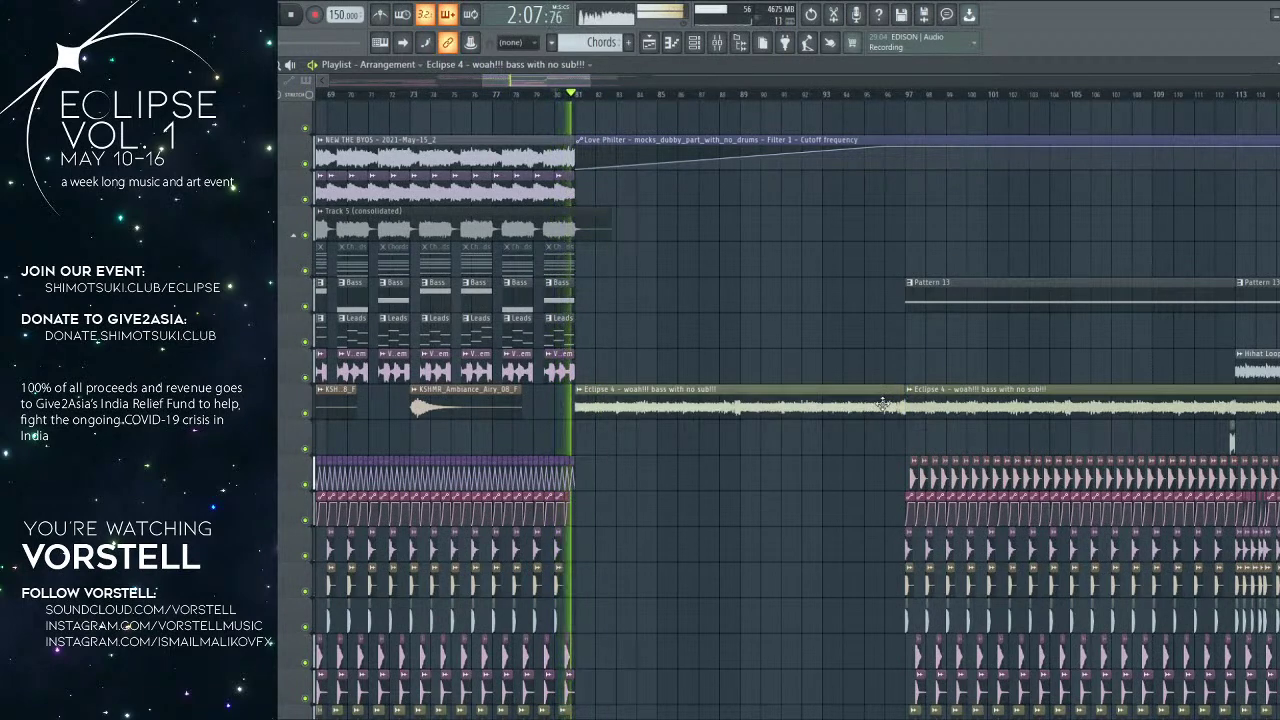
pyautogui.click(944, 364)
pyautogui.rightClick(946, 408)
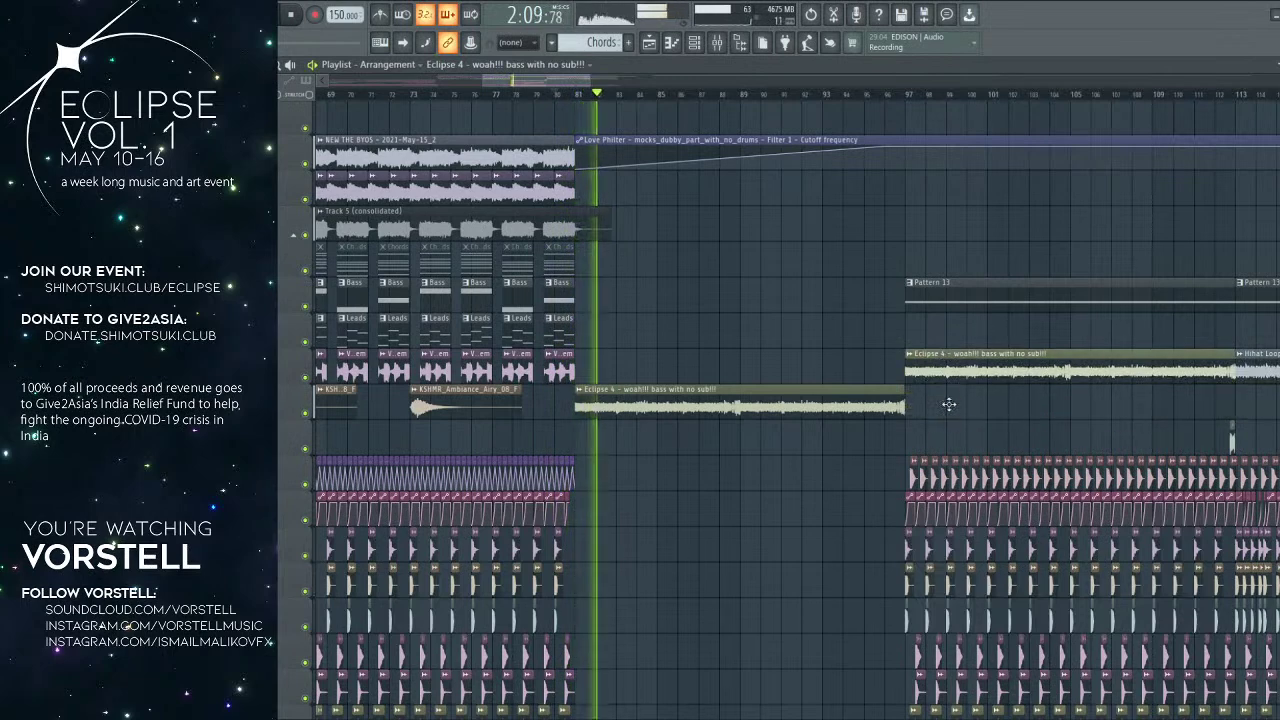
pyautogui.moveTo(949, 397); pyautogui.dragTo(949, 399)
# Step: Cut the bar 81 bass clip at bar 89, keep a two-bar slice there and duplicate it at bar 91
pyautogui.scroll(3, 750, 404)
pyautogui.moveTo(750, 404); pyautogui.dragTo(752, 422)
pyautogui.moveTo(849, 389); pyautogui.dragTo(780, 406)
pyautogui.rightClick(880, 412)
pyautogui.rightClick(918, 411)
pyautogui.hotkey('ctrl', 'b')
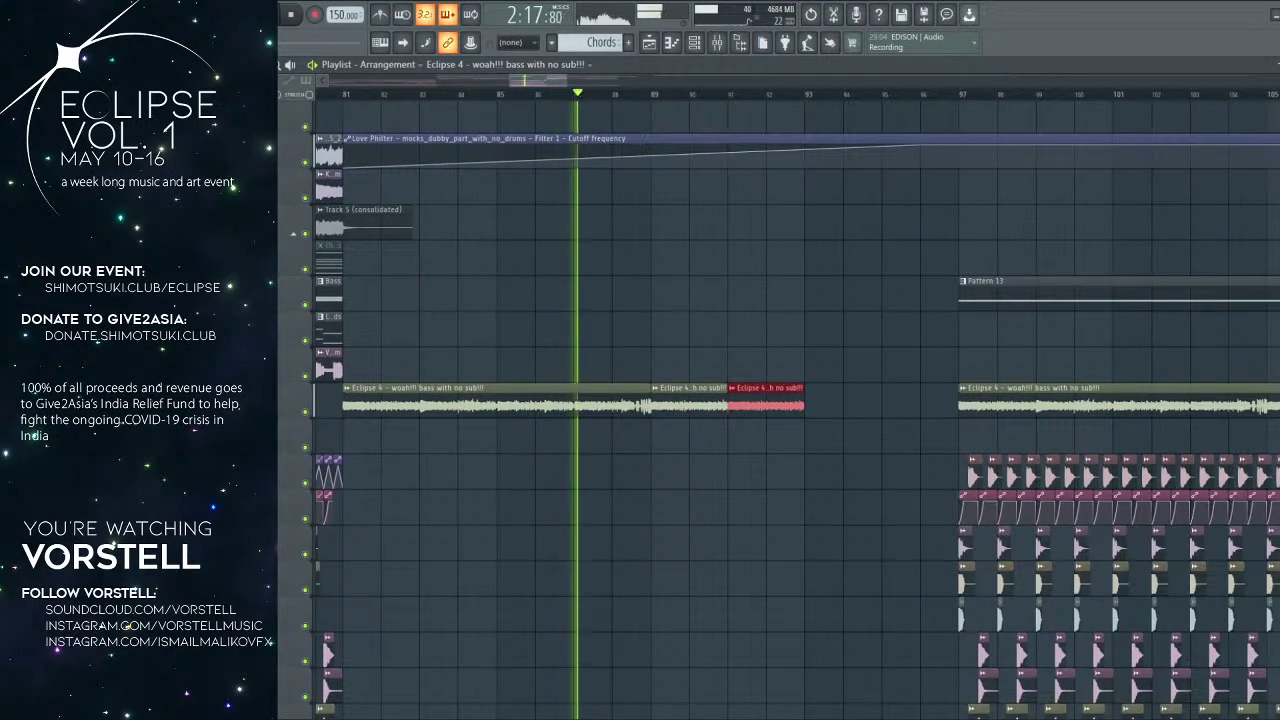
# Step: Continue the bass repeats from bar 93 with two one-bar slices and two half-bar slices up to bar 96
pyautogui.hotkey('ctrl', 'b')
pyautogui.keyDown('ctrl'); pyautogui.click(879, 440); pyautogui.keyUp('ctrl')
pyautogui.moveTo(881, 405); pyautogui.dragTo(845, 406)
pyautogui.click(849, 405)
pyautogui.click(888, 405)
pyautogui.click(910, 405)
# Step: Listen to the repeated bass slices leading into bar 97, stop and set the playhead near bar 93
pyautogui.scroll(-4, 928, 395)
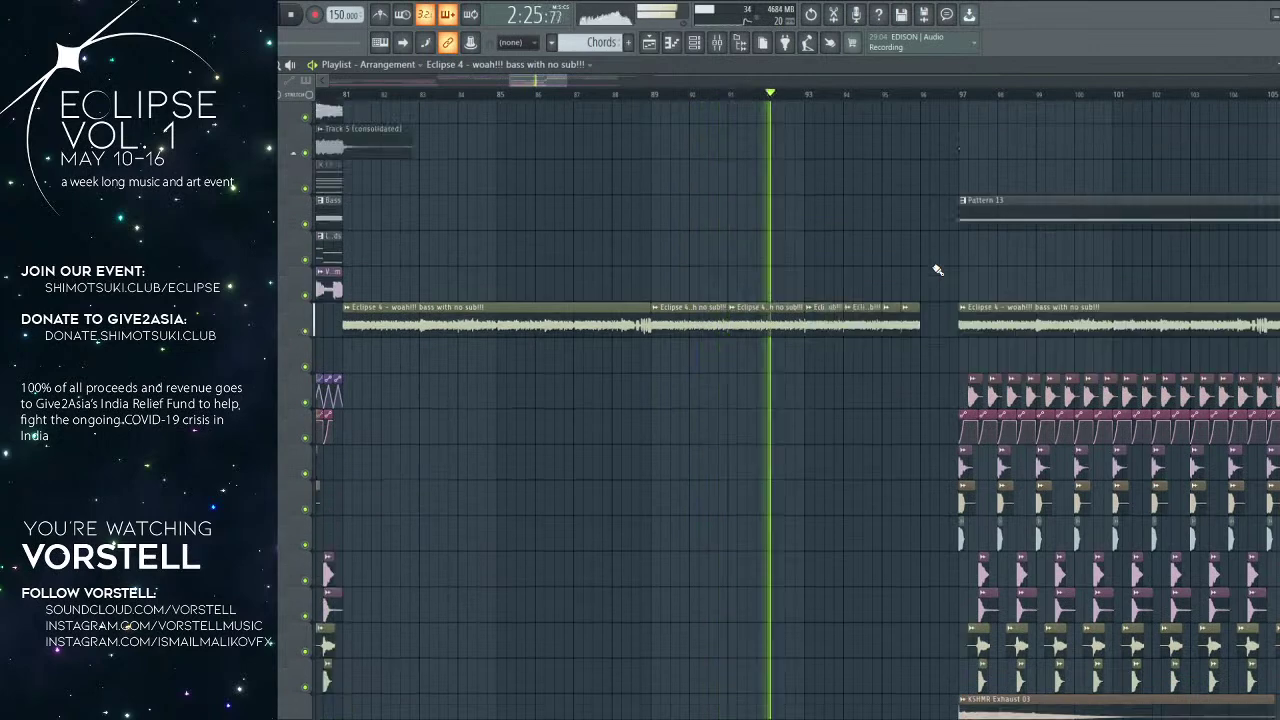
pyautogui.scroll(3, 938, 270)
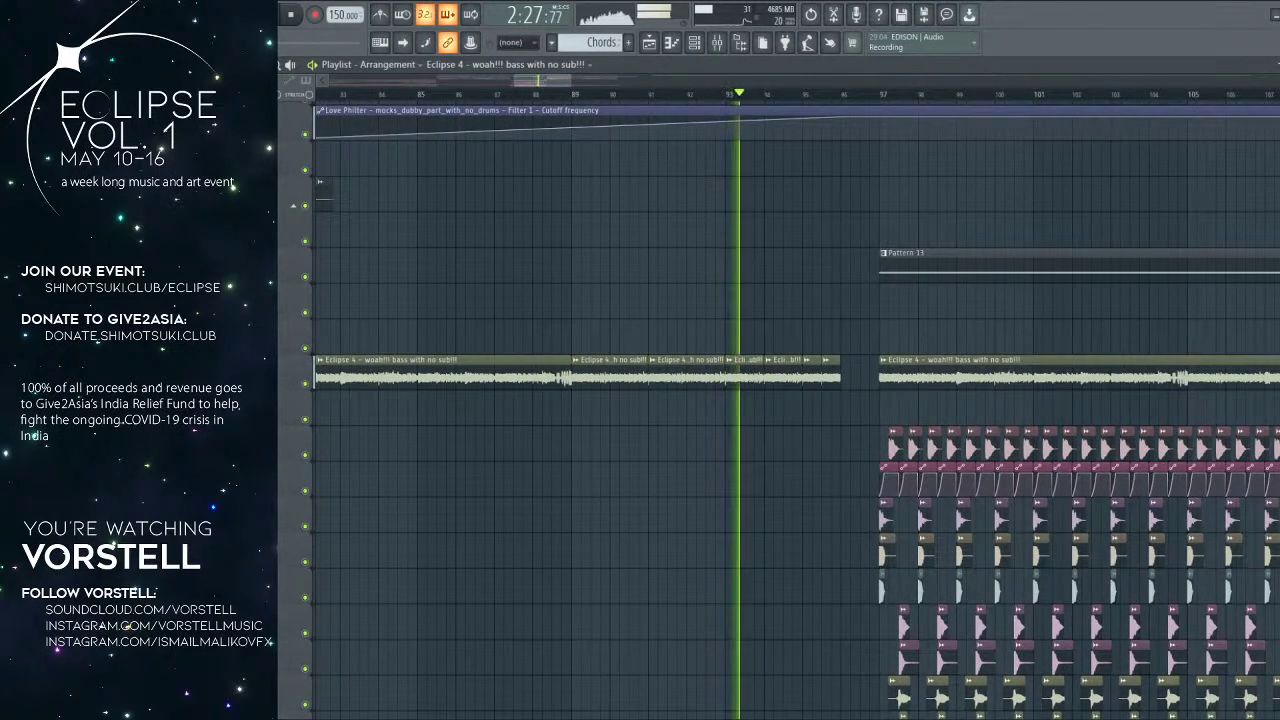
pyautogui.moveTo(909, 406); pyautogui.dragTo(579, 438)
pyautogui.scroll(-5, 789, 101)
pyautogui.scroll(3, 789, 101)
pyautogui.scroll(-1, 789, 101)
pyautogui.scroll(1, 788, 100)
pyautogui.click(496, 94)
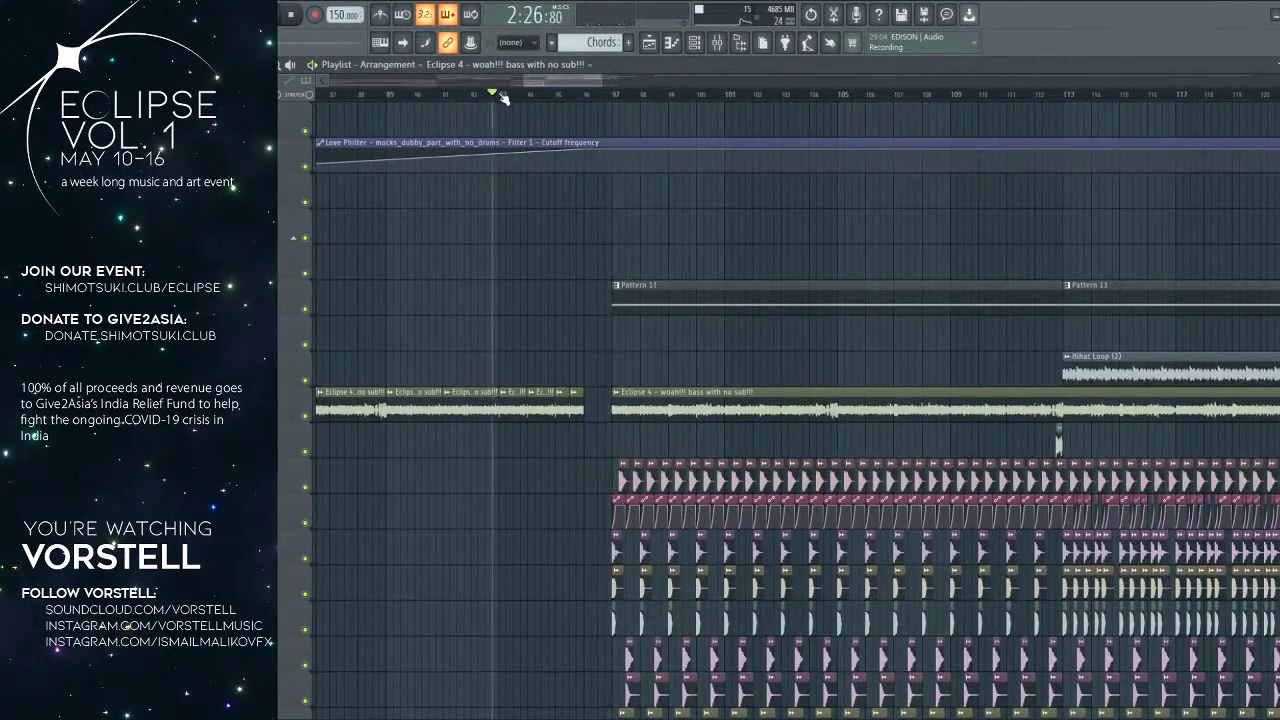
# Step: Slice the bass clips halfway through bar 94 and one beat into bar 95, delete bar 95's first beat and audition the build
pyautogui.scroll(5, 502, 97)
pyautogui.scroll(-3, 814, 314)
pyautogui.moveTo(774, 276); pyautogui.dragTo(774, 331)
pyautogui.rightClick(757, 303)
pyautogui.moveTo(674, 275); pyautogui.dragTo(675, 337)
pyautogui.press('space')
pyautogui.press('space')
pyautogui.press('space')
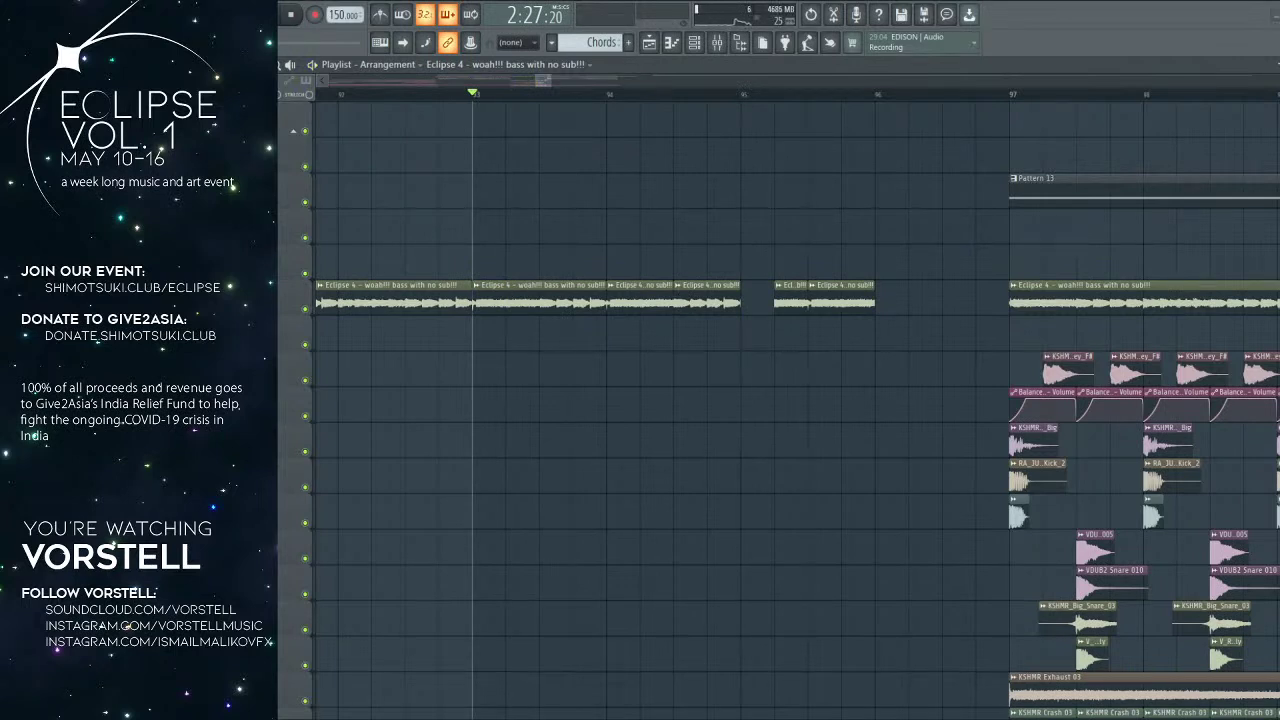
# Step: Replace both Pattern 13 clips with the "Eclipse 5 - if i was a bass" stem, starting at bar 97 on their track
pyautogui.moveTo(250, 165); pyautogui.dragTo(522, 152)
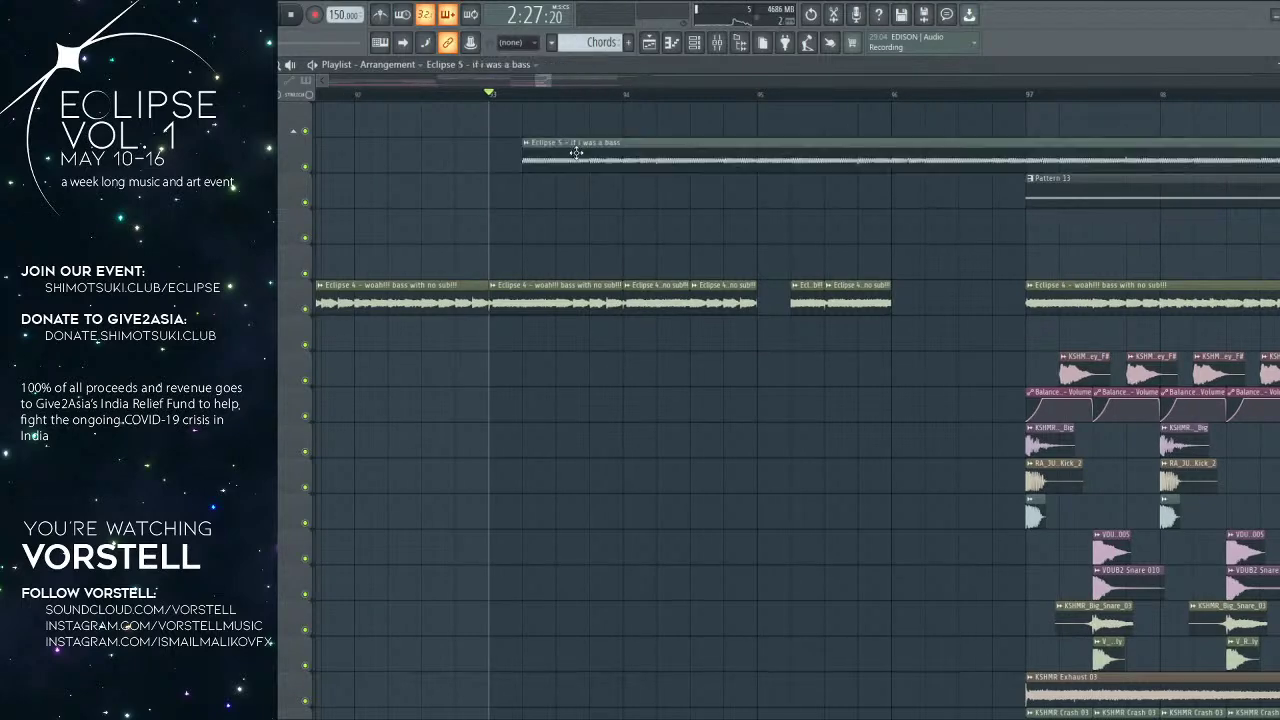
pyautogui.scroll(-4, 605, 135)
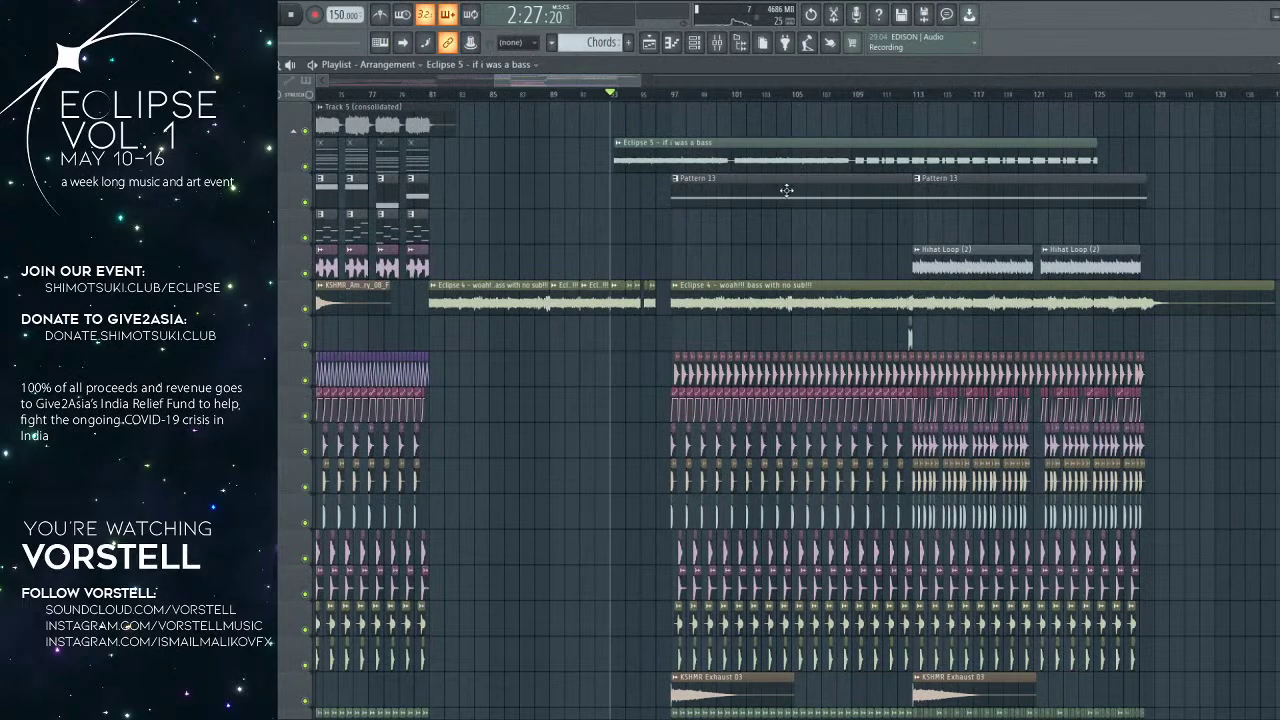
pyautogui.rightClick(786, 191)
pyautogui.rightClick(943, 183)
pyautogui.moveTo(764, 163); pyautogui.dragTo(817, 210)
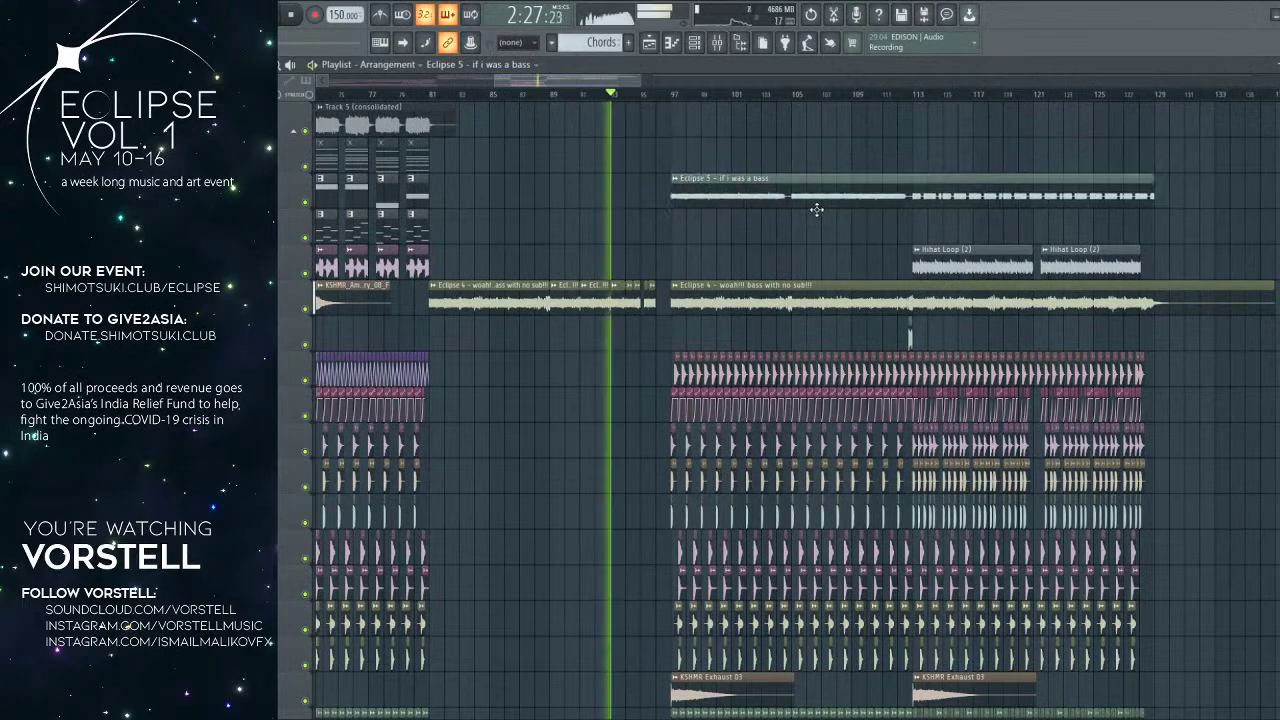
# Step: Replace the gapped bass slices between the middle of bar 94 and bar 96 with continuous short repeats and audition the build
pyautogui.scroll(2, 680, 195)
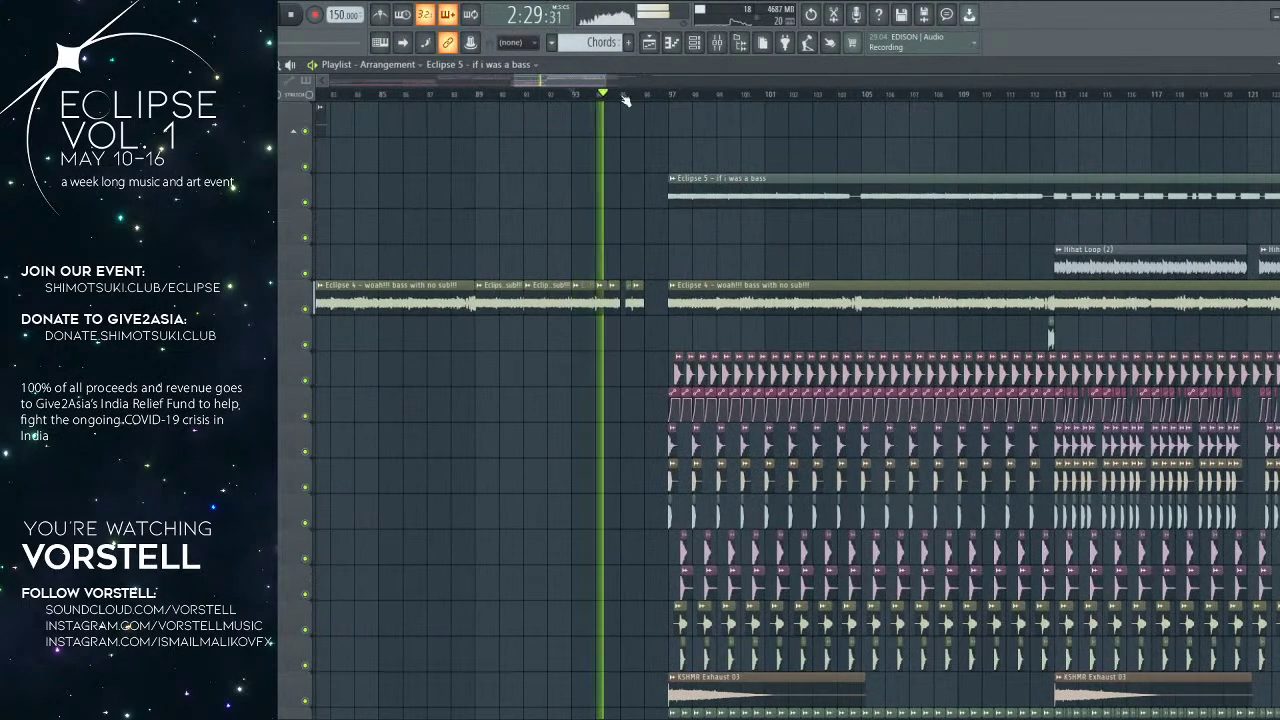
pyautogui.scroll(4, 622, 90)
pyautogui.click(397, 93)
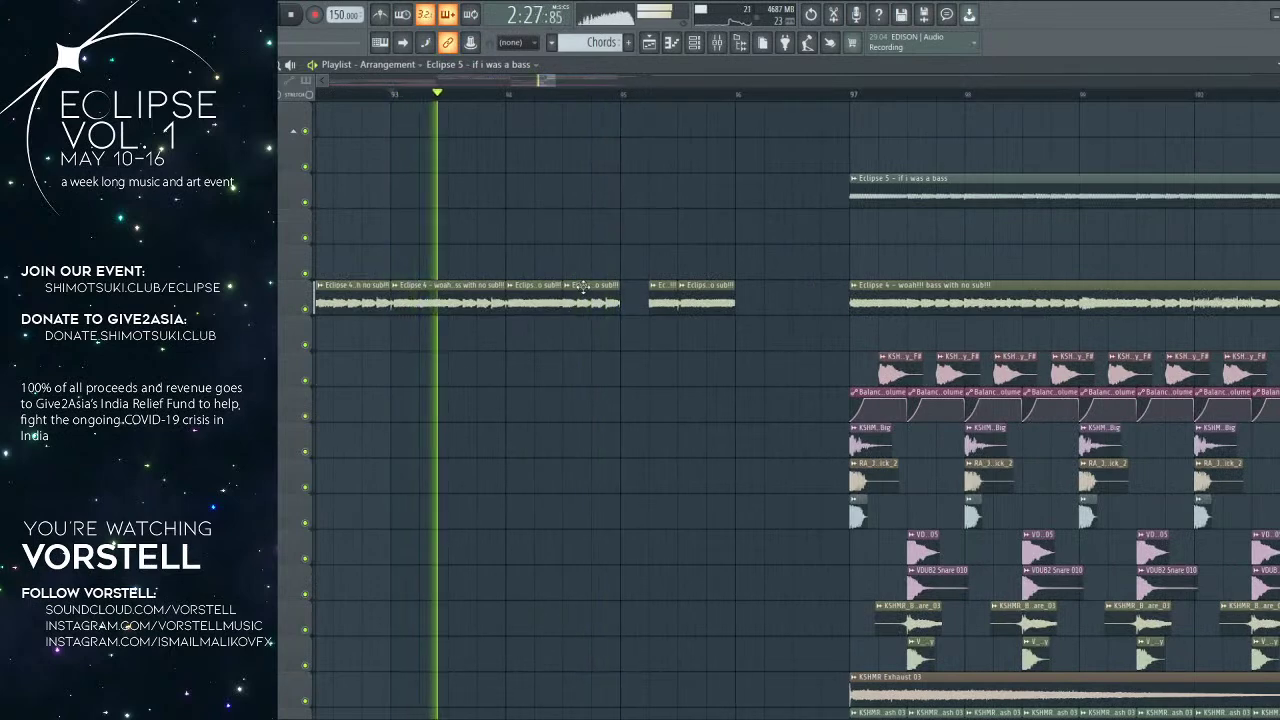
pyautogui.click(581, 287)
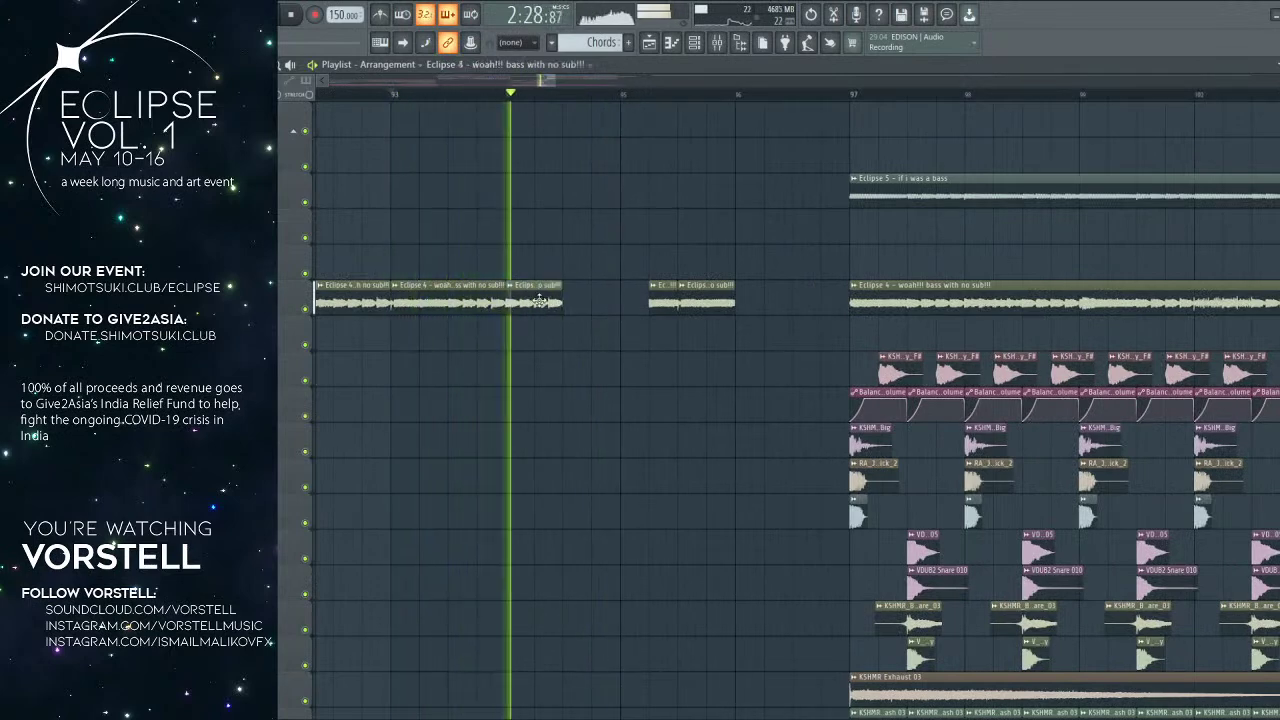
pyautogui.rightClick(685, 296)
pyautogui.rightClick(668, 301)
pyautogui.hotkey('ctrl', 'b')
pyautogui.press('space')
pyautogui.press('space')
pyautogui.rightClick(657, 301)
pyautogui.moveTo(650, 305)
pyautogui.mouseDown()
pyautogui.moveTo(650, 283)
pyautogui.moveTo(691, 292)
pyautogui.mouseUp()
pyautogui.click(711, 291)
# Step: Route the "Eclipse 5 - if i was a bass" stem to mixer track 53, Sylenth1 #11
pyautogui.scroll(-2, 709, 294)
pyautogui.scroll(-10, 711, 297)
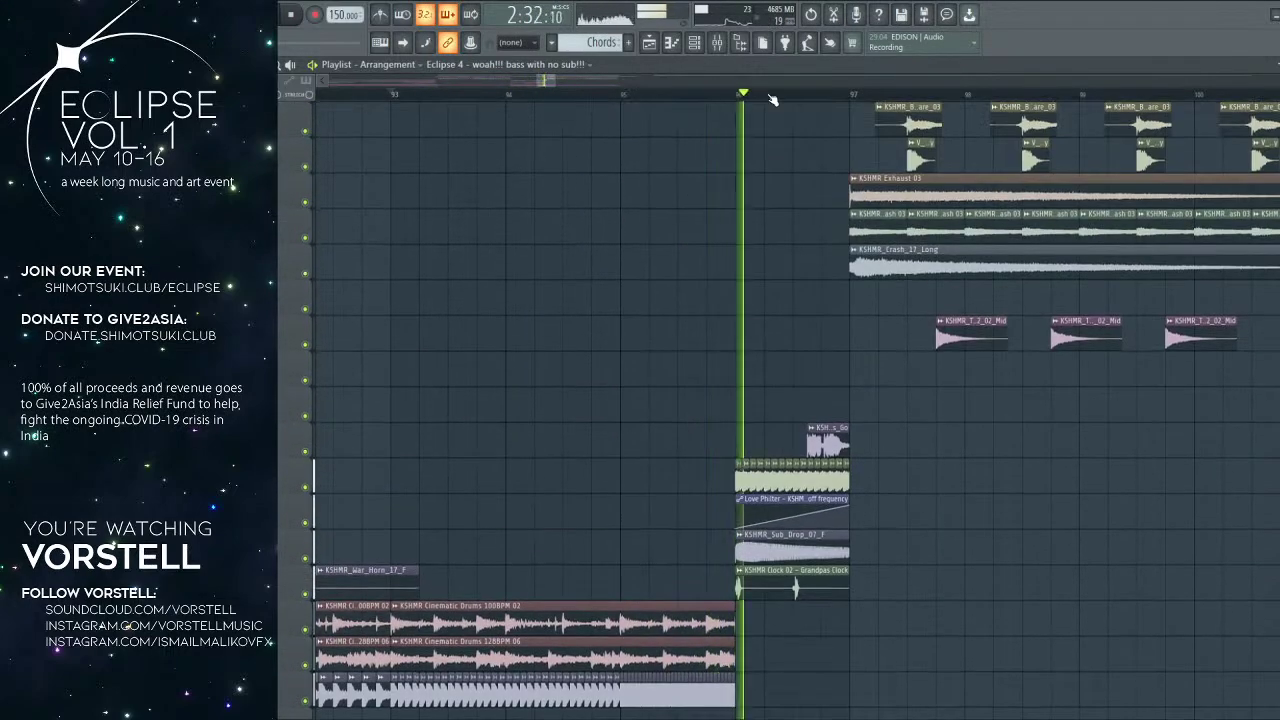
pyautogui.scroll(-6, 770, 97)
pyautogui.scroll(14, 783, 176)
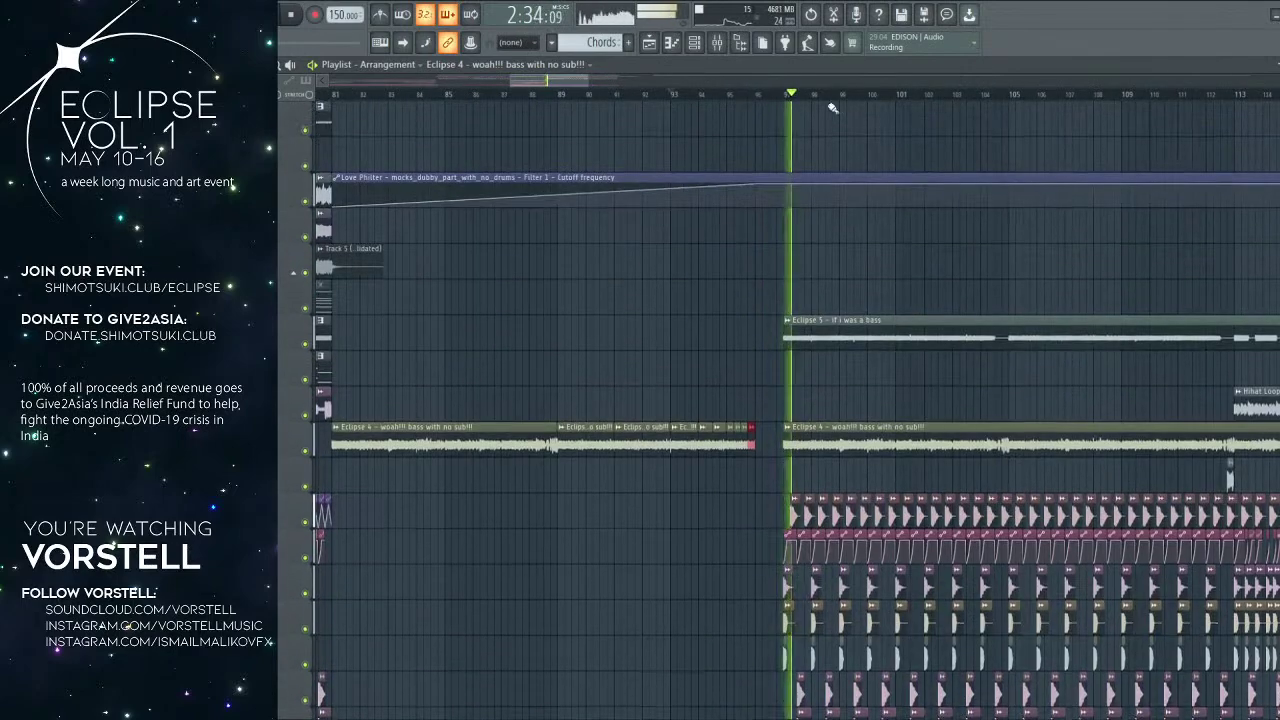
pyautogui.scroll(-3, 837, 113)
pyautogui.doubleClick(902, 337)
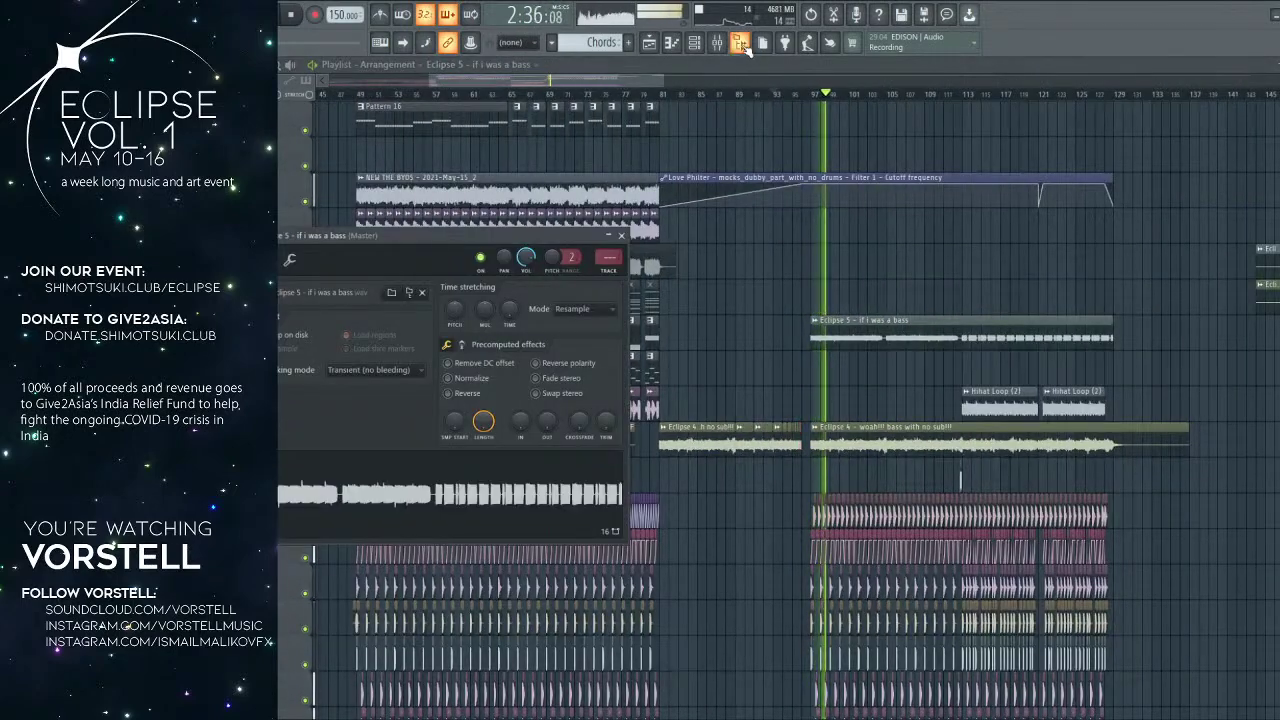
pyautogui.click(717, 44)
pyautogui.moveTo(405, 714); pyautogui.dragTo(585, 714)
pyautogui.click(600, 248)
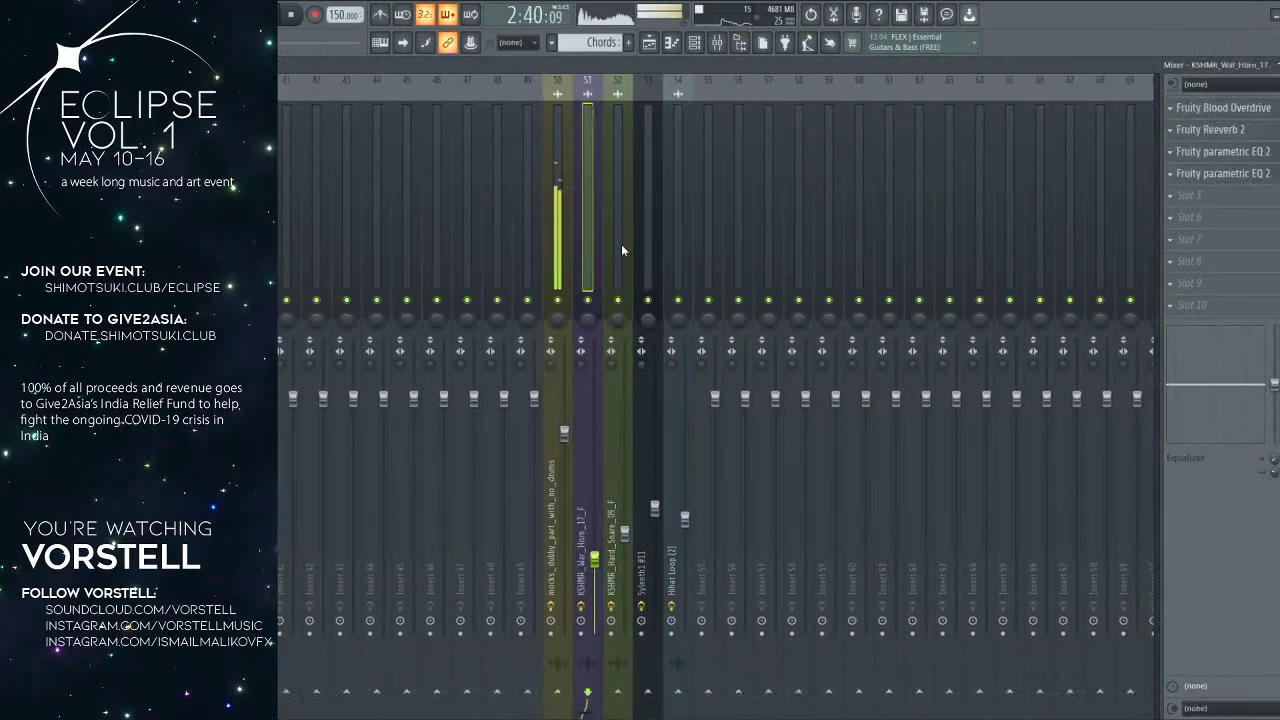
pyautogui.click(648, 240)
pyautogui.click(650, 44)
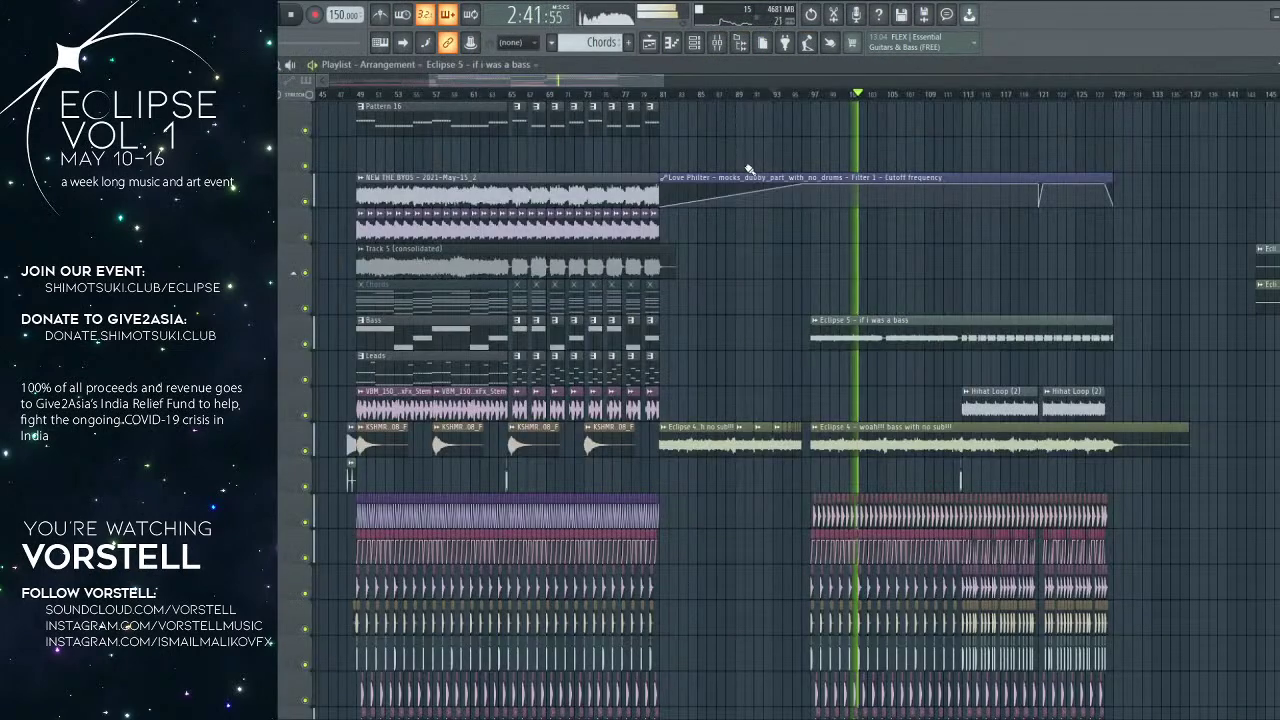
pyautogui.doubleClick(877, 333)
pyautogui.press('space')
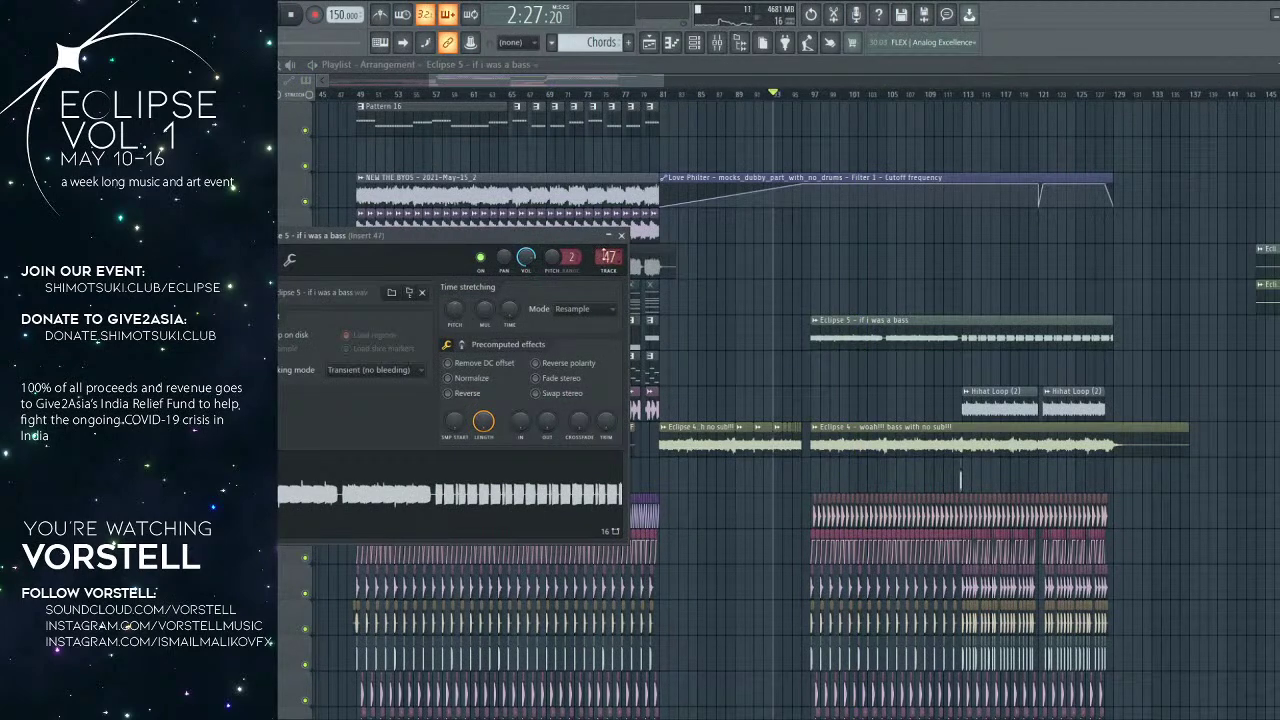
pyautogui.press('space')
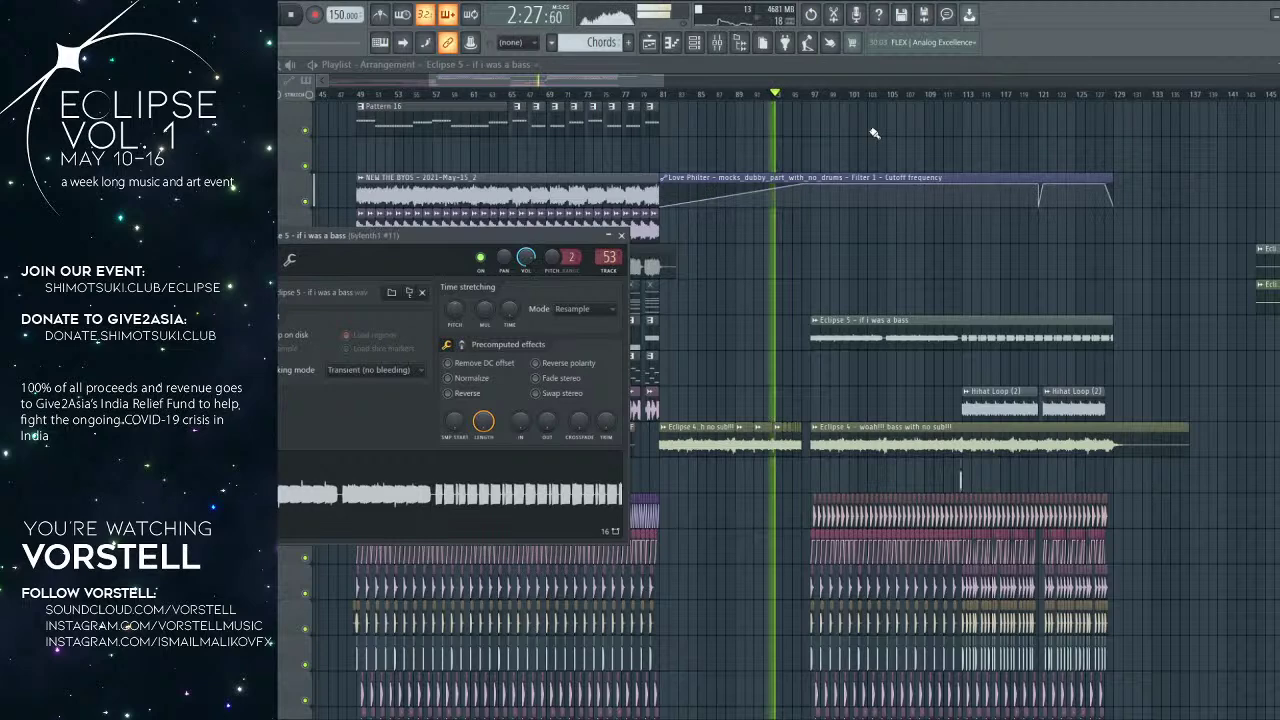
# Step: Play the drop from bar 97, raise mixer track 53's fader slightly and check its Fruity parametric EQ 2
pyautogui.click(810, 100)
pyautogui.click(720, 43)
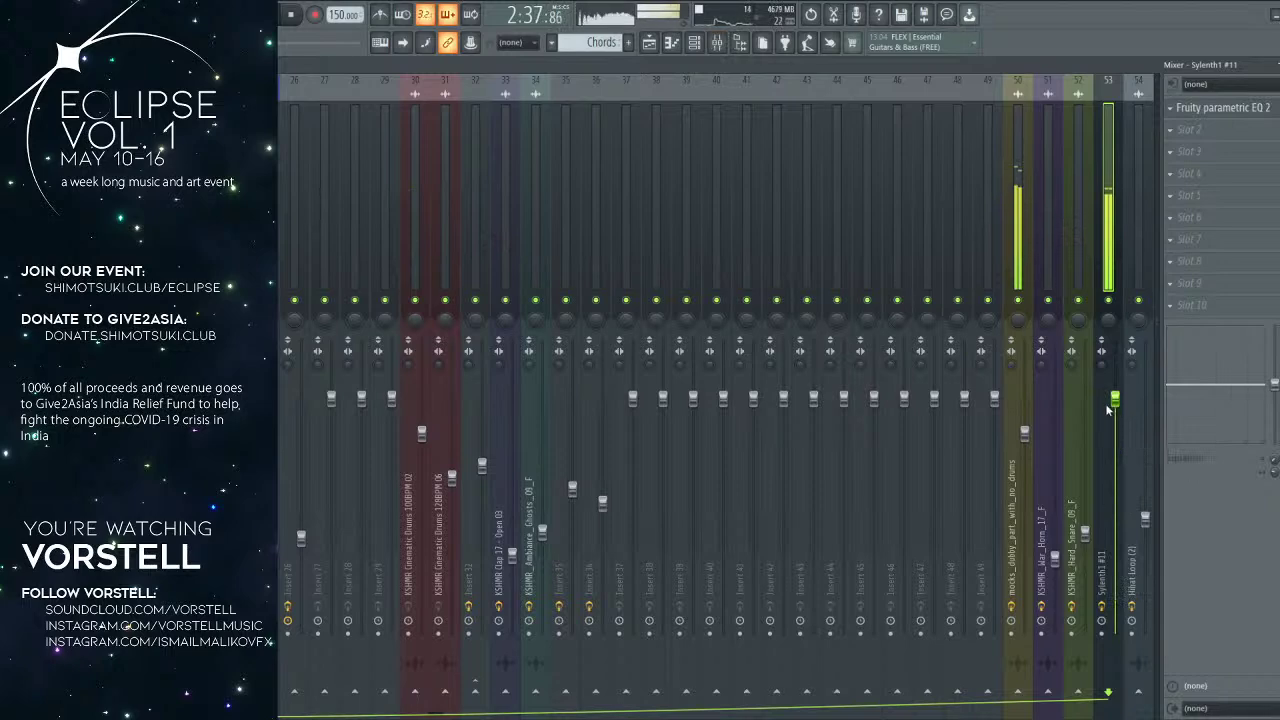
pyautogui.click(1234, 114)
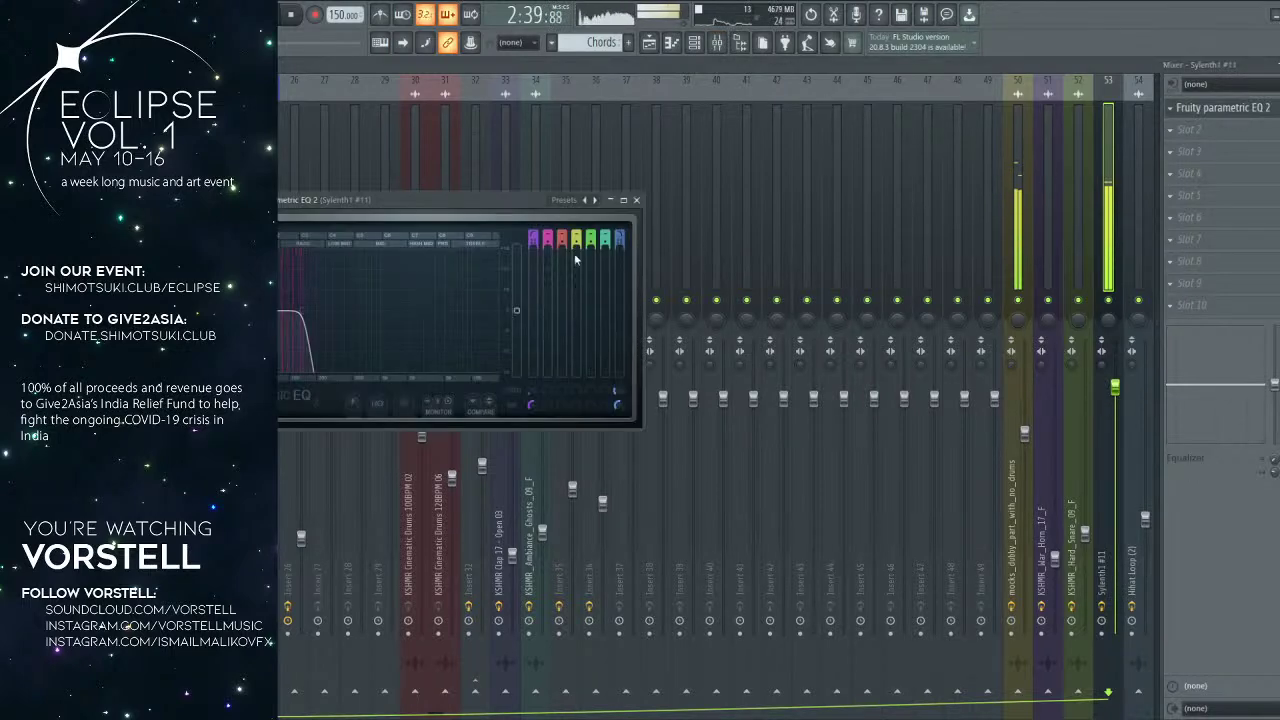
pyautogui.click(636, 200)
pyautogui.click(671, 44)
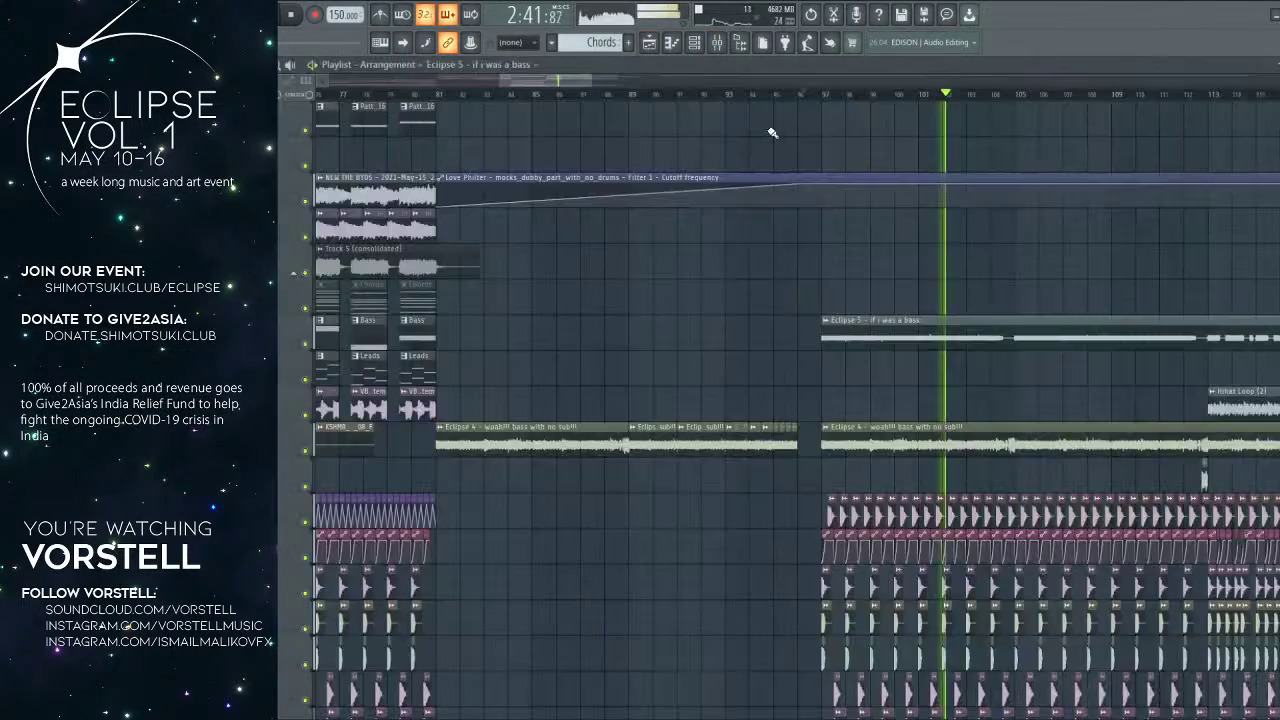
# Step: Place the "Eclipse 3 - vorstell n stuff" stem directly below Eclipse 2, aligned with its start
pyautogui.scroll(-2, 929, 257)
pyautogui.moveTo(794, 234); pyautogui.dragTo(731, 230)
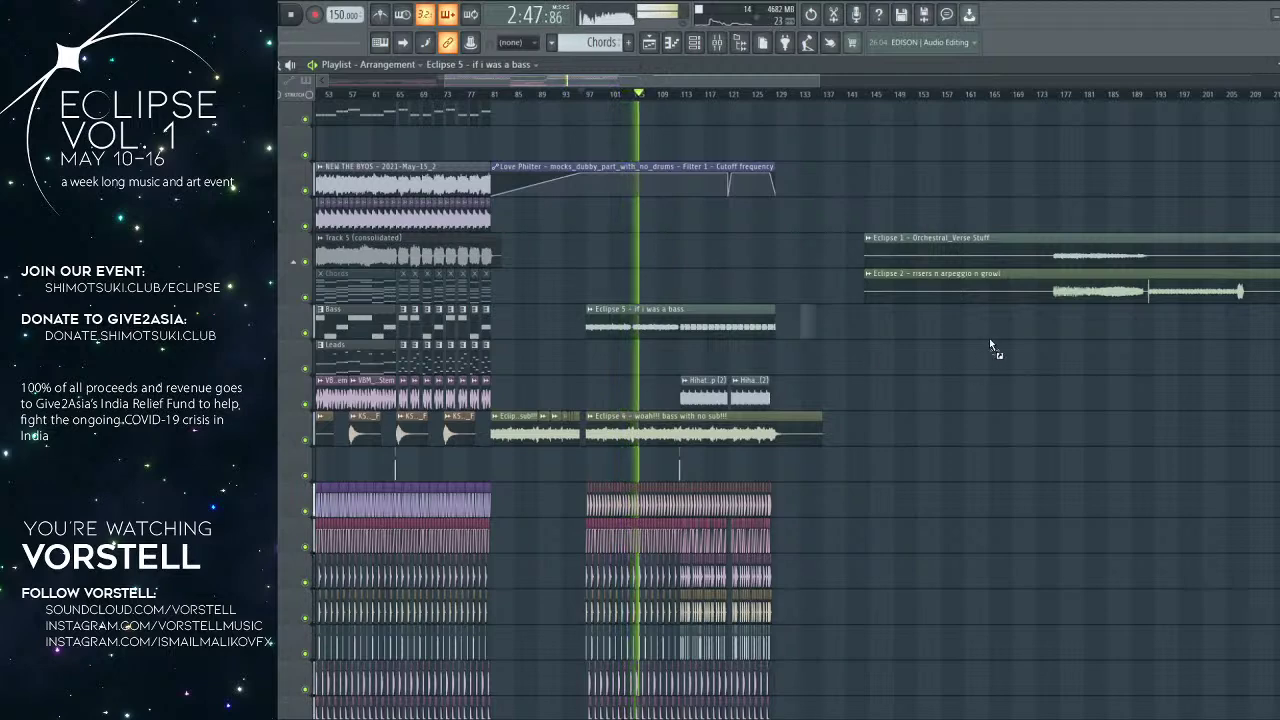
pyautogui.moveTo(867, 322); pyautogui.dragTo(867, 322)
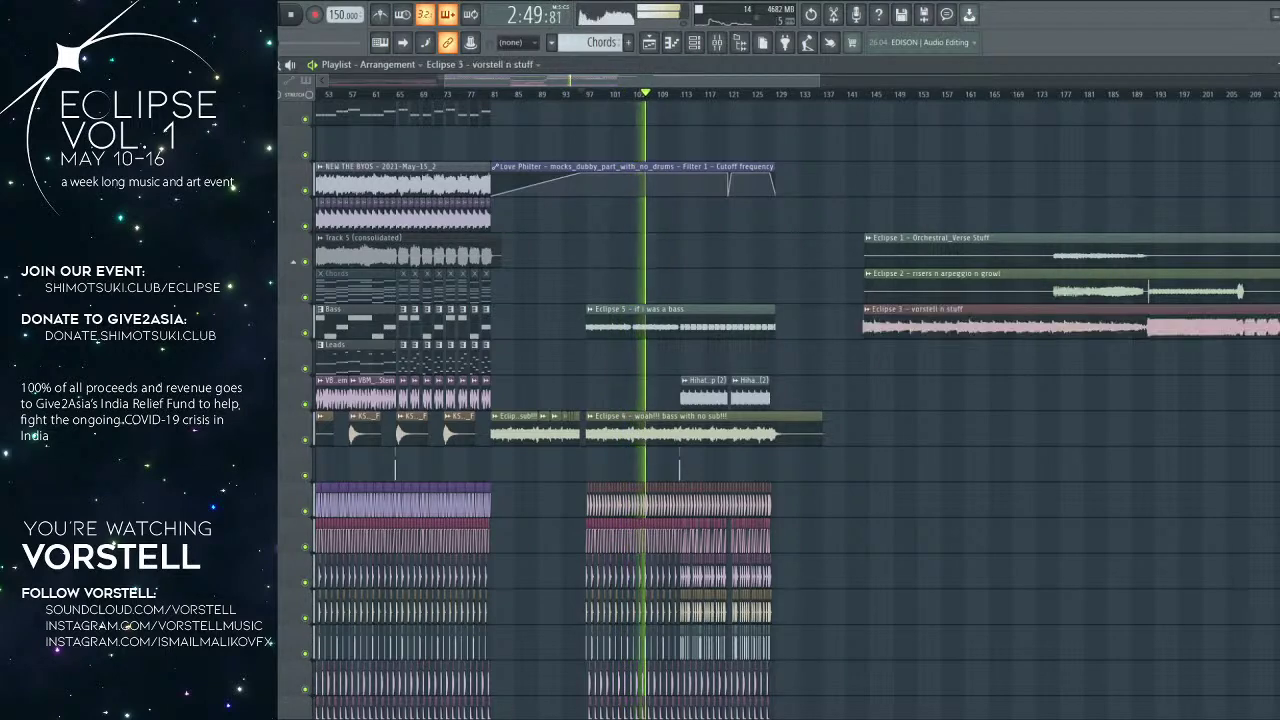
pyautogui.moveTo(858, 233); pyautogui.dragTo(649, 244)
# Step: Solo the Eclipse 3 stem's track, listen to its start and its loud section near bar 193, and end the solo
pyautogui.press('space')
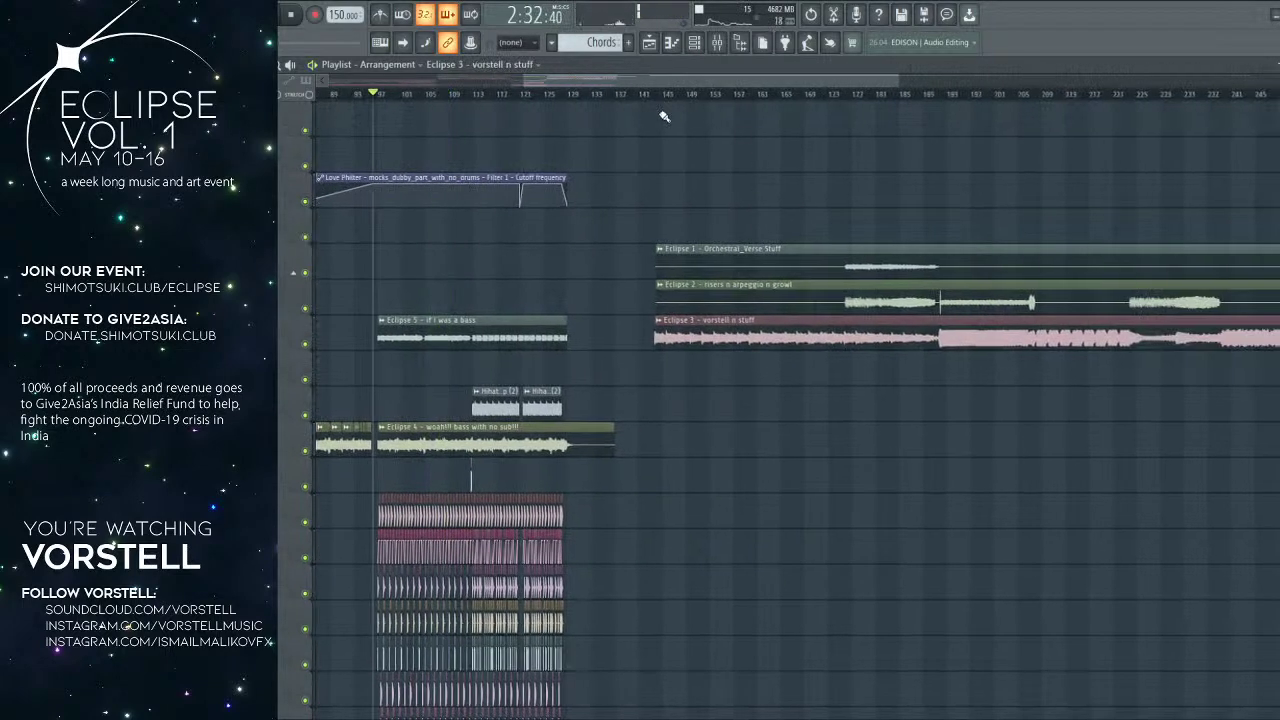
pyautogui.scroll(-2, 666, 97)
pyautogui.keyDown('ctrl'); pyautogui.click(306, 344); pyautogui.keyUp('ctrl')
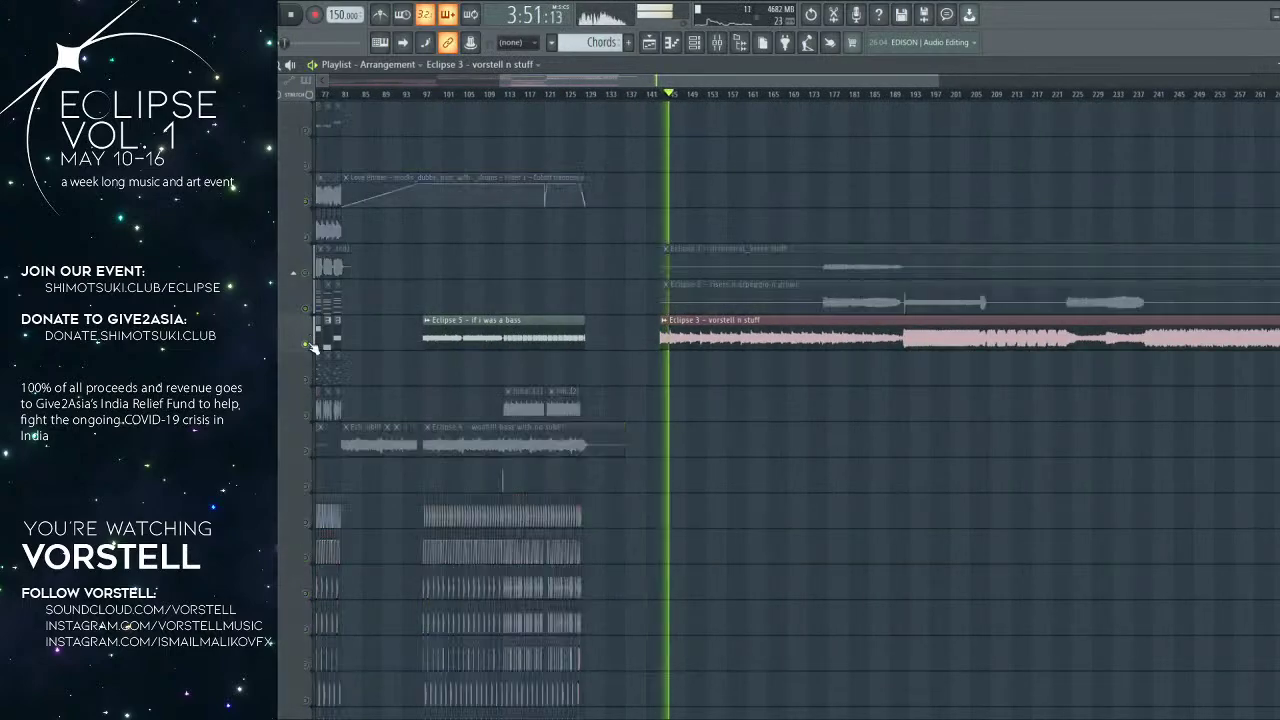
pyautogui.click(917, 96)
pyautogui.keyDown('ctrl'); pyautogui.click(306, 343); pyautogui.keyUp('ctrl')
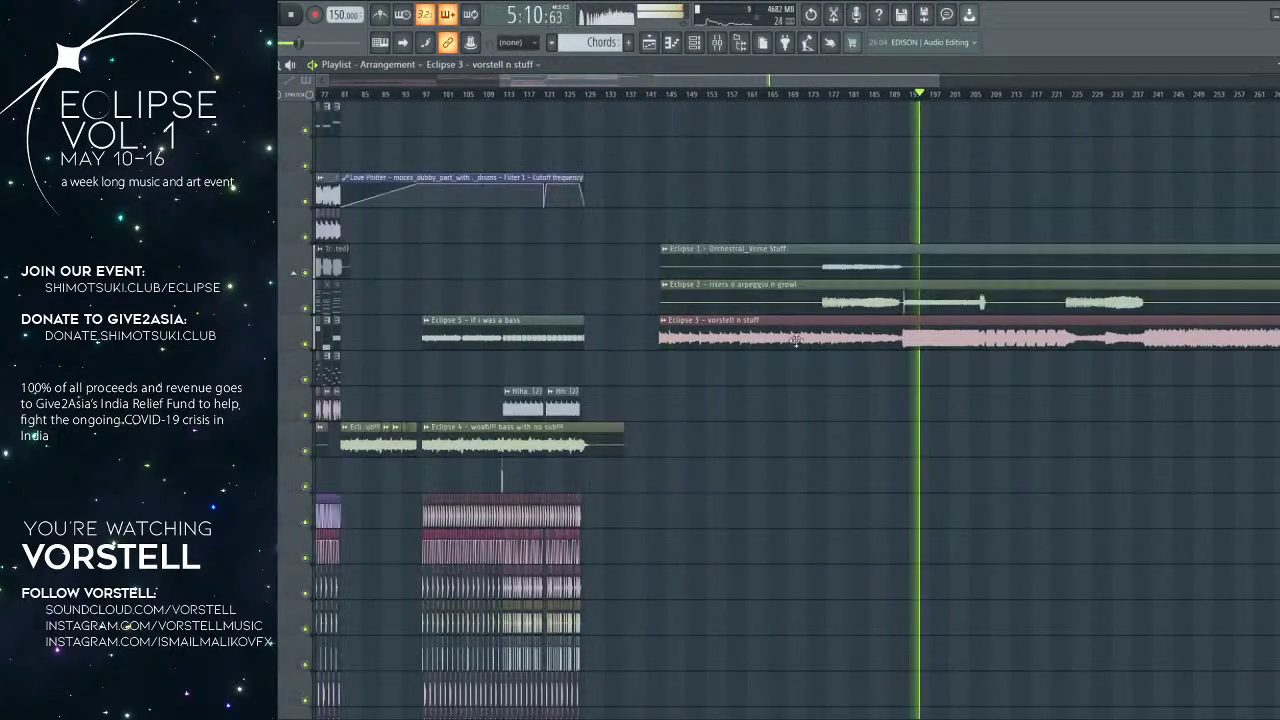
# Step: Remove the Eclipse 3 clip and move the Eclipse 1 and Eclipse 2 stems down to the drum tracks
pyautogui.scroll(2, 907, 100)
pyautogui.scroll(-5, 907, 100)
pyautogui.moveTo(838, 210); pyautogui.dragTo(832, 378)
pyautogui.press('space')
pyautogui.scroll(-2, 829, 246)
pyautogui.scroll(2, 821, 245)
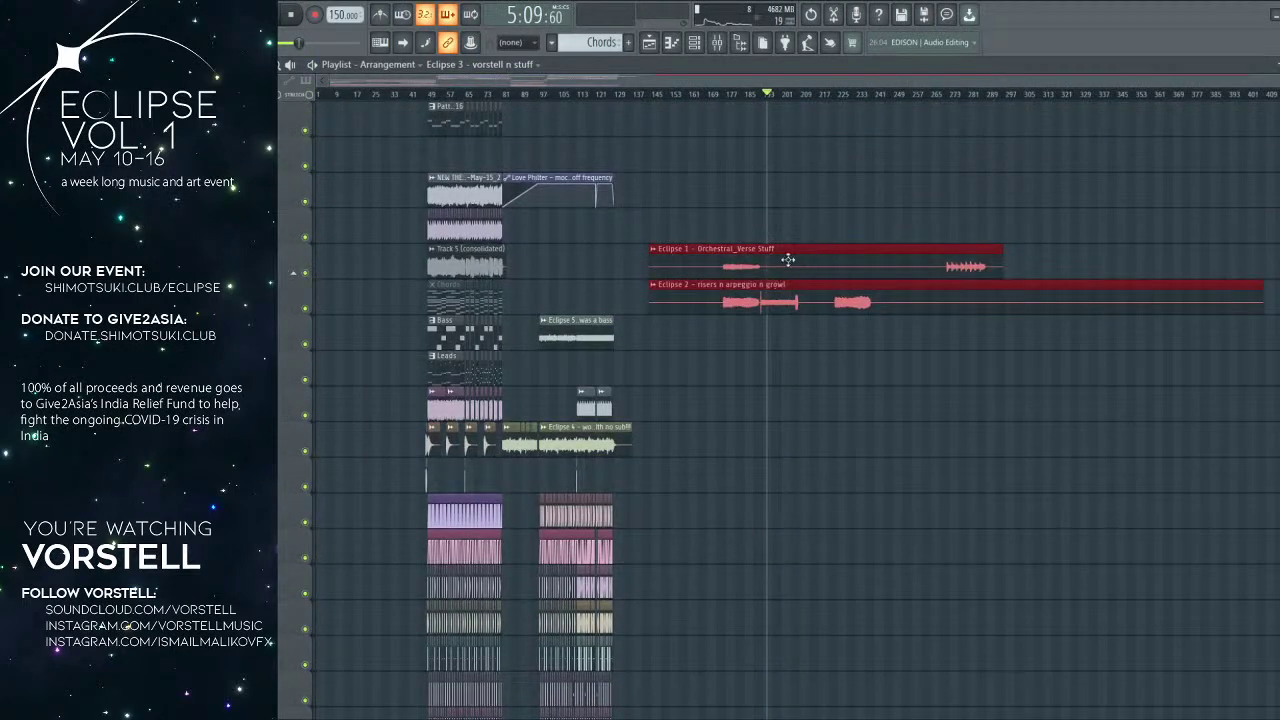
pyautogui.moveTo(787, 256); pyautogui.dragTo(801, 487)
pyautogui.scroll(-5, 801, 489)
pyautogui.scroll(3, 757, 276)
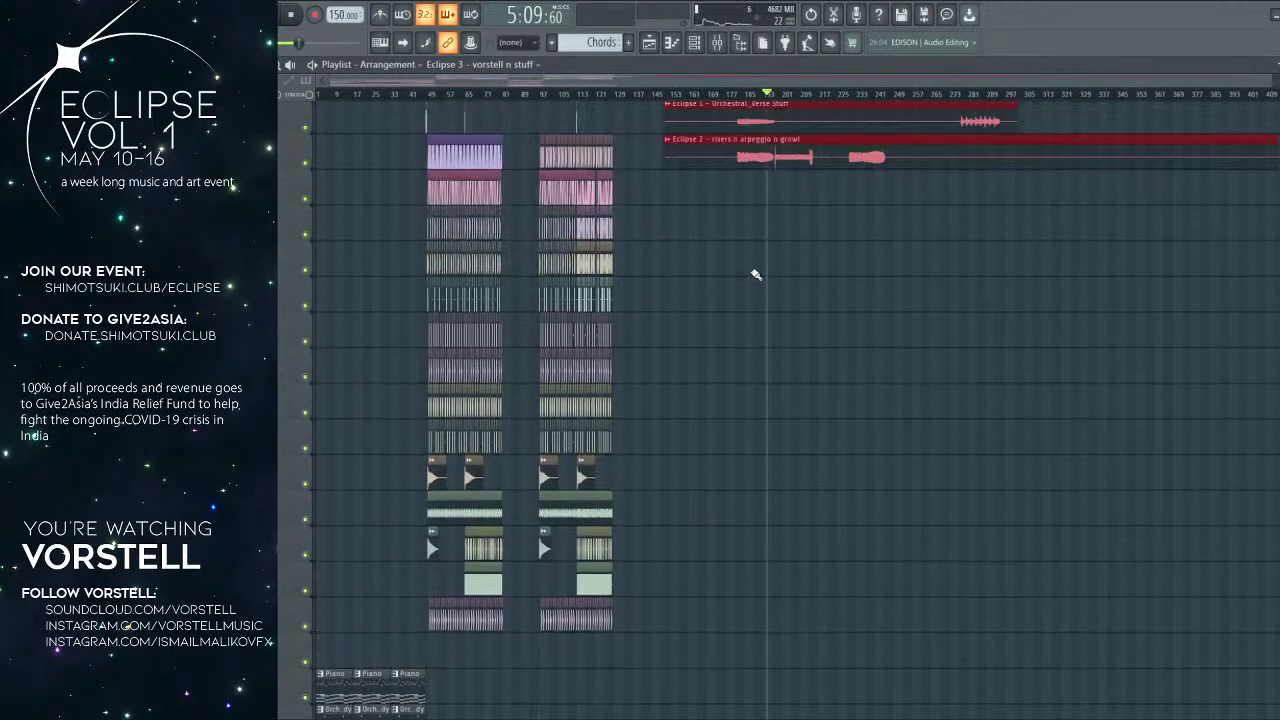
# Step: Place the "Eclipse 1 - Orchestral_Verse Stuff" stem on the empty track below the uplifters so its audible part begins at bar 33
pyautogui.keyDown('ctrl'); pyautogui.click(757, 272); pyautogui.keyUp('ctrl')
pyautogui.click(750, 200)
pyautogui.rightClick(749, 199)
pyautogui.scroll(-8, 736, 250)
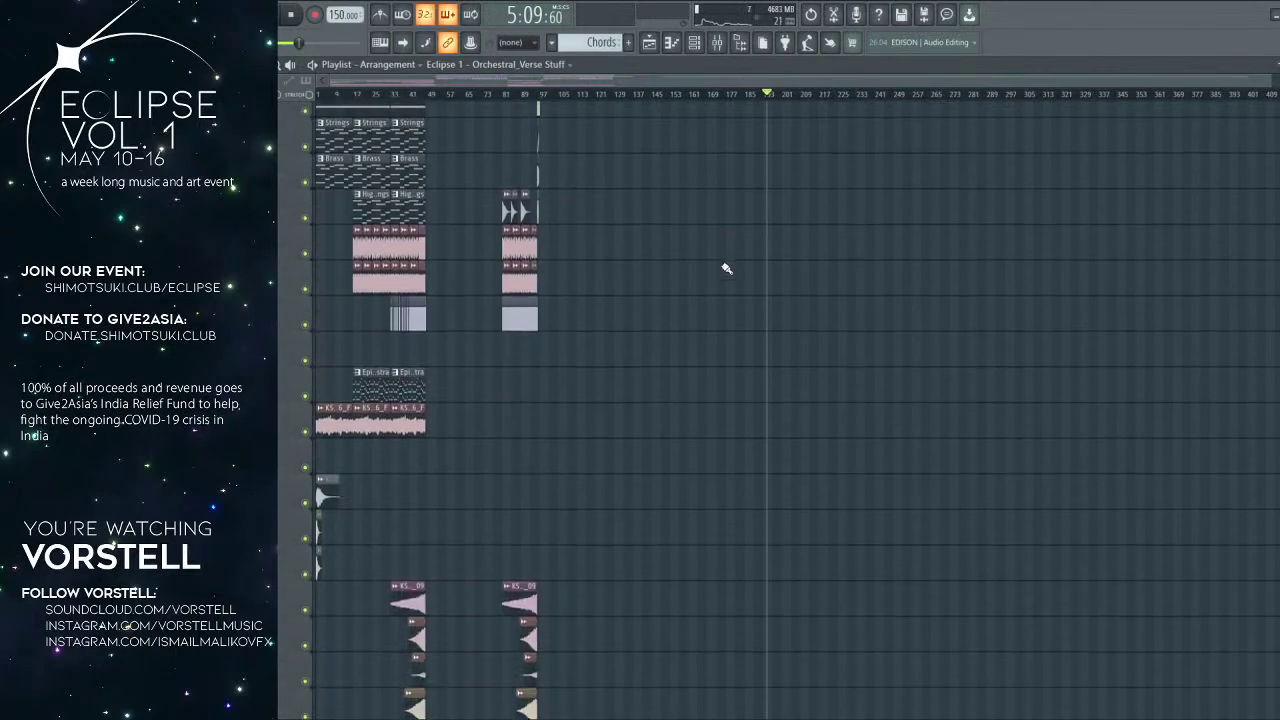
pyautogui.scroll(-6, 724, 270)
pyautogui.click(437, 374)
pyautogui.moveTo(494, 372); pyautogui.dragTo(374, 371)
# Step: Listen to the Eclipse 1 orchestral stem around its entry and return the playhead to bar 33
pyautogui.click(383, 96)
pyautogui.press('space')
pyautogui.scroll(6, 409, 103)
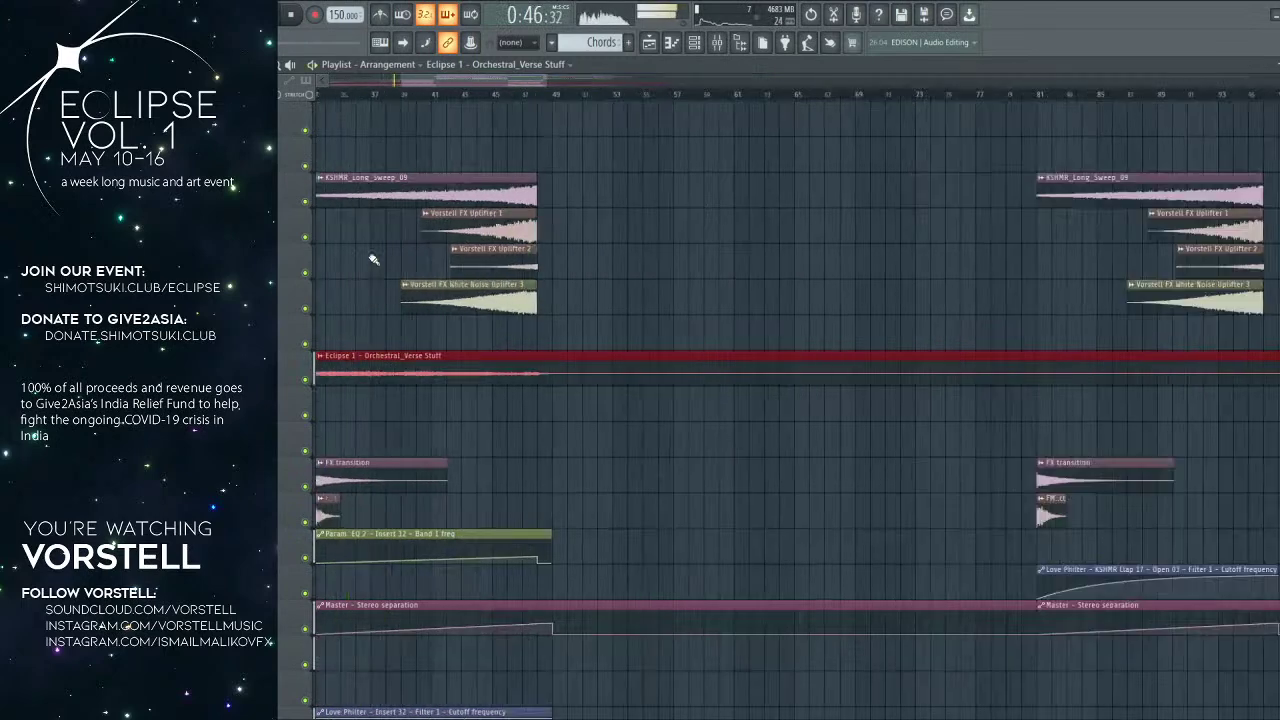
pyautogui.scroll(-1, 640, 251)
pyautogui.hscroll(-4, 640, 251)
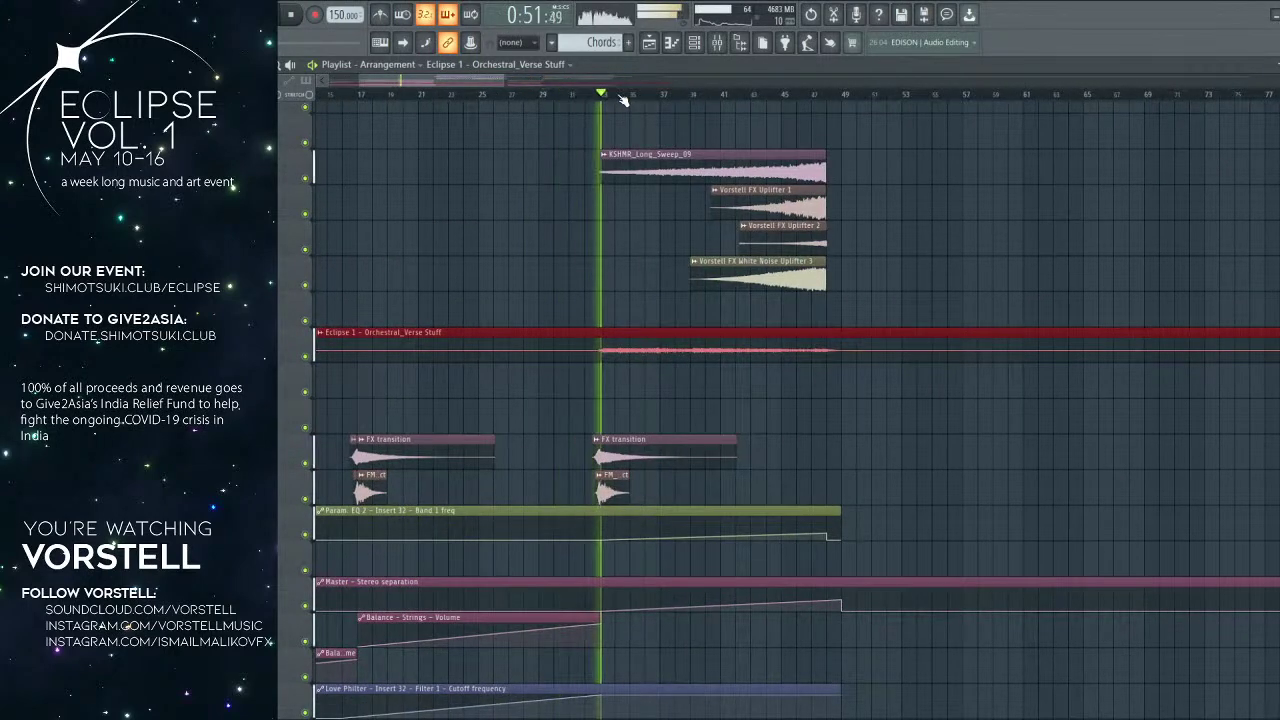
pyautogui.scroll(3, 620, 100)
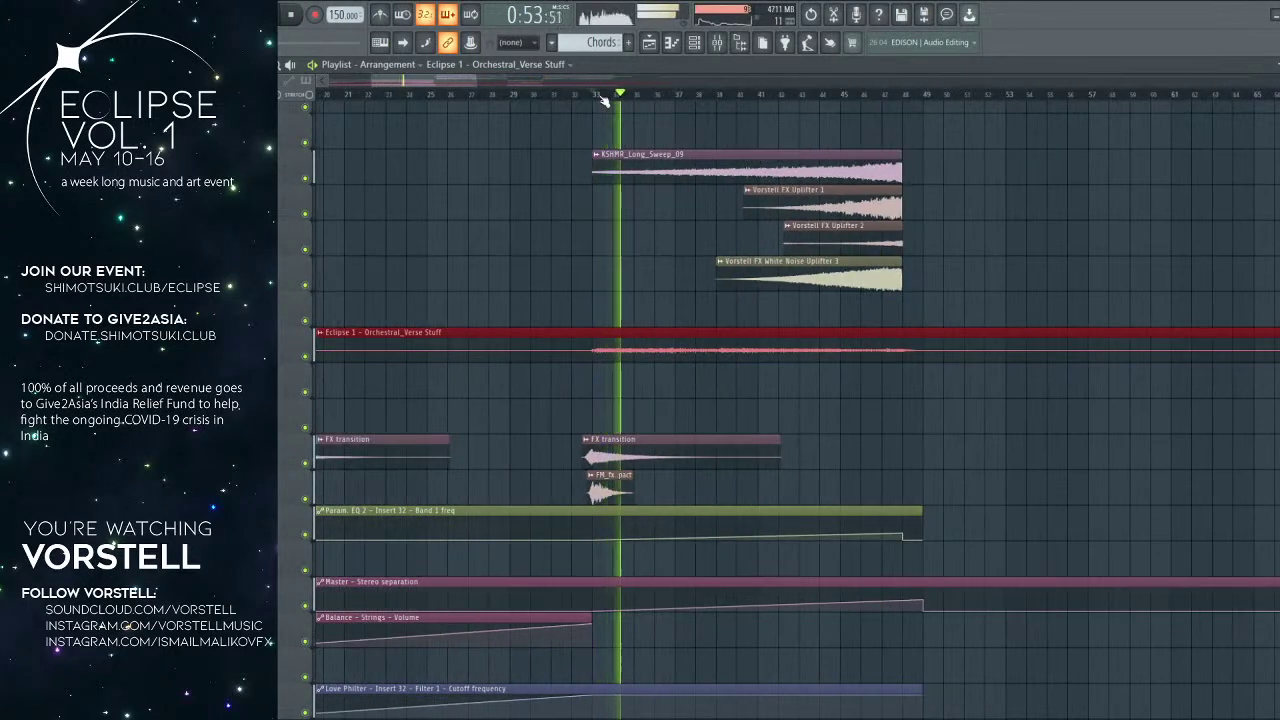
pyautogui.click(600, 94)
# Step: Trim the Eclipse 1 orchestral stem to bars 33 through 49 by slicing off the parts before and after
pyautogui.scroll(4, 590, 94)
pyautogui.moveTo(586, 313); pyautogui.dragTo(580, 376)
pyautogui.rightClick(551, 340)
pyautogui.moveTo(850, 351); pyautogui.dragTo(300, 325)
pyautogui.moveTo(970, 340); pyautogui.dragTo(558, 349)
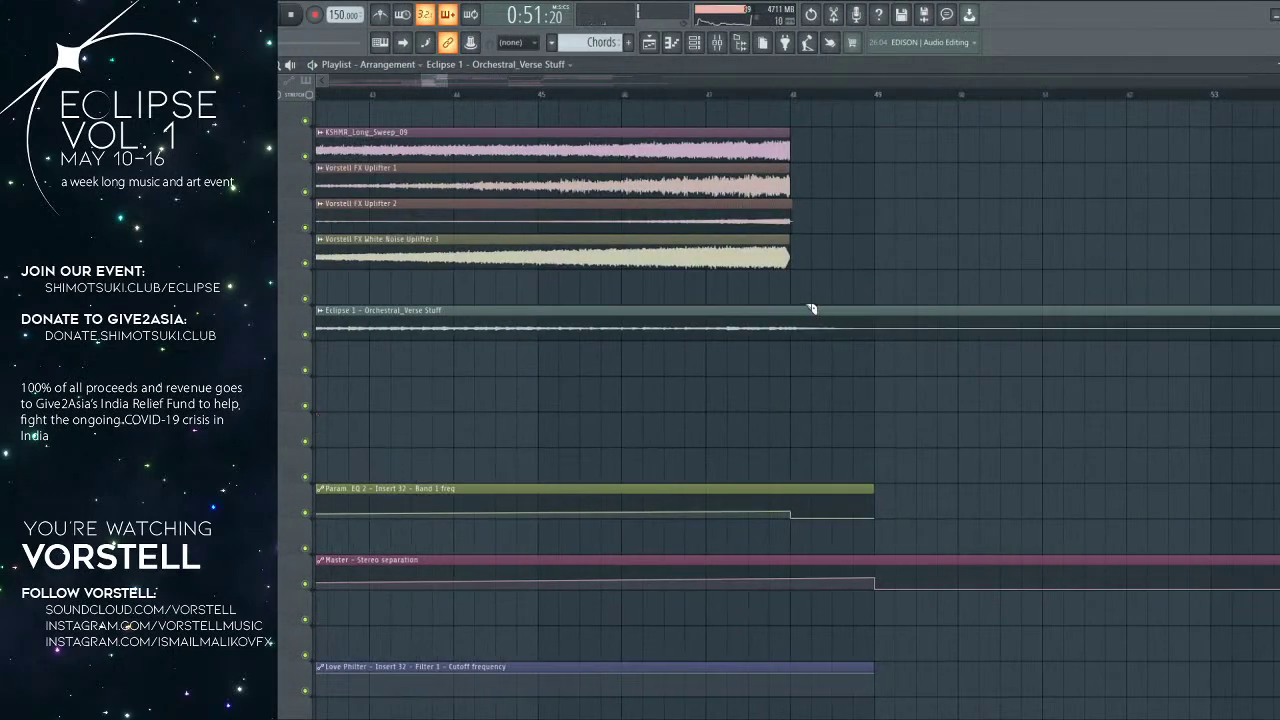
pyautogui.moveTo(883, 359); pyautogui.dragTo(884, 366)
pyautogui.rightClick(903, 331)
pyautogui.scroll(-3, 842, 101)
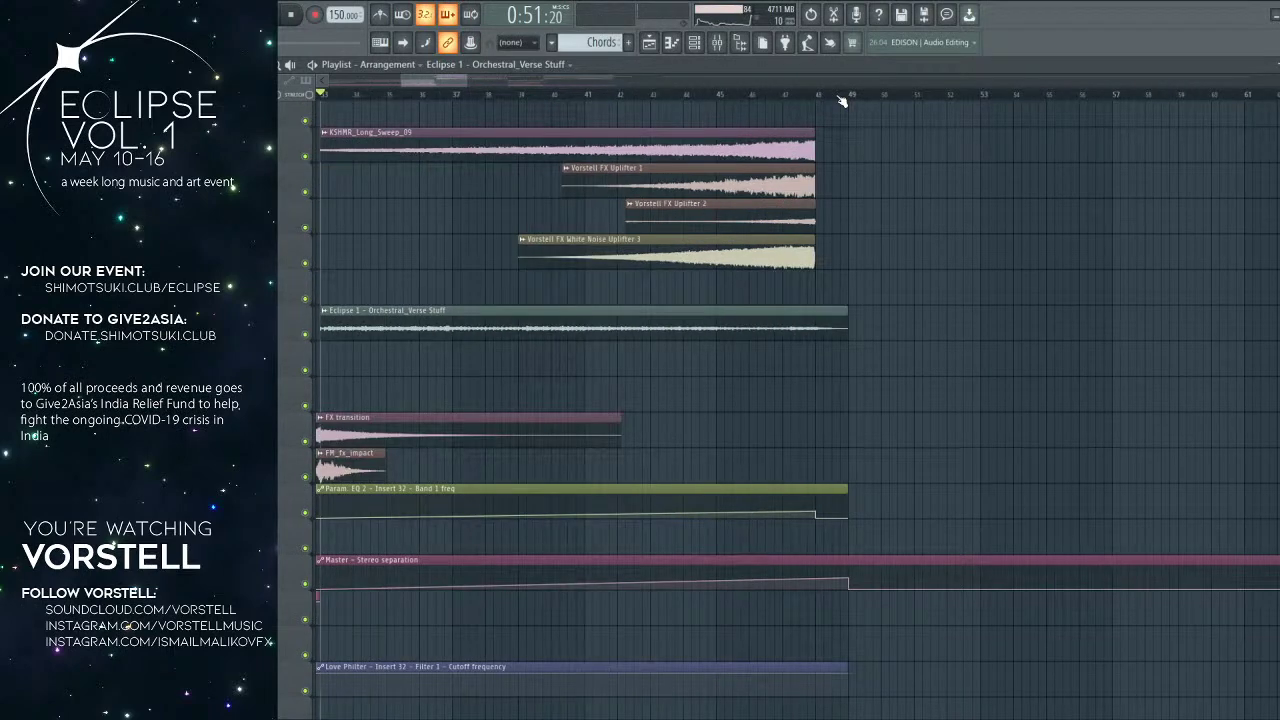
pyautogui.scroll(-5, 715, 102)
pyautogui.scroll(5, 700, 100)
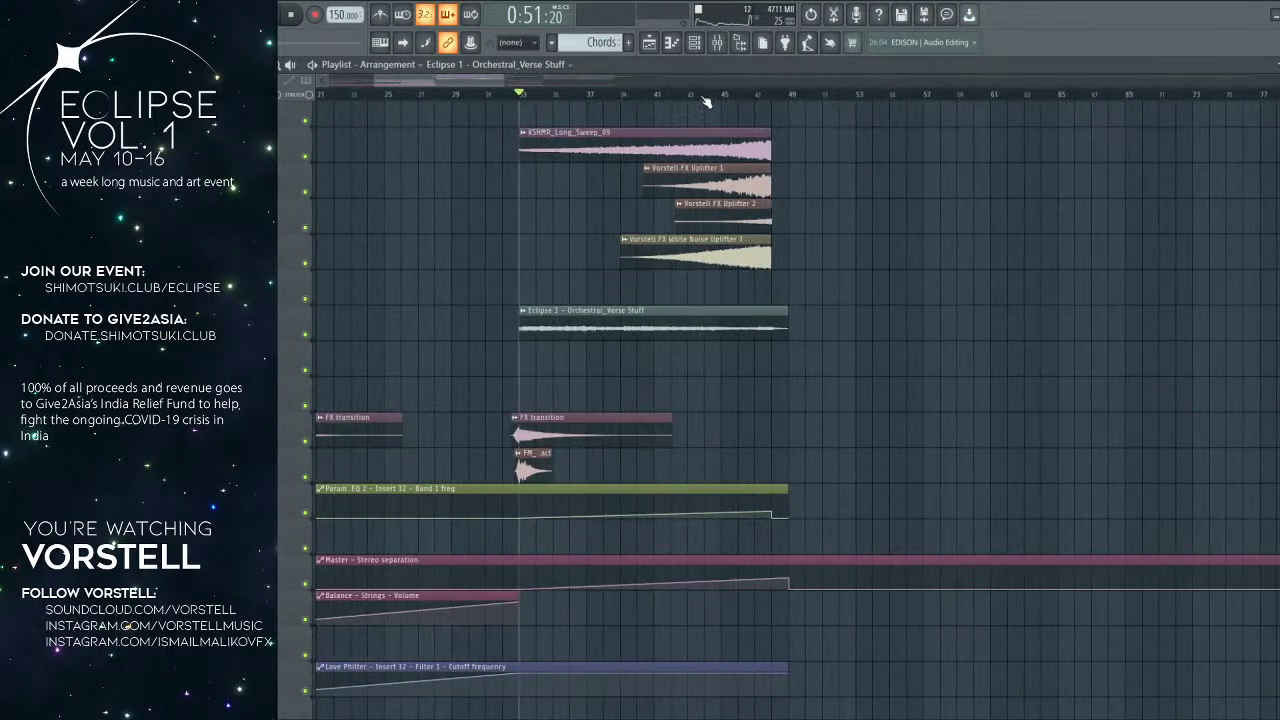
# Step: Audition the end of the Eclipse 1 orchestral stem from bar 44 and cut off its tail after bar 48
pyautogui.click(706, 95)
pyautogui.moveTo(860, 157); pyautogui.dragTo(689, 163)
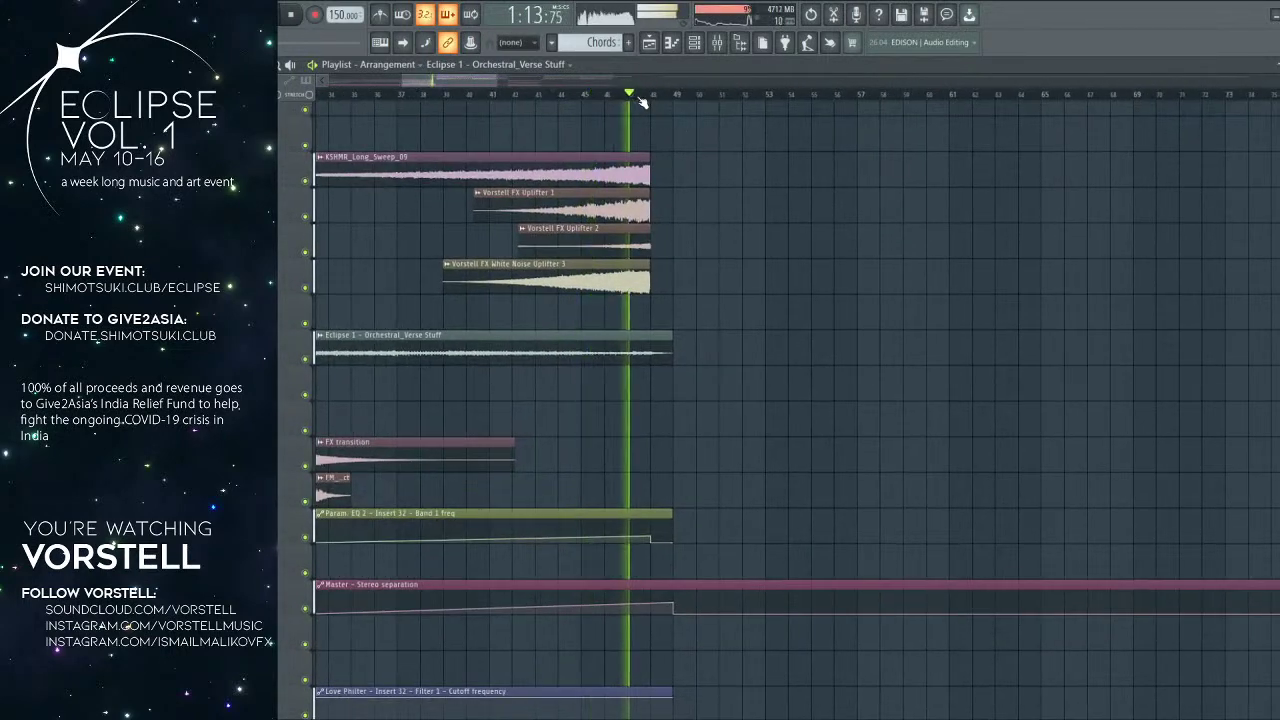
pyautogui.scroll(4, 645, 103)
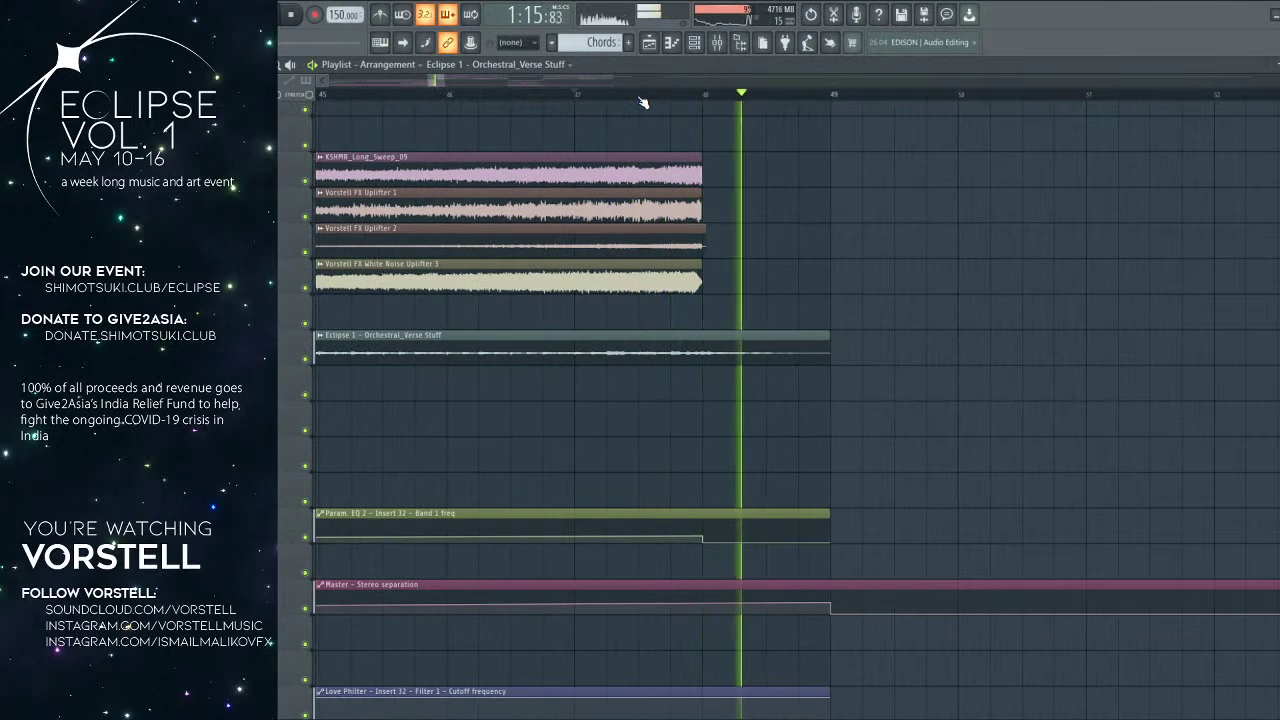
pyautogui.press('F6')
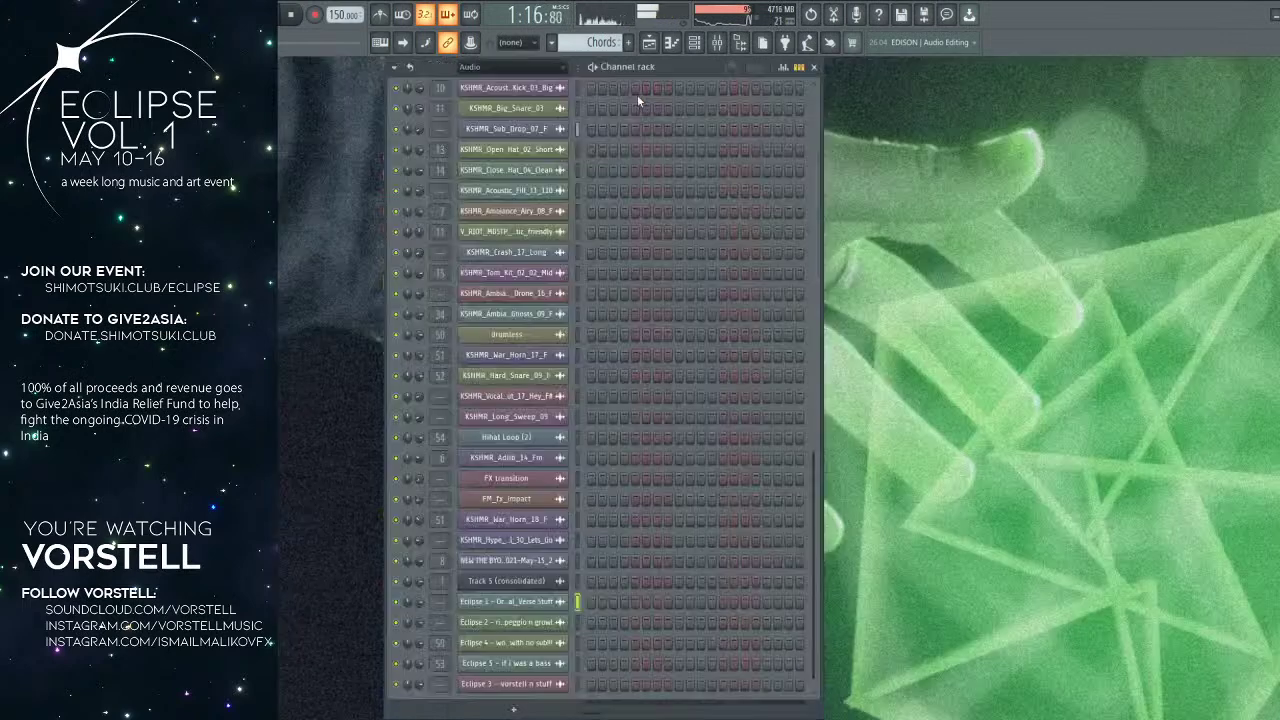
pyautogui.click(651, 43)
pyautogui.rightClick(757, 343)
pyautogui.scroll(7, 766, 323)
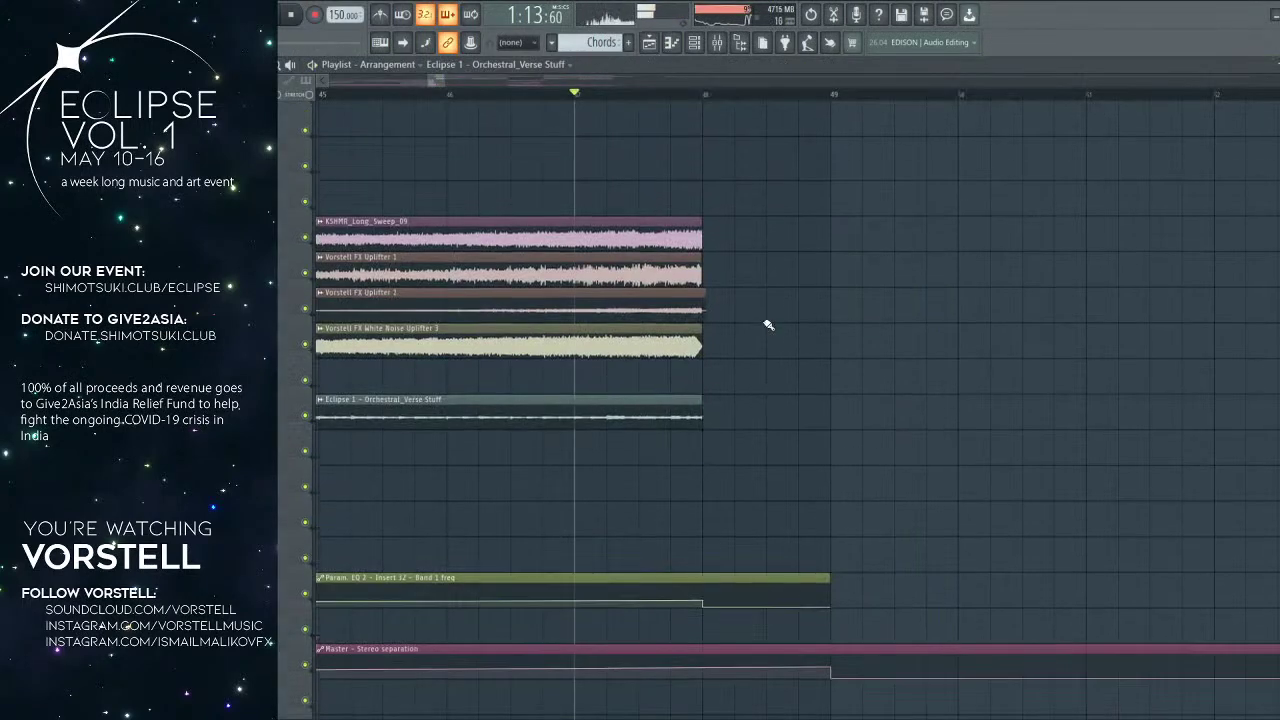
pyautogui.scroll(-7, 737, 95)
pyautogui.scroll(1, 812, 181)
pyautogui.scroll(4, 659, 103)
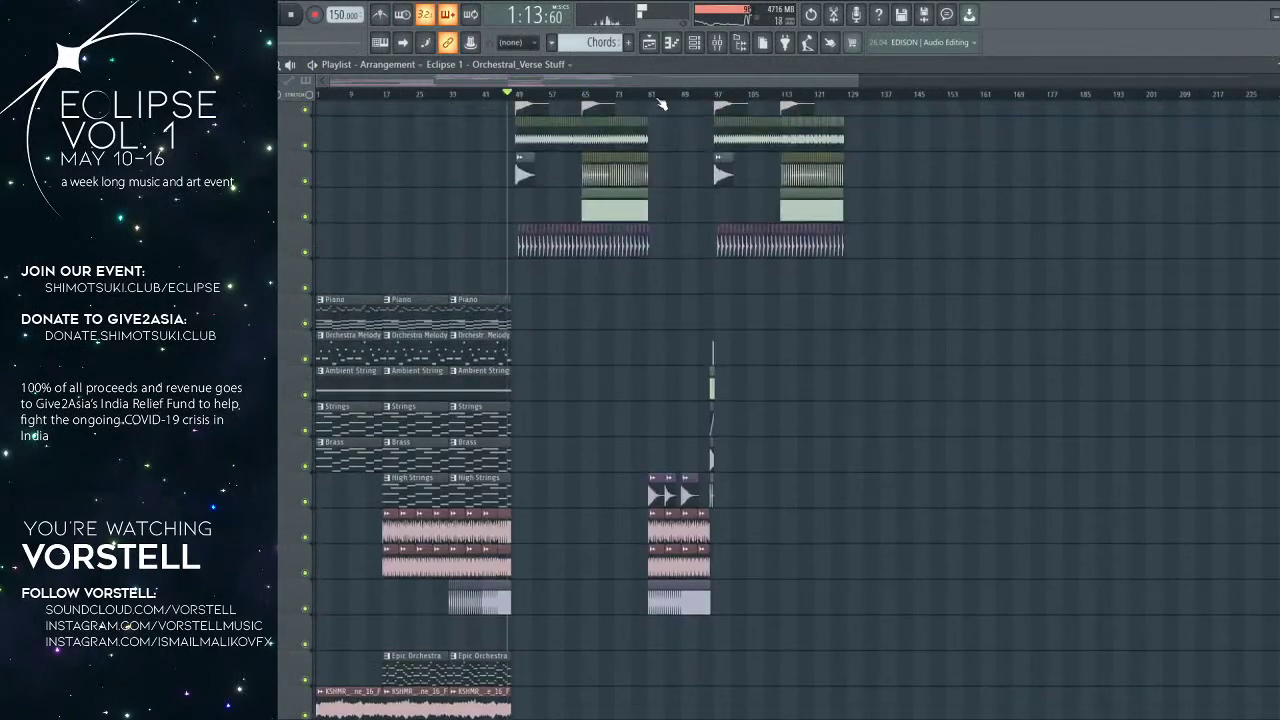
# Step: Add the "Eclipse 2 - risers n arpeggio n growl" stem on an empty stretch of the playlist and audition its first audible section
pyautogui.scroll(5, 716, 104)
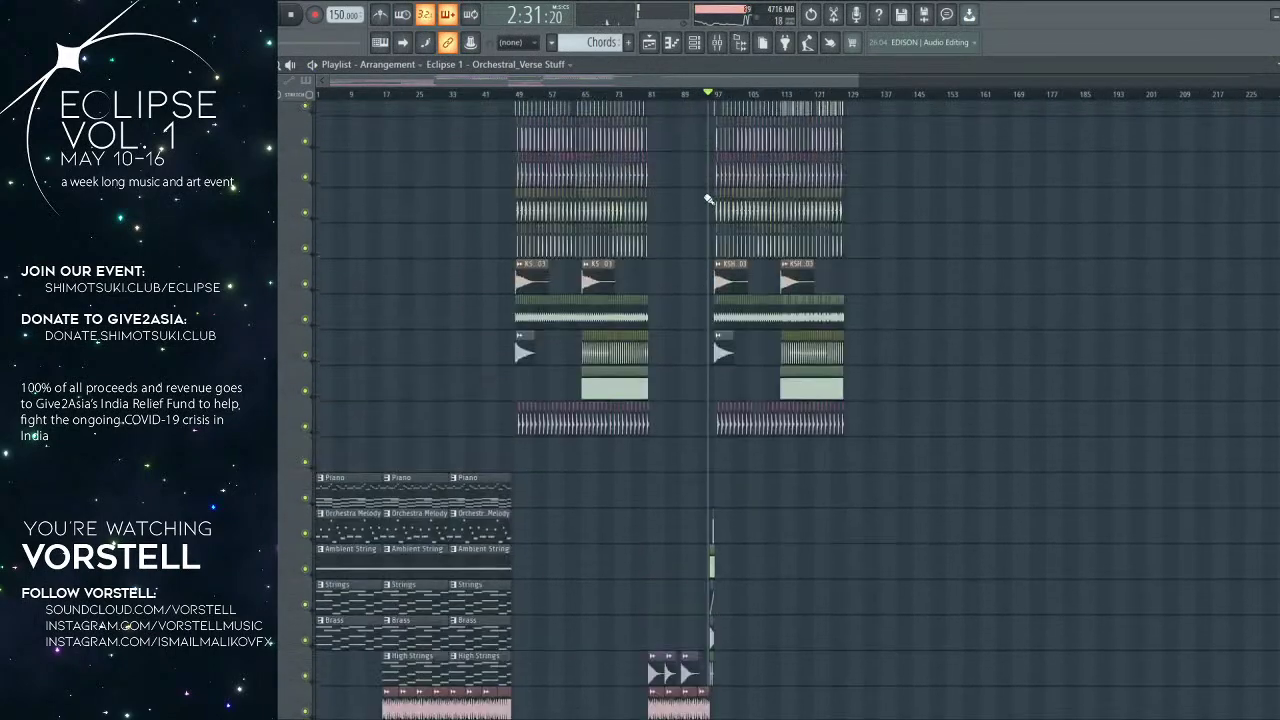
pyautogui.scroll(3, 713, 180)
pyautogui.scroll(3, 1099, 97)
pyautogui.click(1099, 96)
pyautogui.press('space')
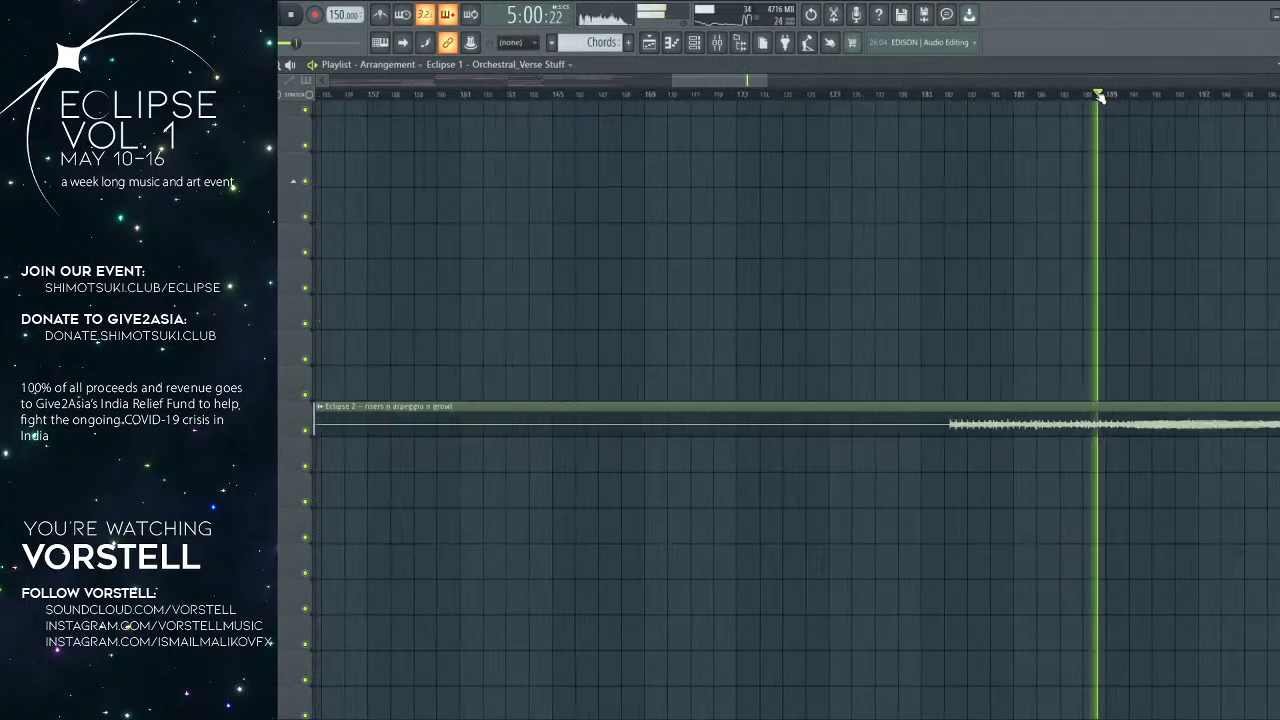
pyautogui.scroll(-2, 1100, 97)
pyautogui.scroll(-3, 1100, 94)
pyautogui.press('space')
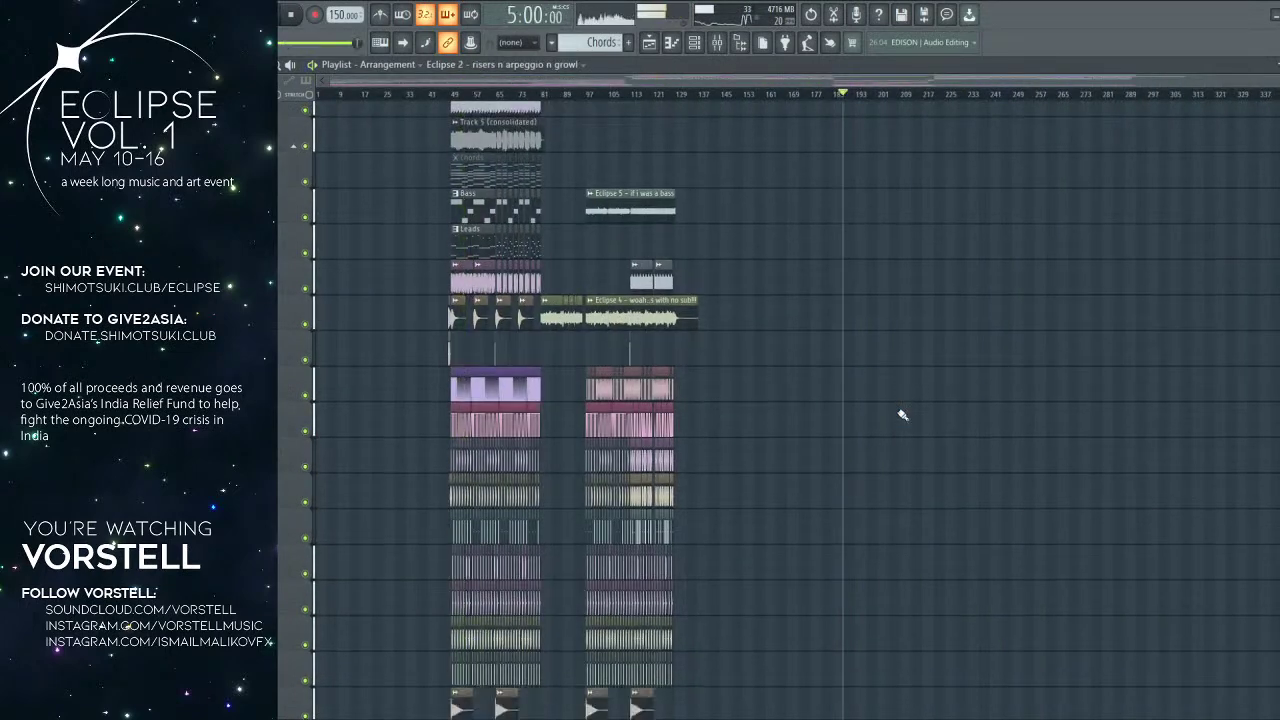
# Step: Move the Eclipse 2 stem to the empty track below the Eclipse 1 orchestral stem so its audible part begins at bar 33
pyautogui.scroll(-10, 700, 420)
pyautogui.scroll(2, 591, 414)
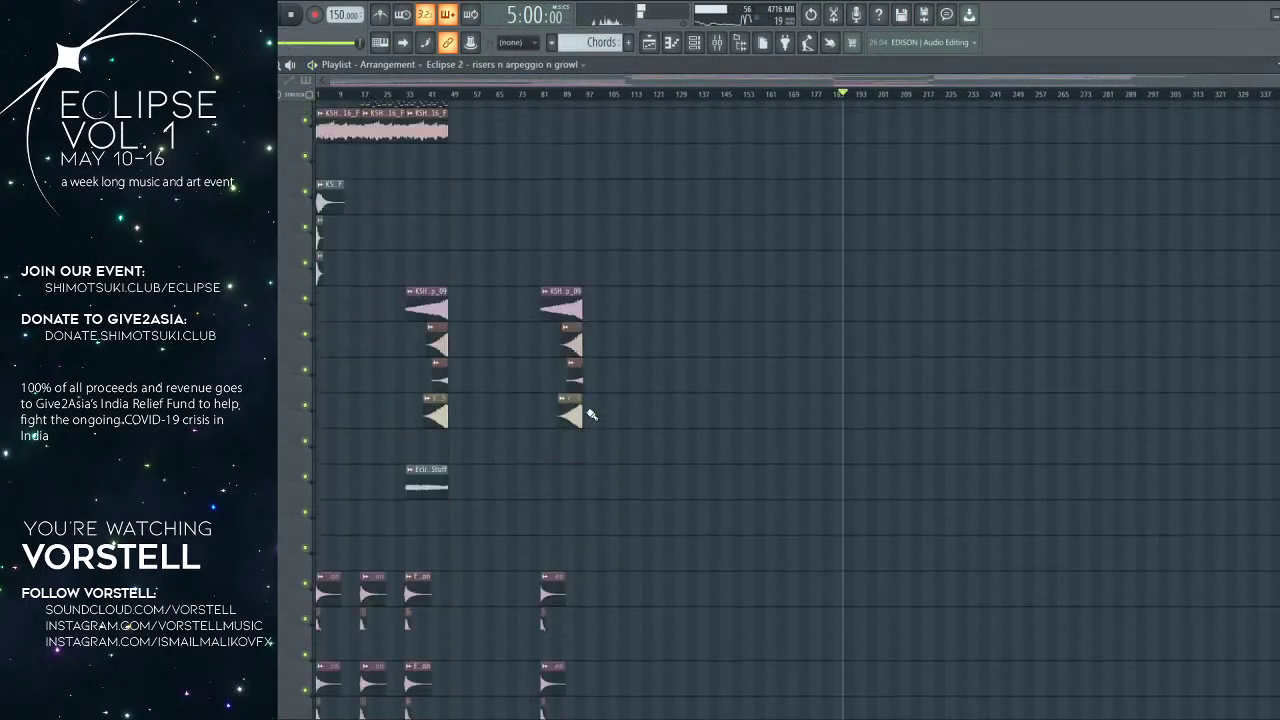
pyautogui.scroll(15, 592, 414)
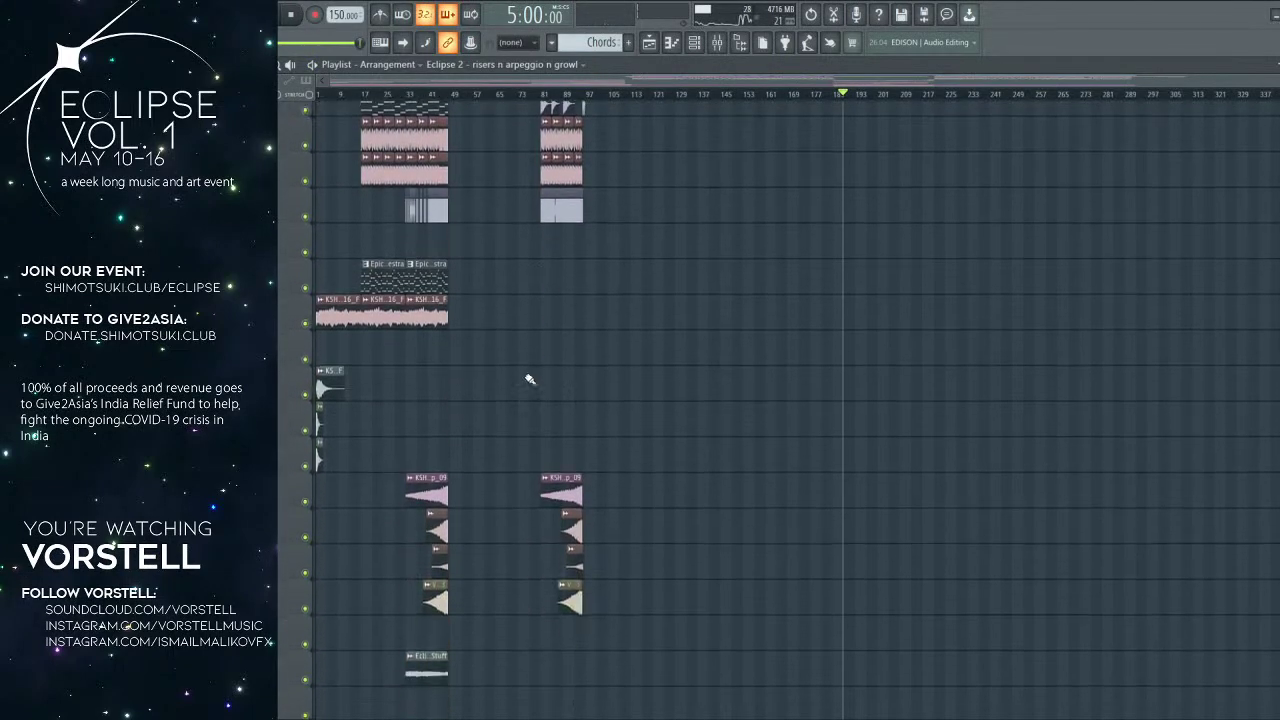
pyautogui.scroll(-10, 530, 380)
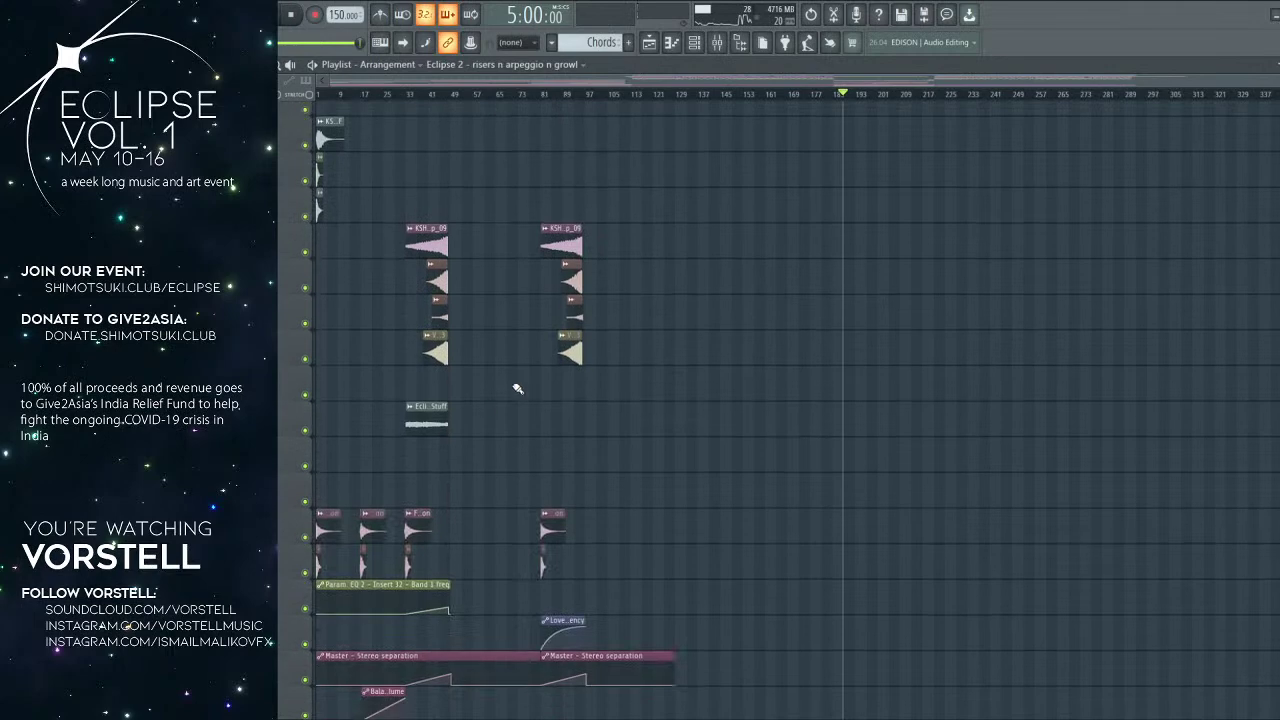
pyautogui.click(392, 94)
pyautogui.press('space')
pyautogui.scroll(7, 400, 96)
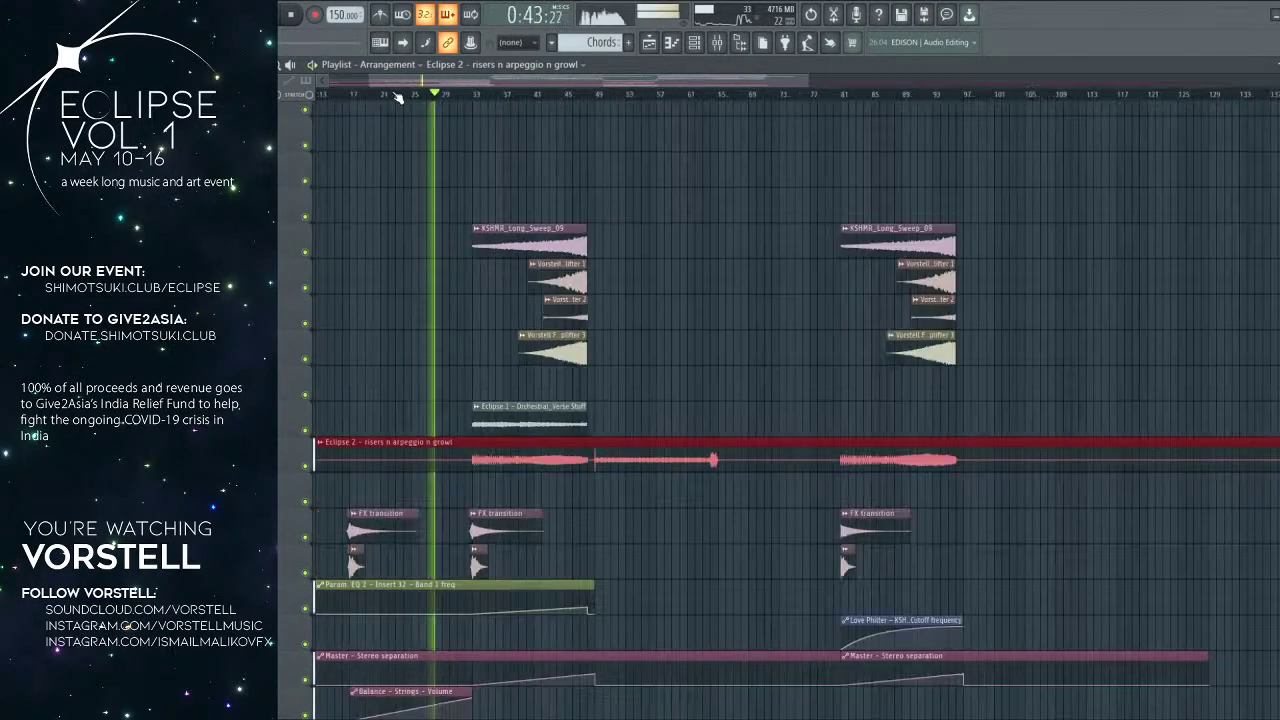
# Step: Solo the Eclipse 2 stem's track and play it from bar 33
pyautogui.doubleClick(602, 453)
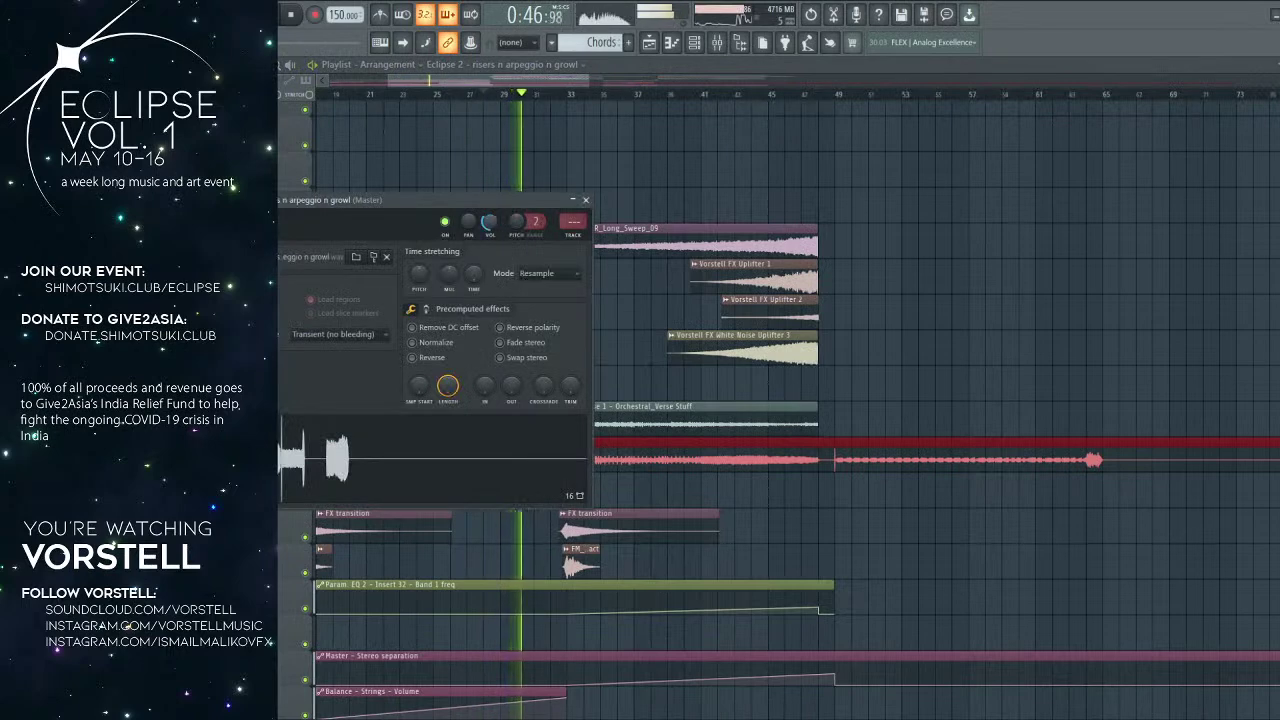
pyautogui.click(563, 95)
pyautogui.keyDown('ctrl'); pyautogui.scroll(3, 578, 95); pyautogui.keyUp('ctrl')
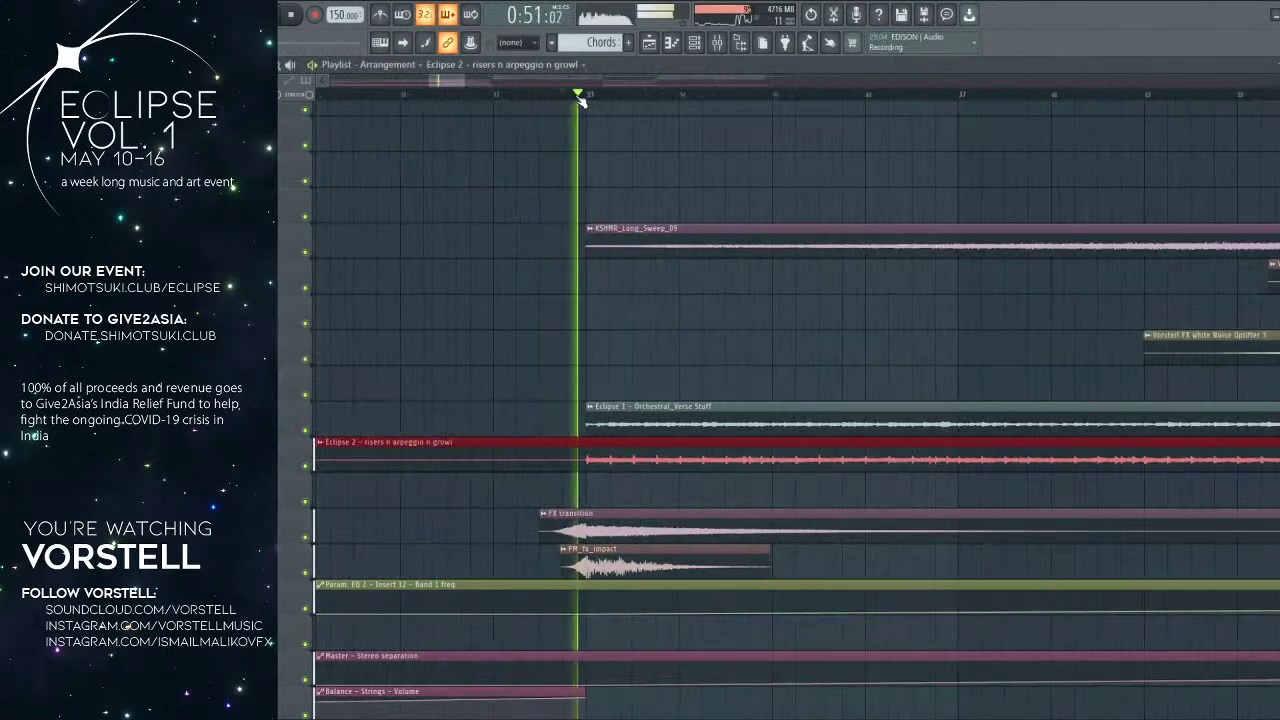
pyautogui.press('space')
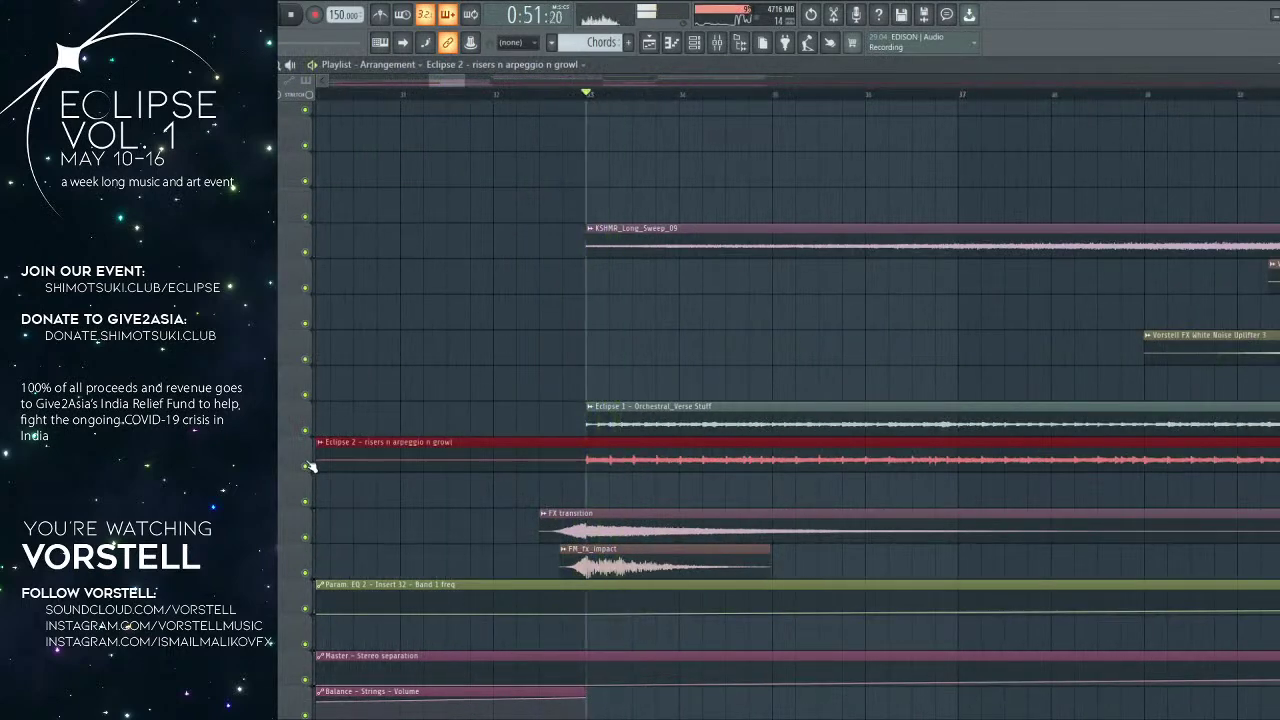
pyautogui.rightClick(306, 466)
pyautogui.press('space')
pyautogui.moveTo(611, 457); pyautogui.dragTo(364, 434)
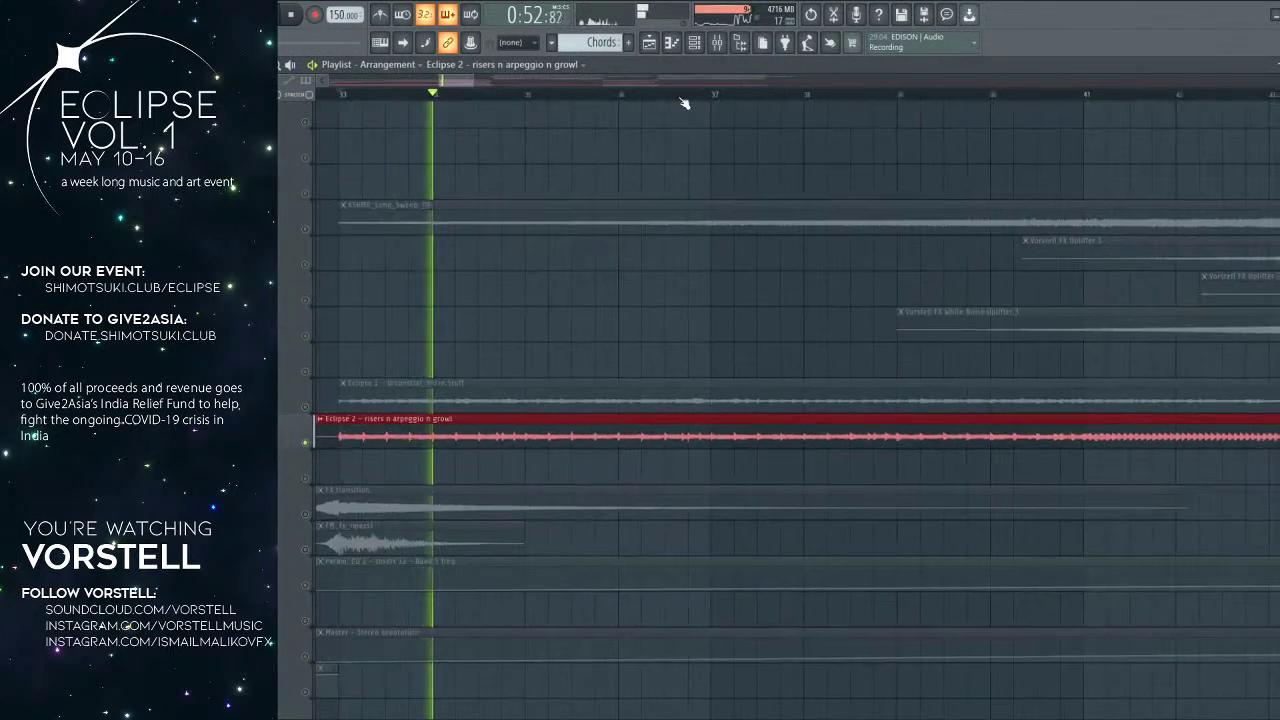
pyautogui.keyDown('ctrl'); pyautogui.scroll(-3, 685, 103); pyautogui.keyUp('ctrl')
pyautogui.press('space')
# Step: Check the Eclipse 2 stem's channel settings and listen to the soloed stem from about bar 41
pyautogui.doubleClick(810, 433)
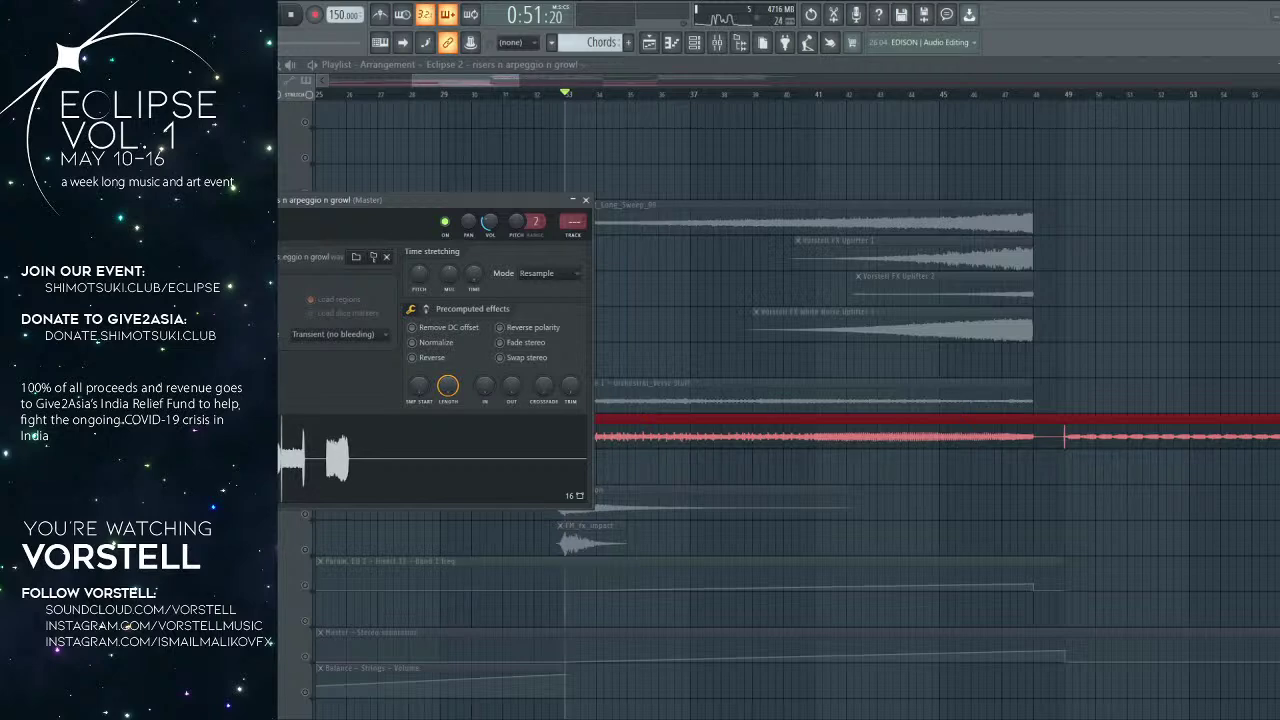
pyautogui.press('Escape')
pyautogui.press('space')
pyautogui.click(827, 98)
pyautogui.scroll(-3, 827, 98)
pyautogui.moveTo(821, 221); pyautogui.dragTo(653, 156)
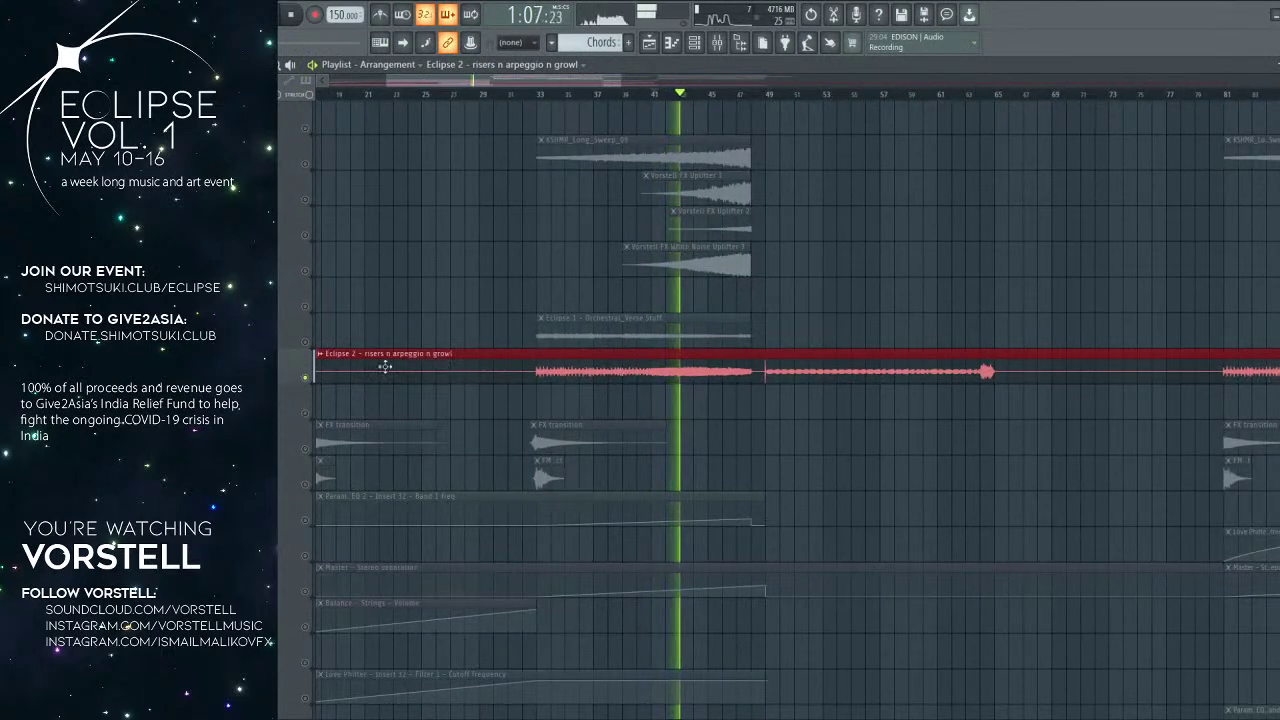
# Step: Duplicate the Eclipse 2 stem as a separate second sample clip on the track directly below it
pyautogui.scroll(-3, 342, 360)
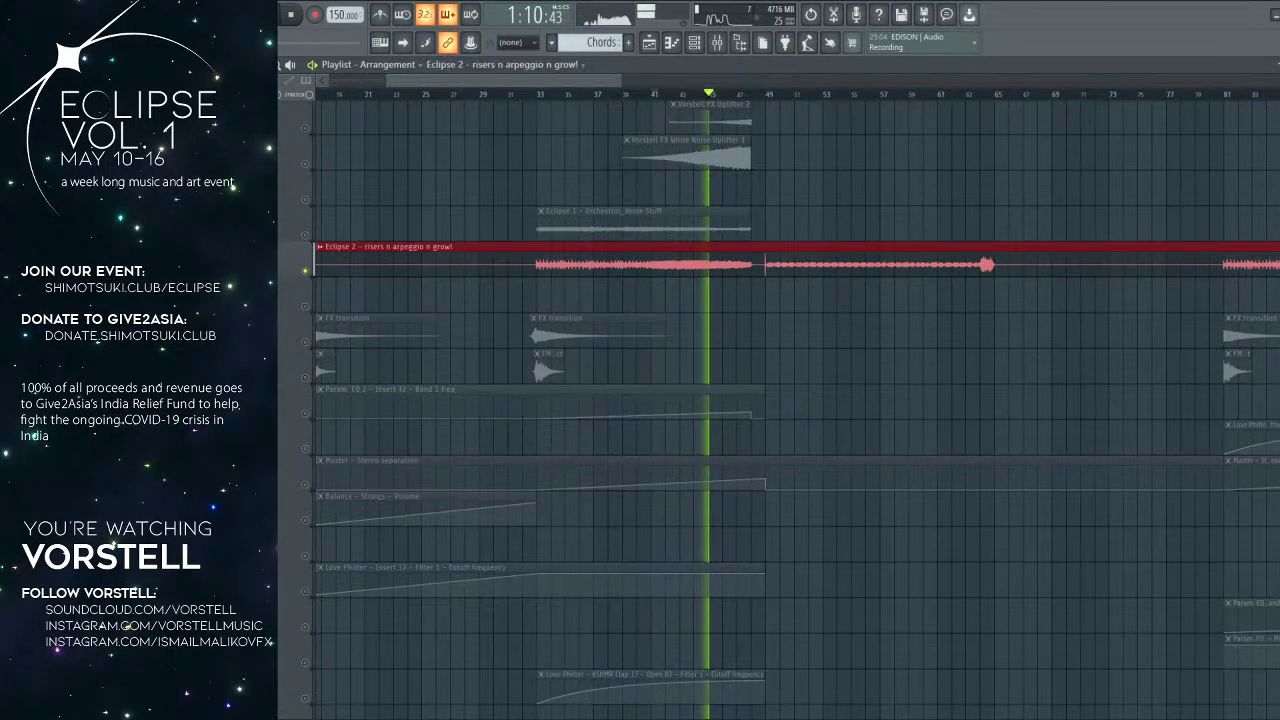
pyautogui.moveTo(279, 318); pyautogui.dragTo(496, 300)
pyautogui.moveTo(697, 306); pyautogui.dragTo(290, 300)
pyautogui.hscroll(2, 840, 294)
pyautogui.hscroll(-2, 790, 115)
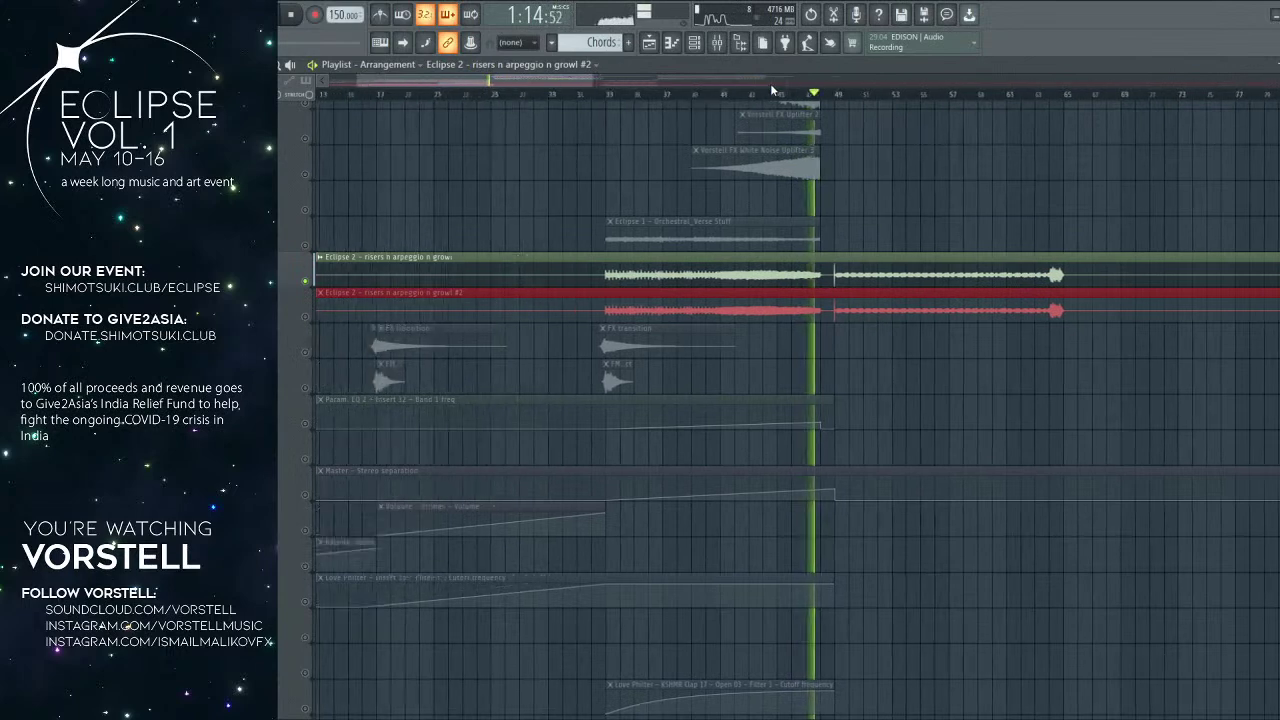
# Step: Slice both Eclipse 2 clips at bar 49, keeping the risers on the upper track and the arpeggio on the lower, and unsolo the track
pyautogui.scroll(3, 886, 106)
pyautogui.press('c')
pyautogui.moveTo(883, 243); pyautogui.dragTo(886, 322)
pyautogui.rightClick(877, 314)
pyautogui.moveTo(787, 313); pyautogui.dragTo(582, 340)
pyautogui.rightClick(737, 307)
pyautogui.press('y')
pyautogui.click(362, 351)
pyautogui.rightClick(304, 343)
pyautogui.rightClick(304, 343)
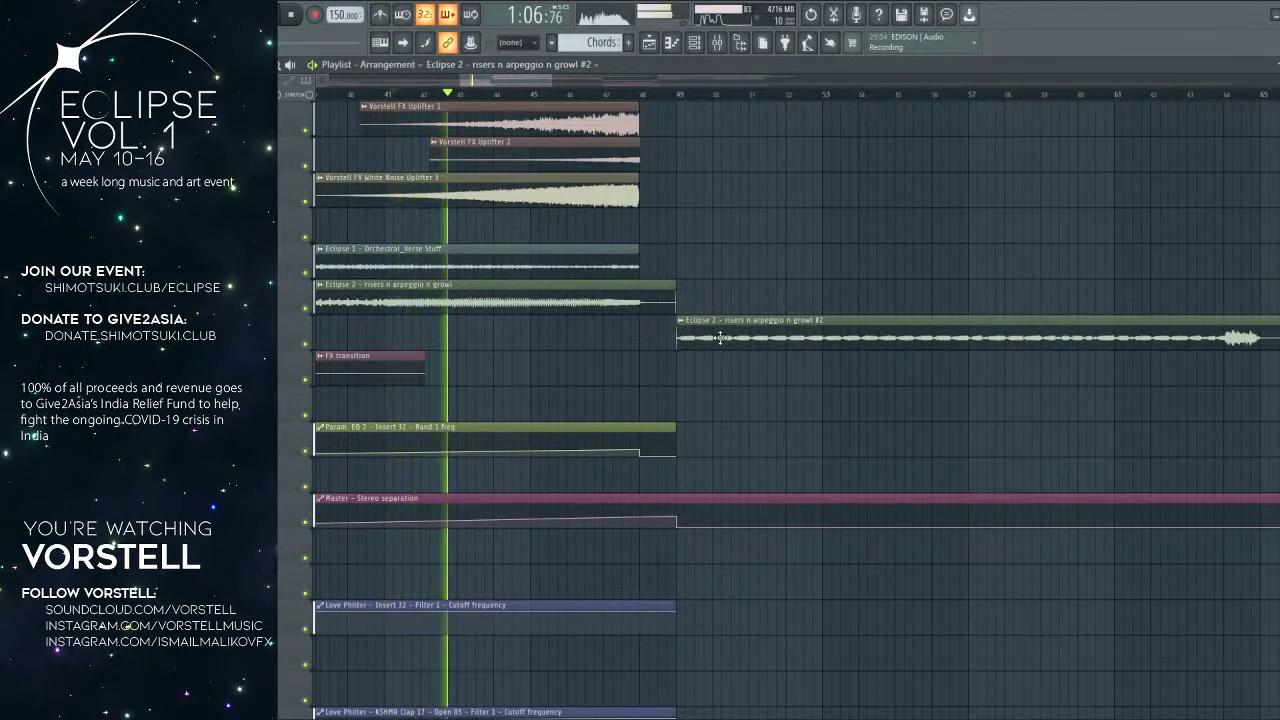
# Step: Play the arrangement from bar 49 to hear the Eclipse 2 arpeggio in the drop
pyautogui.doubleClick(535, 282)
pyautogui.rightClick(507, 245)
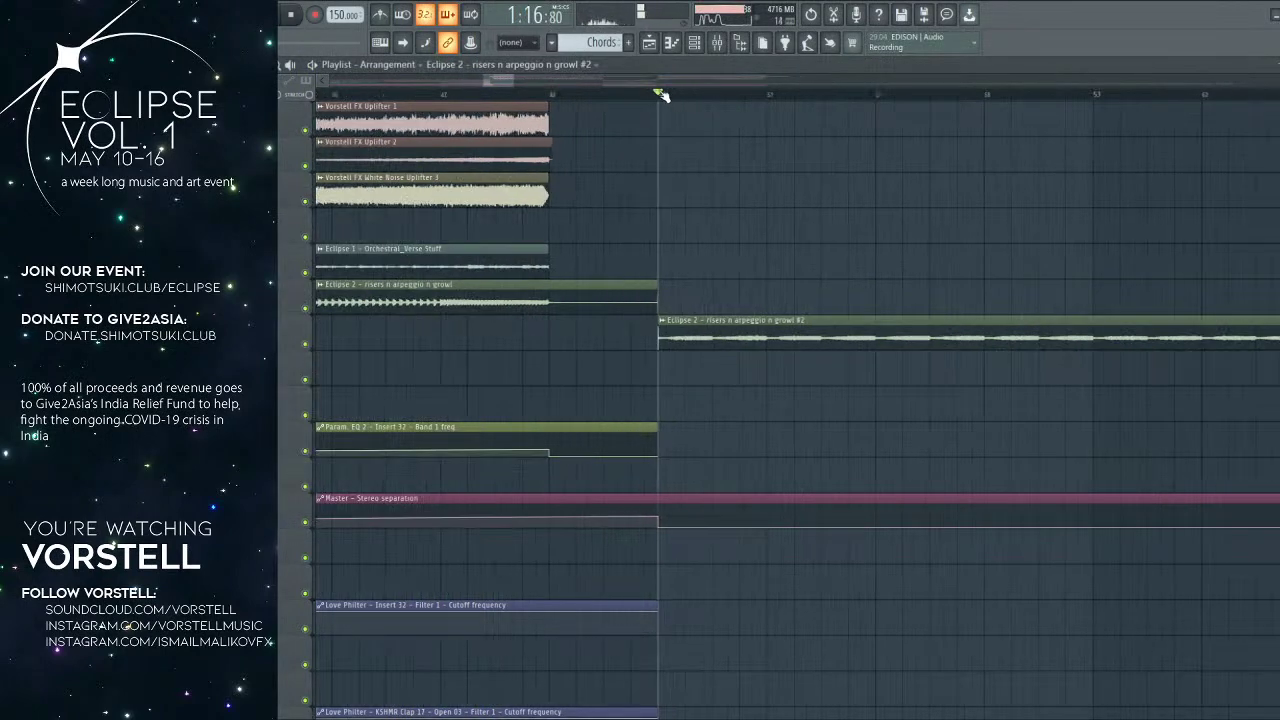
pyautogui.moveTo(288, 61)
pyautogui.click(388, 162)
pyautogui.moveTo(815, 222); pyautogui.dragTo(645, 226)
pyautogui.press('space')
pyautogui.scroll(-2, 722, 146)
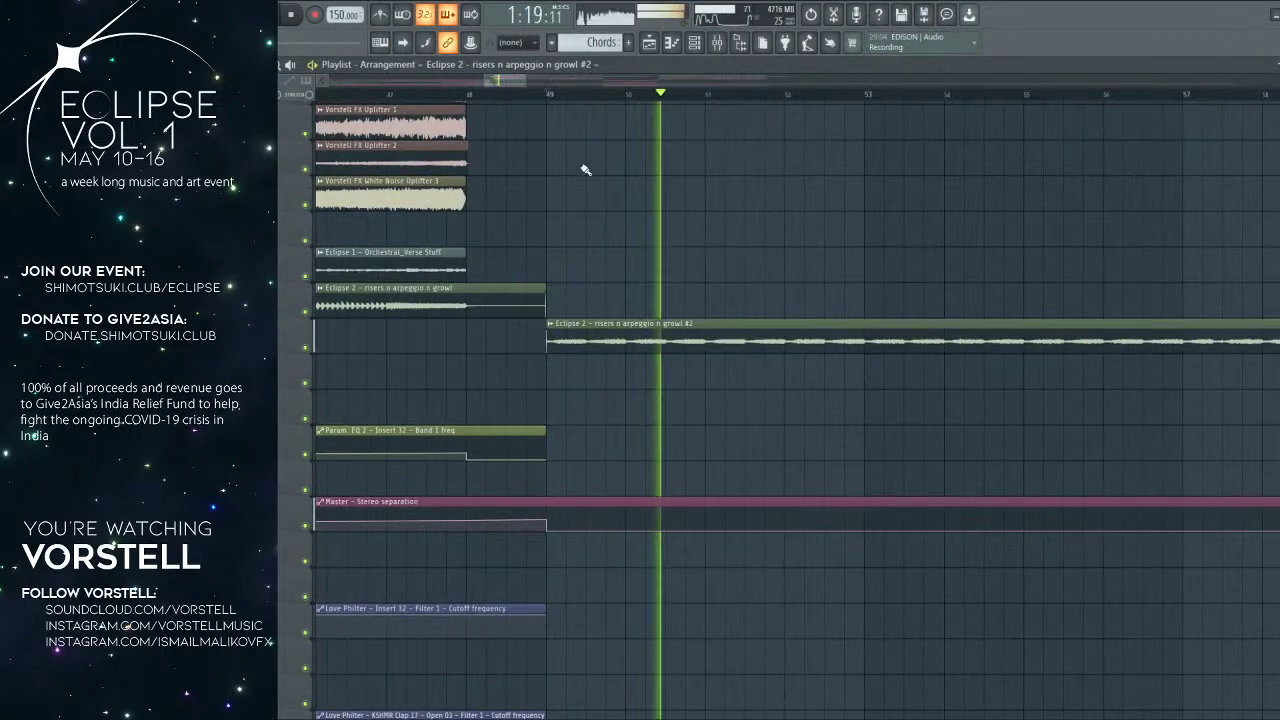
# Step: Normalize the second Eclipse 2 sample and reset its channel volume to the default
pyautogui.doubleClick(635, 323)
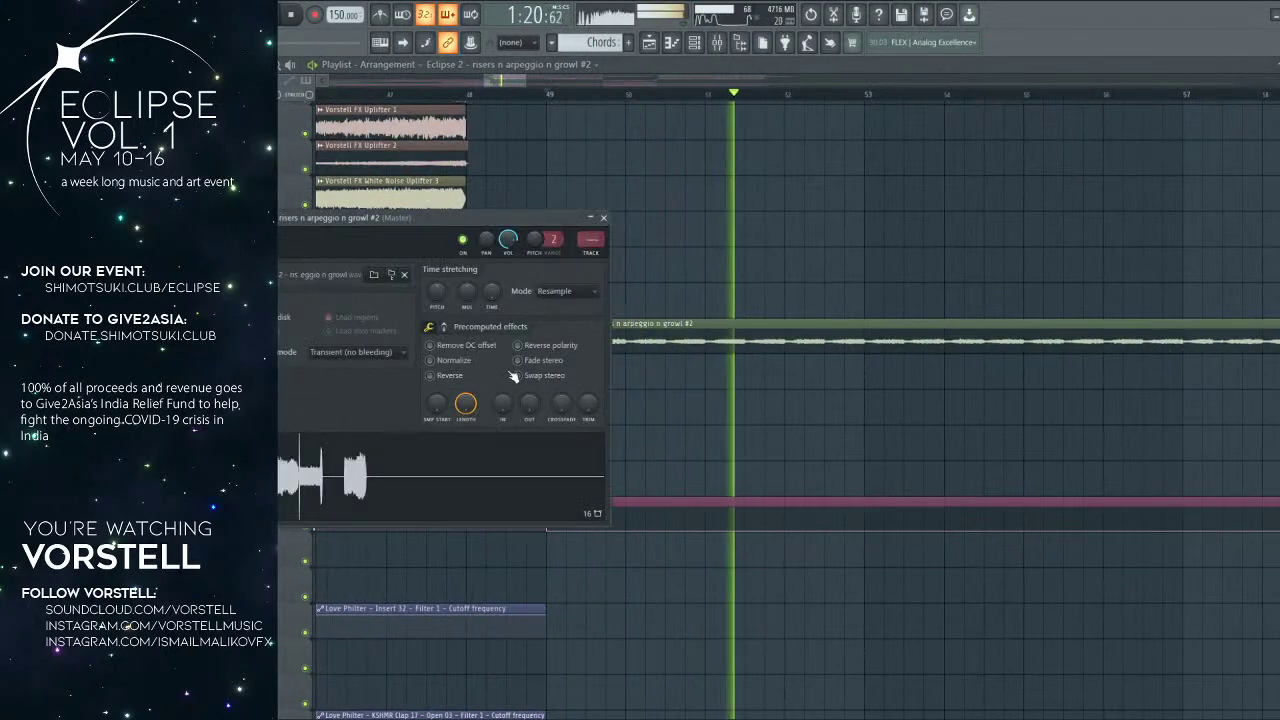
pyautogui.click(453, 362)
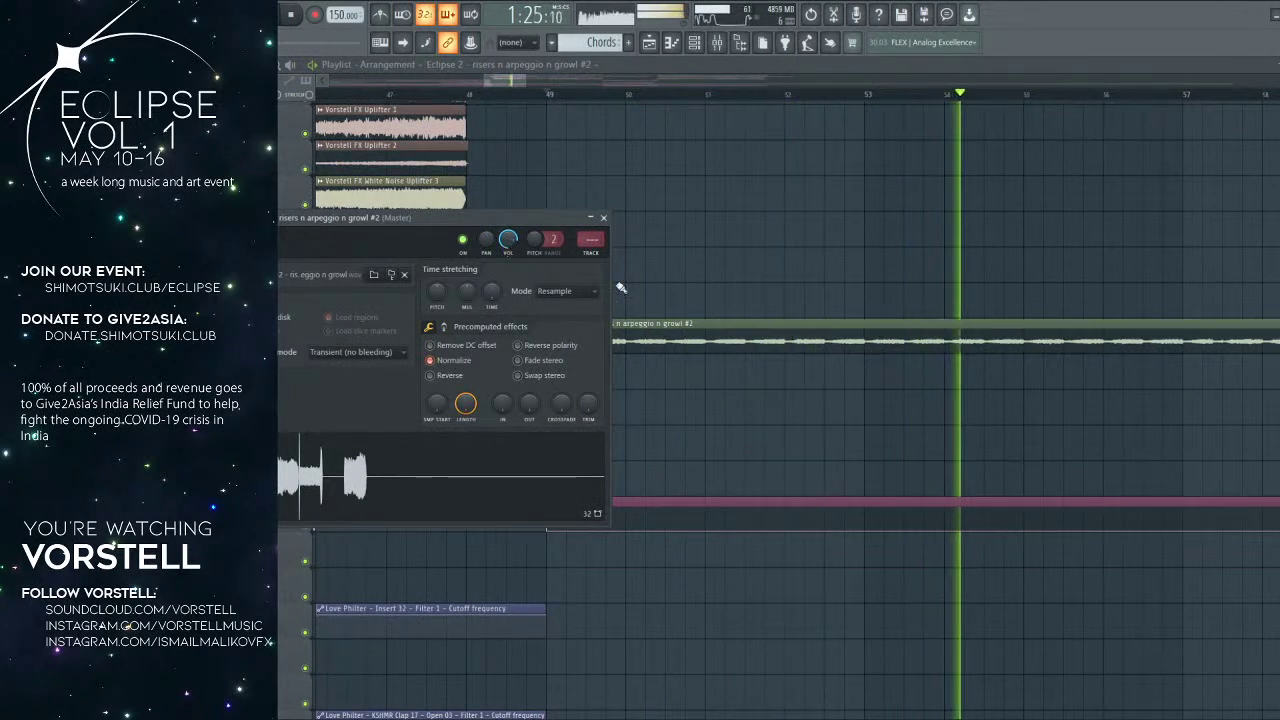
pyautogui.rightClick(508, 242)
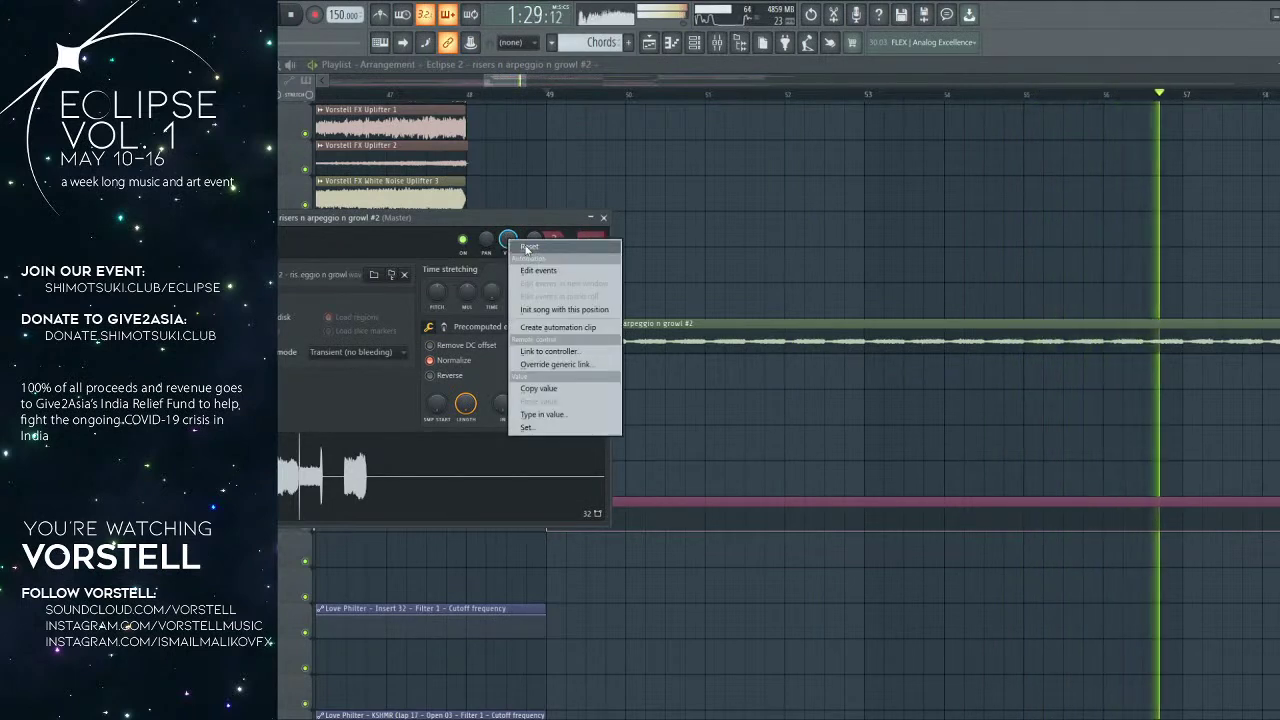
pyautogui.click(522, 249)
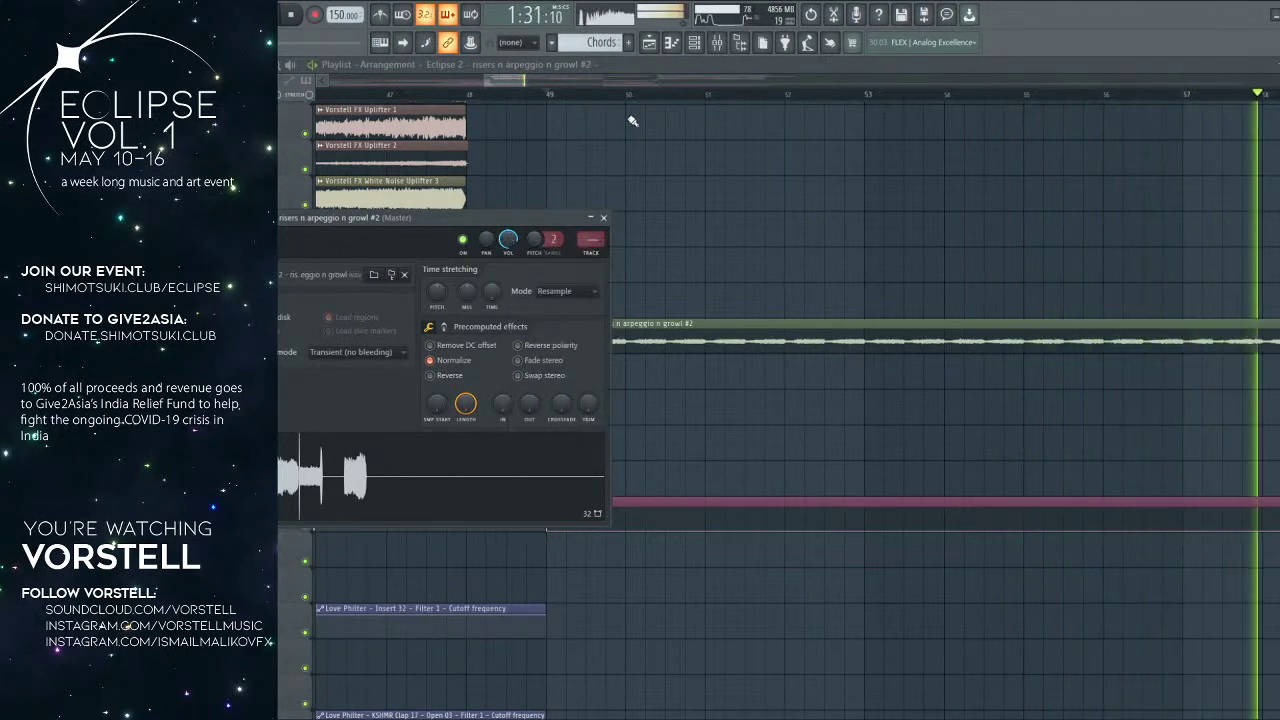
# Step: Slice the second Eclipse 2 clip at bar 65, after the growl, and delete the remainder
pyautogui.scroll(-5, 636, 104)
pyautogui.moveTo(774, 227); pyautogui.dragTo(735, 230)
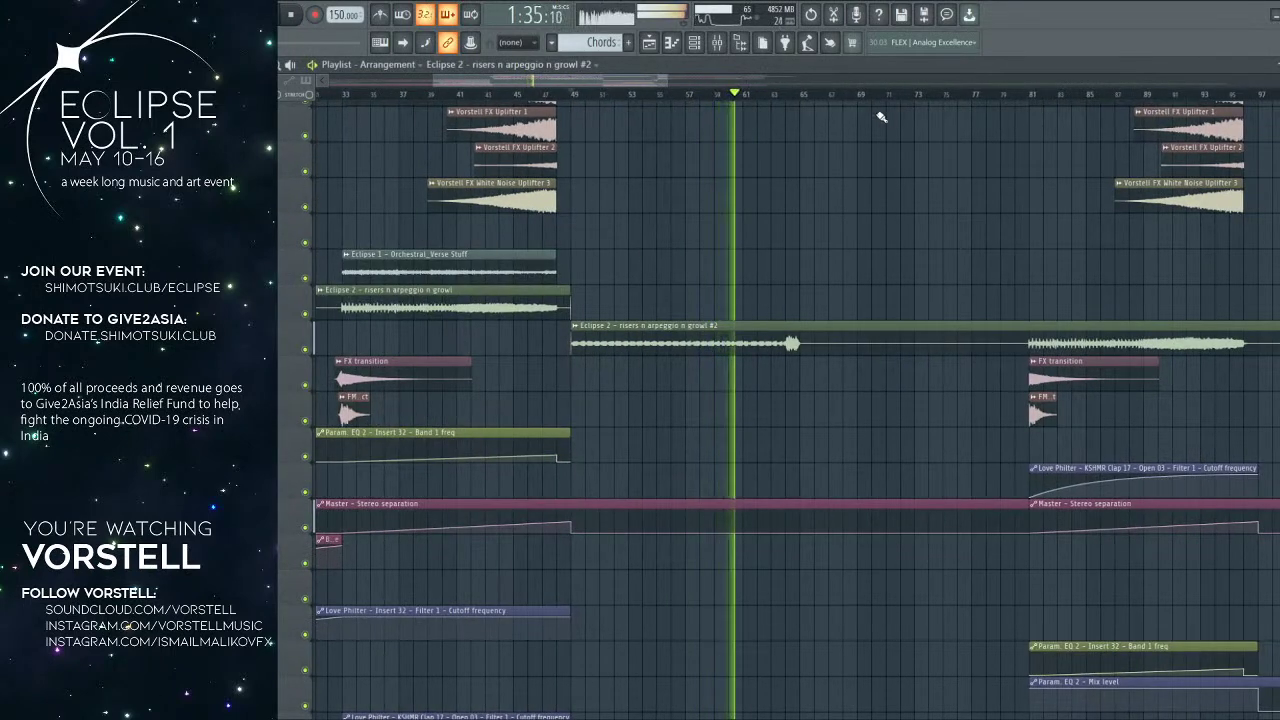
pyautogui.scroll(2, 851, 94)
pyautogui.moveTo(760, 300); pyautogui.dragTo(763, 370)
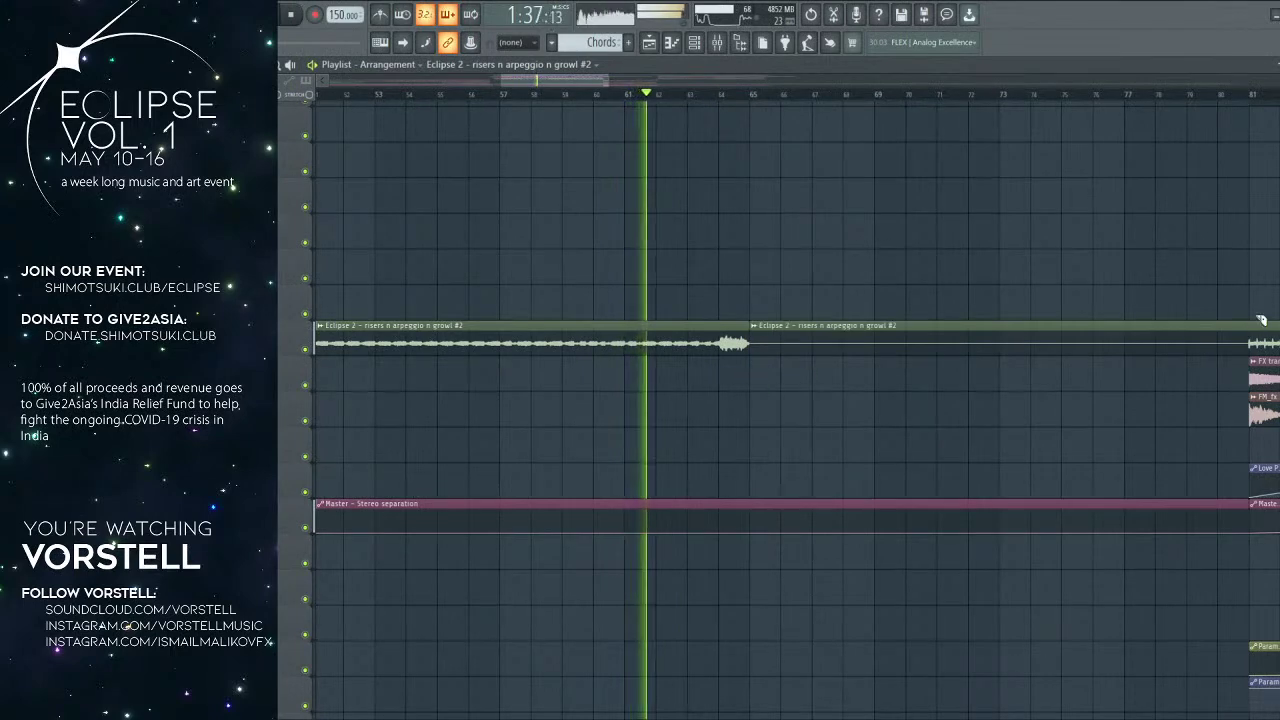
pyautogui.rightClick(1217, 345)
pyautogui.moveTo(847, 363); pyautogui.dragTo(987, 369)
pyautogui.scroll(3, 880, 98)
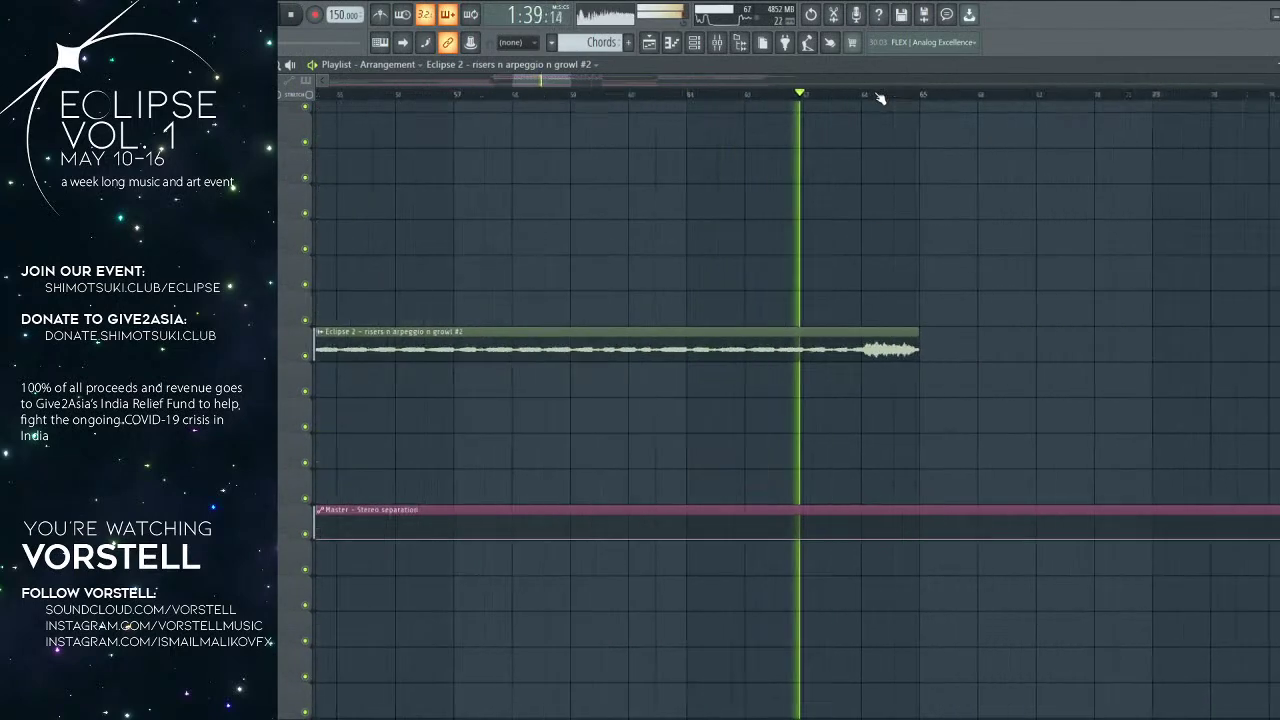
# Step: Listen to the growl leading into bar 65 and examine the drop's melodic, drum and sidechain tracks around it
pyautogui.scroll(-2, 880, 98)
pyautogui.scroll(-2, 880, 98)
pyautogui.scroll(10, 869, 177)
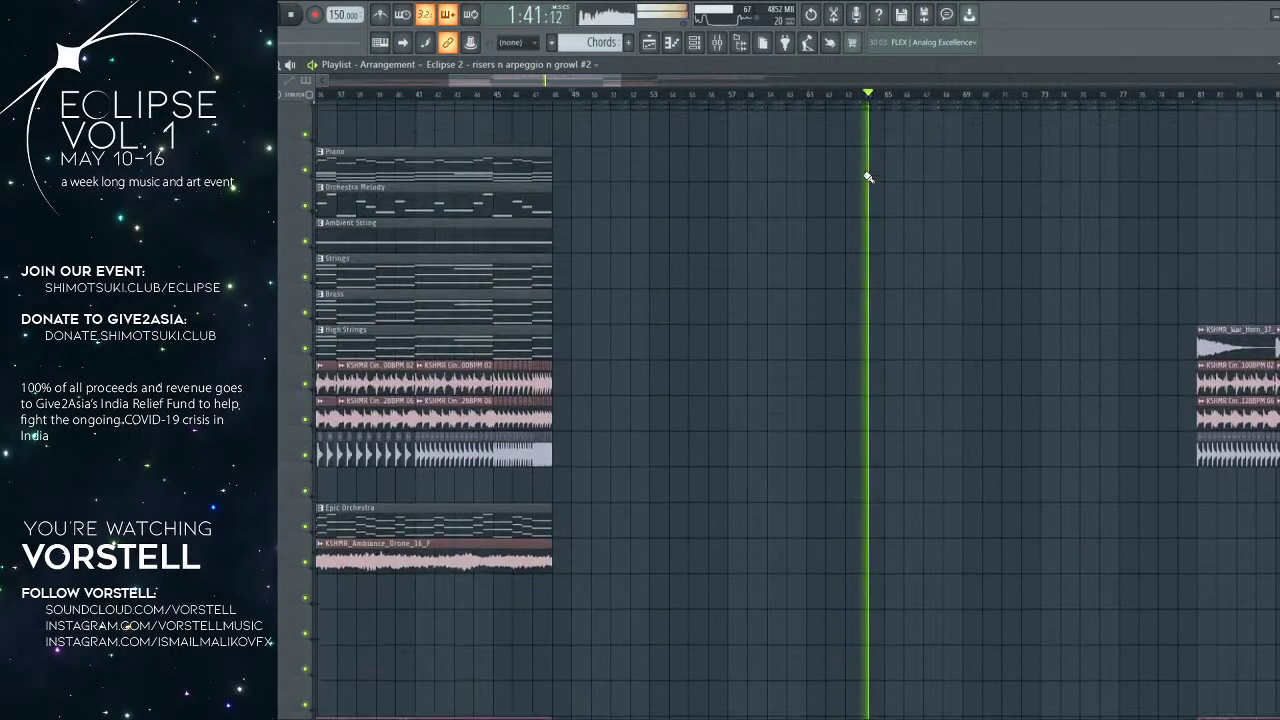
pyautogui.scroll(-2, 868, 177)
pyautogui.scroll(-8, 867, 178)
pyautogui.scroll(7, 865, 181)
pyautogui.scroll(5, 865, 181)
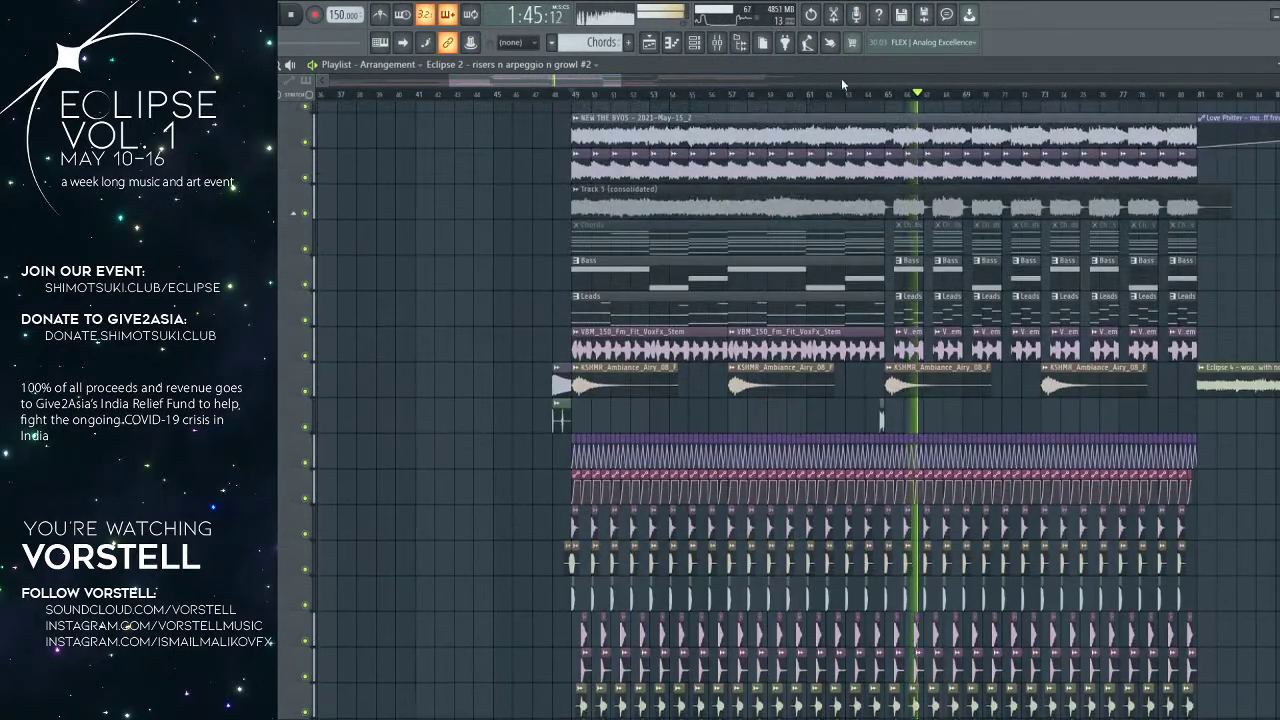
pyautogui.scroll(5, 885, 102)
pyautogui.scroll(-2, 845, 370)
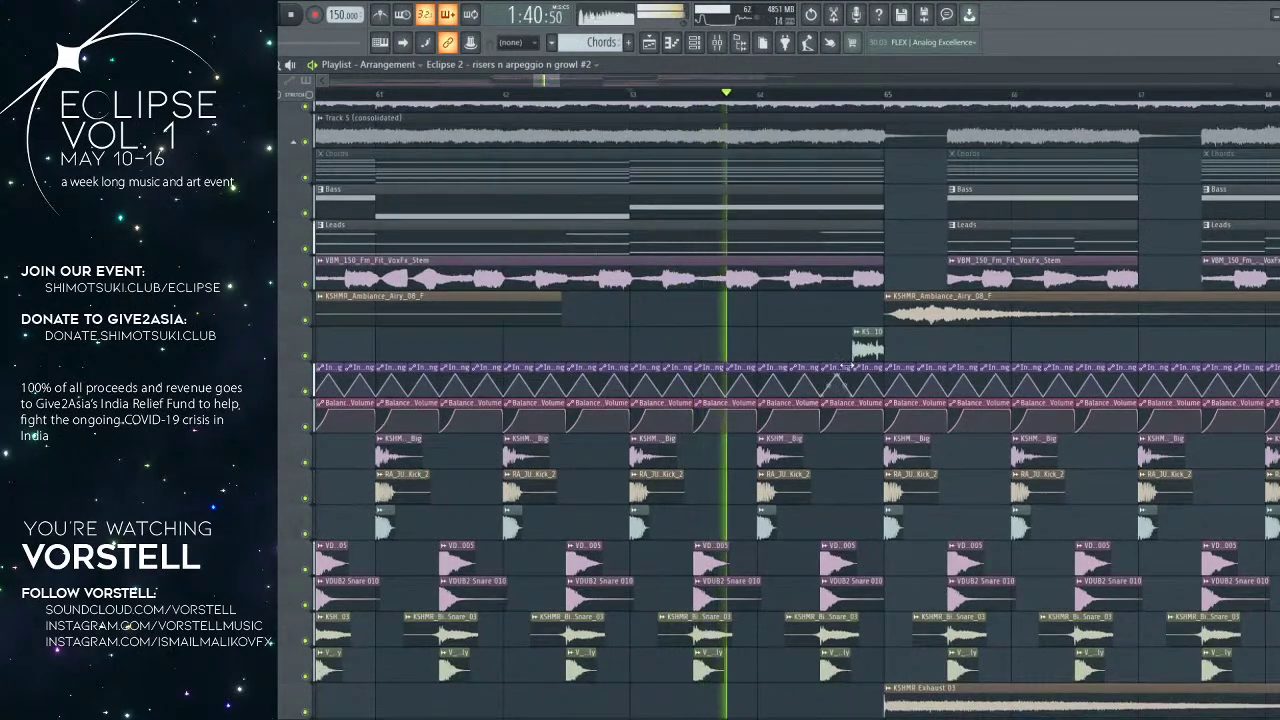
pyautogui.scroll(2, 848, 100)
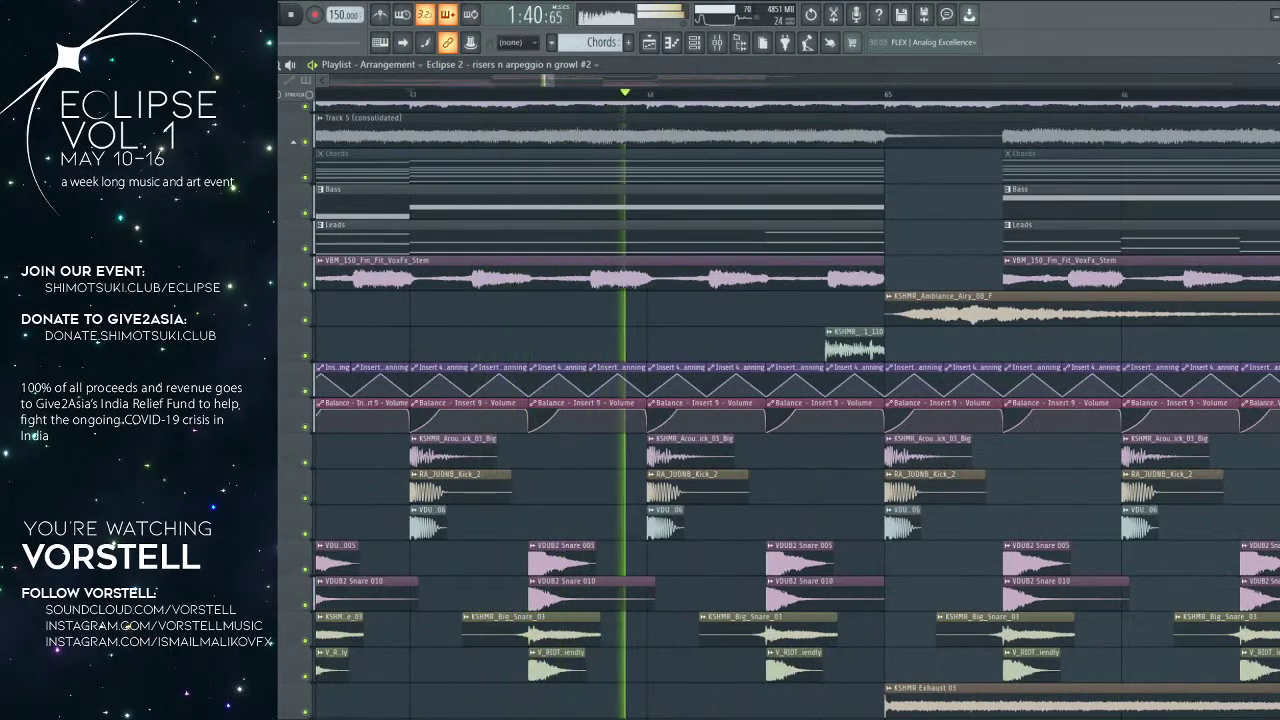
# Step: Clear the snare, crash and Balance volume automation clips from the last part of bar 64 and replay the passage from bar 63
pyautogui.moveTo(713, 385); pyautogui.dragTo(634, 369)
pyautogui.press('space')
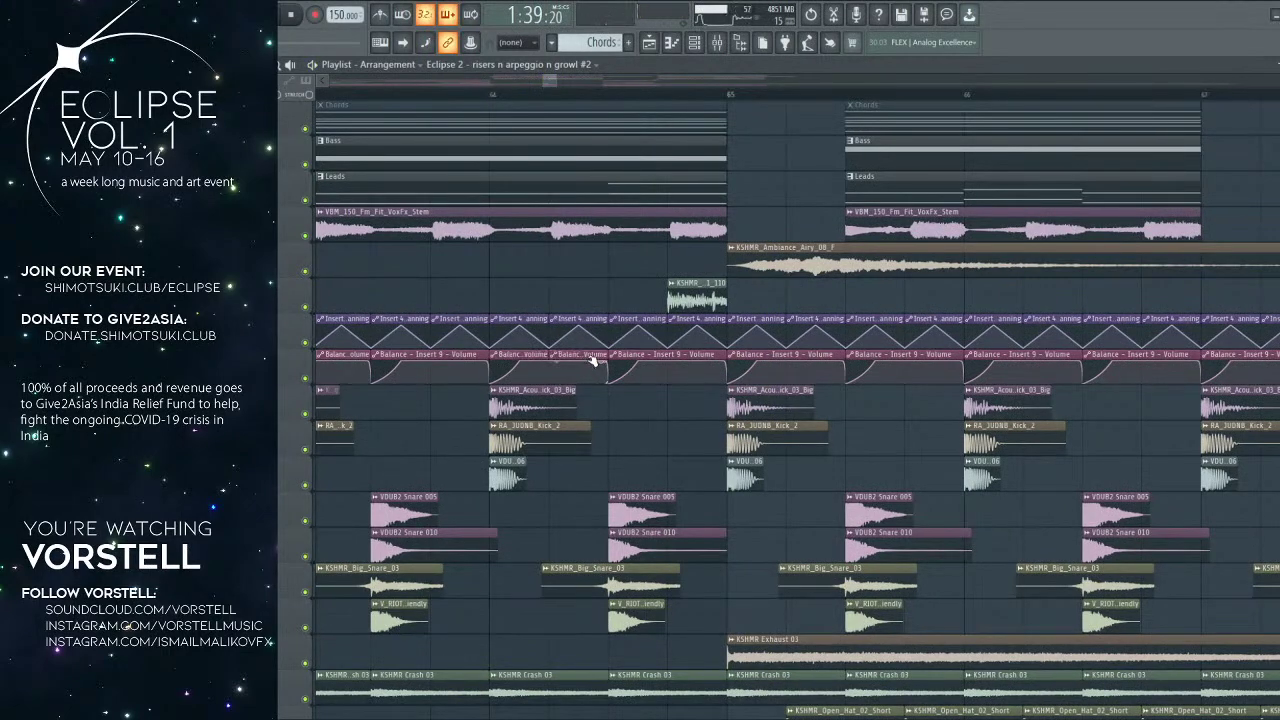
pyautogui.scroll(-7, 670, 400)
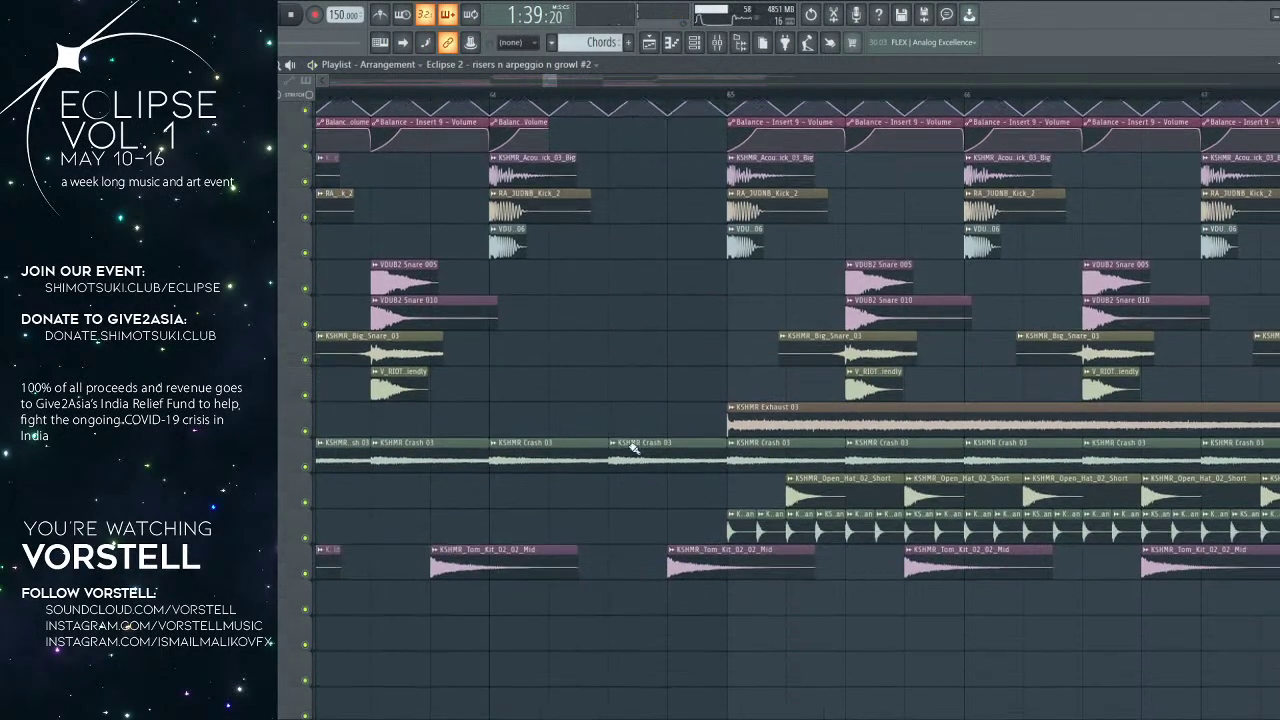
pyautogui.scroll(-4, 655, 436)
pyautogui.press('space')
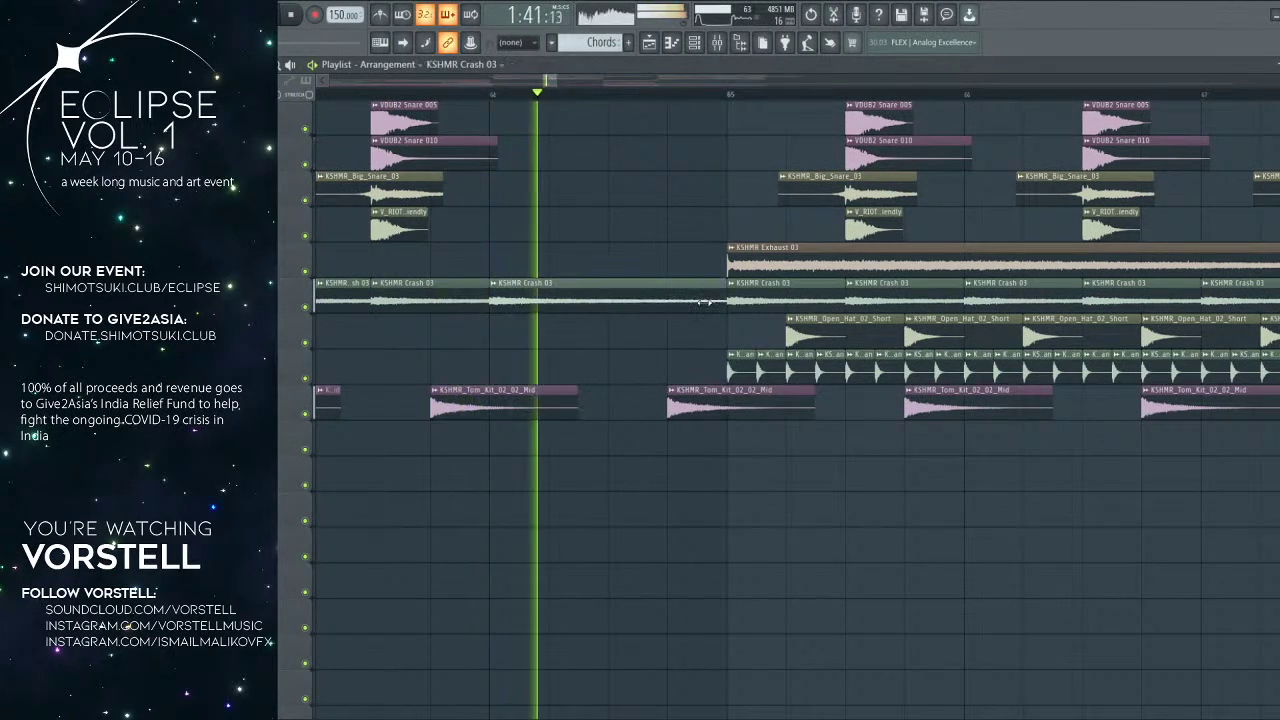
pyautogui.scroll(-4, 714, 406)
pyautogui.press('space')
pyautogui.press('space')
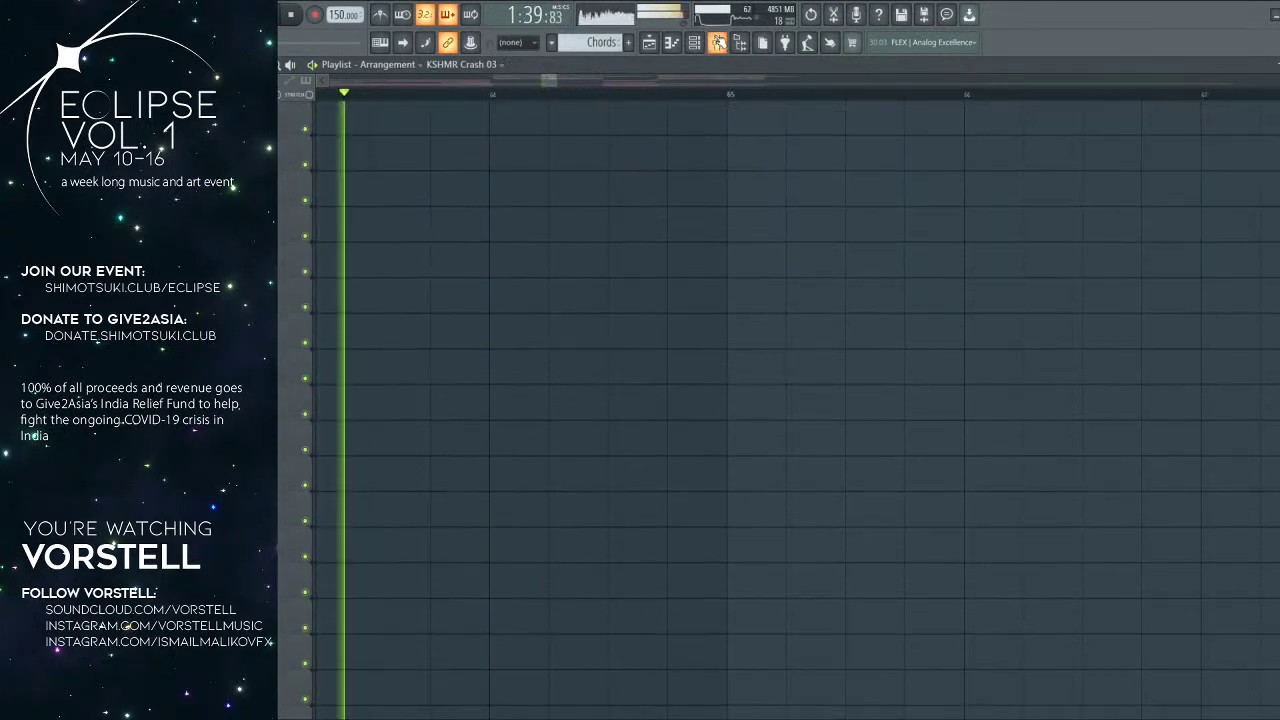
# Step: Locate the mixer track carrying the melodic signal, Insert 9, and load Fruity Love Philter after its Fruity Balance
pyautogui.press('F9')
pyautogui.moveTo(435, 715); pyautogui.dragTo(175, 711)
pyautogui.click(443, 197)
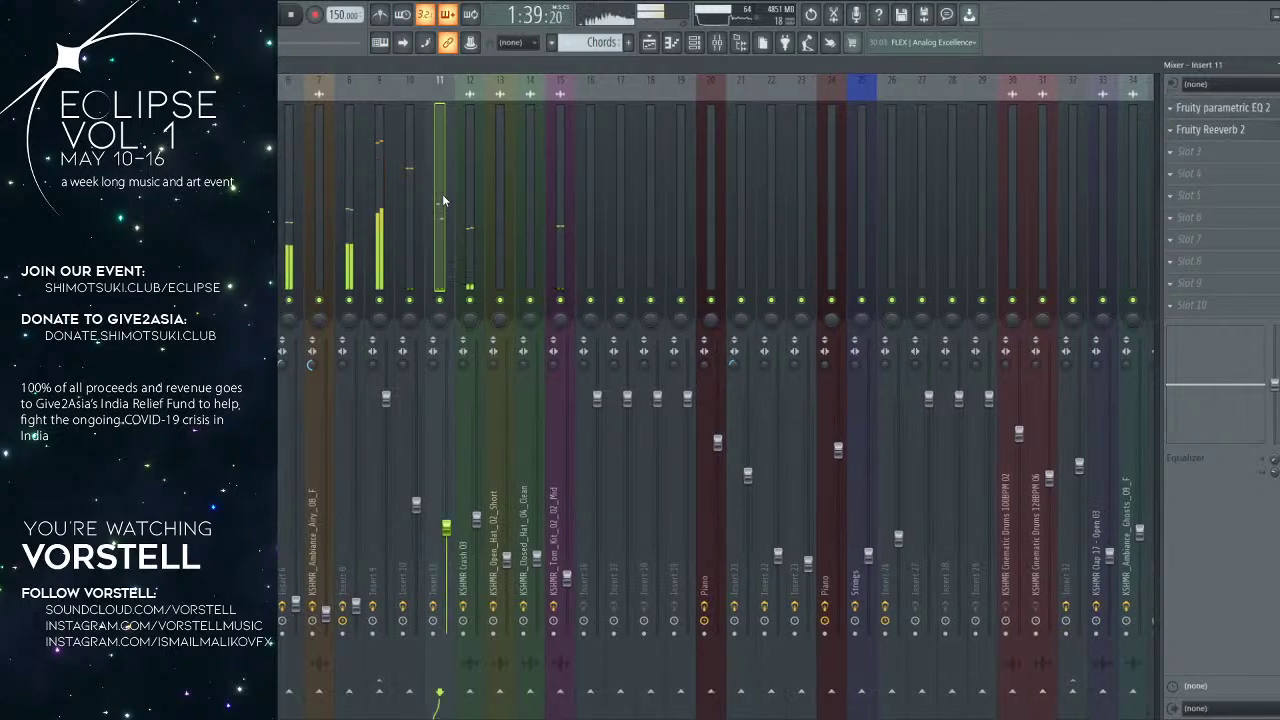
pyautogui.click(409, 200)
pyautogui.click(379, 200)
pyautogui.click(349, 200)
pyautogui.click(379, 204)
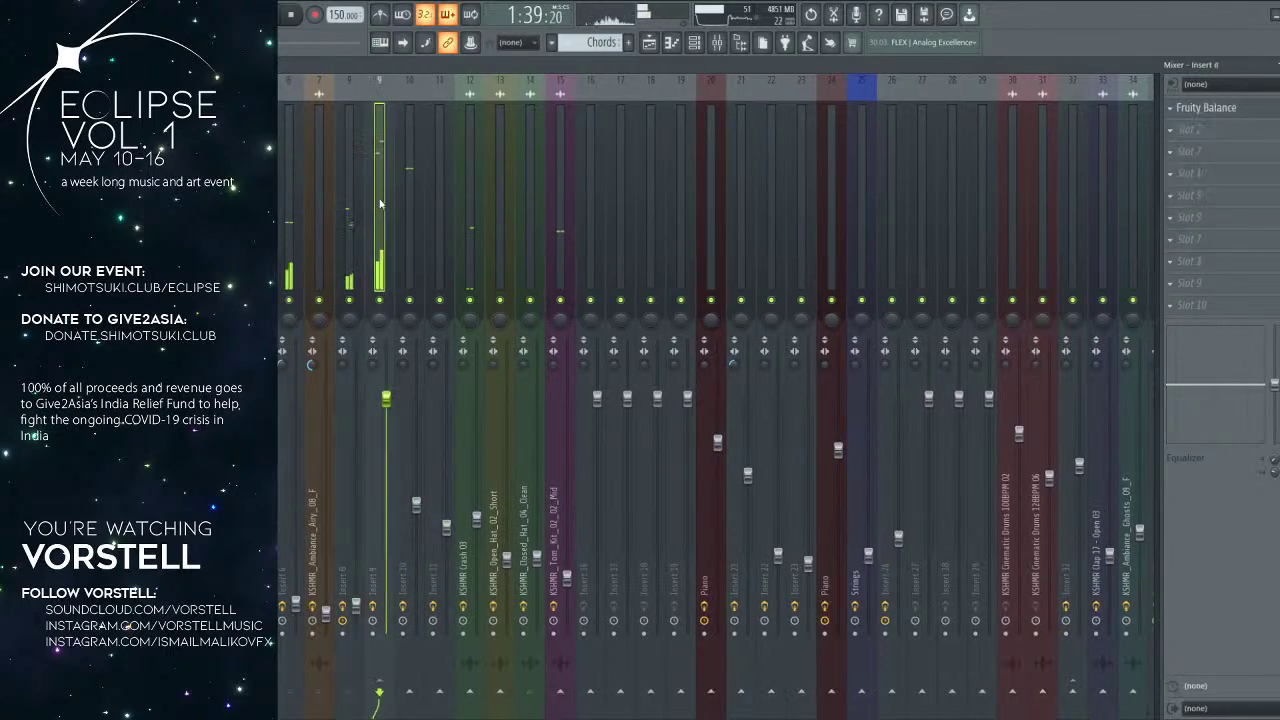
pyautogui.click(1203, 137)
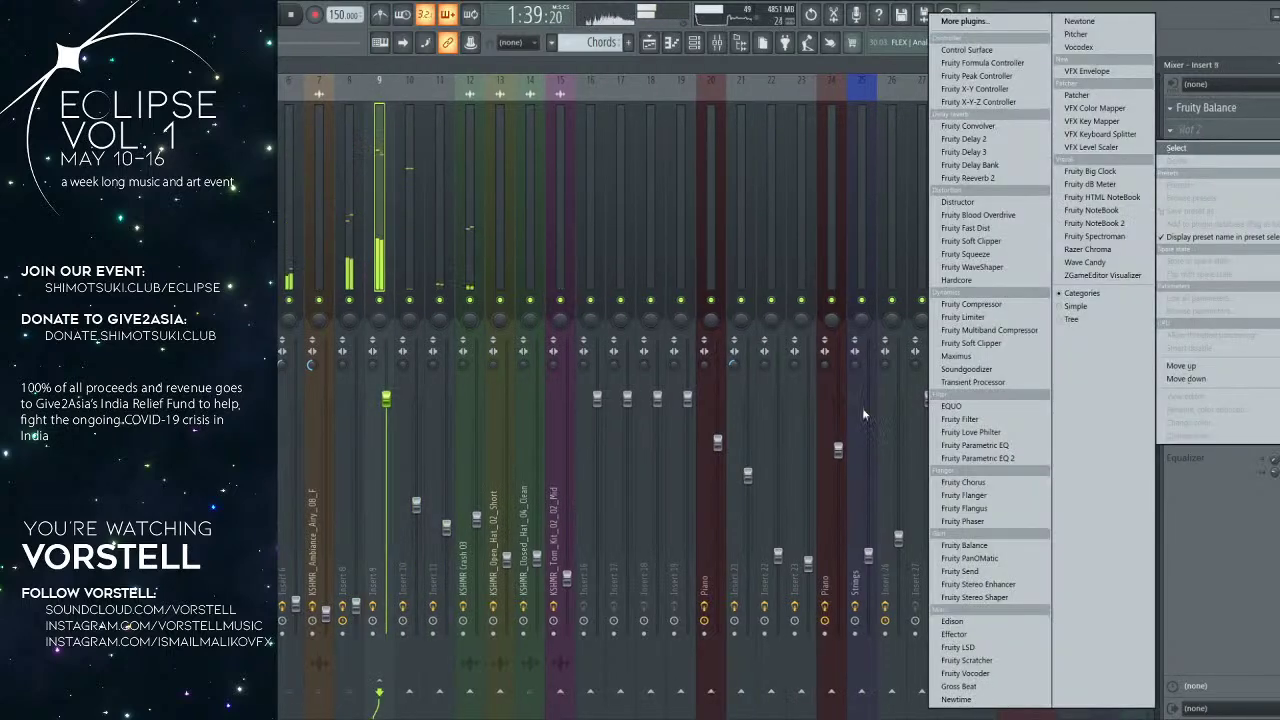
pyautogui.click(1005, 436)
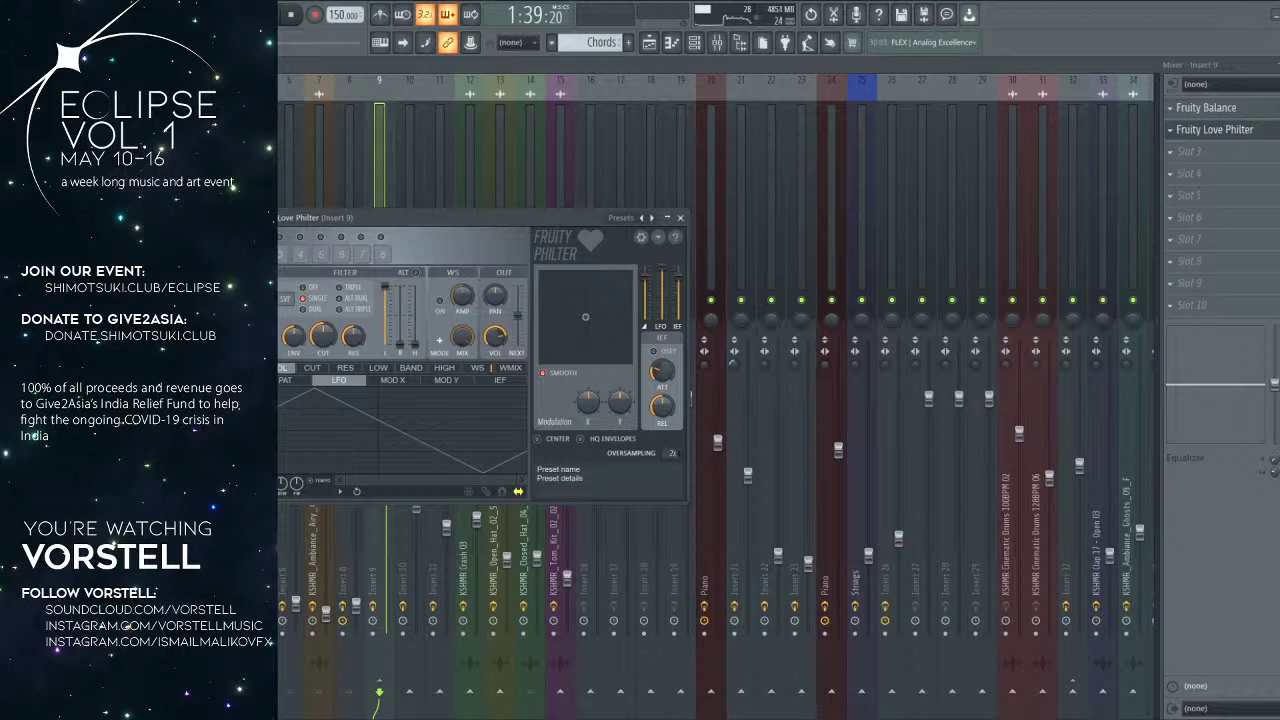
# Step: Create automation clips for Love Philter's Filter 1 cutoff frequency and its mix level on Insert 9
pyautogui.rightClick(320, 338)
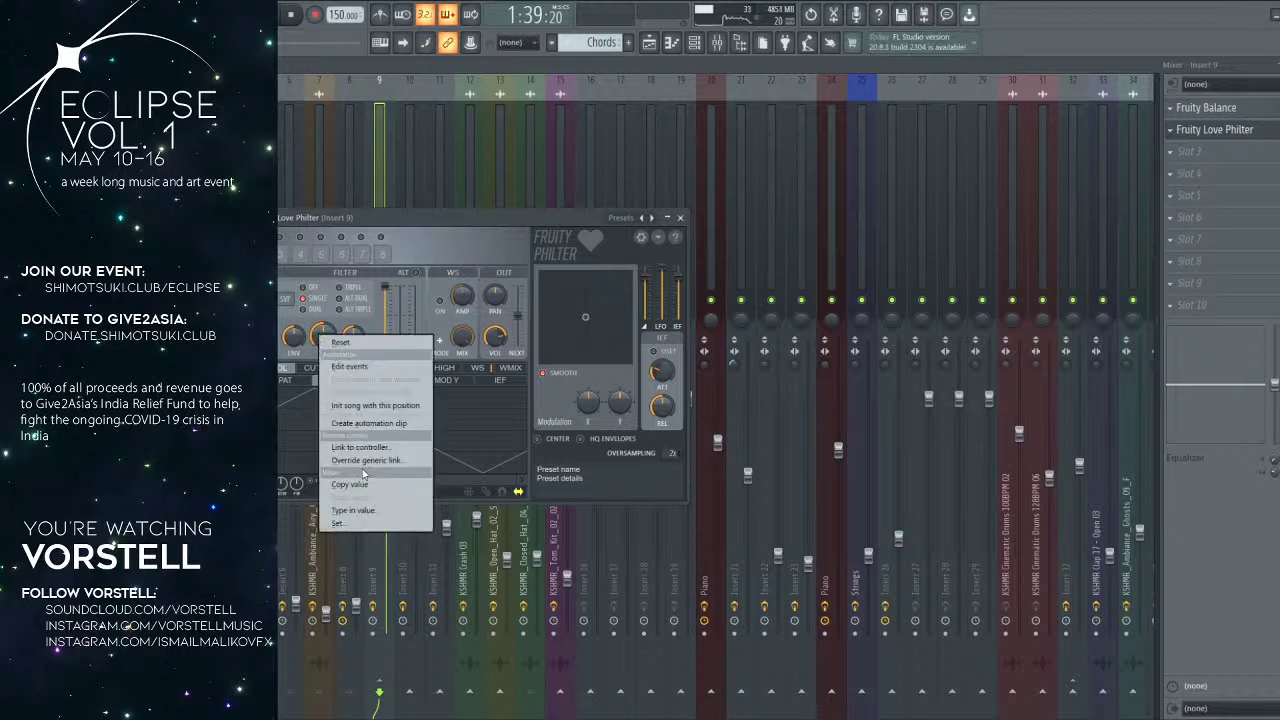
pyautogui.click(366, 424)
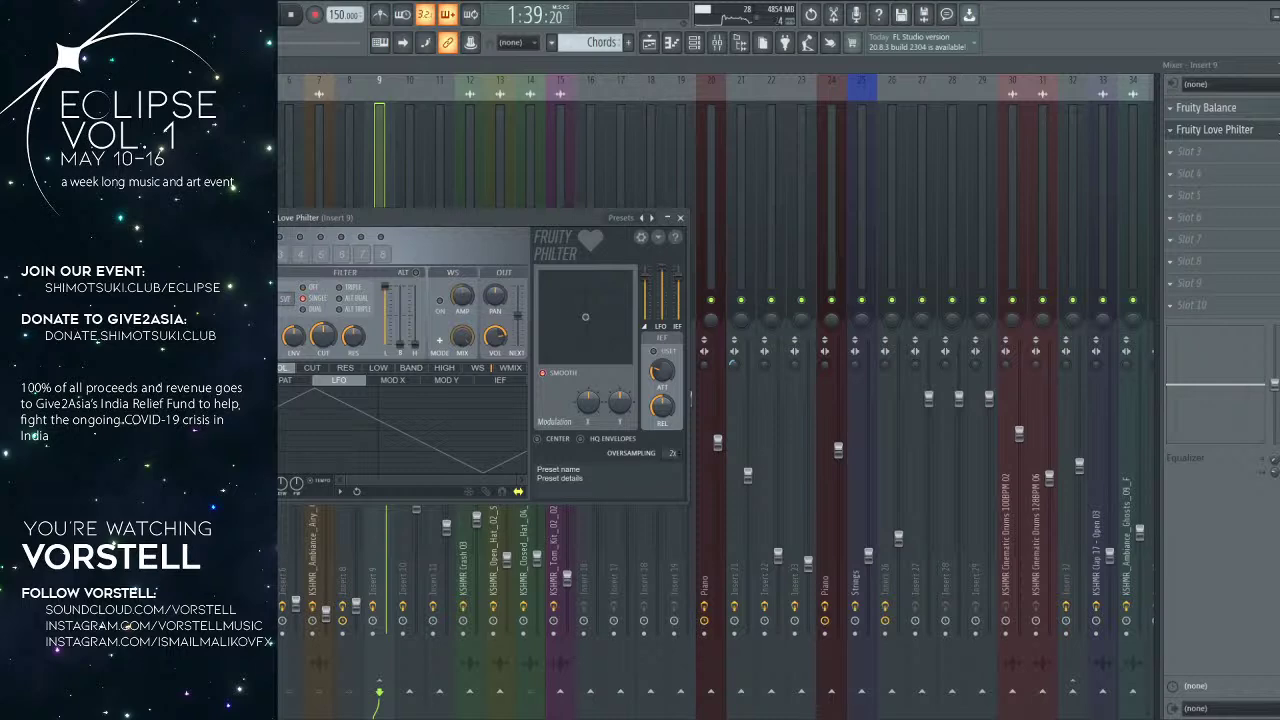
pyautogui.rightClick(1275, 130)
pyautogui.click(1236, 222)
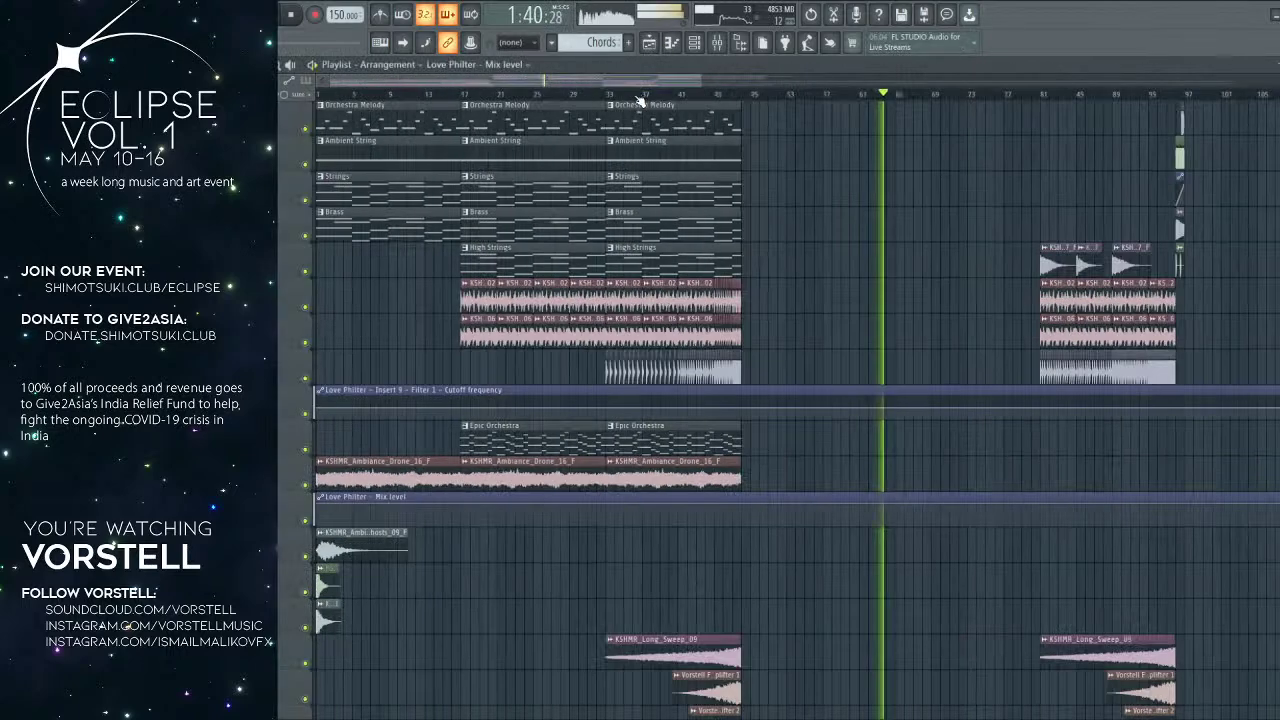
# Step: Shape the Love Philter mix level automation to be fully on from bar 64 to bar 65 and off around it
pyautogui.scroll(-3, 645, 103)
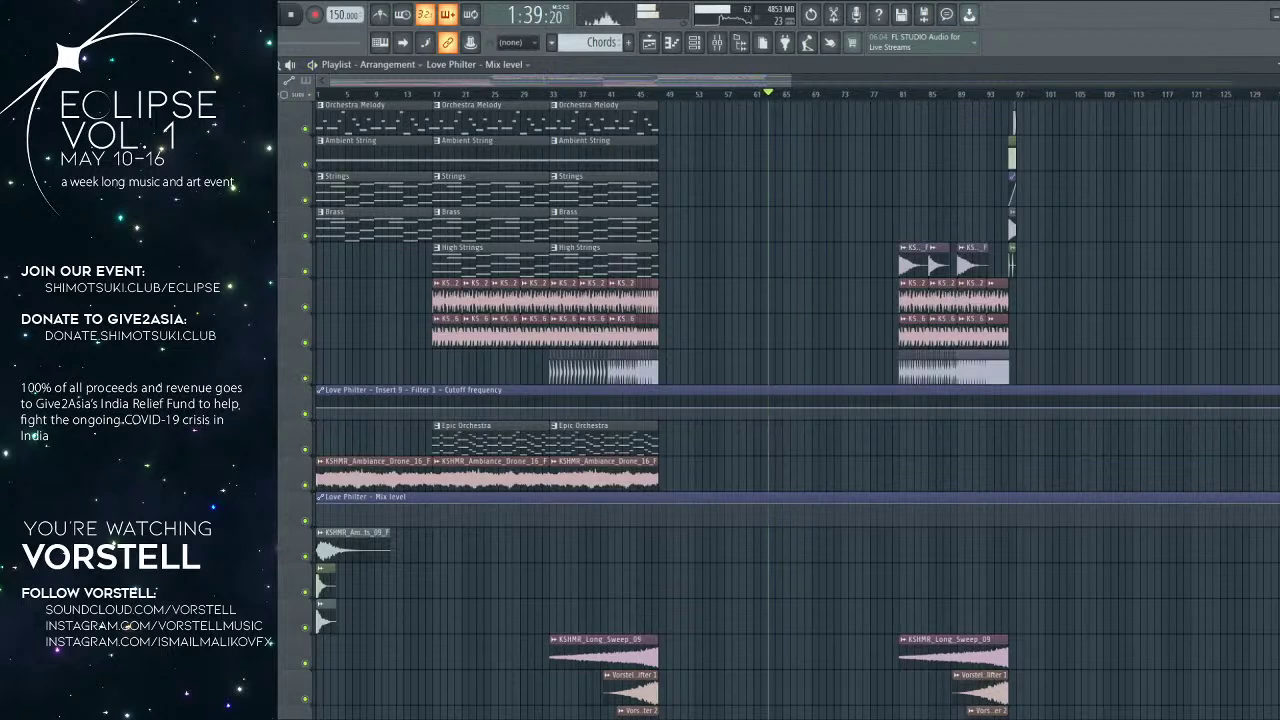
pyautogui.press('space')
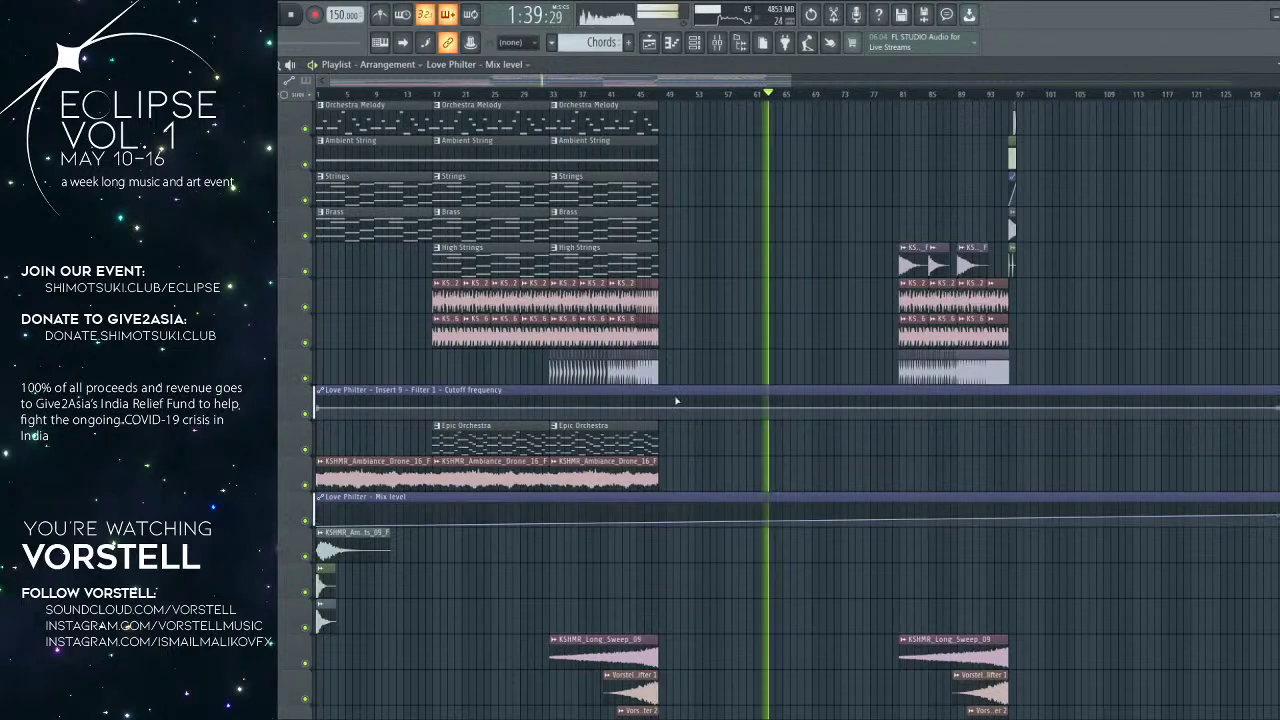
pyautogui.scroll(5, 811, 99)
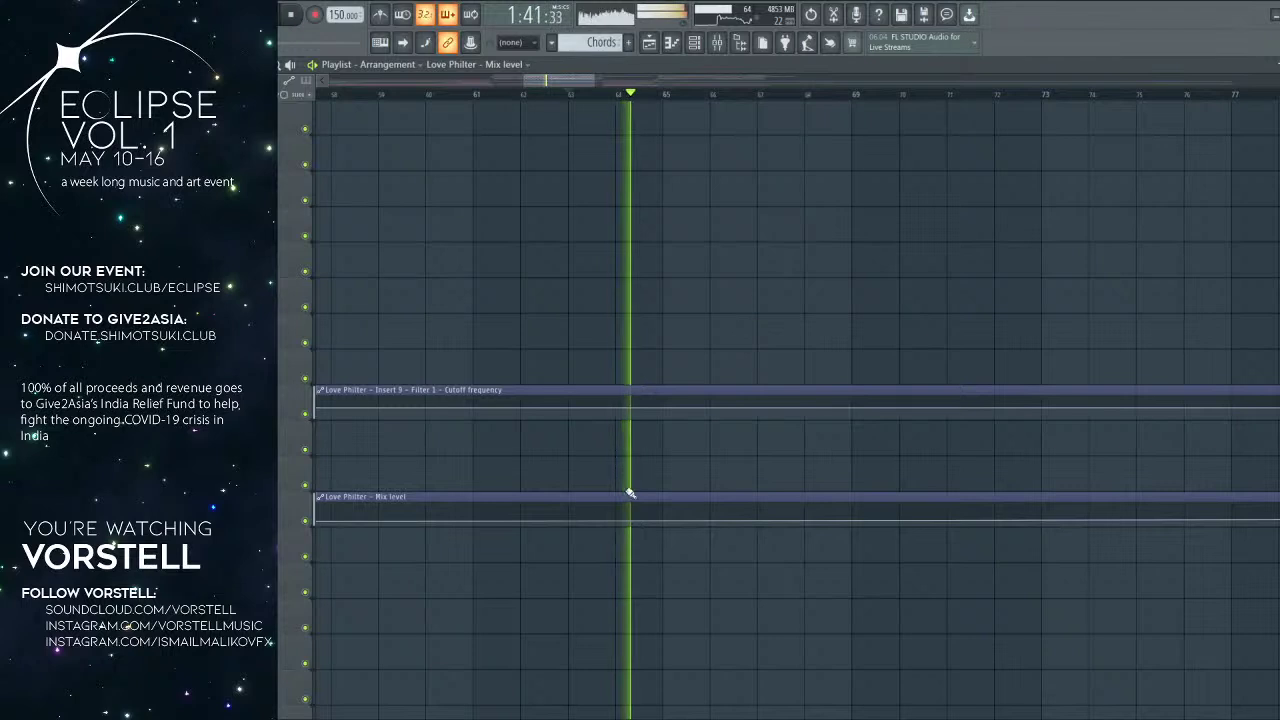
pyautogui.press('space')
pyautogui.rightClick(616, 521)
pyautogui.rightClick(617, 505)
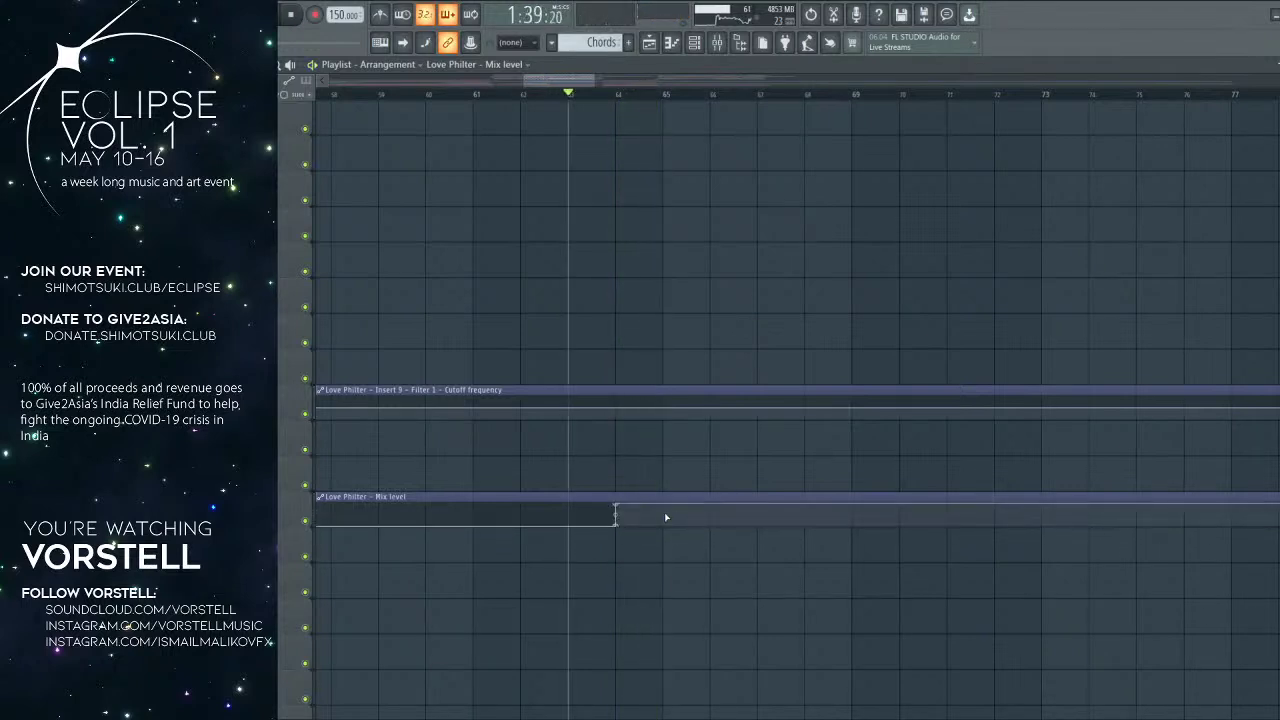
pyautogui.rightClick(663, 523)
# Step: Shape the Love Philter cutoff automation to ramp from high at bar 64 down to minimum at bar 65
pyautogui.rightClick(615, 418)
pyautogui.moveTo(615, 419)
pyautogui.mouseDown()
pyautogui.moveTo(617, 369)
pyautogui.moveTo(617, 420)
pyautogui.mouseUp()
pyautogui.press('space')
pyautogui.rightClick(663, 419)
# Step: Slice the cutoff clip at bars 64 and 65, delete the outer parts and move the remainder directly above the mix level clip
pyautogui.press('c')
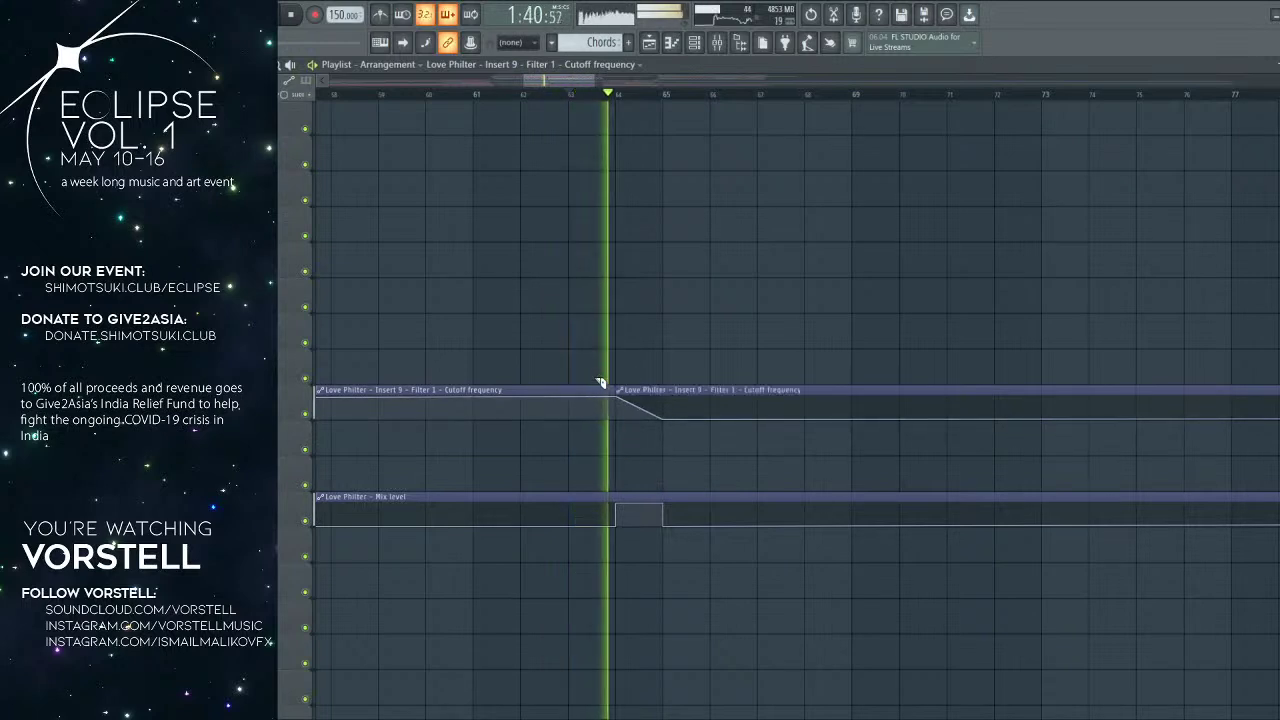
pyautogui.press('d')
pyautogui.click(600, 400)
pyautogui.press('c')
pyautogui.moveTo(665, 385); pyautogui.dragTo(668, 450)
pyautogui.press('d')
pyautogui.click(693, 418)
pyautogui.press('b')
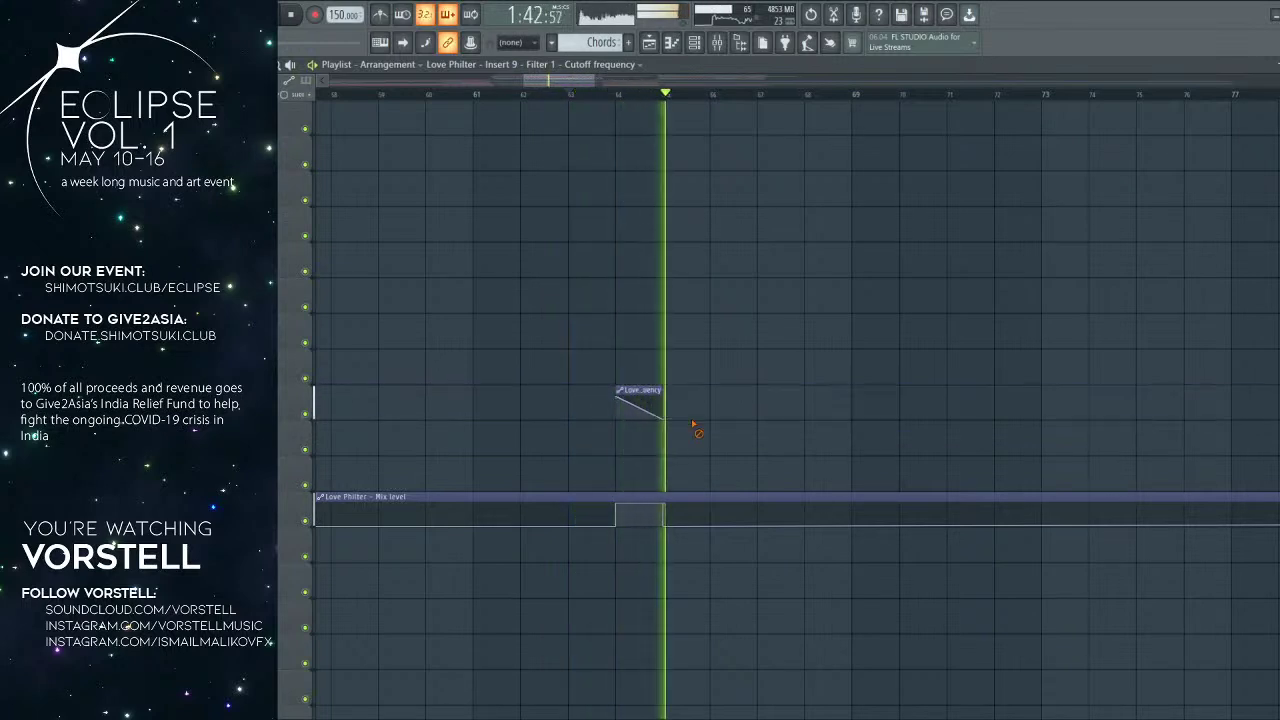
pyautogui.moveTo(639, 402); pyautogui.dragTo(639, 473)
# Step: Extend the cutoff clip to bar 66 with a rise back up from bar 65, and keep the mix level on until bar 66
pyautogui.press('space')
pyautogui.press('space')
pyautogui.scroll(2, 655, 428)
pyautogui.scroll(-5, 655, 428)
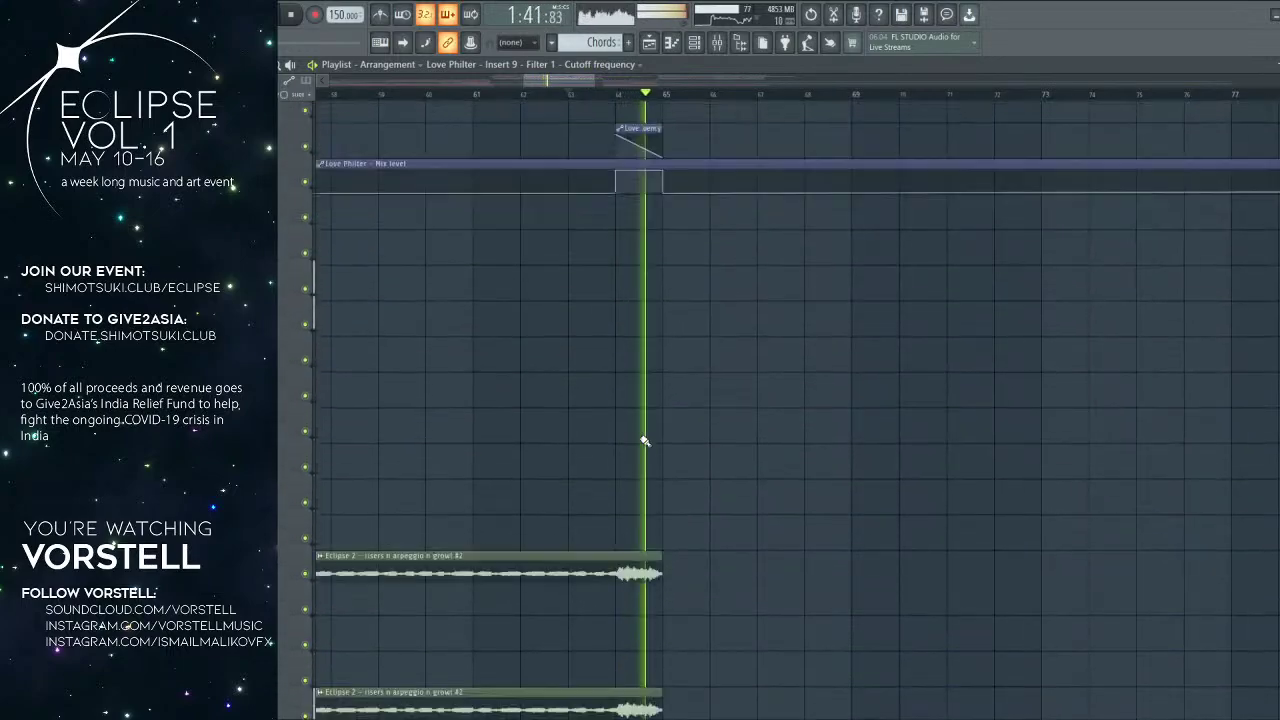
pyautogui.scroll(2, 650, 420)
pyautogui.press('space')
pyautogui.moveTo(712, 346); pyautogui.dragTo(708, 331)
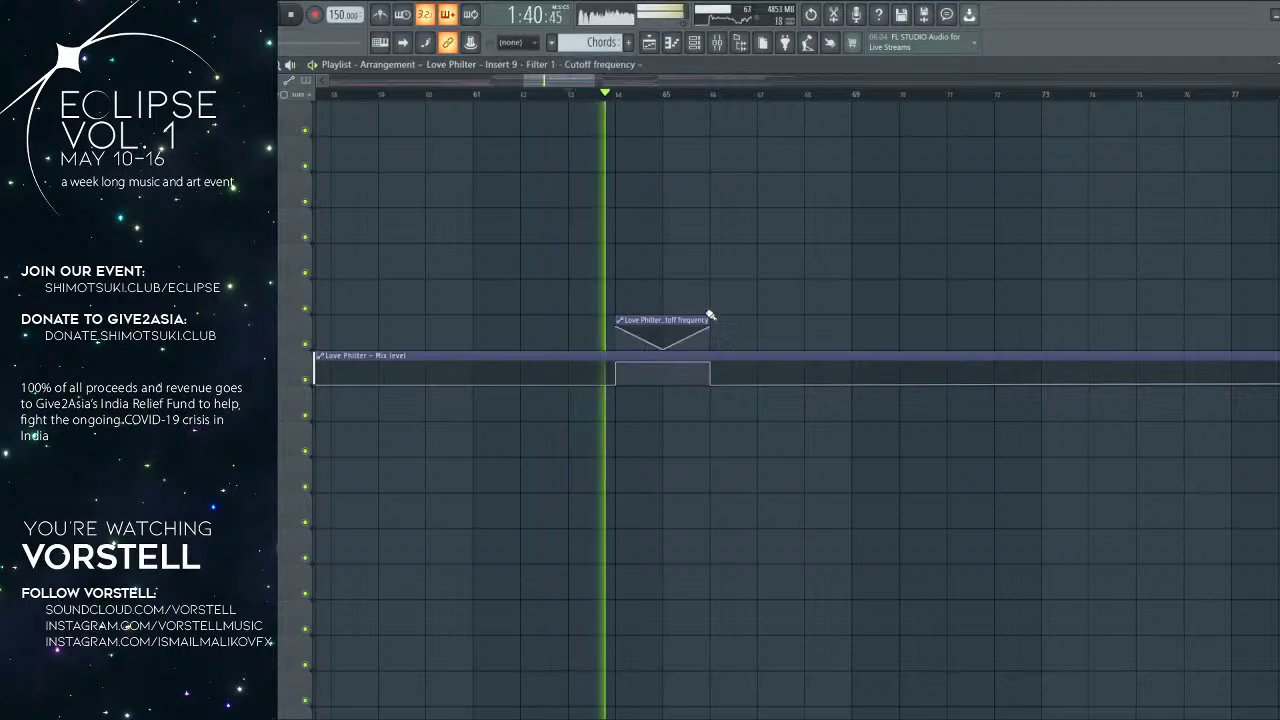
# Step: Shorten the cutoff's rise and the mix level's active section so both end halfway through bar 65, replaying the transition
pyautogui.scroll(10, 707, 313)
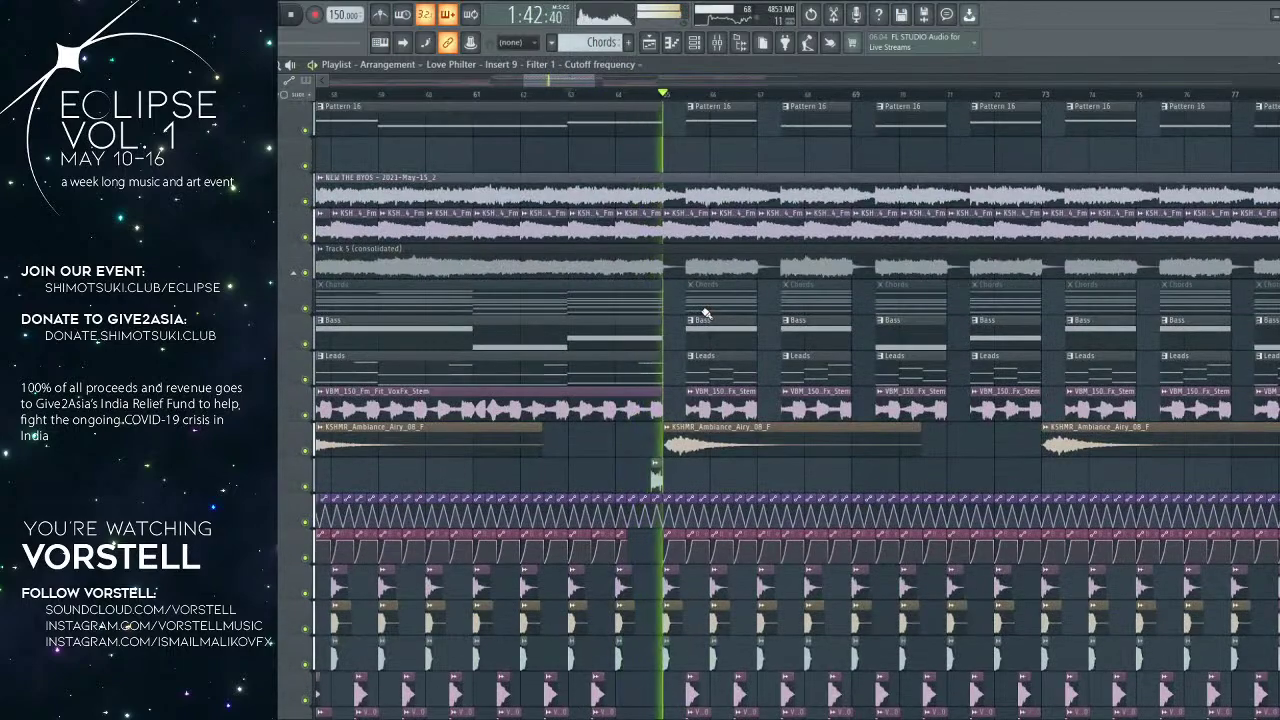
pyautogui.scroll(-10, 690, 330)
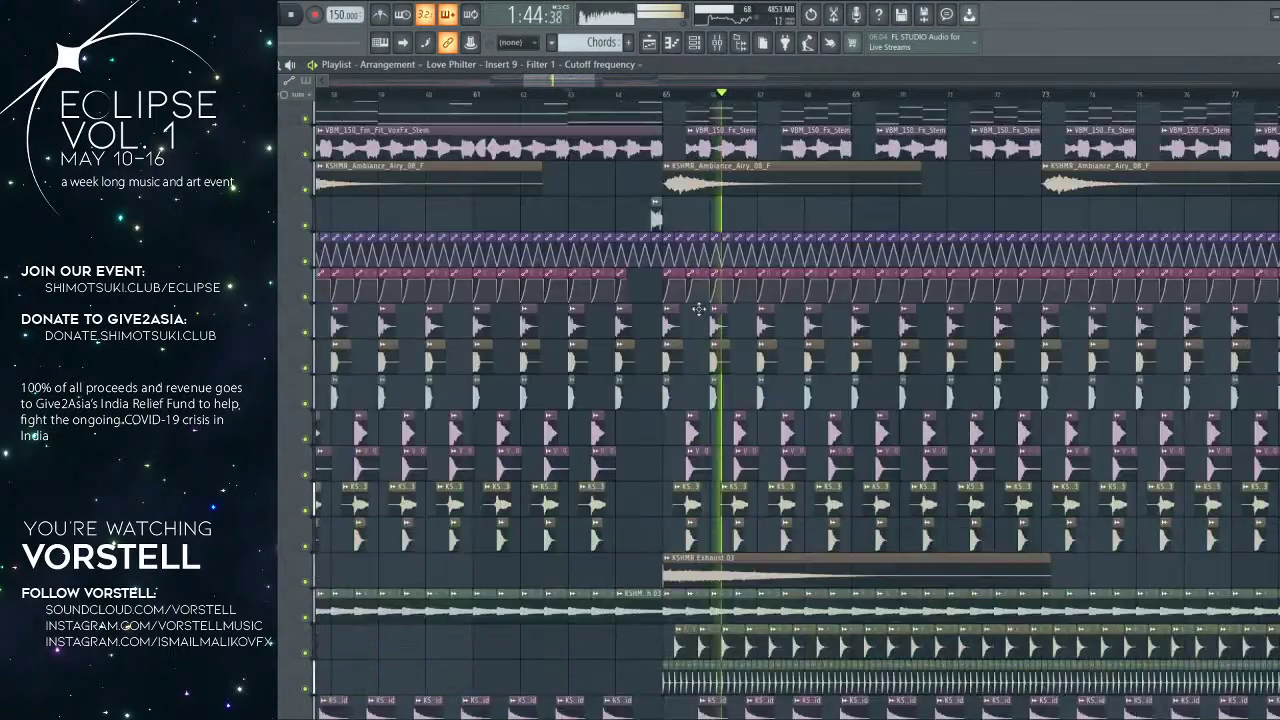
pyautogui.press('space')
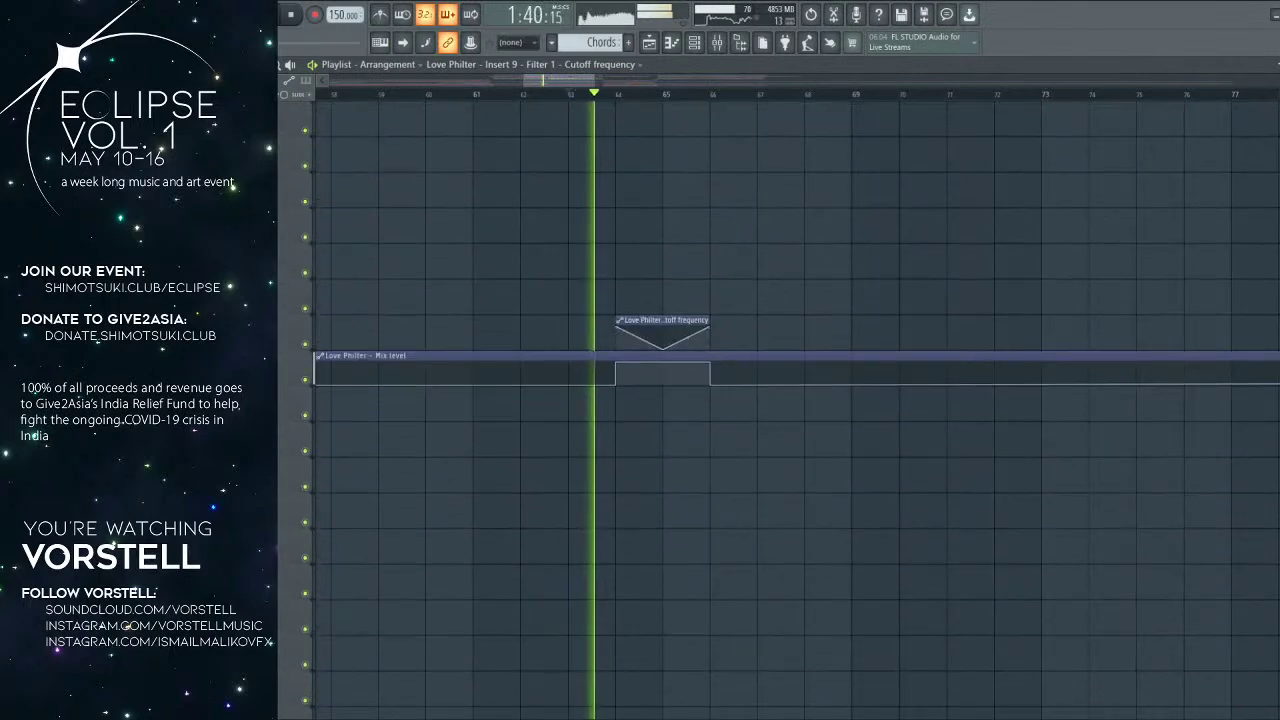
pyautogui.scroll(3, 675, 93)
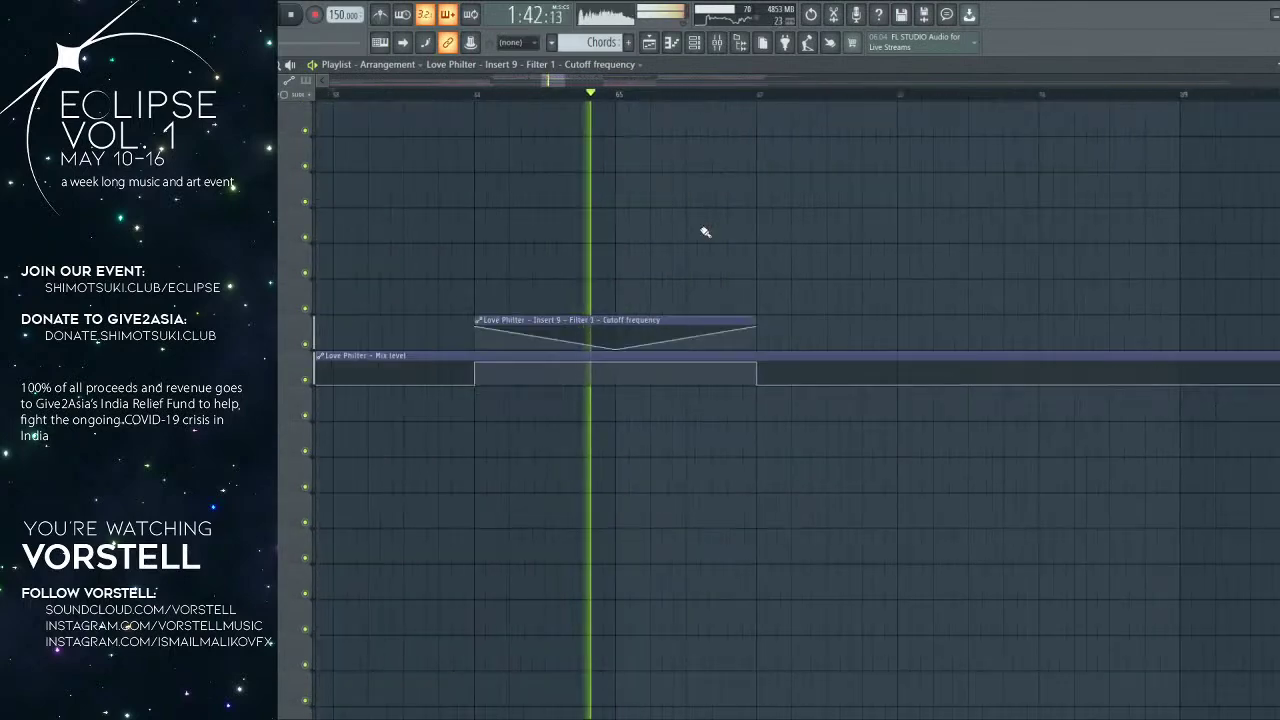
pyautogui.scroll(10, 680, 280)
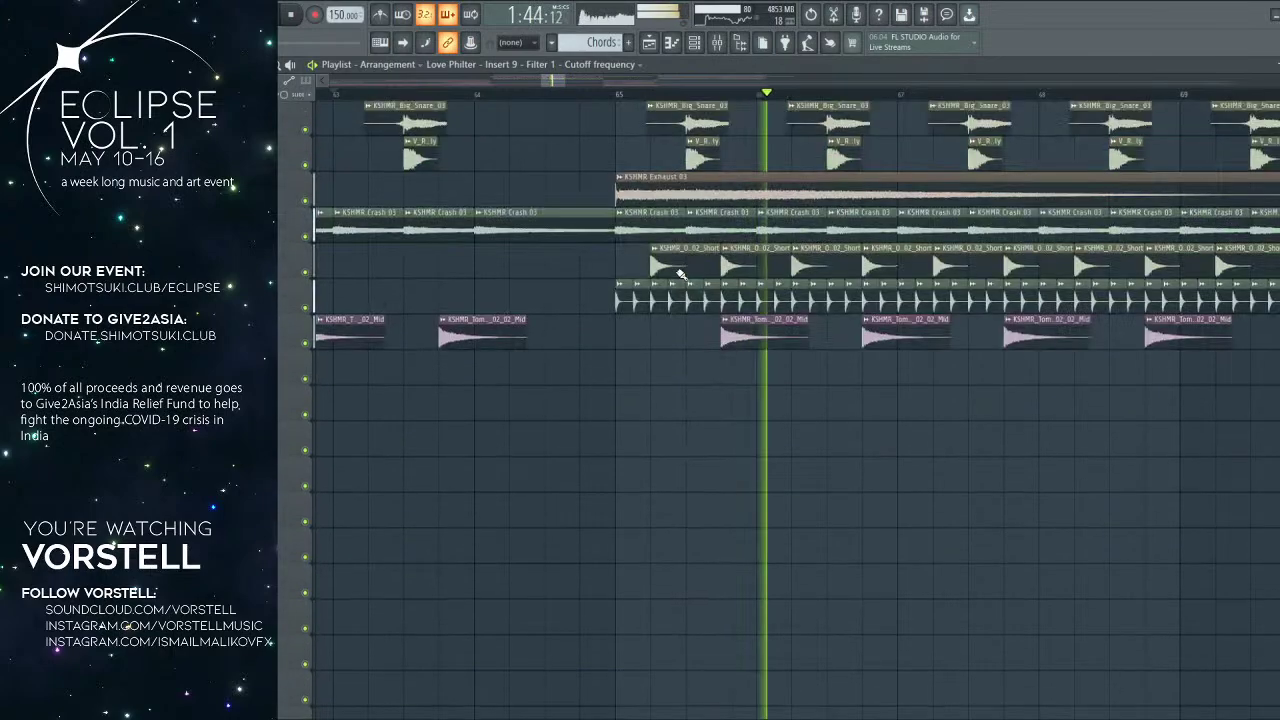
pyautogui.scroll(-11, 677, 363)
pyautogui.press('space')
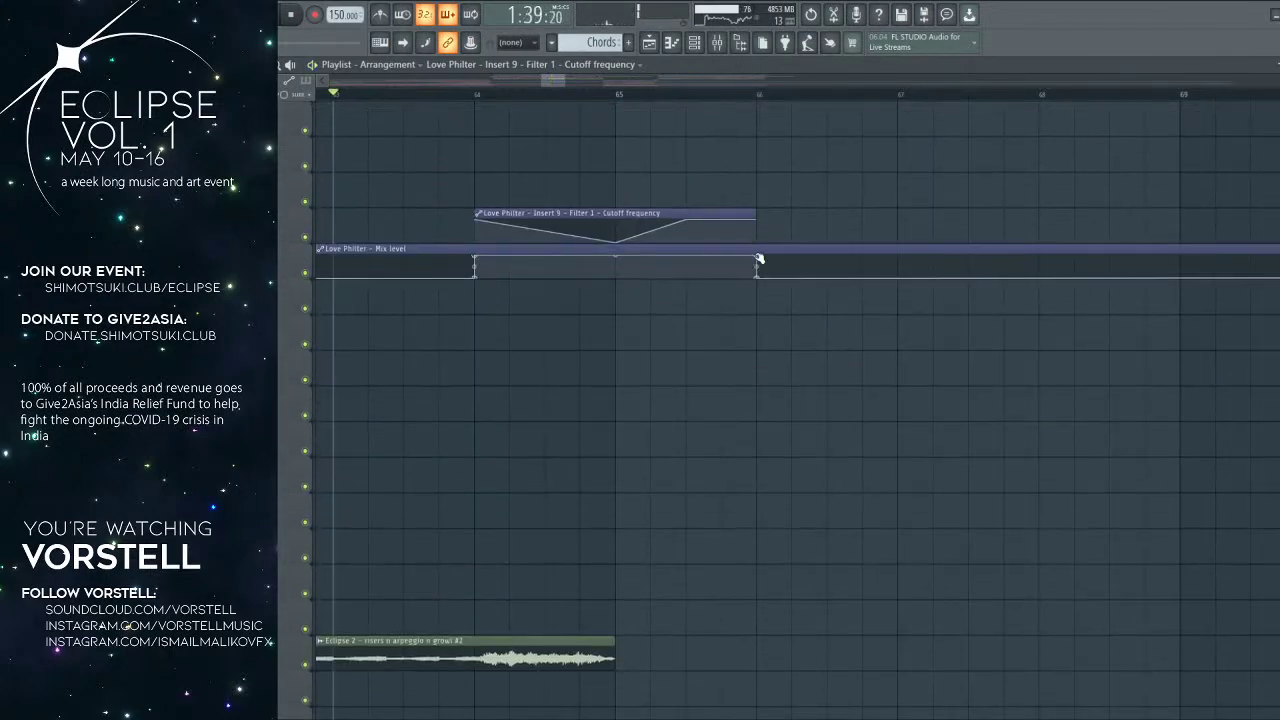
pyautogui.scroll(10, 690, 215)
pyautogui.press('space')
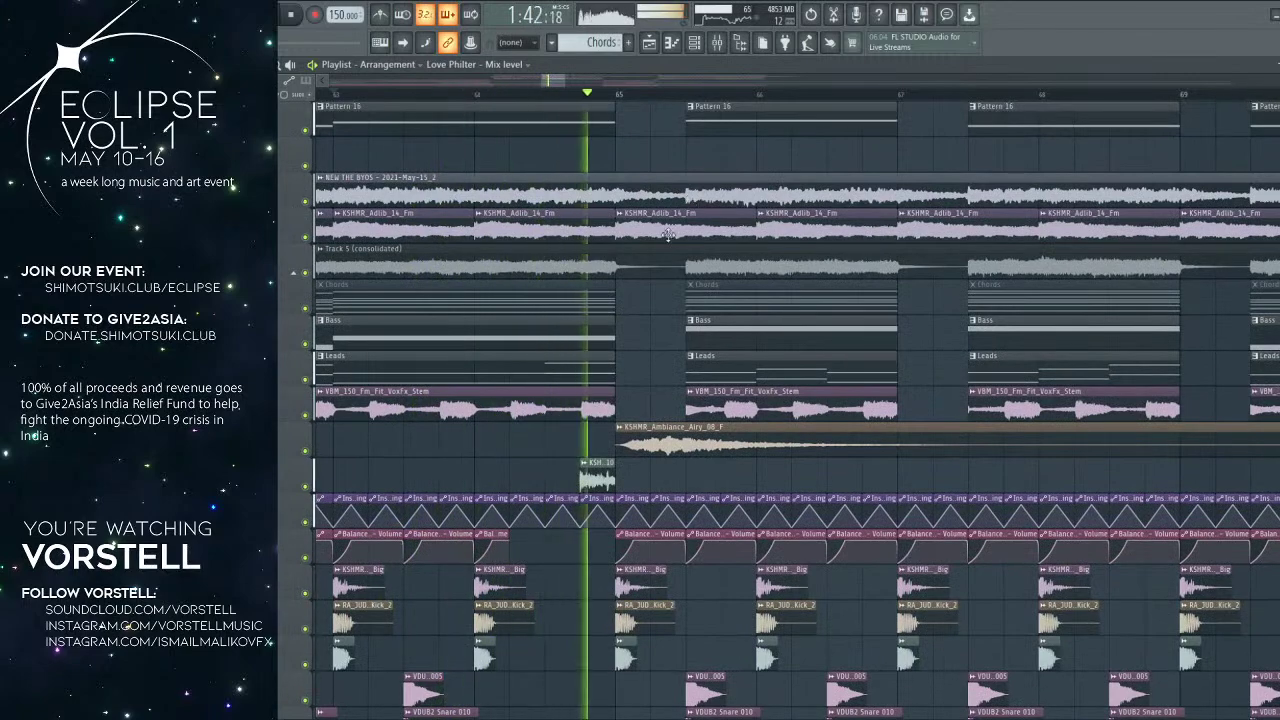
# Step: Lower the end point of the Love Philter mix level automation to zero and shorten the clip to about bar 121
pyautogui.scroll(-15, 668, 222)
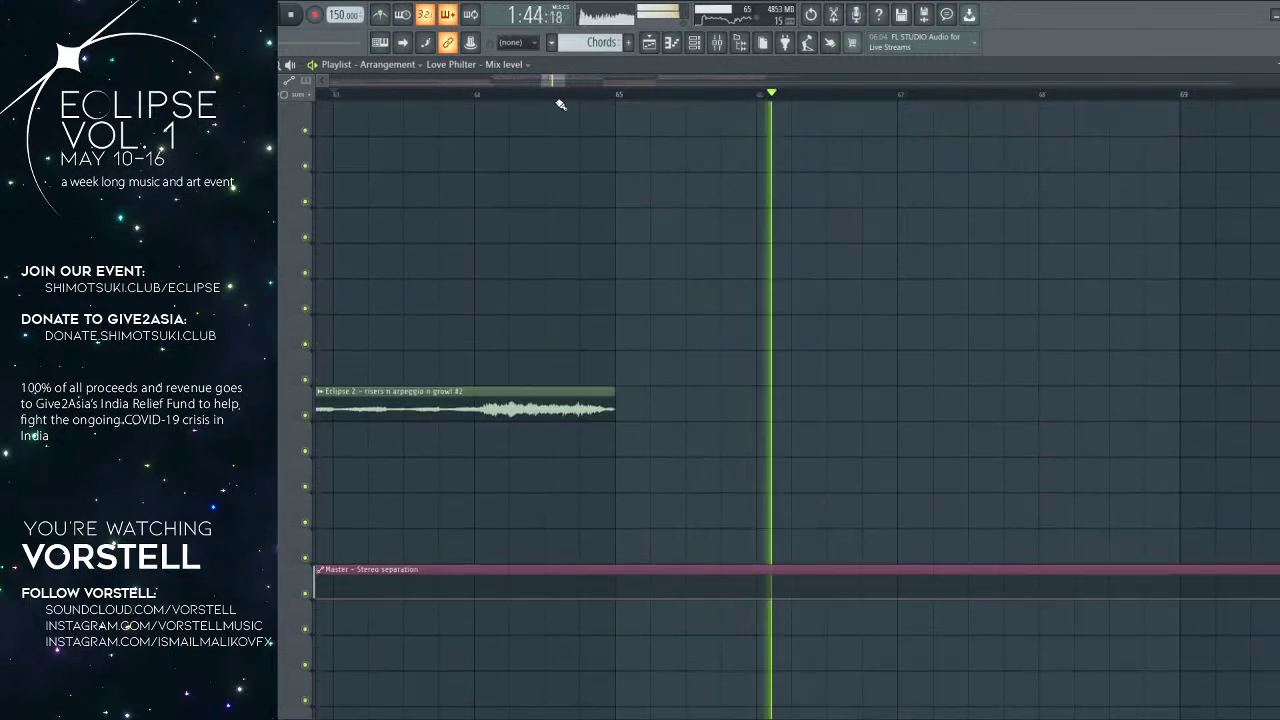
pyautogui.scroll(-8, 561, 104)
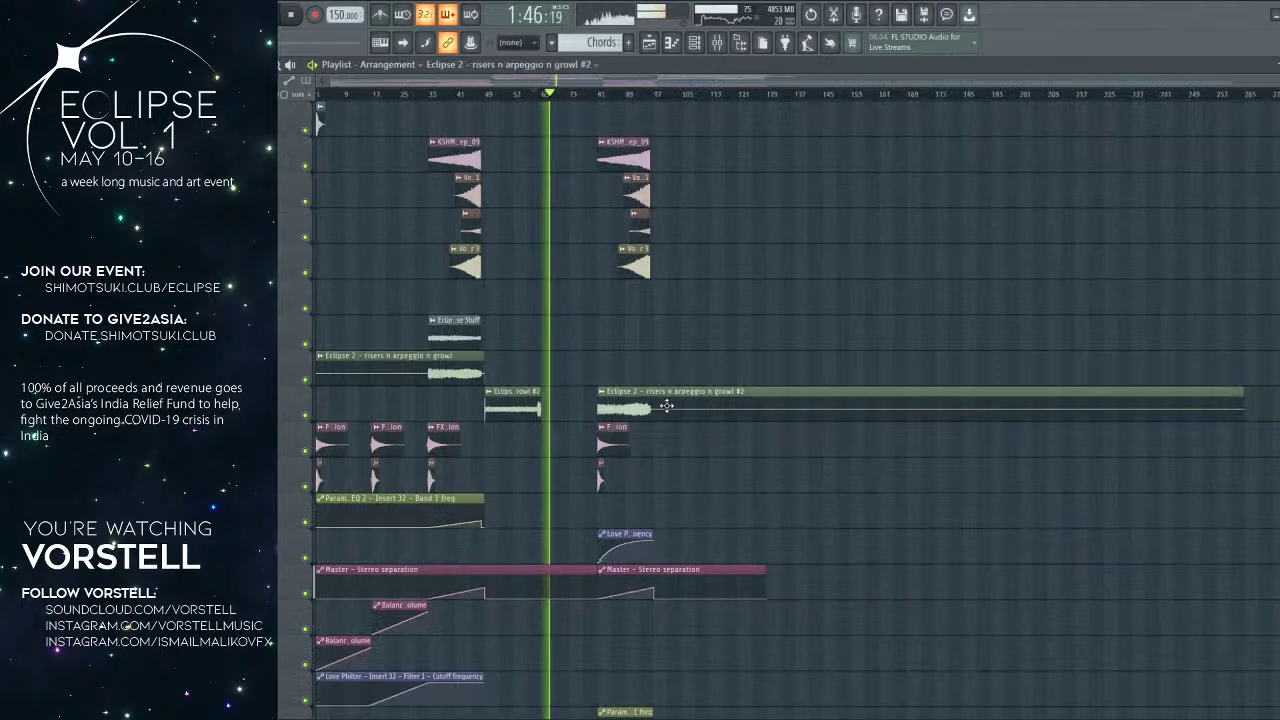
pyautogui.scroll(-10, 531, 357)
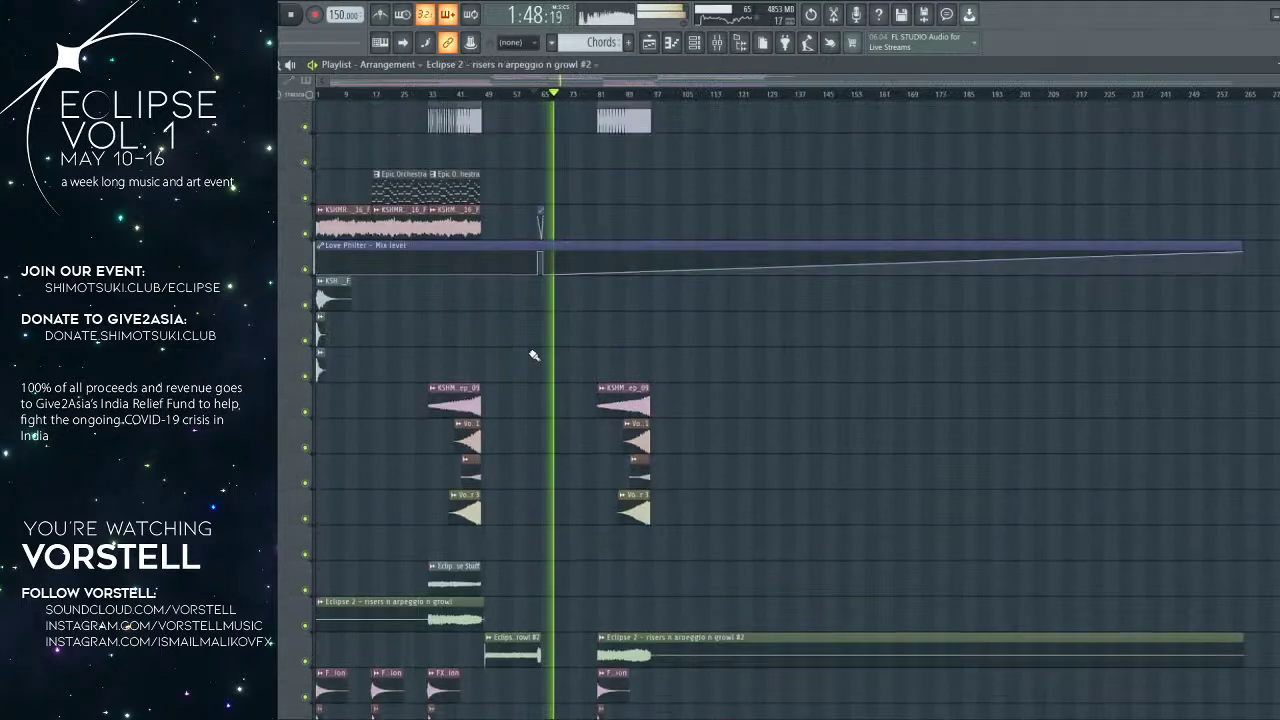
pyautogui.scroll(6, 543, 434)
pyautogui.scroll(8, 571, 100)
pyautogui.scroll(6, 578, 158)
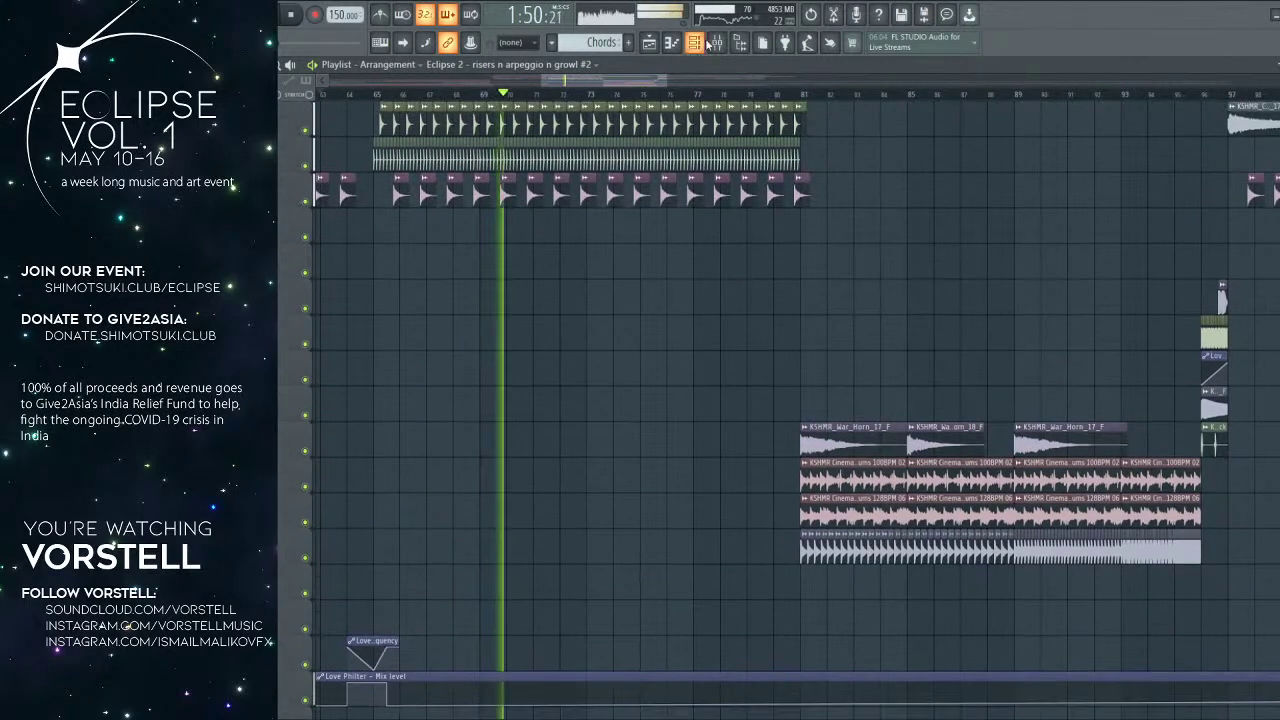
pyautogui.scroll(-8, 1024, 486)
pyautogui.scroll(-3, 1240, 687)
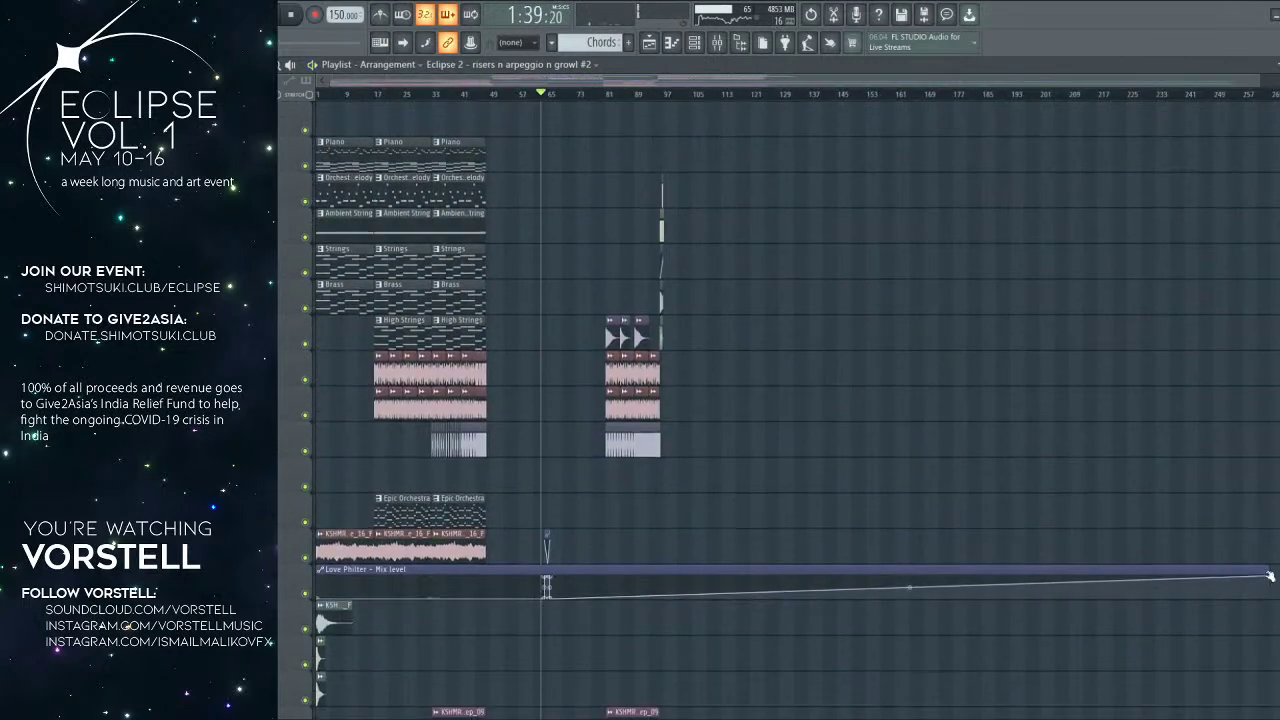
pyautogui.moveTo(1269, 579); pyautogui.dragTo(886, 595)
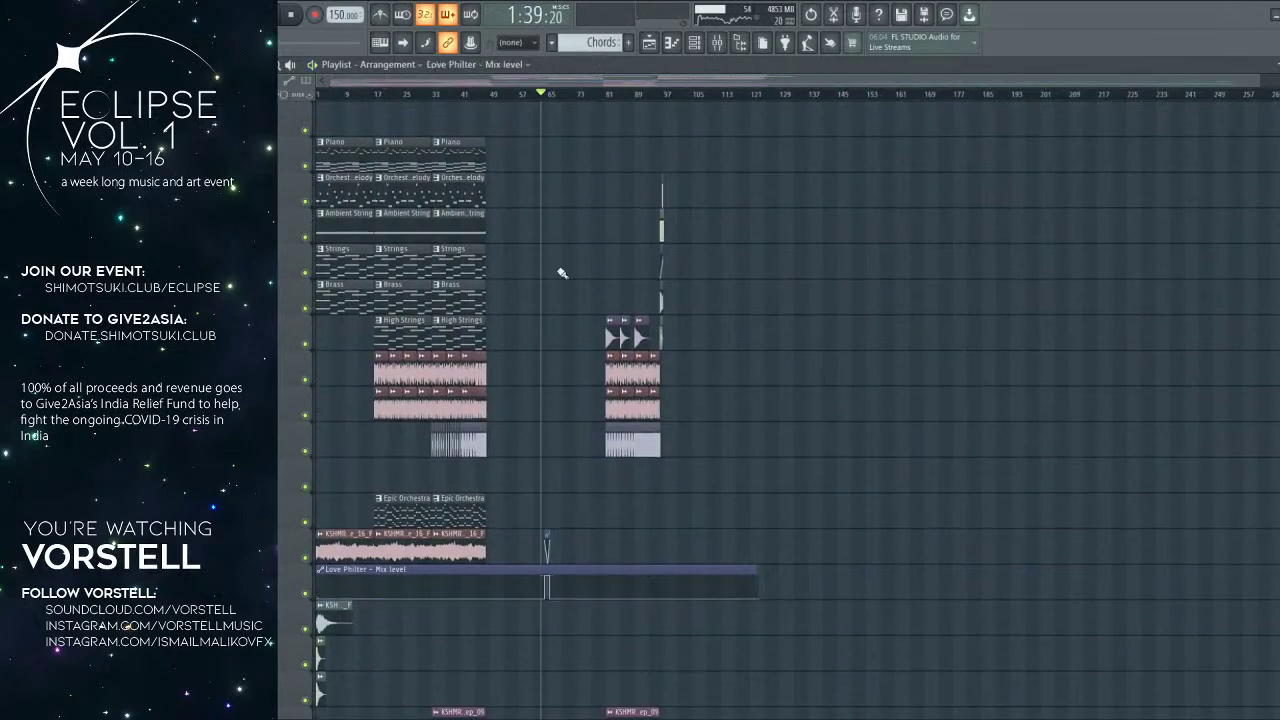
# Step: Replay the filtered transition around bar 65 and examine the drum, Eclipse 2 and automation tracks surrounding it
pyautogui.scroll(8, 545, 100)
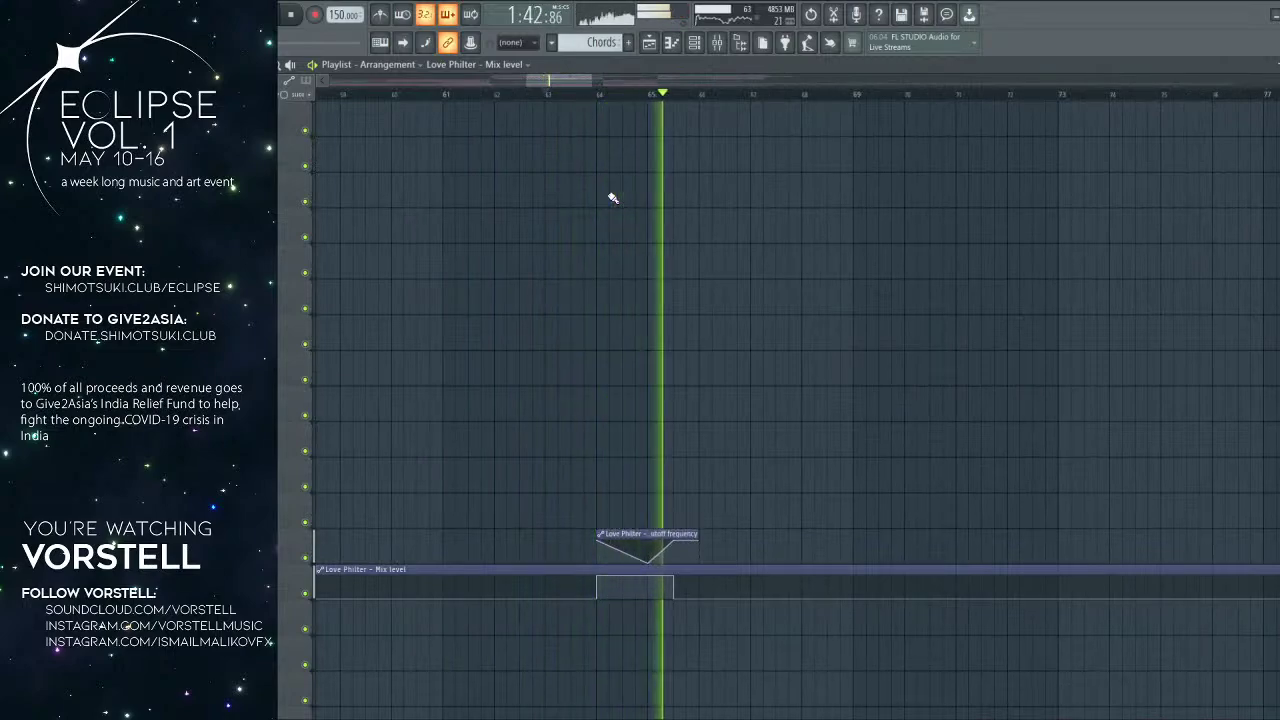
pyautogui.scroll(8, 612, 199)
pyautogui.press('space')
pyautogui.scroll(10, 668, 100)
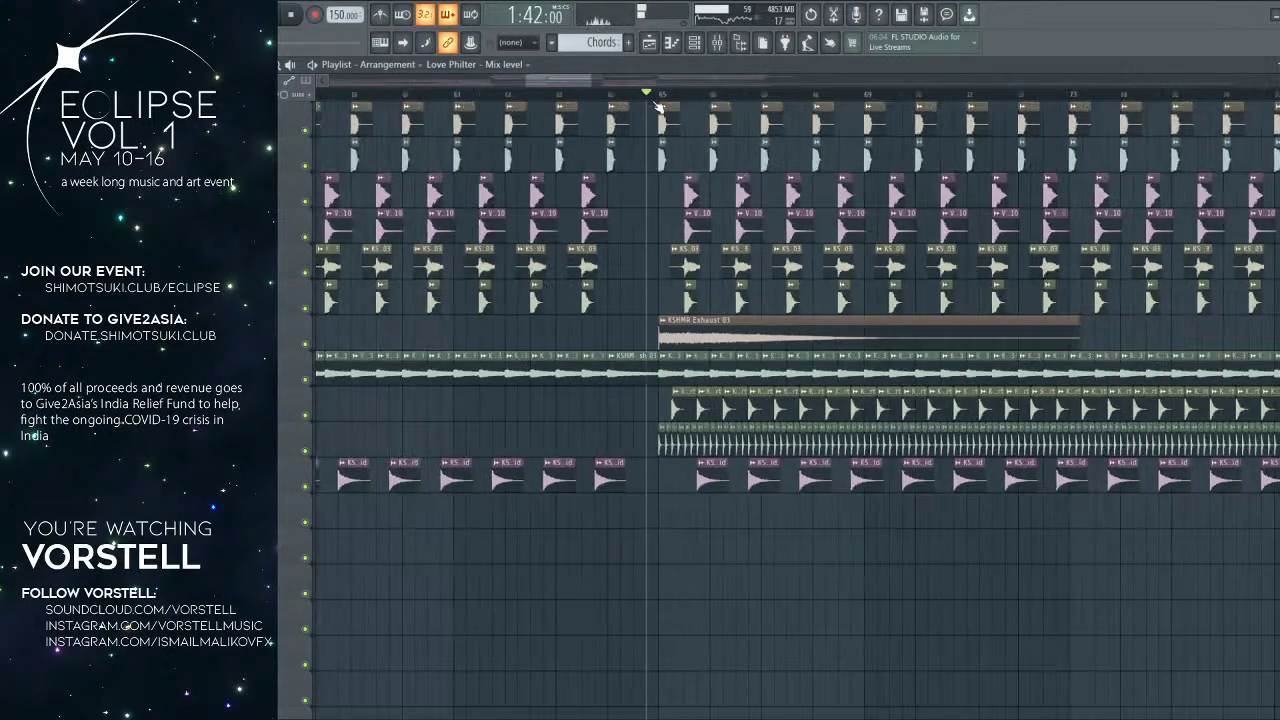
pyautogui.scroll(2, 675, 97)
pyautogui.scroll(3, 648, 170)
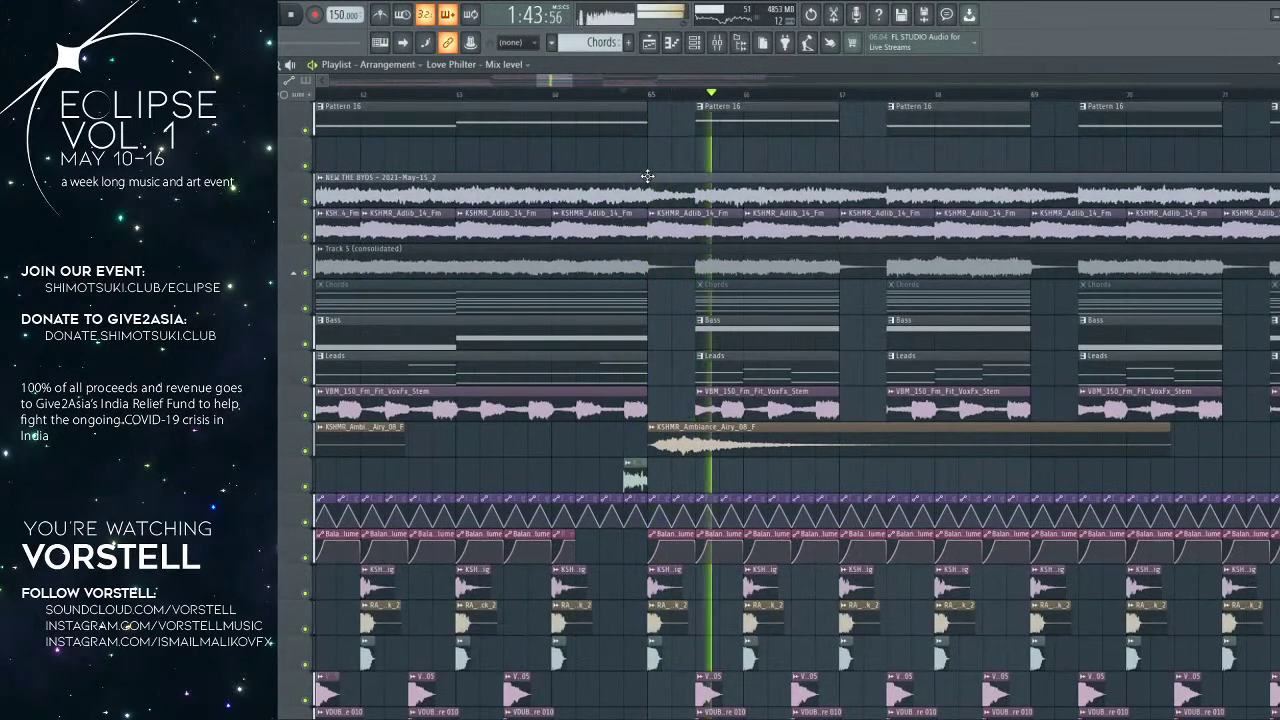
pyautogui.press('space')
pyautogui.scroll(-10, 680, 90)
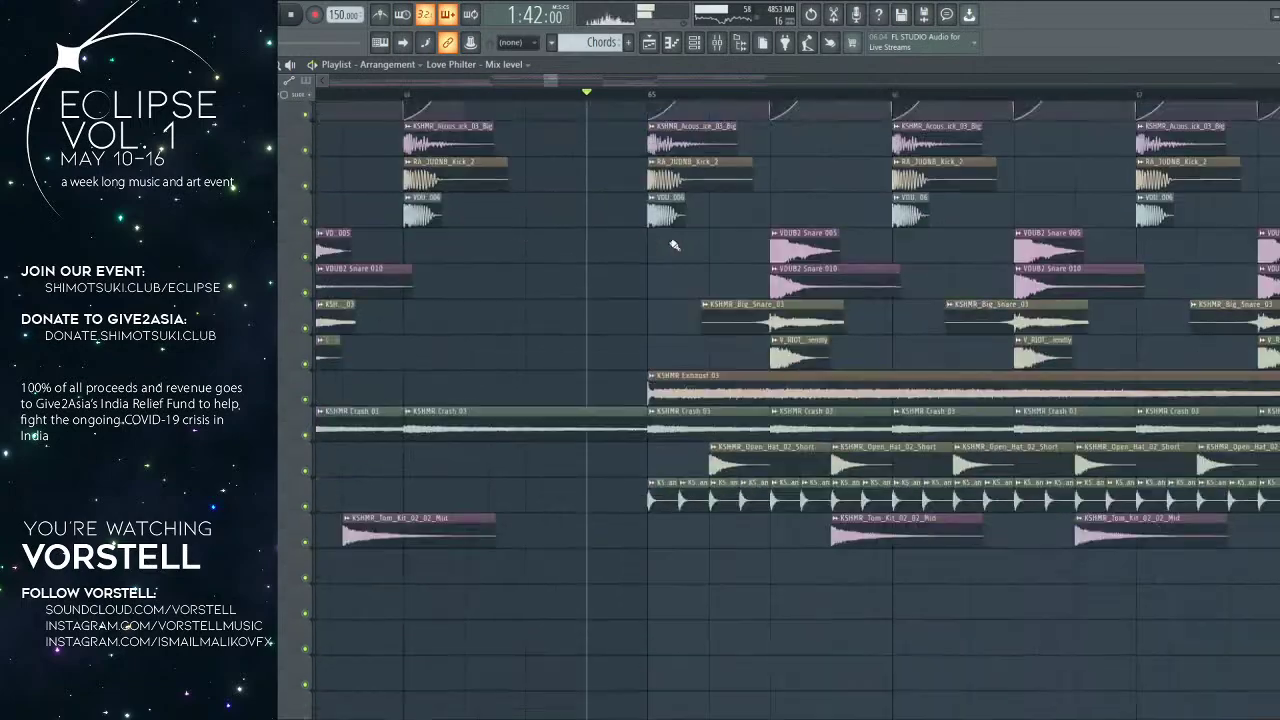
pyautogui.scroll(-8, 674, 260)
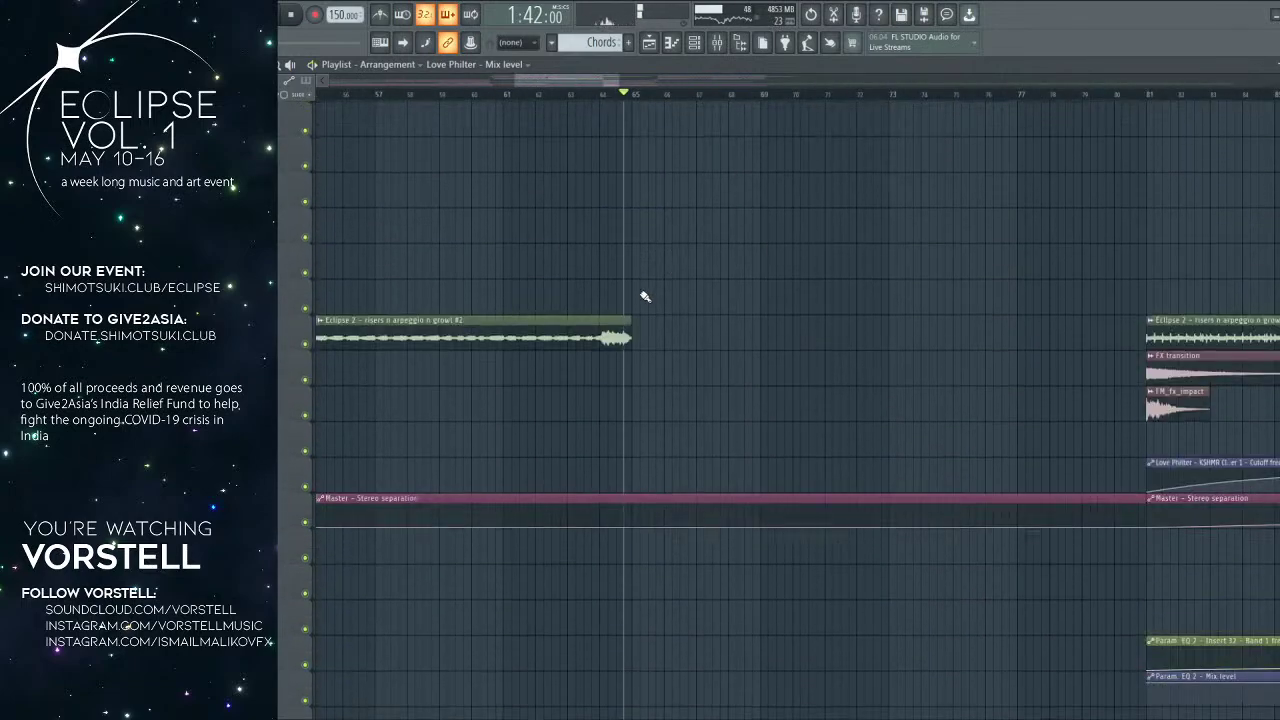
pyautogui.scroll(-5, 585, 97)
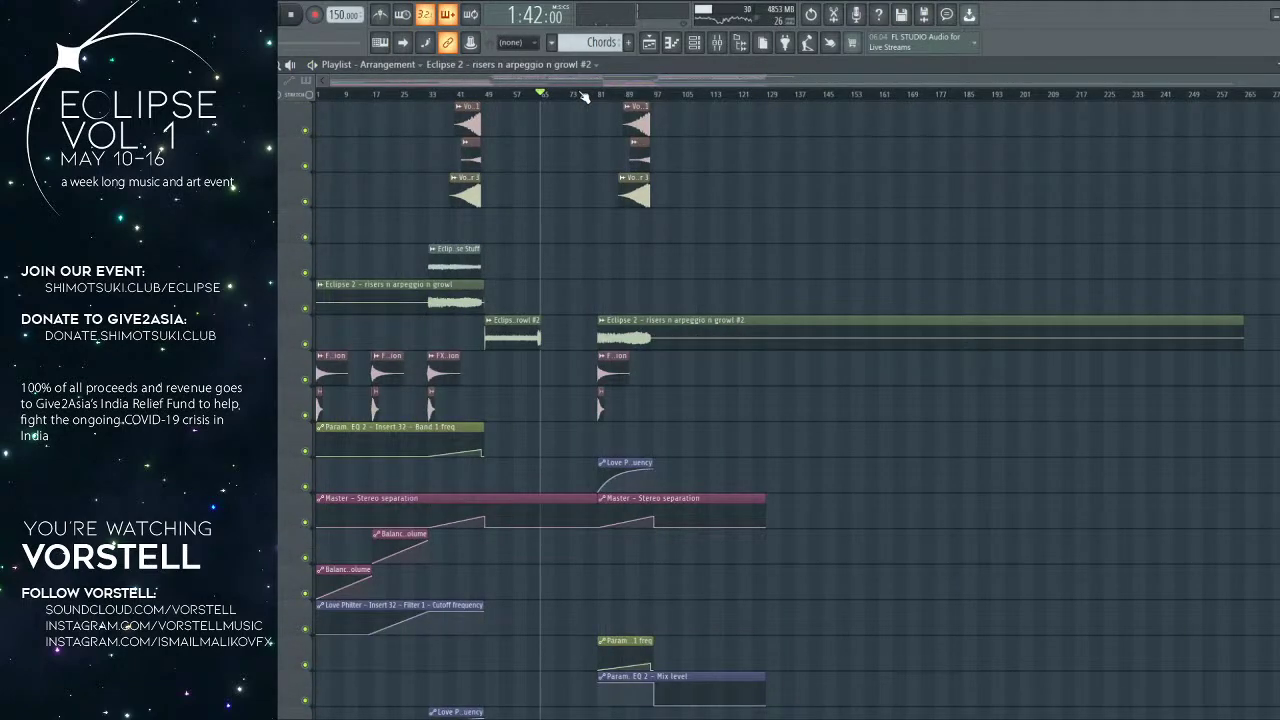
pyautogui.scroll(-5, 600, 360)
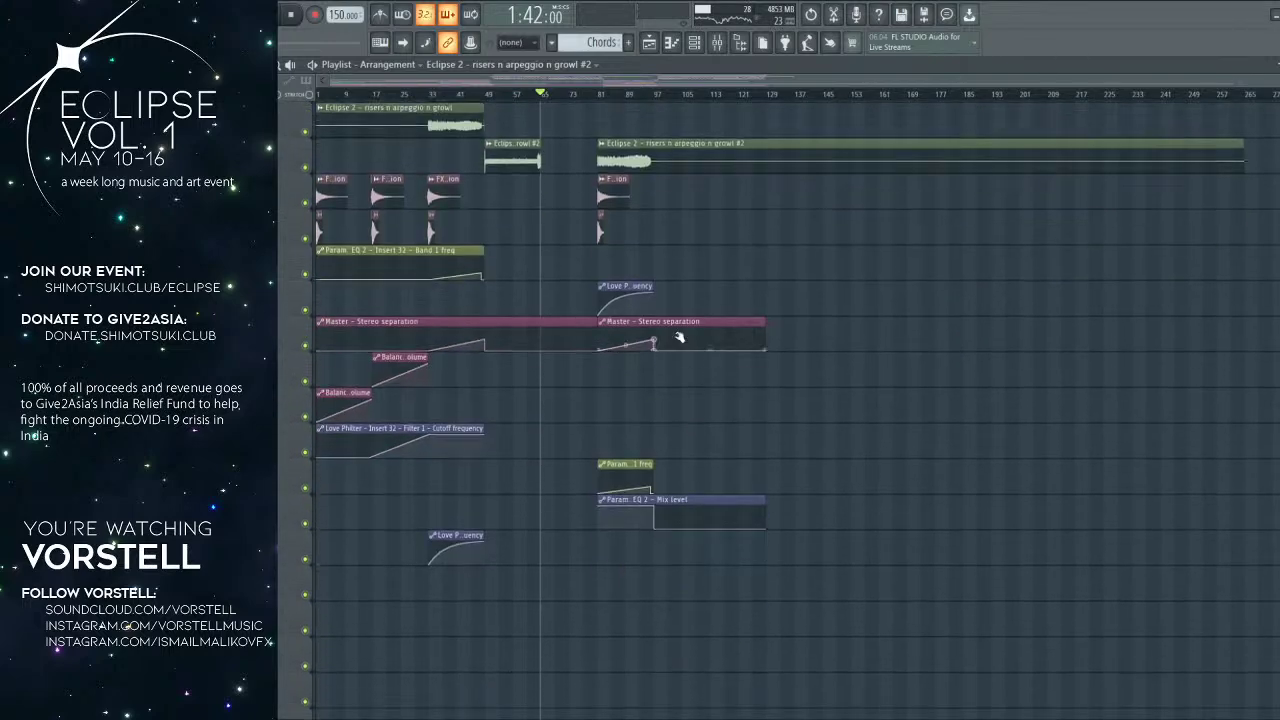
# Step: Move all FX and automation clips beneath the Eclipse 2 stems down four tracks
pyautogui.moveTo(842, 200); pyautogui.dragTo(315, 696)
pyautogui.hotkey('shift', 'Down')
pyautogui.hotkey('shift', 'Down')
pyautogui.hotkey('shift', 'Down')
pyautogui.hotkey('shift', 'Down')
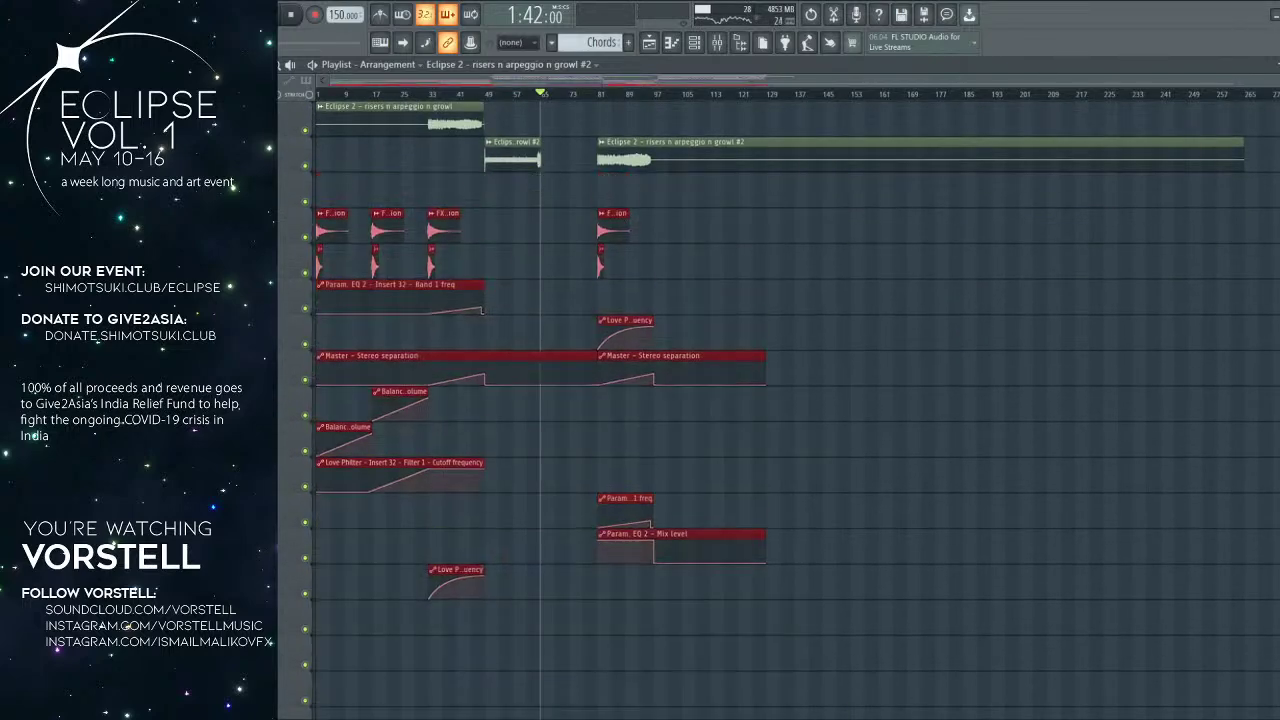
# Step: Play the Eclipse 2 growl section from about bar 49 and clear the clip selection
pyautogui.press('space')
pyautogui.click(487, 95)
pyautogui.scroll(3, 490, 96)
pyautogui.scroll(-1, 490, 96)
pyautogui.scroll(1, 577, 195)
pyautogui.scroll(2, 639, 106)
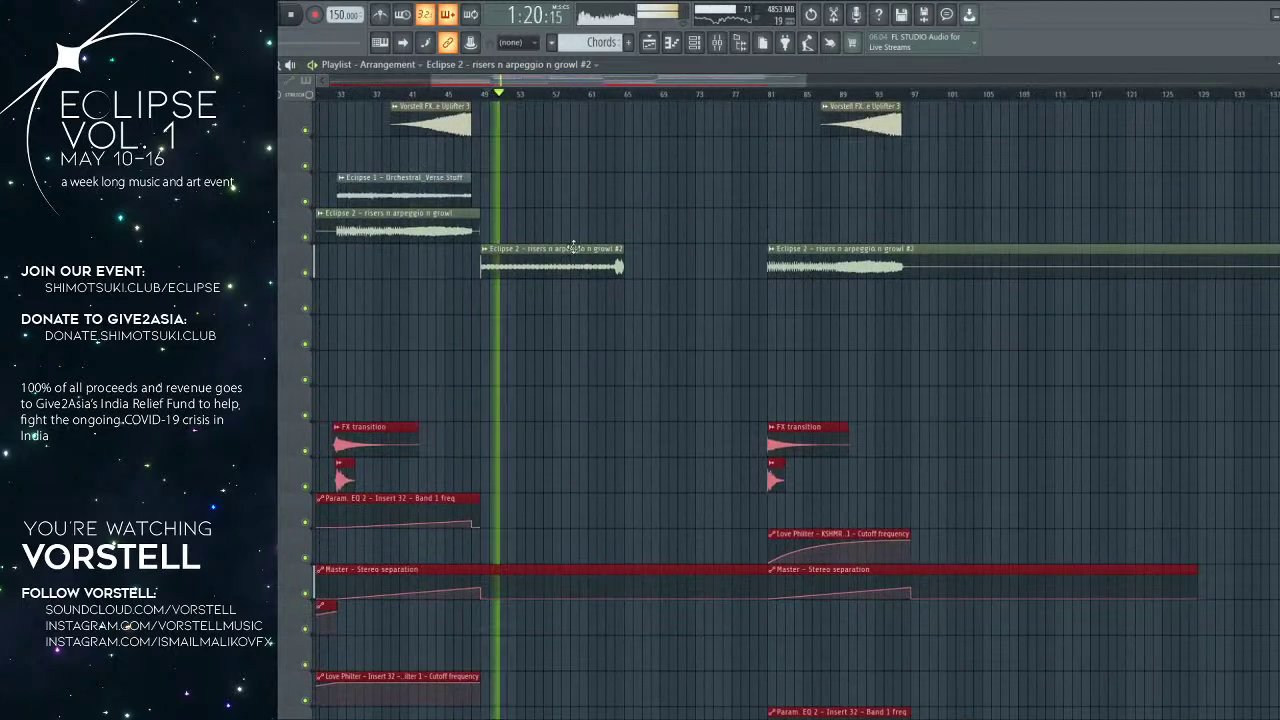
pyautogui.hotkey('ctrl', 'd')
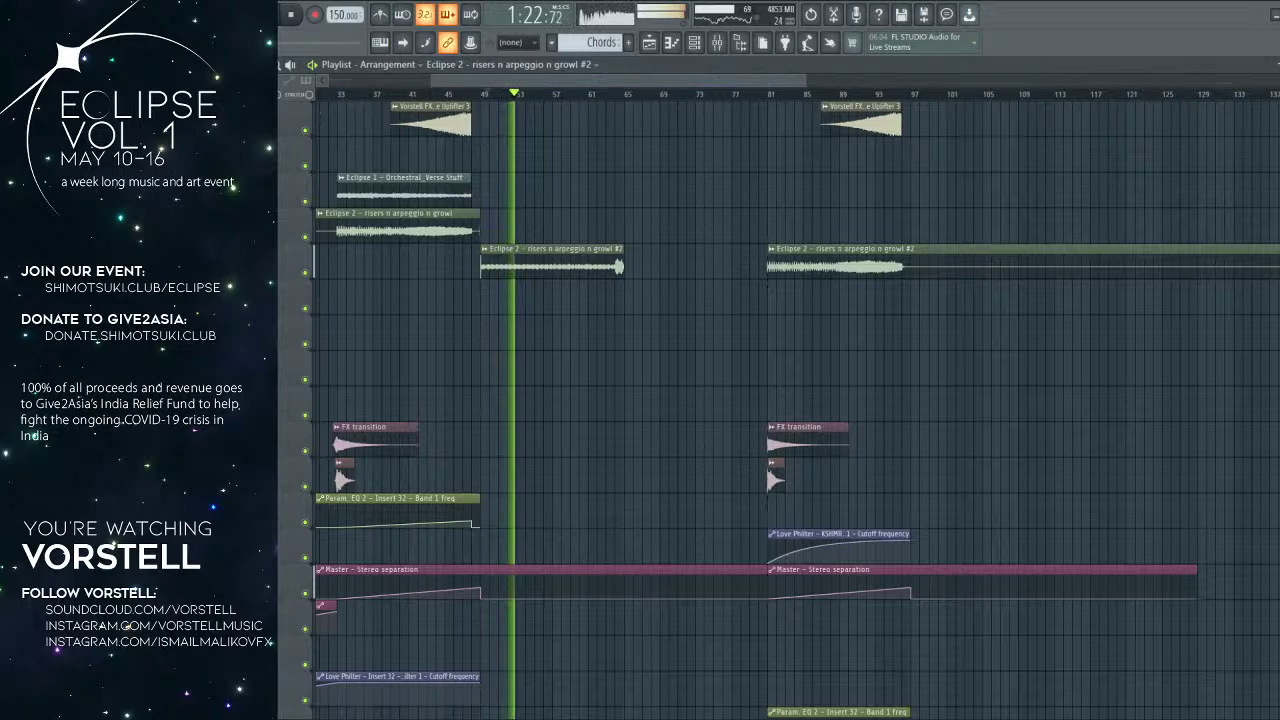
# Step: Add a unique full-length copy of the second Eclipse 2 stem clip on the empty track below it
pyautogui.moveTo(1279, 404); pyautogui.dragTo(505, 304)
pyautogui.press('space')
pyautogui.moveTo(628, 297); pyautogui.dragTo(240, 297)
pyautogui.press('space')
pyautogui.scroll(7, 718, 105)
pyautogui.press('space')
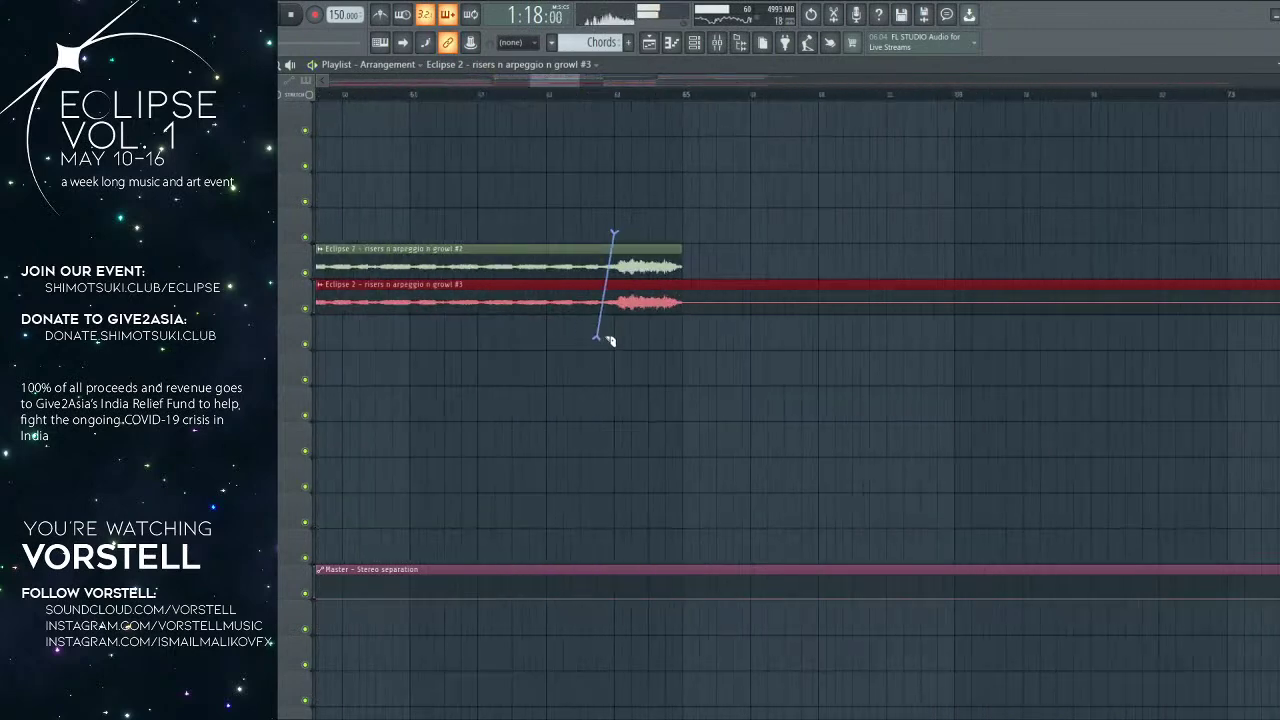
# Step: Slice both Eclipse 2 clips at bar 64, keeping the growl only on the lower track and trimming it to bar 65
pyautogui.moveTo(608, 339); pyautogui.dragTo(599, 338)
pyautogui.rightClick(590, 296)
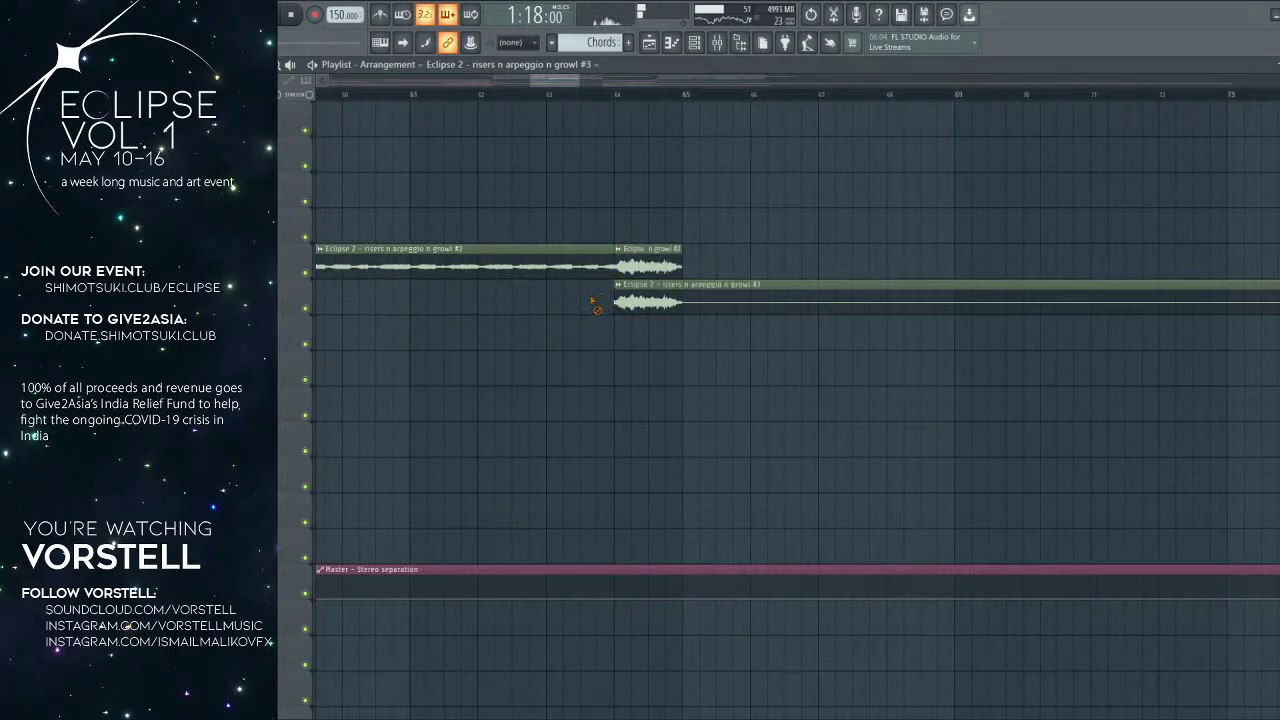
pyautogui.click(656, 286)
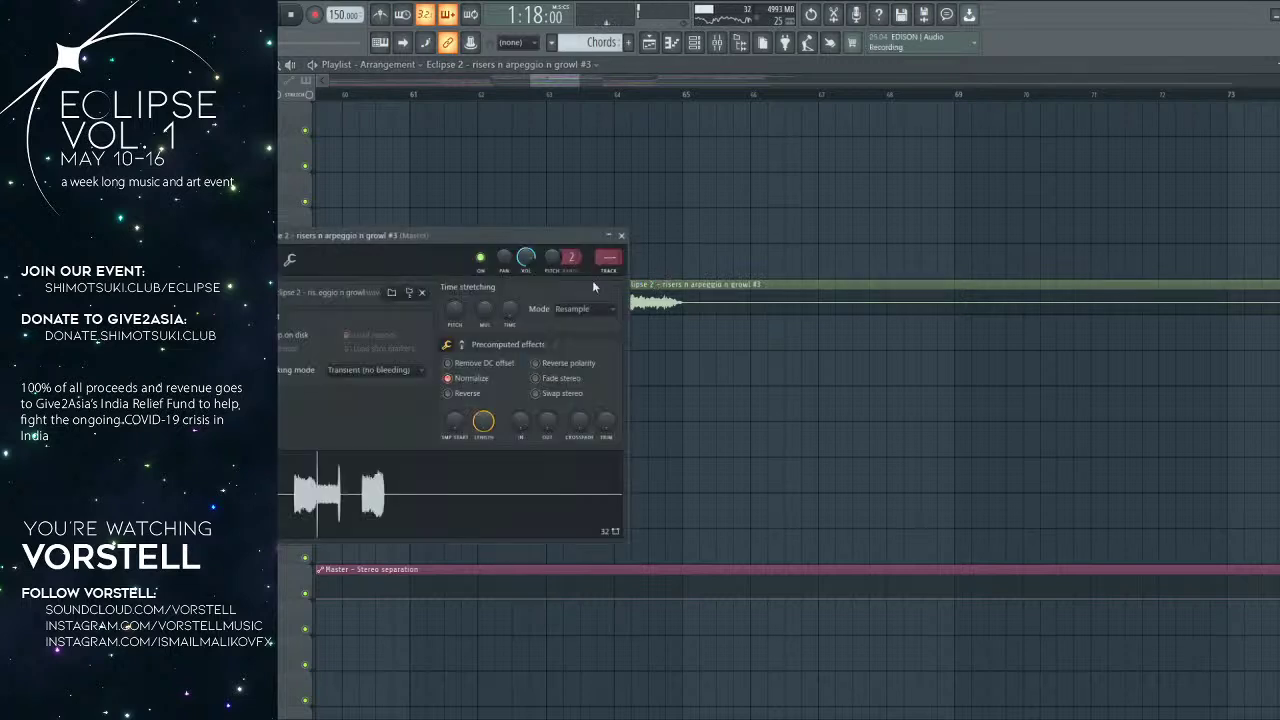
pyautogui.press('Escape')
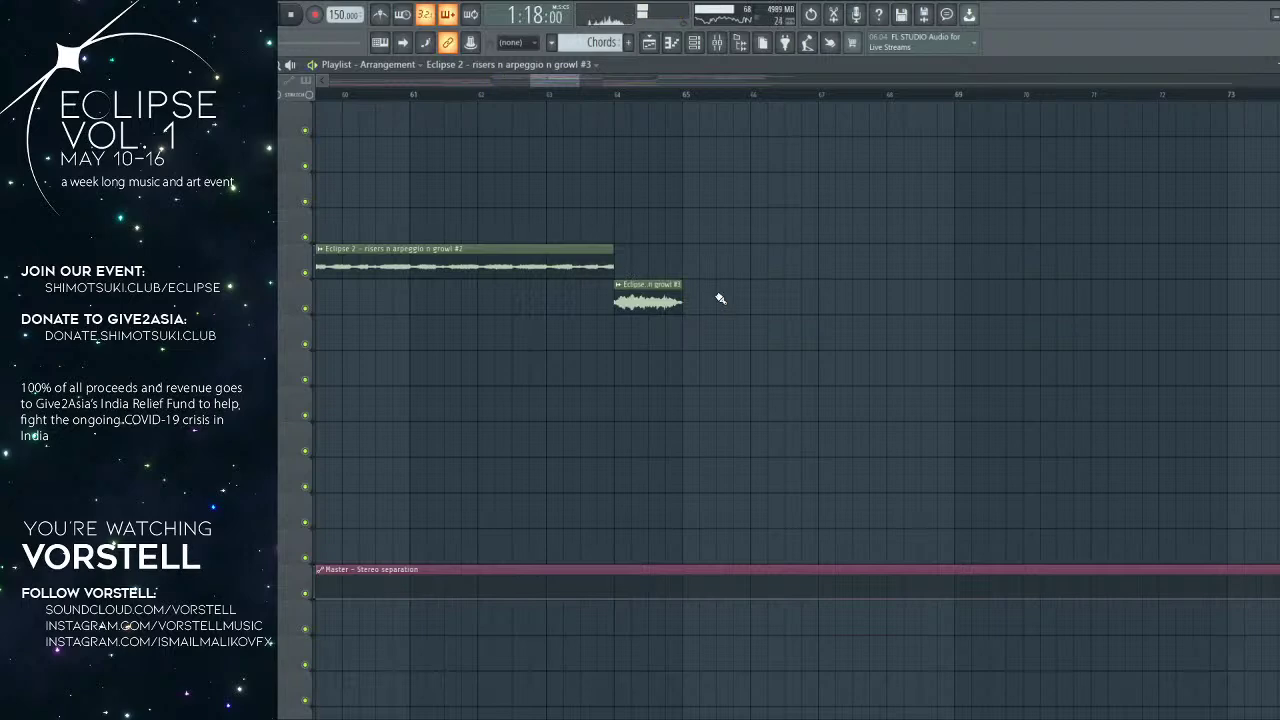
# Step: Replay the transition into the isolated growl and adjust the growl clip's channel volume
pyautogui.scroll(-2, 518, 103)
pyautogui.scroll(3, 518, 103)
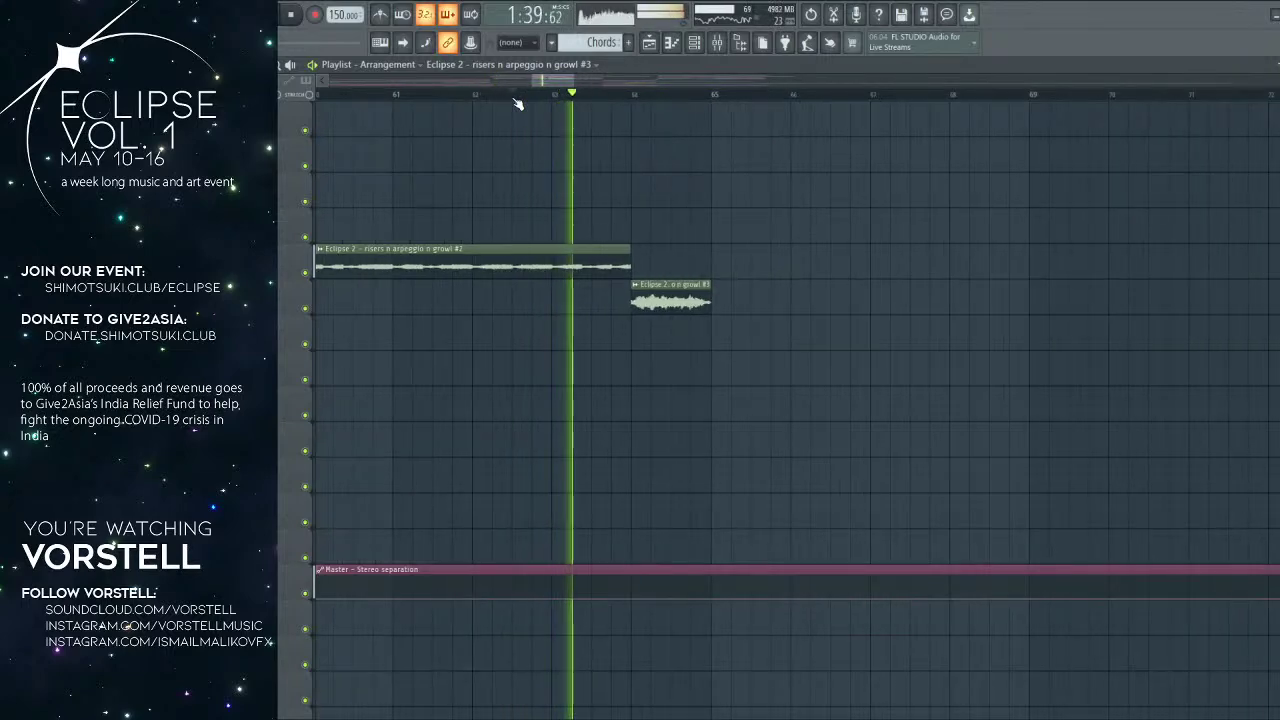
pyautogui.scroll(-3, 518, 103)
pyautogui.doubleClick(610, 297)
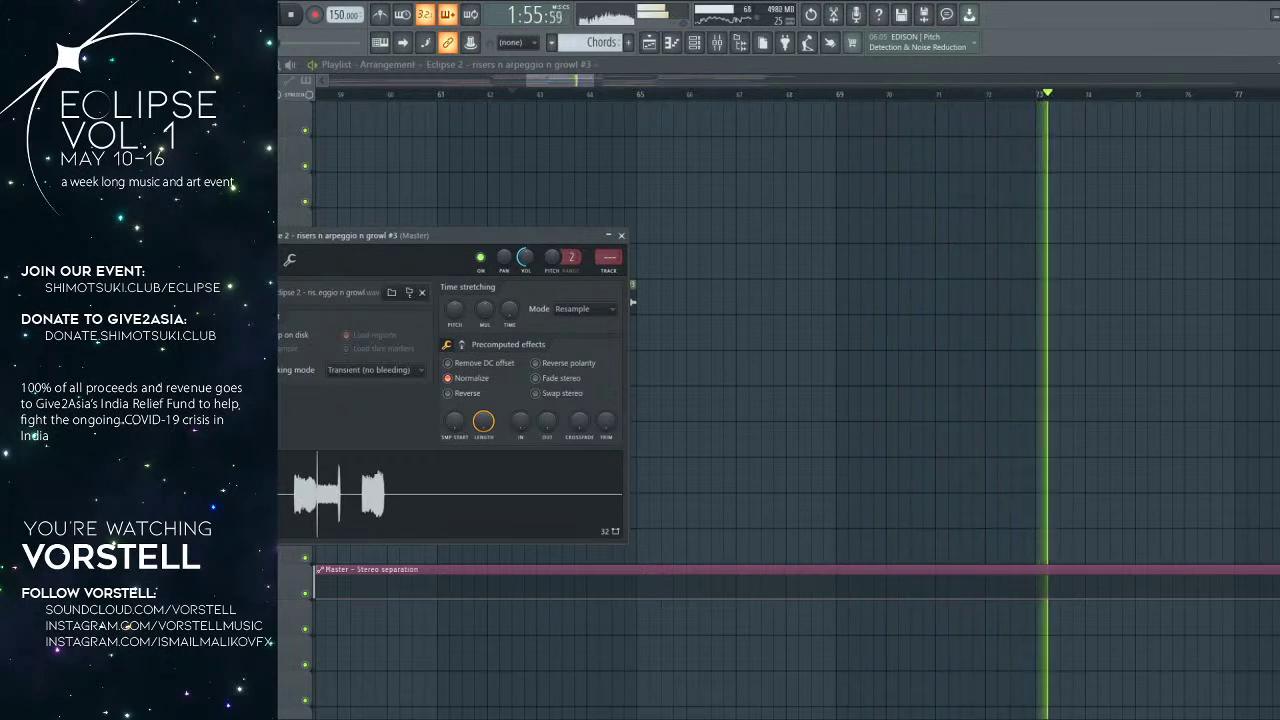
pyautogui.click(621, 235)
# Step: Delete the Eclipse 2 copy at bar 81 and extend the original Eclipse 2 clip above it to about bar 129
pyautogui.scroll(-8, 620, 96)
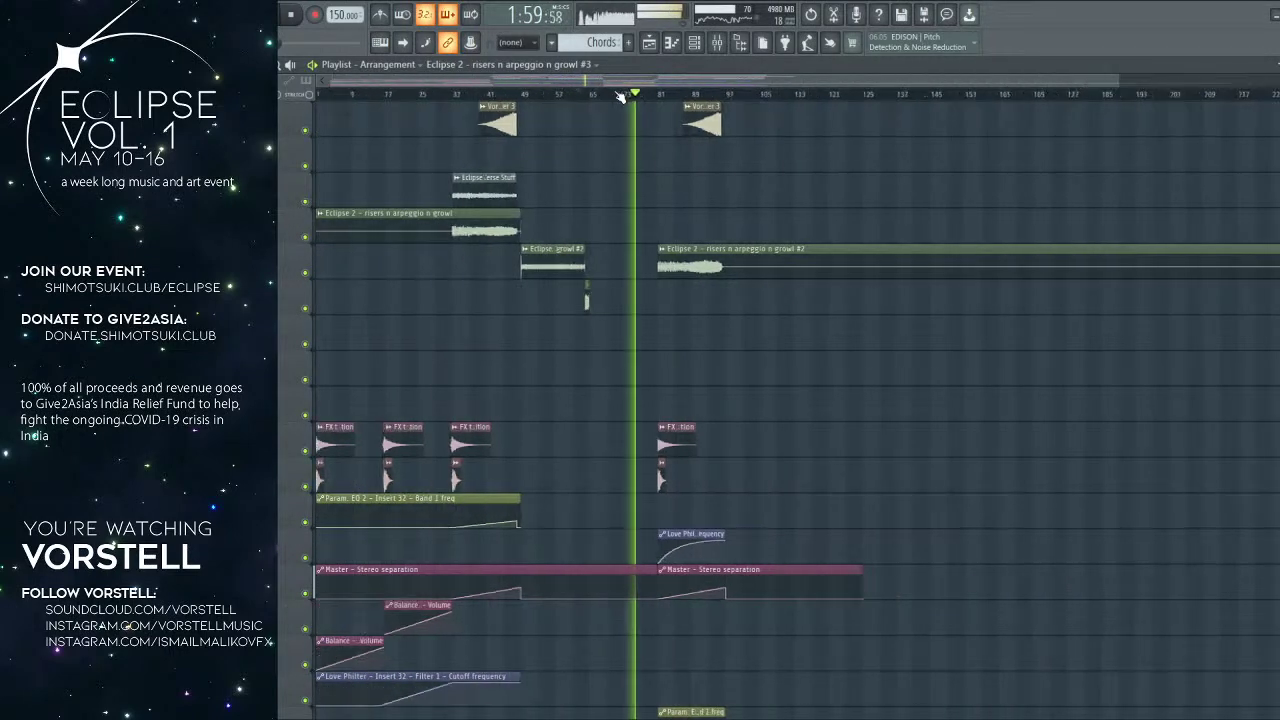
pyautogui.click(733, 100)
pyautogui.scroll(-6, 731, 101)
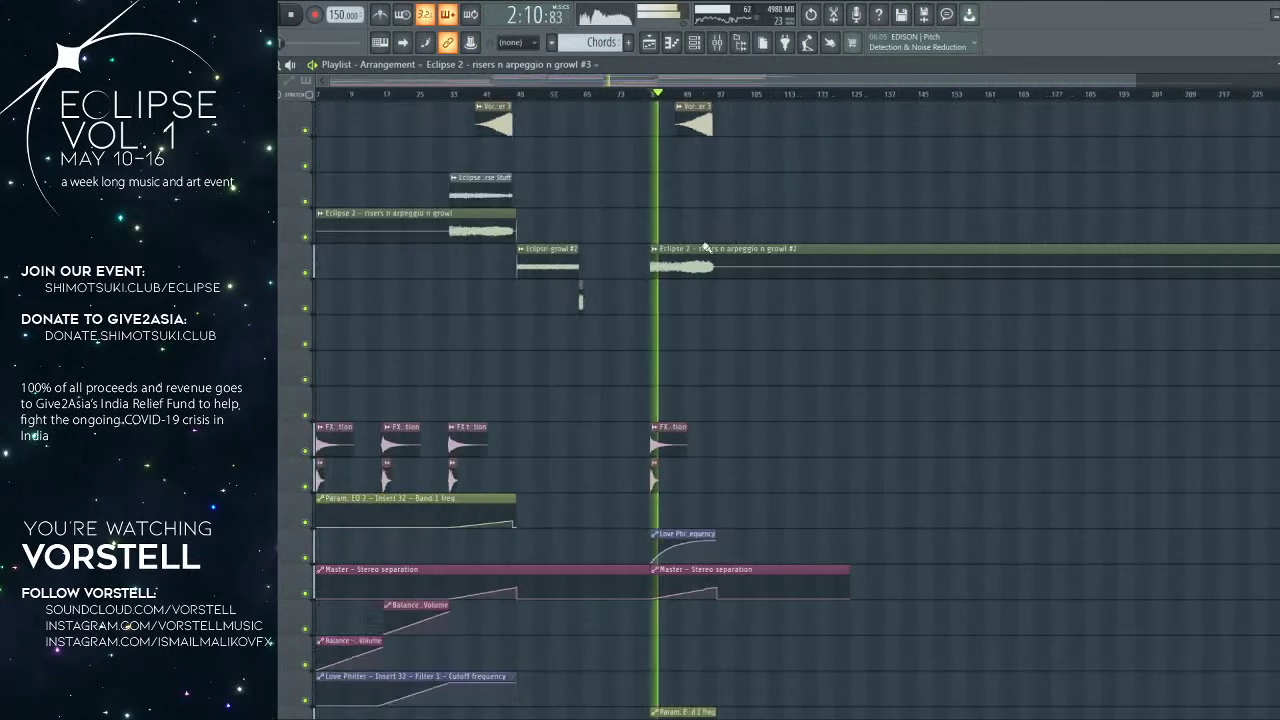
pyautogui.rightClick(696, 262)
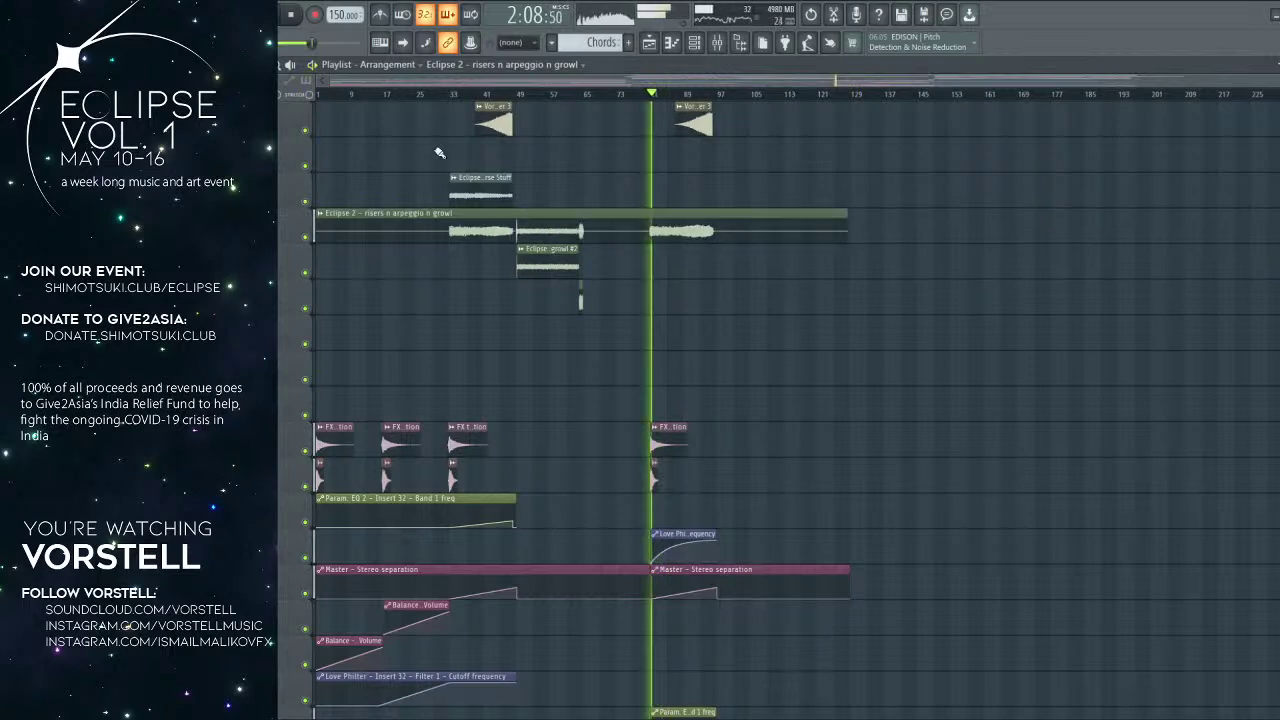
# Step: Slice the extended Eclipse 2 clip at bars 49 and 81 and delete the section between them
pyautogui.scroll(4, 525, 103)
pyautogui.click(523, 102)
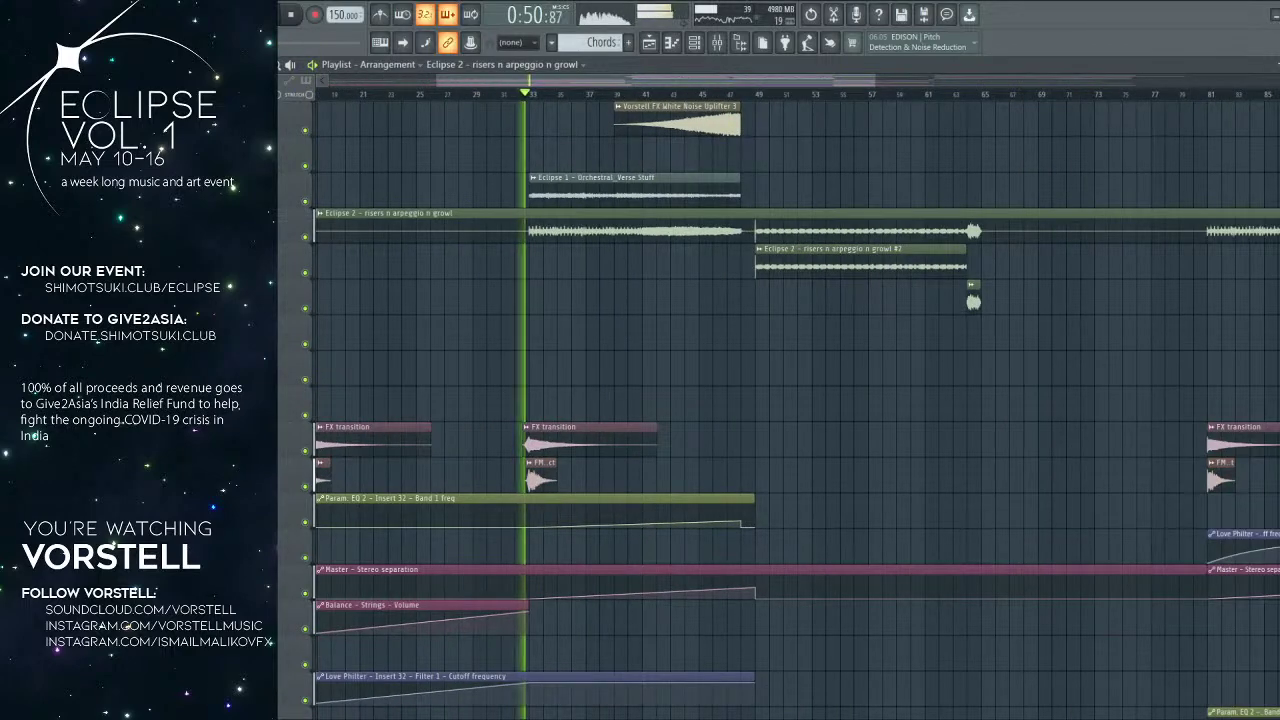
pyautogui.moveTo(755, 308); pyautogui.dragTo(752, 316)
pyautogui.moveTo(712, 355); pyautogui.dragTo(493, 392)
pyautogui.moveTo(985, 298); pyautogui.dragTo(985, 302)
pyautogui.rightClick(983, 266)
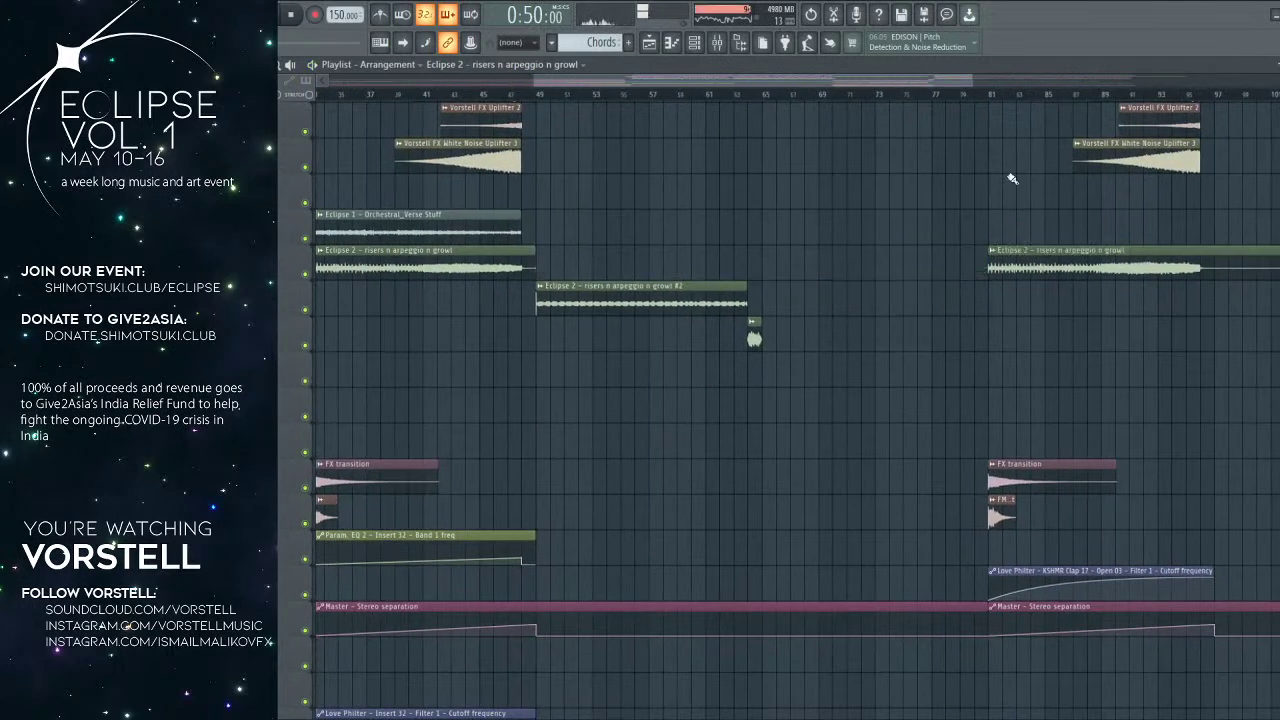
# Step: Audition the Eclipse 2 section from bar 81, then slice its clip at bar 97 and delete the tail
pyautogui.moveTo(997, 103); pyautogui.dragTo(1034, 152)
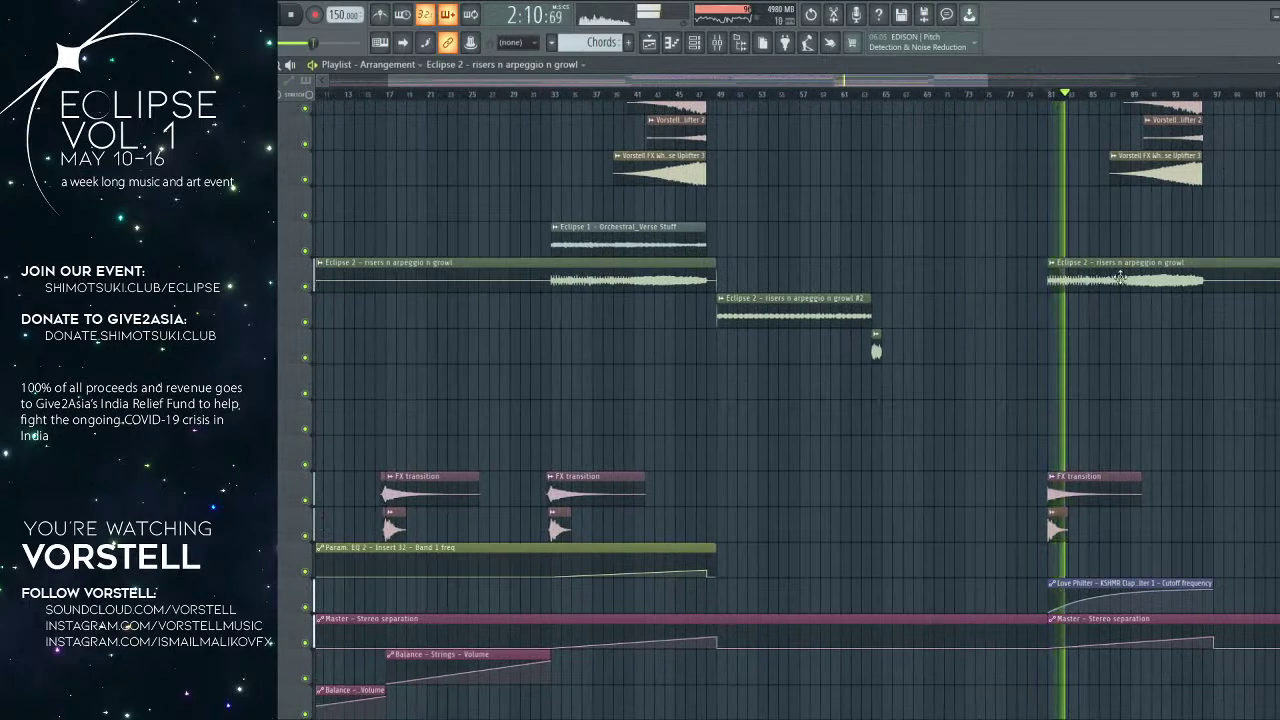
pyautogui.doubleClick(1120, 277)
pyautogui.press('Escape')
pyautogui.moveTo(1058, 176); pyautogui.dragTo(803, 186)
pyautogui.scroll(3, 957, 97)
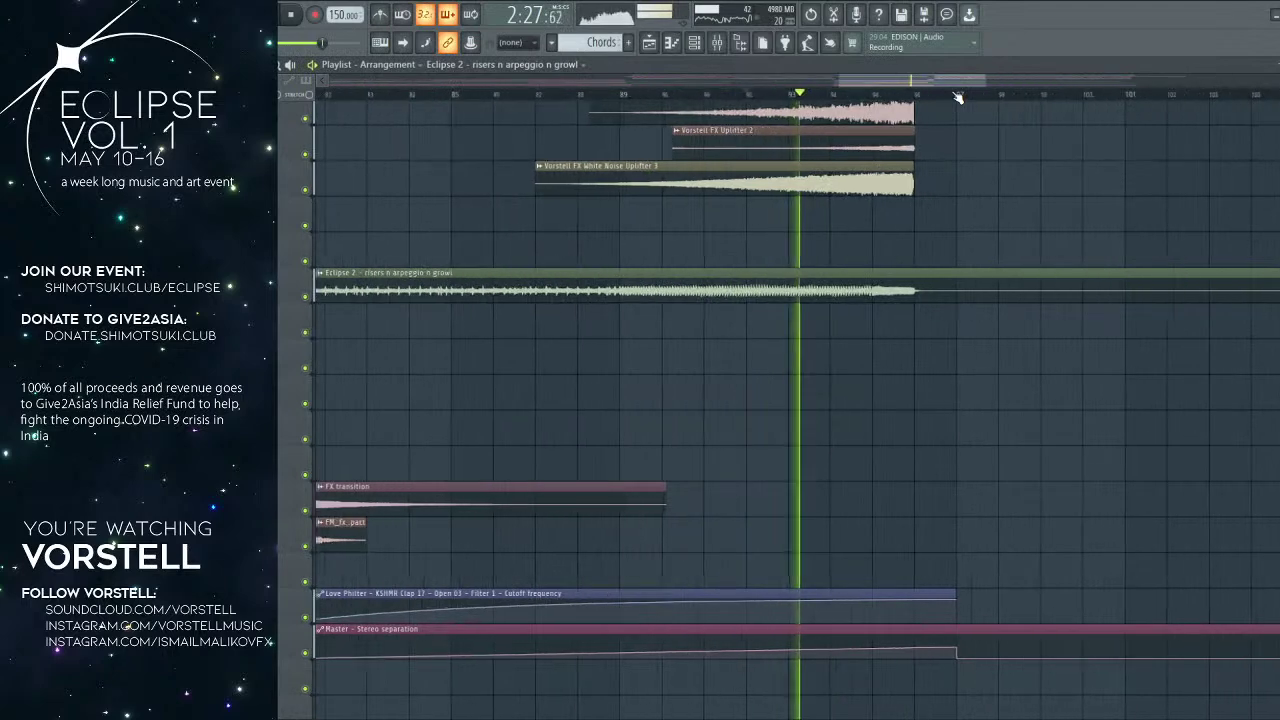
pyautogui.moveTo(957, 264); pyautogui.dragTo(957, 336)
pyautogui.rightClick(986, 294)
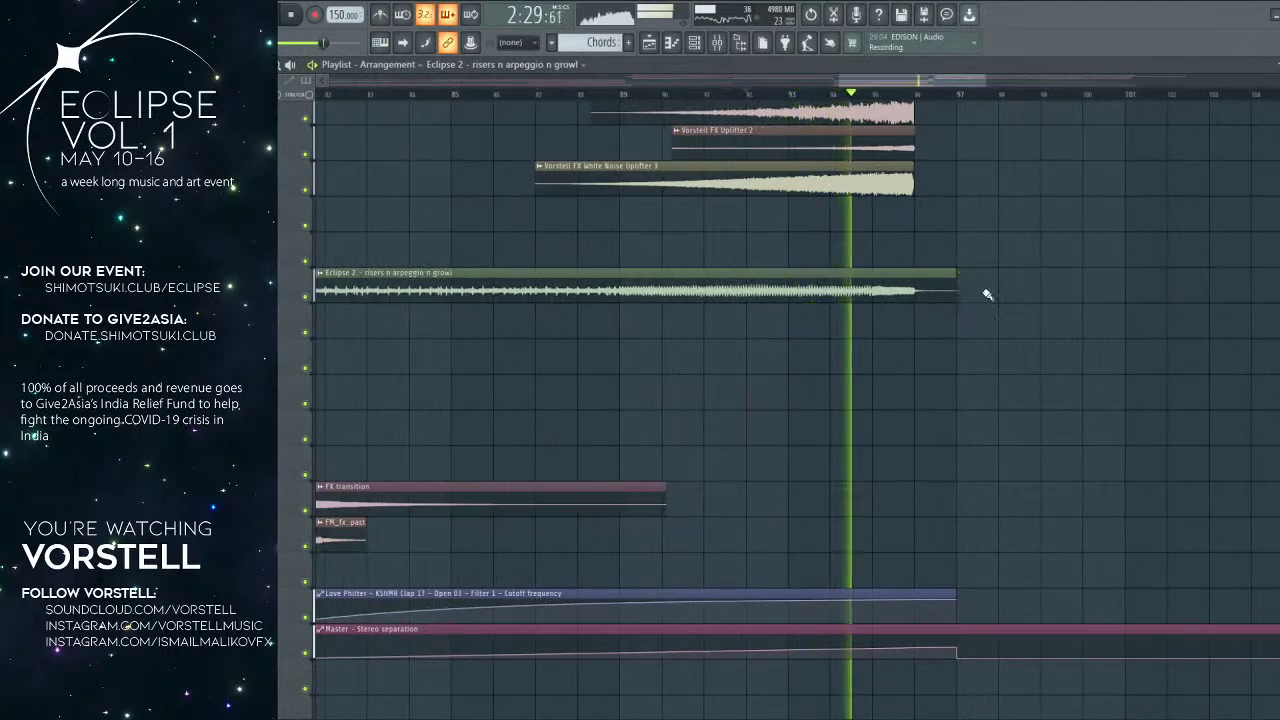
# Step: Play the second drop from bar 97 and inspect its bass and drum tracks and the KSHMR Exhaust 03 channel settings
pyautogui.scroll(5, 988, 295)
pyautogui.press('F5')
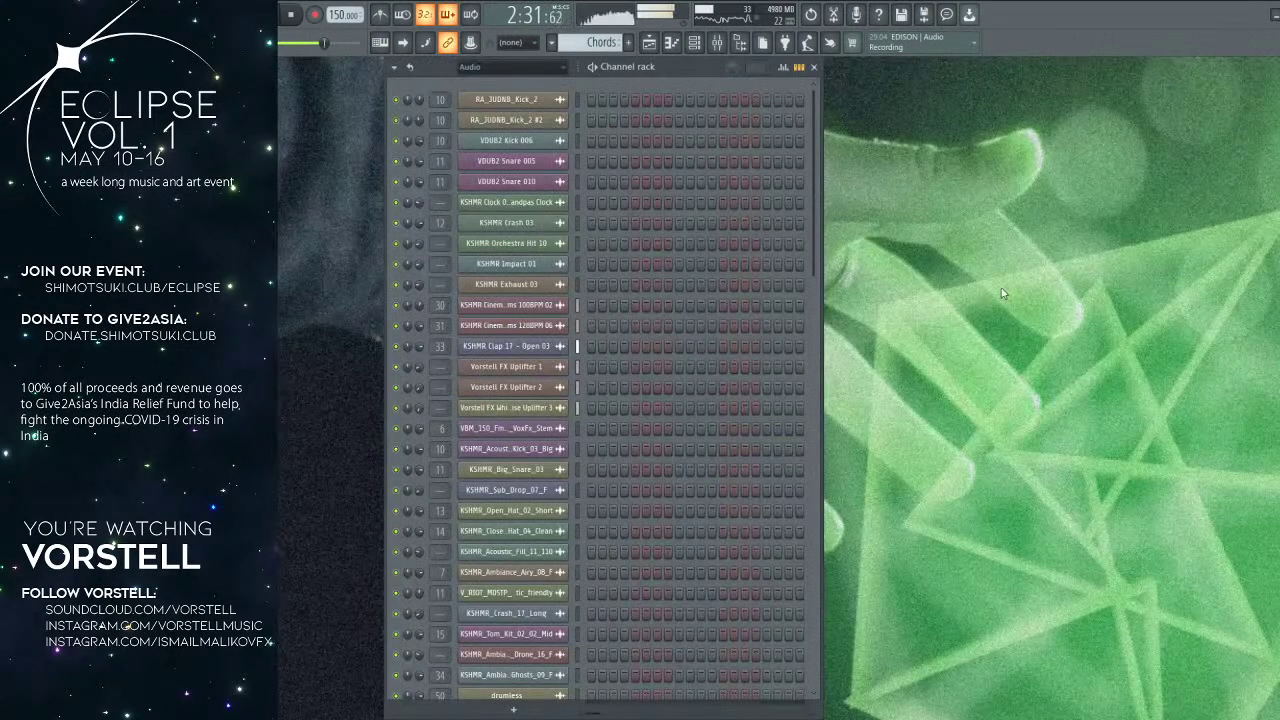
pyautogui.click(652, 42)
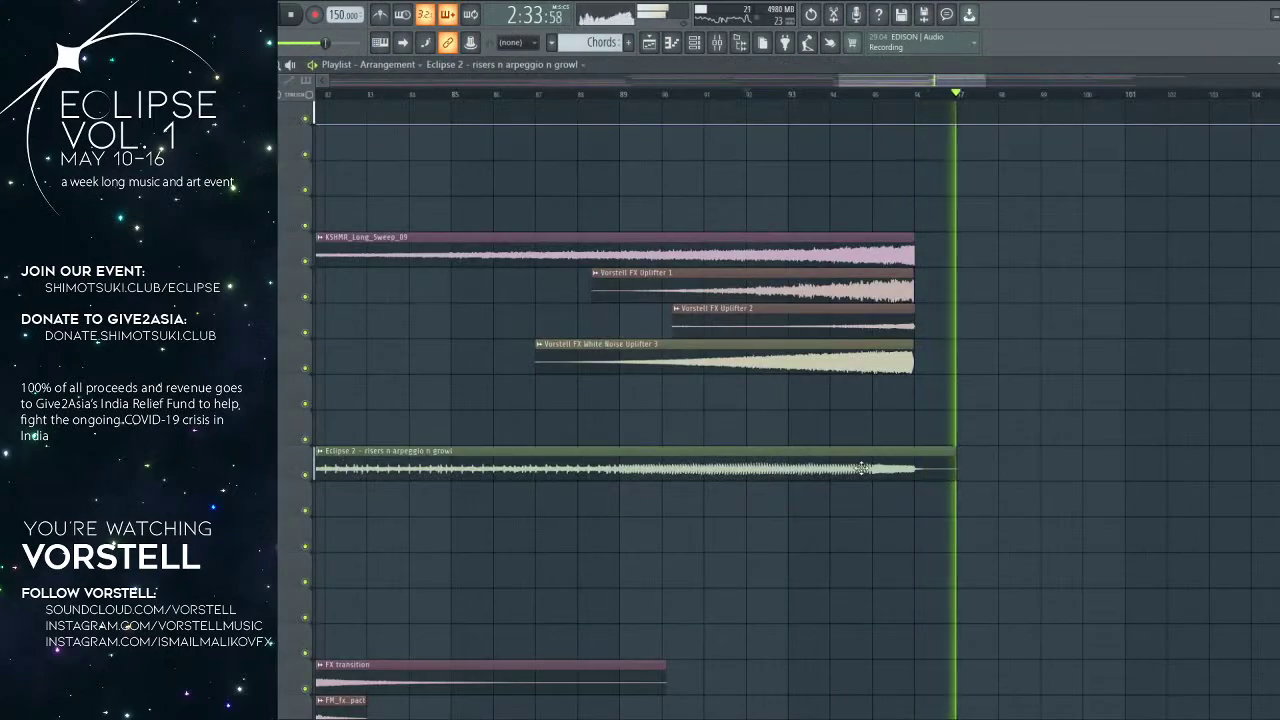
pyautogui.click(528, 229)
pyautogui.moveTo(1028, 228); pyautogui.dragTo(643, 346)
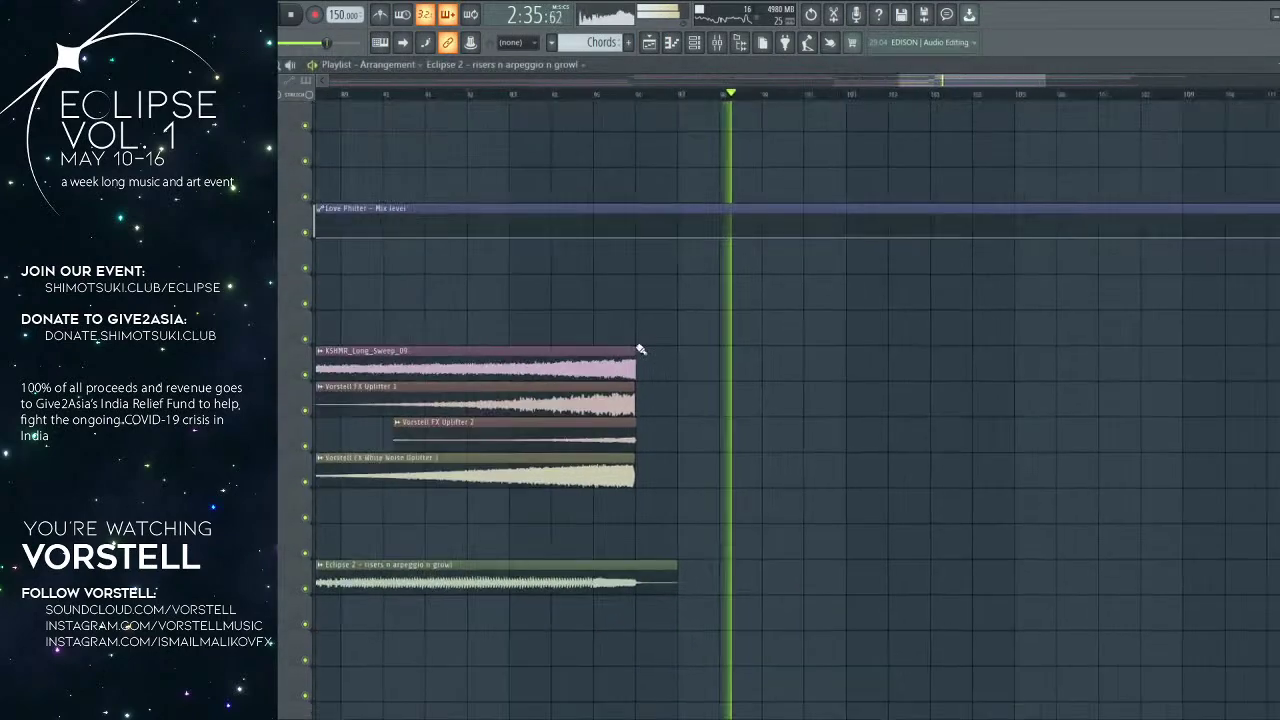
pyautogui.scroll(10, 640, 348)
pyautogui.scroll(6, 637, 349)
pyautogui.click(556, 94)
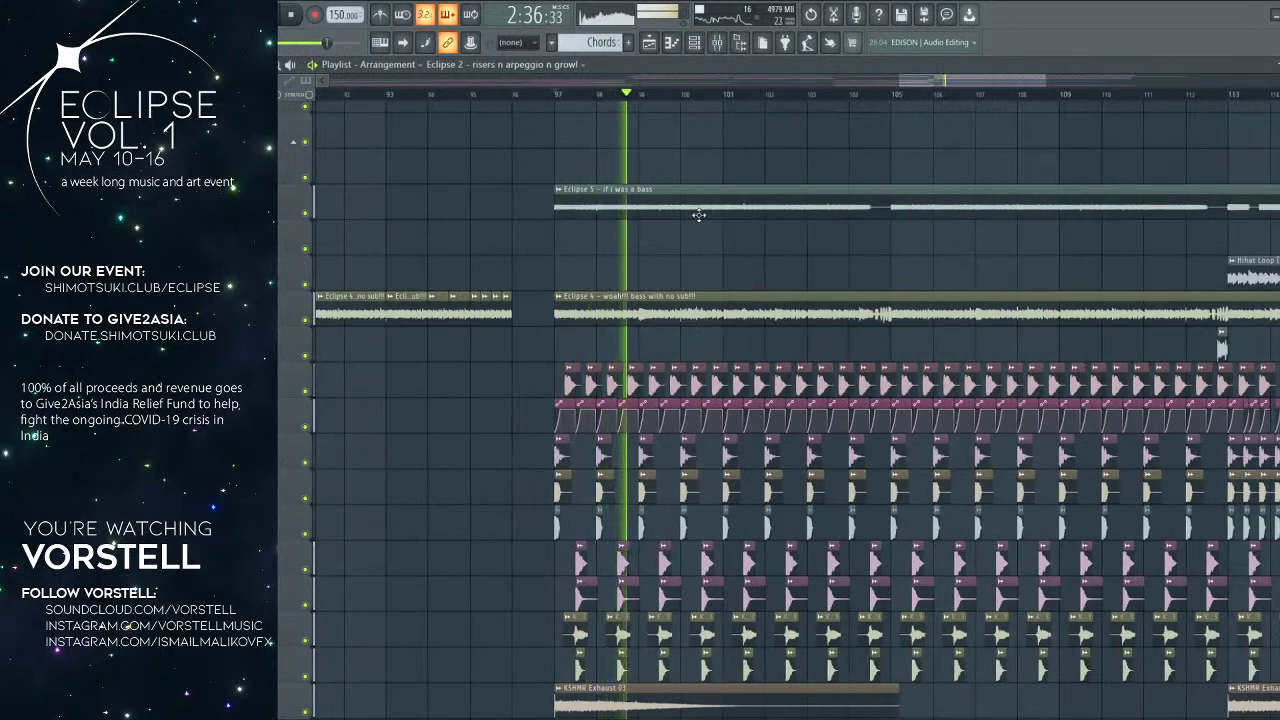
pyautogui.scroll(-7, 698, 215)
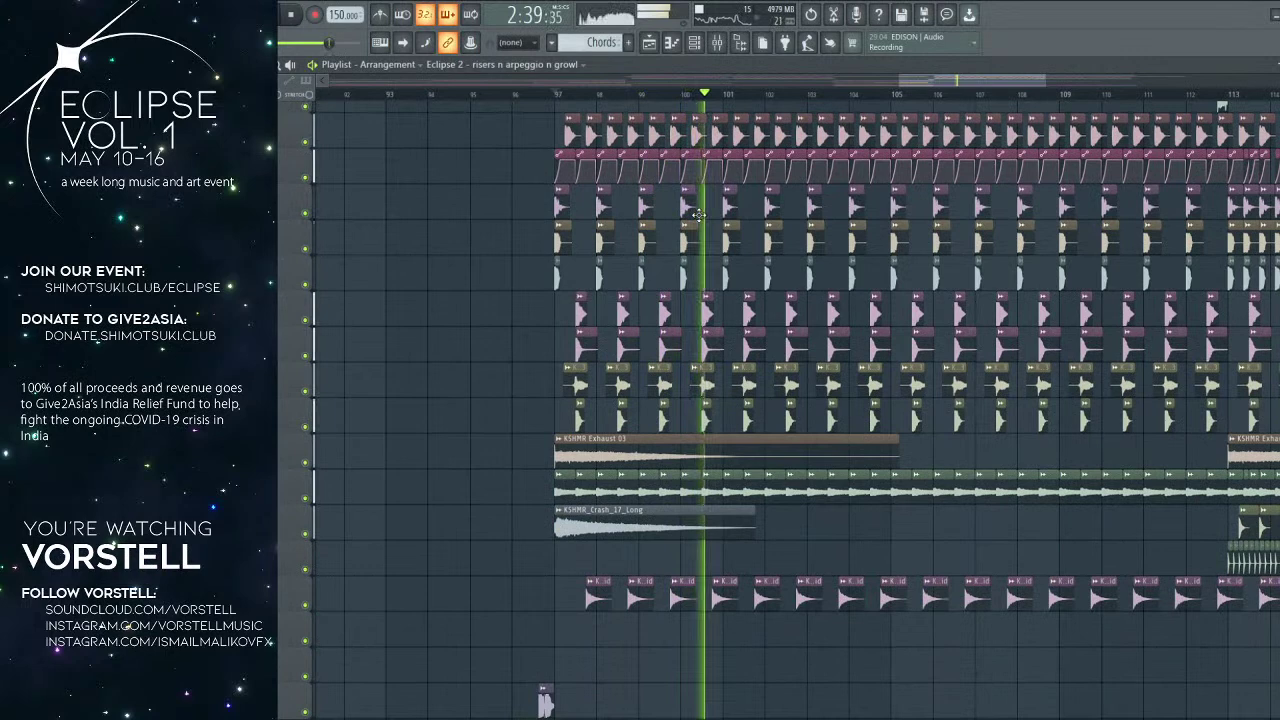
pyautogui.doubleClick(674, 441)
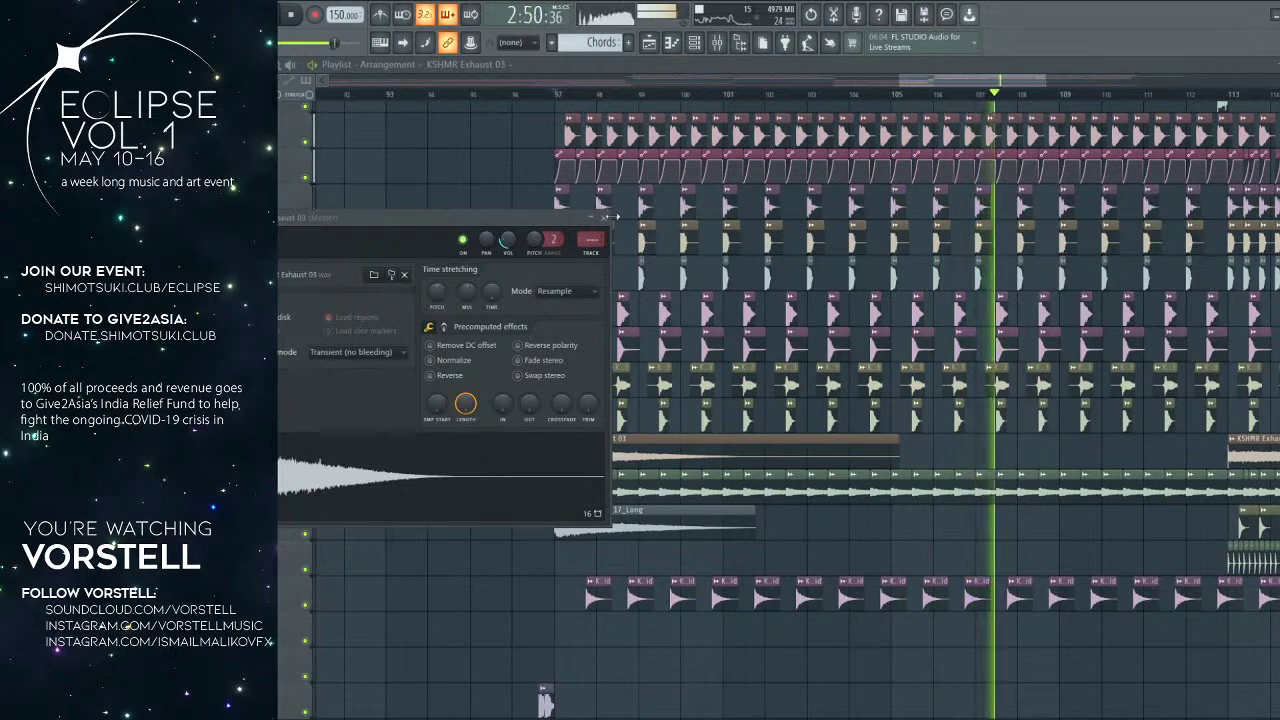
pyautogui.click(605, 217)
# Step: Examine the bass, hi-hat loop and drum clips from bar 105 to bar 129 during playback
pyautogui.hscroll(5, 651, 382)
pyautogui.scroll(6, 653, 385)
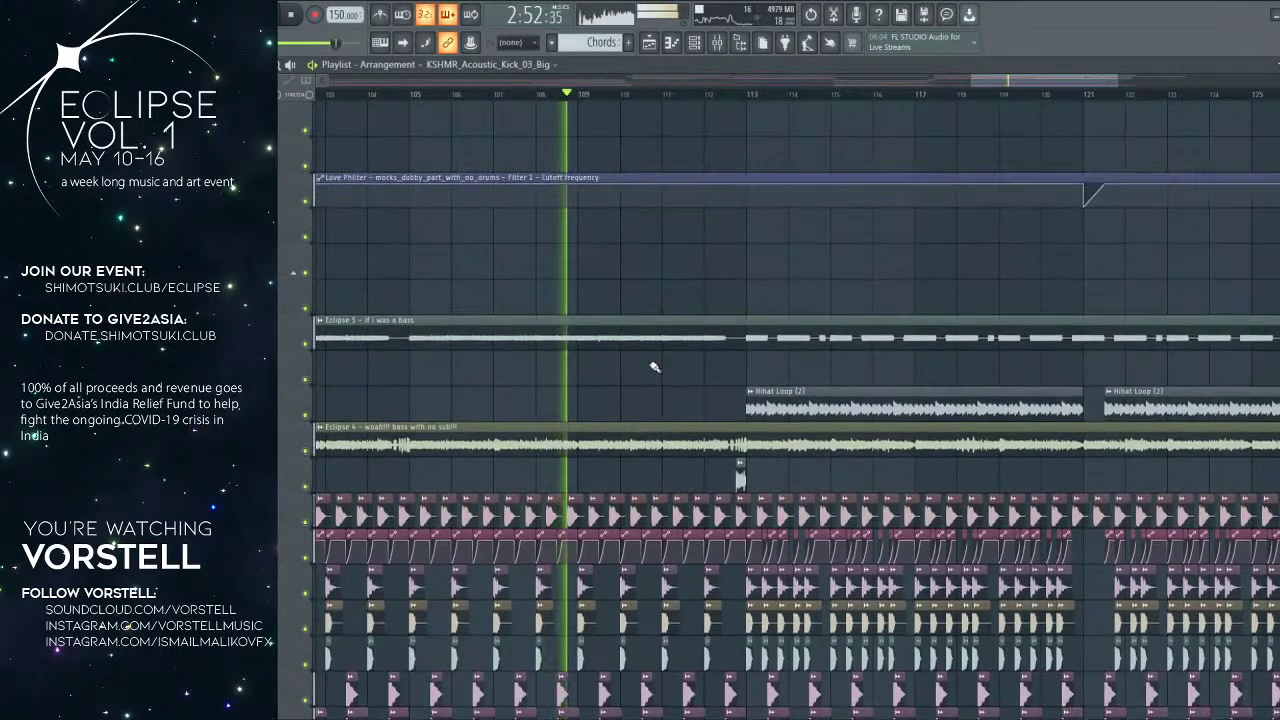
pyautogui.scroll(-5, 757, 94)
pyautogui.scroll(6, 757, 94)
pyautogui.scroll(-6, 757, 94)
pyautogui.scroll(-2, 778, 282)
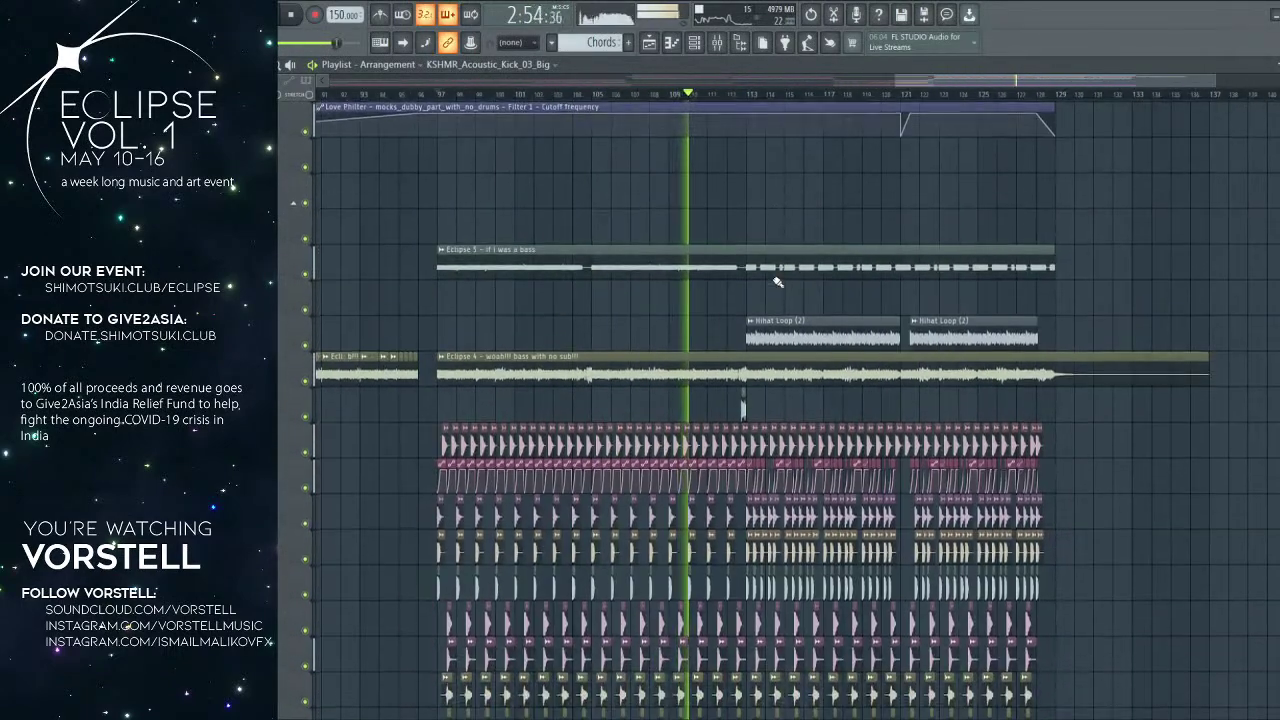
pyautogui.scroll(-3, 778, 283)
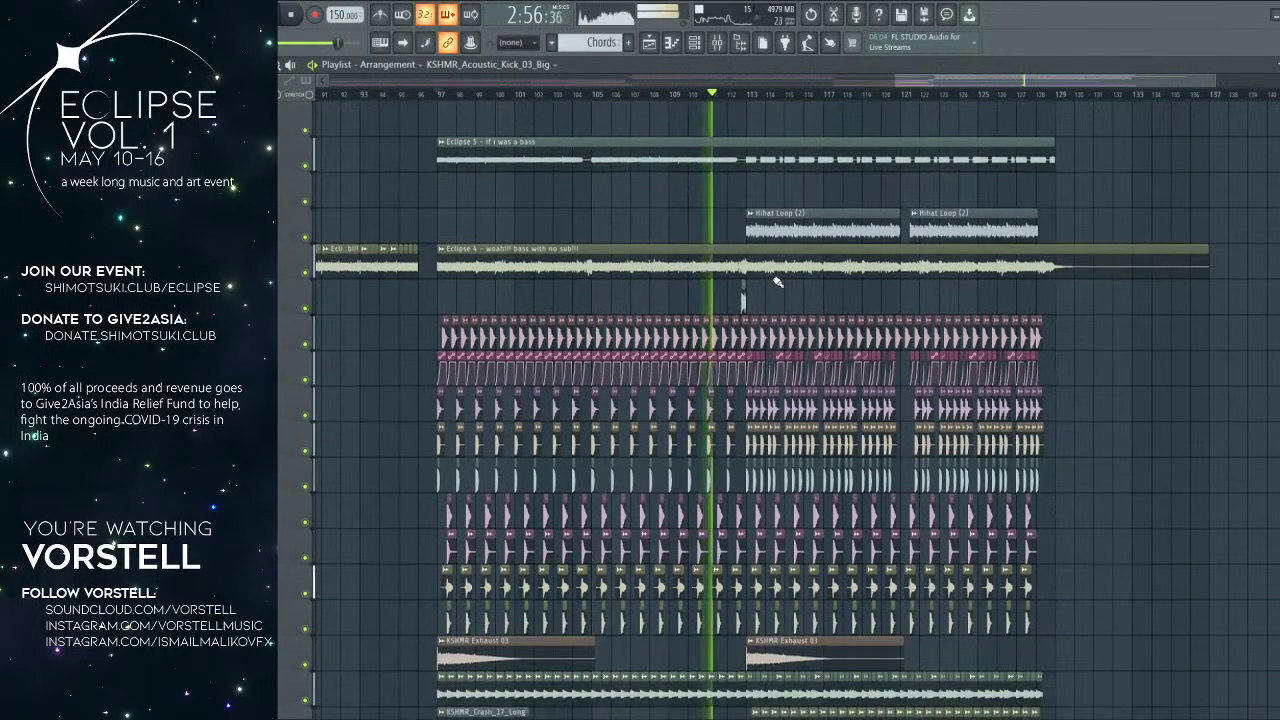
pyautogui.moveTo(966, 326); pyautogui.dragTo(865, 338)
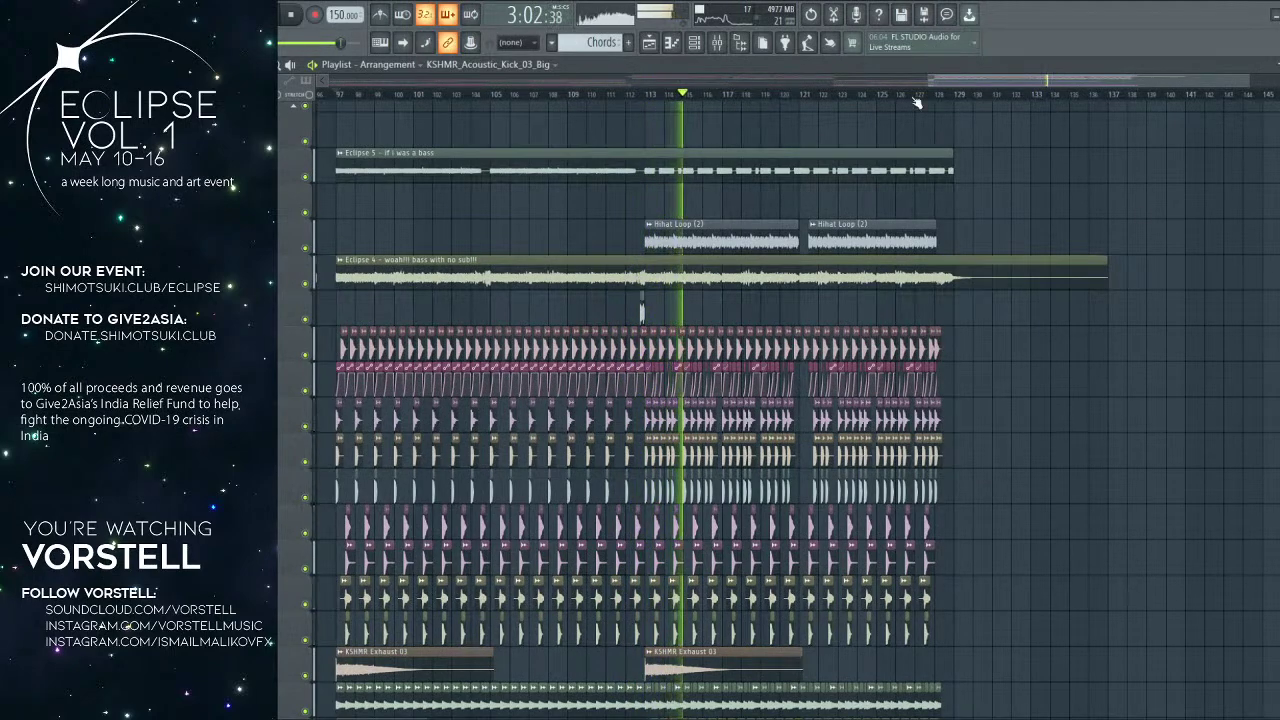
# Step: Continue the drop's playback and examine the riser, Eclipse stem and FX tracks across the arrangement
pyautogui.scroll(-4, 915, 106)
pyautogui.scroll(-5, 963, 383)
pyautogui.moveTo(963, 383); pyautogui.dragTo(791, 403)
pyautogui.scroll(-5, 783, 404)
pyautogui.scroll(10, 781, 402)
pyautogui.scroll(-3, 983, 100)
pyautogui.scroll(-10, 1022, 200)
pyautogui.moveTo(1040, 308); pyautogui.dragTo(940, 308)
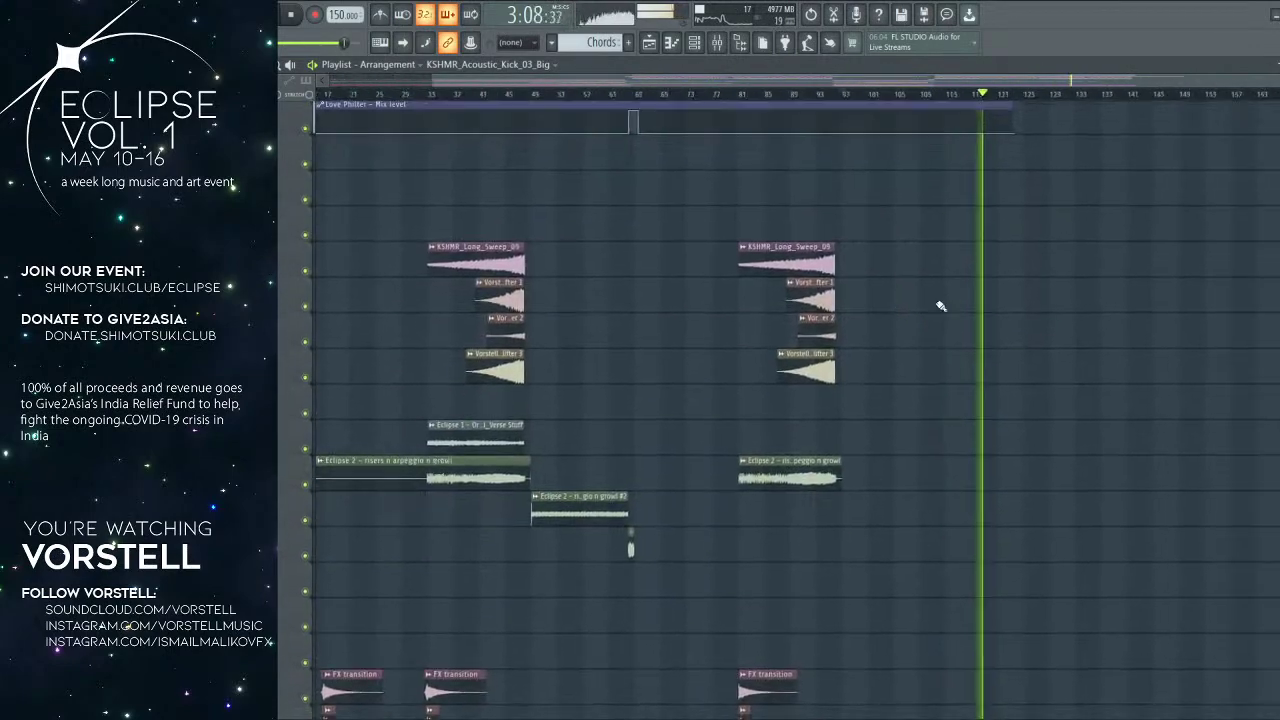
pyautogui.scroll(-4, 788, 302)
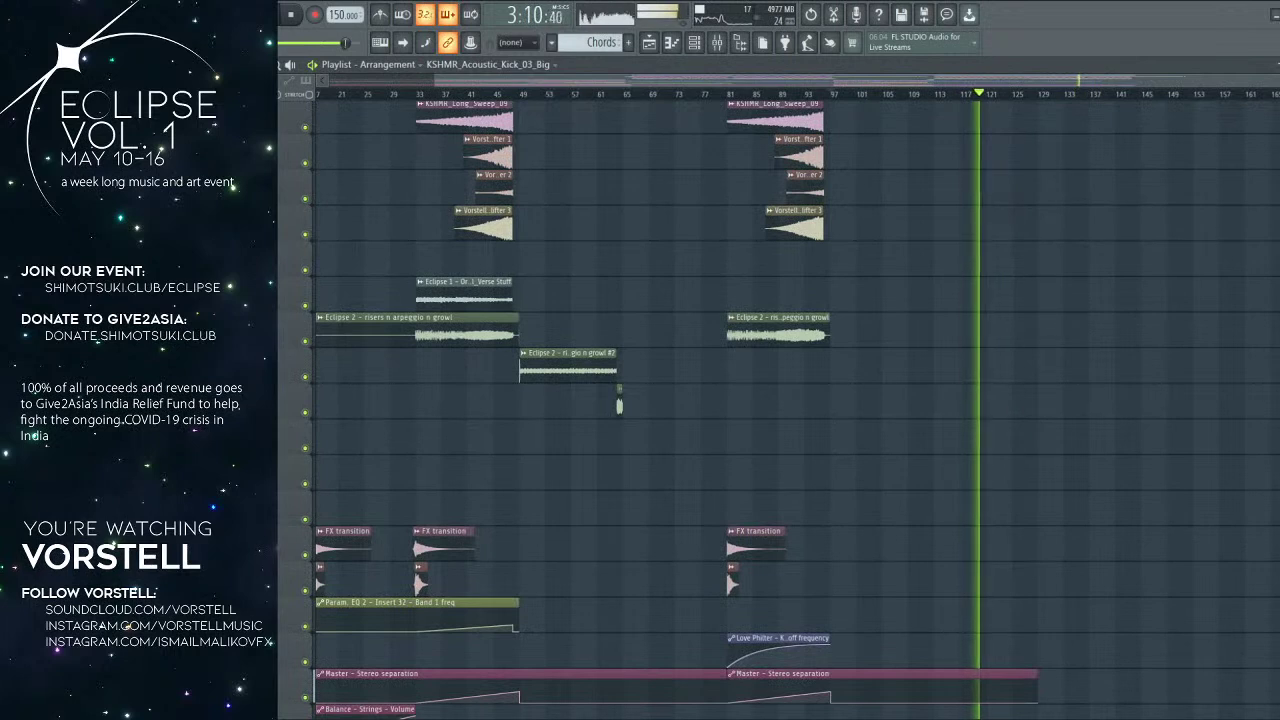
# Step: Place a full Eclipse 1 - Orchestral_Verse Stuff clip at bar 97 on its track, aligning its first audio with bar 129
pyautogui.moveTo(230, 300); pyautogui.dragTo(949, 287)
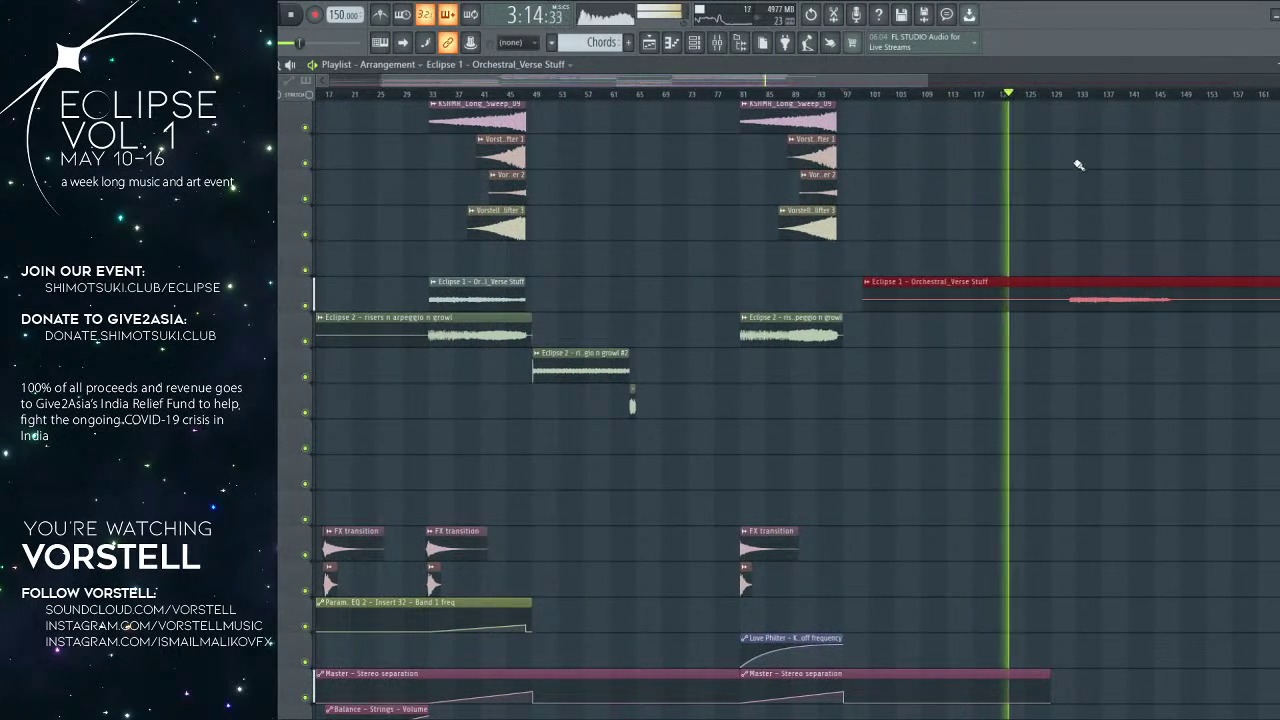
pyautogui.scroll(3, 1080, 97)
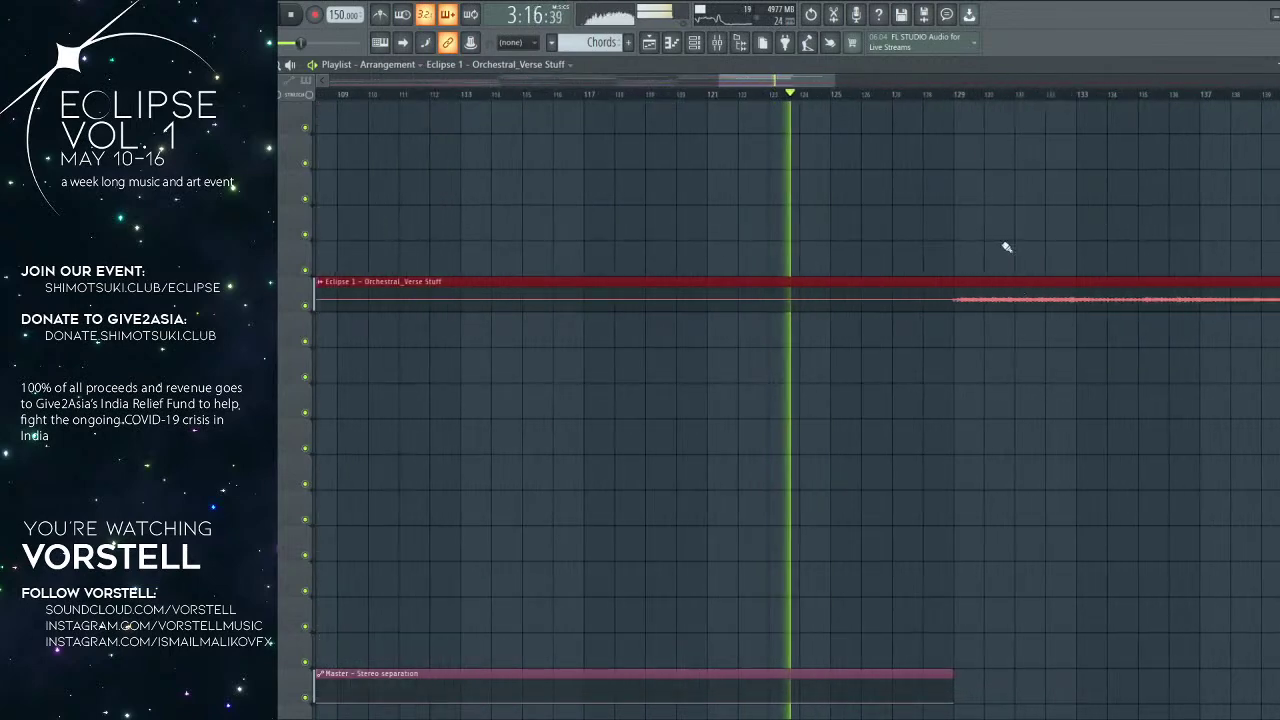
pyautogui.scroll(4, 978, 100)
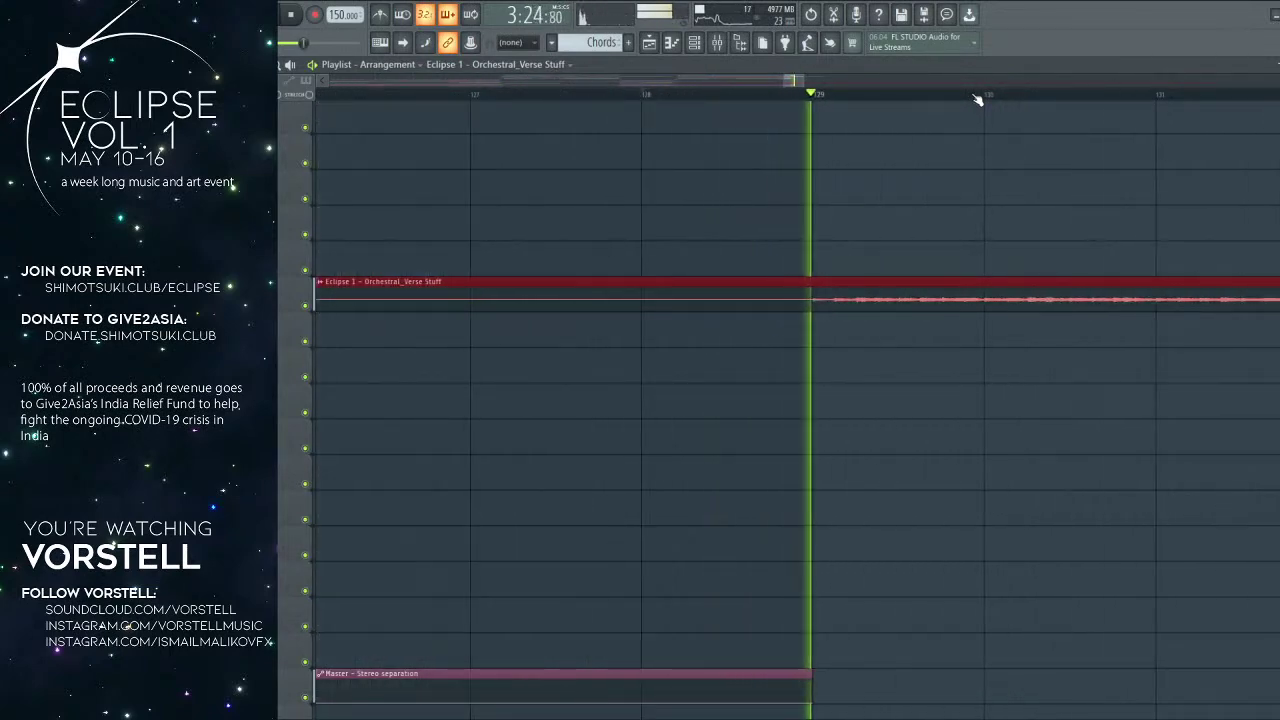
pyautogui.scroll(-3, 845, 97)
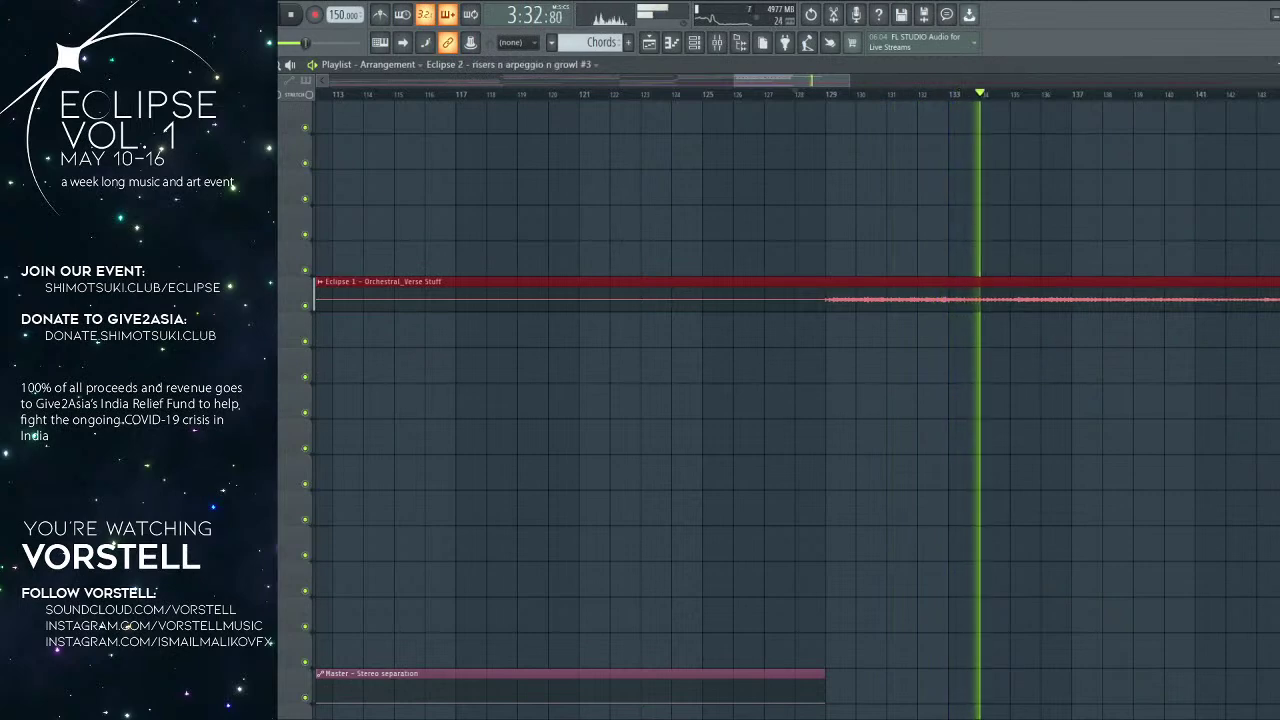
# Step: Listen to the orchestral stem from bar 129 onward and check its remaining audio around bar 226
pyautogui.hscroll(5, 1129, 226)
pyautogui.scroll(-2, 866, 98)
pyautogui.scroll(-2, 866, 98)
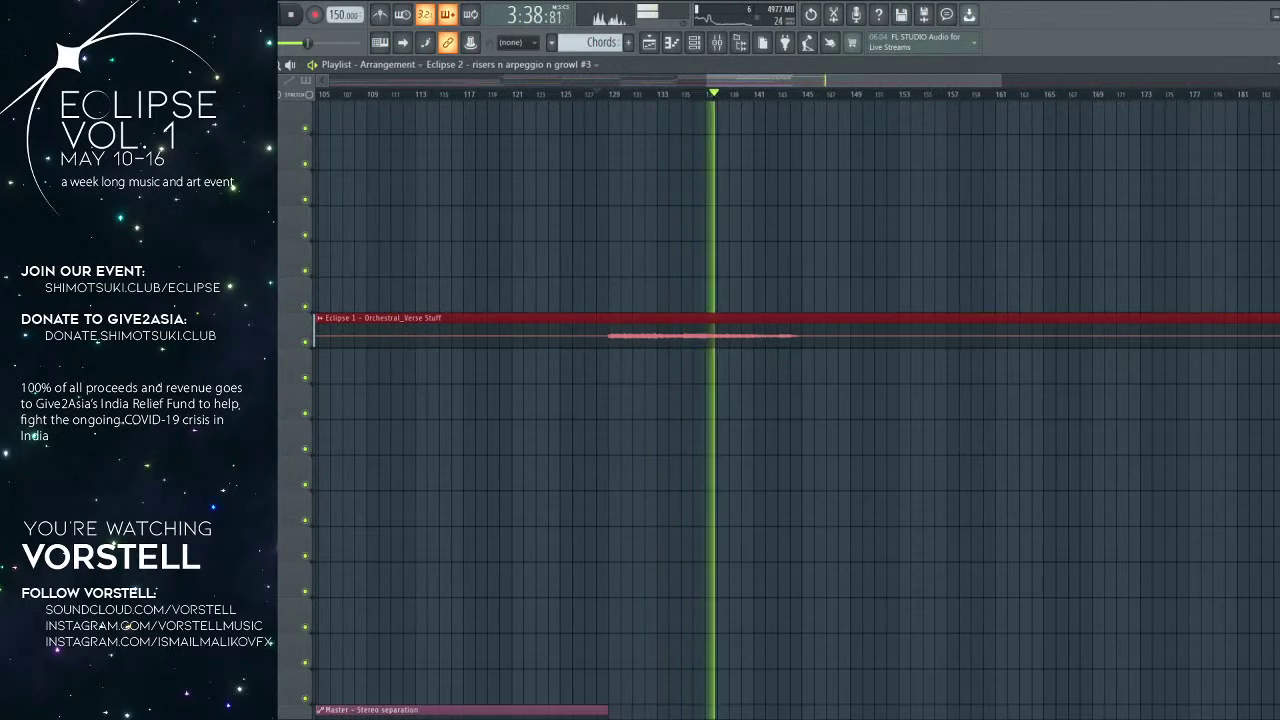
pyautogui.scroll(-5, 872, 98)
pyautogui.press('space')
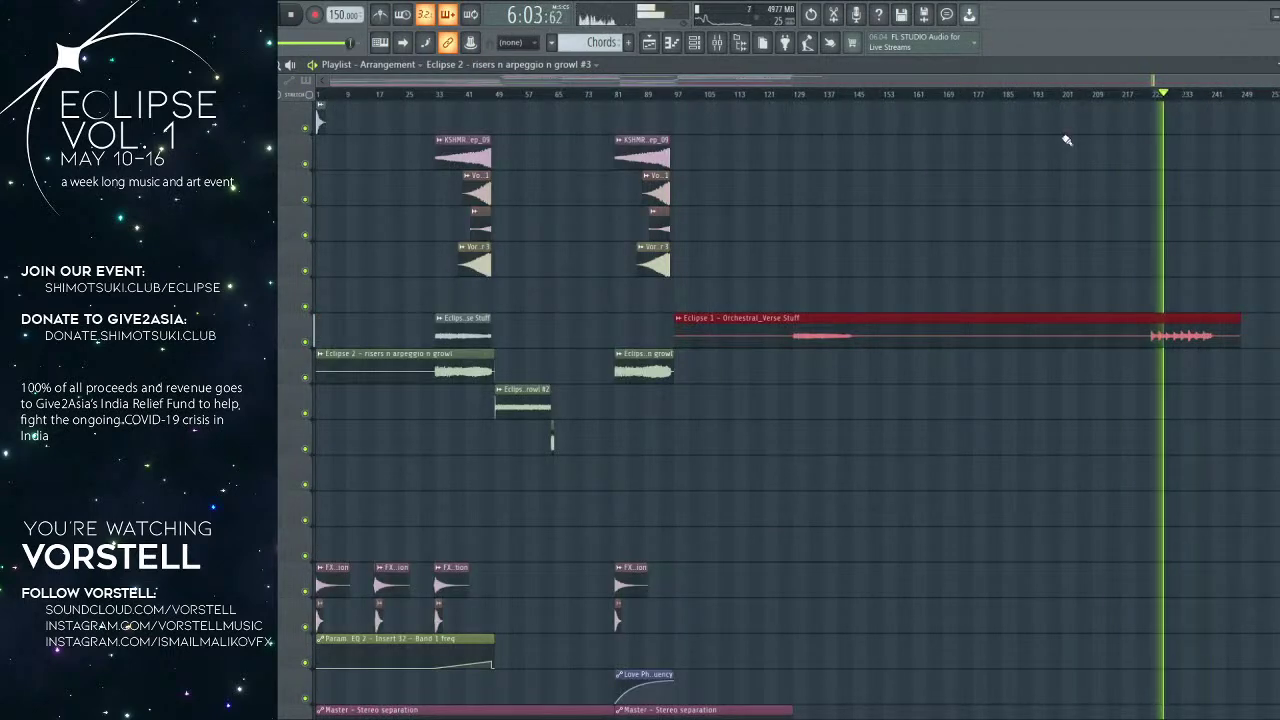
# Step: Cut the orchestral stem's audio starting at bar 225, discard the rest of the clip, and place the cut section at bar 129
pyautogui.scroll(4, 1163, 94)
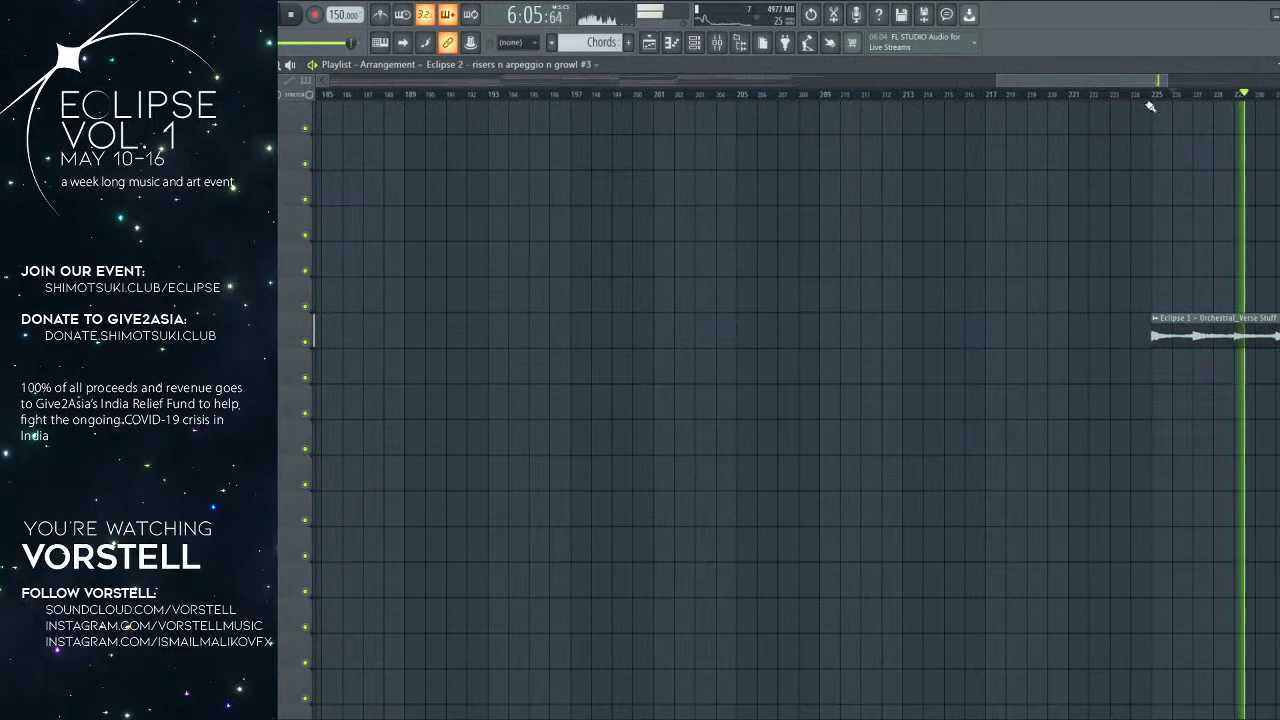
pyautogui.scroll(-4, 1157, 94)
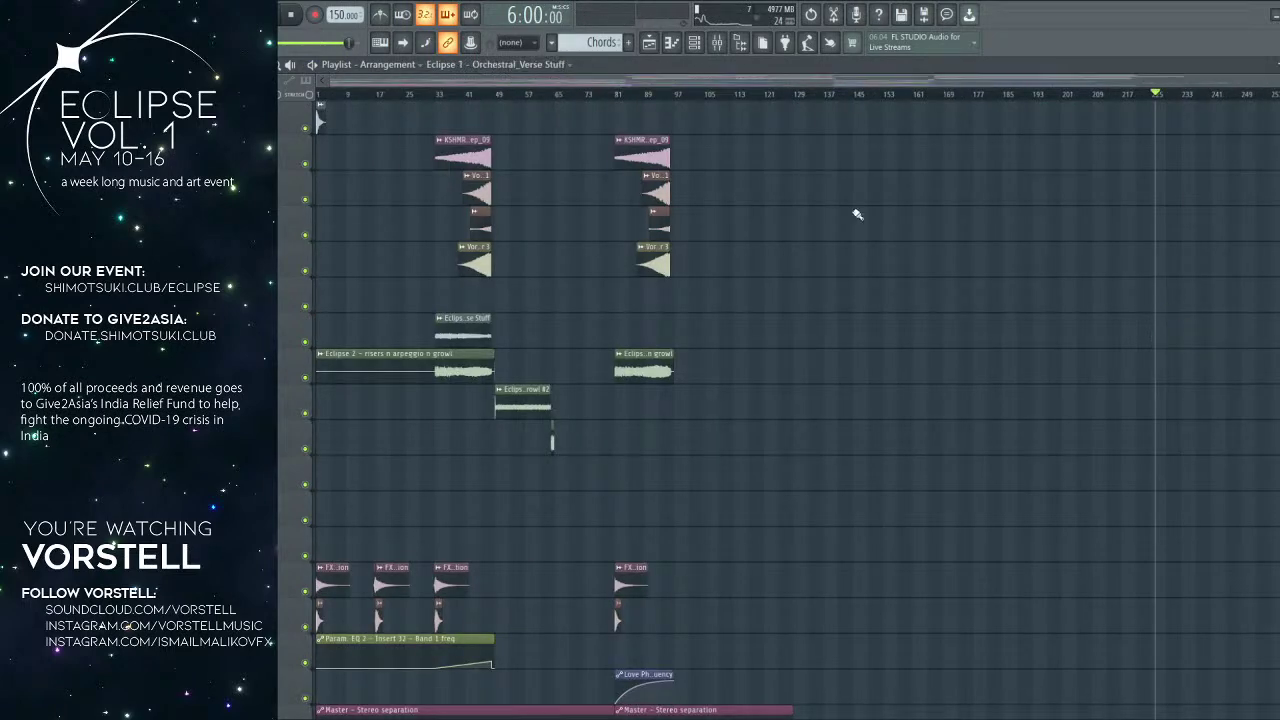
pyautogui.scroll(3, 674, 101)
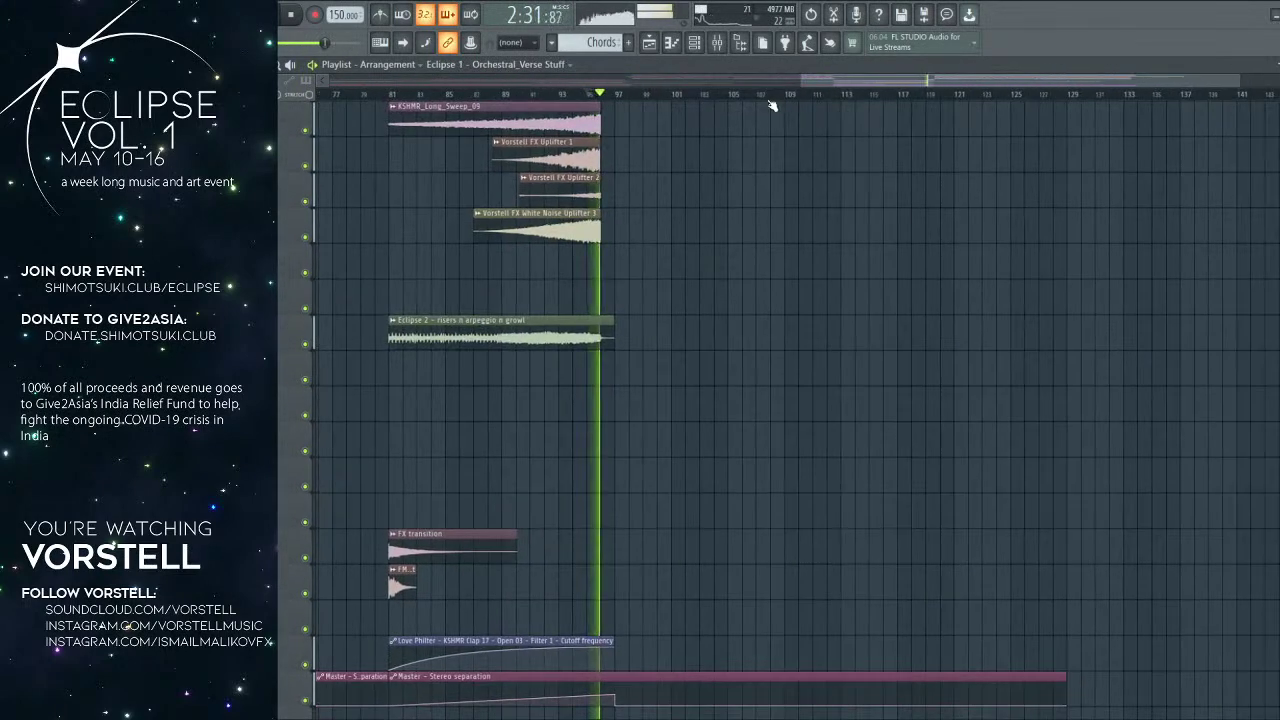
pyautogui.moveTo(853, 217); pyautogui.dragTo(780, 207)
pyautogui.moveTo(838, 95); pyautogui.dragTo(873, 95)
pyautogui.scroll(2, 936, 100)
pyautogui.click(1019, 95)
pyautogui.moveTo(1029, 296); pyautogui.dragTo(850, 445)
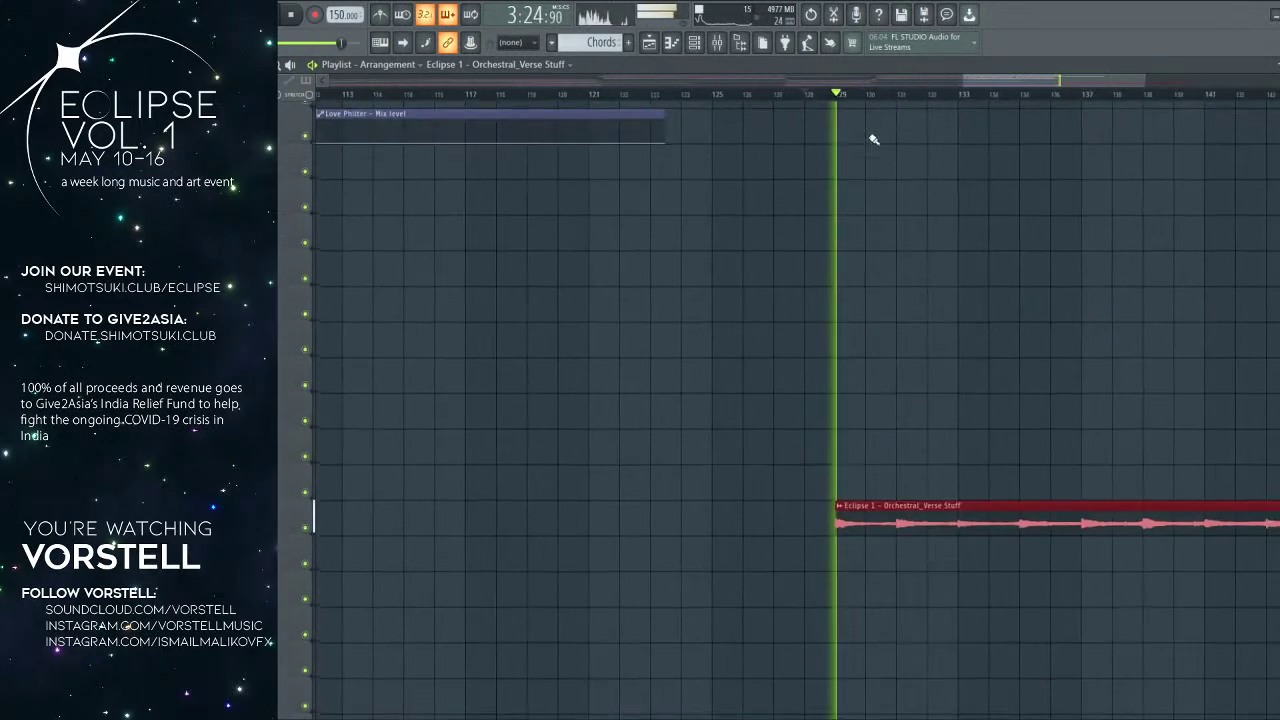
# Step: Copy the FX transition and FM_fx_impact clips to bar 129, extending their starts slightly ahead of the bar
pyautogui.scroll(-4, 877, 95)
pyautogui.scroll(-3, 878, 97)
pyautogui.scroll(-5, 838, 248)
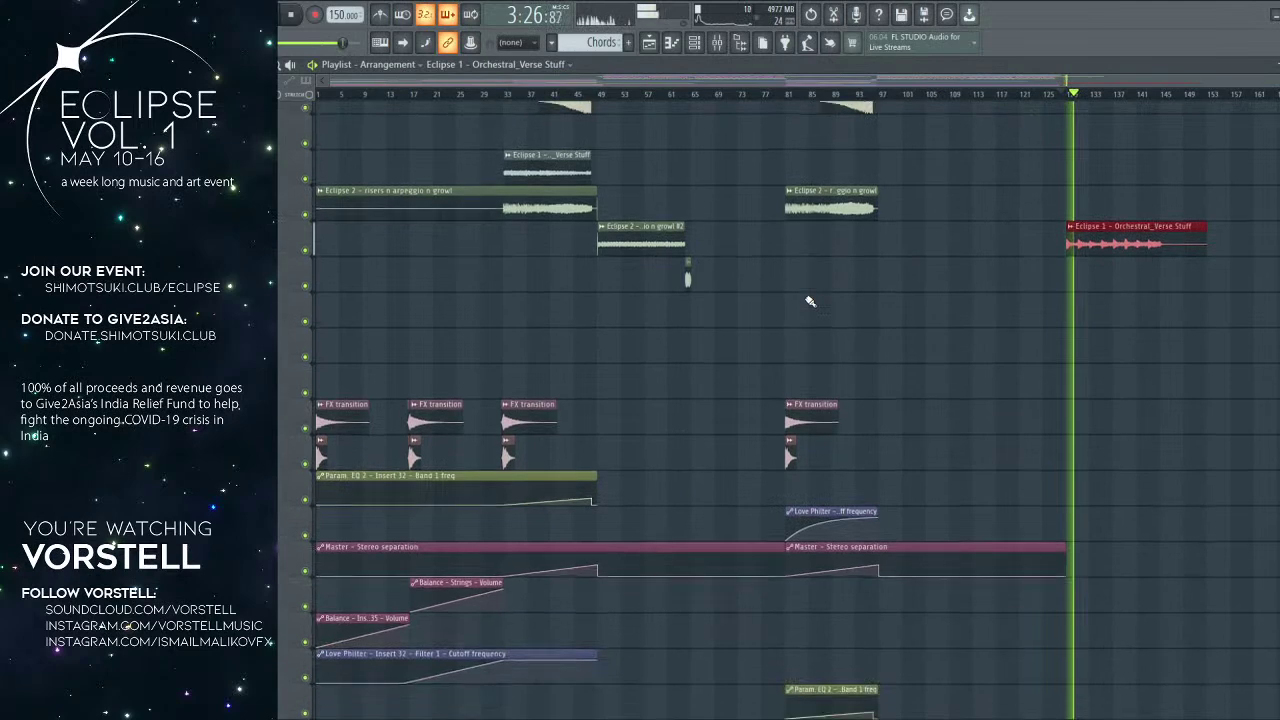
pyautogui.scroll(9, 1084, 104)
pyautogui.hotkey('ctrl', 'v')
pyautogui.scroll(-3, 1084, 104)
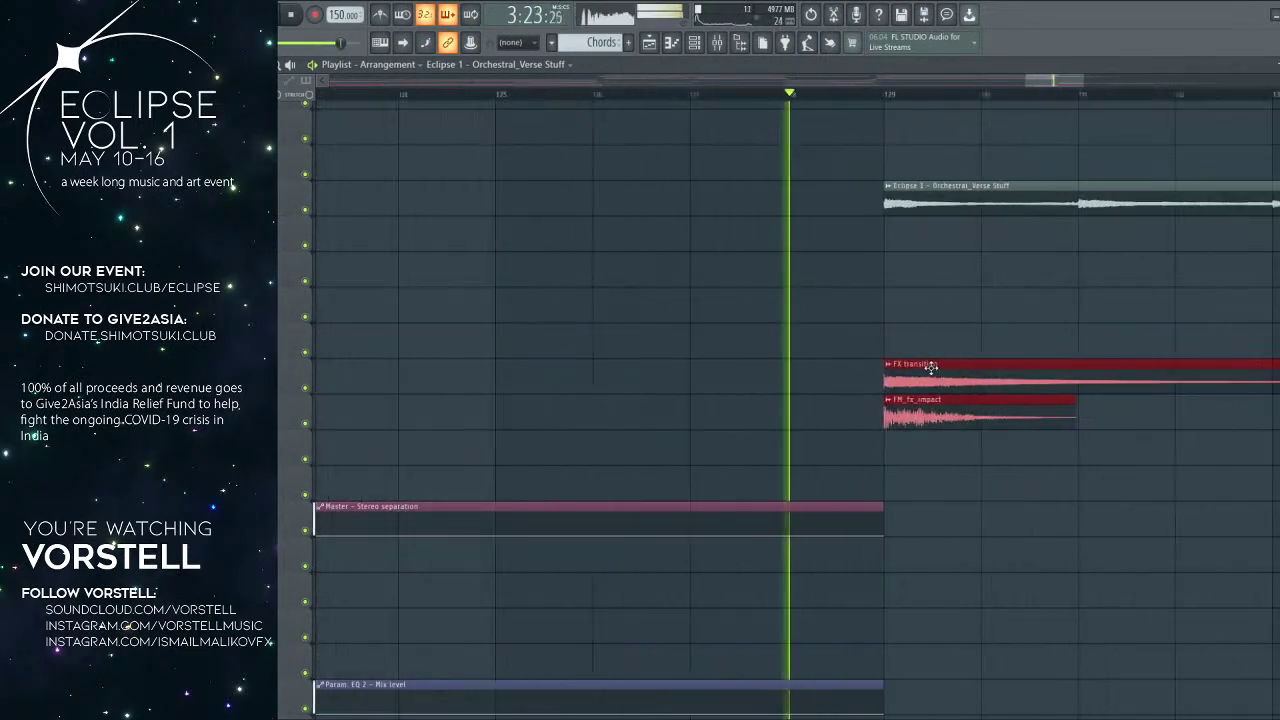
pyautogui.keyDown('ctrl'); pyautogui.click(783, 384); pyautogui.keyUp('ctrl')
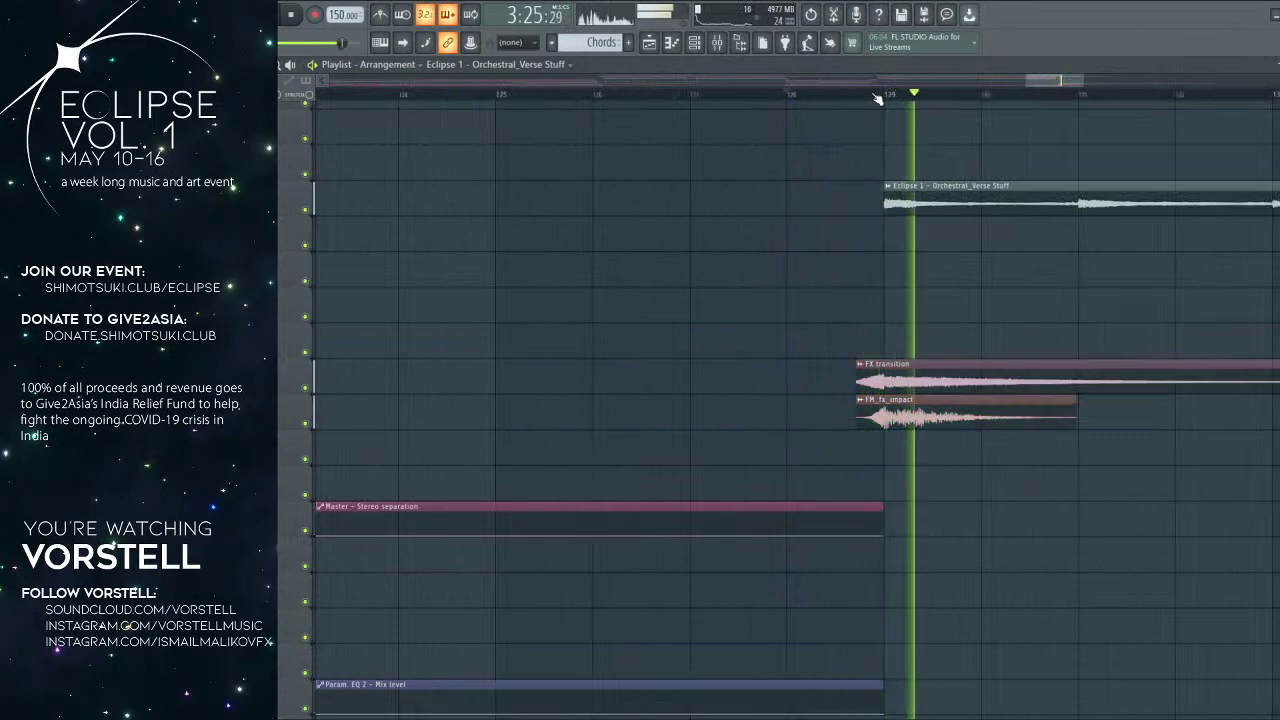
pyautogui.scroll(-5, 877, 98)
# Step: Copy the KSHMR Ambiance Ghosts, Orchestra Hit 10 and Impact 01 clips from the song's start to bar 129
pyautogui.scroll(4, 810, 150)
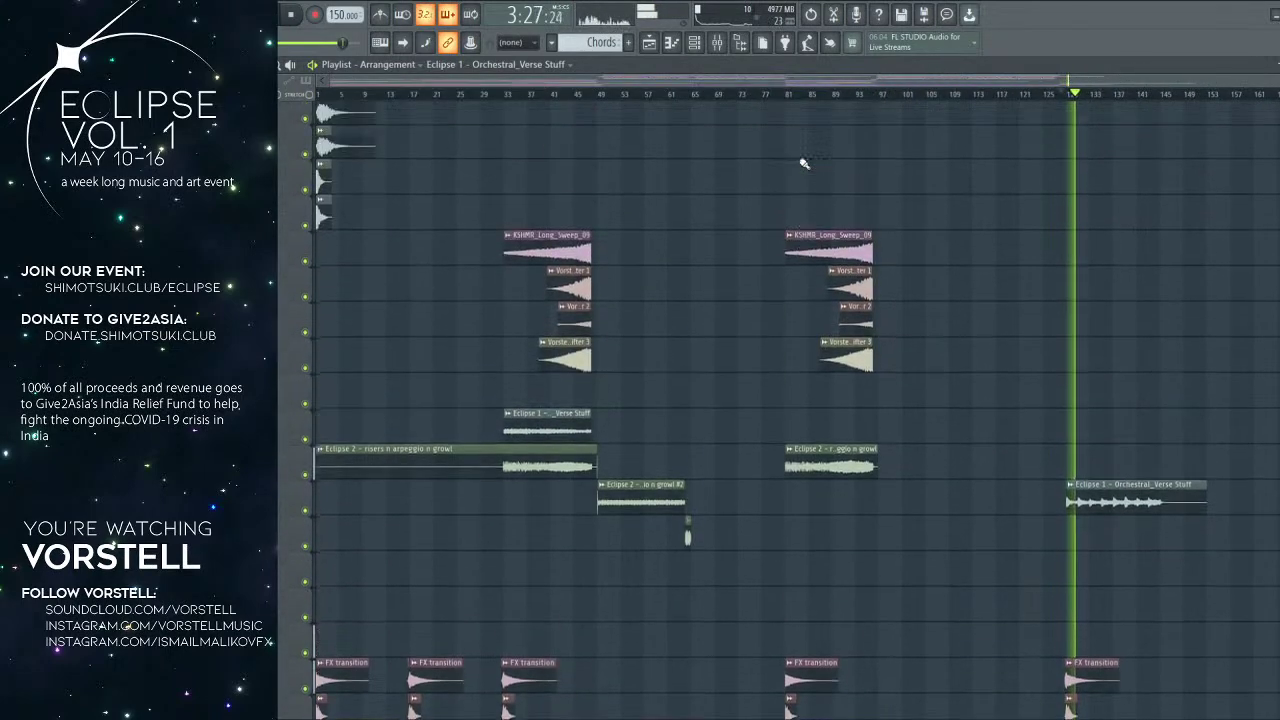
pyautogui.scroll(5, 804, 163)
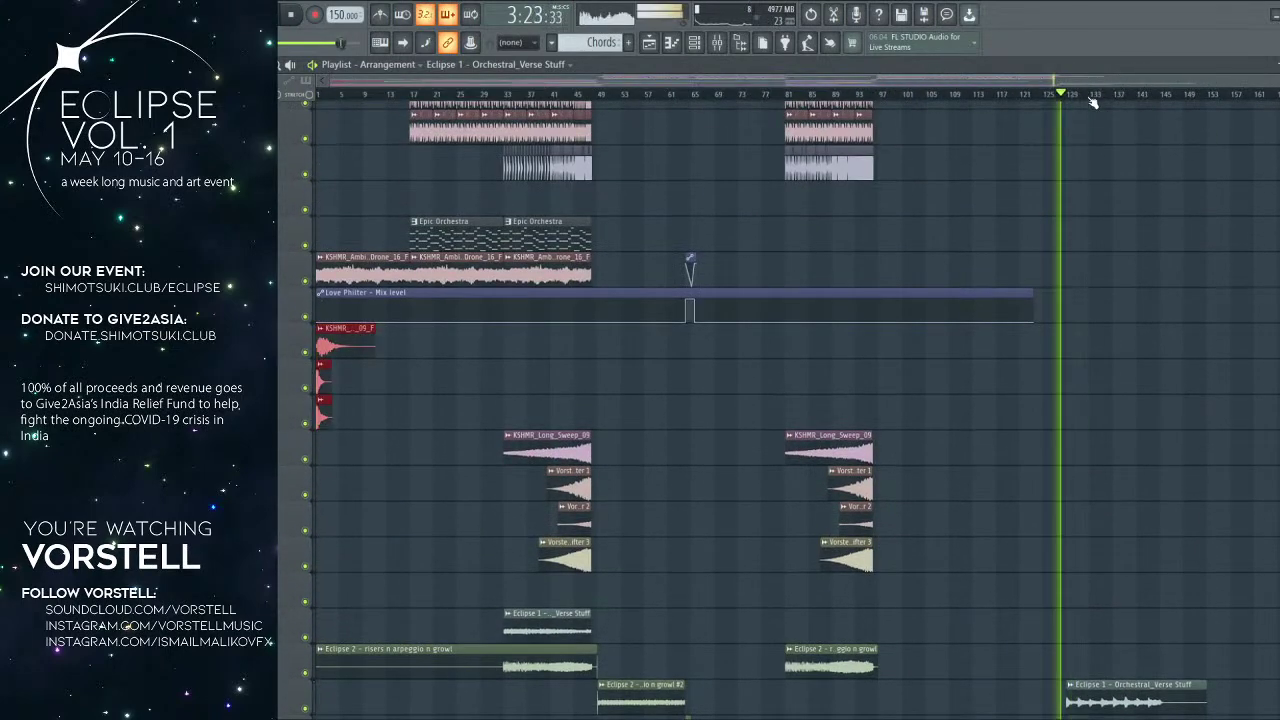
pyautogui.scroll(5, 1108, 98)
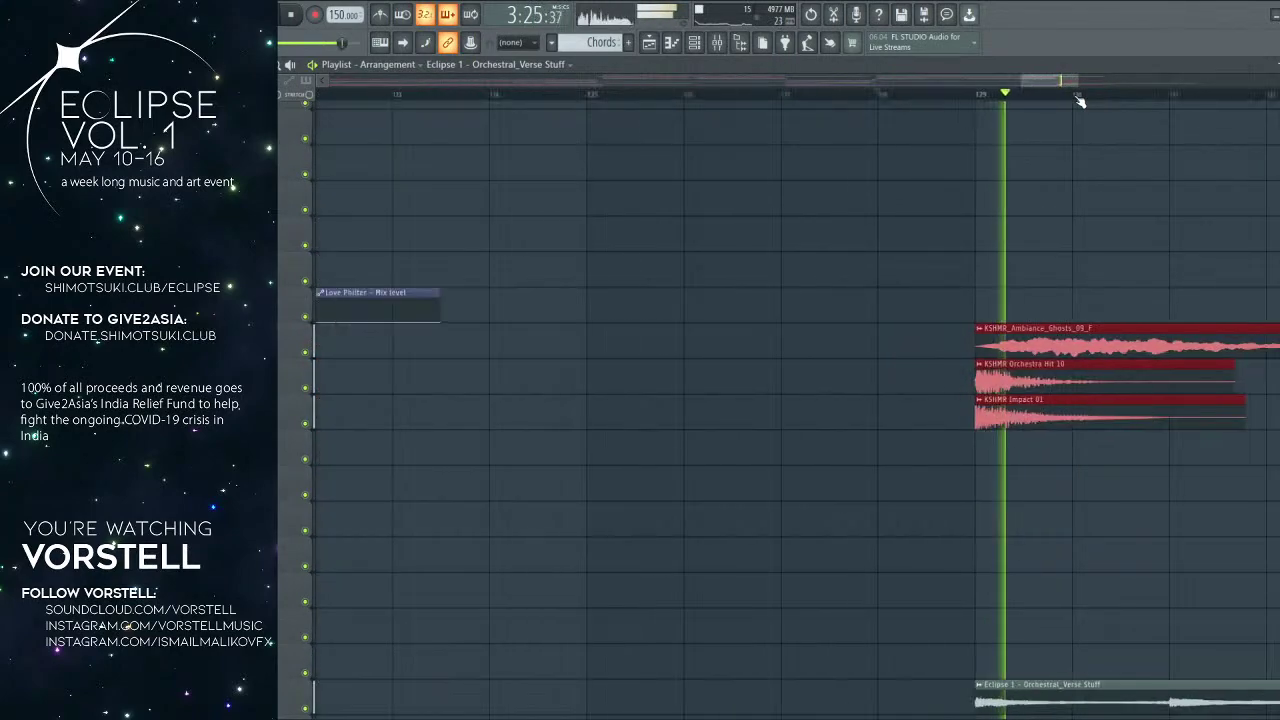
pyautogui.scroll(-4, 1080, 101)
pyautogui.hotkey('ctrl', 'd')
pyautogui.moveTo(1000, 212); pyautogui.dragTo(943, 235)
pyautogui.scroll(6, 944, 230)
pyautogui.scroll(-3, 957, 100)
# Step: Slice the orchestral stem at bar 145 and delete the silent remainder
pyautogui.scroll(-7, 977, 232)
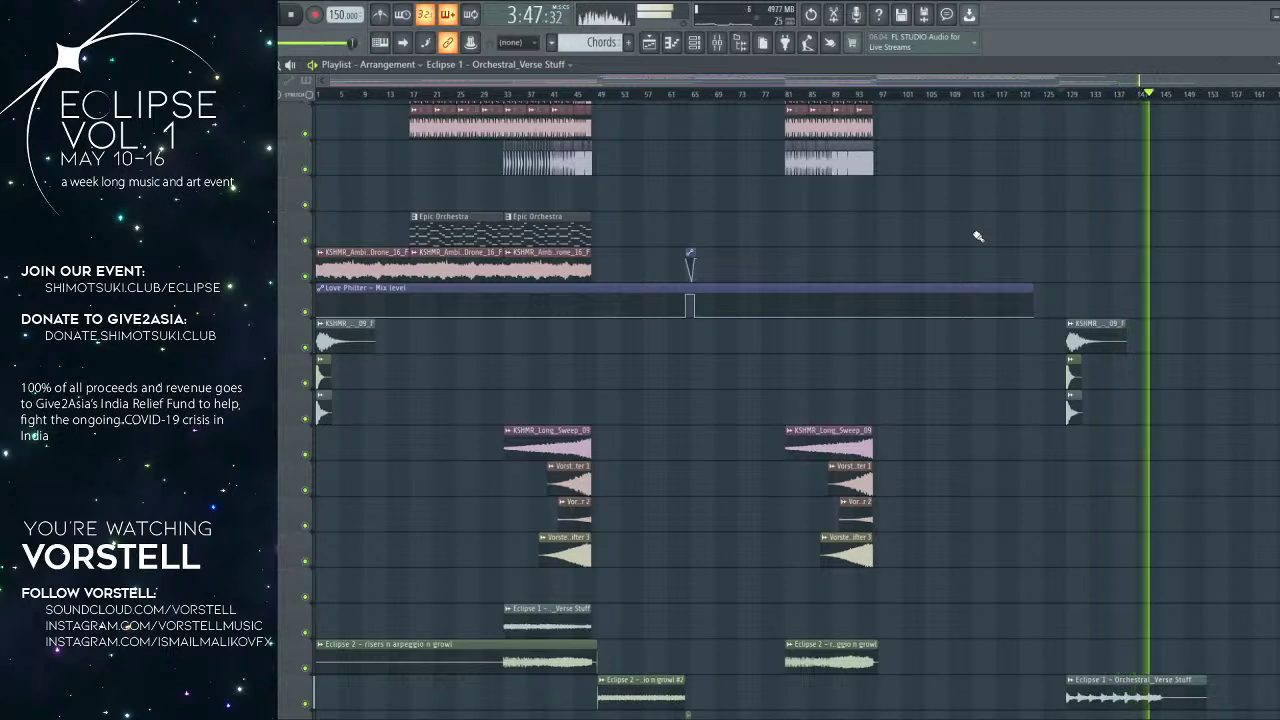
pyautogui.scroll(6, 1201, 103)
pyautogui.scroll(-4, 1160, 269)
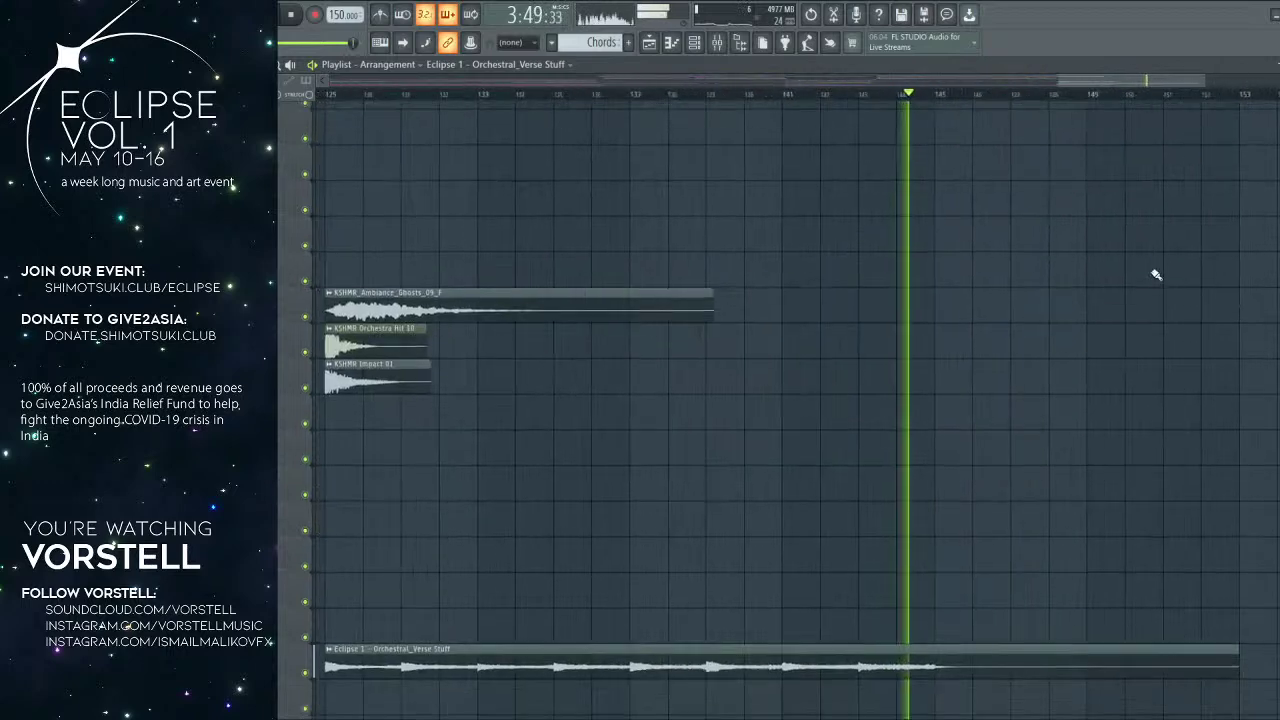
pyautogui.press('space')
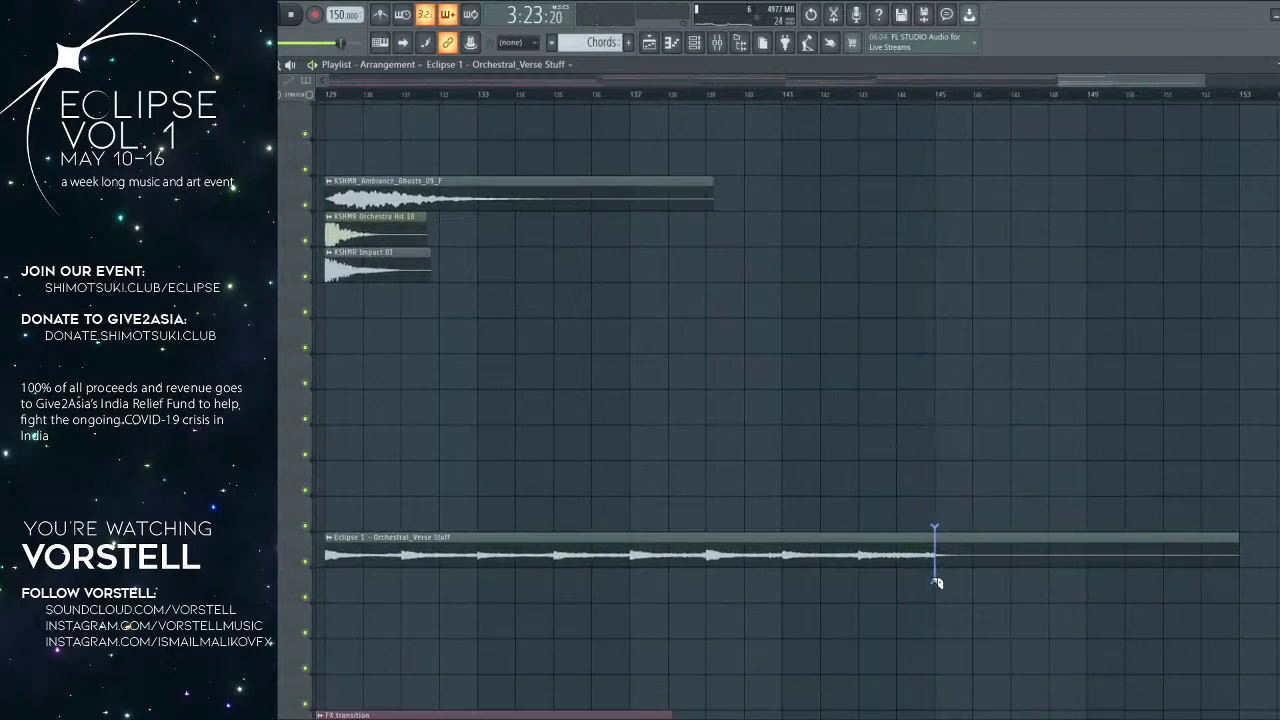
pyautogui.moveTo(935, 583); pyautogui.dragTo(936, 585)
pyautogui.rightClick(975, 562)
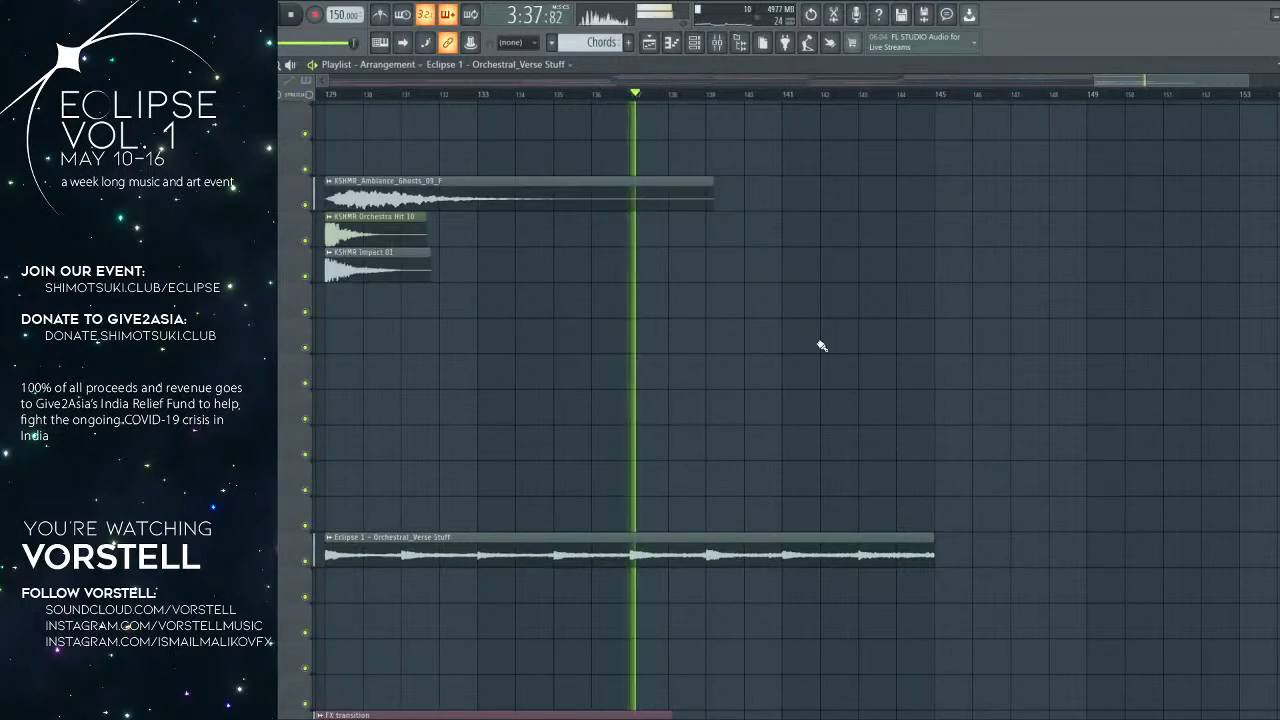
# Step: Duplicate the trimmed orchestral stem directly after itself, starting at bar 145
pyautogui.scroll(-6, 783, 99)
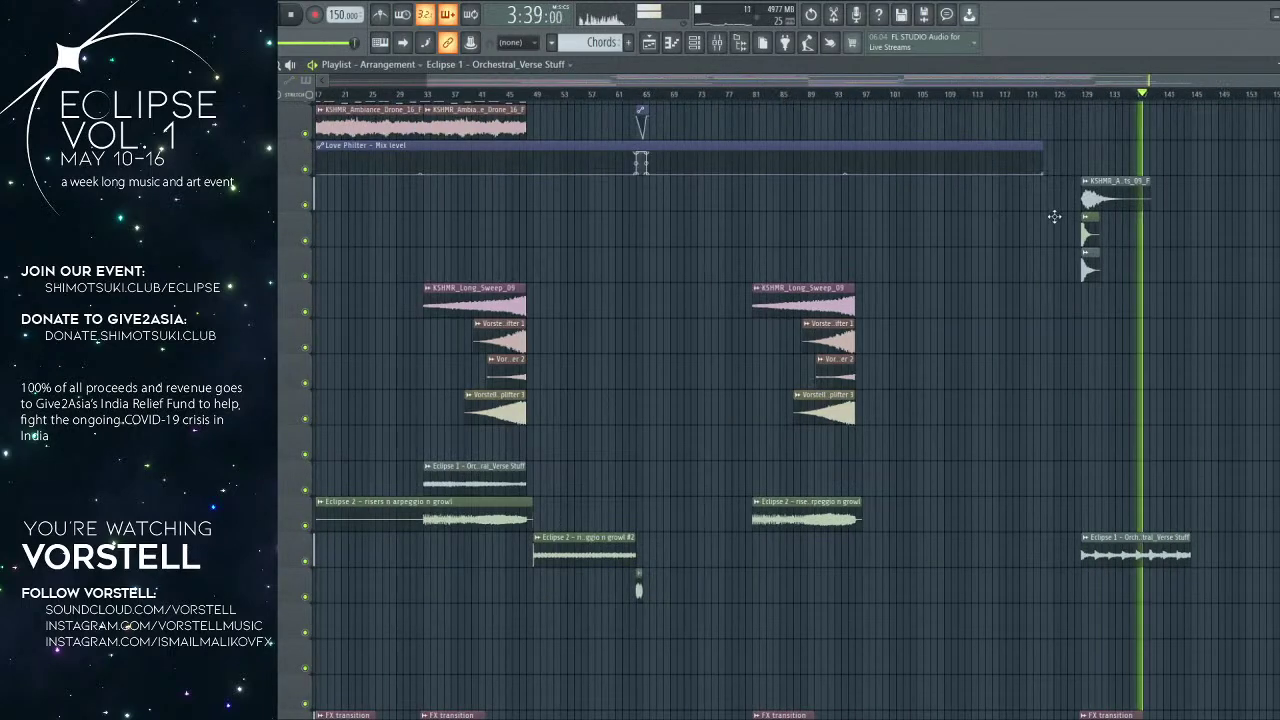
pyautogui.scroll(4, 1110, 208)
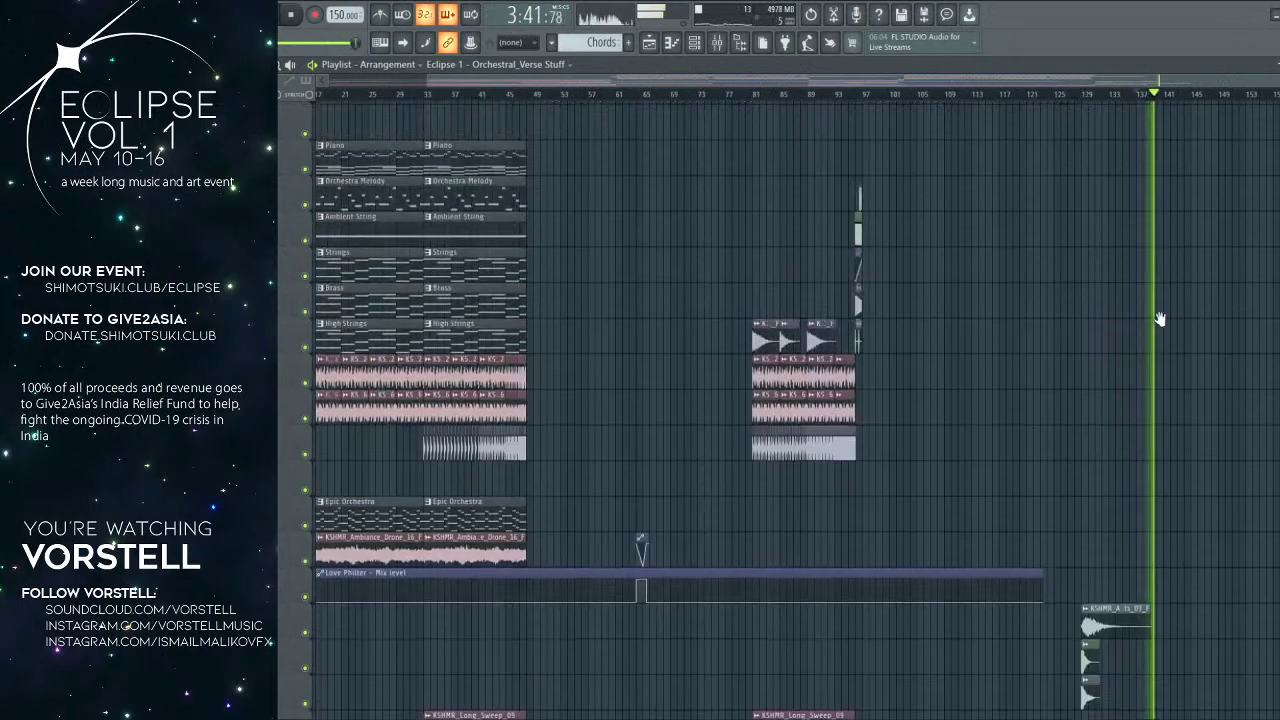
pyautogui.moveTo(1200, 435); pyautogui.dragTo(880, 253)
pyautogui.scroll(-5, 880, 254)
pyautogui.scroll(2, 892, 106)
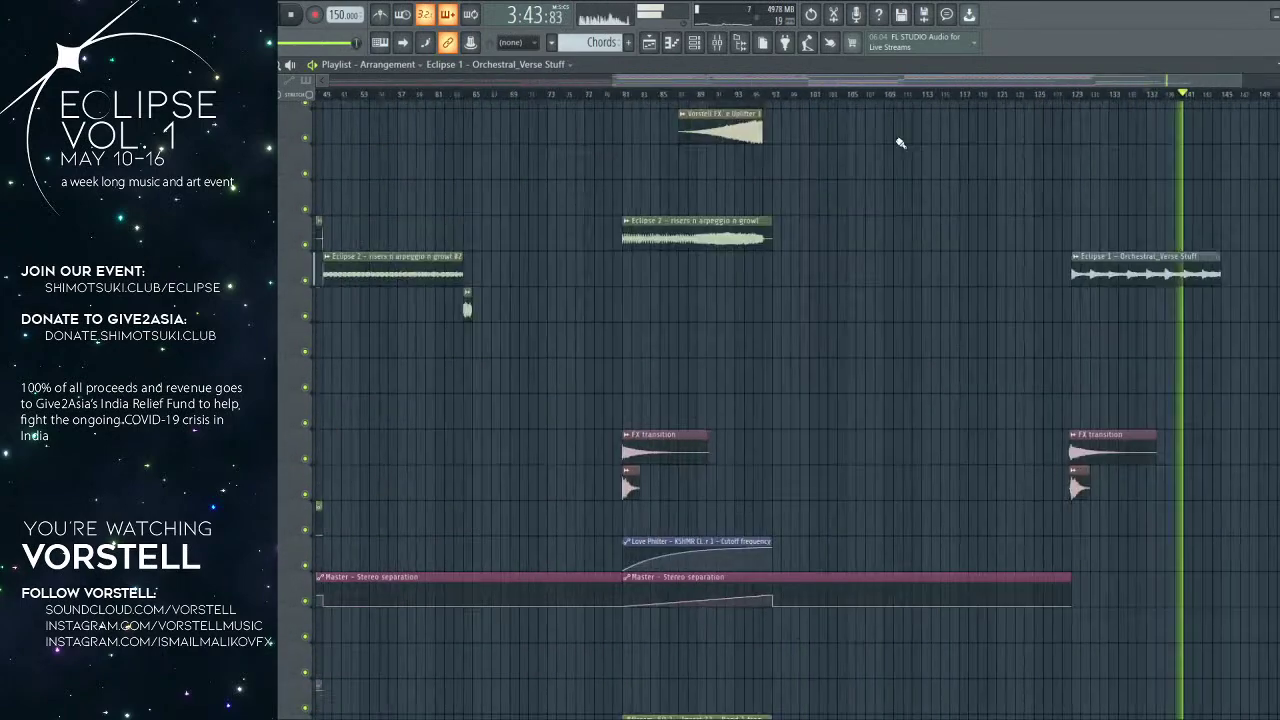
pyautogui.keyDown('ctrl'); pyautogui.click(1190, 254); pyautogui.keyUp('ctrl')
pyautogui.hotkey('ctrl', 'b')
pyautogui.moveTo(1160, 276); pyautogui.dragTo(951, 293)
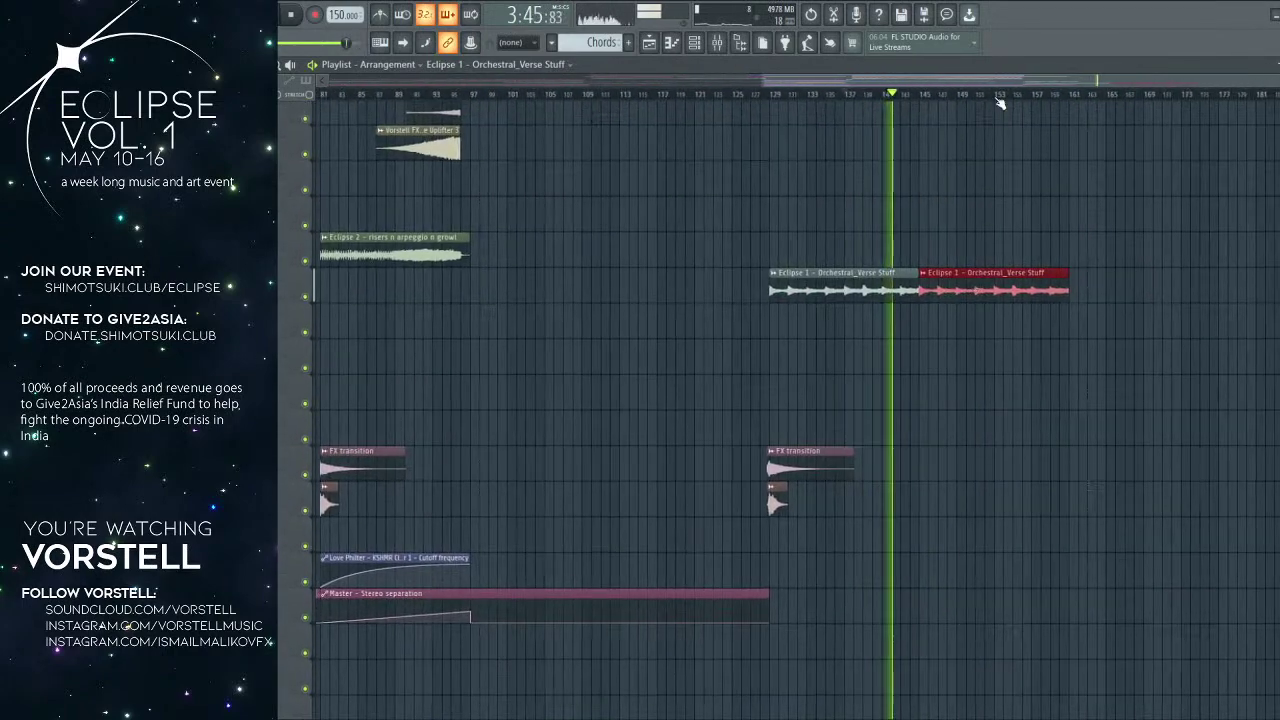
# Step: Shorten the duplicated orchestral stem to end at bar 153 and repeat that eight-bar section up to bar 161
pyautogui.scroll(2, 997, 104)
pyautogui.rightClick(1056, 294)
pyautogui.moveTo(1067, 299); pyautogui.dragTo(968, 291)
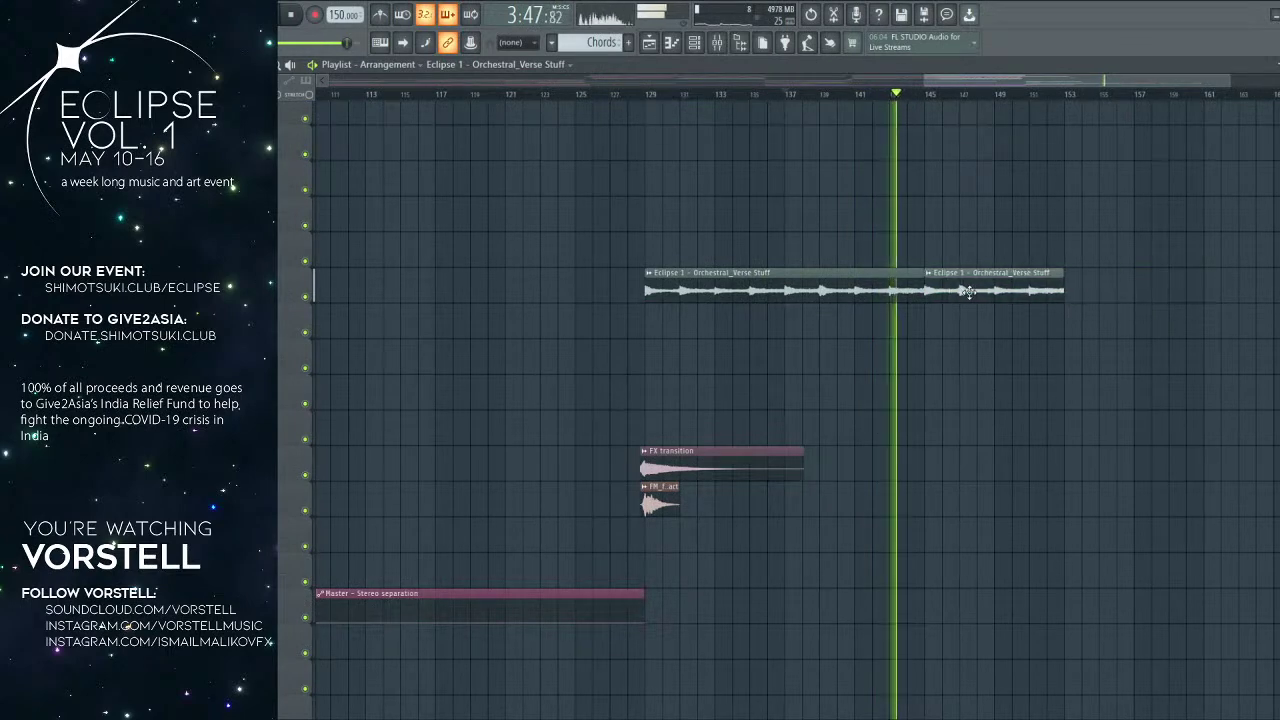
pyautogui.keyDown('ctrl'); pyautogui.click(1031, 282); pyautogui.keyUp('ctrl')
pyautogui.hotkey('ctrl', 'b')
# Step: Listen to the orchestral section after bar 129 and examine how it follows the drop's bass and drum clips
pyautogui.scroll(6, 1030, 281)
pyautogui.scroll(-2, 994, 337)
pyautogui.press('space')
pyautogui.press('space')
pyautogui.scroll(8, 737, 451)
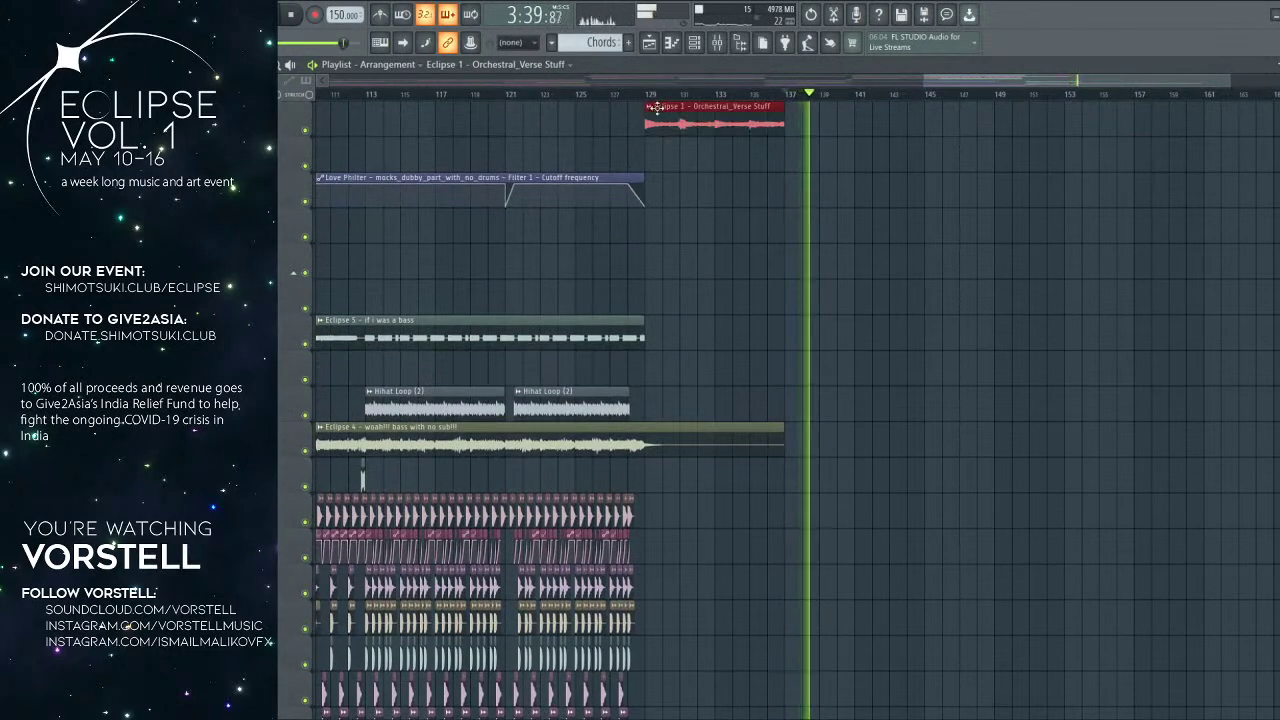
pyautogui.scroll(-4, 652, 110)
pyautogui.scroll(4, 720, 126)
pyautogui.press('space')
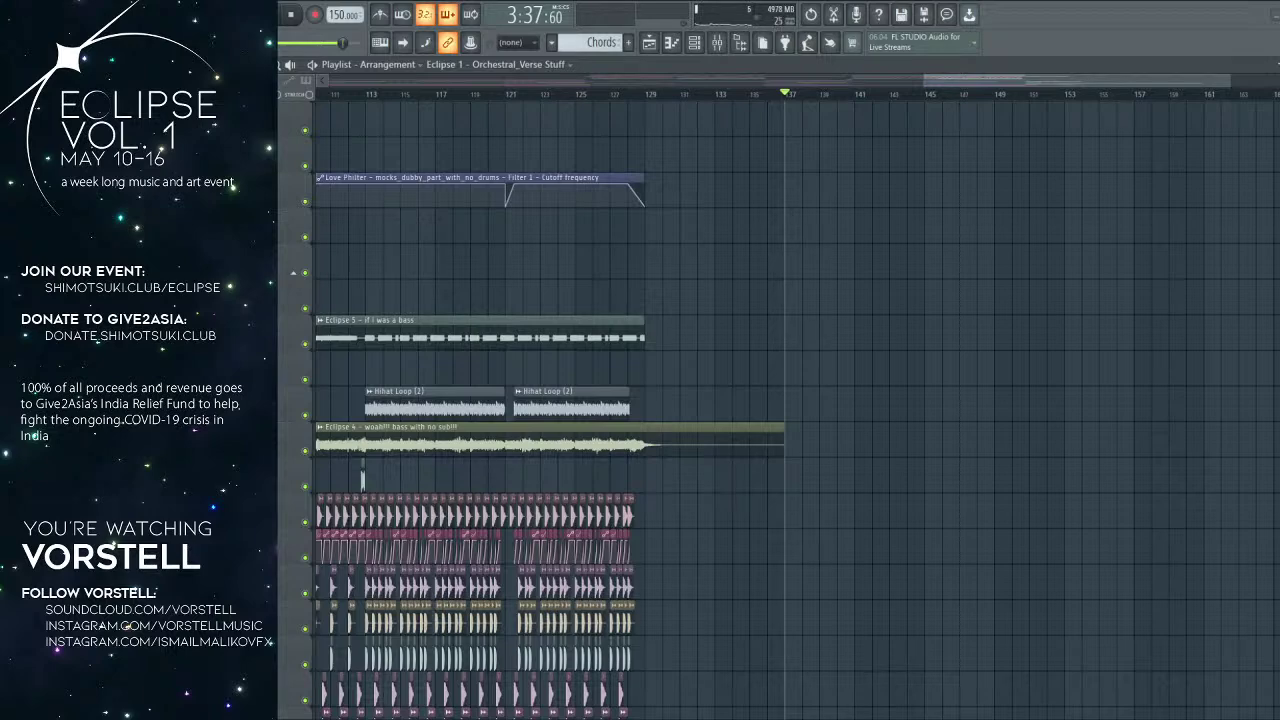
# Step: Play the song from its beginning and examine the intro's orchestral, drum, ambience and effect clips
pyautogui.scroll(-5, 670, 96)
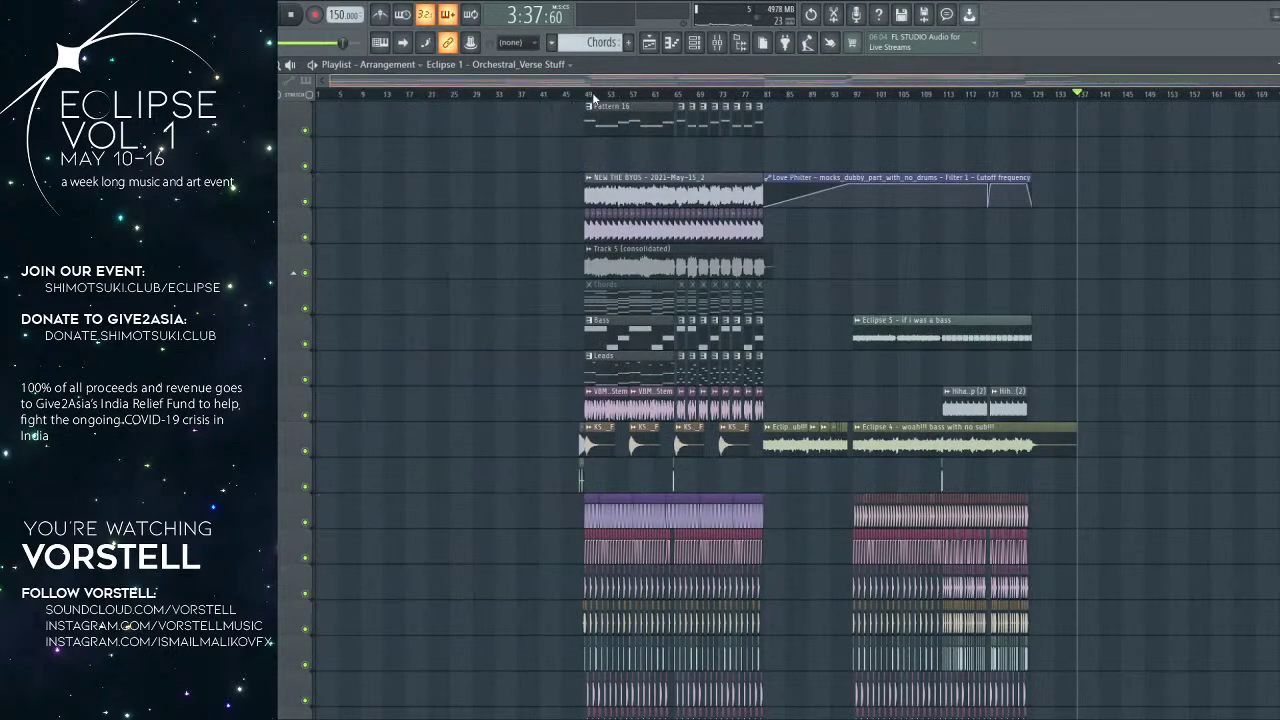
pyautogui.click(319, 95)
pyautogui.press('space')
pyautogui.scroll(-7, 384, 197)
pyautogui.scroll(-10, 400, 190)
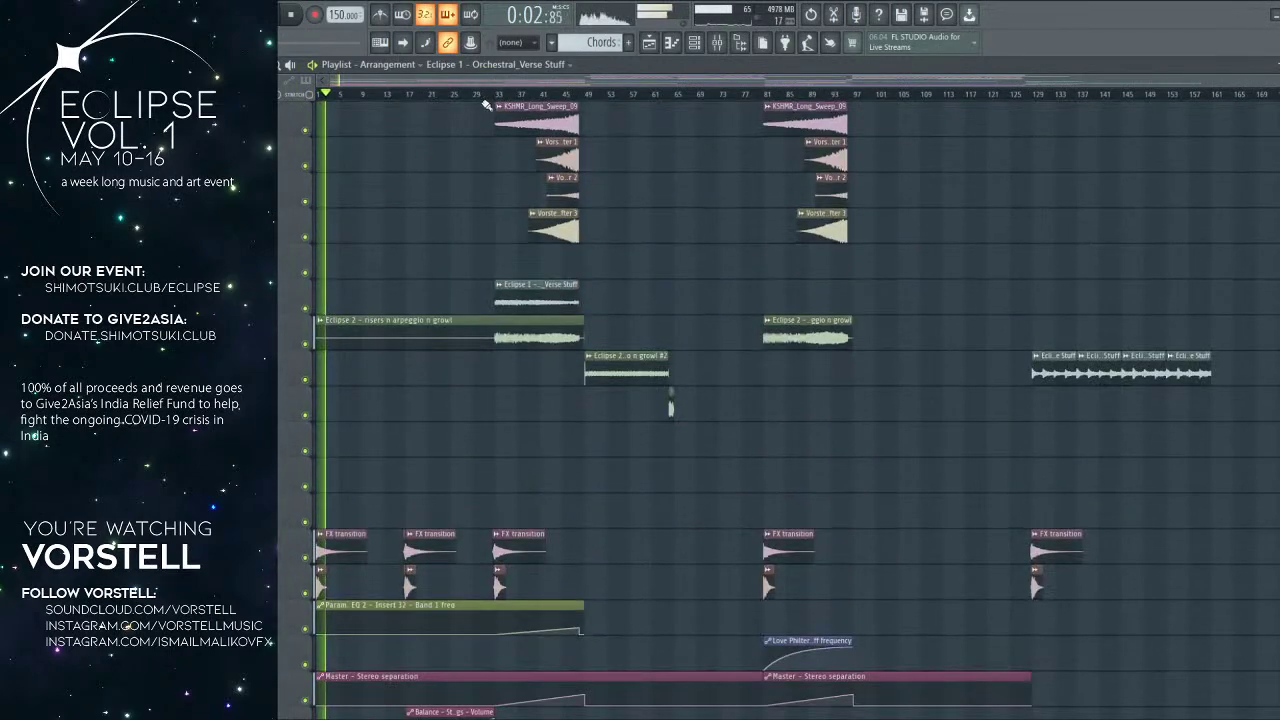
pyautogui.scroll(5, 489, 104)
pyautogui.moveTo(539, 353); pyautogui.dragTo(525, 348)
pyautogui.moveTo(740, 359); pyautogui.dragTo(1150, 362)
pyautogui.scroll(8, 554, 265)
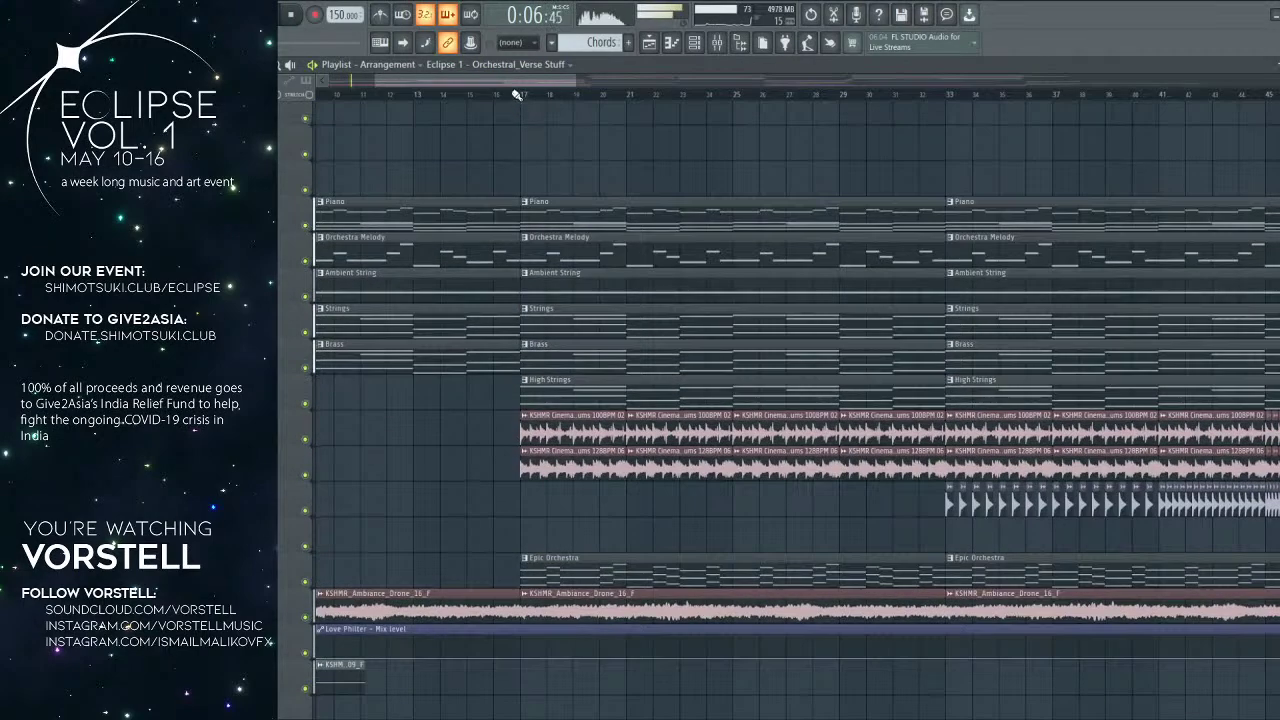
pyautogui.scroll(-3, 517, 94)
pyautogui.press('space')
pyautogui.scroll(-5, 622, 196)
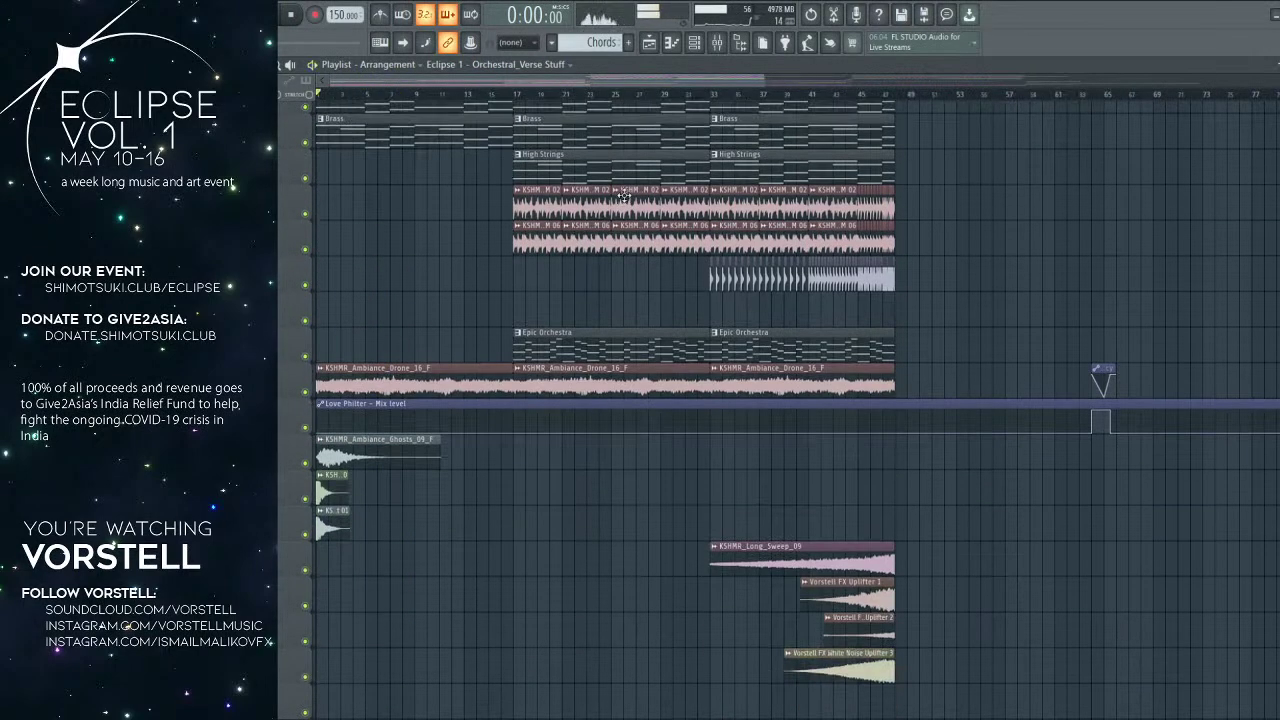
# Step: Select every clip in the arrangement and shift them all so the song starts at bar 9
pyautogui.hotkey('ctrl', 'a')
pyautogui.moveTo(369, 138); pyautogui.dragTo(436, 136)
pyautogui.click(400, 95)
pyautogui.scroll(4, 417, 100)
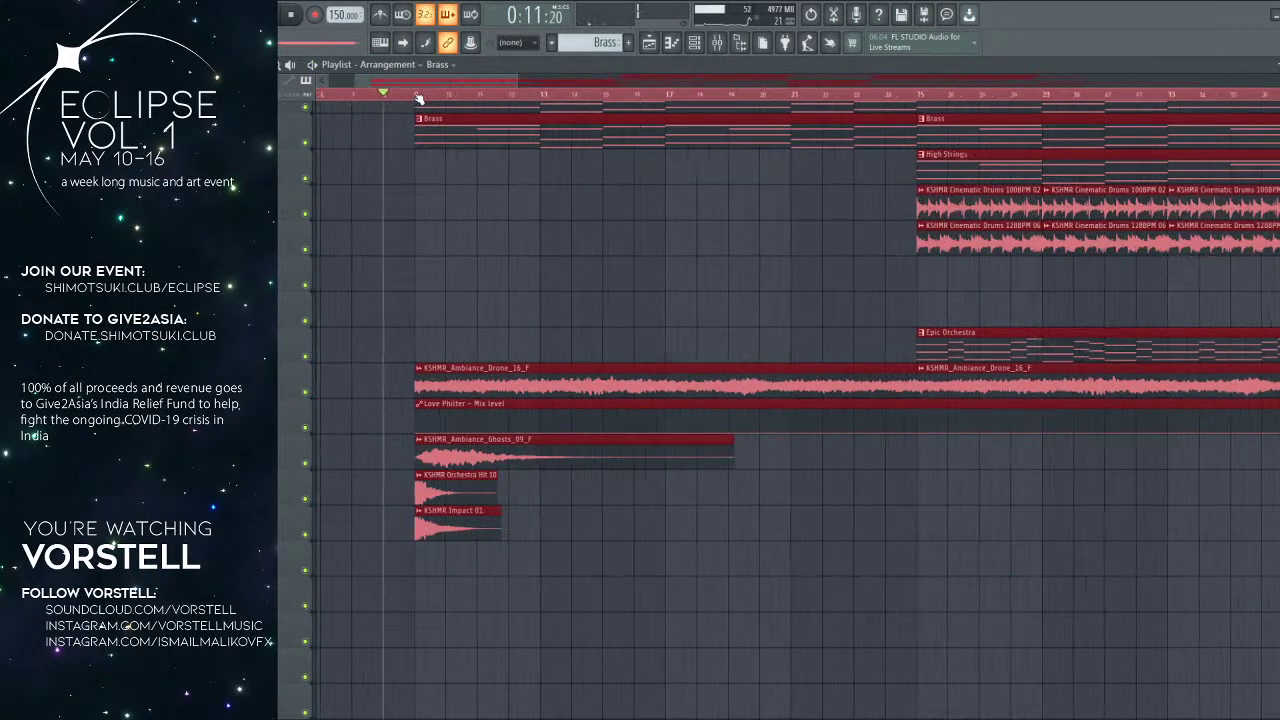
# Step: Deselect the clips and mute the Ambiance Ghosts, Orchestra Hit 10 and Impact 01 tracks, leaving the other intro parts playing
pyautogui.press('space')
pyautogui.keyDown('ctrl'); pyautogui.click(403, 545); pyautogui.keyUp('ctrl')
pyautogui.press('space')
pyautogui.moveTo(310, 470); pyautogui.dragTo(320, 518)
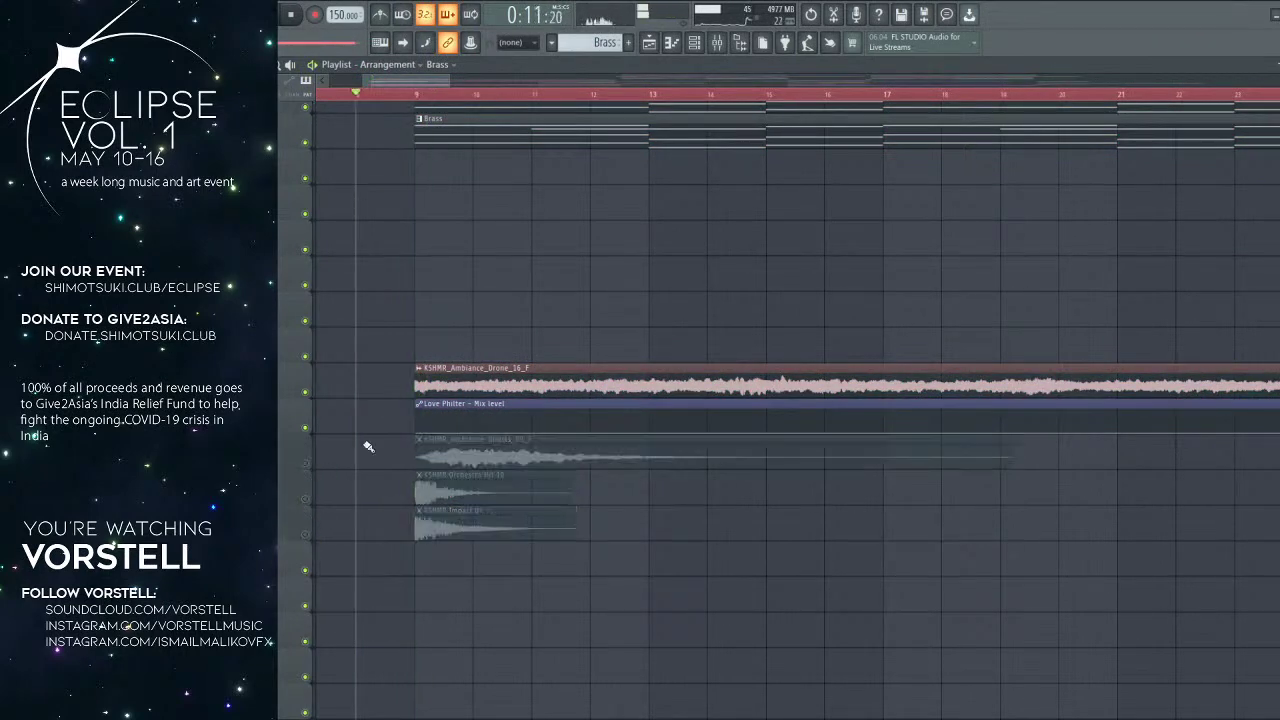
pyautogui.press('space')
# Step: Load Edison into the first effect slot of the mixer's Master track
pyautogui.press('F9')
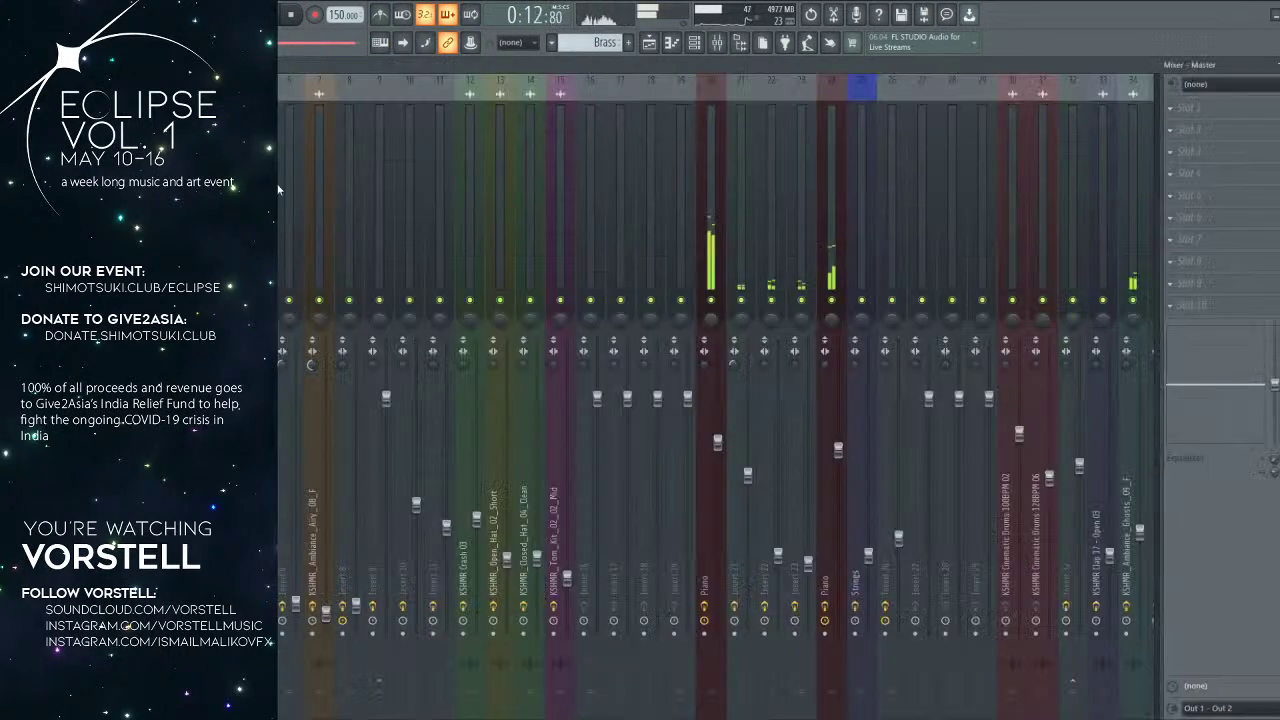
pyautogui.click(1175, 100)
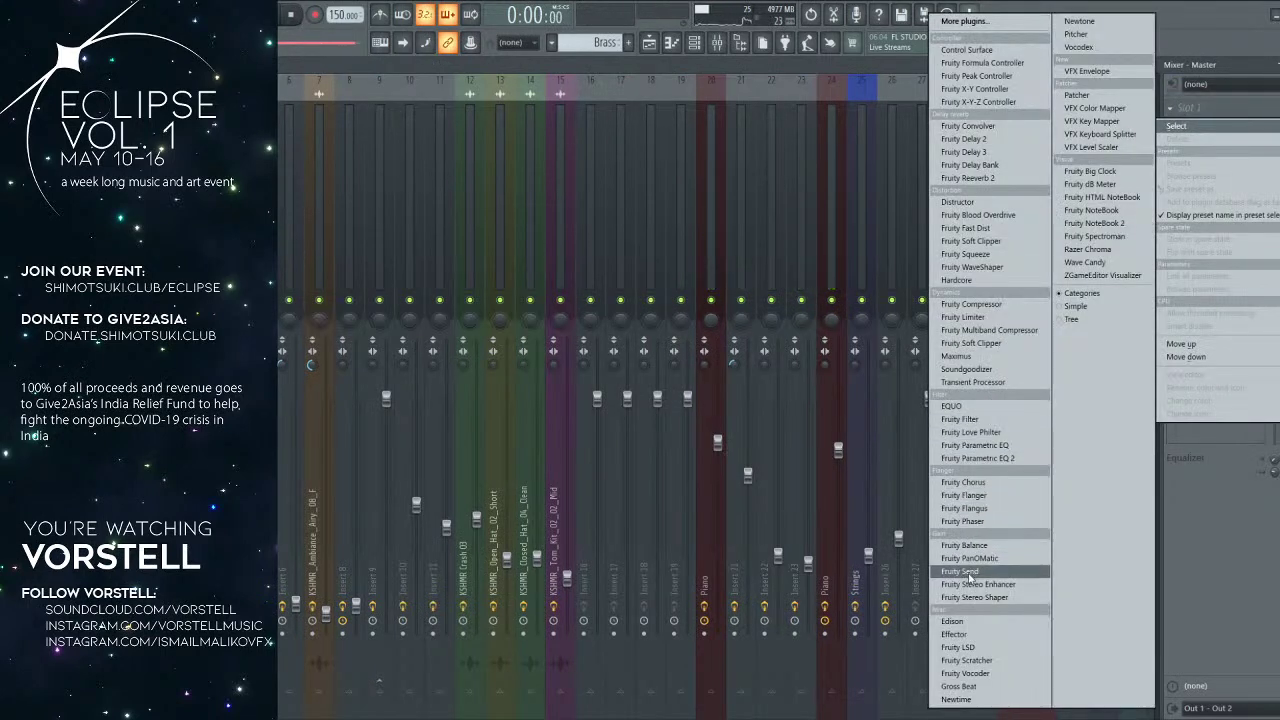
pyautogui.click(955, 621)
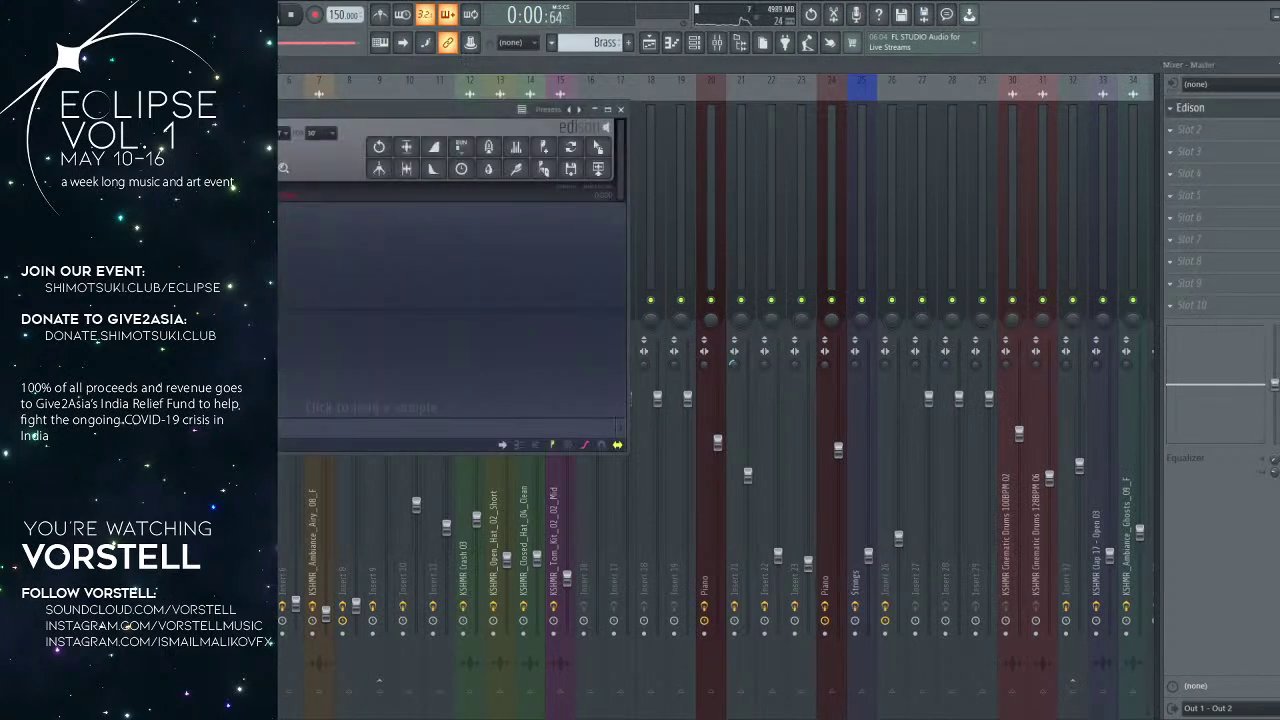
# Step: Record the intro's opening from bar 9 into Edison and place the recording at bar 9 on an empty playlist track
pyautogui.click(649, 42)
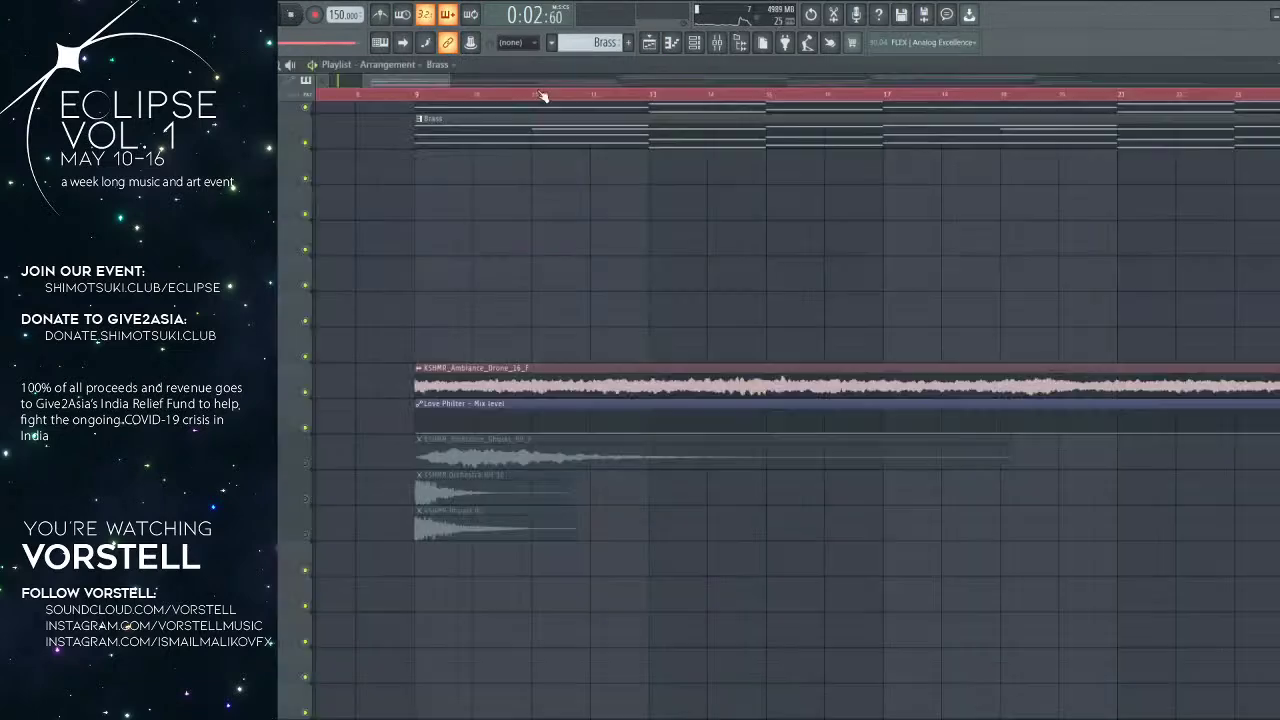
pyautogui.click(420, 95)
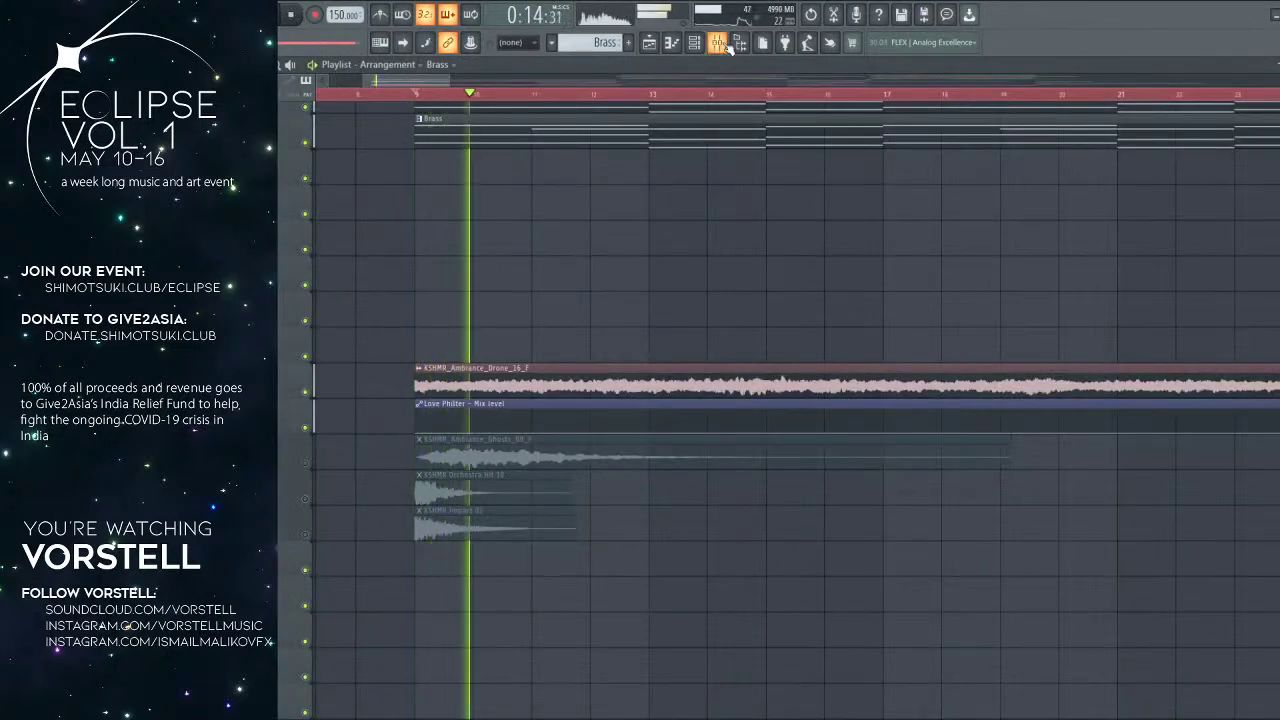
pyautogui.click(380, 42)
pyautogui.click(292, 17)
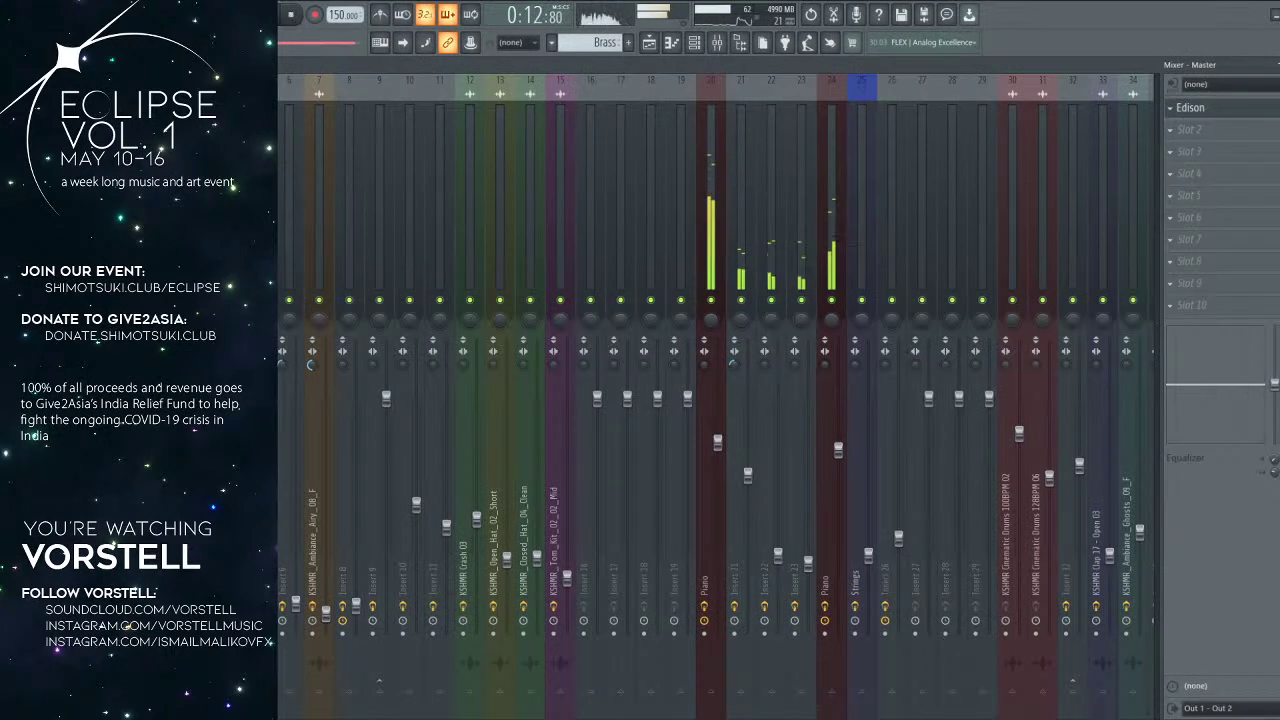
pyautogui.click(1210, 114)
pyautogui.moveTo(597, 147); pyautogui.dragTo(611, 148)
pyautogui.press('F5')
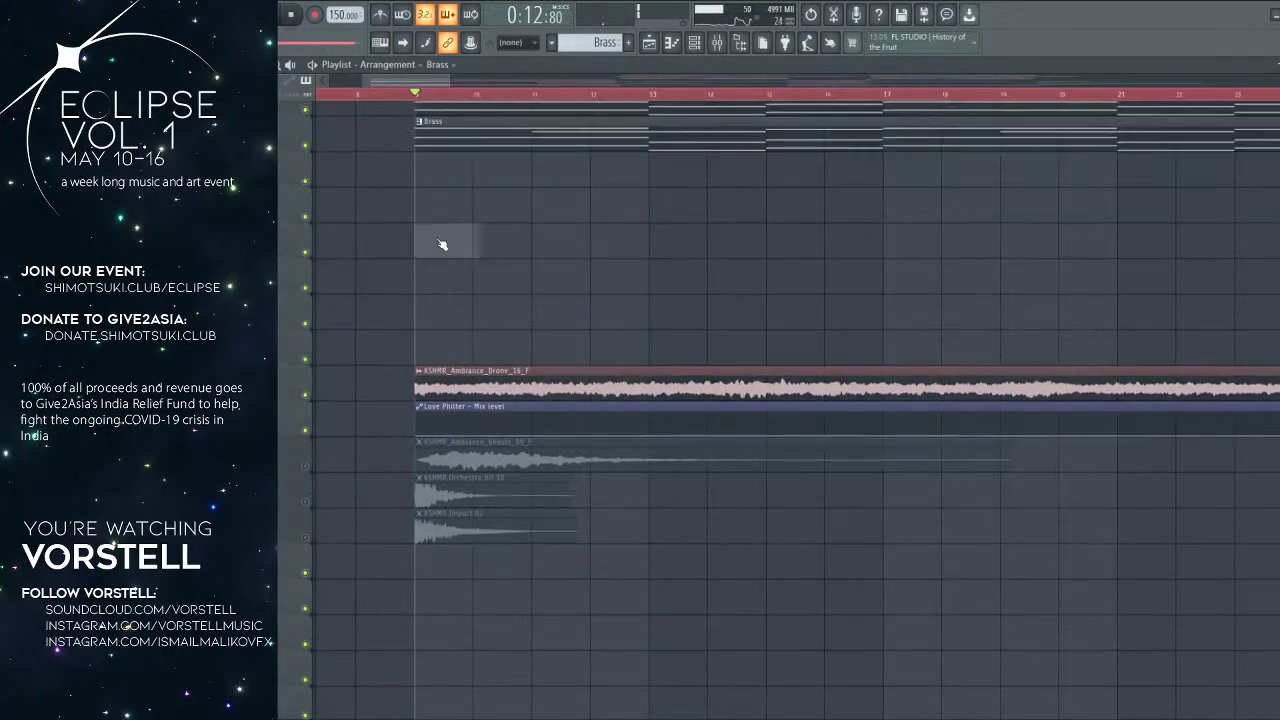
pyautogui.scroll(3, 434, 100)
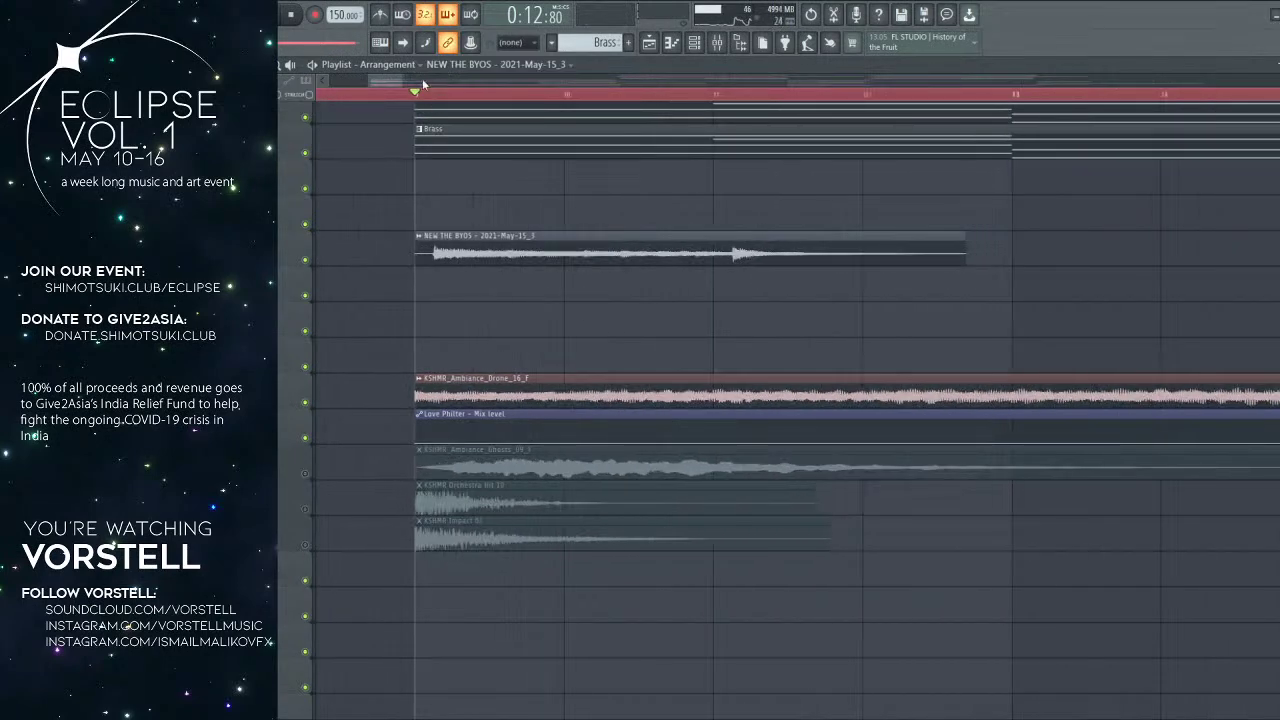
# Step: Delete the second hit from the Edison recording and replace the old playlist clip with the shortened take at bar 9
pyautogui.click(717, 44)
pyautogui.click(1234, 113)
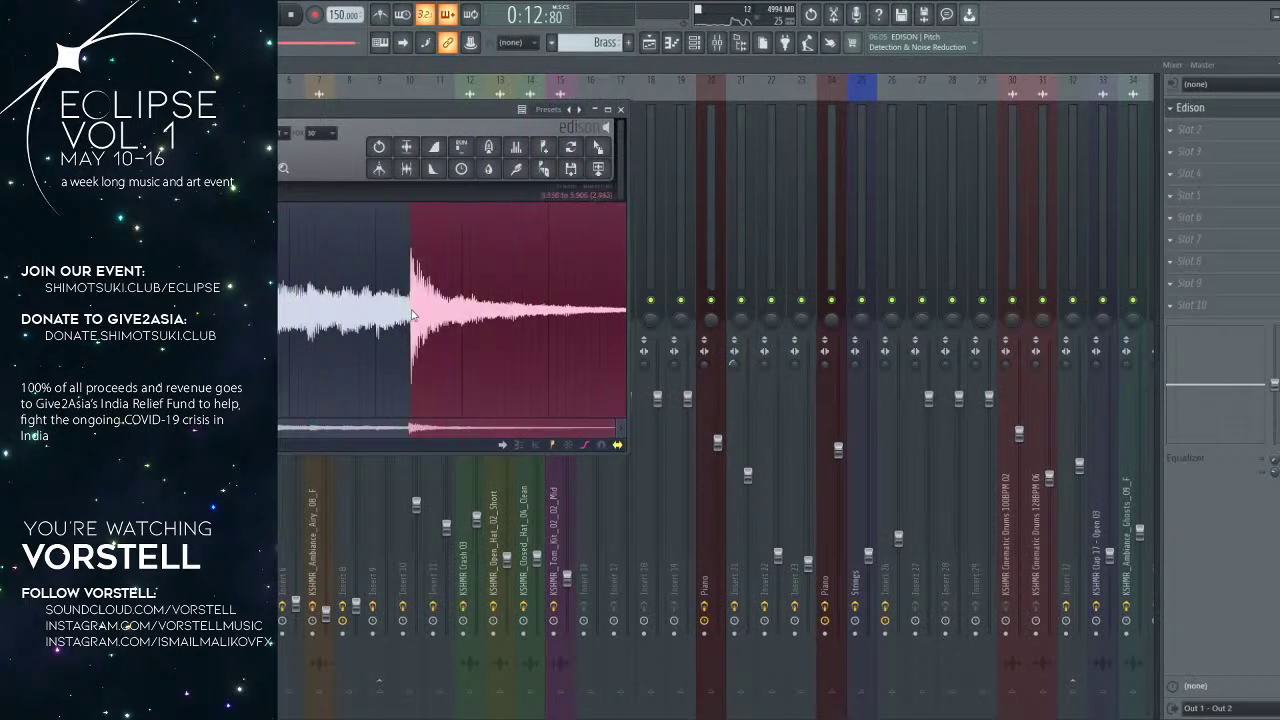
pyautogui.press('Delete')
pyautogui.moveTo(598, 148); pyautogui.dragTo(453, 290)
pyautogui.rightClick(530, 242)
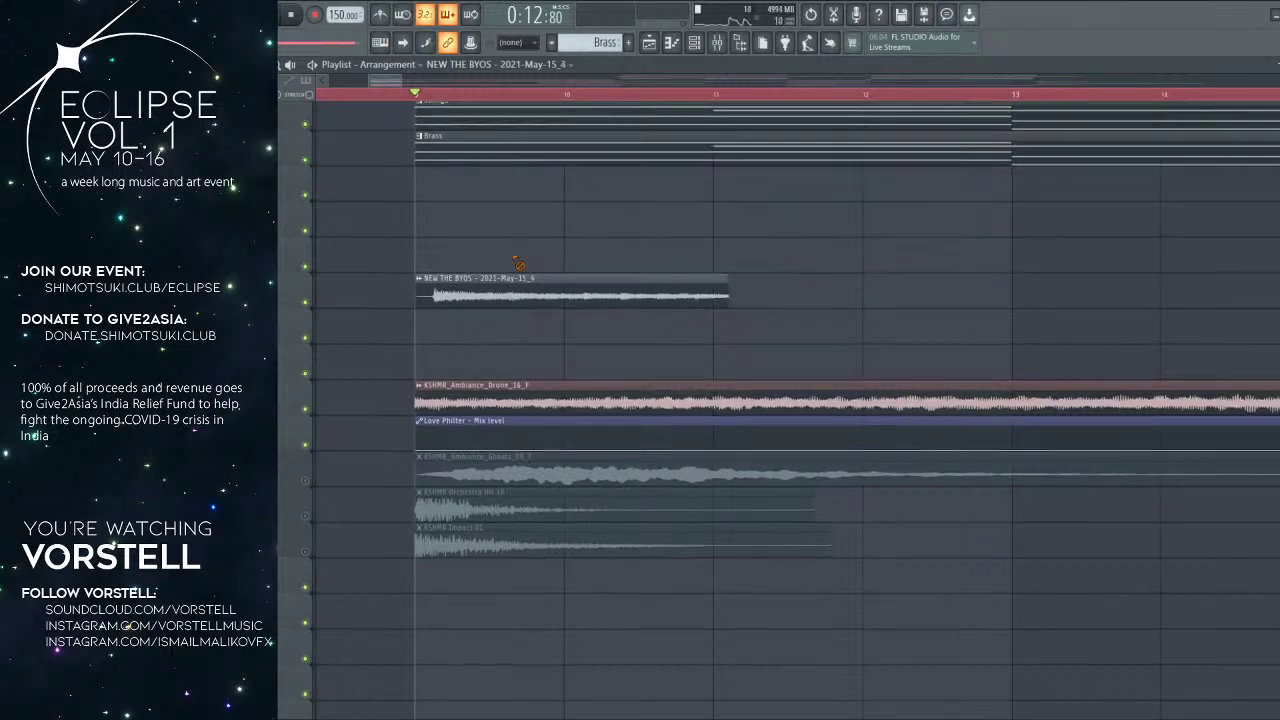
# Step: Move the recorded clip to start at bar 7 and unmute the Ambiance Ghosts, Orchestra Hit 10 and Impact 01 tracks
pyautogui.press('space')
pyautogui.scroll(-3, 690, 283)
pyautogui.press('space')
pyautogui.moveTo(694, 304); pyautogui.dragTo(566, 304)
pyautogui.click(558, 94)
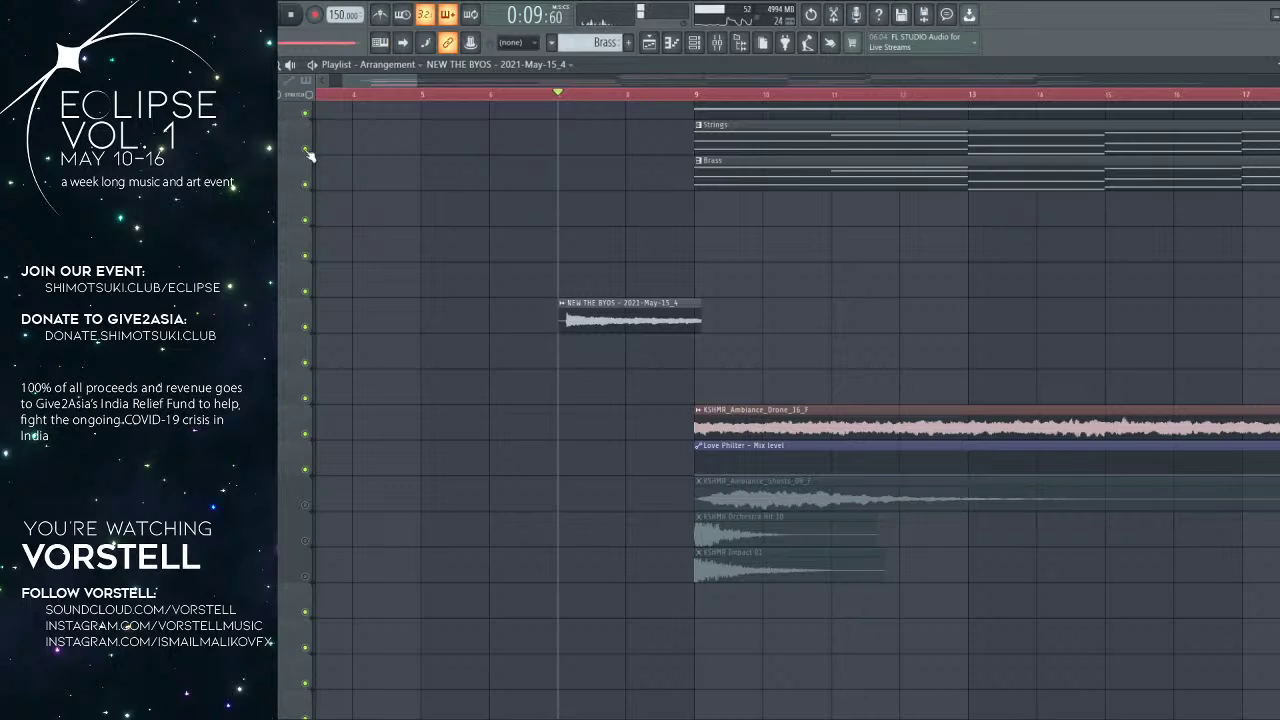
pyautogui.scroll(3, 622, 385)
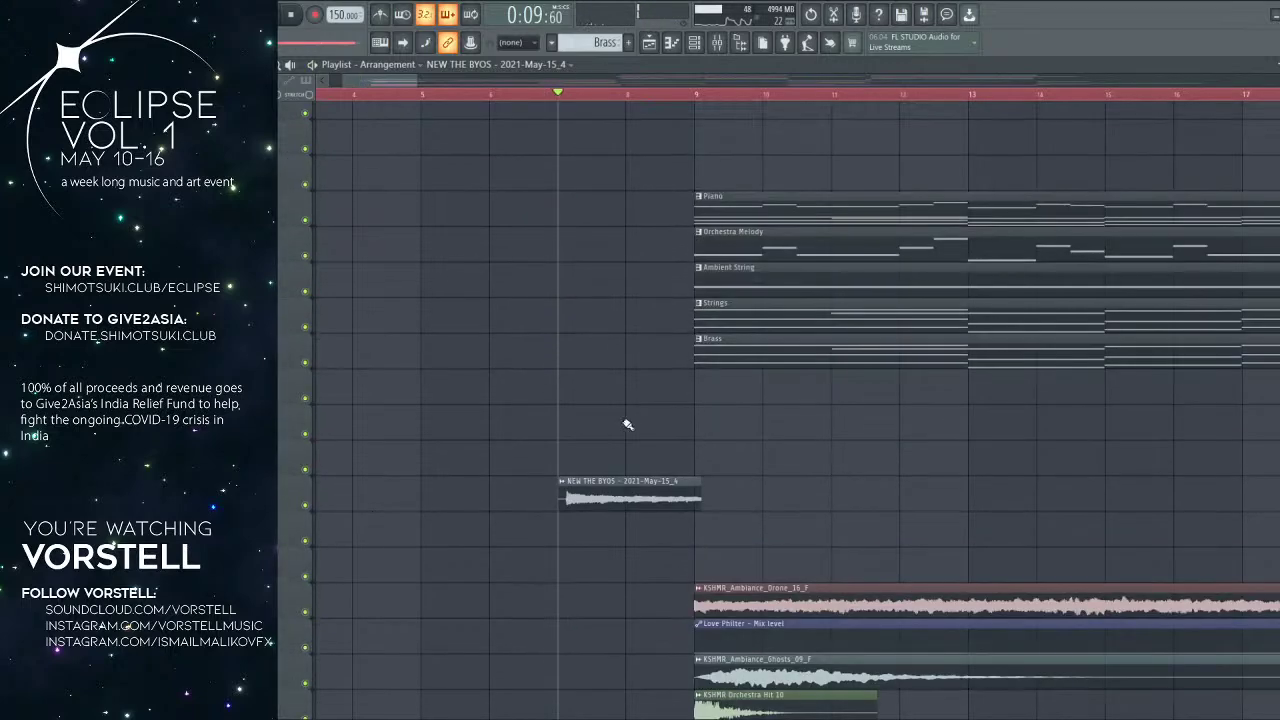
# Step: Reverse the recorded clip and play the lead-in from bar 7
pyautogui.doubleClick(623, 484)
pyautogui.click(453, 378)
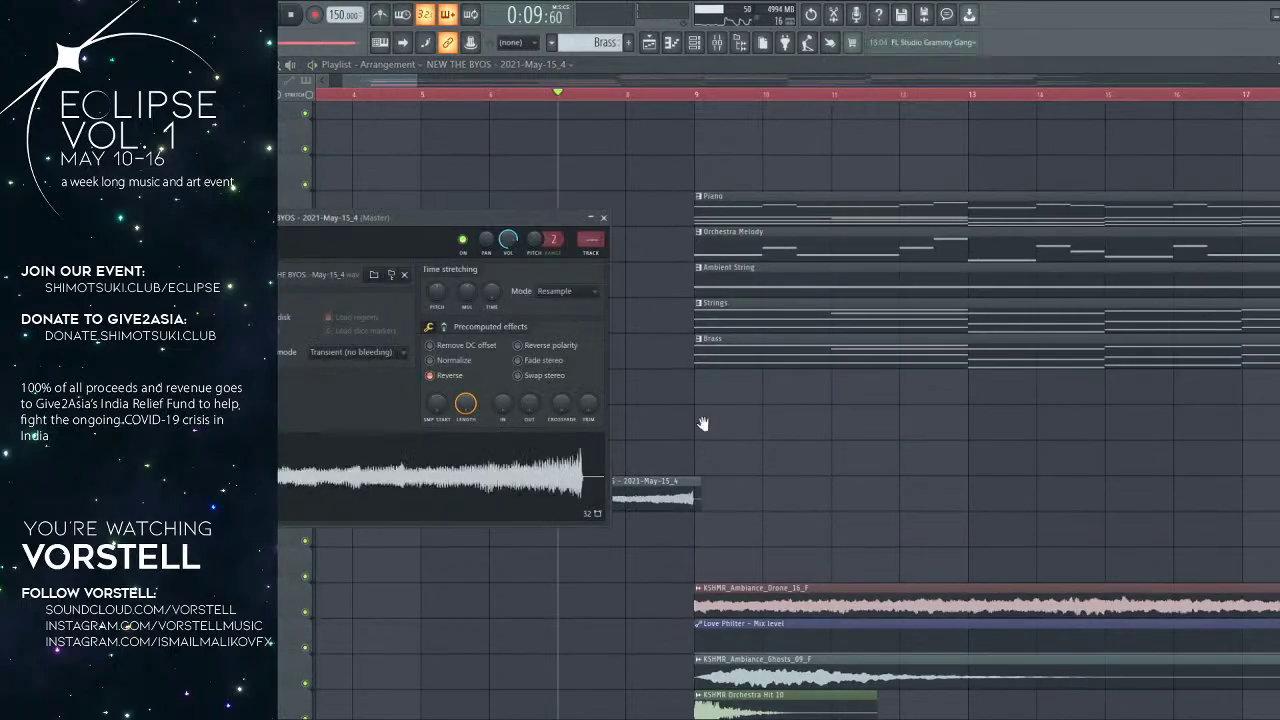
pyautogui.press('Escape')
pyautogui.press('space')
# Step: Slice off and delete the reversed recording's silent tail, aligning the clip's end with bar 9
pyautogui.scroll(5, 697, 106)
pyautogui.press('c')
pyautogui.moveTo(710, 474); pyautogui.dragTo(708, 520)
pyautogui.press('b')
pyautogui.rightClick(722, 498)
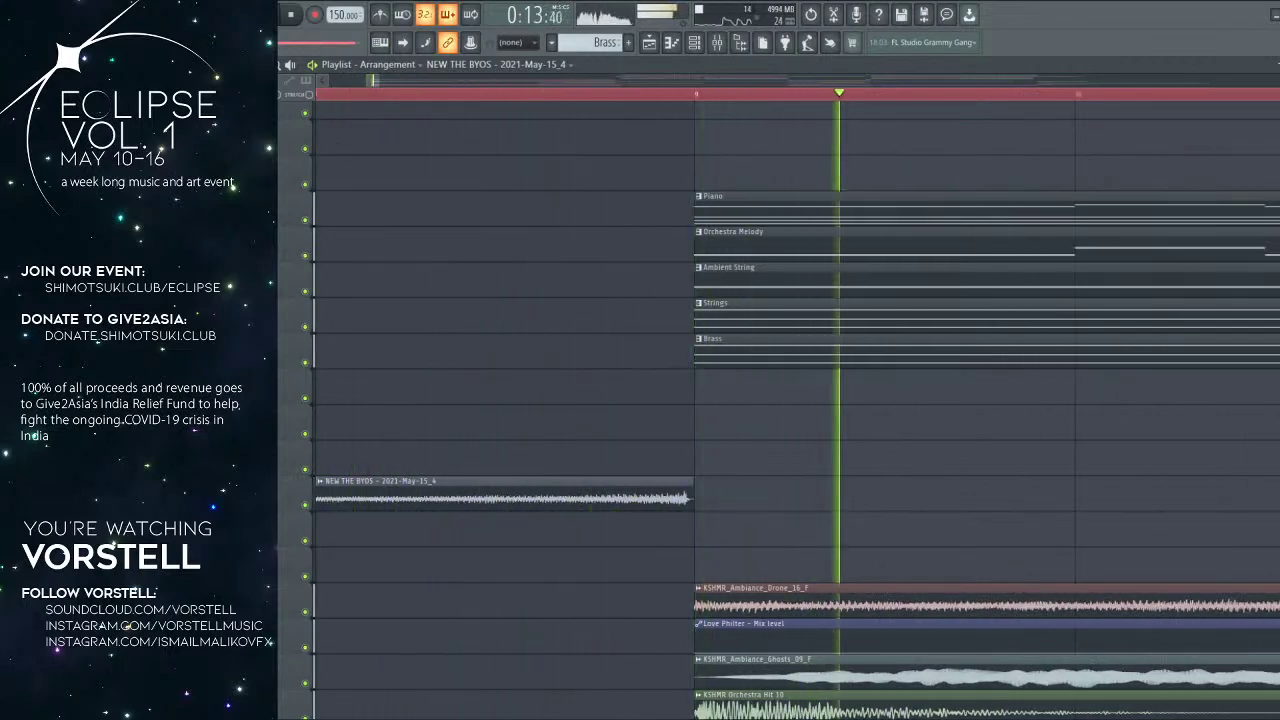
pyautogui.press('space')
pyautogui.scroll(3, 700, 103)
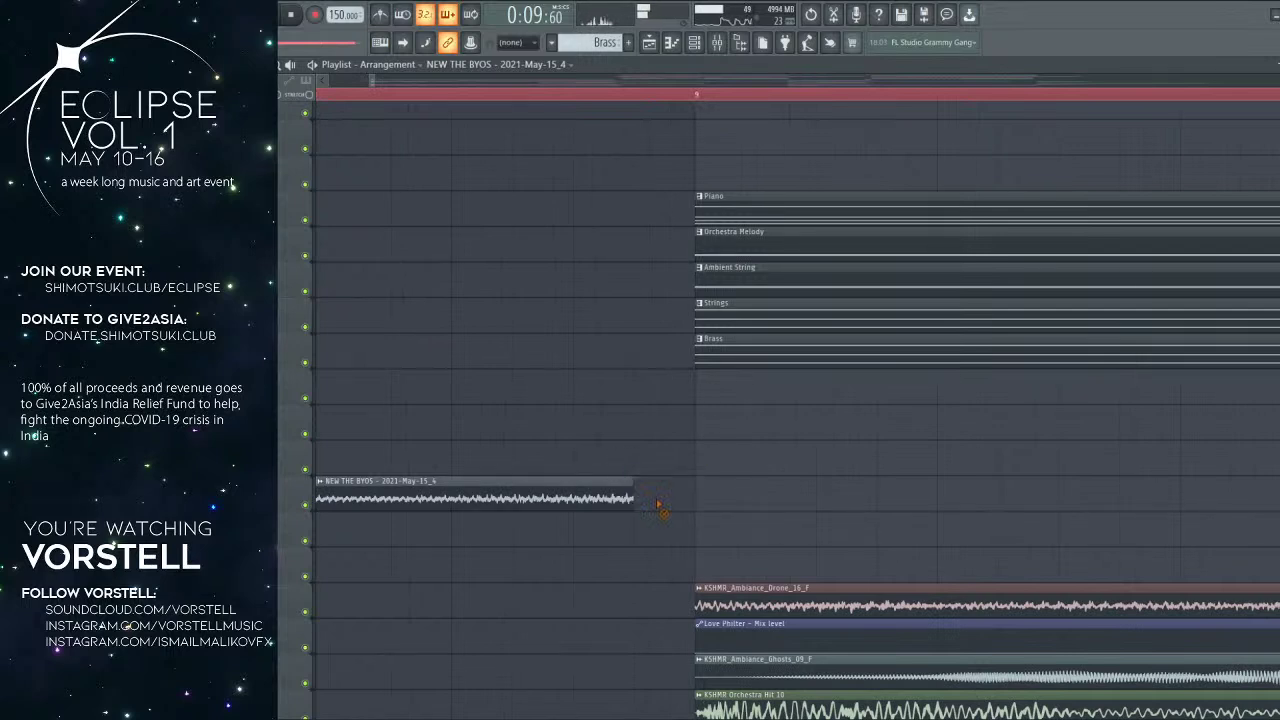
# Step: Give the reversed recording a long fade-in and lower its channel volume while playing the lead-in
pyautogui.doubleClick(655, 482)
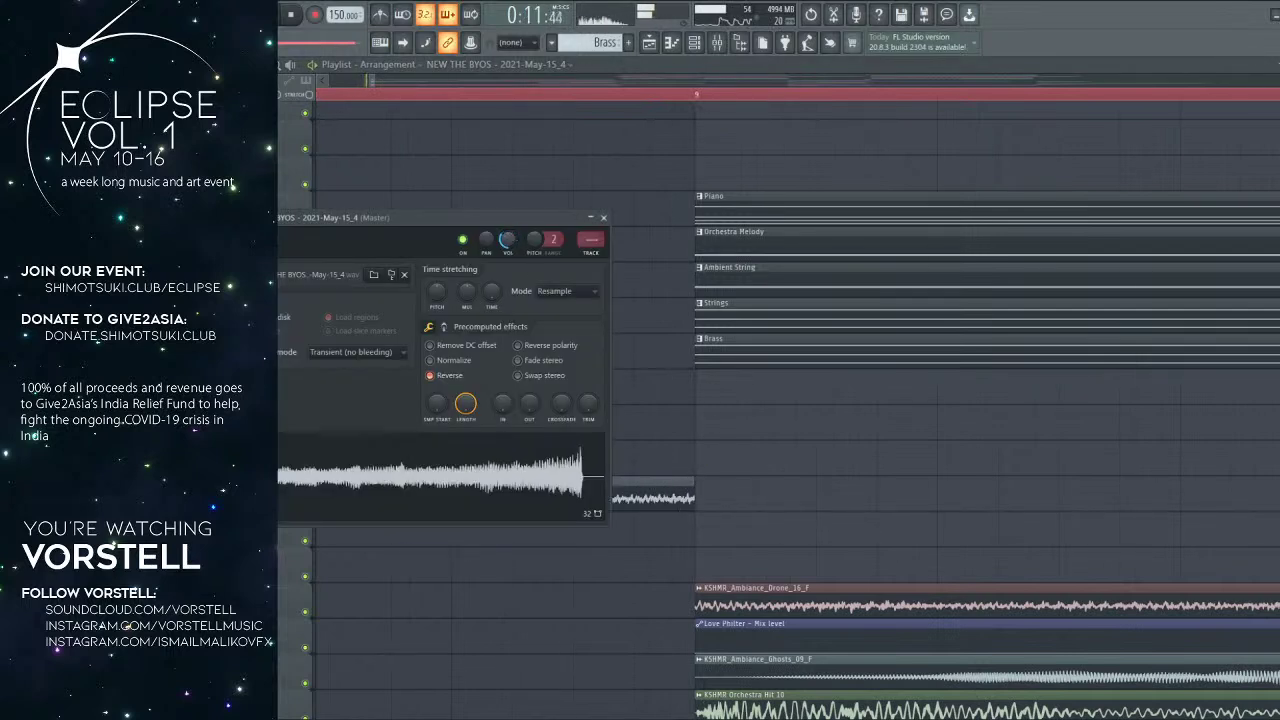
pyautogui.press('space')
pyautogui.moveTo(511, 403); pyautogui.dragTo(511, 383)
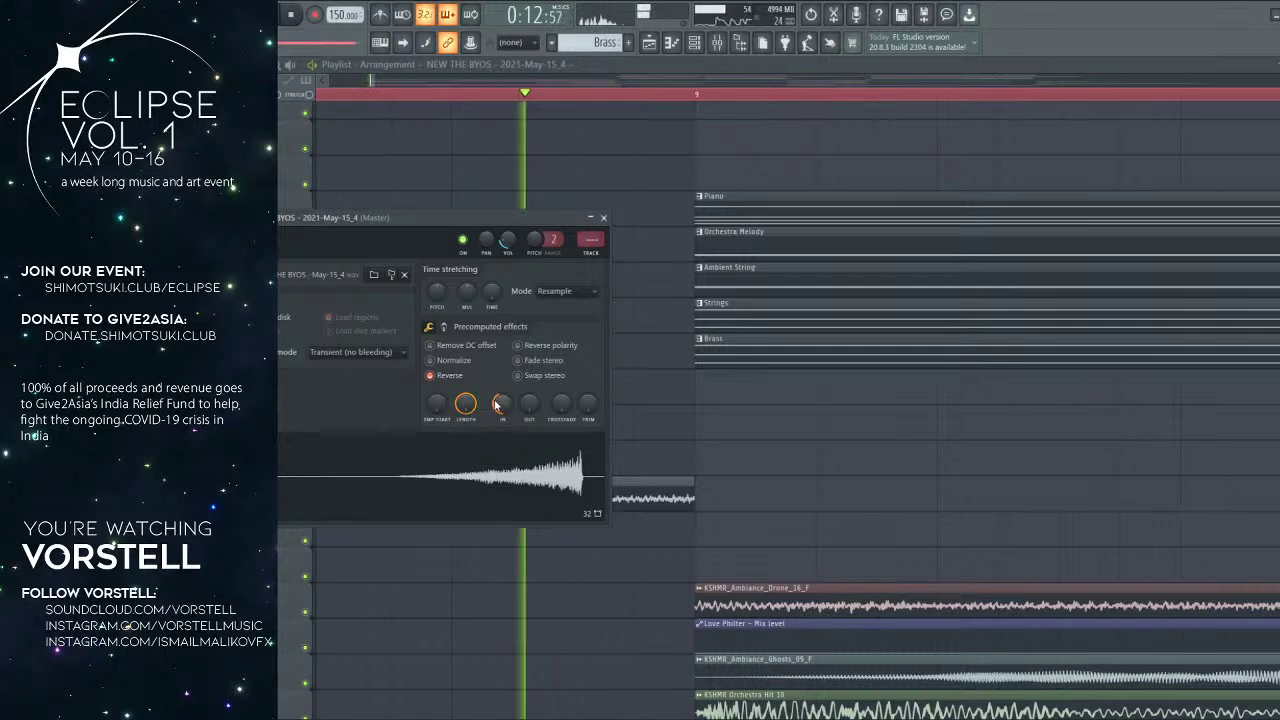
pyautogui.moveTo(500, 400); pyautogui.dragTo(500, 405)
pyautogui.click(603, 217)
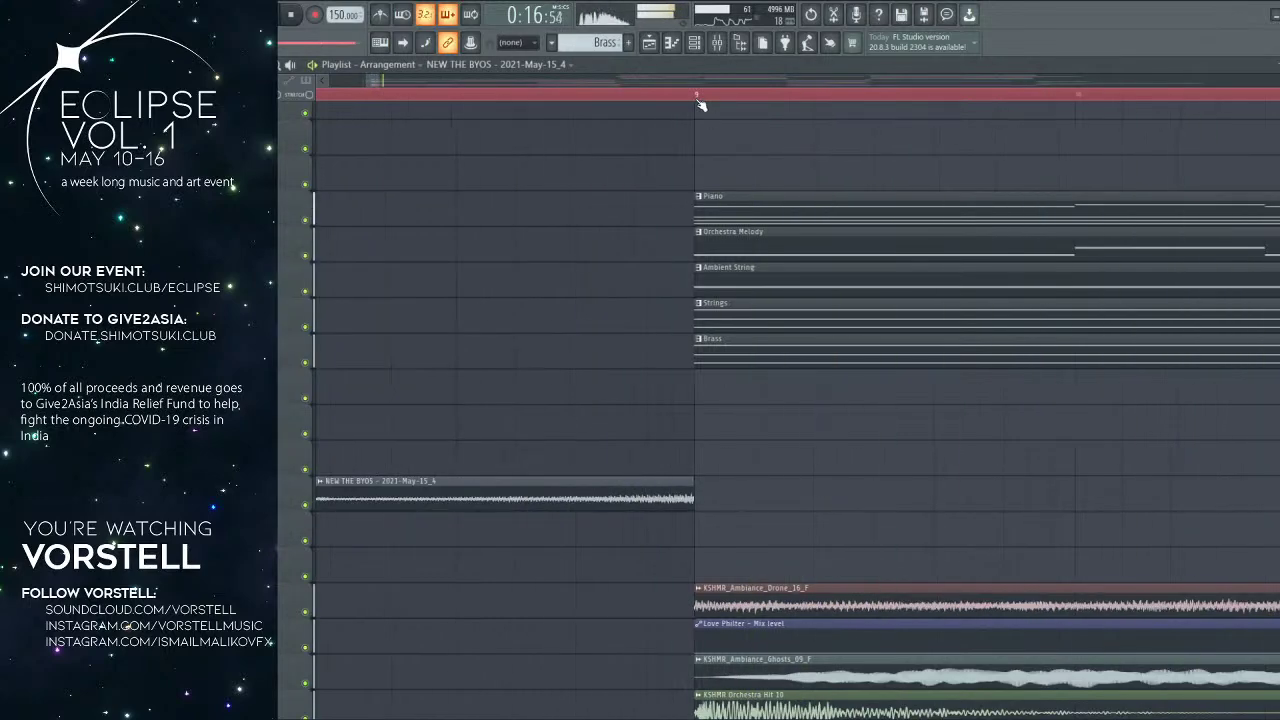
# Step: Create a reversed copy of KSHMR Orchestra Hit 10 and place it on the same track so it ends at bar 9
pyautogui.scroll(-3, 698, 102)
pyautogui.moveTo(637, 280); pyautogui.dragTo(691, 166)
pyautogui.moveTo(700, 530); pyautogui.dragTo(703, 328)
pyautogui.press('space')
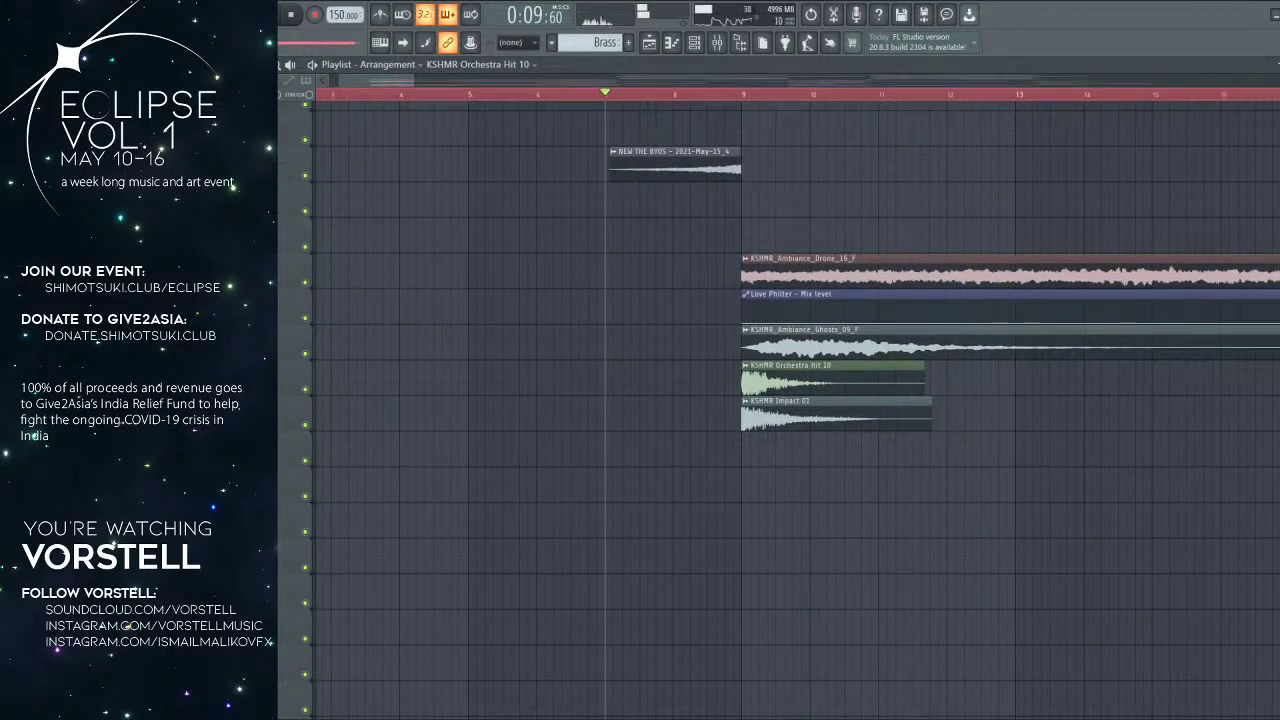
pyautogui.click(360, 304)
pyautogui.moveTo(420, 405); pyautogui.dragTo(632, 480)
pyautogui.click(802, 408)
pyautogui.scroll(5, 745, 98)
pyautogui.moveTo(757, 490); pyautogui.dragTo(756, 384)
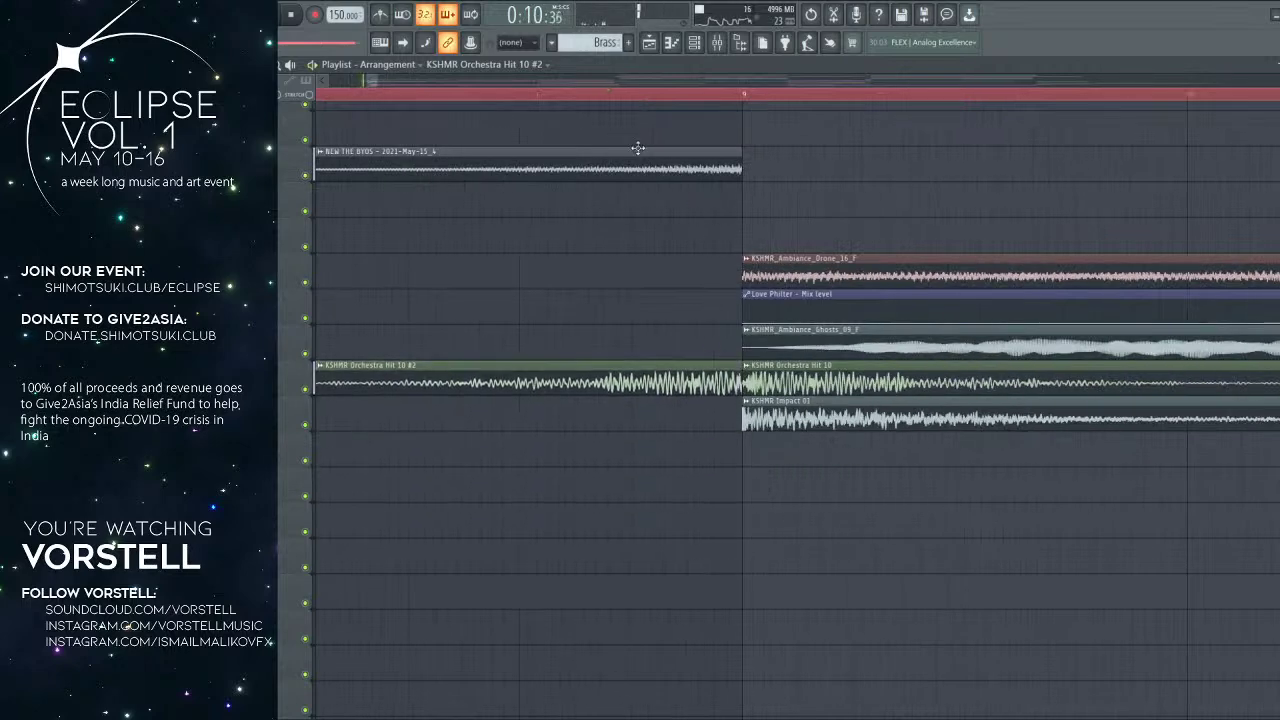
# Step: Play the lead-in into bar 9 and check the channel settings of the reversed Orchestra Hit 10 copy
pyautogui.scroll(-4, 570, 100)
pyautogui.doubleClick(588, 381)
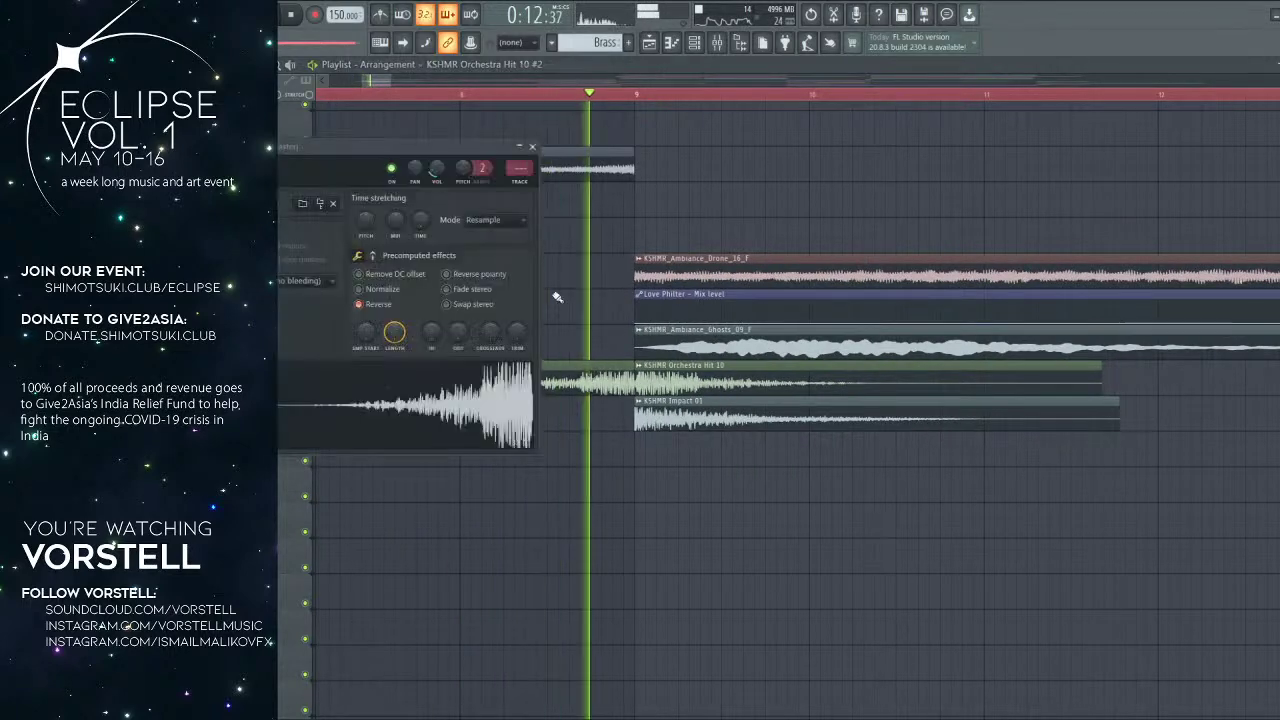
pyautogui.click(722, 427)
pyautogui.press('space')
pyautogui.press('space')
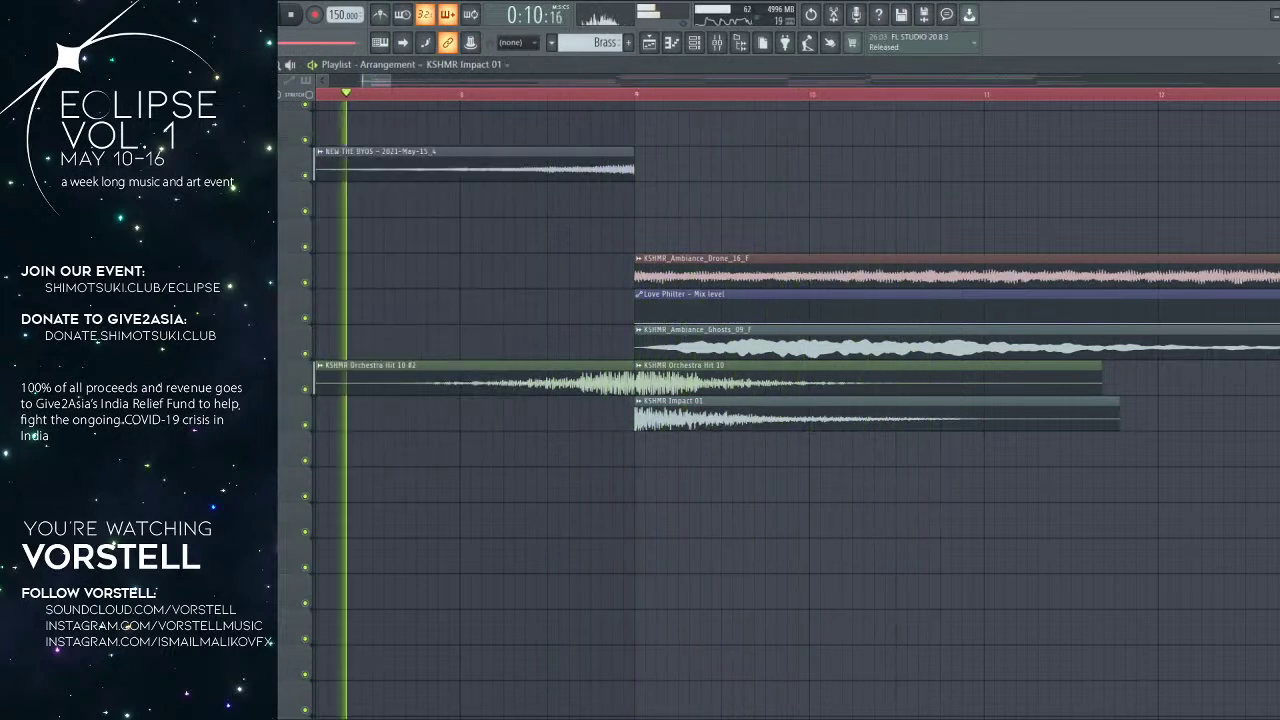
pyautogui.press('space')
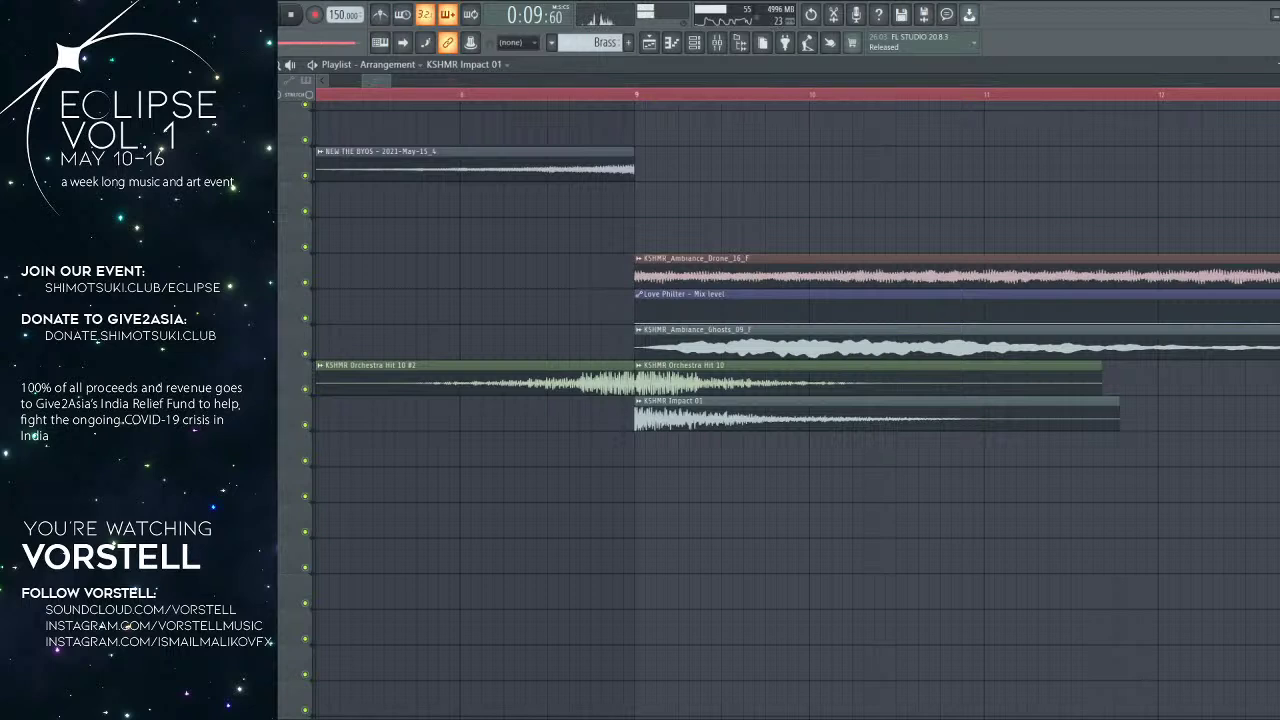
# Step: Create a reversed copy of KSHMR Impact 01 and place it on the same track so it ends at bar 9
pyautogui.doubleClick(468, 369)
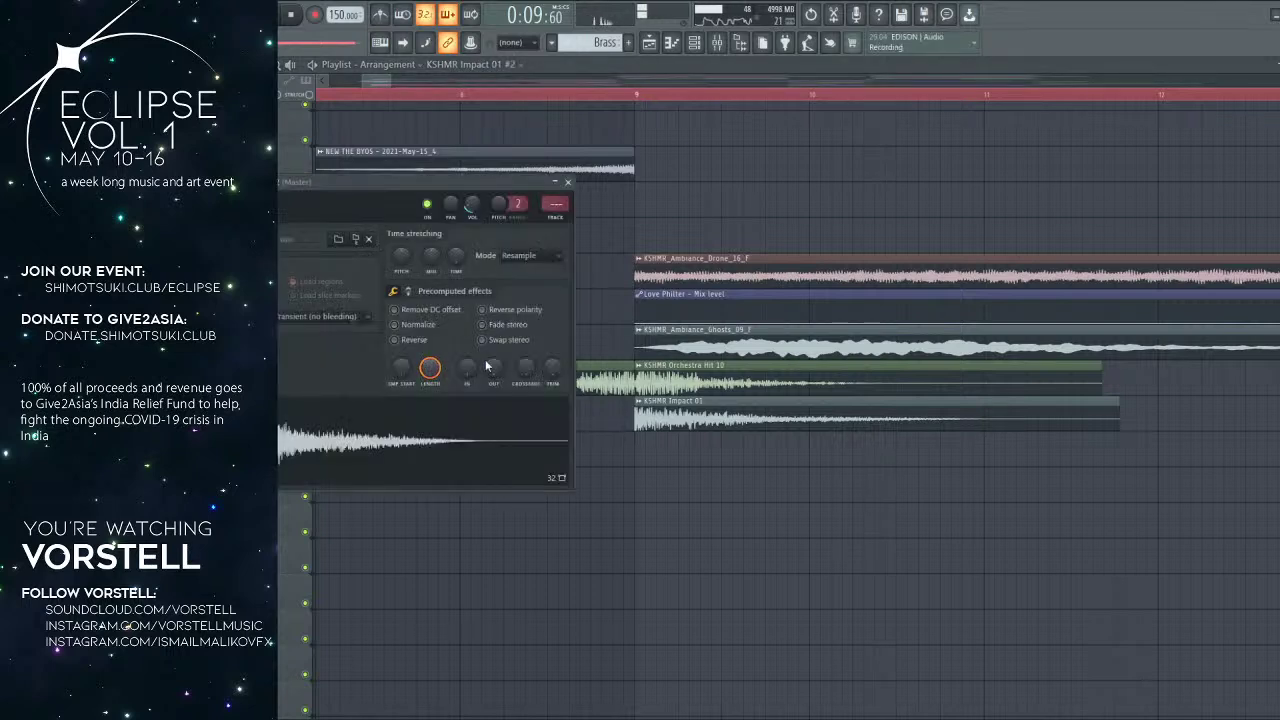
pyautogui.moveTo(440, 435); pyautogui.dragTo(590, 470)
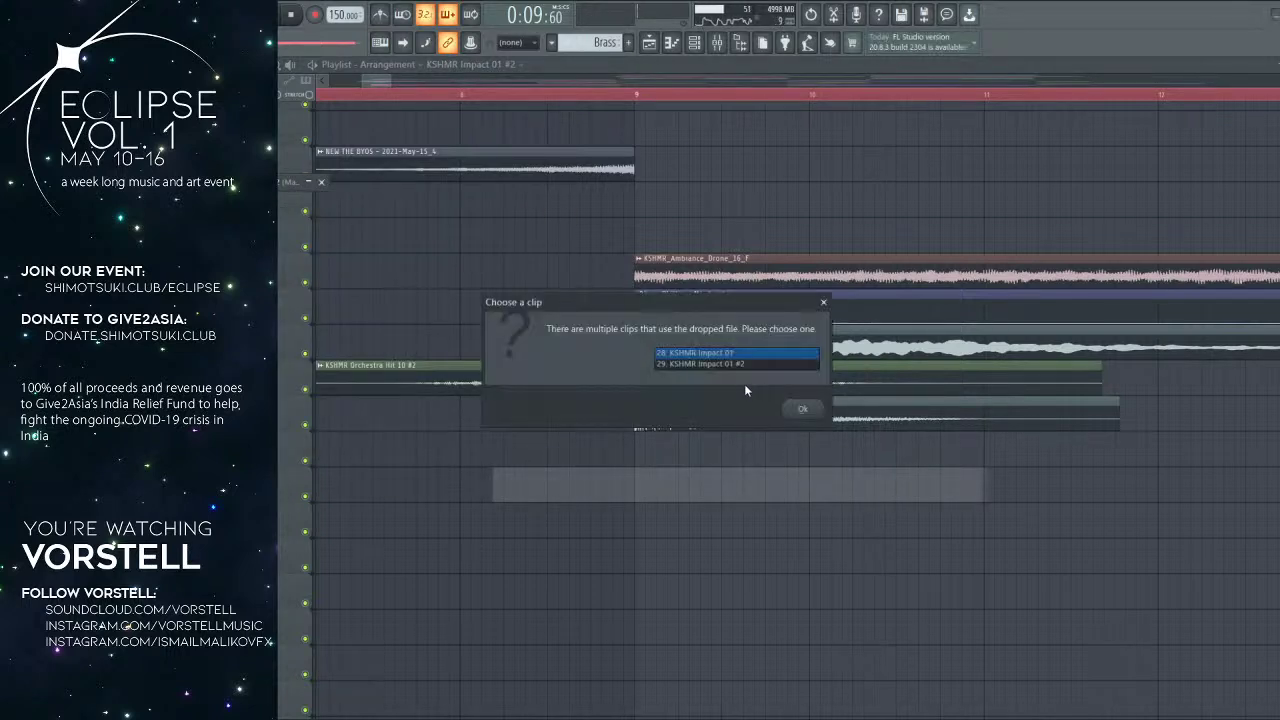
pyautogui.click(740, 364)
pyautogui.click(802, 408)
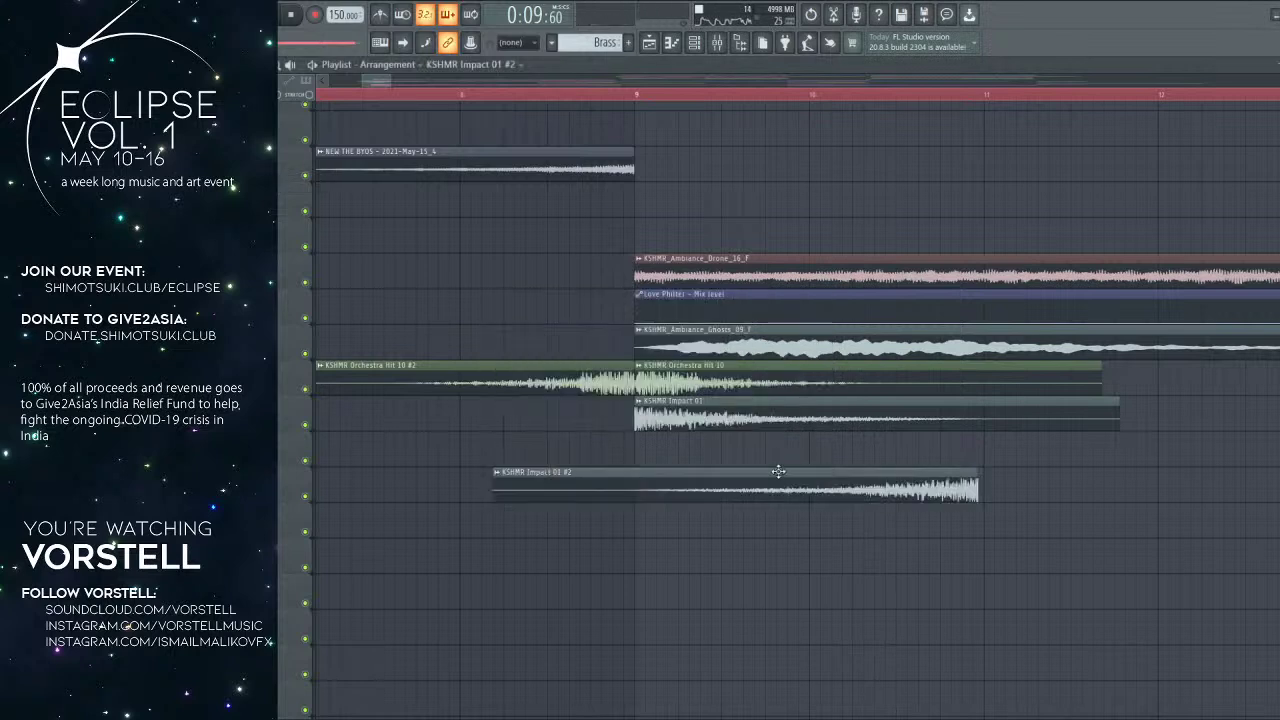
pyautogui.moveTo(791, 471); pyautogui.dragTo(589, 443)
# Step: Adjust the reversed Impact 01 copy's volume while playing the lead-in
pyautogui.moveTo(643, 103); pyautogui.dragTo(592, 418)
pyautogui.press('space')
pyautogui.doubleClick(592, 418)
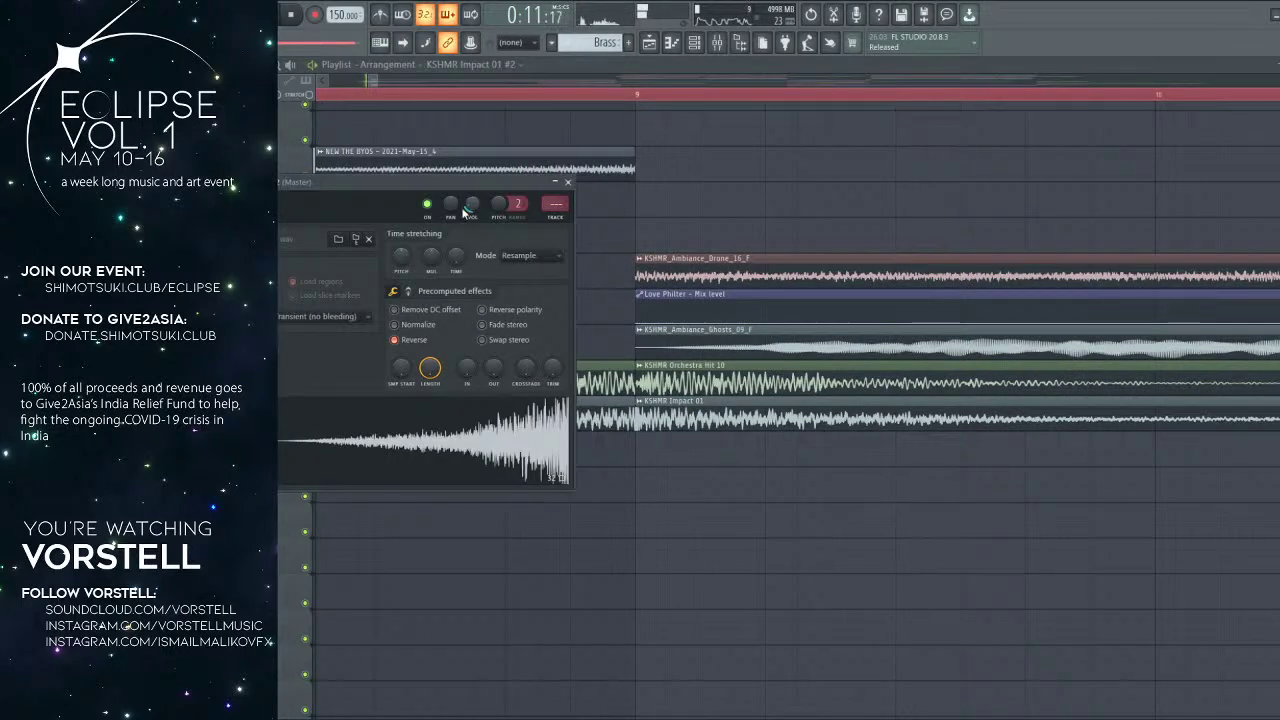
pyautogui.scroll(-8, 543, 102)
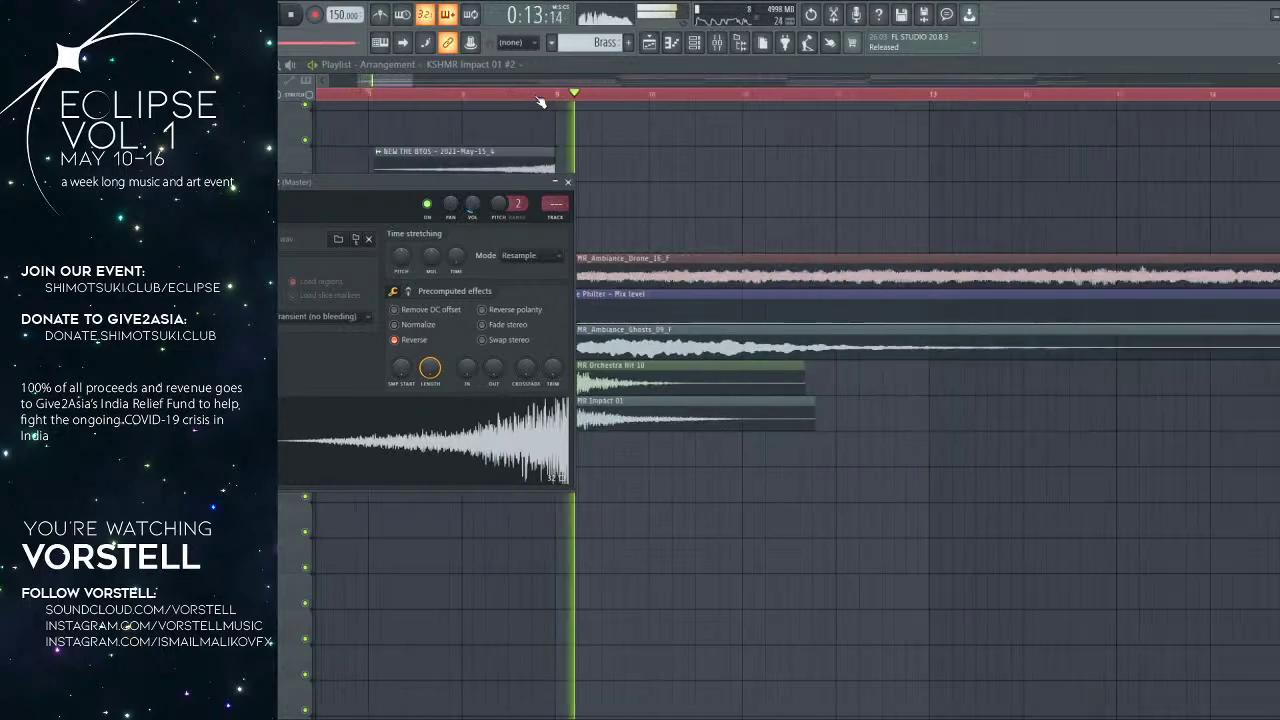
# Step: Readjust the reversed recording's channel volume and replay the transition from just after bar 8
pyautogui.doubleClick(495, 160)
pyautogui.press('space')
pyautogui.rightClick(508, 241)
pyautogui.click(527, 250)
pyautogui.press('space')
pyautogui.click(501, 95)
pyautogui.doubleClick(518, 170)
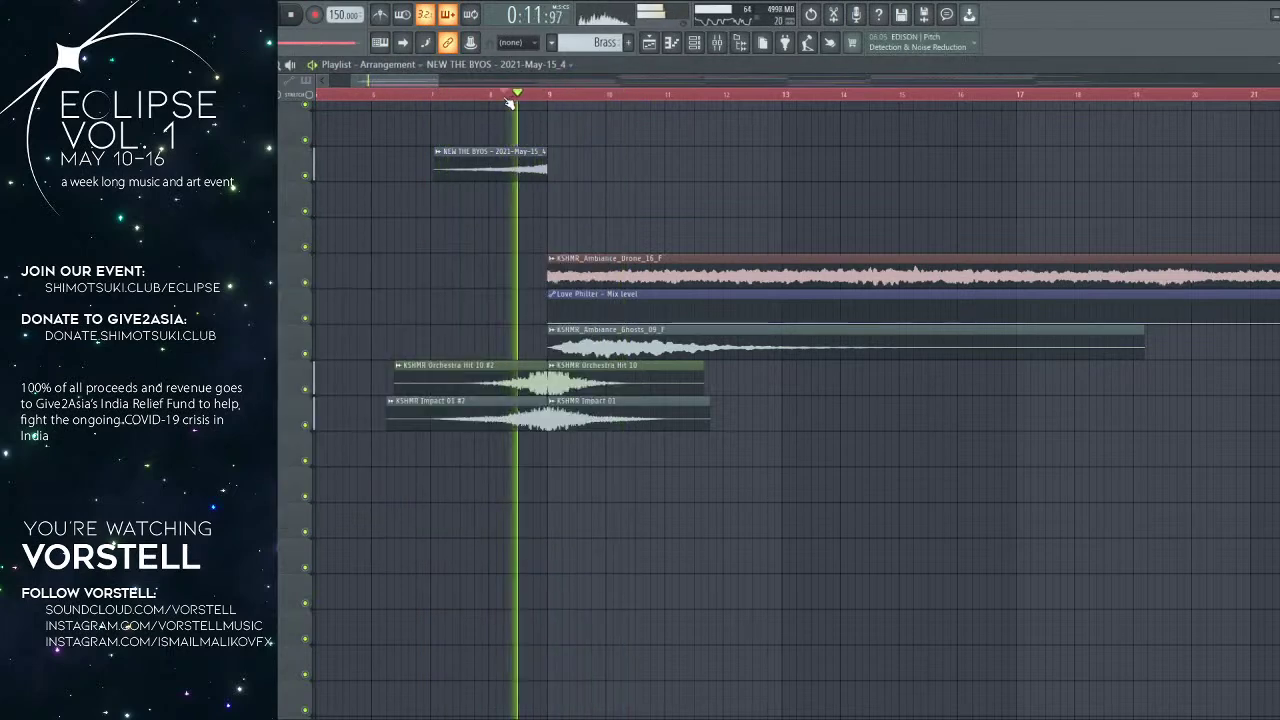
# Step: Make the FX transition and FM_fx_impact clips begin slightly before bar 9
pyautogui.scroll(3, 500, 138)
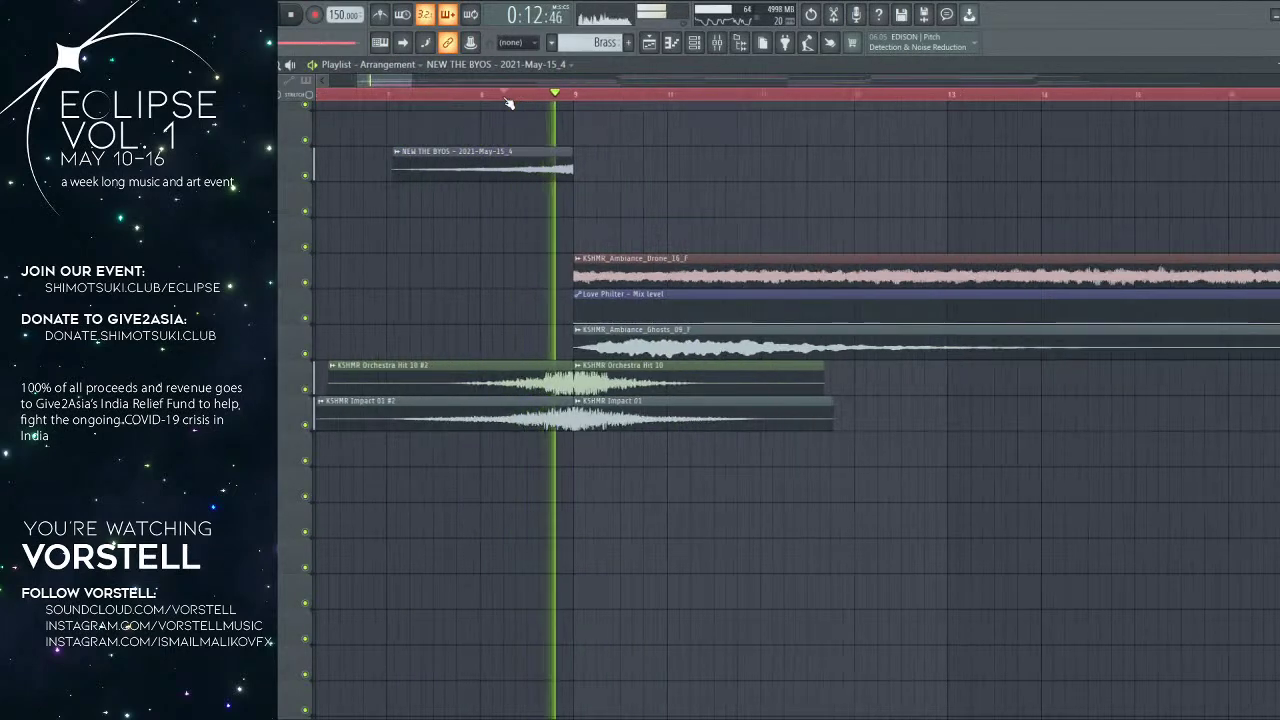
pyautogui.scroll(8, 500, 140)
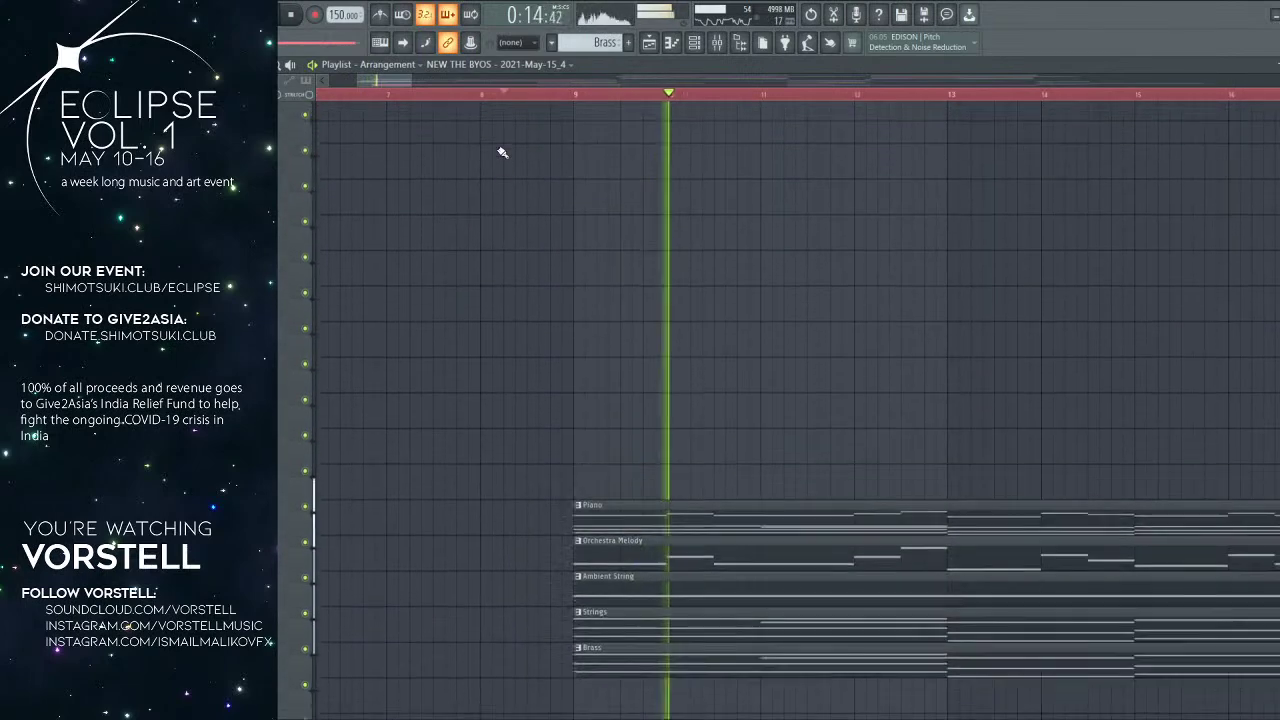
pyautogui.scroll(-12, 505, 148)
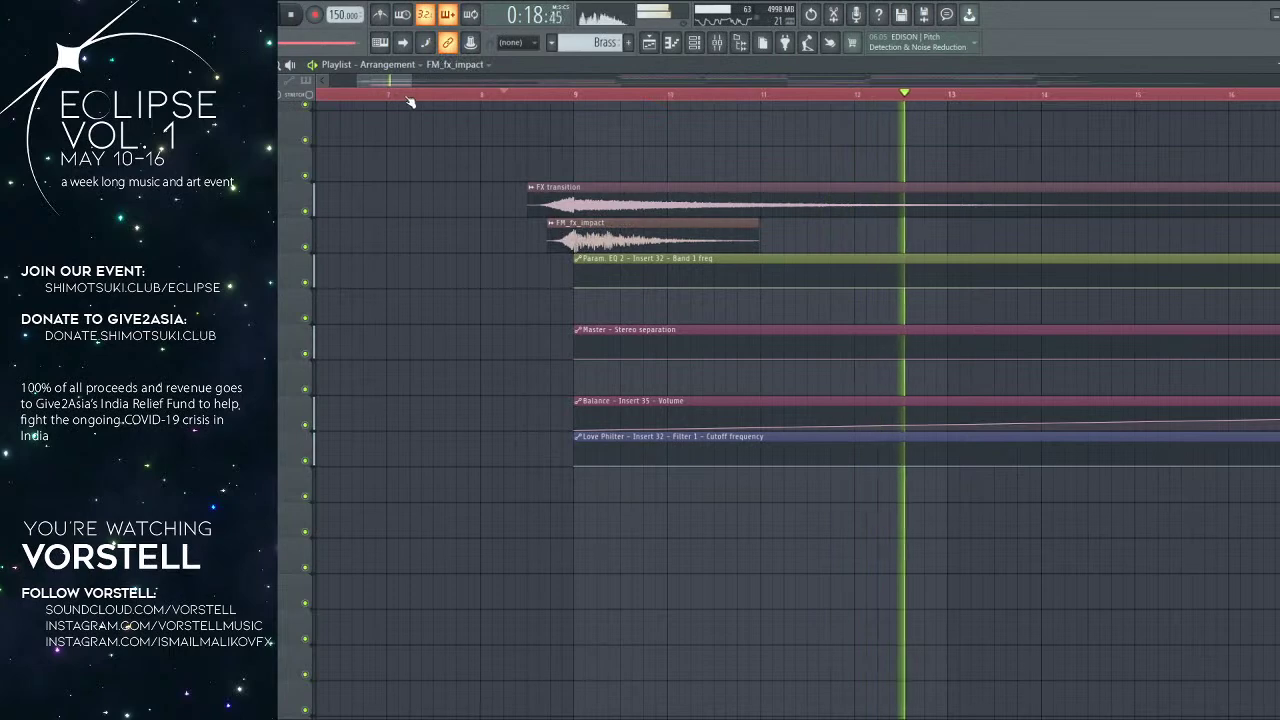
pyautogui.scroll(-3, 384, 100)
# Step: Clear the timeline's time selection and play the arrangement from the lead-in through the intro
pyautogui.click(375, 96)
pyautogui.scroll(12, 380, 174)
pyautogui.moveTo(383, 171); pyautogui.dragTo(497, 271)
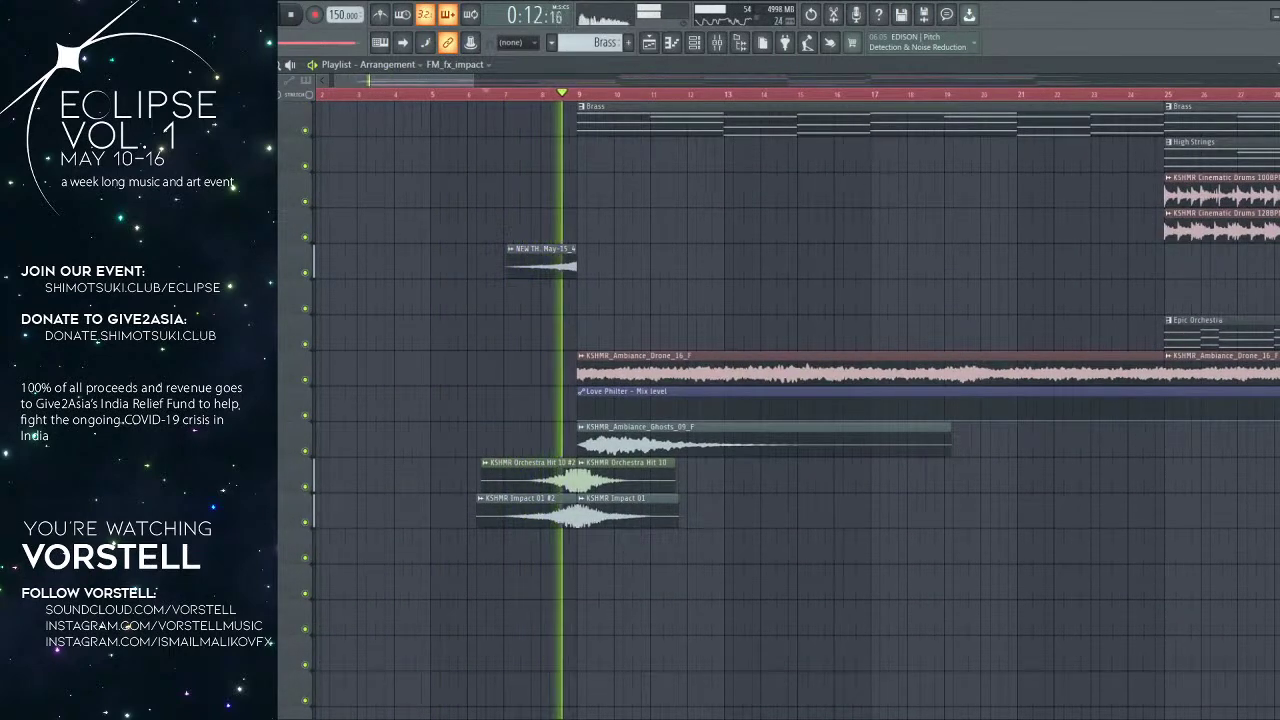
pyautogui.scroll(-5, 647, 100)
pyautogui.moveTo(1168, 98); pyautogui.dragTo(305, 118)
pyautogui.click(322, 96)
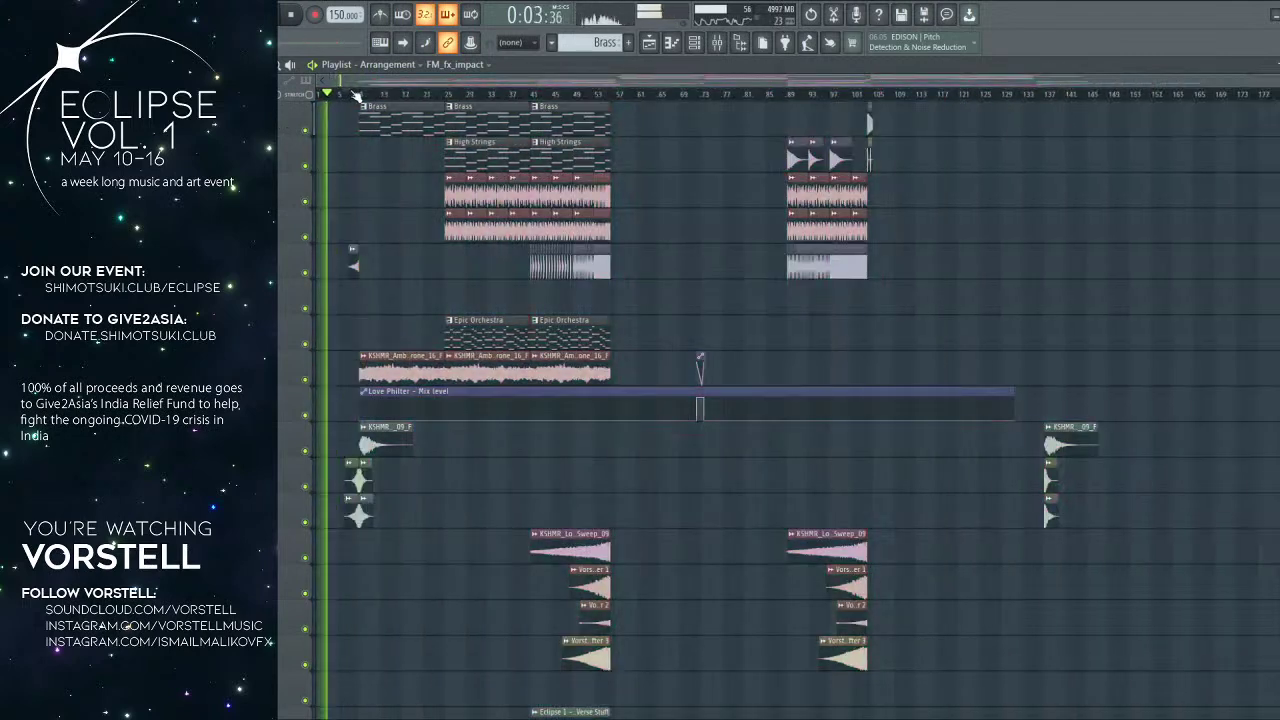
pyautogui.click(358, 96)
pyautogui.scroll(4, 358, 96)
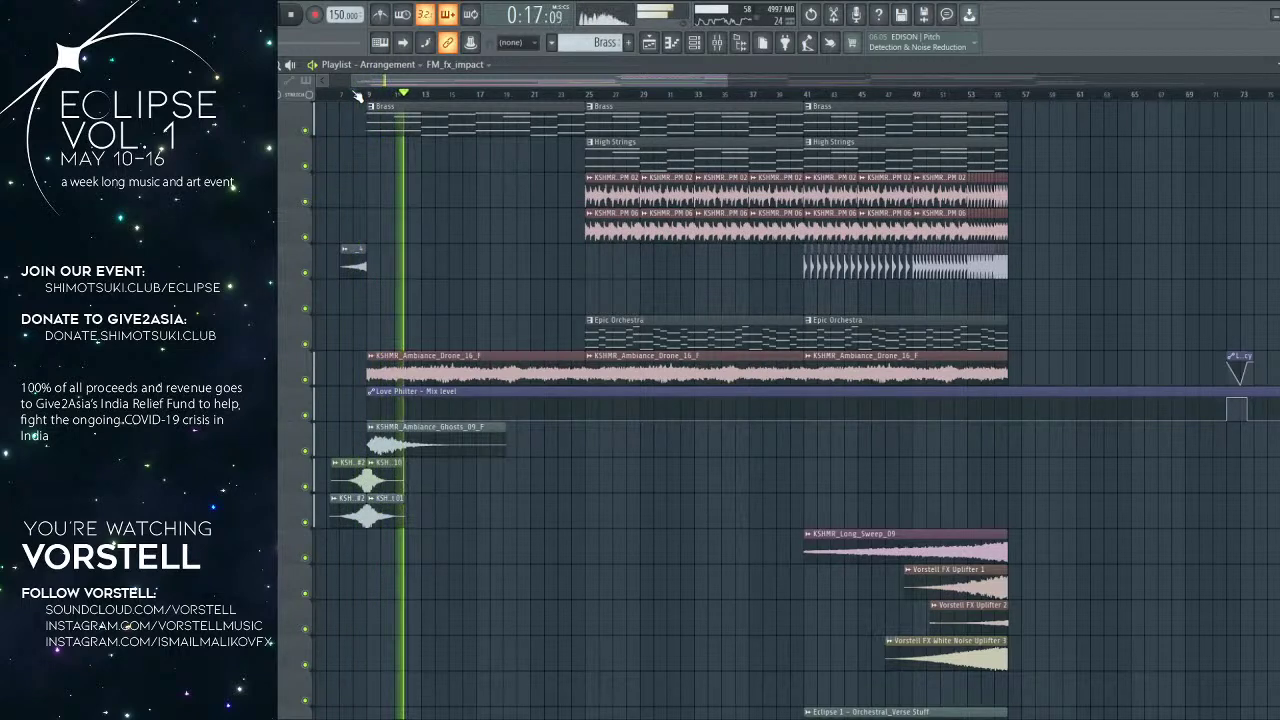
pyautogui.scroll(4, 600, 200)
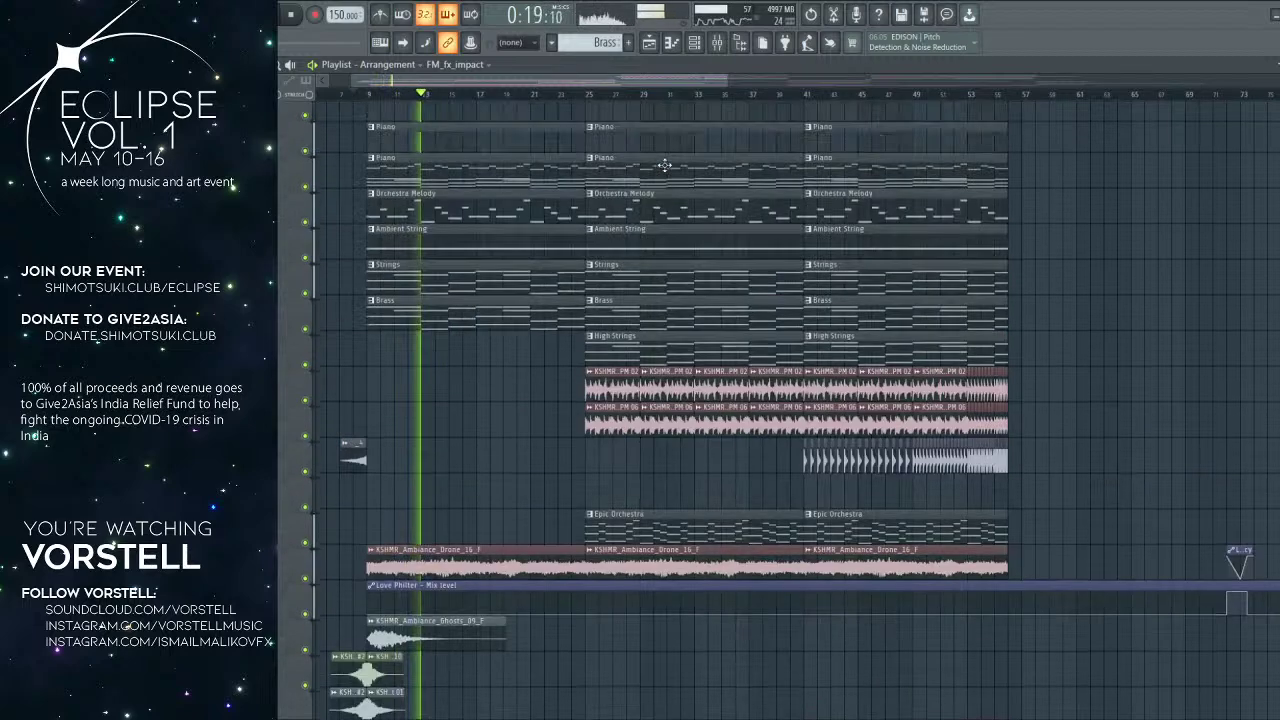
pyautogui.click(190, 10)
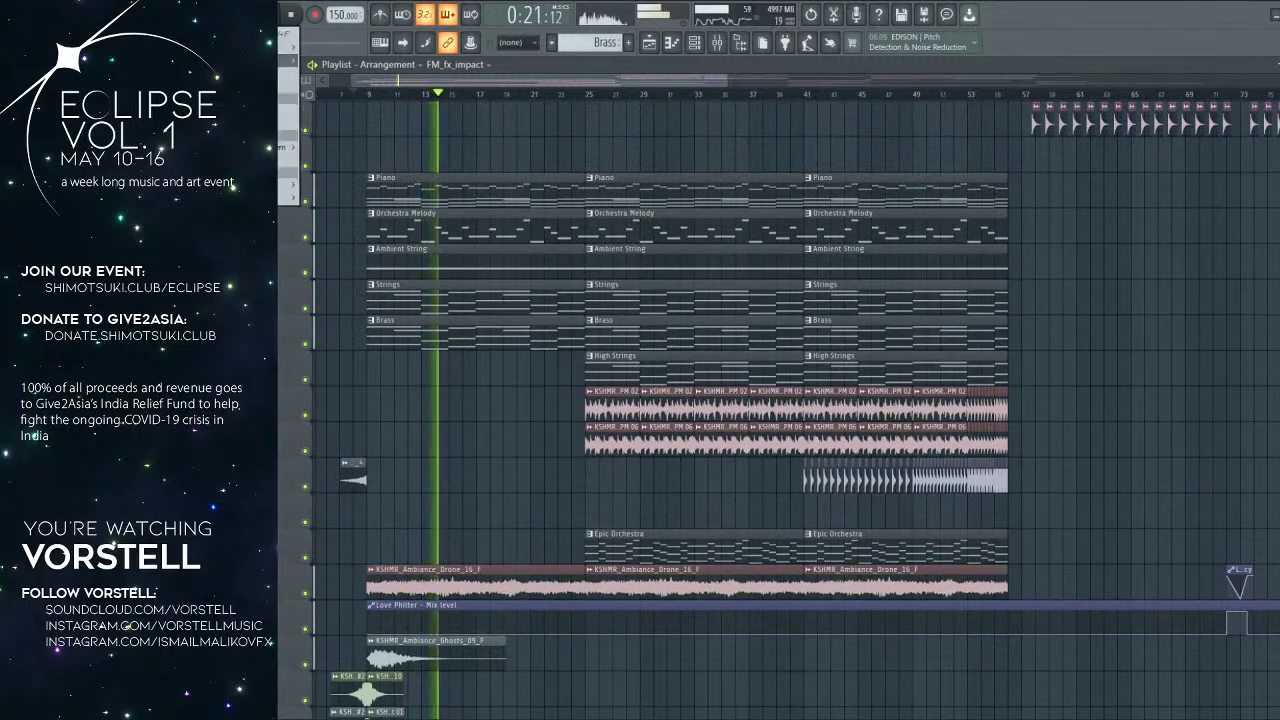
pyautogui.moveTo(288, 60)
pyautogui.click(413, 161)
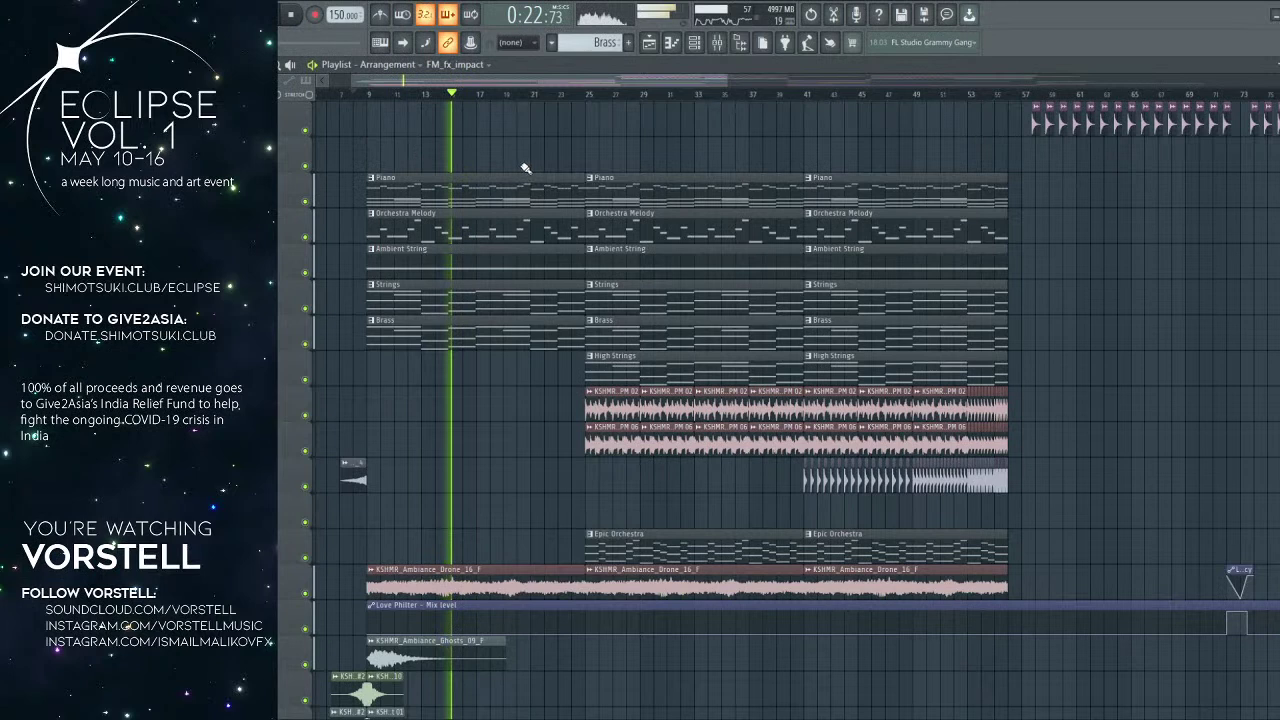
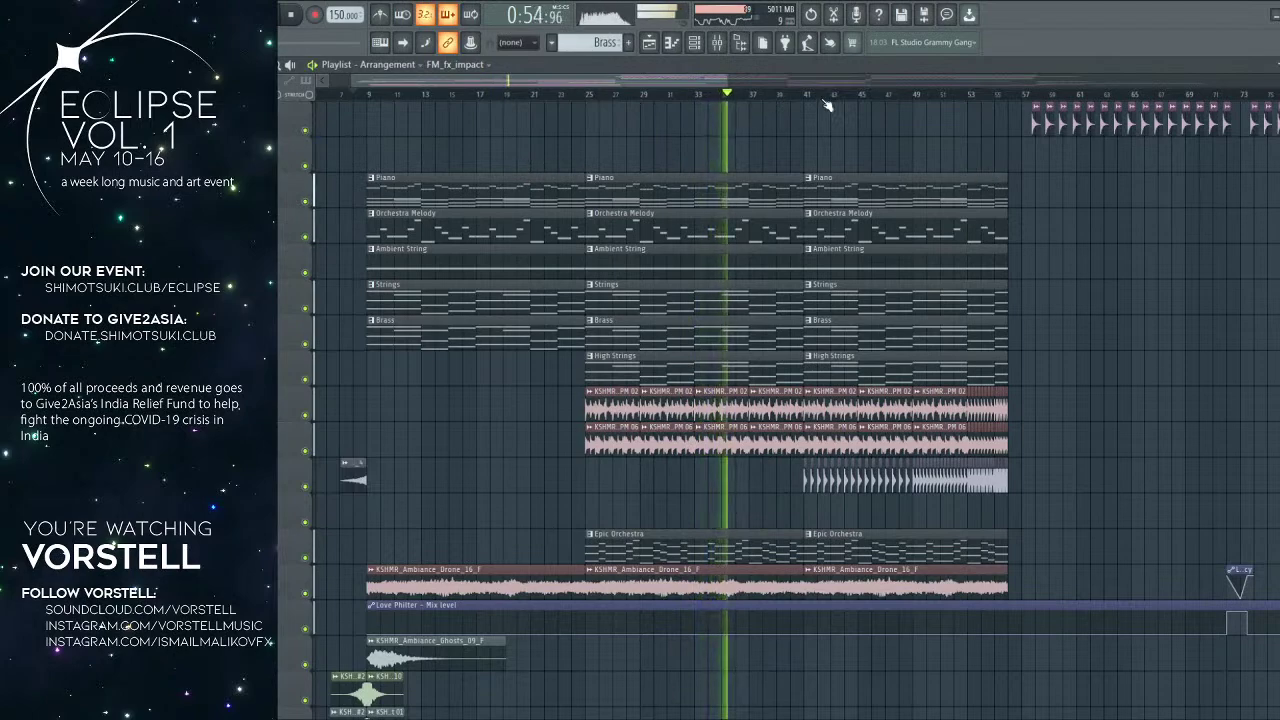
# Step: Audition the Eclipse 1 - Orchestral_Verse Stuff track around bar 41, leaving all tracks enabled
pyautogui.scroll(-2, 830, 108)
pyautogui.moveTo(790, 145); pyautogui.dragTo(728, 307)
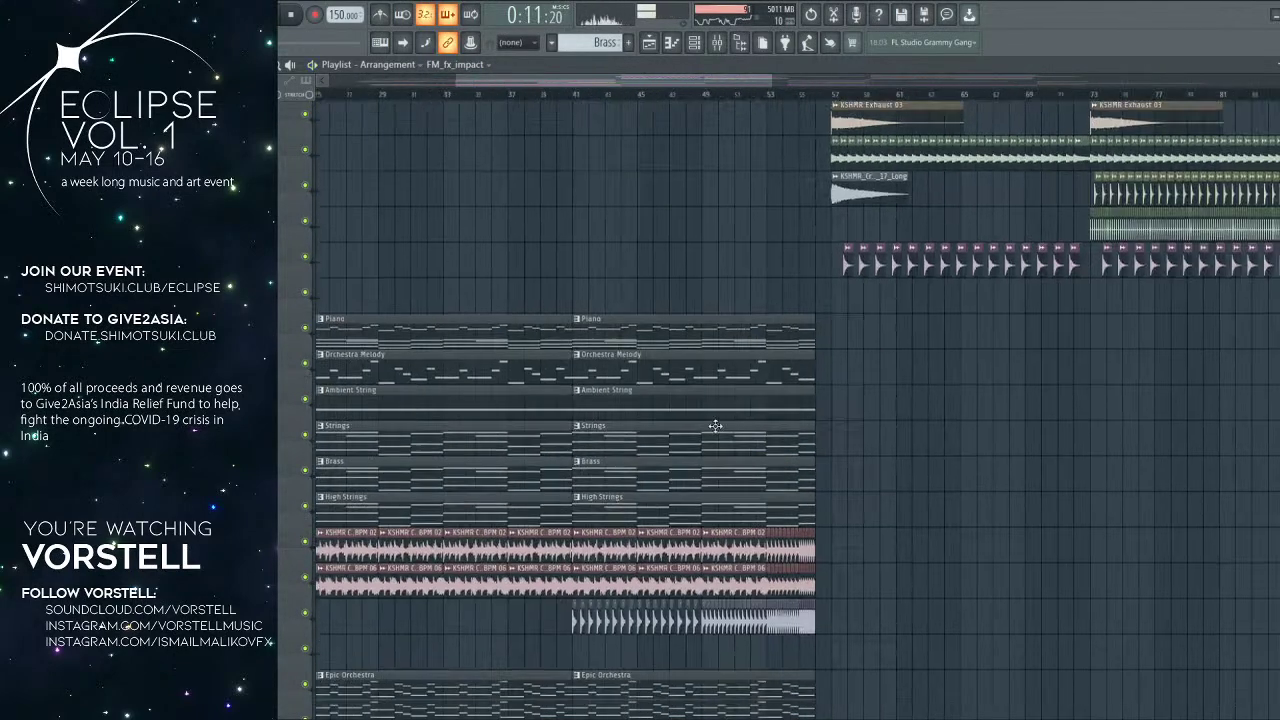
pyautogui.scroll(-5, 713, 400)
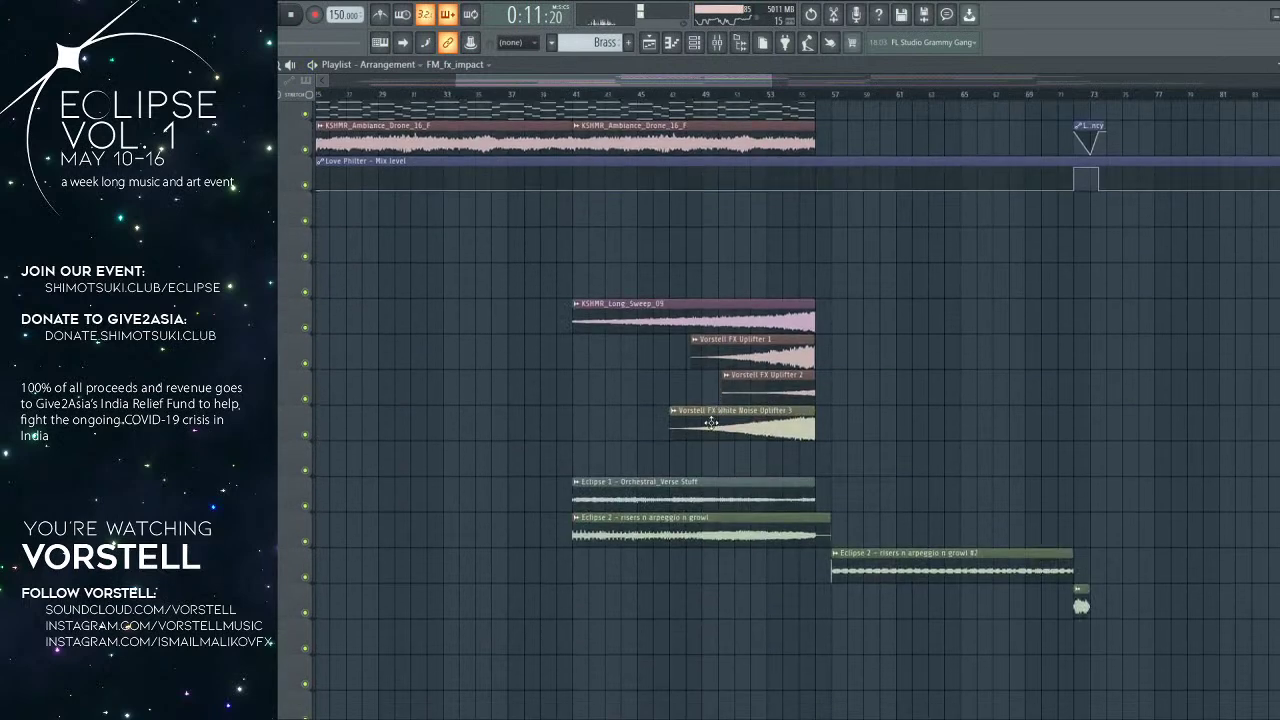
pyautogui.scroll(-3, 700, 410)
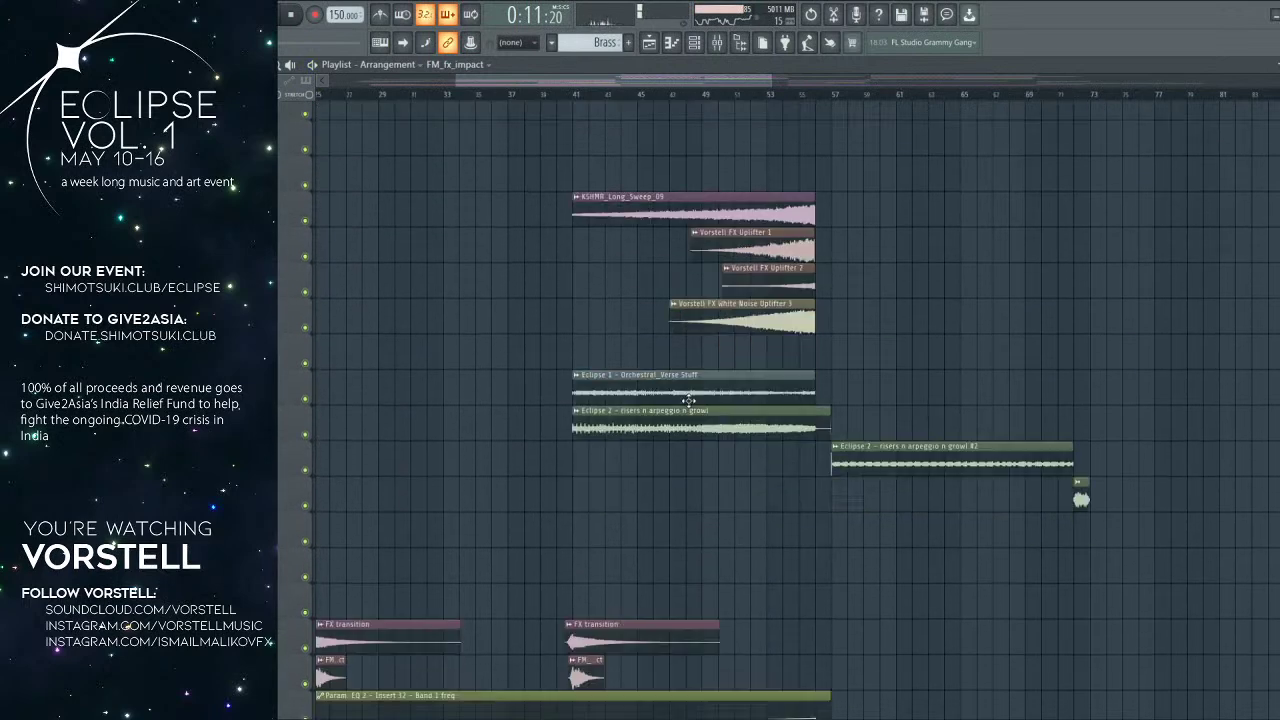
pyautogui.rightClick(306, 398)
pyautogui.rightClick(306, 398)
pyautogui.press('space')
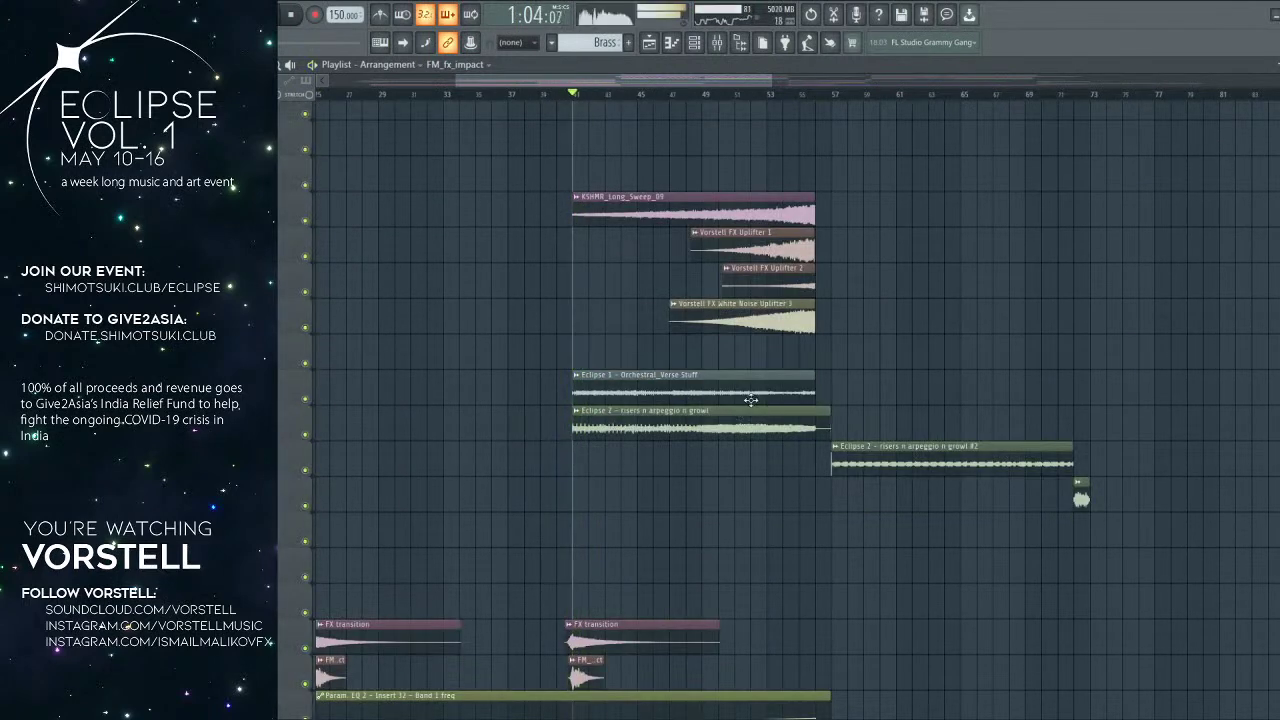
# Step: Place a copy of the Eclipse 1 - Orchestral_Verse Stuff clip at bar 25, ahead of the one at bar 41
pyautogui.click(739, 387)
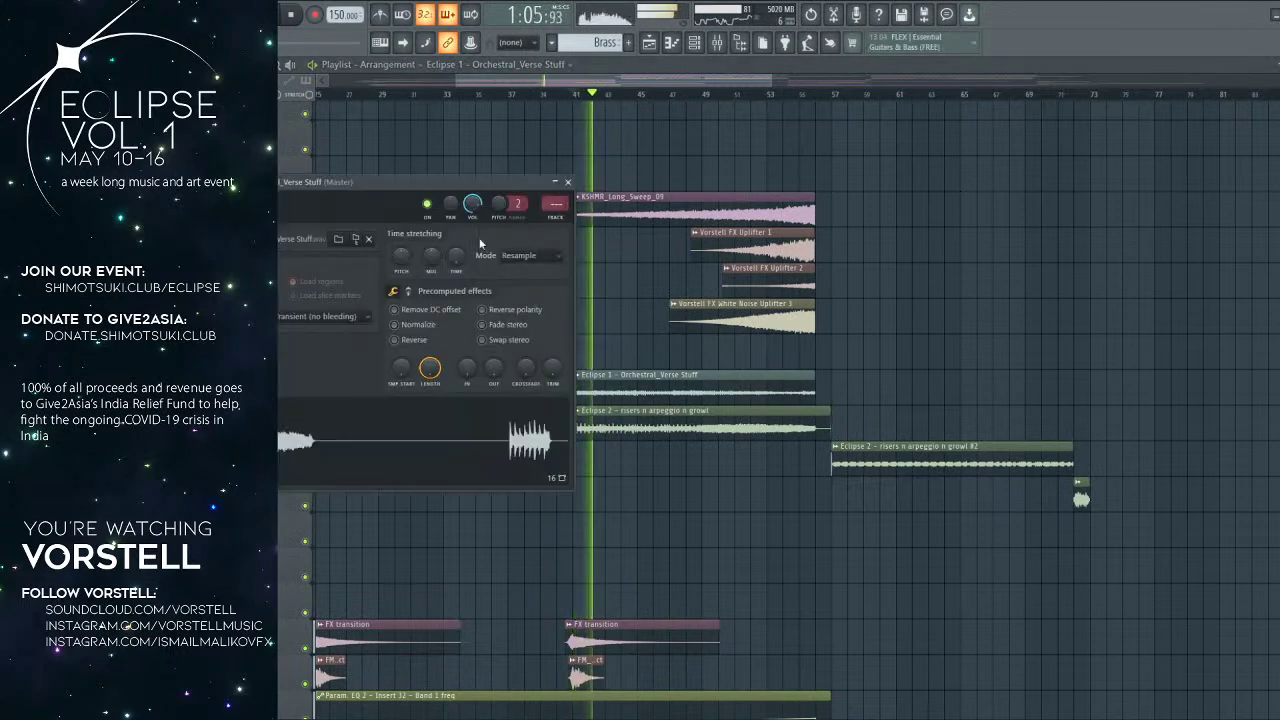
pyautogui.moveTo(684, 363); pyautogui.dragTo(786, 342)
pyautogui.press('space')
pyautogui.moveTo(506, 338); pyautogui.dragTo(491, 378)
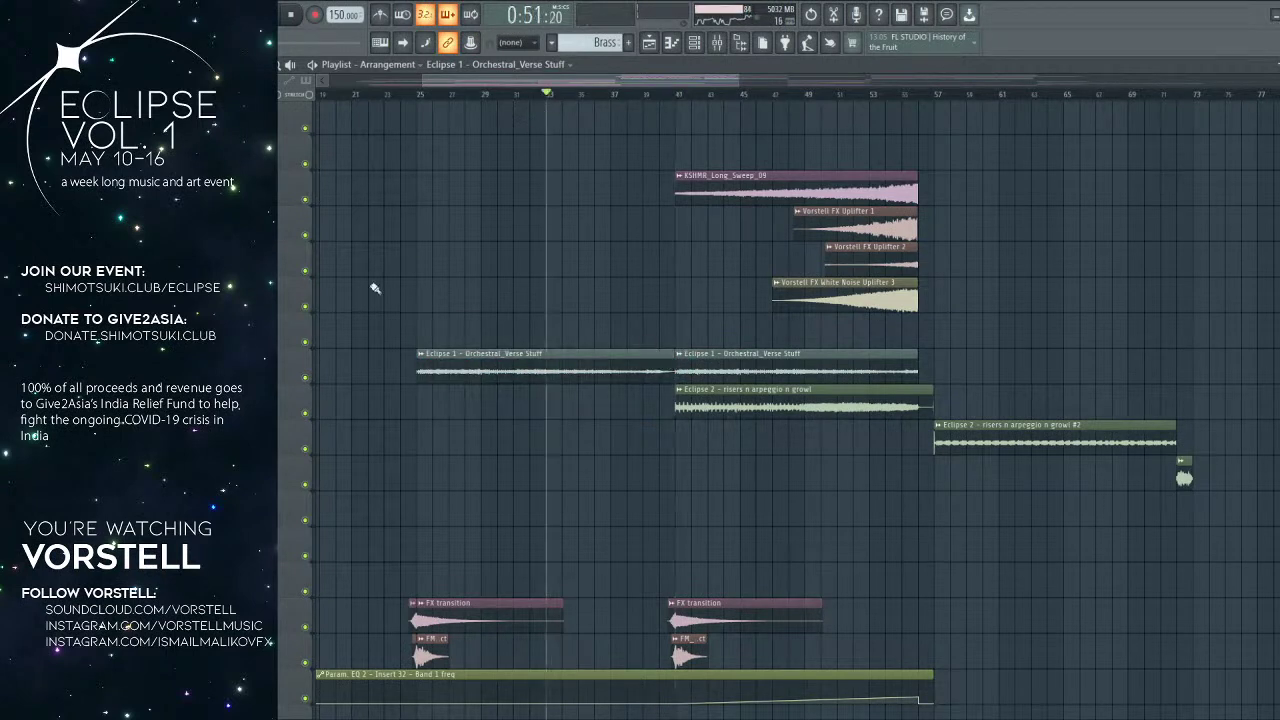
# Step: Solo the Eclipse 1 - Orchestral_Verse Stuff track and listen to the earlier clip from around bar 38
pyautogui.rightClick(308, 377)
pyautogui.press('space')
pyautogui.click(628, 94)
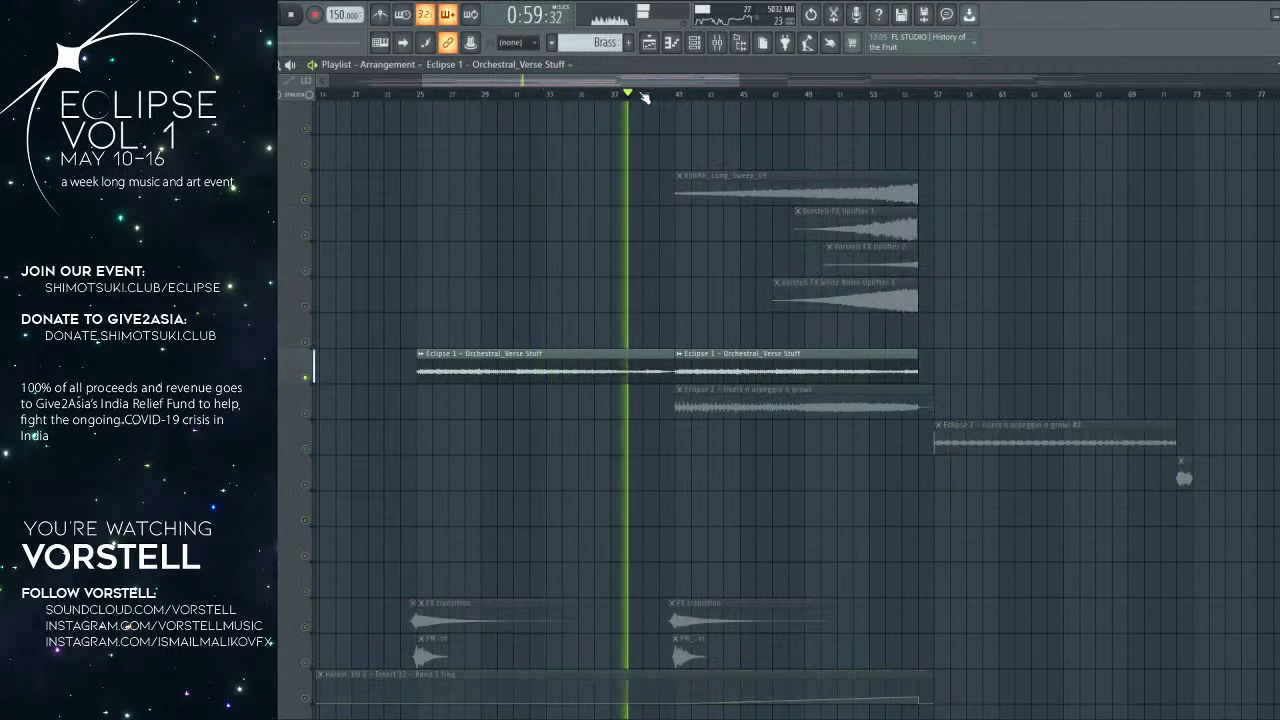
pyautogui.scroll(3, 658, 95)
pyautogui.scroll(-2, 660, 95)
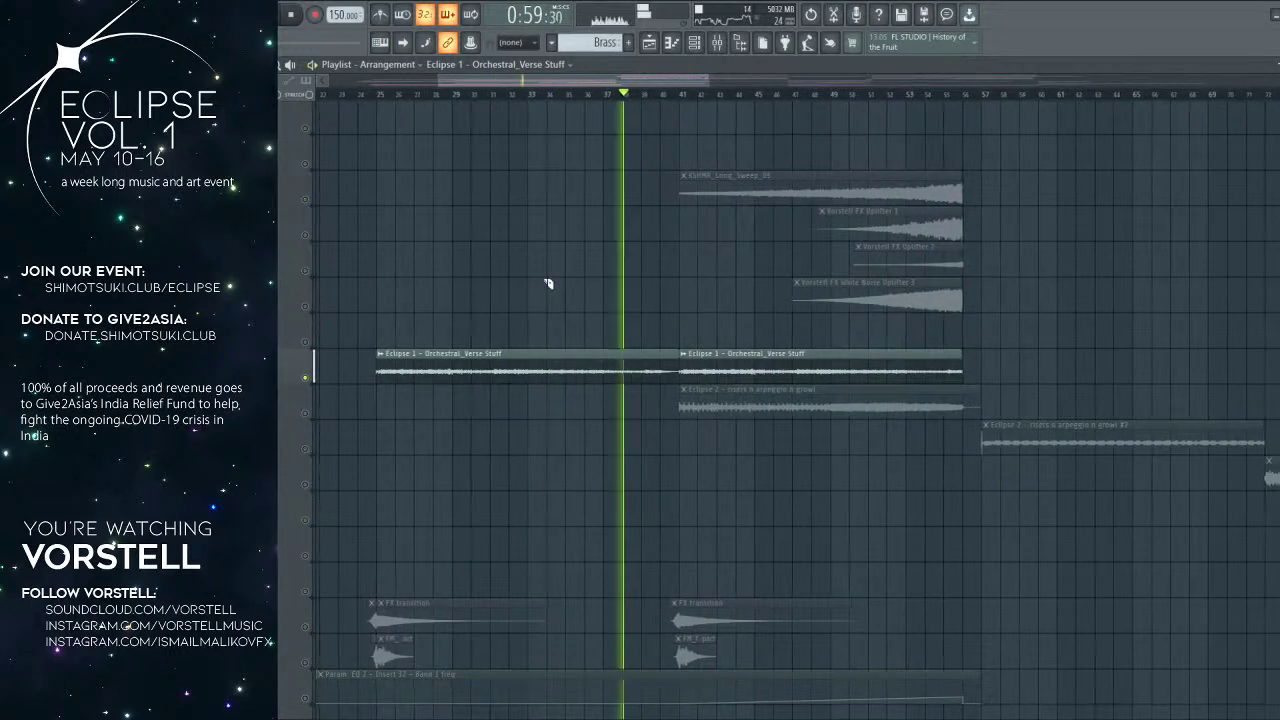
# Step: Shorten the earlier Eclipse 1 clip to end at bar 33, duplicate it up to bar 41, and unsolo the track
pyautogui.moveTo(532, 390); pyautogui.dragTo(532, 393)
pyautogui.rightClick(566, 366)
pyautogui.keyDown('ctrl'); pyautogui.click(471, 366); pyautogui.keyUp('ctrl')
pyautogui.hotkey('ctrl', 'b')
pyautogui.press('space')
pyautogui.rightClick(307, 379)
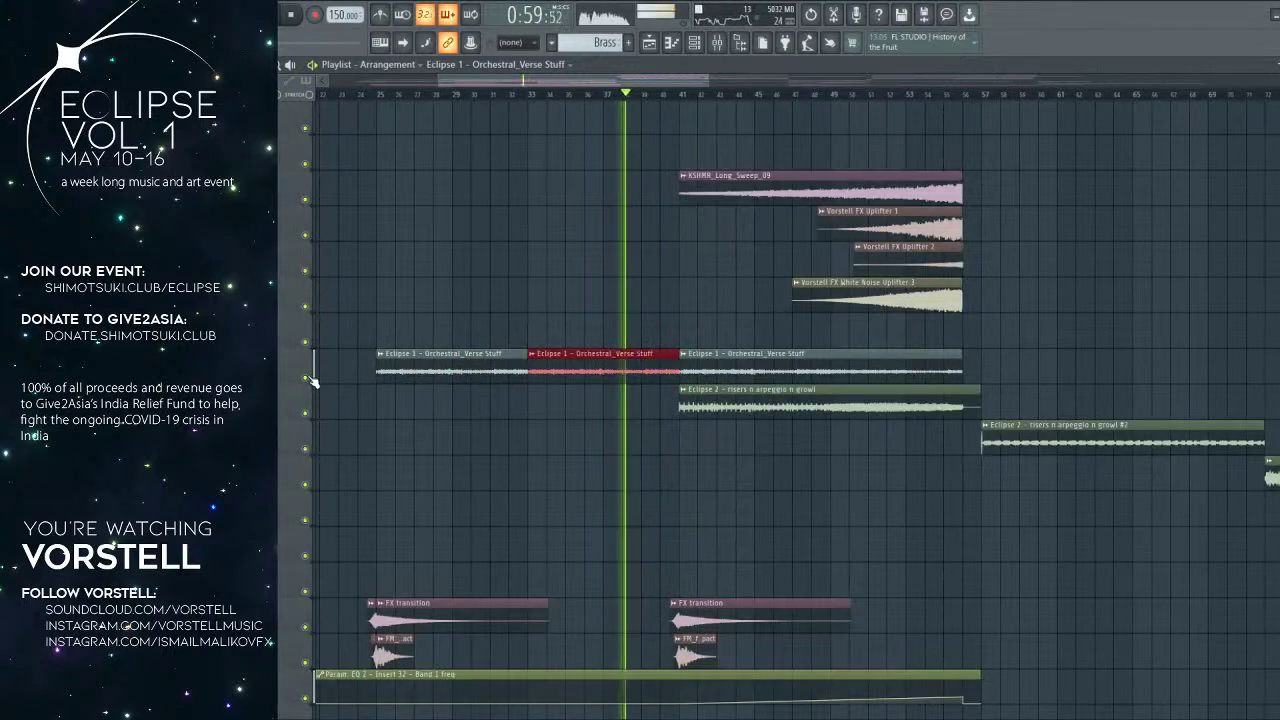
# Step: Create a volume automation clip for Eclipse 1 - Orchestral_Verse Stuff, rising steadily from bar 25 to bar 41
pyautogui.click(380, 354)
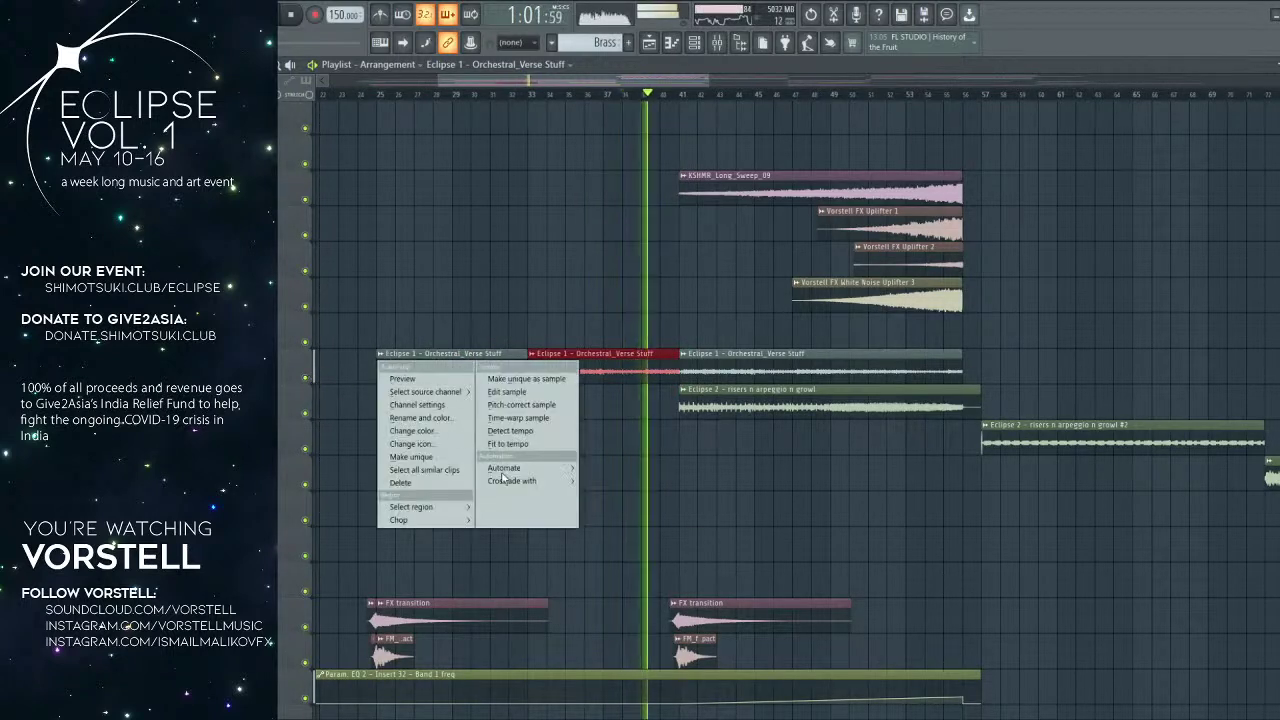
pyautogui.moveTo(503, 468)
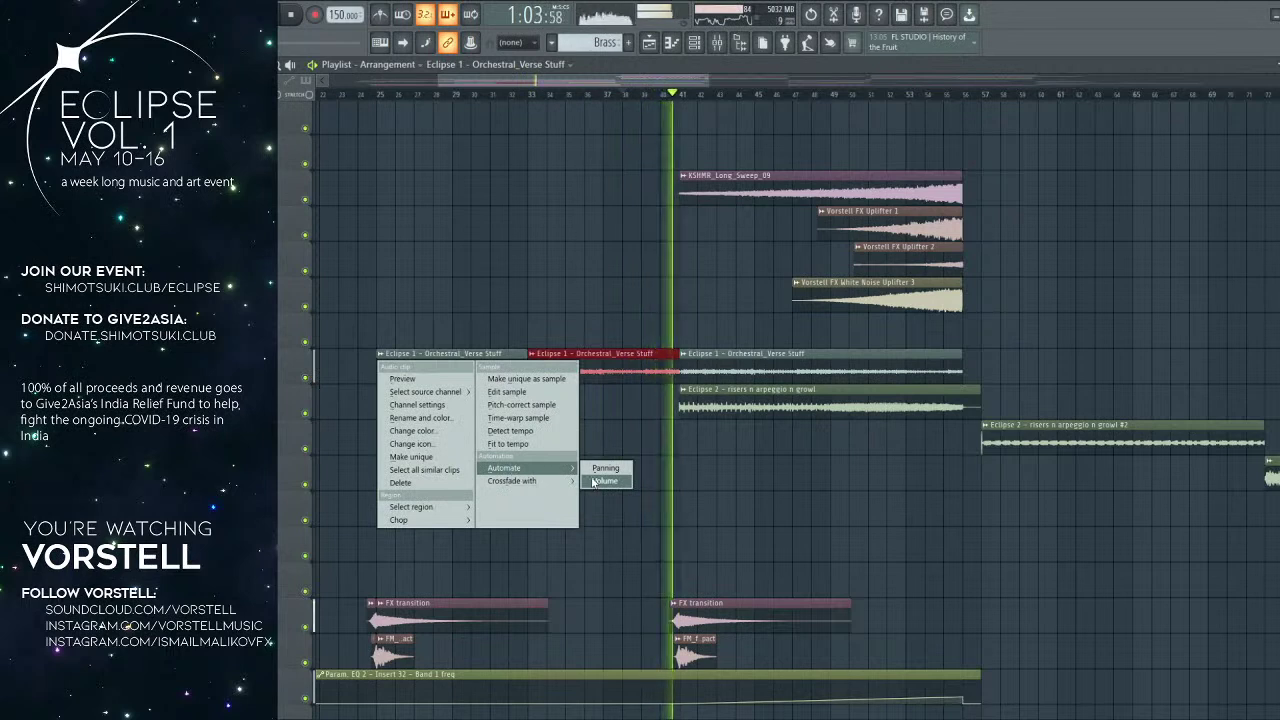
pyautogui.click(605, 481)
pyautogui.press('space')
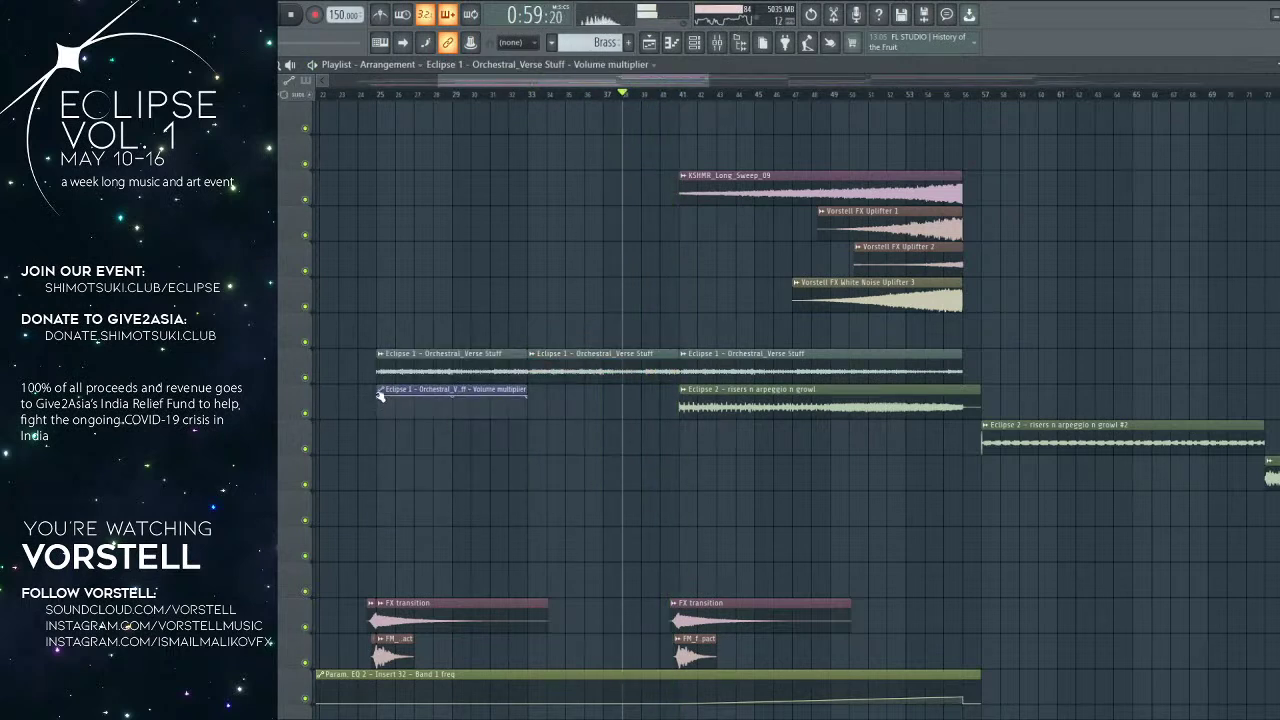
pyautogui.press('space')
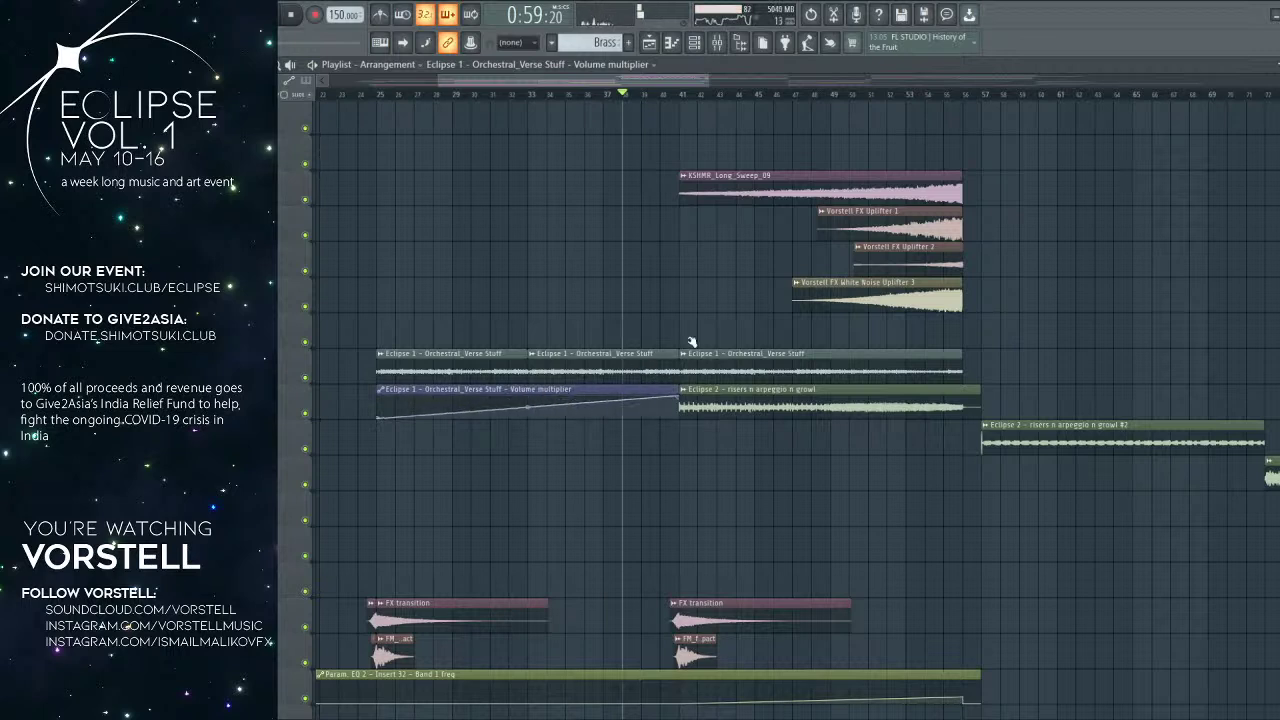
# Step: Adjust the channel volumes of Eclipse 1 - Orchestral_Verse Stuff and Eclipse 2 - risers n arpeggio n growl during playback
pyautogui.doubleClick(648, 358)
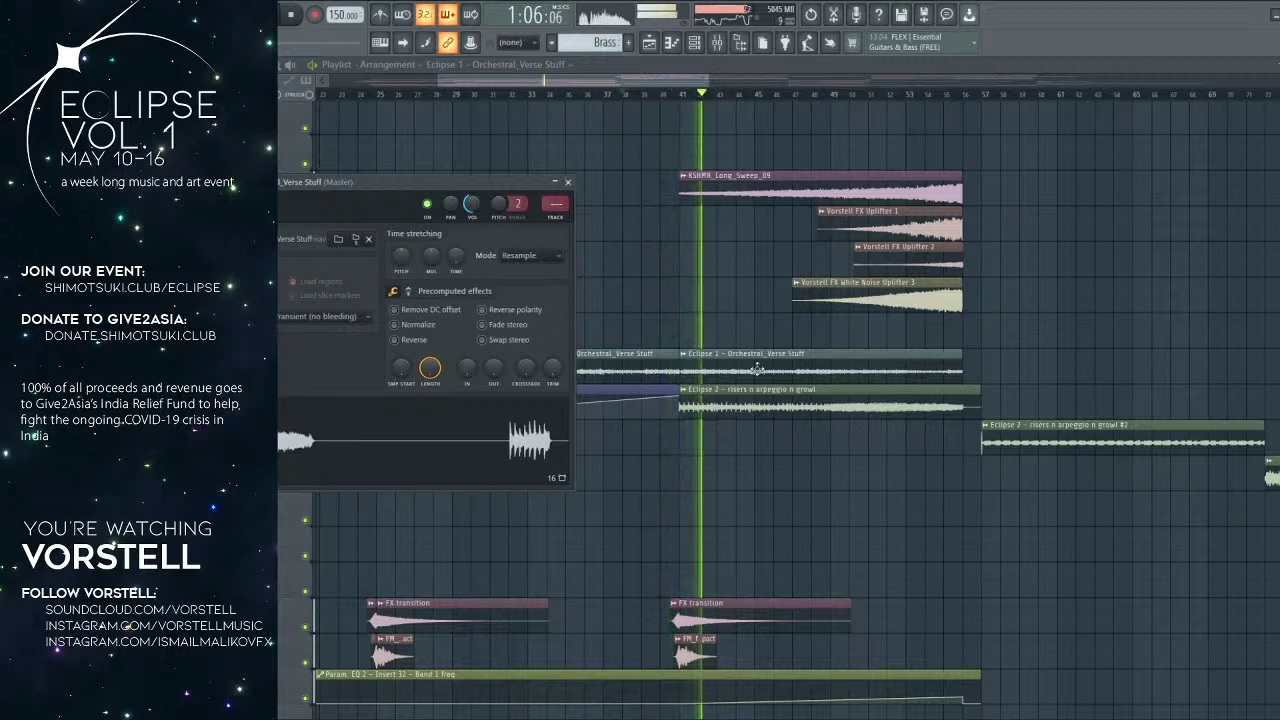
pyautogui.moveTo(841, 406); pyautogui.dragTo(741, 421)
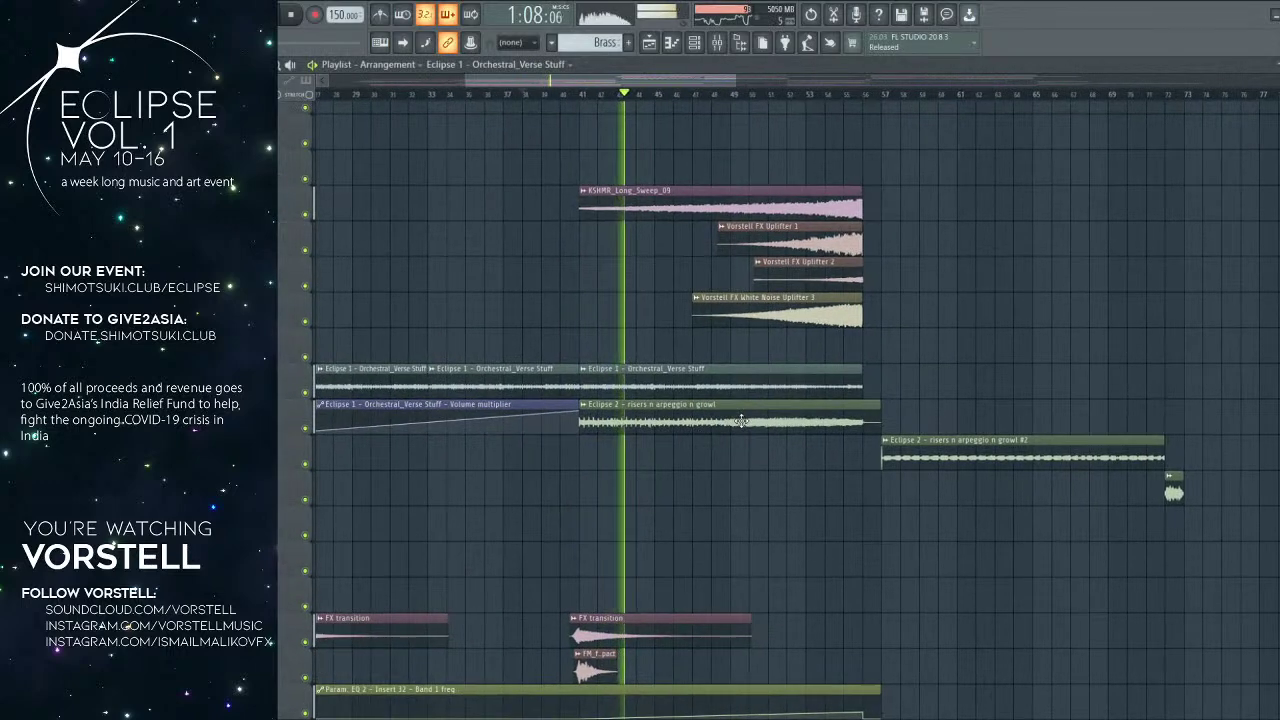
pyautogui.doubleClick(740, 420)
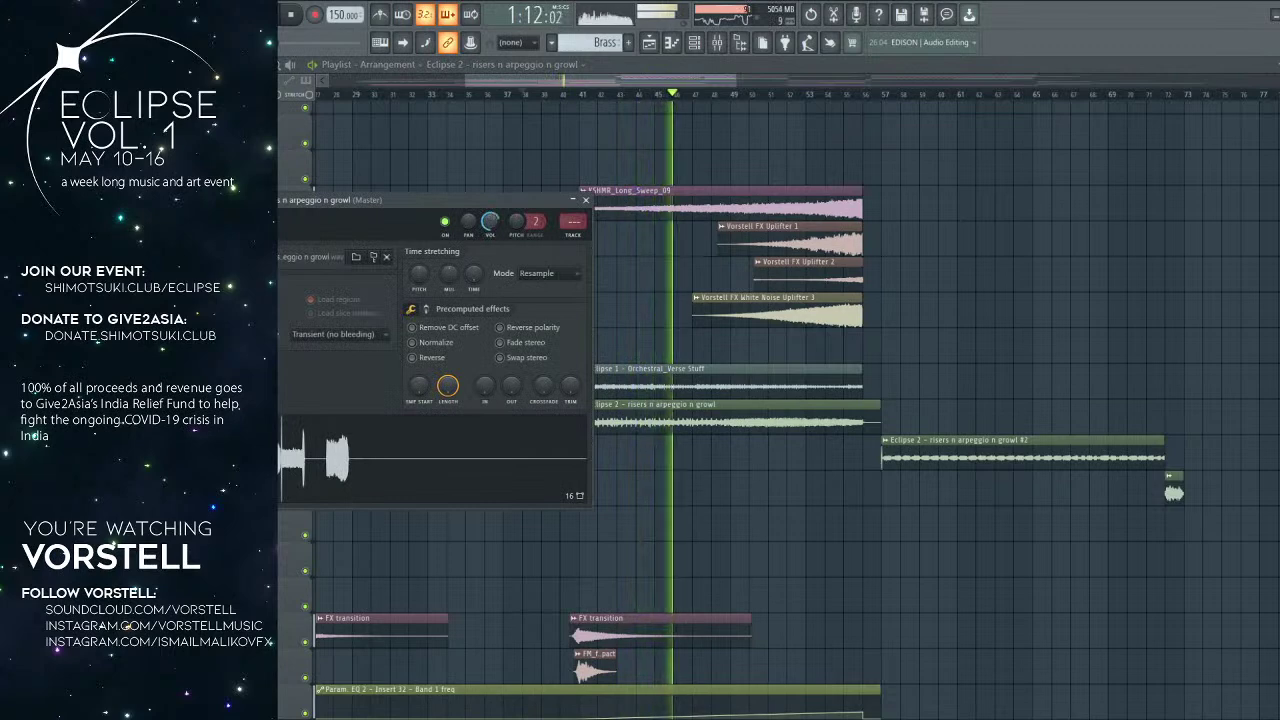
# Step: Play the end of the buildup into the drop at bar 57 and check the clips around the transition
pyautogui.click(827, 94)
pyautogui.scroll(5, 821, 223)
pyautogui.scroll(-3, 822, 224)
pyautogui.moveTo(860, 346); pyautogui.dragTo(806, 353)
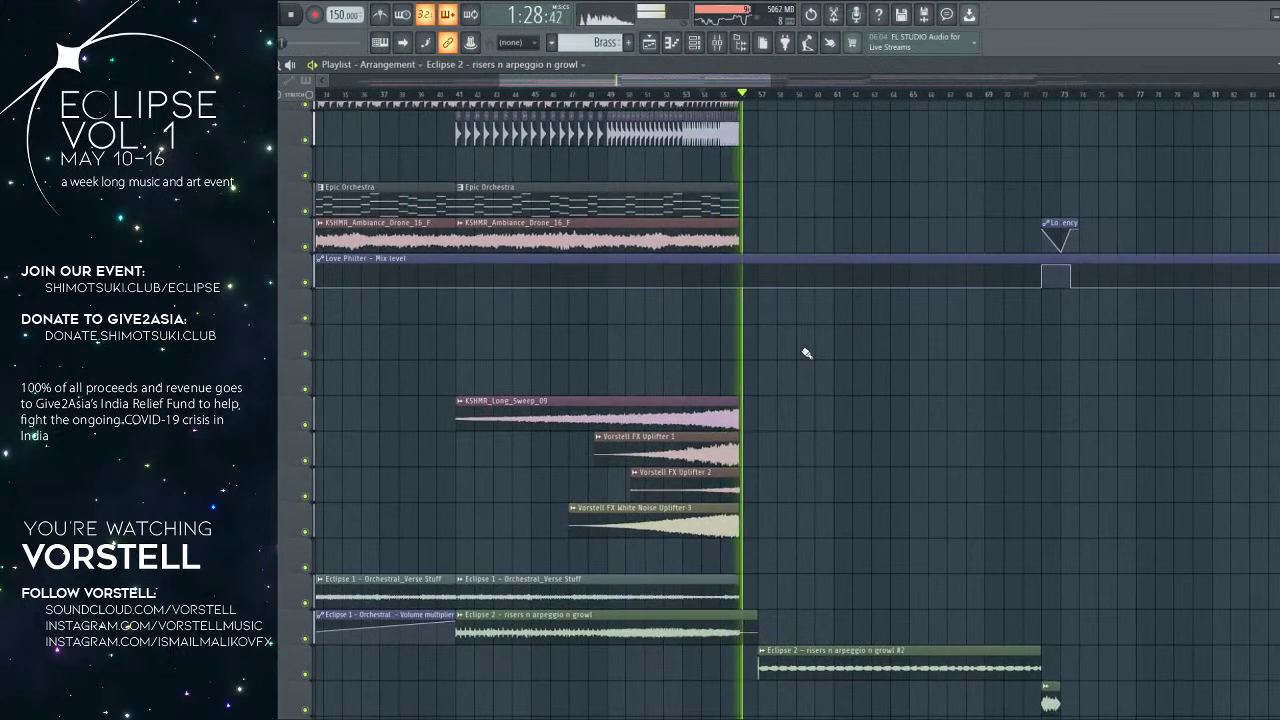
pyautogui.scroll(12, 806, 353)
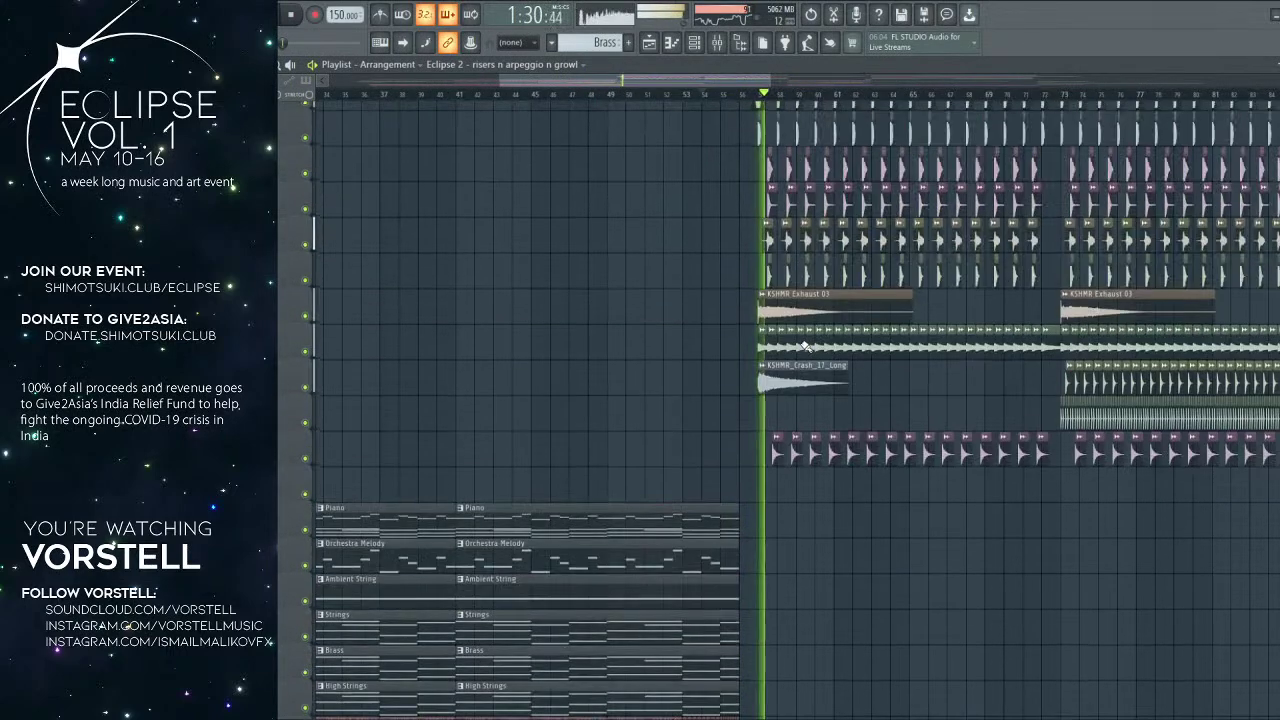
pyautogui.scroll(10, 746, 285)
pyautogui.press('space')
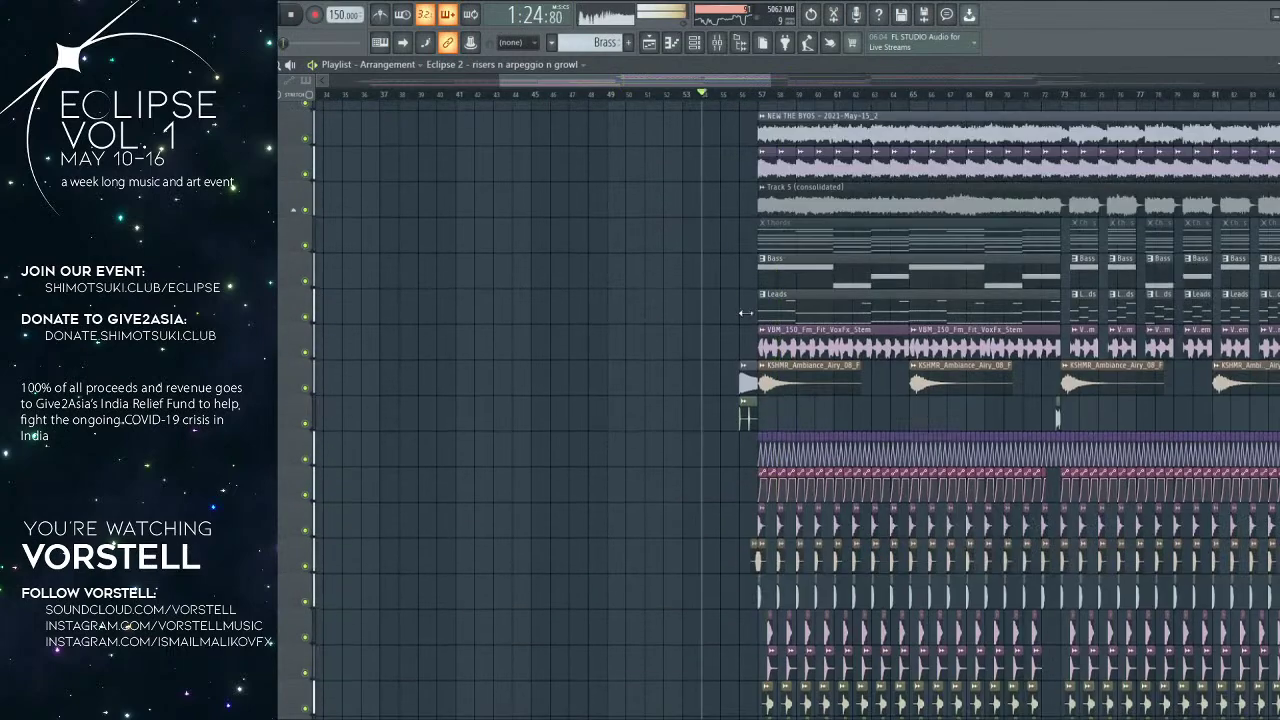
# Step: Adjust the KSHMR_Sub_Drop_07_F channel's volume and replay the transition into the drop
pyautogui.doubleClick(447, 157)
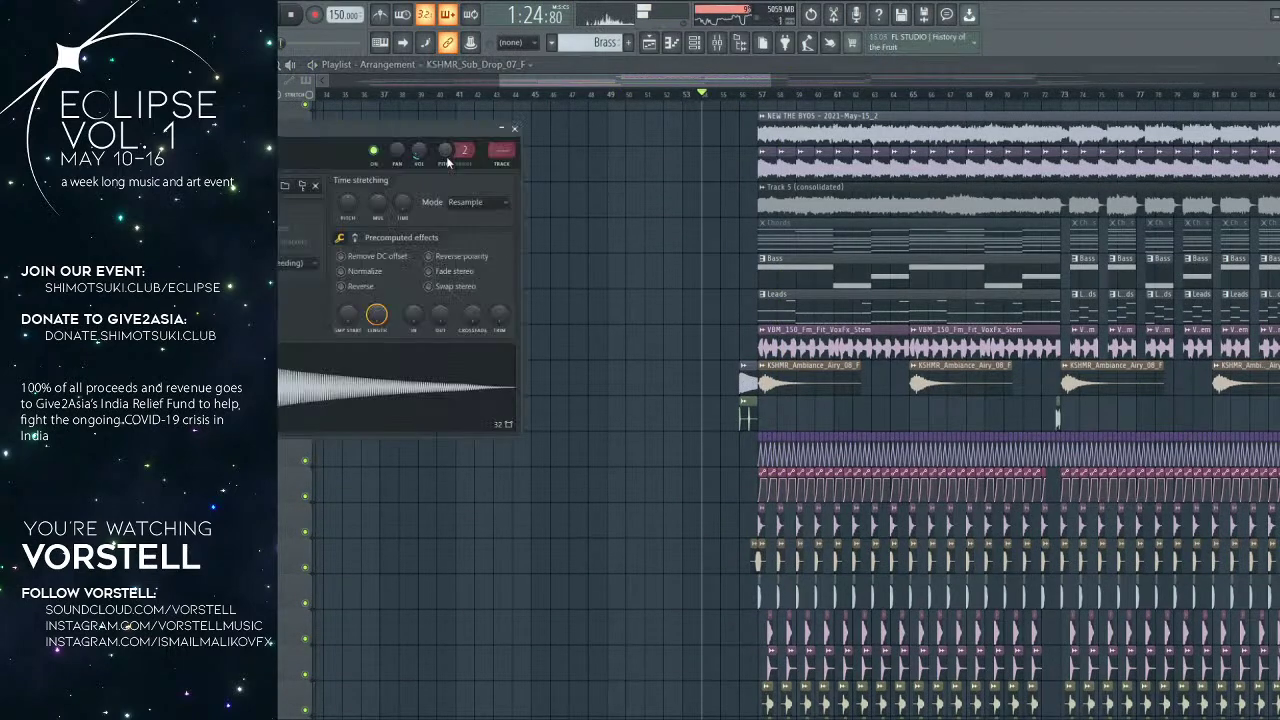
pyautogui.press('F12')
pyautogui.press('F6')
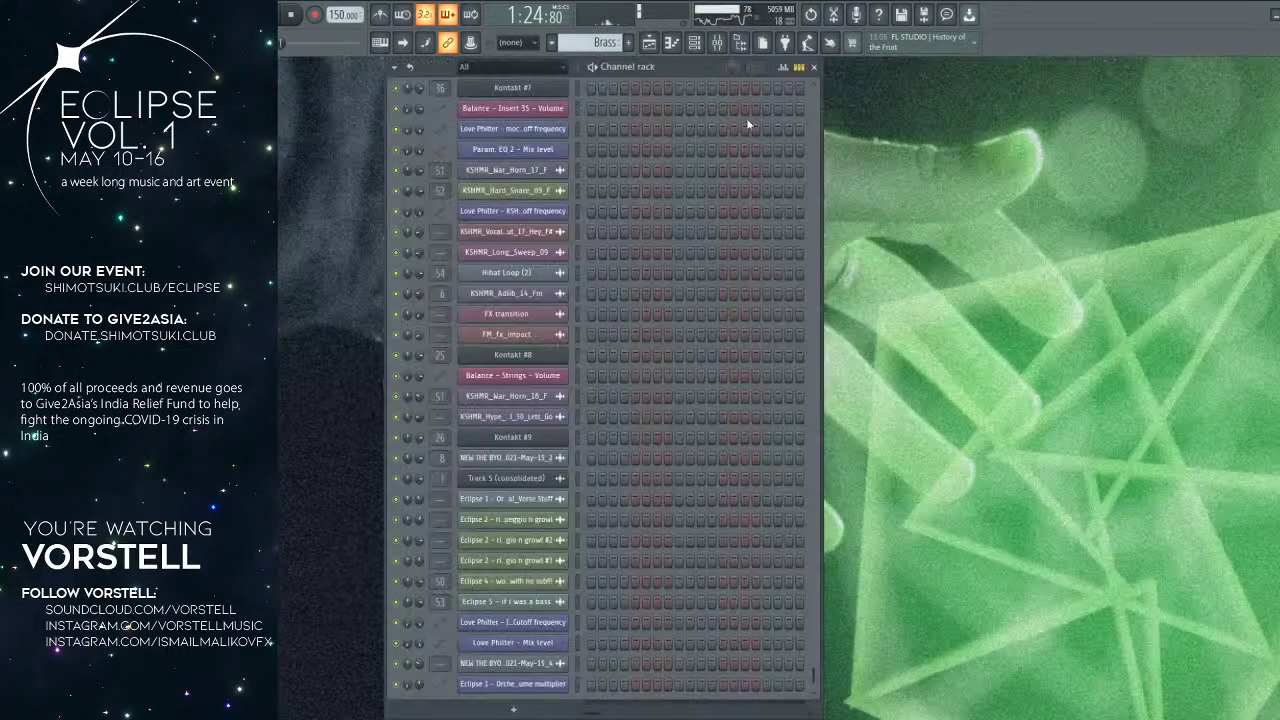
pyautogui.press('F5')
pyautogui.press('space')
# Step: Audition the Eclipse 2 - risers n arpeggio n growl #2 clip from bar 57 and inspect its channel settings
pyautogui.scroll(3, 761, 97)
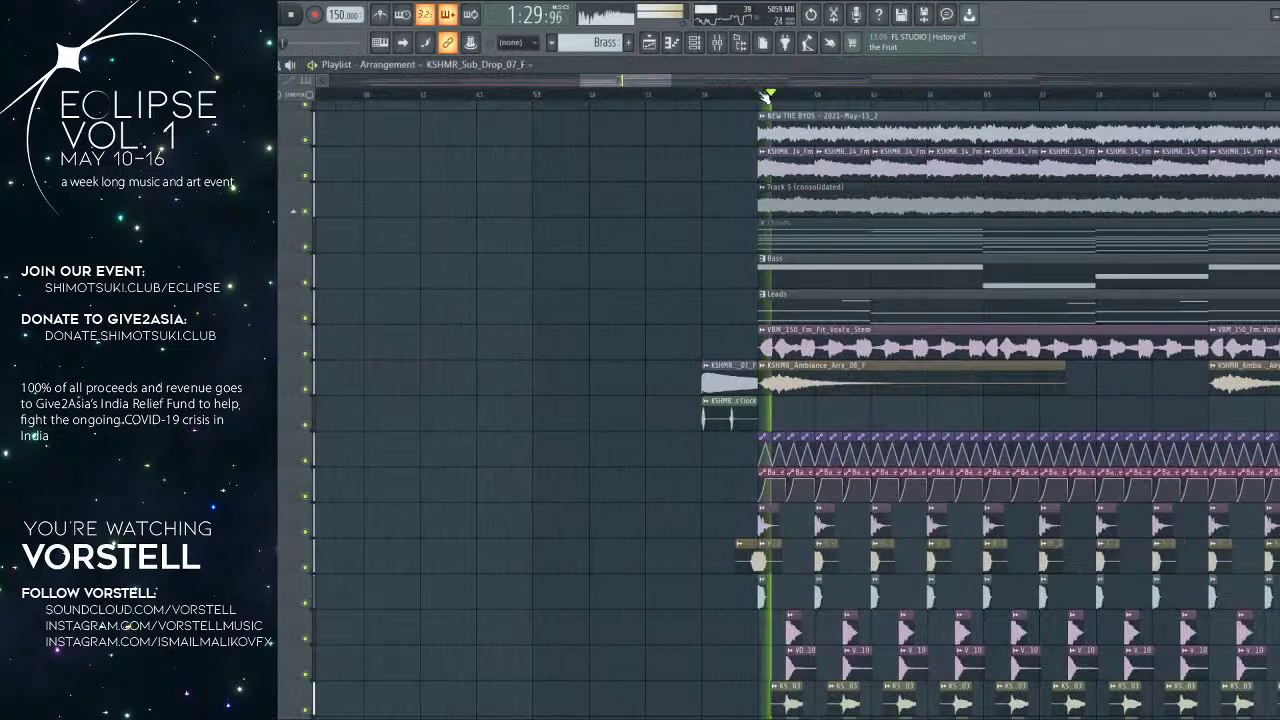
pyautogui.scroll(-10, 815, 289)
pyautogui.scroll(-4, 810, 295)
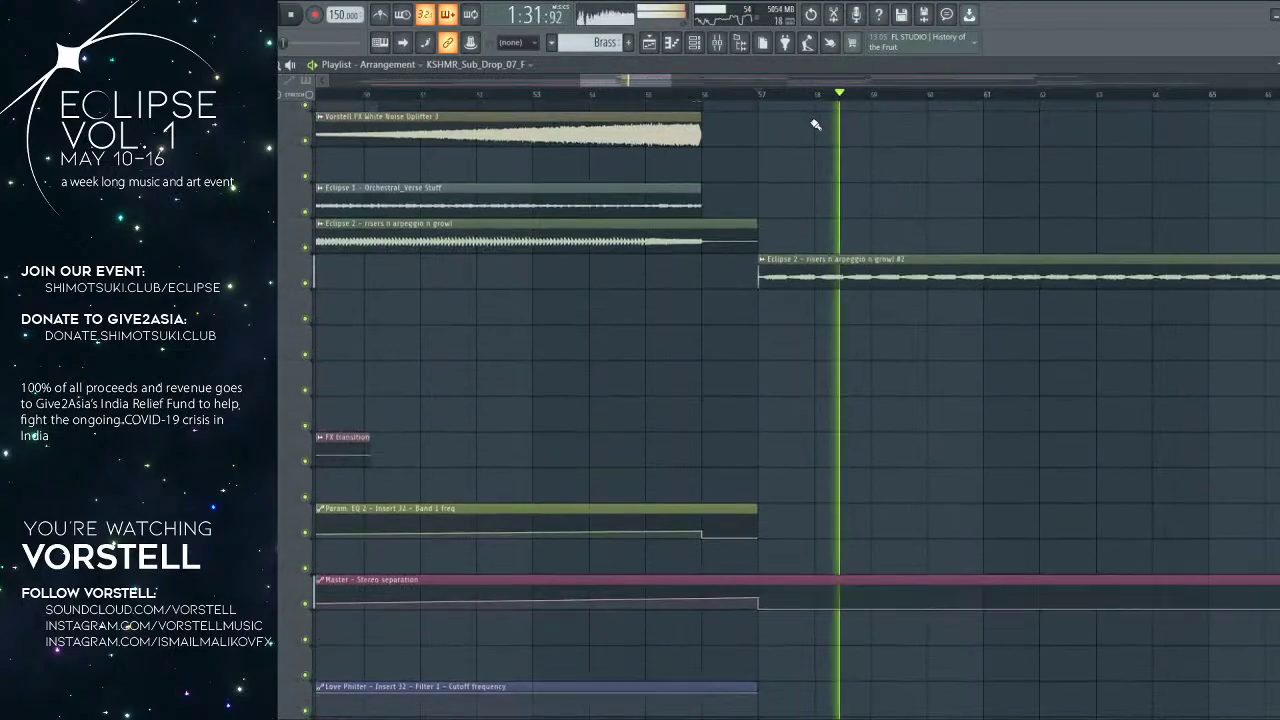
pyautogui.scroll(-6, 840, 260)
pyautogui.doubleClick(846, 256)
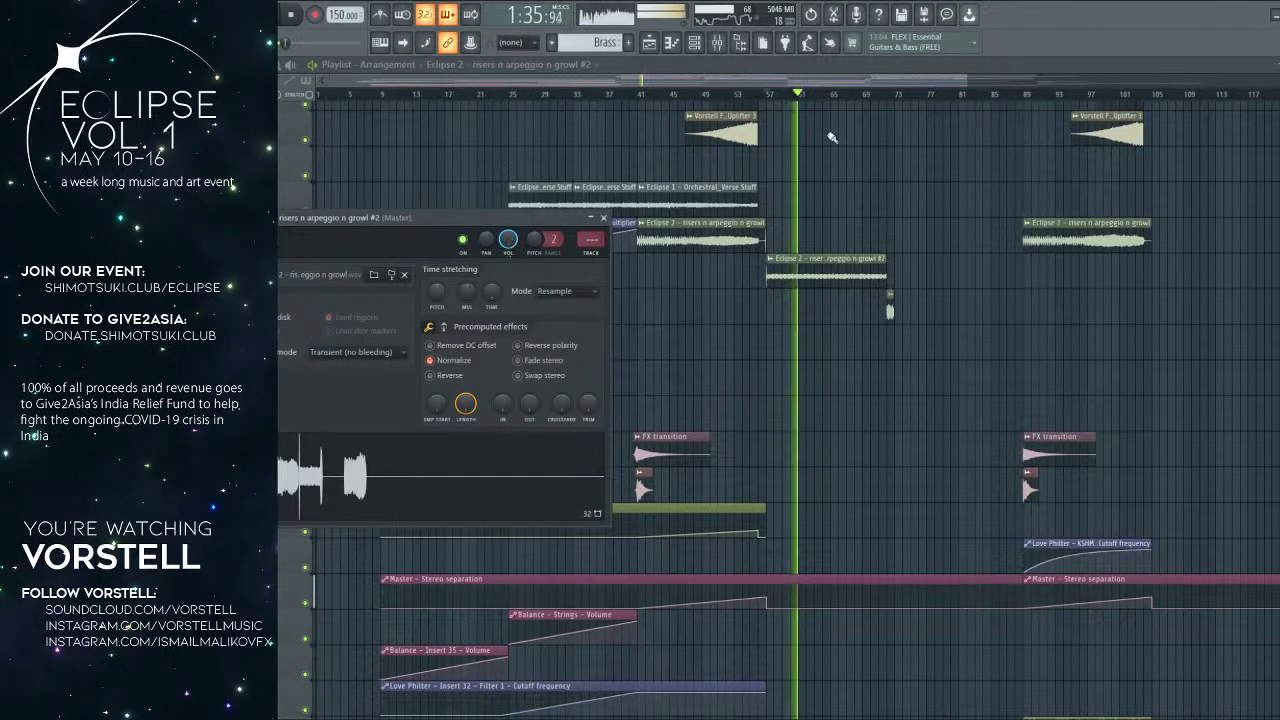
pyautogui.scroll(3, 877, 98)
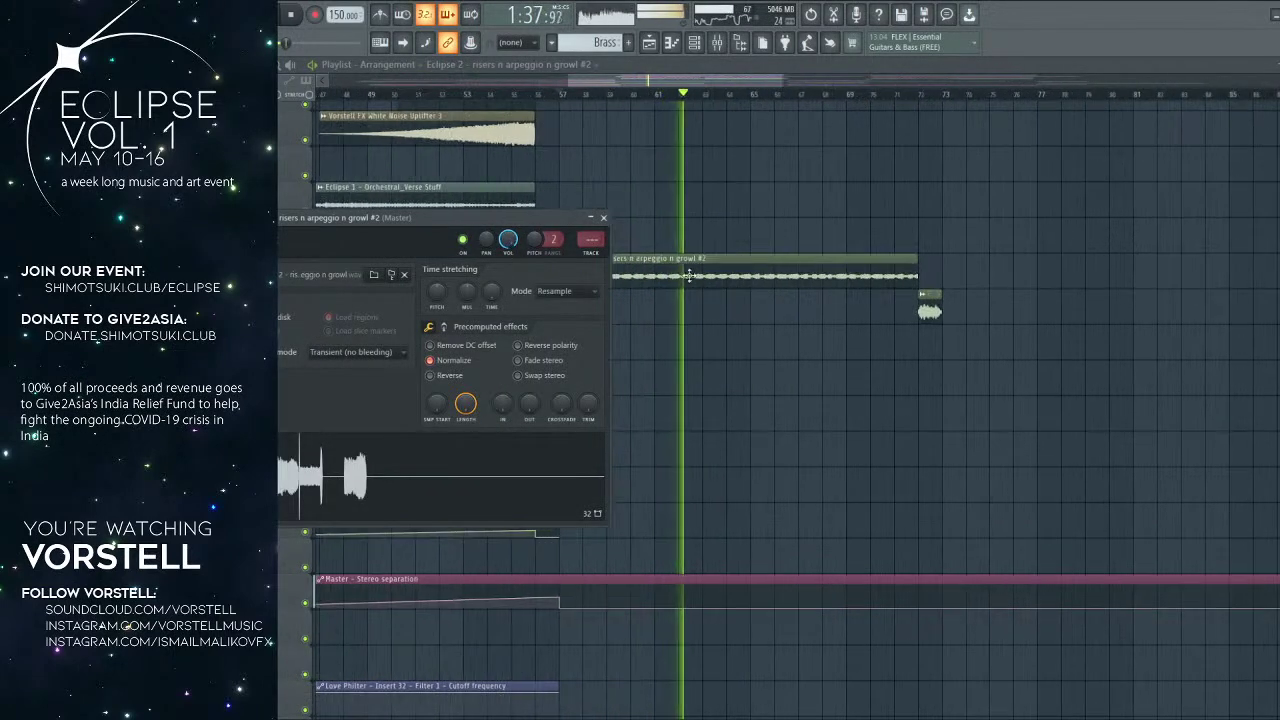
pyautogui.press('Escape')
# Step: Remove the Eclipse 2 - risers n arpeggio n growl #2 clip at bar 57 and place it at bar 73 instead
pyautogui.rightClick(772, 273)
pyautogui.press('space')
pyautogui.click(922, 95)
pyautogui.press('space')
pyautogui.click(946, 279)
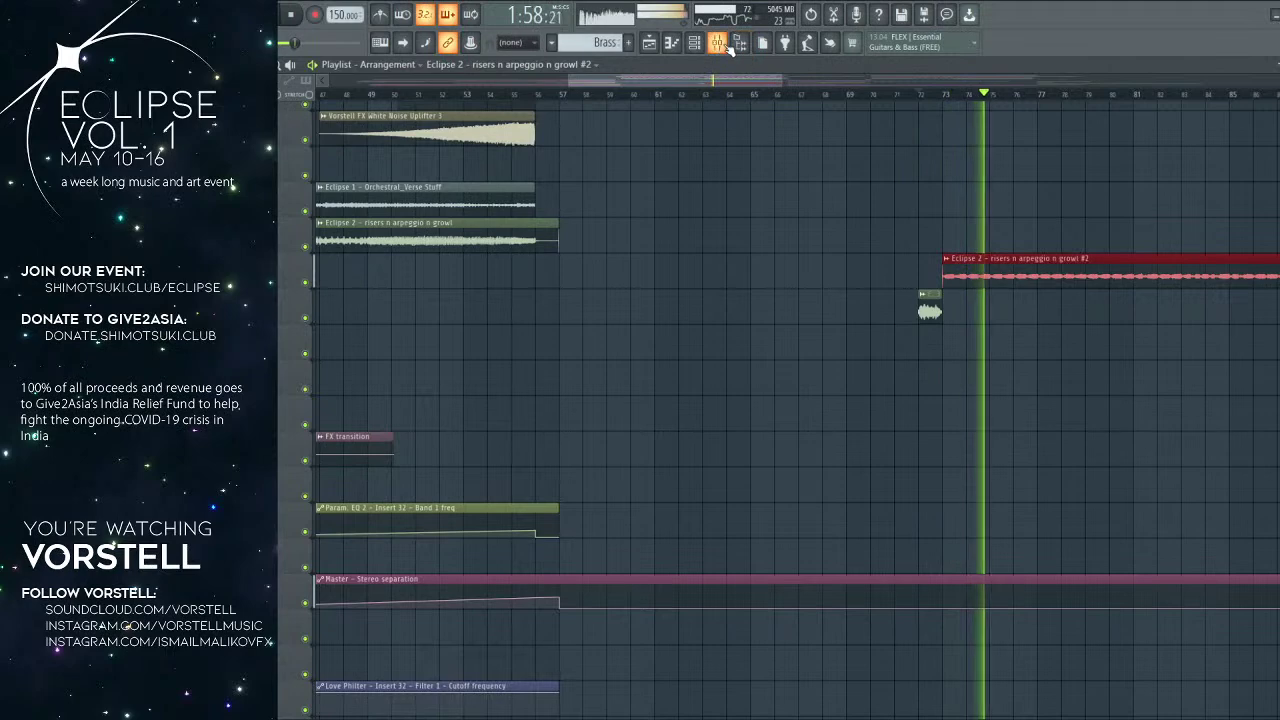
# Step: Route Eclipse 2 - risers n arpeggio n growl #2 through mixer insert 16 and add Fruity parametric EQ 2 cutting its lows and highs
pyautogui.press('F9')
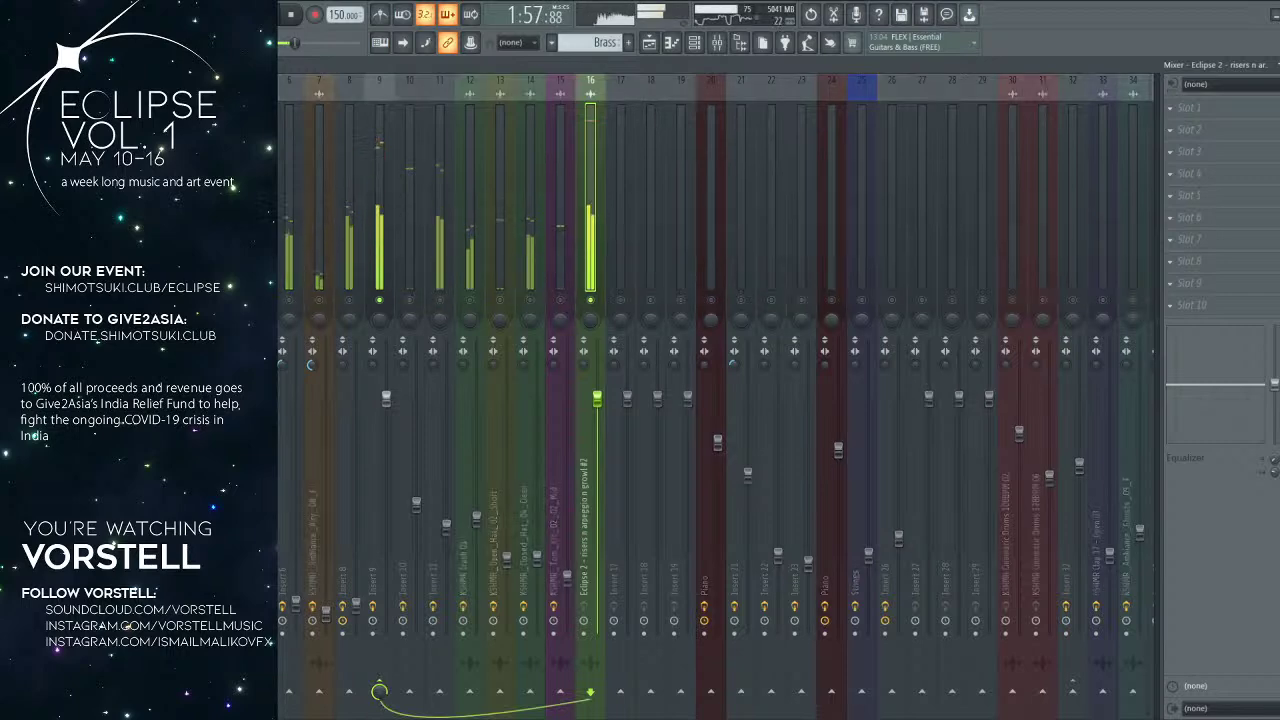
pyautogui.click(1170, 108)
pyautogui.click(1009, 480)
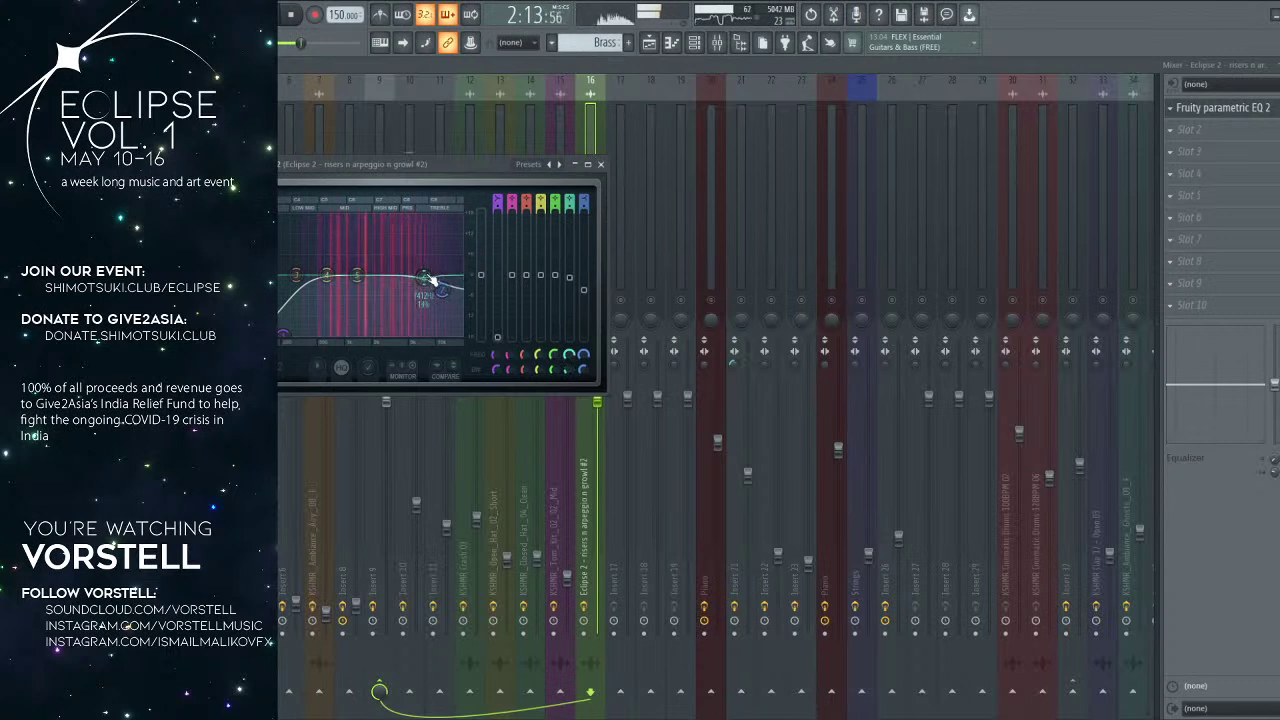
pyautogui.click(602, 165)
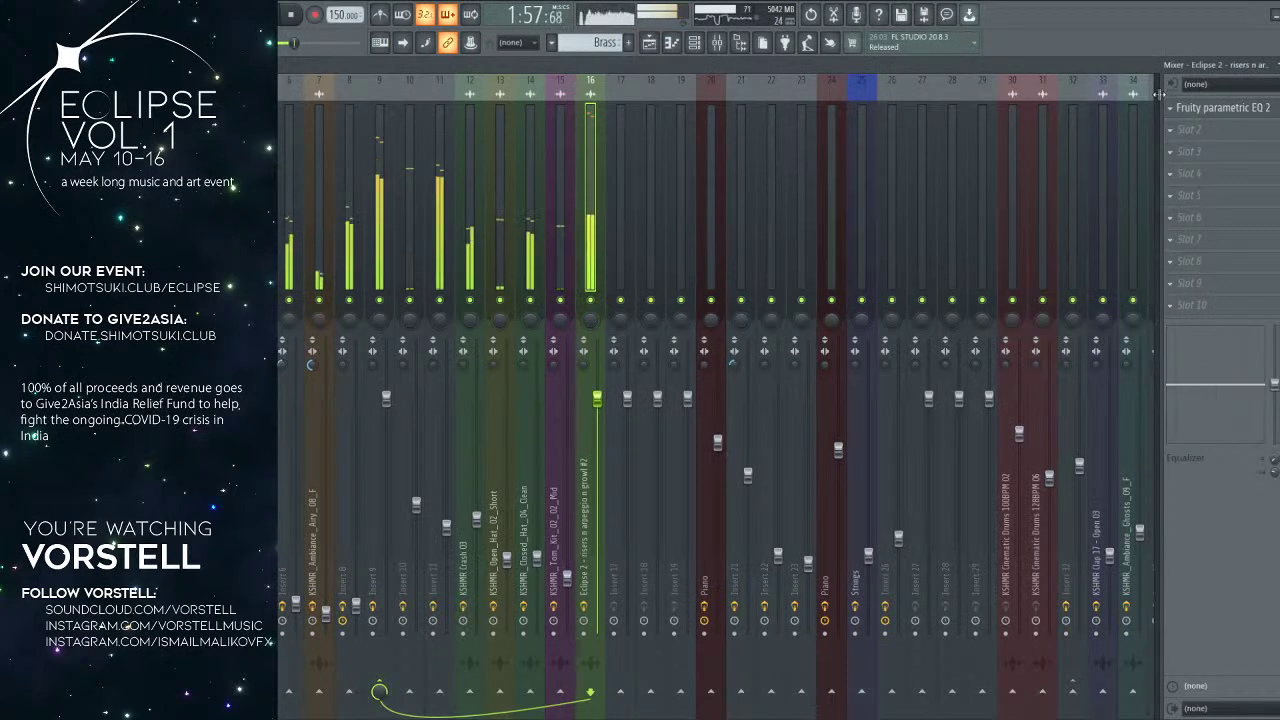
# Step: Add Fruity Reeverb 2 to the second effect slot of mixer insert 16 and adjust its reverb settings
pyautogui.click(1224, 131)
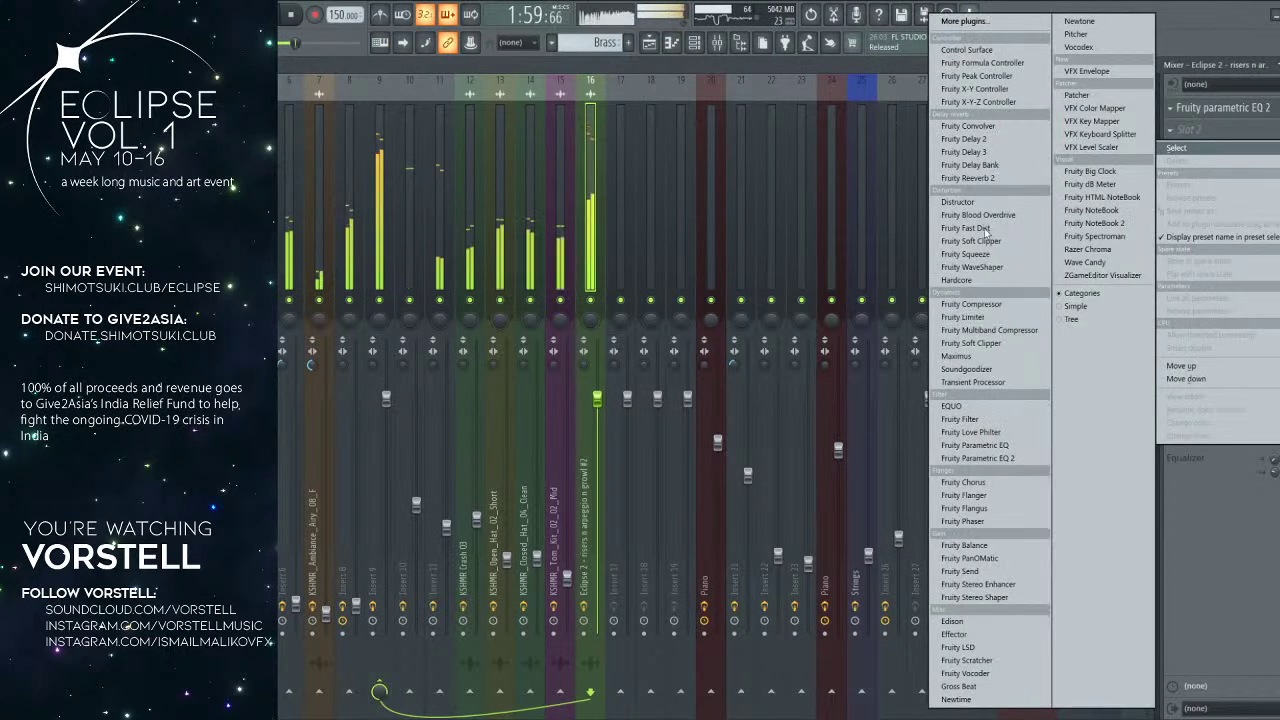
pyautogui.click(992, 182)
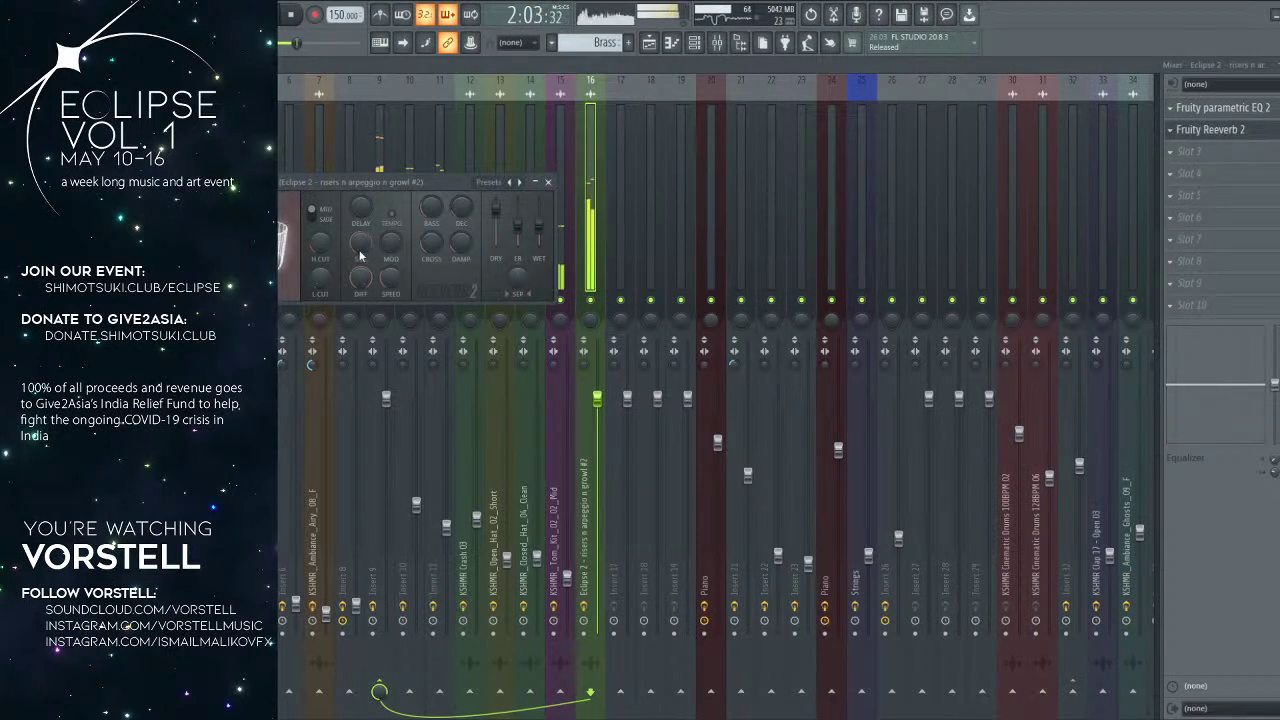
pyautogui.click(549, 182)
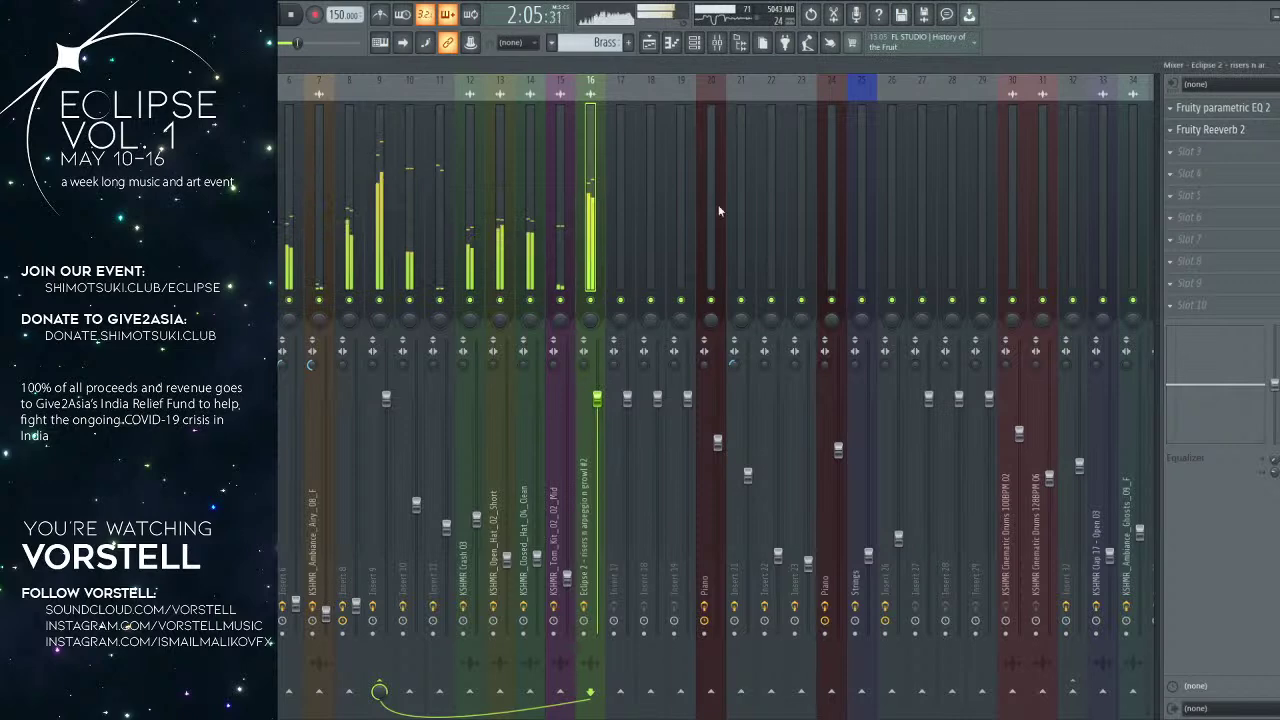
# Step: Check insert 16's level and extend the Eclipse 2 - risers n arpeggio n growl #2 clip to bar 89
pyautogui.click(649, 42)
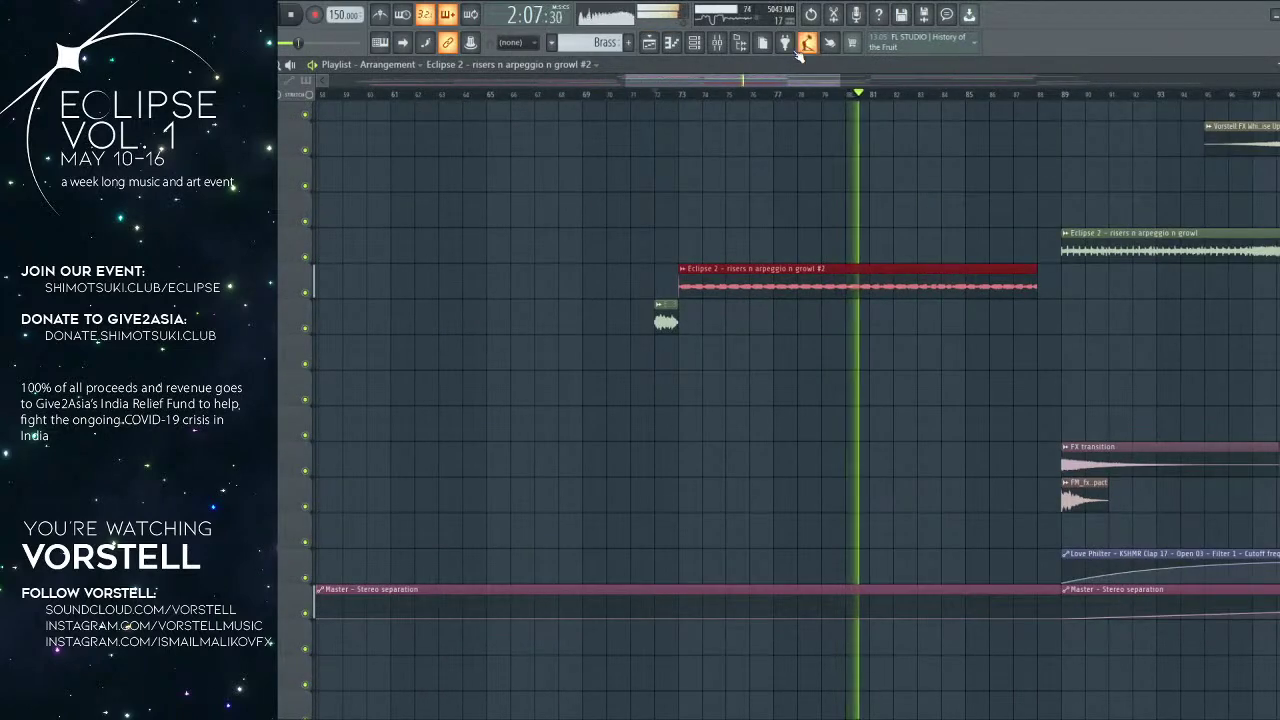
pyautogui.click(716, 44)
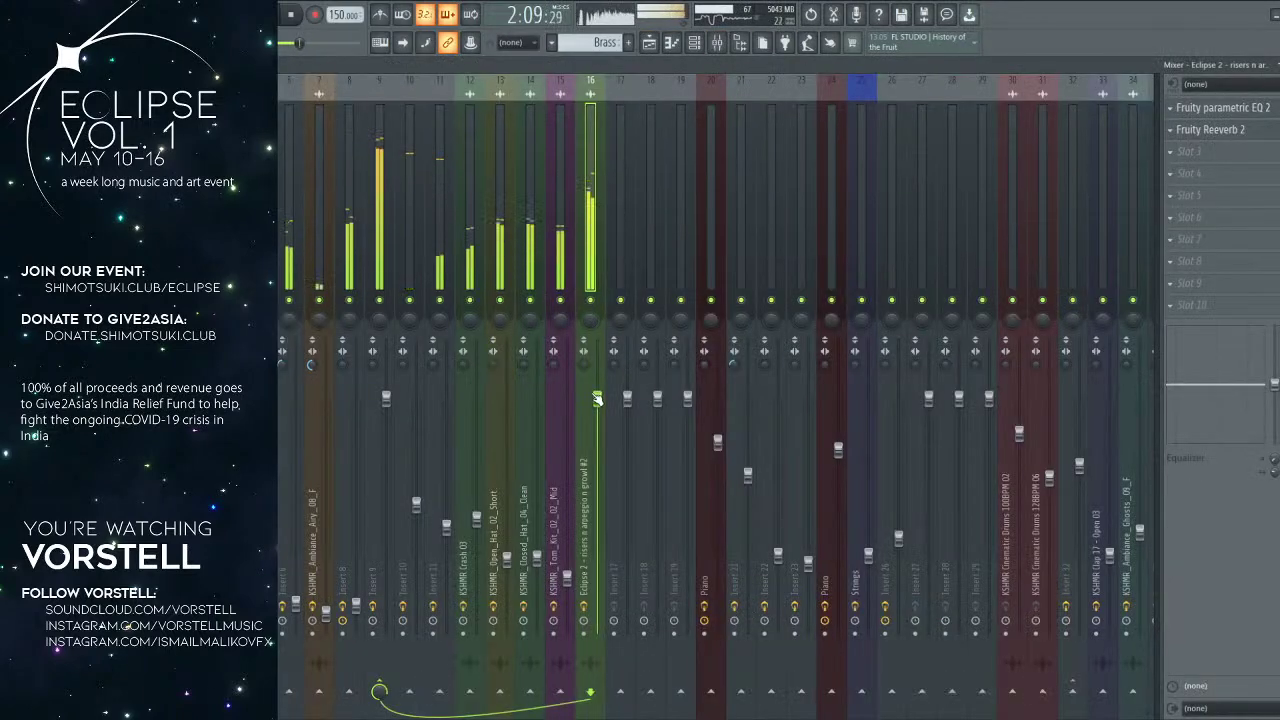
pyautogui.click(648, 42)
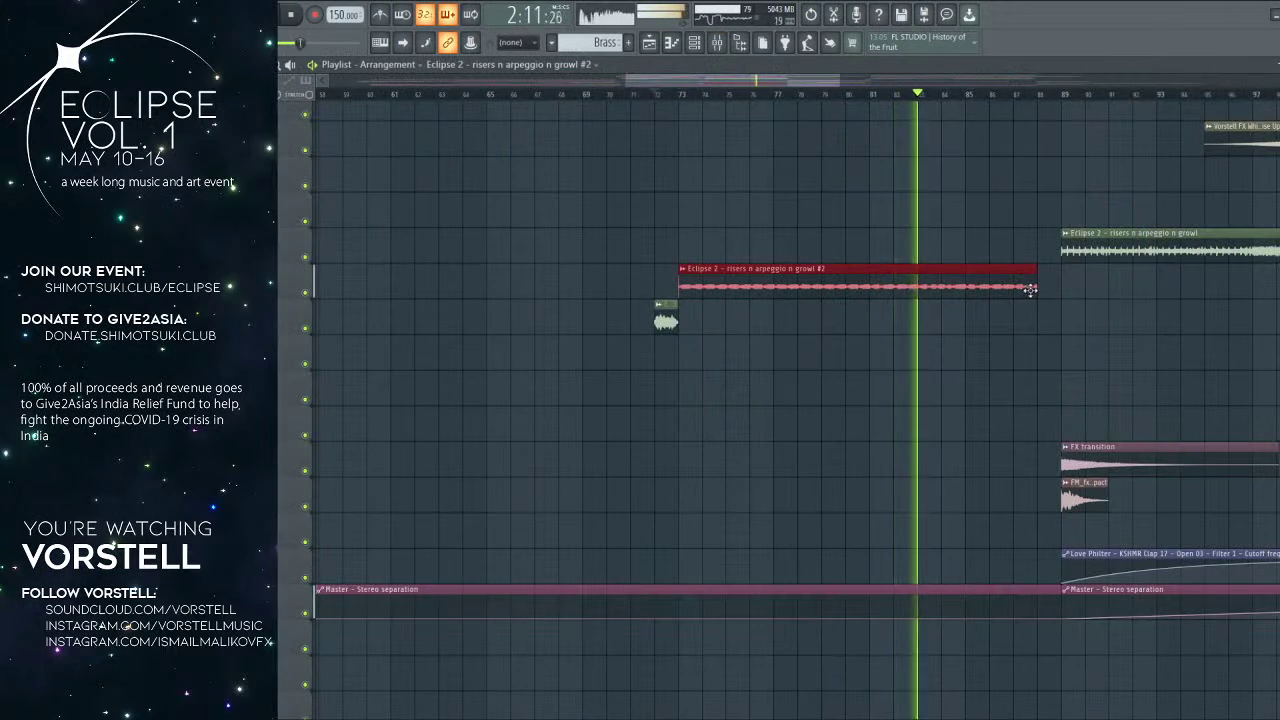
pyautogui.press('space')
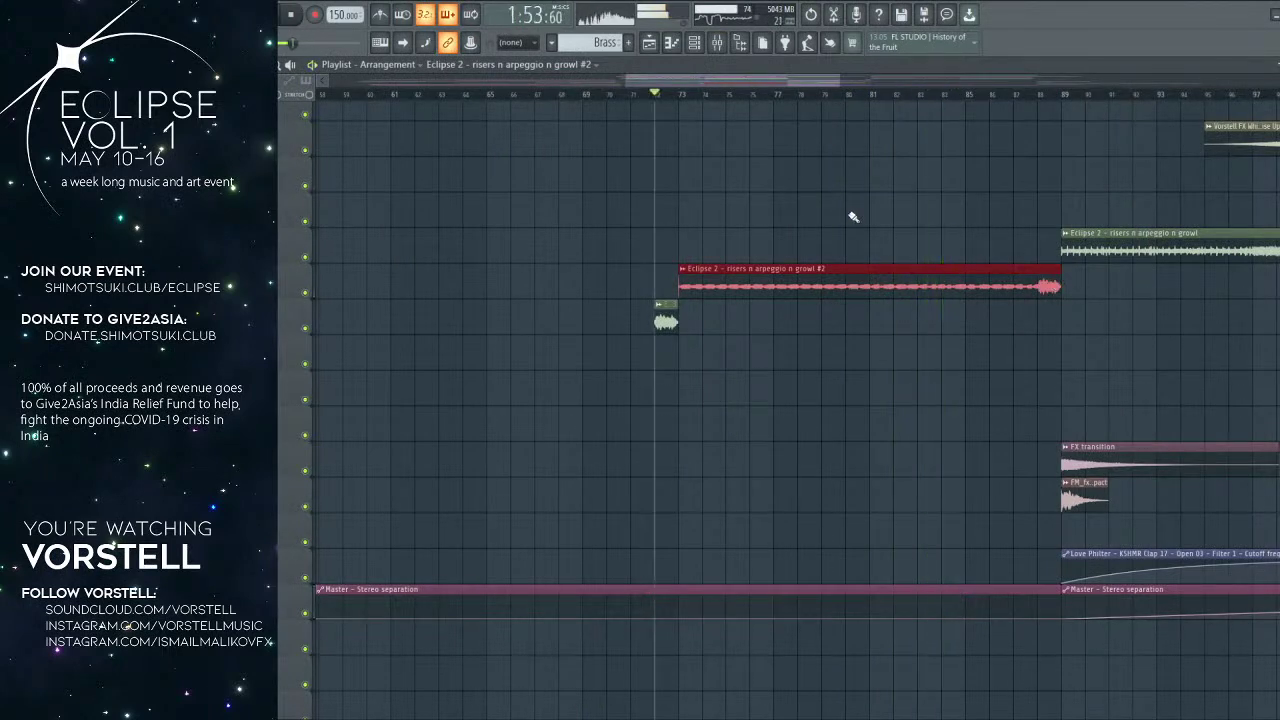
# Step: Cut the Eclipse 2 #2 clip at bar 81 and replace its second half with a copy of the first half
pyautogui.scroll(2, 870, 107)
pyautogui.moveTo(875, 237); pyautogui.dragTo(870, 303)
pyautogui.rightClick(903, 295)
pyautogui.click(832, 286)
pyautogui.press('space')
pyautogui.click(876, 283)
# Step: Readjust the mixer volume of insert 16 for Eclipse 2 - risers n arpeggio n growl #2 and return to the playlist
pyautogui.doubleClick(723, 277)
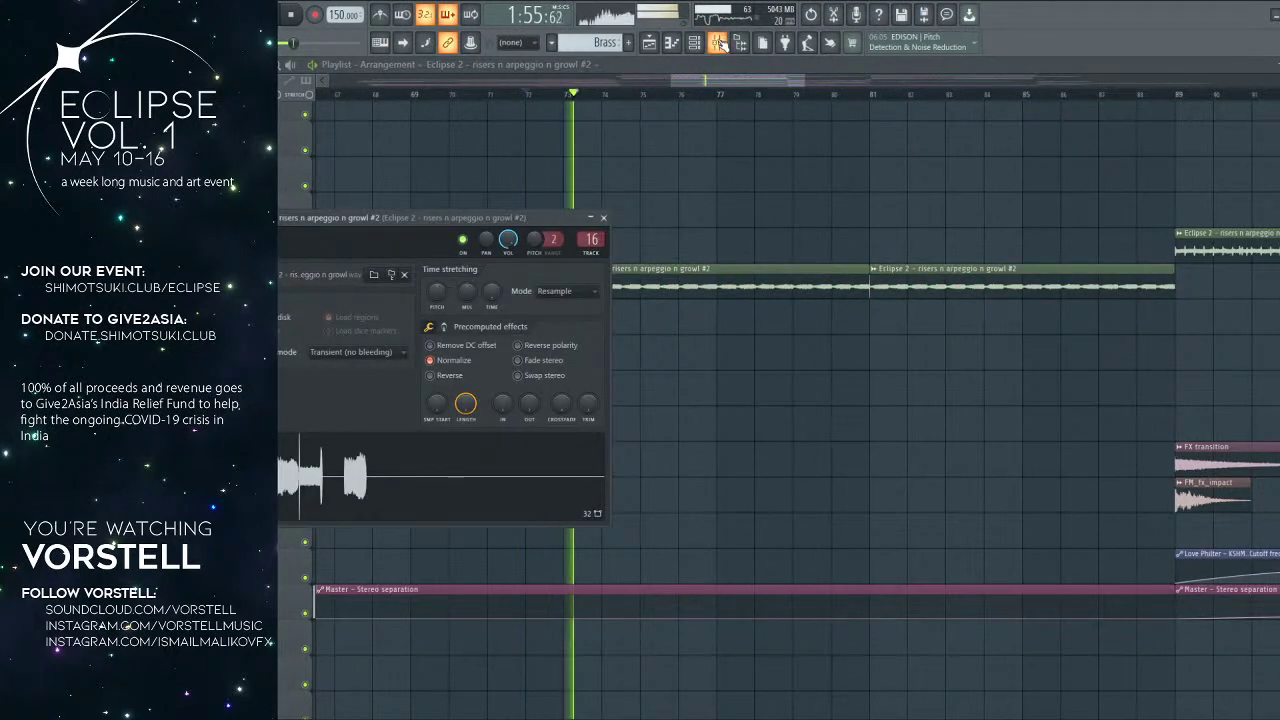
pyautogui.click(718, 44)
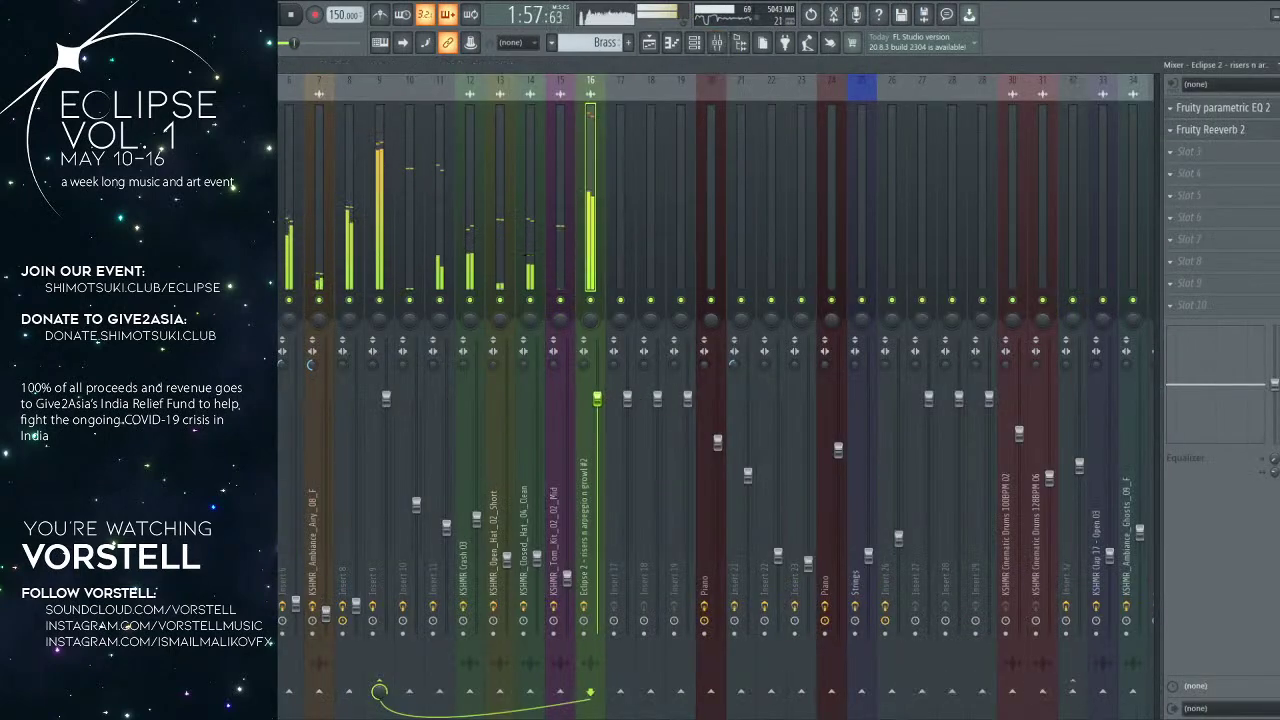
pyautogui.rightClick(595, 382)
pyautogui.click(614, 388)
pyautogui.click(650, 42)
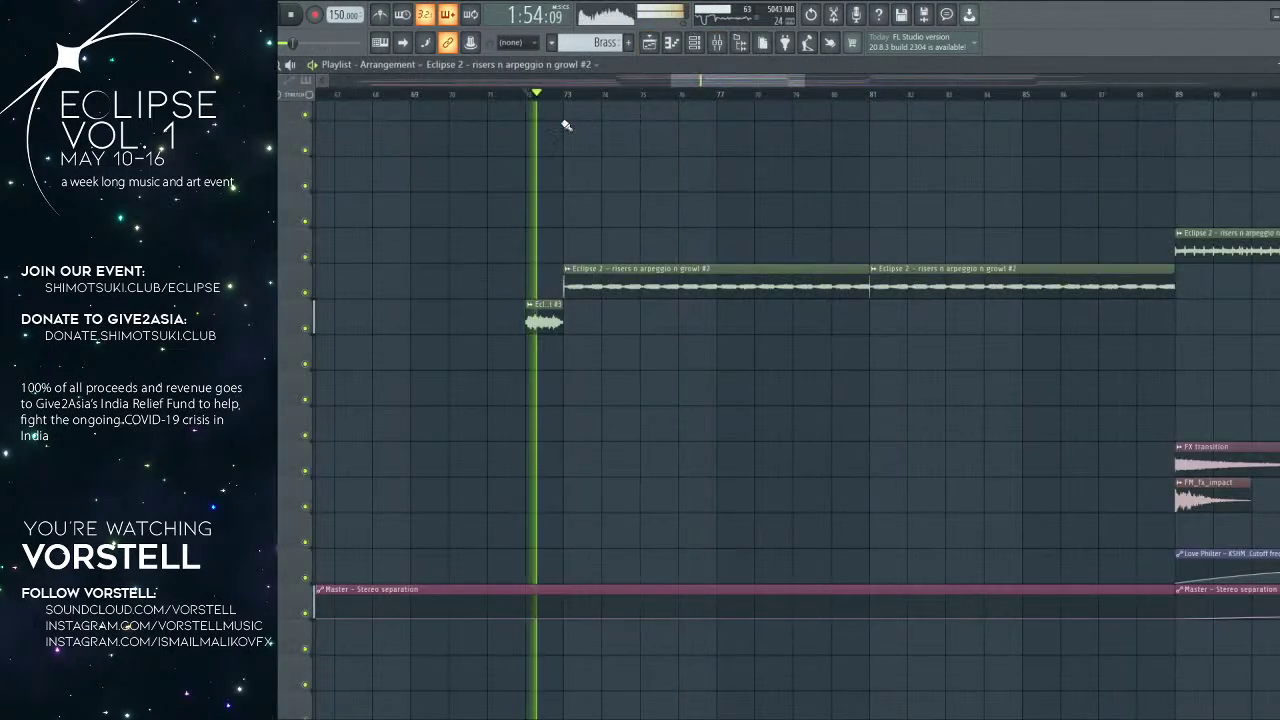
# Step: Cut a half-bar gap at bar 75 in the Eclipse 2 - risers n arpeggio n growl #2 clip
pyautogui.scroll(2, 634, 97)
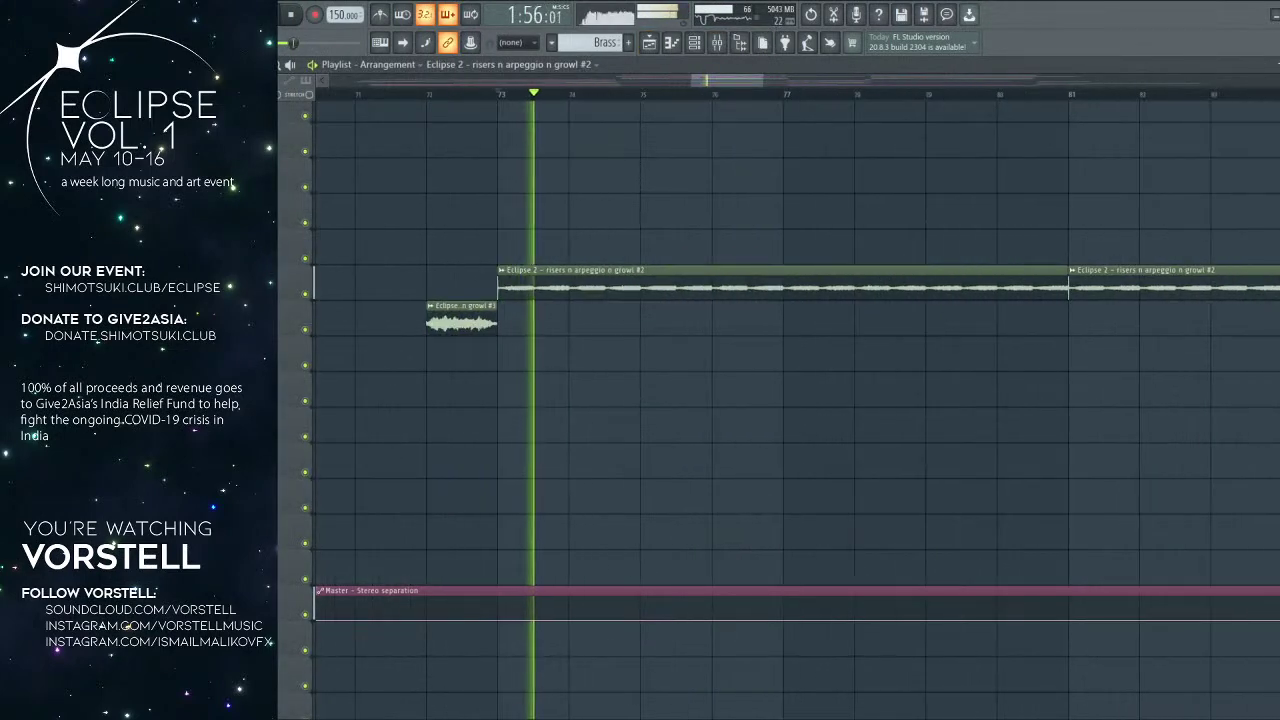
pyautogui.press('c')
pyautogui.press('space')
pyautogui.moveTo(645, 262); pyautogui.dragTo(678, 298)
pyautogui.press('d')
pyautogui.click(661, 291)
pyautogui.press('space')
# Step: Slice out the half bar at bar 77 from the same Eclipse 2 #2 clip
pyautogui.moveTo(757, 297)
pyautogui.mouseDown()
pyautogui.moveTo(662, 305)
pyautogui.moveTo(688, 343)
pyautogui.mouseUp()
pyautogui.press('c')
pyautogui.moveTo(722, 268); pyautogui.dragTo(725, 309)
pyautogui.press('d')
pyautogui.click(706, 285)
pyautogui.press('b')
pyautogui.scroll(3, 711, 286)
pyautogui.scroll(3, 710, 285)
pyautogui.scroll(-5, 700, 289)
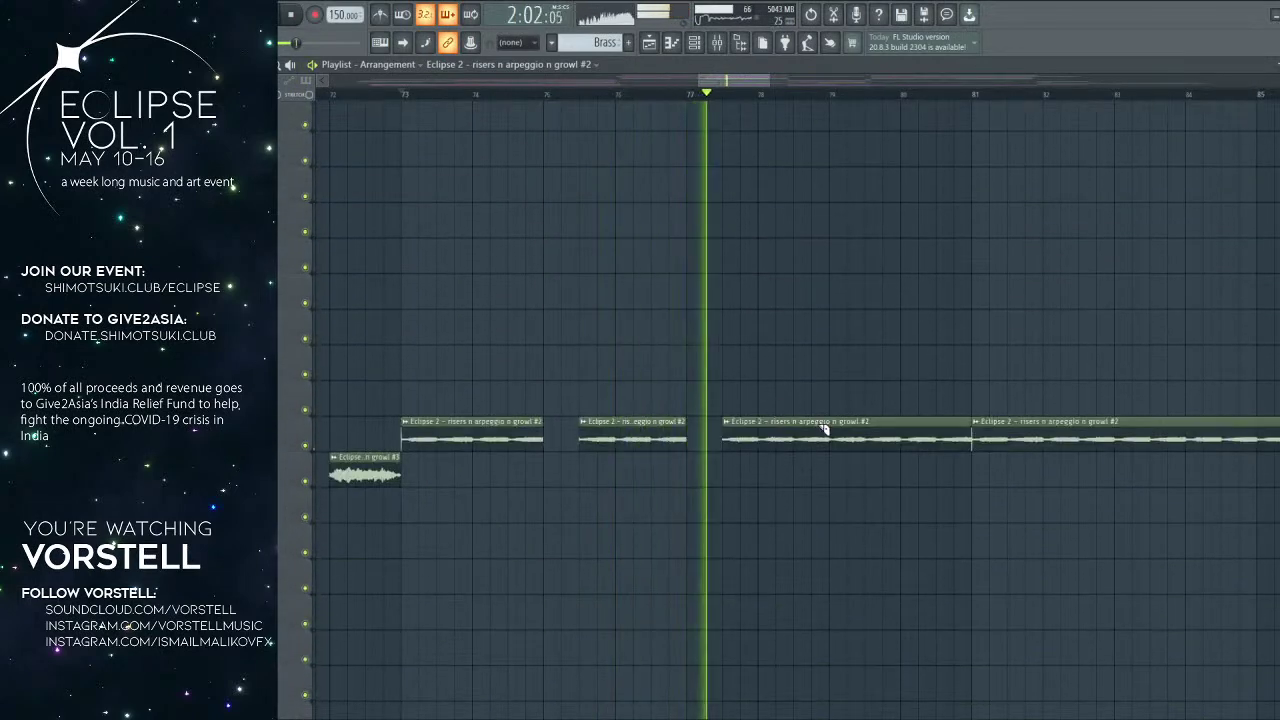
# Step: Continue the rhythmic gaps in the Eclipse 2 #2 clips by removing half a bar at bars 79, 81 and 83
pyautogui.press('c')
pyautogui.moveTo(829, 407)
pyautogui.mouseDown()
pyautogui.moveTo(832, 459)
pyautogui.moveTo(871, 452)
pyautogui.moveTo(626, 441)
pyautogui.mouseUp()
pyautogui.press('d')
pyautogui.click(853, 441)
pyautogui.press('c')
pyautogui.moveTo(757, 394); pyautogui.dragTo(757, 444)
pyautogui.press('d')
pyautogui.click(747, 430)
pyautogui.press('c')
pyautogui.moveTo(865, 396); pyautogui.dragTo(894, 427)
pyautogui.rightClick(880, 429)
# Step: Remove half a bar at bars 85 and 87 from the last Eclipse 2 #2 clip
pyautogui.hscroll(4, 834, 432)
pyautogui.click(810, 428)
pyautogui.click(846, 423)
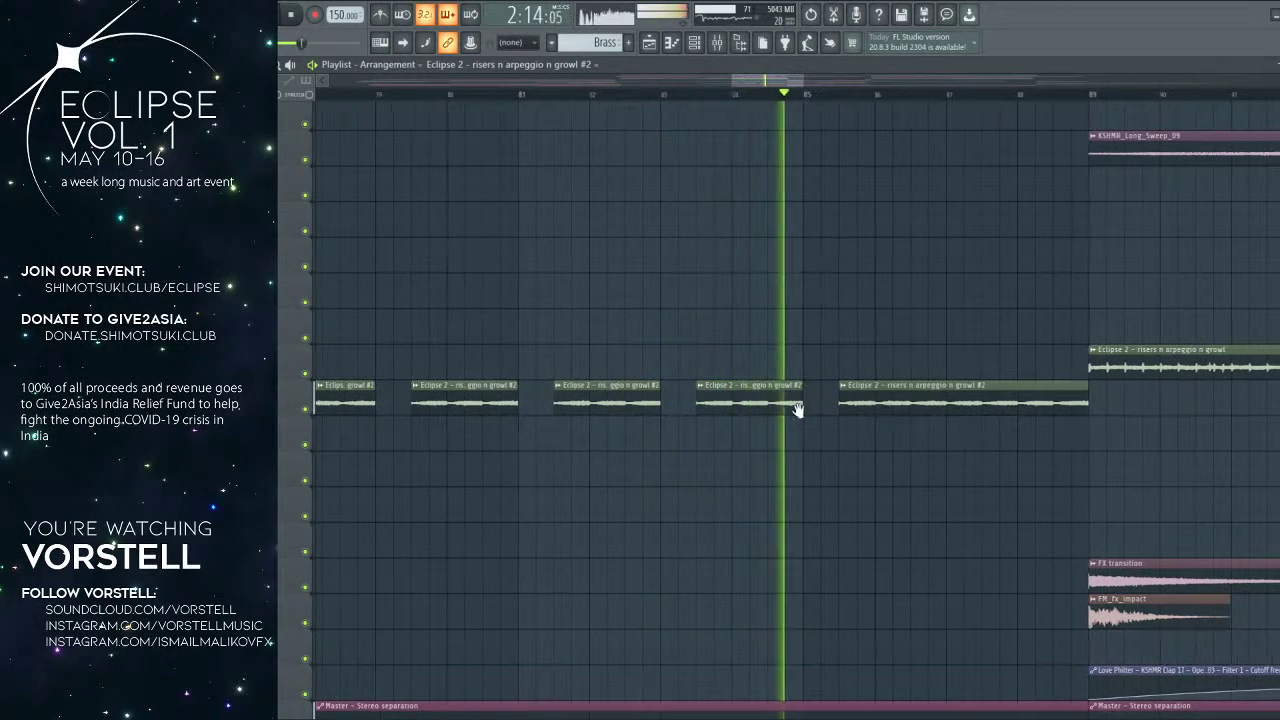
pyautogui.rightClick(834, 408)
pyautogui.hscroll(4, 837, 408)
pyautogui.click(757, 392)
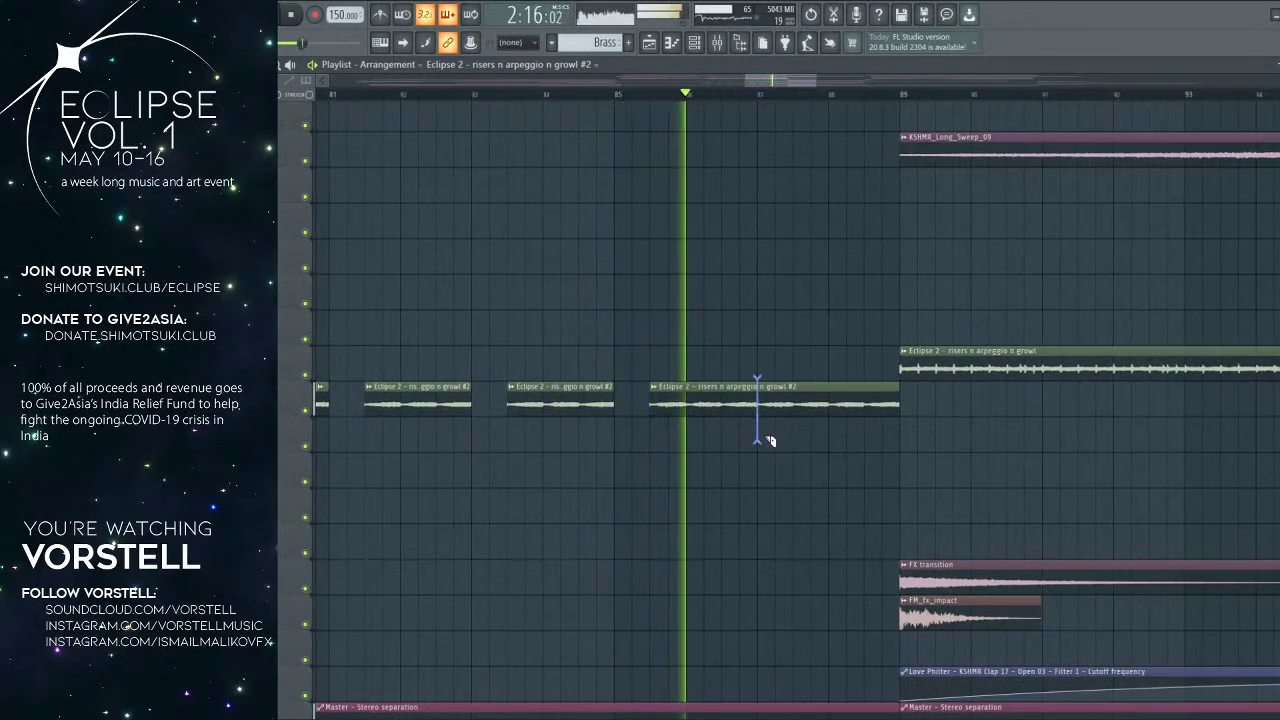
pyautogui.click(794, 388)
pyautogui.rightClick(780, 405)
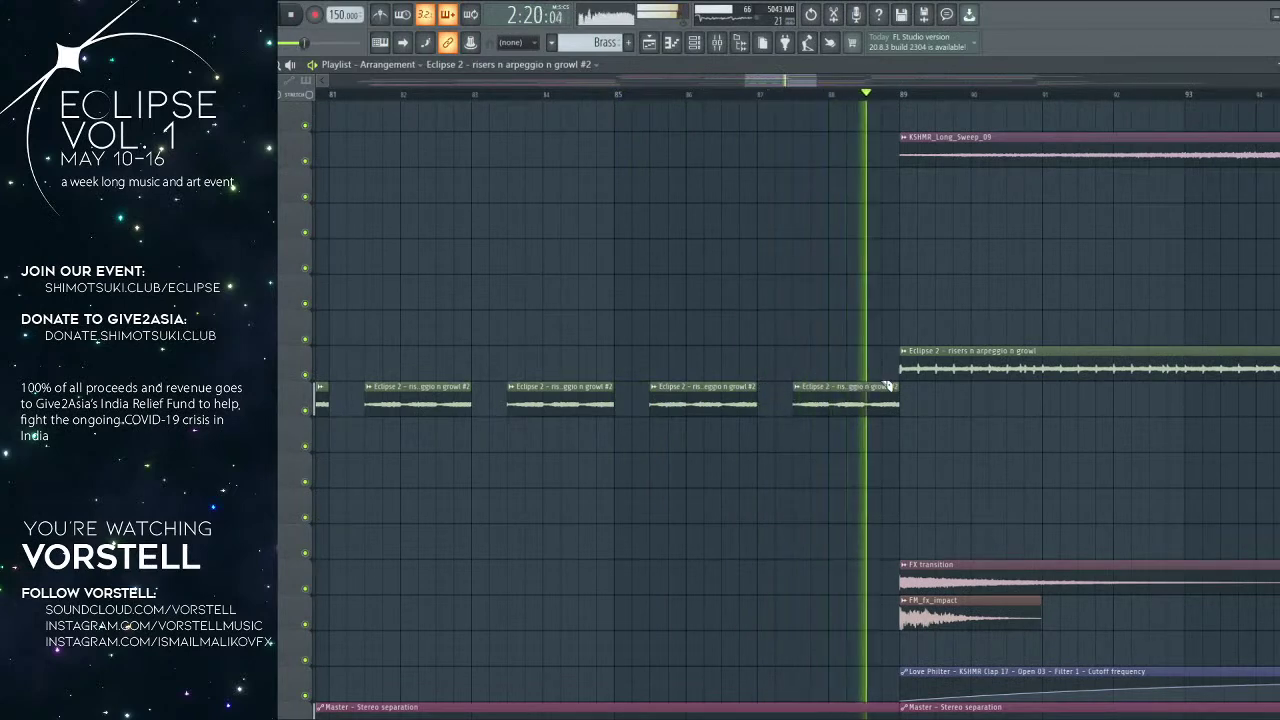
# Step: Play the section from around bar 73 and examine the Love Philter automation clips there
pyautogui.scroll(-10, 872, 377)
pyautogui.press('space')
pyautogui.press('space')
pyautogui.scroll(-3, 719, 99)
pyautogui.scroll(-4, 719, 98)
pyautogui.scroll(8, 694, 177)
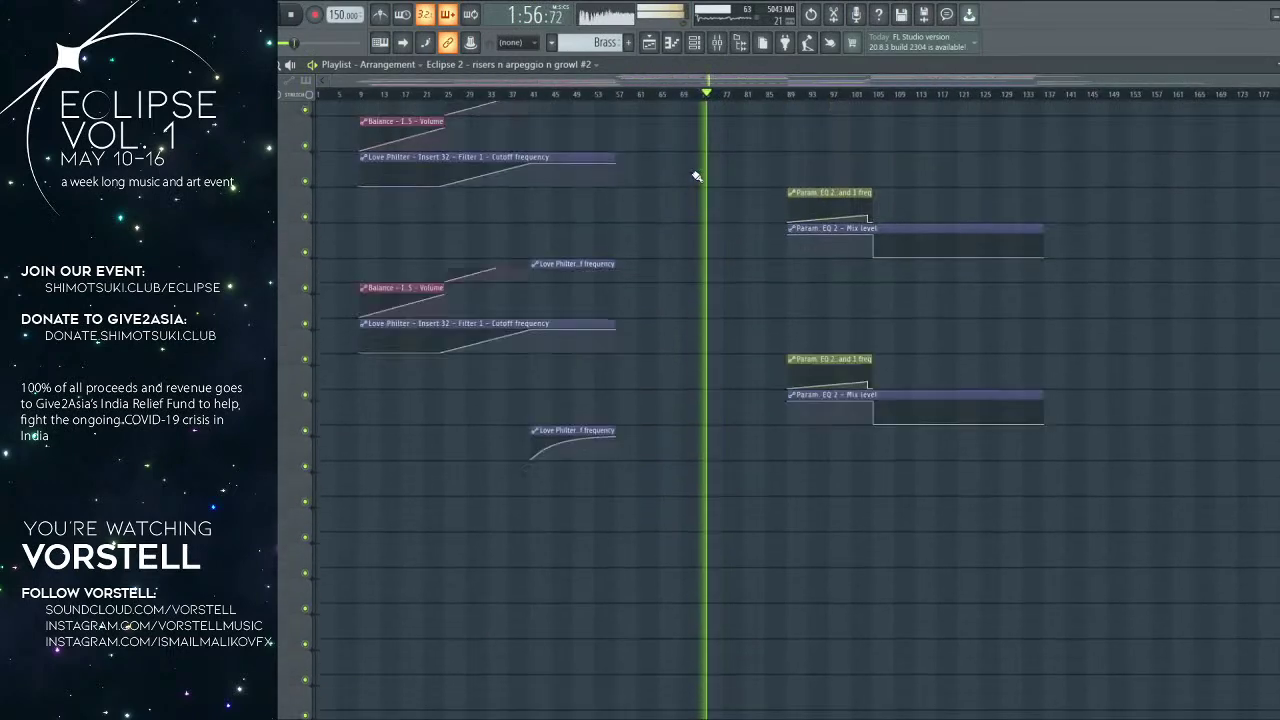
pyautogui.scroll(-10, 691, 176)
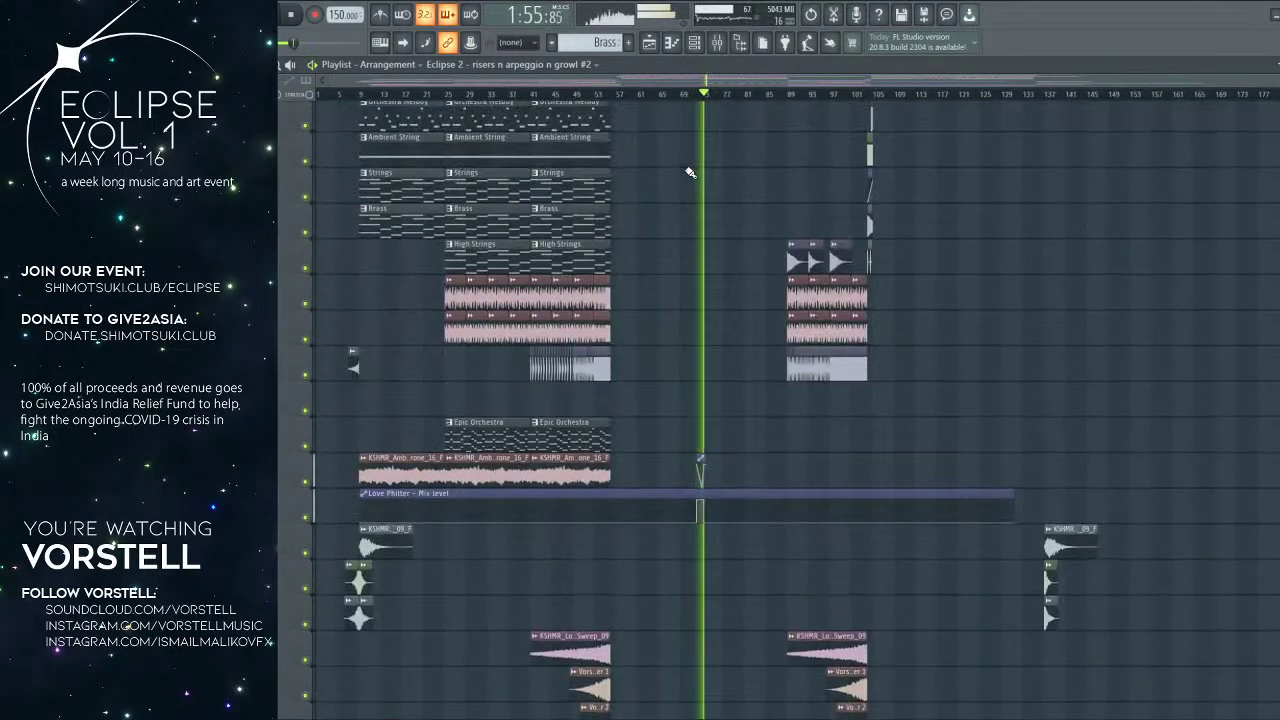
pyautogui.scroll(4, 748, 99)
pyautogui.scroll(2, 748, 99)
pyautogui.press('space')
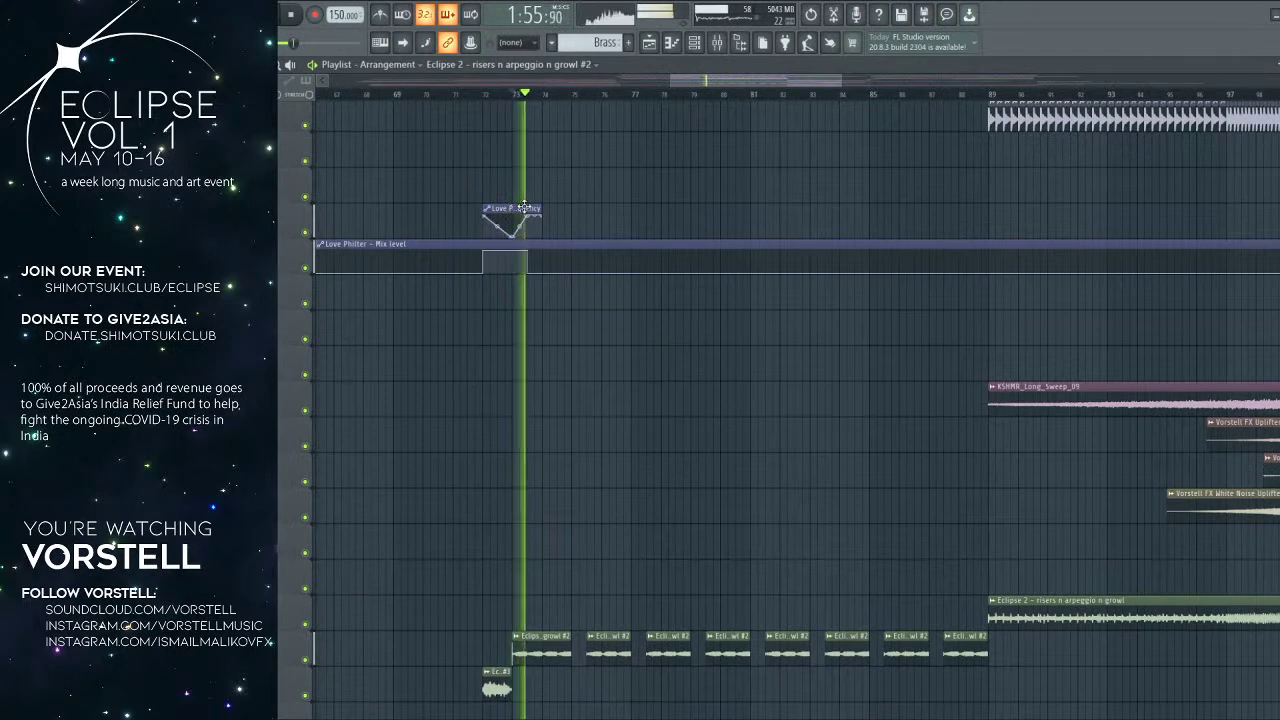
# Step: Add automation points to the Love Philter - Mix level clip that raise it only between bars 88 and 89
pyautogui.click(866, 95)
pyautogui.moveTo(802, 166); pyautogui.dragTo(660, 174)
pyautogui.scroll(3, 782, 99)
pyautogui.rightClick(843, 280)
pyautogui.rightClick(850, 280)
pyautogui.moveTo(850, 280); pyautogui.dragTo(853, 214)
pyautogui.rightClick(897, 260)
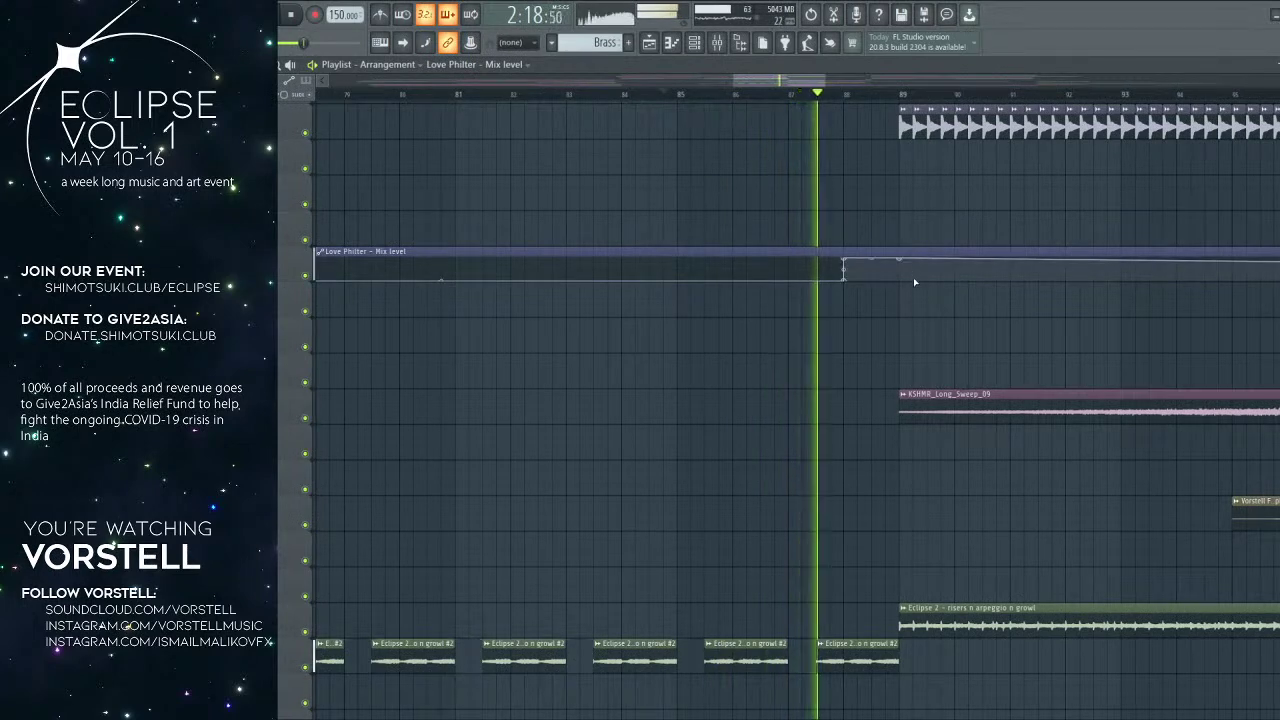
pyautogui.rightClick(914, 277)
pyautogui.press('space')
pyautogui.scroll(-3, 841, 103)
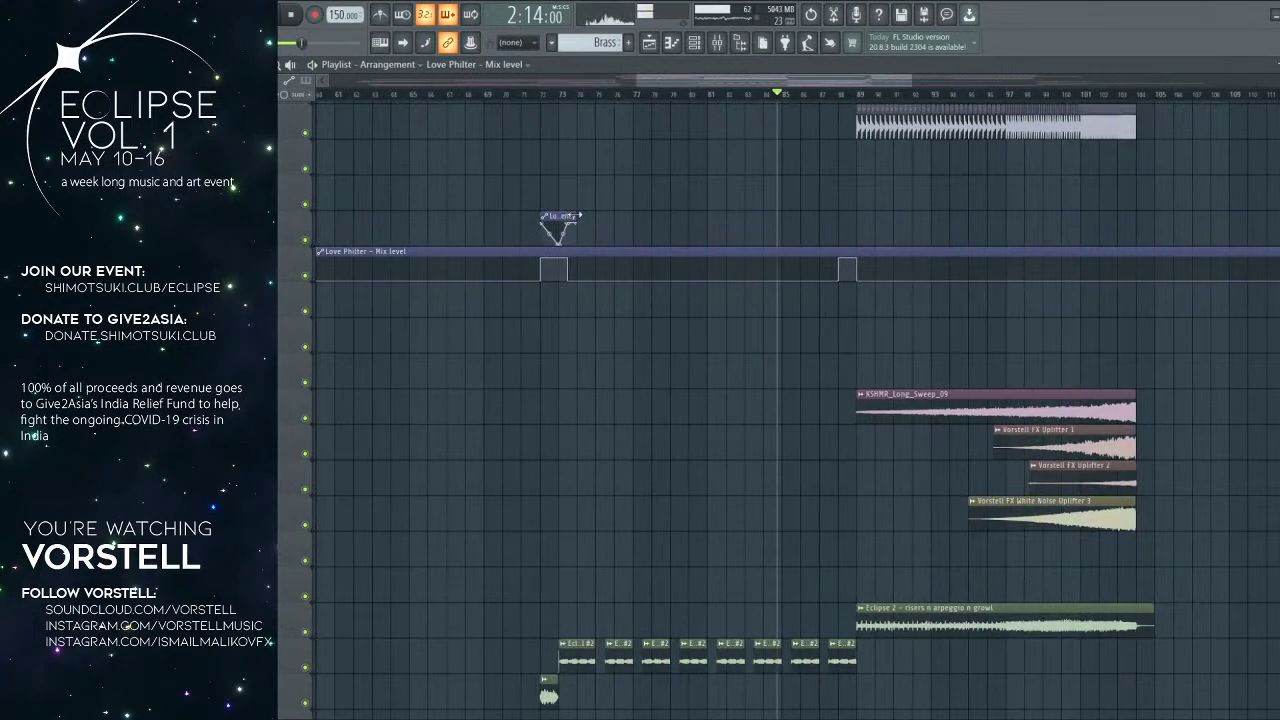
# Step: Extend the Love Philter - Insert 9 cutoff frequency clip to bar 89 with a downward ramp from bar 88
pyautogui.press('space')
pyautogui.scroll(3, 860, 100)
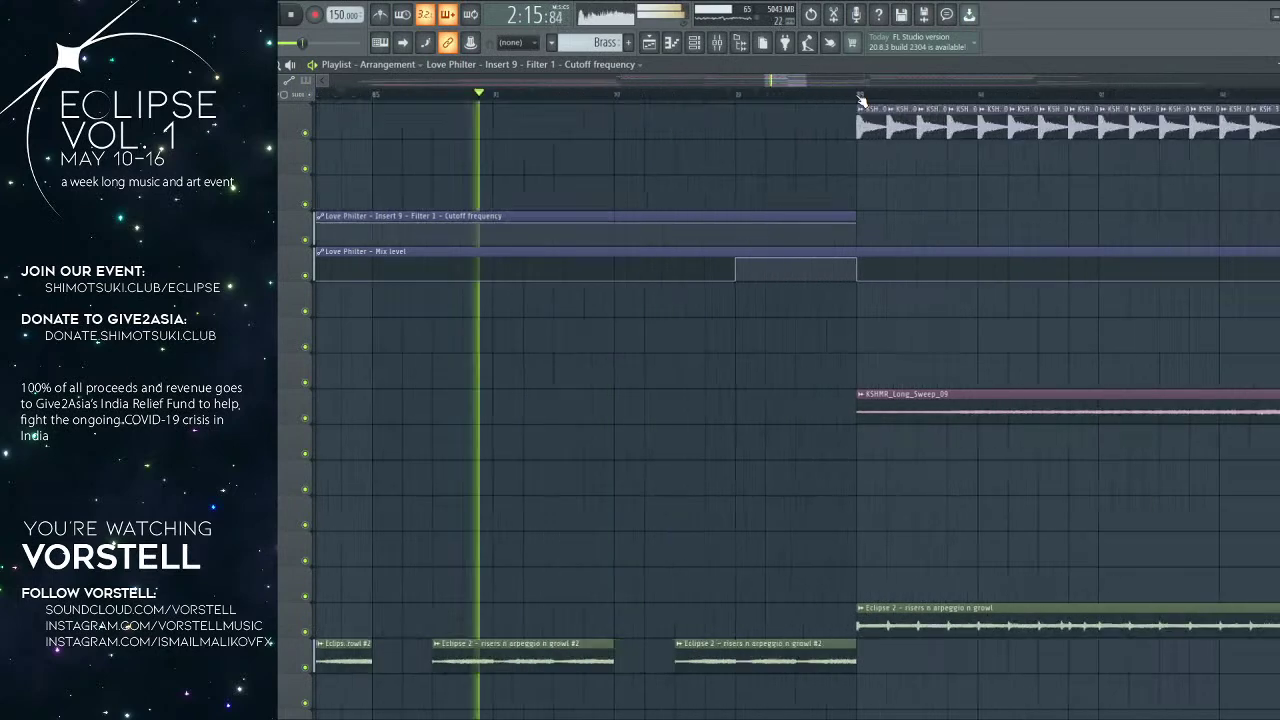
pyautogui.scroll(2, 843, 286)
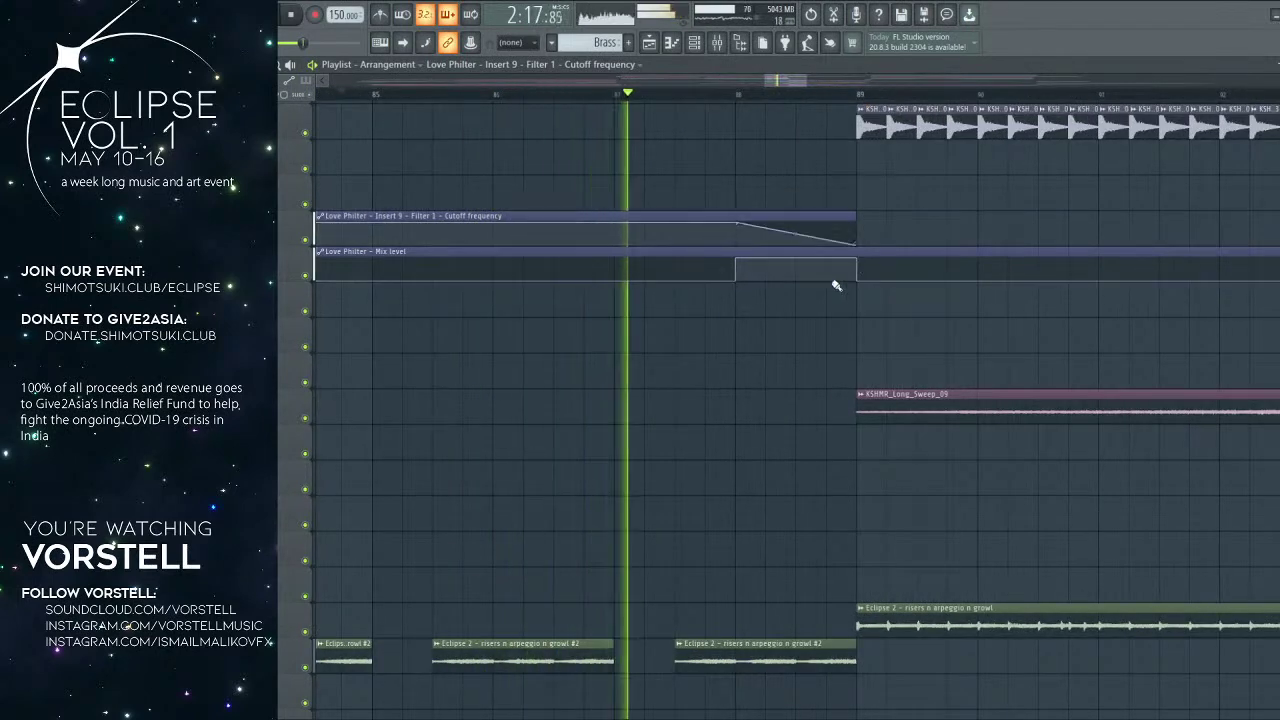
# Step: Delete the hat and crash clips in the later part of bar 88 and extend the remaining KSHMR Crash 03 clip to bar 89
pyautogui.scroll(6, 843, 286)
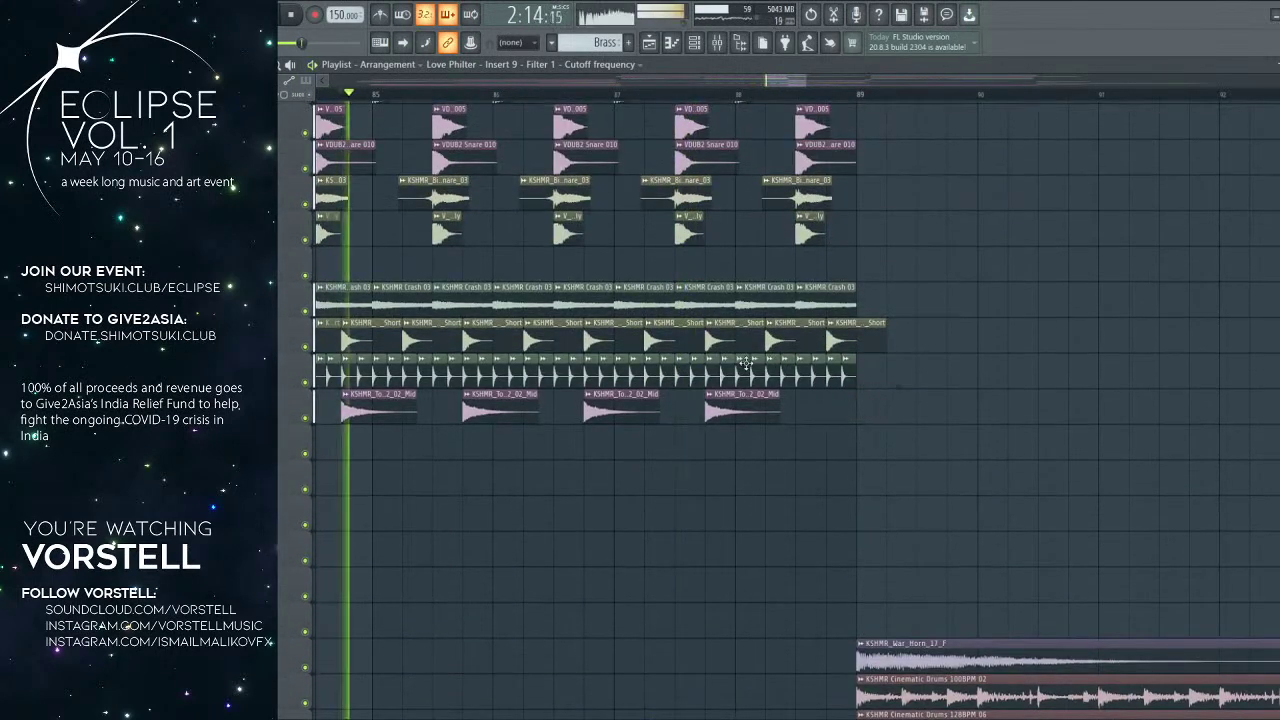
pyautogui.rightClick(760, 370)
pyautogui.rightClick(842, 375)
pyautogui.rightClick(795, 343)
pyautogui.rightClick(834, 343)
pyautogui.rightClick(834, 309)
pyautogui.moveTo(788, 303); pyautogui.dragTo(851, 303)
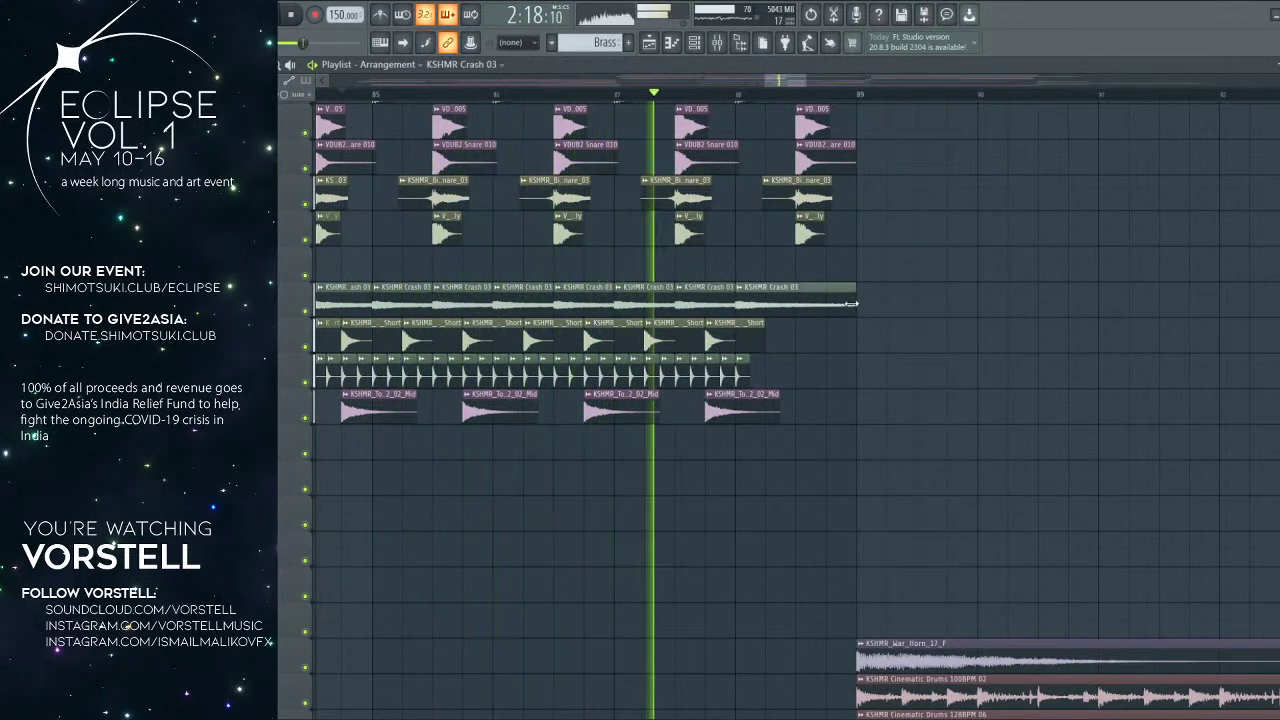
# Step: Delete the layered snare clips around bar 88.5 and the Balance - Insert 9 - Volume clip at that position
pyautogui.scroll(3, 851, 304)
pyautogui.rightClick(834, 338)
pyautogui.rightClick(816, 306)
pyautogui.rightClick(816, 374)
pyautogui.rightClick(816, 403)
pyautogui.scroll(3, 816, 398)
pyautogui.scroll(1, 816, 396)
pyautogui.rightClick(805, 325)
pyautogui.scroll(6, 770, 324)
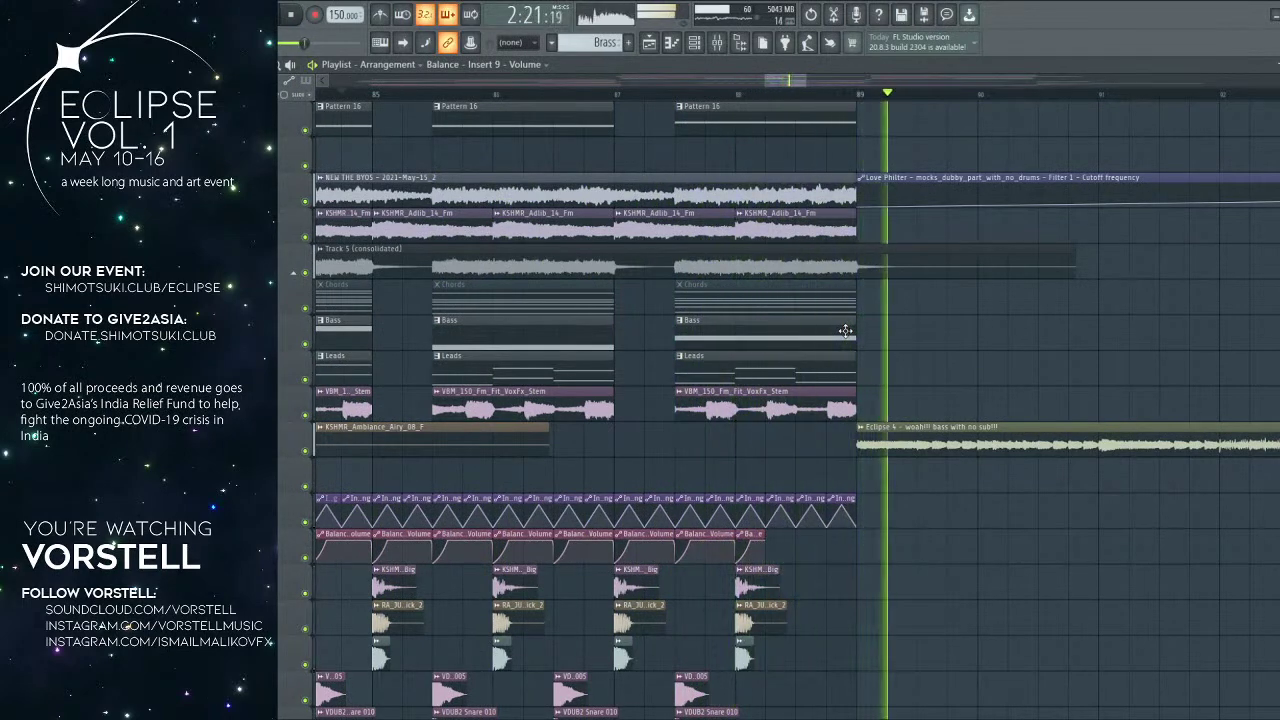
# Step: Play back the filtered transition from around bar 85 into bar 89 and examine its automation
pyautogui.scroll(-4, 866, 109)
pyautogui.scroll(-1, 849, 174)
pyautogui.scroll(-15, 848, 176)
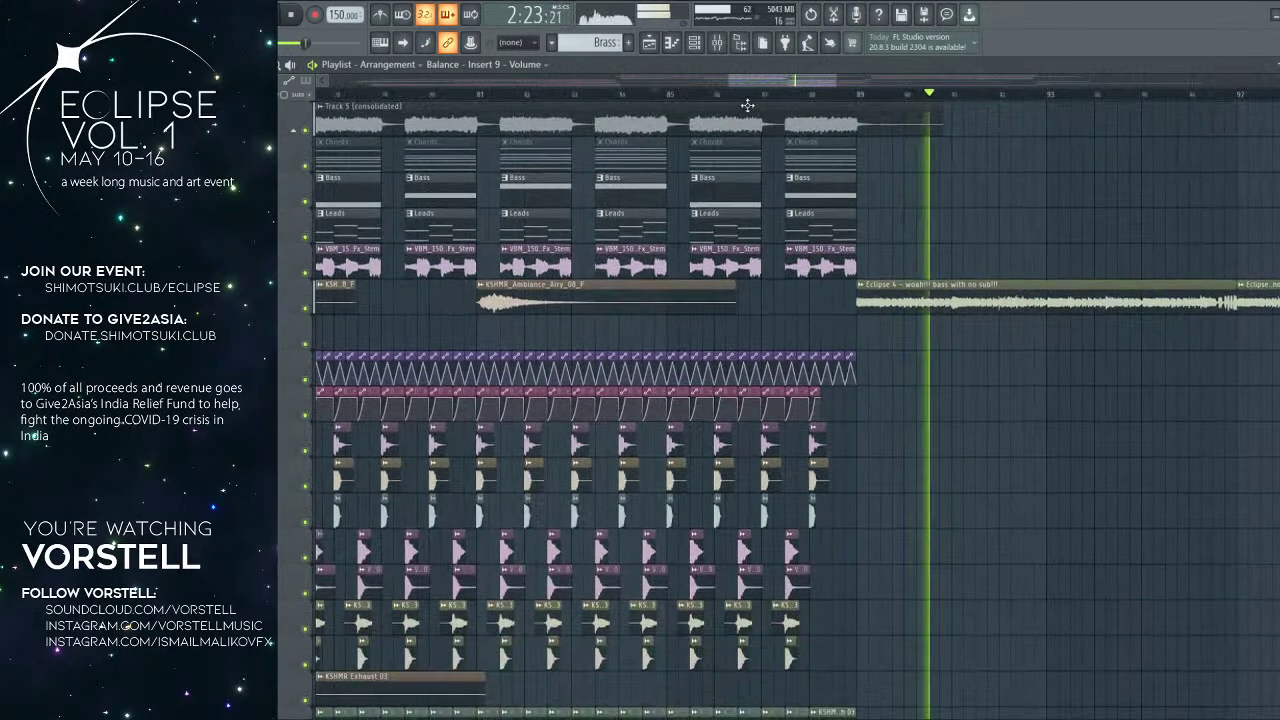
pyautogui.scroll(-4, 789, 260)
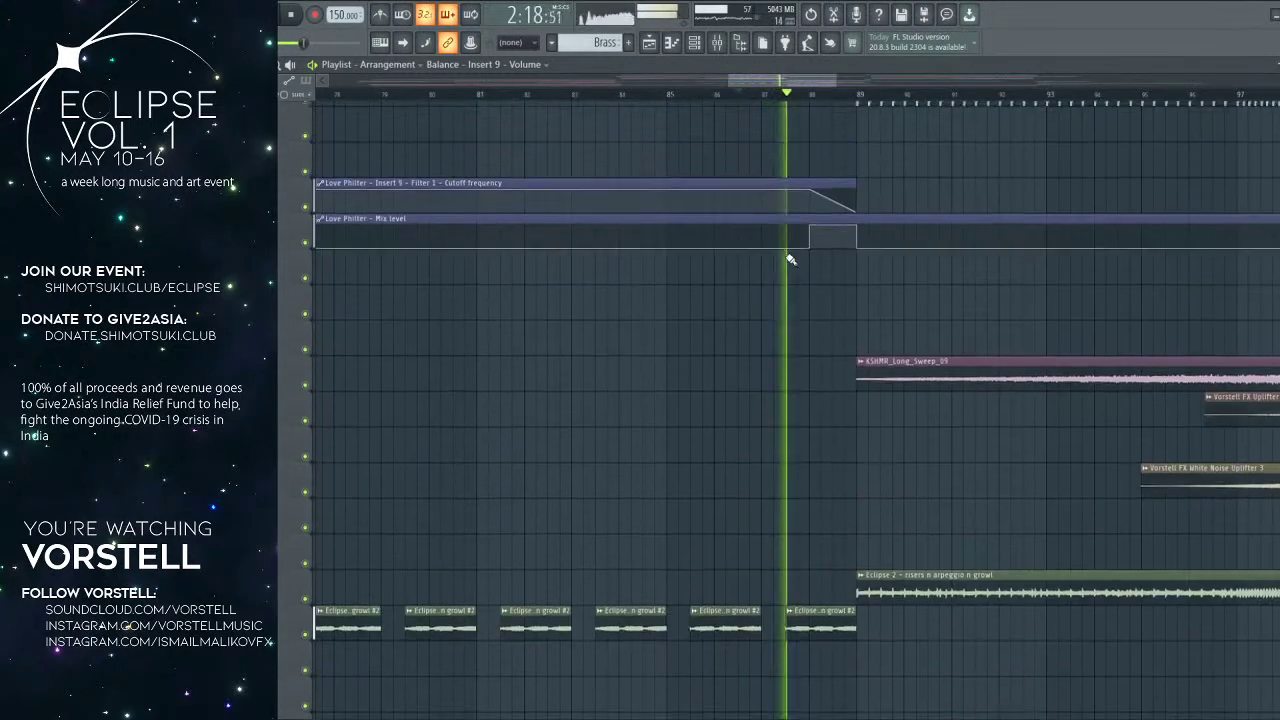
pyautogui.scroll(2, 850, 283)
pyautogui.moveTo(892, 291); pyautogui.dragTo(850, 244)
pyautogui.click(789, 94)
pyautogui.scroll(3, 823, 101)
pyautogui.scroll(1, 828, 103)
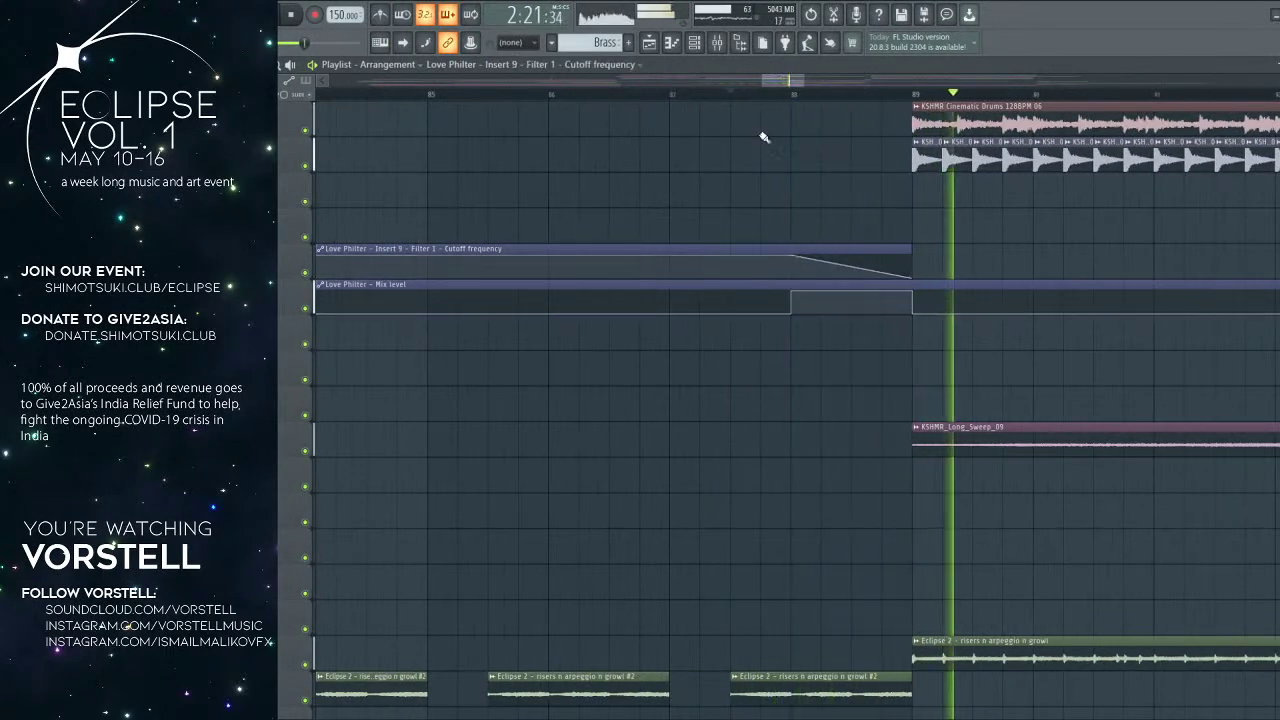
pyautogui.scroll(-3, 672, 100)
pyautogui.moveTo(617, 176); pyautogui.dragTo(730, 205)
pyautogui.click(624, 95)
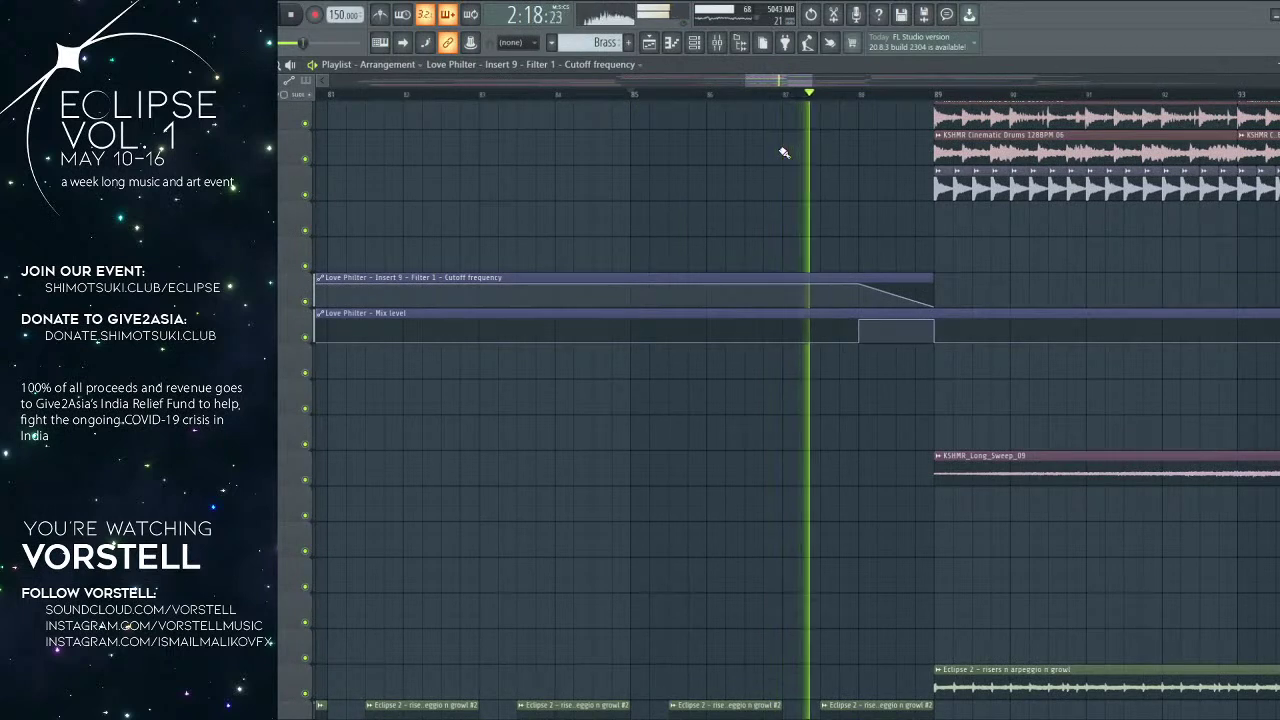
# Step: Start the cutoff frequency ramp at bar 87 and widen the raised Mix level section from bar 87 to about bar 89.25
pyautogui.moveTo(862, 286)
pyautogui.mouseDown()
pyautogui.moveTo(860, 320)
pyautogui.moveTo(862, 305)
pyautogui.mouseUp()
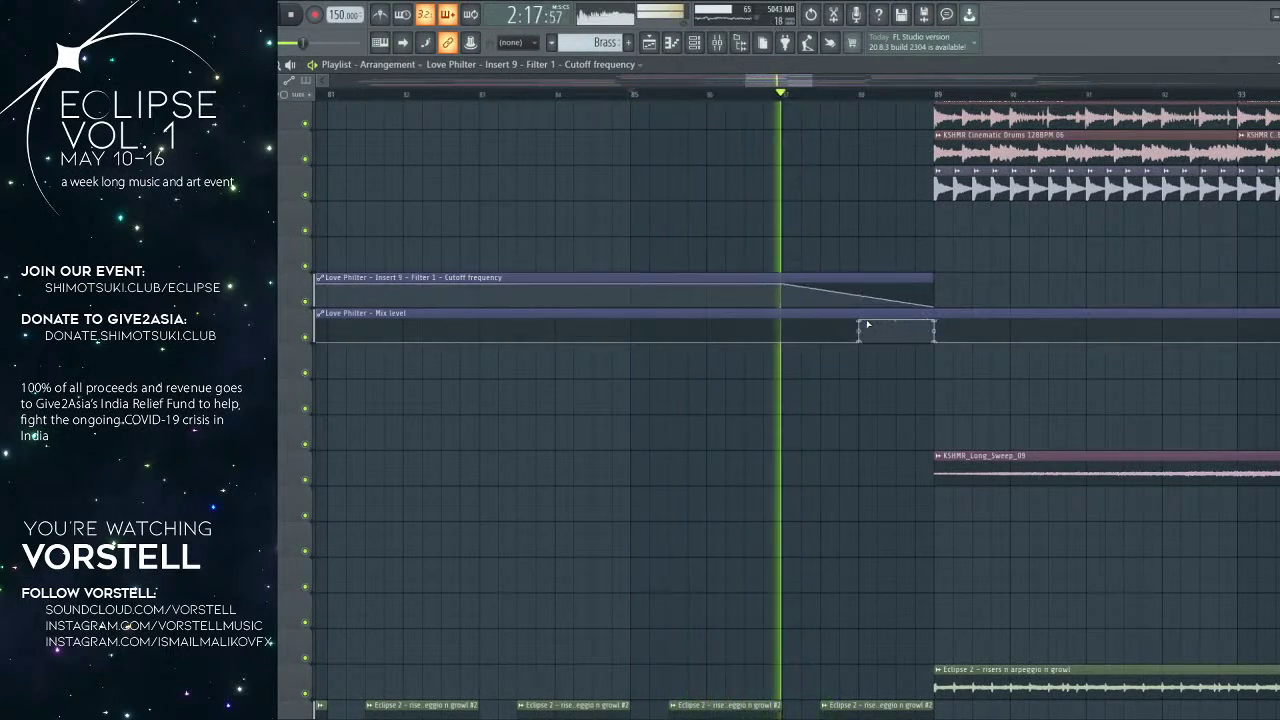
pyautogui.press('space')
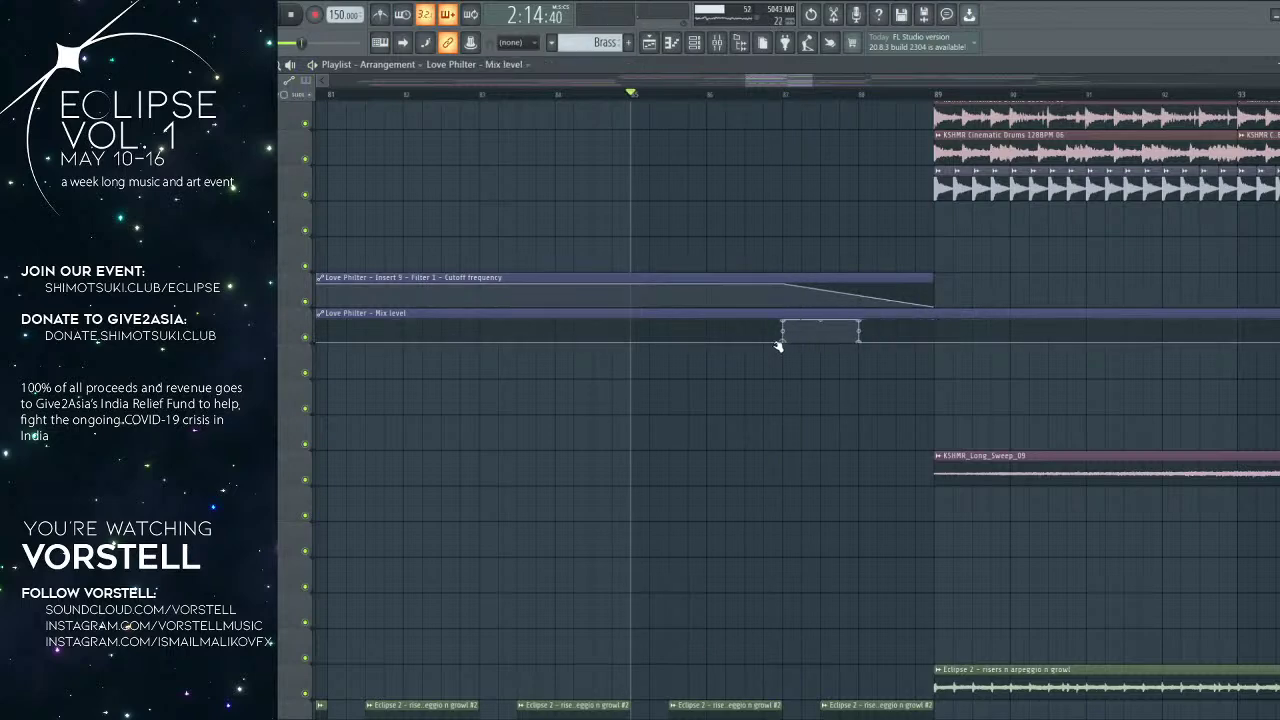
pyautogui.press('space')
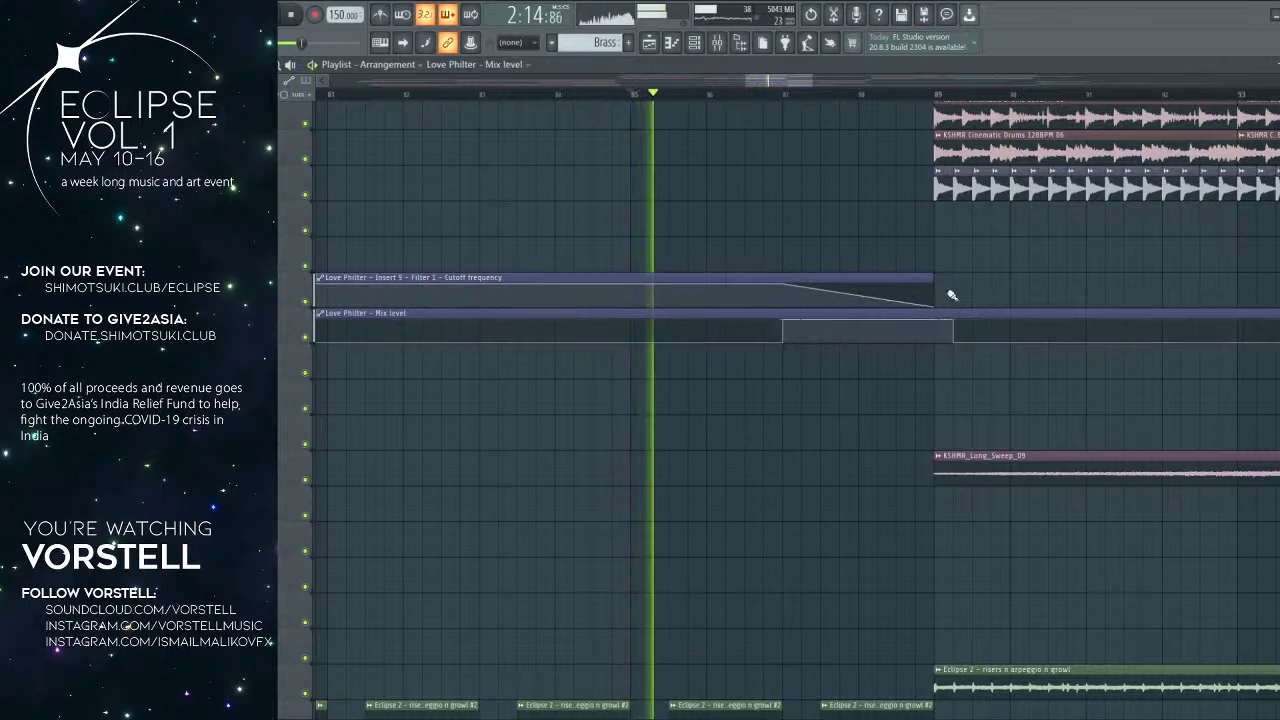
# Step: Delete the crash, short hat and hi-hat clips after about bar 87.5 and the last tom clip
pyautogui.scroll(5, 910, 318)
pyautogui.scroll(6, 910, 318)
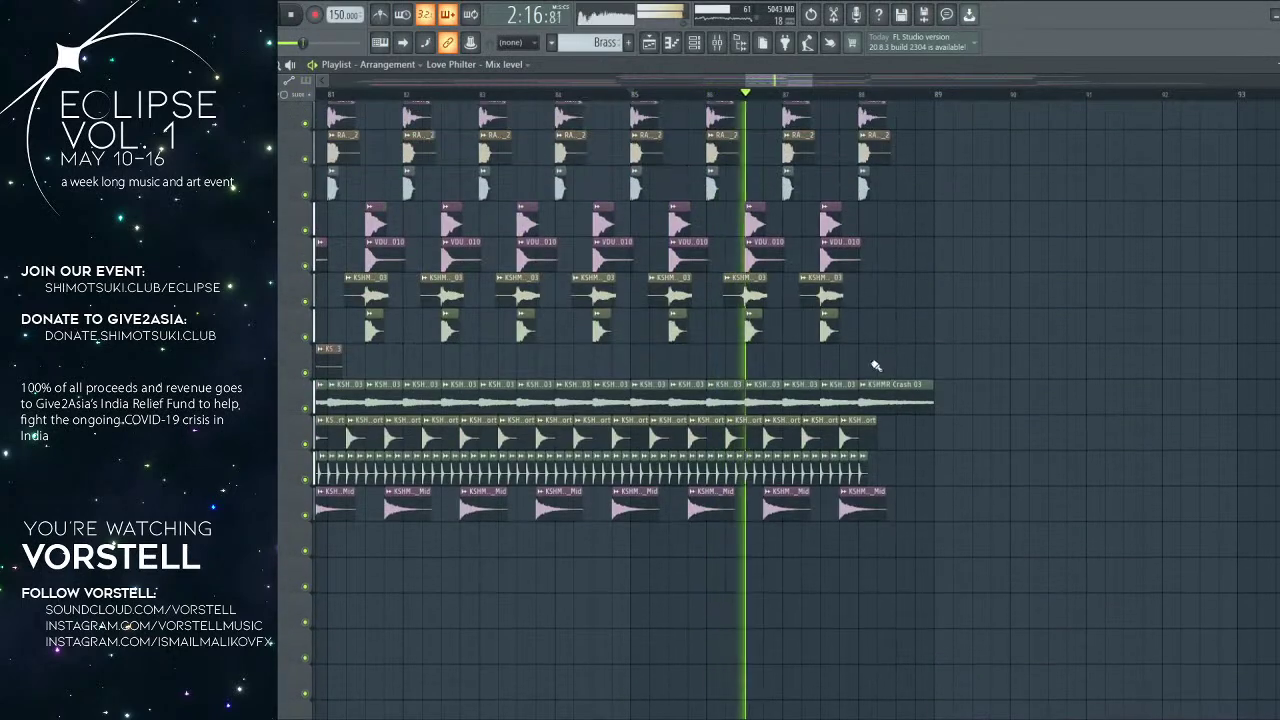
pyautogui.press('space')
pyautogui.rightClick(820, 434)
pyautogui.rightClick(862, 434)
pyautogui.press('space')
pyautogui.rightClick(797, 470)
pyautogui.rightClick(848, 470)
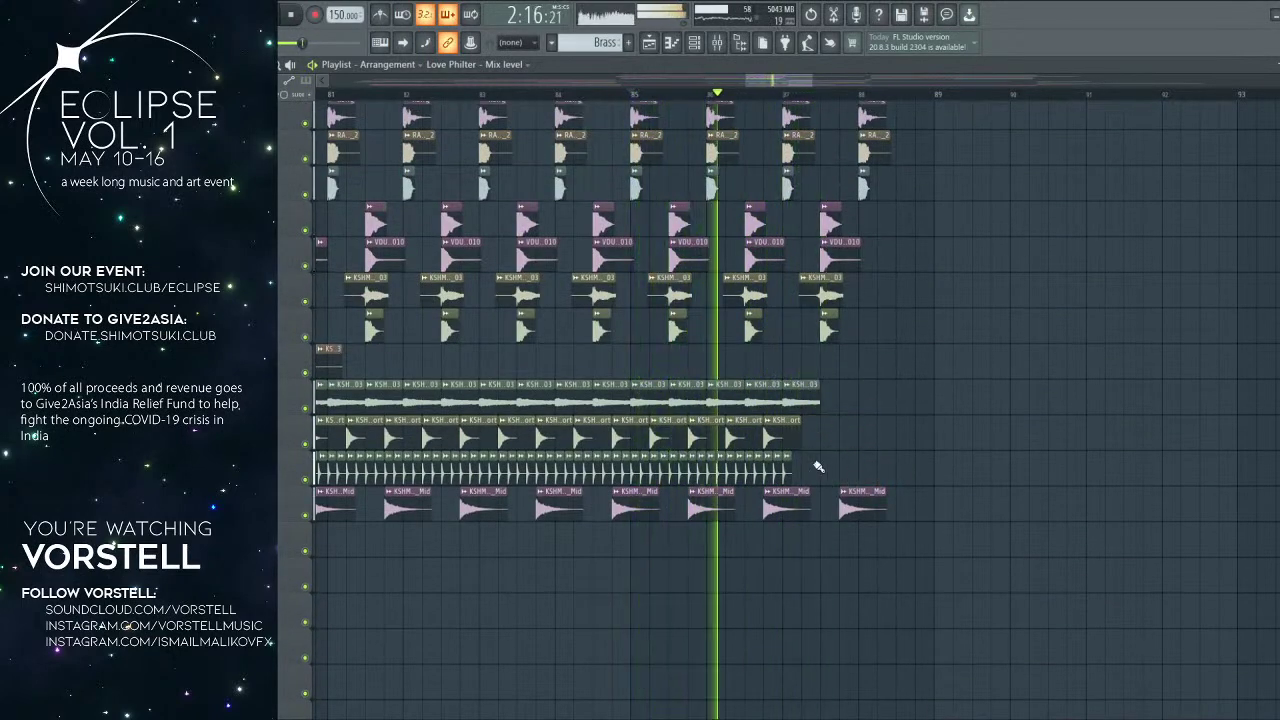
pyautogui.rightClick(848, 503)
# Step: Delete the layered snare clips around bar 87.5 and the three kick layers at bar 88
pyautogui.scroll(3, 826, 470)
pyautogui.rightClick(829, 432)
pyautogui.rightClick(829, 396)
pyautogui.rightClick(829, 329)
pyautogui.rightClick(872, 258)
pyautogui.rightClick(875, 222)
pyautogui.rightClick(864, 291)
# Step: Delete the Balance - Insert 9 - Volume clips after bar 87.5
pyautogui.scroll(4, 860, 370)
pyautogui.press('space')
pyautogui.press('space')
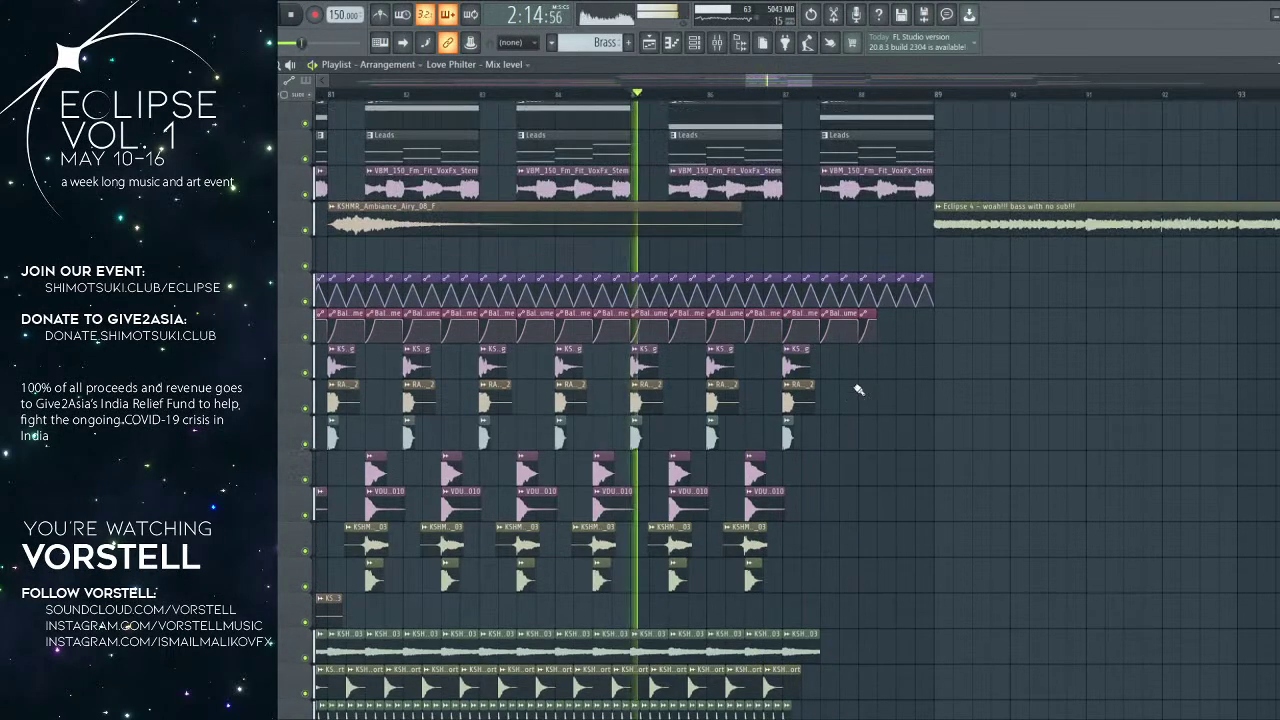
pyautogui.rightClick(850, 327)
pyautogui.scroll(1, 852, 200)
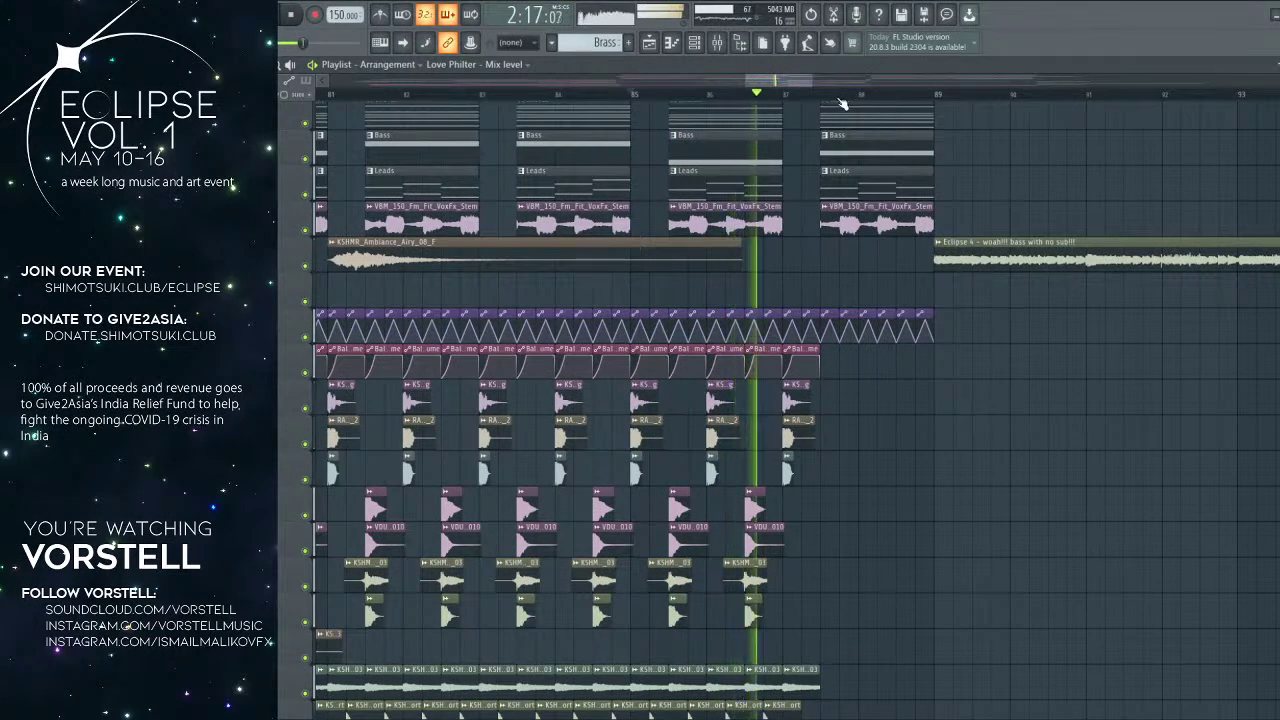
# Step: Select the Chords, Bass, Leads and VBM_150_Fm_Fit_VoxFx_Stem clips at bar 87.5 and try to shift their start
pyautogui.scroll(3, 841, 100)
pyautogui.scroll(5, 836, 190)
pyautogui.moveTo(801, 292); pyautogui.dragTo(832, 398)
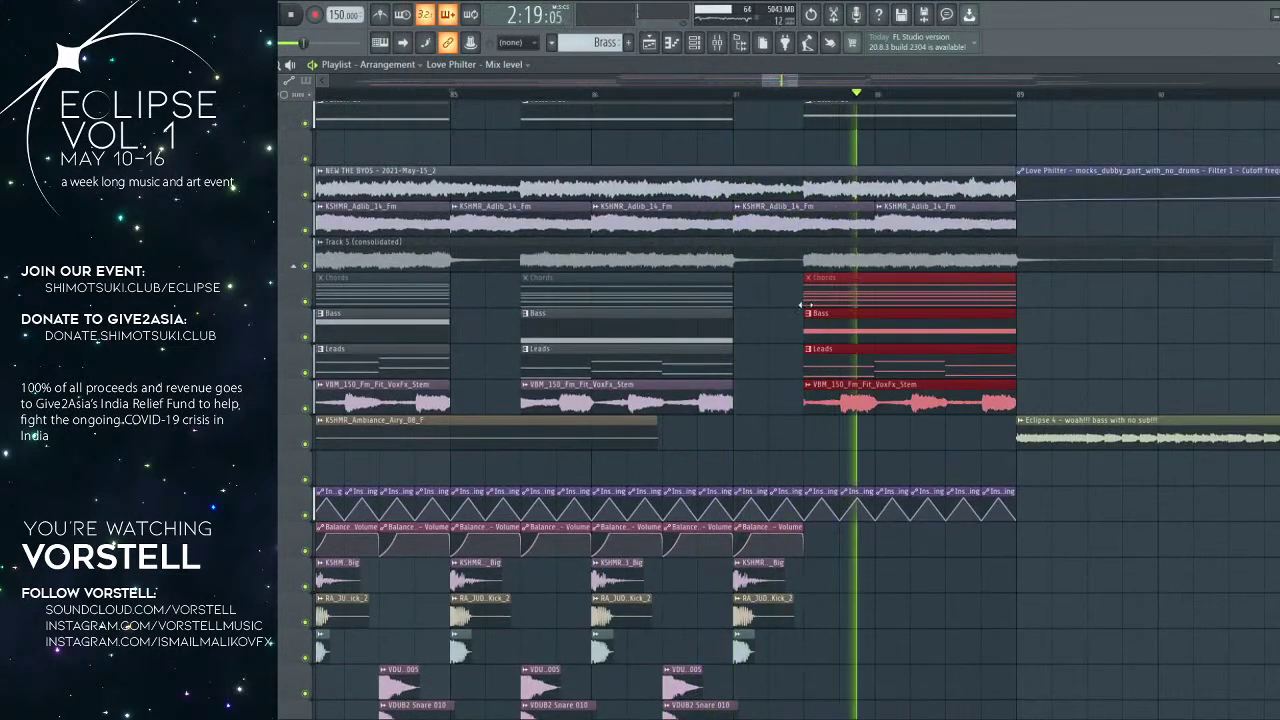
pyautogui.moveTo(769, 303); pyautogui.dragTo(840, 303)
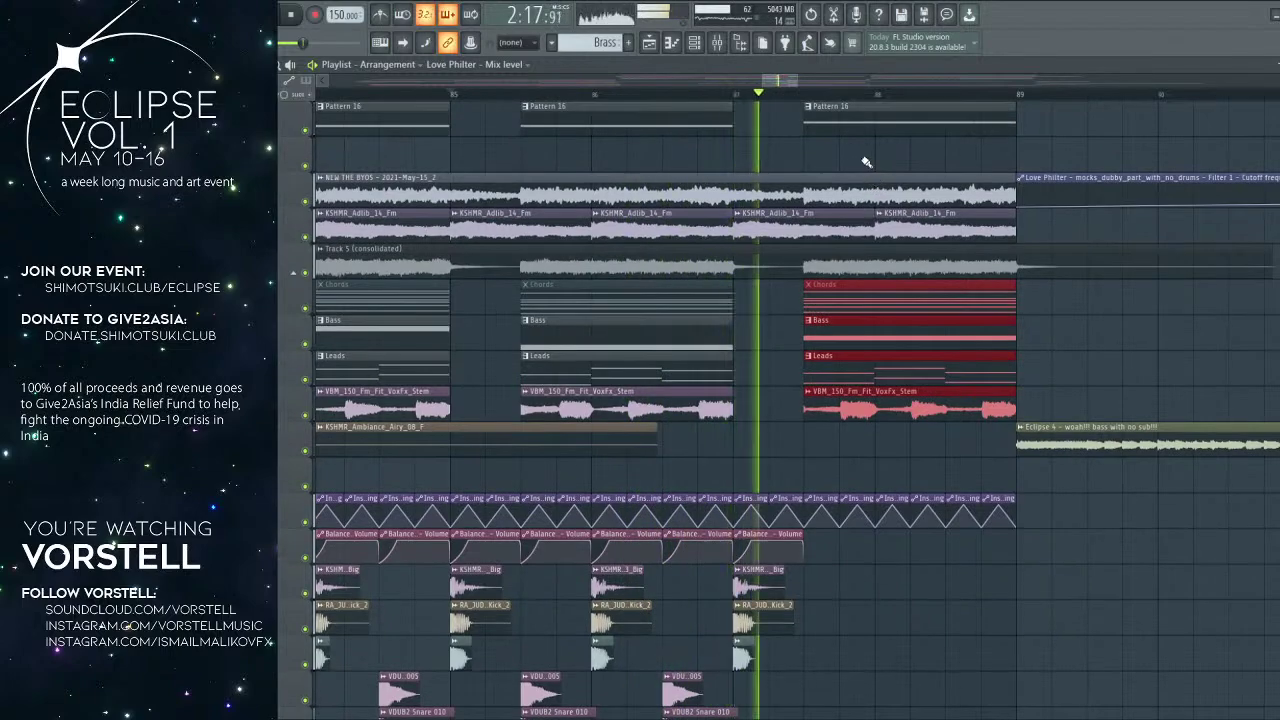
# Step: Shorten the last Balance - Insert 9 - Volume clip to end at about bar 87.25 and review the transition into bar 89
pyautogui.scroll(-12, 872, 170)
pyautogui.scroll(-2, 866, 165)
pyautogui.press('space')
pyautogui.press('space')
pyautogui.scroll(10, 863, 180)
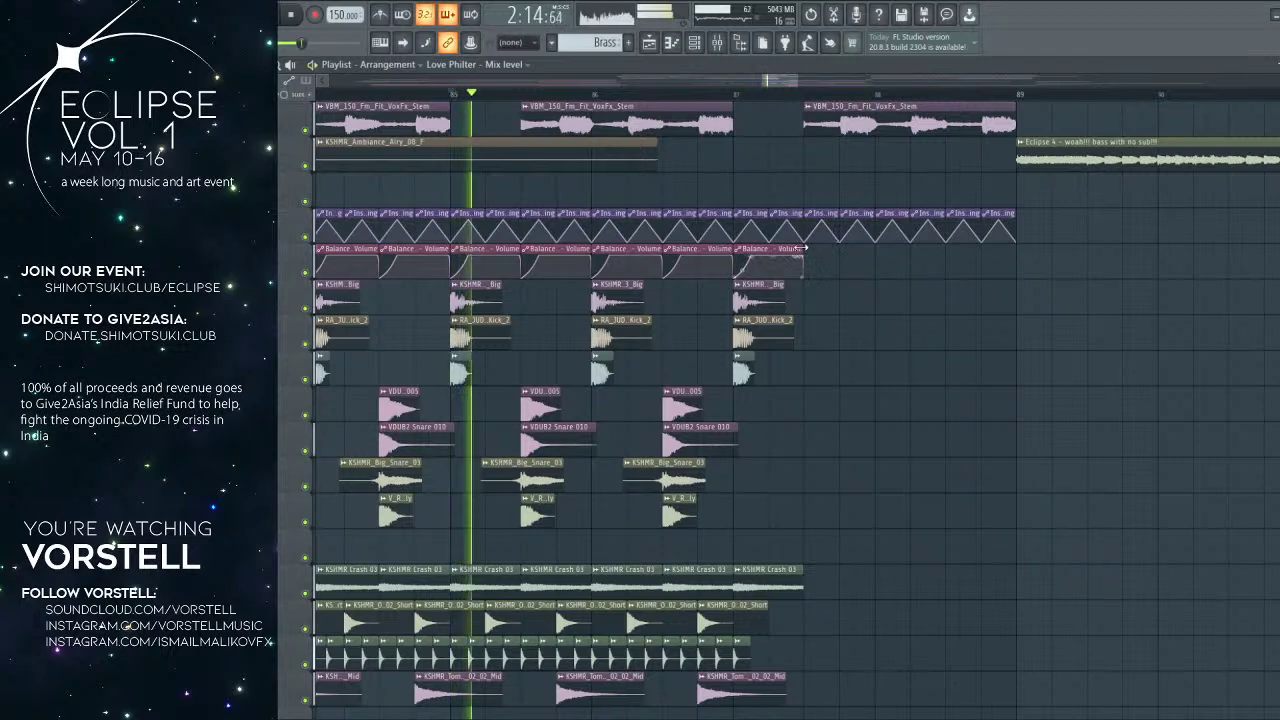
pyautogui.scroll(6, 773, 250)
pyautogui.scroll(-9, 775, 251)
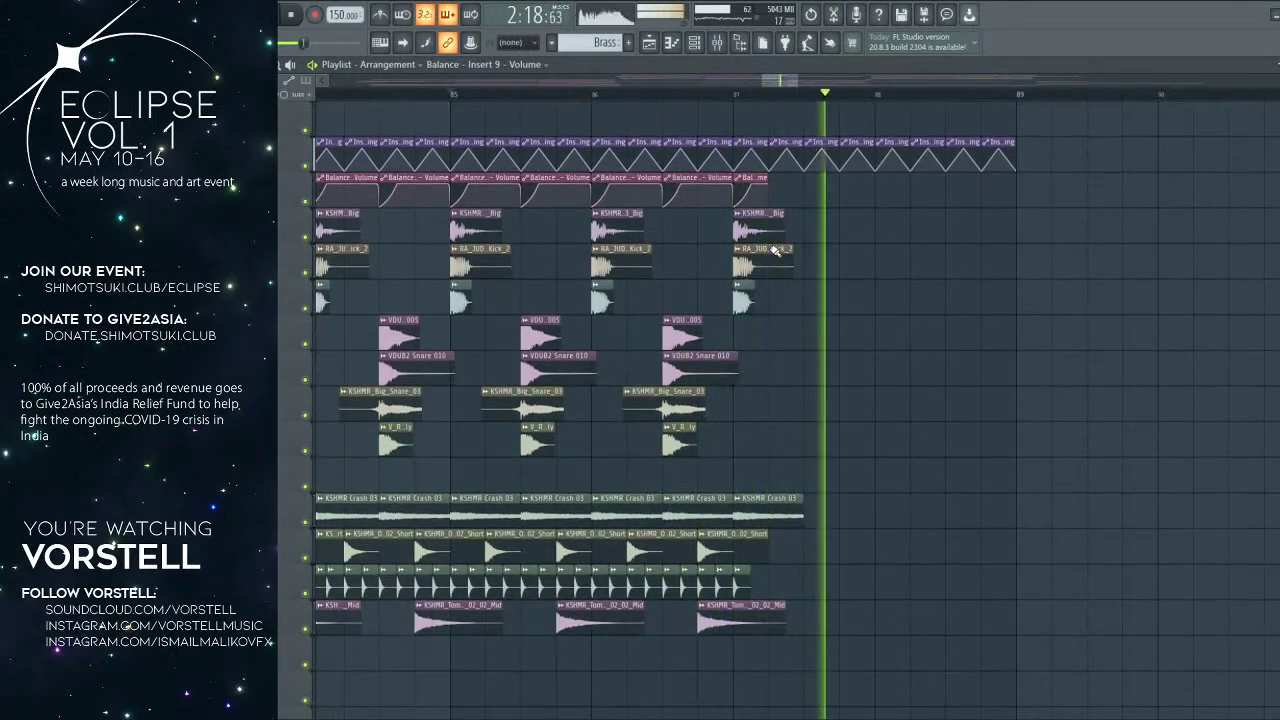
pyautogui.scroll(-10, 771, 250)
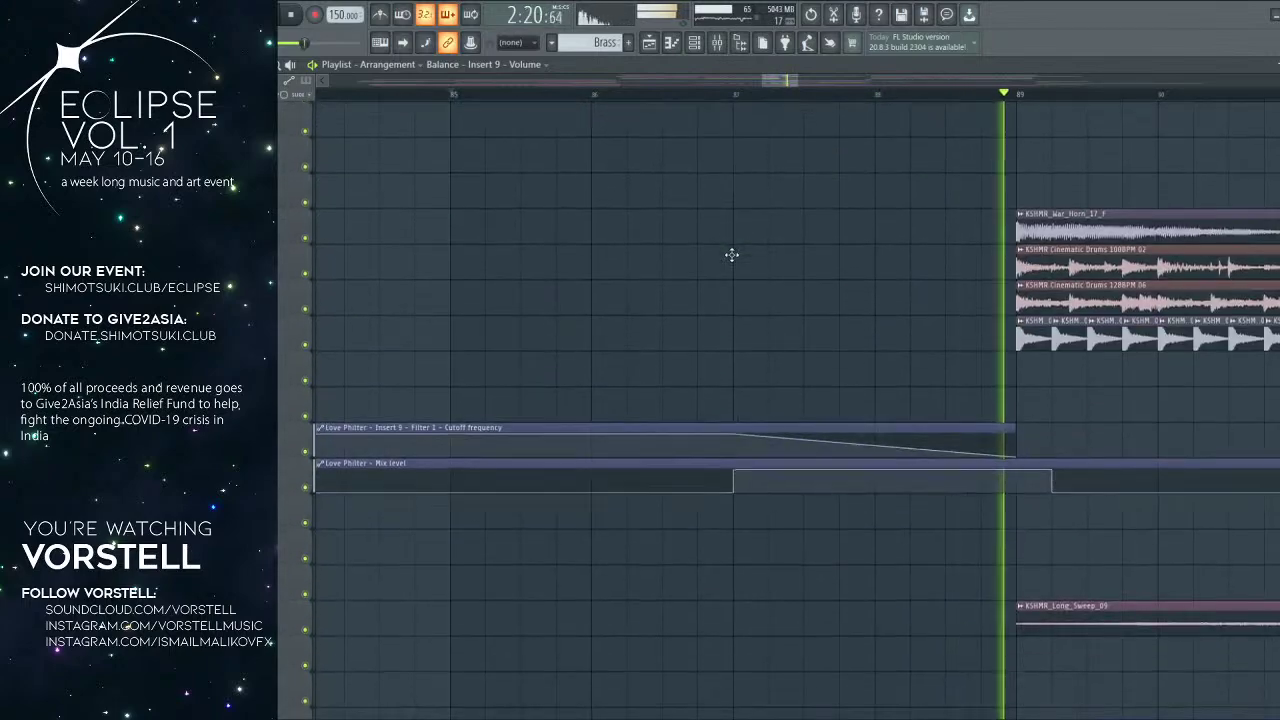
pyautogui.keyDown('ctrl'); pyautogui.scroll(-5, 1003, 318); pyautogui.keyUp('ctrl')
pyautogui.scroll(-10, 1003, 318)
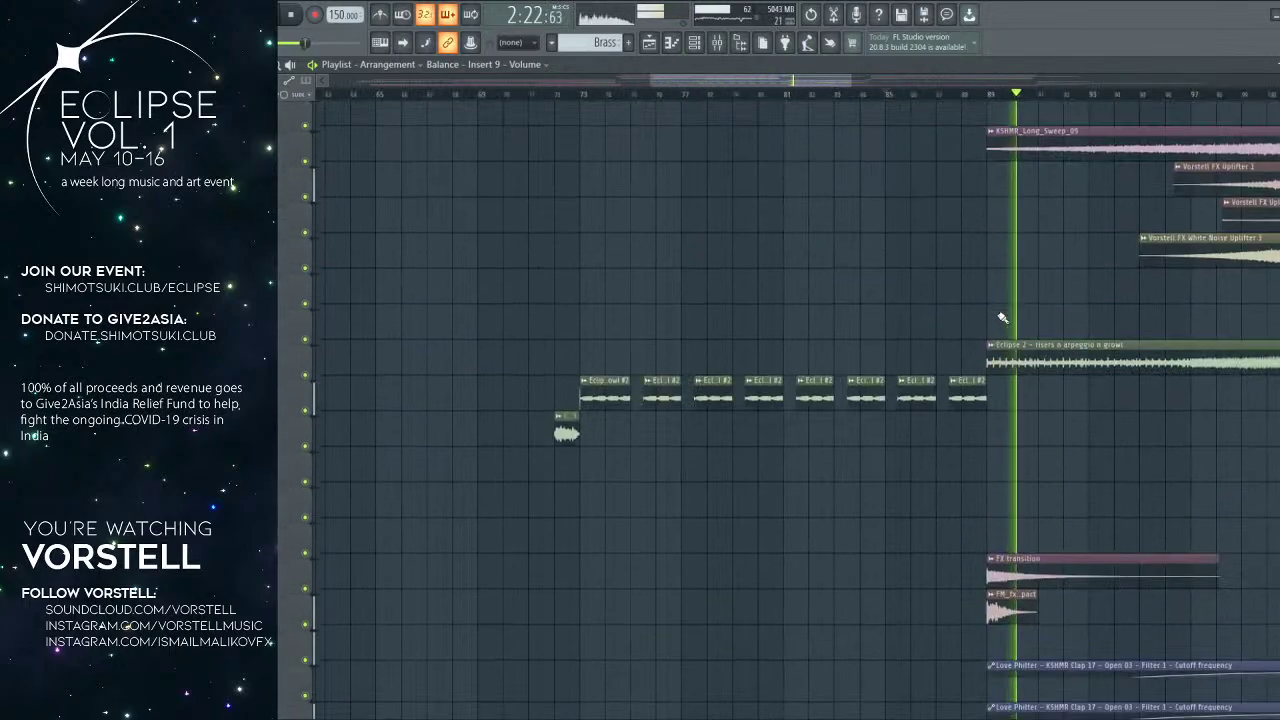
# Step: Shift the FX transition and FM_fx_impact clips slightly earlier so they start just before bar 89
pyautogui.scroll(-8, 1003, 318)
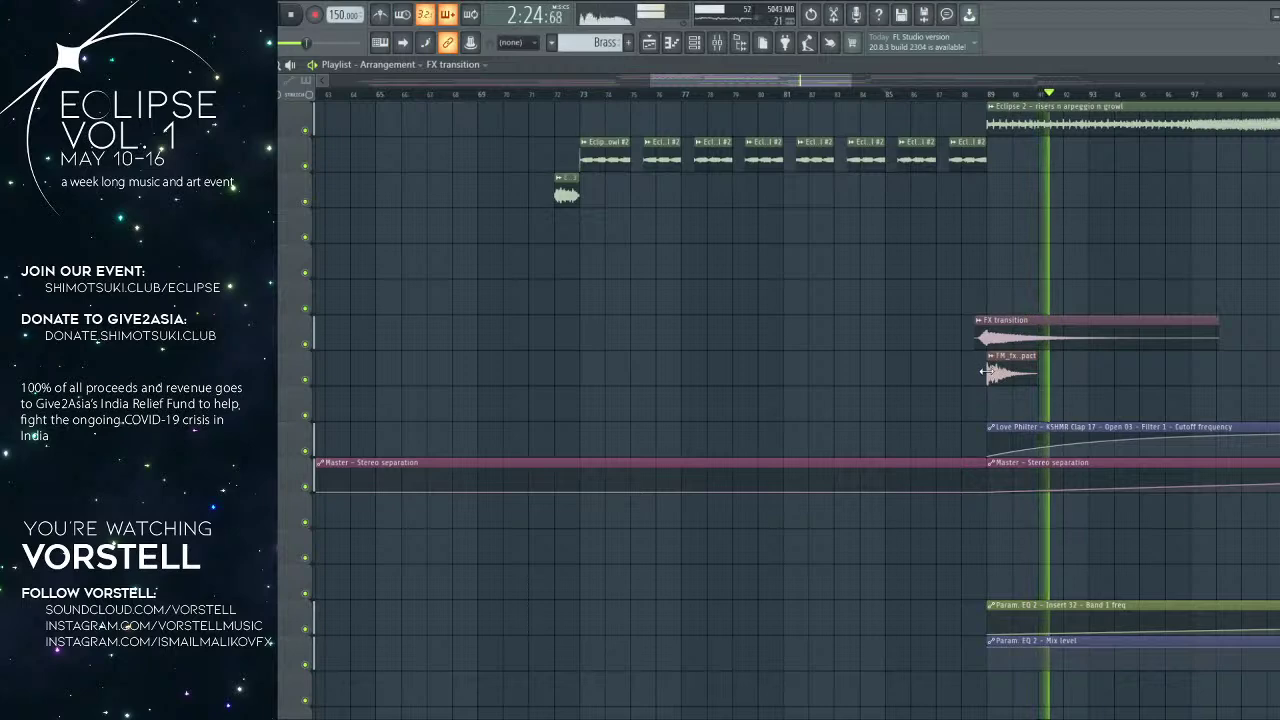
pyautogui.moveTo(1009, 335); pyautogui.dragTo(809, 371)
pyautogui.scroll(6, 809, 371)
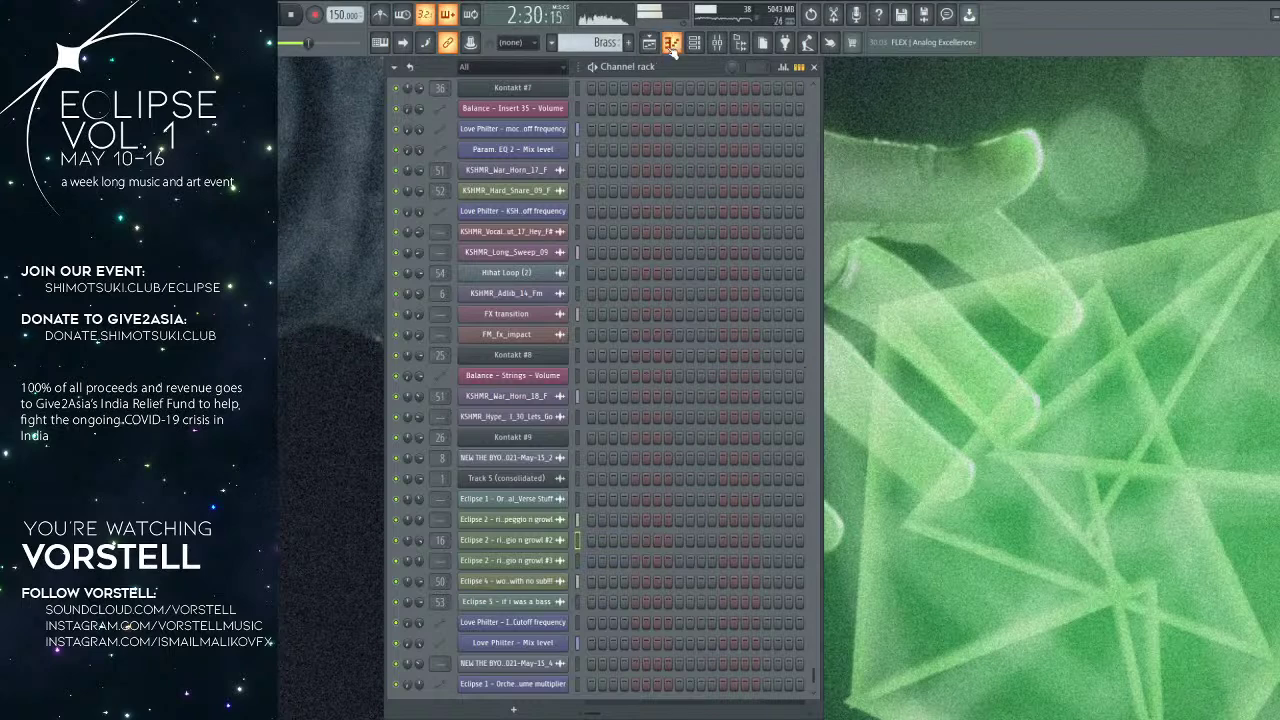
pyautogui.click(655, 44)
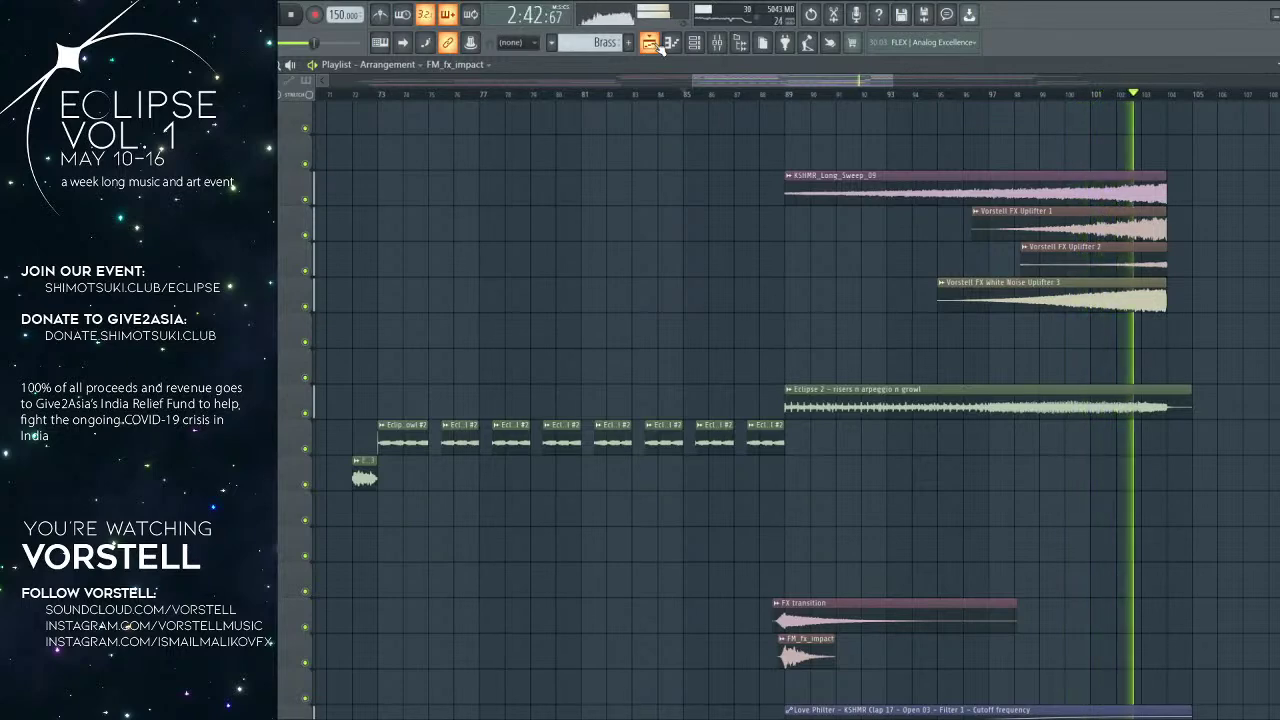
# Step: Normalize the "Eclipse 5 - if i was a bass" sample that starts at bar 105
pyautogui.scroll(8, 714, 337)
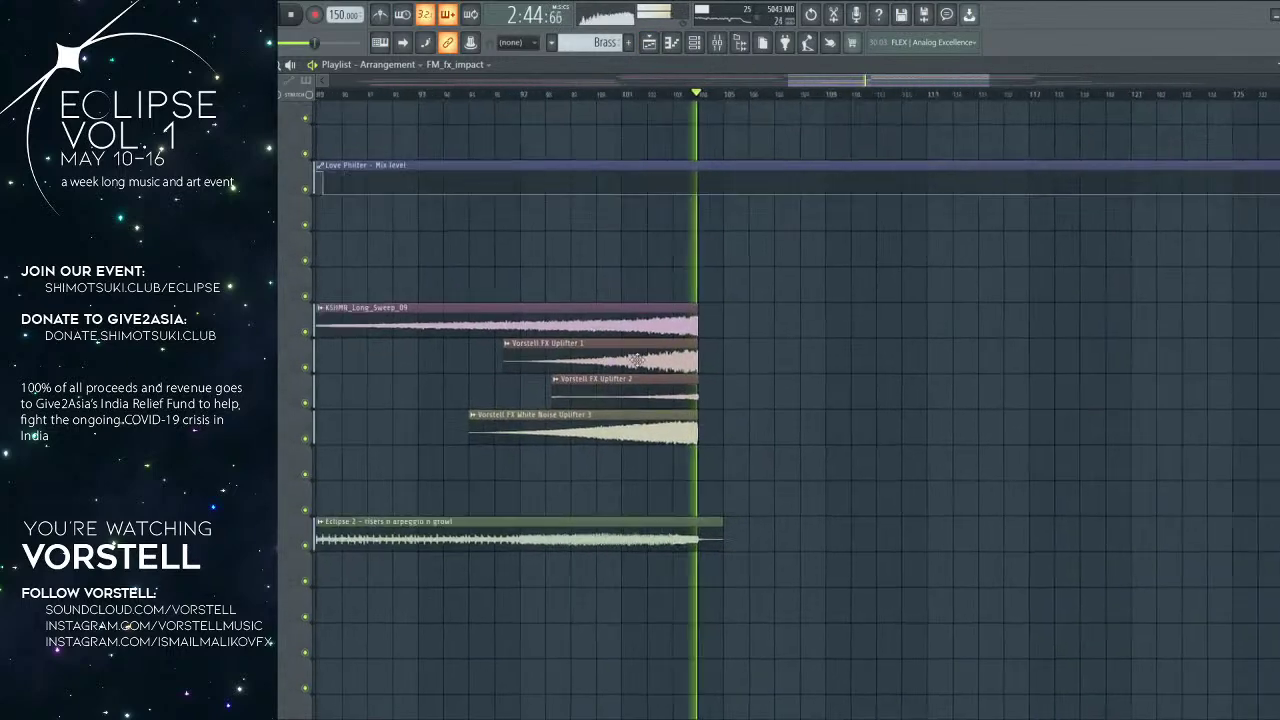
pyautogui.scroll(4, 718, 342)
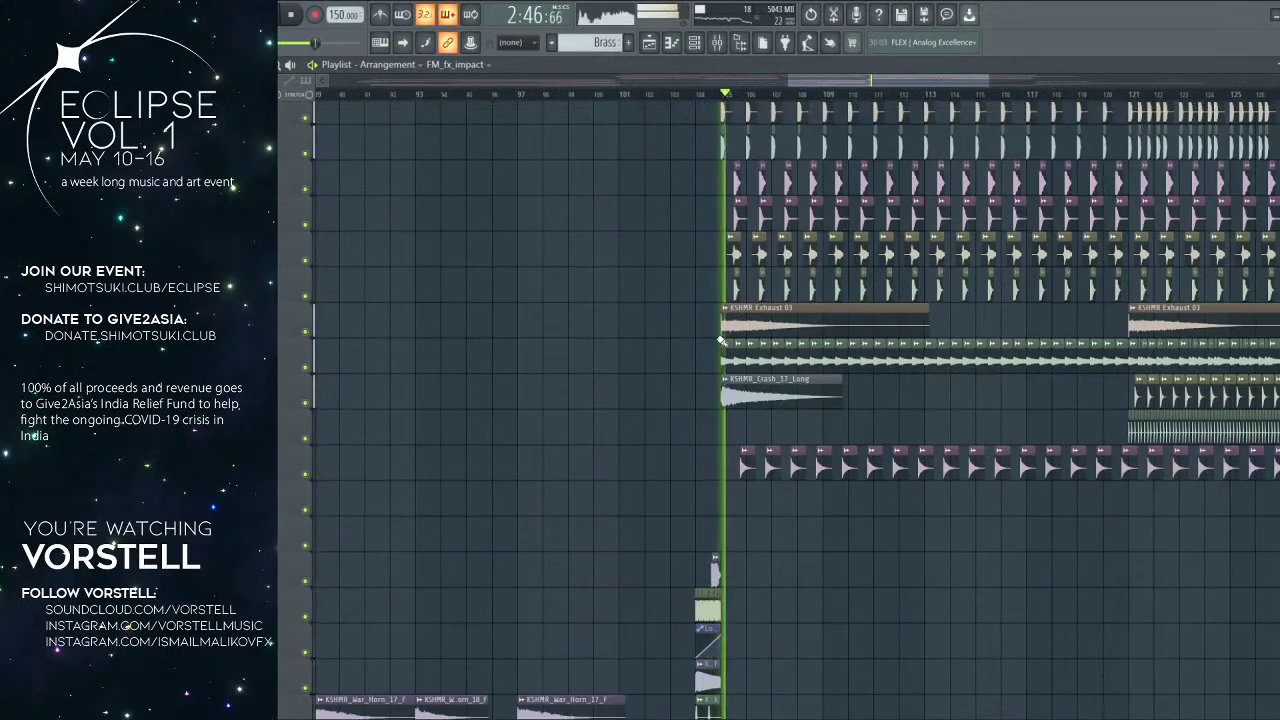
pyautogui.scroll(4, 720, 341)
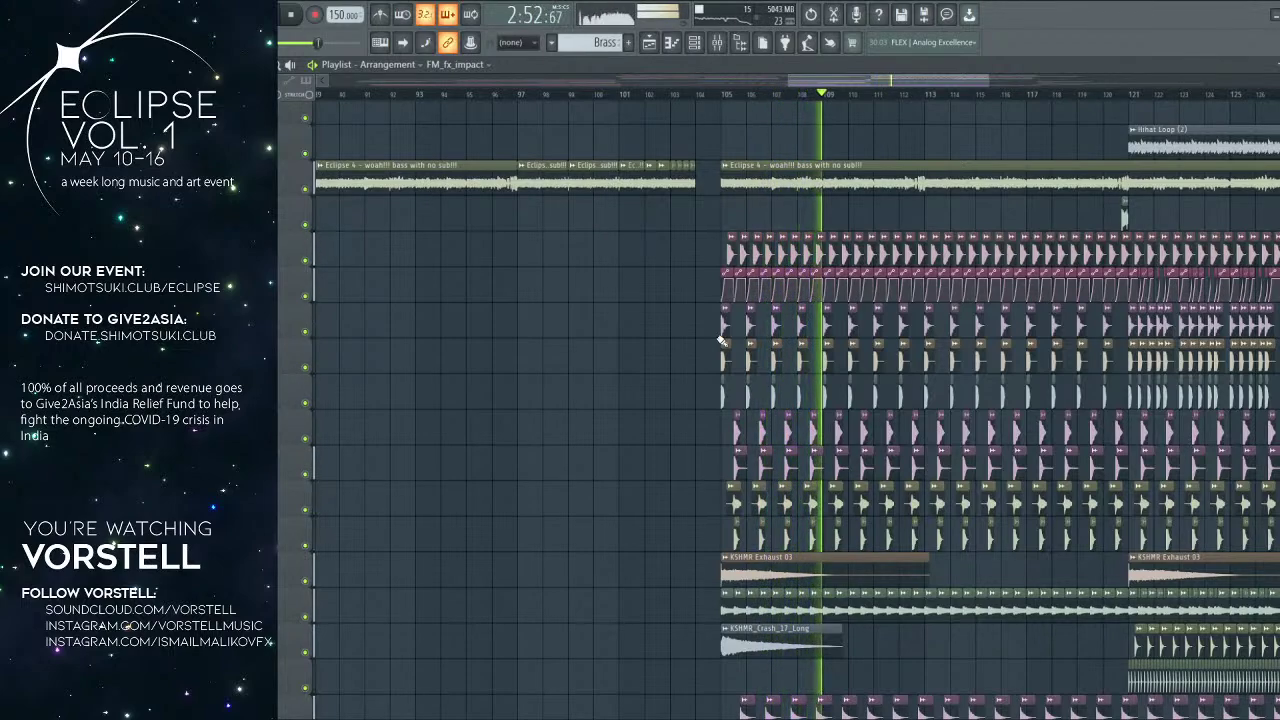
pyautogui.scroll(4, 810, 112)
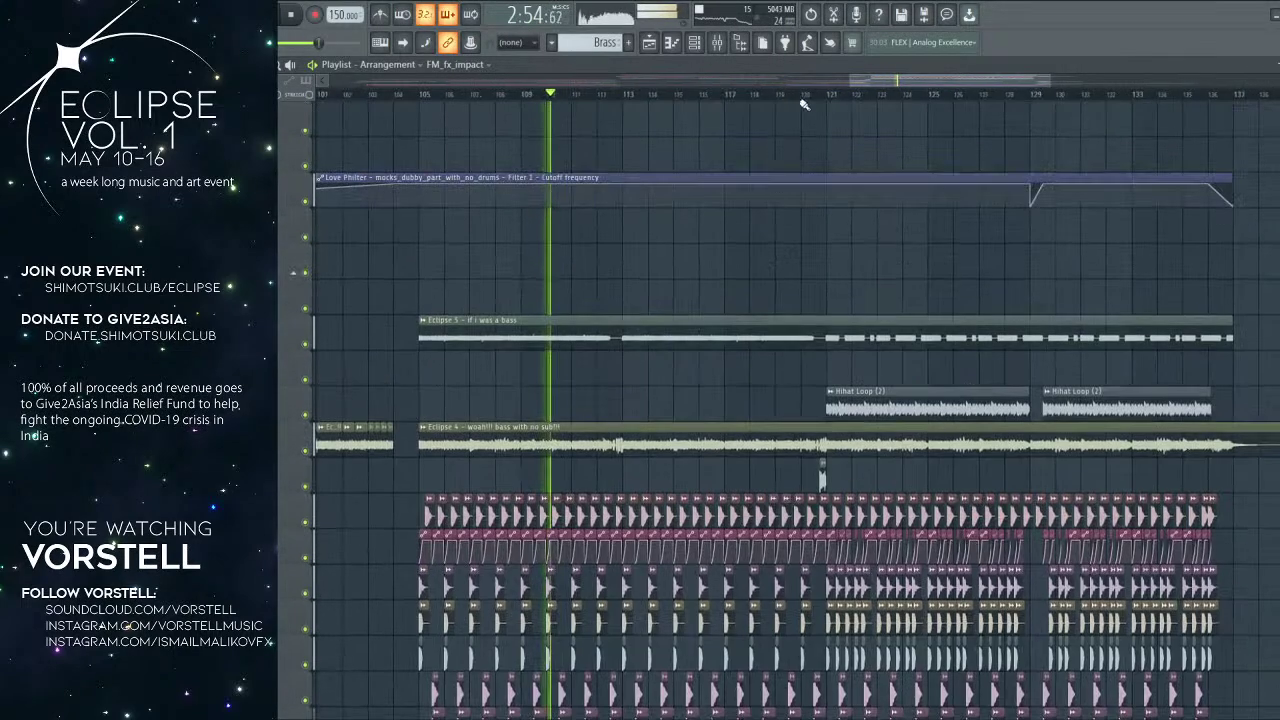
pyautogui.click(744, 326)
pyautogui.doubleClick(744, 326)
pyautogui.click(479, 384)
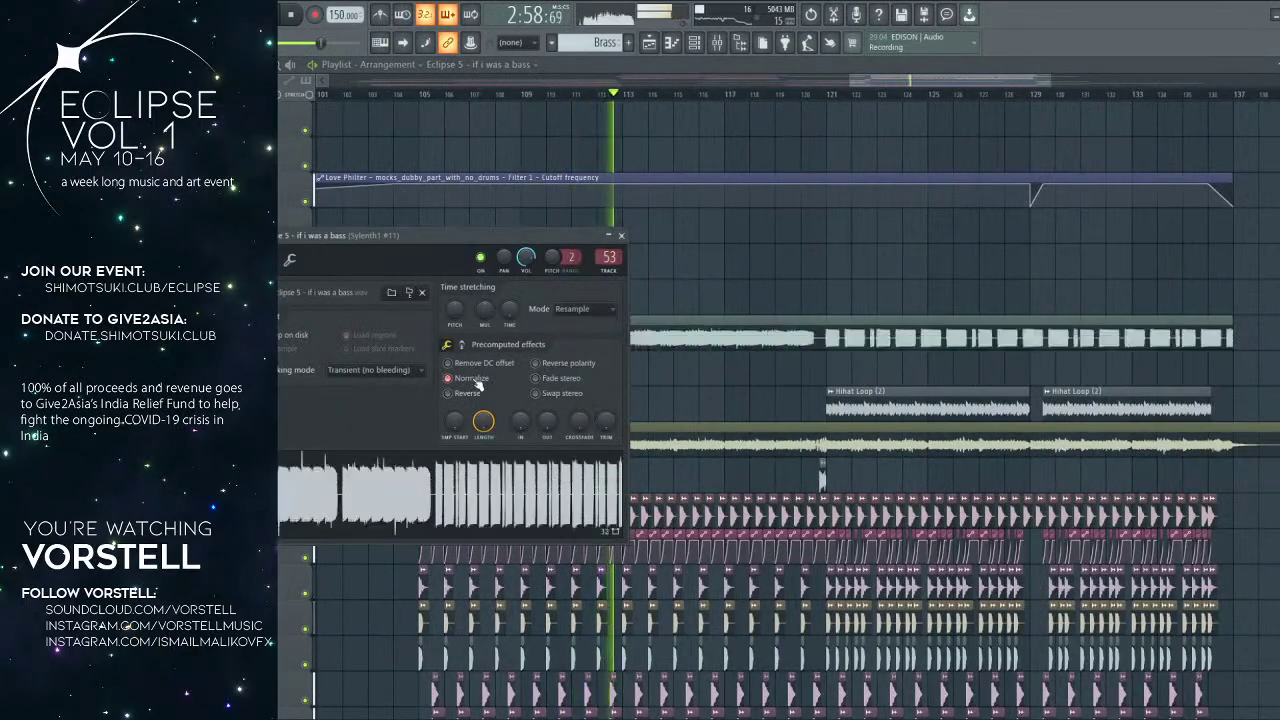
# Step: Balance the drop in the mixer: set the Sylenth1 #11 track's fader lower and raise the mocks_dubby_part_with_no_drums fader slightly
pyautogui.click(738, 45)
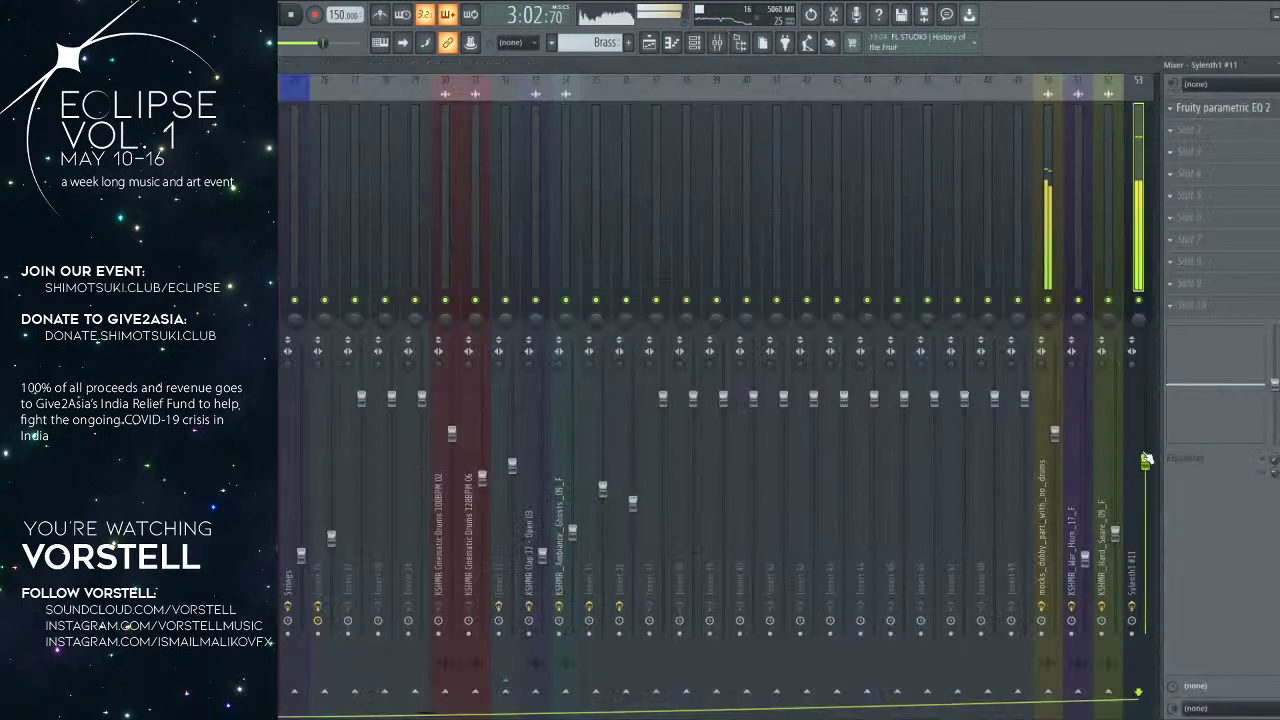
pyautogui.click(1035, 242)
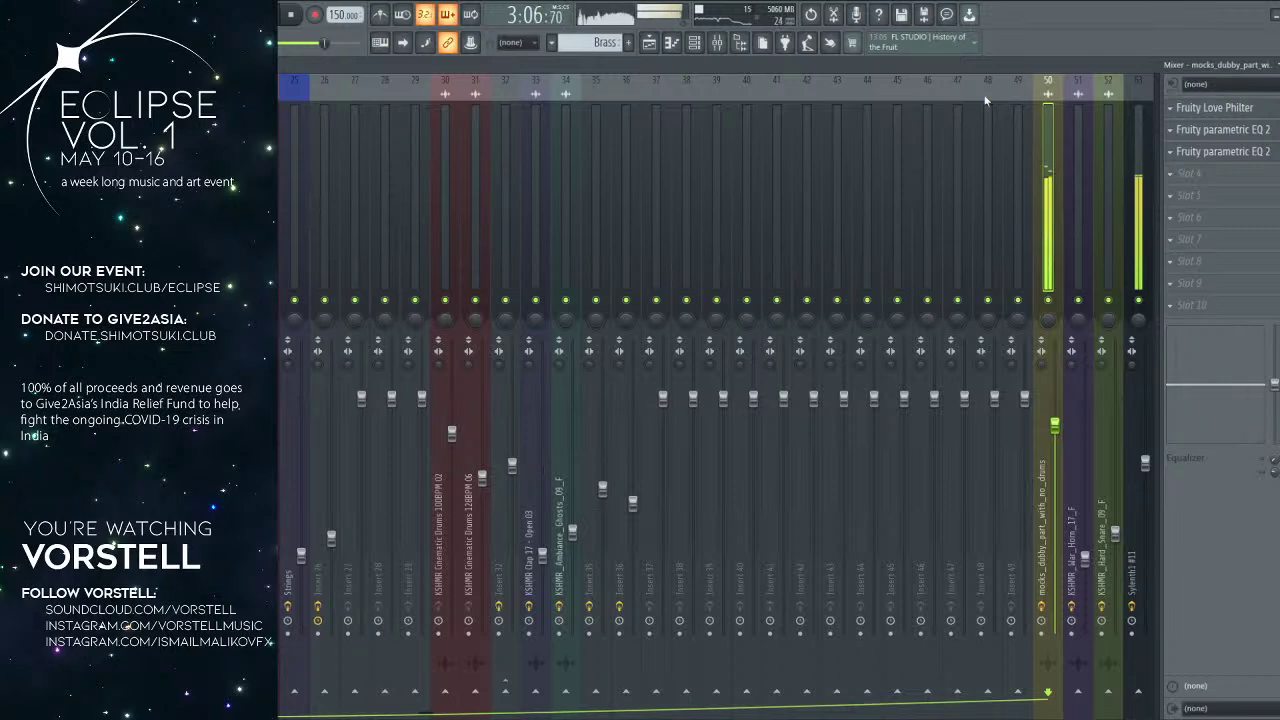
pyautogui.click(664, 50)
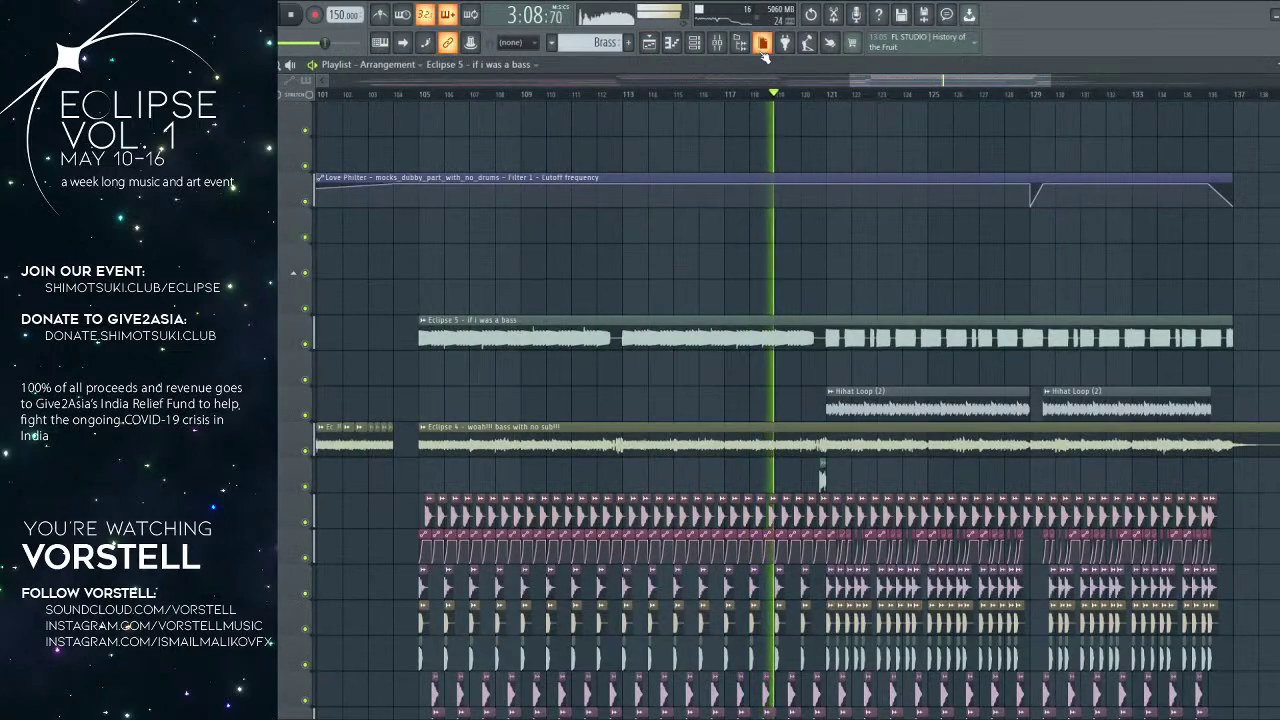
# Step: Play through the second drop from about bar 119 and review the arrangement up to the outro clips at bar 137
pyautogui.moveTo(847, 306); pyautogui.dragTo(632, 275)
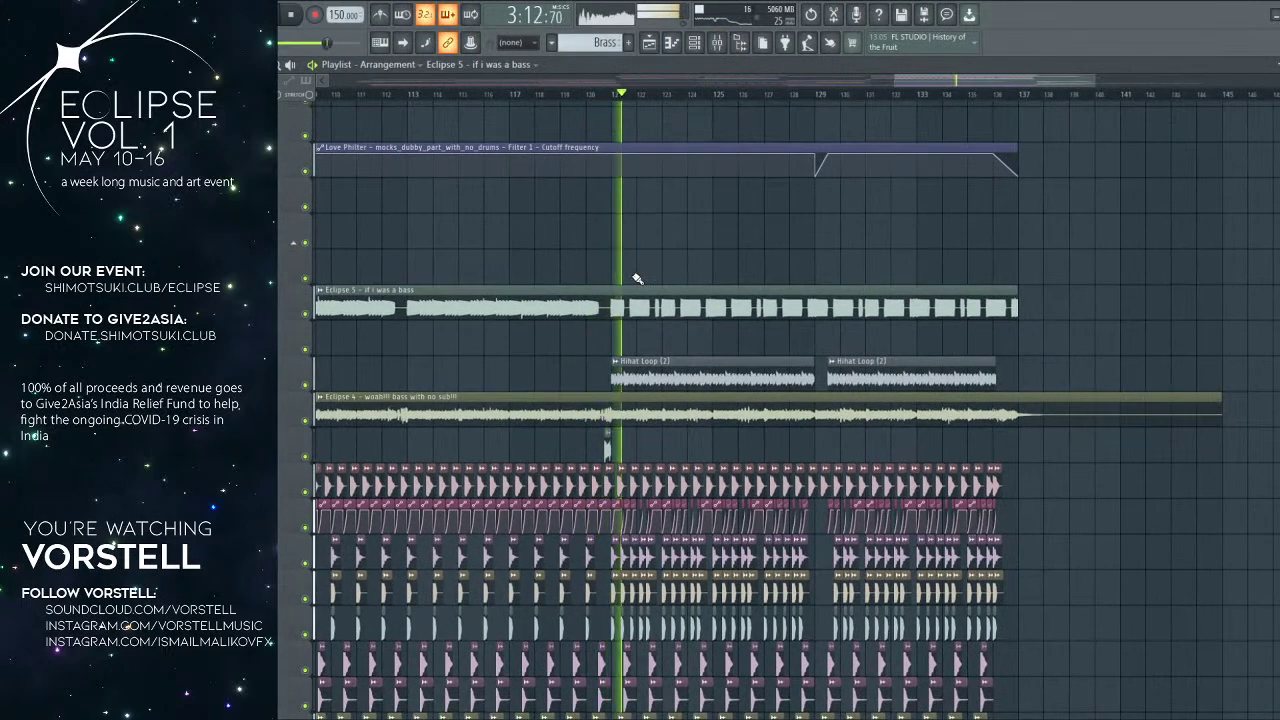
pyautogui.scroll(-3, 823, 98)
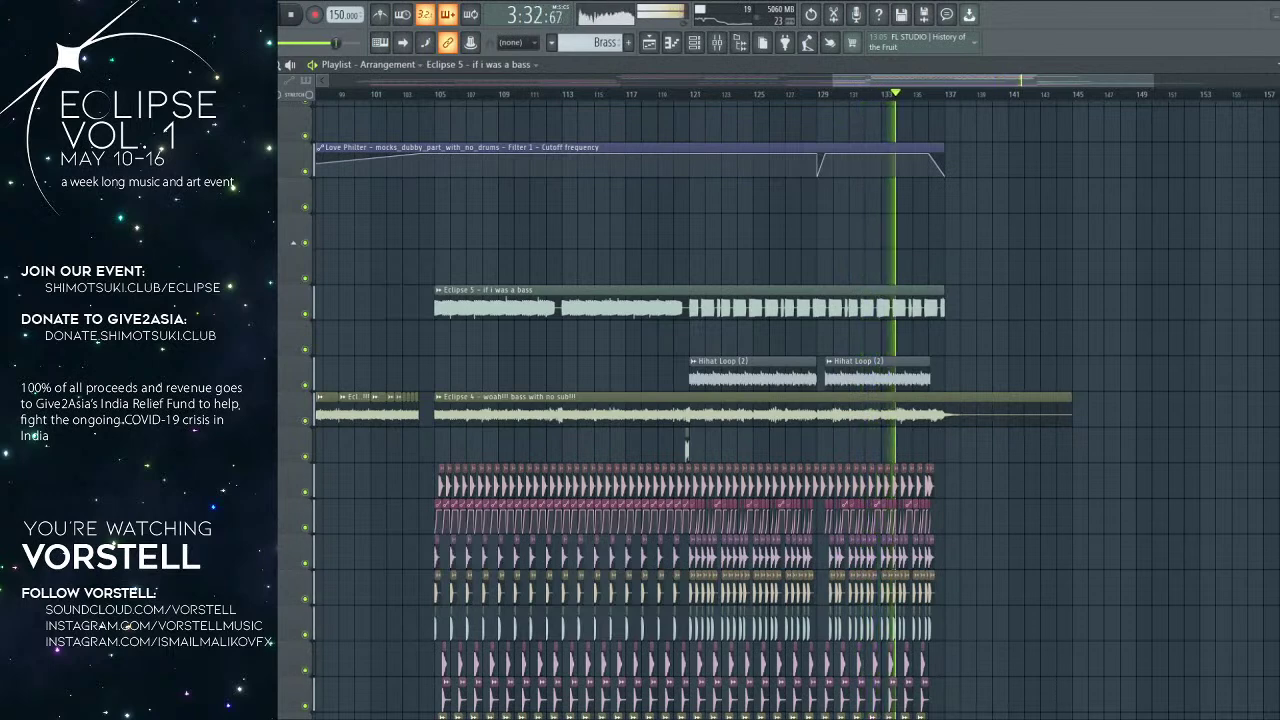
pyautogui.scroll(-2, 677, 106)
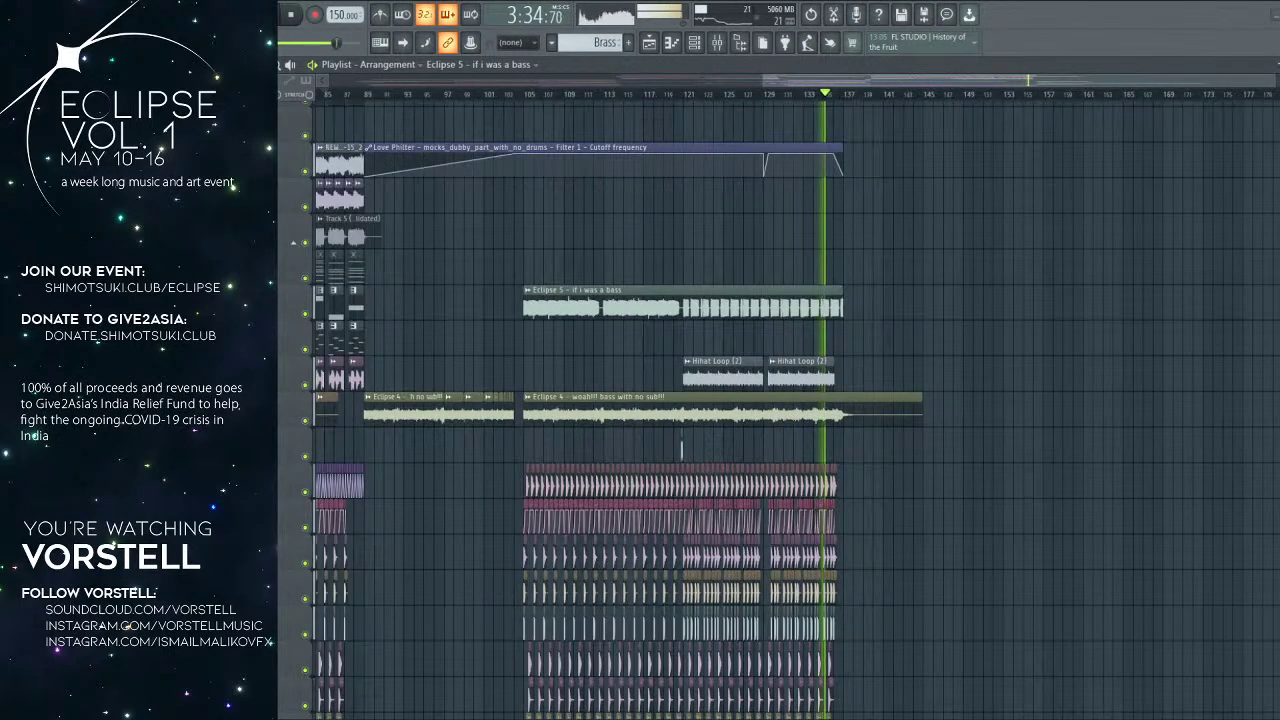
pyautogui.scroll(-10, 880, 296)
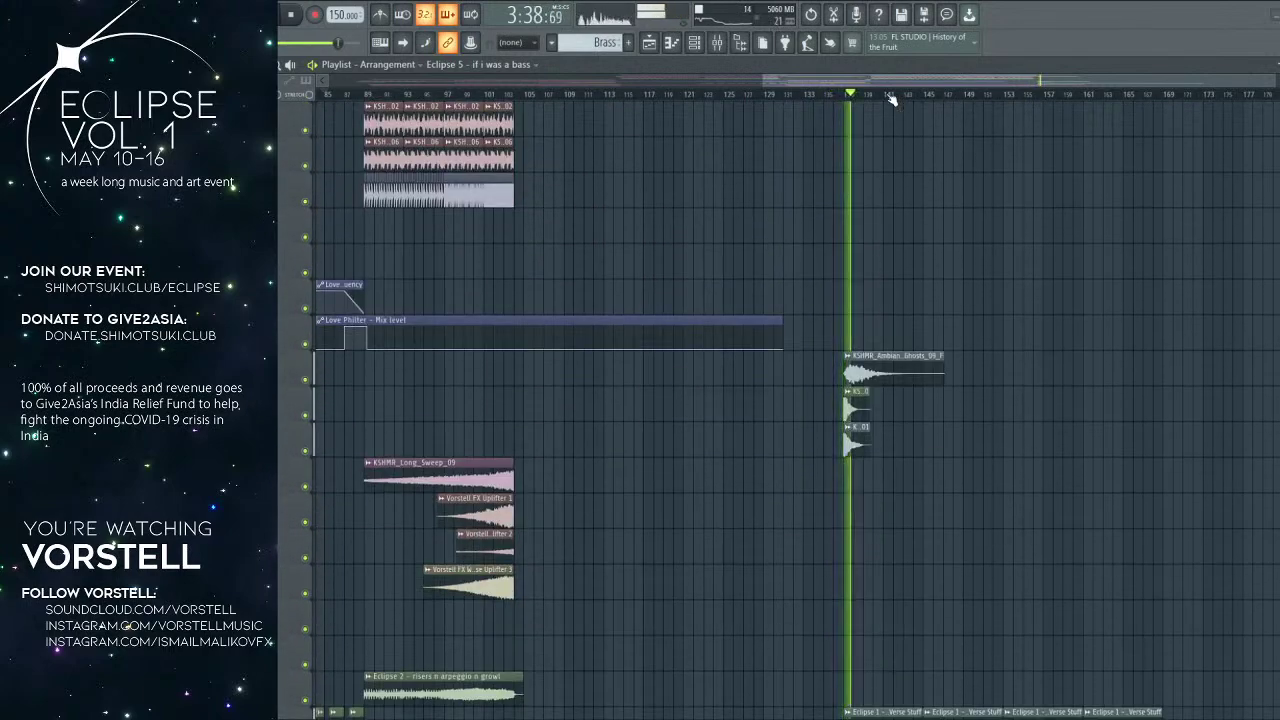
pyautogui.scroll(-2, 890, 98)
pyautogui.scroll(-5, 835, 236)
pyautogui.scroll(5, 790, 250)
pyautogui.scroll(-1, 755, 253)
# Step: Copy the first Ambient String, Strings and Brass clips at bar 9 and paste them at about bar 136
pyautogui.scroll(9, 757, 254)
pyautogui.moveTo(406, 305); pyautogui.dragTo(416, 358)
pyautogui.moveTo(344, 244); pyautogui.dragTo(424, 349)
pyautogui.click(766, 94)
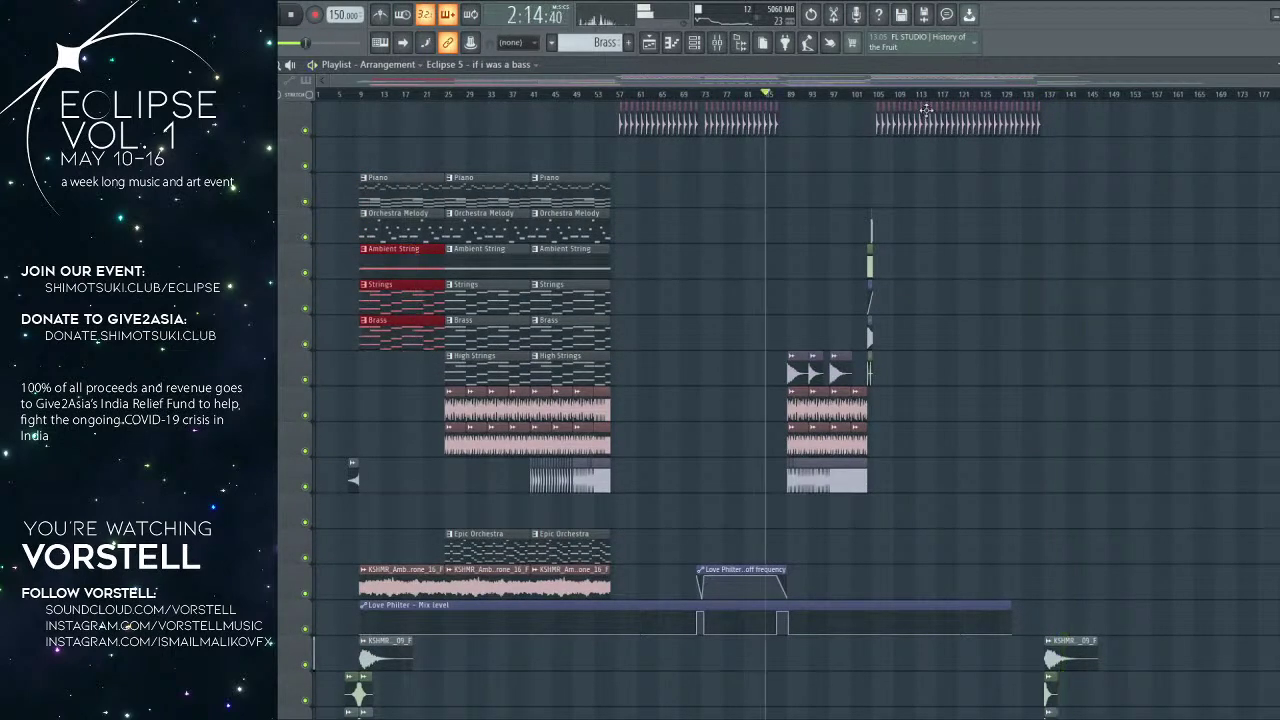
pyautogui.click(1053, 96)
pyautogui.scroll(10, 1066, 98)
pyautogui.hotkey('ctrl', 'v')
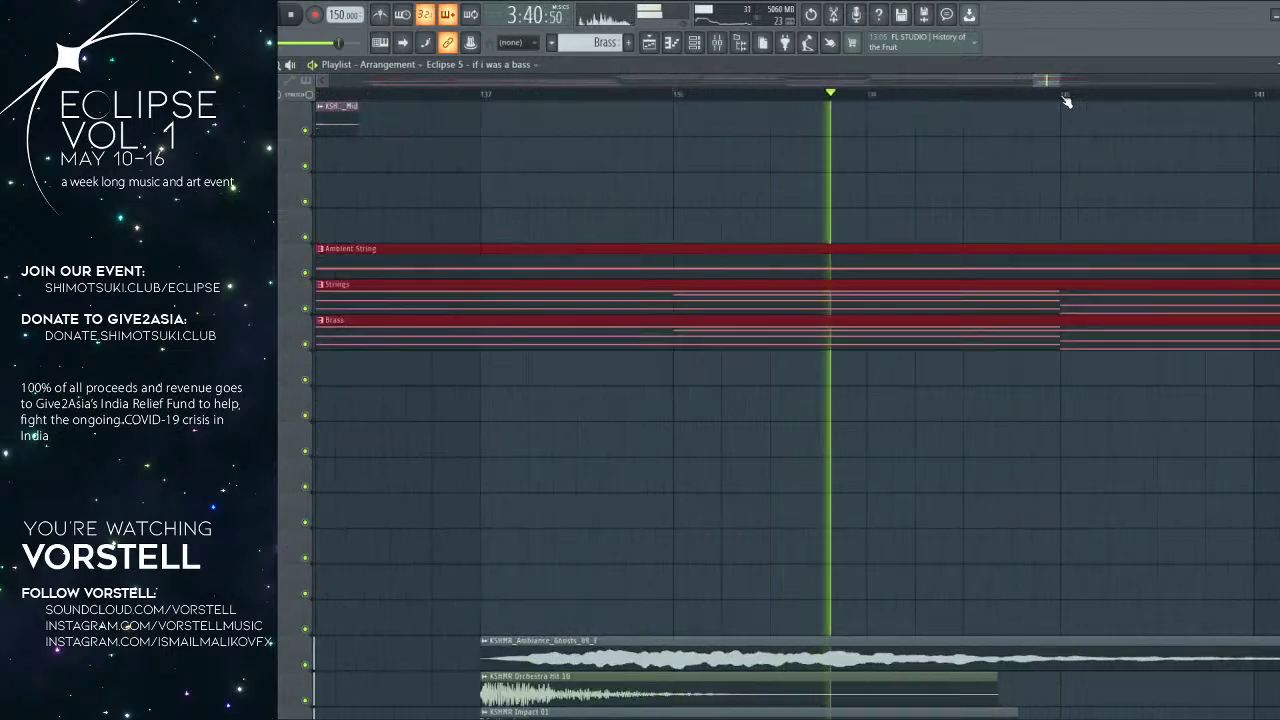
# Step: Align the pasted Ambient String, Strings and Brass clips to start at bar 137 and play from just before them
pyautogui.scroll(-2, 1066, 98)
pyautogui.press('space')
pyautogui.click(724, 95)
pyautogui.press('space')
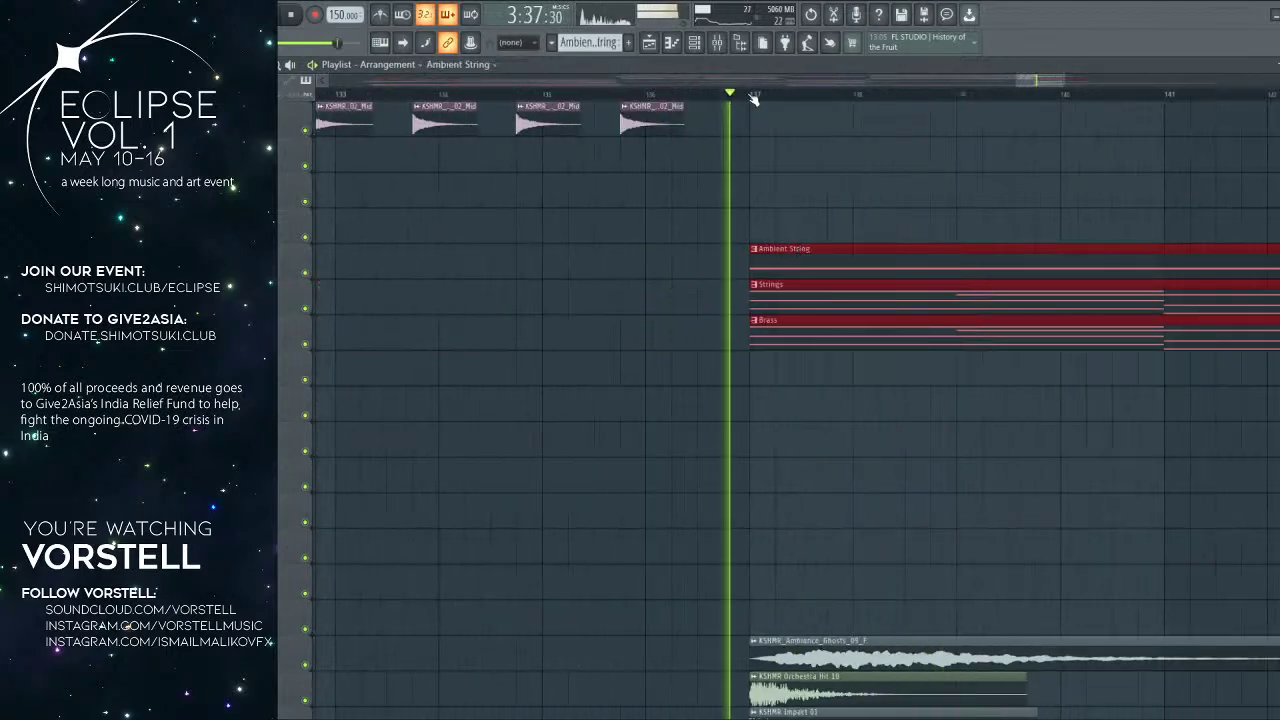
pyautogui.scroll(-5, 752, 98)
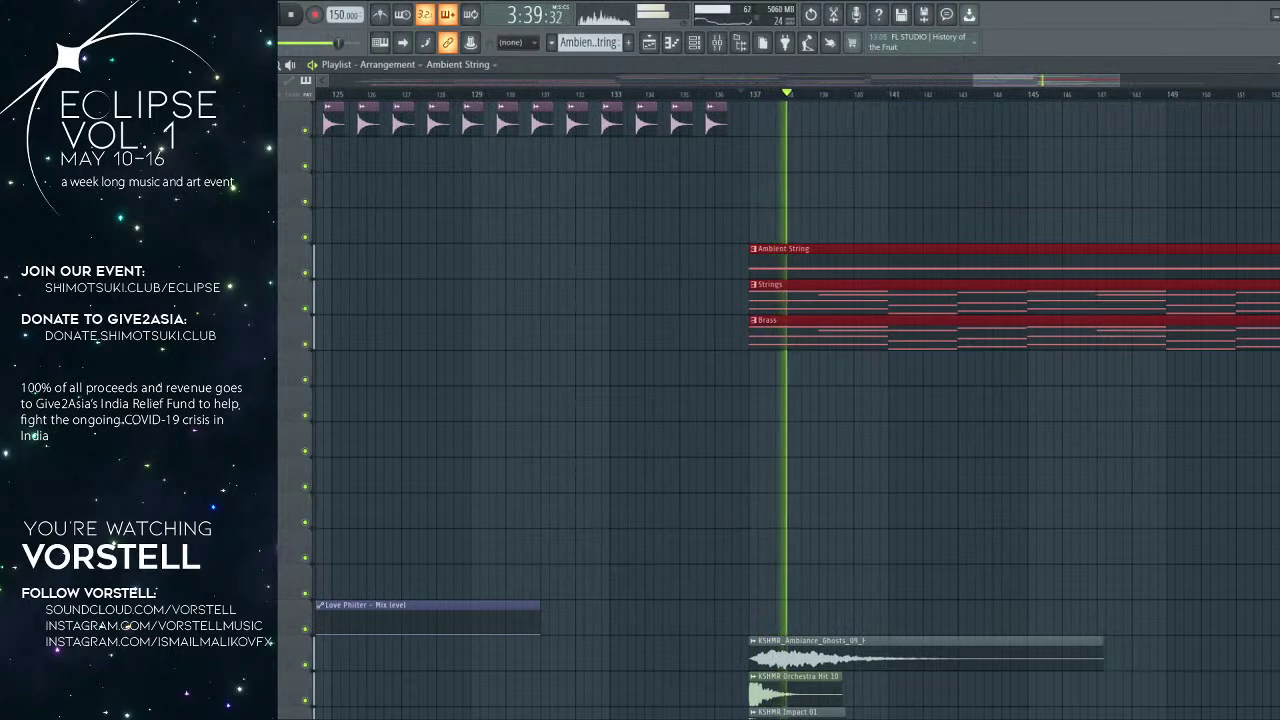
# Step: Open the first Piano clip's notes in the piano roll and select its chord notes
pyautogui.scroll(-6, 849, 100)
pyautogui.scroll(-3, 849, 104)
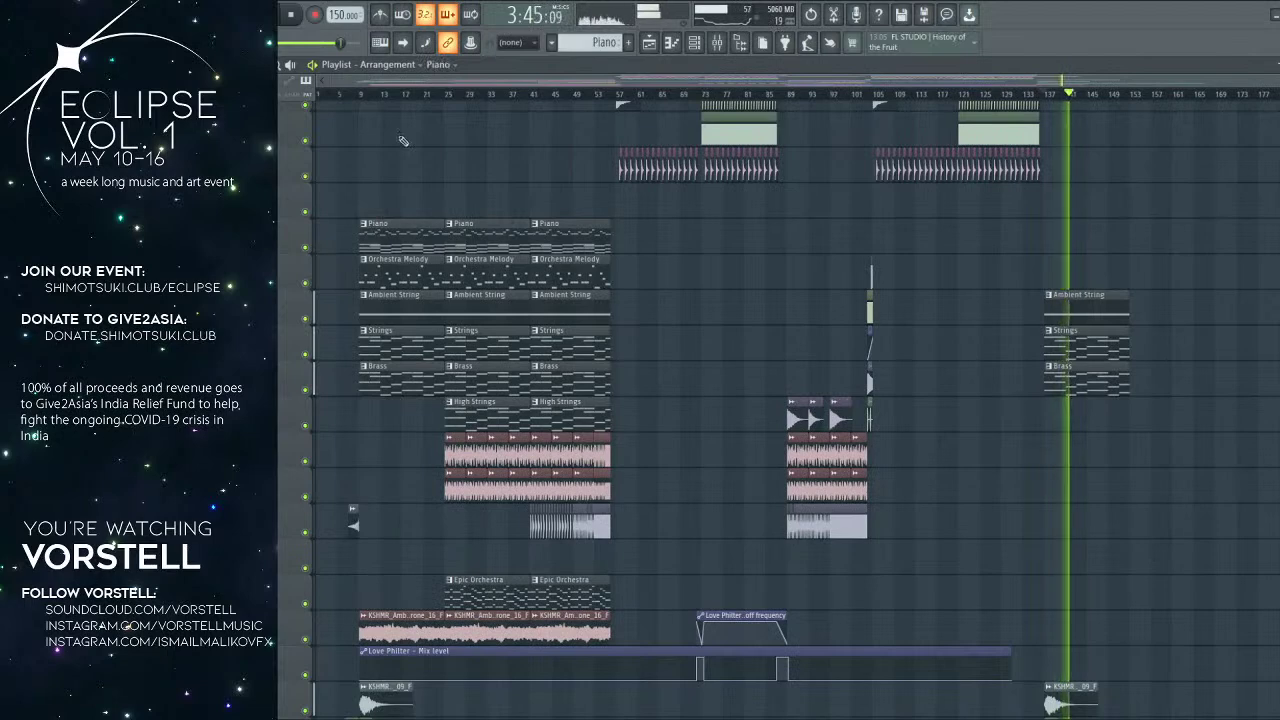
pyautogui.doubleClick(377, 229)
pyautogui.scroll(3, 427, 103)
pyautogui.scroll(-5, 446, 150)
pyautogui.moveTo(250, 248); pyautogui.dragTo(1142, 575)
pyautogui.scroll(-5, 900, 330)
# Step: Create a new pattern with the chord notes and place it at bar 137, directly above the Ambient String clip
pyautogui.click(648, 43)
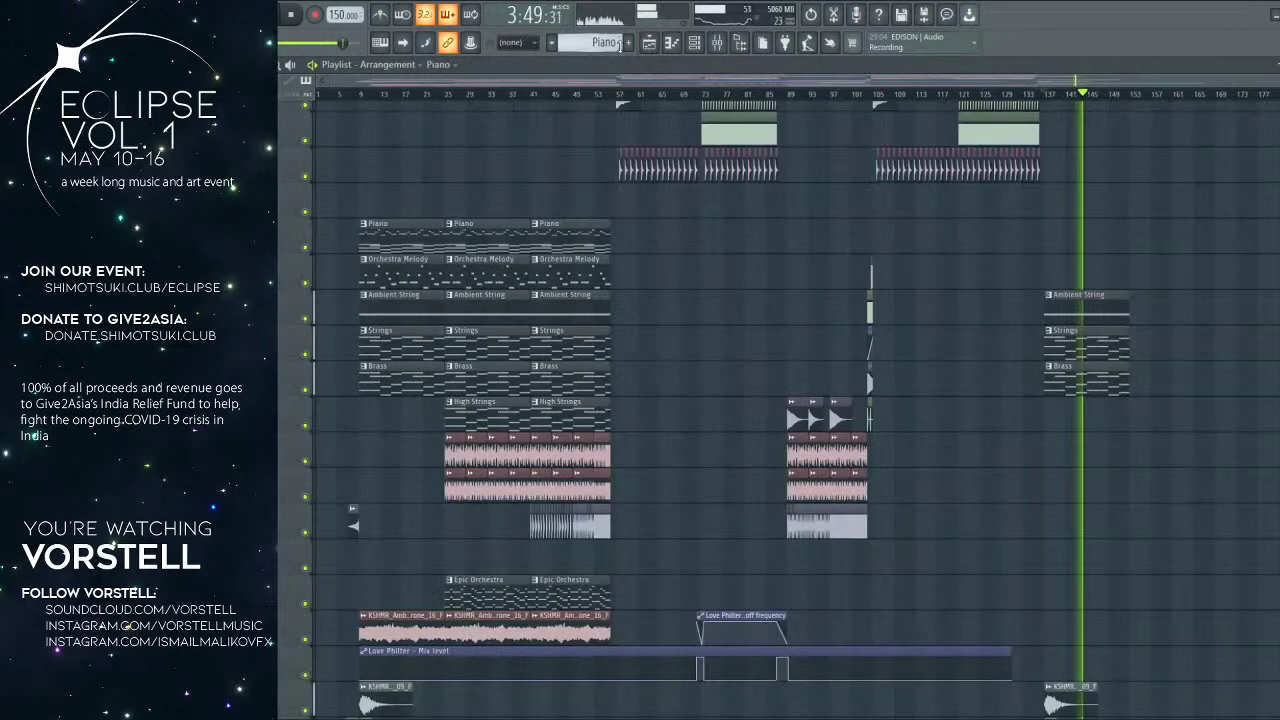
pyautogui.click(626, 43)
pyautogui.click(678, 48)
pyautogui.click(655, 44)
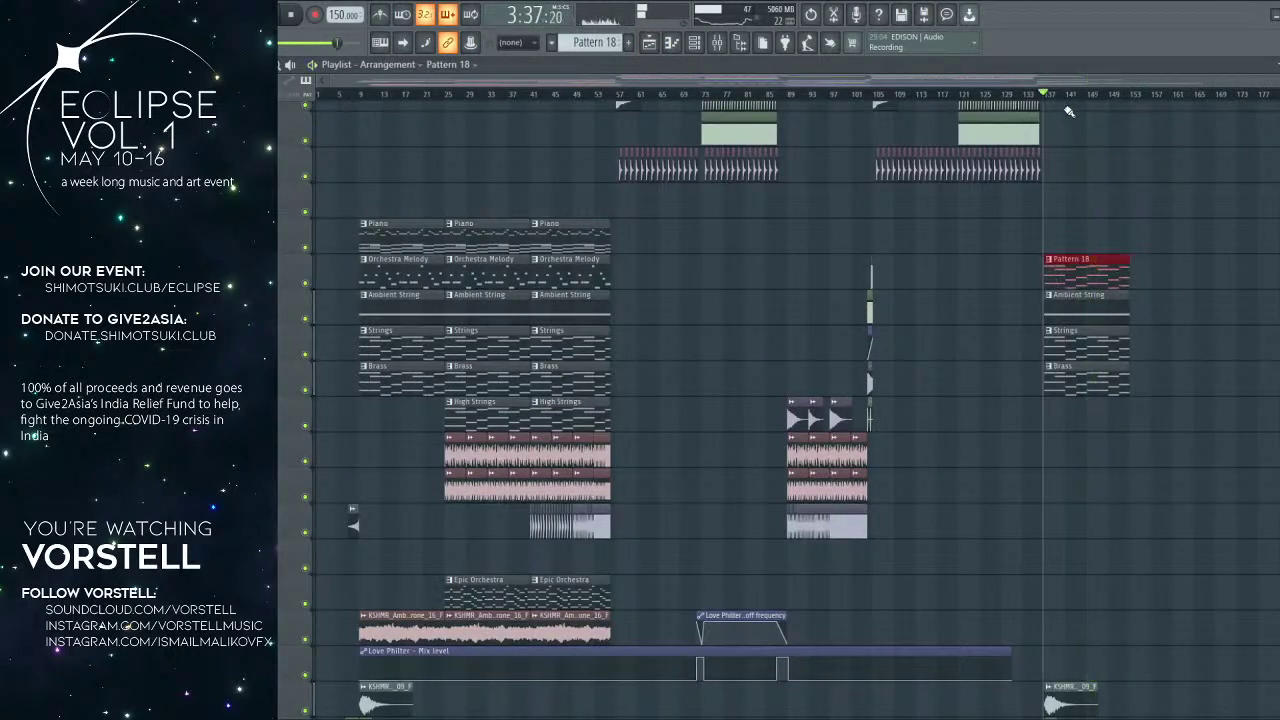
# Step: Open the "Eclipse 1 - Orchestral_Verse Stuff" sample in the outro and adjust its channel volume during playback
pyautogui.scroll(5, 1069, 116)
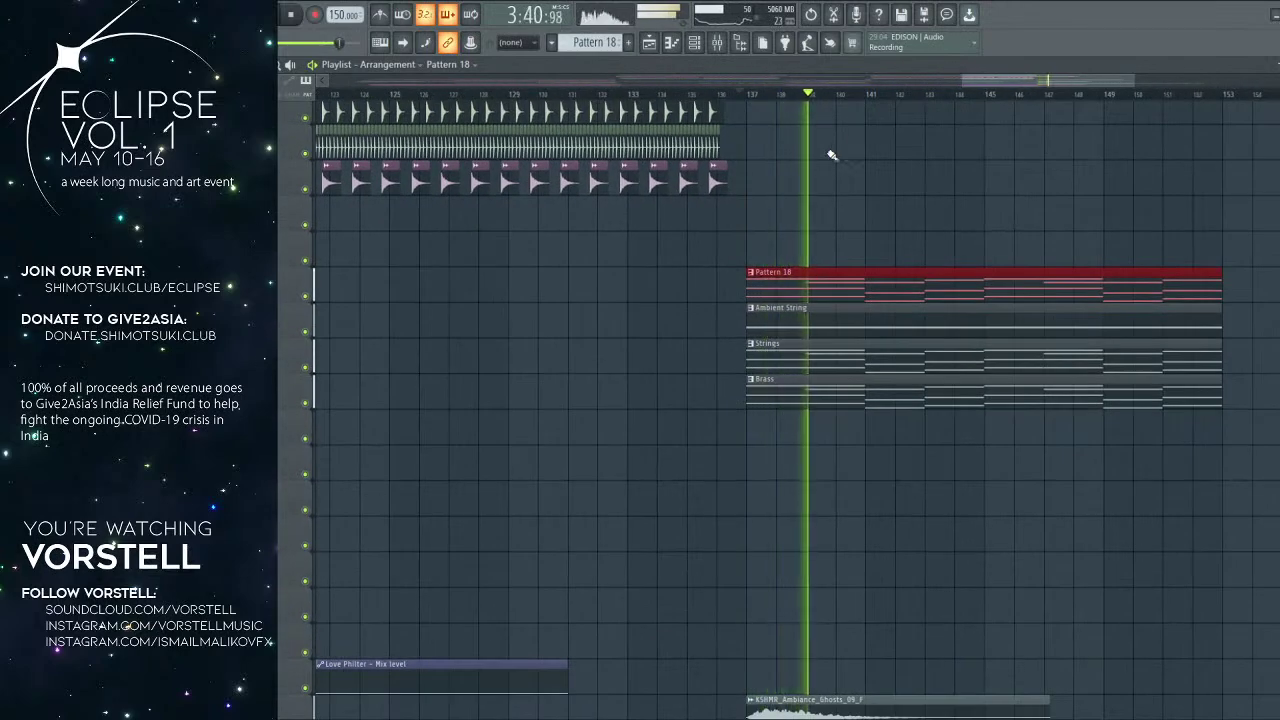
pyautogui.scroll(-2, 840, 98)
pyautogui.scroll(-6, 880, 371)
pyautogui.press('space')
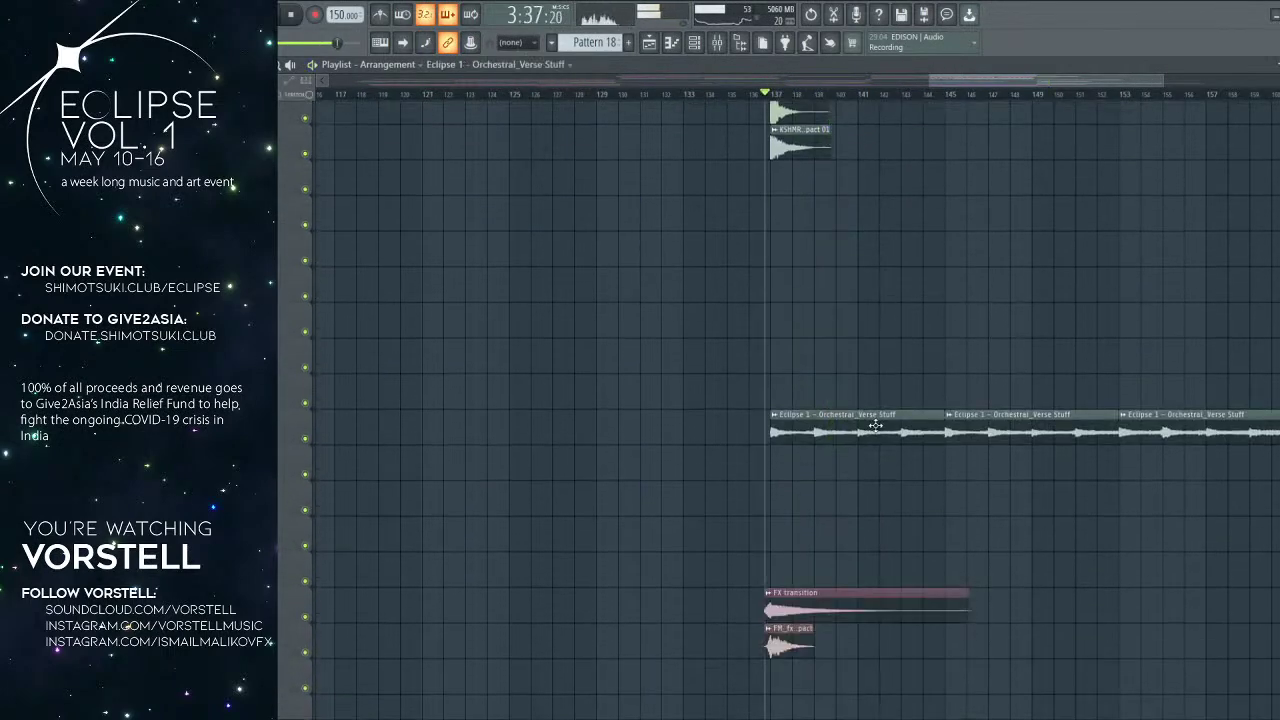
pyautogui.doubleClick(875, 425)
pyautogui.press('space')
pyautogui.rightClick(468, 199)
pyautogui.click(474, 205)
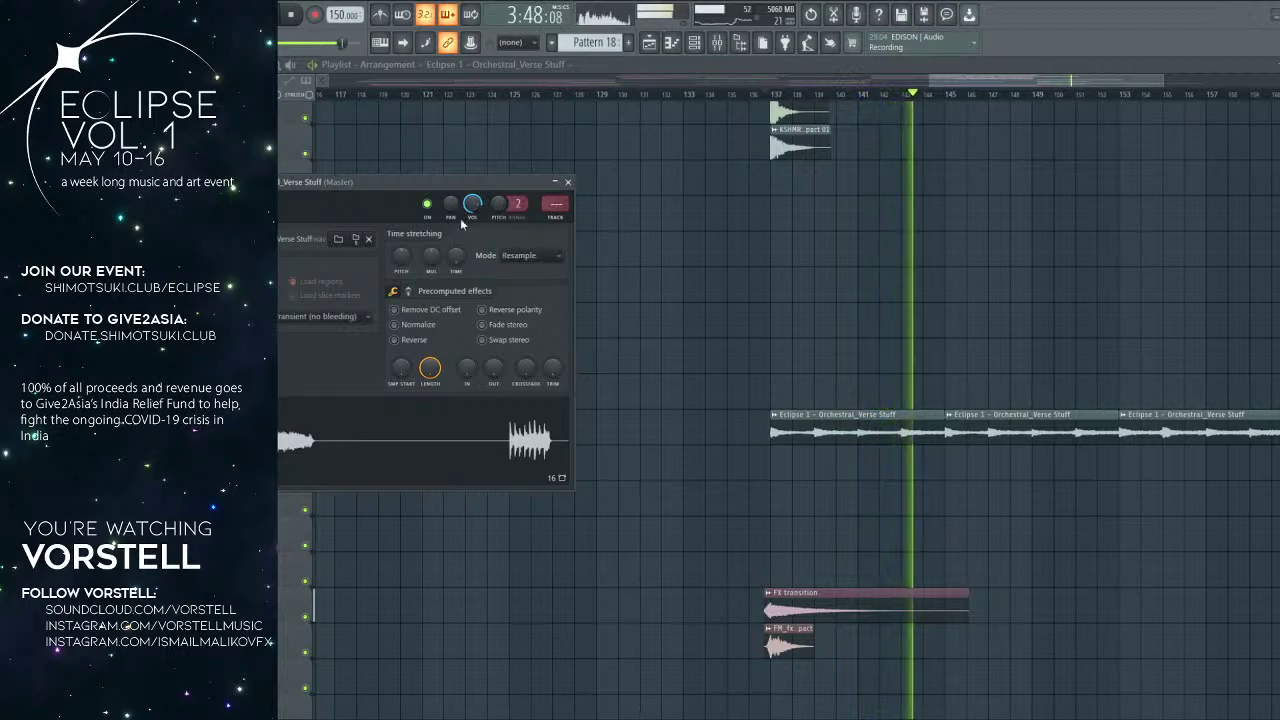
# Step: Duplicate the Pattern 18, Ambient String, Strings and Brass clips from bar 137 so they repeat from bar 153
pyautogui.moveTo(685, 299); pyautogui.dragTo(603, 306)
pyautogui.scroll(10, 604, 306)
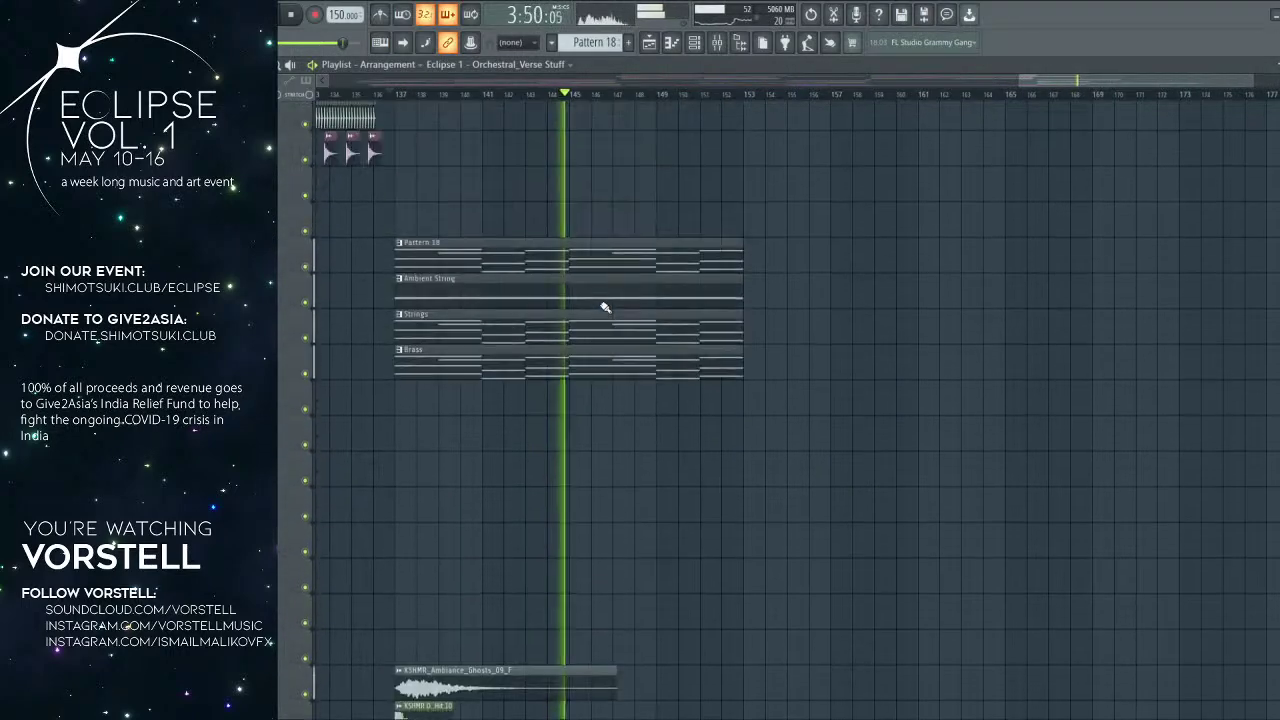
pyautogui.scroll(-10, 603, 306)
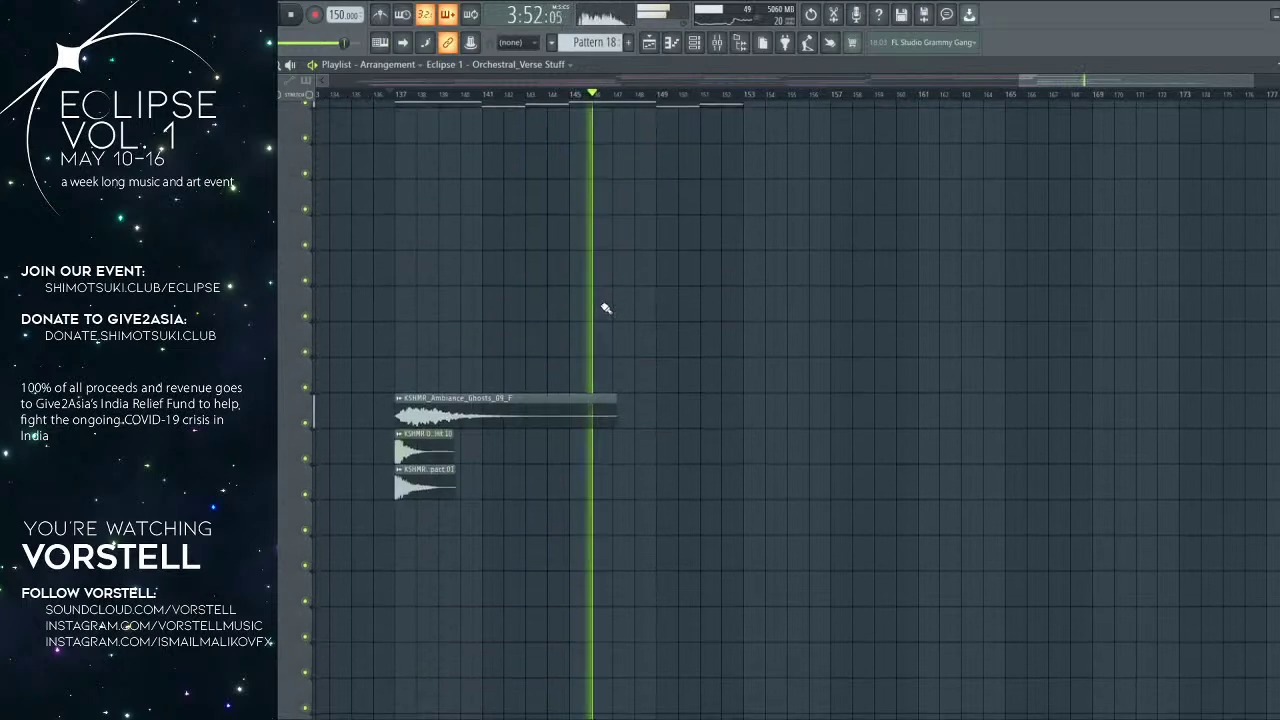
pyautogui.click(748, 98)
pyautogui.scroll(1, 749, 99)
pyautogui.scroll(-4, 750, 100)
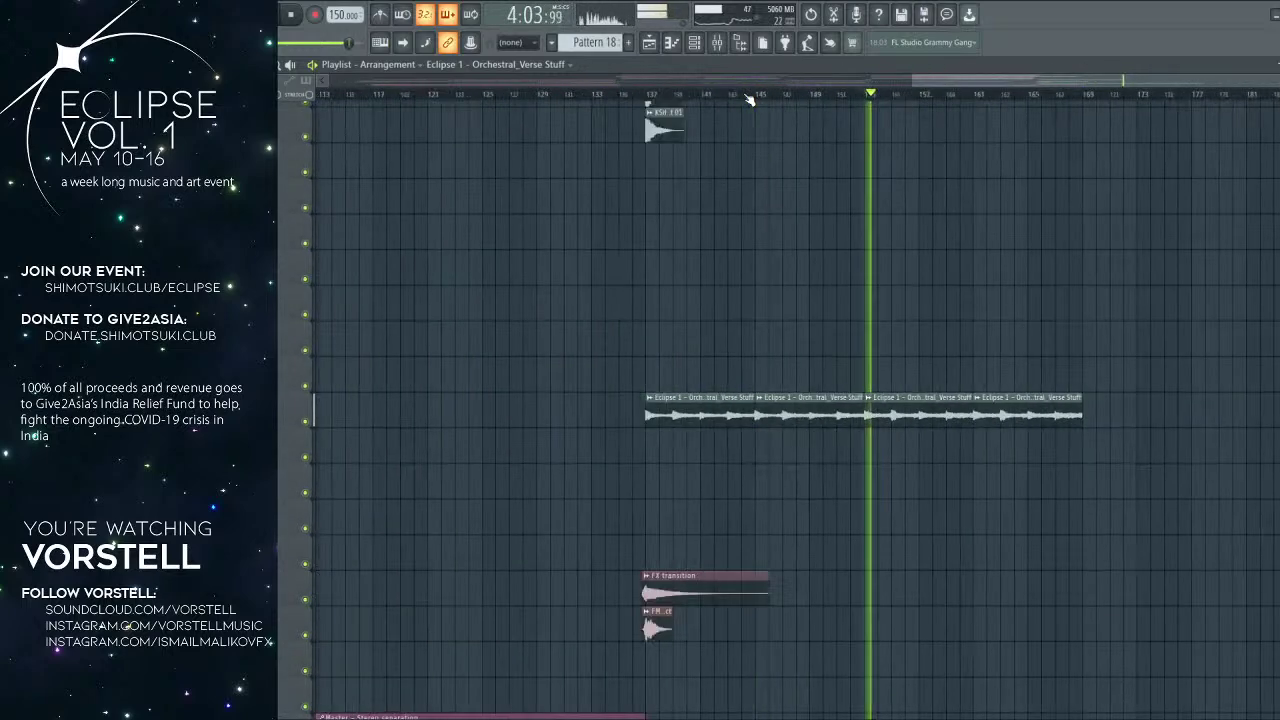
pyautogui.scroll(10, 883, 211)
pyautogui.moveTo(831, 243); pyautogui.dragTo(590, 325)
pyautogui.hotkey('ctrl', 'b')
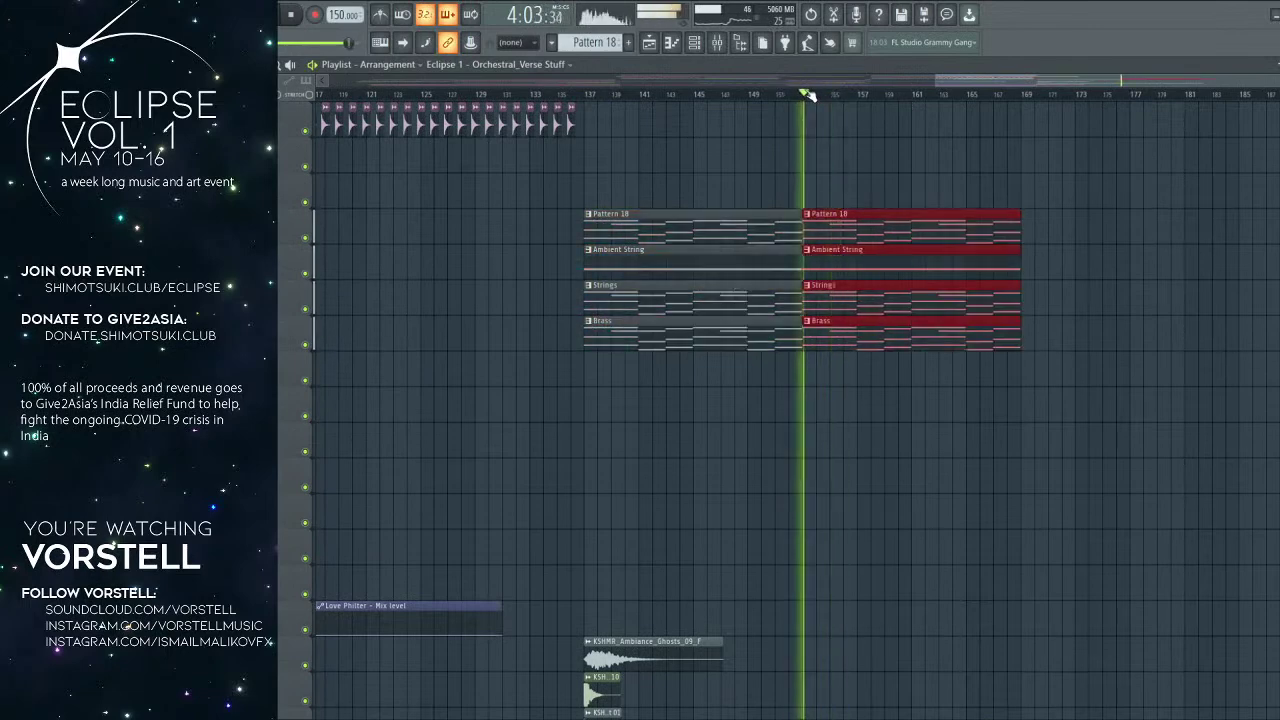
pyautogui.hscroll(-2, 857, 111)
pyautogui.hscroll(3, 857, 154)
pyautogui.hotkey('ctrl', 'd')
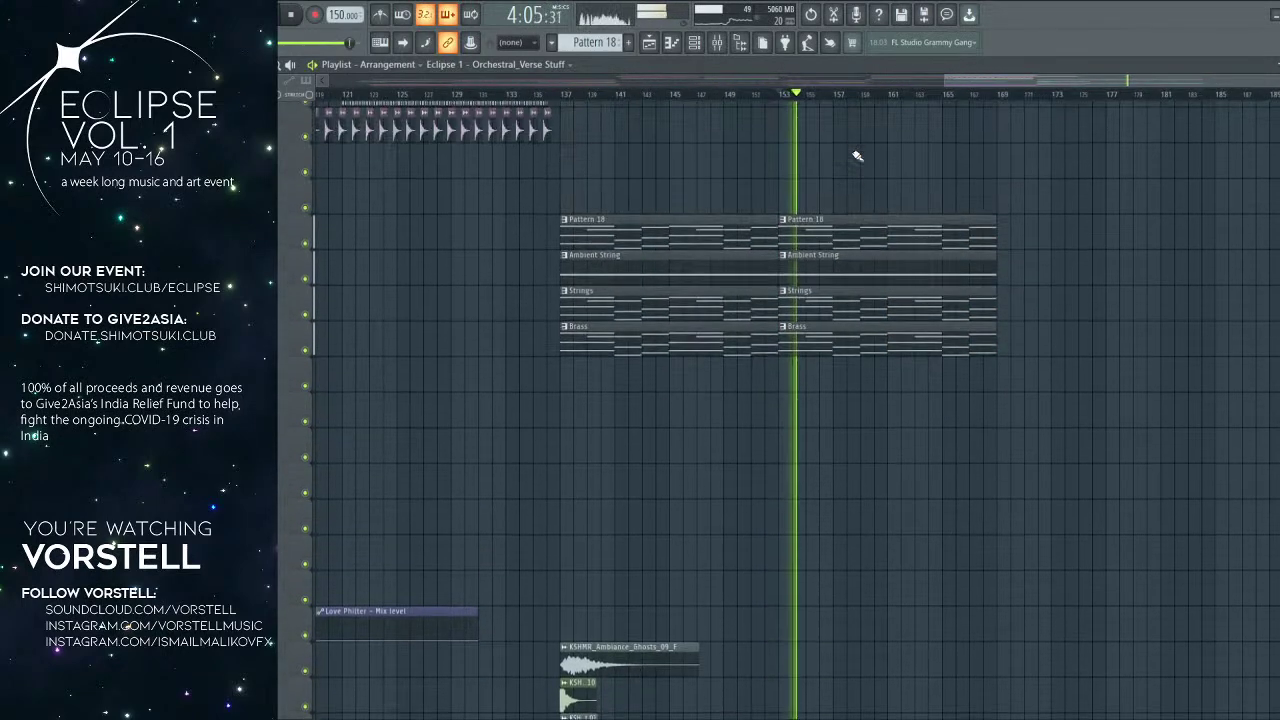
# Step: Fine-tune the channel volume of the orchestral verse sample against the repeated string clips and close its settings
pyautogui.scroll(-15, 857, 180)
pyautogui.doubleClick(824, 363)
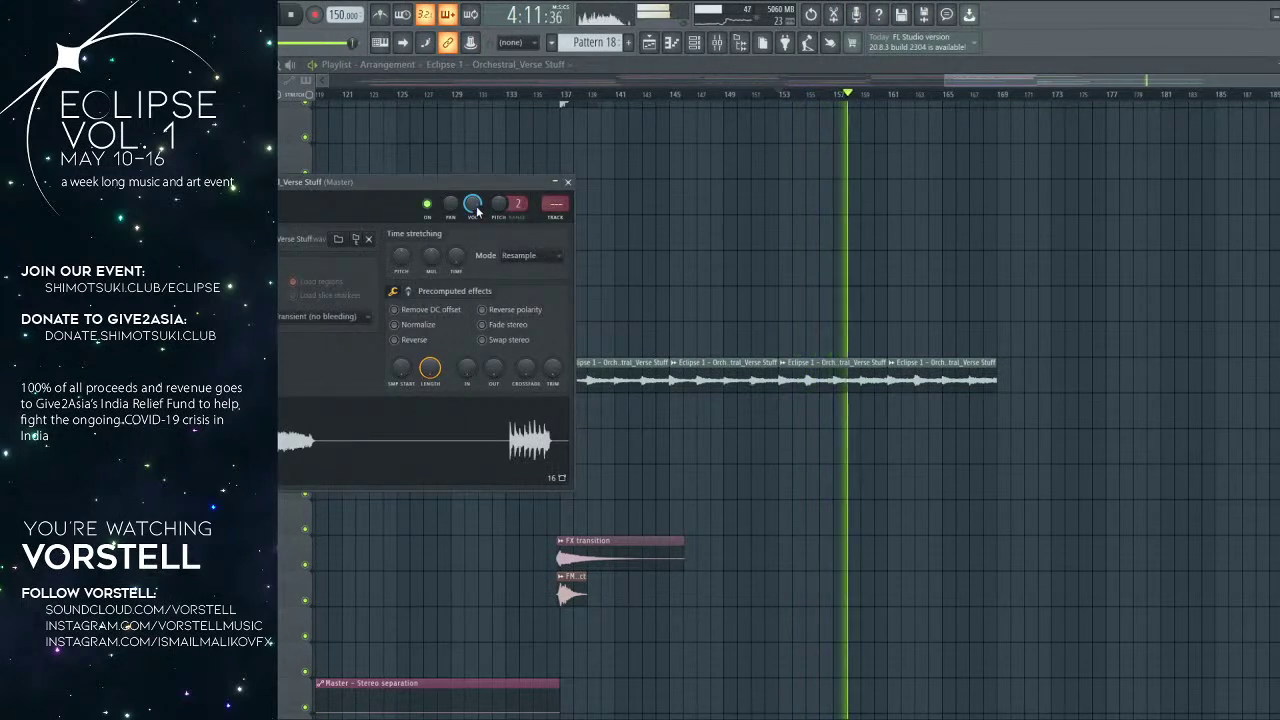
pyautogui.click(566, 183)
# Step: Position the Eclipse_Color_Bass_Drop clip to start at bar 185 and play the arrangement from there
pyautogui.scroll(-10, 850, 200)
pyautogui.scroll(-10, 828, 190)
pyautogui.scroll(-2, 823, 107)
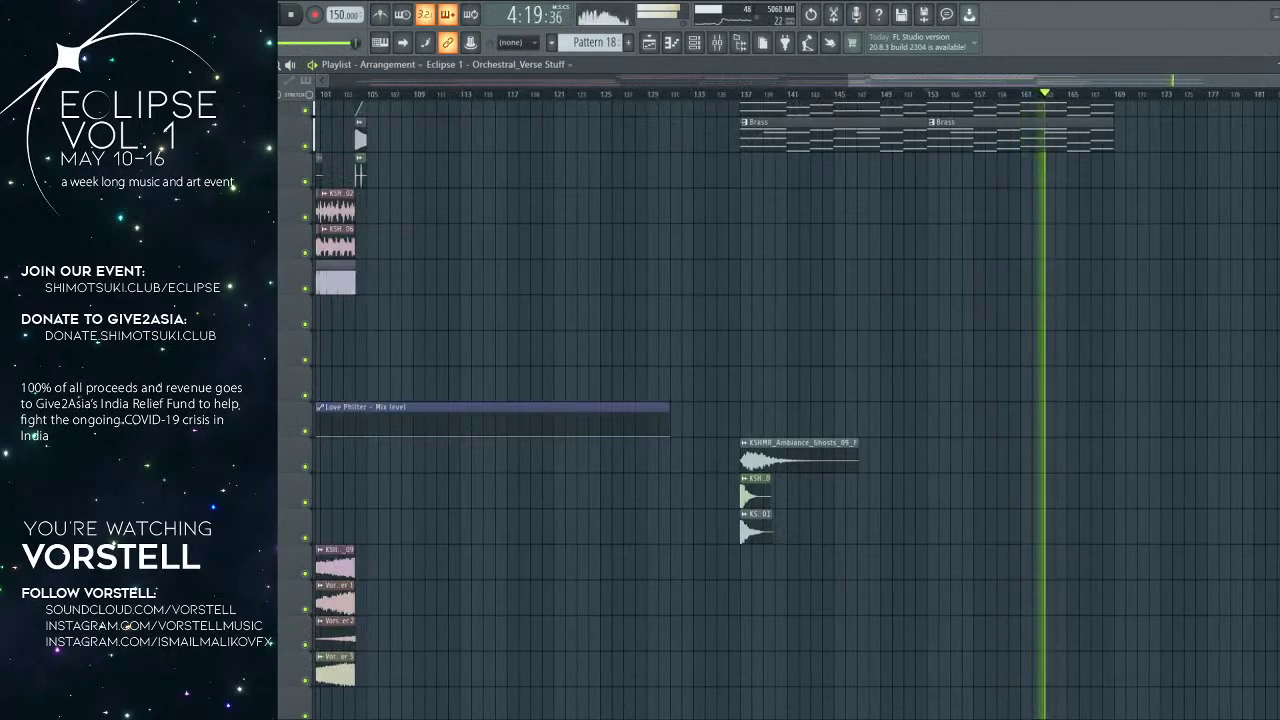
pyautogui.moveTo(871, 271); pyautogui.dragTo(316, 481)
pyautogui.moveTo(695, 372); pyautogui.dragTo(837, 313)
pyautogui.click(745, 95)
pyautogui.scroll(2, 750, 100)
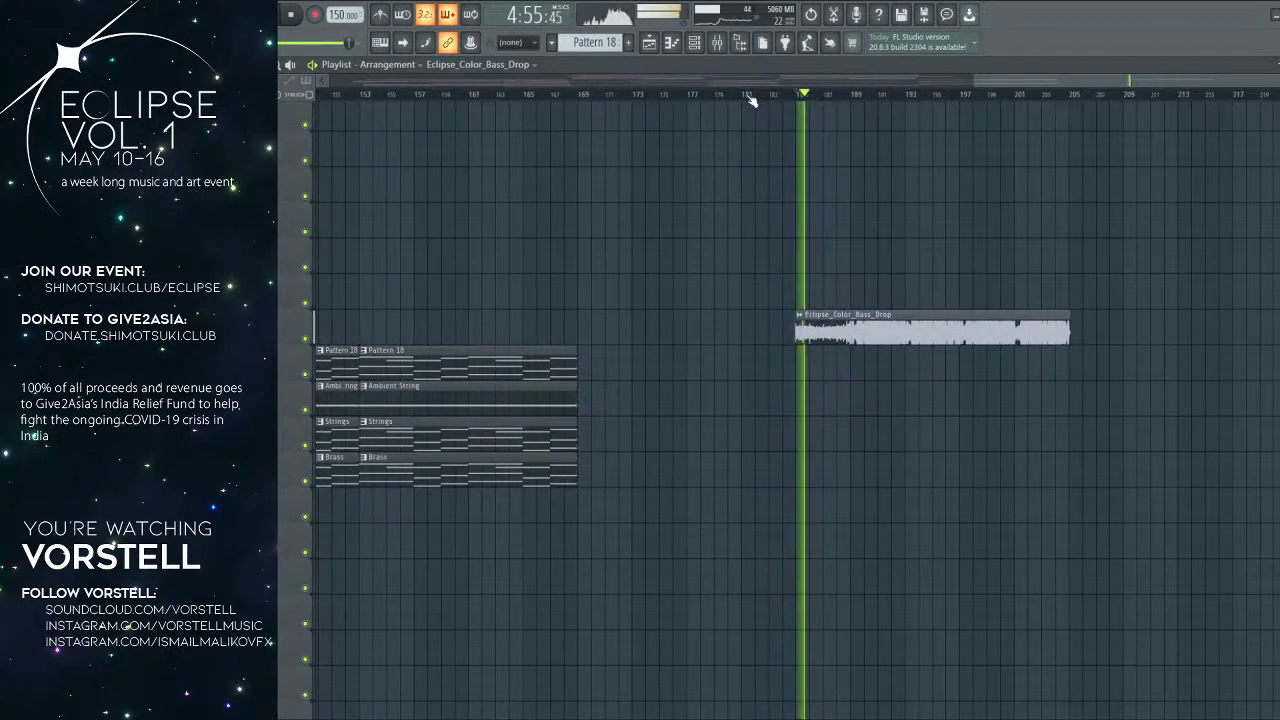
# Step: Lower the channel volume of the Eclipse_Color_Bass_Drop sample
pyautogui.doubleClick(959, 314)
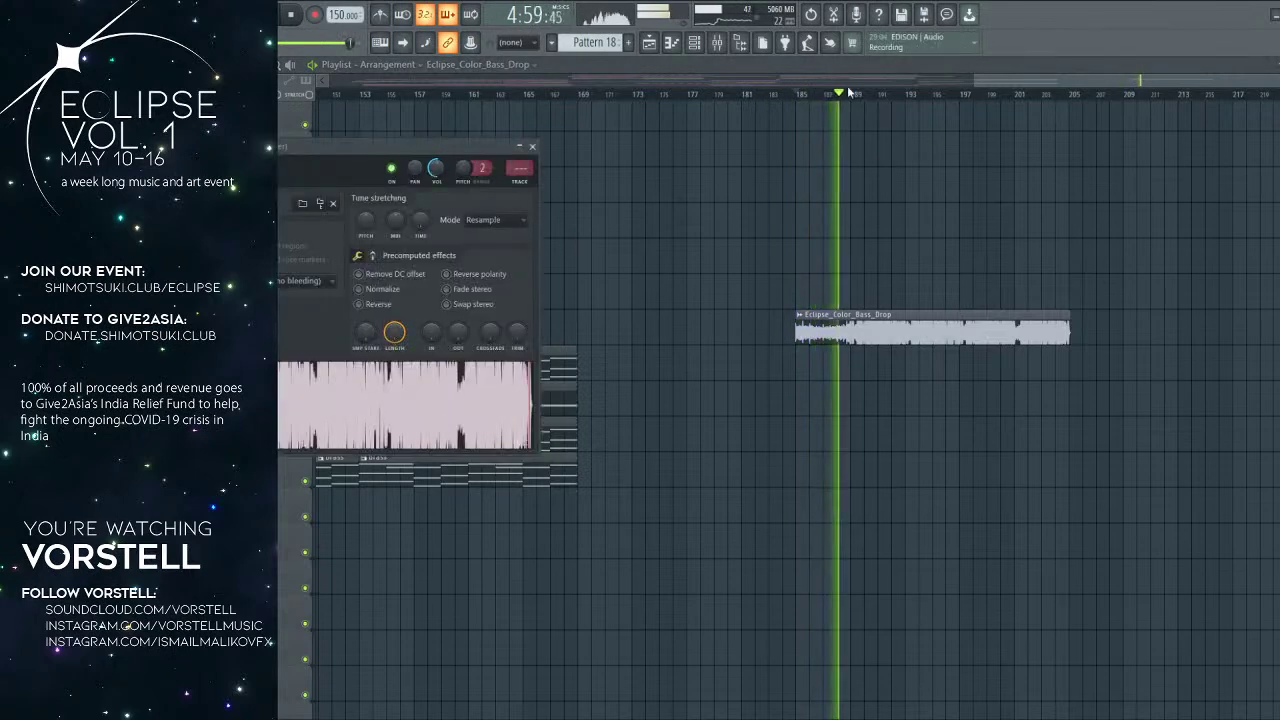
pyautogui.scroll(4, 849, 93)
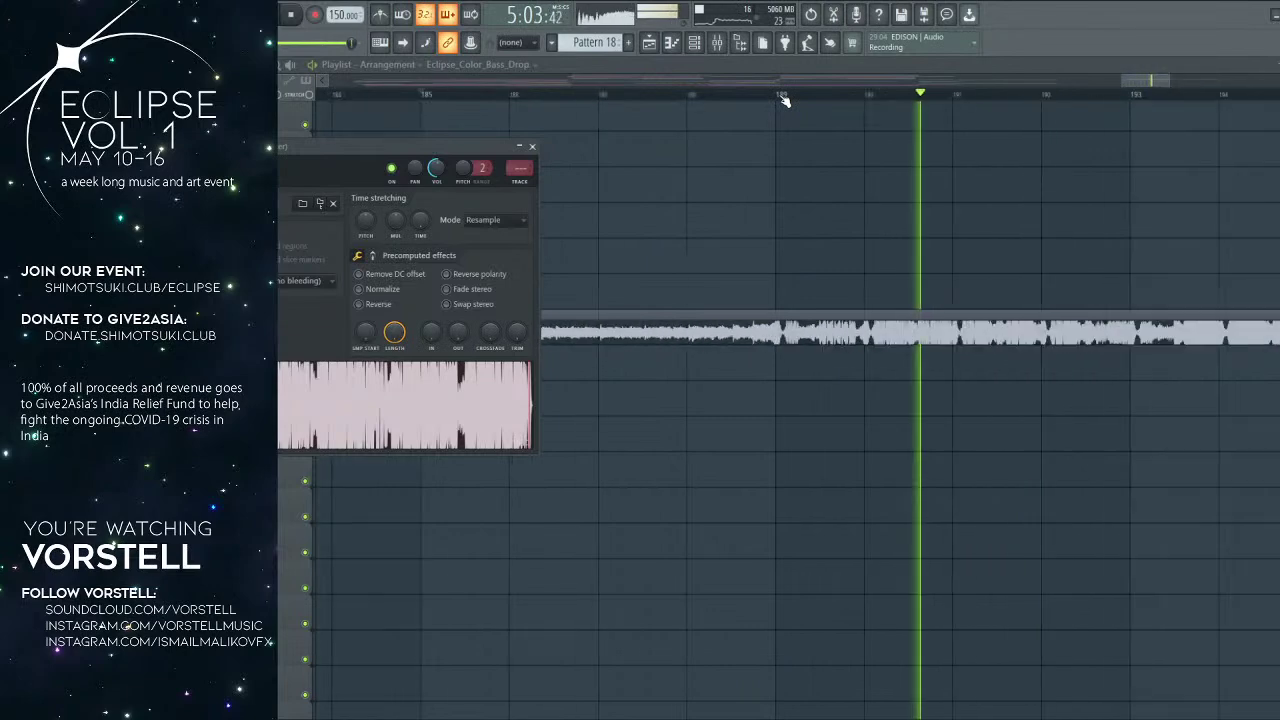
# Step: Close the Eclipse_Color_Bass_Drop sample settings and look over the arrangement between the second drop and the color bass section
pyautogui.scroll(-4, 784, 100)
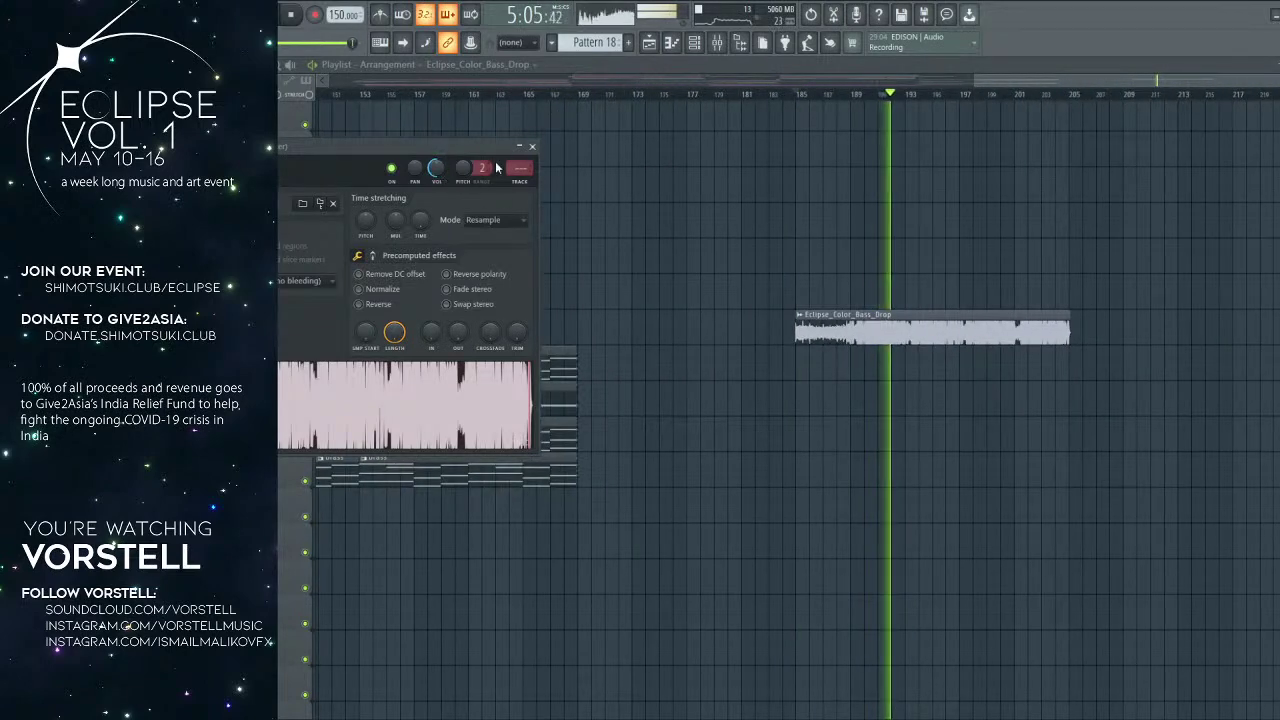
pyautogui.click(532, 147)
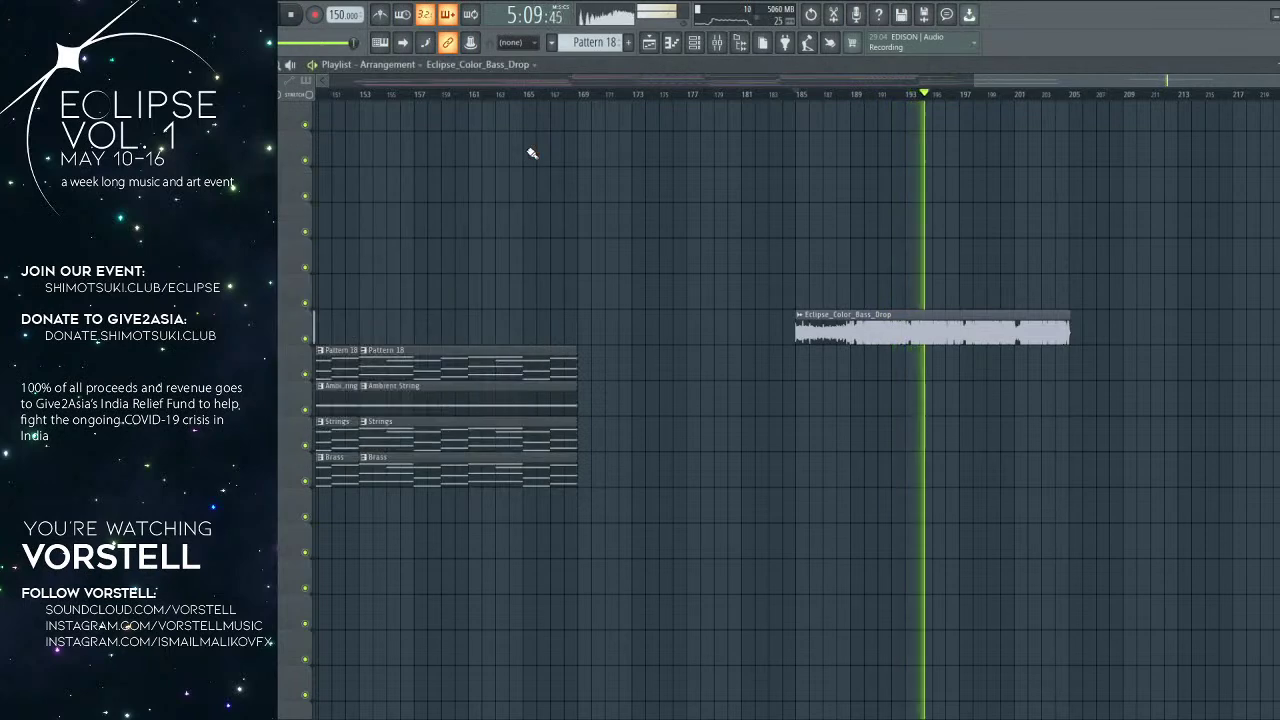
pyautogui.scroll(-3, 563, 105)
pyautogui.scroll(12, 923, 131)
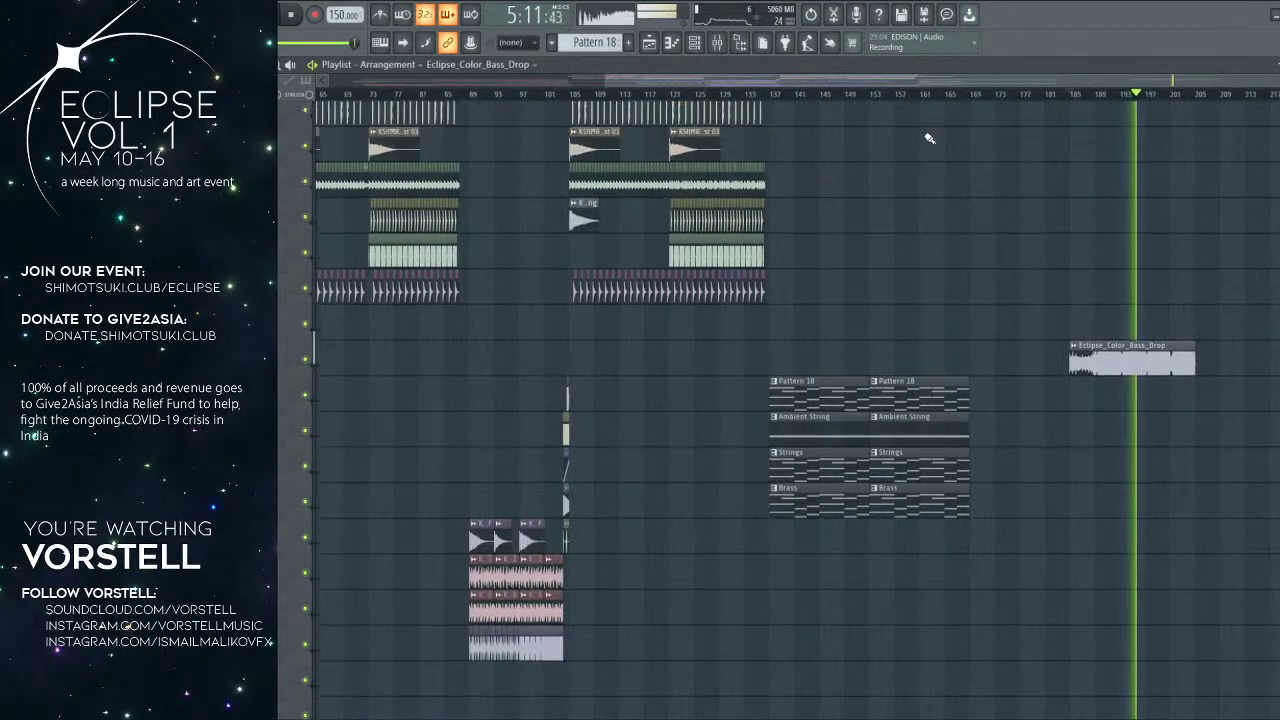
pyautogui.scroll(-5, 955, 130)
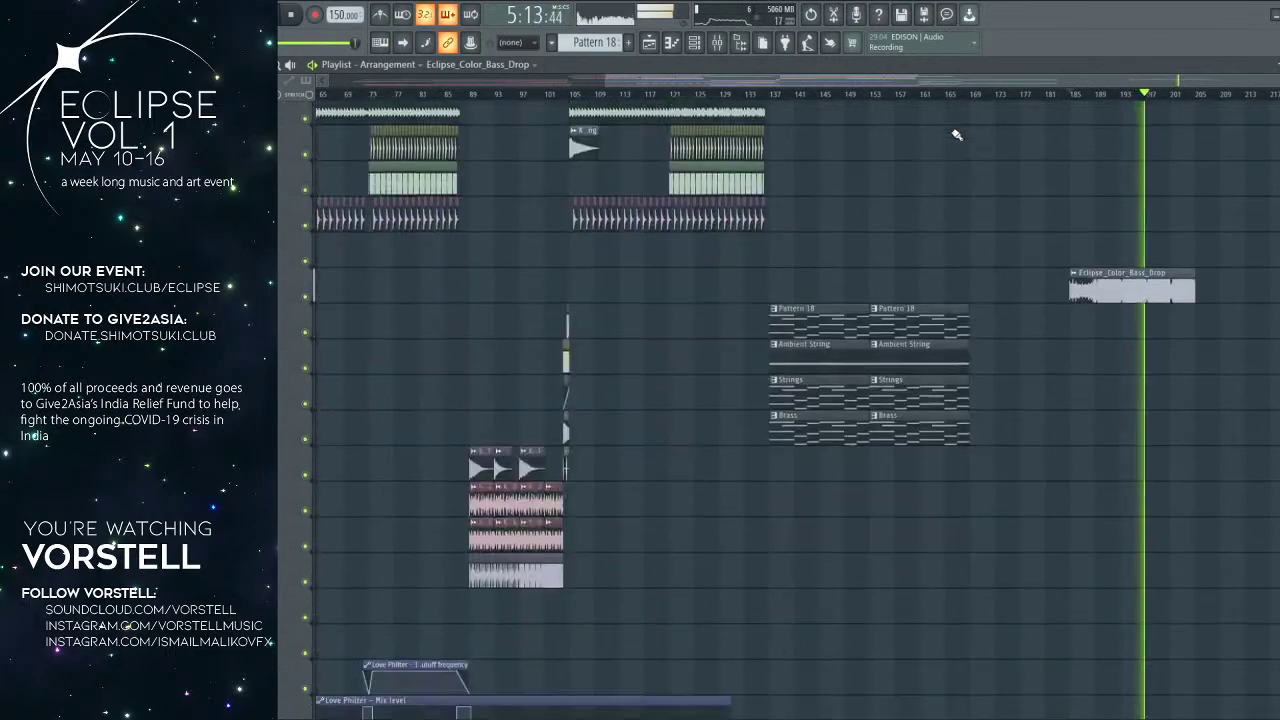
pyautogui.scroll(4, 981, 95)
pyautogui.scroll(-2, 981, 95)
pyautogui.scroll(-3, 981, 95)
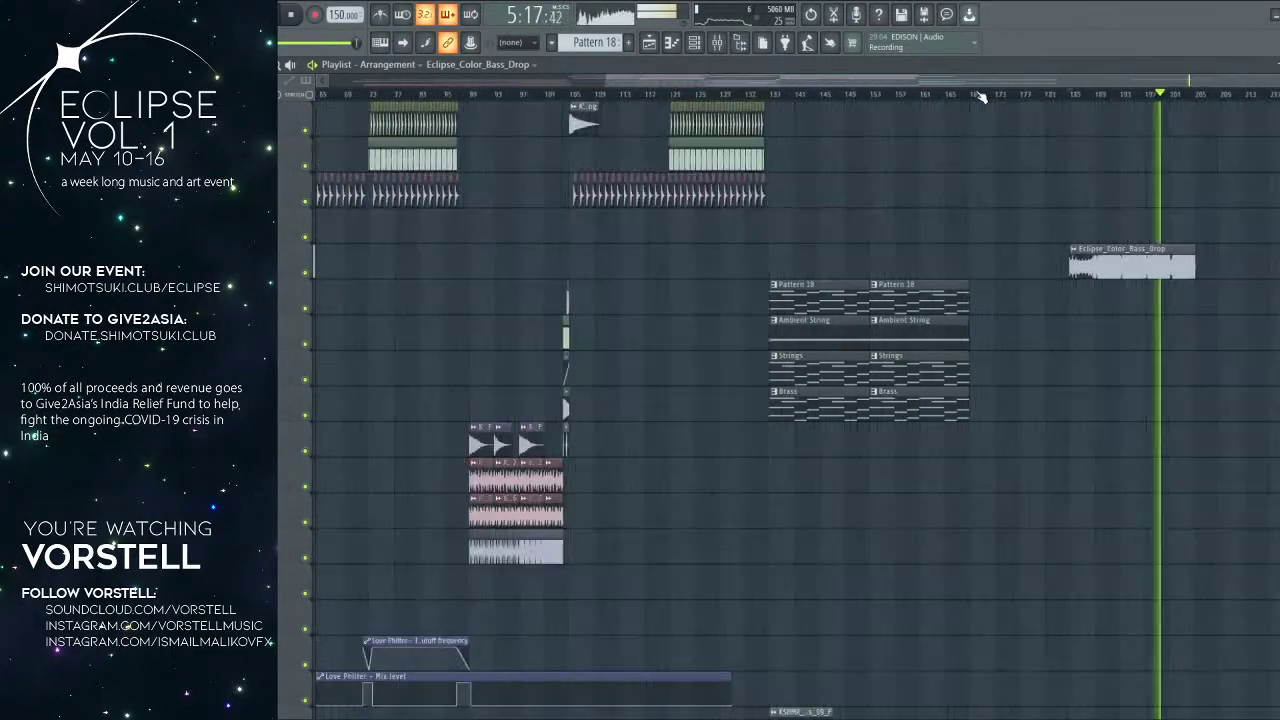
pyautogui.scroll(4, 981, 95)
pyautogui.moveTo(952, 126); pyautogui.dragTo(791, 117)
pyautogui.scroll(-5, 791, 117)
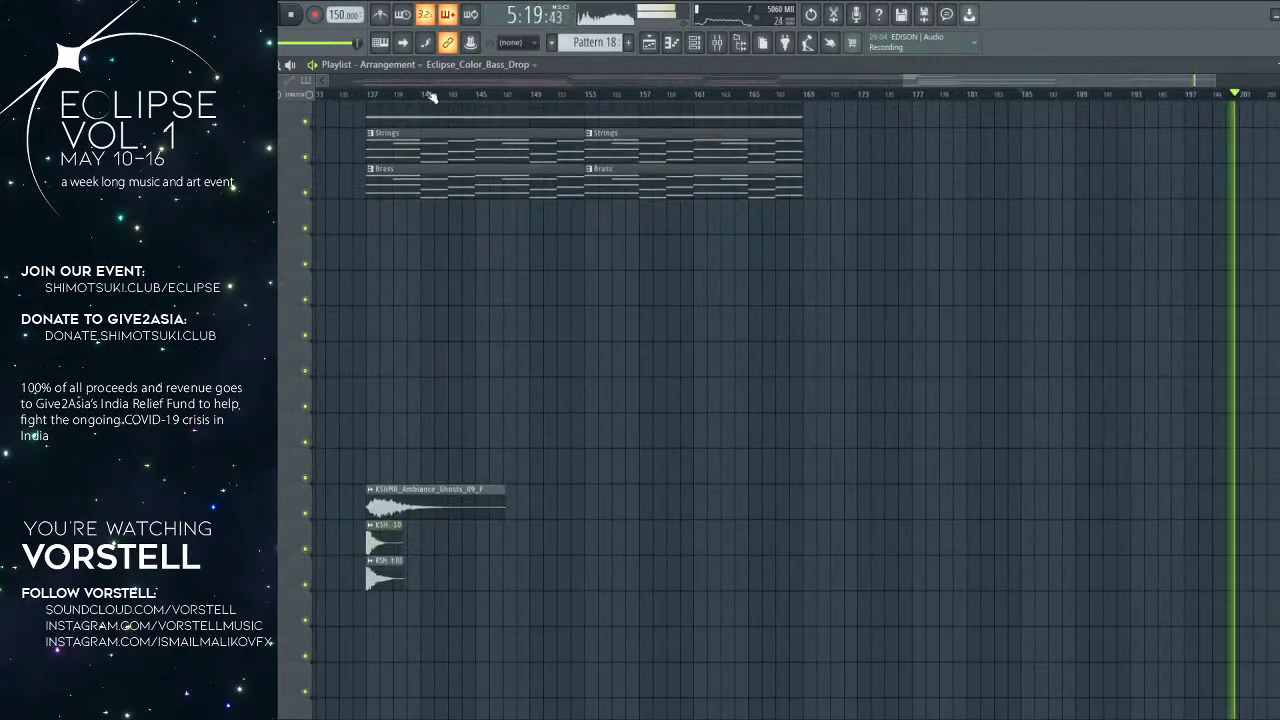
# Step: Play the orchestral outro from bar 137 and move the Eclipse_Color_Bass_Drop clip to start at bar 177
pyautogui.click(370, 97)
pyautogui.scroll(3, 372, 100)
pyautogui.scroll(-5, 372, 100)
pyautogui.moveTo(378, 165); pyautogui.dragTo(586, 174)
pyautogui.scroll(5, 600, 170)
pyautogui.click(788, 97)
pyautogui.click(827, 96)
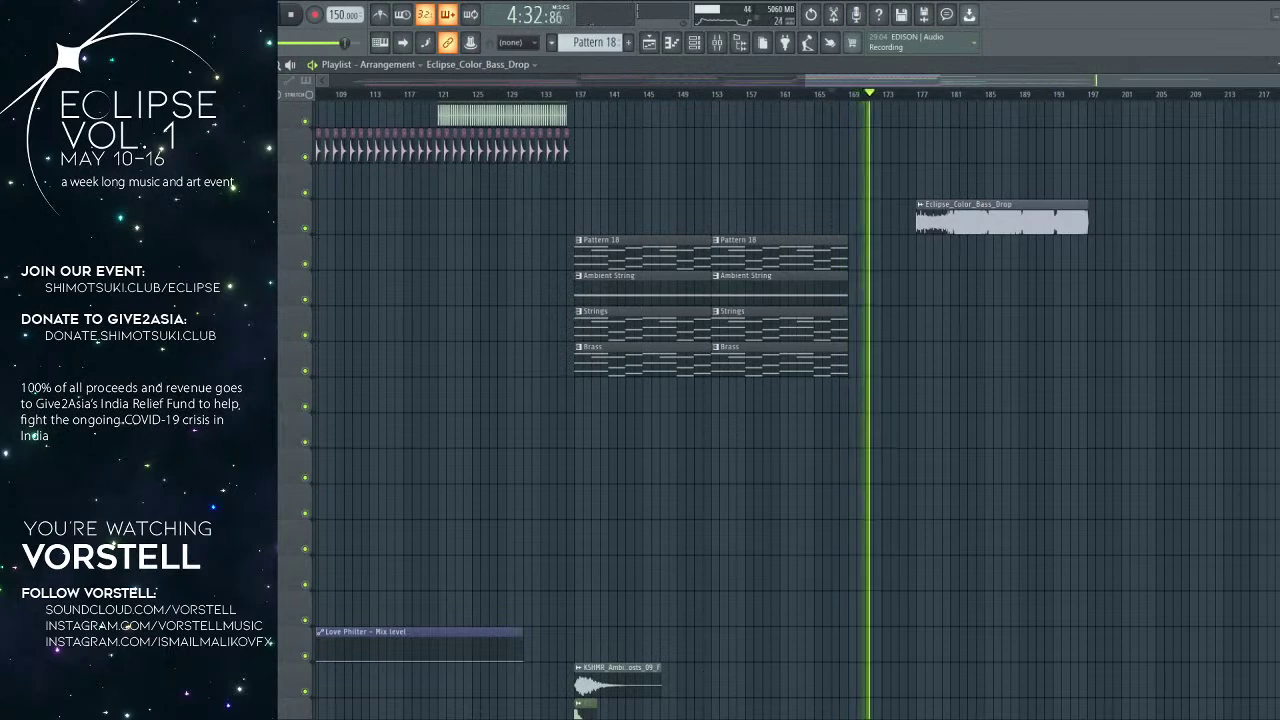
# Step: Copy the build-up clips between bars 89 and 105, including the war horns, cinematic drums, kick roll, fills and risers
pyautogui.moveTo(470, 370); pyautogui.dragTo(919, 157)
pyautogui.press('space')
pyautogui.moveTo(550, 279); pyautogui.dragTo(819, 279)
pyautogui.scroll(3, 967, 125)
pyautogui.moveTo(964, 274); pyautogui.dragTo(737, 268)
pyautogui.moveTo(602, 188); pyautogui.dragTo(840, 335)
pyautogui.scroll(3, 824, 248)
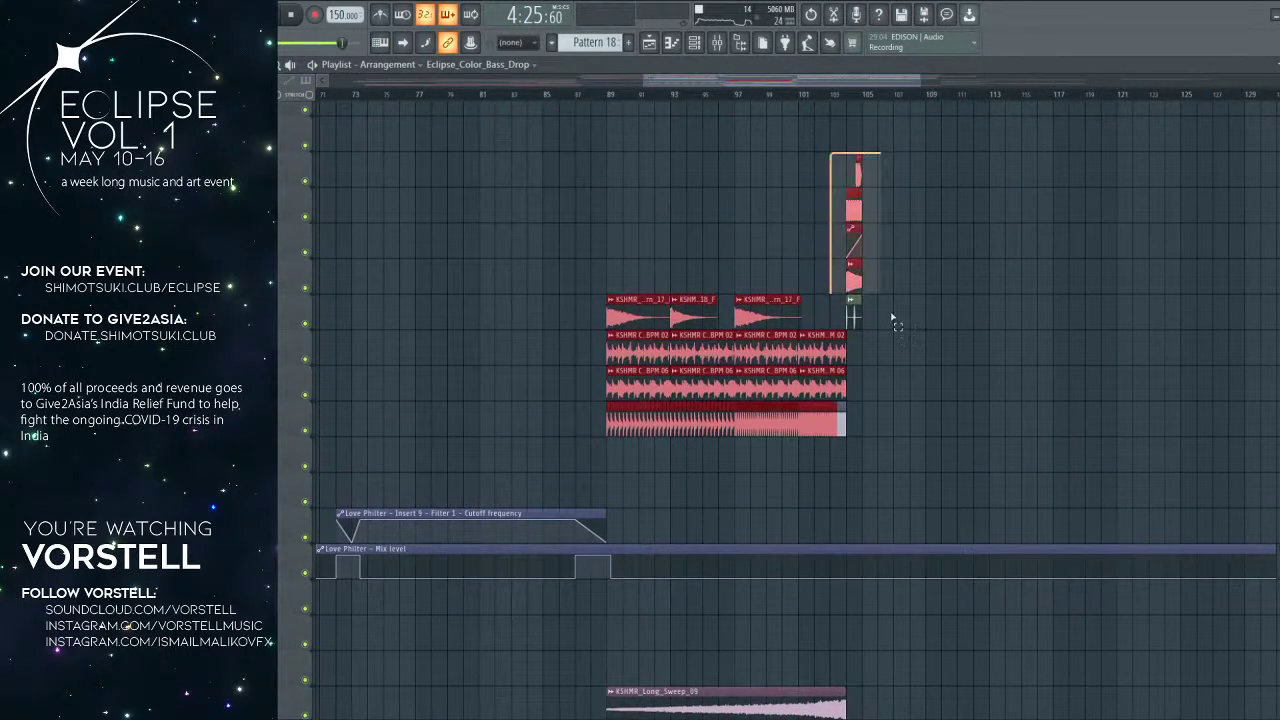
pyautogui.moveTo(575, 261); pyautogui.dragTo(851, 514)
pyautogui.scroll(-11, 920, 451)
pyautogui.scroll(18, 886, 463)
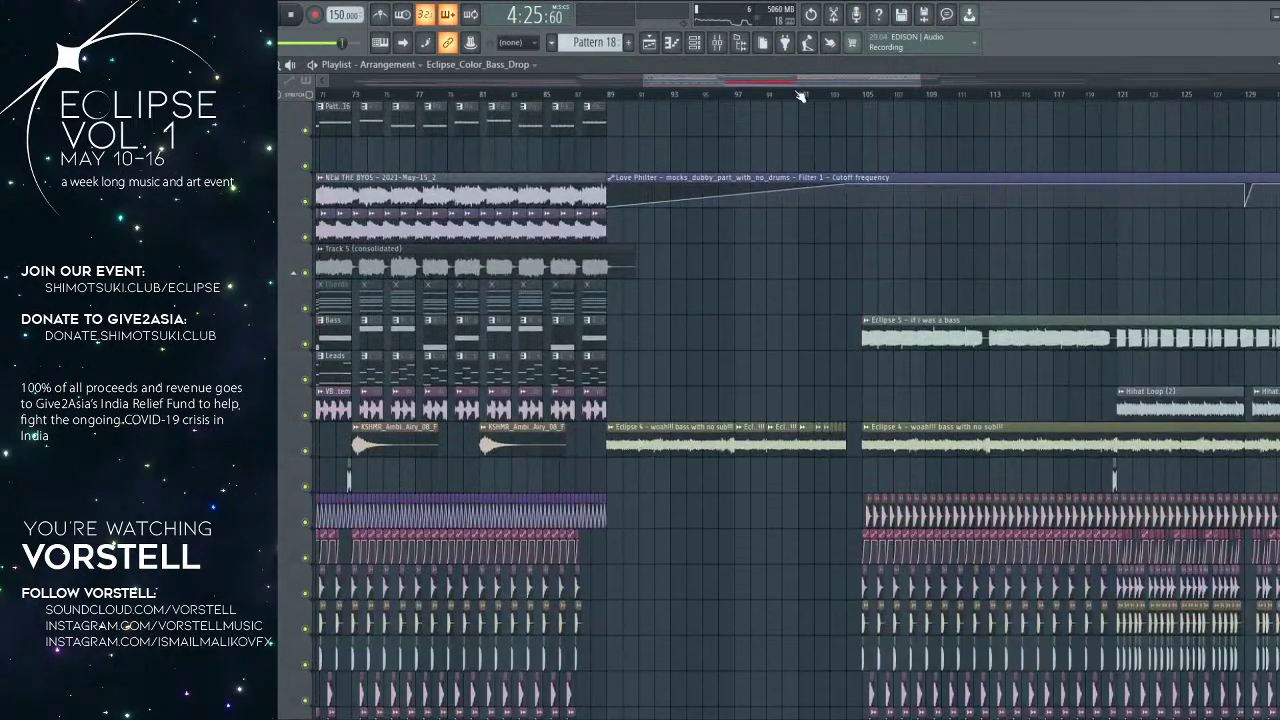
pyautogui.scroll(-4, 800, 96)
pyautogui.scroll(7, 1097, 106)
# Step: Paste the copied build-up clips so they start at bar 169, where the orchestral string clips end
pyautogui.press('space')
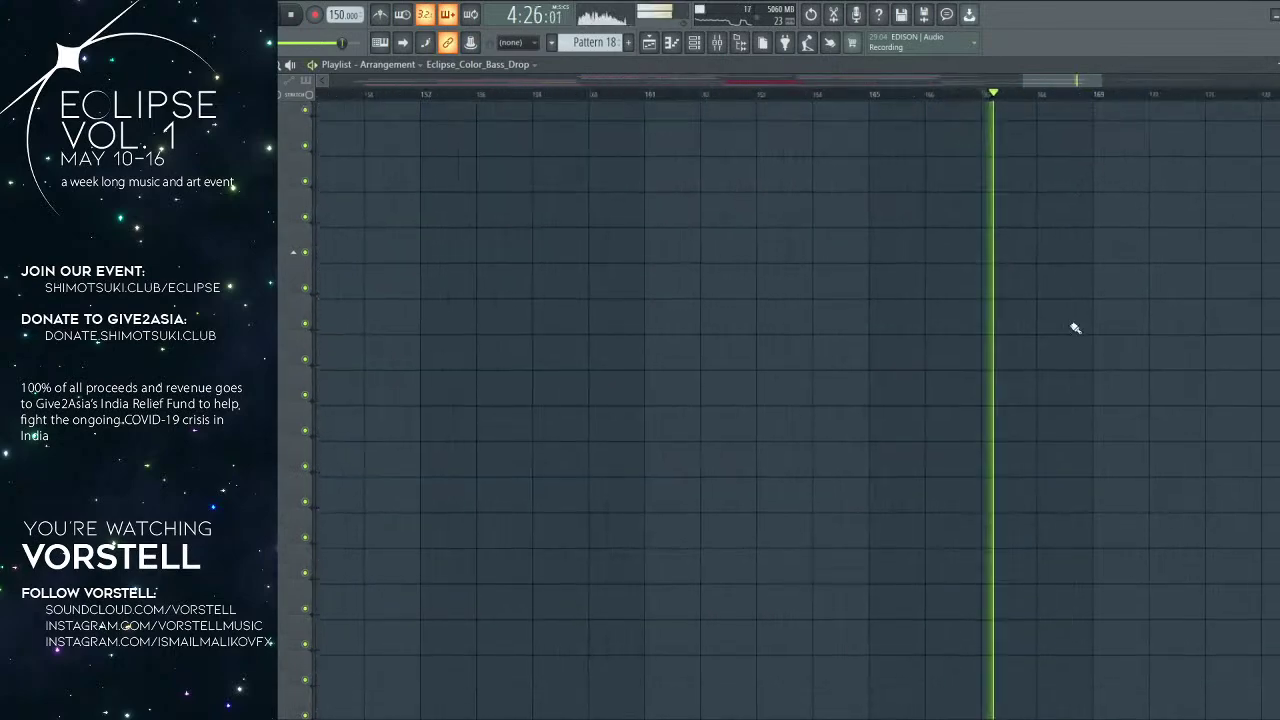
pyautogui.scroll(-10, 1056, 370)
pyautogui.press('space')
pyautogui.moveTo(822, 395); pyautogui.dragTo(473, 400)
pyautogui.scroll(3, 768, 104)
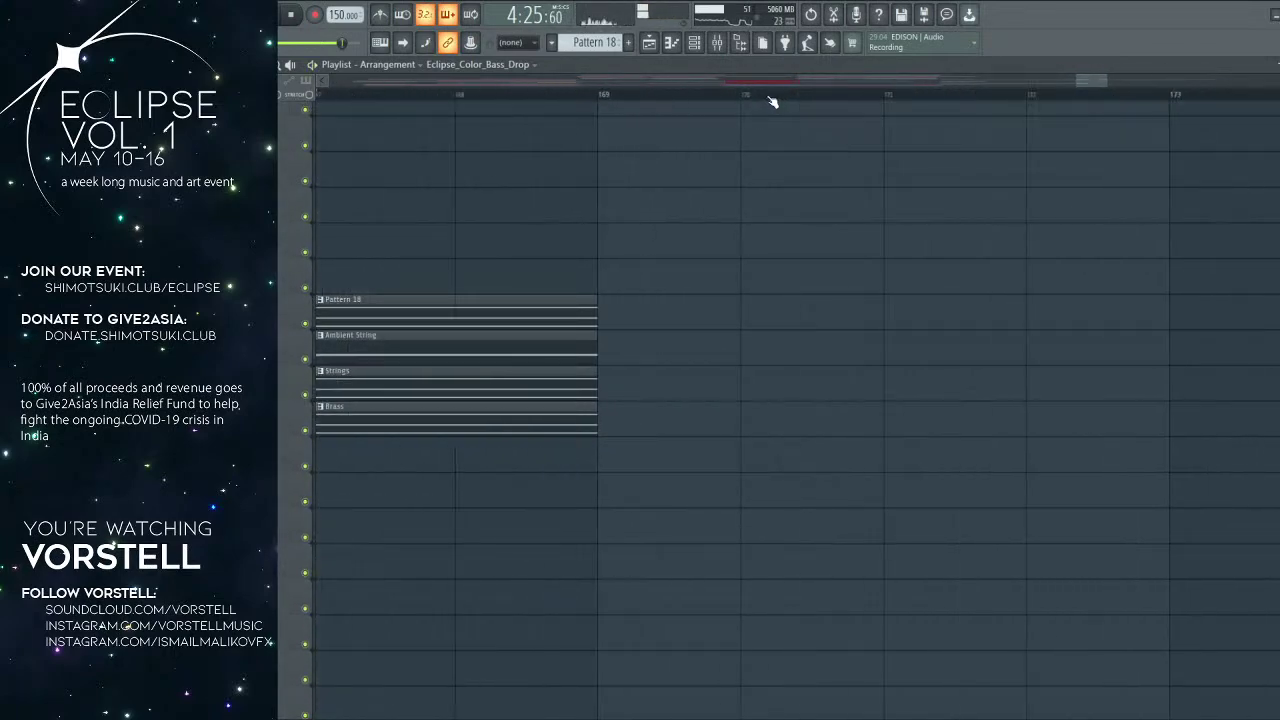
pyautogui.hotkey('ctrl', 'v')
pyautogui.scroll(-2, 765, 103)
pyautogui.moveTo(672, 453); pyautogui.dragTo(783, 440)
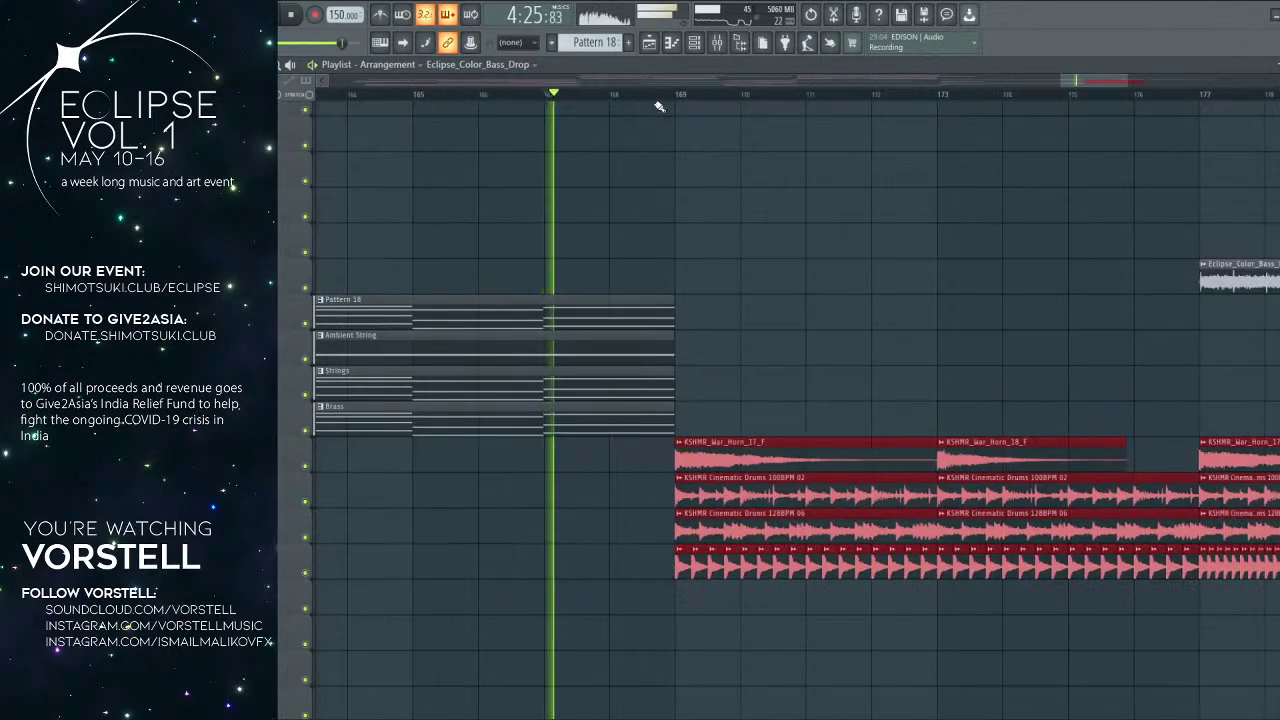
# Step: Remove the pasted war horn clips and move the Eclipse_Color_Bass_Drop clip to start at bar 185
pyautogui.scroll(-4, 659, 106)
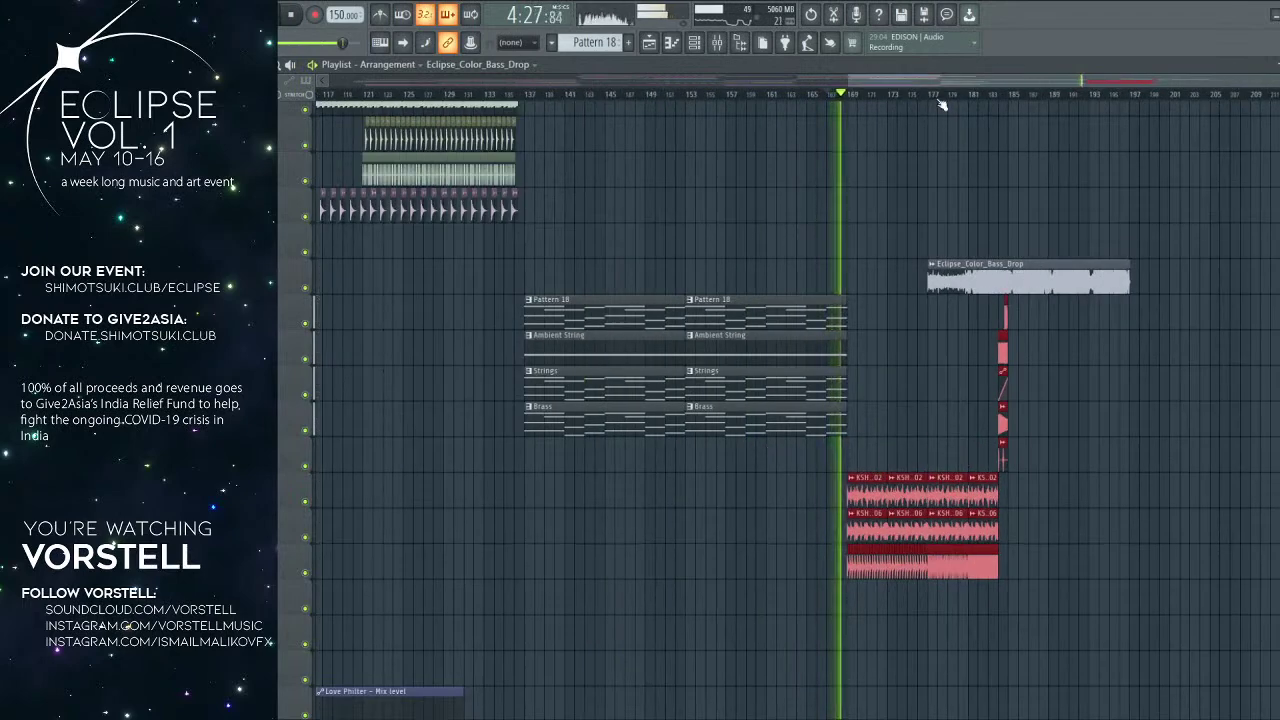
pyautogui.scroll(2, 940, 103)
pyautogui.keyDown('ctrl'); pyautogui.click(932, 304); pyautogui.keyUp('ctrl')
pyautogui.moveTo(1048, 256); pyautogui.dragTo(1228, 260)
pyautogui.hotkey('ctrl', 'z')
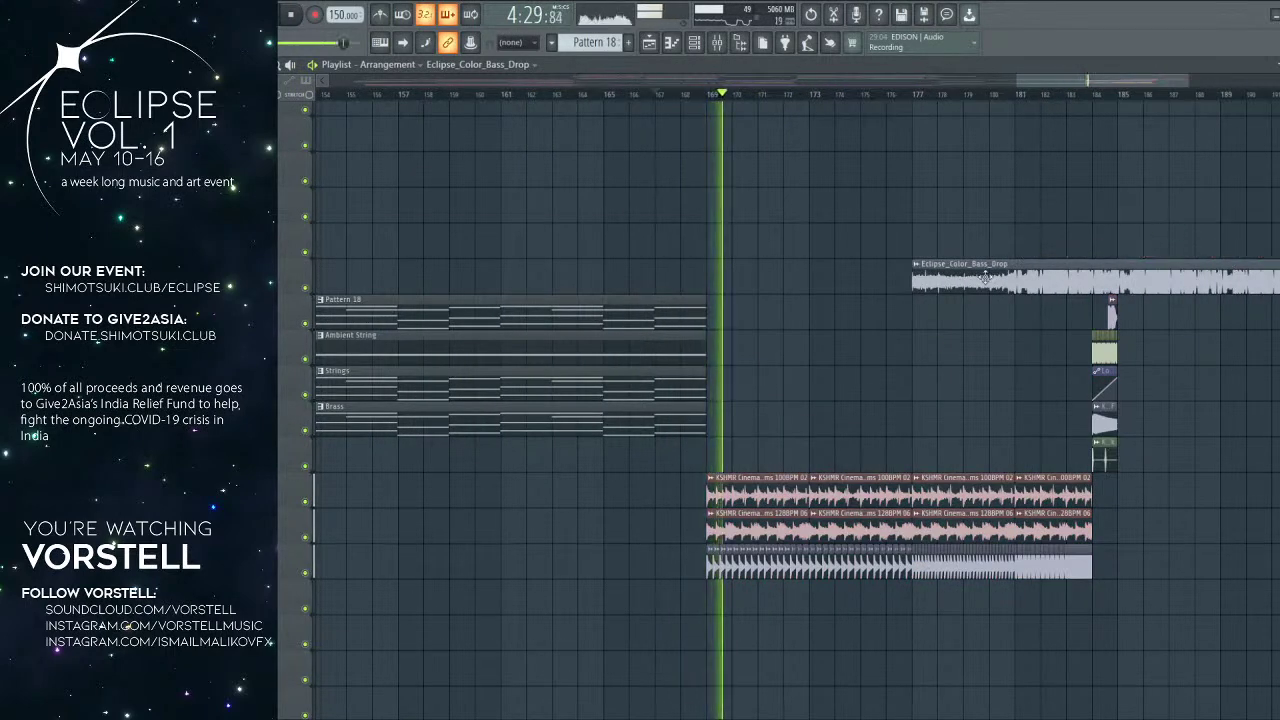
pyautogui.scroll(-3, 1027, 338)
pyautogui.moveTo(1025, 336); pyautogui.dragTo(842, 309)
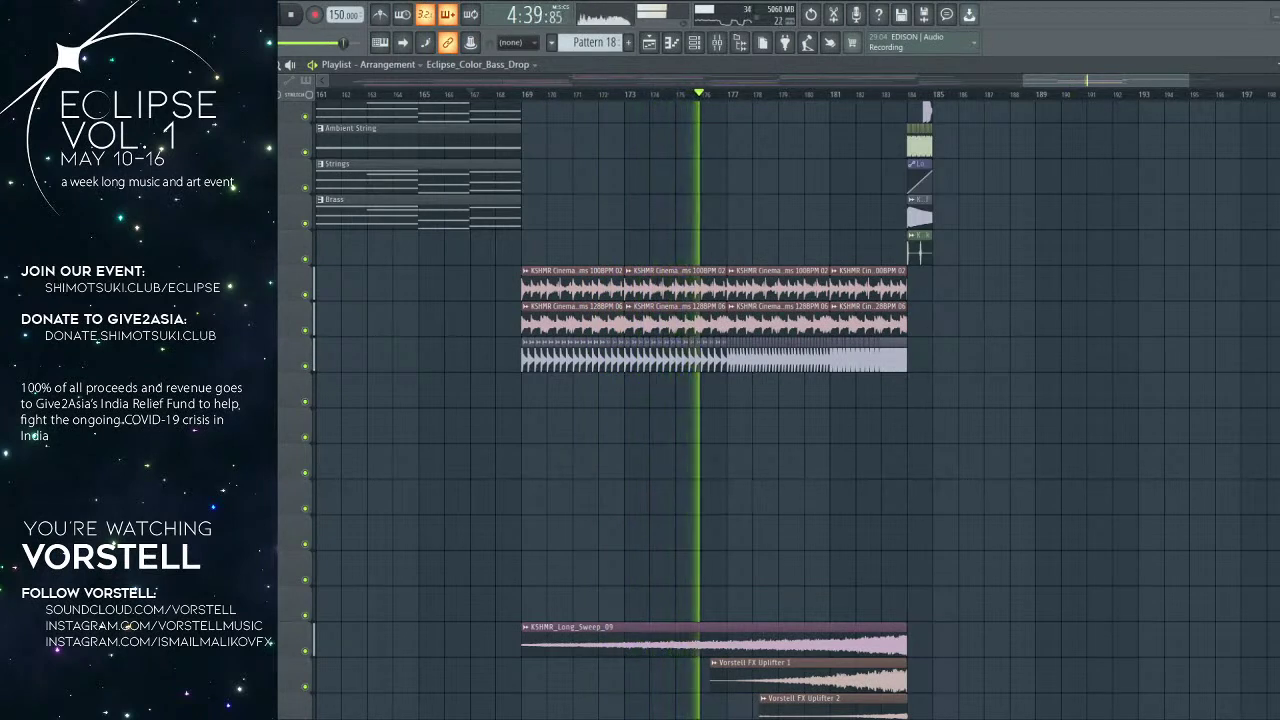
# Step: Add the maybebuild audio sample at bar 169 on an empty track and solo that track
pyautogui.moveTo(230, 440); pyautogui.dragTo(613, 441)
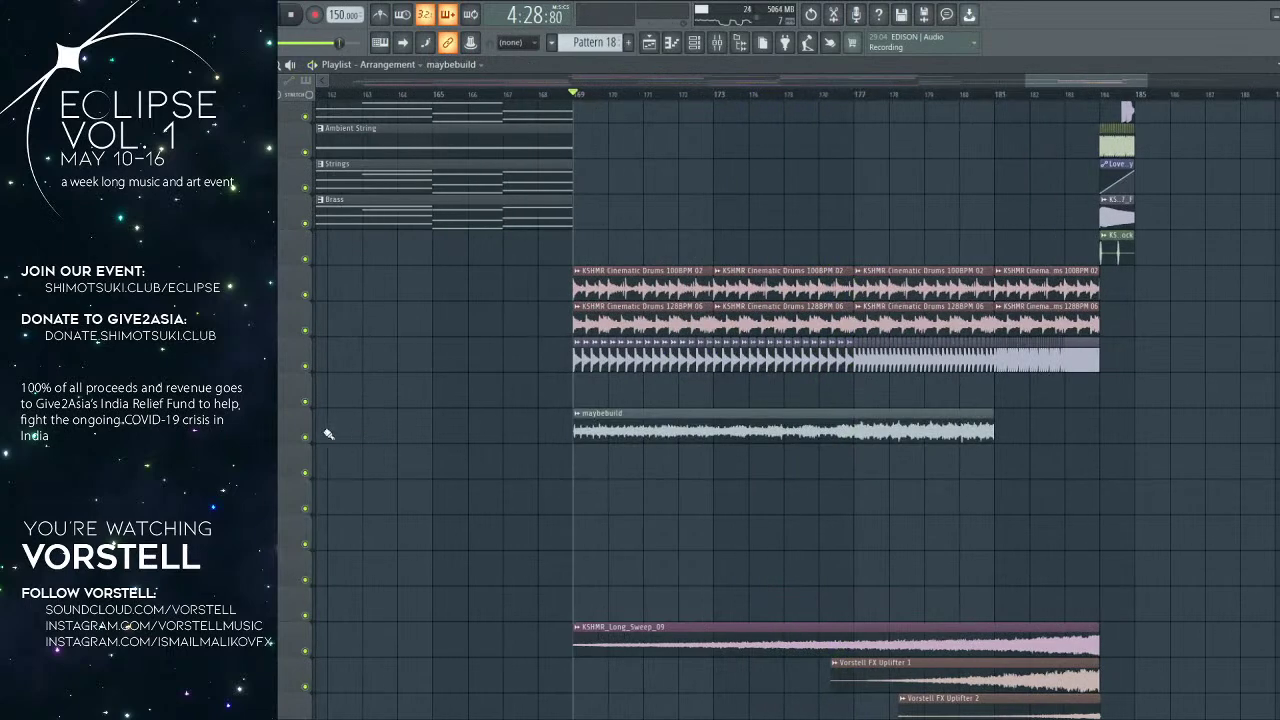
pyautogui.rightClick(306, 437)
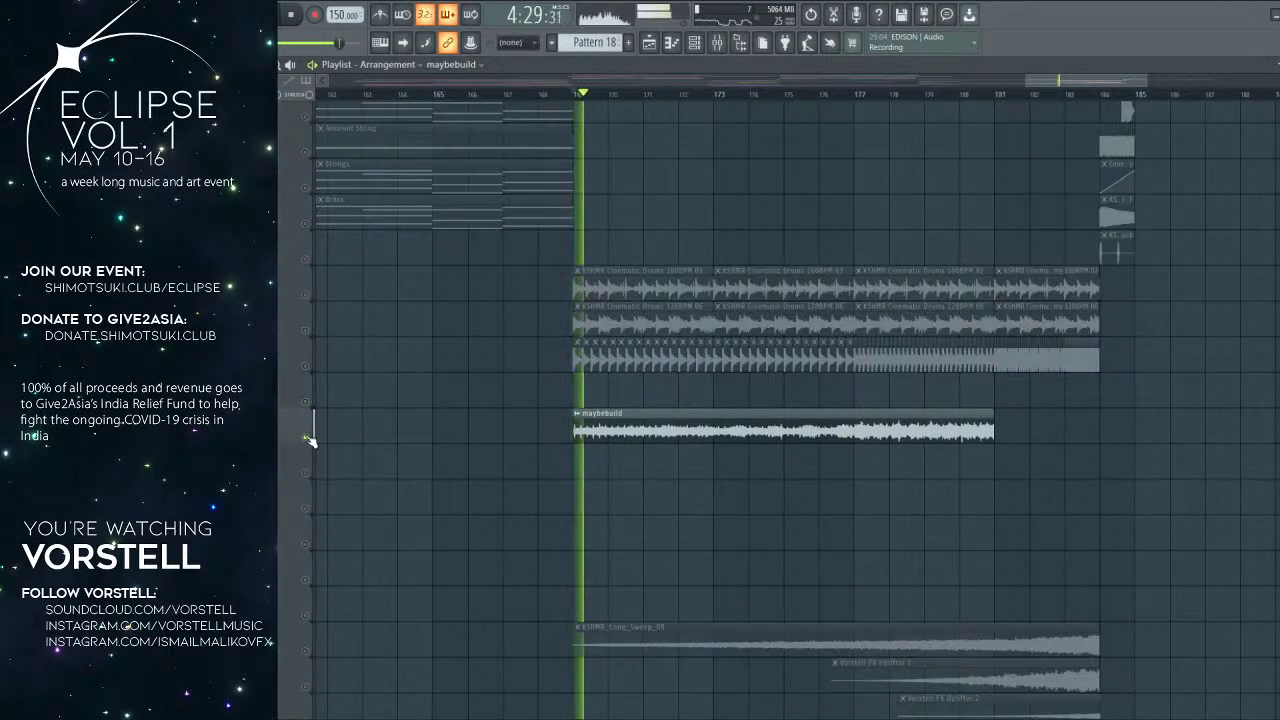
pyautogui.scroll(-2, 310, 440)
pyautogui.scroll(-2, 572, 128)
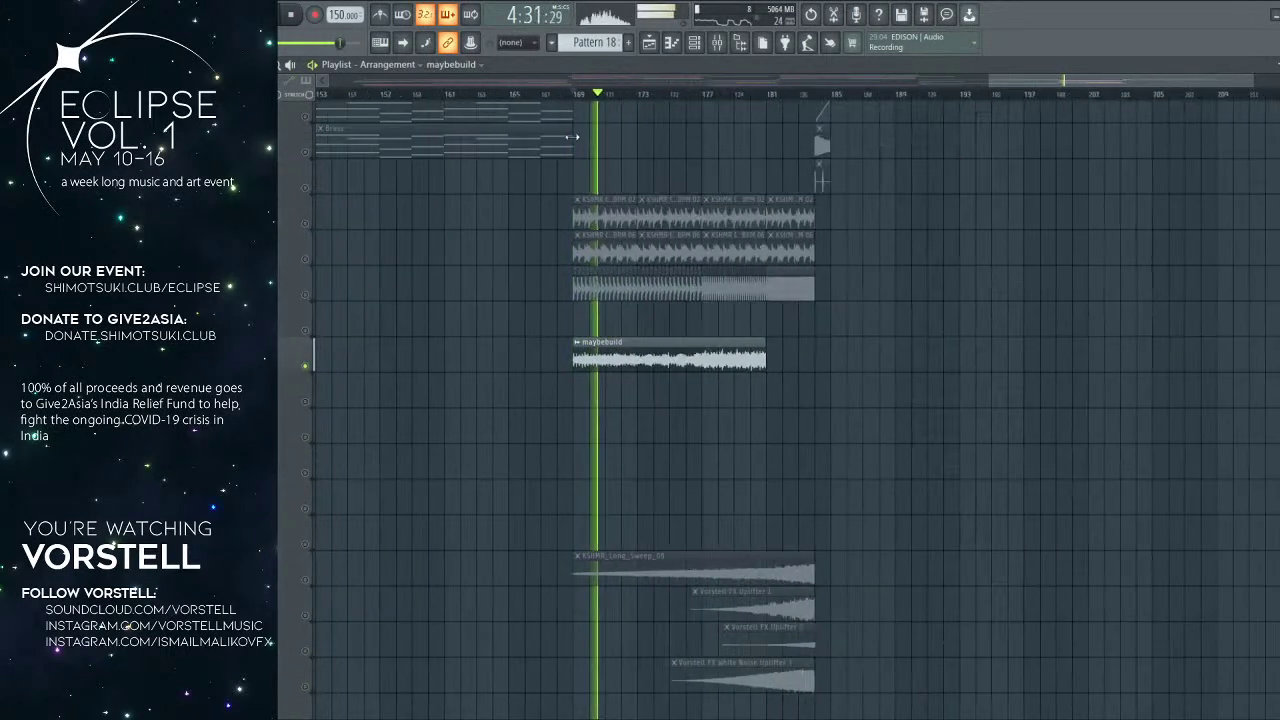
# Step: Delete the pasted cinematic drum and kick clips from bar 169 and audition the soloed maybebuild clip from around bar 177
pyautogui.scroll(3, 572, 128)
pyautogui.moveTo(547, 330)
pyautogui.mouseDown()
pyautogui.moveTo(797, 371)
pyautogui.moveTo(694, 395)
pyautogui.moveTo(825, 392)
pyautogui.mouseUp()
pyautogui.rightClick(307, 473)
pyautogui.click(704, 94)
pyautogui.scroll(3, 713, 97)
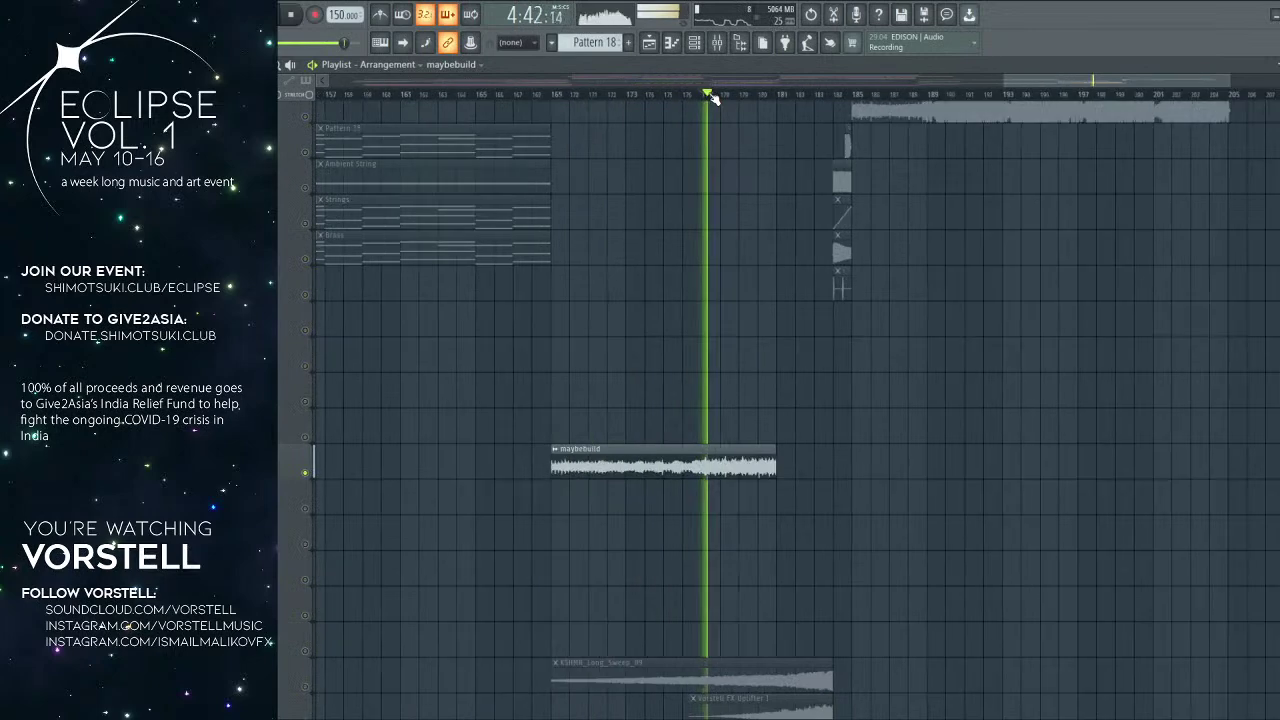
pyautogui.scroll(-4, 713, 98)
pyautogui.scroll(-8, 816, 390)
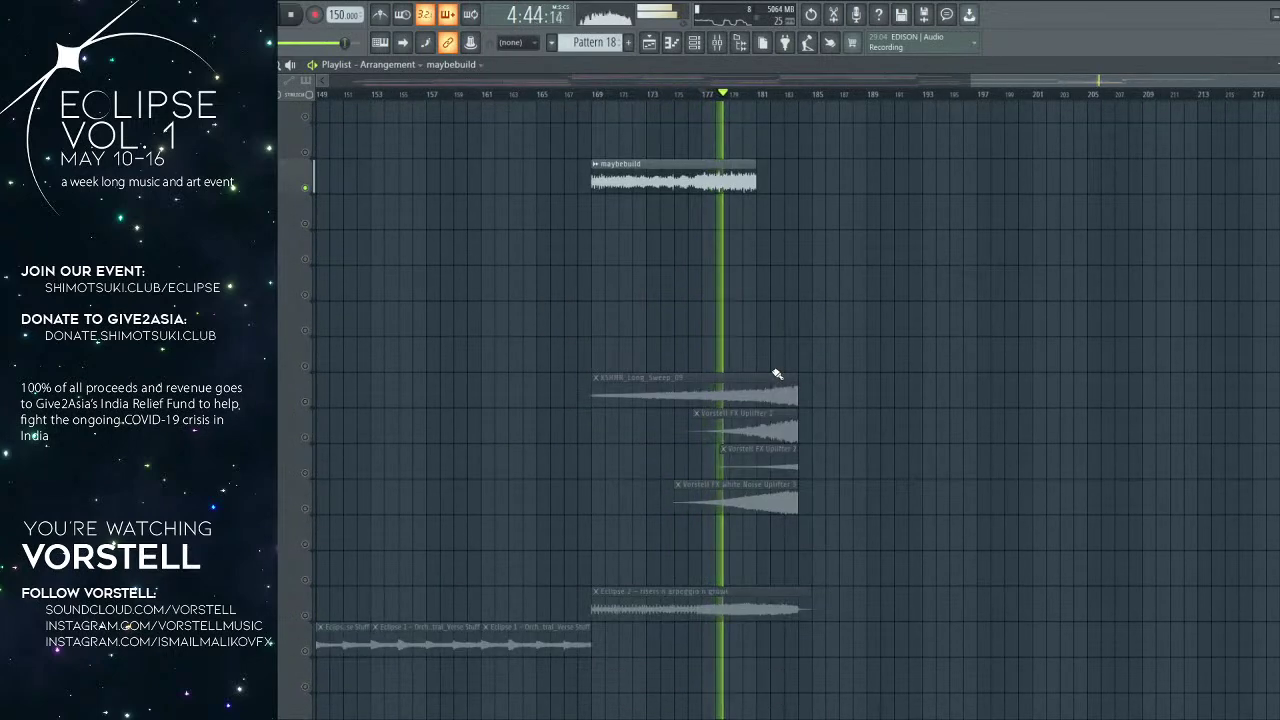
pyautogui.scroll(5, 777, 374)
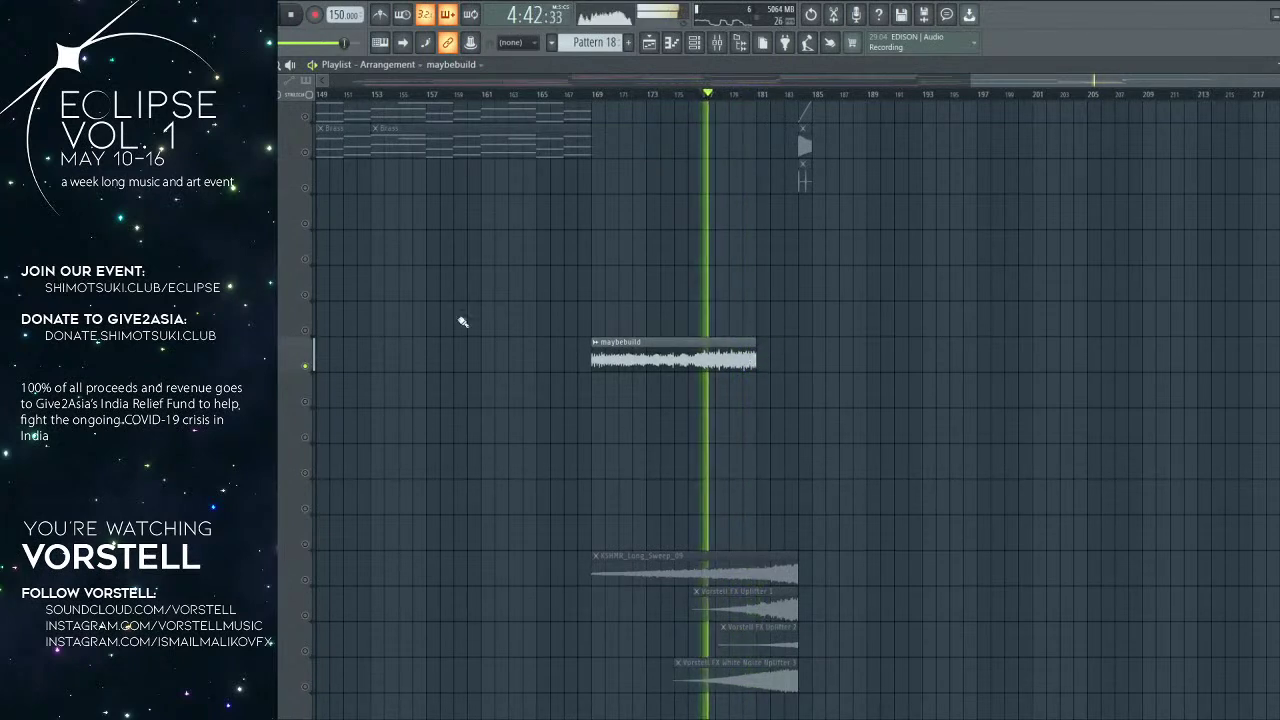
# Step: Unsolo the maybebuild track and play the transition into the color bass drop from around bar 183
pyautogui.keyDown('ctrl'); pyautogui.click(308, 367); pyautogui.keyUp('ctrl')
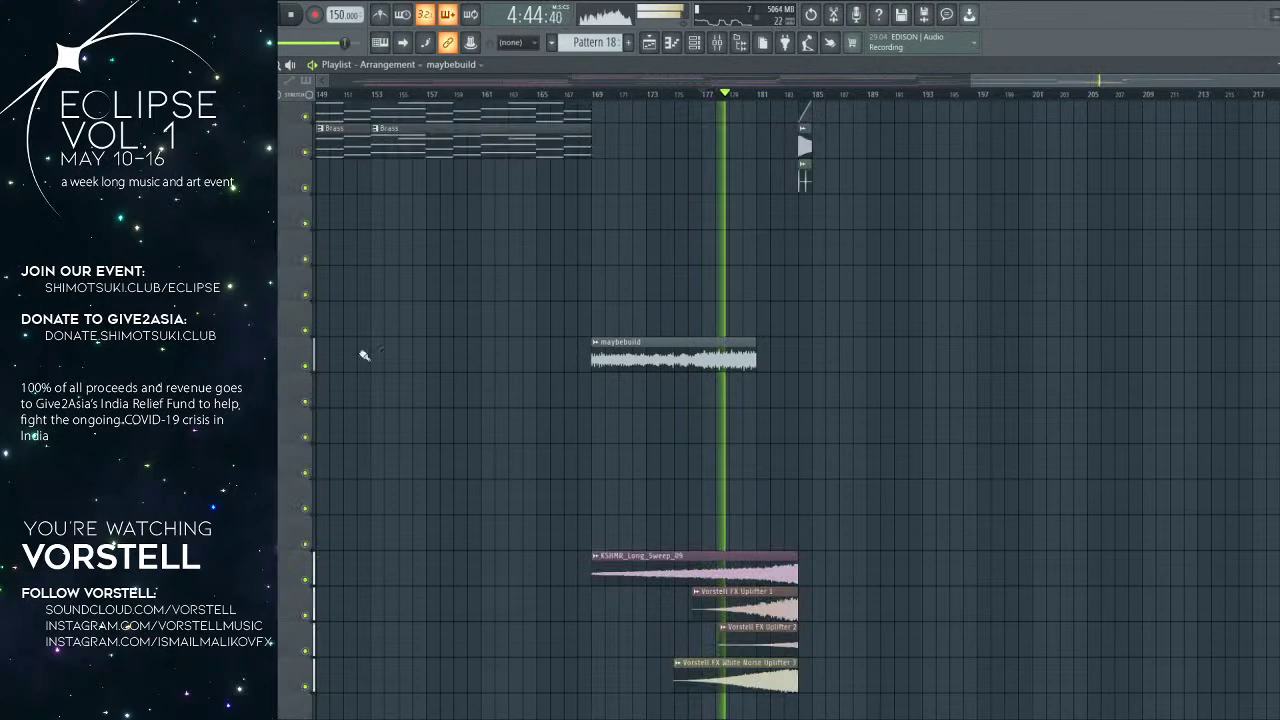
pyautogui.click(786, 95)
pyautogui.scroll(3, 810, 104)
pyautogui.scroll(14, 806, 243)
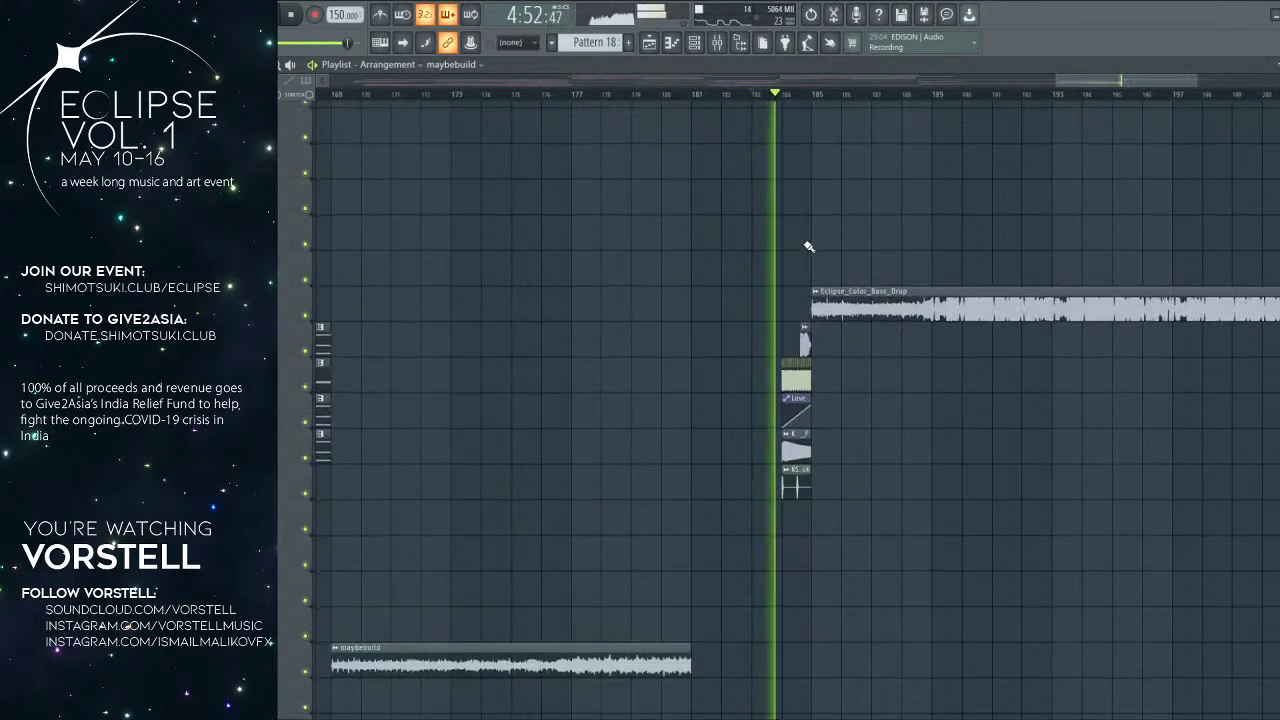
pyautogui.scroll(-5, 706, 245)
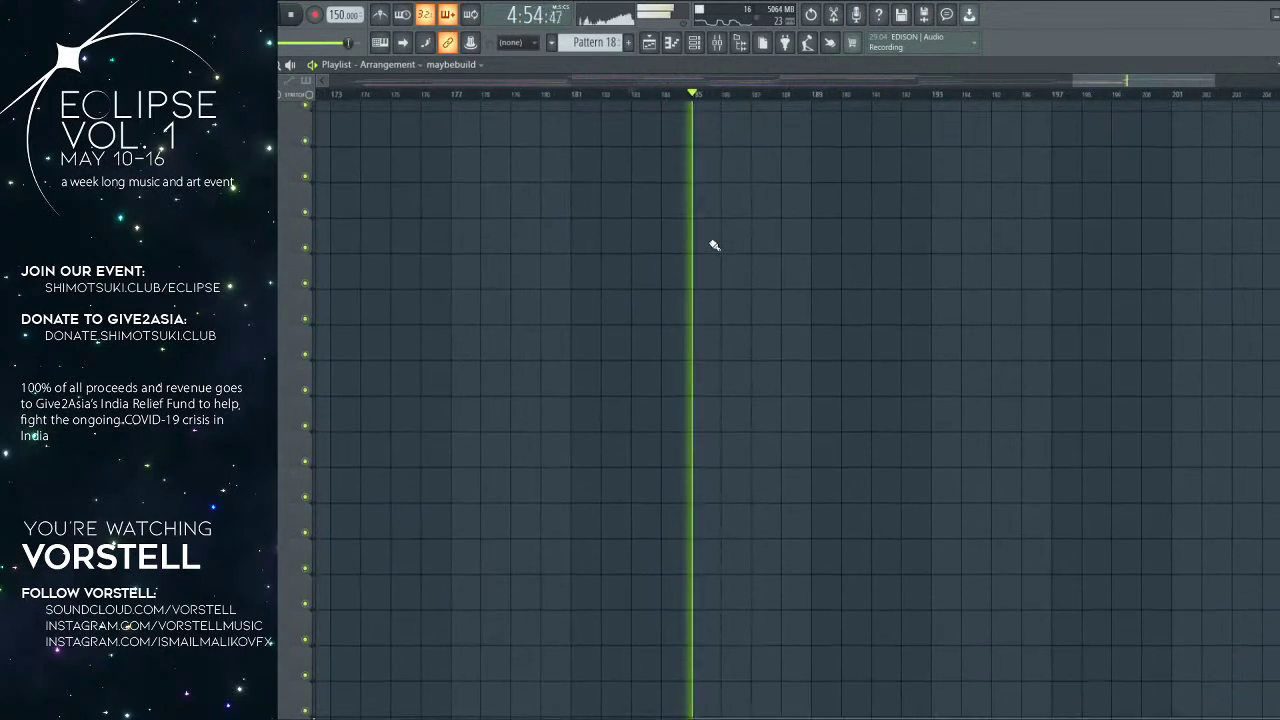
pyautogui.scroll(1, 704, 267)
pyautogui.scroll(-3, 706, 95)
pyautogui.scroll(-14, 721, 270)
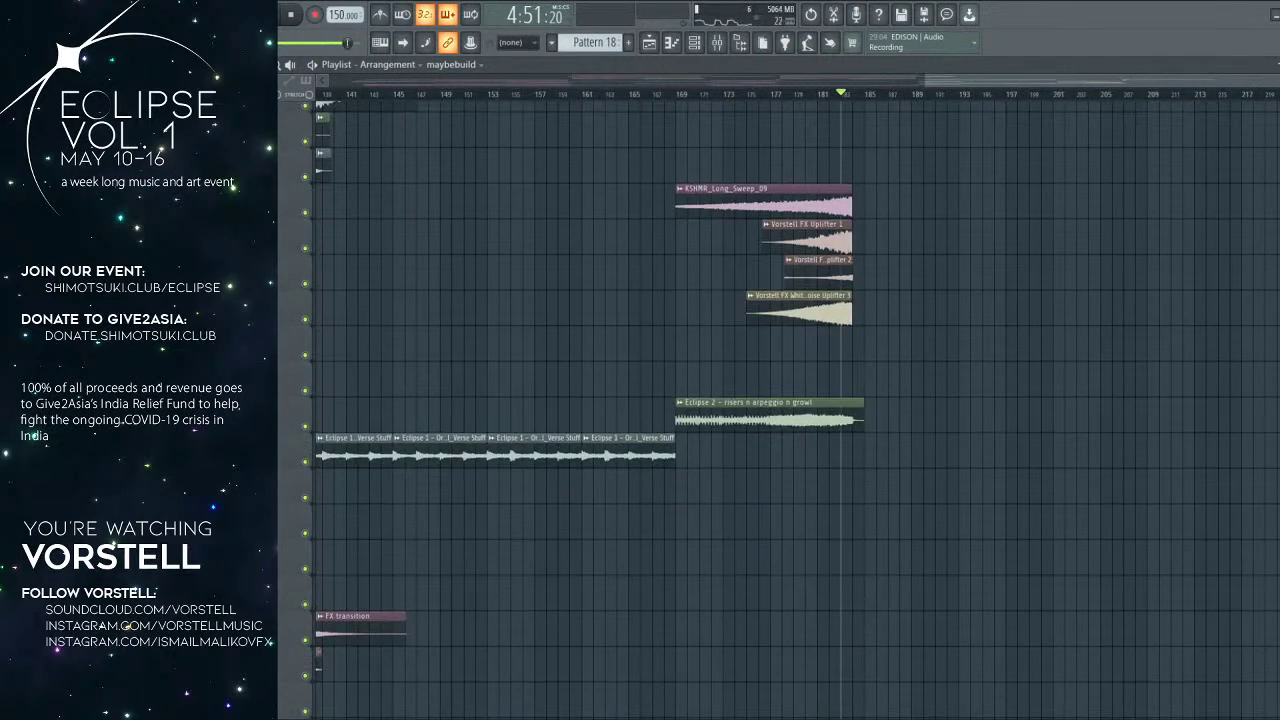
# Step: Replay the passage around bar 181 to check how the maybebuild clip leads into the fills and risers
pyautogui.click(820, 97)
pyautogui.press('space')
pyautogui.scroll(4, 842, 97)
pyautogui.scroll(12, 838, 198)
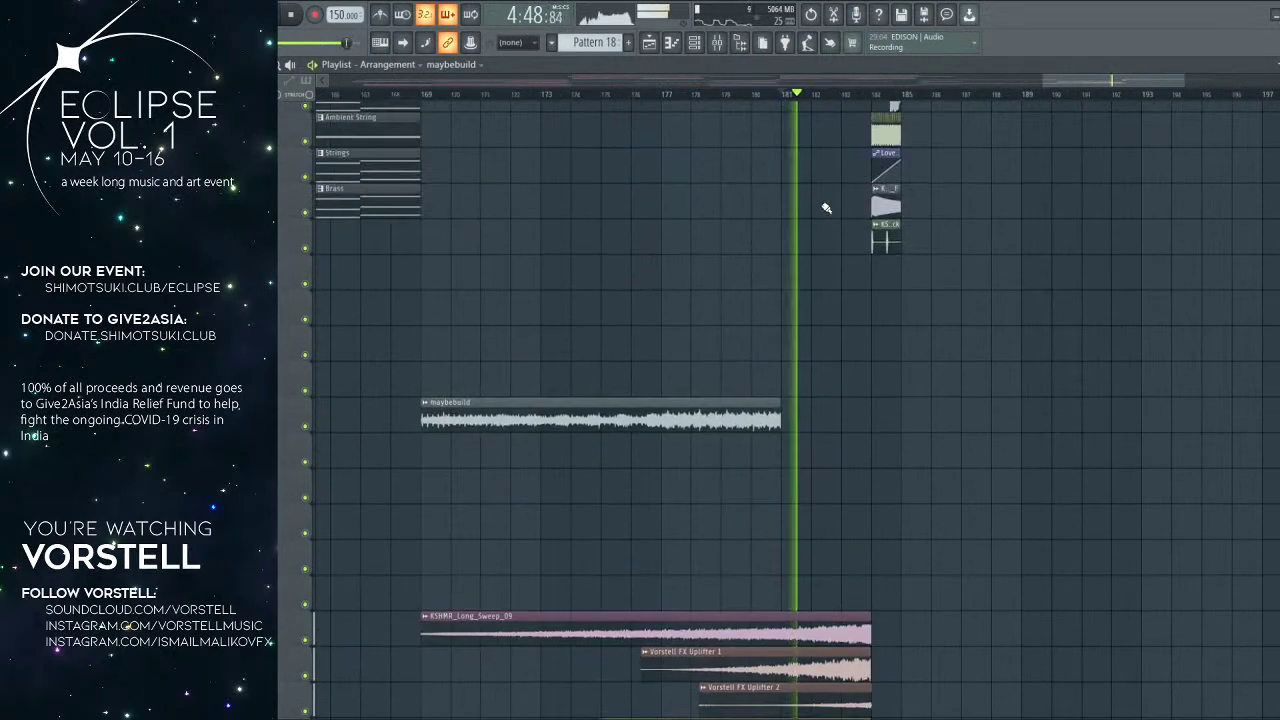
pyautogui.scroll(-3, 836, 200)
pyautogui.press('space')
pyautogui.click(721, 94)
pyautogui.press('space')
pyautogui.scroll(-2, 777, 101)
pyautogui.moveTo(786, 146); pyautogui.dragTo(760, 164)
# Step: Check the maybebuild sample's channel settings and listen again to the transition into the color bass drop
pyautogui.doubleClick(566, 323)
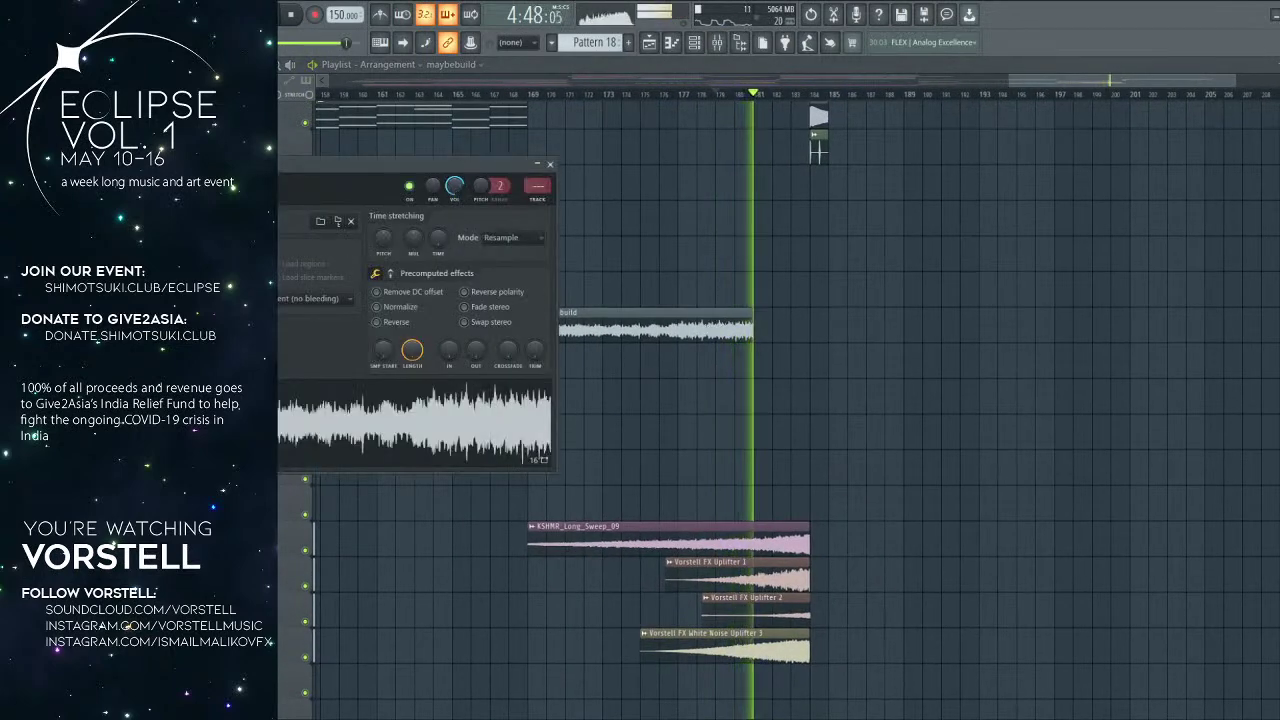
pyautogui.moveTo(811, 106); pyautogui.dragTo(848, 104)
pyautogui.click(848, 97)
pyautogui.moveTo(819, 217); pyautogui.dragTo(781, 259)
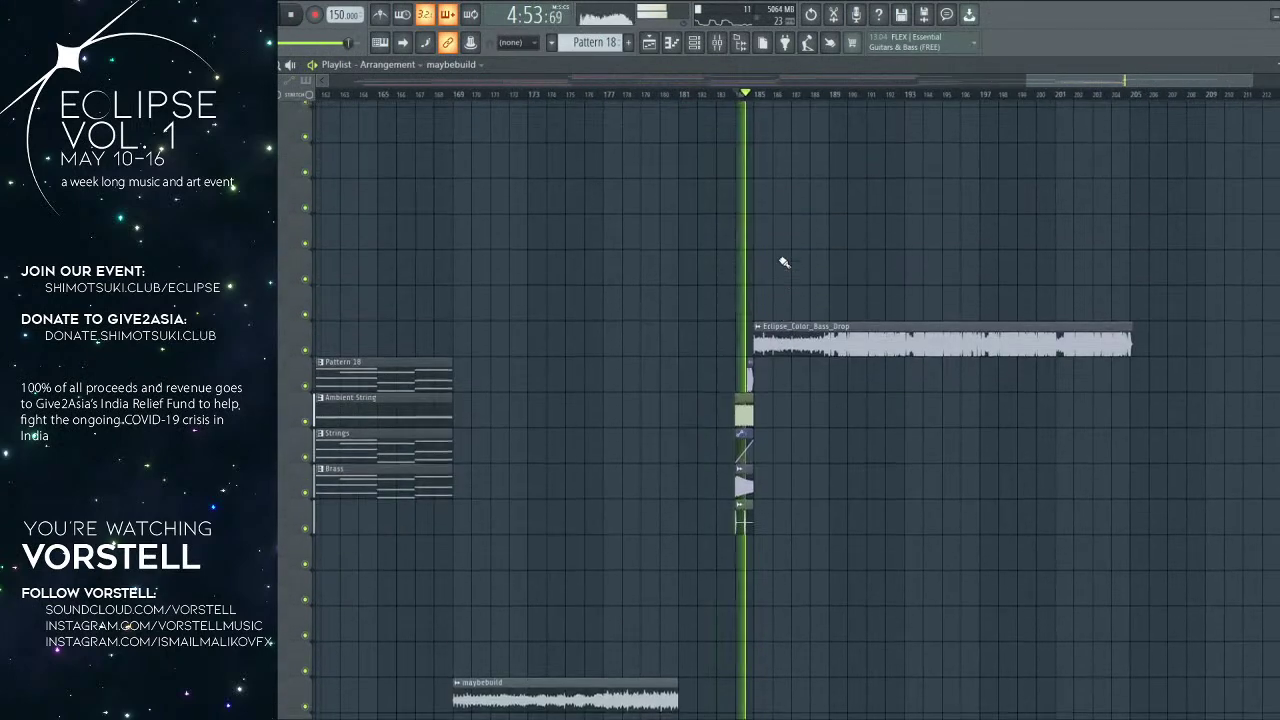
# Step: Delete the pasted fill, automation and effect clips at bar 184, just before the color bass drop
pyautogui.scroll(1, 784, 262)
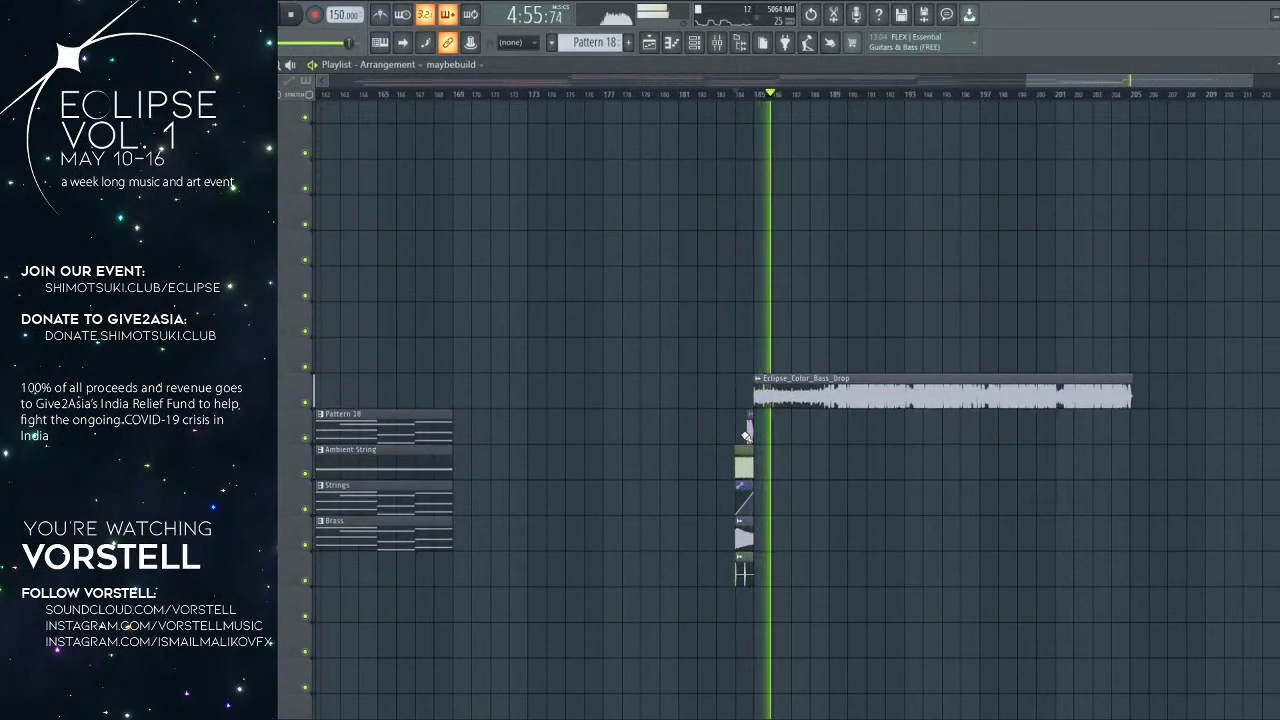
pyautogui.scroll(5, 757, 100)
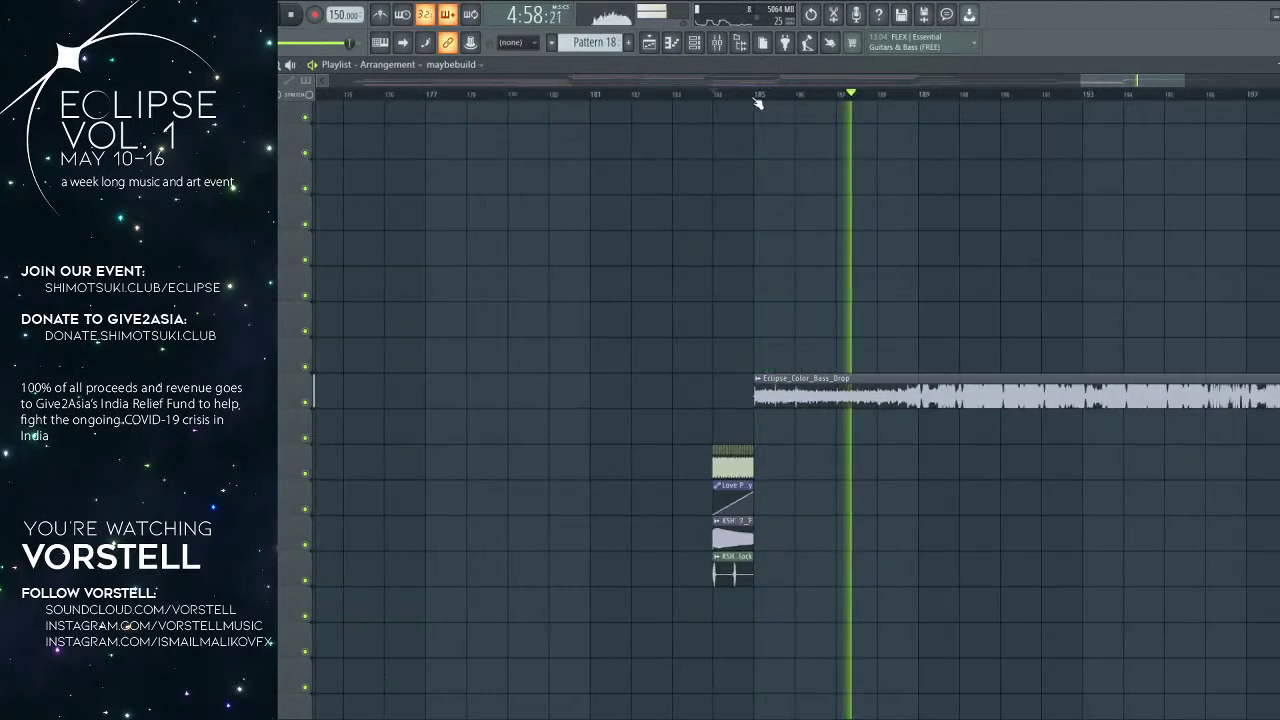
pyautogui.rightClick(718, 466)
pyautogui.rightClick(719, 500)
pyautogui.rightClick(720, 533)
pyautogui.rightClick(721, 568)
# Step: Move the Eclipse_Color_Bass_Drop clip to start at bar 181, directly after maybebuild, and play from bar 180
pyautogui.press('space')
pyautogui.moveTo(830, 400); pyautogui.dragTo(638, 391)
pyautogui.press('space')
pyautogui.scroll(-5, 637, 390)
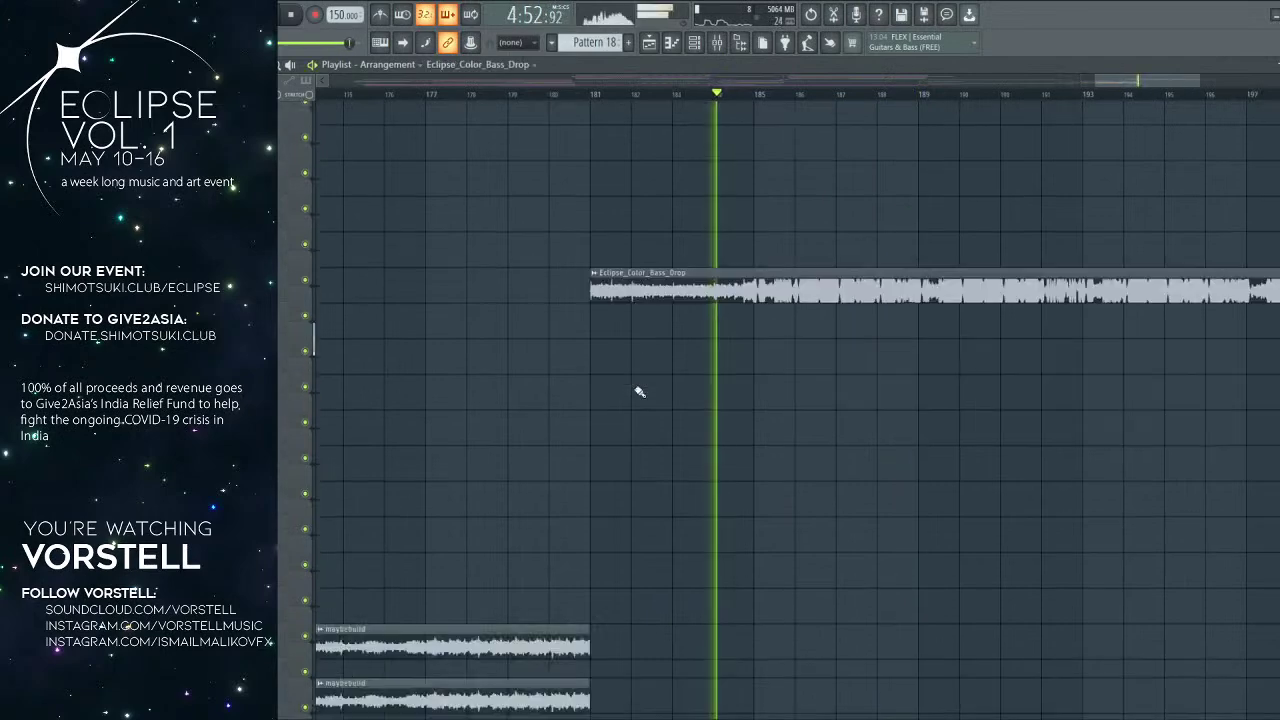
pyautogui.click(547, 96)
# Step: Delete the pasted KSHMR_Long_Sweep_09, Vorstell FX uplifter and Eclipse 2 riser clips running beneath the build-up
pyautogui.scroll(3, 590, 102)
pyautogui.scroll(-3, 674, 346)
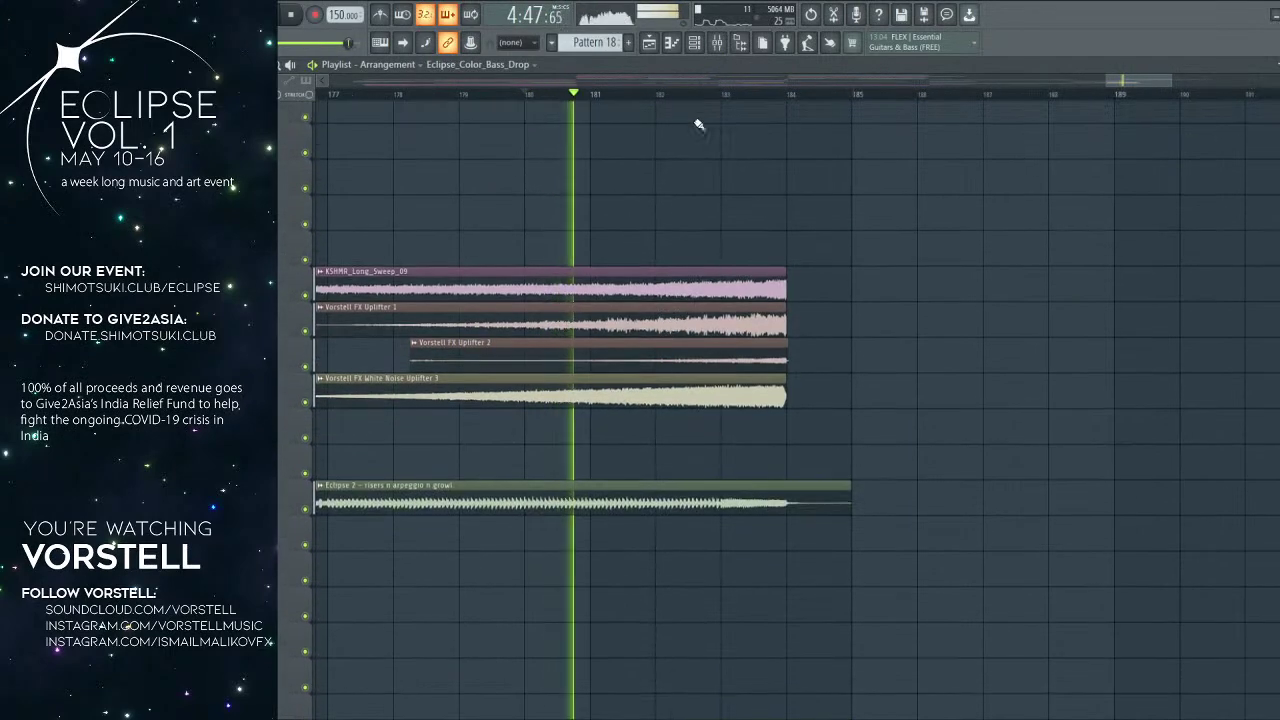
pyautogui.scroll(-4, 699, 97)
pyautogui.moveTo(770, 323); pyautogui.dragTo(746, 471)
pyautogui.press('space')
pyautogui.scroll(2, 746, 471)
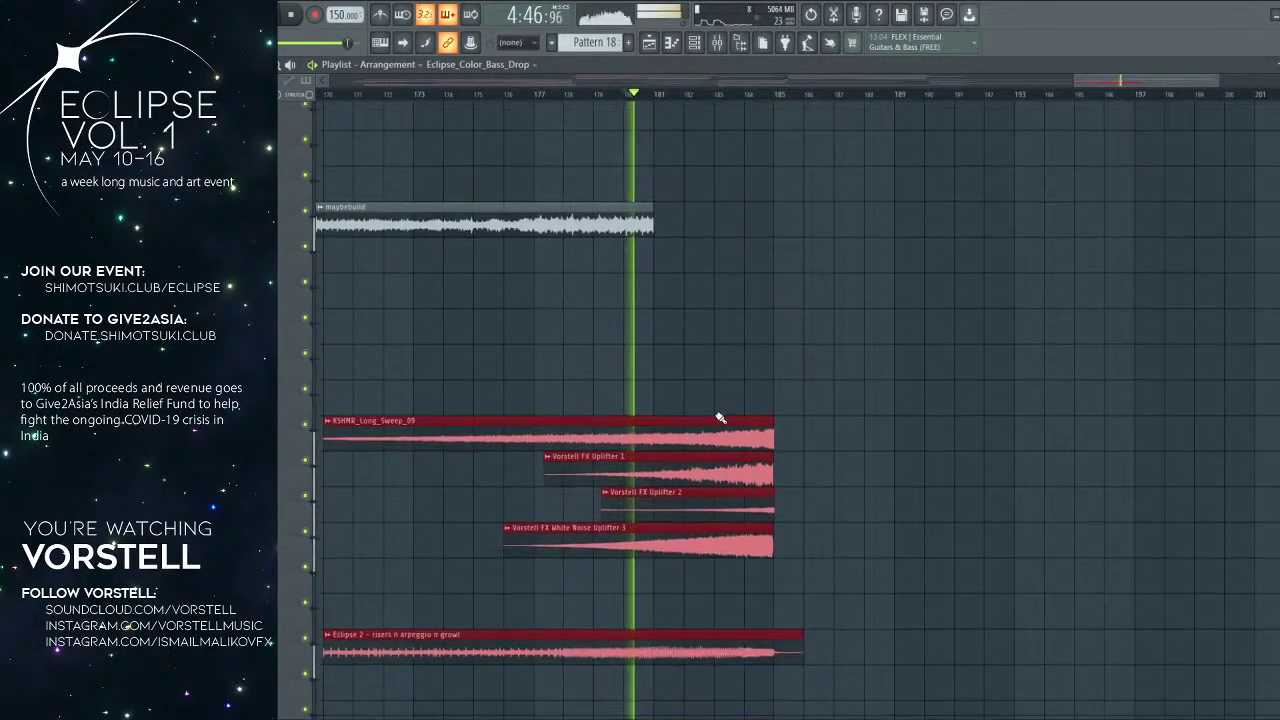
pyautogui.moveTo(694, 420)
pyautogui.mouseDown()
pyautogui.moveTo(577, 419)
pyautogui.moveTo(706, 426)
pyautogui.mouseUp()
pyautogui.press('space')
pyautogui.press('Delete')
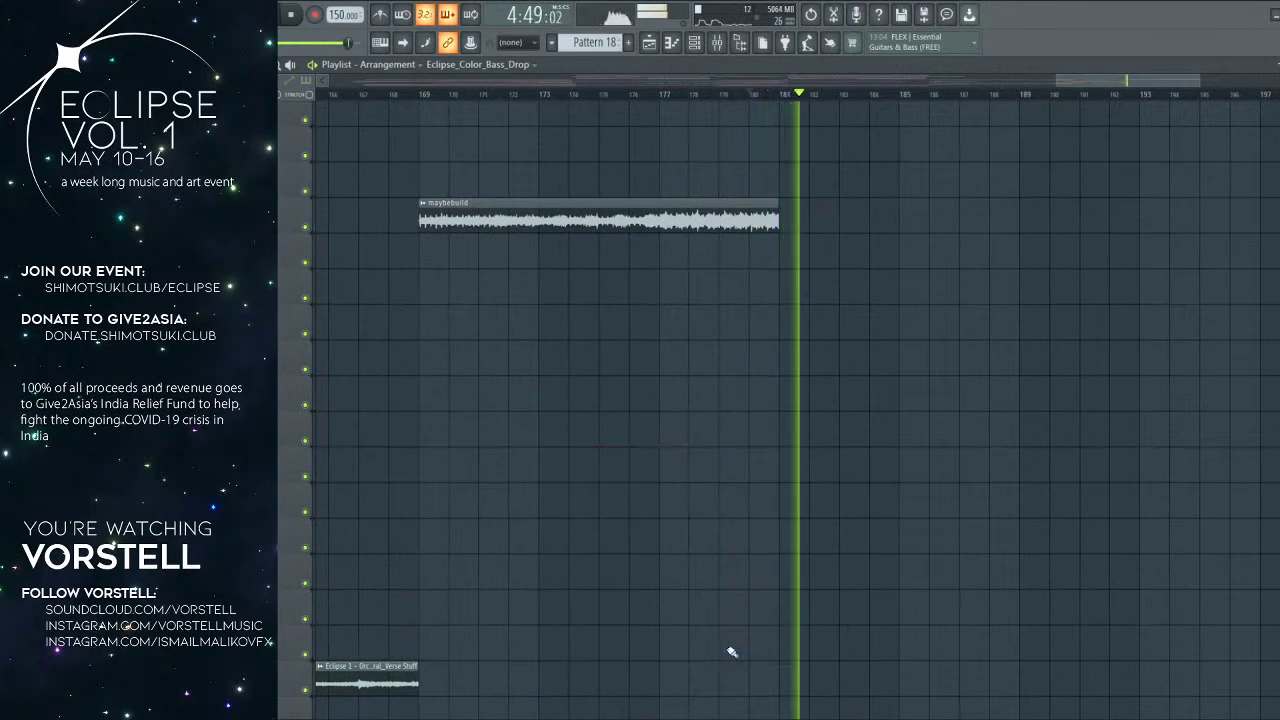
# Step: Play from bar 180 to check the maybebuild clip's transition into the color bass drop
pyautogui.scroll(3, 729, 600)
pyautogui.click(752, 94)
pyautogui.scroll(1, 756, 97)
pyautogui.scroll(-1, 756, 97)
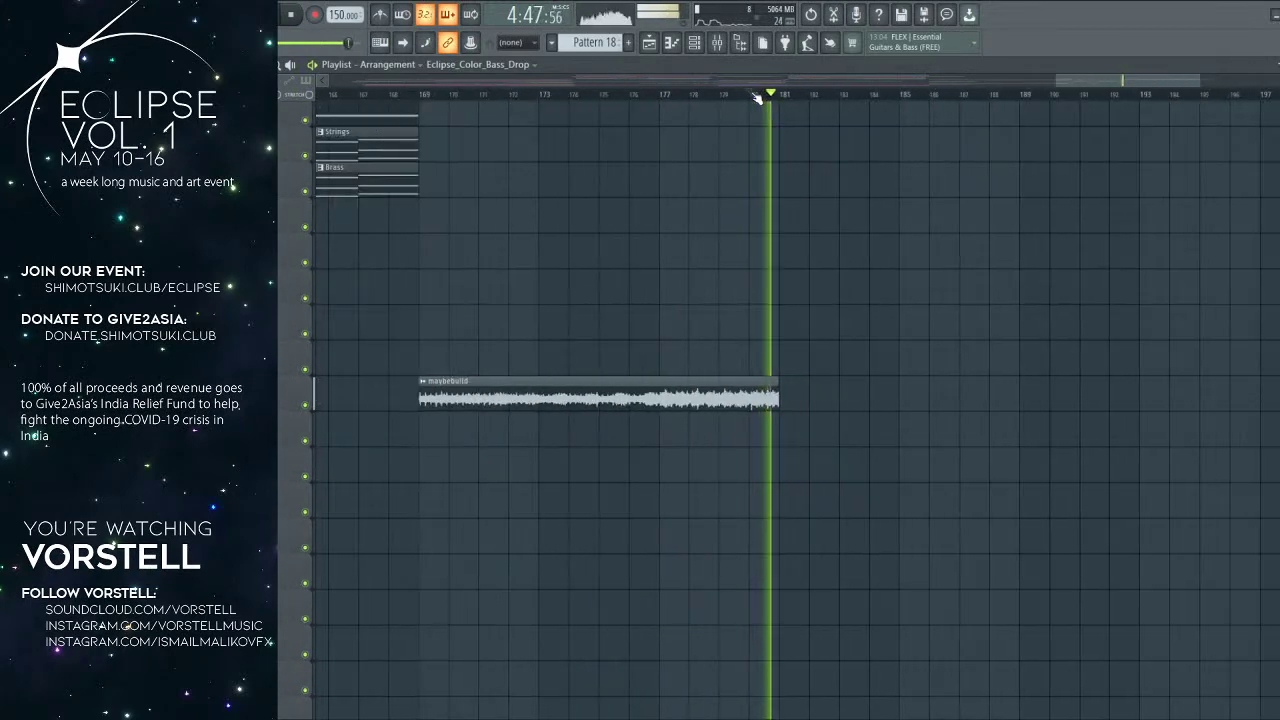
# Step: Open the maybebuild clip's channel settings while the color bass drop plays, and close them after checking
pyautogui.scroll(-1, 757, 97)
pyautogui.scroll(1, 757, 97)
pyautogui.scroll(3, 815, 195)
pyautogui.doubleClick(850, 274)
pyautogui.rightClick(886, 288)
pyautogui.doubleClick(617, 607)
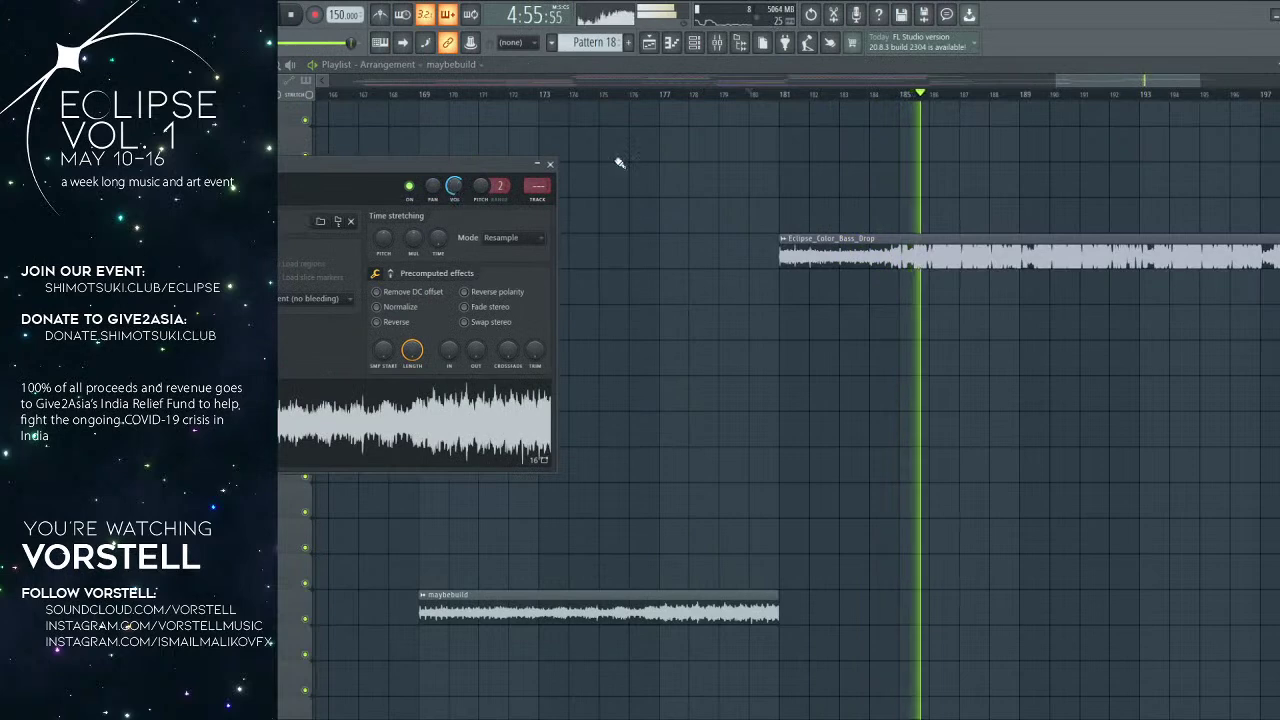
pyautogui.scroll(-2, 762, 97)
pyautogui.scroll(-2, 762, 97)
pyautogui.click(550, 164)
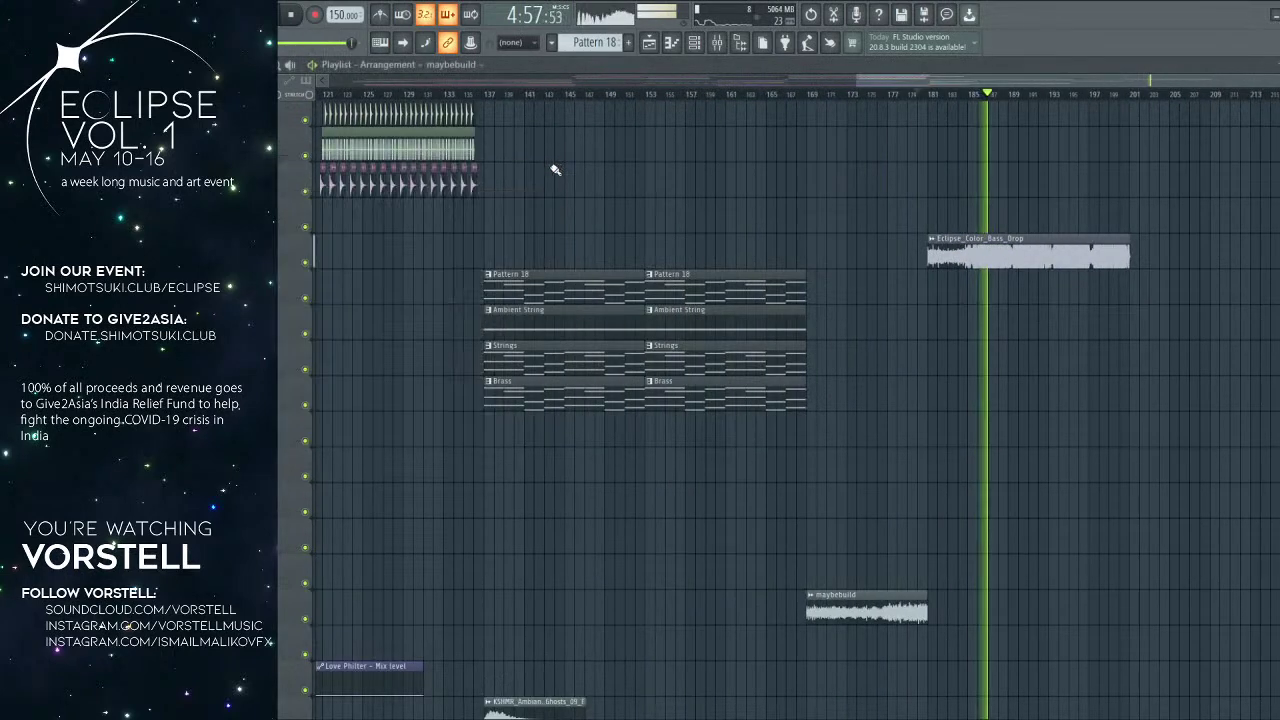
# Step: Examine the whole arrangement from the intro to the color bass drop while the drop plays on
pyautogui.scroll(-6, 1091, 423)
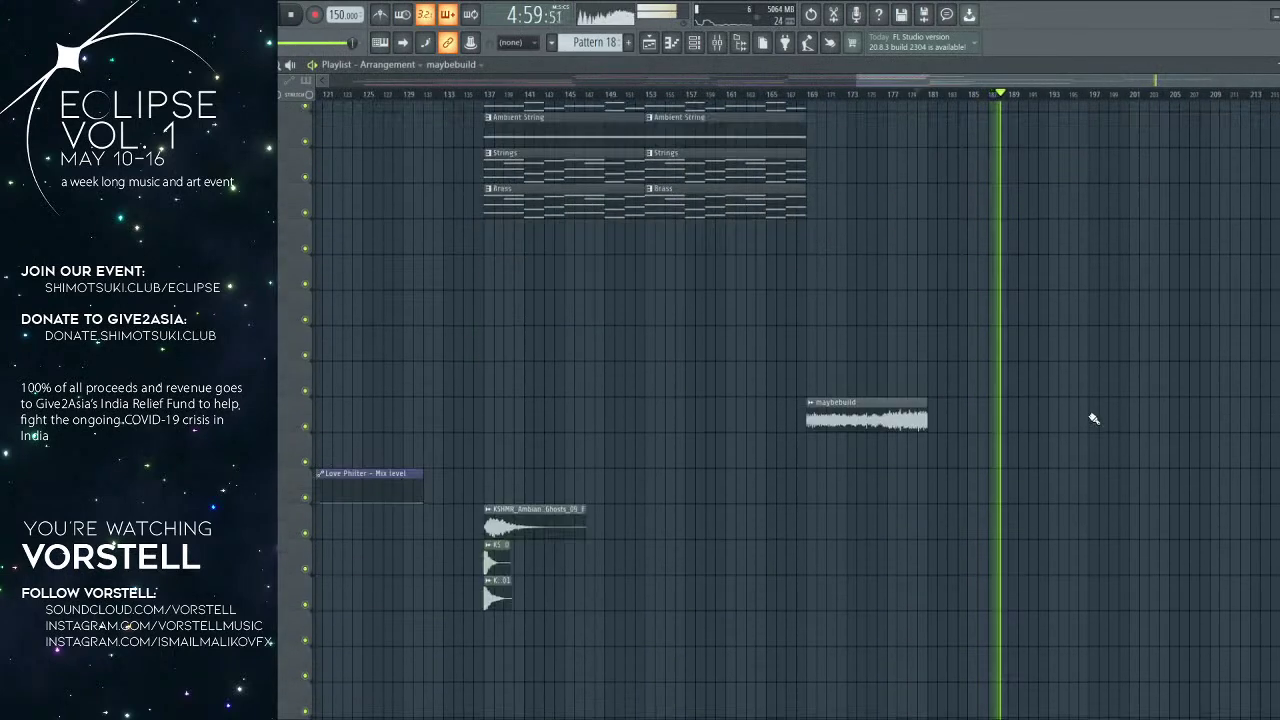
pyautogui.scroll(6, 1096, 638)
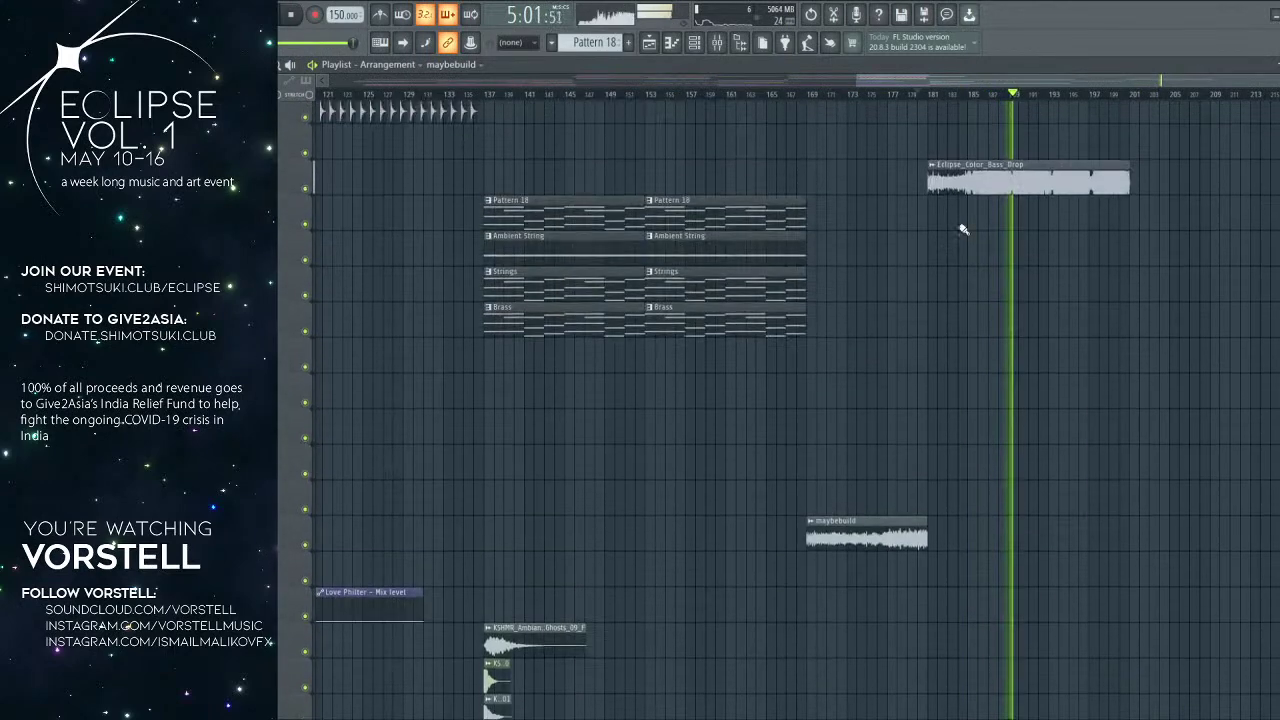
pyautogui.scroll(-3, 936, 97)
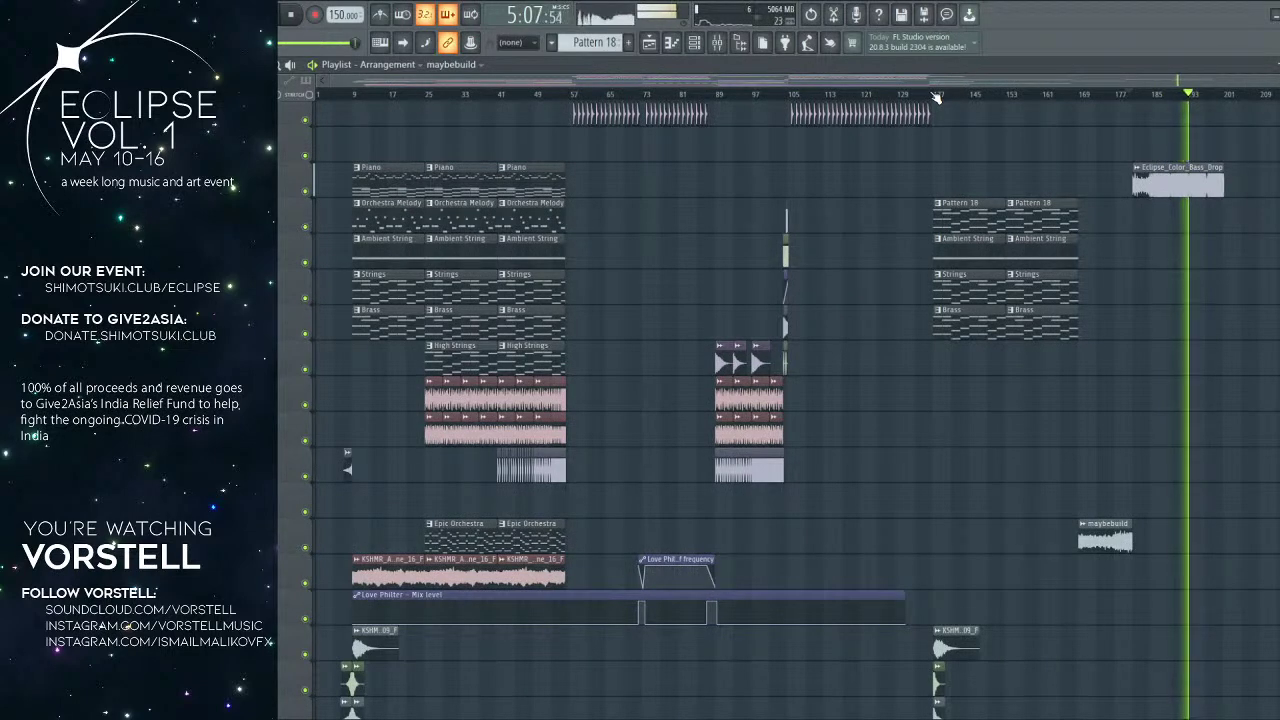
pyautogui.scroll(-10, 814, 340)
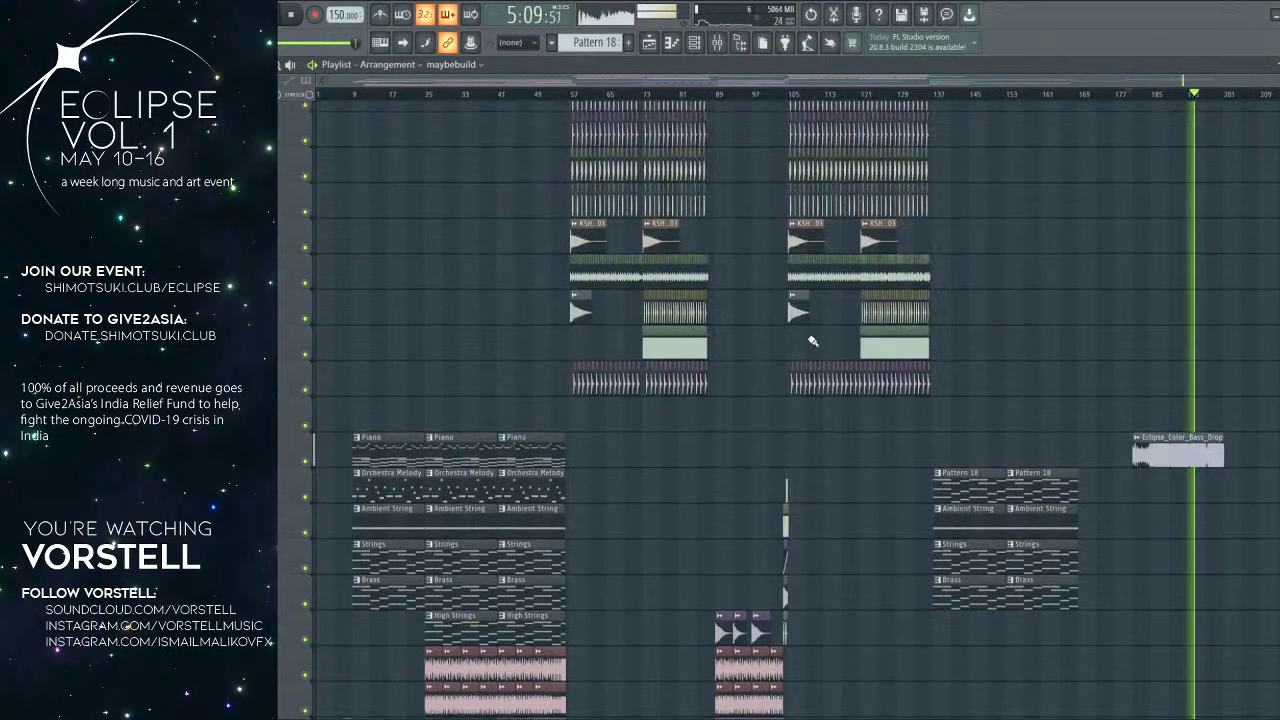
pyautogui.scroll(-5, 1156, 166)
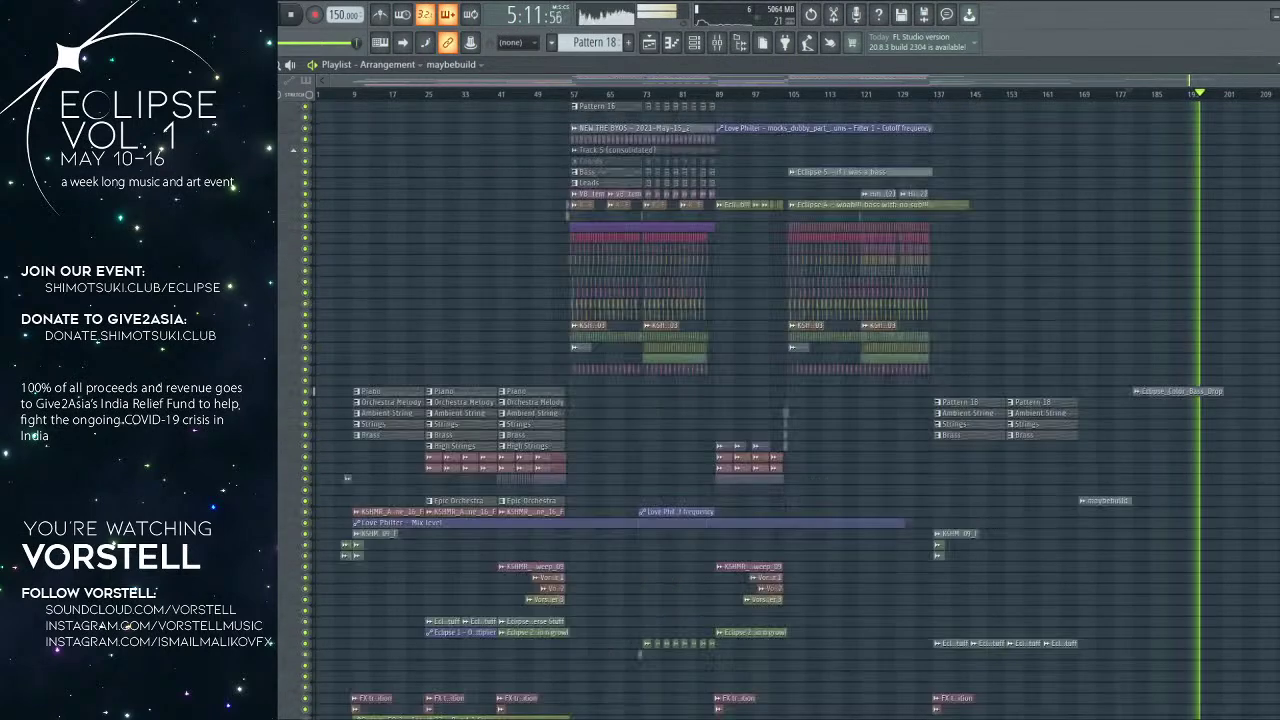
pyautogui.scroll(4, 1160, 170)
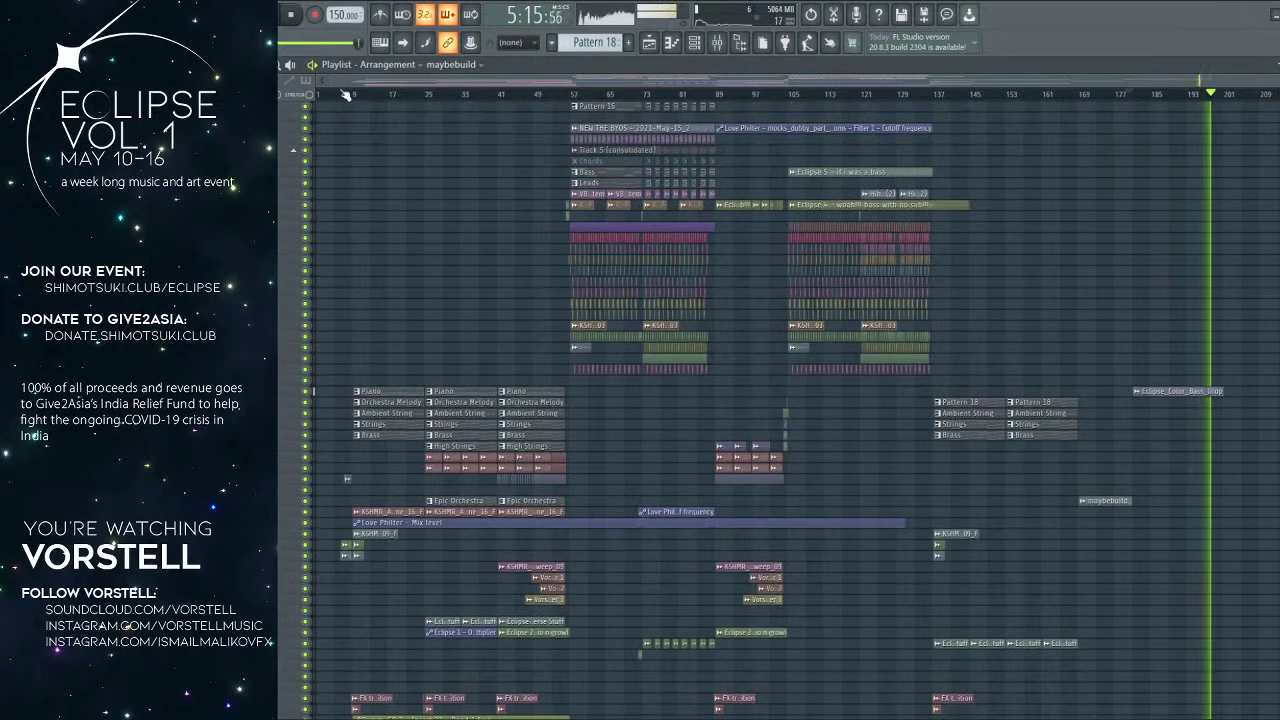
pyautogui.scroll(5, 342, 95)
# Step: Play the song's intro from bar 6 to check the impacts and reversed clip leading into bar 9
pyautogui.click(398, 95)
pyautogui.scroll(2, 417, 97)
pyautogui.scroll(-1, 449, 129)
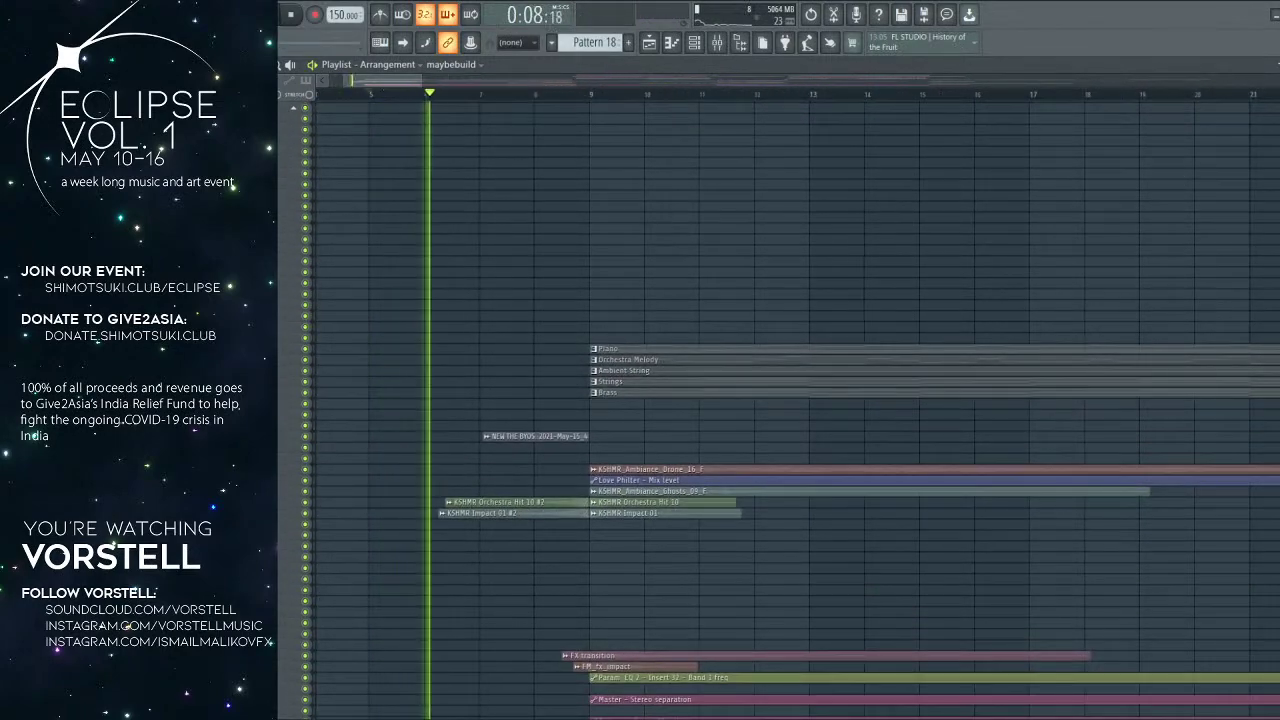
pyautogui.click(205, 14)
pyautogui.moveTo(255, 56)
pyautogui.click(404, 160)
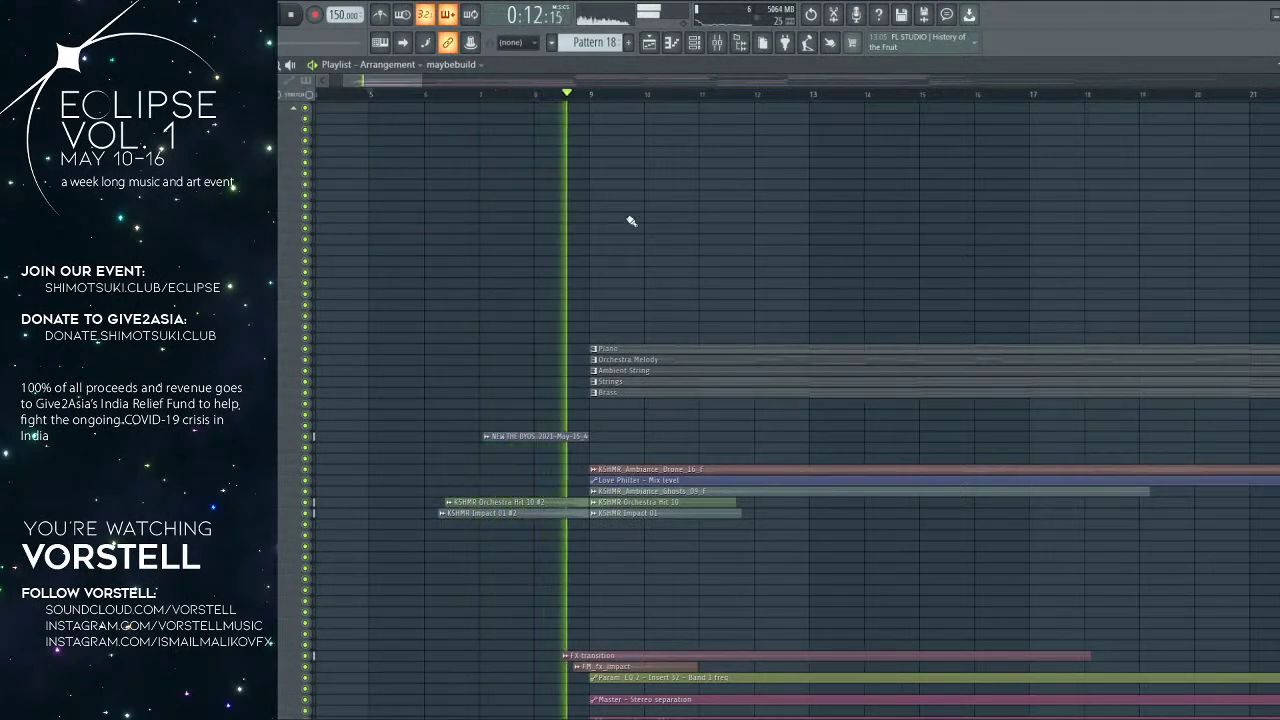
# Step: Adjust the channel volume of the reversed NEW THE BYOS - 2021-May-15_4 clip and replay the lead-in to bar 9
pyautogui.click(549, 438)
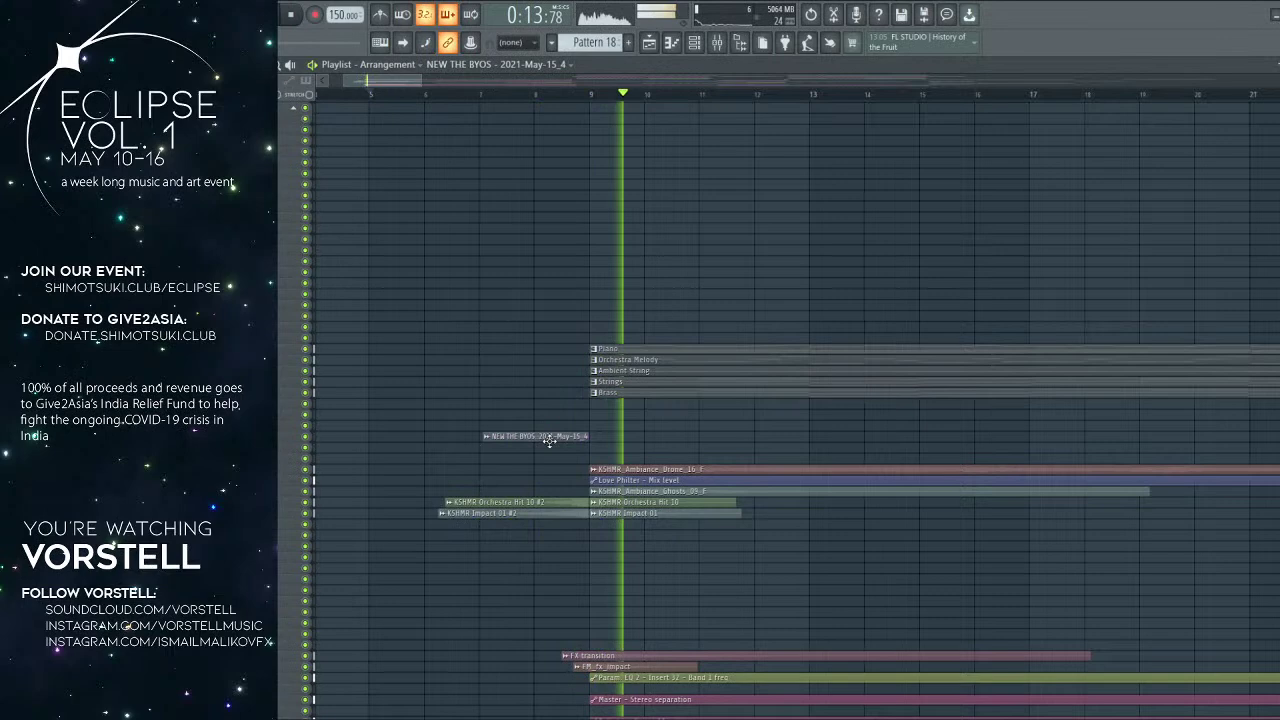
pyautogui.doubleClick(549, 438)
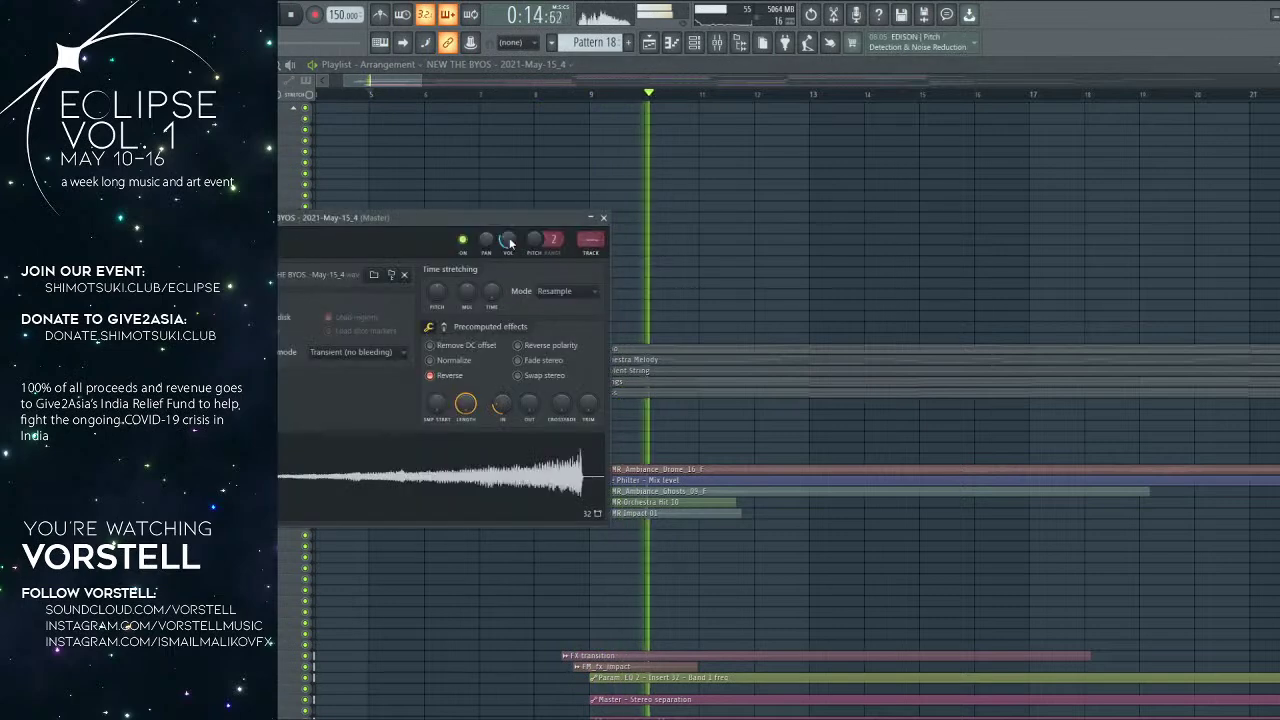
pyautogui.click(505, 96)
pyautogui.scroll(3, 535, 104)
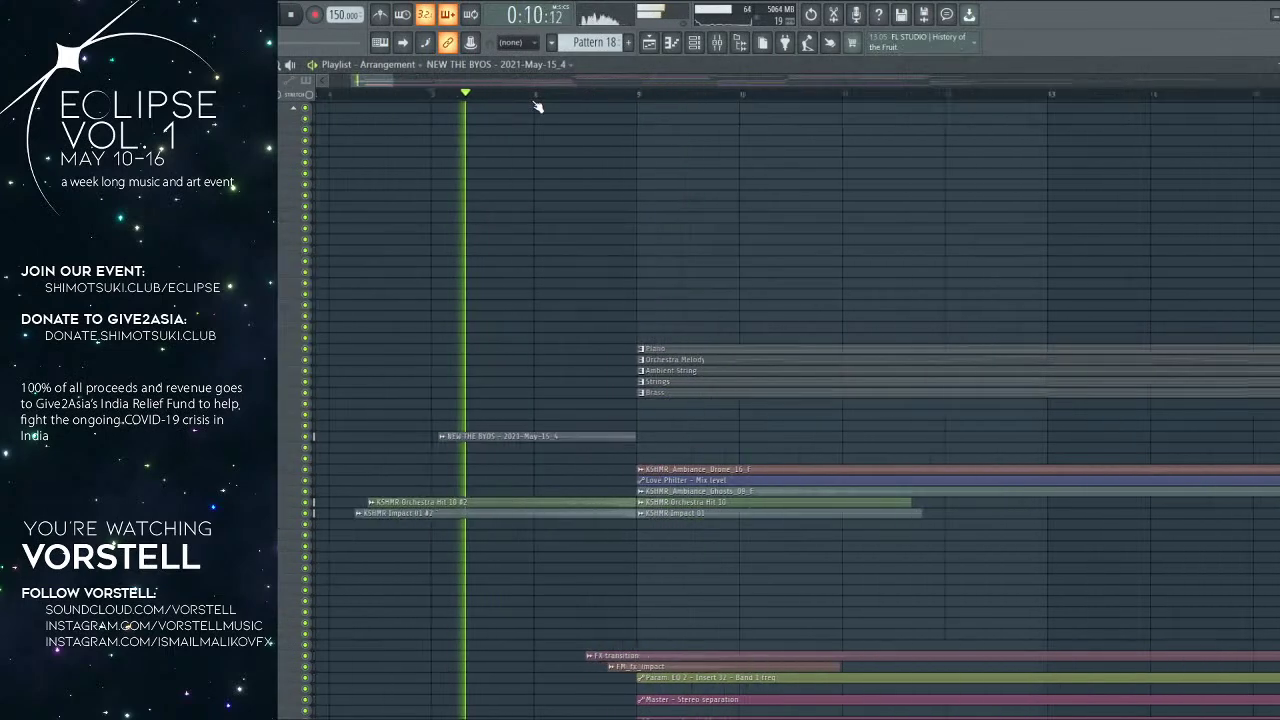
pyautogui.doubleClick(545, 441)
pyautogui.moveTo(728, 389); pyautogui.dragTo(766, 299)
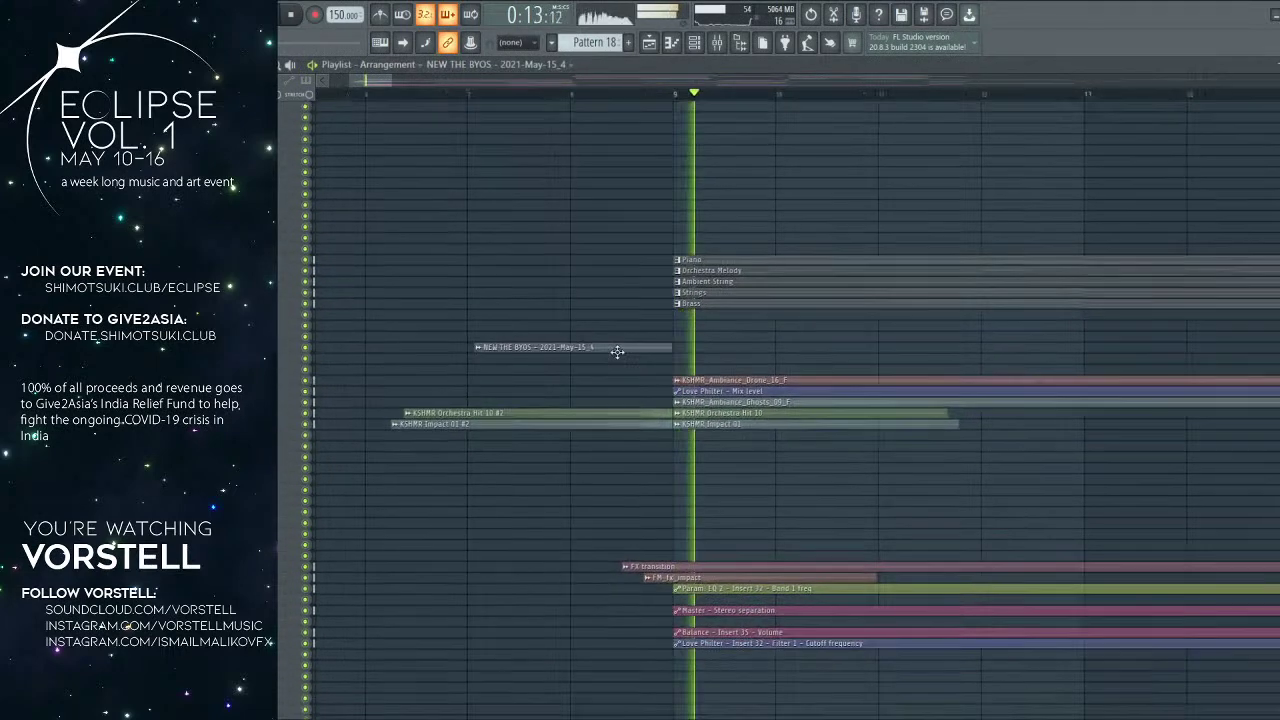
# Step: Listen through the orchestral intro and review its clips up to the first drop at bar 57
pyautogui.scroll(-3, 700, 100)
pyautogui.scroll(-8, 702, 103)
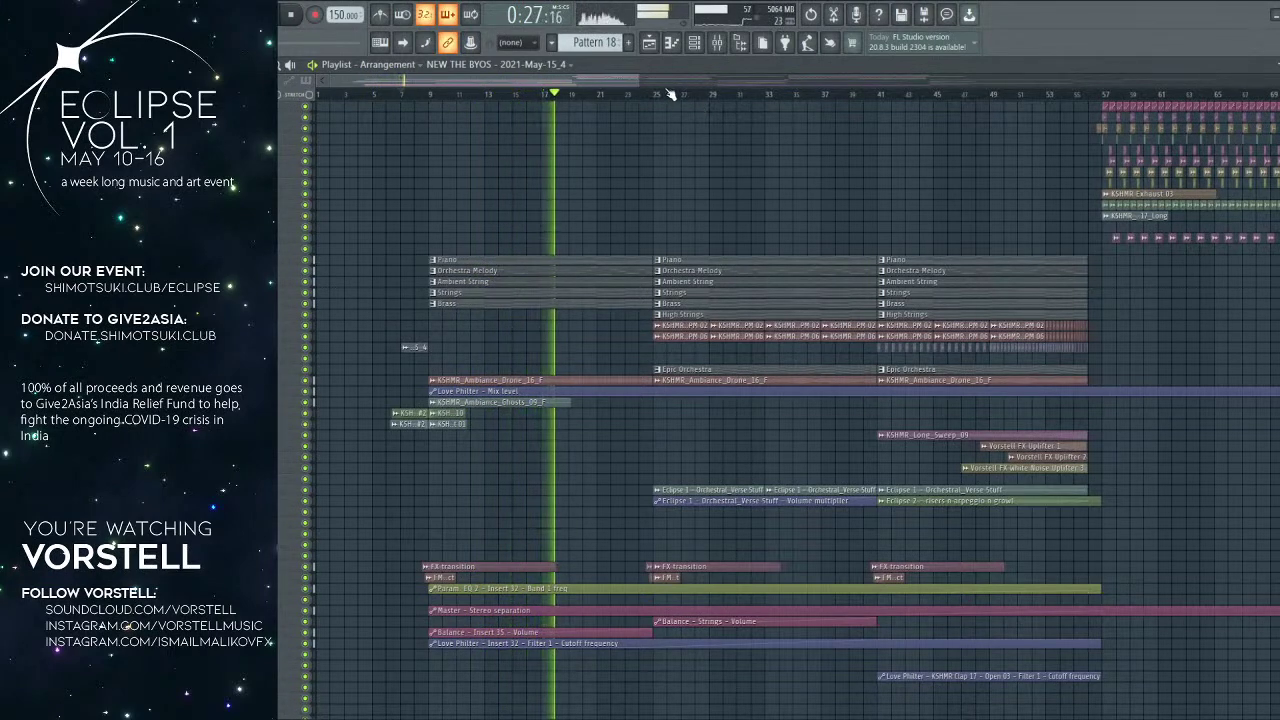
pyautogui.hscroll(10, 670, 94)
pyautogui.moveTo(834, 207); pyautogui.dragTo(1086, 227)
pyautogui.moveTo(640, 189); pyautogui.dragTo(662, 196)
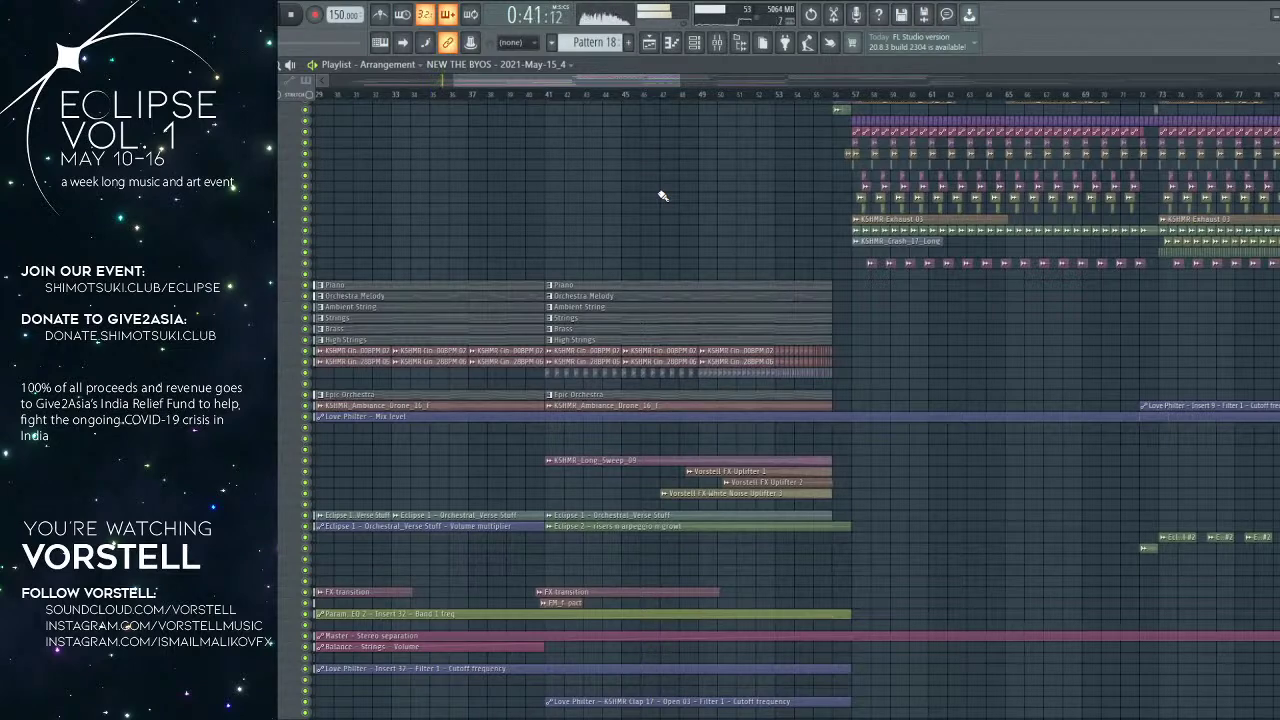
# Step: Show all channels in the channel rack and look through the list down to maybebuild
pyautogui.press('Escape')
pyautogui.click(649, 43)
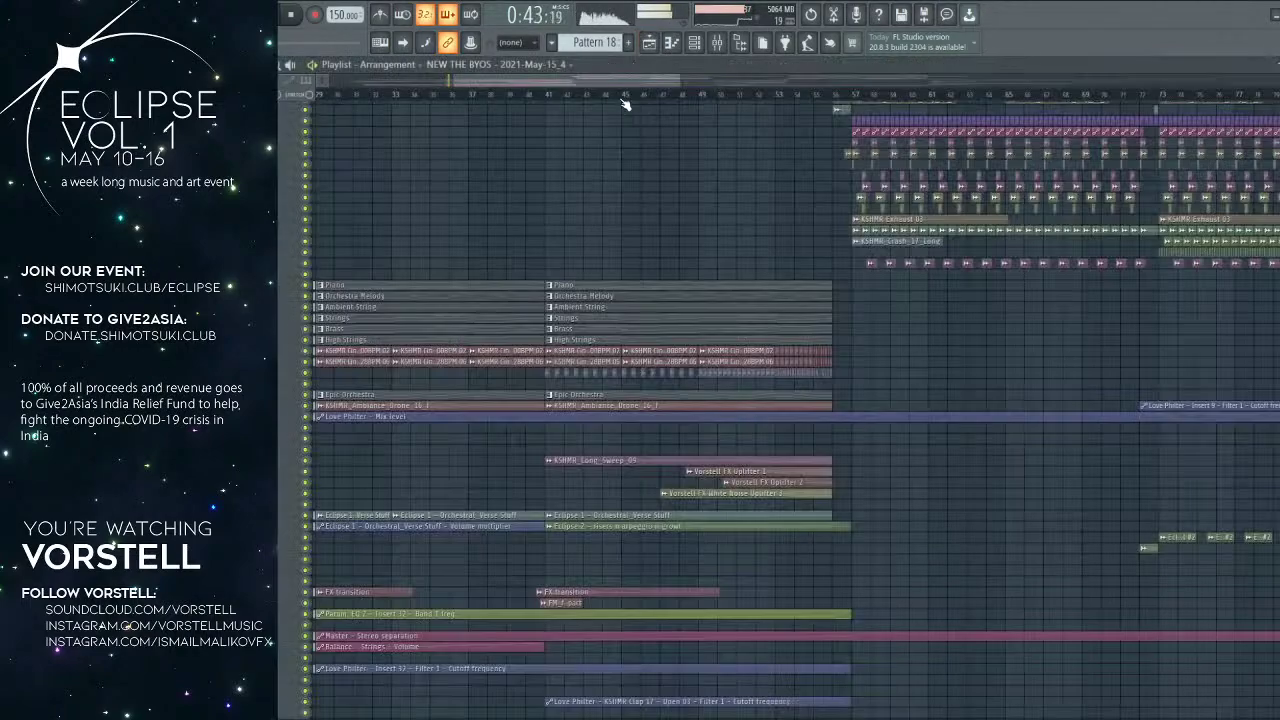
pyautogui.press('F6')
pyautogui.scroll(8, 760, 196)
pyautogui.click(538, 67)
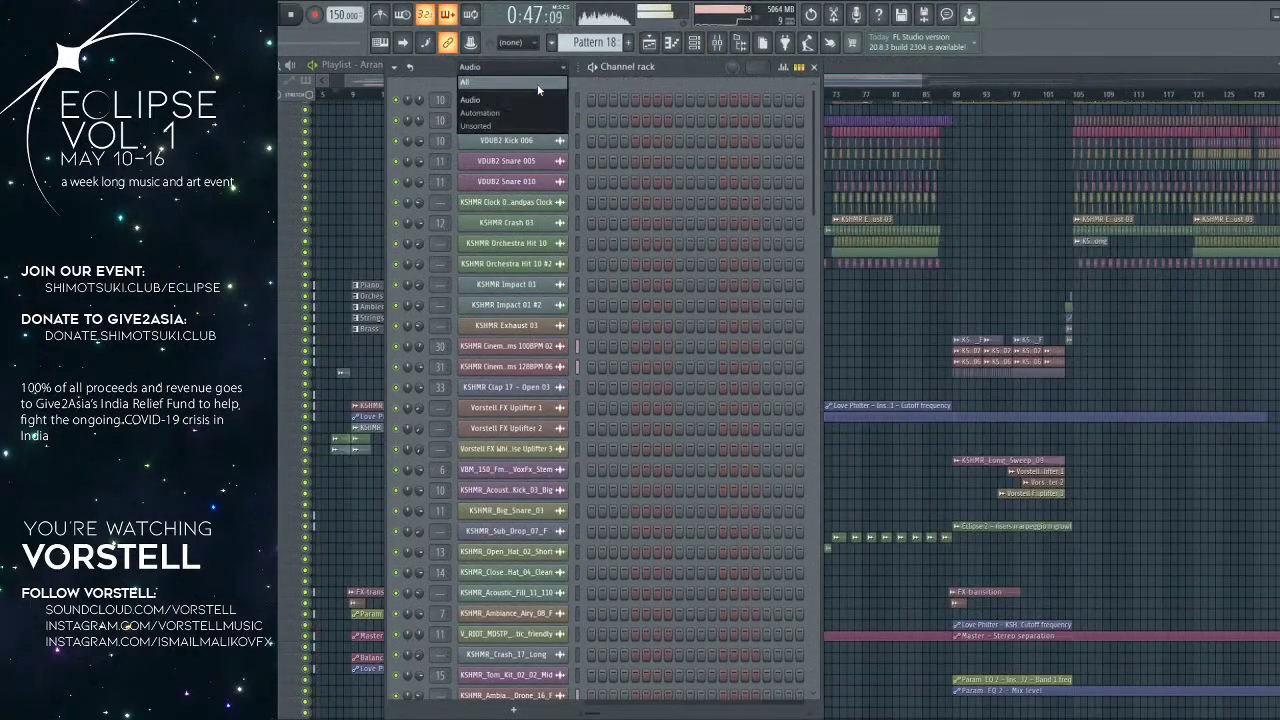
pyautogui.click(538, 84)
pyautogui.scroll(-5, 757, 230)
pyautogui.scroll(-15, 794, 243)
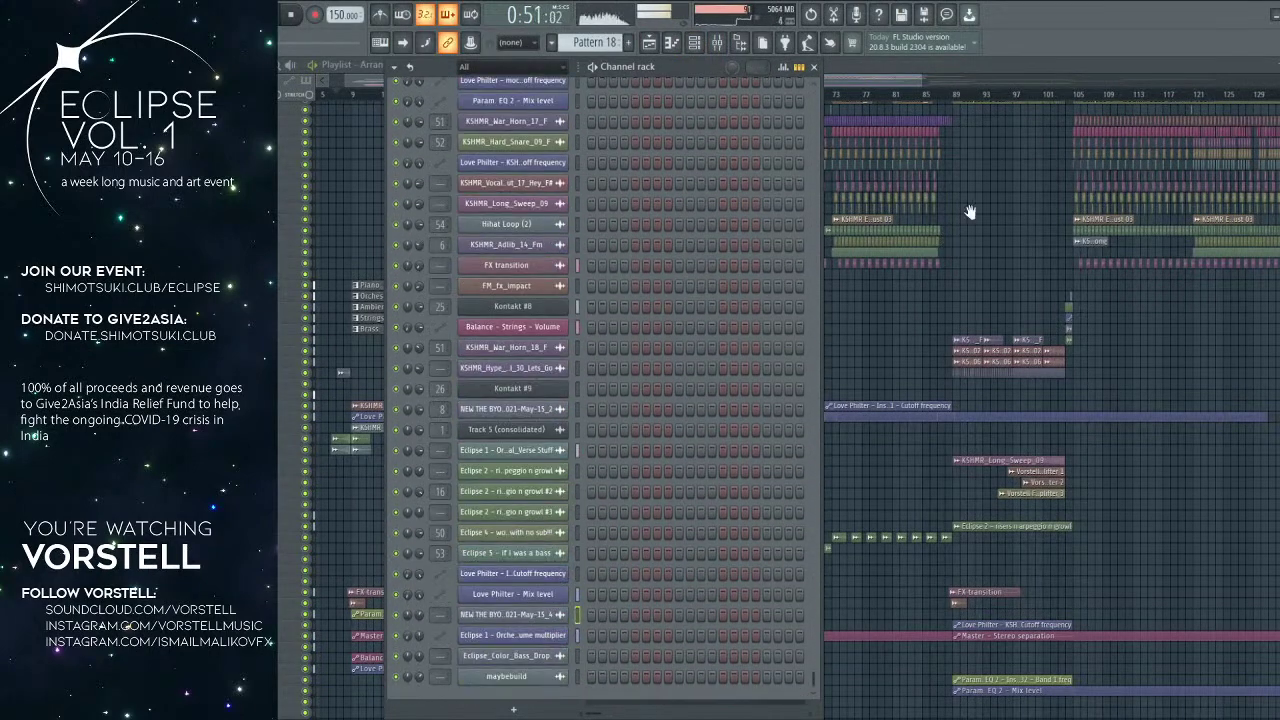
# Step: Close the channel rack and play from bar 25 to check the second orchestral section
pyautogui.moveTo(964, 229); pyautogui.dragTo(1005, 160)
pyautogui.moveTo(556, 121); pyautogui.dragTo(562, 110)
pyautogui.scroll(5, 604, 103)
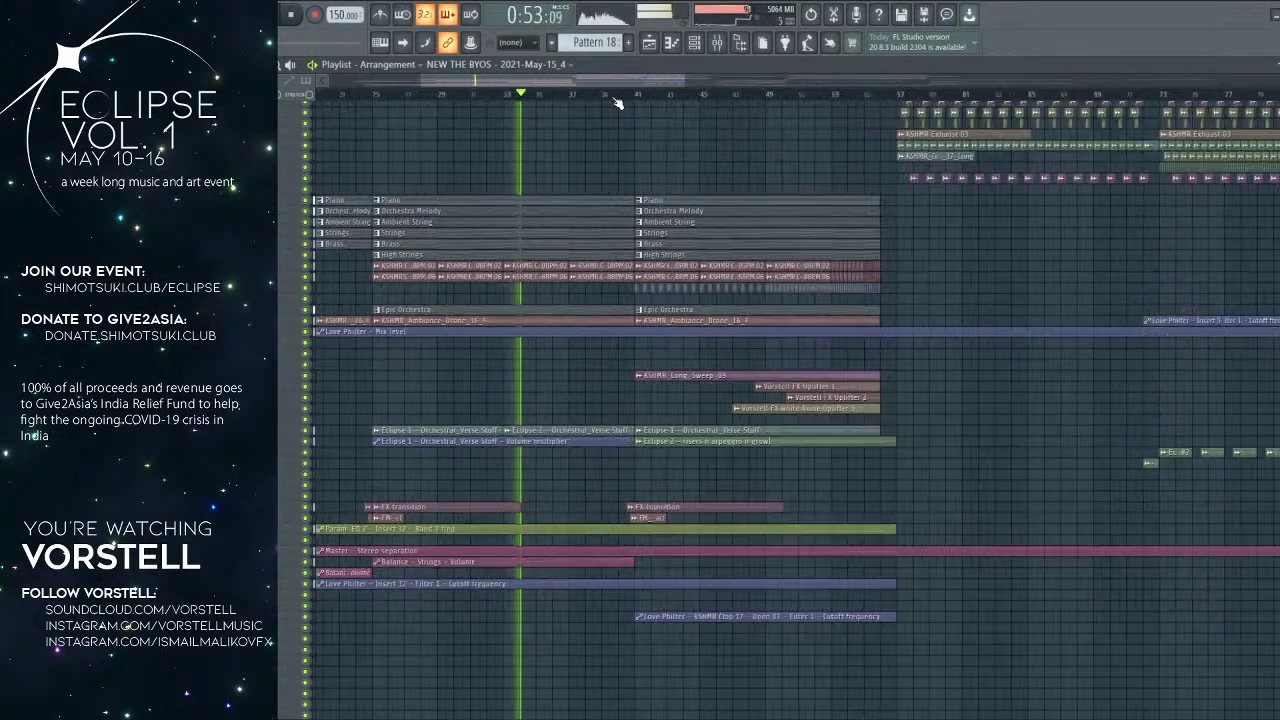
pyautogui.scroll(-1, 637, 256)
pyautogui.scroll(-5, 614, 394)
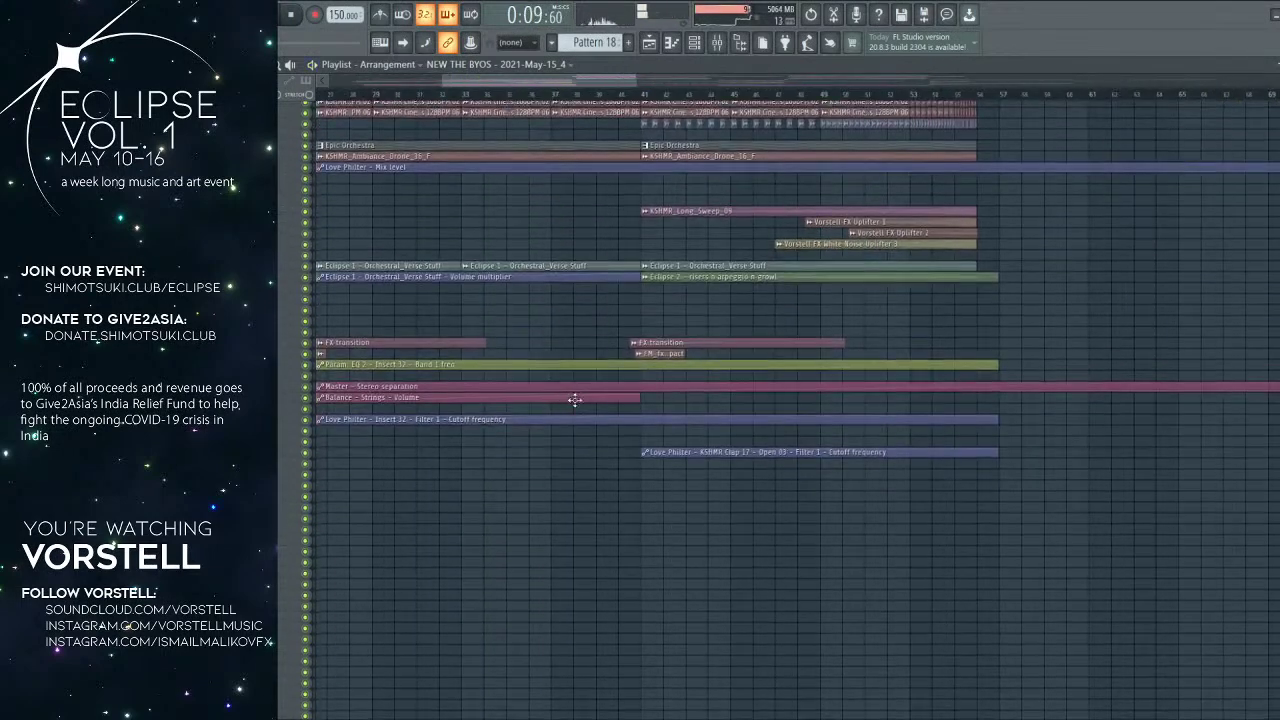
pyautogui.moveTo(566, 397); pyautogui.dragTo(666, 391)
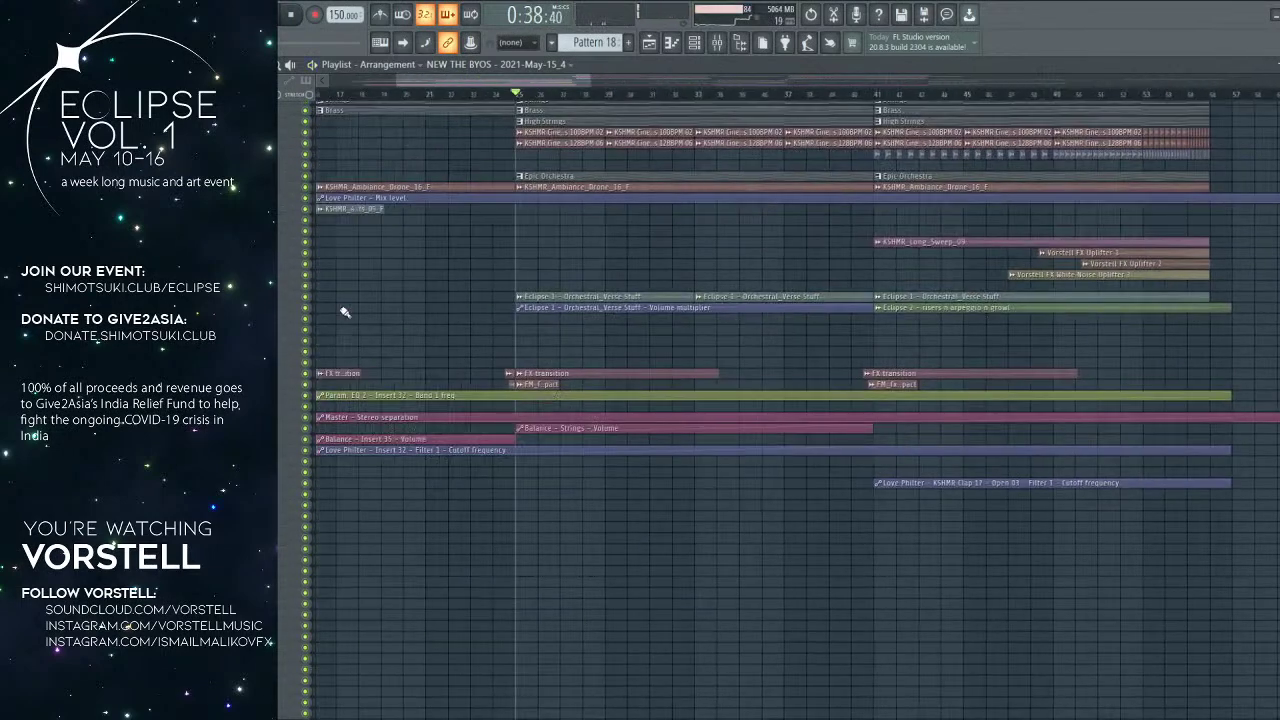
pyautogui.press('space')
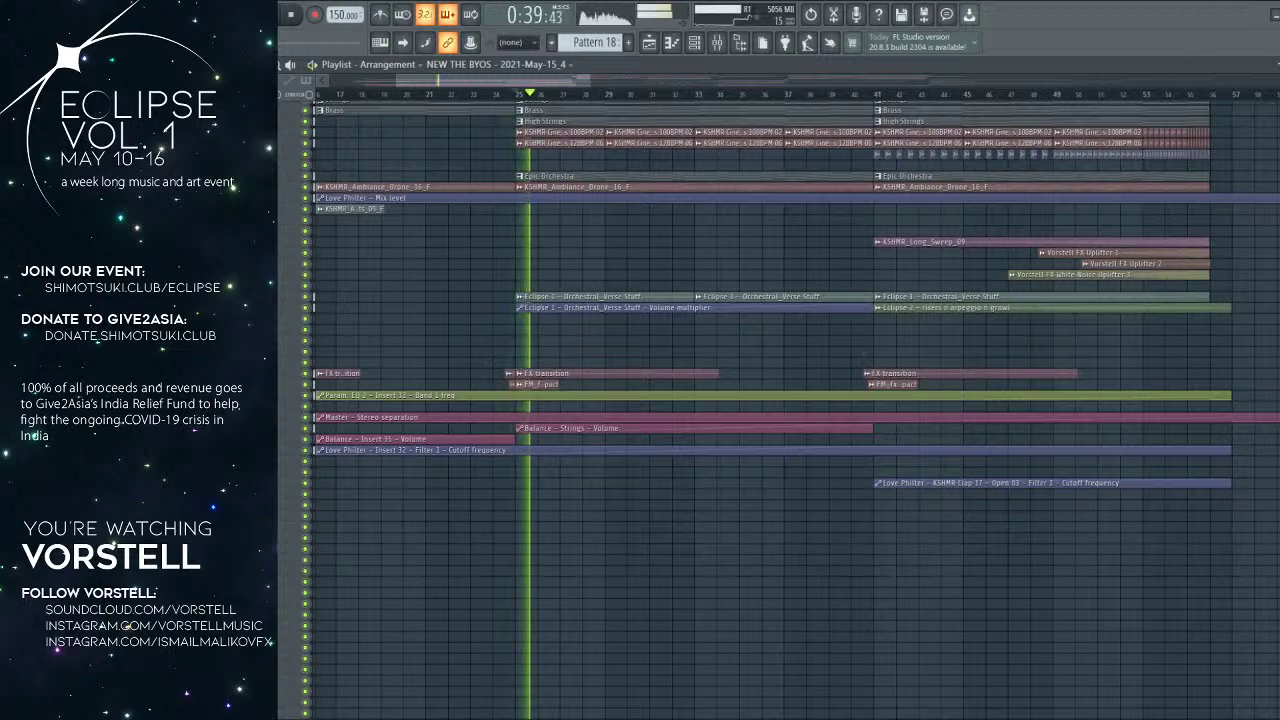
# Step: Adjust the channel volume of the Eclipse 1 - Orchestral_Verse Stuff clip during playback
pyautogui.scroll(2, 1272, 92)
pyautogui.moveTo(940, 259); pyautogui.dragTo(837, 221)
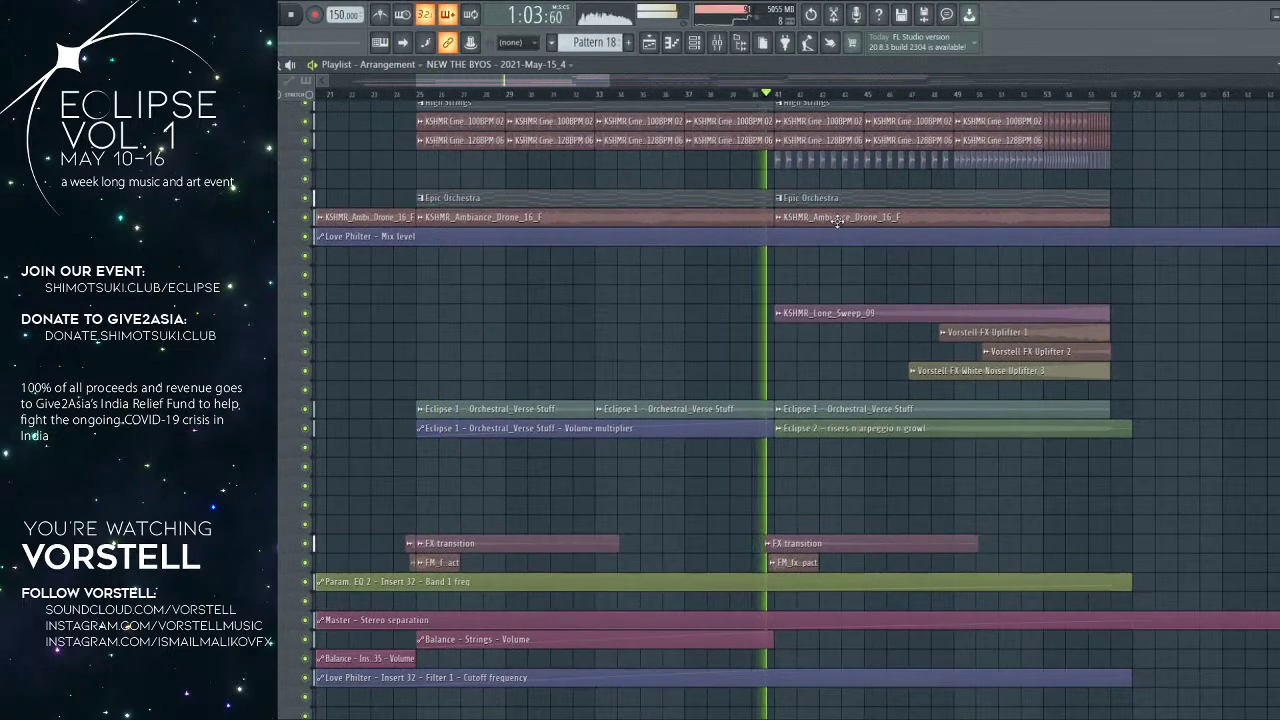
pyautogui.doubleClick(725, 411)
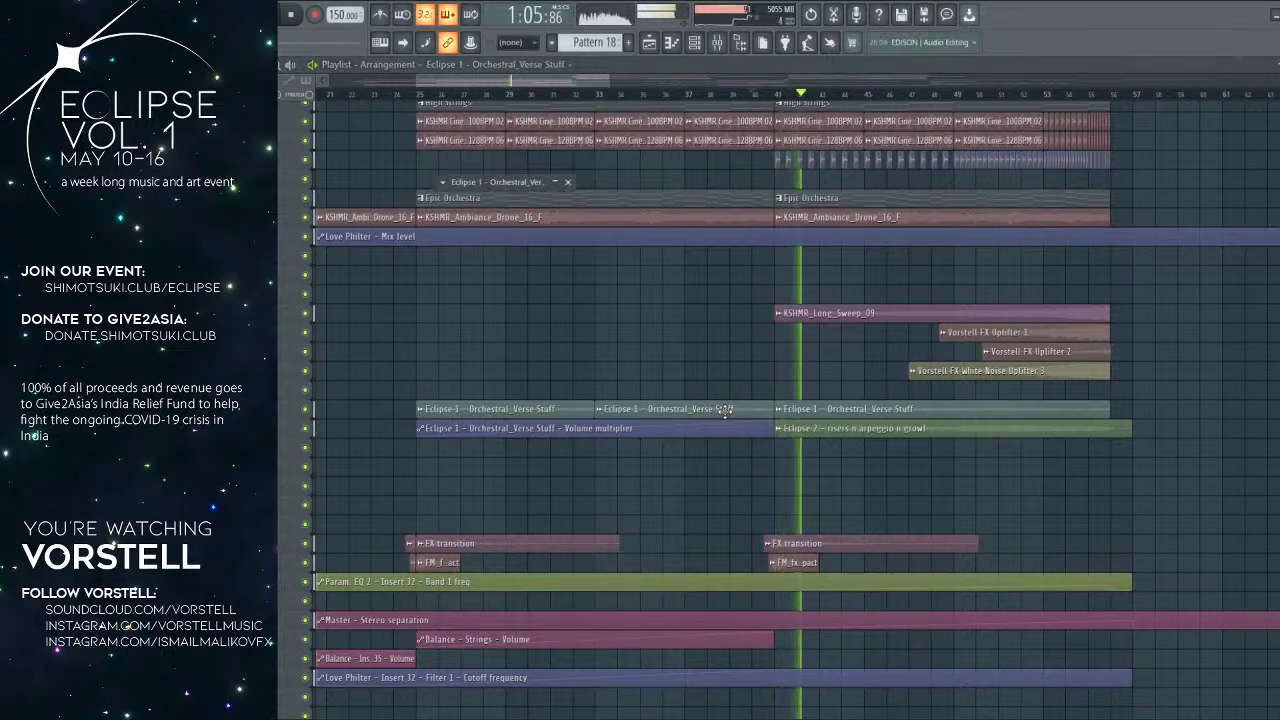
pyautogui.click(555, 183)
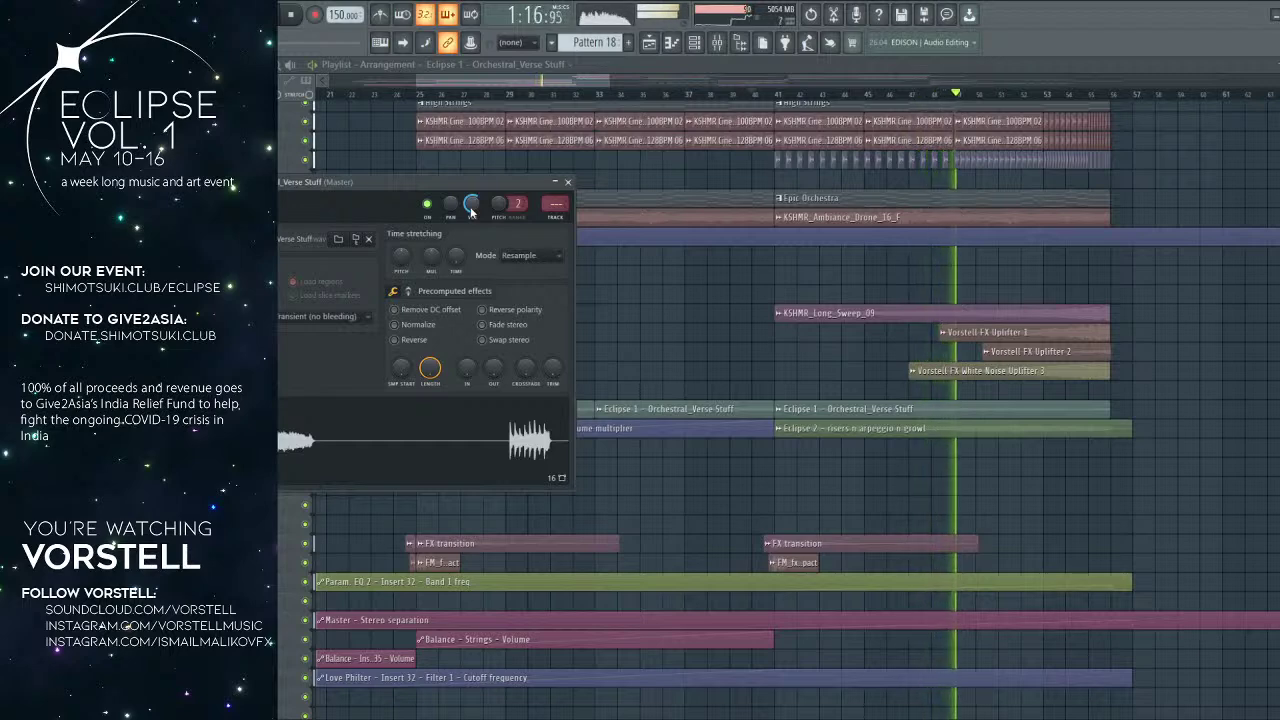
# Step: Follow the build-up clips and uplifters to their end and set the playback position to bar 57
pyautogui.moveTo(935, 288); pyautogui.dragTo(650, 316)
pyautogui.scroll(5, 766, 294)
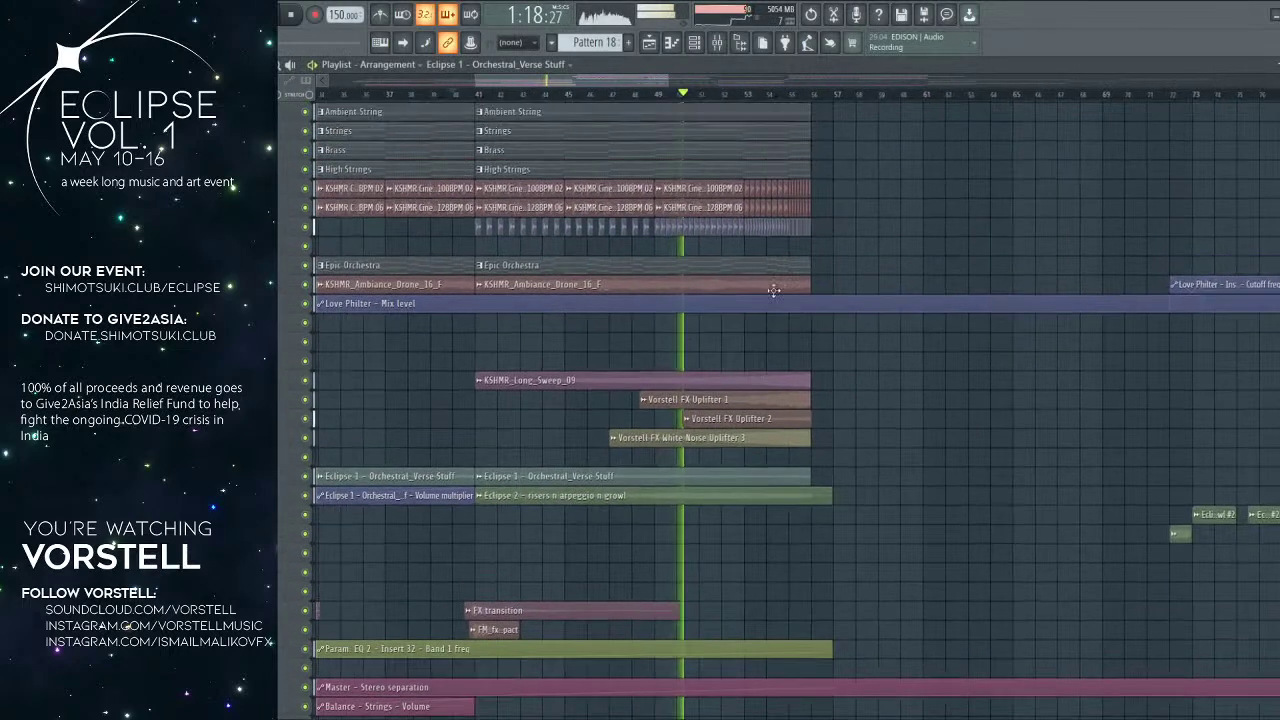
pyautogui.moveTo(720, 260); pyautogui.dragTo(607, 267)
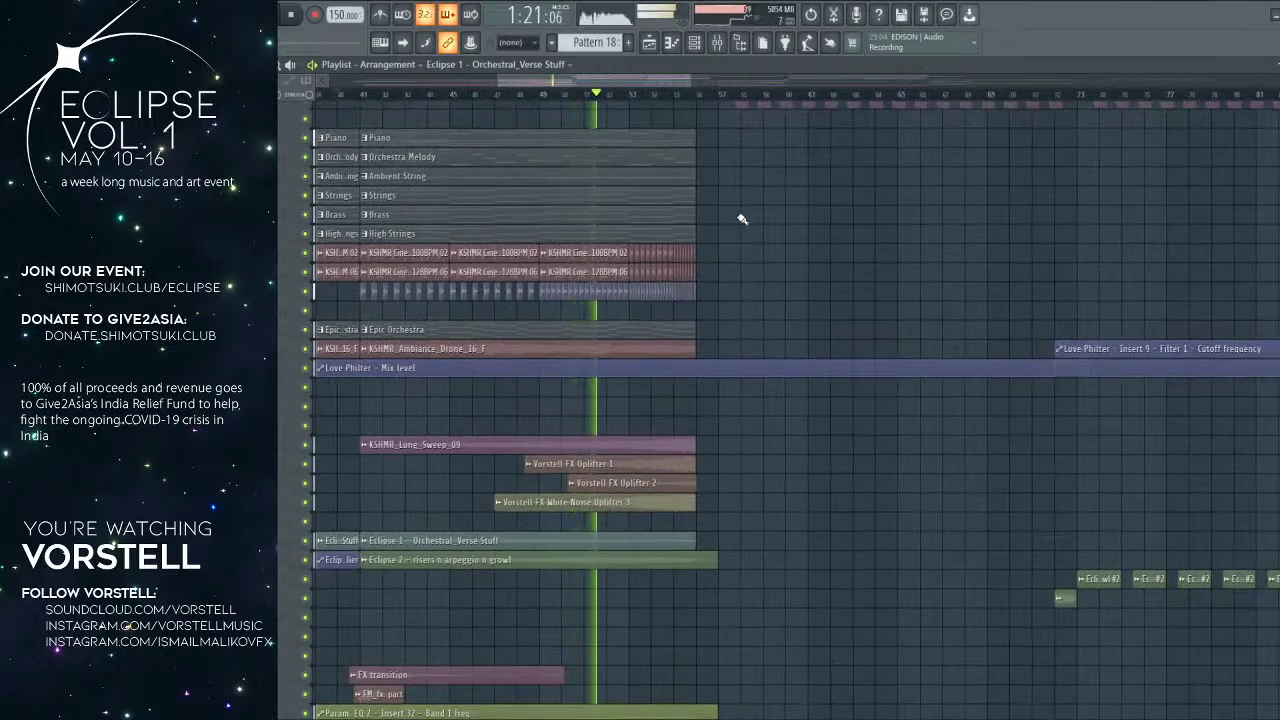
pyautogui.click(677, 96)
pyautogui.scroll(2, 714, 95)
pyautogui.moveTo(734, 201); pyautogui.dragTo(632, 227)
pyautogui.scroll(4, 635, 230)
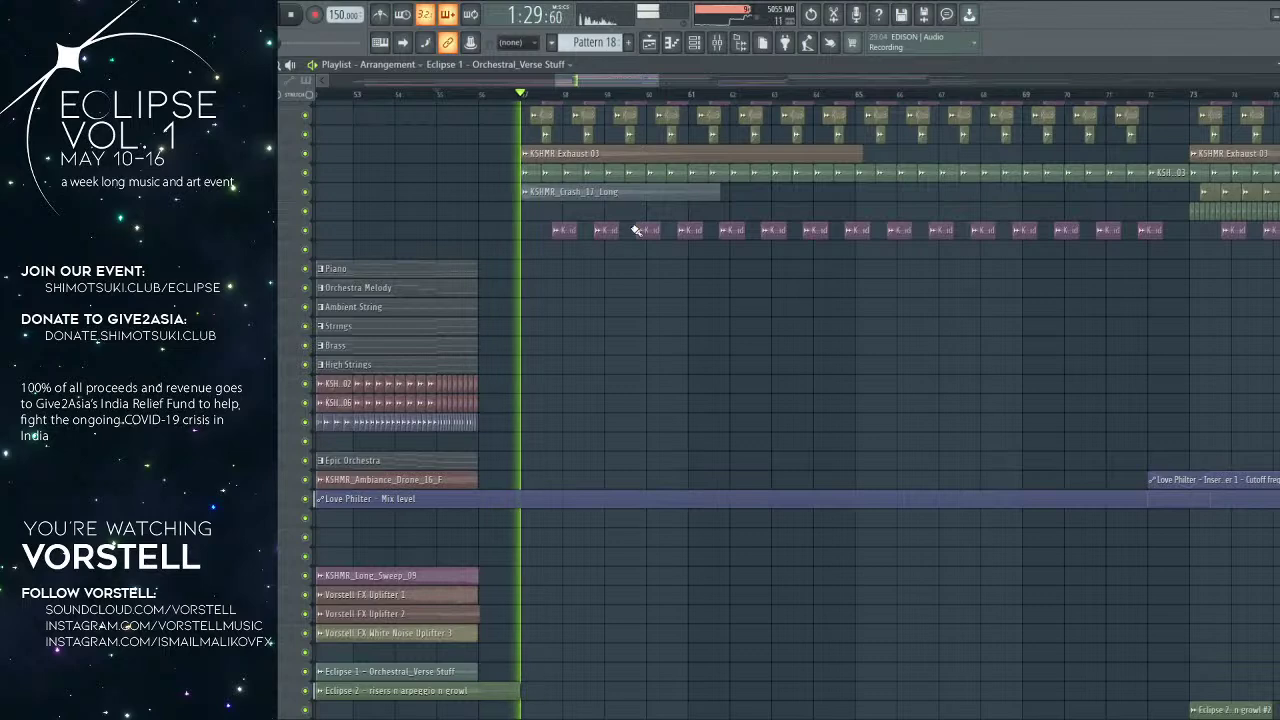
pyautogui.click(524, 96)
pyautogui.scroll(5, 524, 97)
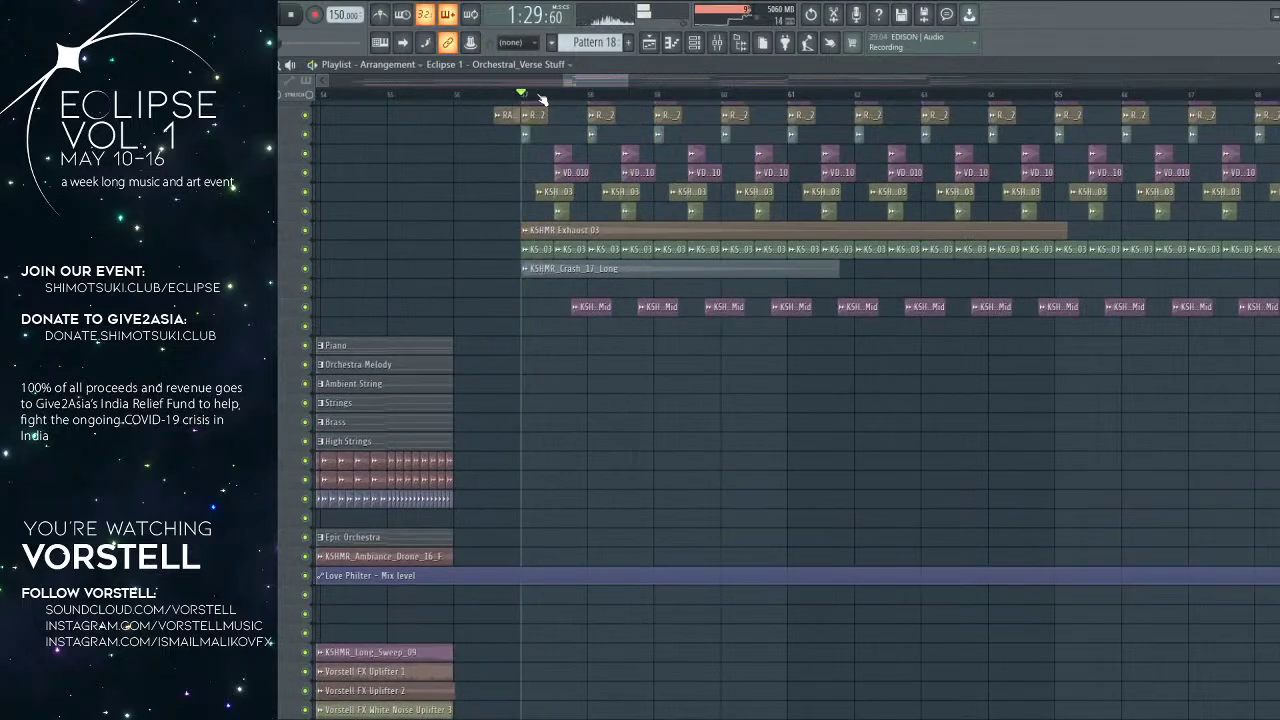
# Step: Review the tracks and automation around bar 57 and play the first drop from there
pyautogui.press('F5')
pyautogui.press('F6')
pyautogui.scroll(-10, 643, 214)
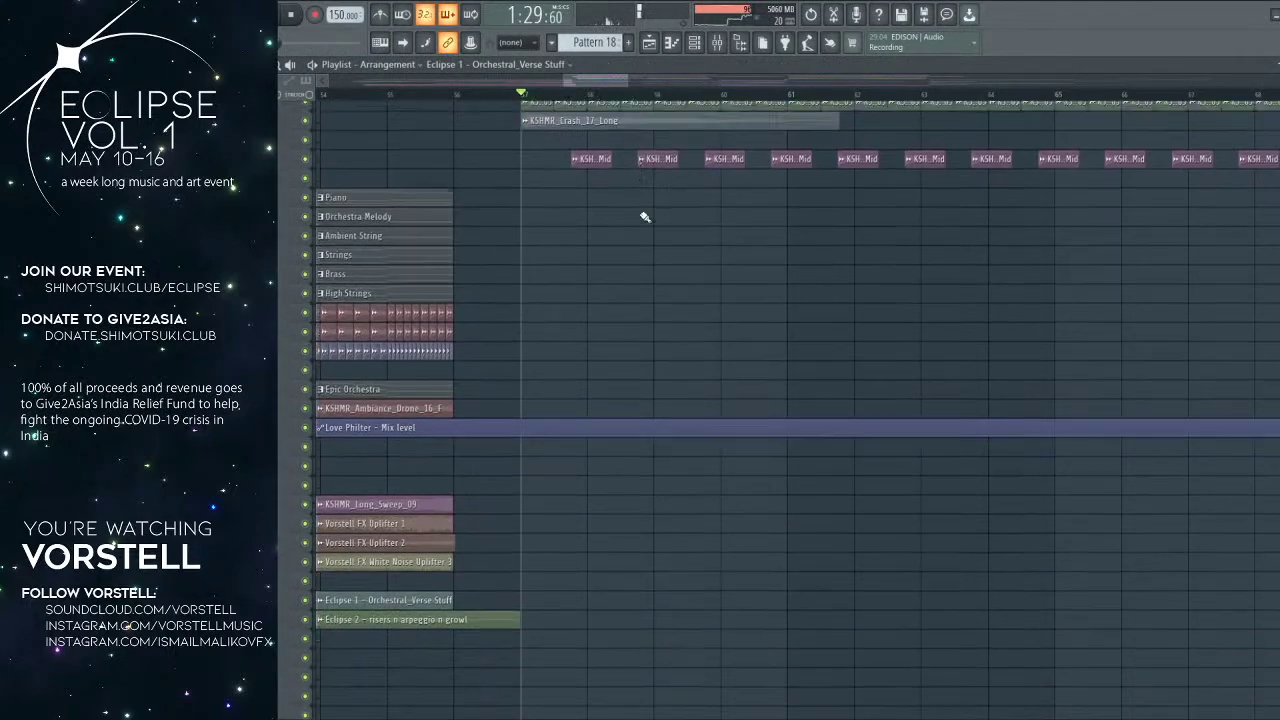
pyautogui.scroll(-10, 602, 268)
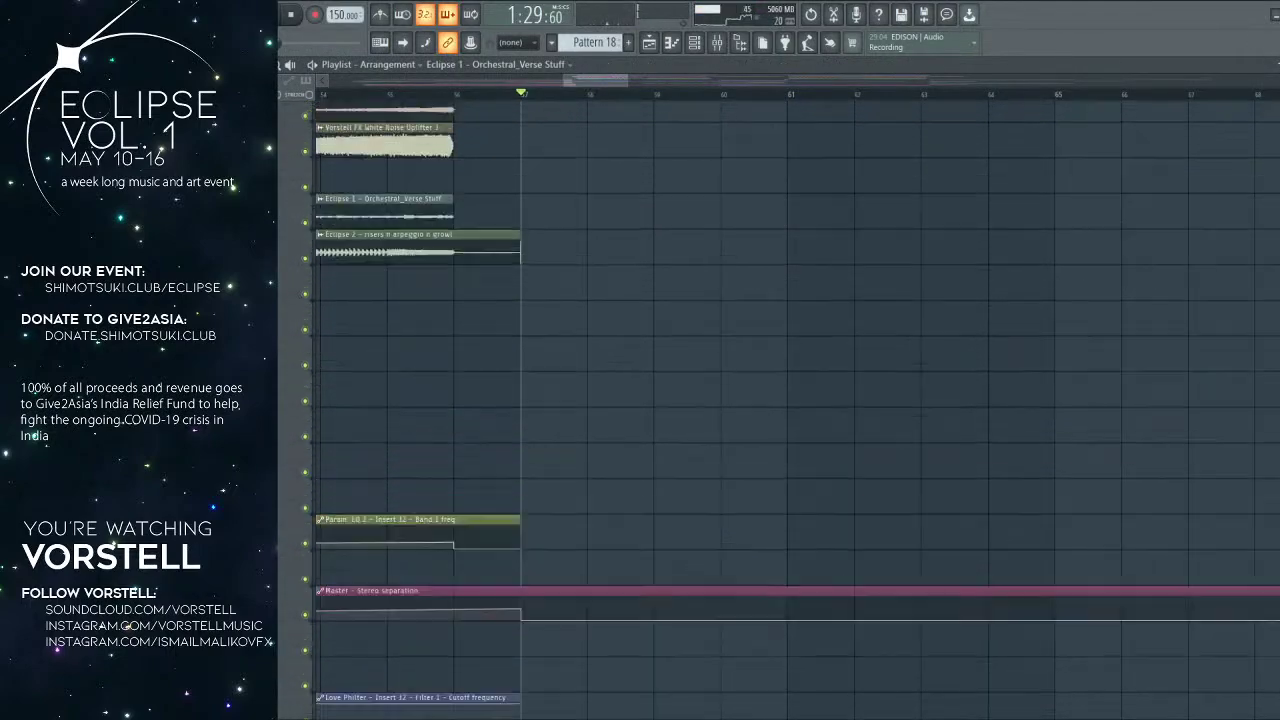
pyautogui.scroll(6, 849, 250)
pyautogui.scroll(-10, 749, 95)
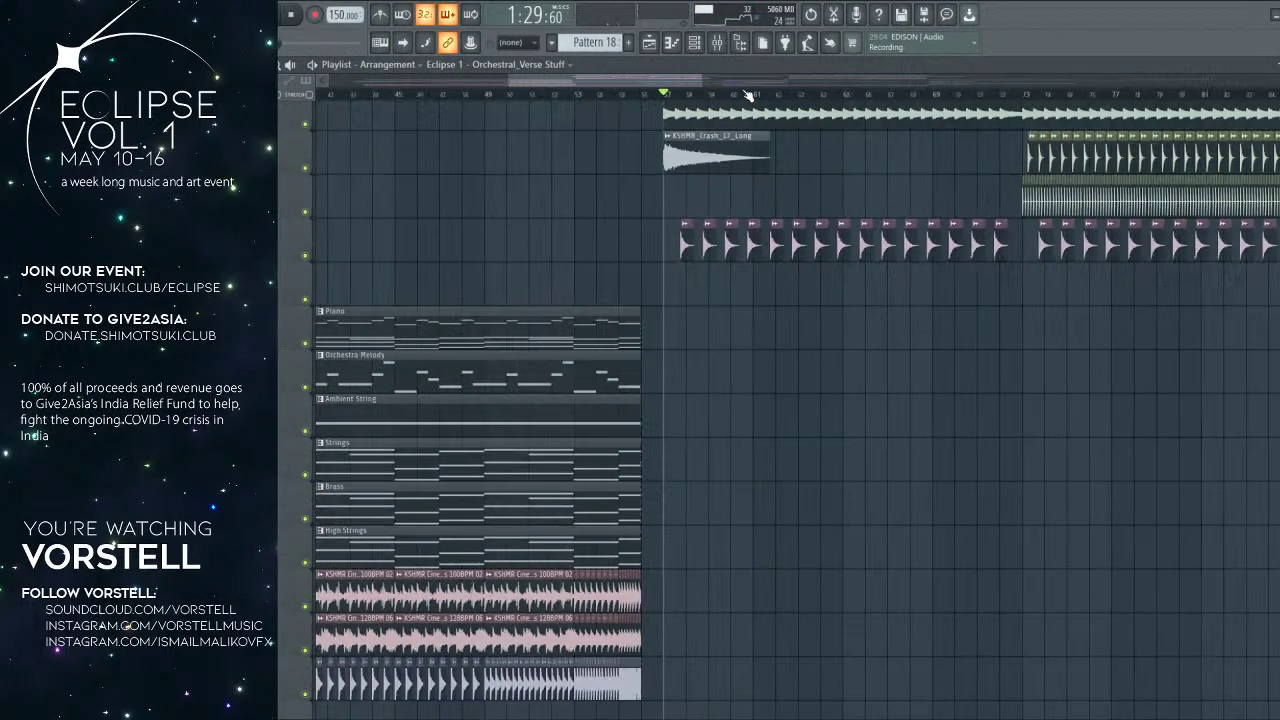
pyautogui.scroll(8, 750, 117)
pyautogui.scroll(6, 780, 105)
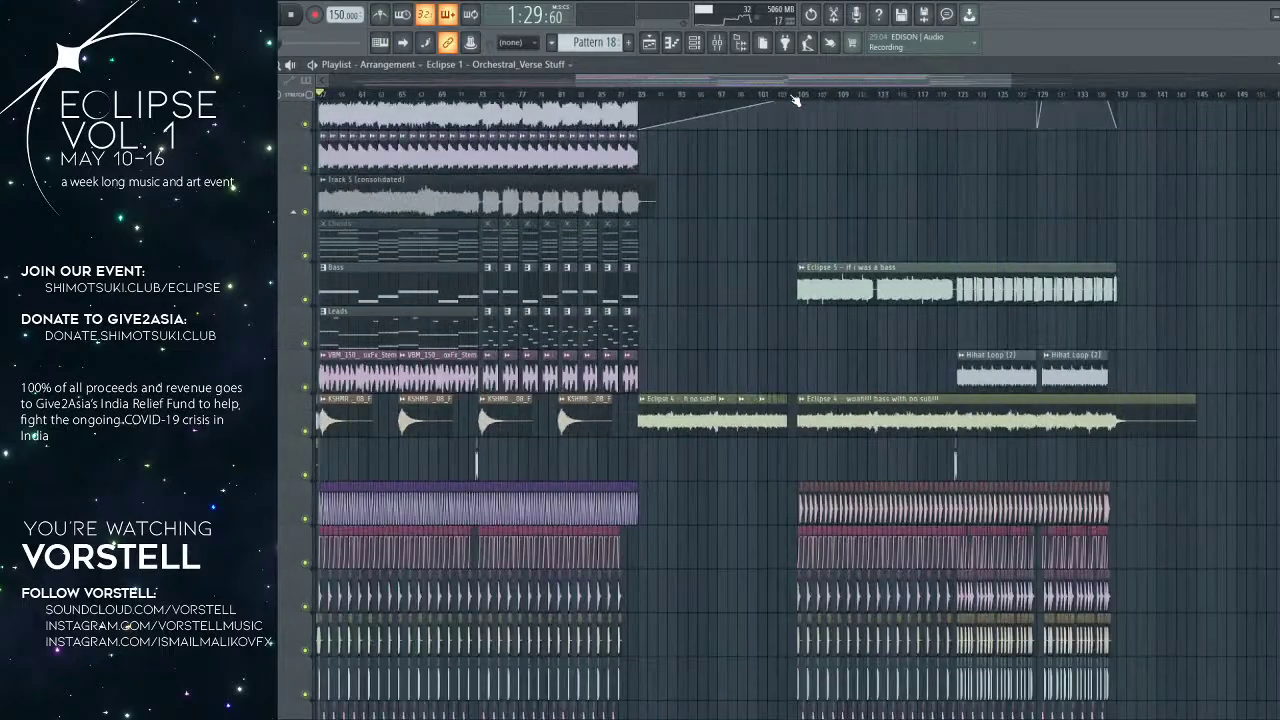
pyautogui.moveTo(714, 211); pyautogui.dragTo(1052, 313)
pyautogui.press('space')
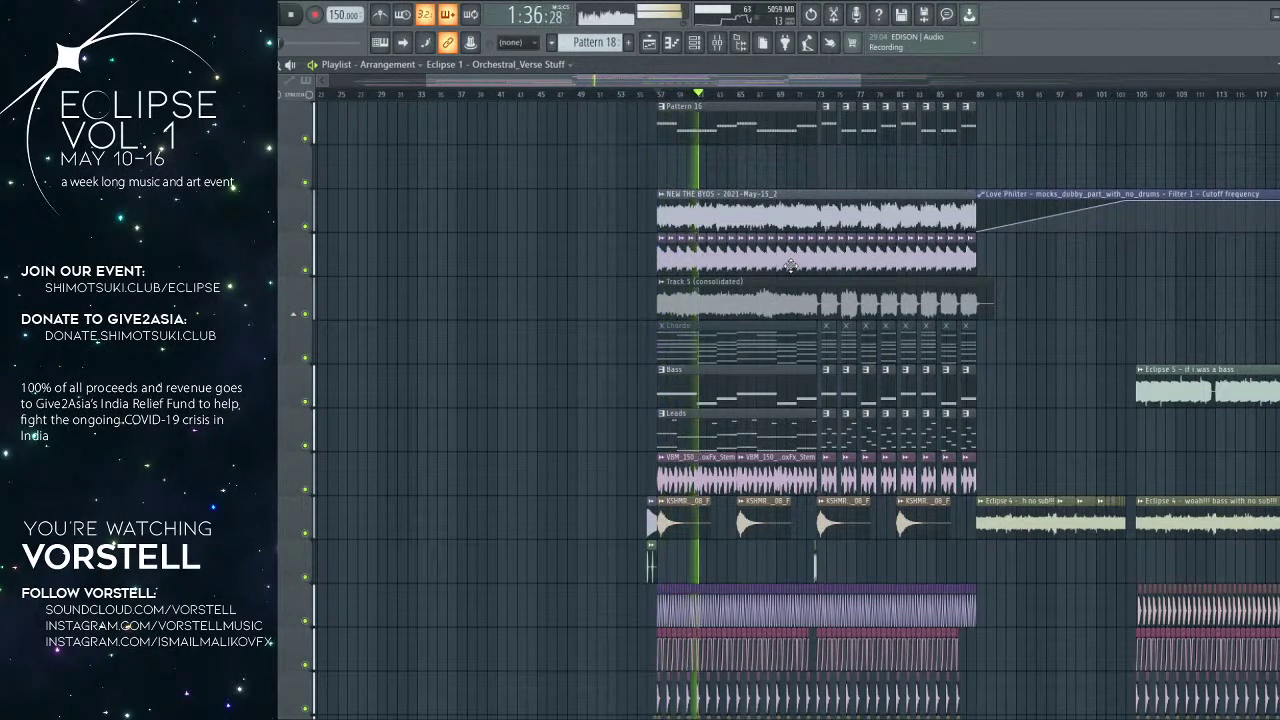
# Step: Follow the first drop's tracks during playback into its second half after bar 73
pyautogui.scroll(-1, 796, 410)
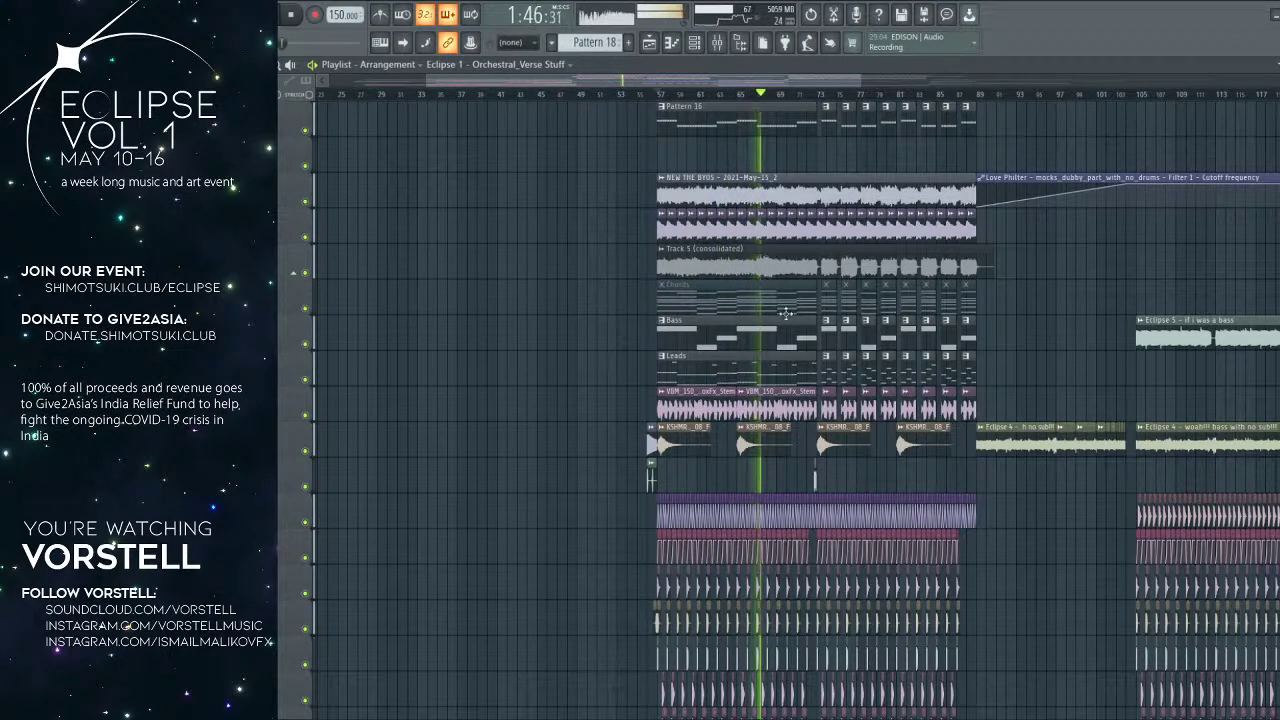
pyautogui.hscroll(2, 878, 354)
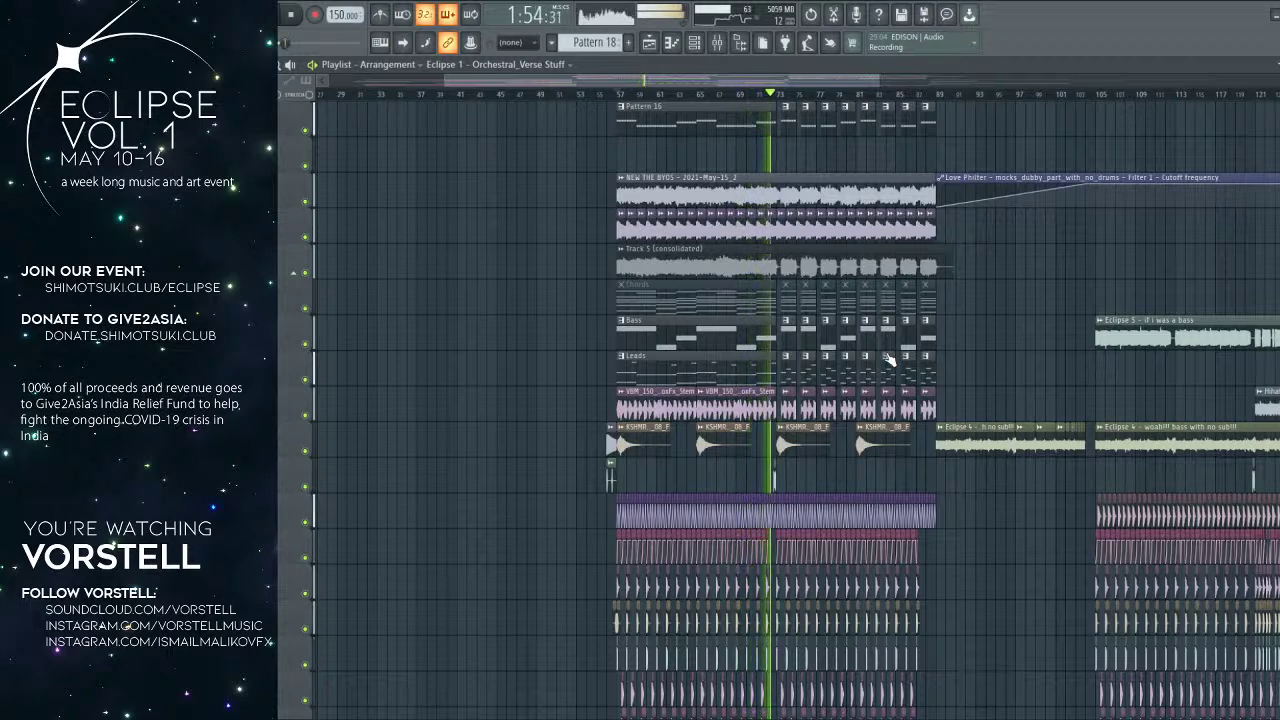
pyautogui.scroll(-4, 946, 530)
pyautogui.scroll(4, 946, 530)
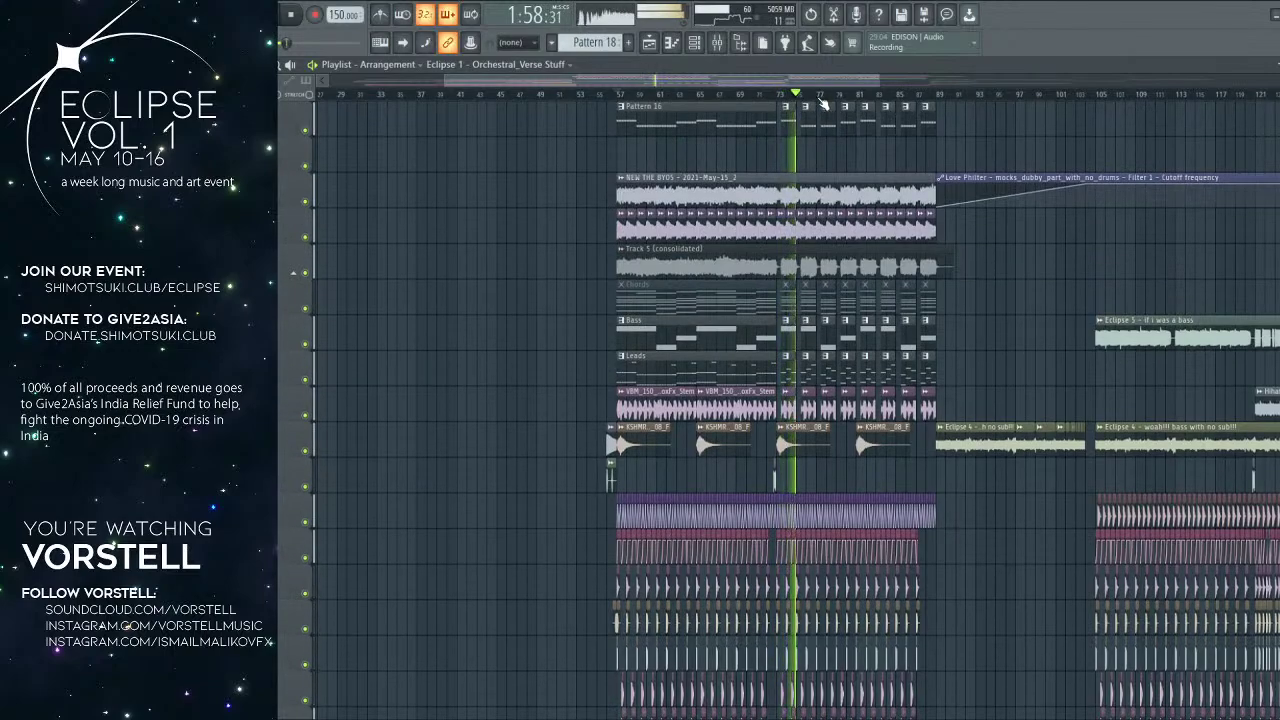
pyautogui.scroll(4, 820, 100)
pyautogui.scroll(-5, 800, 220)
pyautogui.scroll(-15, 798, 232)
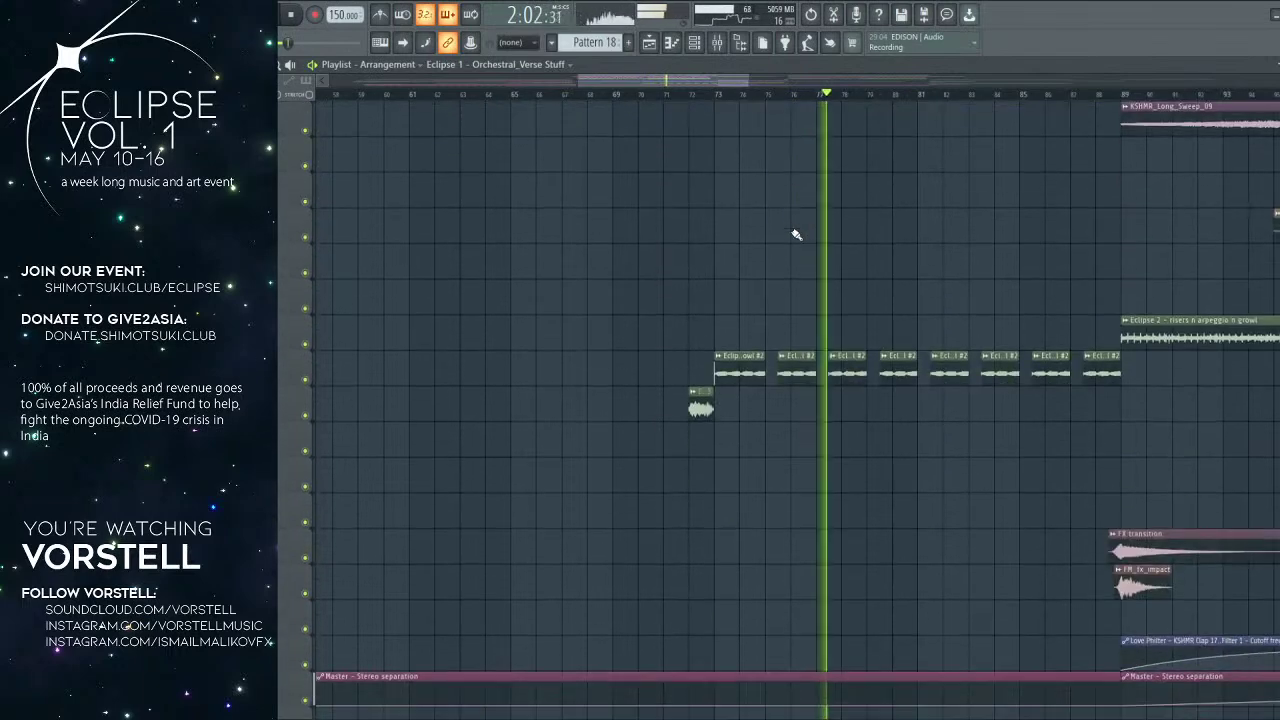
# Step: Open the channel settings of the Eclipse 2 - risers n arpeggio n growl #3 clip, replay its transition from bar 72, and close the settings
pyautogui.keyDown('ctrl'); pyautogui.scroll(3, 717, 437); pyautogui.keyUp('ctrl')
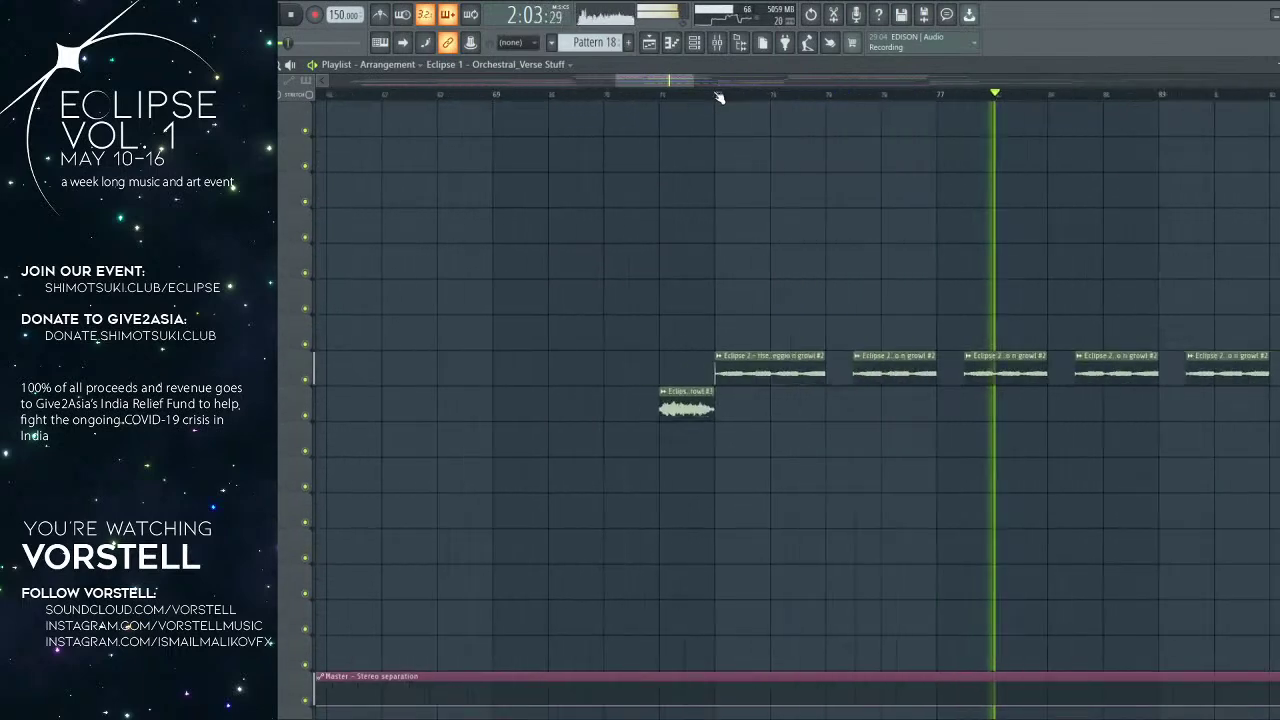
pyautogui.doubleClick(700, 408)
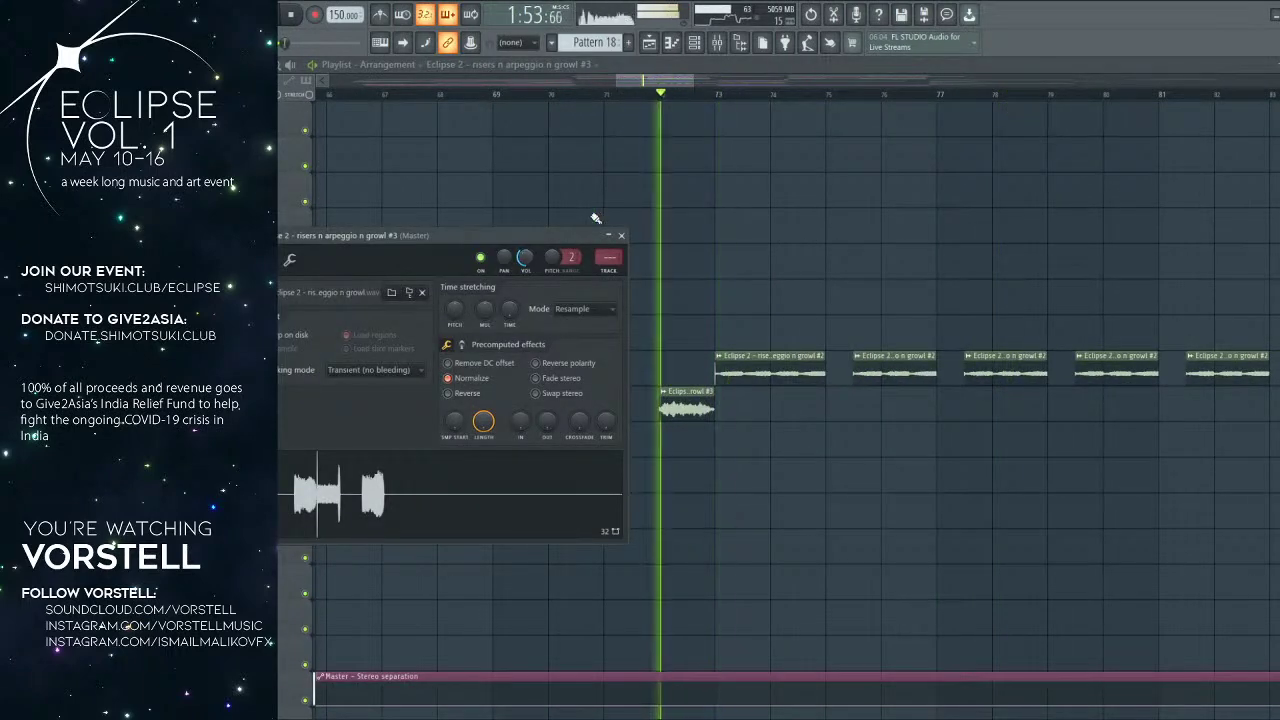
pyautogui.keyDown('ctrl'); pyautogui.scroll(3, 717, 400); pyautogui.keyUp('ctrl')
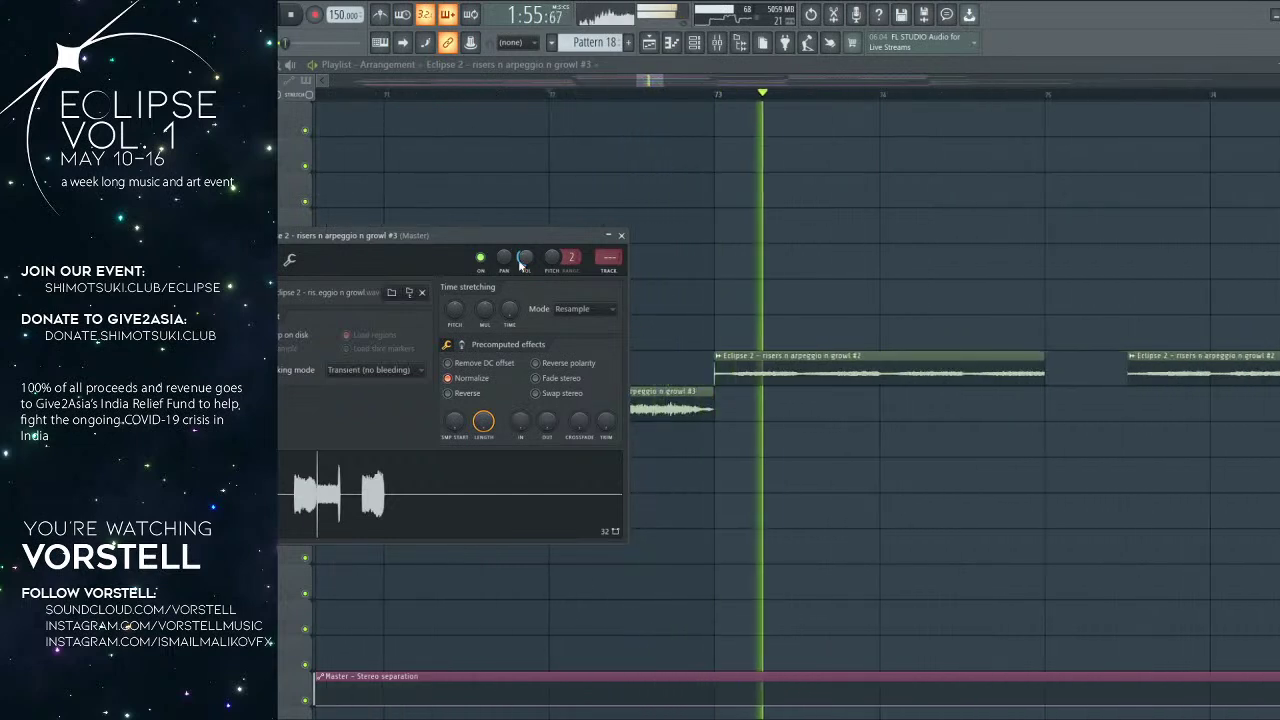
pyautogui.press('Escape')
pyautogui.press('space')
pyautogui.press('space')
# Step: Slice the first growl #2 clip half a bar after bar 73, delete its opening piece, and play the transition
pyautogui.hscroll(1, 697, 84)
pyautogui.moveTo(720, 346); pyautogui.dragTo(718, 386)
pyautogui.rightClick(689, 364)
pyautogui.press('space')
pyautogui.press('space')
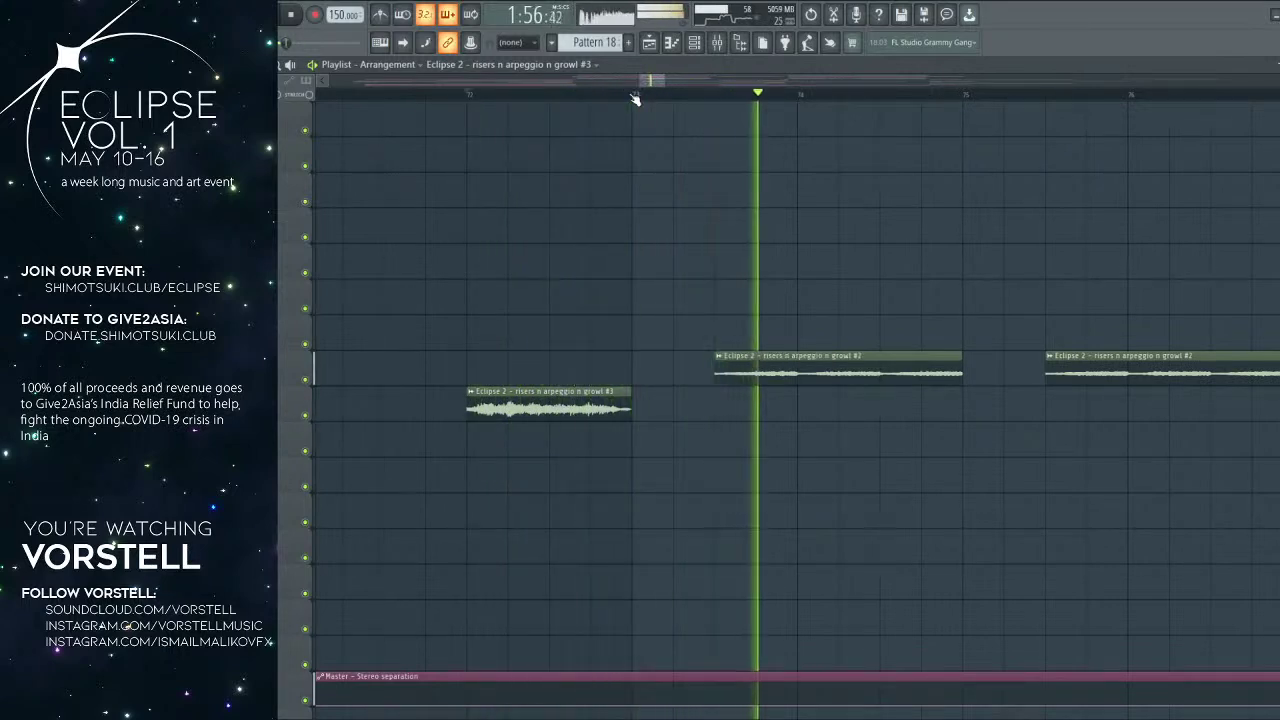
# Step: Follow the repeating growl #2 clips and the layers above them during playback of the drop's second half
pyautogui.scroll(-1, 634, 97)
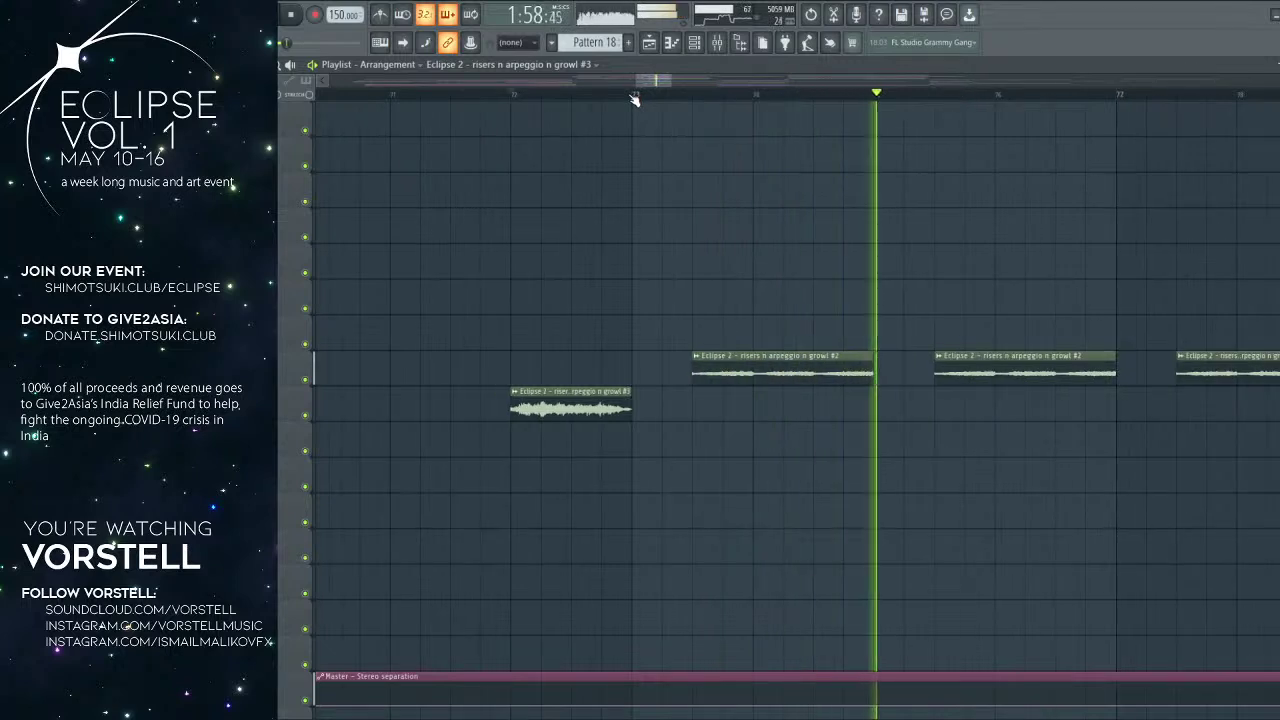
pyautogui.scroll(-1, 634, 97)
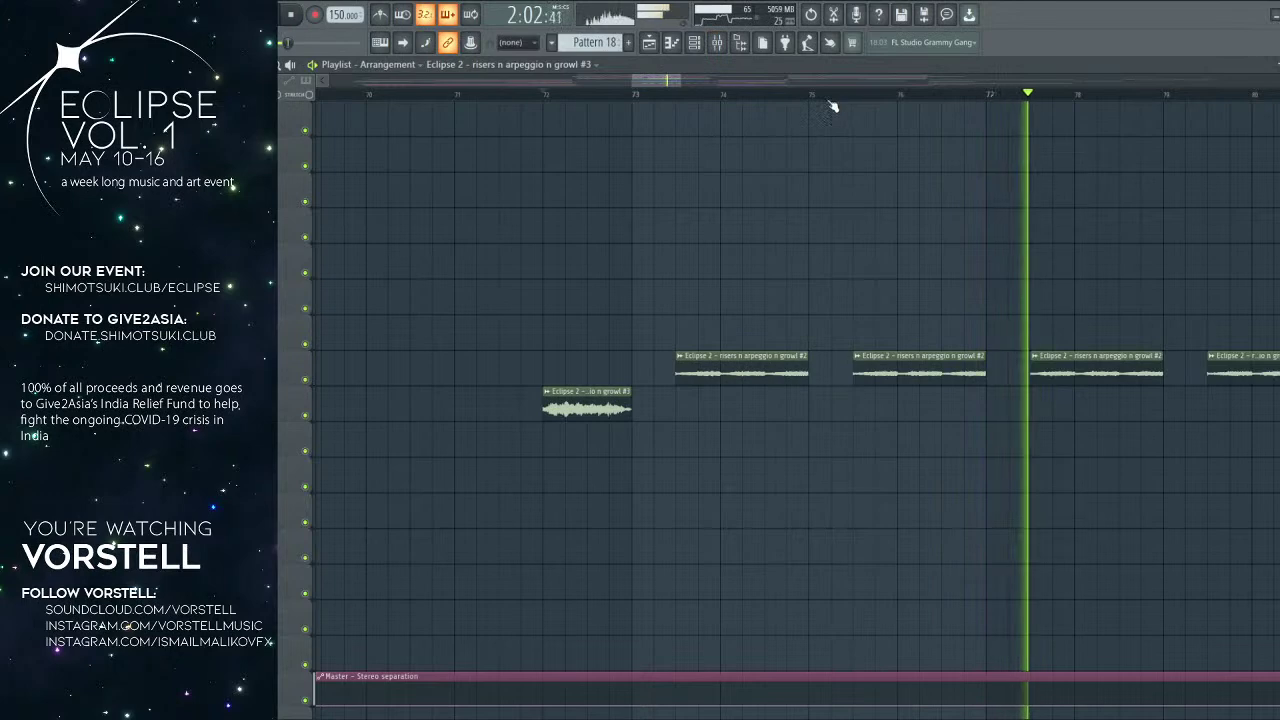
pyautogui.scroll(-3, 833, 106)
pyautogui.moveTo(712, 232); pyautogui.dragTo(520, 257)
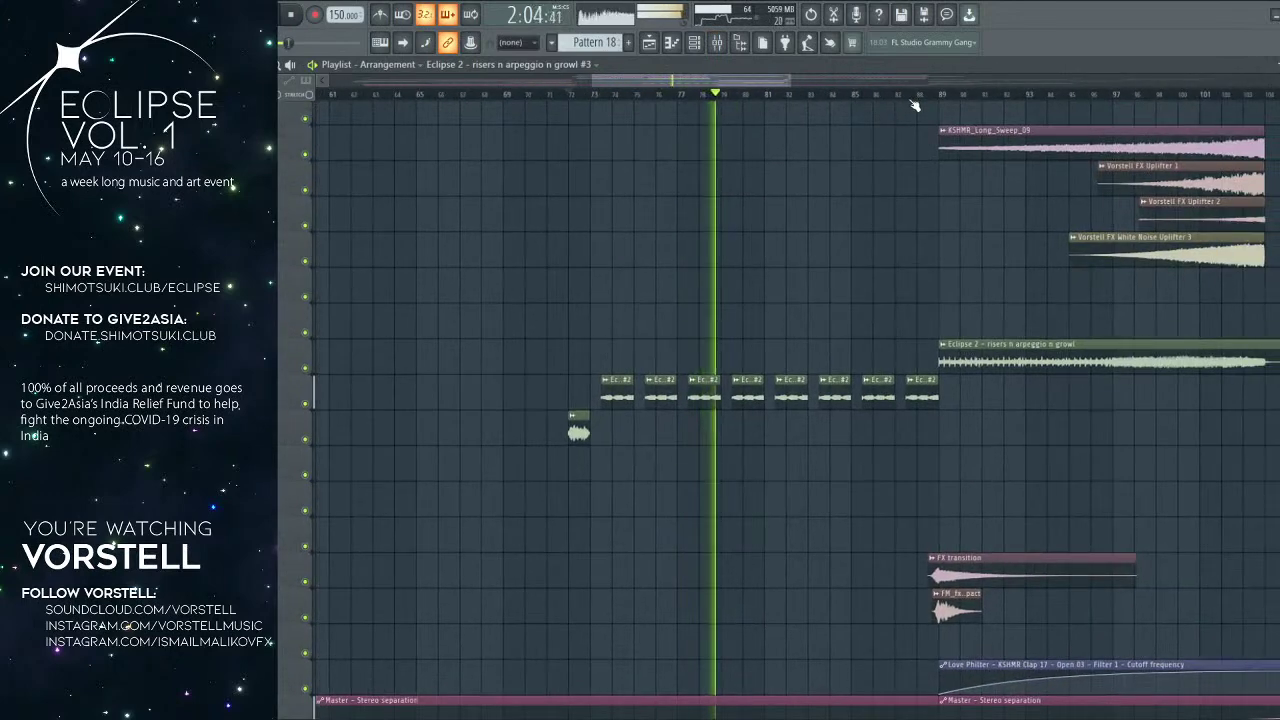
pyautogui.scroll(-1, 913, 105)
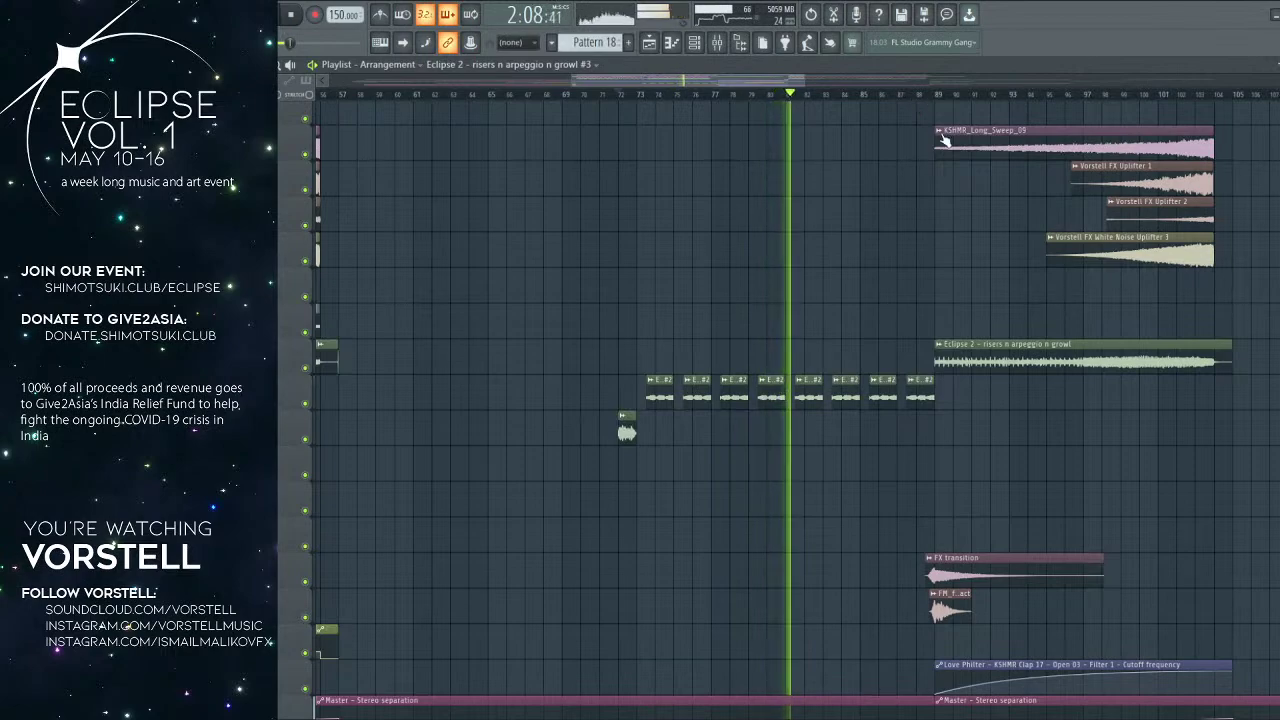
pyautogui.moveTo(1000, 154); pyautogui.dragTo(714, 274)
pyautogui.scroll(10, 719, 276)
pyautogui.scroll(5, 714, 274)
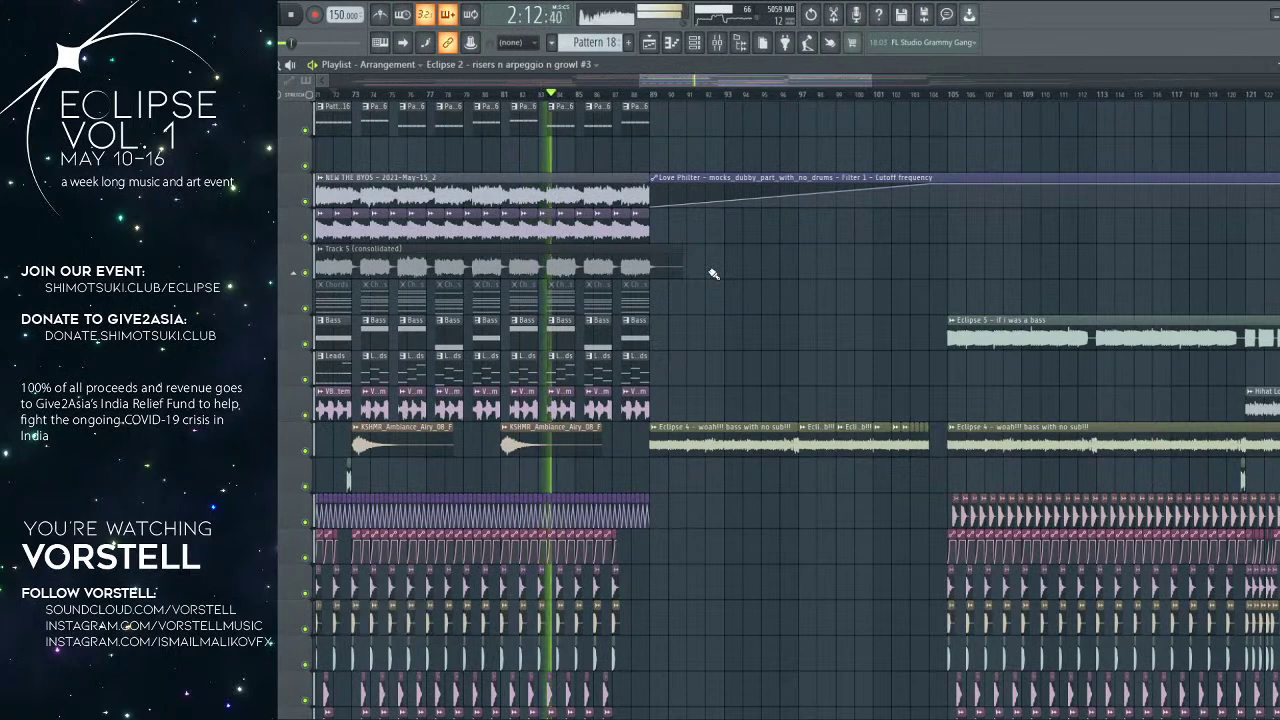
# Step: Examine the drop's ending and the transition at bar 89, replaying it from a few bars before
pyautogui.scroll(-2, 647, 100)
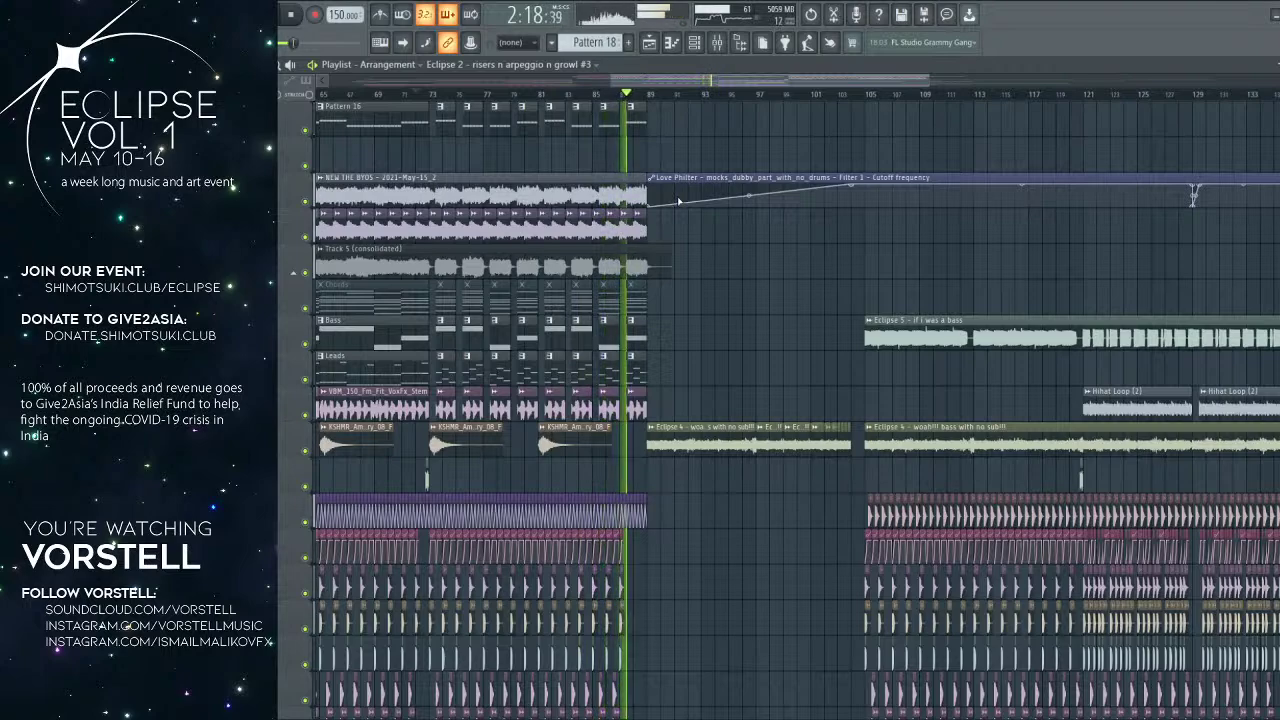
pyautogui.scroll(-3, 705, 240)
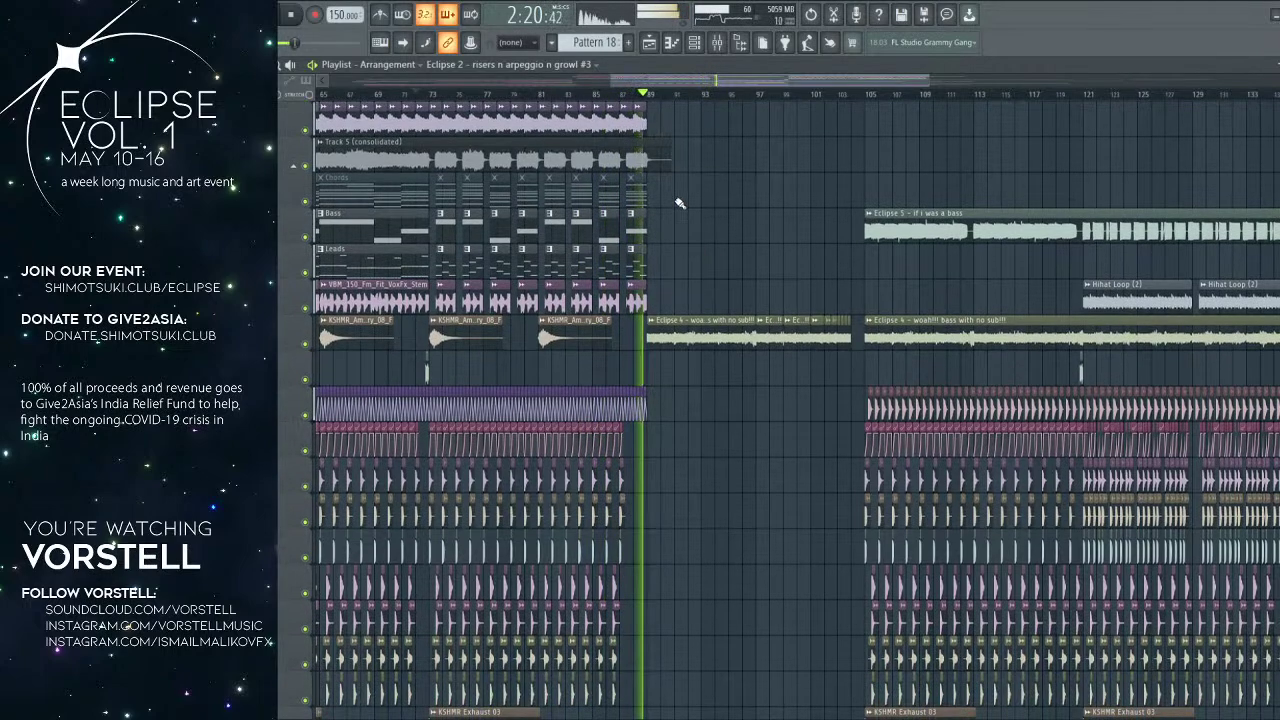
pyautogui.scroll(3, 634, 100)
pyautogui.scroll(-4, 723, 195)
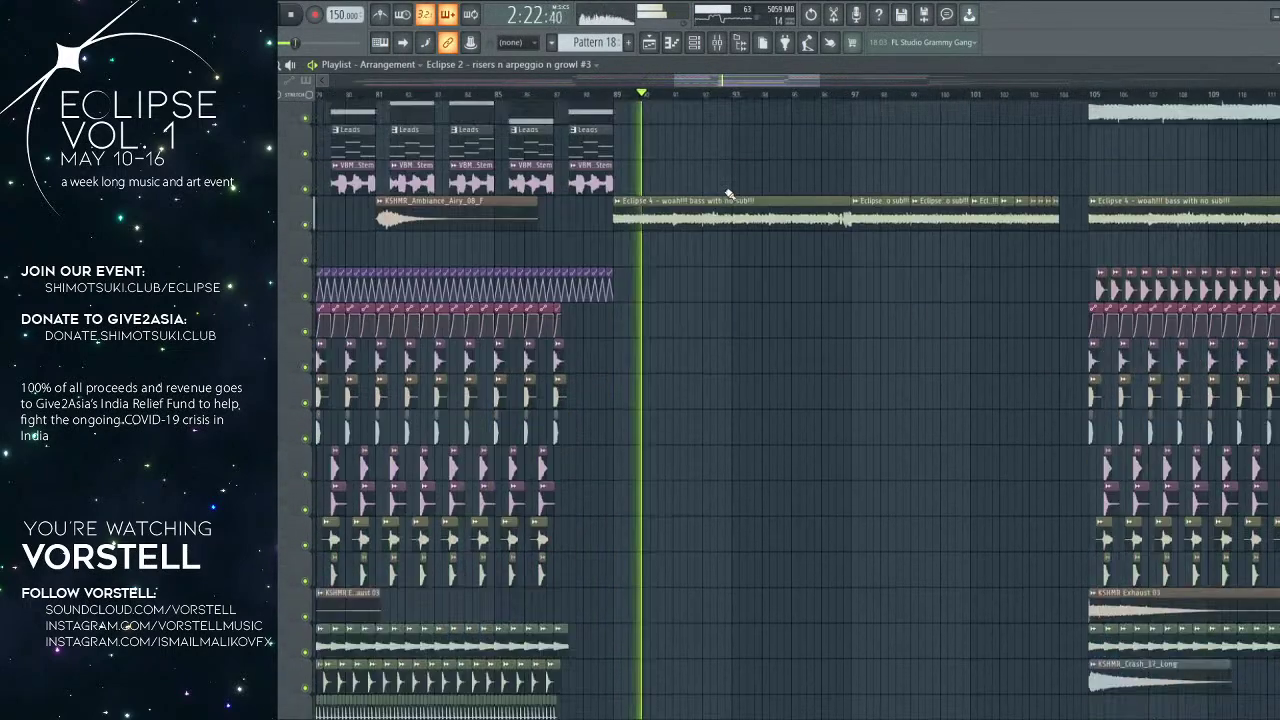
pyautogui.moveTo(619, 232); pyautogui.dragTo(743, 239)
pyautogui.click(641, 97)
pyautogui.scroll(5, 712, 99)
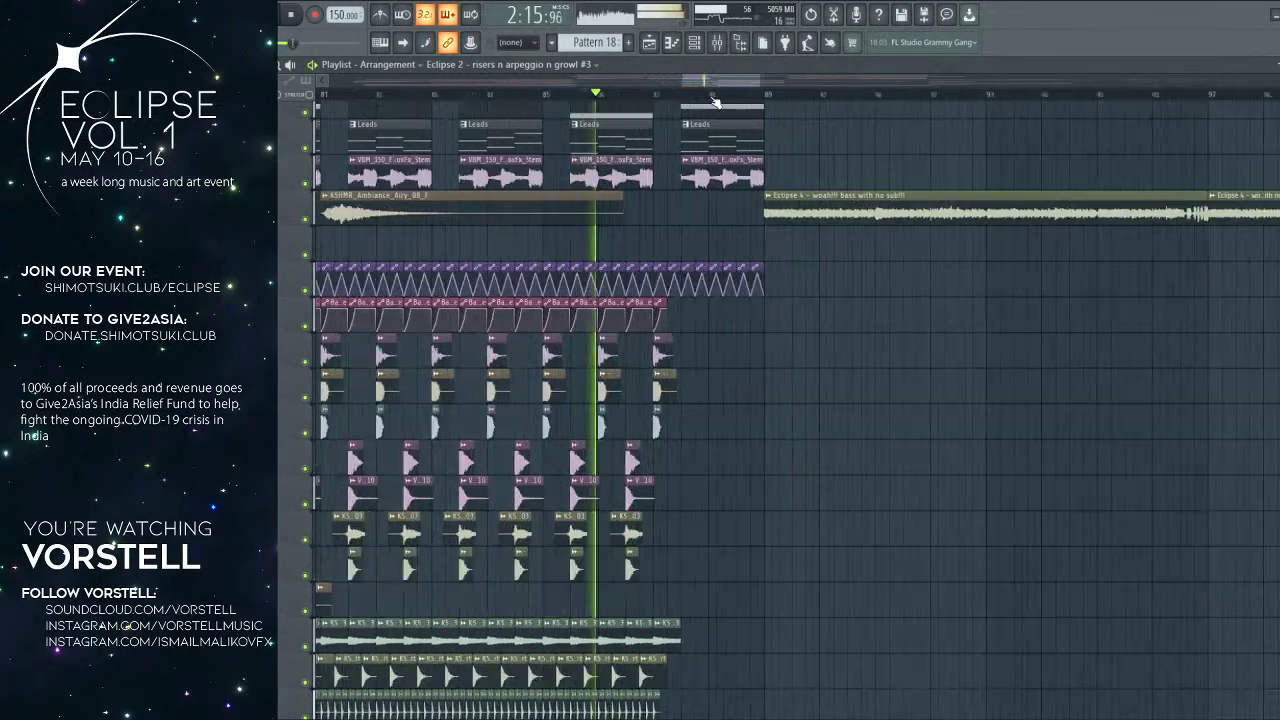
# Step: Duplicate the kick clips and Balance volume automation at bar 87 and align the copies with the Leads clip half a bar after it
pyautogui.moveTo(664, 474); pyautogui.dragTo(611, 310)
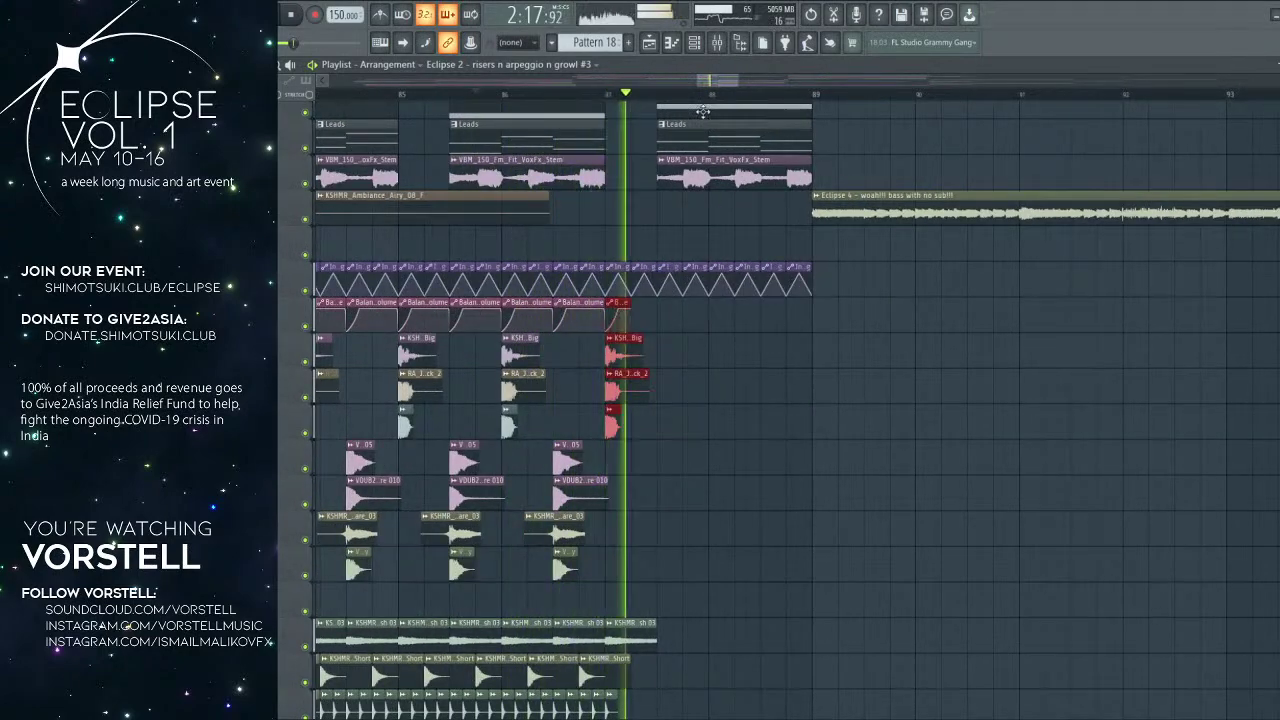
pyautogui.scroll(4, 734, 98)
pyautogui.hotkey('ctrl', 'b')
pyautogui.moveTo(413, 304); pyautogui.dragTo(549, 297)
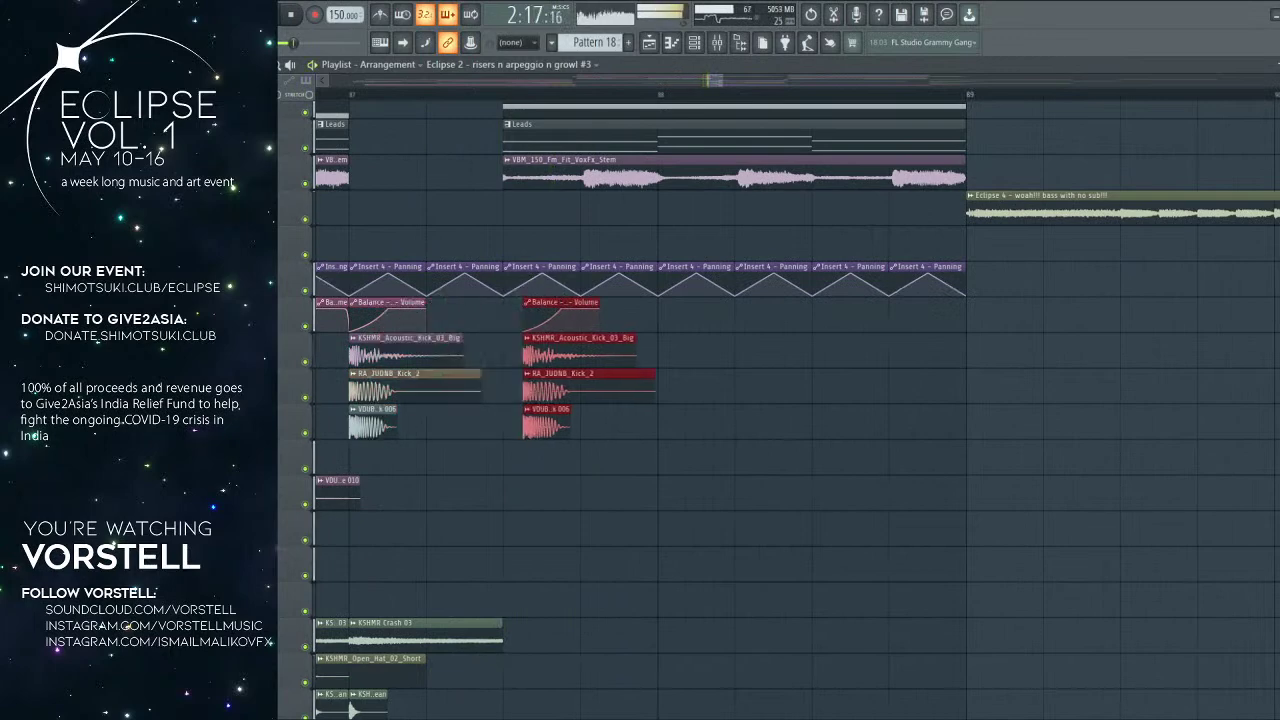
pyautogui.moveTo(558, 351); pyautogui.dragTo(656, 361)
pyautogui.press('space')
# Step: Delete the original Balance automation and three kick clips at bar 87 and play the drop's ending
pyautogui.scroll(-3, 658, 362)
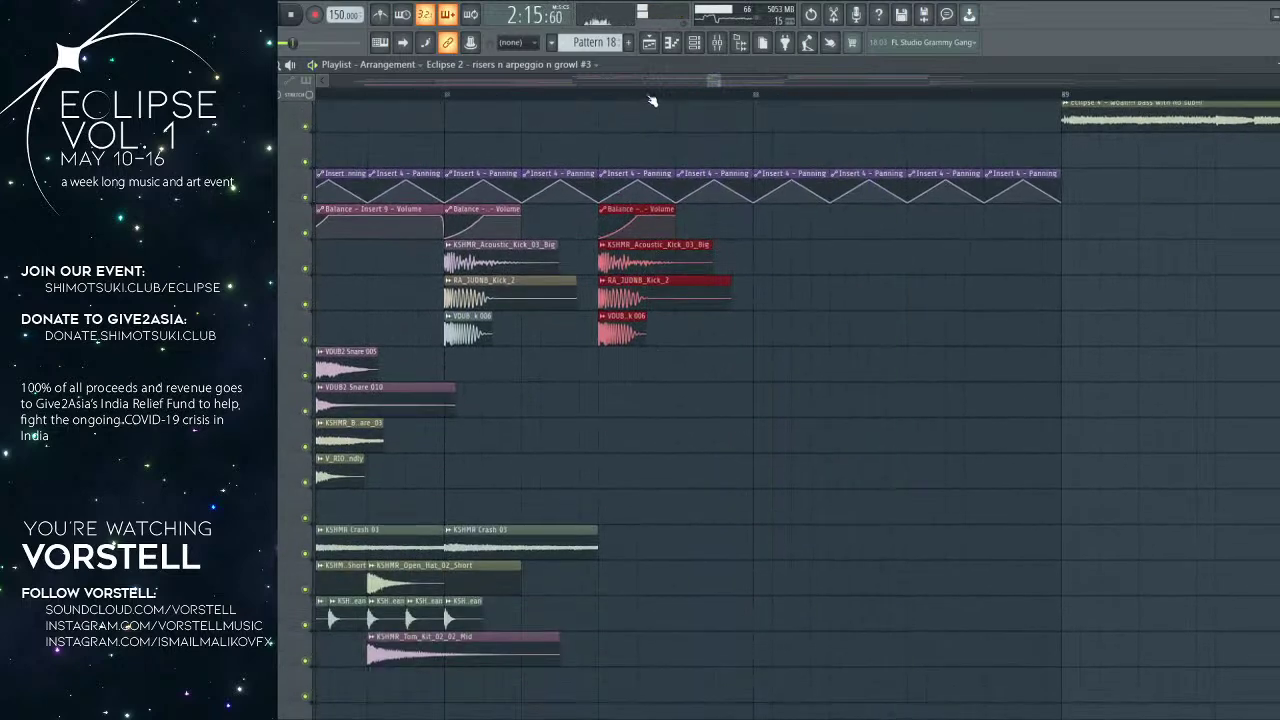
pyautogui.scroll(-3, 650, 102)
pyautogui.press('space')
pyautogui.rightClick(564, 217)
pyautogui.rightClick(561, 259)
pyautogui.rightClick(560, 295)
pyautogui.rightClick(558, 330)
pyautogui.scroll(3, 558, 325)
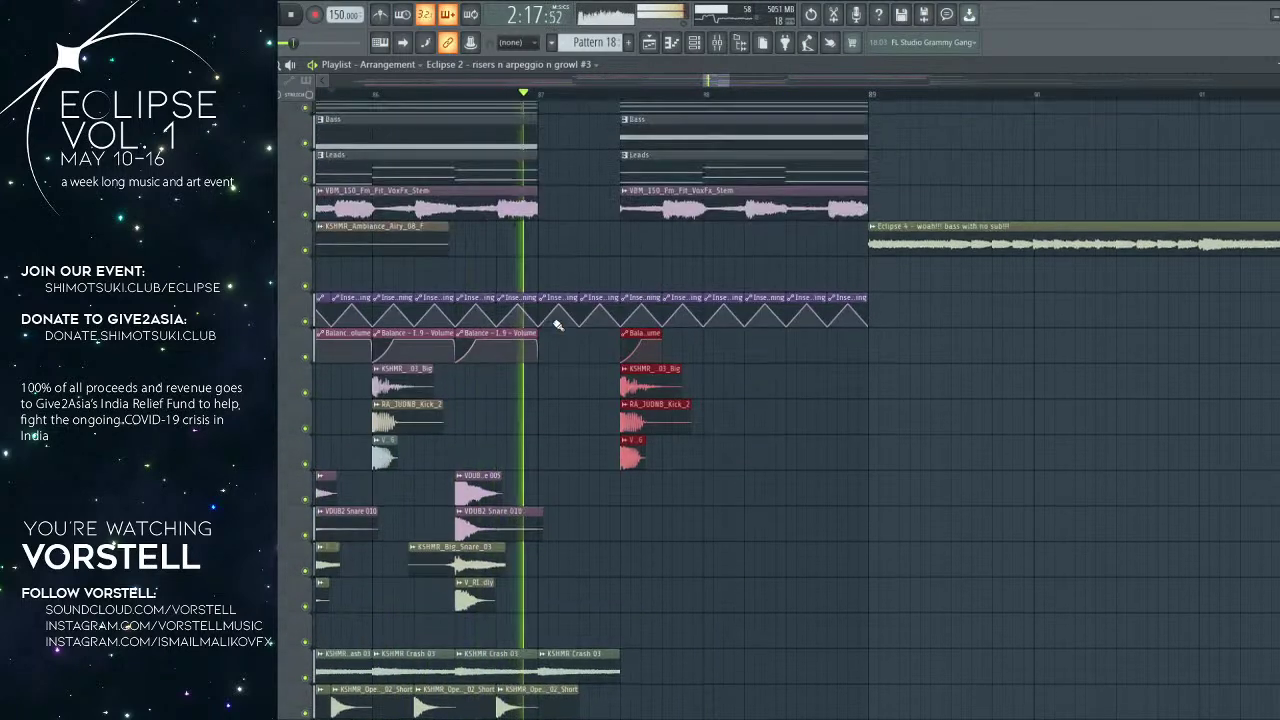
pyautogui.scroll(1, 557, 325)
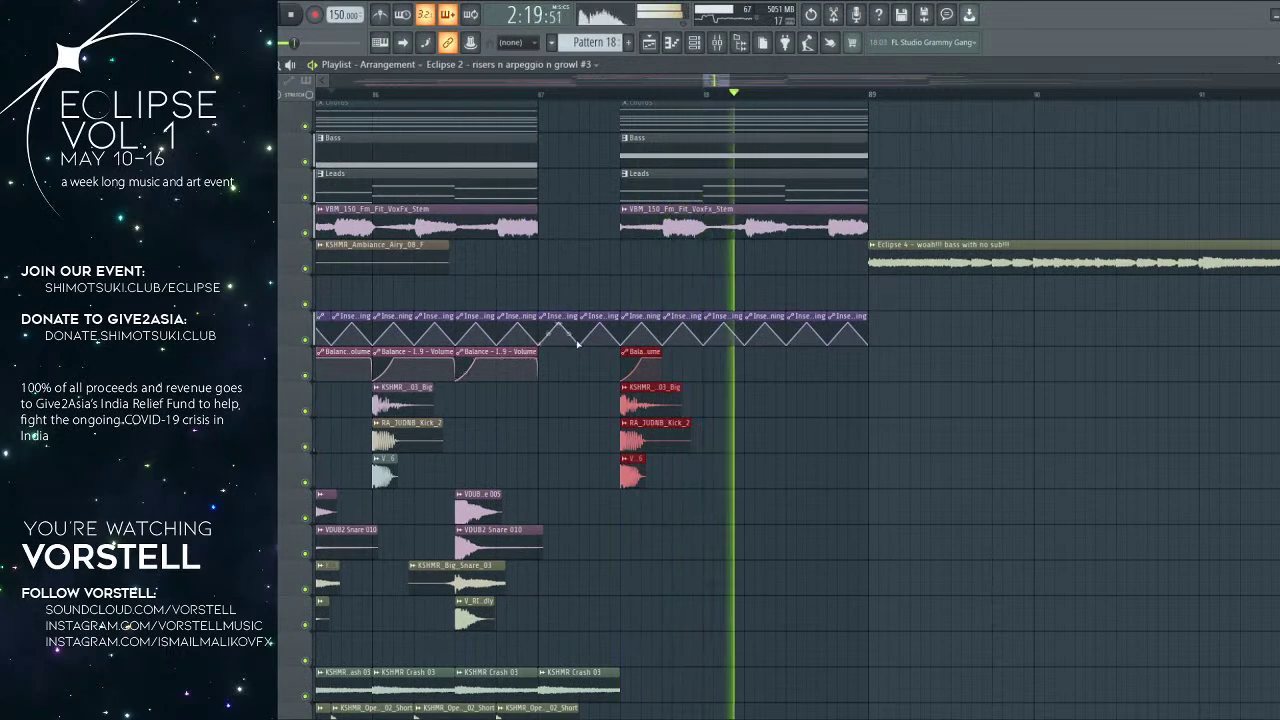
# Step: Add a KSHMR Crash 03 clip half a bar after bar 87 and extend it to bar 89
pyautogui.scroll(4, 566, 344)
pyautogui.scroll(-13, 590, 335)
pyautogui.press('space')
pyautogui.click(585, 325)
pyautogui.click(628, 325)
pyautogui.moveTo(704, 339); pyautogui.dragTo(864, 343)
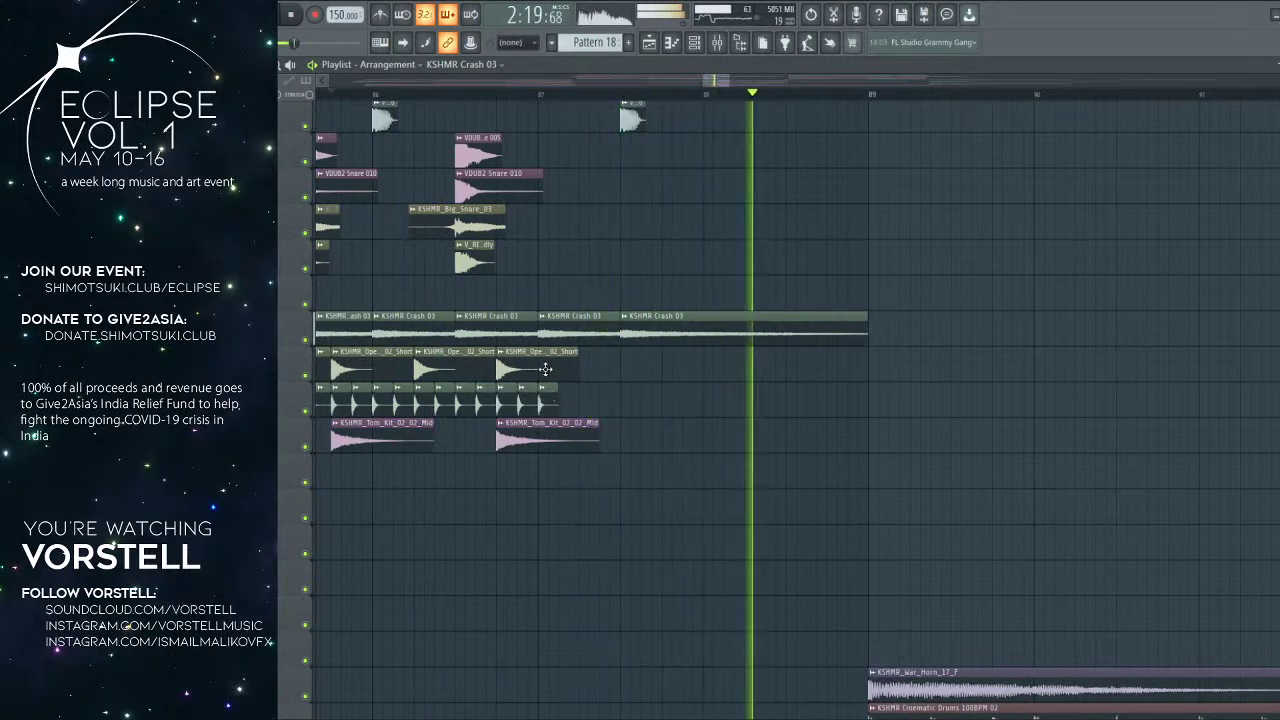
# Step: Play the drop's ending into the second build-up, checking the clips and filter automation around bar 89
pyautogui.scroll(4, 560, 357)
pyautogui.scroll(-10, 562, 359)
pyautogui.scroll(-8, 530, 375)
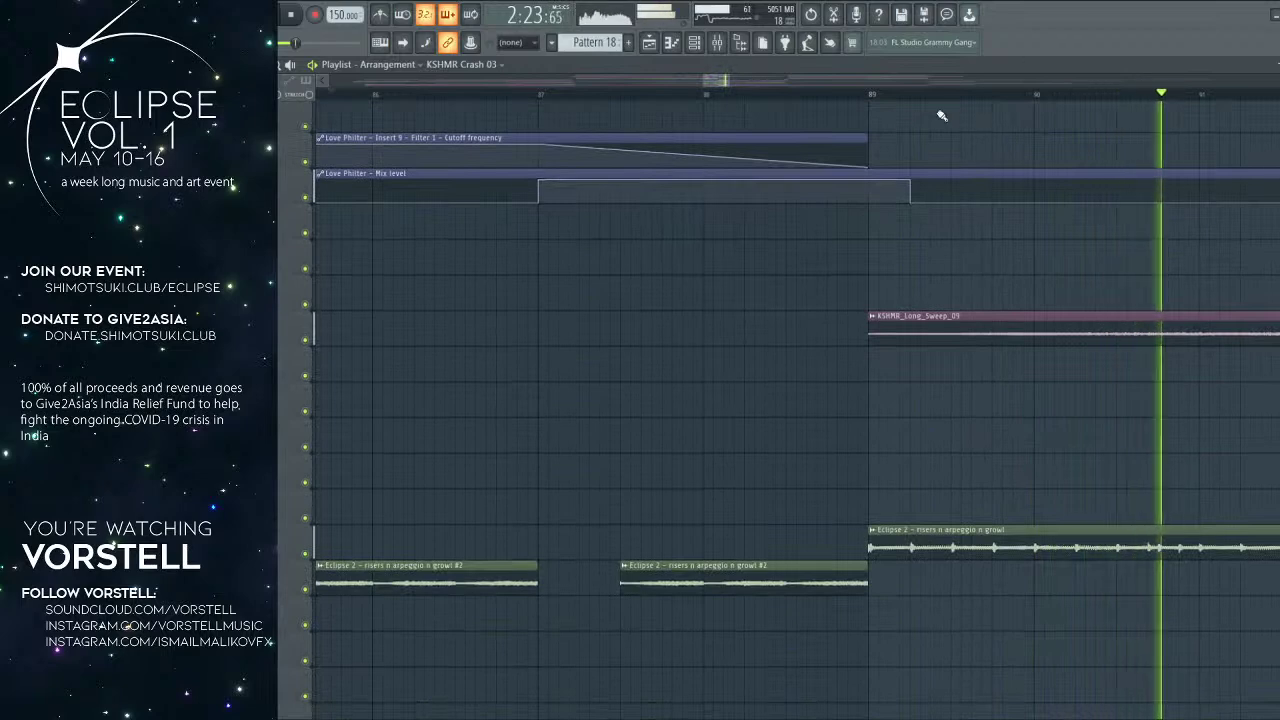
pyautogui.keyDown('ctrl'); pyautogui.scroll(-8, 920, 110); pyautogui.keyUp('ctrl')
pyautogui.scroll(1, 704, 218)
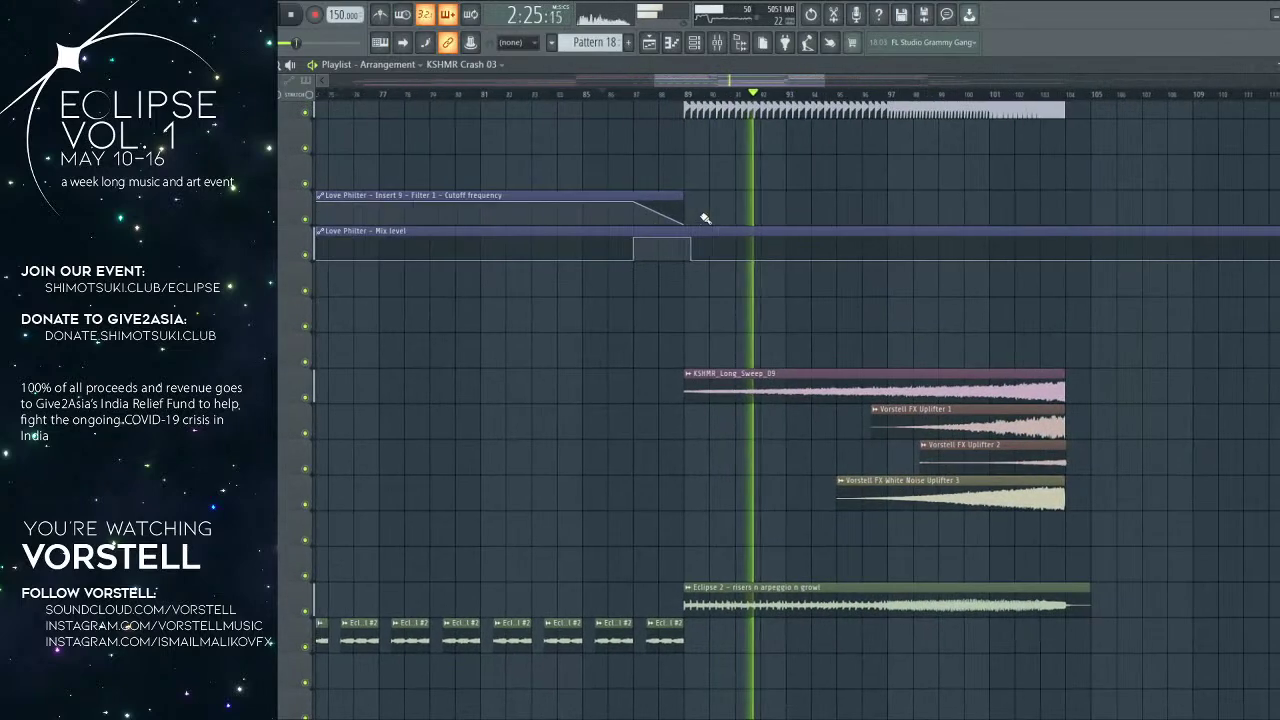
# Step: Play the second build-up from about bar 98 and examine its sweep, uplifters and stereo separation automation
pyautogui.click(920, 97)
pyautogui.scroll(1, 1046, 200)
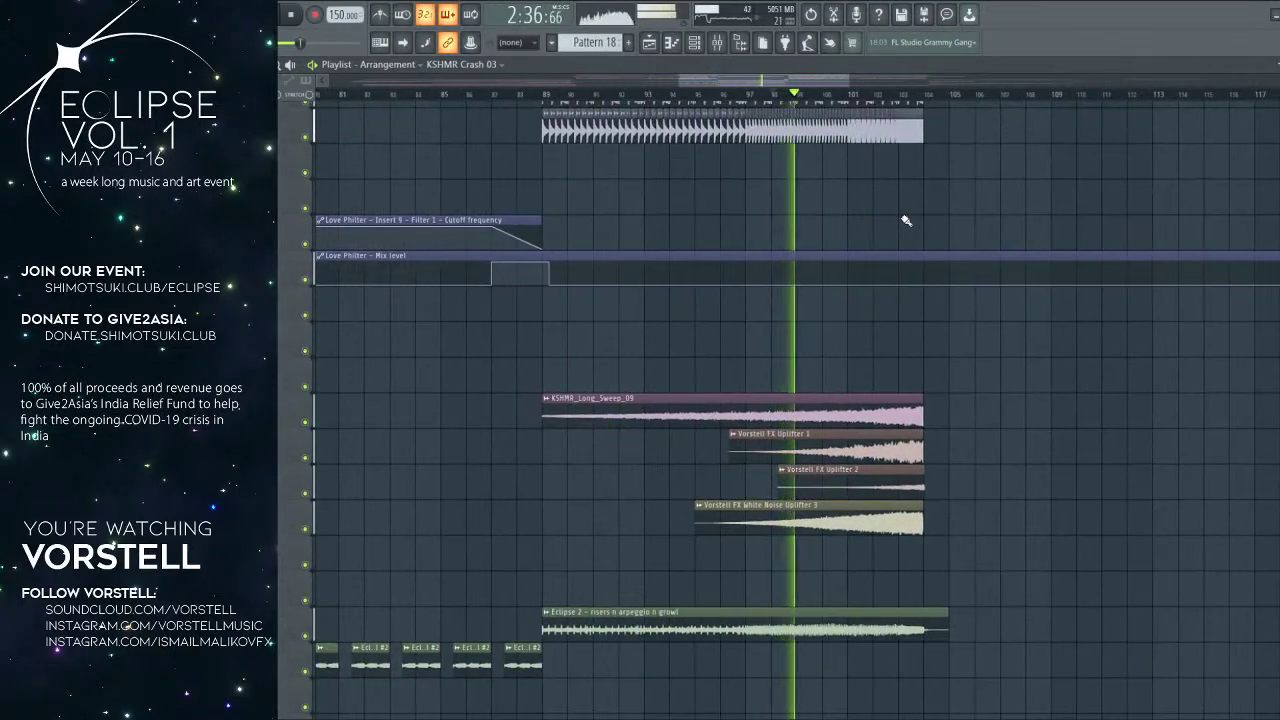
pyautogui.moveTo(926, 219); pyautogui.dragTo(841, 237)
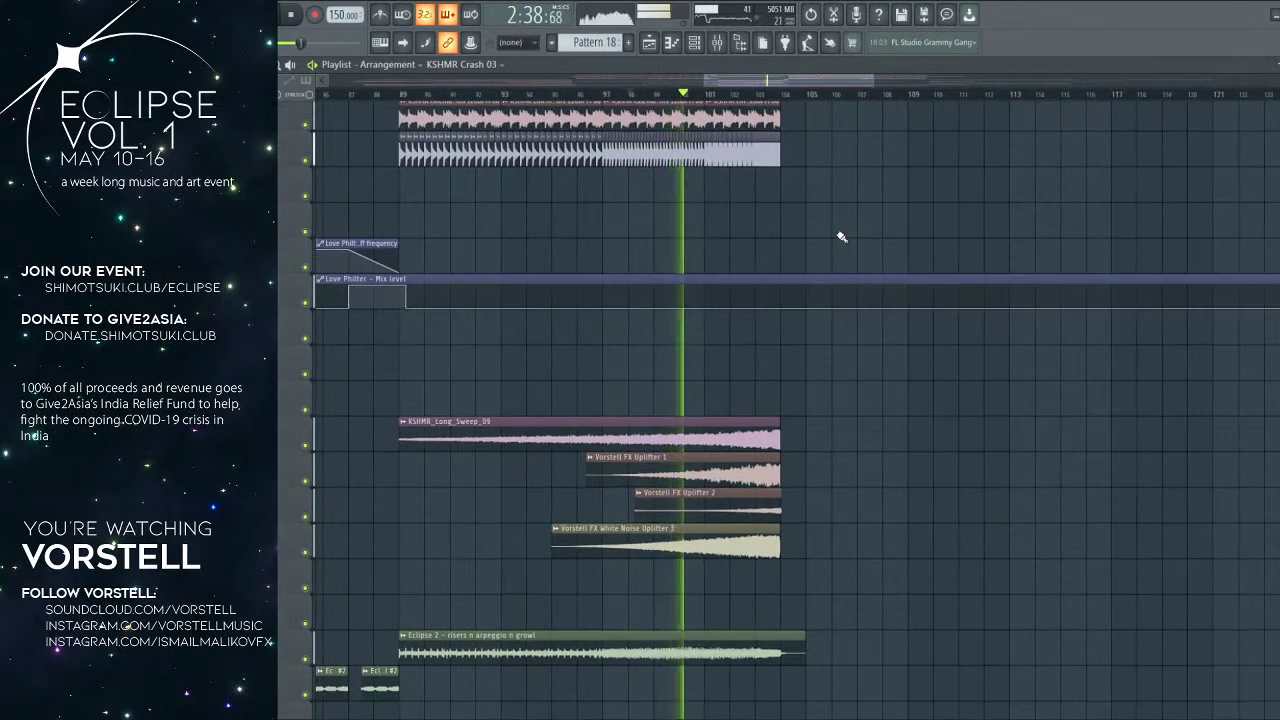
pyautogui.scroll(-4, 838, 237)
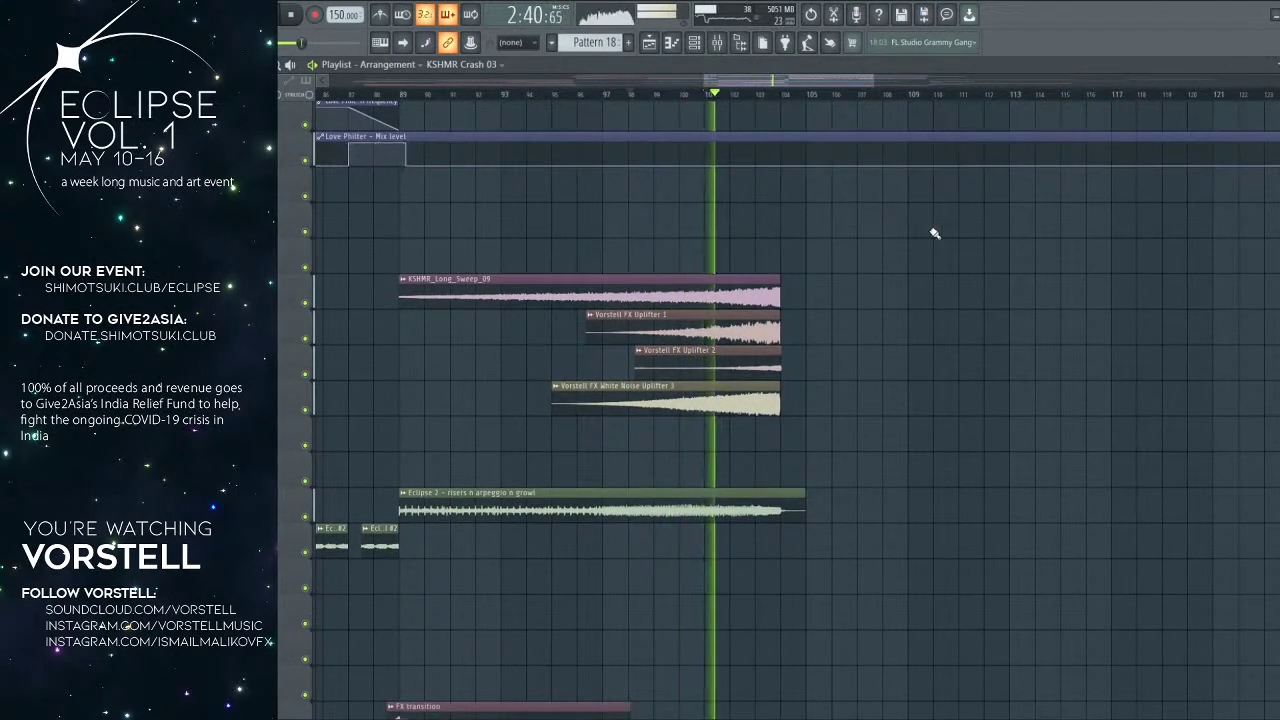
pyautogui.moveTo(946, 231); pyautogui.dragTo(847, 247)
pyautogui.scroll(-4, 848, 248)
pyautogui.scroll(-6, 850, 250)
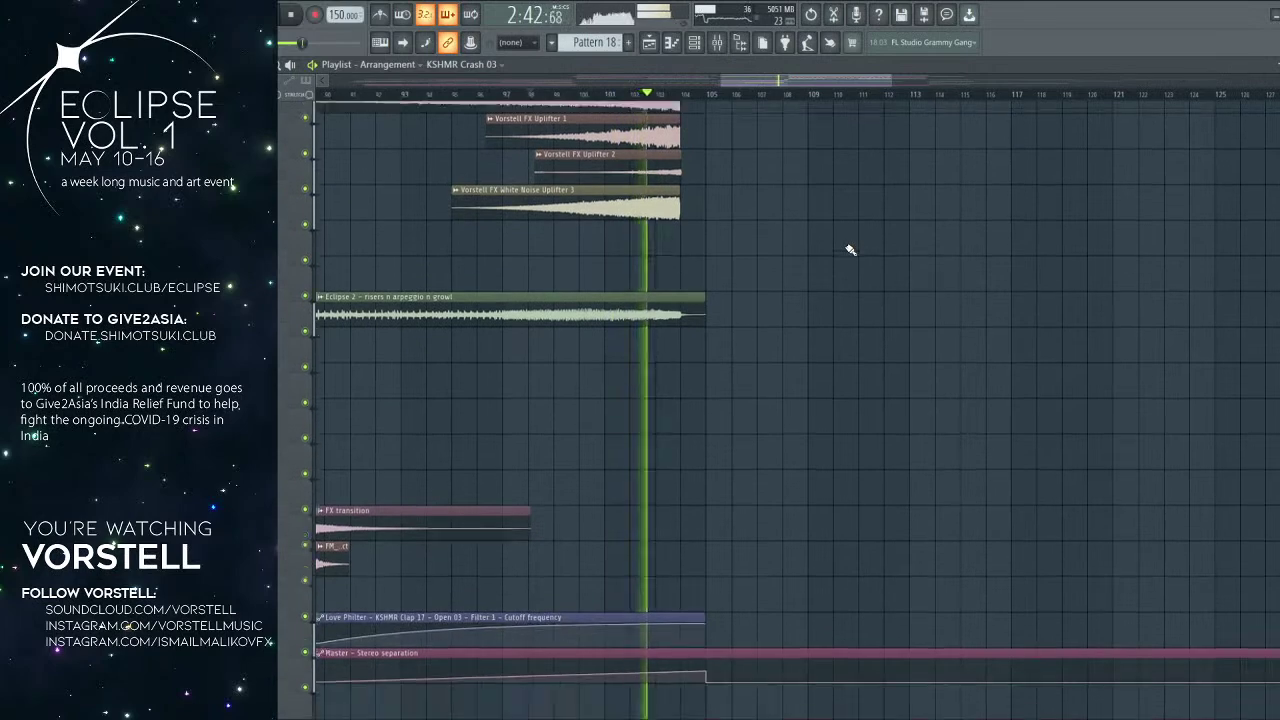
# Step: Follow the playback from the end of the build-up into the second drop at bar 105
pyautogui.scroll(3, 860, 250)
pyautogui.hscroll(4, 858, 270)
pyautogui.scroll(2, 858, 280)
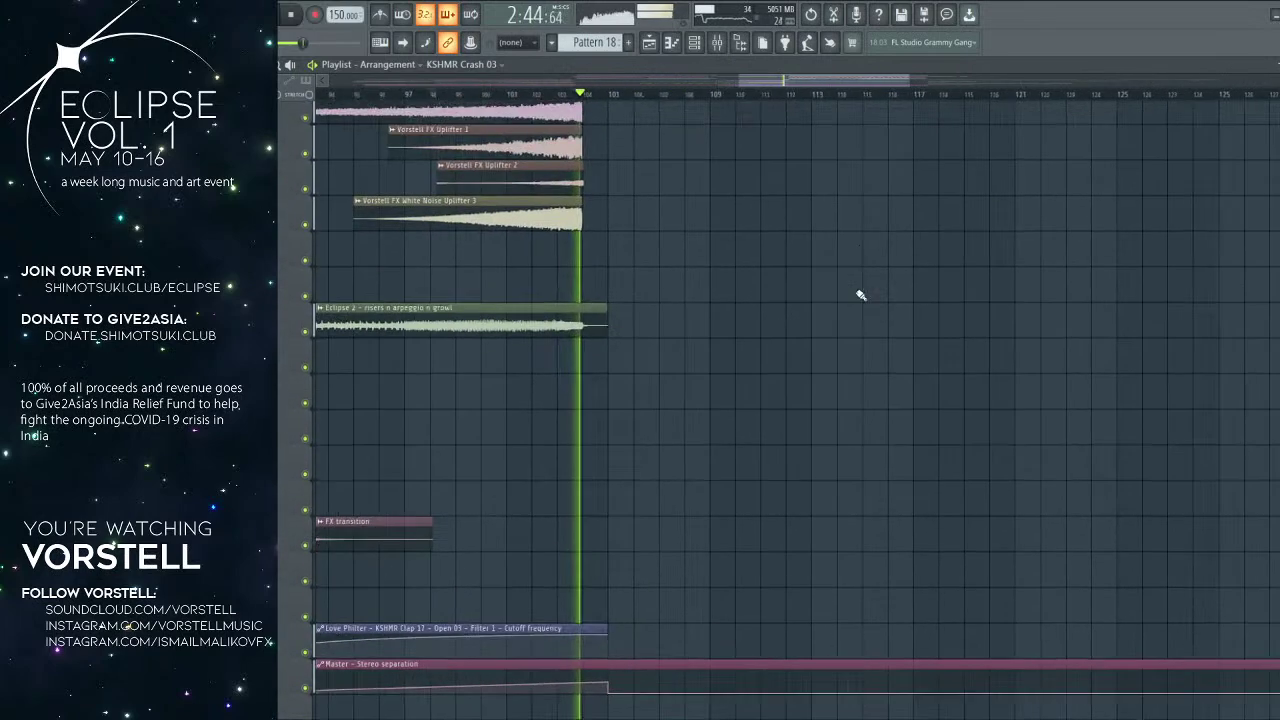
pyautogui.hscroll(2, 900, 290)
pyautogui.scroll(10, 900, 300)
pyautogui.scroll(12, 872, 325)
pyautogui.scroll(3, 700, 420)
pyautogui.scroll(-3, 600, 480)
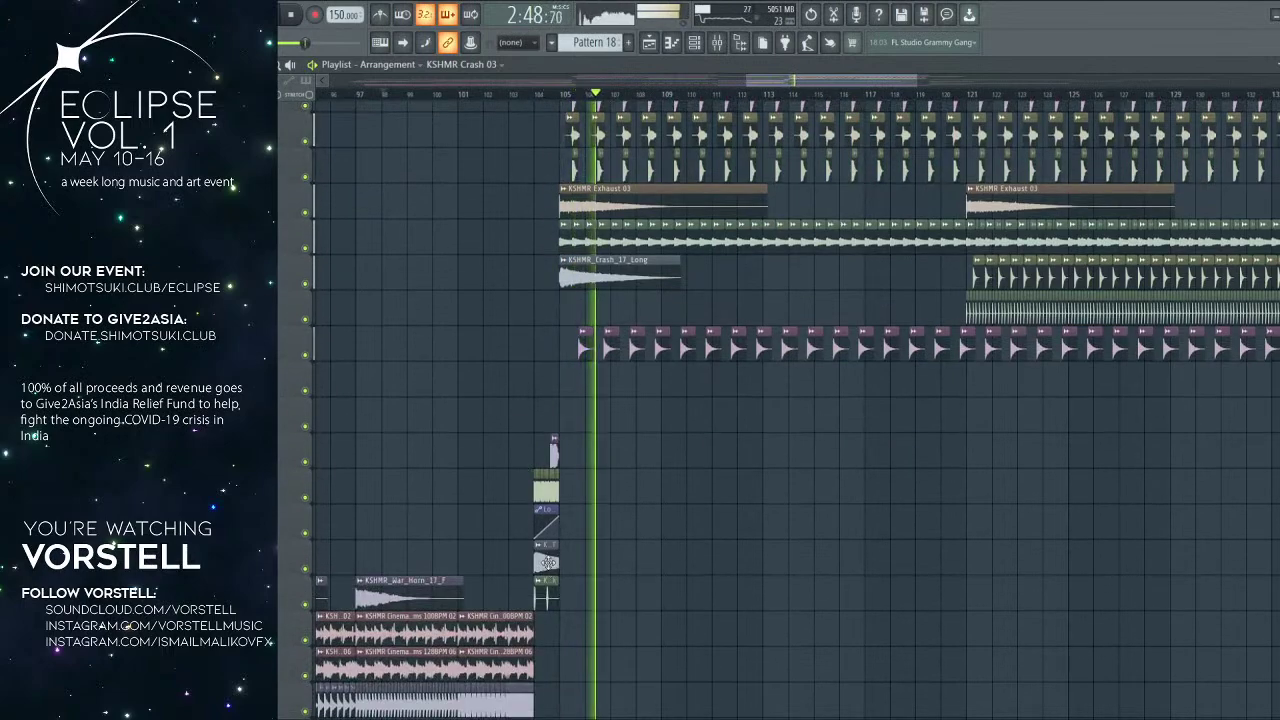
# Step: Open the channel settings of the KSHMR_Sub_Drop_07_F clip just before bar 105 and close them again
pyautogui.doubleClick(547, 552)
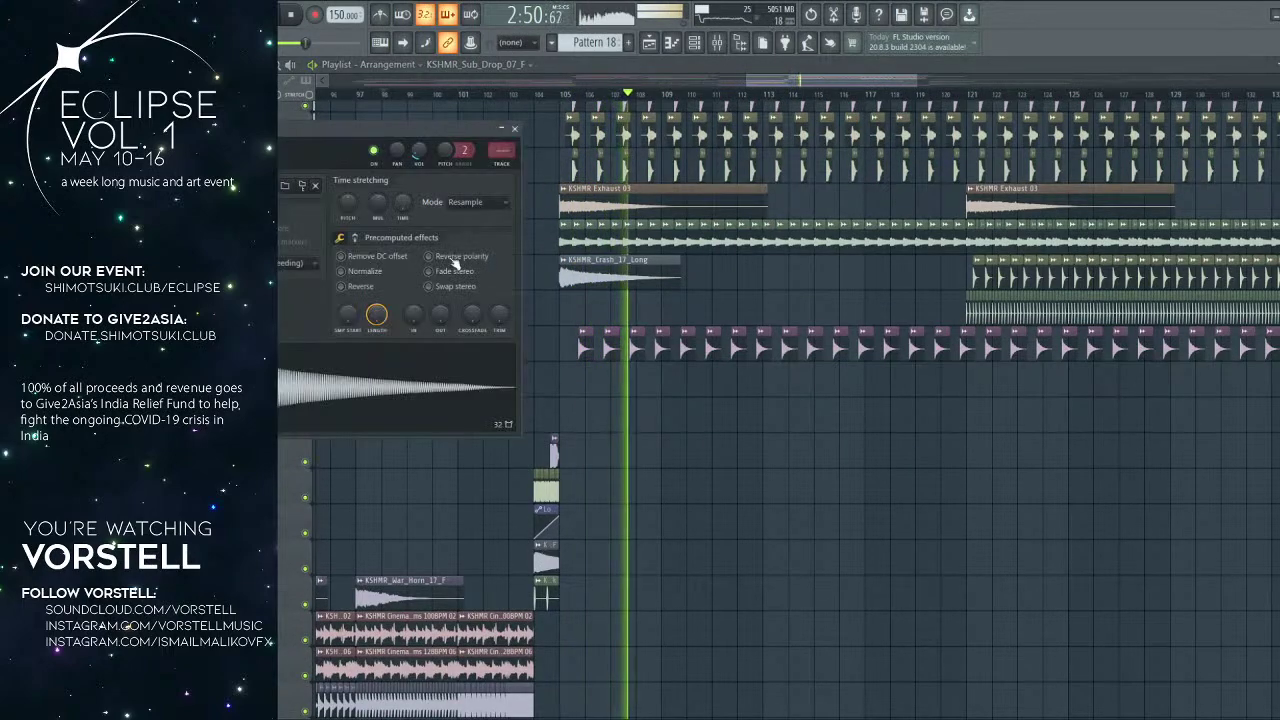
pyautogui.scroll(5, 697, 195)
pyautogui.press('Escape')
# Step: Inspect the second Fruity parametric EQ 2 on the mocks_dubby_part_with_no_drums mixer track, then return to the playlist
pyautogui.scroll(8, 697, 198)
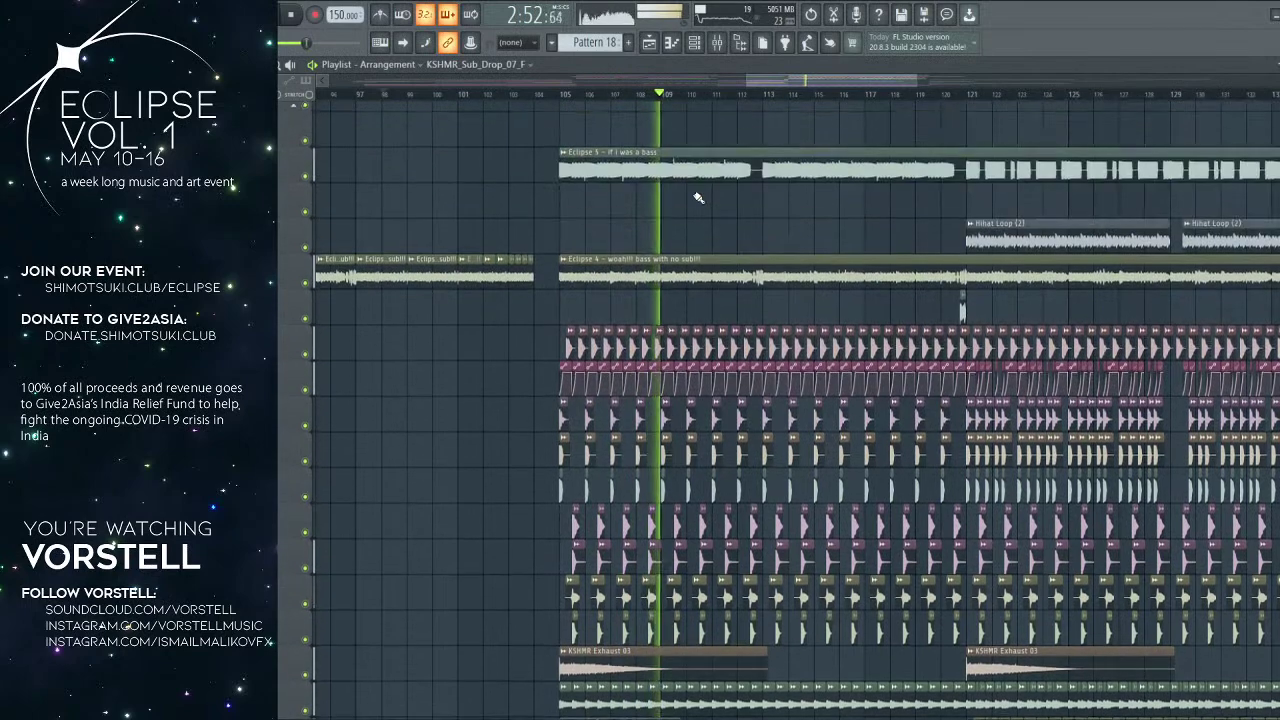
pyautogui.click(719, 43)
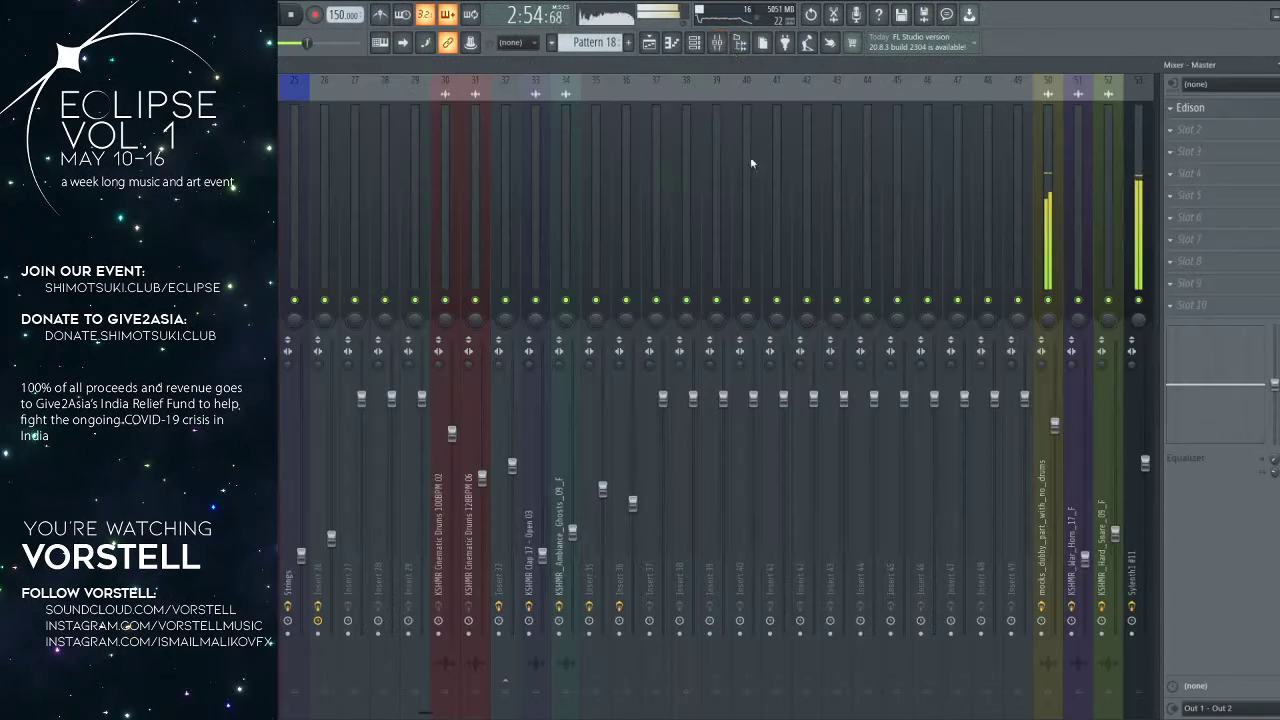
pyautogui.click(1040, 229)
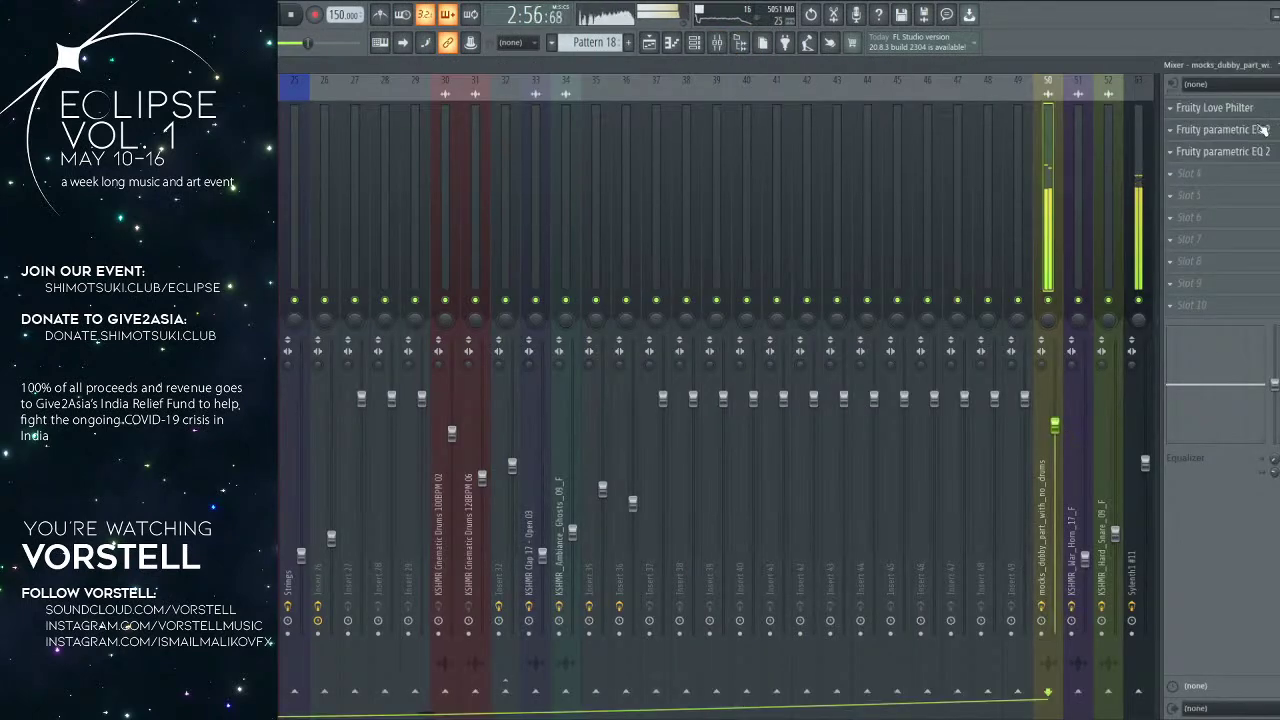
pyautogui.click(1225, 152)
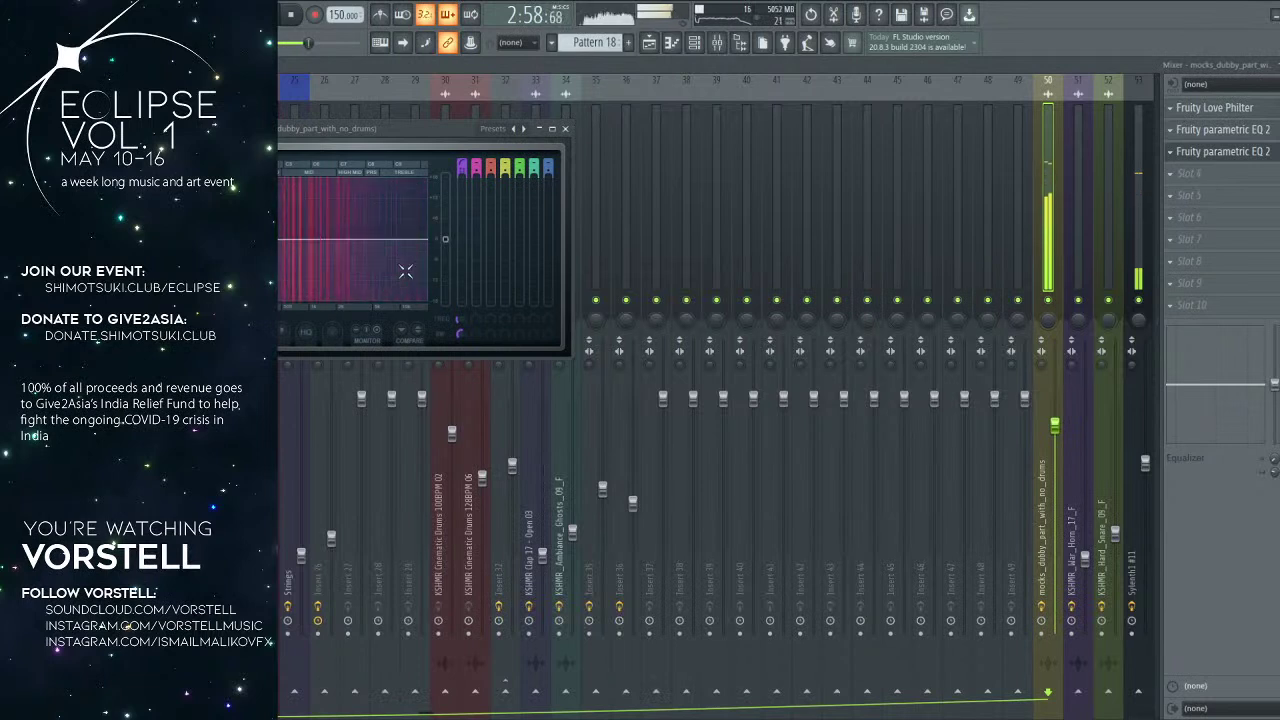
pyautogui.click(565, 129)
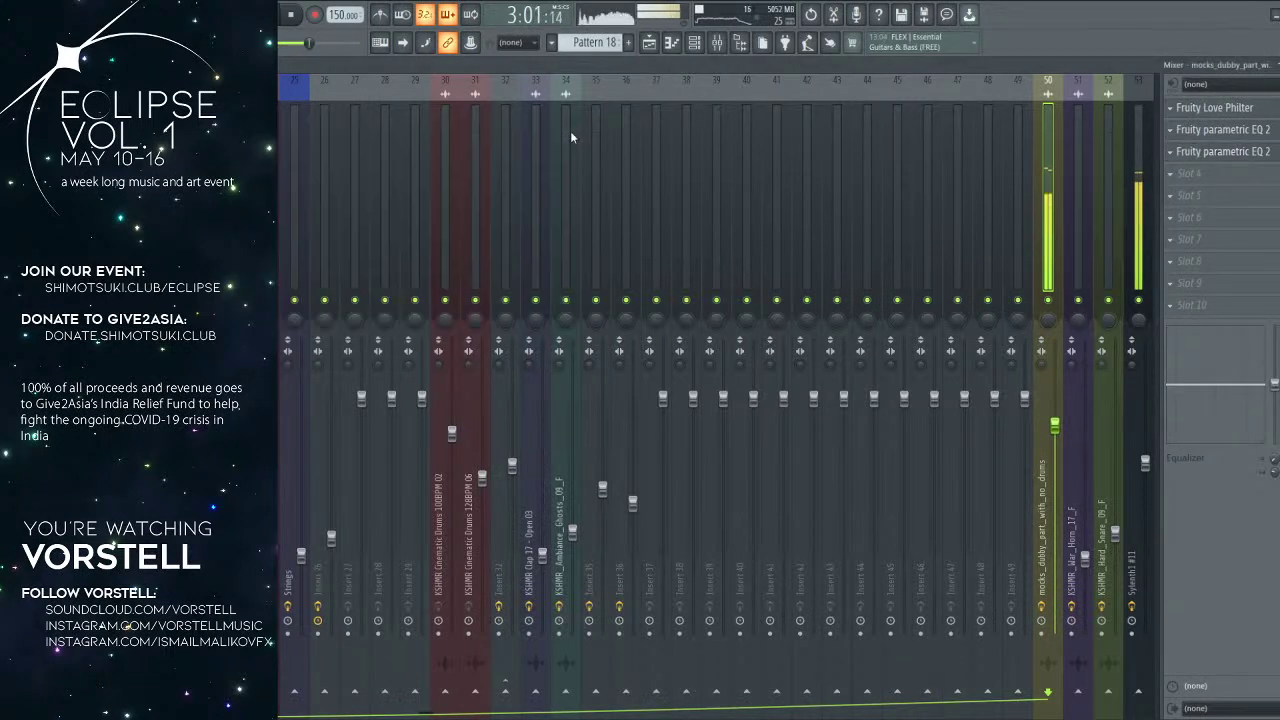
pyautogui.click(650, 43)
# Step: Follow the playback through the second drop to about bar 135, examining its clips and the Love Philter cutoff automation
pyautogui.scroll(-2, 757, 102)
pyautogui.moveTo(850, 153); pyautogui.dragTo(787, 158)
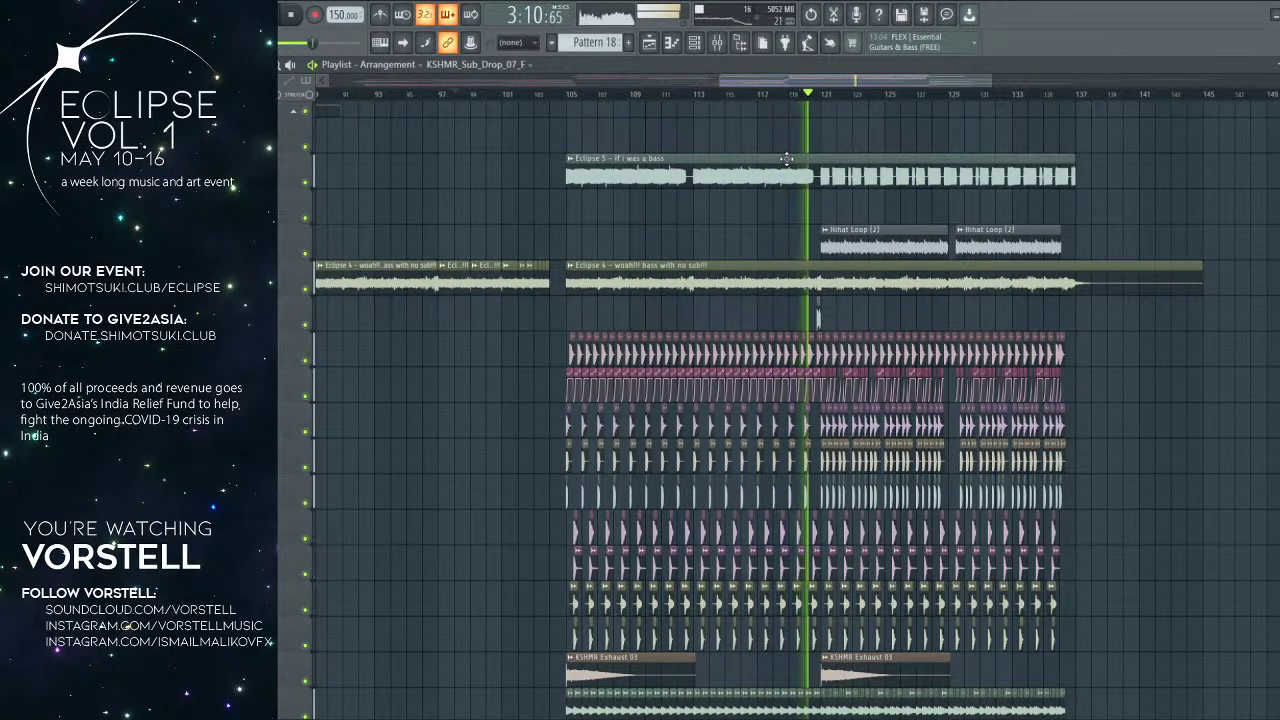
pyautogui.scroll(-1, 857, 107)
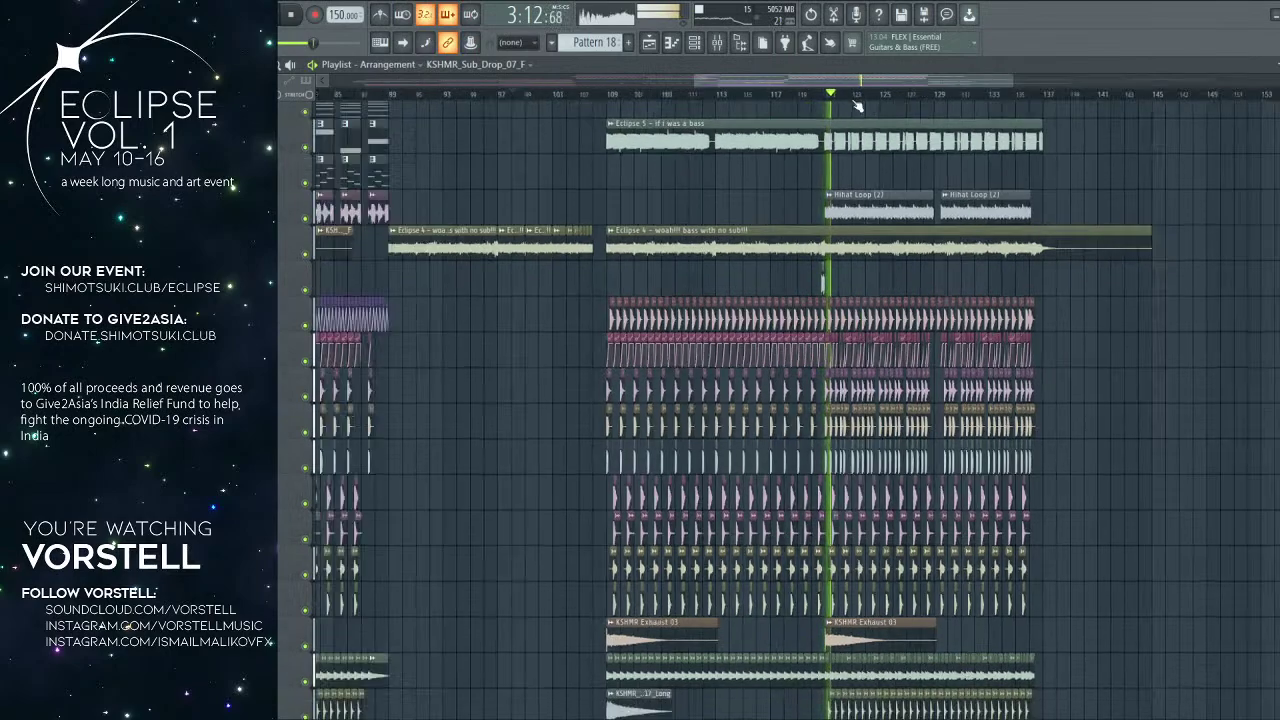
pyautogui.scroll(-2, 857, 107)
pyautogui.scroll(1, 858, 108)
pyautogui.scroll(4, 866, 200)
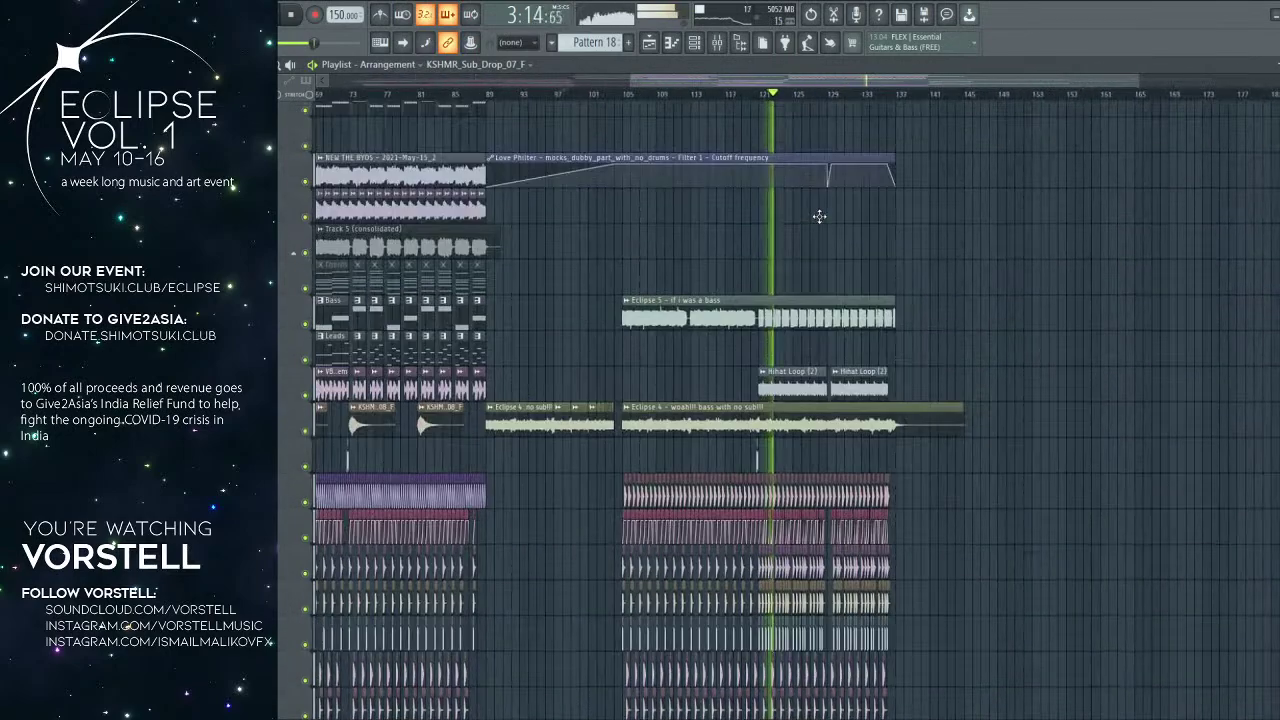
pyautogui.scroll(2, 830, 100)
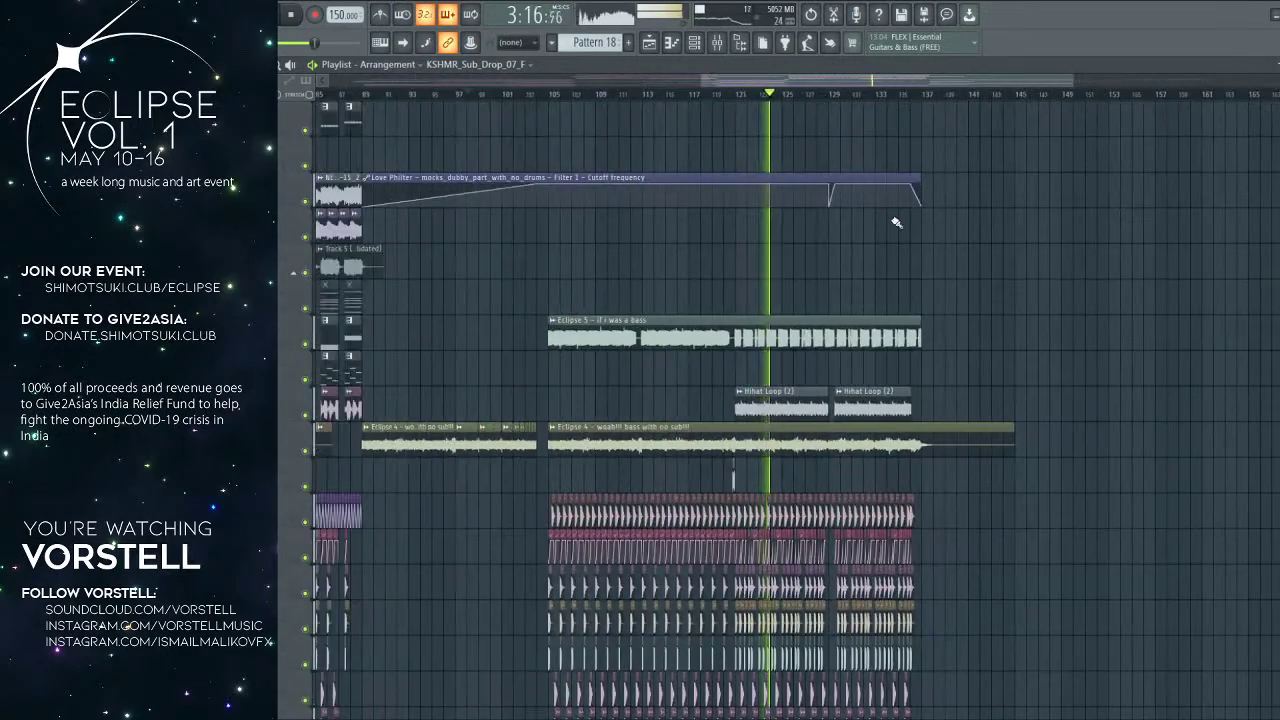
pyautogui.scroll(5, 775, 95)
pyautogui.scroll(-1, 775, 95)
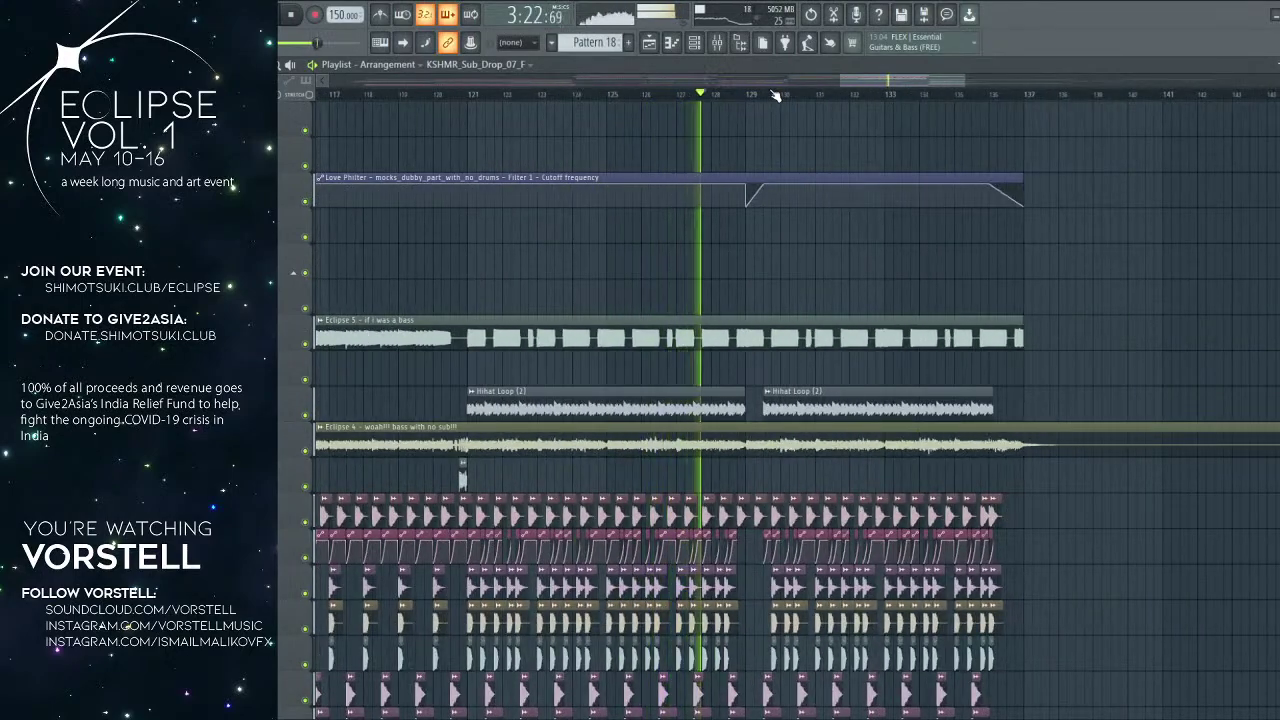
pyautogui.moveTo(746, 170); pyautogui.dragTo(714, 187)
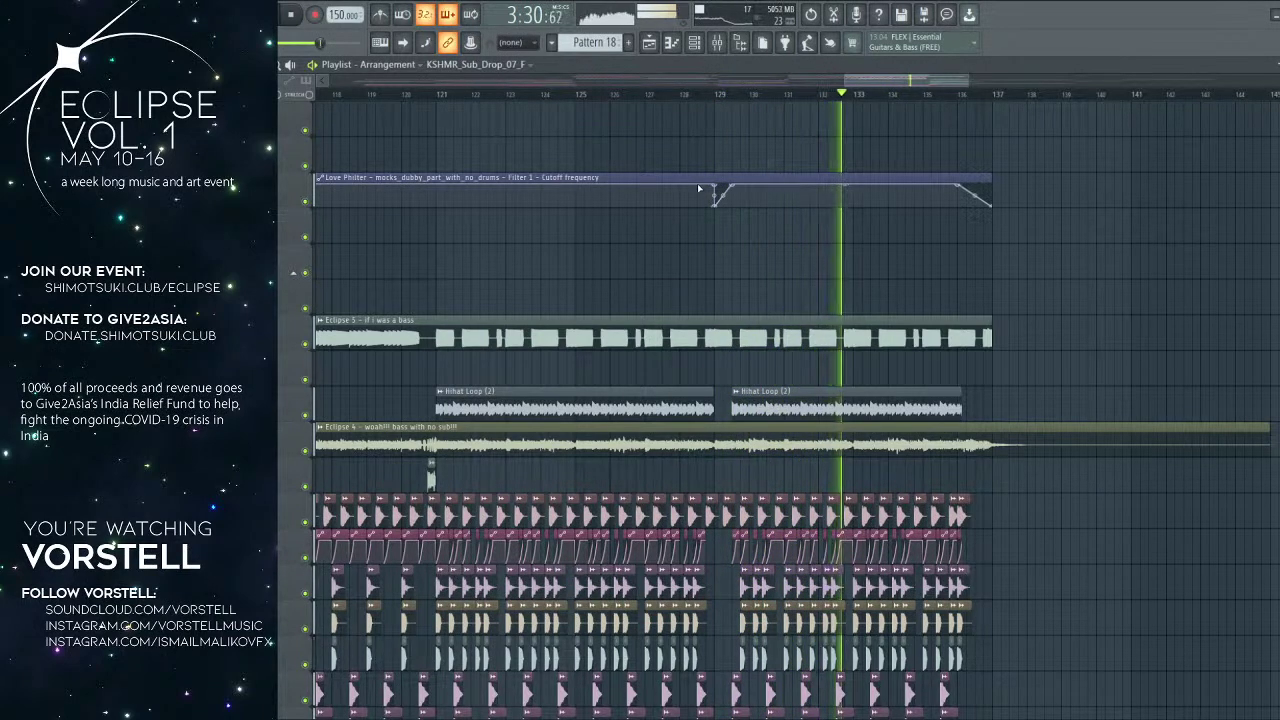
pyautogui.moveTo(877, 242); pyautogui.dragTo(677, 248)
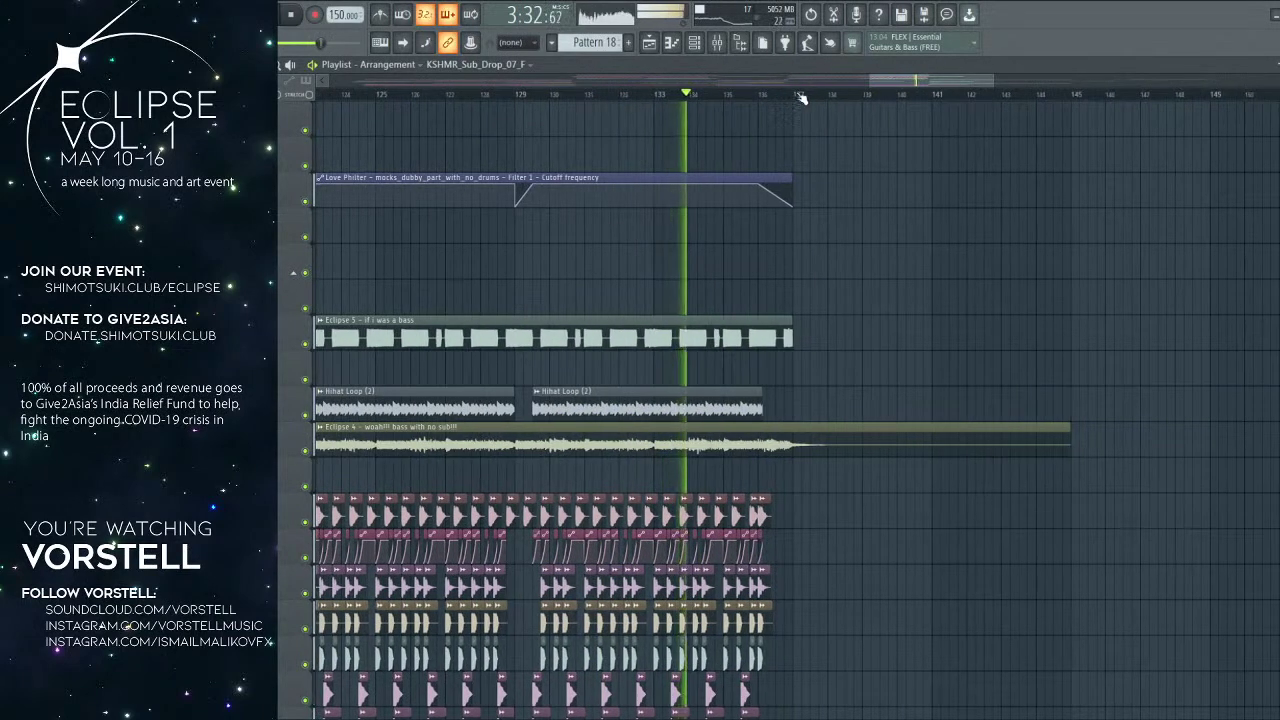
pyautogui.scroll(3, 800, 98)
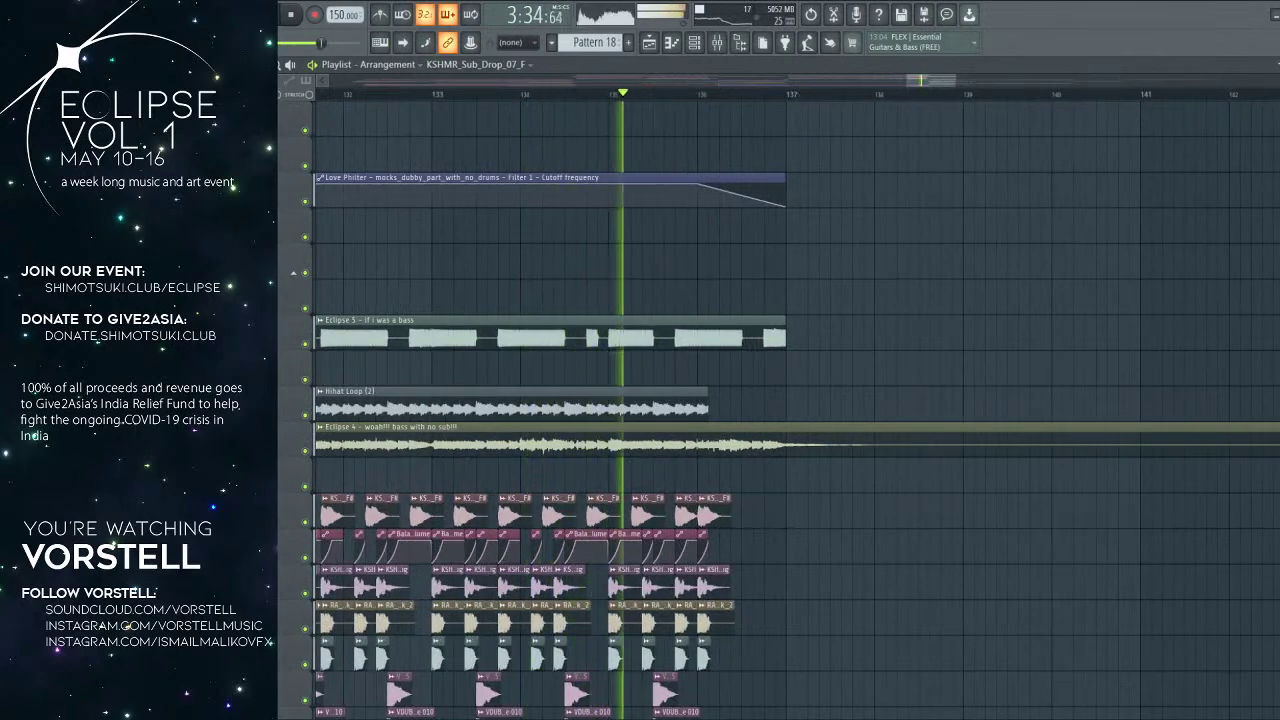
# Step: Trim the tail of the "Eclipse 4 - woah!!! bass with no sub!!!" clip to end at bar 137
pyautogui.scroll(-5, 814, 129)
pyautogui.scroll(-3, 800, 103)
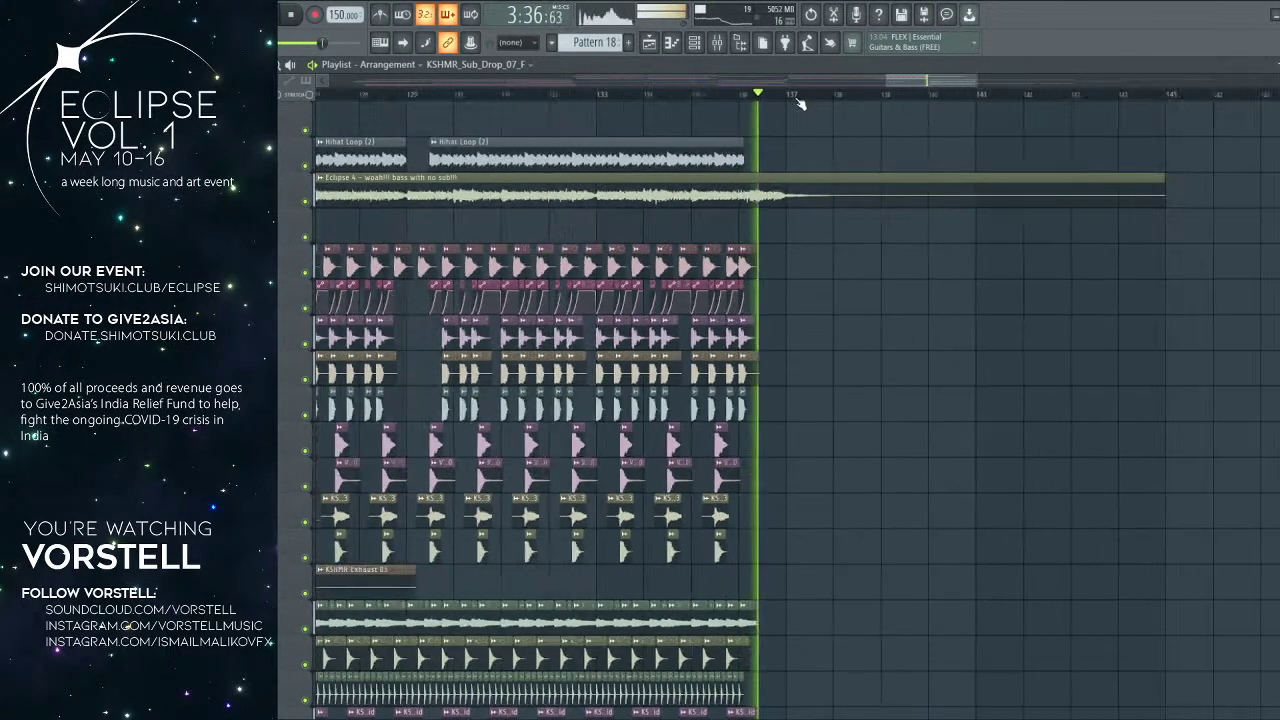
pyautogui.scroll(-1, 800, 103)
pyautogui.scroll(2, 757, 191)
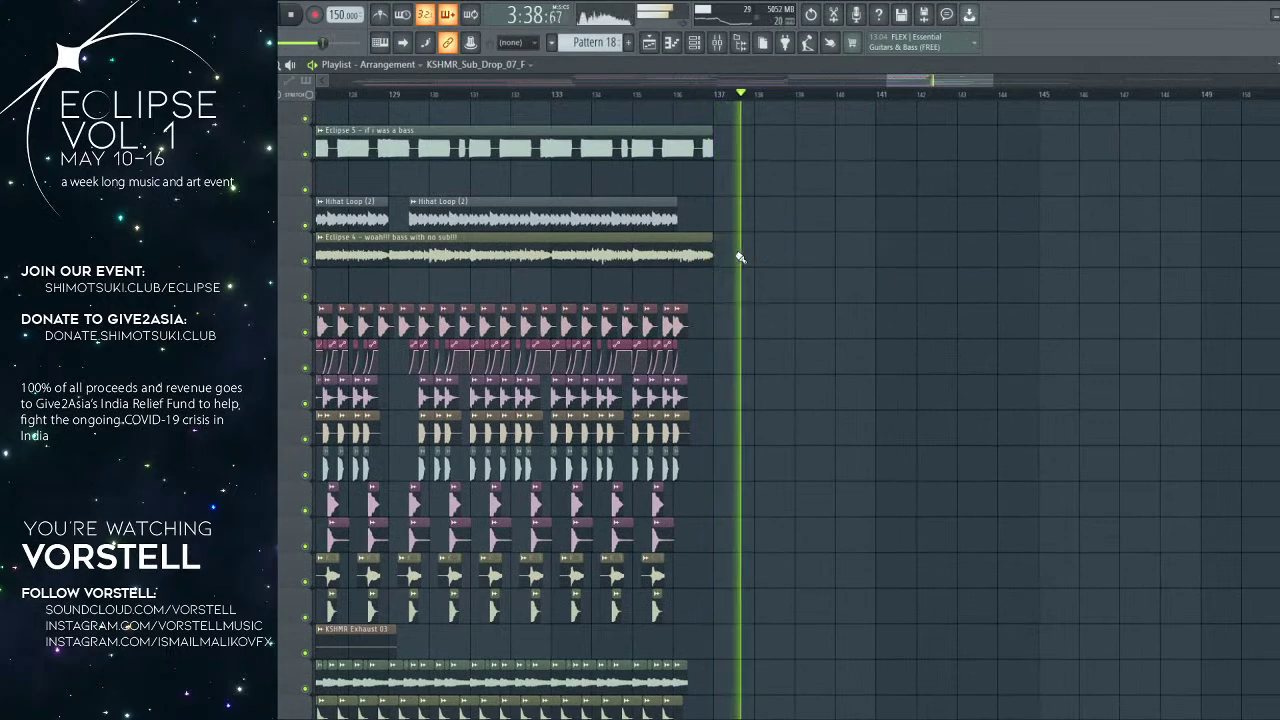
# Step: Play the section starting at bar 137 and examine its string, brass and orchestral layers
pyautogui.scroll(-10, 739, 257)
pyautogui.scroll(3, 690, 200)
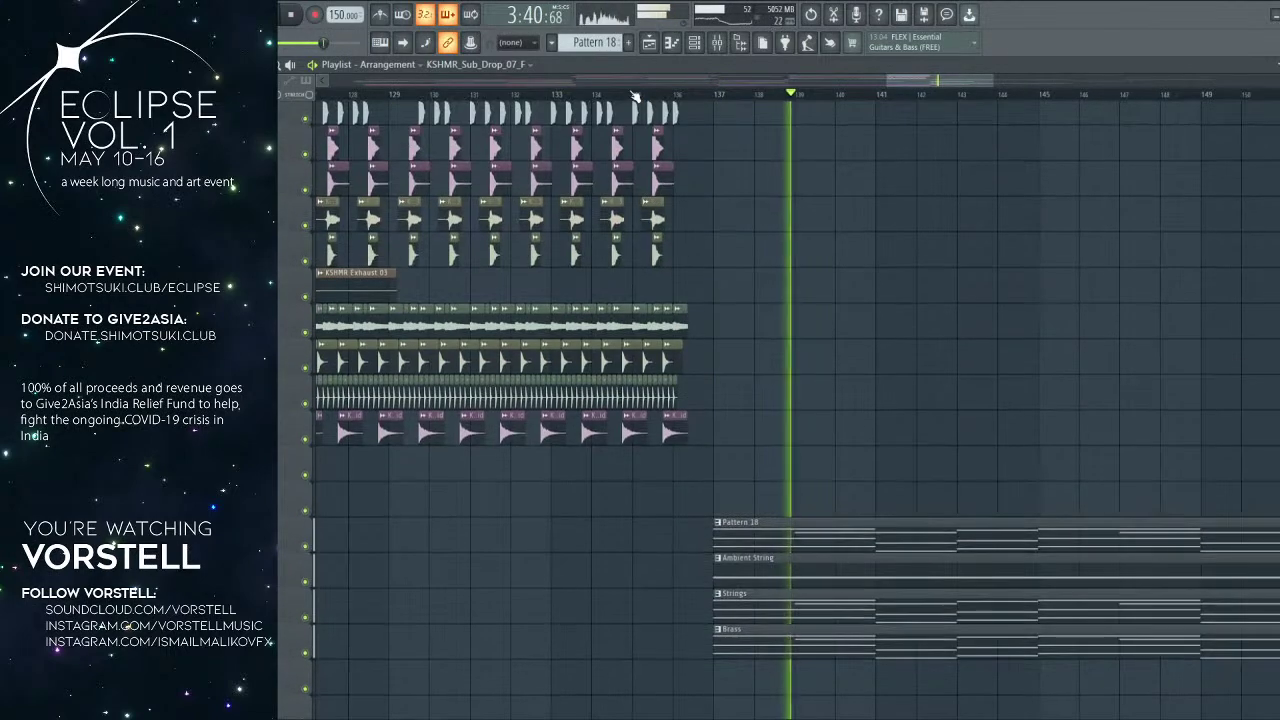
pyautogui.scroll(3, 635, 97)
pyautogui.scroll(-3, 641, 99)
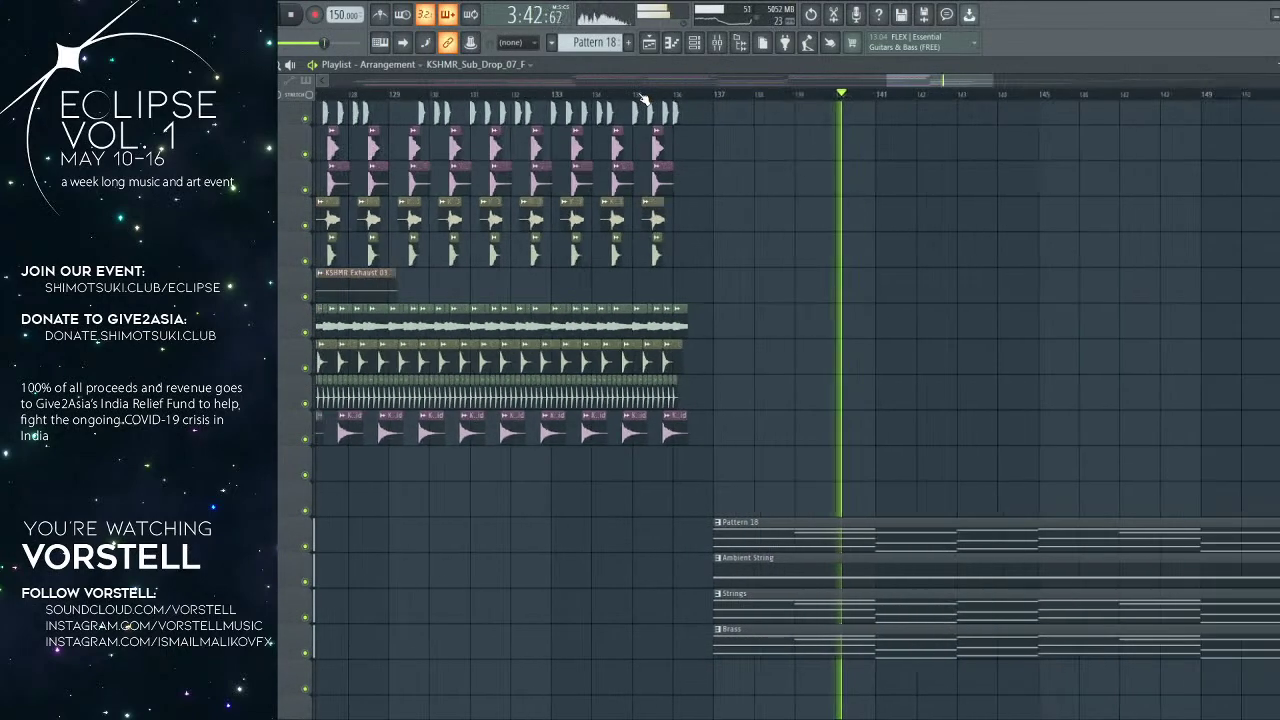
pyautogui.scroll(-8, 683, 206)
pyautogui.scroll(-3, 660, 266)
pyautogui.scroll(-11, 604, 300)
# Step: Set the time stretching mode of the Eclipse 1 - Orchestral_Verse Stuff clip to Stretch
pyautogui.doubleClick(663, 334)
pyautogui.press('space')
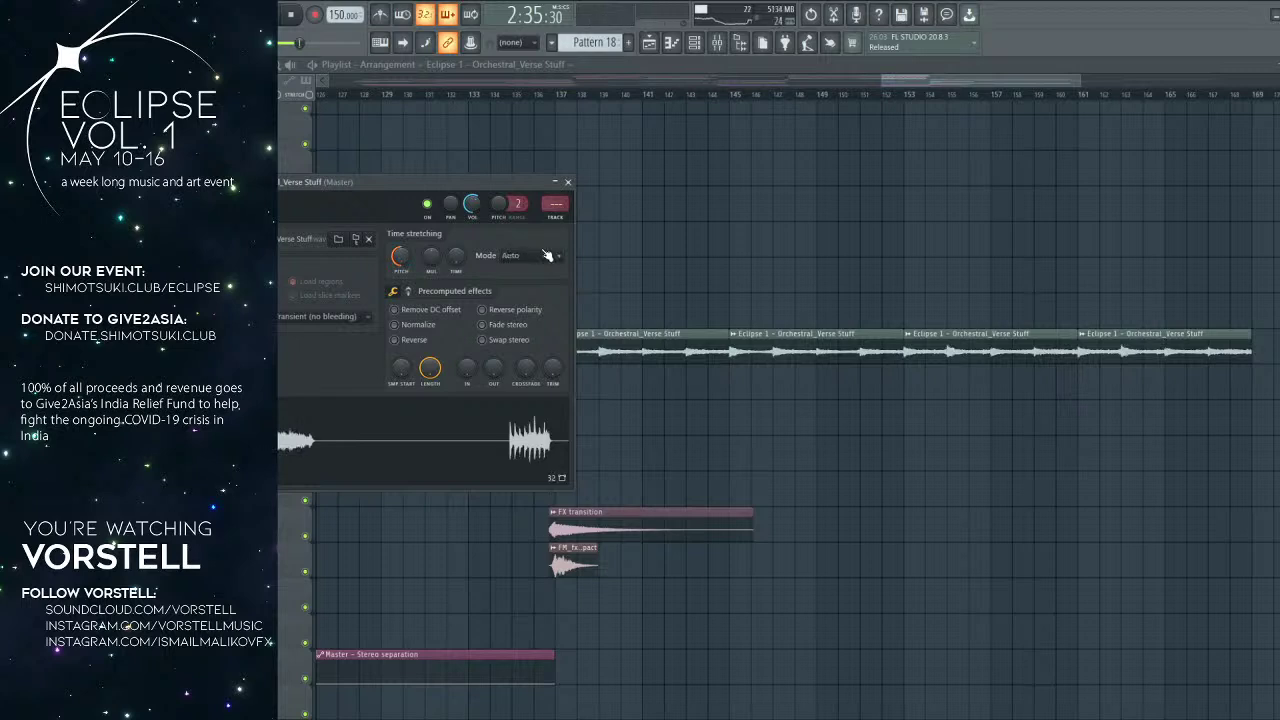
pyautogui.click(540, 255)
pyautogui.click(538, 297)
# Step: Solo the Orchestral_Verse Stuff track from bar 137, check its channel settings during playback, and unsolo it
pyautogui.click(557, 94)
pyautogui.press('space')
pyautogui.scroll(3, 559, 94)
pyautogui.rightClick(306, 359)
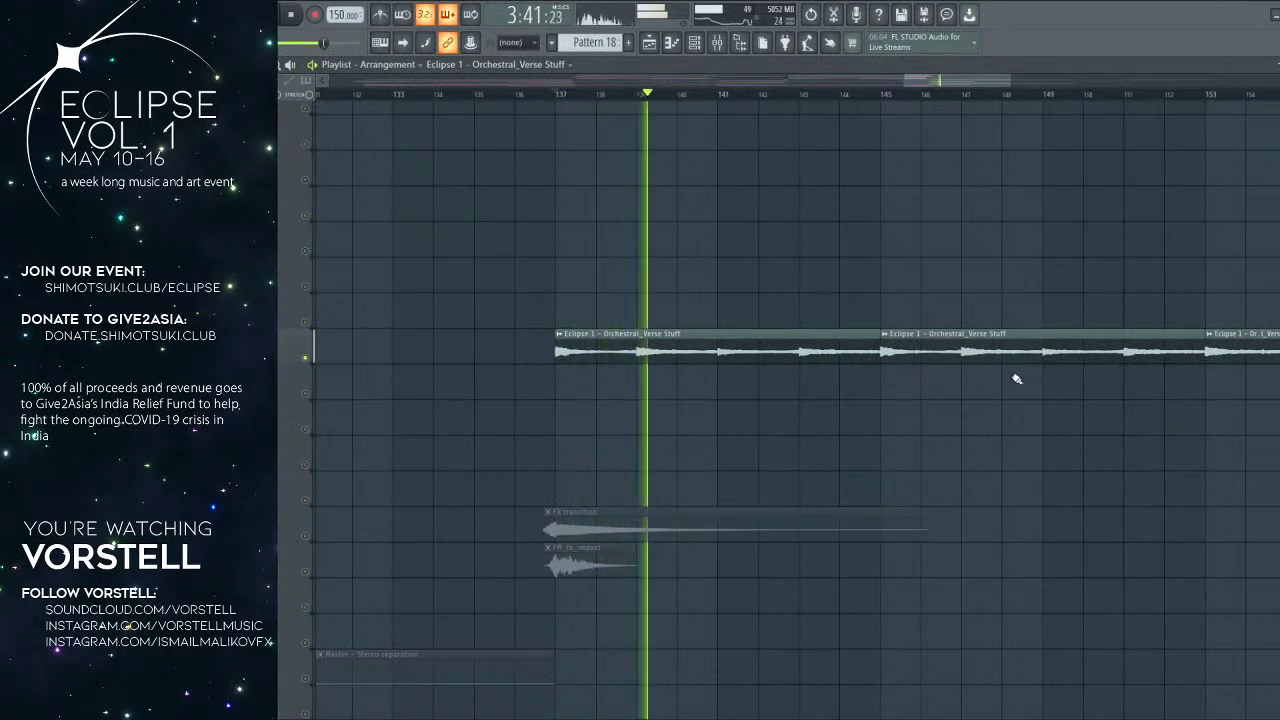
pyautogui.doubleClick(803, 351)
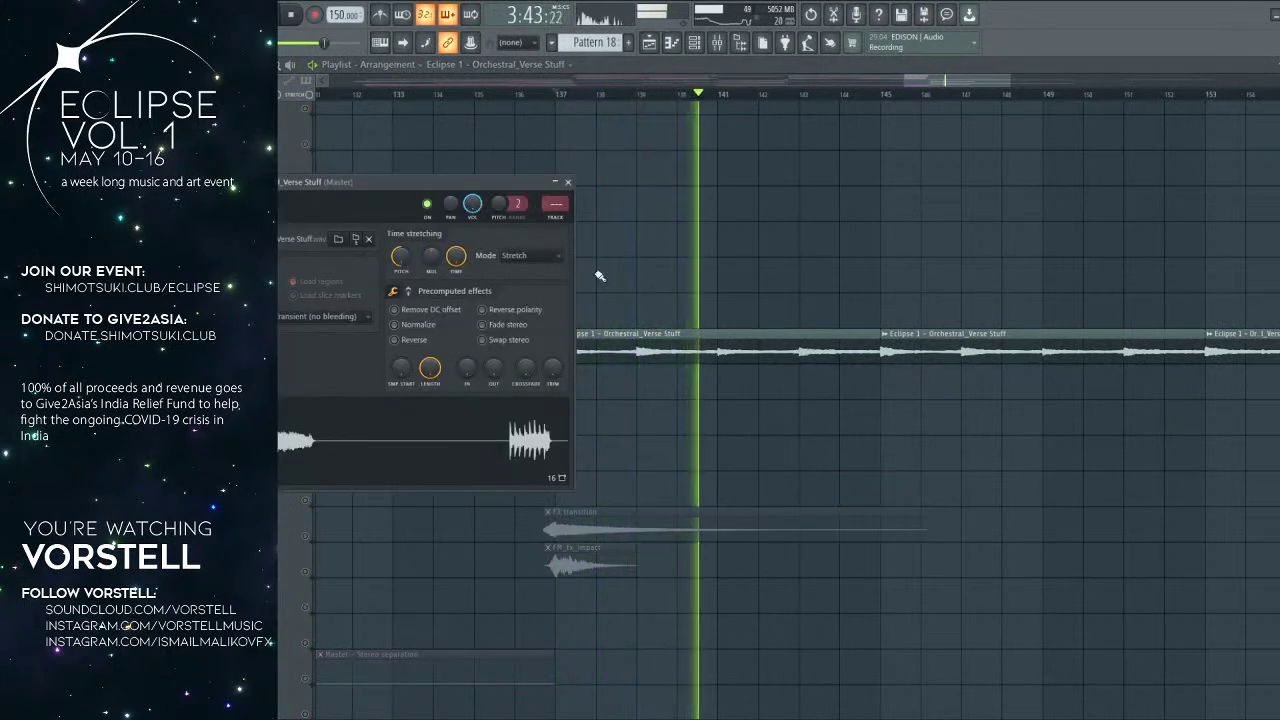
pyautogui.click(568, 182)
pyautogui.rightClick(305, 358)
# Step: Adjust the channel volume of the Eclipse 1 - Orchestral_Verse Stuff clip against the full mix
pyautogui.press('space')
pyautogui.press('space')
pyautogui.scroll(5, 690, 348)
pyautogui.scroll(-8, 727, 133)
pyautogui.scroll(4, 760, 160)
pyautogui.scroll(8, 728, 190)
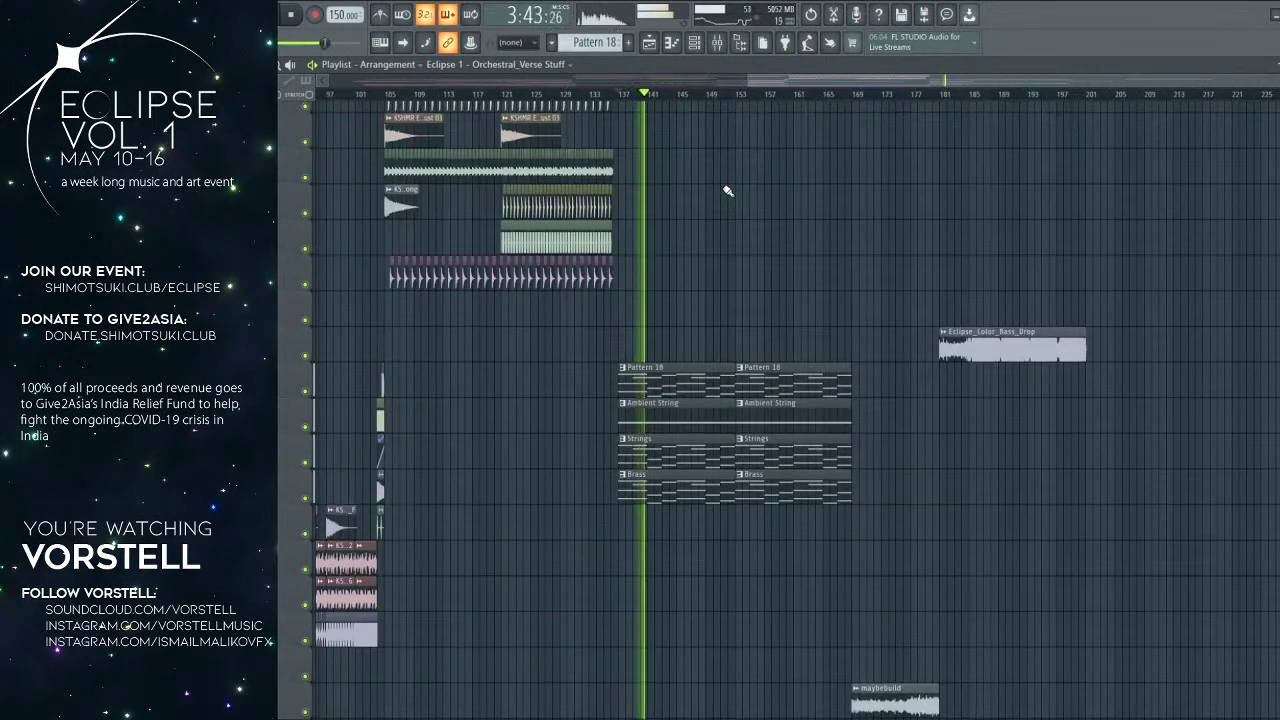
pyautogui.scroll(-12, 728, 190)
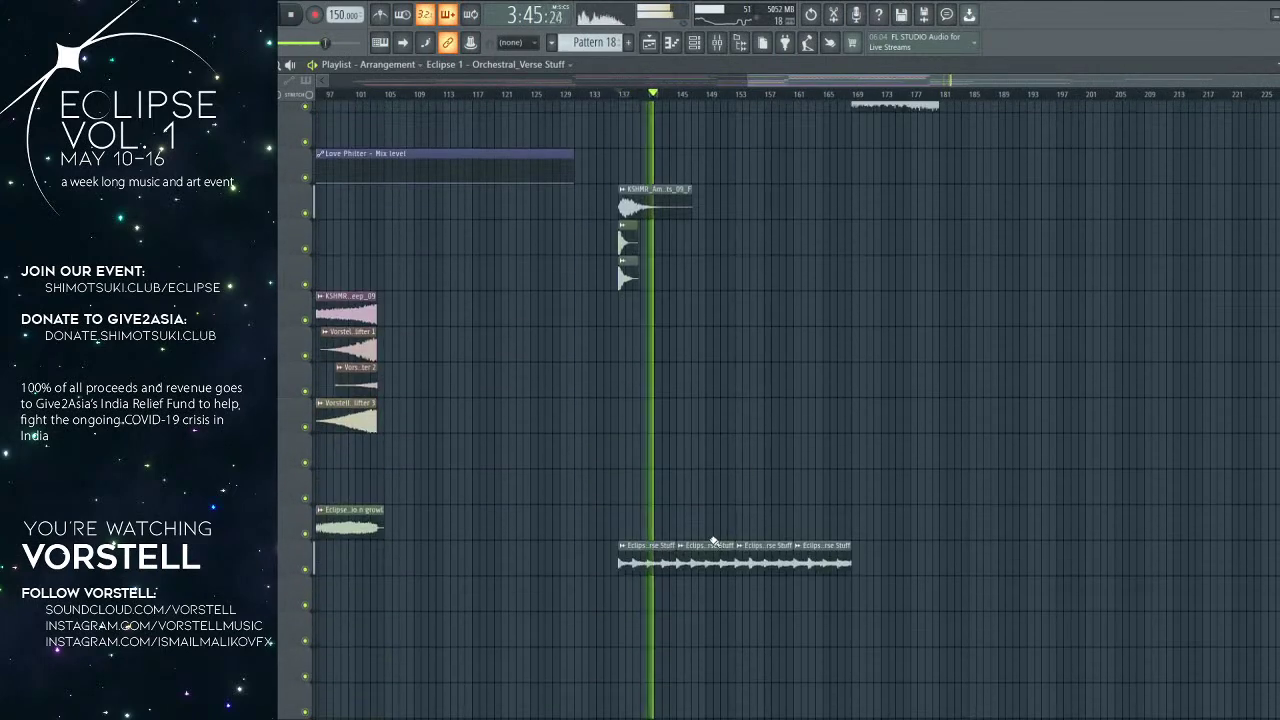
pyautogui.click(700, 545)
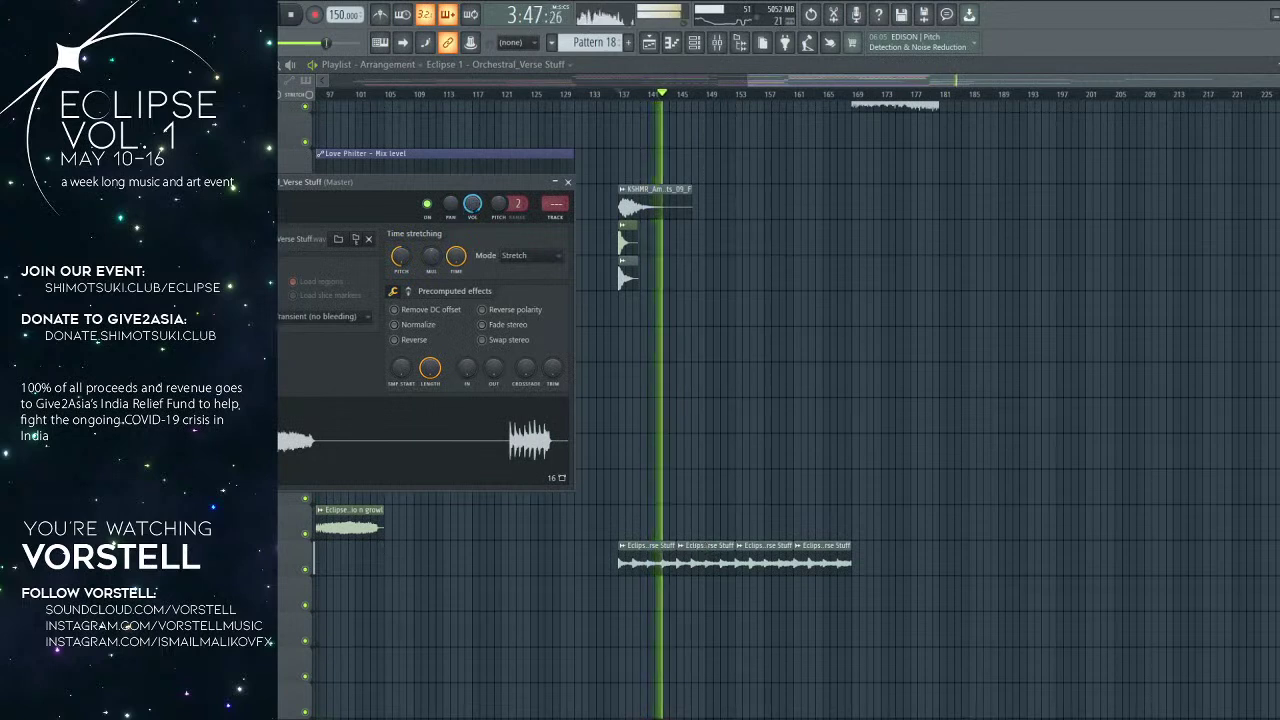
pyautogui.rightClick(473, 205)
pyautogui.click(470, 200)
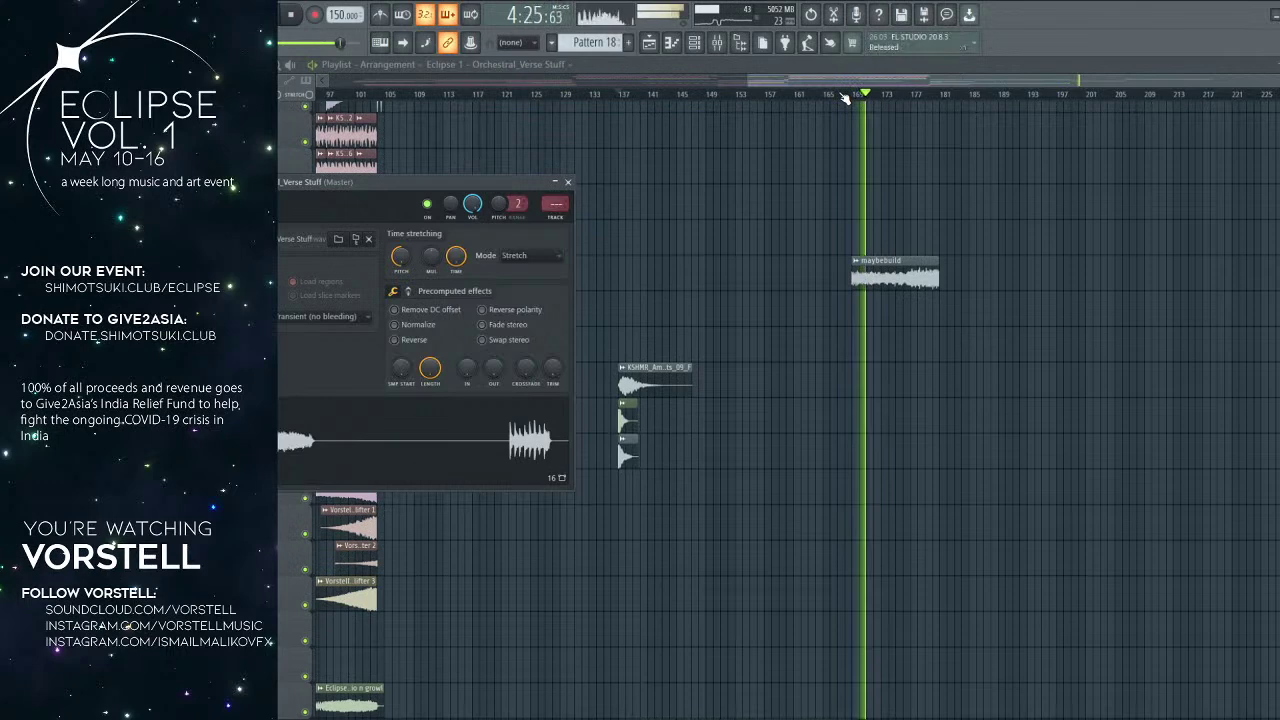
# Step: Copy the KSHMR_Ambiance_Ghosts_09_F, KSHMR Orchestra Hit 10 and KSHMR Impact 01 clips from bar 137 to bar 169
pyautogui.scroll(3, 850, 94)
pyautogui.scroll(-2, 824, 143)
pyautogui.hscroll(-2, 824, 143)
pyautogui.moveTo(524, 309); pyautogui.dragTo(470, 404)
pyautogui.press('space')
pyautogui.scroll(6, 1064, 99)
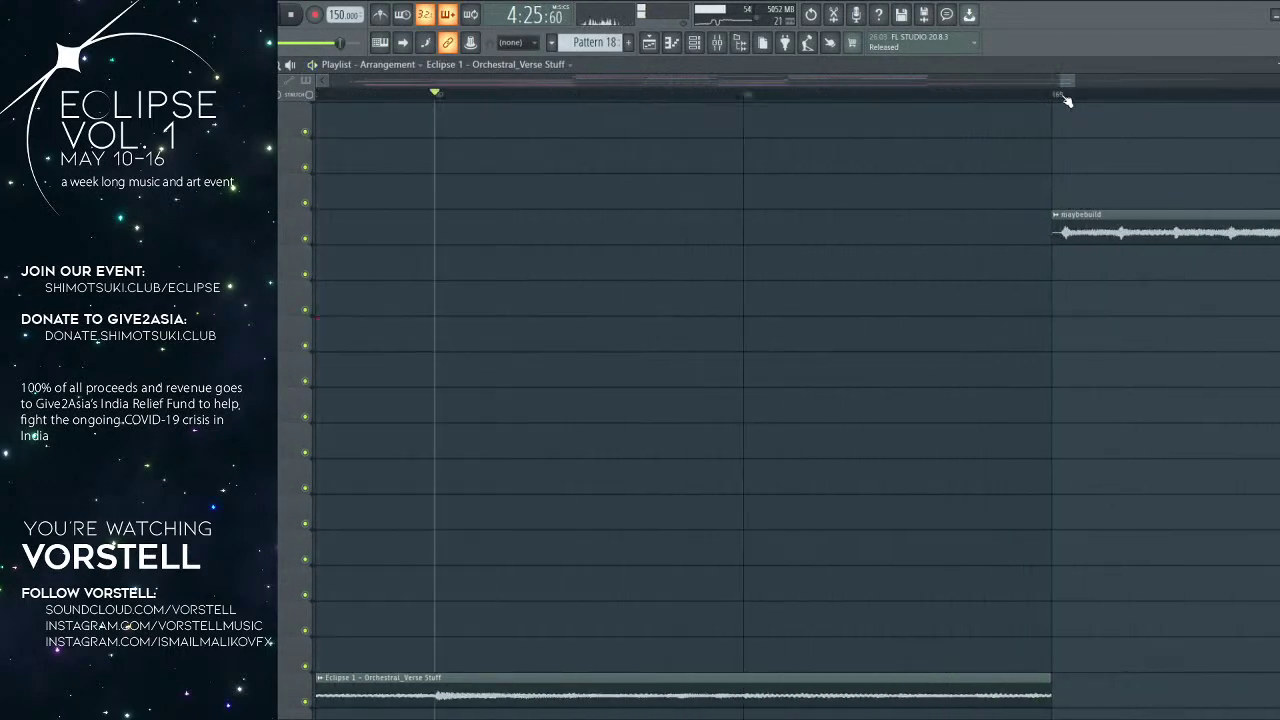
pyautogui.hotkey('ctrl', 'v')
pyautogui.scroll(-1, 1064, 100)
pyautogui.moveTo(1053, 318); pyautogui.dragTo(1261, 318)
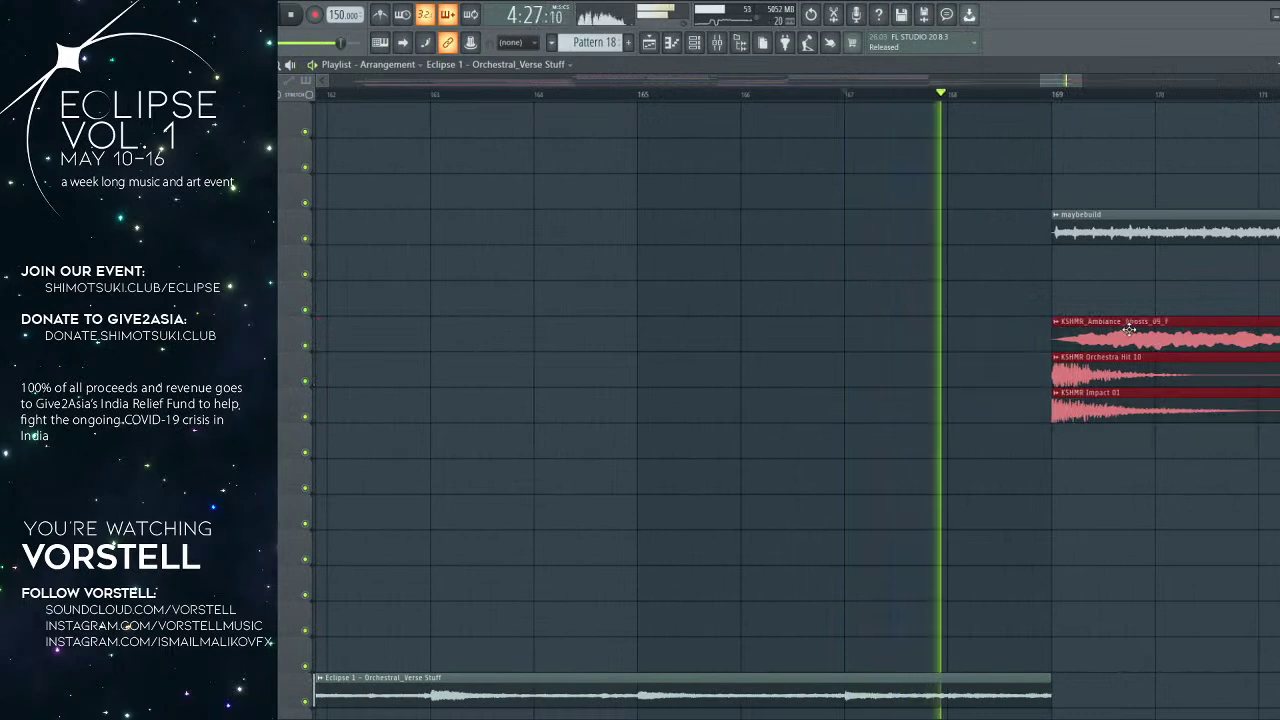
# Step: Copy the FX transition and FM_fx_impact clips from around bar 137 to the transition at bar 169
pyautogui.scroll(-3, 1008, 266)
pyautogui.scroll(-5, 1008, 266)
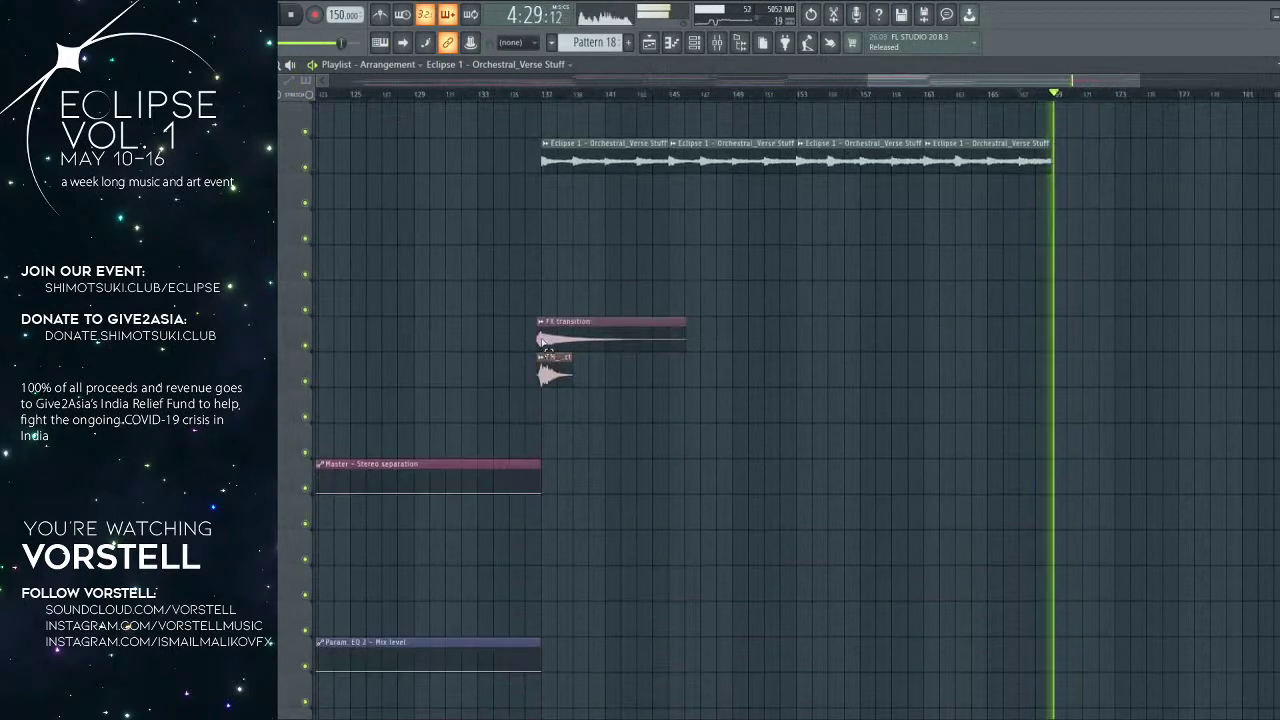
pyautogui.scroll(6, 1064, 99)
pyautogui.hotkey('ctrl', 'v')
pyautogui.scroll(-4, 1062, 100)
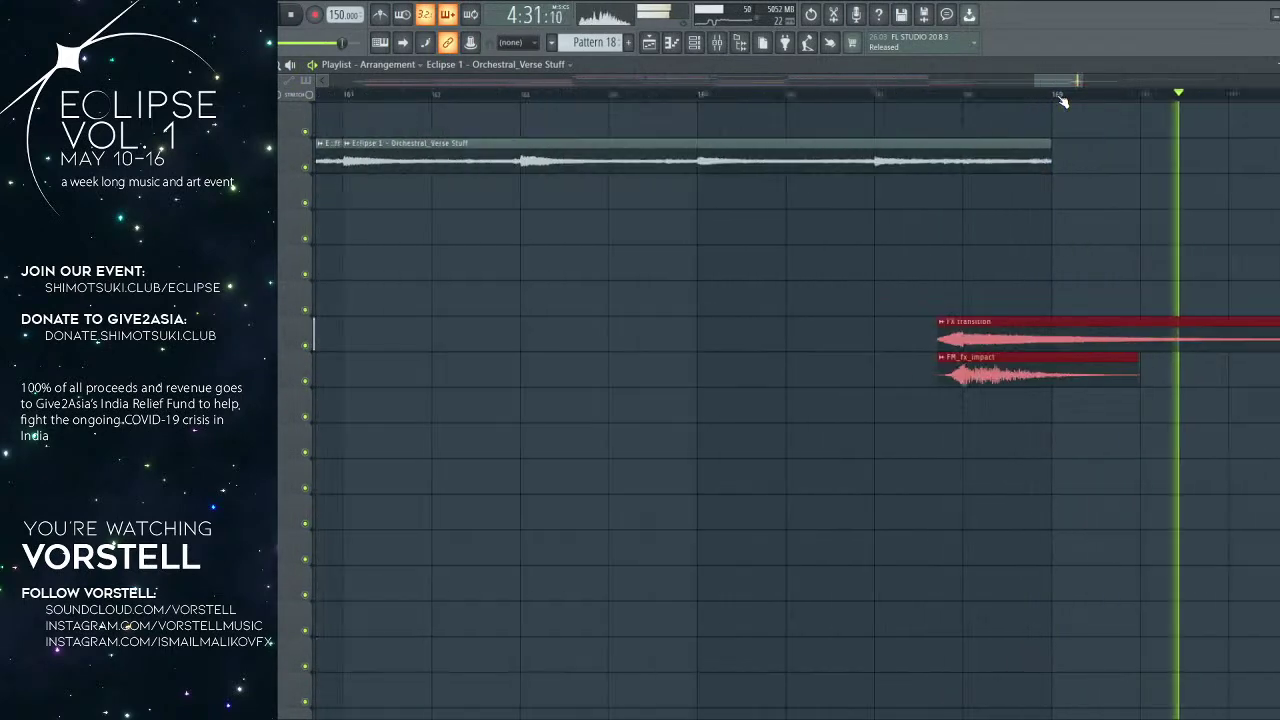
pyautogui.moveTo(1055, 319); pyautogui.dragTo(1077, 324)
# Step: Play the transition into bar 169 and check the channel settings of the maybebuild clip
pyautogui.press('space')
pyautogui.press('space')
pyautogui.scroll(6, 1071, 317)
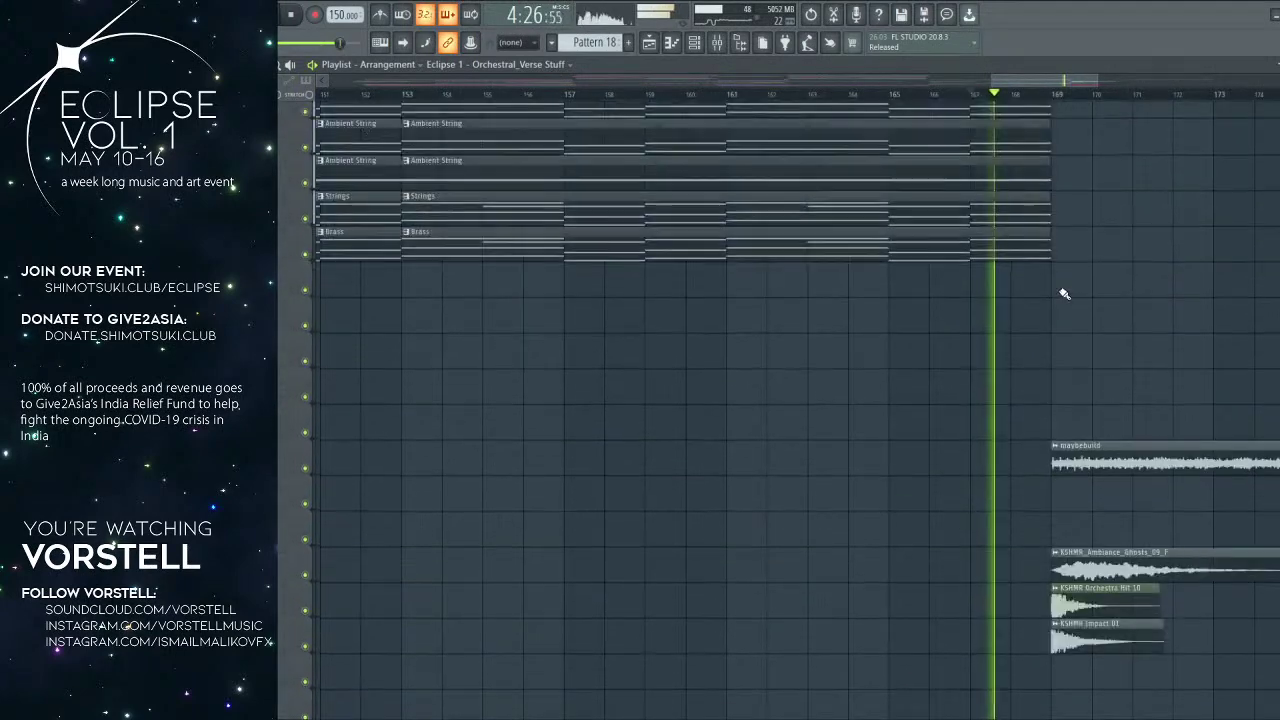
pyautogui.scroll(-5, 1063, 290)
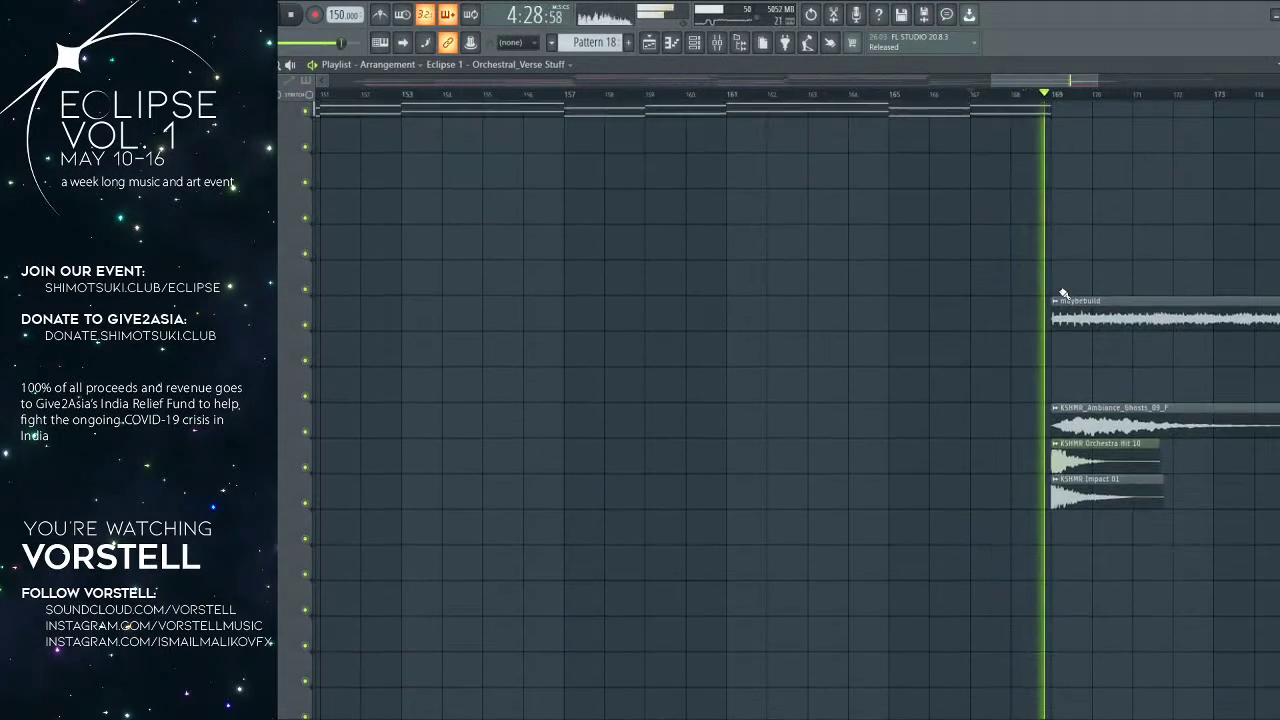
pyautogui.doubleClick(1099, 300)
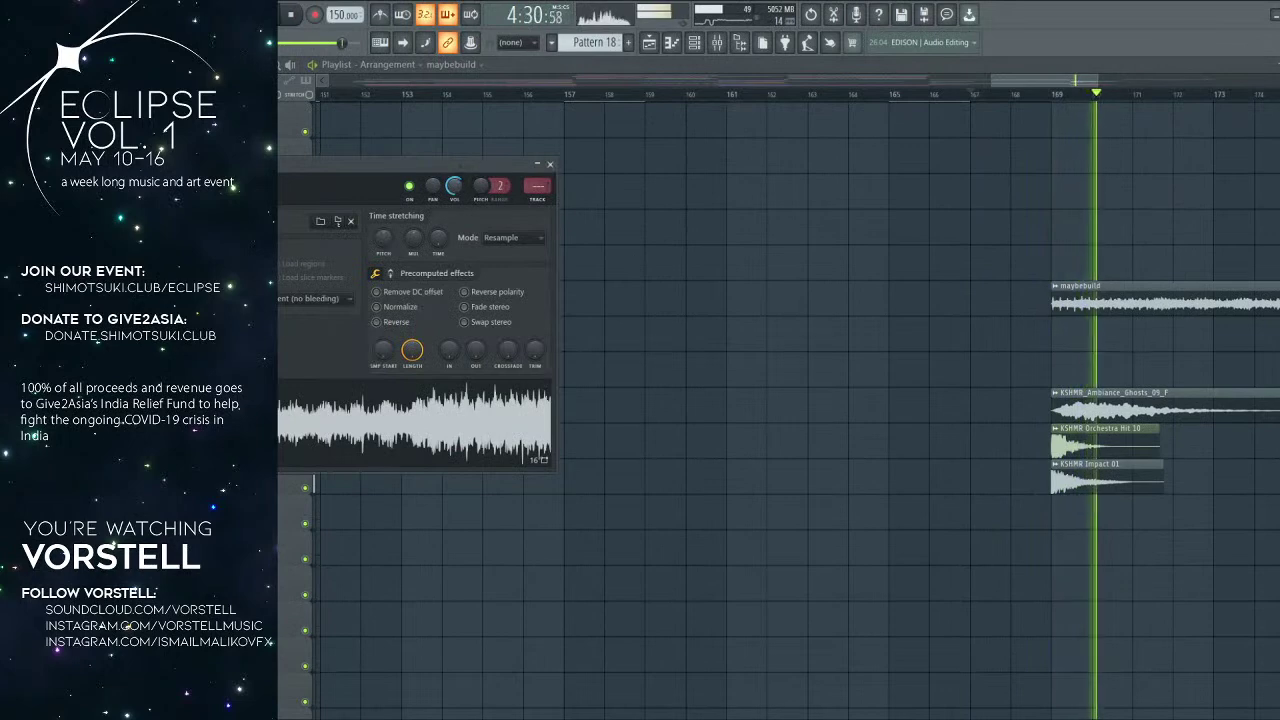
pyautogui.scroll(-3, 926, 109)
# Step: Play the end of the maybebuild clip into the Eclipse_Color_Bass_Drop clip at bar 181 and examine the transition
pyautogui.moveTo(1063, 163); pyautogui.dragTo(824, 215)
pyautogui.click(897, 95)
pyautogui.scroll(3, 930, 98)
pyautogui.scroll(-3, 930, 98)
pyautogui.moveTo(975, 138); pyautogui.dragTo(886, 180)
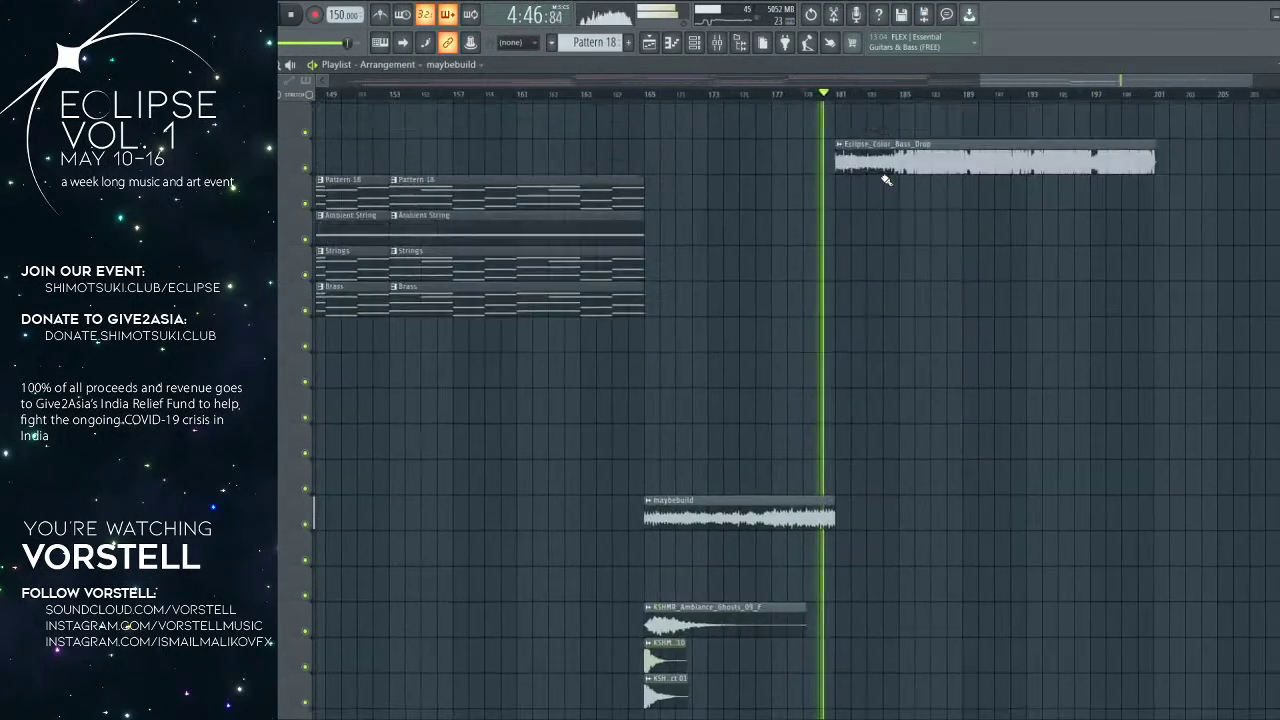
pyautogui.scroll(3, 886, 180)
pyautogui.scroll(3, 869, 100)
pyautogui.scroll(-1, 869, 100)
pyautogui.scroll(-1, 869, 100)
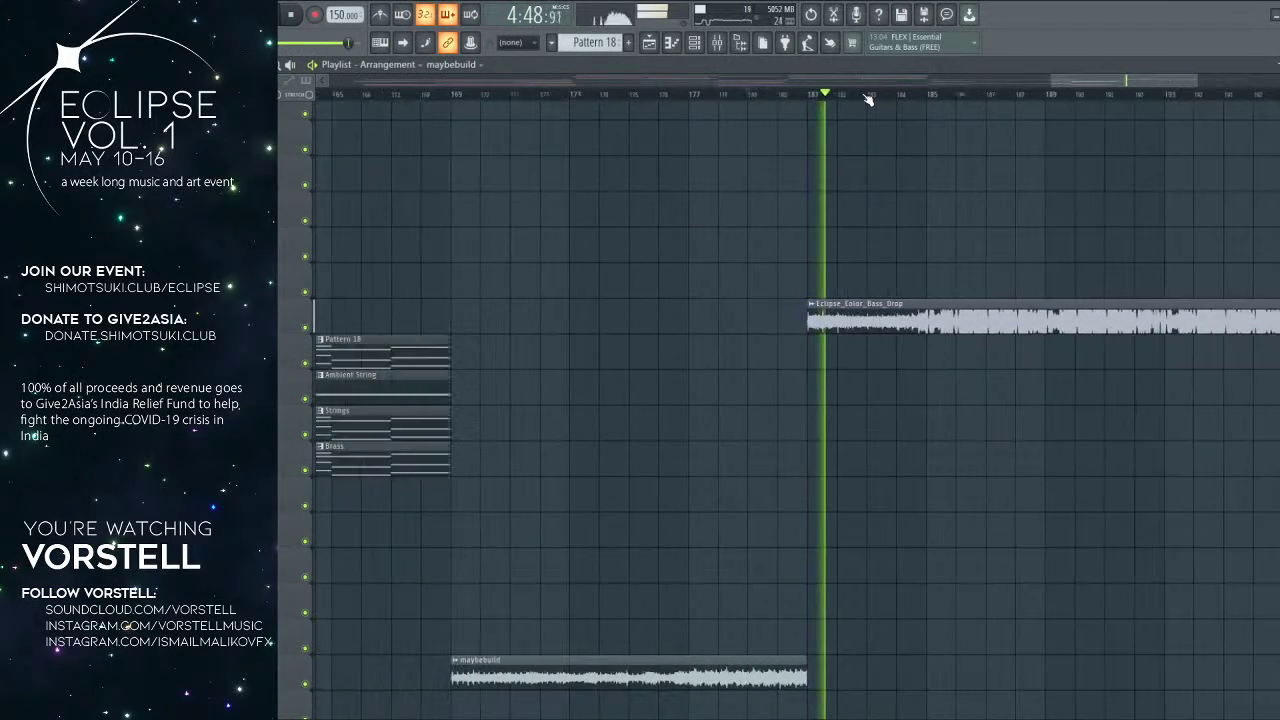
pyautogui.scroll(-1, 869, 100)
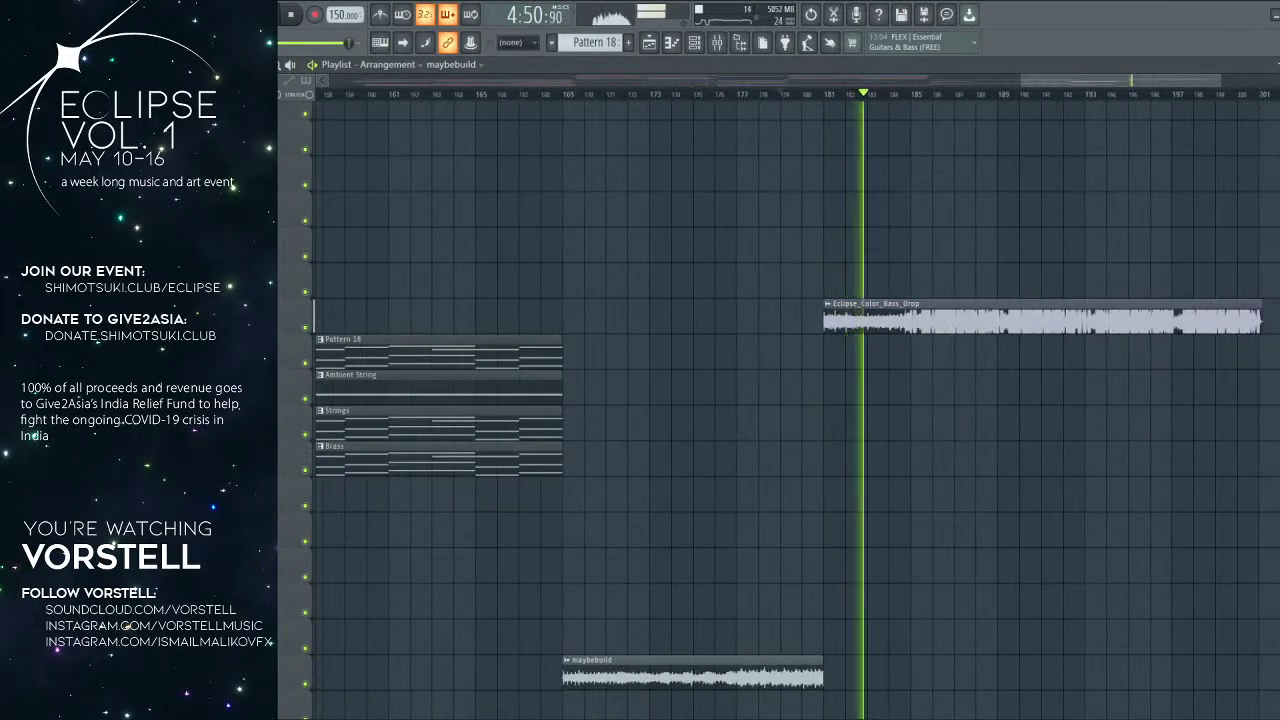
pyautogui.moveTo(751, 181); pyautogui.dragTo(712, 187)
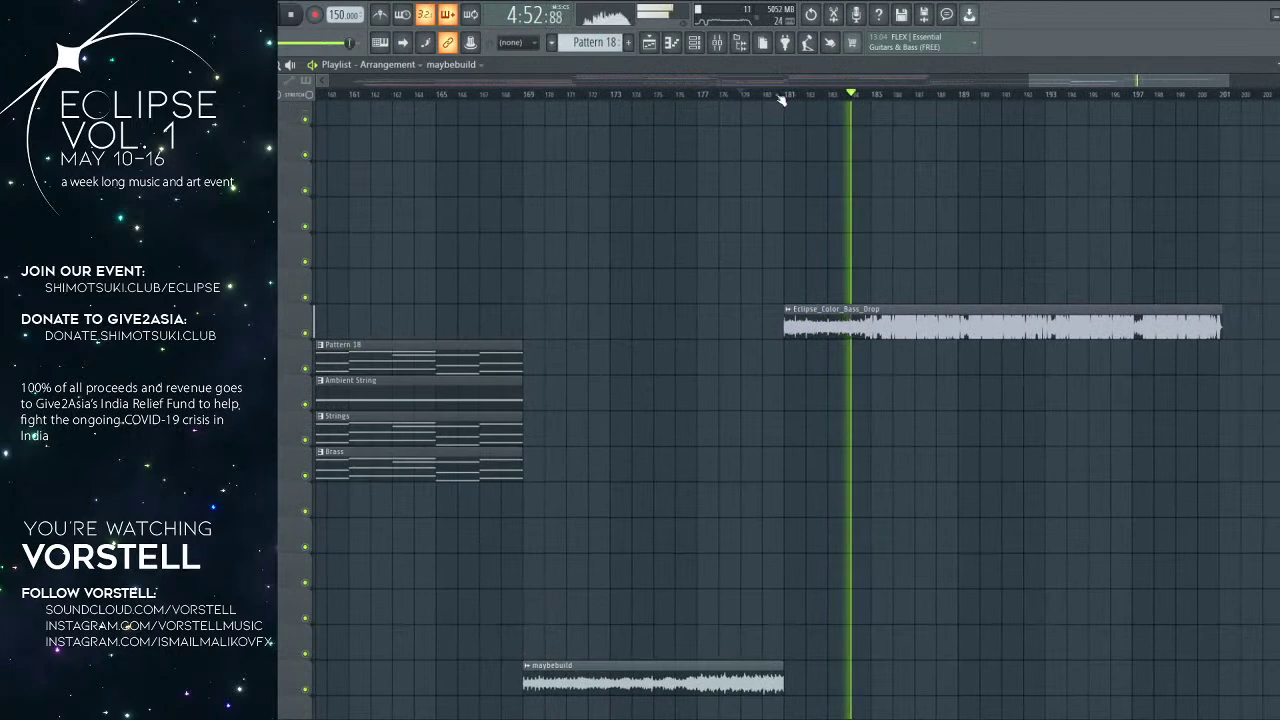
# Step: Load the VST3 version of Voxengo SPAN in slot 1 of the Current mixer track
pyautogui.scroll(-3, 782, 100)
pyautogui.click(720, 47)
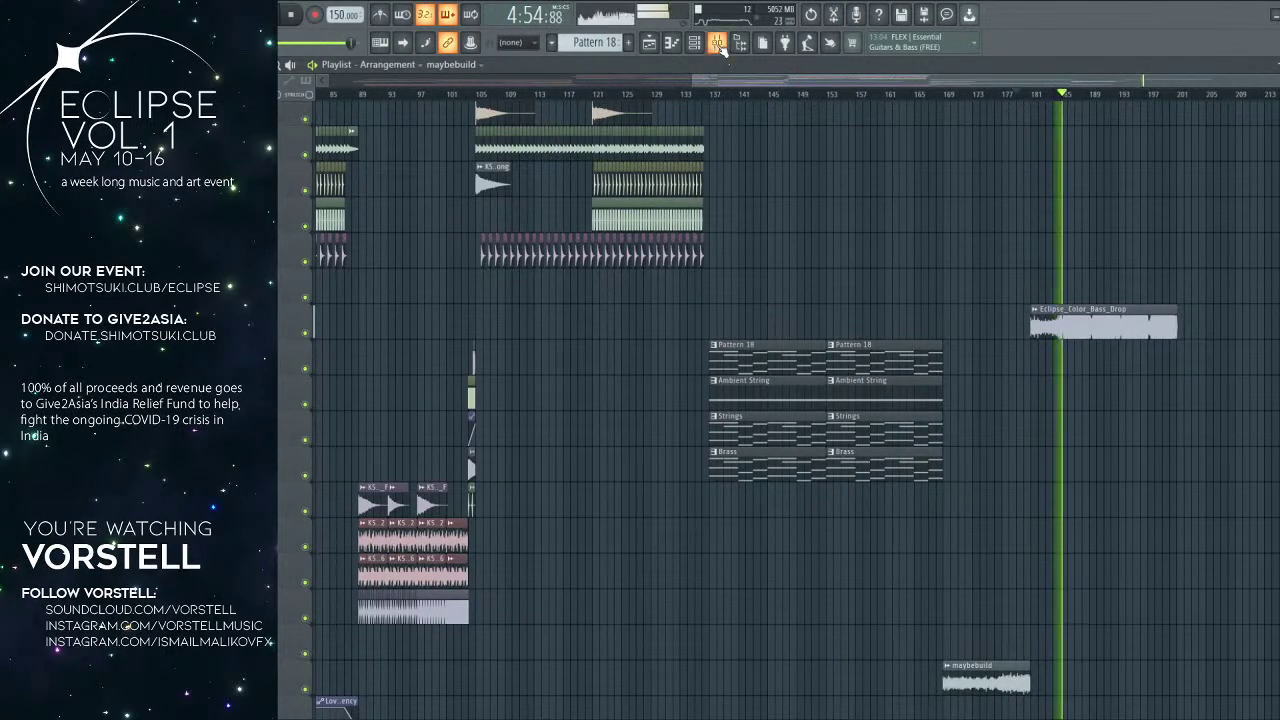
pyautogui.click(719, 45)
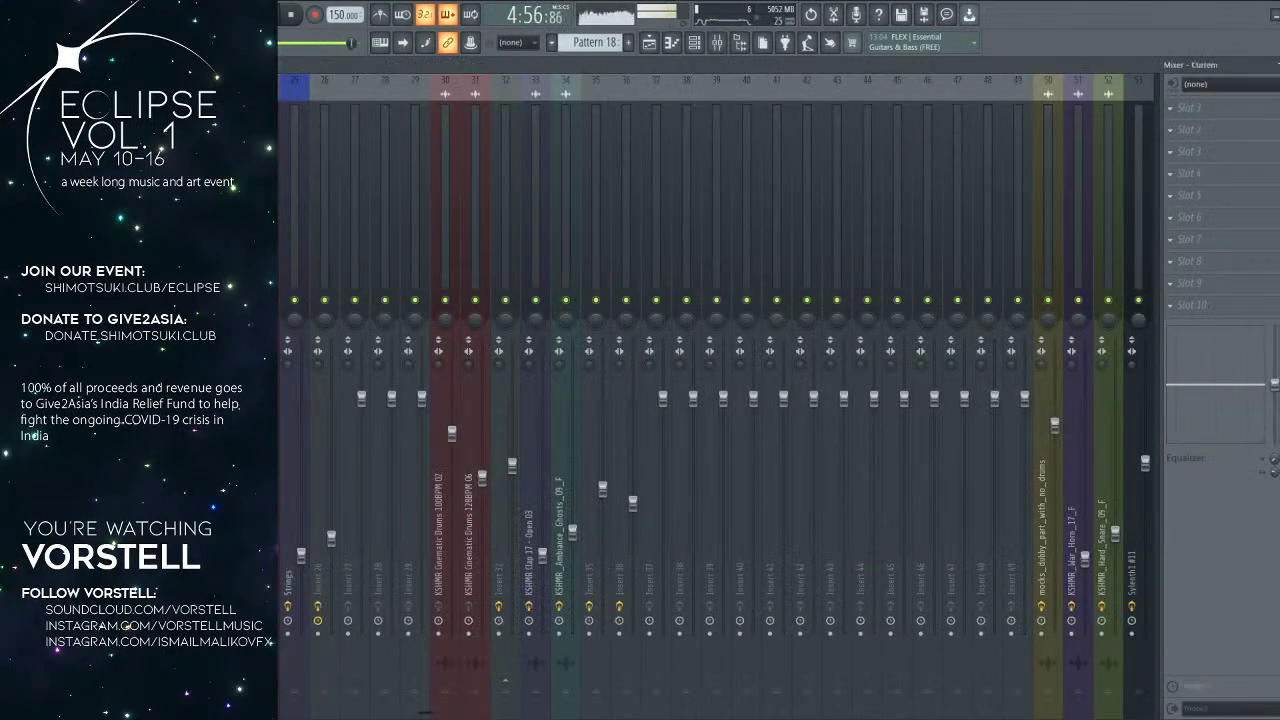
pyautogui.click(1195, 107)
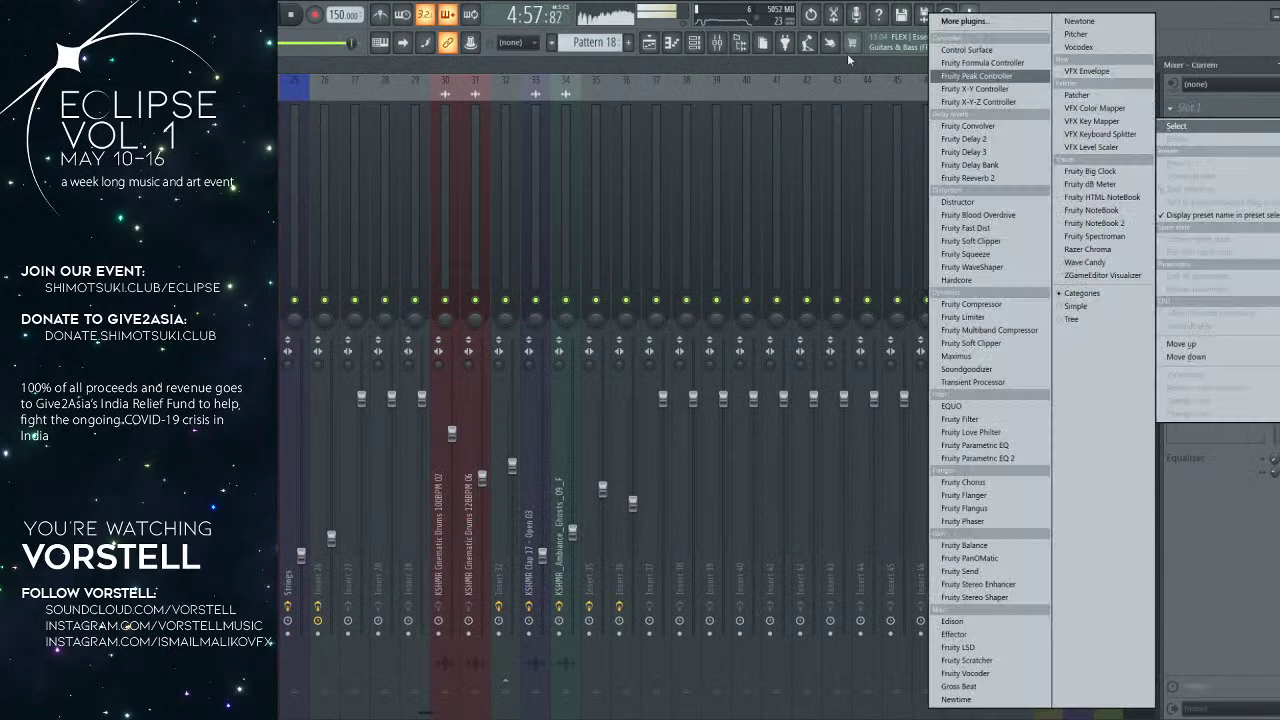
pyautogui.click(968, 18)
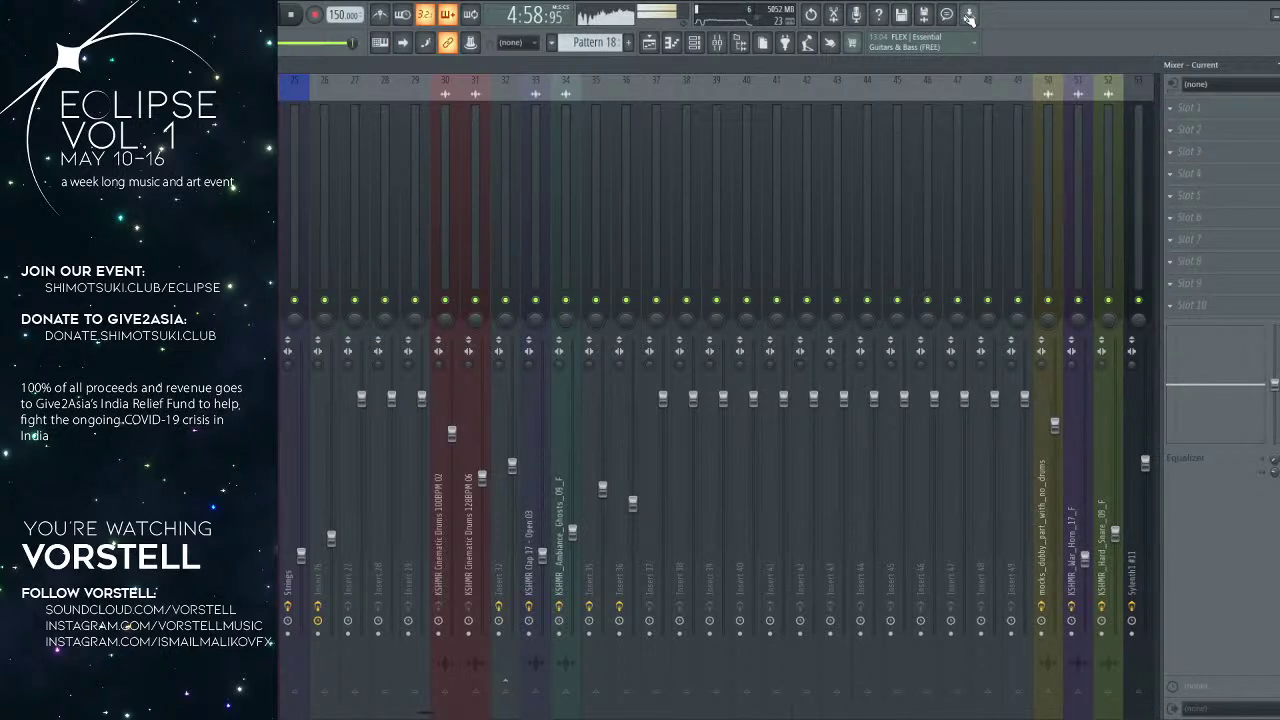
pyautogui.click(968, 18)
pyautogui.write('span')
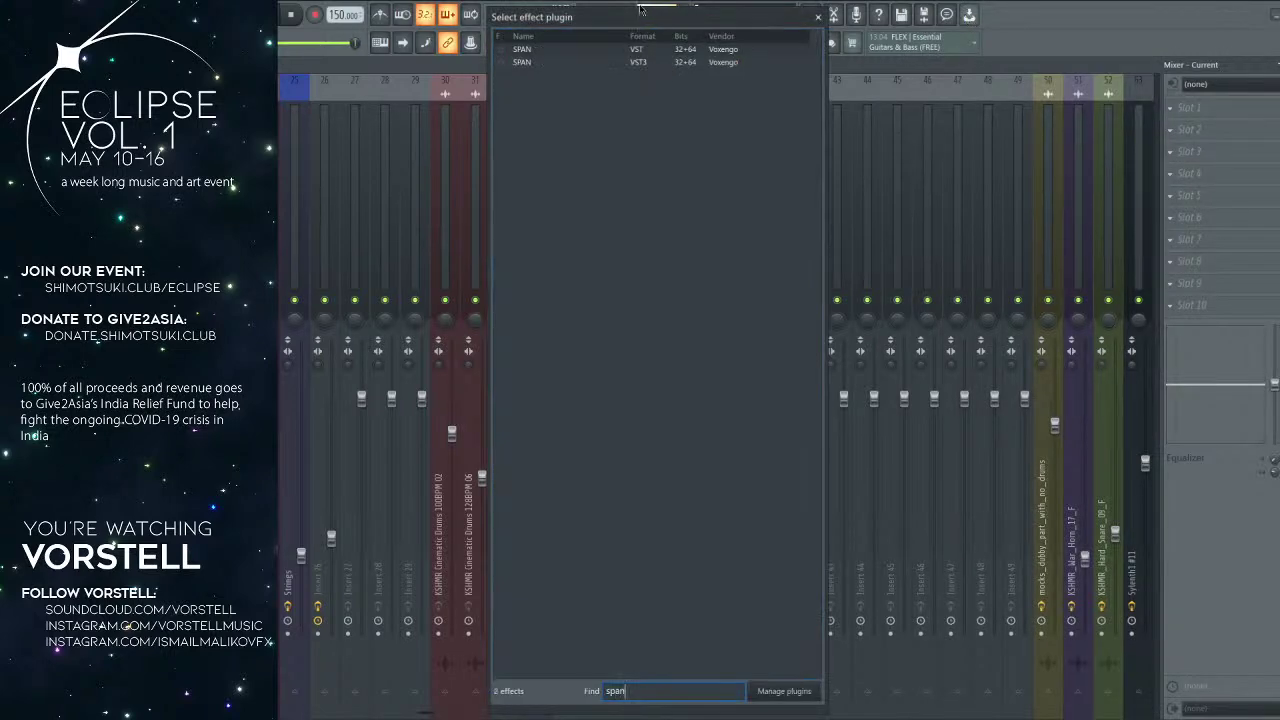
pyautogui.doubleClick(548, 62)
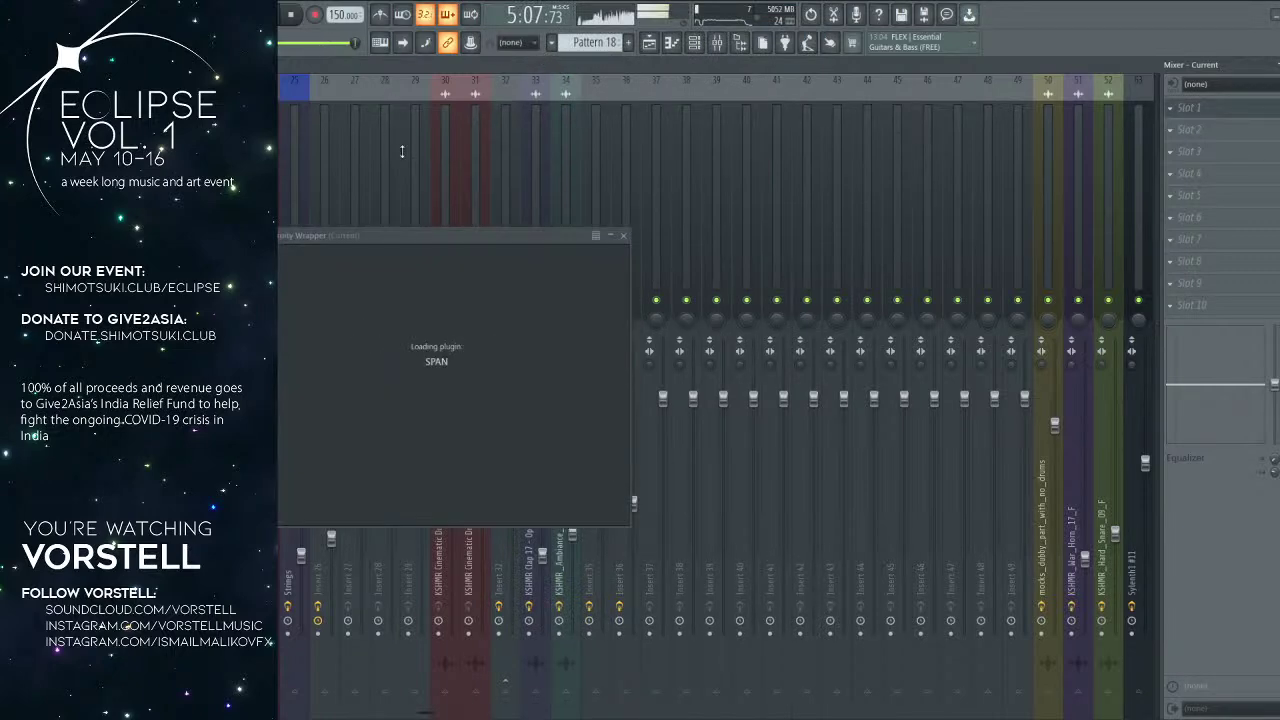
# Step: Examine the spectrum and output level of the Eclipse_Color_Bass_Drop section in SPAN, and close the analyser
pyautogui.moveTo(484, 237); pyautogui.dragTo(535, 213)
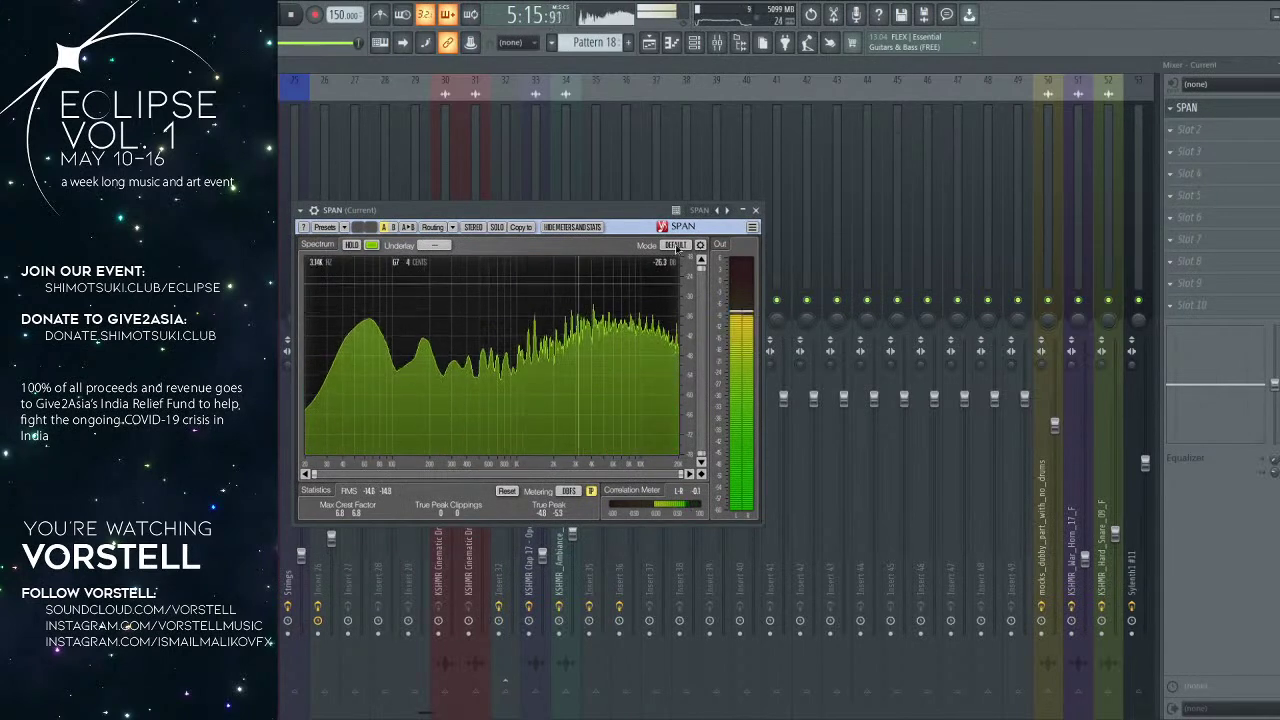
pyautogui.moveTo(665, 303); pyautogui.dragTo(640, 303)
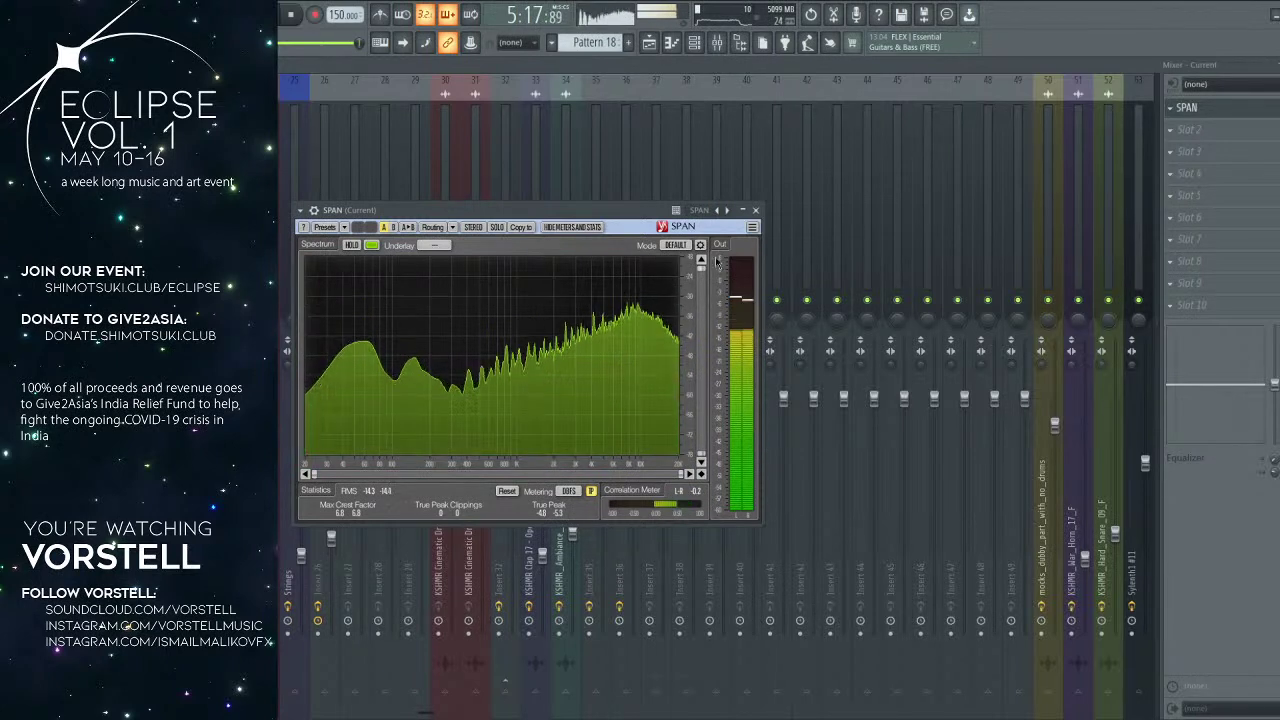
pyautogui.click(756, 211)
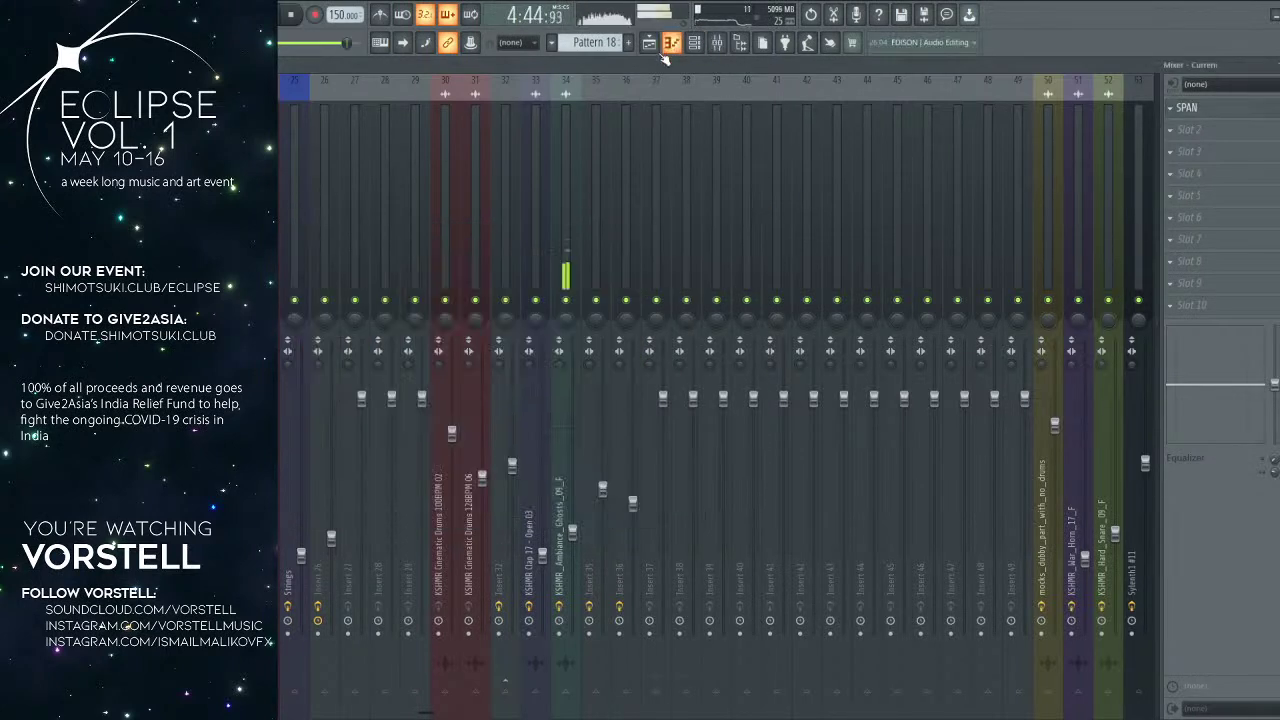
# Step: Play the end of the orchestral section from about bar 165 and examine its spectrum in SPAN
pyautogui.click(645, 44)
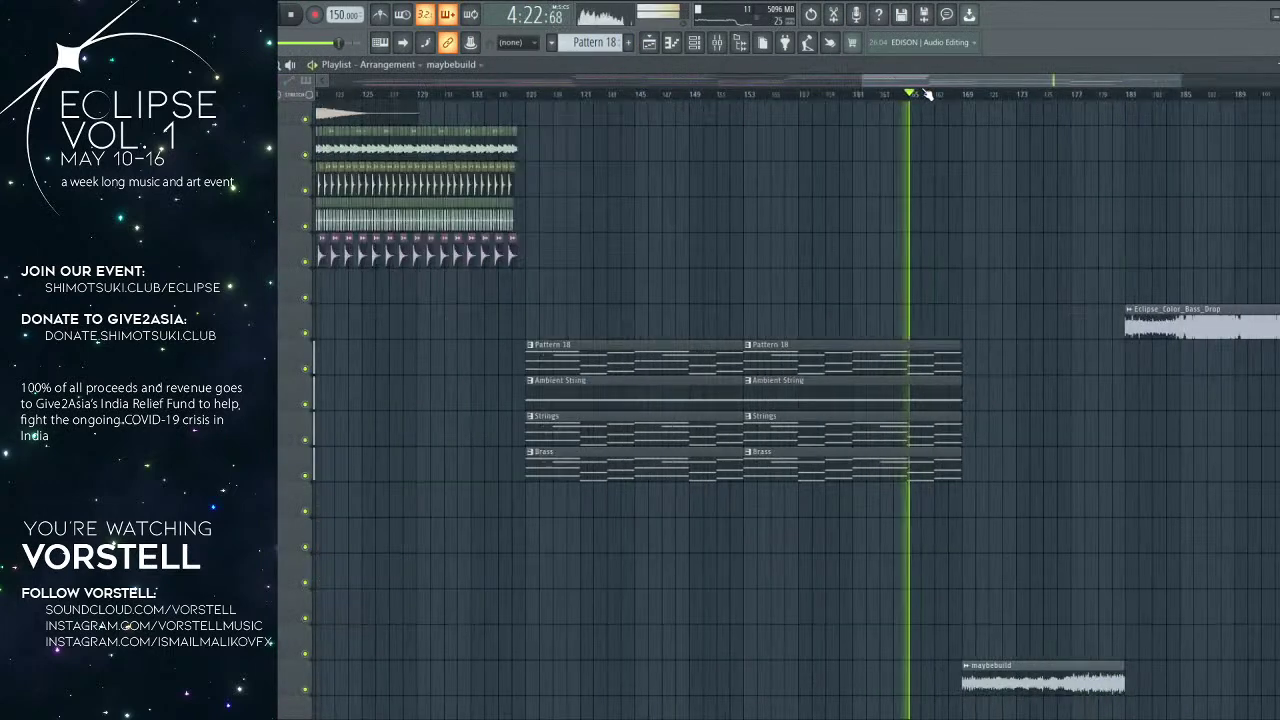
pyautogui.click(721, 43)
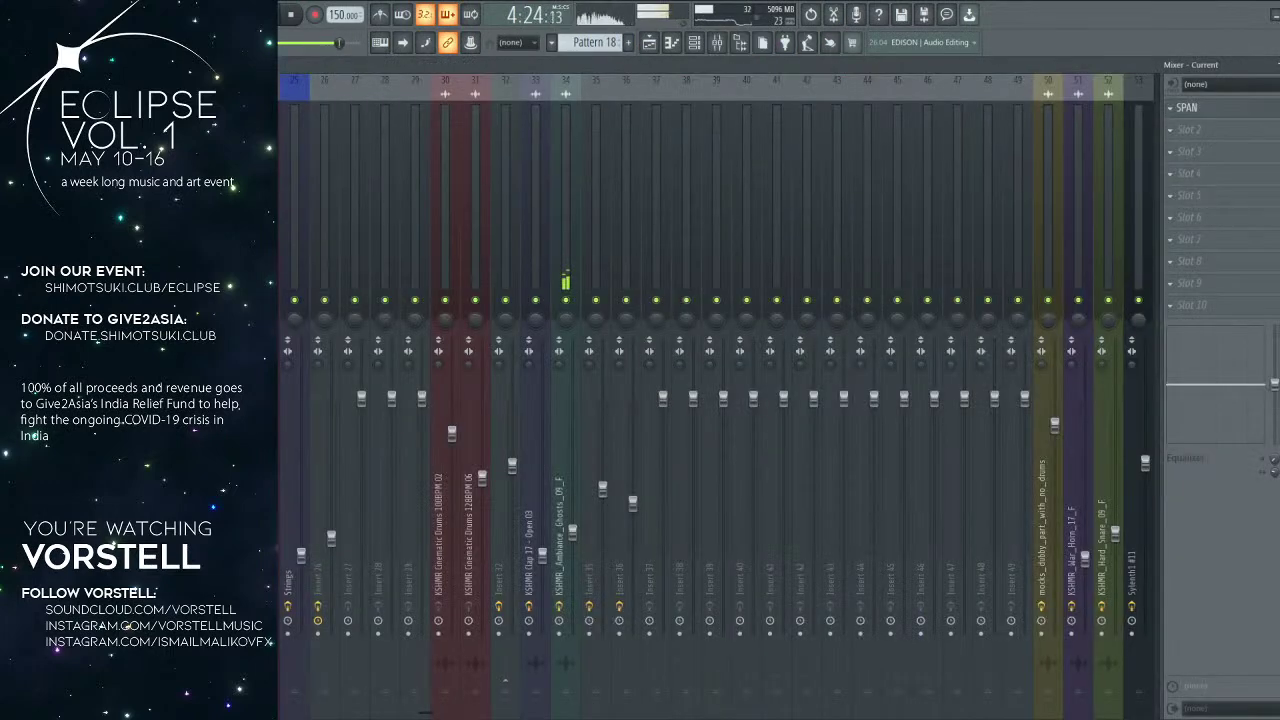
pyautogui.click(1237, 108)
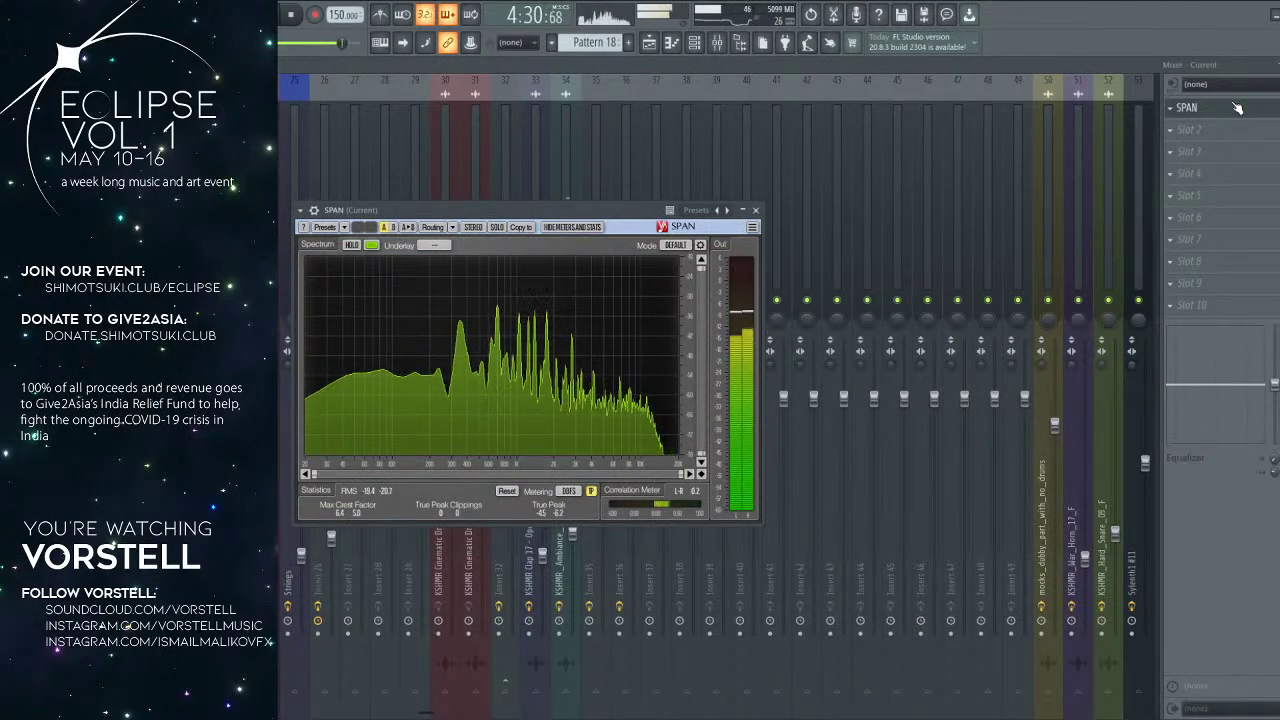
# Step: Route the Eclipse 1 - Orchestral_Verse Stuff clip's channel to mixer track 27
pyautogui.click(649, 43)
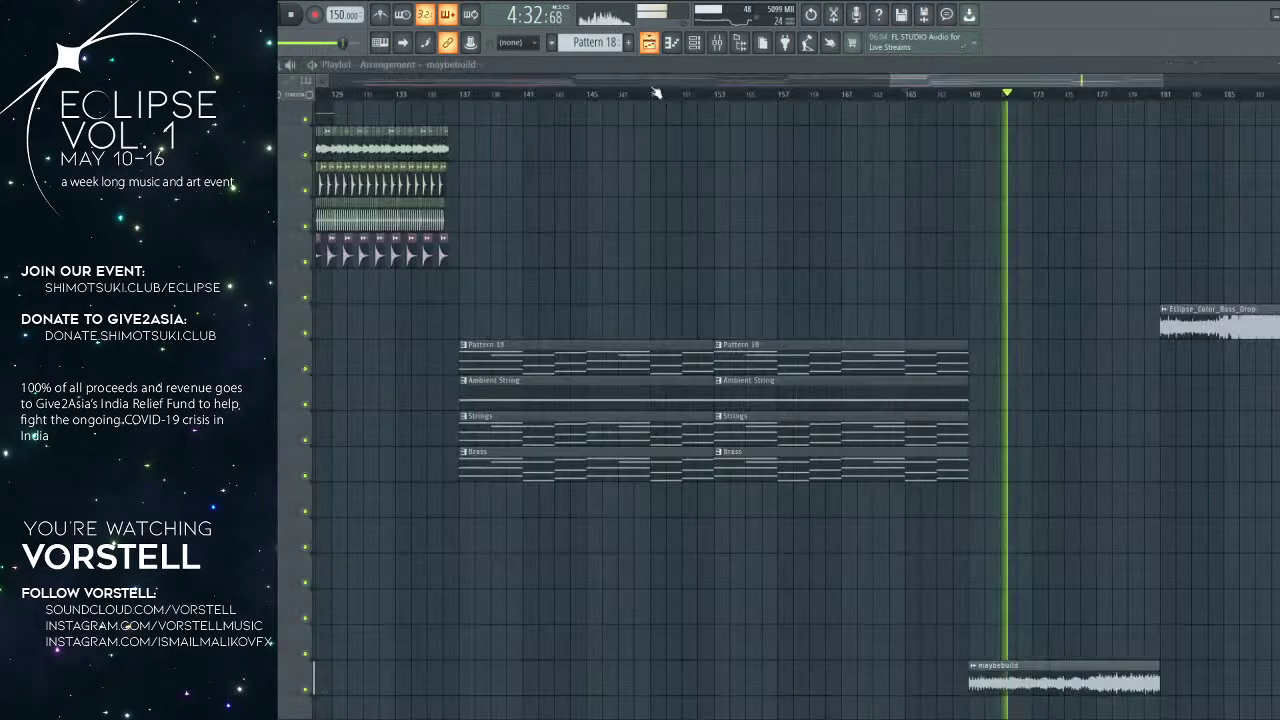
pyautogui.scroll(-8, 600, 426)
pyautogui.press('space')
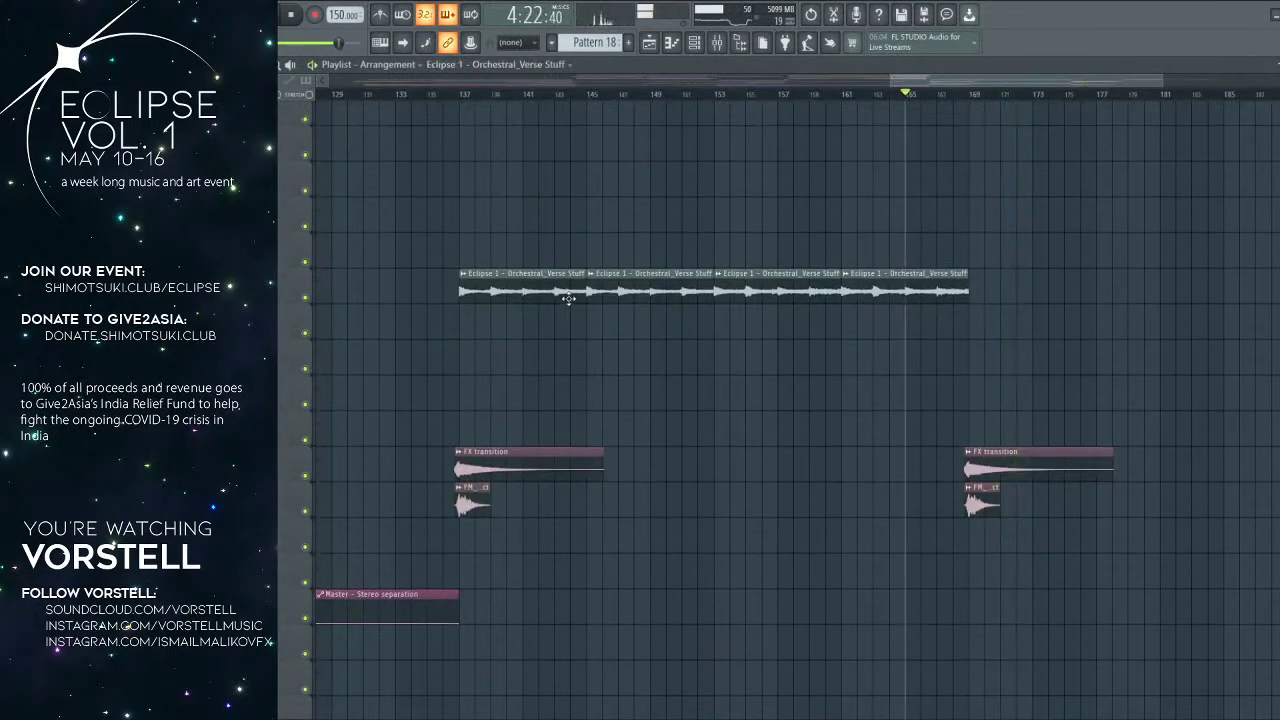
pyautogui.doubleClick(568, 298)
pyautogui.click(727, 44)
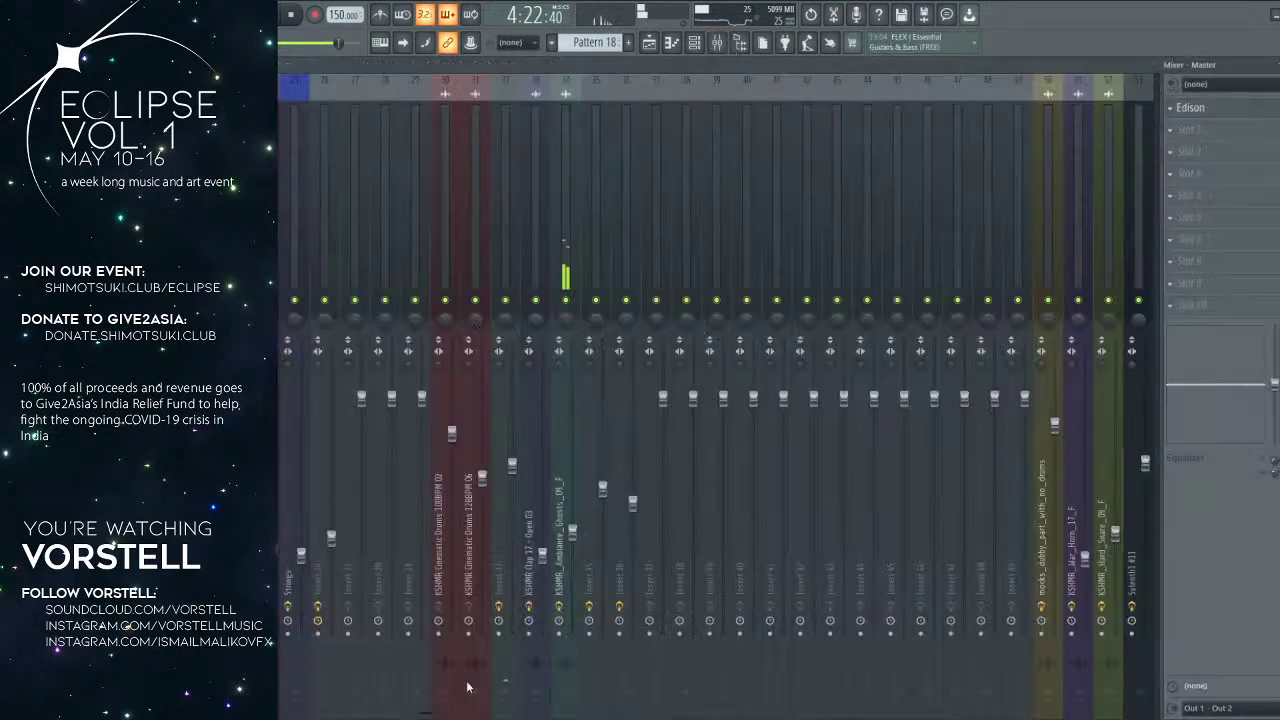
pyautogui.moveTo(427, 713); pyautogui.dragTo(588, 706)
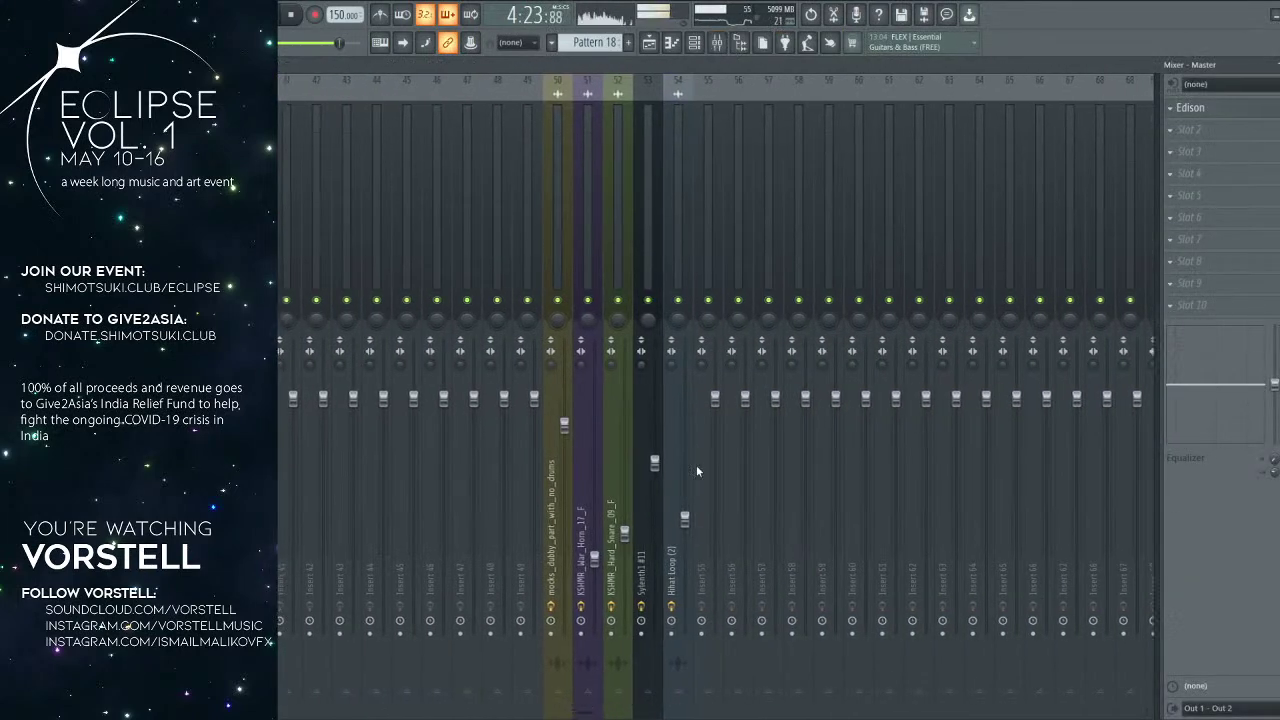
pyautogui.scroll(10, 844, 239)
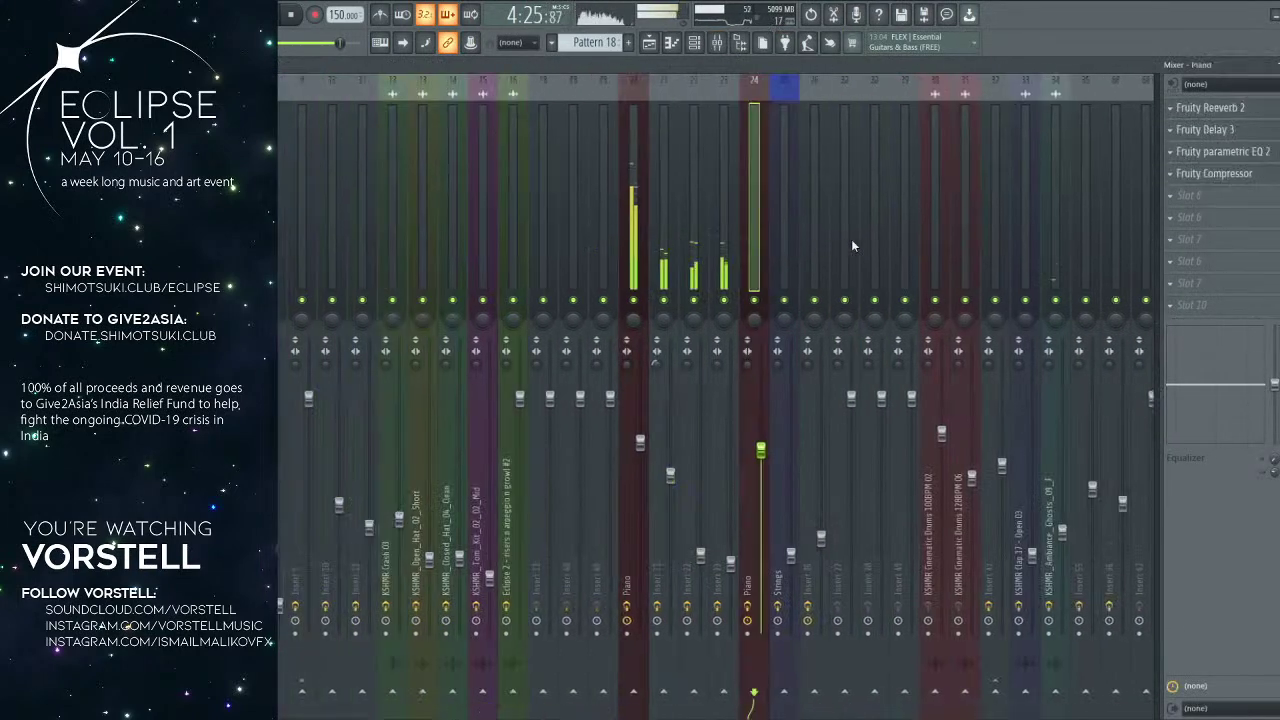
pyautogui.click(844, 239)
pyautogui.hotkey('ctrl', 'l')
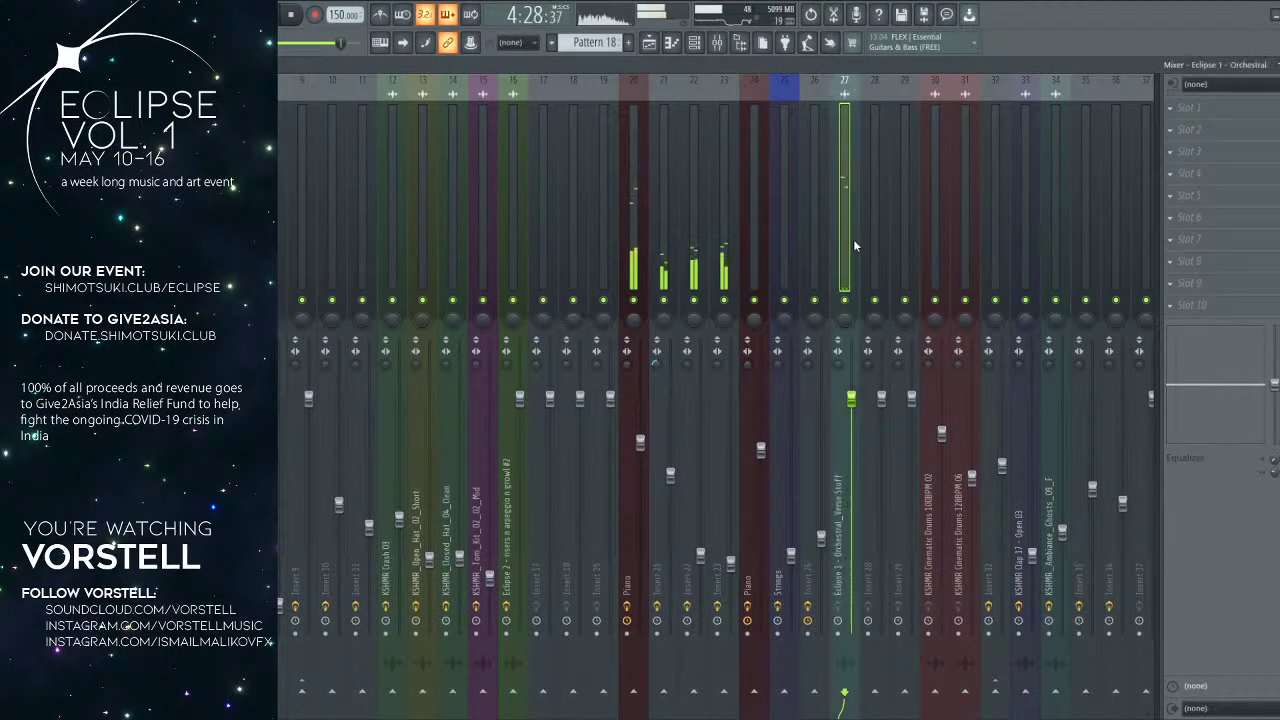
# Step: Solo mixer track 27 and load Fruity Parametric EQ 2 in its slot 1
pyautogui.rightClick(846, 299)
pyautogui.click(1205, 108)
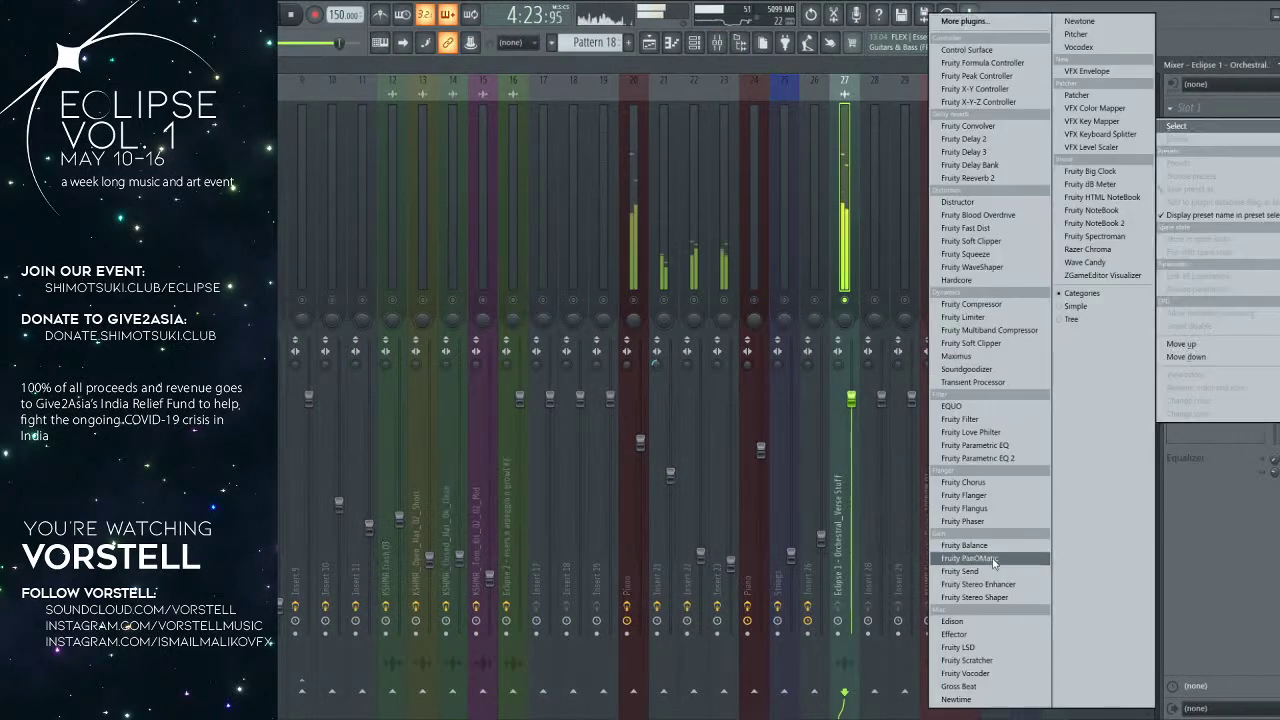
pyautogui.click(990, 450)
# Step: Boost the high frequencies of the Orchestral_Verse Stuff track with band 7 of the equalizer, and unsolo the track
pyautogui.moveTo(382, 240); pyautogui.dragTo(348, 212)
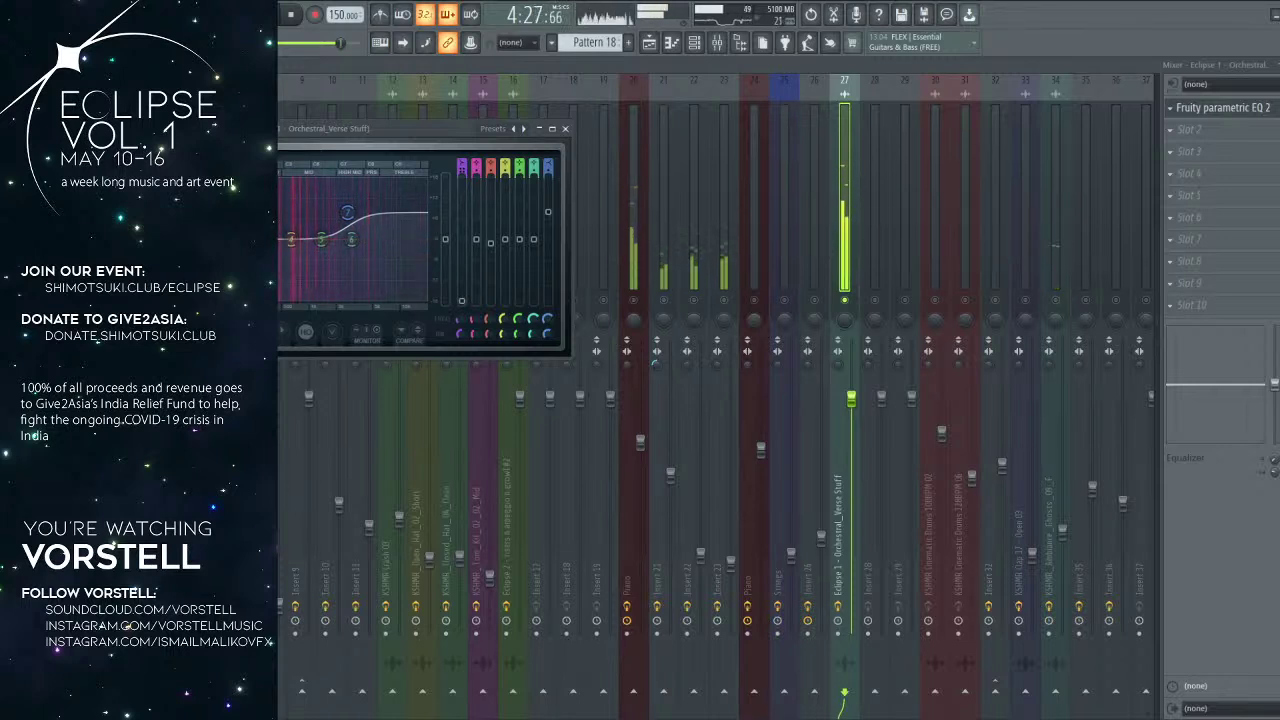
pyautogui.moveTo(352, 218); pyautogui.dragTo(309, 232)
pyautogui.rightClick(846, 300)
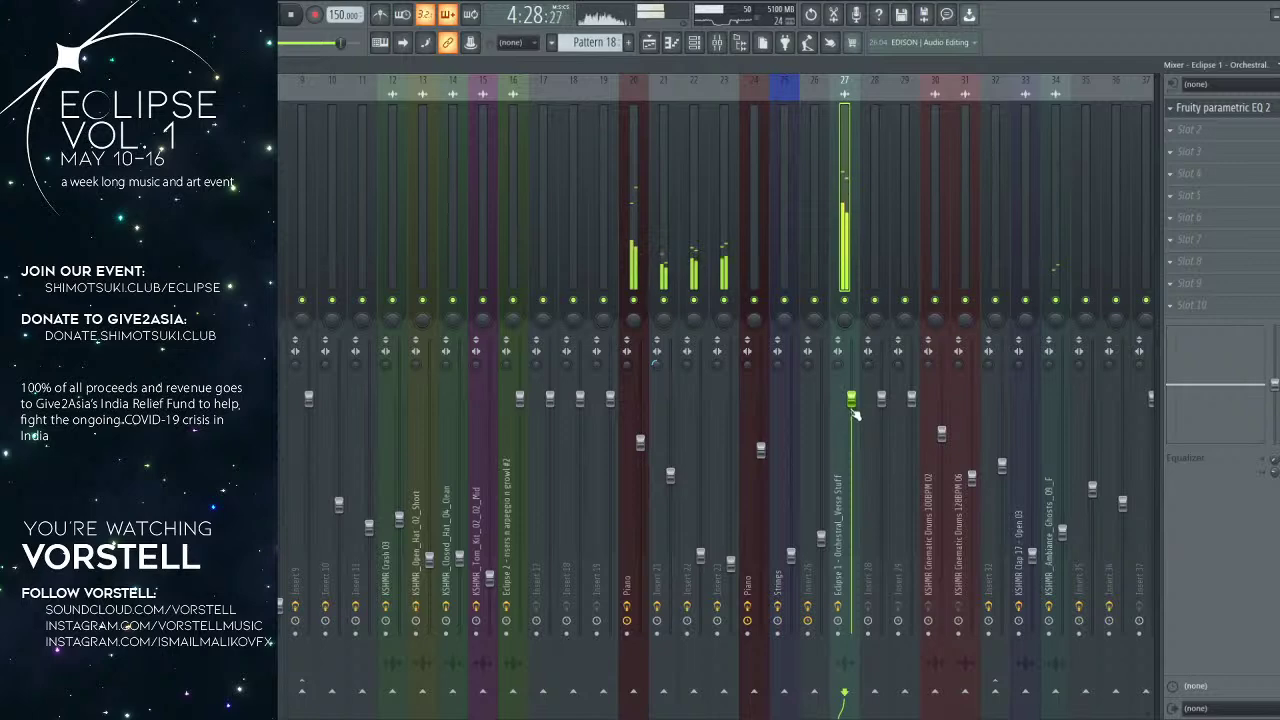
# Step: Play the Eclipse_Color_Bass_Drop section again and examine its spectrum and output level in SPAN for comparison
pyautogui.press('F5')
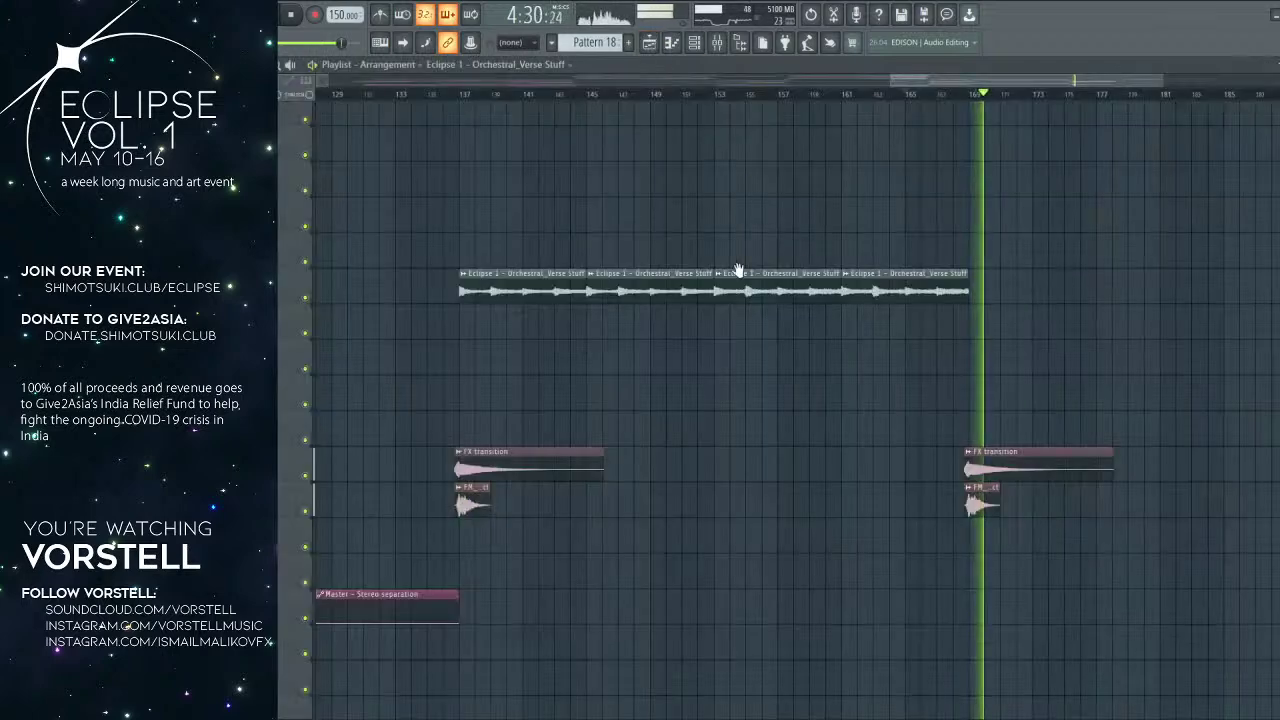
pyautogui.scroll(5, 709, 151)
pyautogui.click(580, 94)
pyautogui.scroll(-3, 645, 163)
pyautogui.scroll(3, 648, 166)
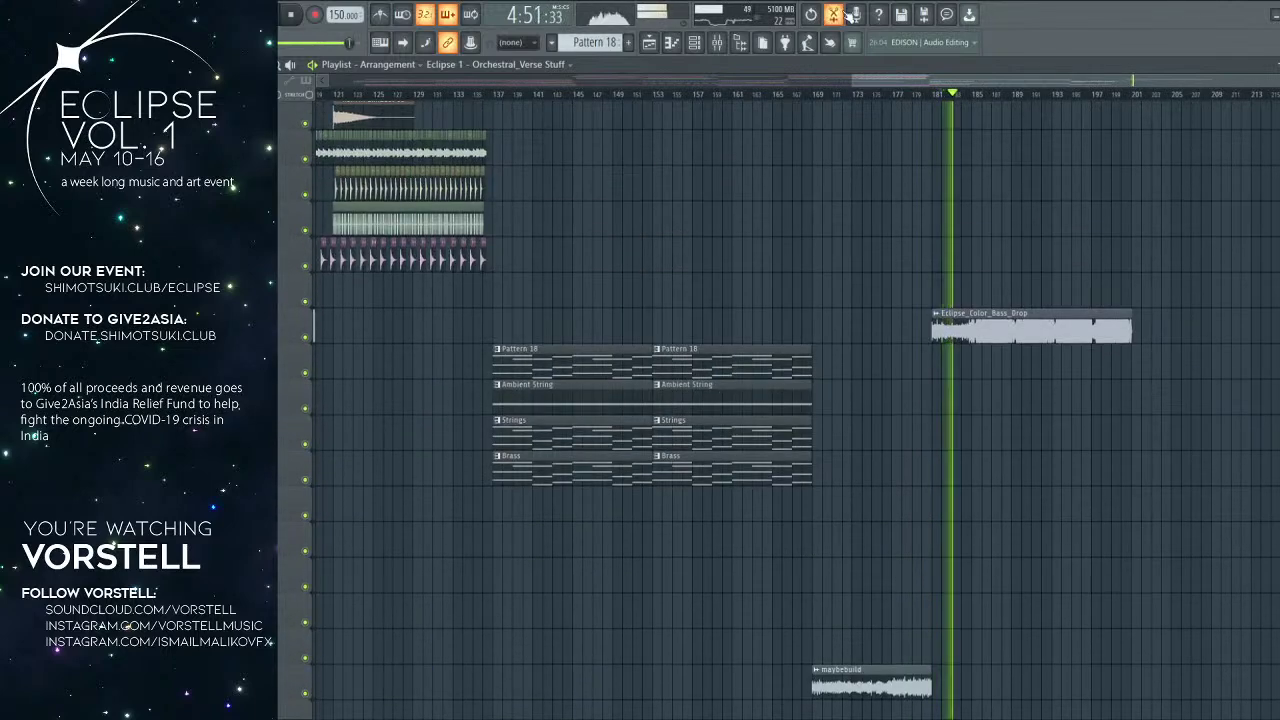
pyautogui.press('F9')
pyautogui.click(40, 240)
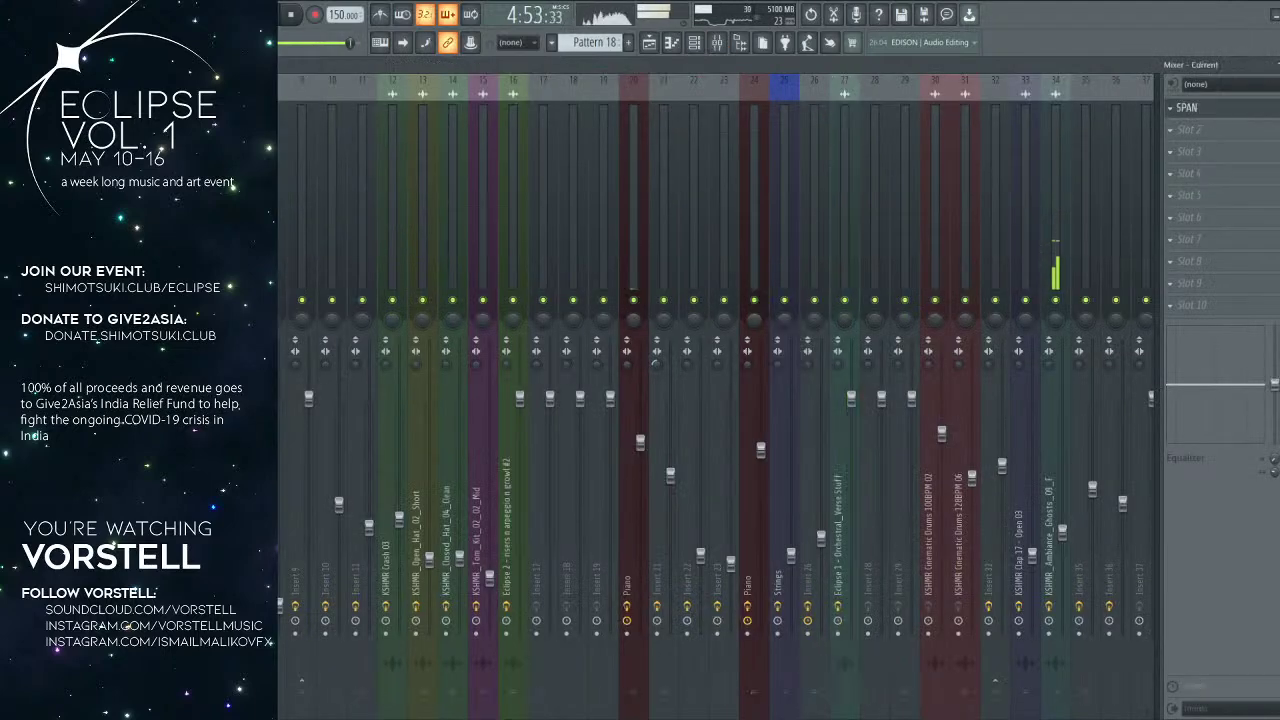
pyautogui.click(1240, 111)
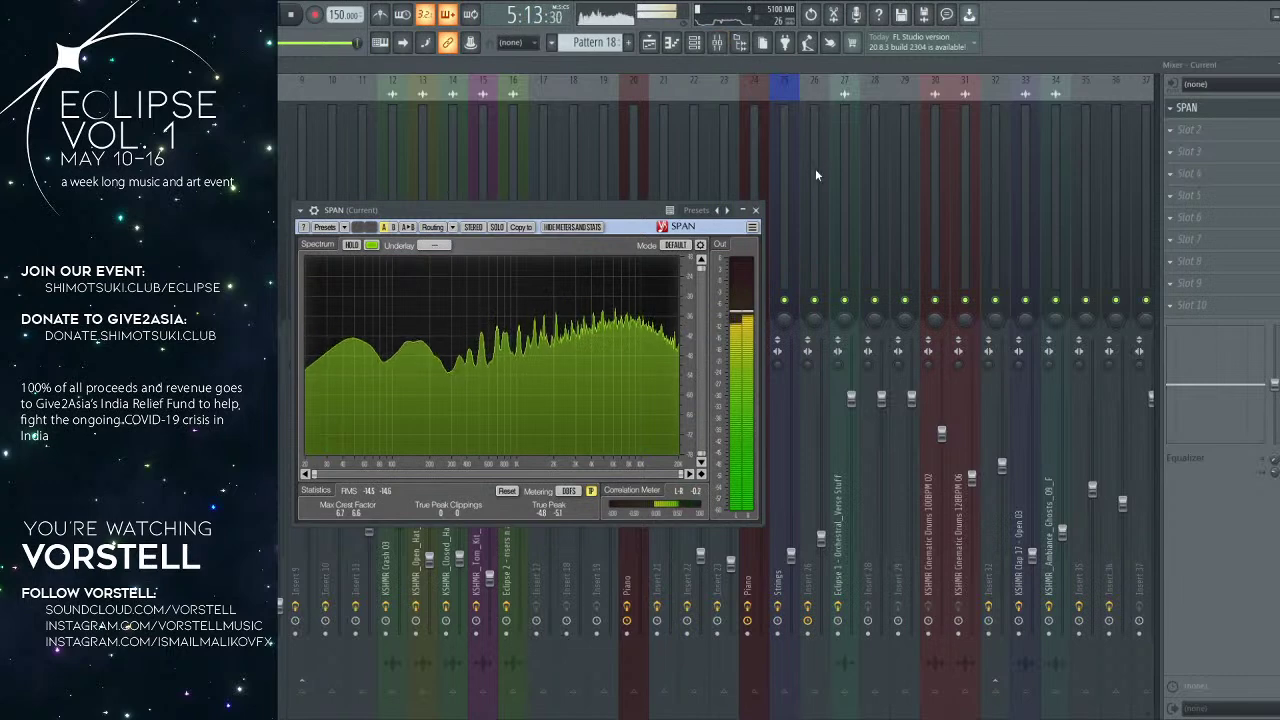
pyautogui.click(757, 210)
# Step: Return playback to the start of the arrangement and review the opening bars of the track
pyautogui.click(650, 43)
pyautogui.scroll(-3, 677, 97)
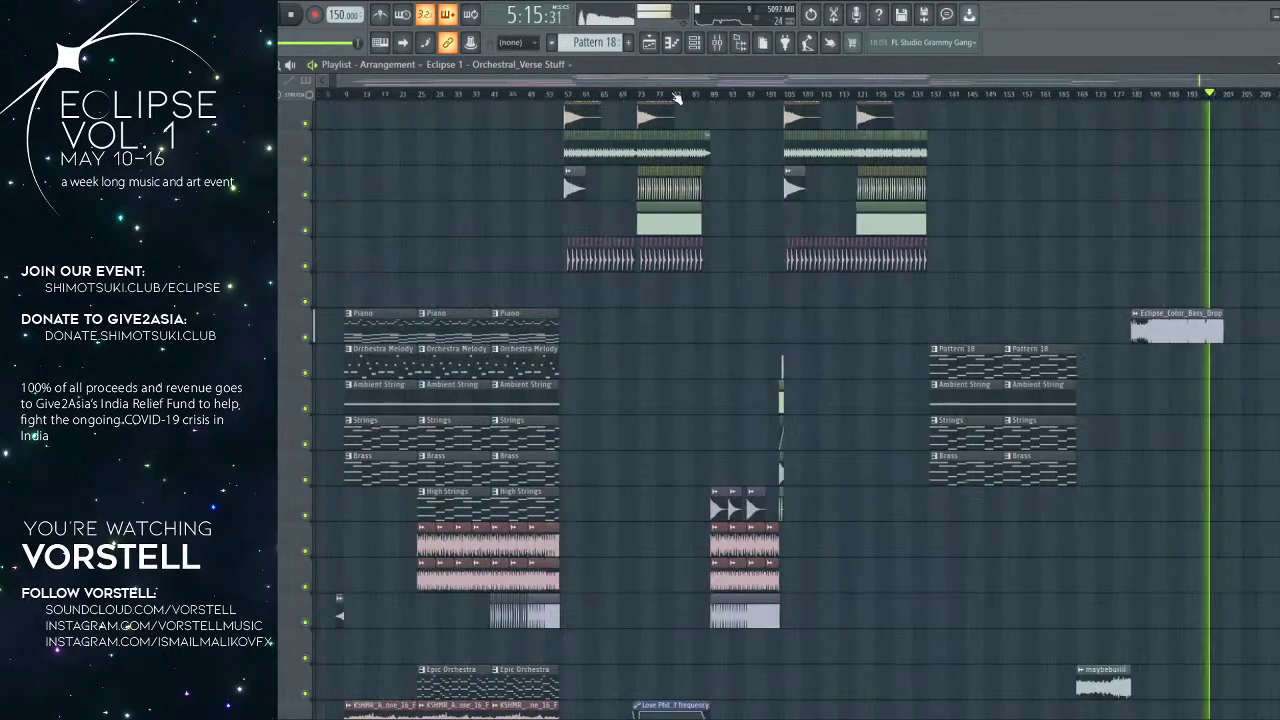
pyautogui.scroll(10, 569, 221)
pyautogui.click(320, 94)
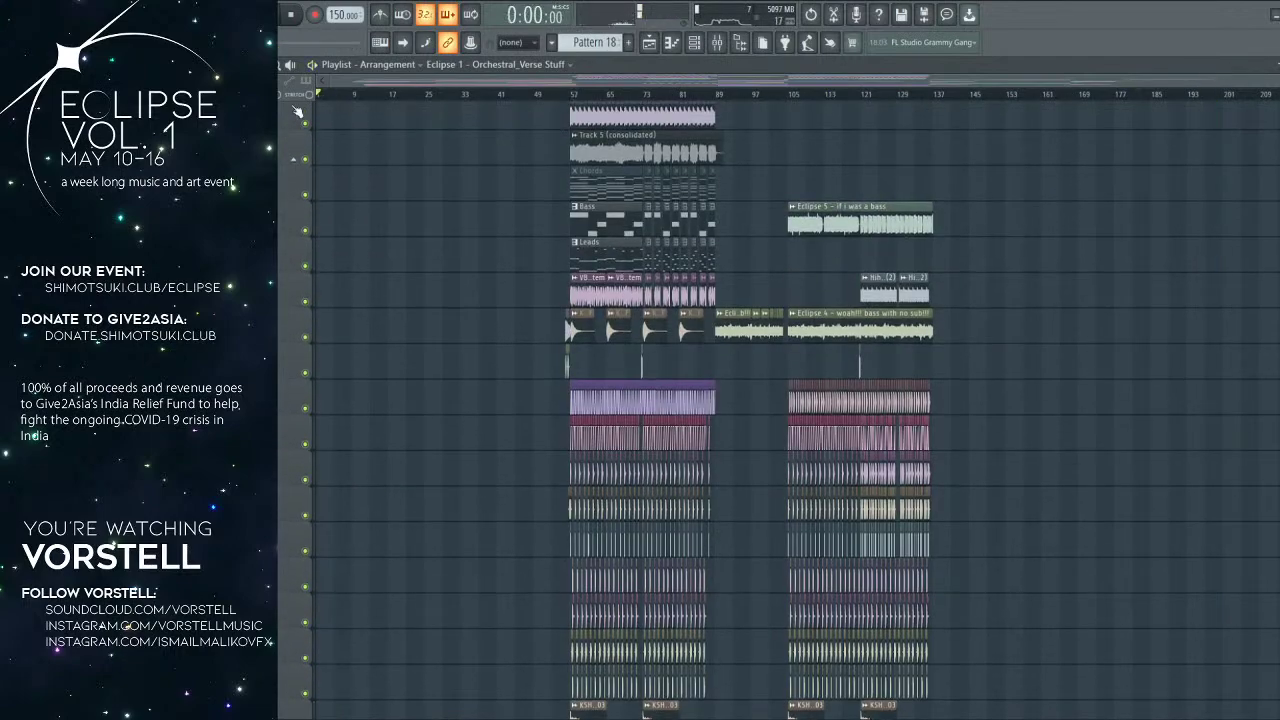
pyautogui.scroll(3, 335, 102)
pyautogui.scroll(3, 624, 276)
pyautogui.press('space')
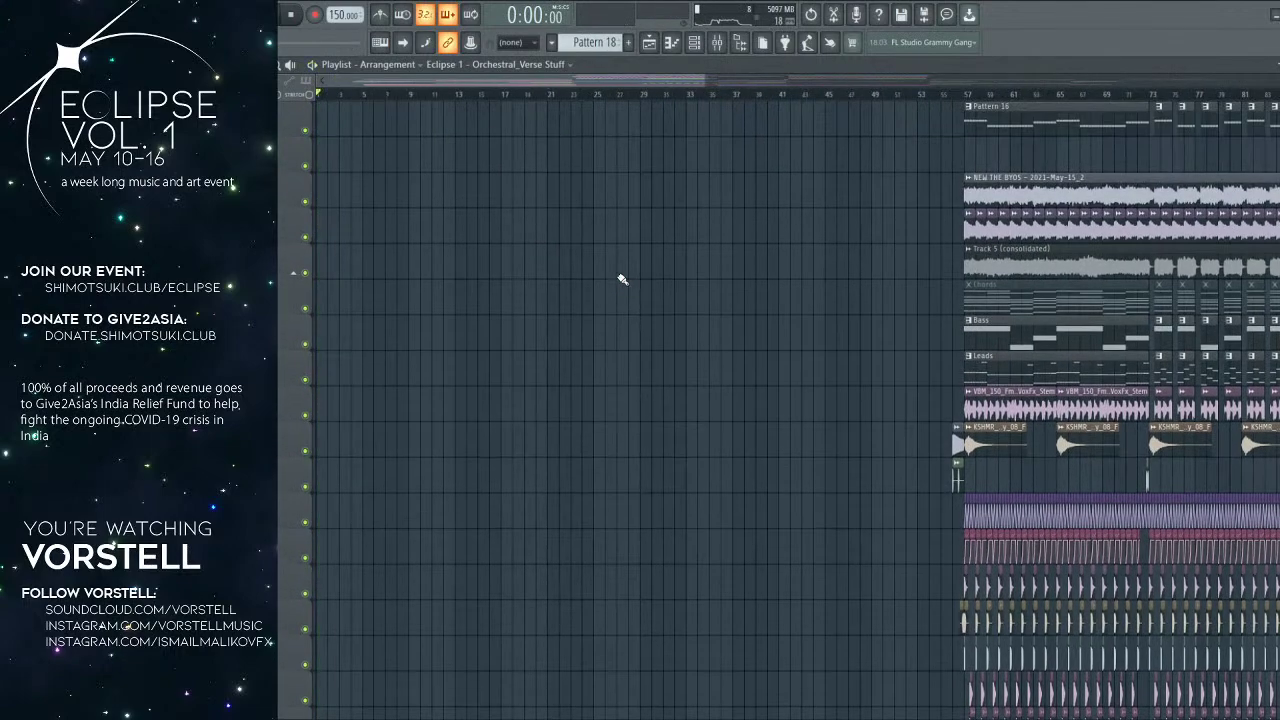
# Step: Play the intro from about bar 8 into the orchestral entry at bar 9
pyautogui.scroll(-10, 610, 267)
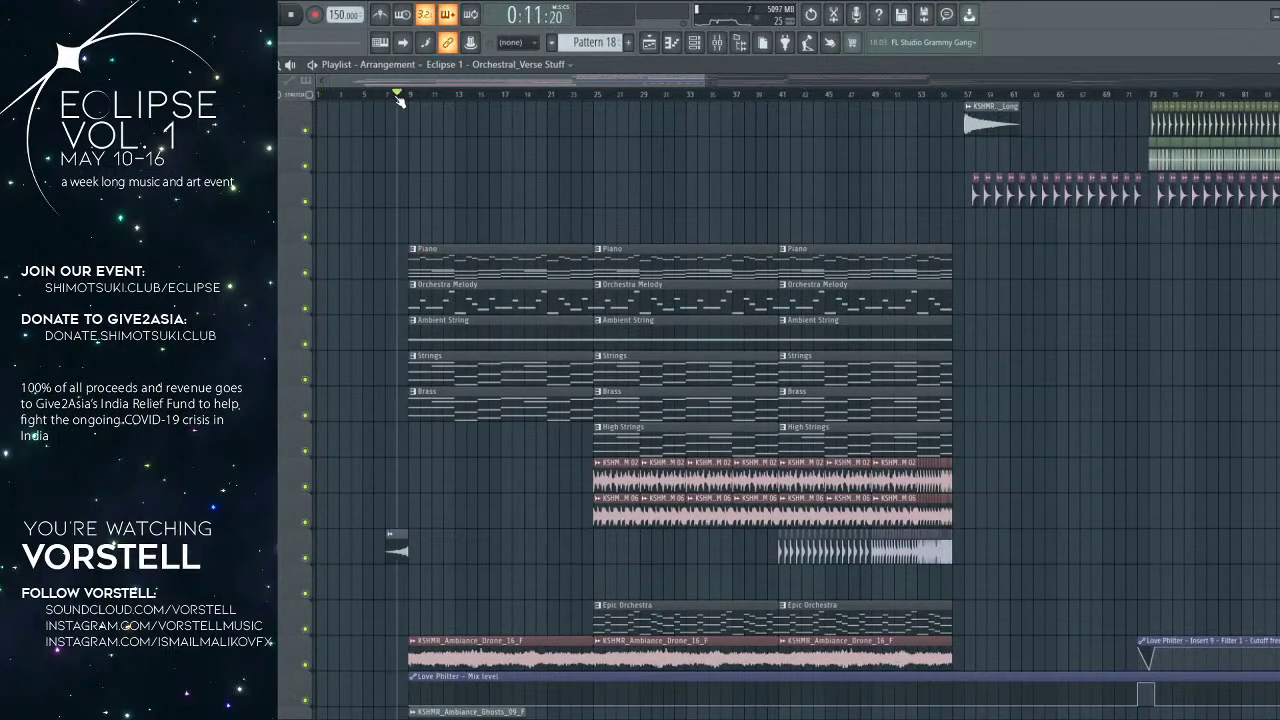
pyautogui.scroll(3, 400, 100)
pyautogui.click(402, 97)
pyautogui.press('space')
pyautogui.scroll(1, 404, 101)
pyautogui.press('F5')
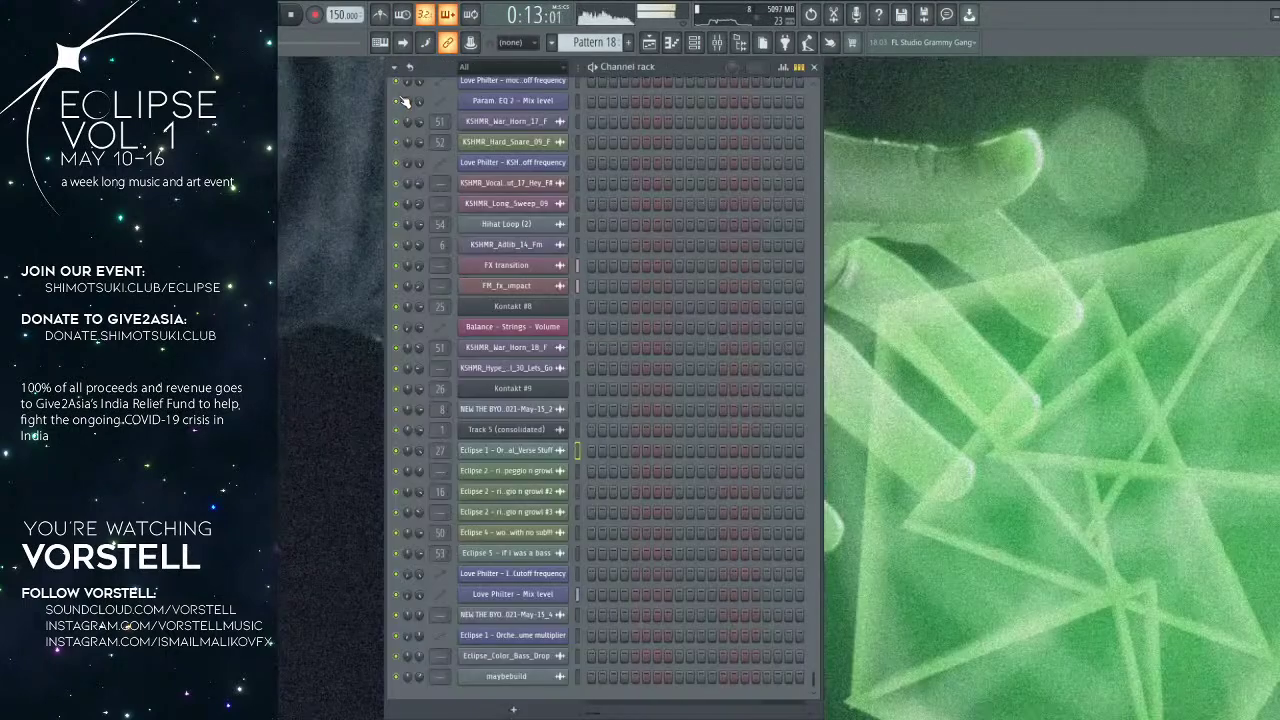
pyautogui.press('F6')
pyautogui.press('space')
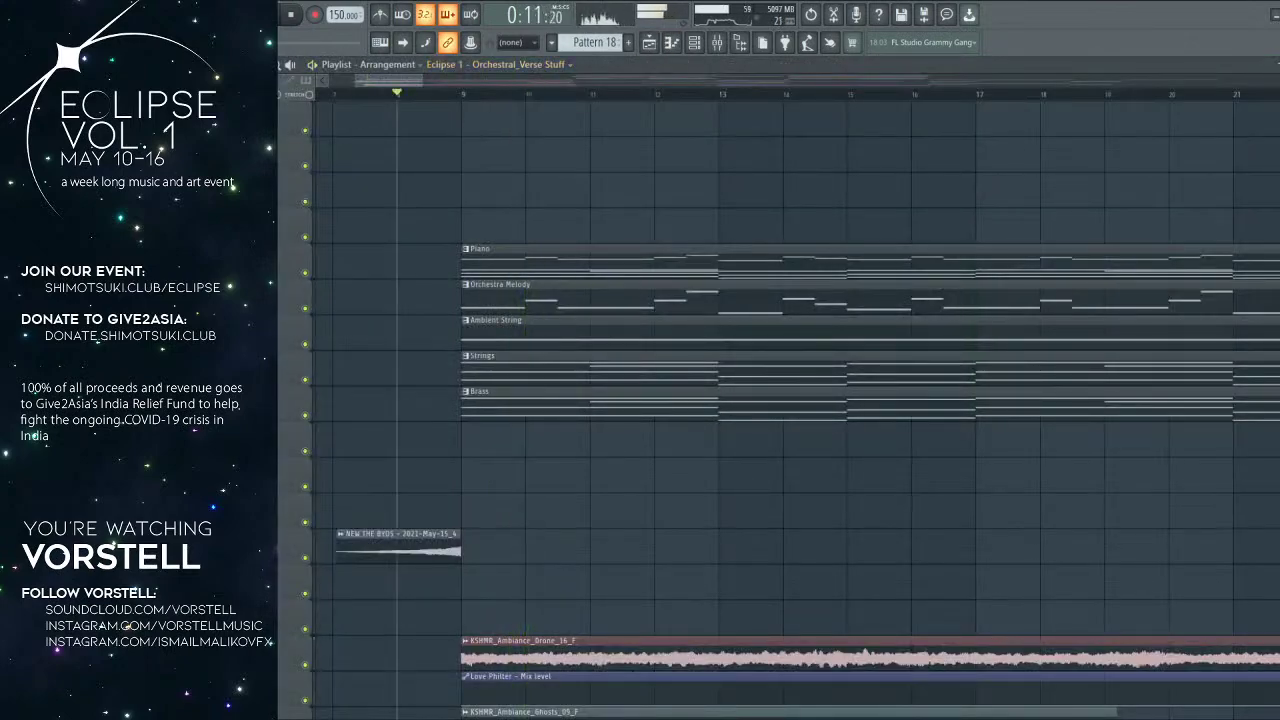
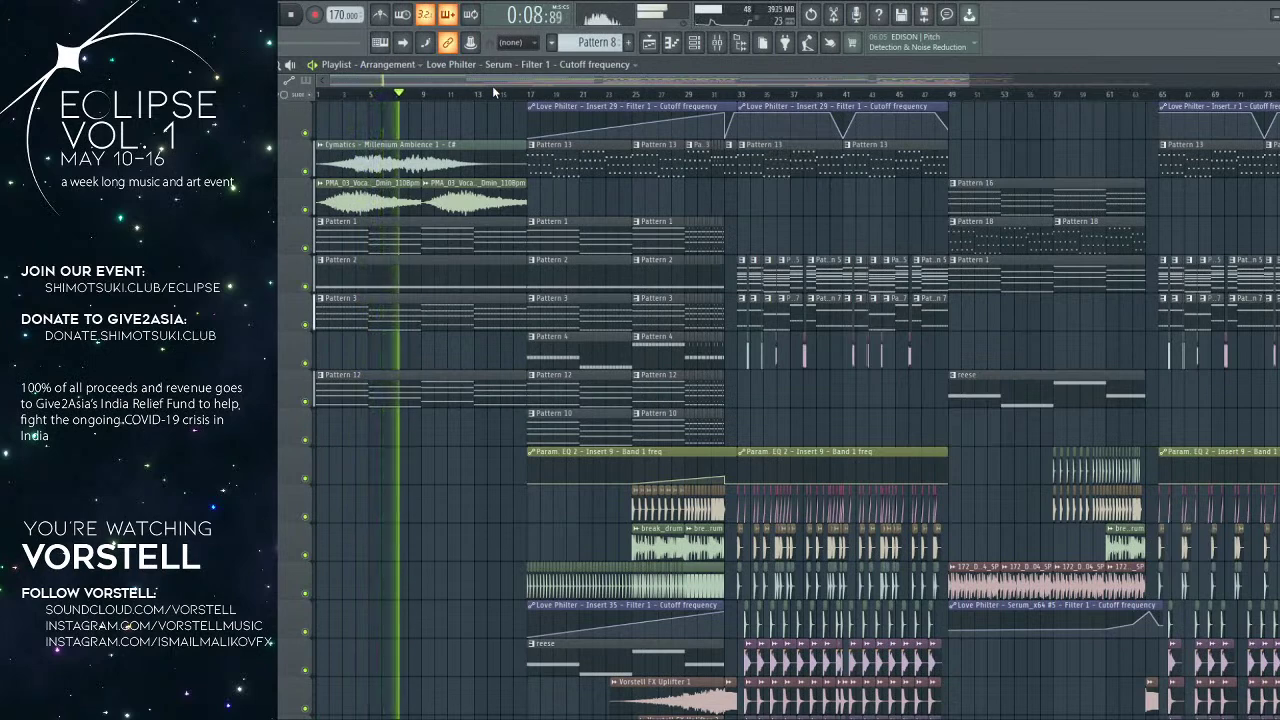
# Step: Play the 170 BPM project from bar 17 and from the drop at bar 33, and examine its arrangement
pyautogui.click(517, 93)
pyautogui.scroll(-2, 672, 270)
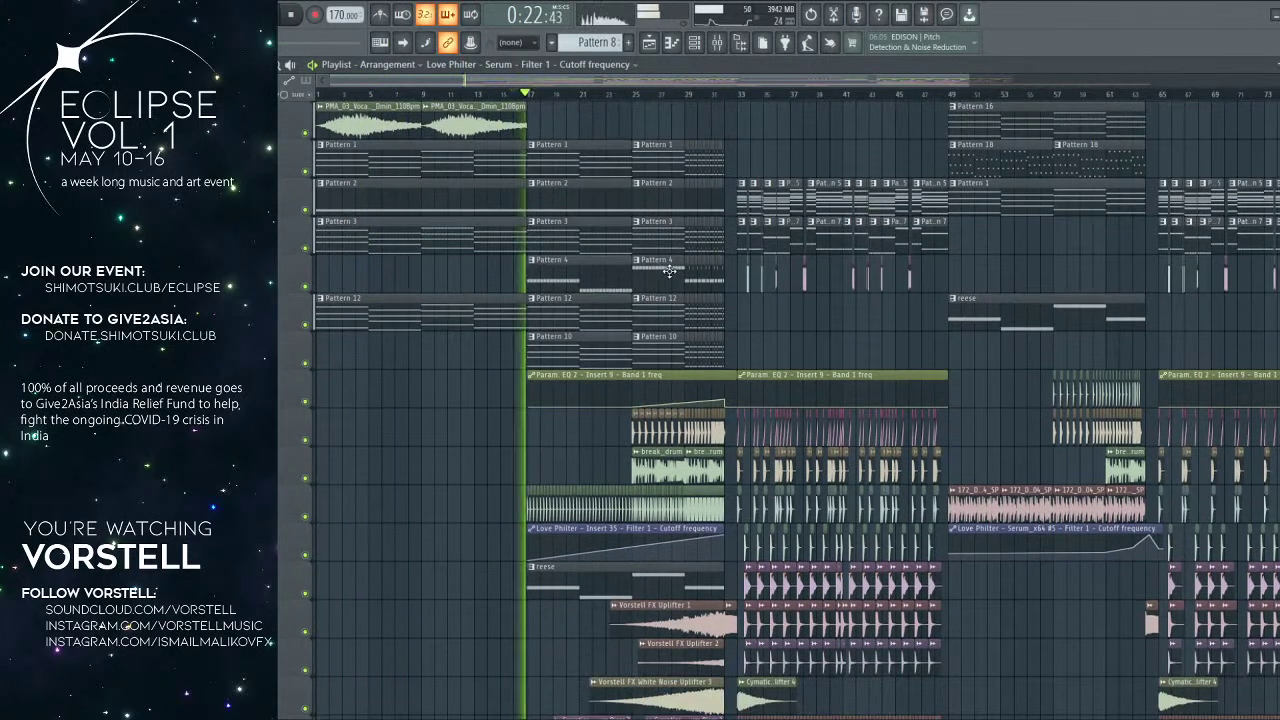
pyautogui.click(740, 93)
pyautogui.scroll(2, 766, 102)
pyautogui.press('space')
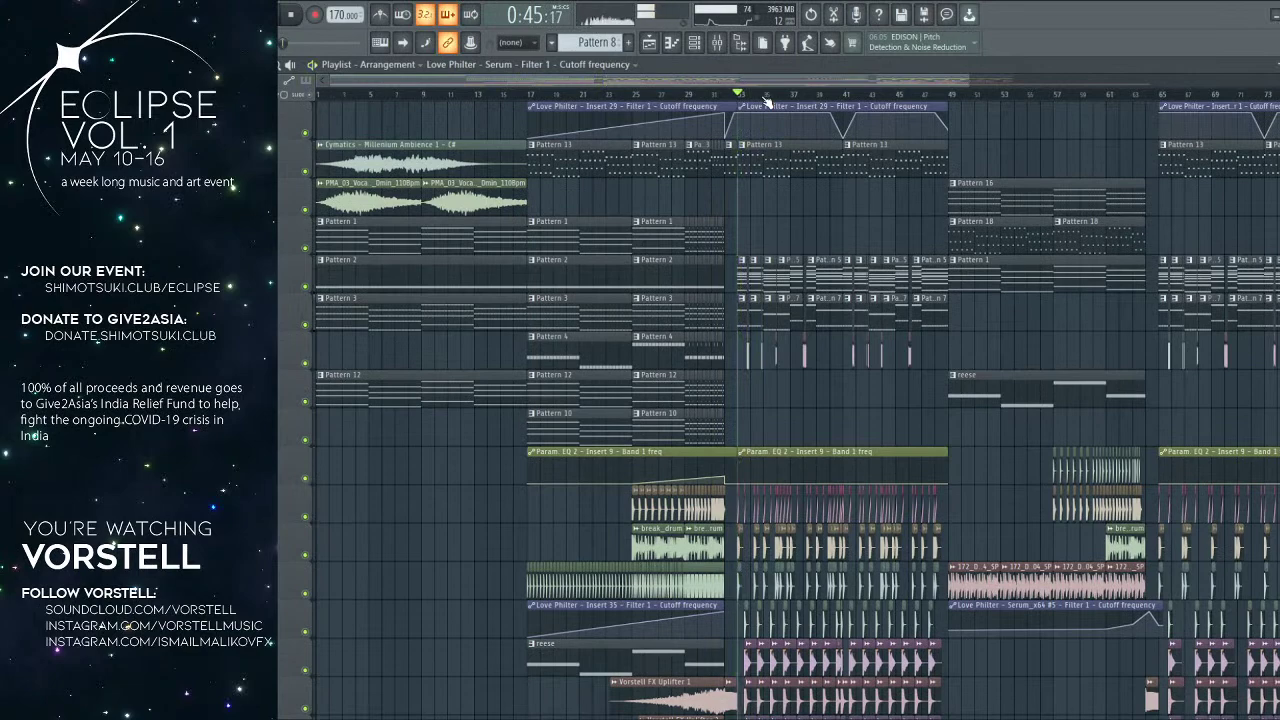
pyautogui.scroll(3, 770, 92)
pyautogui.scroll(-5, 775, 100)
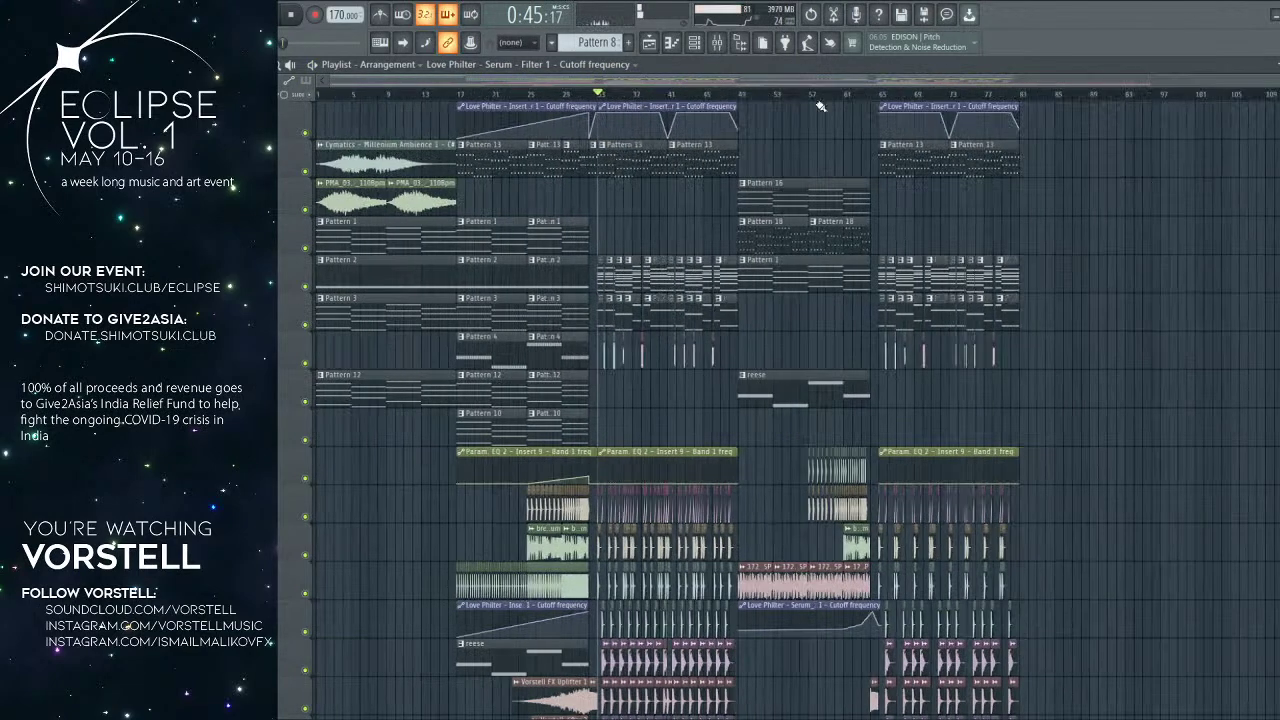
# Step: Move the Master stereo separation, Param EQ 2 Insert 29 and Mix level automation clips down one track, and briefly play from bar 33
pyautogui.scroll(-12, 1120, 237)
pyautogui.scroll(-4, 1085, 246)
pyautogui.scroll(2, 1080, 248)
pyautogui.moveTo(1147, 236); pyautogui.dragTo(1112, 563)
pyautogui.hotkey('shift', 'Down')
pyautogui.press('space')
pyautogui.scroll(5, 854, 329)
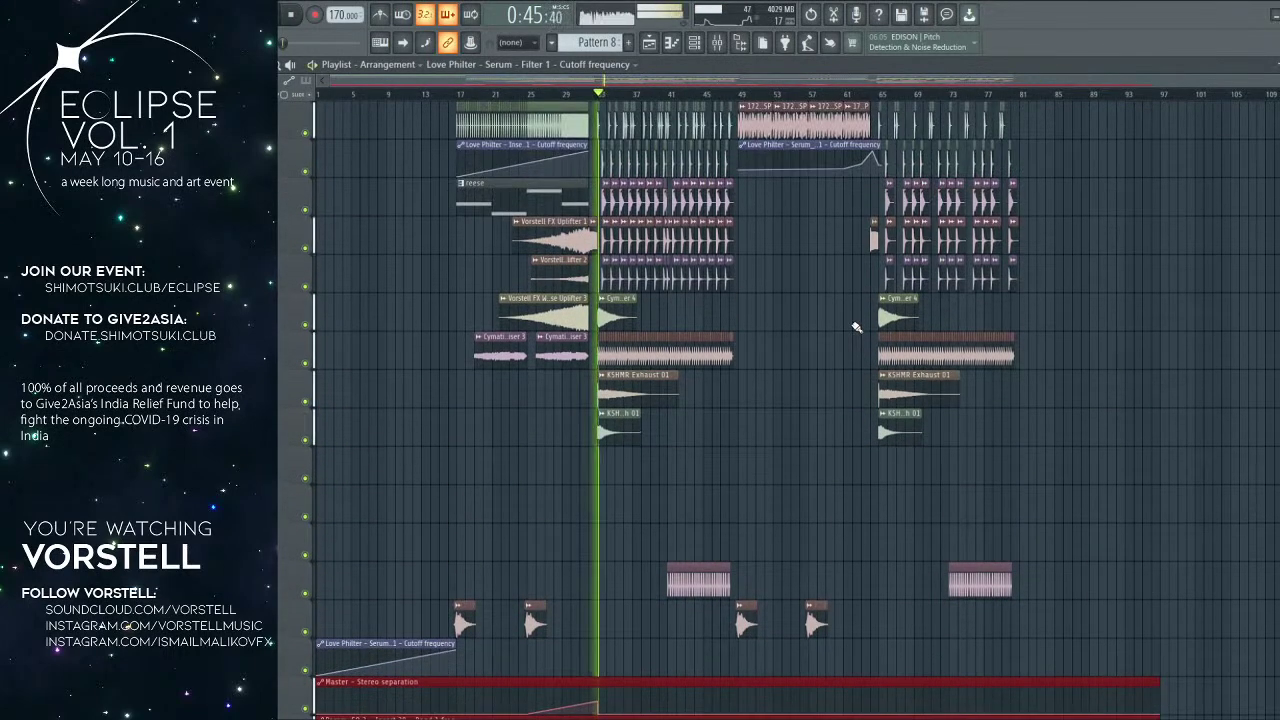
pyautogui.scroll(-5, 856, 327)
pyautogui.press('space')
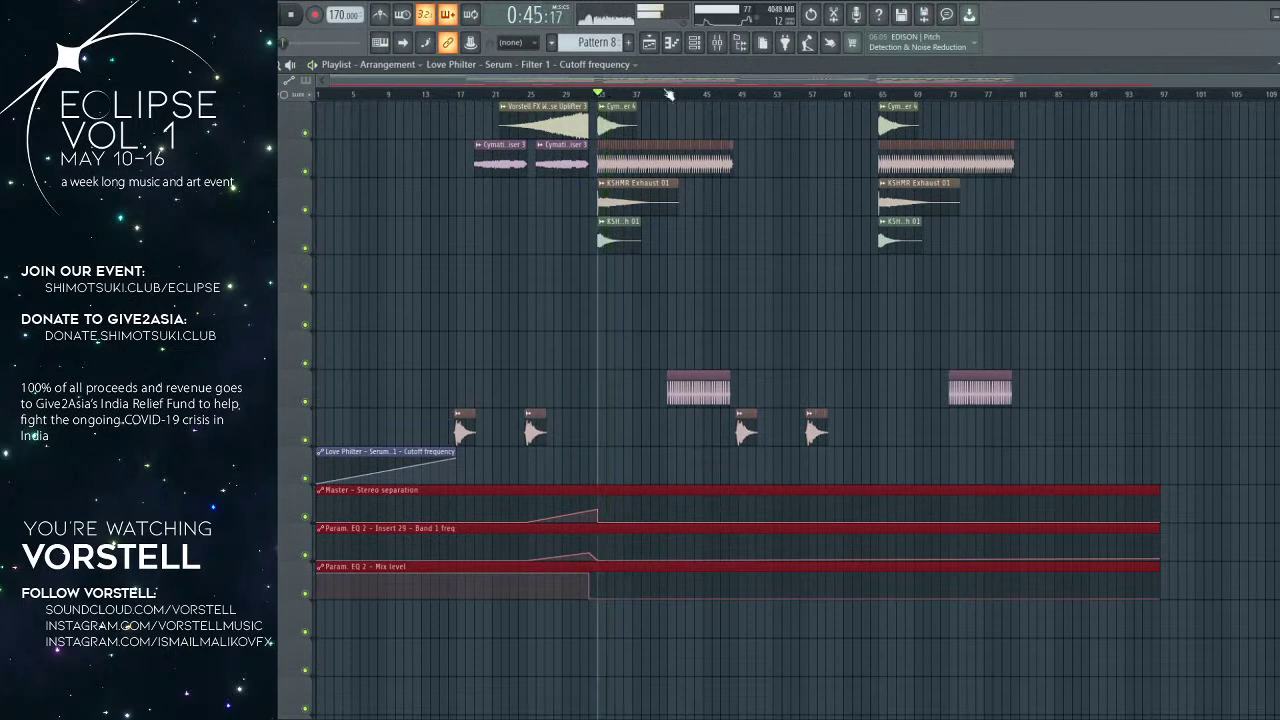
# Step: Select the KSHMR Exhaust and KSHMR crash clips at bars 33 and 65 and move them down past the empty tracks
pyautogui.scroll(5, 690, 215)
pyautogui.scroll(-3, 690, 230)
pyautogui.moveTo(576, 283); pyautogui.dragTo(1141, 368)
pyautogui.hotkey('shift', 'Down')
pyautogui.hotkey('shift', 'Down')
pyautogui.hotkey('shift', 'Down')
pyautogui.hotkey('shift', 'Down')
pyautogui.hotkey('shift', 'Down')
pyautogui.hotkey('shift', 'Down')
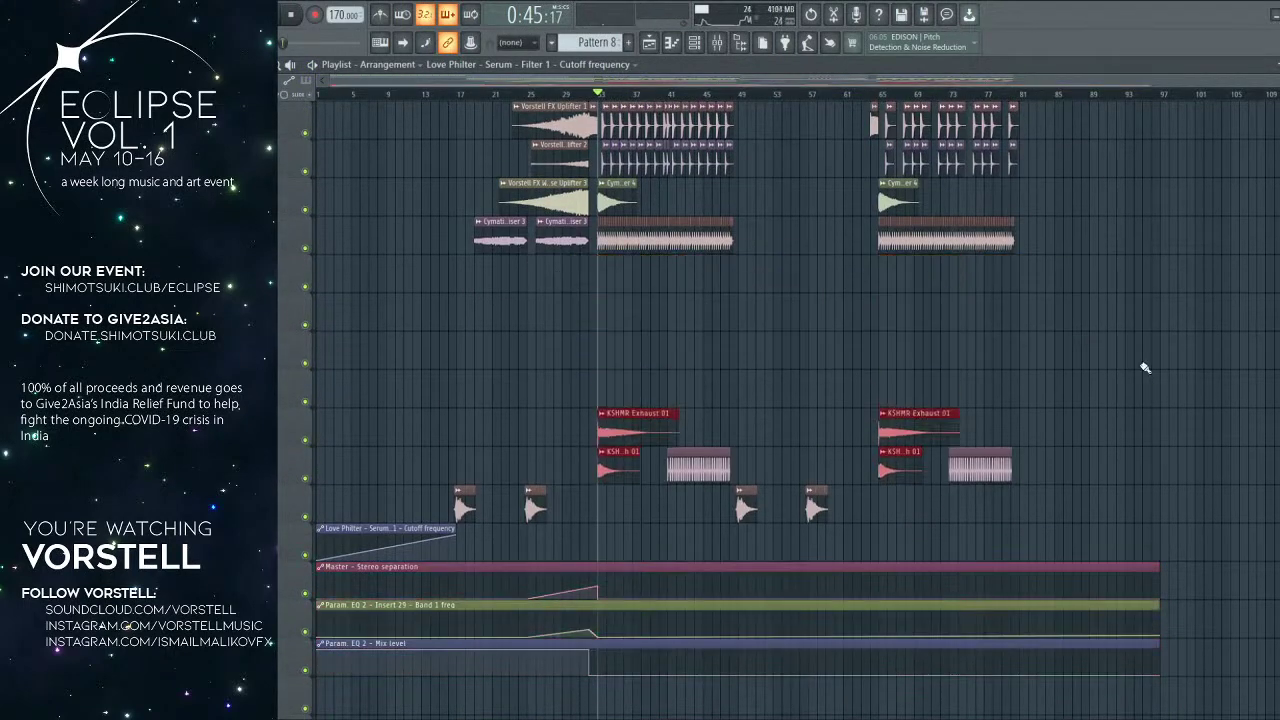
# Step: Move the Love Philter Serum cutoff, Master stereo separation, Param EQ 2 Insert 29 and Mix level automation clips far below the audio clips
pyautogui.scroll(-5, 1078, 283)
pyautogui.moveTo(1203, 348); pyautogui.dragTo(1042, 500)
pyautogui.hotkey('shift', 'Down')
pyautogui.hotkey('shift', 'Down')
pyautogui.hotkey('shift', 'Down')
pyautogui.hotkey('shift', 'Down')
pyautogui.hotkey('shift', 'Down')
pyautogui.hotkey('shift', 'Down')
pyautogui.hotkey('shift', 'Down')
pyautogui.hotkey('shift', 'Down')
pyautogui.hotkey('shift', 'Down')
pyautogui.hotkey('shift', 'Down')
pyautogui.hotkey('shift', 'Down')
pyautogui.hotkey('shift', 'Down')
pyautogui.hotkey('shift', 'Down')
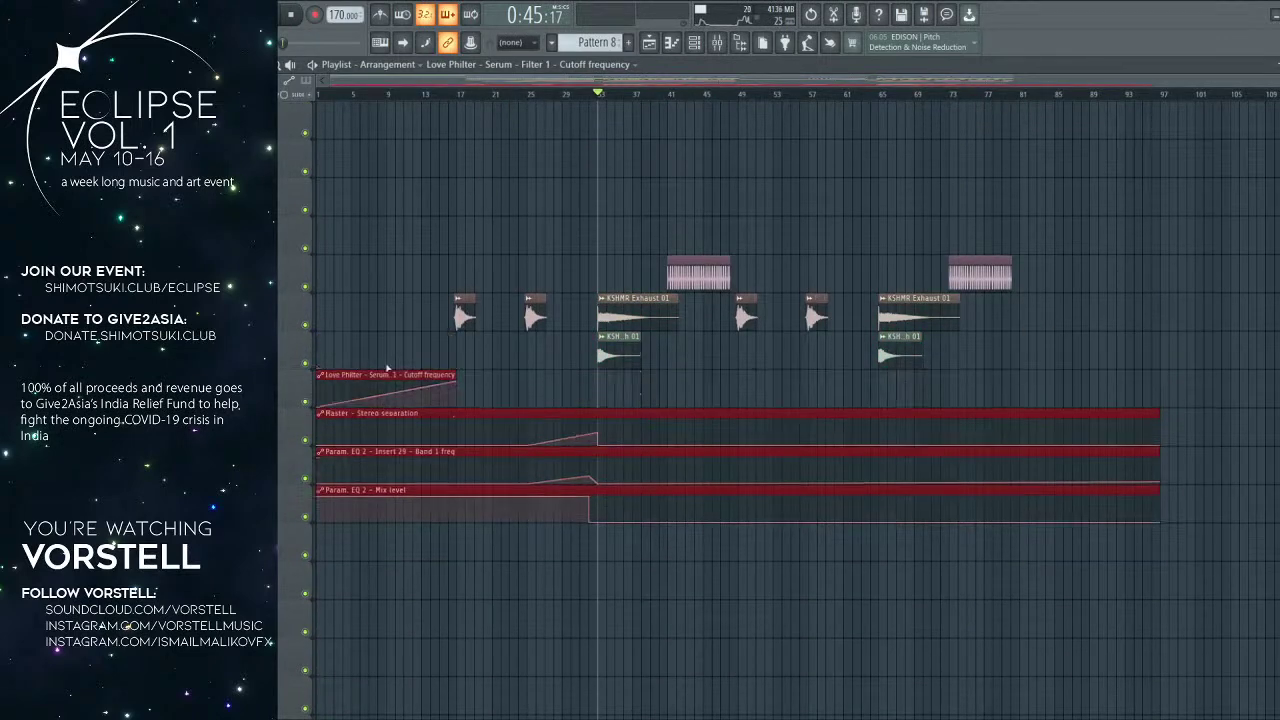
pyautogui.scroll(-4, 387, 368)
pyautogui.scroll(6, 387, 368)
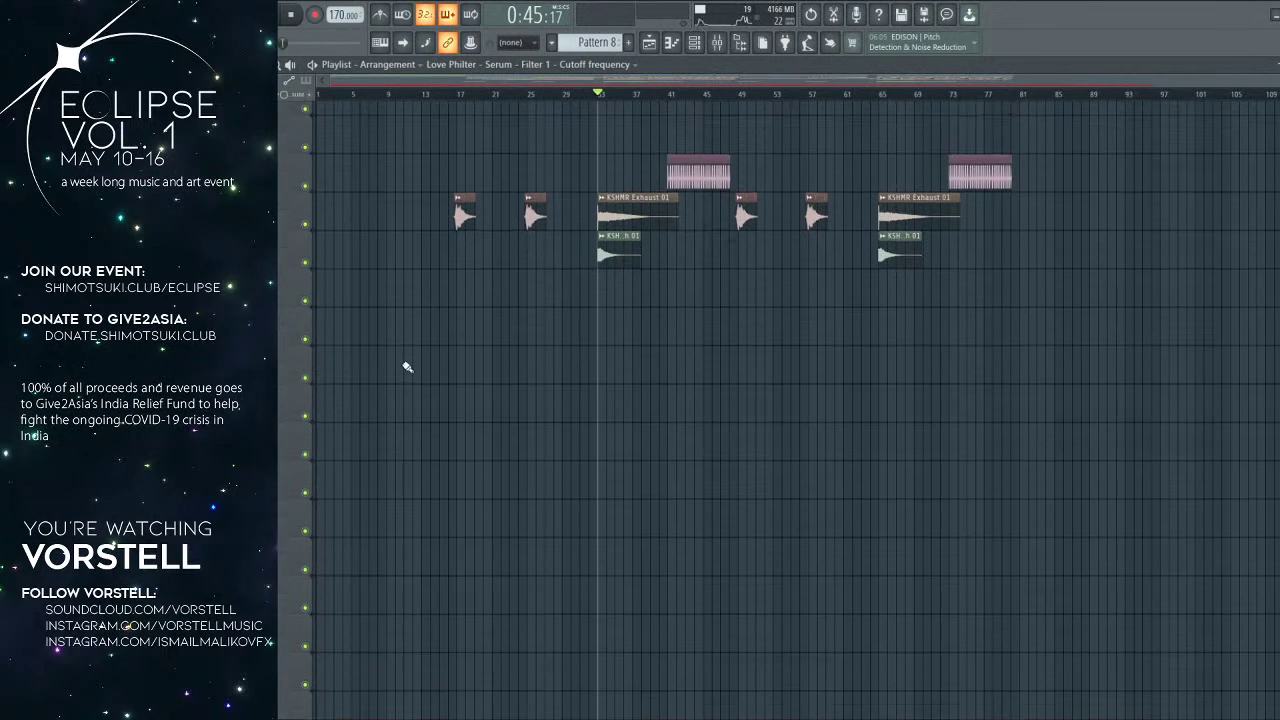
# Step: Select the short impact hits together with the KSHMR Exhaust and crash clips and move them down as a group, well below the purple percussion clips
pyautogui.moveTo(400, 364); pyautogui.dragTo(1080, 478)
pyautogui.hotkey('shift', 'Down')
pyautogui.hotkey('shift', 'Down')
pyautogui.hotkey('shift', 'Down')
pyautogui.hotkey('shift', 'Down')
pyautogui.hotkey('shift', 'Down')
pyautogui.hotkey('shift', 'Down')
pyautogui.hotkey('shift', 'Down')
pyautogui.hotkey('shift', 'Down')
pyautogui.hotkey('shift', 'Down')
pyautogui.hotkey('shift', 'Down')
pyautogui.hotkey('shift', 'Down')
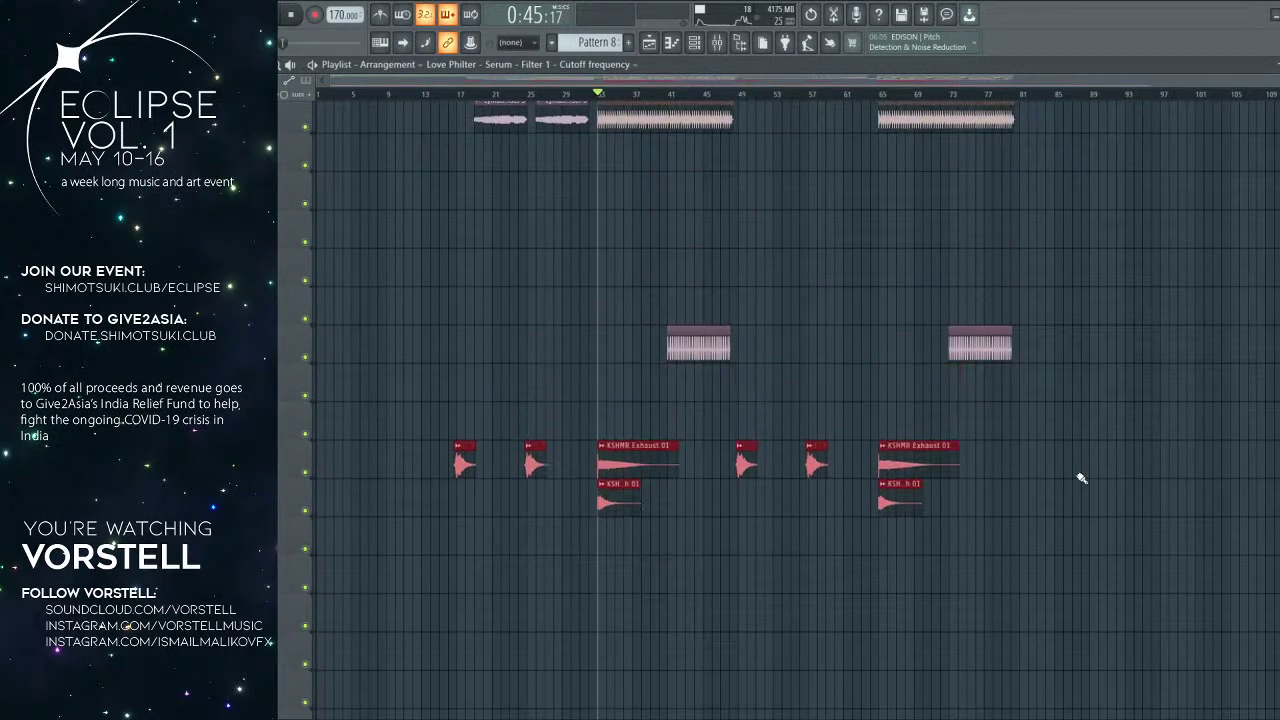
pyautogui.scroll(-3, 1082, 478)
pyautogui.hotkey('shift', 'Up')
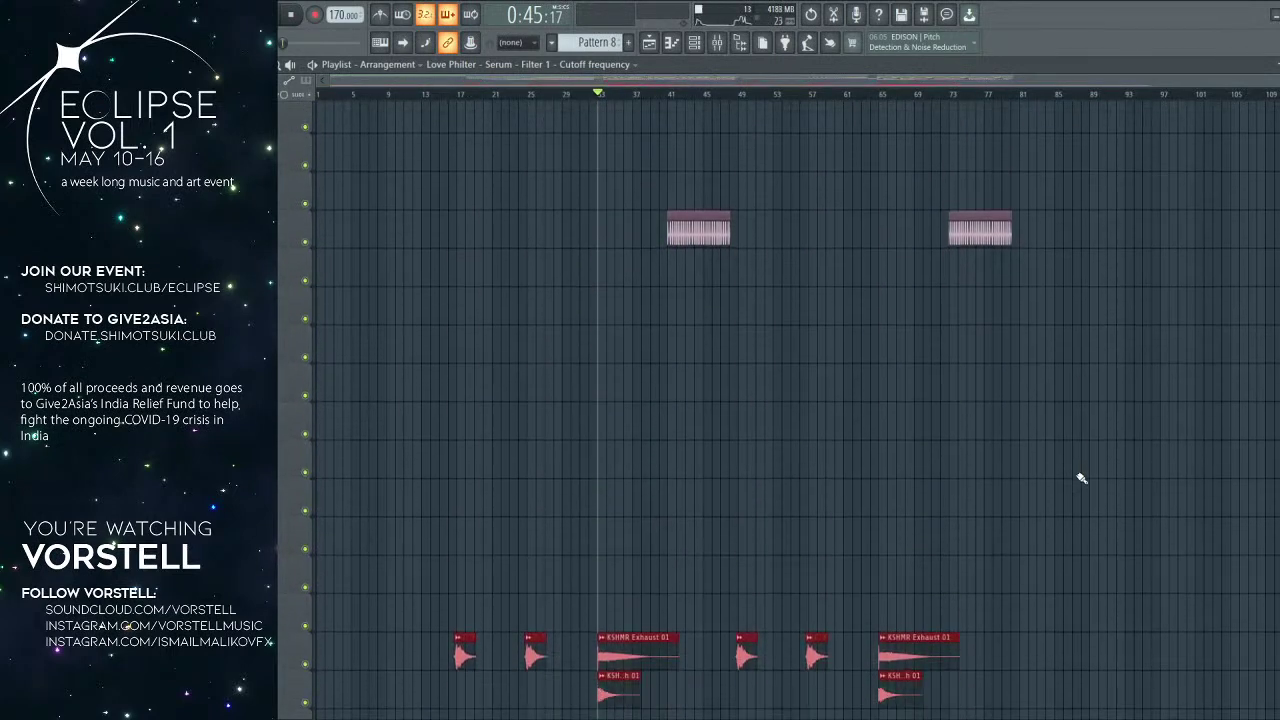
# Step: Select the Love Philter cutoff and Param EQ 2 Insert 9 automation clips among the upper tracks and move them below the instrument and drum tracks
pyautogui.scroll(12, 1053, 478)
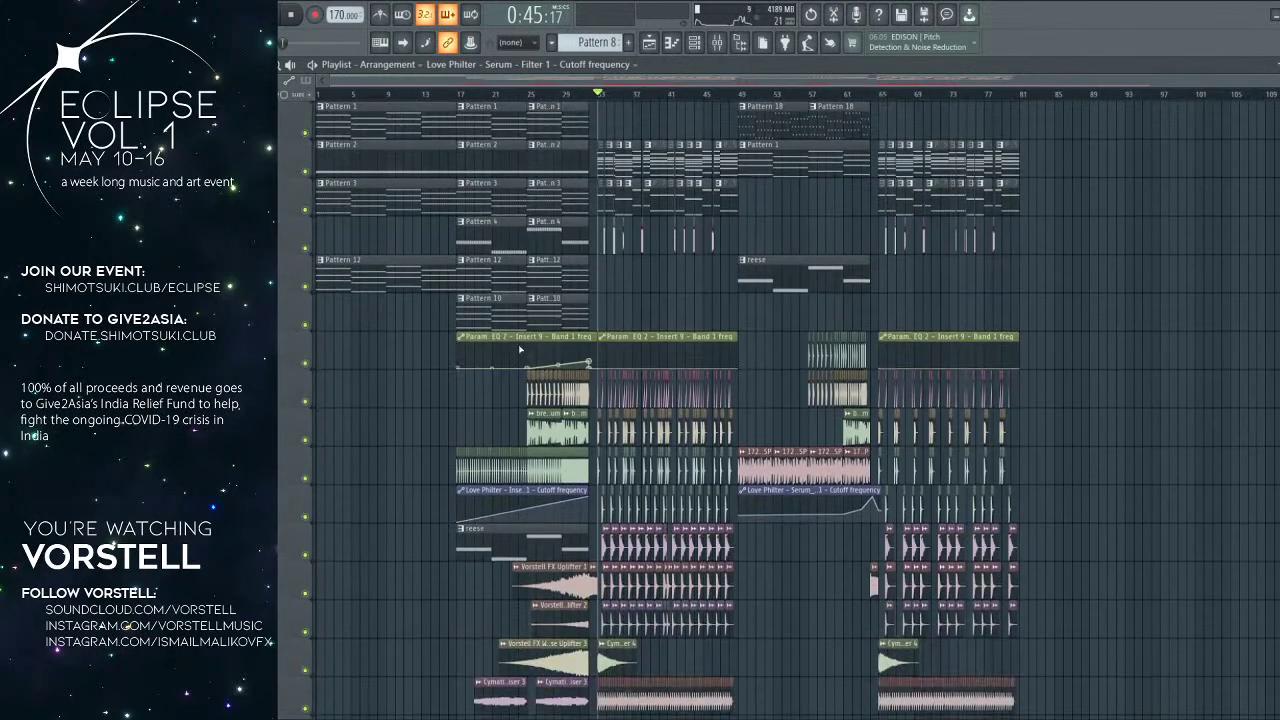
pyautogui.moveTo(884, 352); pyautogui.dragTo(594, 350)
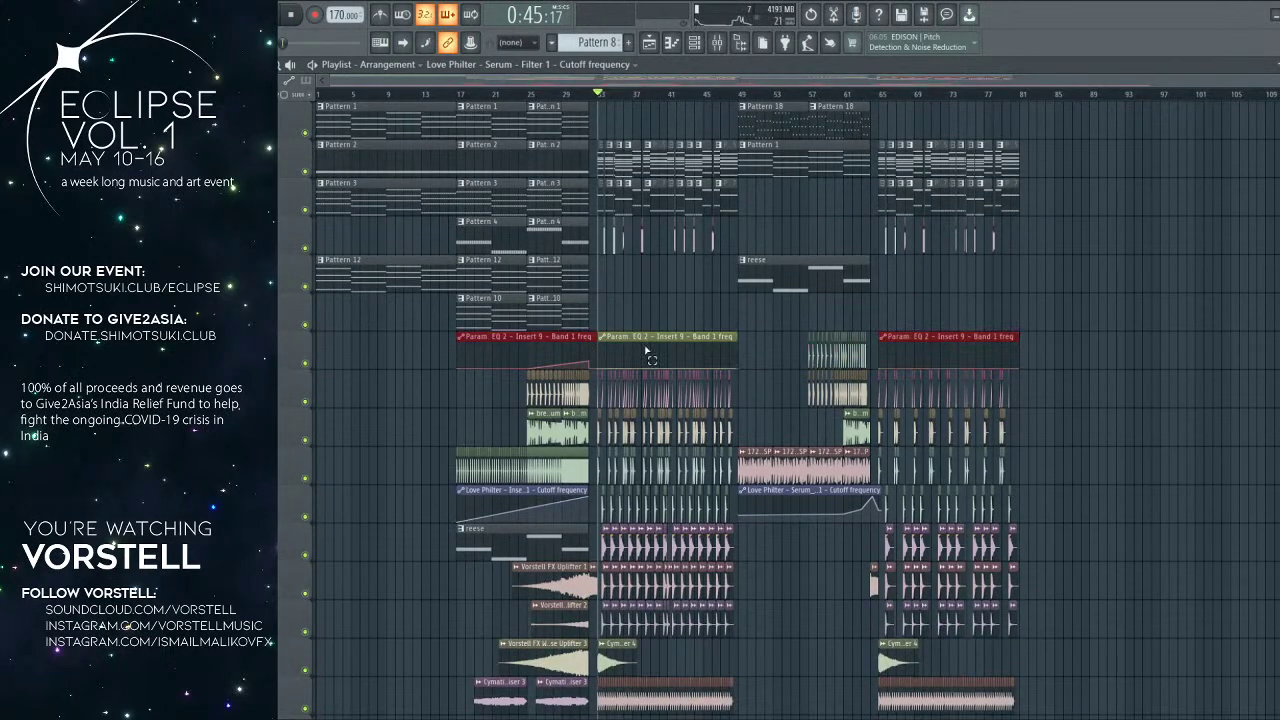
pyautogui.scroll(3, 657, 367)
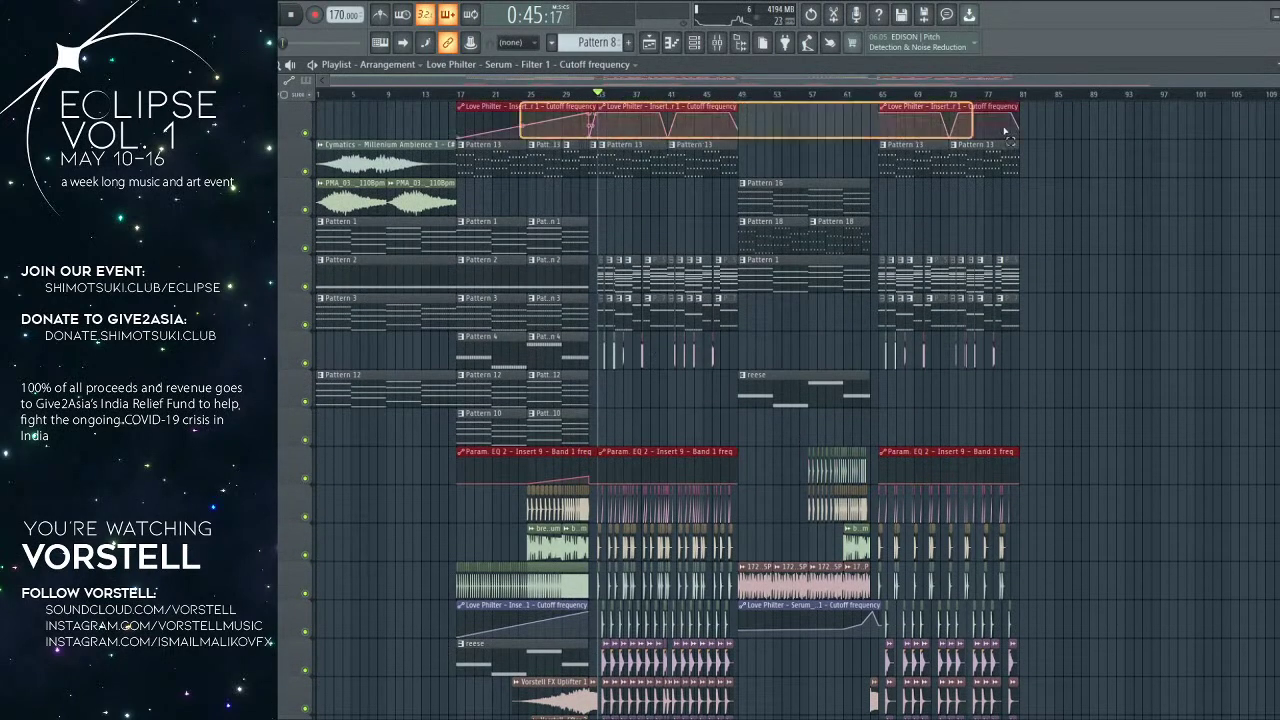
pyautogui.scroll(-11, 1024, 167)
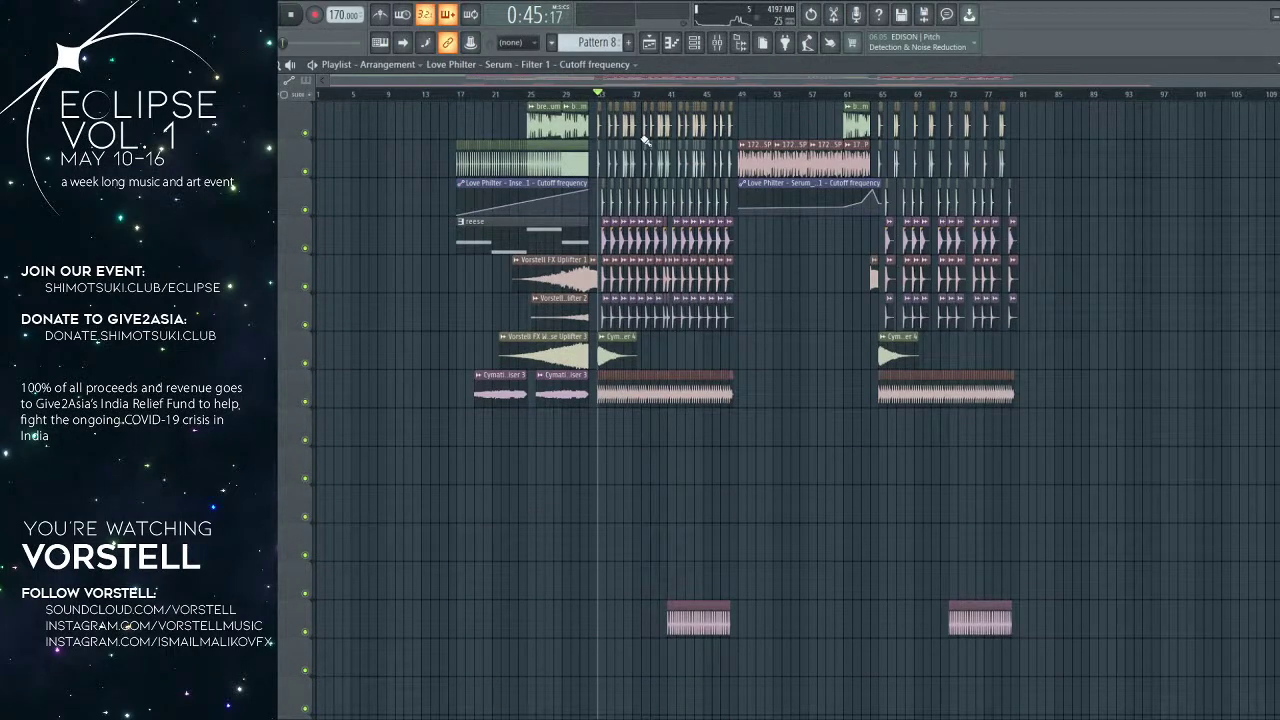
pyautogui.hotkey('shift', 'Down')
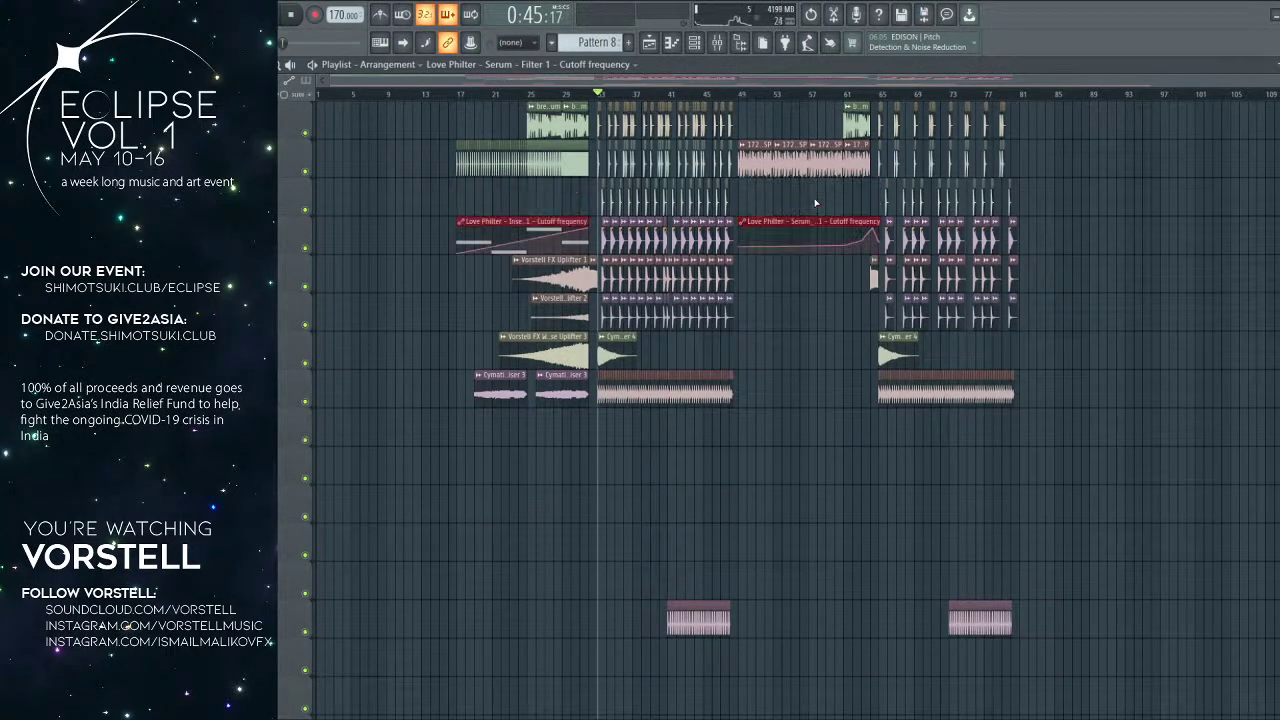
pyautogui.hotkey('shift', 'Down')
pyautogui.hotkey('shift', 'Down')
pyautogui.hotkey('shift', 'Down')
pyautogui.hotkey('shift', 'Down')
pyautogui.hotkey('shift', 'Down')
pyautogui.hotkey('shift', 'Down')
pyautogui.hotkey('shift', 'Down')
pyautogui.hotkey('shift', 'Down')
pyautogui.hotkey('shift', 'Down')
pyautogui.hotkey('shift', 'Down')
pyautogui.hotkey('shift', 'Down')
pyautogui.hotkey('shift', 'Down')
pyautogui.hotkey('shift', 'Down')
pyautogui.hotkey('shift', 'Down')
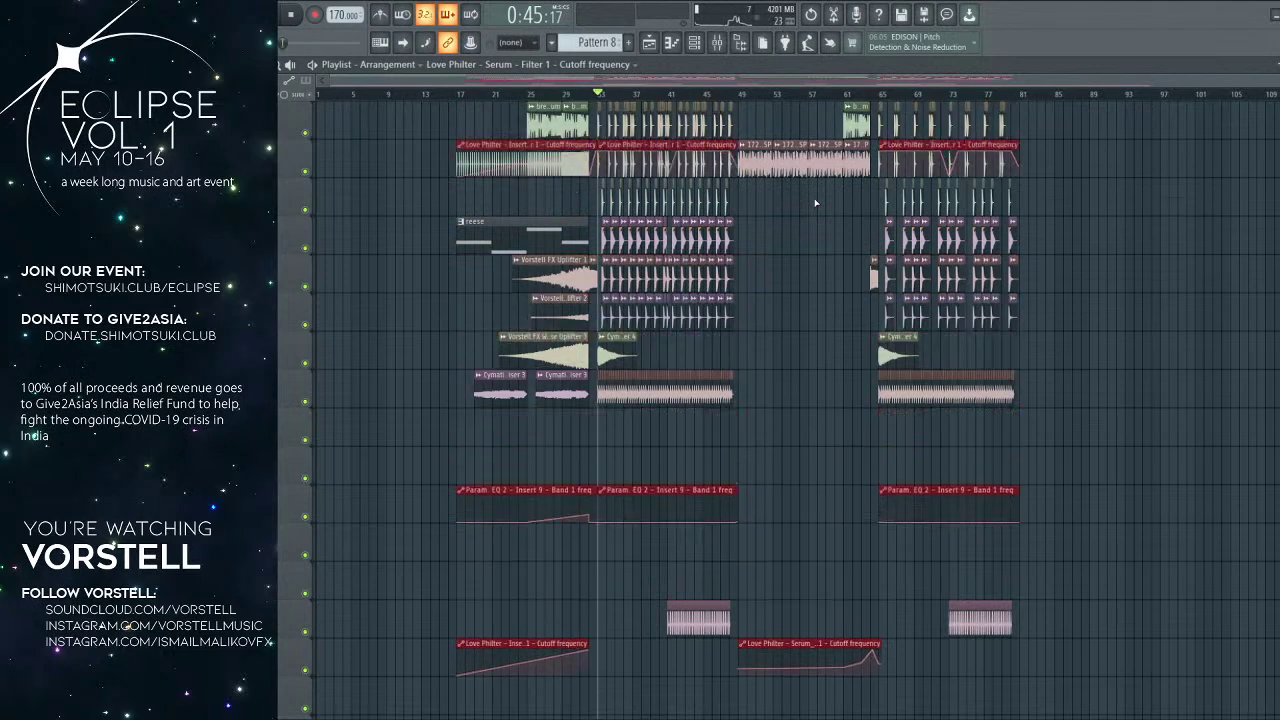
pyautogui.hotkey('shift', 'Down')
# Step: Keep lowering the selected automation clips until the Love Philter Insert cutoff row sits directly beneath the Mix level automation
pyautogui.scroll(-9, 860, 165)
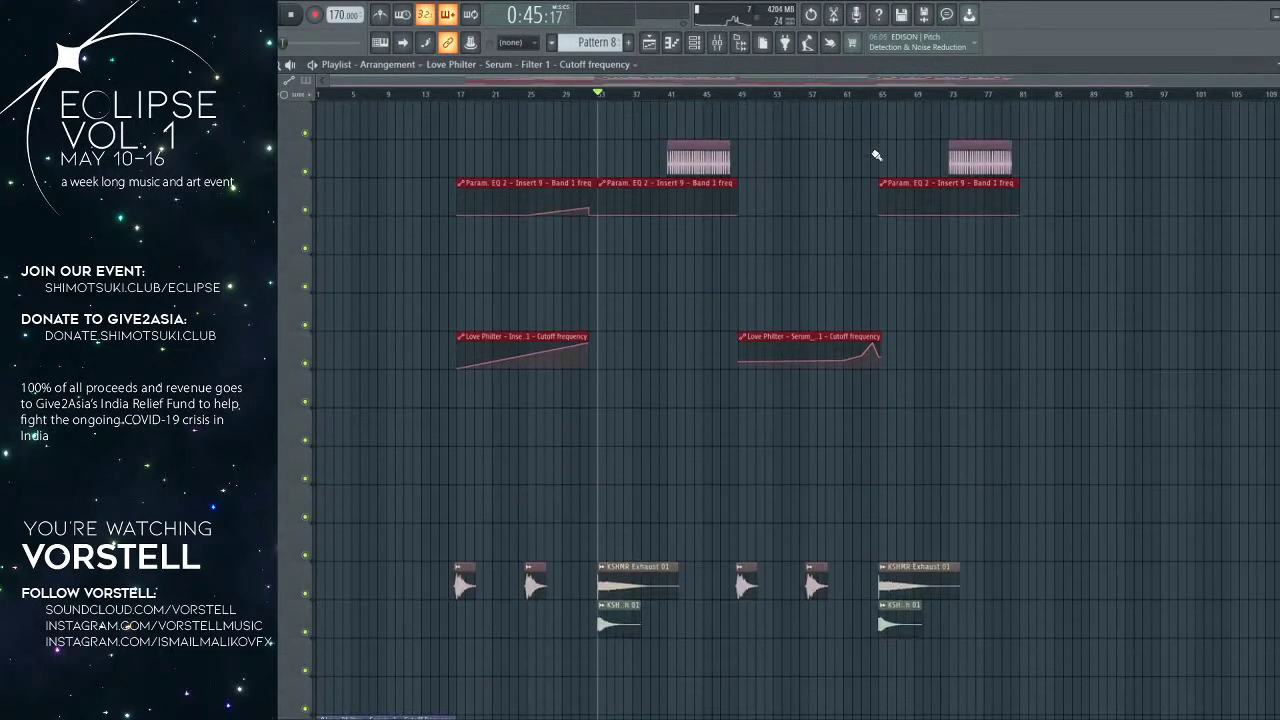
pyautogui.hotkey('shift', 'Down')
pyautogui.hotkey('shift', 'Down')
pyautogui.hotkey('shift', 'Down')
pyautogui.hotkey('shift', 'Down')
pyautogui.hotkey('shift', 'Down')
pyautogui.hotkey('shift', 'Down')
pyautogui.hotkey('shift', 'Down')
pyautogui.hotkey('shift', 'Down')
pyautogui.hotkey('shift', 'Down')
pyautogui.hotkey('shift', 'Down')
pyautogui.hotkey('shift', 'Down')
pyautogui.hotkey('shift', 'Down')
pyautogui.hotkey('shift', 'Down')
pyautogui.hotkey('shift', 'Down')
pyautogui.hotkey('shift', 'Down')
pyautogui.hotkey('shift', 'Down')
pyautogui.hotkey('shift', 'Down')
pyautogui.hotkey('shift', 'Down')
pyautogui.hotkey('shift', 'Down')
pyautogui.hotkey('shift', 'Down')
pyautogui.scroll(-8, 876, 155)
pyautogui.hotkey('shift', 'Up')
pyautogui.hotkey('shift', 'Up')
pyautogui.hotkey('shift', 'Up')
pyautogui.hotkey('shift', 'Up')
pyautogui.hotkey('shift', 'Up')
pyautogui.hotkey('shift', 'Up')
pyautogui.scroll(-10, 403, 339)
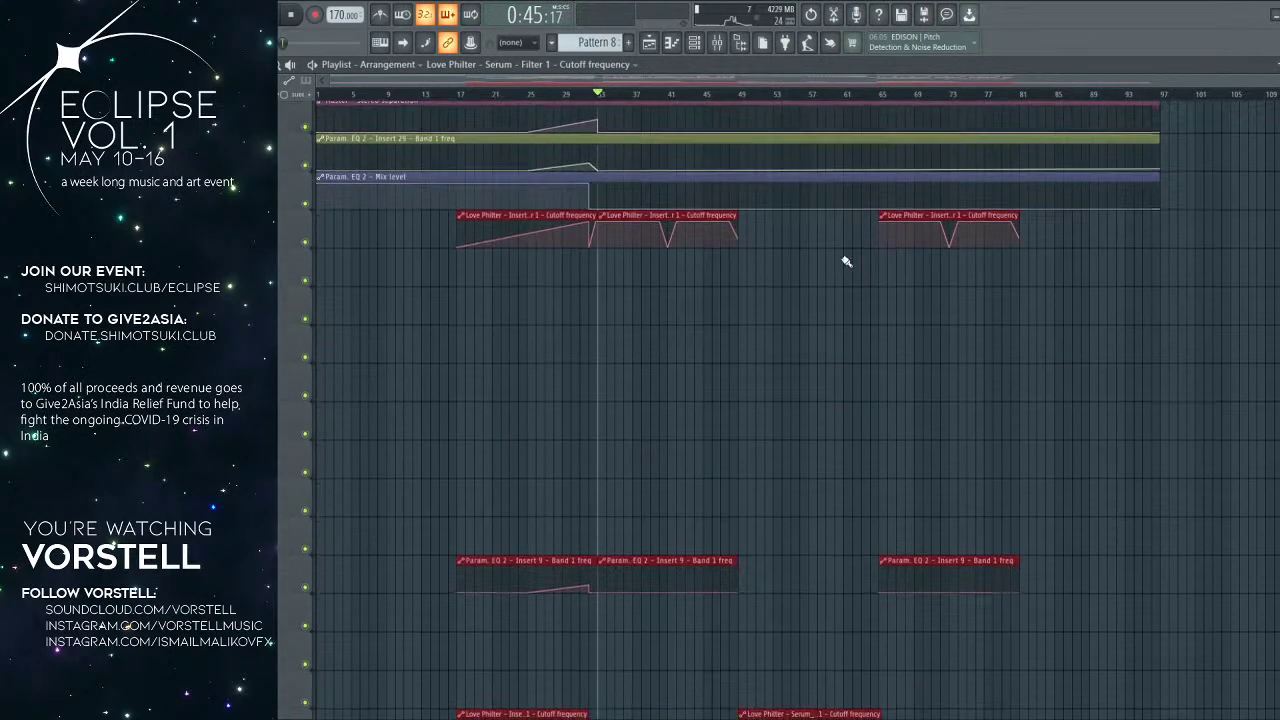
pyautogui.scroll(6, 607, 575)
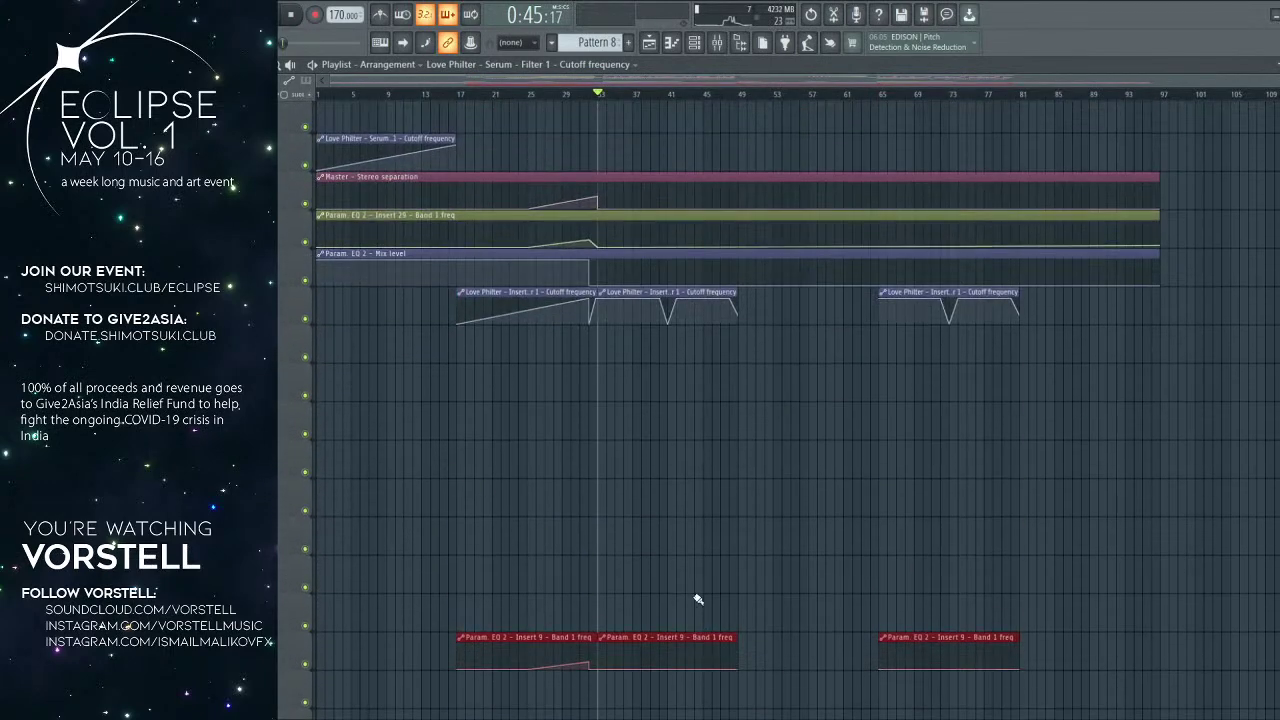
# Step: Move the Param EQ 2 Insert 9 Band 1 freq automation clips up to the track directly beneath the Love Philter Insert cutoff clips
pyautogui.hotkey('shift', 'Up')
pyautogui.hotkey('shift', 'Up')
pyautogui.hotkey('shift', 'Up')
pyautogui.hotkey('shift', 'Up')
pyautogui.hotkey('shift', 'Up')
pyautogui.hotkey('shift', 'Up')
pyautogui.hotkey('shift', 'Up')
pyautogui.hotkey('shift', 'Up')
# Step: Select the two remaining Love Philter cutoff clips and move them up to the track directly beneath the Param EQ 2 Insert 9 automation
pyautogui.moveTo(512, 520); pyautogui.dragTo(752, 478)
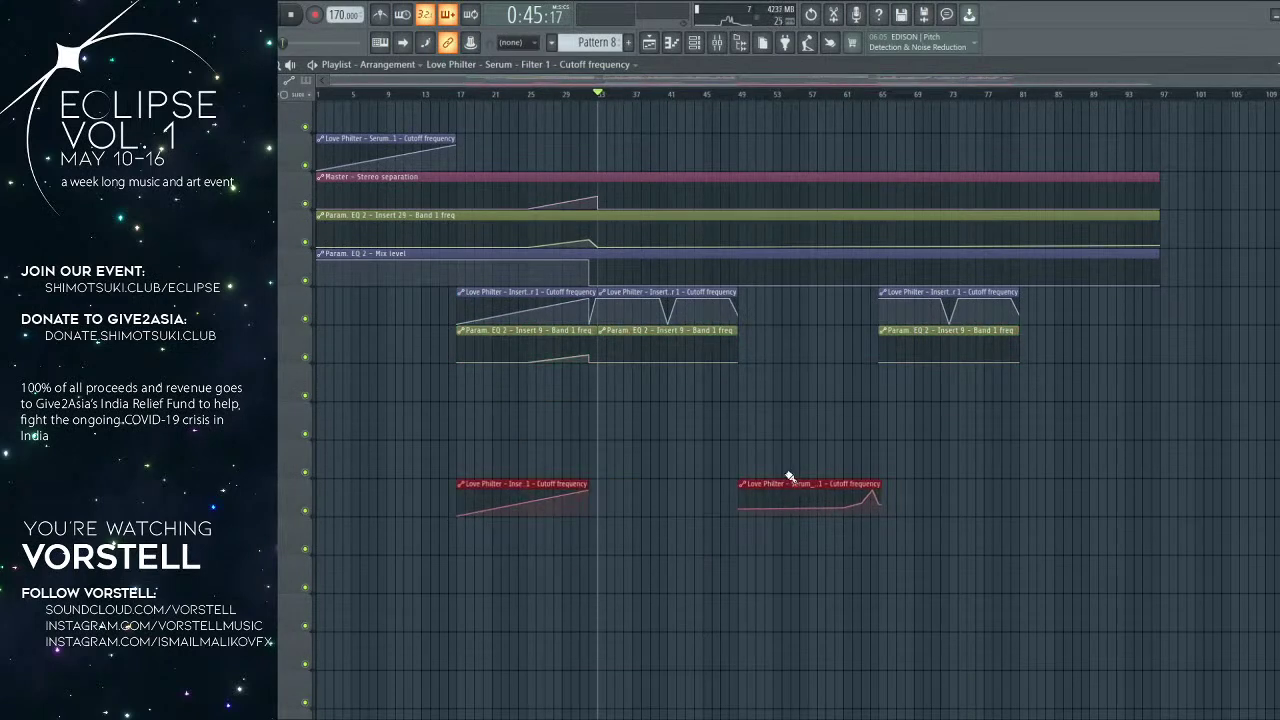
pyautogui.hotkey('shift', 'Up')
pyautogui.hotkey('shift', 'Up')
pyautogui.hotkey('shift', 'Up')
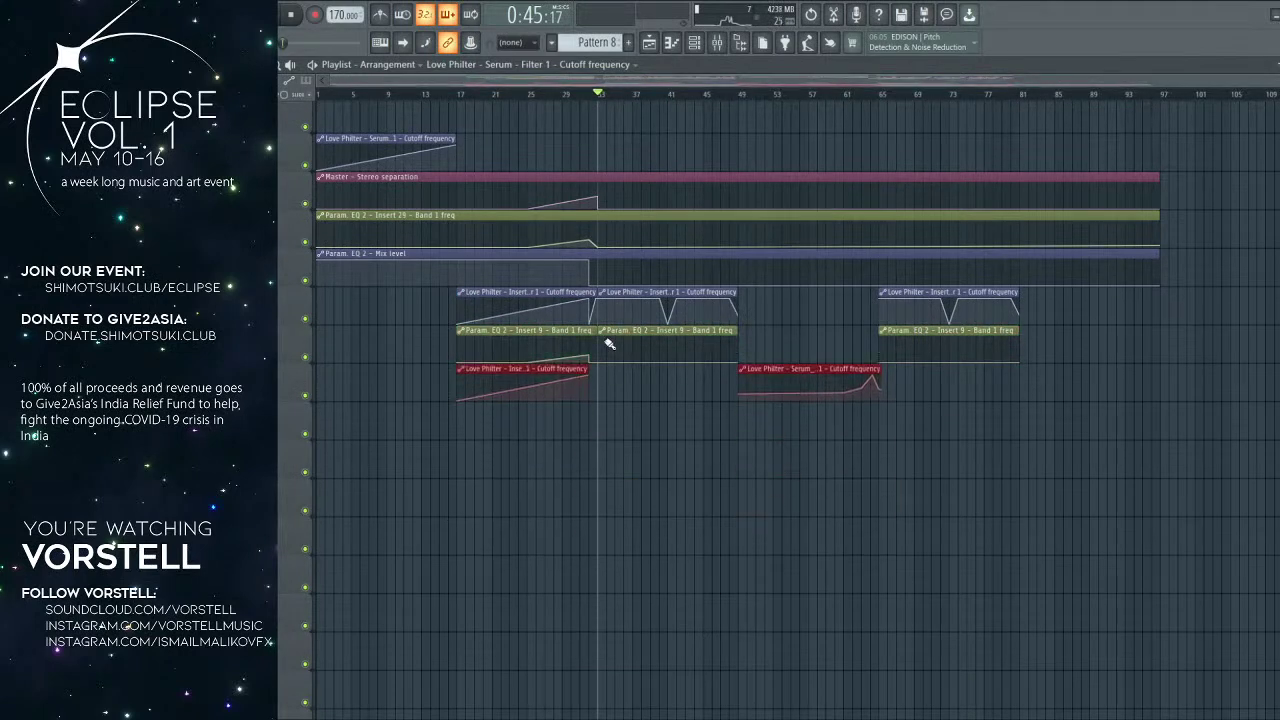
# Step: Select the Vorstell FX uplifters and Cymatics riser clips before the first drop and move them down to empty tracks below the purple percussion clips
pyautogui.scroll(10, 610, 344)
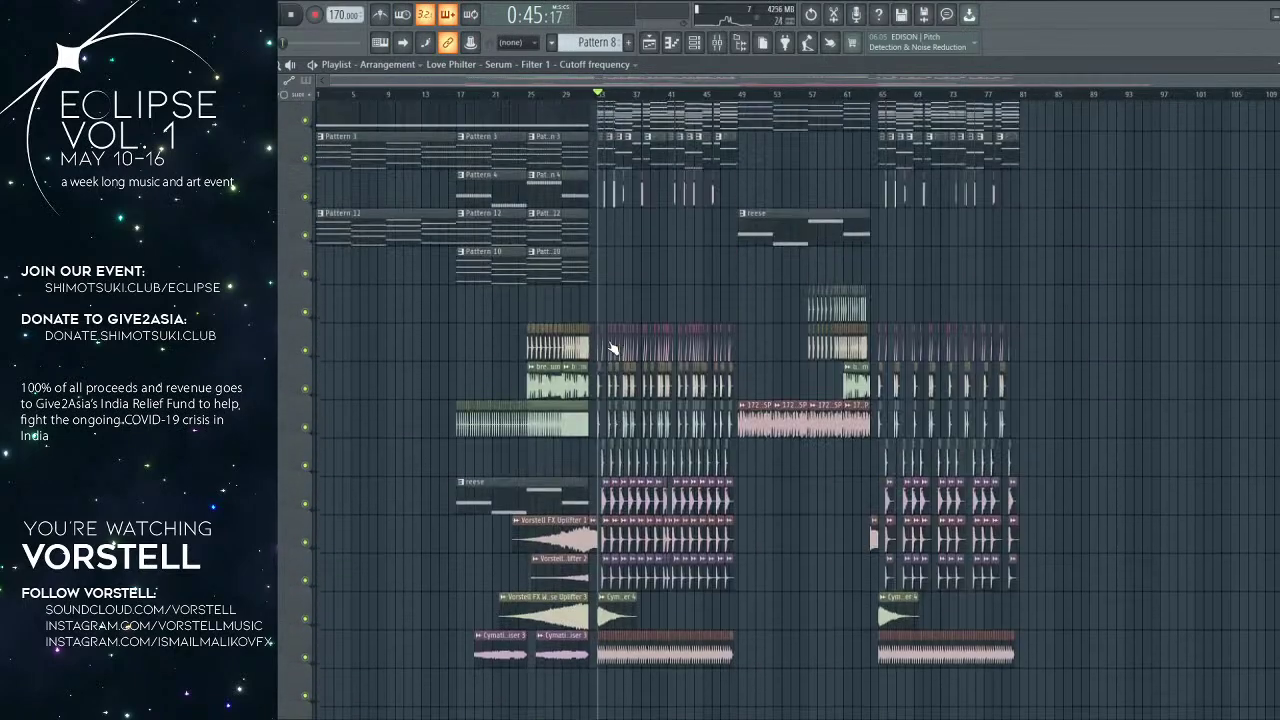
pyautogui.scroll(-7, 613, 344)
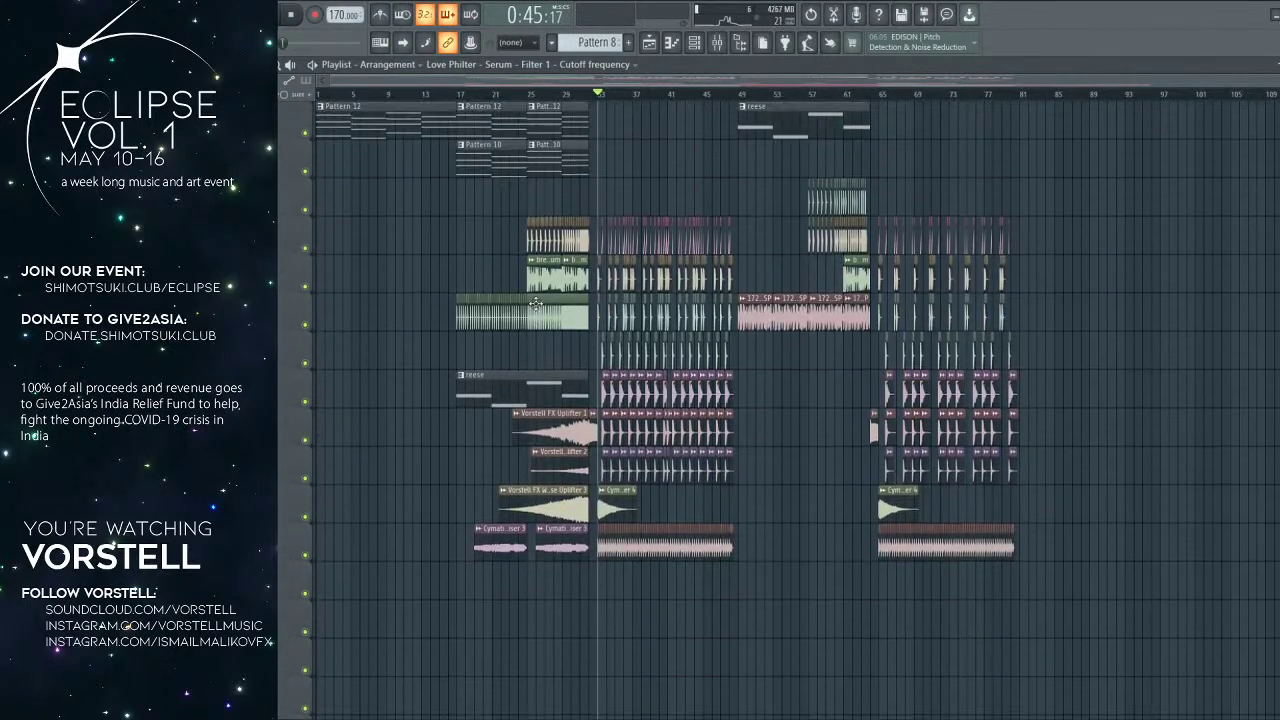
pyautogui.moveTo(485, 429); pyautogui.dragTo(565, 558)
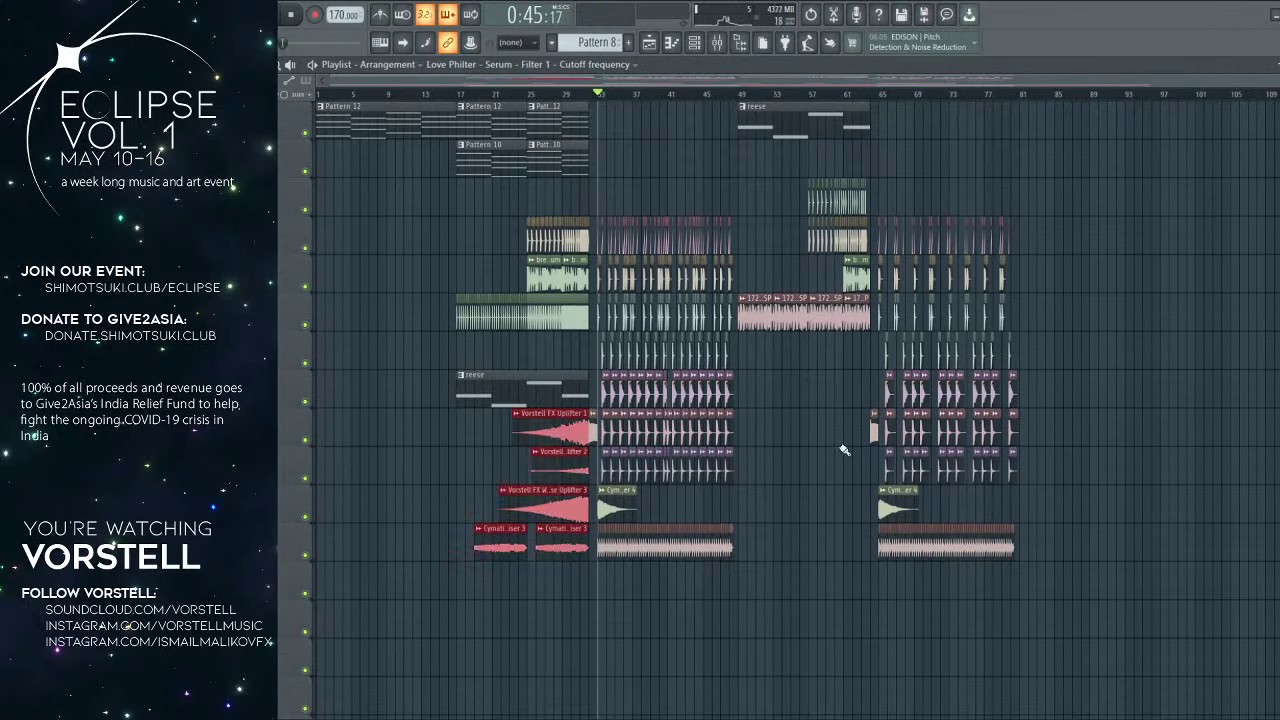
pyautogui.scroll(7, 825, 359)
pyautogui.scroll(-15, 825, 360)
pyautogui.hotkey('shift', 'Down')
pyautogui.hotkey('shift', 'Down')
pyautogui.hotkey('shift', 'Down')
pyautogui.hotkey('shift', 'Down')
pyautogui.hotkey('shift', 'Down')
pyautogui.hotkey('shift', 'Down')
pyautogui.hotkey('shift', 'Down')
pyautogui.hotkey('shift', 'Down')
pyautogui.hotkey('shift', 'Down')
pyautogui.hotkey('shift', 'Down')
pyautogui.hotkey('shift', 'Down')
pyautogui.hotkey('shift', 'Down')
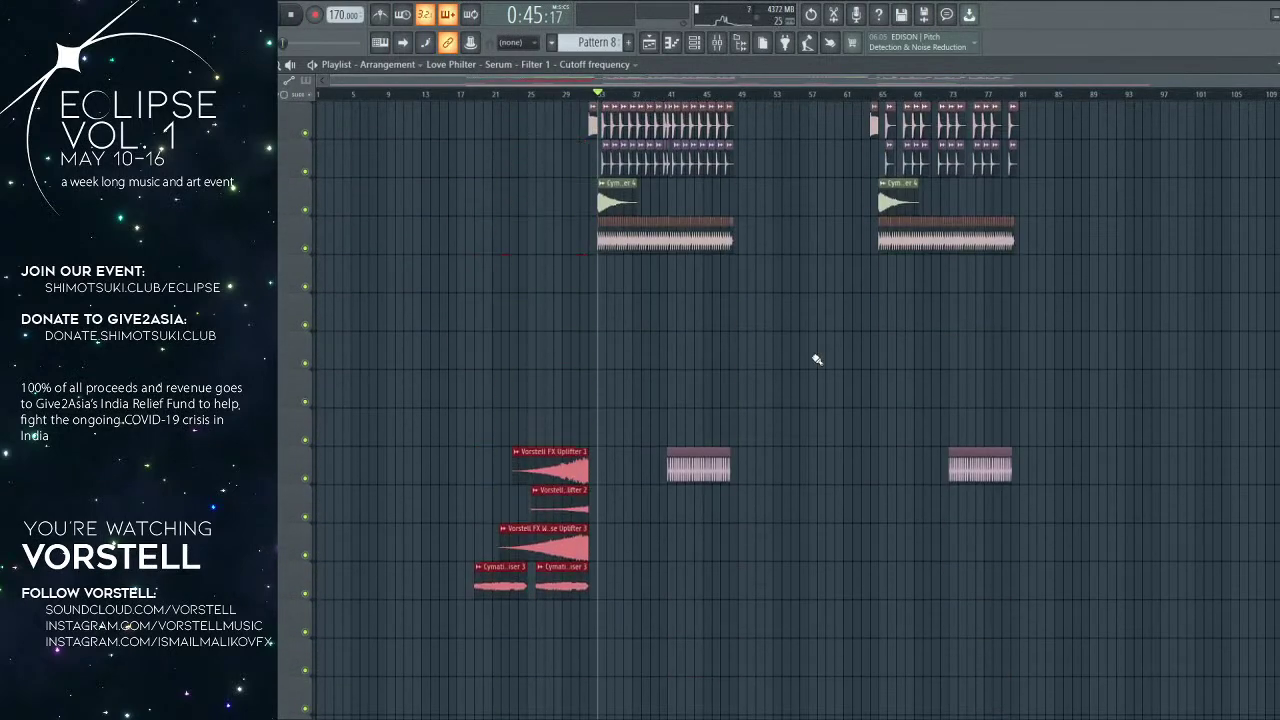
pyautogui.hotkey('shift', 'Down')
pyautogui.hotkey('shift', 'Down')
pyautogui.hotkey('shift', 'Down')
pyautogui.hotkey('shift', 'Down')
pyautogui.hotkey('shift', 'Down')
pyautogui.hotkey('shift', 'Up')
pyautogui.hotkey('shift', 'Up')
pyautogui.hotkey('shift', 'Up')
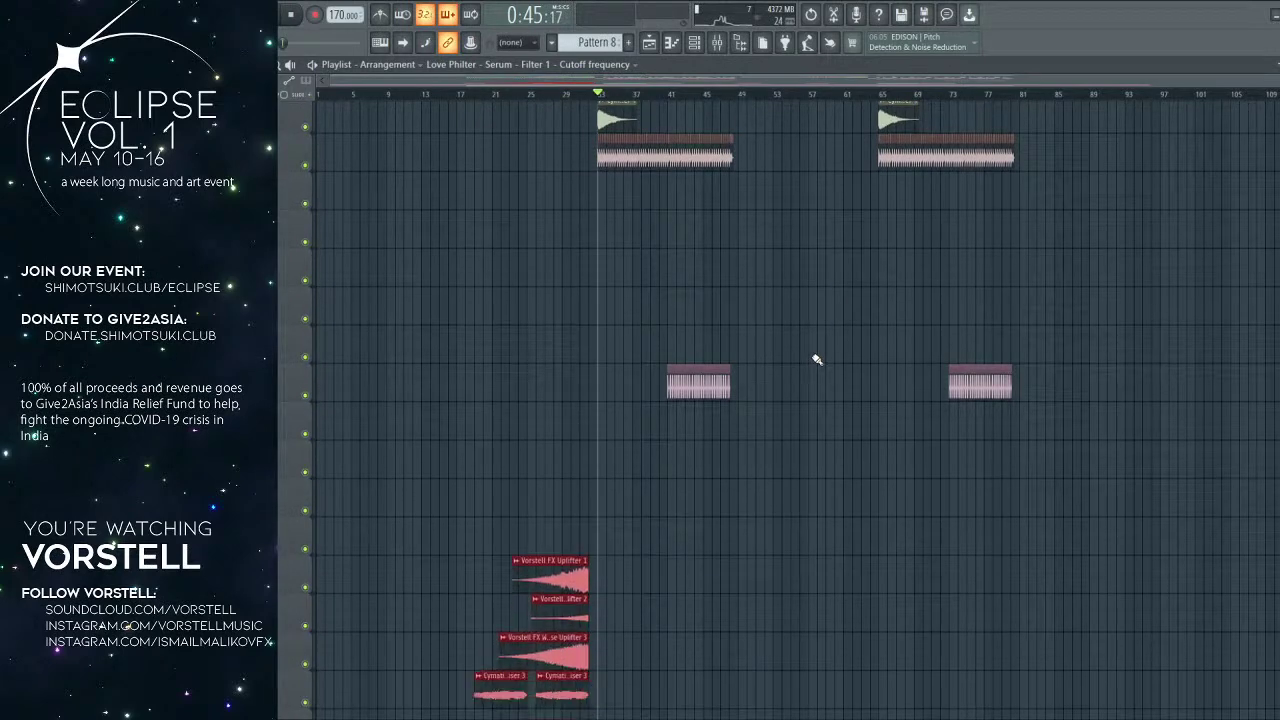
# Step: Move the Cymatics crash clips at bars 33 and 65 and the short clip before bar 33 down to the effects area around the uplifters
pyautogui.scroll(6, 817, 360)
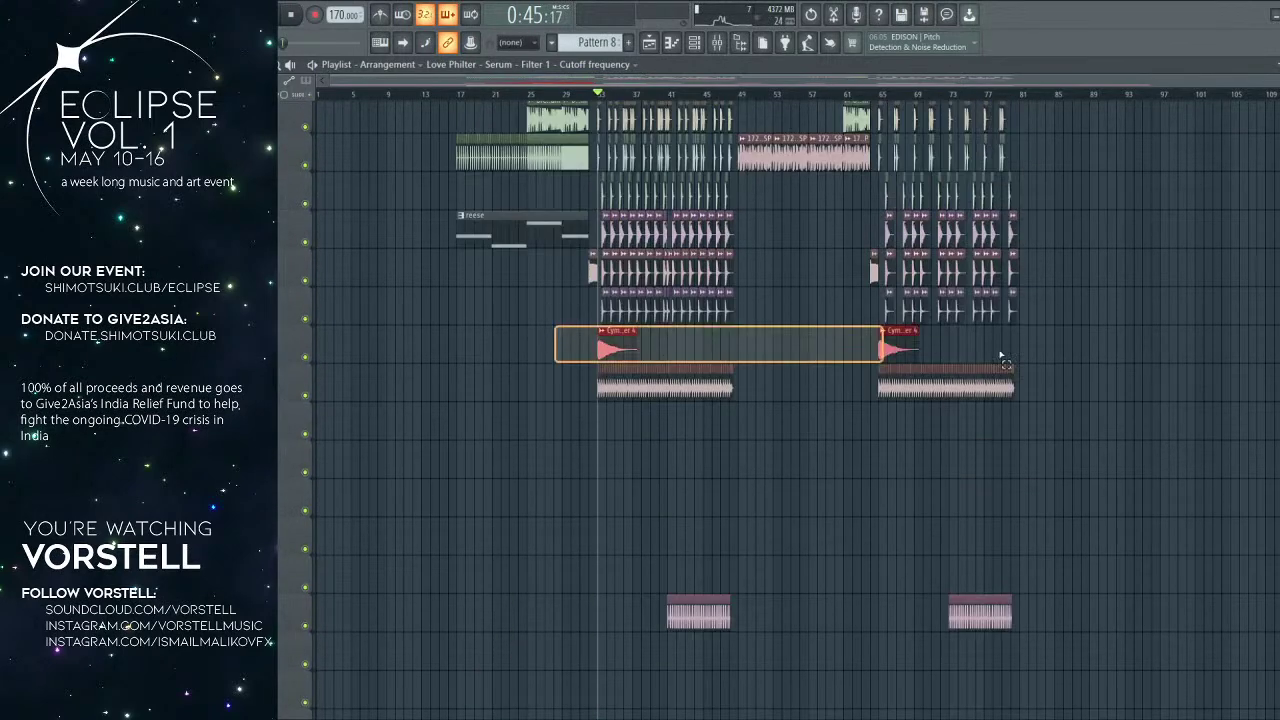
pyautogui.scroll(7, 592, 268)
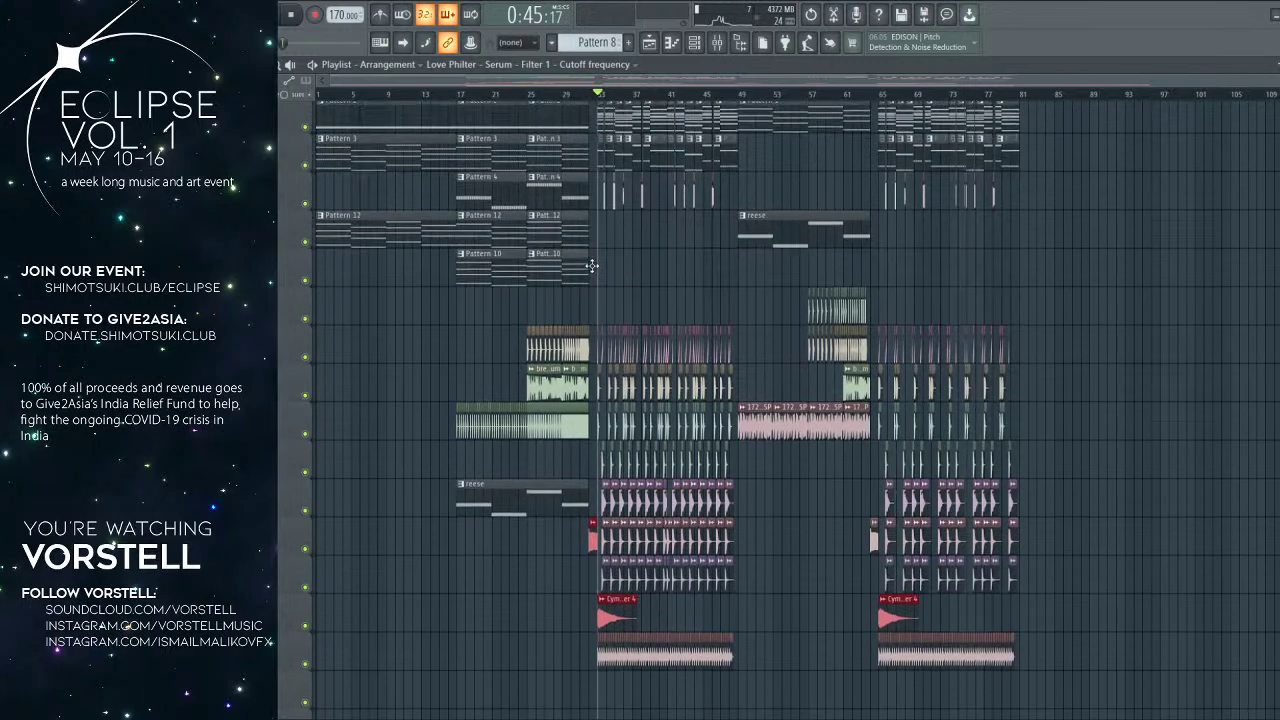
pyautogui.scroll(5, 762, 288)
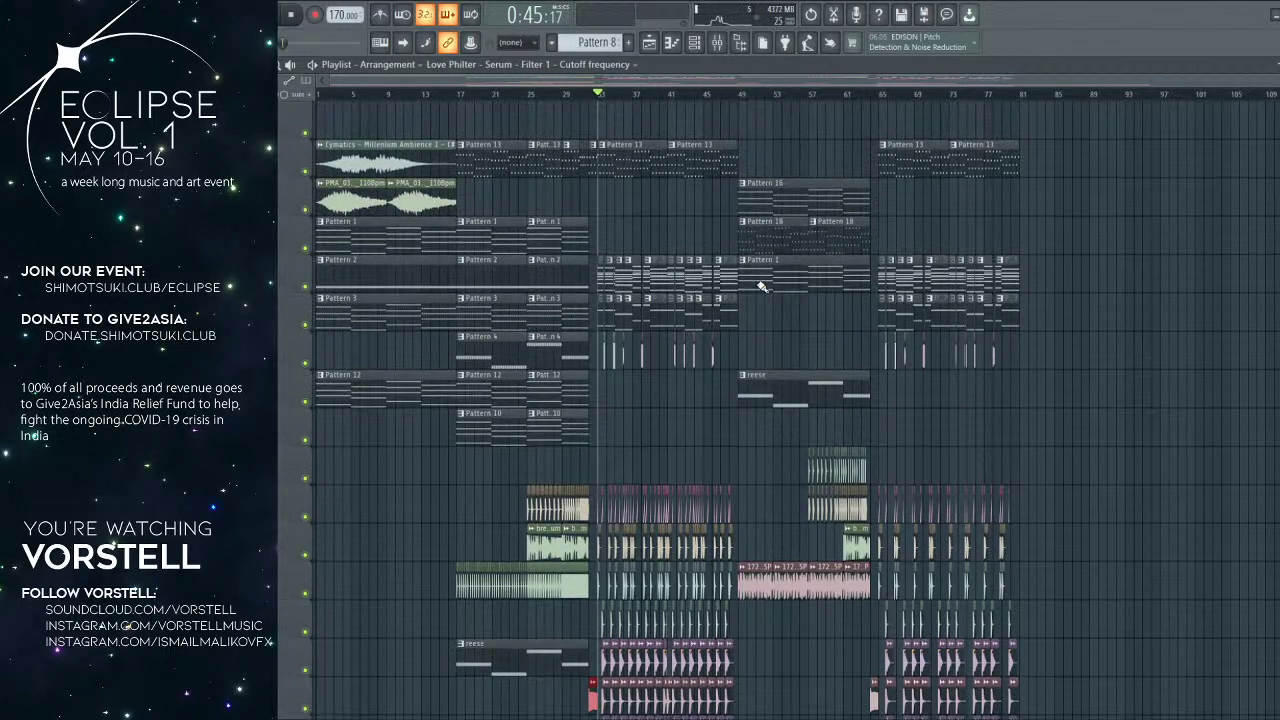
pyautogui.scroll(-15, 762, 288)
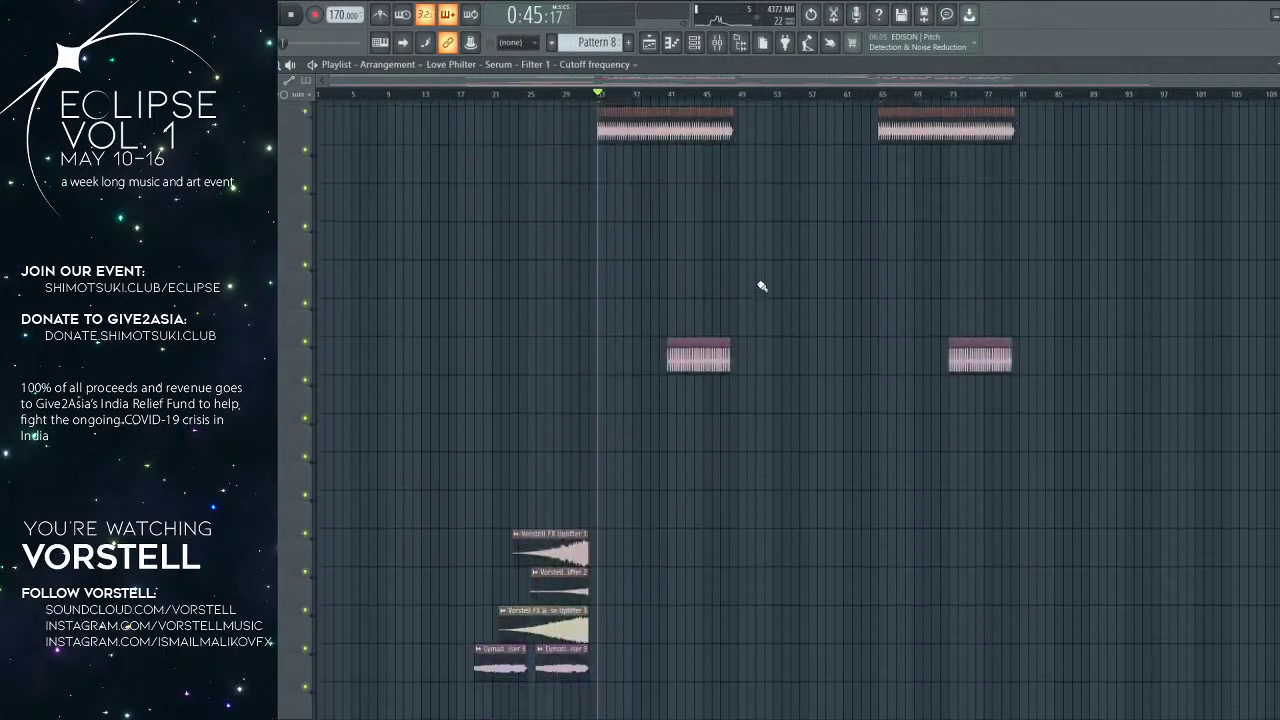
pyautogui.scroll(1, 762, 288)
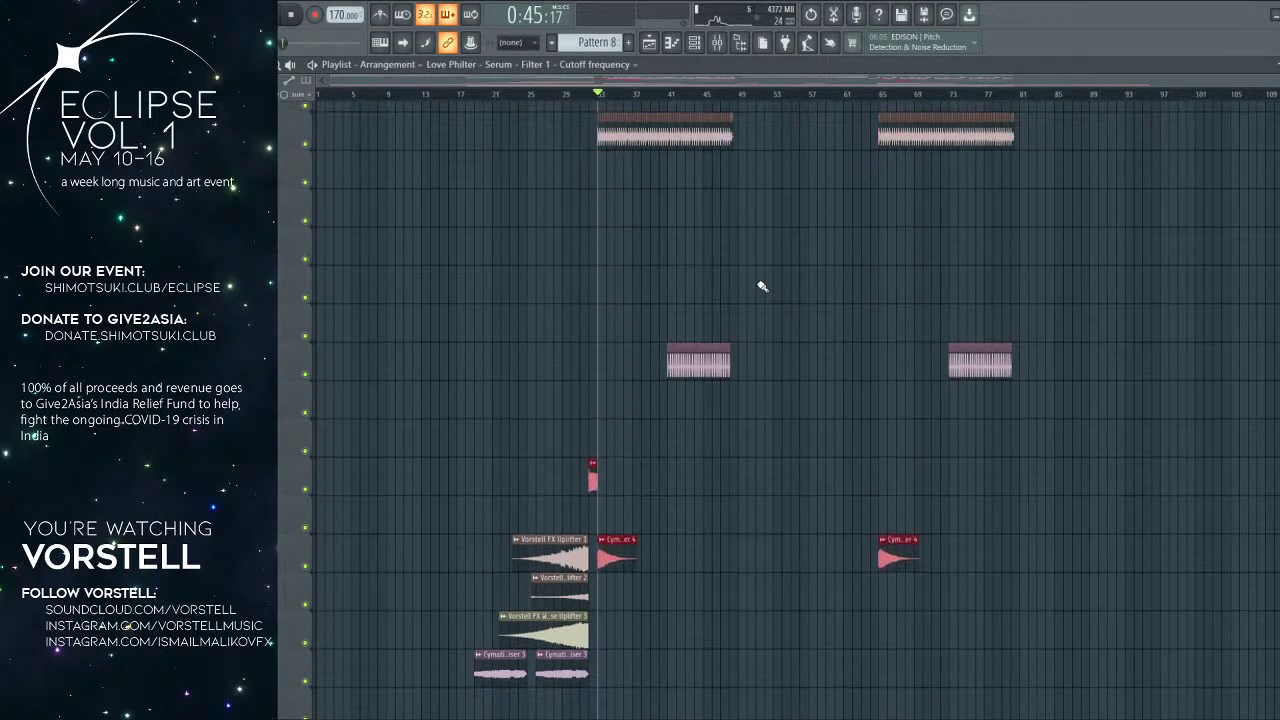
# Step: Play the arrangement from about bar 28 and again from the drop at bar 33 to check the rearranged tracks
pyautogui.scroll(15, 755, 287)
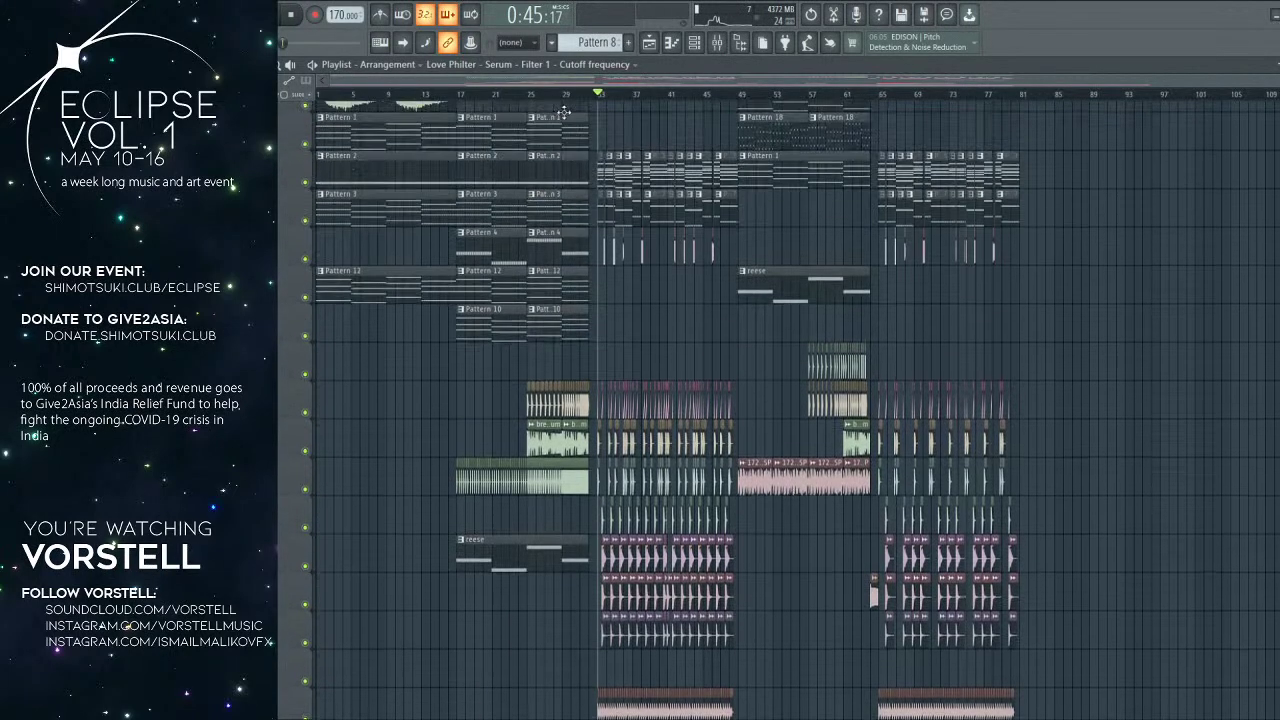
pyautogui.click(556, 97)
pyautogui.scroll(3, 590, 103)
pyautogui.press('space')
pyautogui.scroll(2, 648, 97)
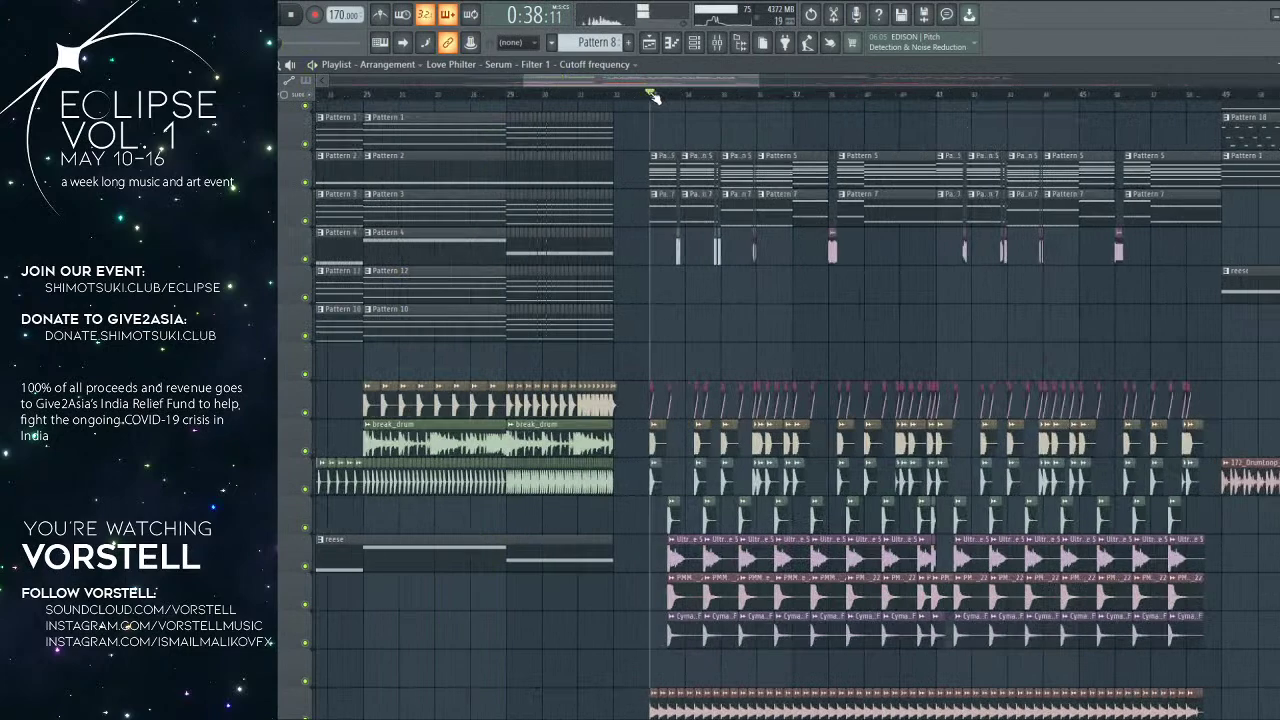
pyautogui.click(651, 97)
pyautogui.press('space')
pyautogui.scroll(-4, 652, 96)
pyautogui.moveTo(800, 203); pyautogui.dragTo(750, 213)
pyautogui.press('space')
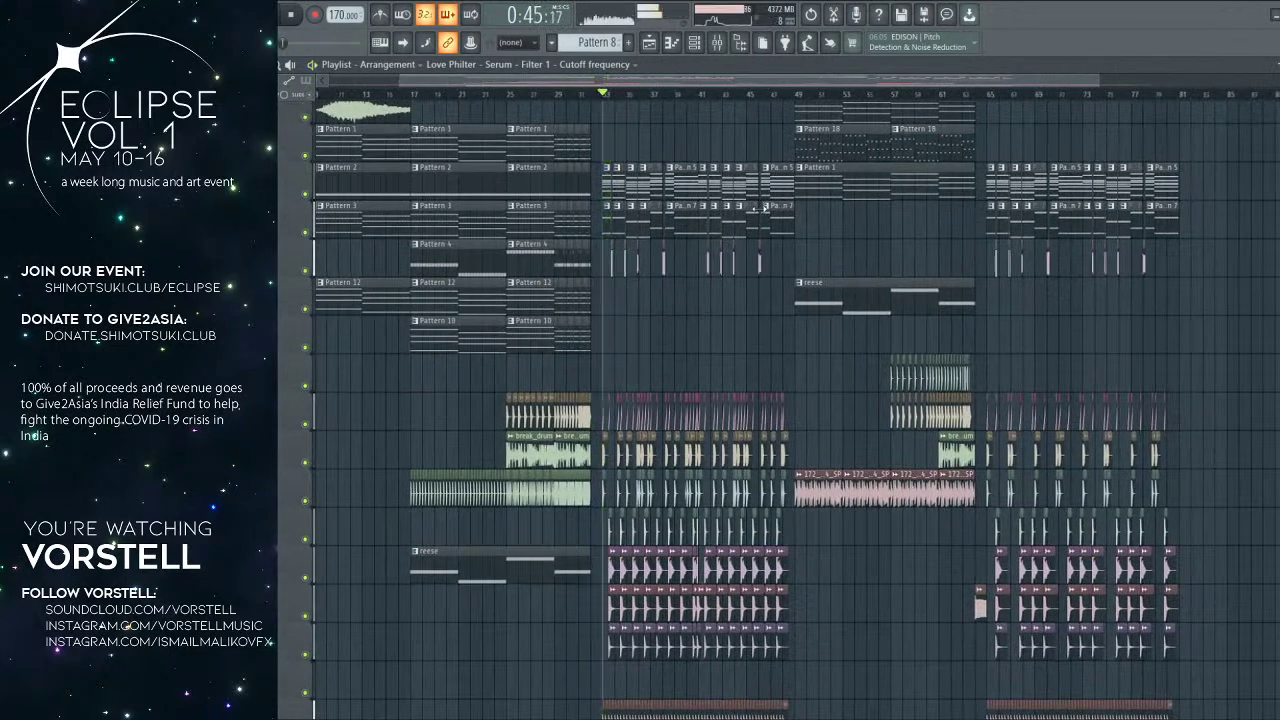
# Step: Solo the Pattern 13 track and unmute the track holding the build-up hits and pink drop clips
pyautogui.scroll(3, 720, 229)
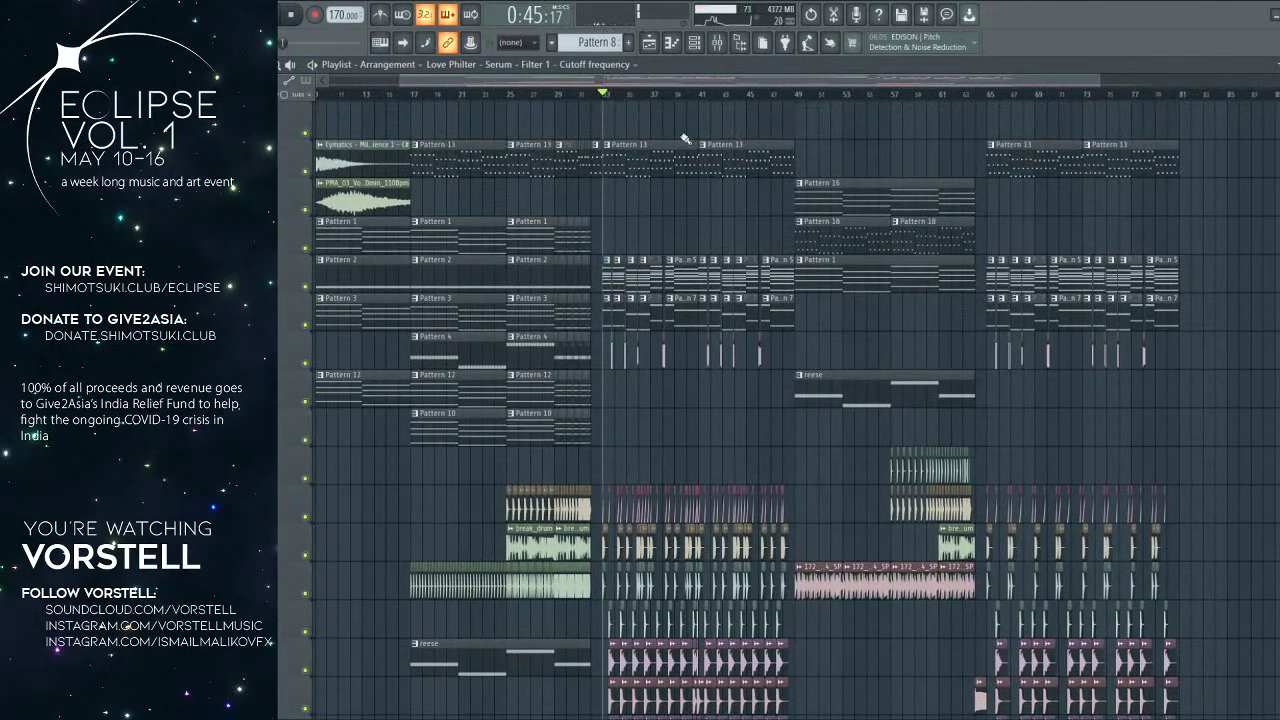
pyautogui.scroll(3, 648, 97)
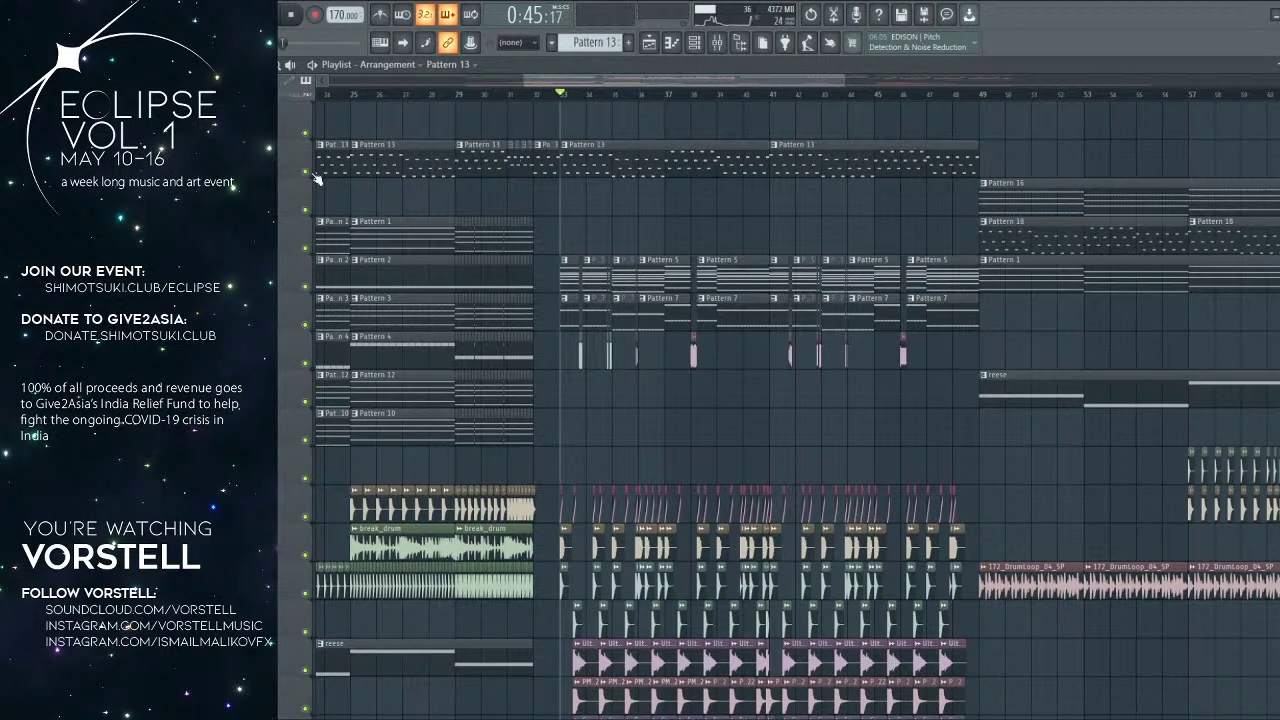
pyautogui.keyDown('ctrl'); pyautogui.click(310, 174); pyautogui.keyUp('ctrl')
pyautogui.keyDown('ctrl'); pyautogui.click(310, 174); pyautogui.keyUp('ctrl')
pyautogui.keyDown('ctrl'); pyautogui.click(310, 174); pyautogui.keyUp('ctrl')
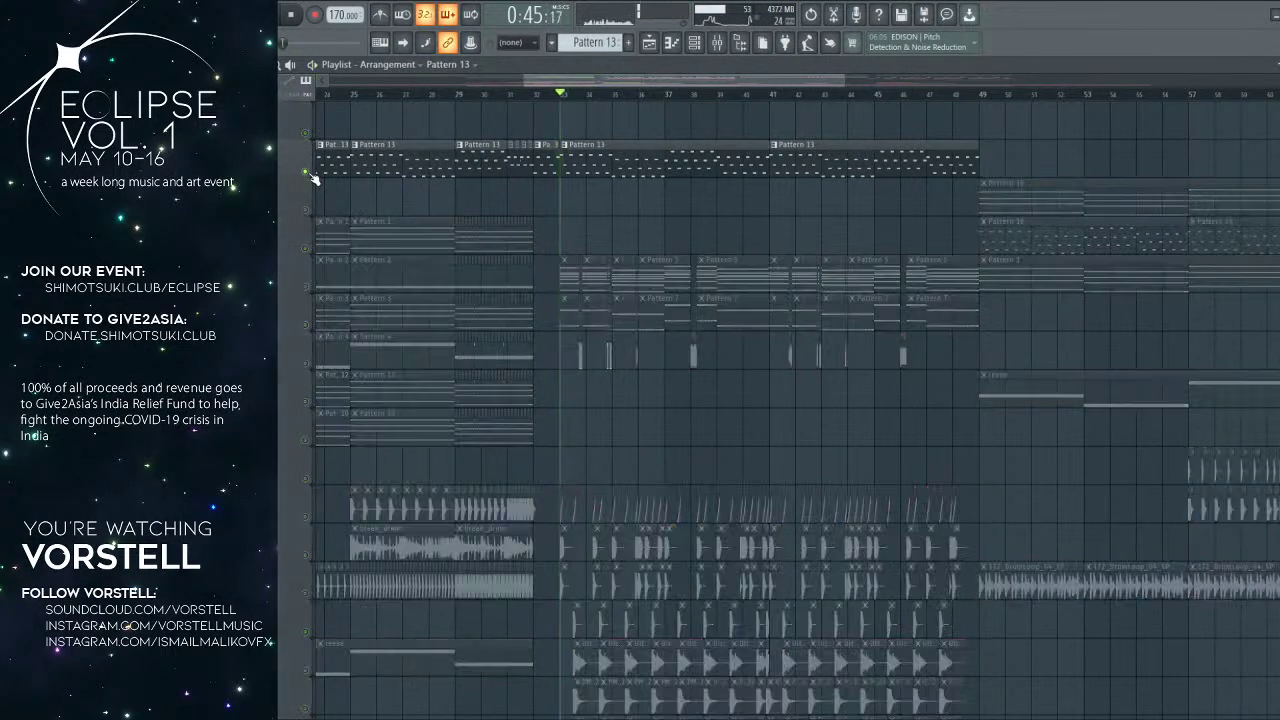
pyautogui.click(309, 518)
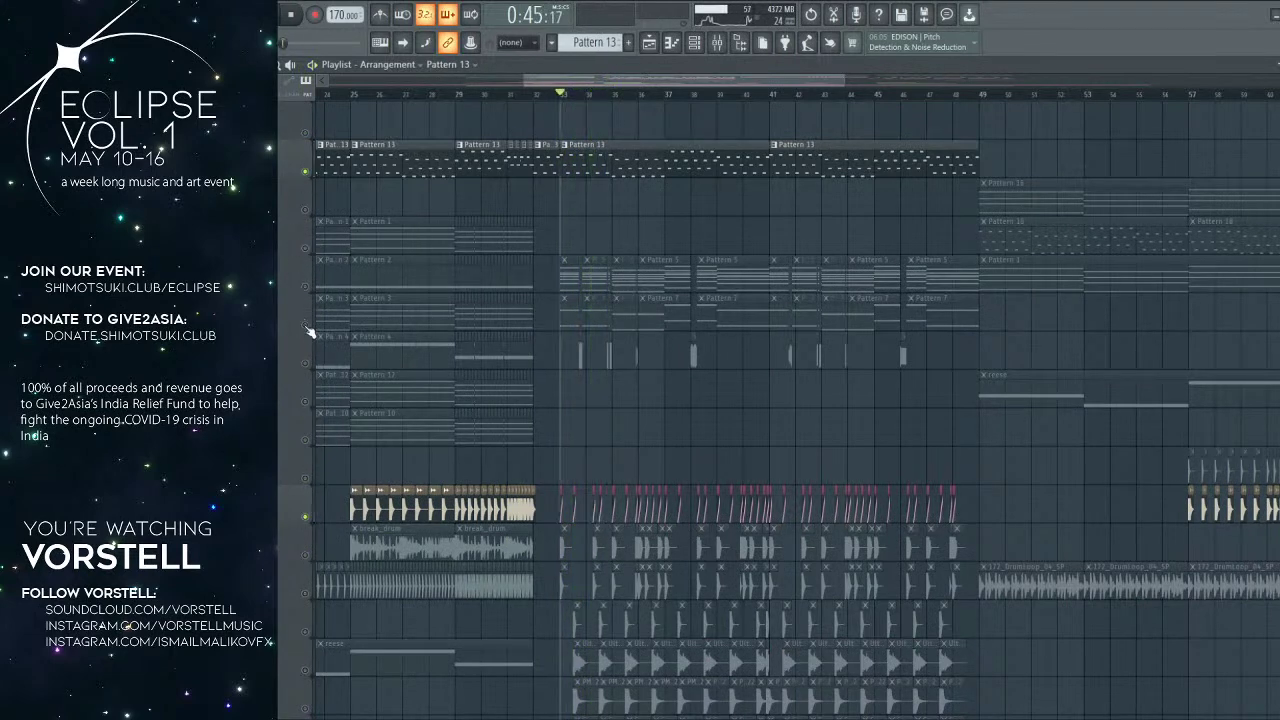
# Step: Solo the track with Pattern 2 and Pattern 5, unmute the build-up hits track and the four uppermost automation tracks, and play the drop
pyautogui.keyDown('ctrl'); pyautogui.click(307, 289); pyautogui.keyUp('ctrl')
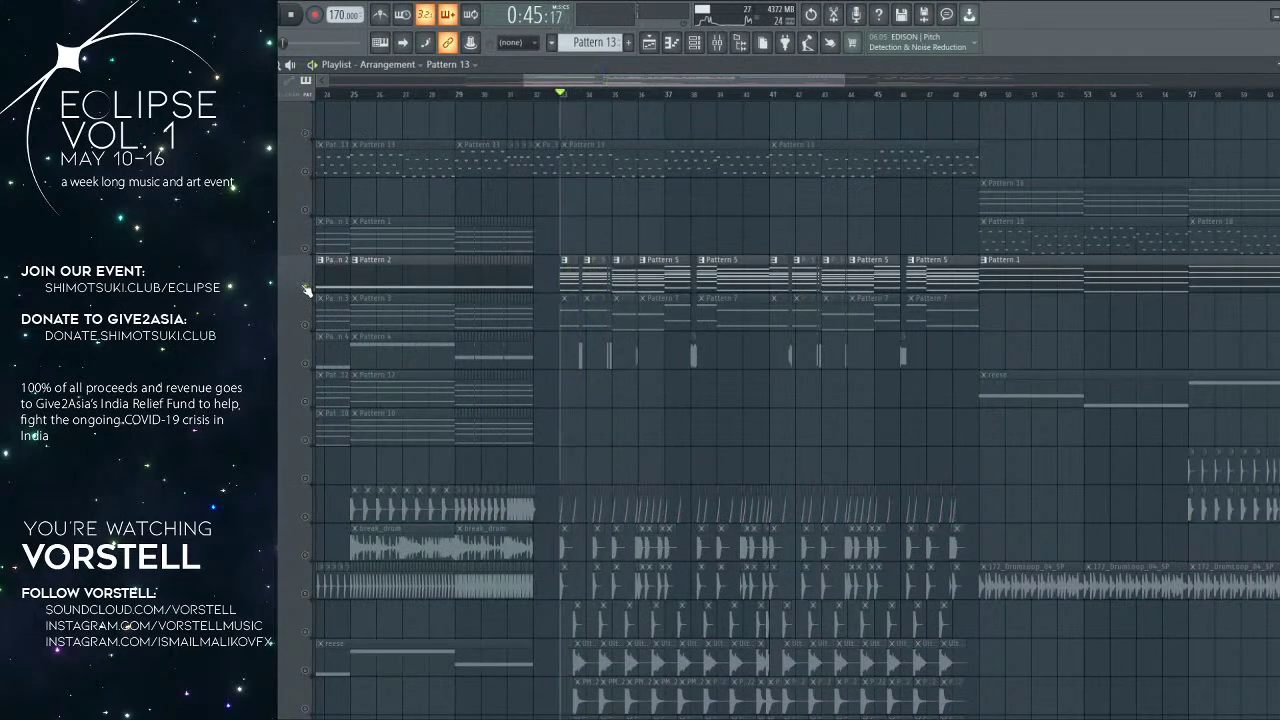
pyautogui.click(305, 514)
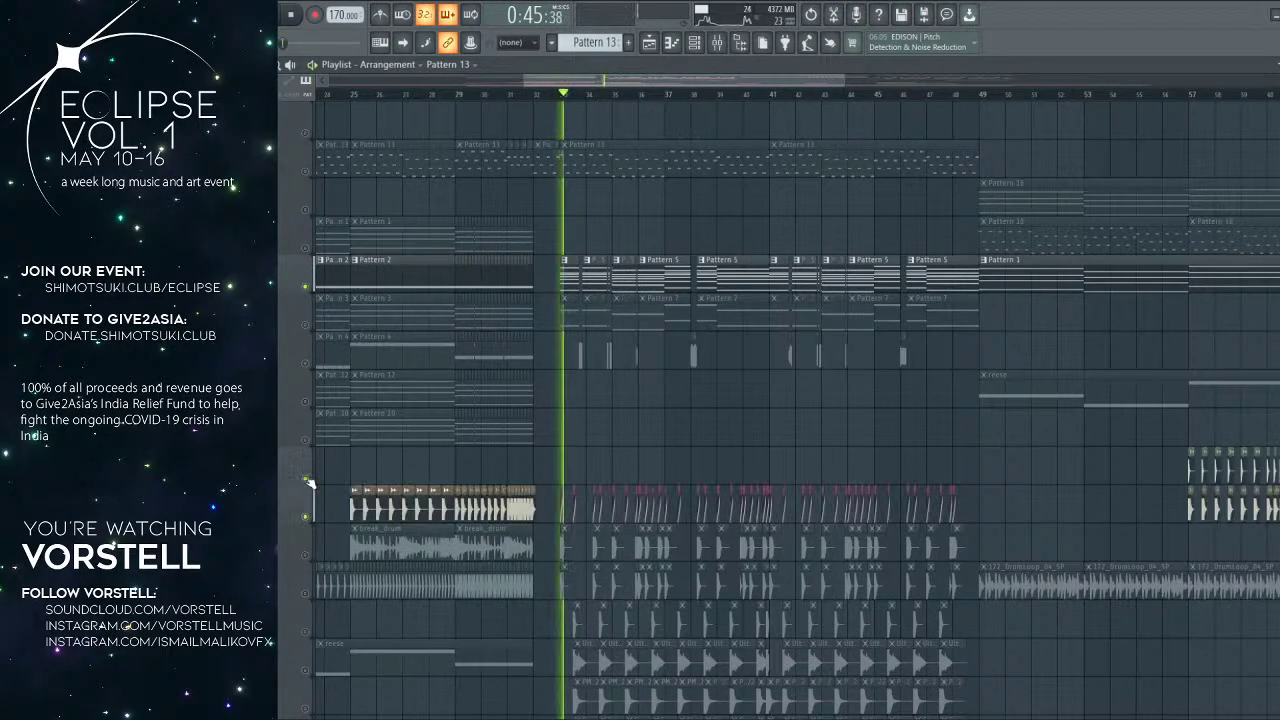
pyautogui.scroll(-10, 648, 481)
pyautogui.scroll(-10, 649, 481)
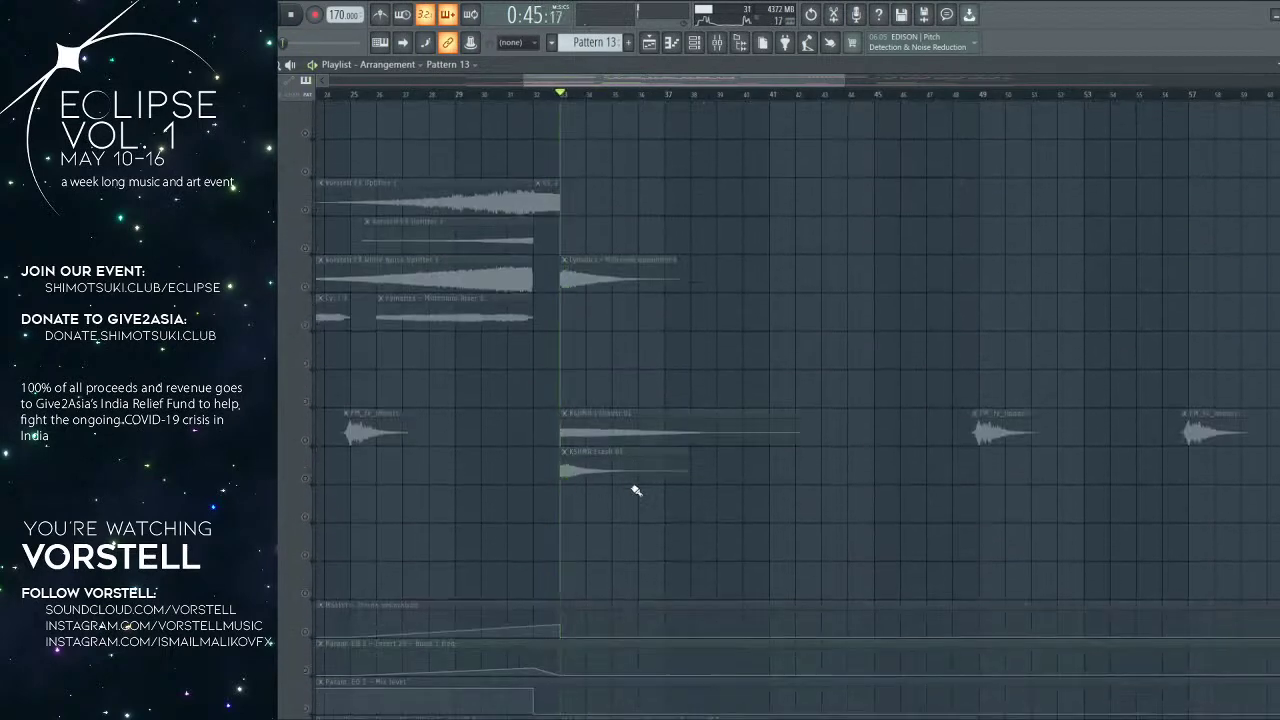
pyautogui.click(305, 402)
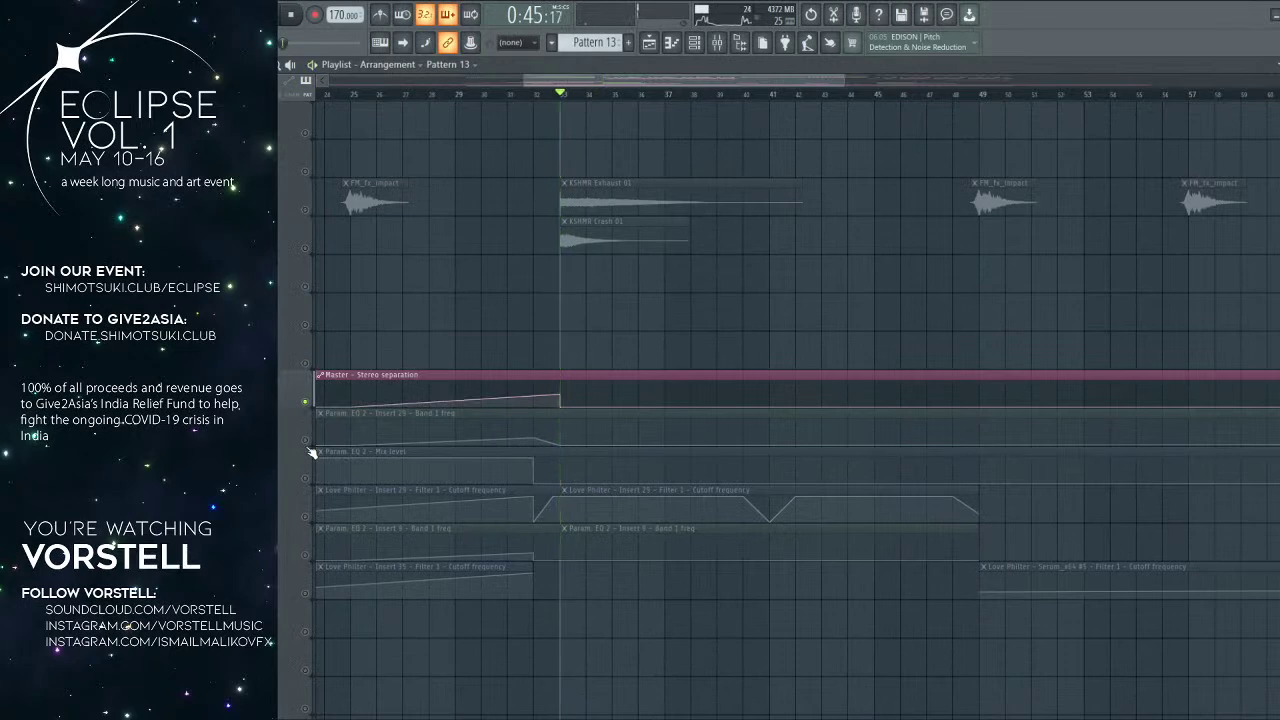
pyautogui.click(305, 440)
pyautogui.click(305, 478)
pyautogui.click(305, 516)
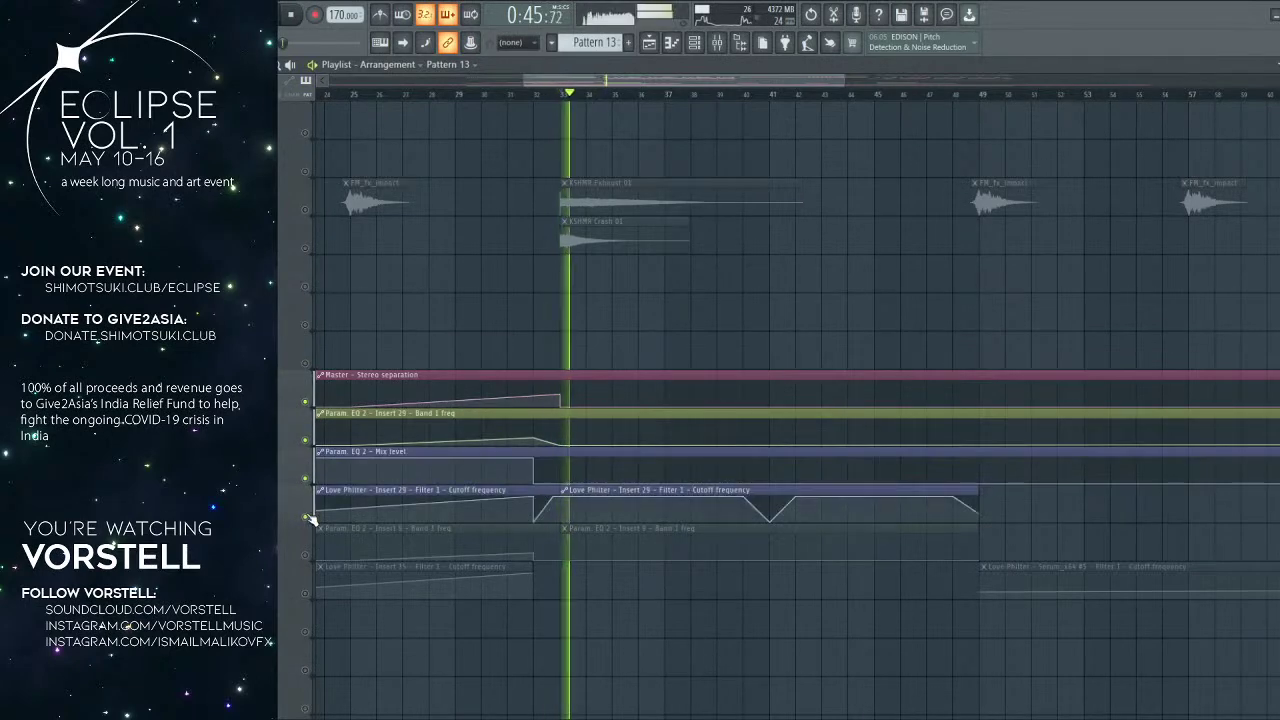
pyautogui.scroll(20, 543, 352)
pyautogui.scroll(2, 546, 347)
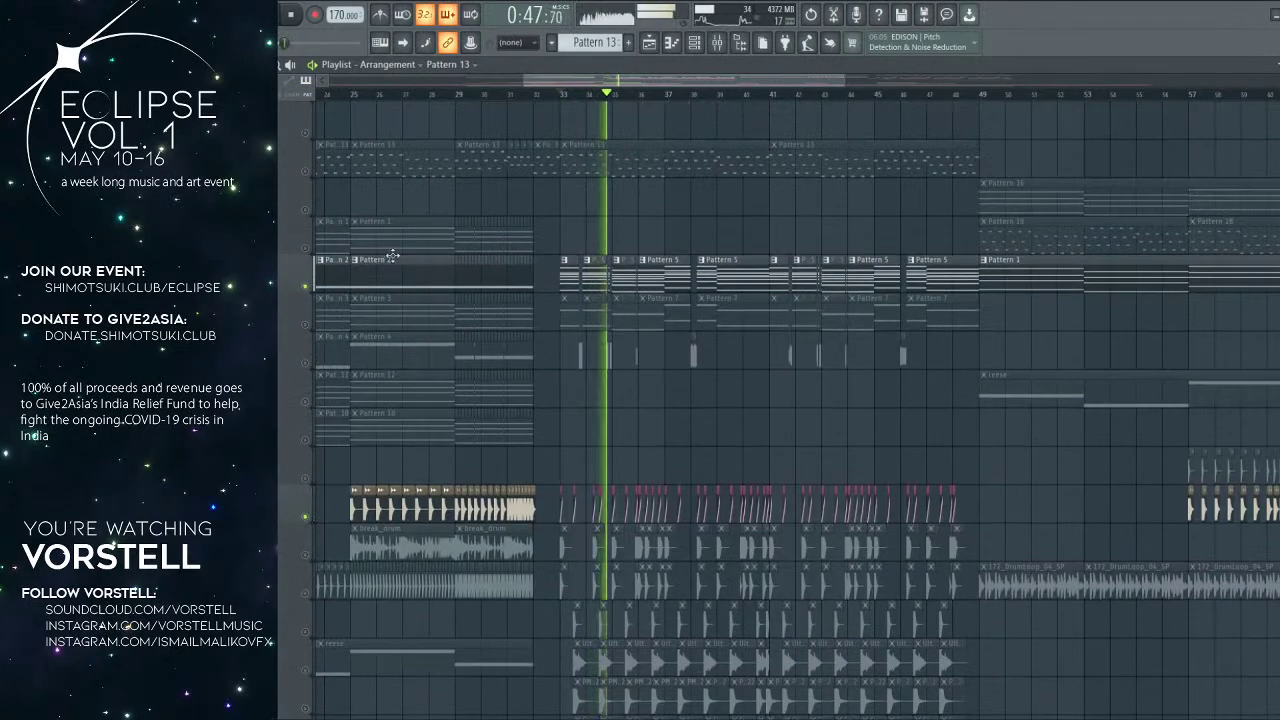
# Step: Mute the Pattern 5 track, unmute the Pattern 13 track to audition it, and check its instruments in the Channel rack
pyautogui.press('space')
pyautogui.click(306, 286)
pyautogui.click(305, 171)
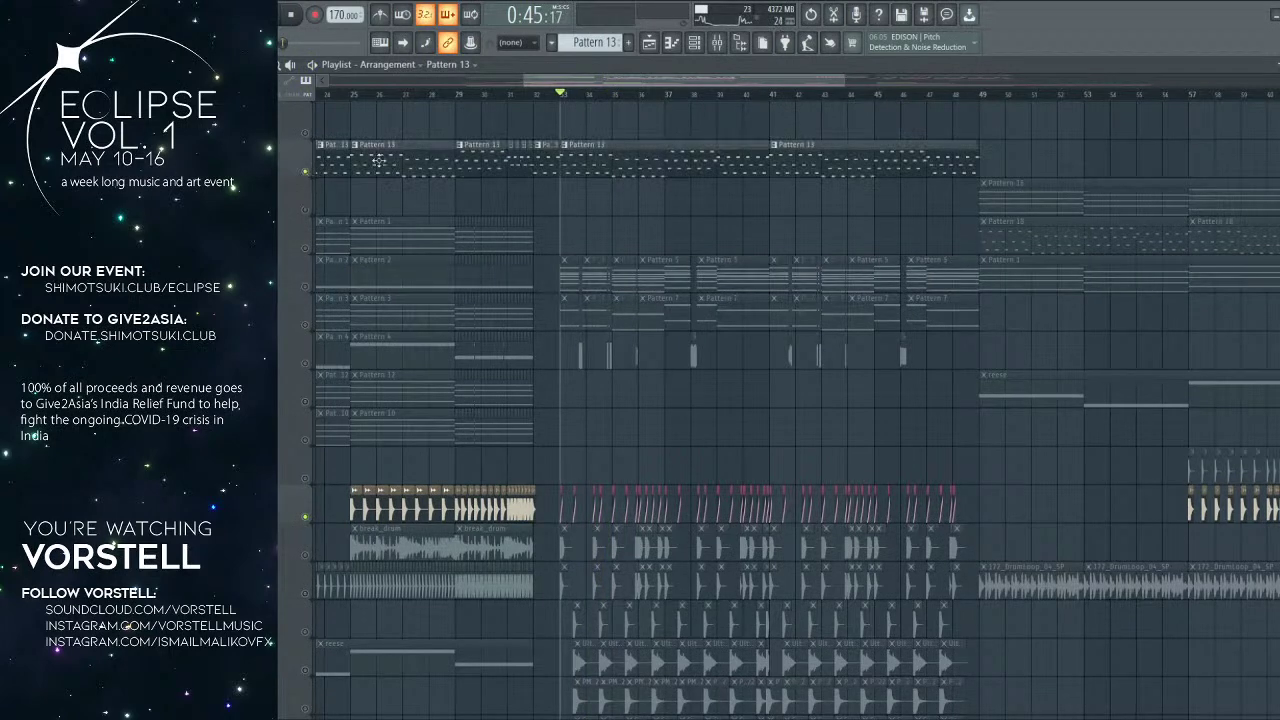
pyautogui.press('space')
pyautogui.press('F6')
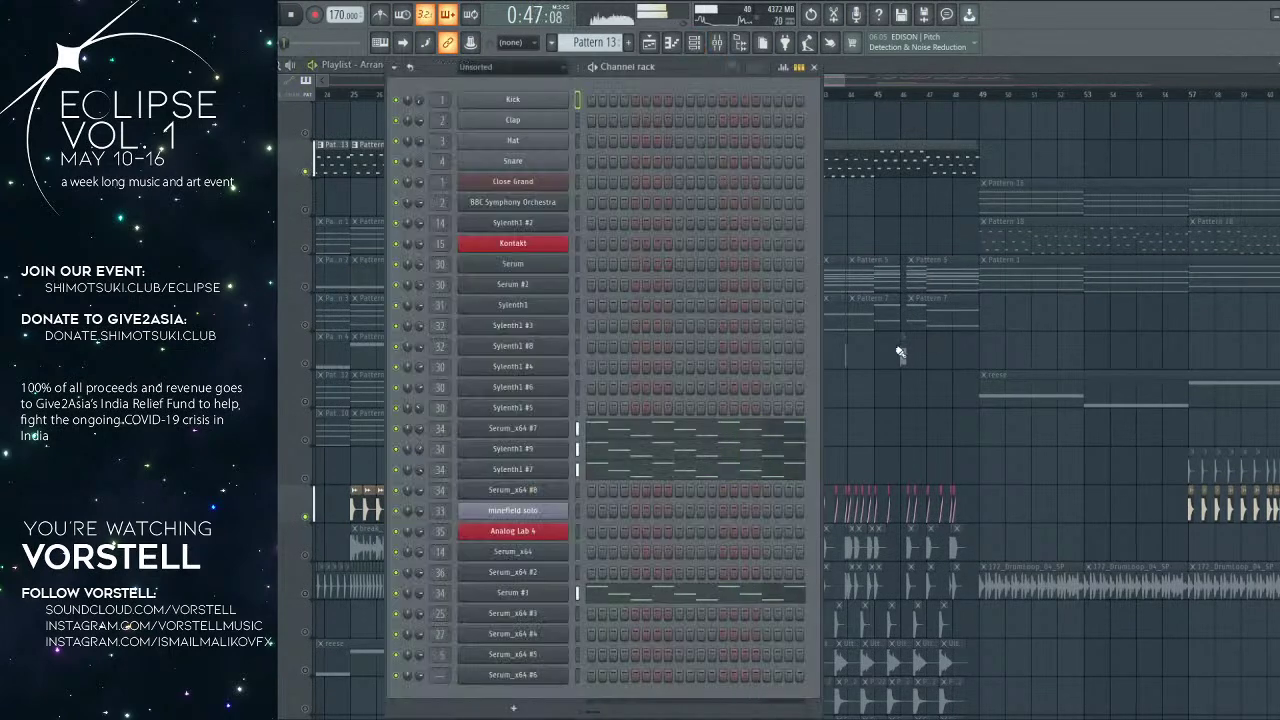
pyautogui.press('F6')
# Step: Select all Pattern 13 clips across the arrangement and move them up one track, and unmute all playlist tracks
pyautogui.scroll(-3, 615, 96)
pyautogui.click(604, 95)
pyautogui.moveTo(501, 154); pyautogui.dragTo(1072, 175)
pyautogui.hotkey('shift', 'Up')
pyautogui.press('space')
pyautogui.press('space')
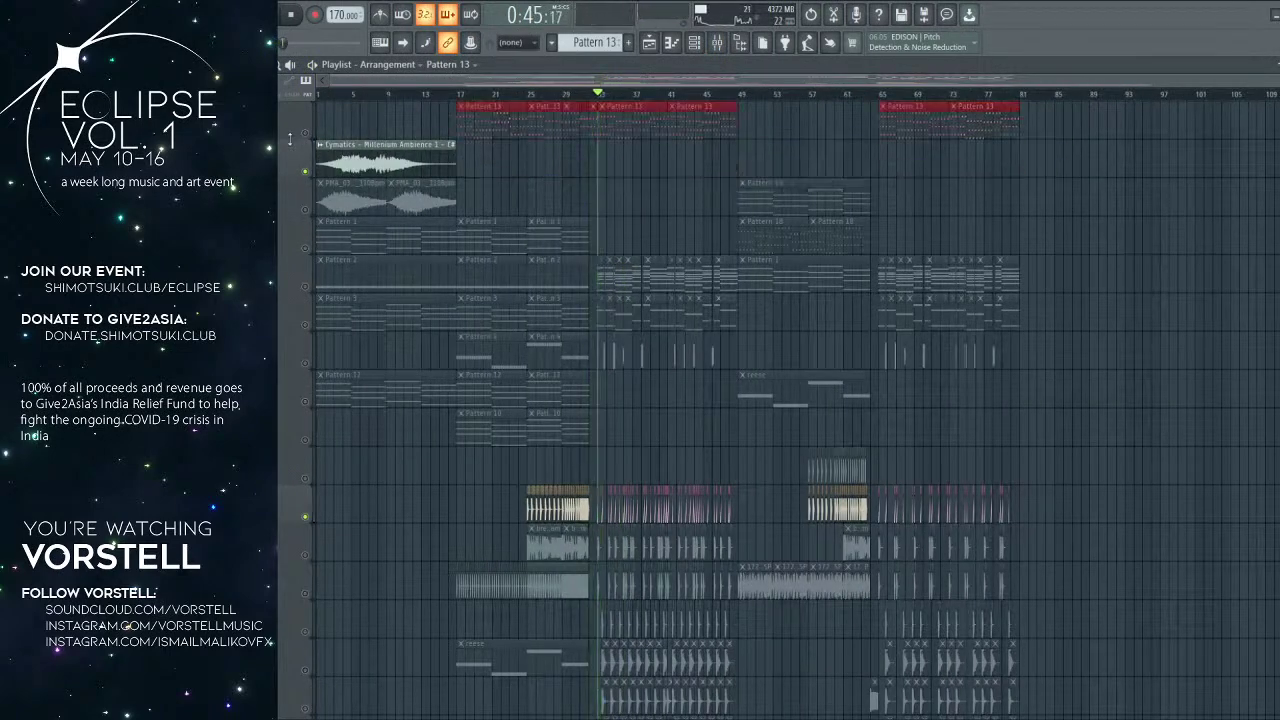
pyautogui.rightClick(305, 134)
pyautogui.rightClick(305, 134)
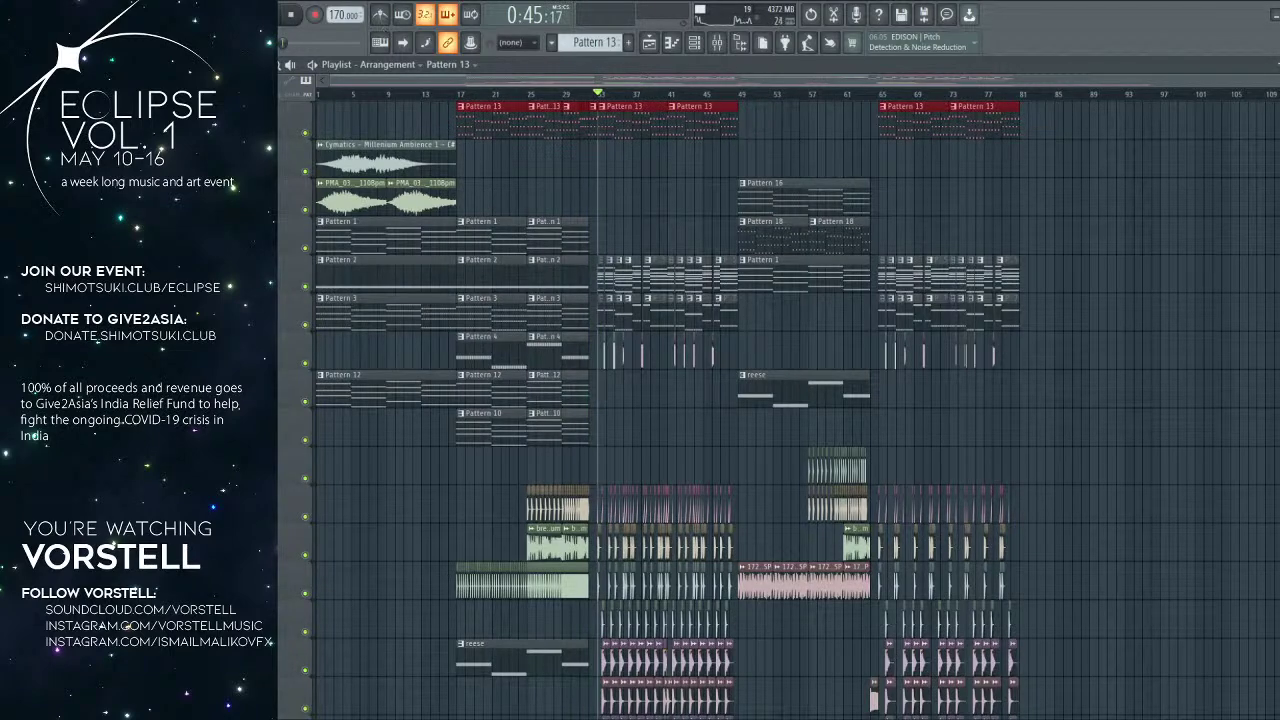
# Step: Examine the Serum_x64 #7 notes of Pattern 13 in the piano roll while playing the pattern from its start
pyautogui.press('space')
pyautogui.press('Home')
pyautogui.click(696, 42)
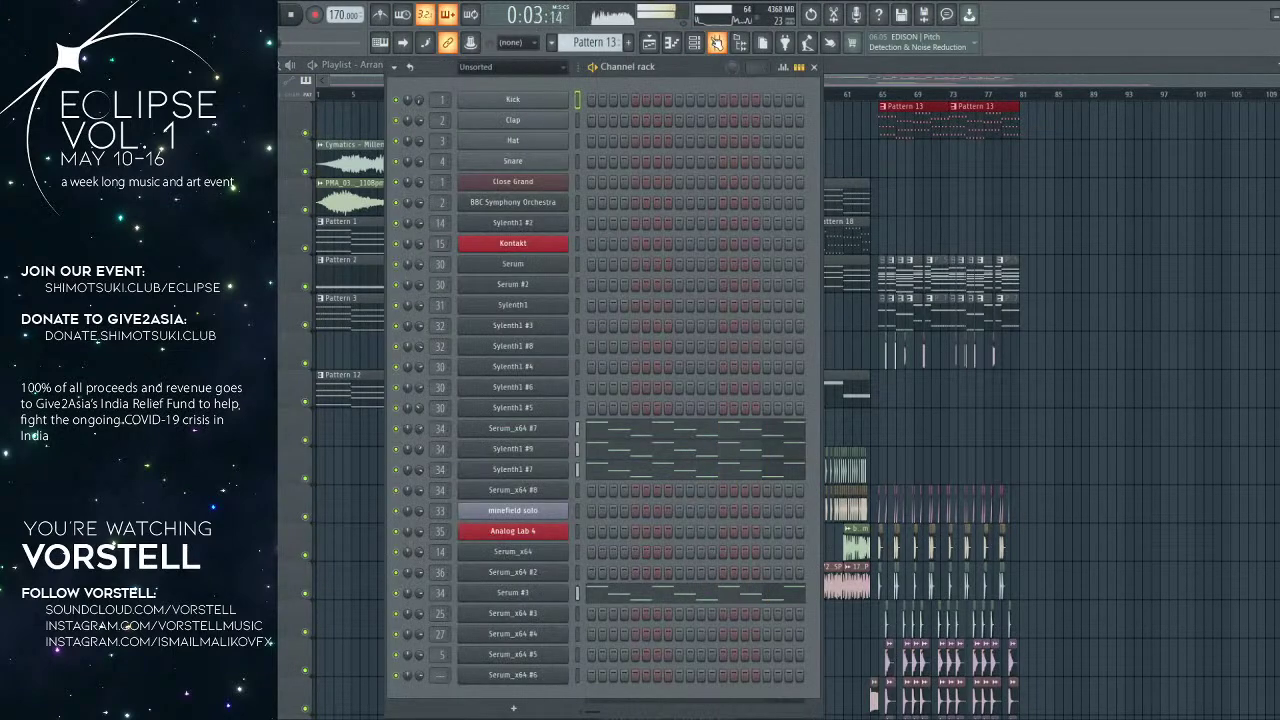
pyautogui.click(724, 428)
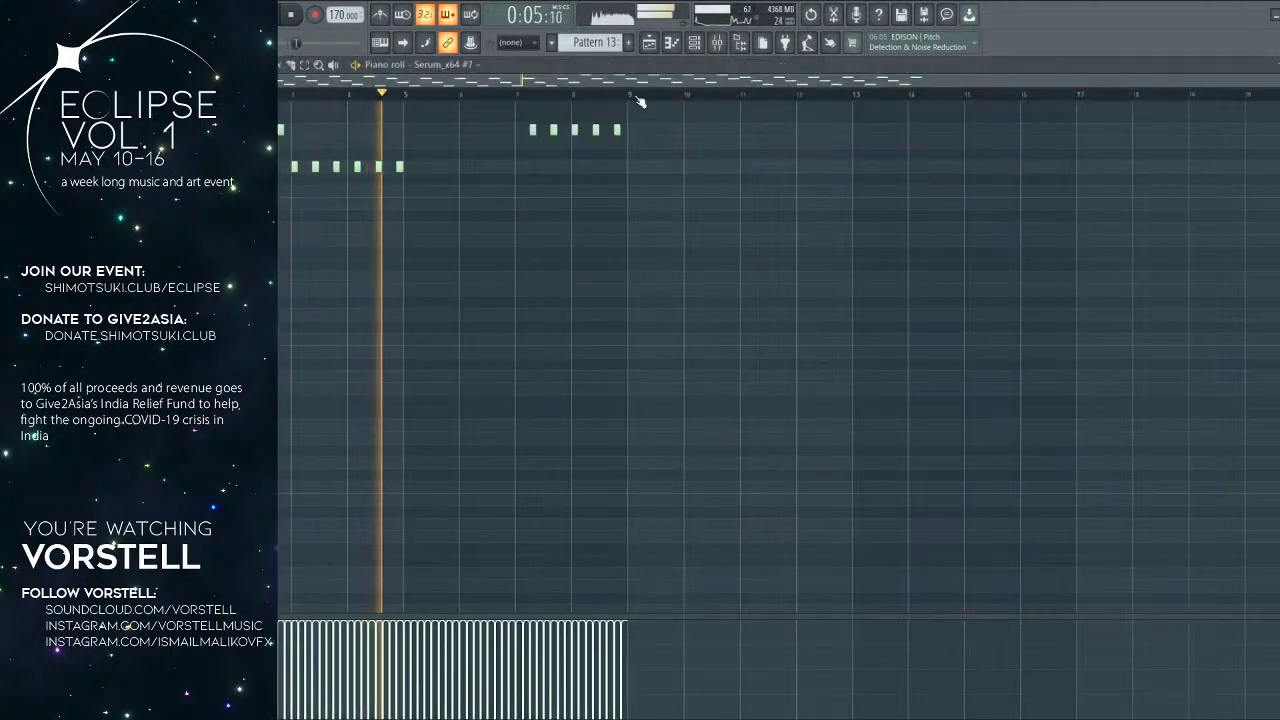
pyautogui.scroll(3, 634, 143)
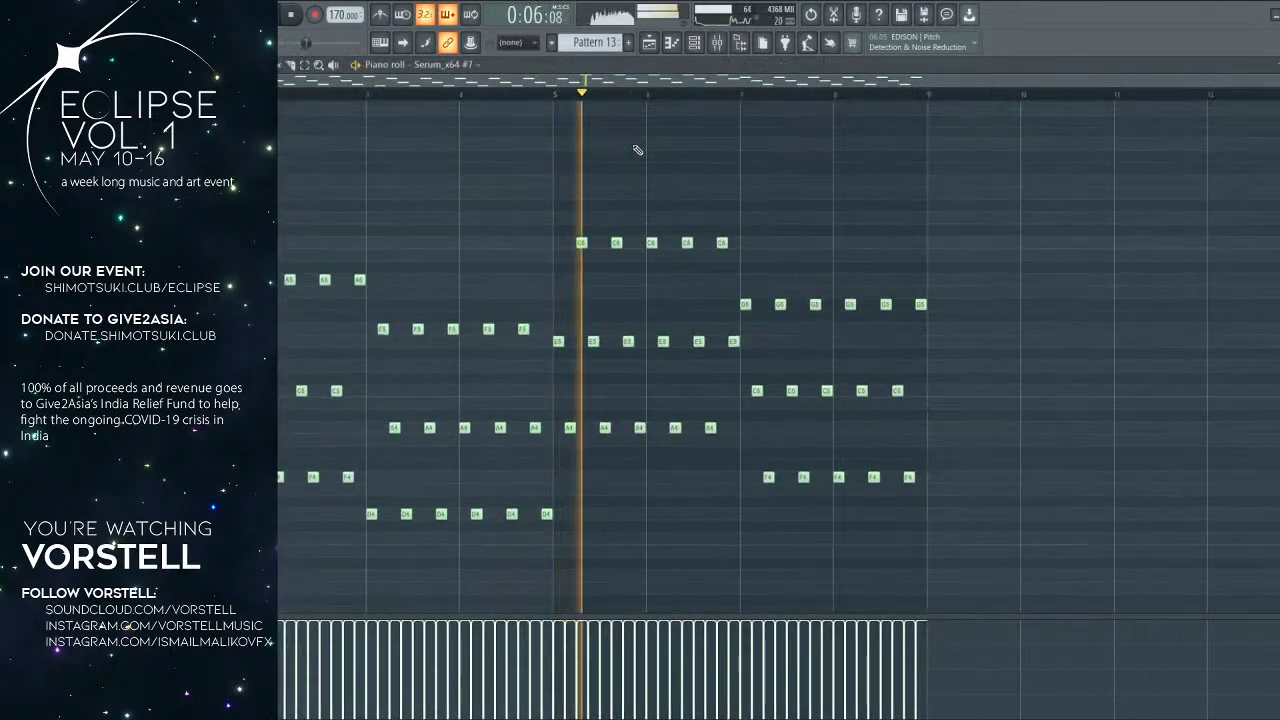
# Step: Return to the playlist and render Pattern 13 as an audio clip
pyautogui.click(649, 43)
pyautogui.rightClick(184, 388)
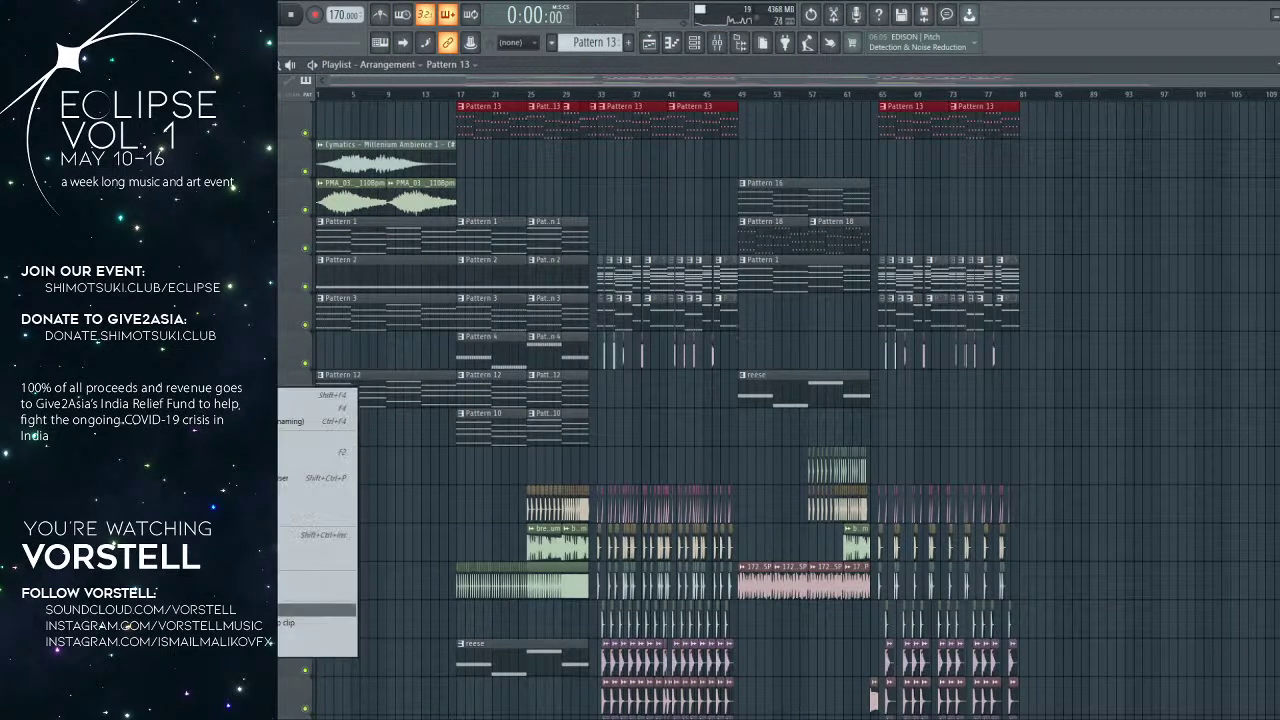
pyautogui.click(240, 623)
pyautogui.hotkey('ctrl', 'r')
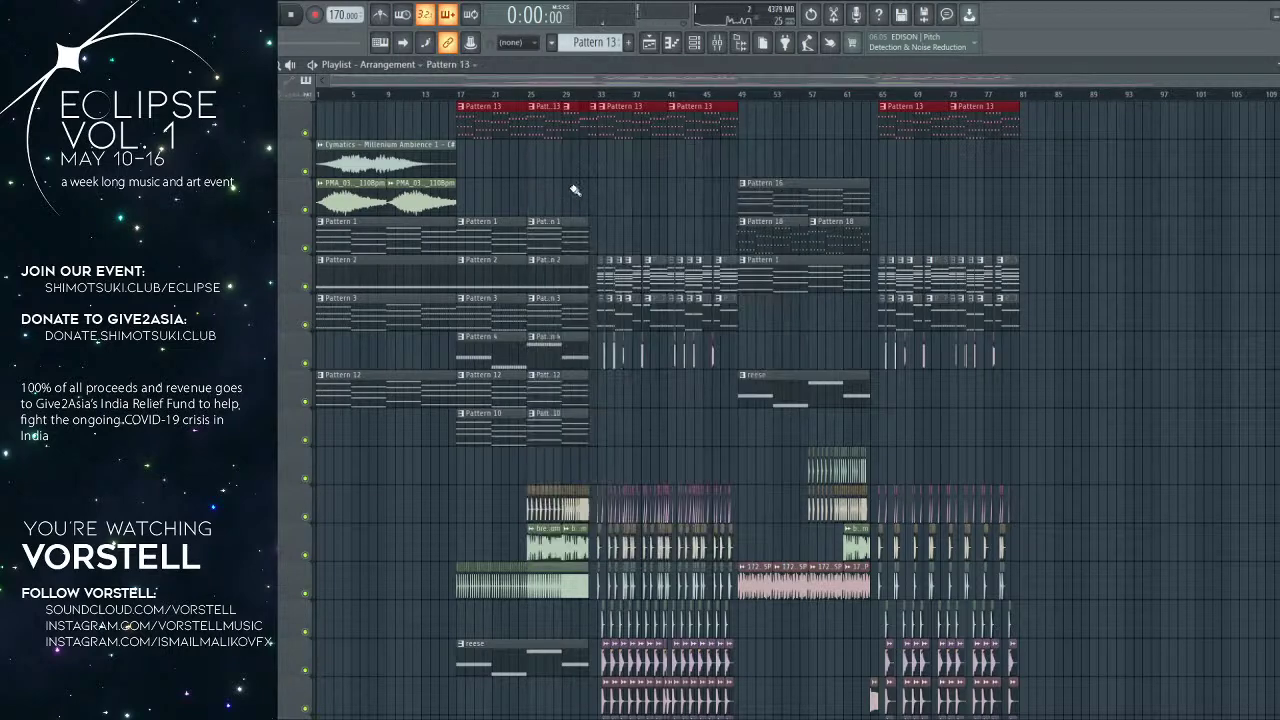
# Step: Replace the Pattern 13 clip at bar 33 with its rendered audio clip one track lower and play it from the drop
pyautogui.click(532, 192)
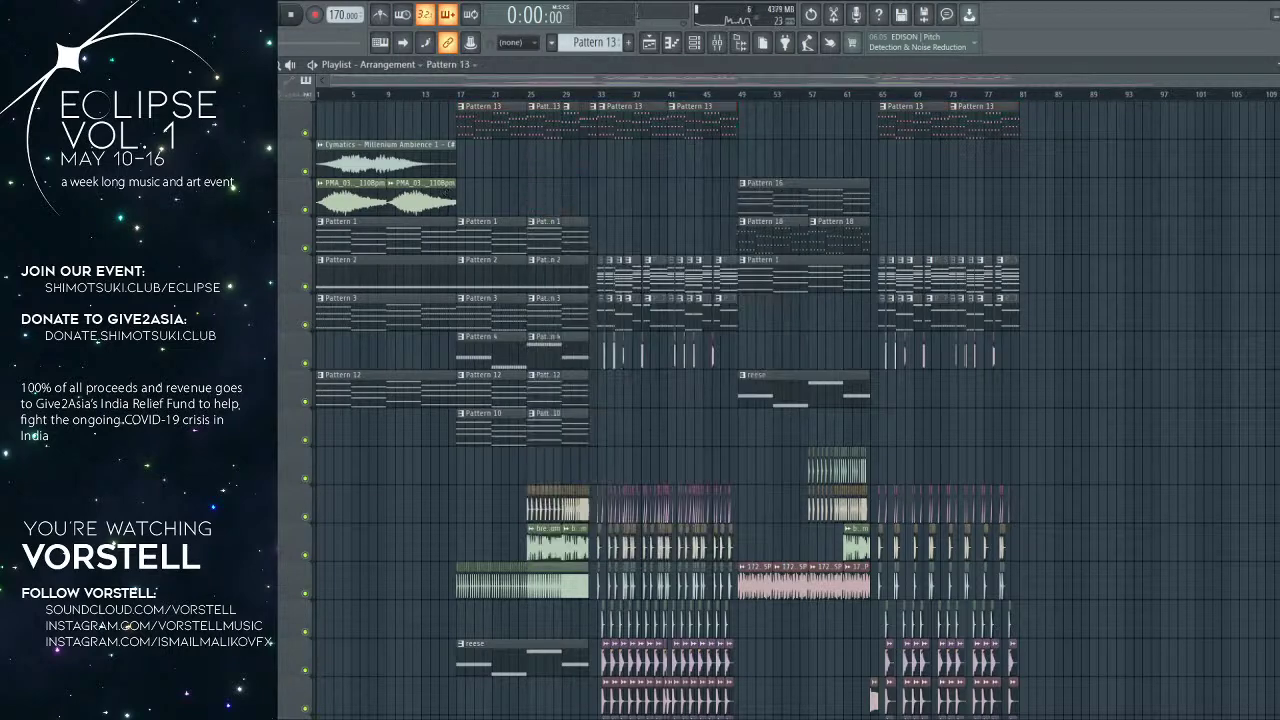
pyautogui.scroll(4, 606, 97)
pyautogui.click(600, 94)
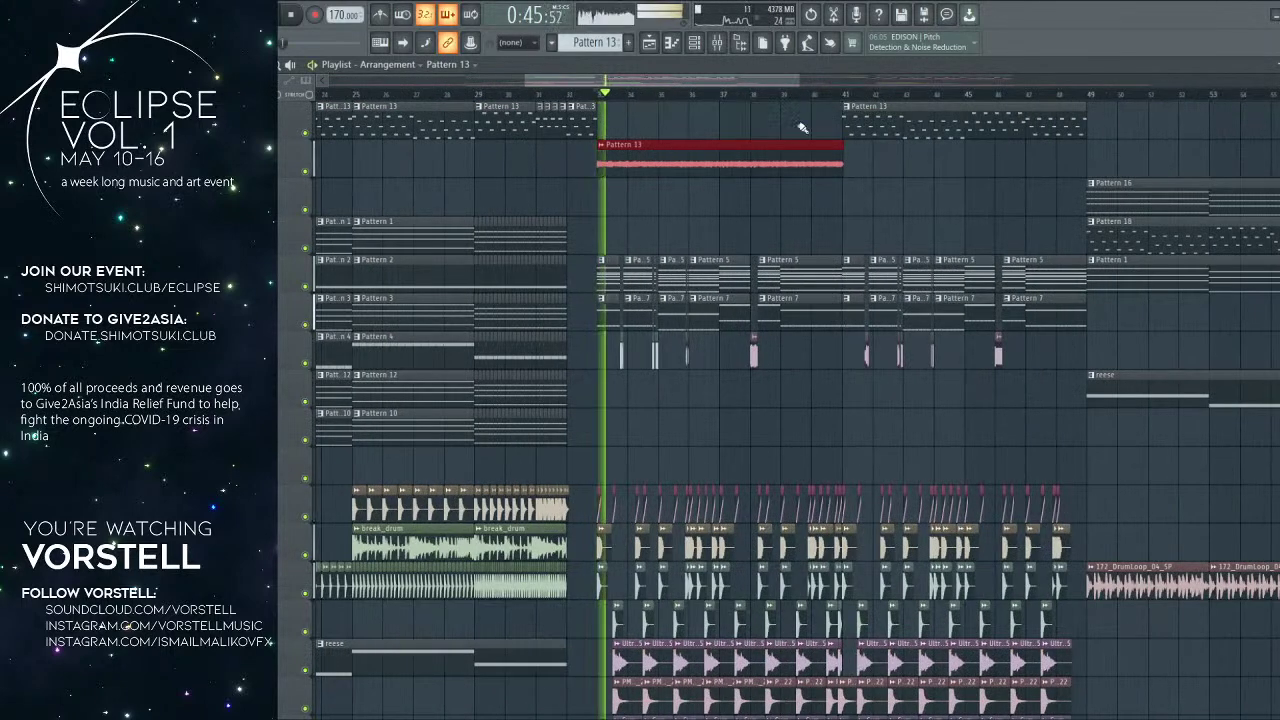
pyautogui.press('space')
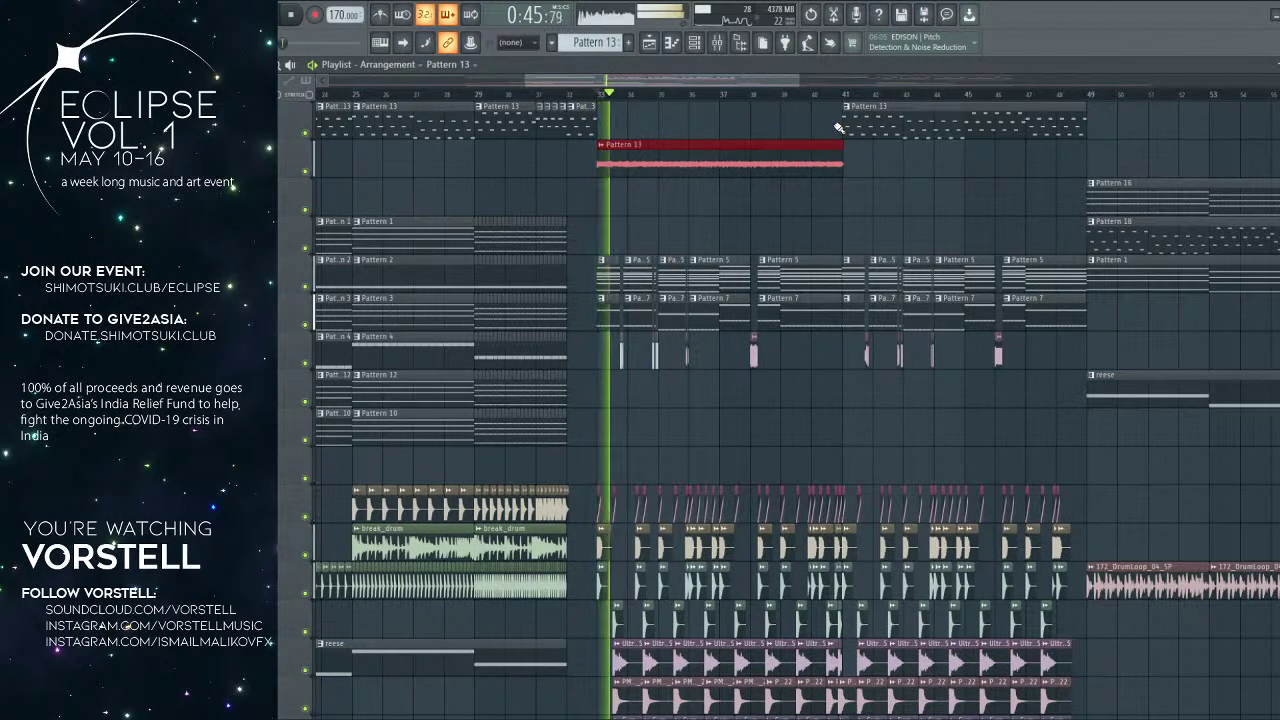
pyautogui.press('space')
# Step: Turn on Normalize for the Pattern 13 audio clip and play the drop briefly to check its level
pyautogui.doubleClick(820, 151)
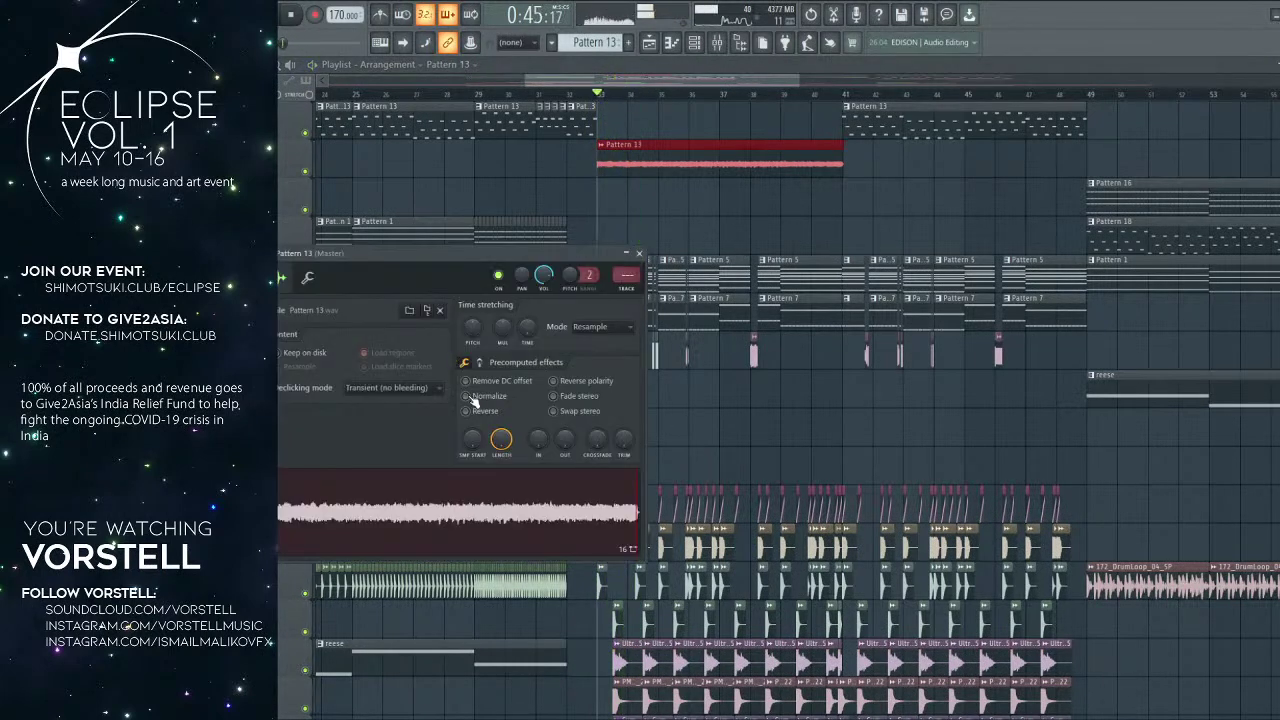
pyautogui.click(470, 397)
pyautogui.press('space')
pyautogui.press('space')
pyautogui.click(820, 163)
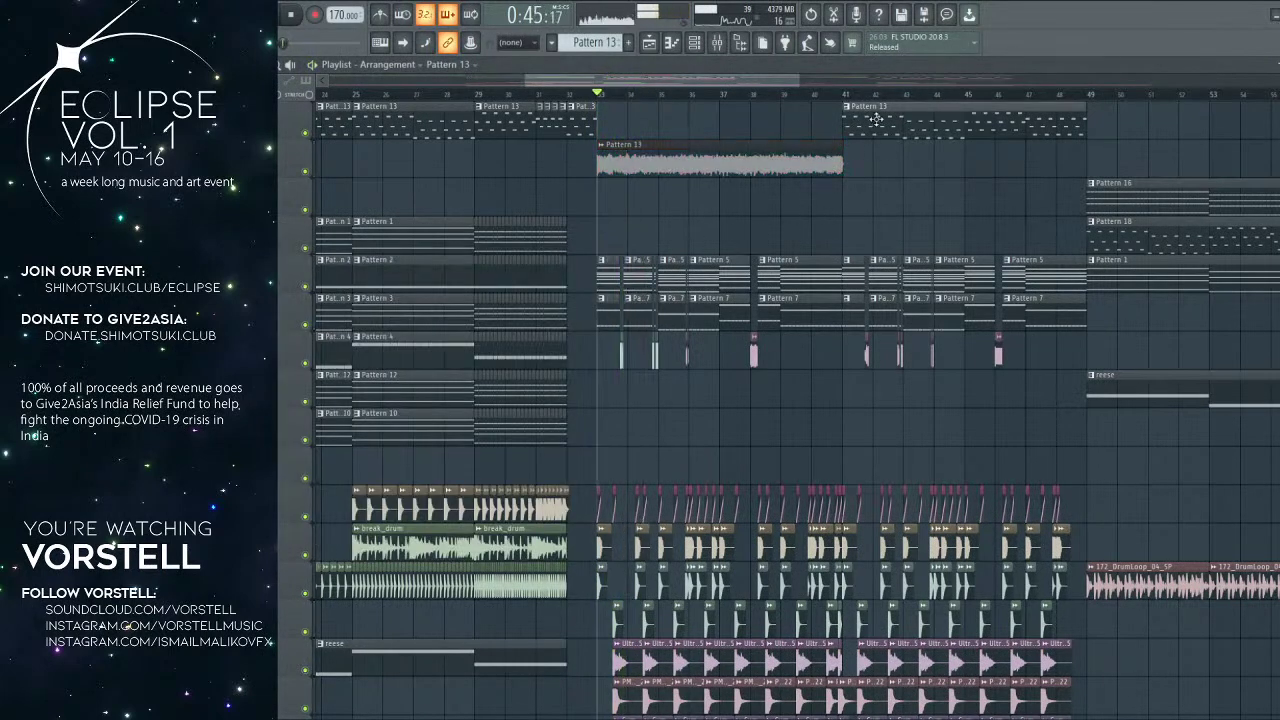
# Step: Show all channels in the Channel rack and look up the mixer track used by the Pattern 13 instruments while the drop plays
pyautogui.press('space')
pyautogui.click(695, 43)
pyautogui.scroll(1, 718, 204)
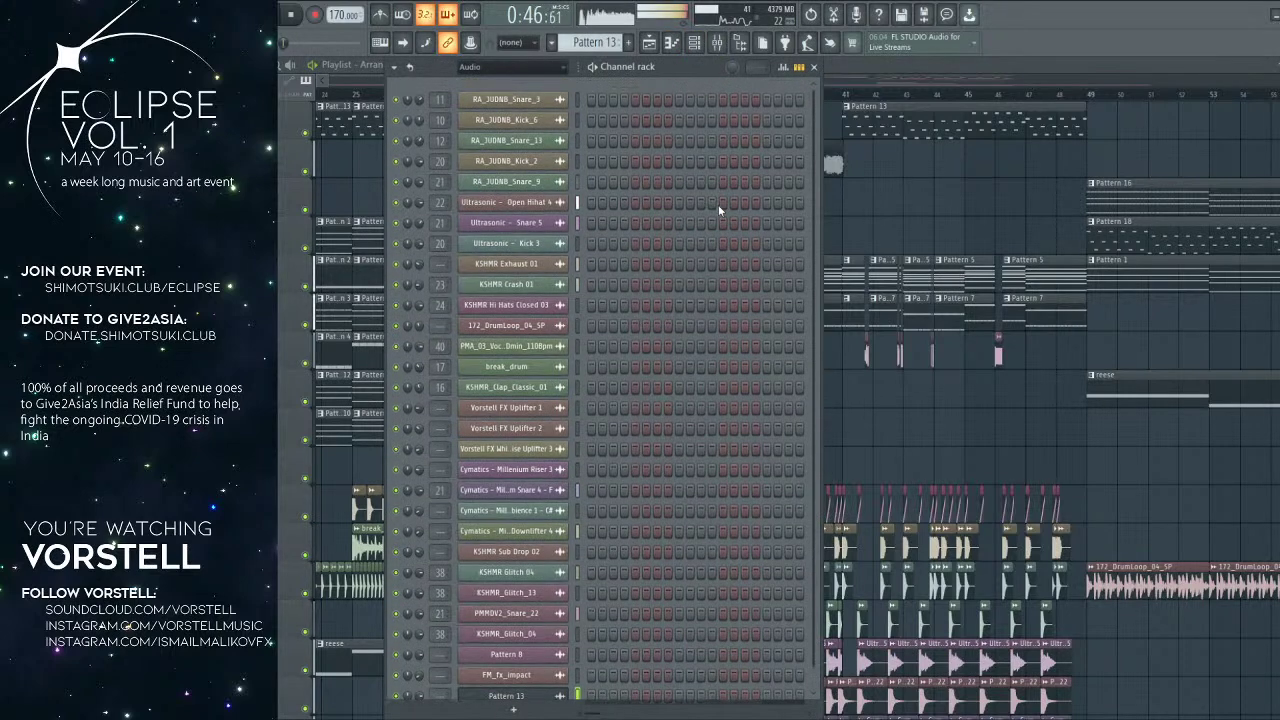
pyautogui.click(536, 77)
pyautogui.click(528, 93)
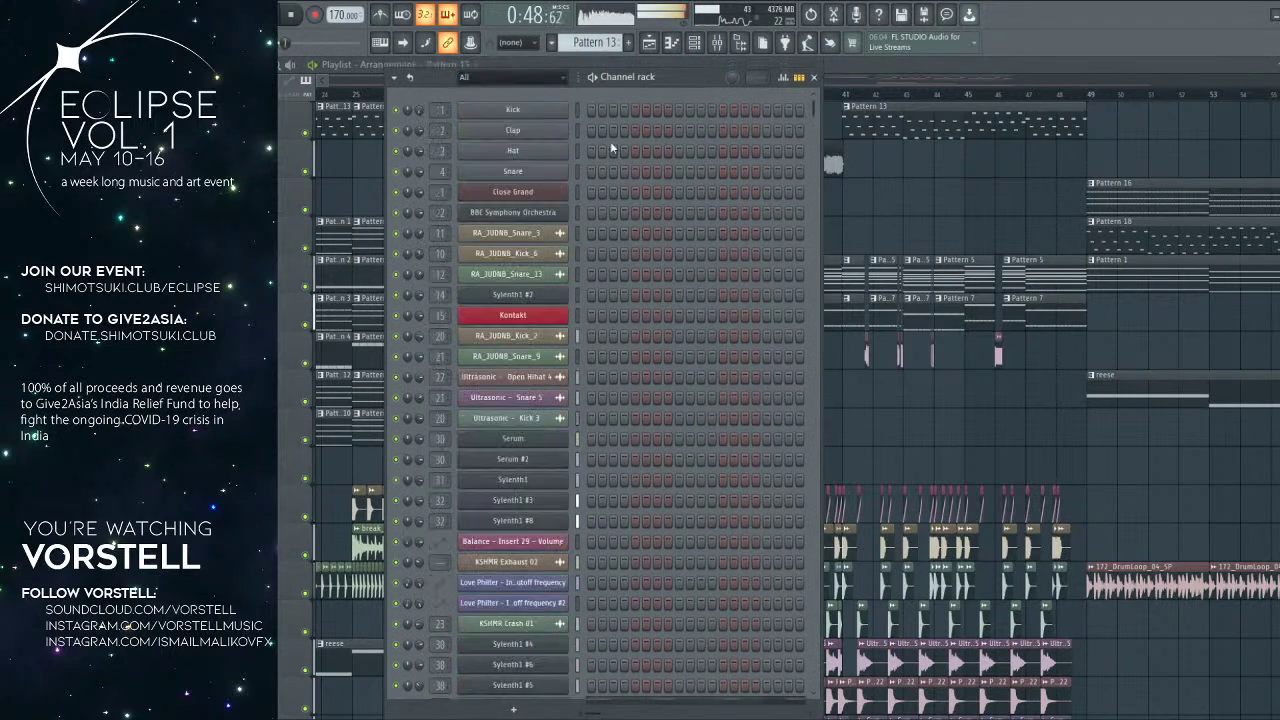
pyautogui.scroll(-4, 720, 338)
pyautogui.press('space')
pyautogui.press('F6')
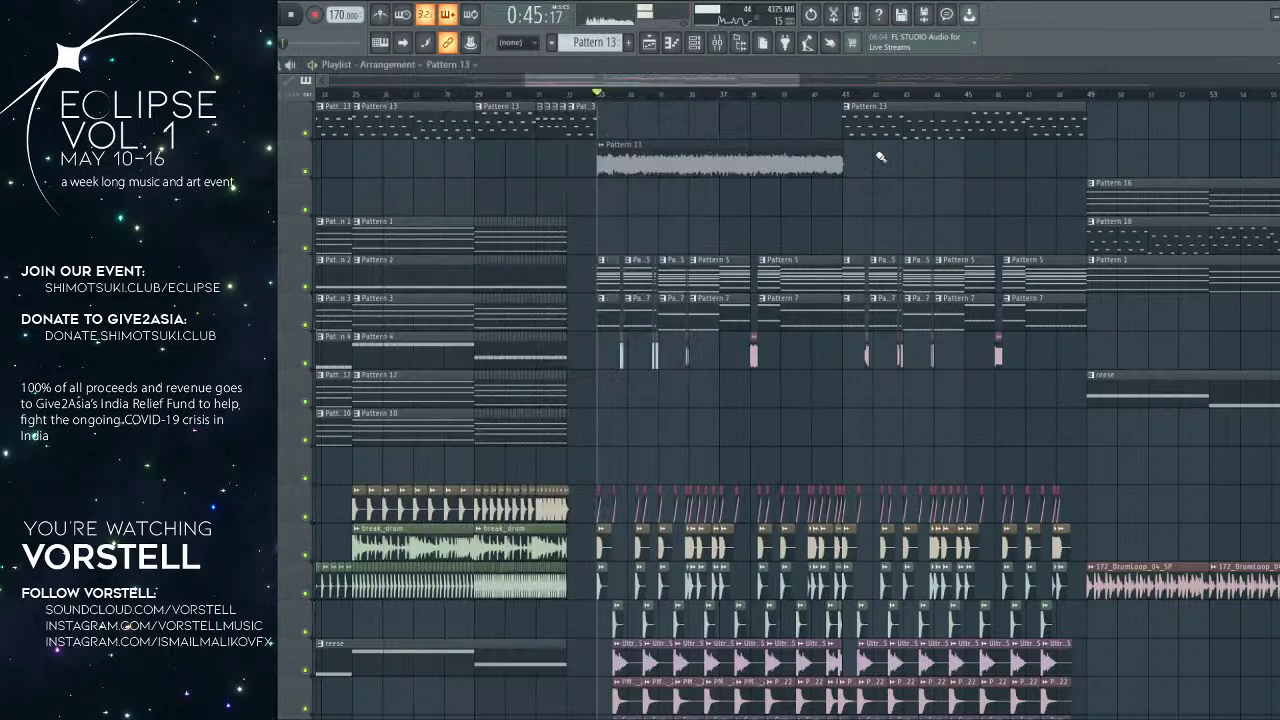
# Step: Route the Pattern 13 audio clip to mixer track 34 and play the drop
pyautogui.doubleClick(792, 166)
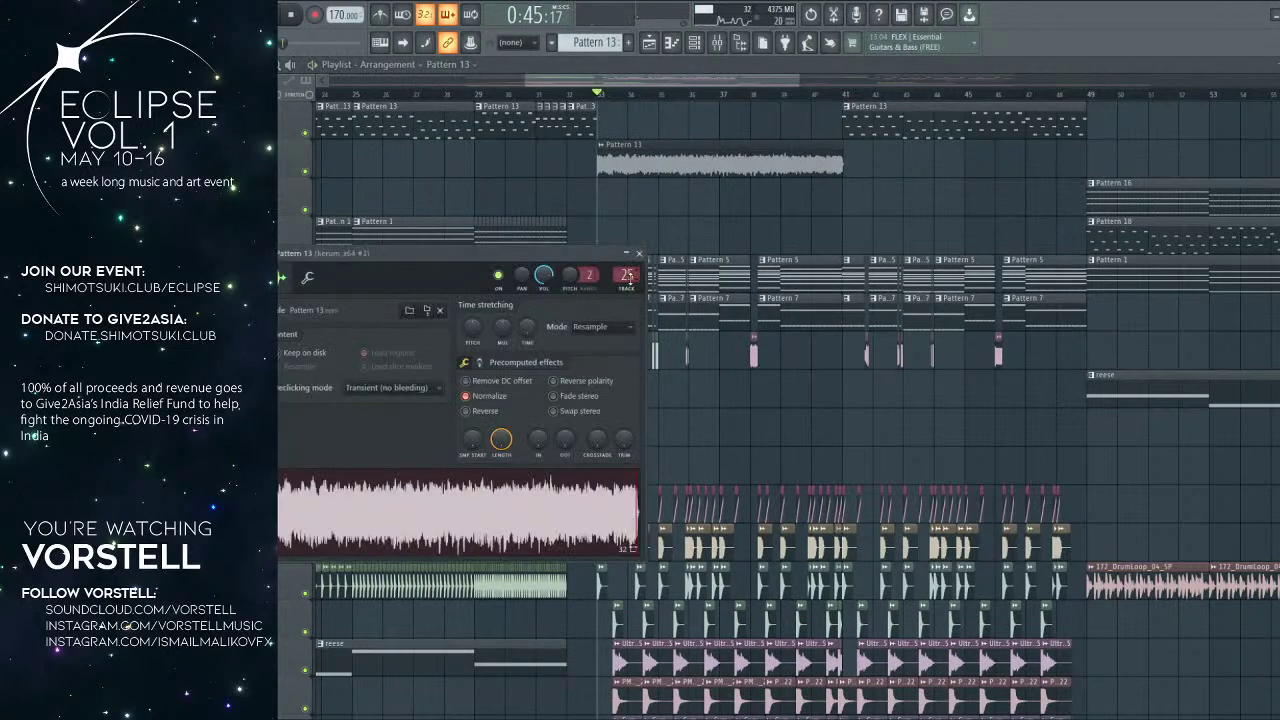
pyautogui.press('space')
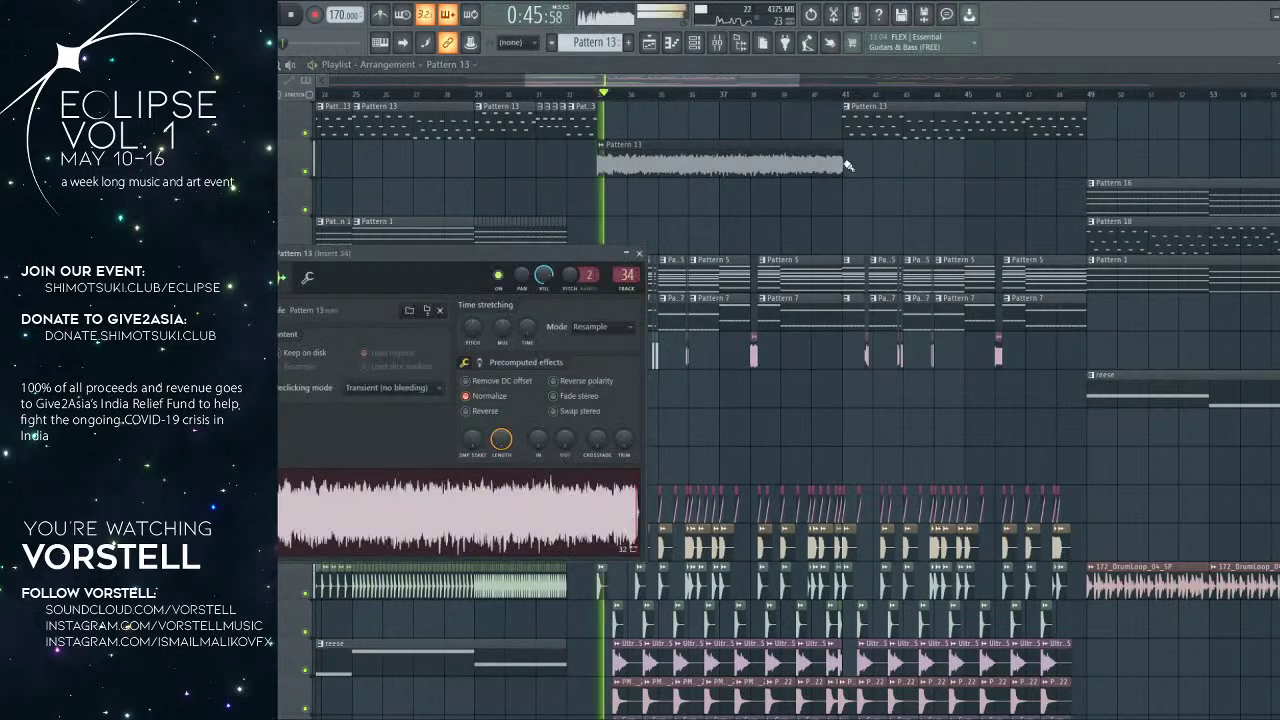
pyautogui.click(639, 253)
# Step: Duplicate the Pattern 13 audio clip to bar 41 and delete the original Pattern 13 clip above it
pyautogui.keyDown('ctrl'); pyautogui.click(840, 160); pyautogui.keyUp('ctrl')
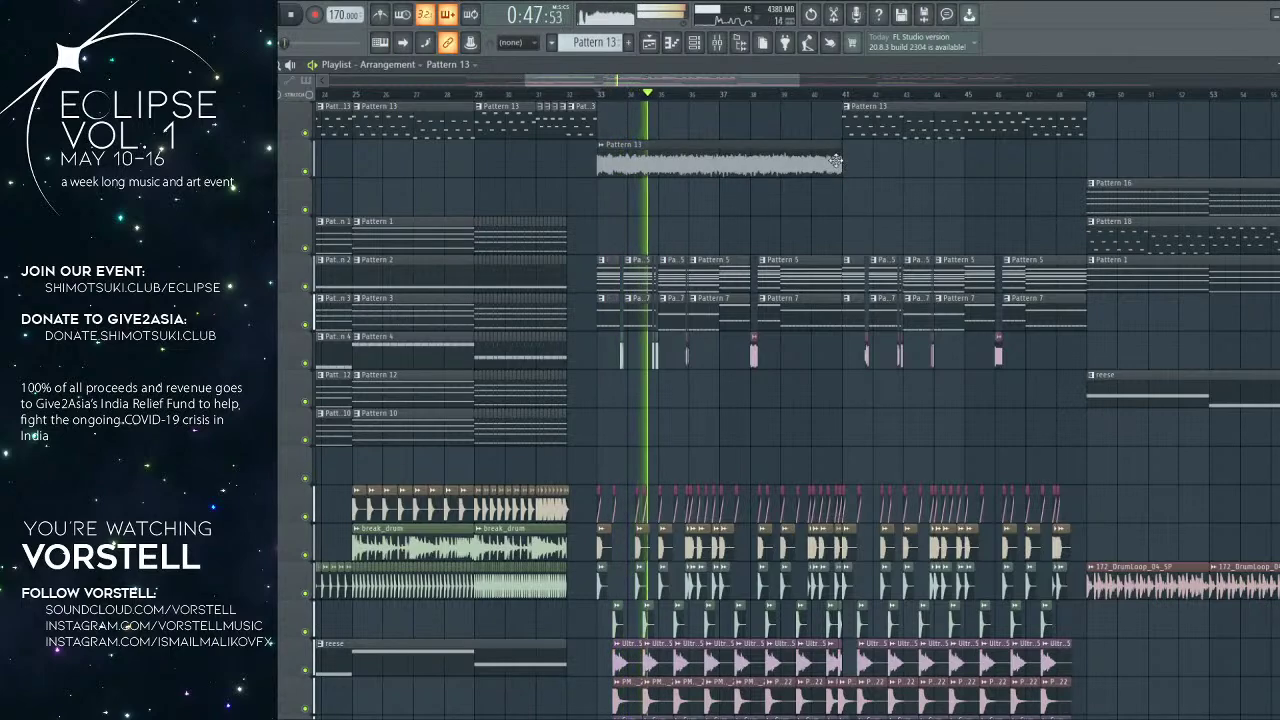
pyautogui.hotkey('ctrl', 'b')
pyautogui.rightClick(863, 123)
pyautogui.scroll(-5, 852, 106)
pyautogui.scroll(5, 853, 106)
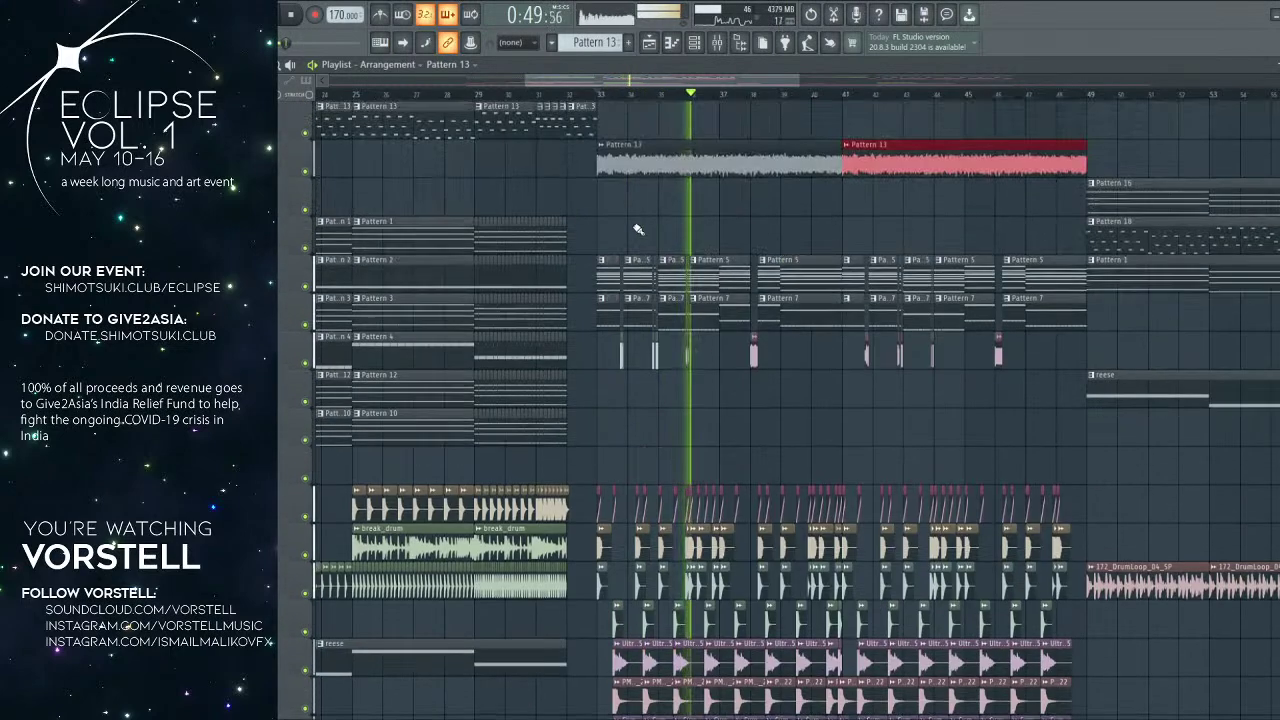
# Step: Copy both Pattern 13 audio clips to bars 65 and 73 in the second drop and delete the original Pattern 13 clips there
pyautogui.moveTo(637, 224); pyautogui.dragTo(800, 252)
pyautogui.scroll(-3, 812, 94)
pyautogui.moveTo(893, 167); pyautogui.dragTo(290, 282)
pyautogui.rightClick(735, 112)
pyautogui.rightClick(846, 118)
pyautogui.moveTo(696, 162); pyautogui.dragTo(872, 162)
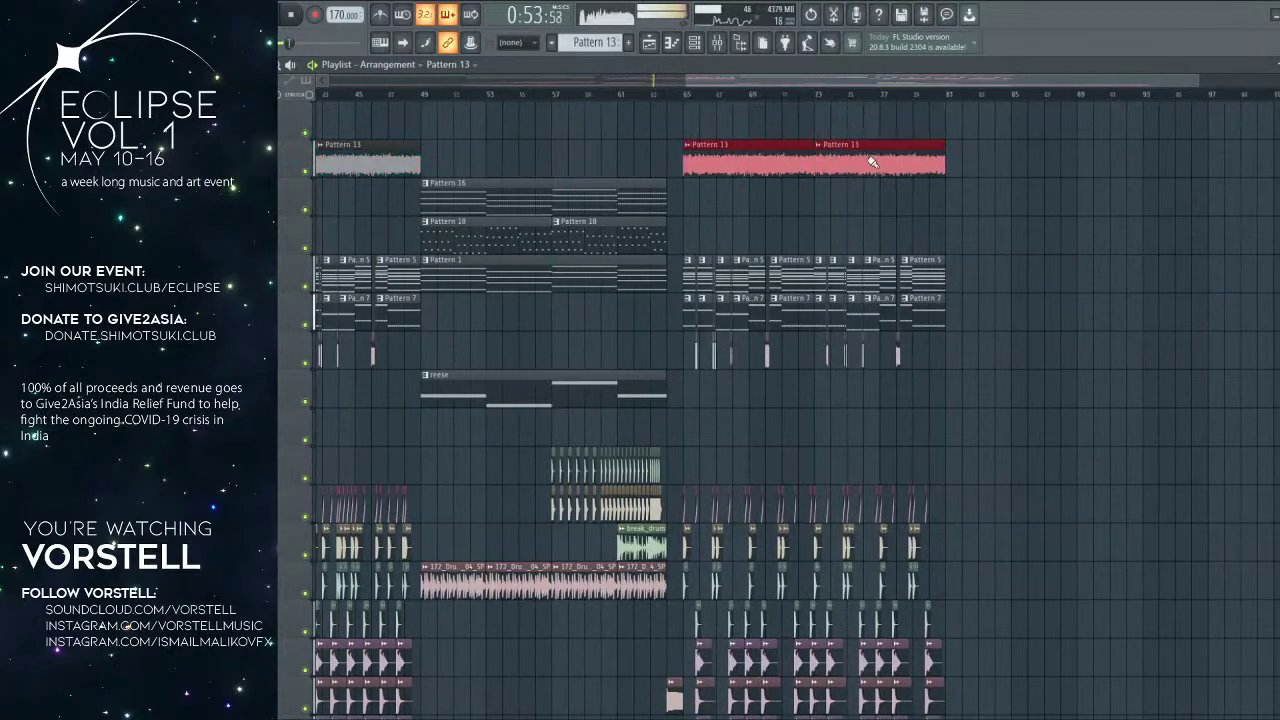
# Step: Play the first drop through to bar 49 and review the whole arrangement with the new Pattern 13 audio clips
pyautogui.hscroll(-5, 557, 276)
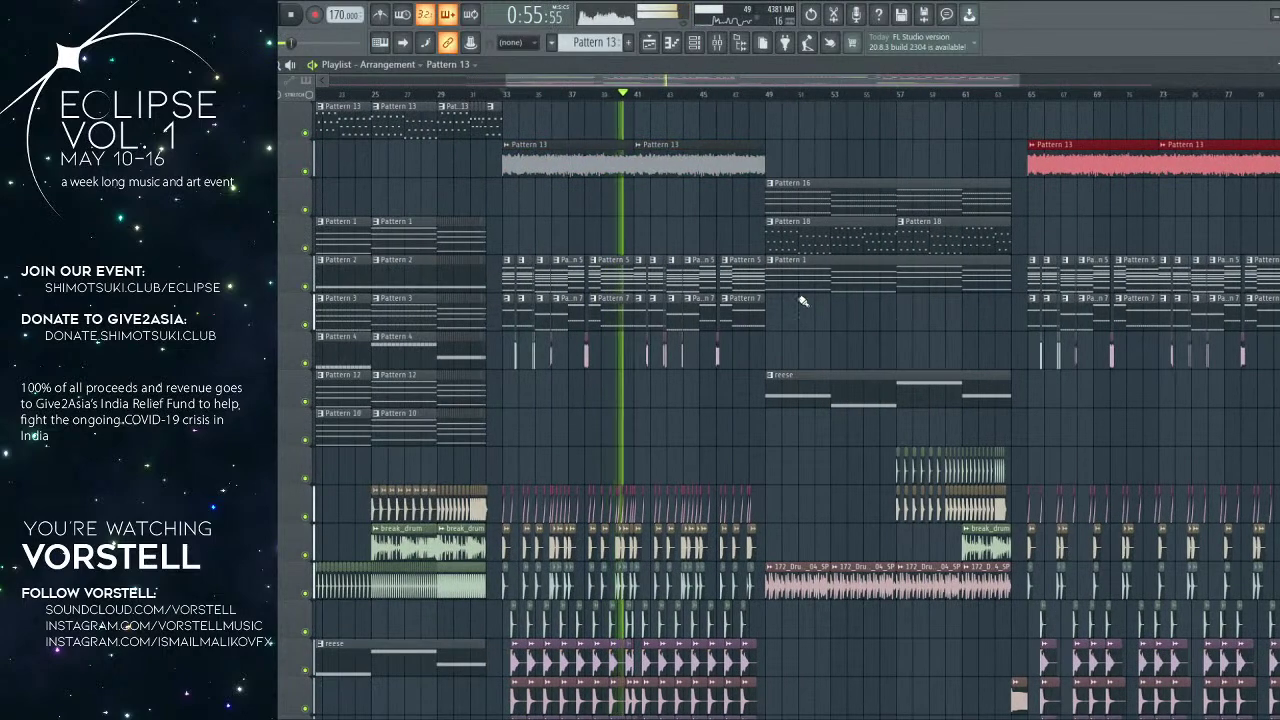
pyautogui.scroll(-2, 848, 97)
pyautogui.scroll(2, 849, 97)
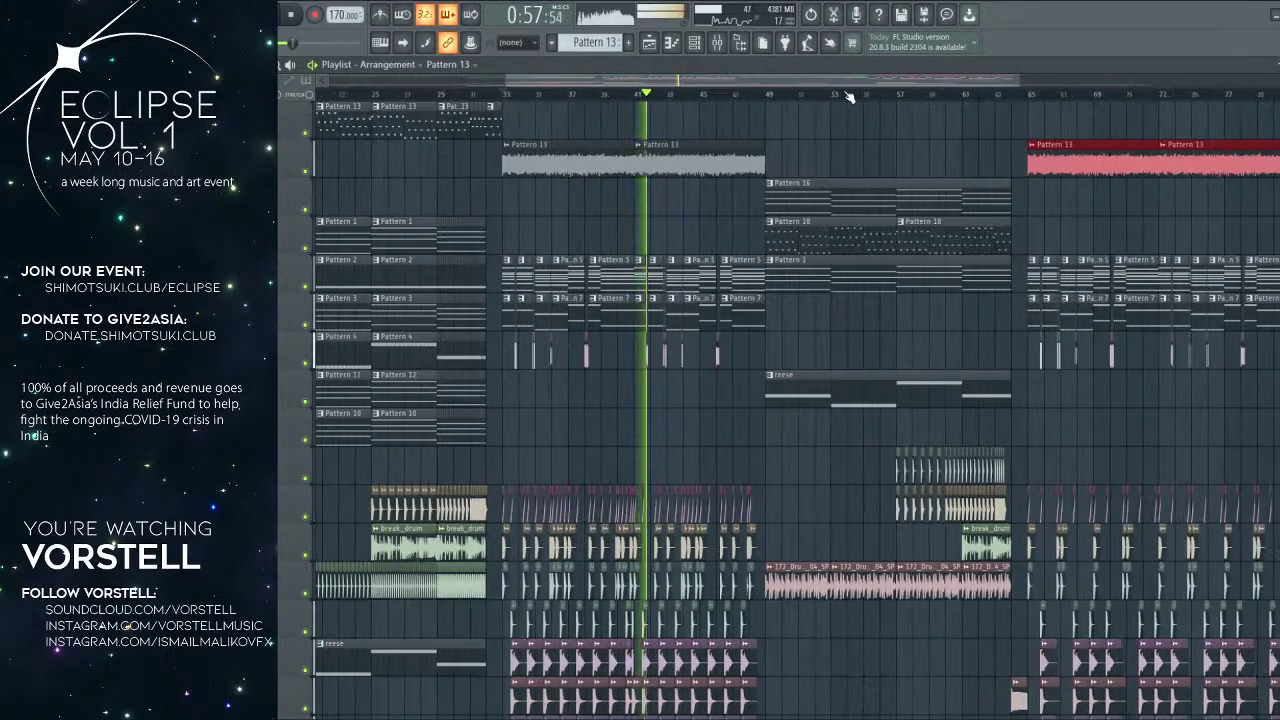
pyautogui.scroll(-1, 846, 97)
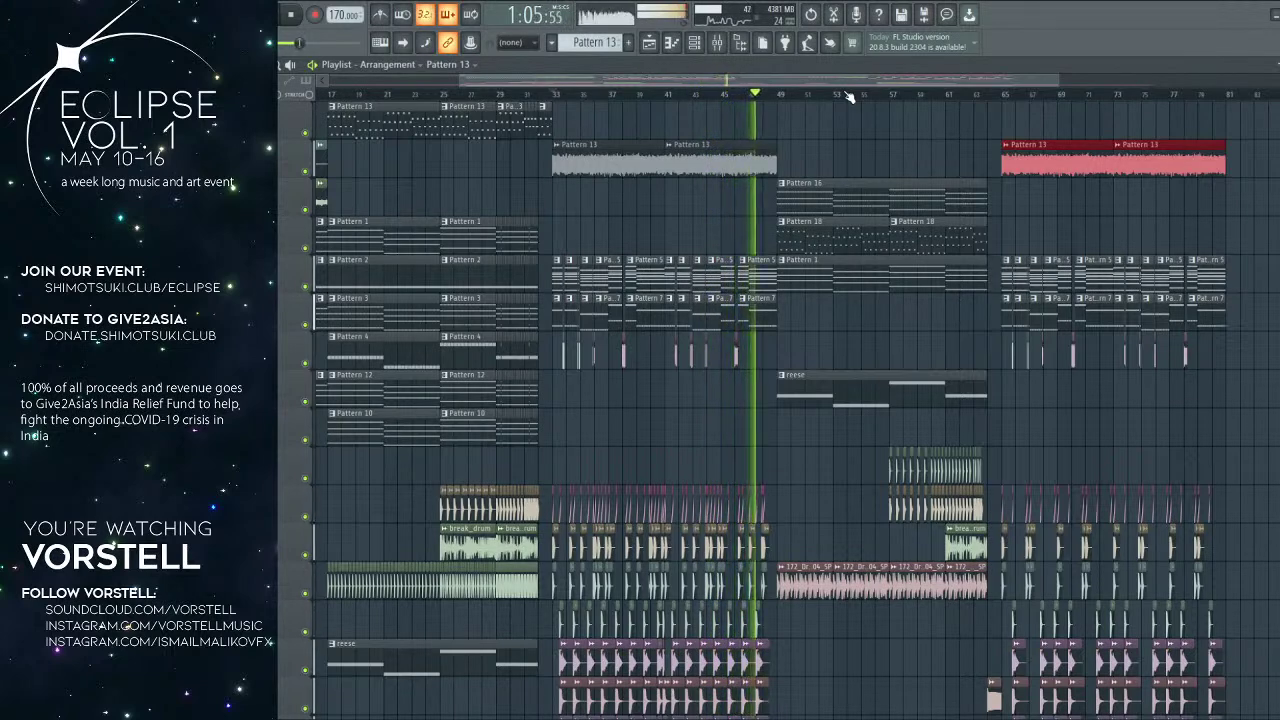
pyautogui.moveTo(967, 168); pyautogui.dragTo(885, 121)
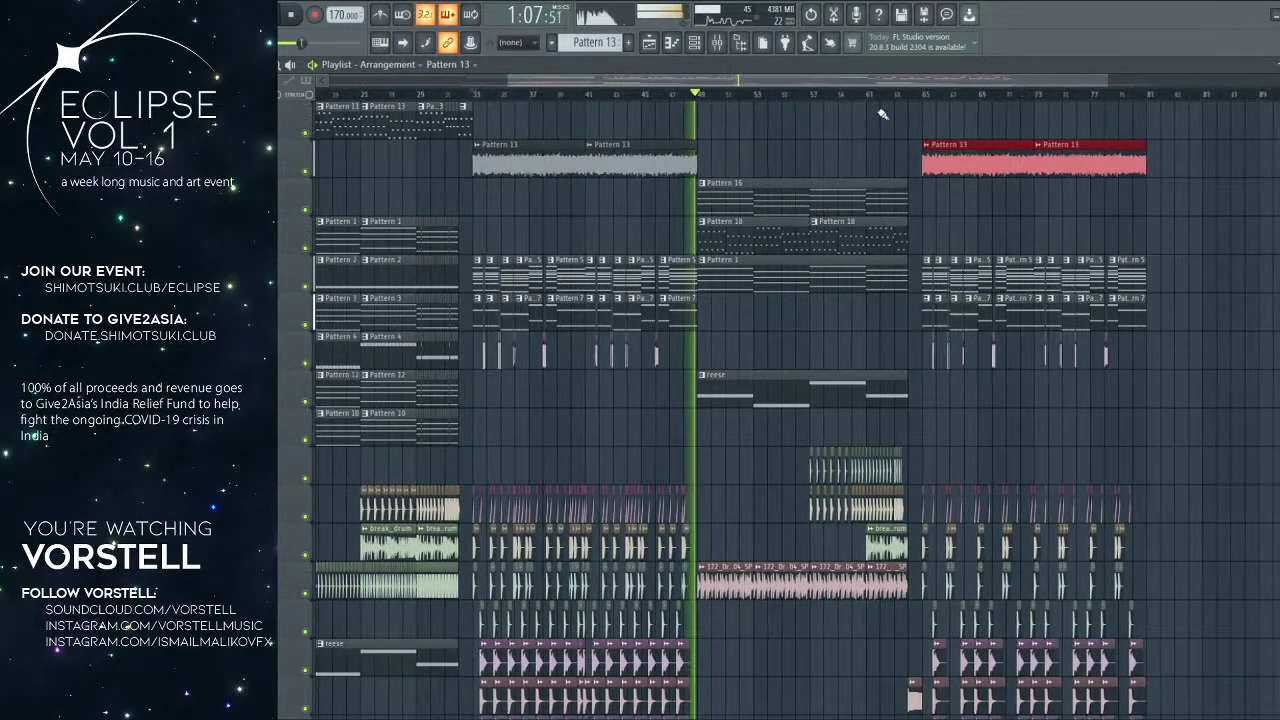
pyautogui.scroll(2, 917, 102)
pyautogui.scroll(-2, 917, 102)
pyautogui.scroll(1, 917, 102)
pyautogui.scroll(-2, 912, 110)
pyautogui.scroll(-4, 763, 323)
pyautogui.moveTo(803, 363); pyautogui.dragTo(937, 515)
pyautogui.press('space')
pyautogui.hscroll(-1, 1034, 371)
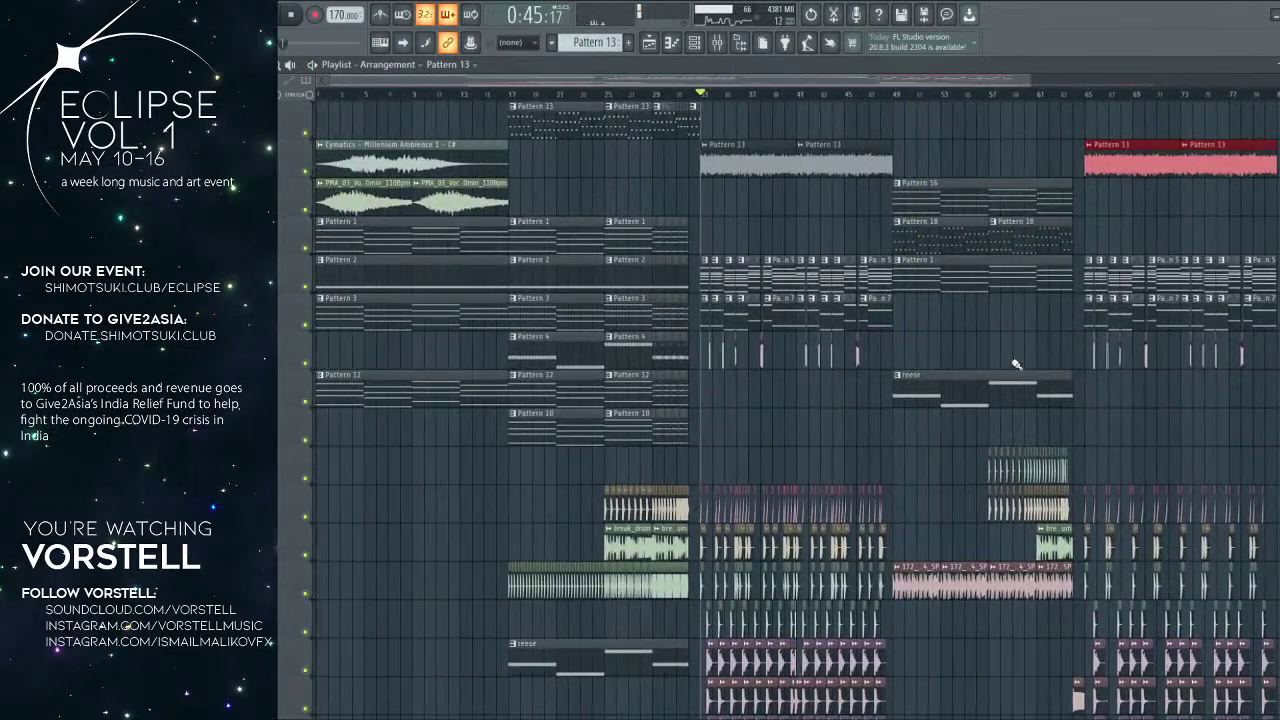
# Step: Transpose all the Close Grand notes in Pattern 1 down one octave and return to the playlist
pyautogui.doubleClick(385, 246)
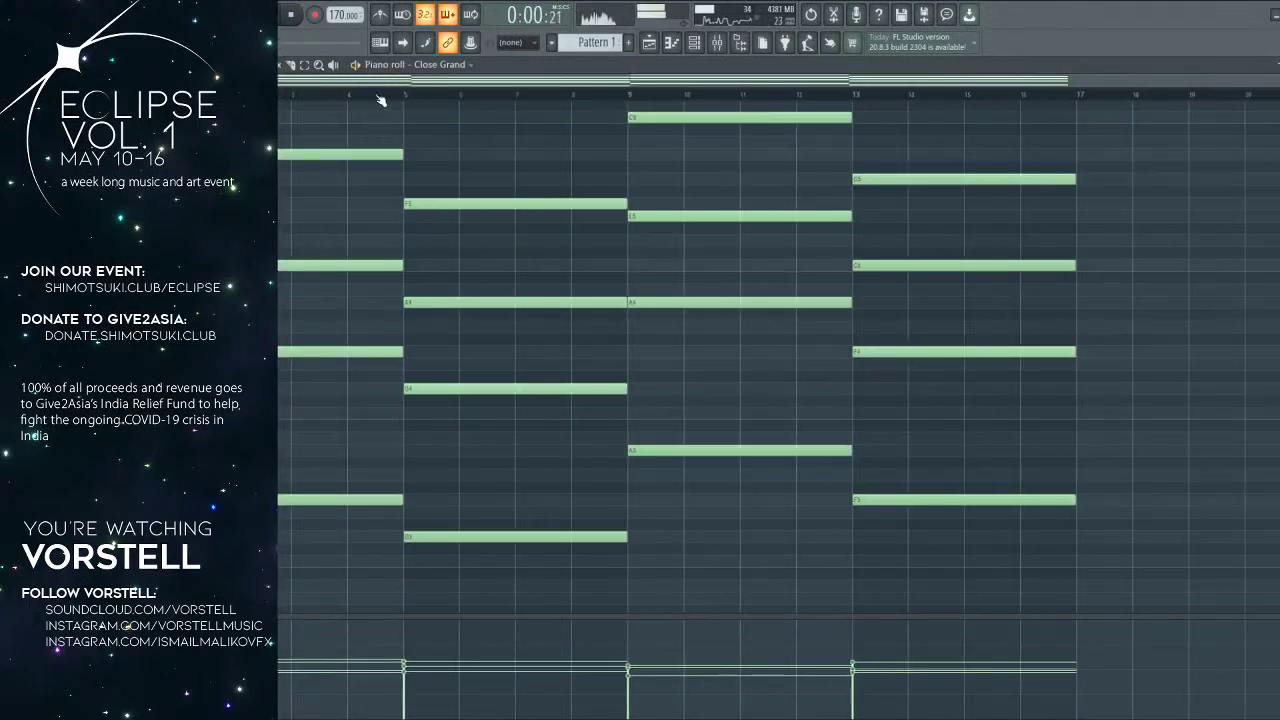
pyautogui.hotkey('ctrl', 'a')
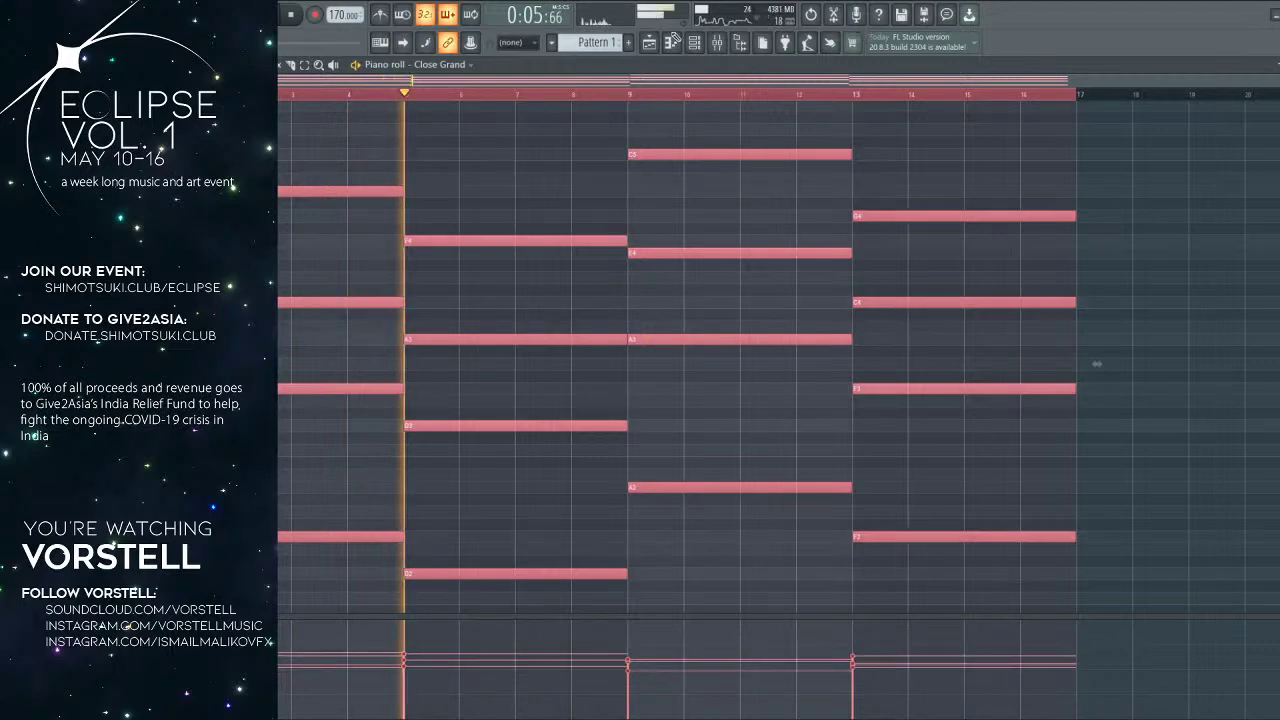
pyautogui.click(652, 43)
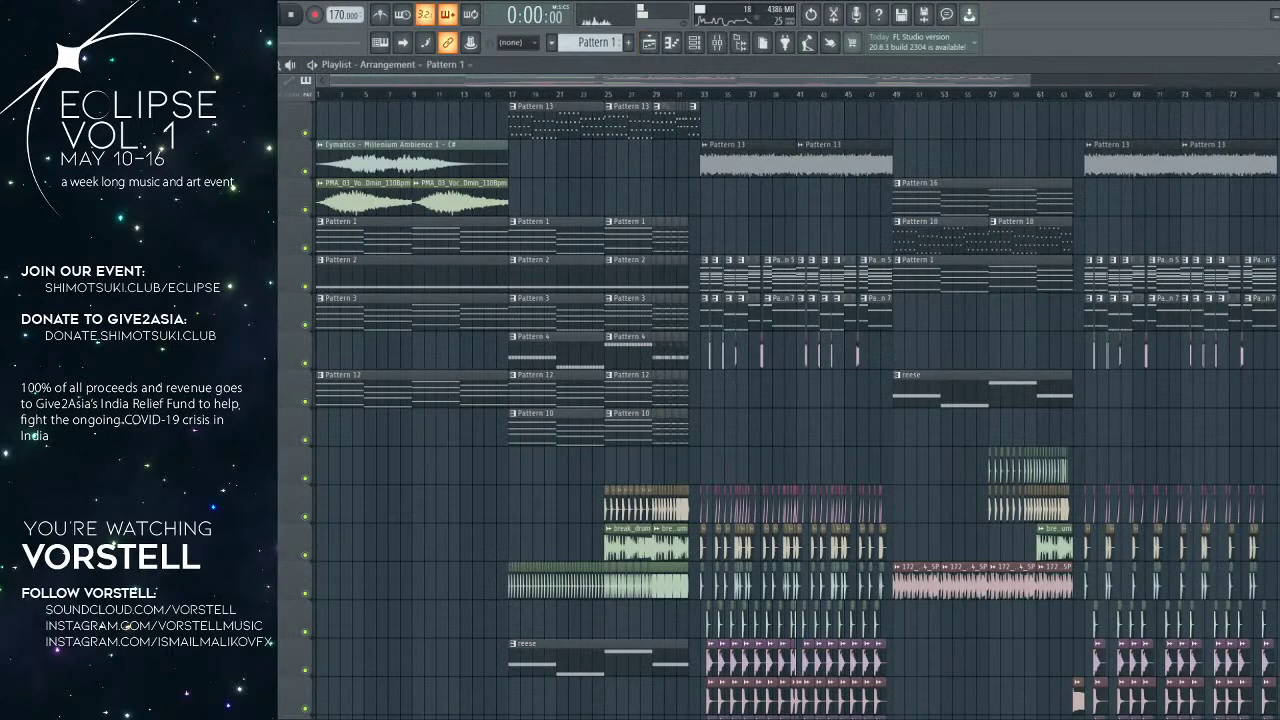
# Step: Play the intro with the lowered Close Grand chords up to the section starting at bar 17
pyautogui.press('space')
pyautogui.scroll(3, 337, 94)
pyautogui.click(499, 96)
pyautogui.scroll(-1, 505, 100)
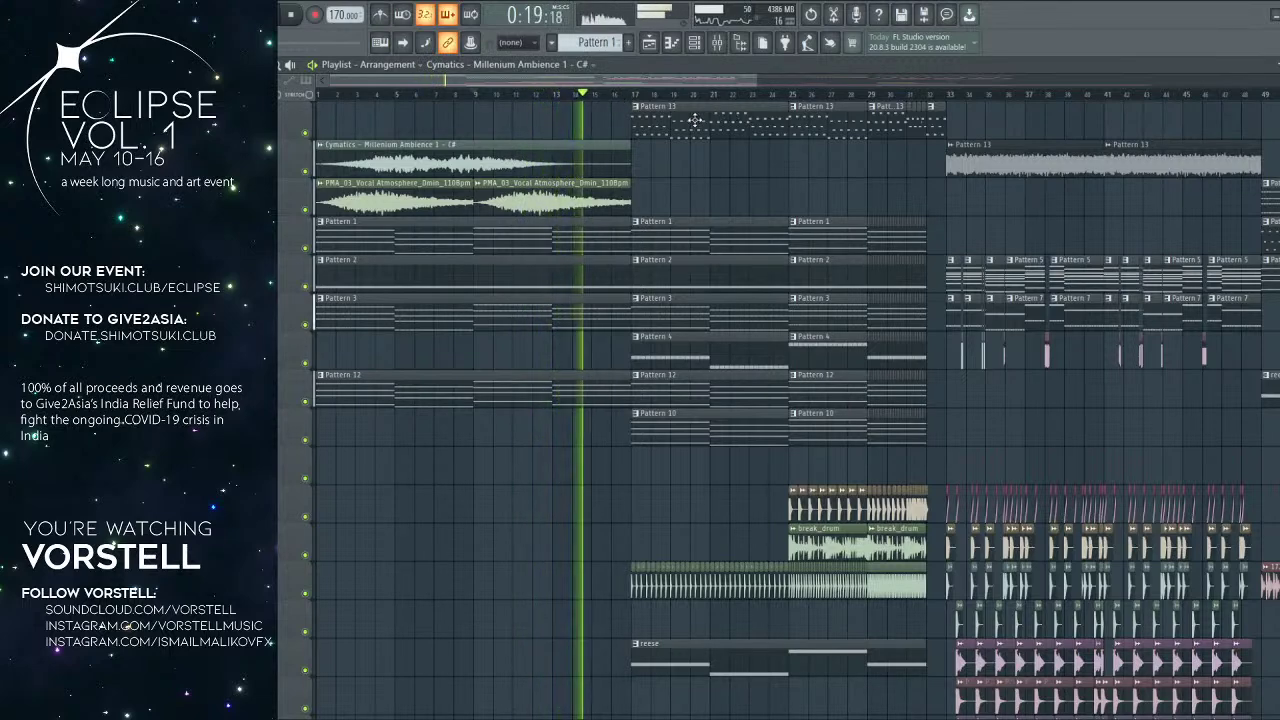
pyautogui.scroll(3, 690, 115)
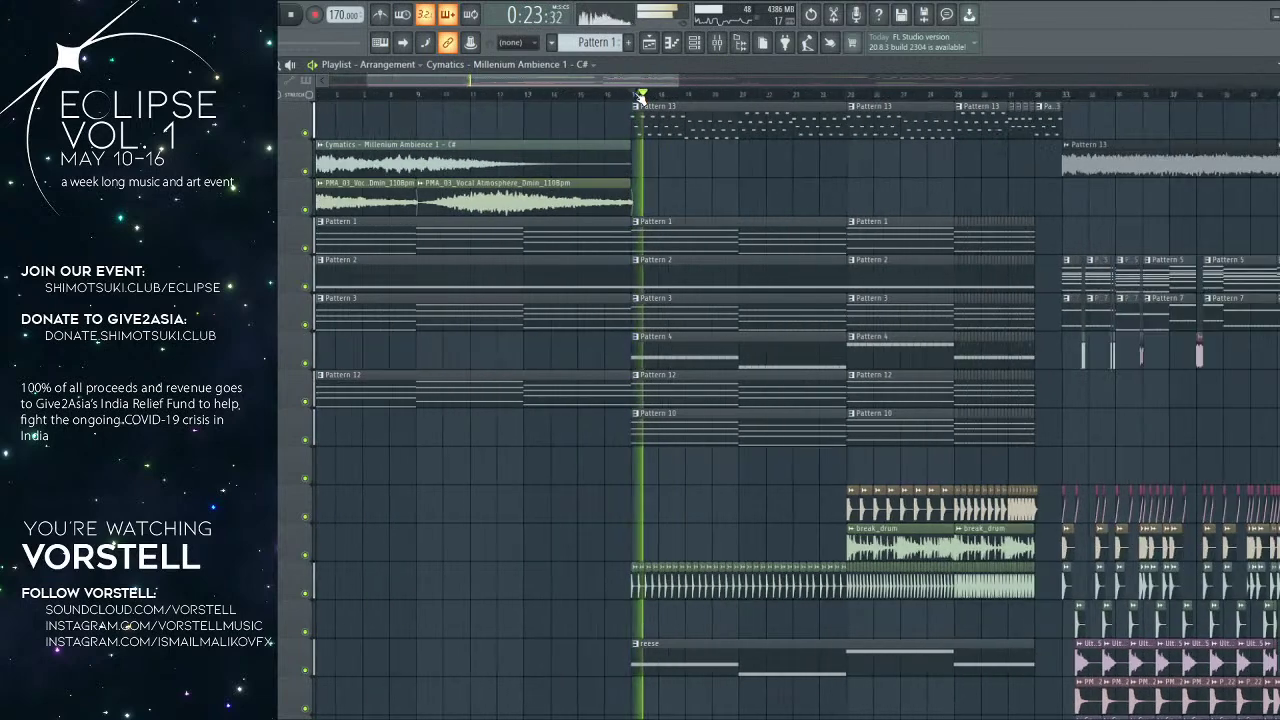
pyautogui.press('space')
# Step: Place the Pattern 13 audio clip at bar 17 and delete the original Pattern 13 clip above it
pyautogui.click(1125, 154)
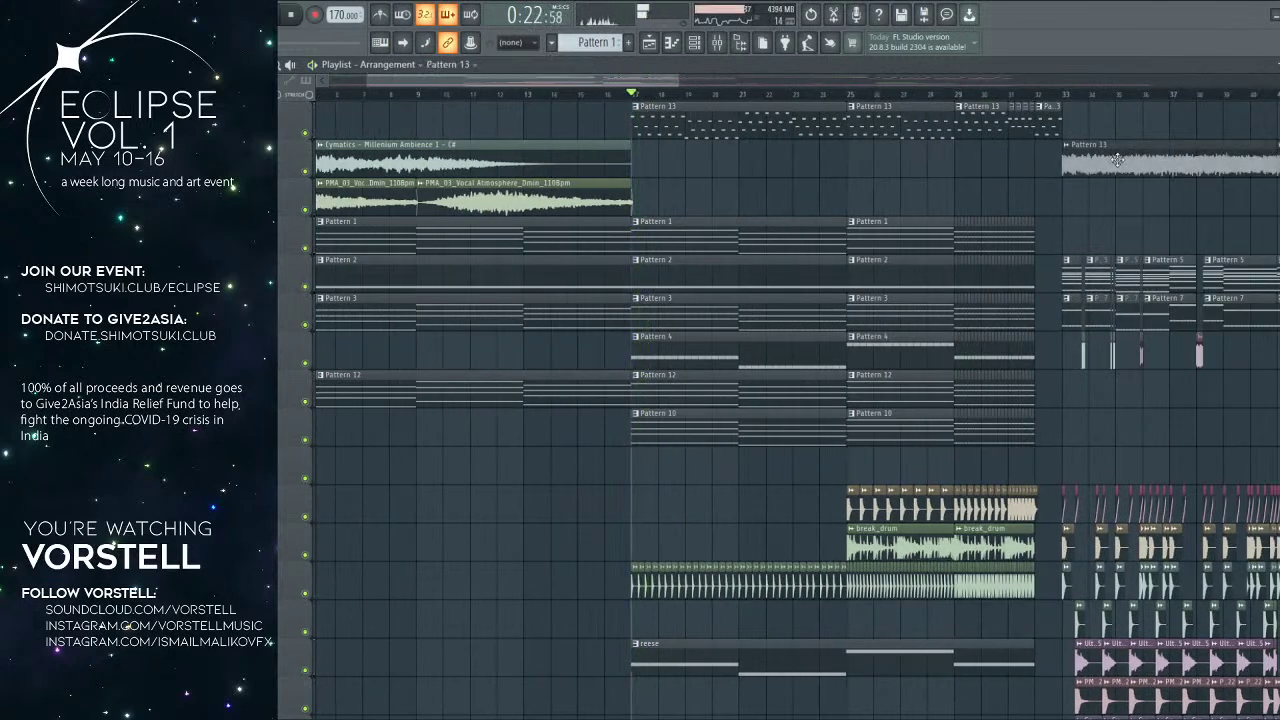
pyautogui.moveTo(722, 192); pyautogui.dragTo(697, 138)
pyautogui.rightClick(757, 122)
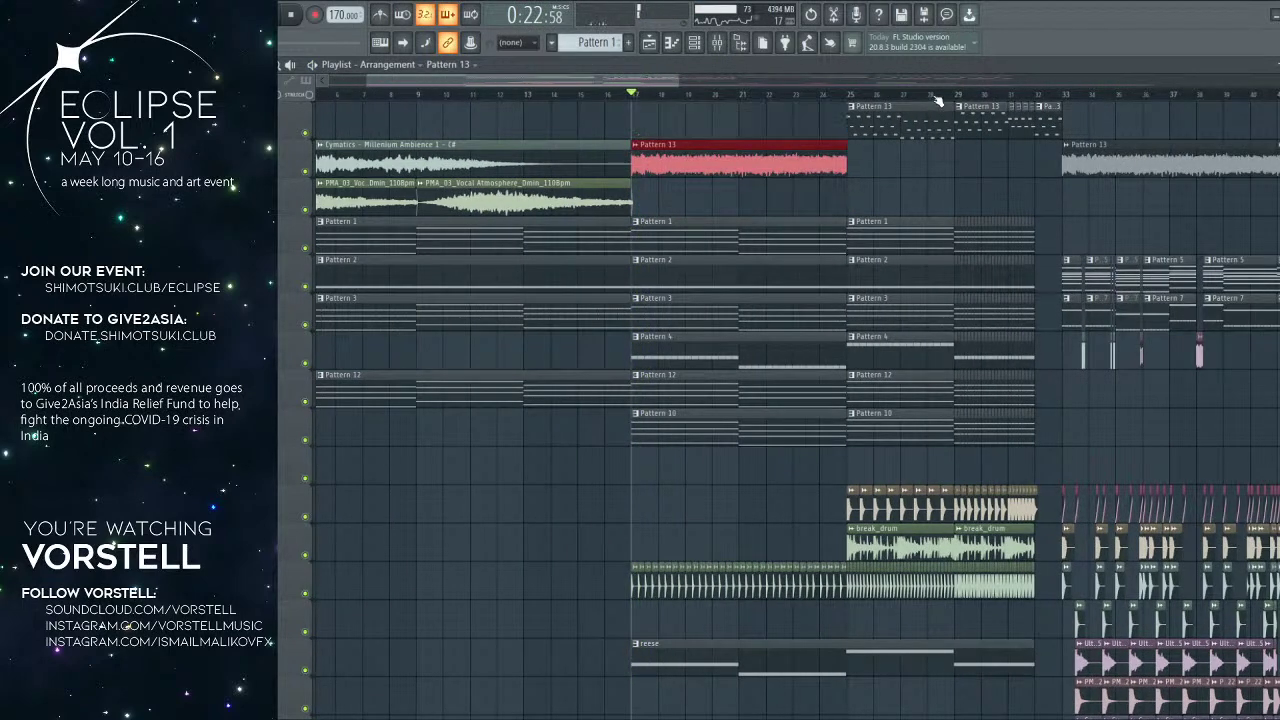
# Step: Try a copy of the Pattern 13 audio clip at bar 25, play from bar 17, and remove the copy
pyautogui.hscroll(-2, 906, 171)
pyautogui.hscroll(3, 906, 171)
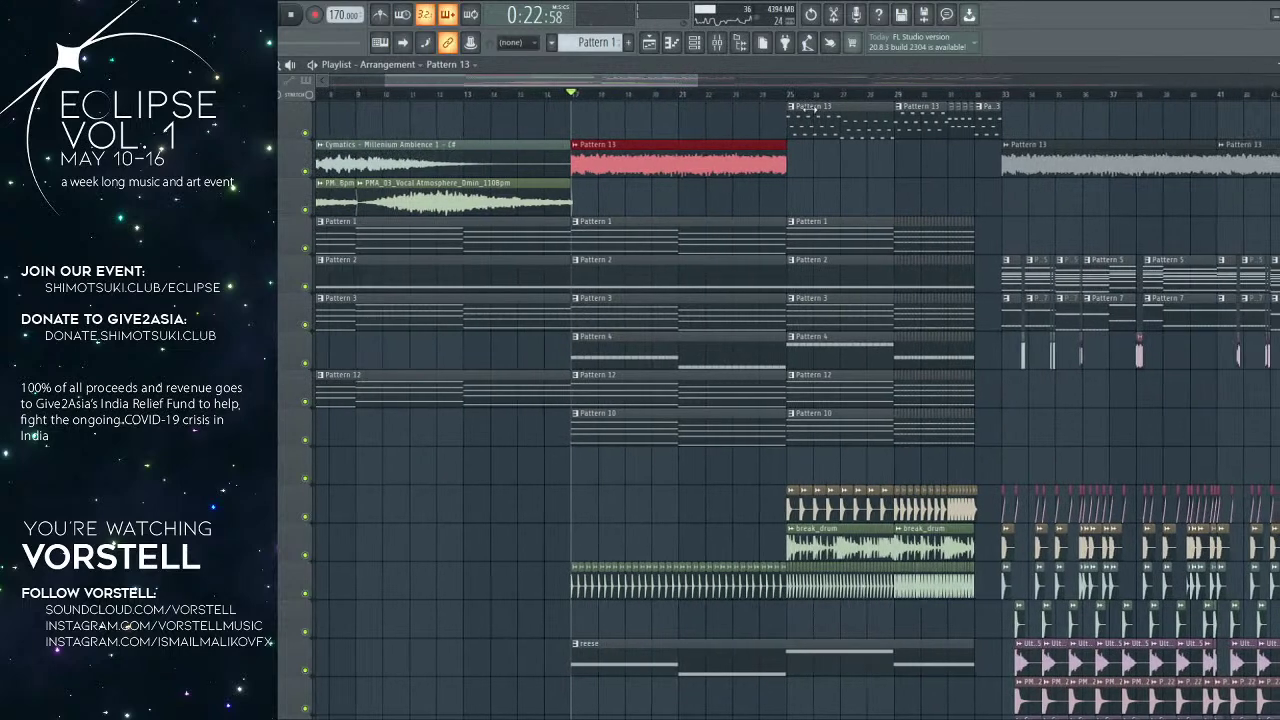
pyautogui.press('space')
pyautogui.scroll(1, 818, 102)
pyautogui.scroll(1, 818, 102)
pyautogui.press('space')
pyautogui.moveTo(789, 191); pyautogui.dragTo(831, 136)
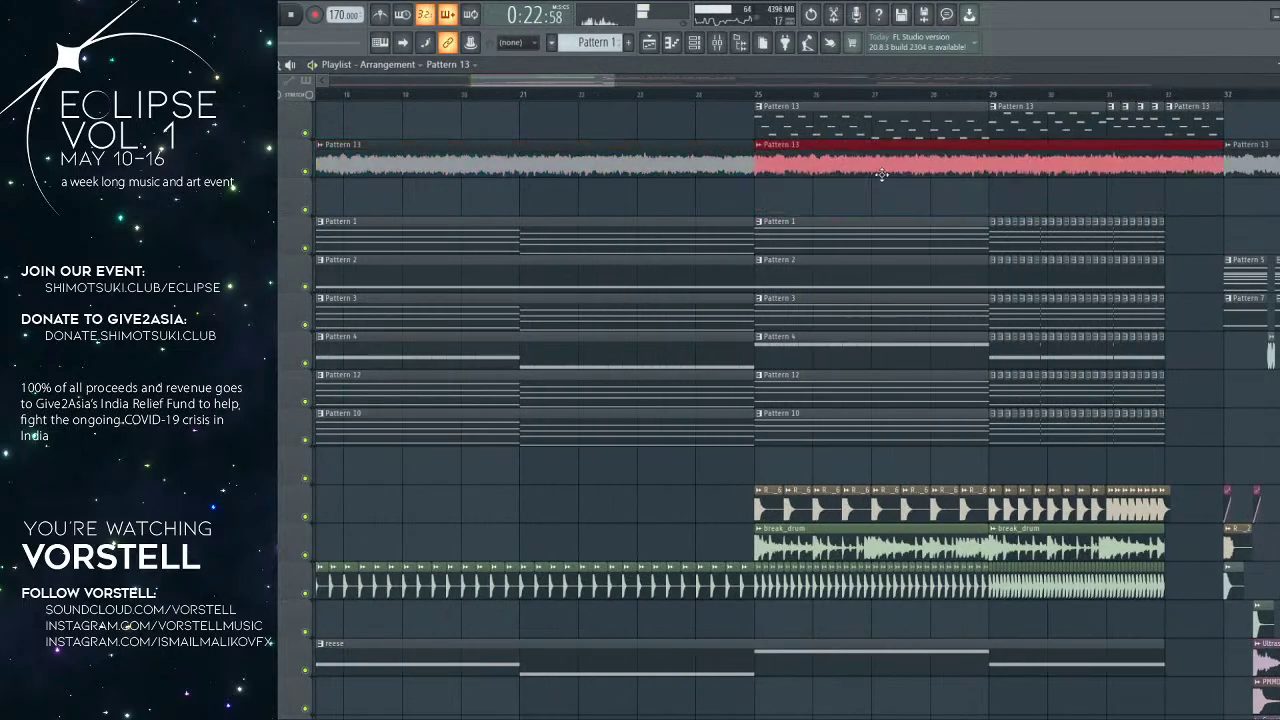
pyautogui.scroll(-3, 829, 97)
pyautogui.press('space')
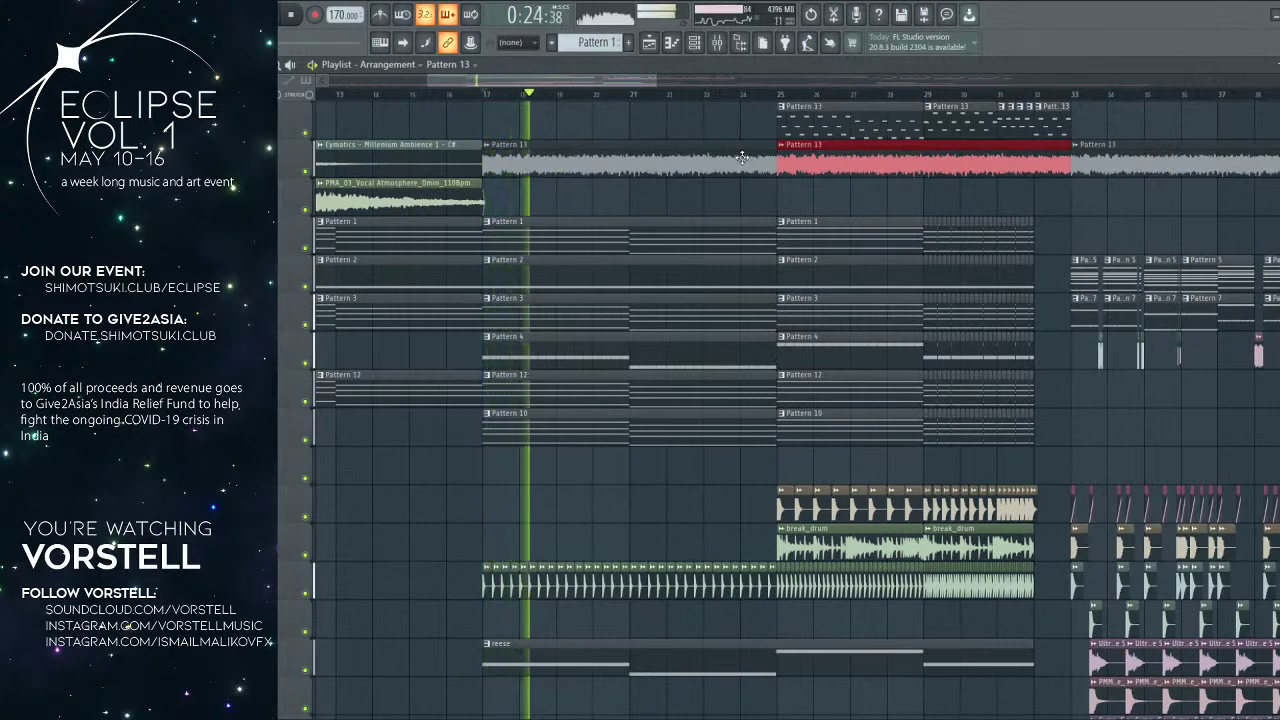
pyautogui.scroll(-1, 871, 97)
pyautogui.scroll(1, 871, 97)
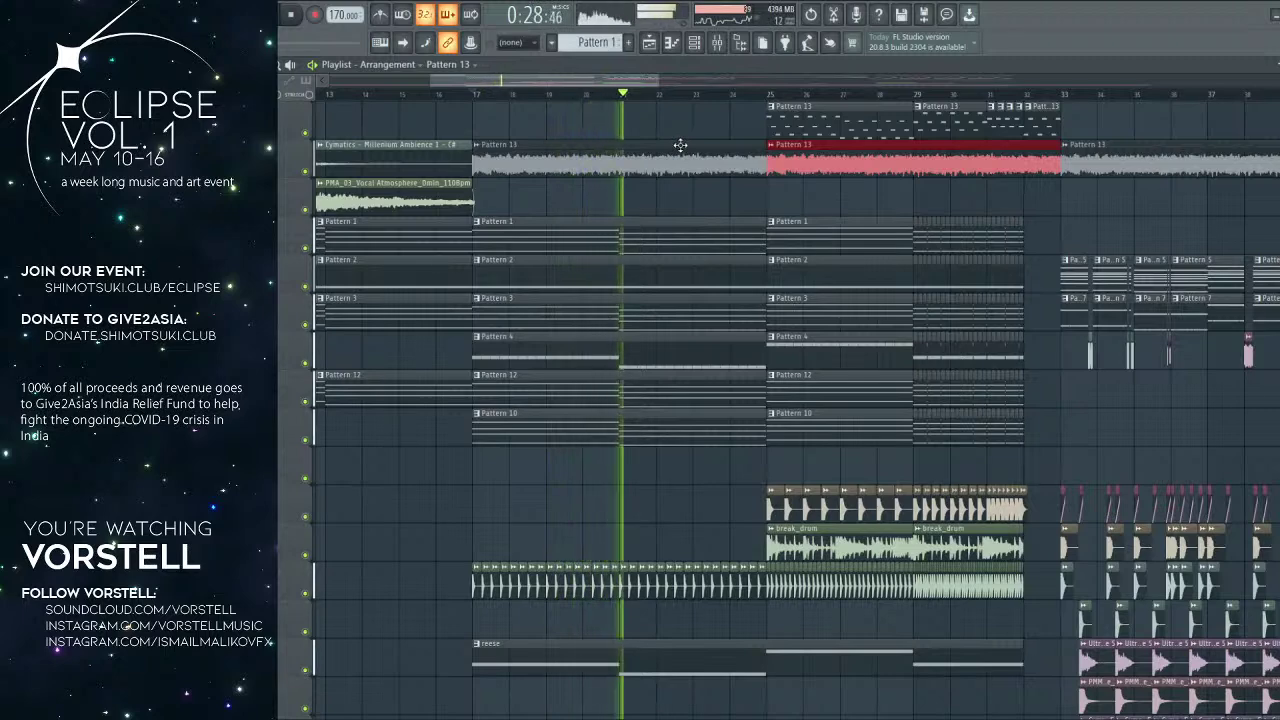
pyautogui.moveTo(740, 200); pyautogui.dragTo(614, 200)
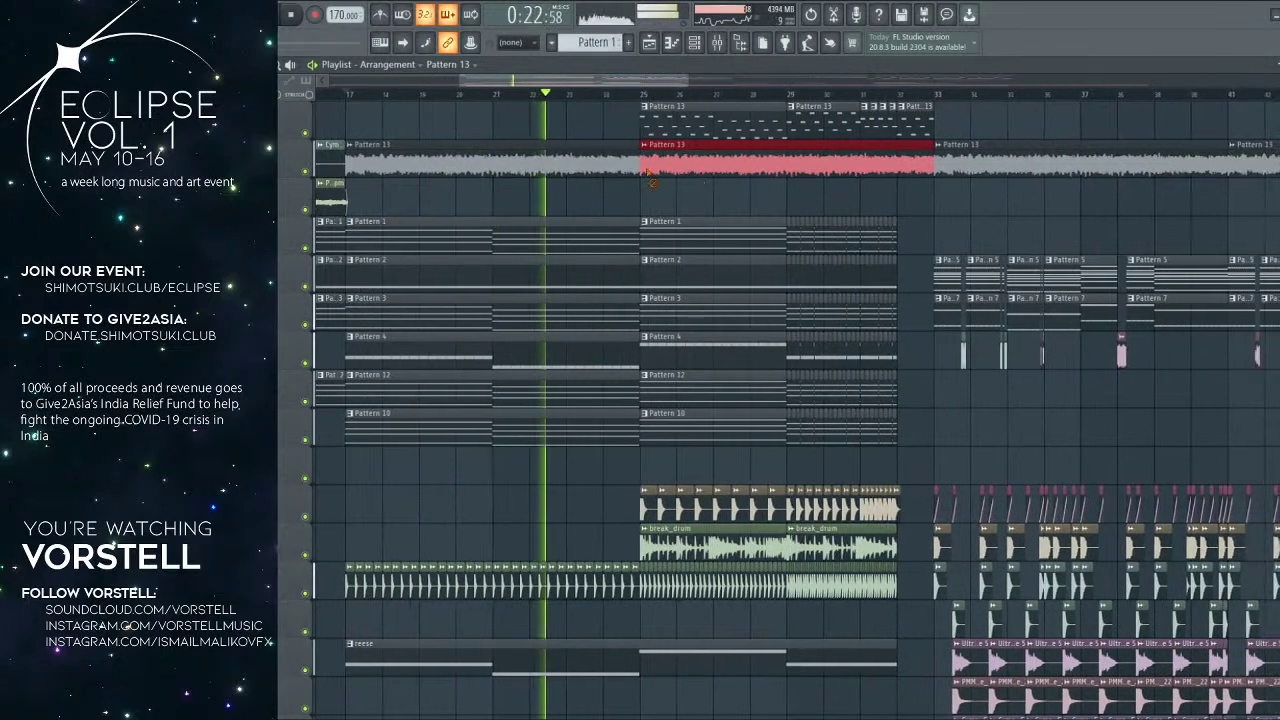
pyautogui.rightClick(665, 170)
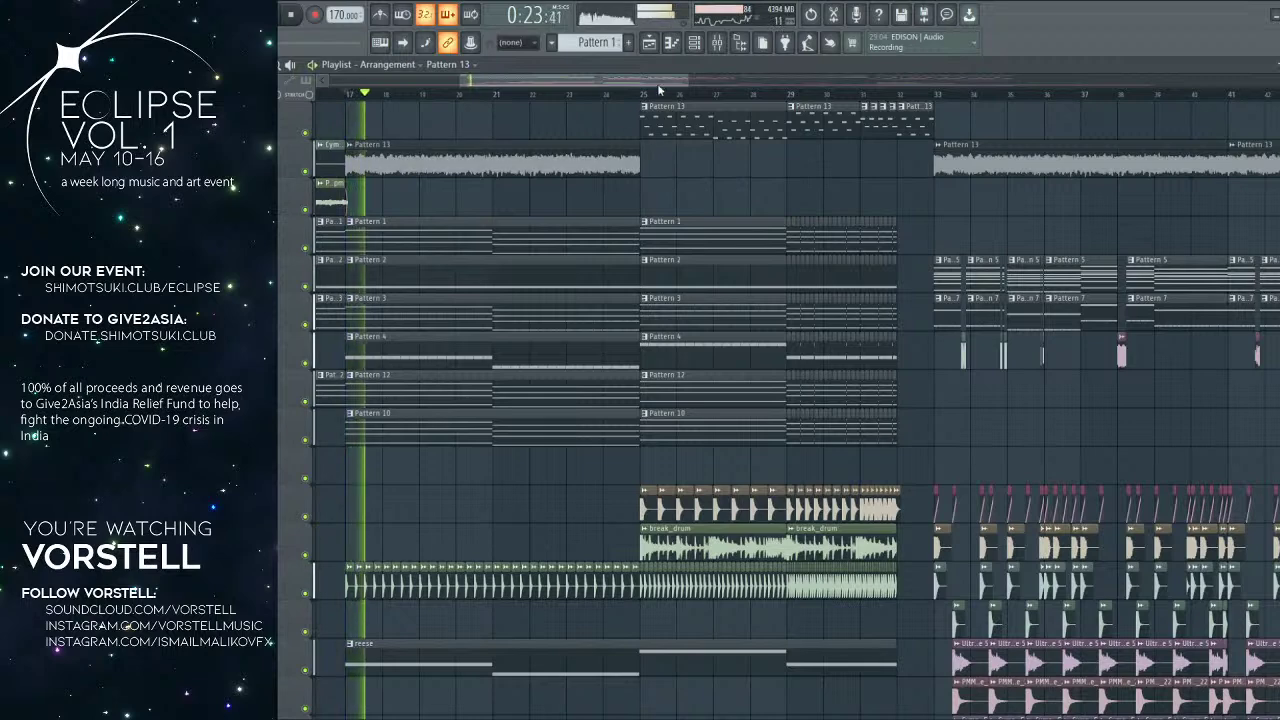
# Step: Place the Pattern 13 audio clip at bar 25 so it reaches bar 33, and play the build-up
pyautogui.scroll(-3, 659, 91)
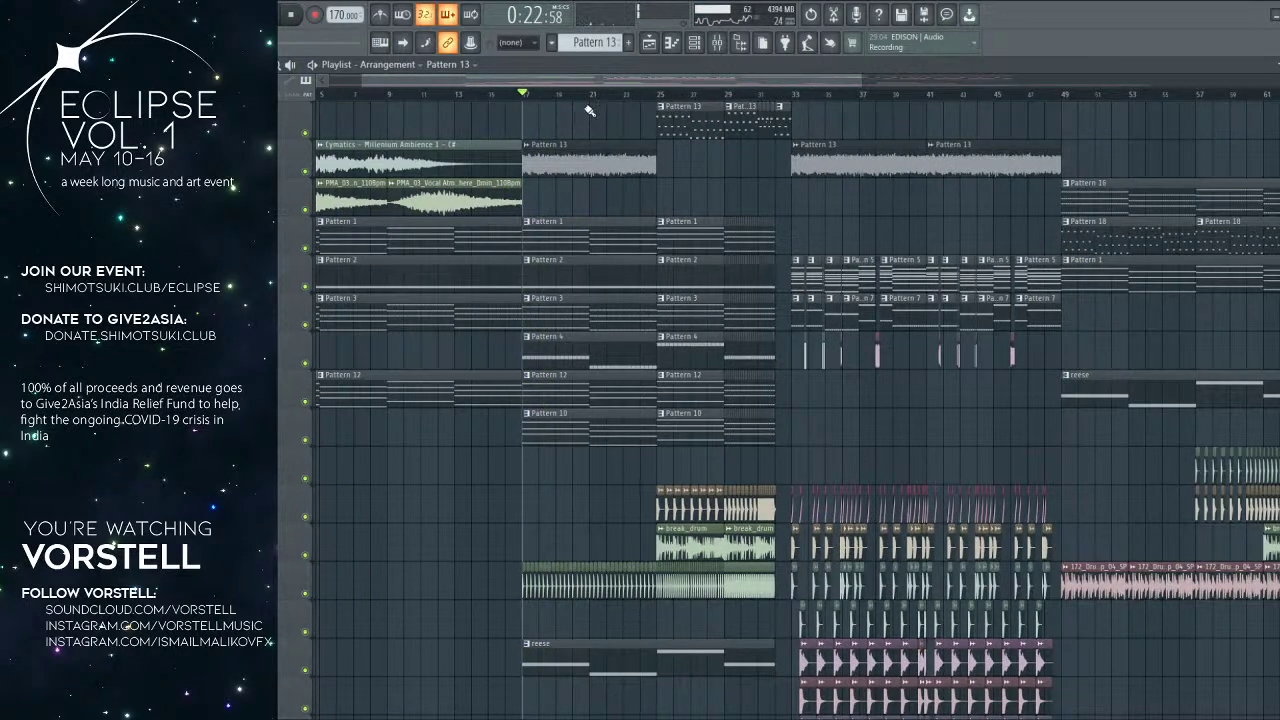
pyautogui.press('space')
pyautogui.scroll(3, 593, 98)
pyautogui.scroll(-1, 593, 98)
pyautogui.click(716, 169)
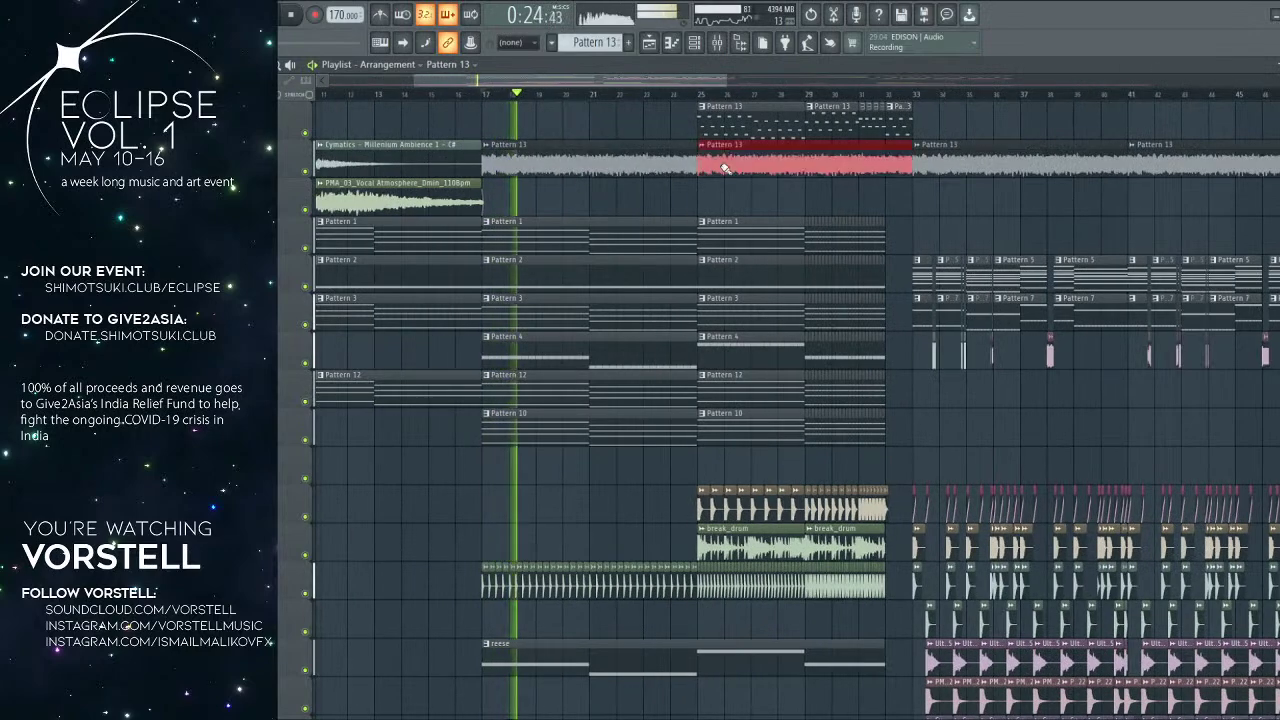
pyautogui.scroll(3, 820, 98)
pyautogui.moveTo(786, 229); pyautogui.dragTo(600, 240)
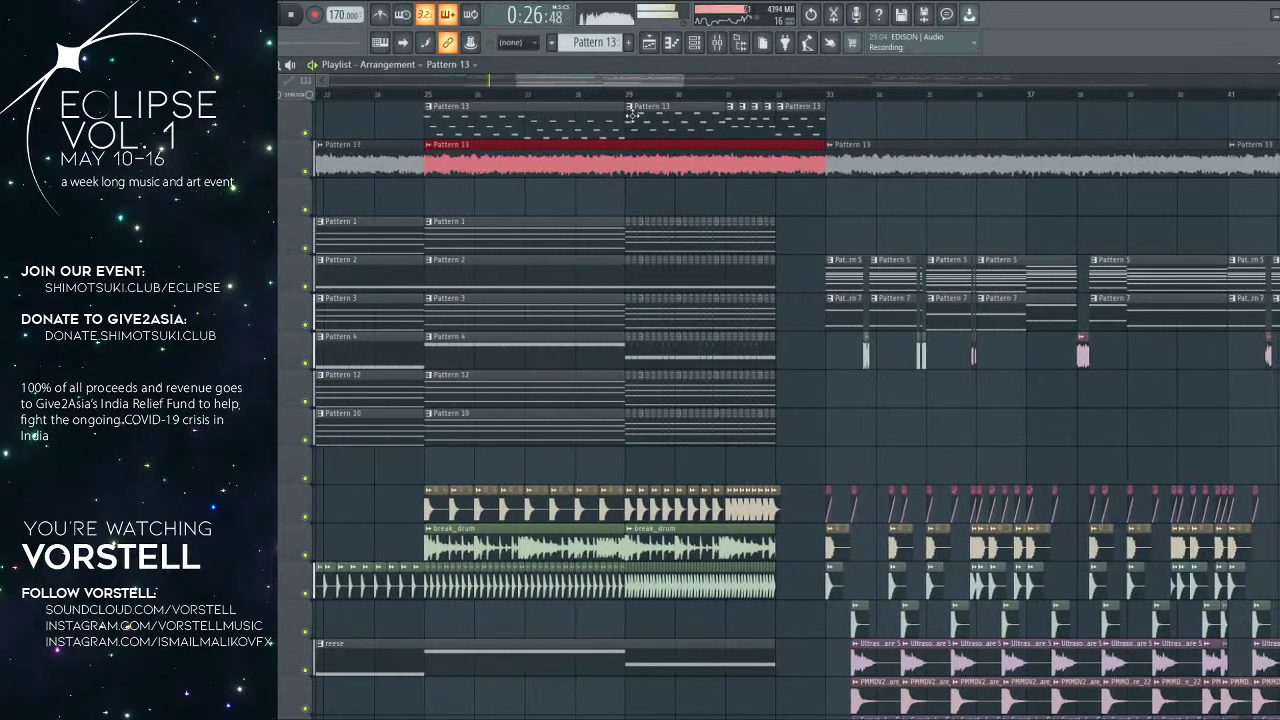
pyautogui.scroll(2, 630, 112)
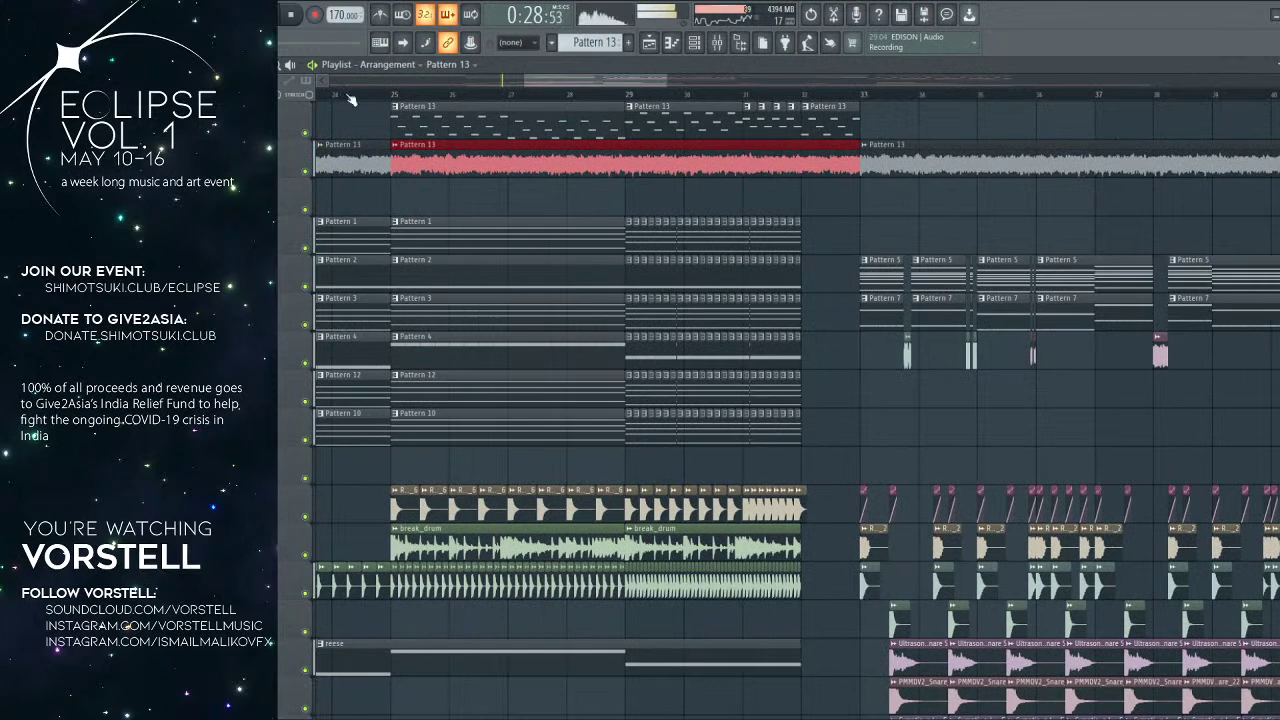
pyautogui.moveTo(565, 109); pyautogui.dragTo(602, 118)
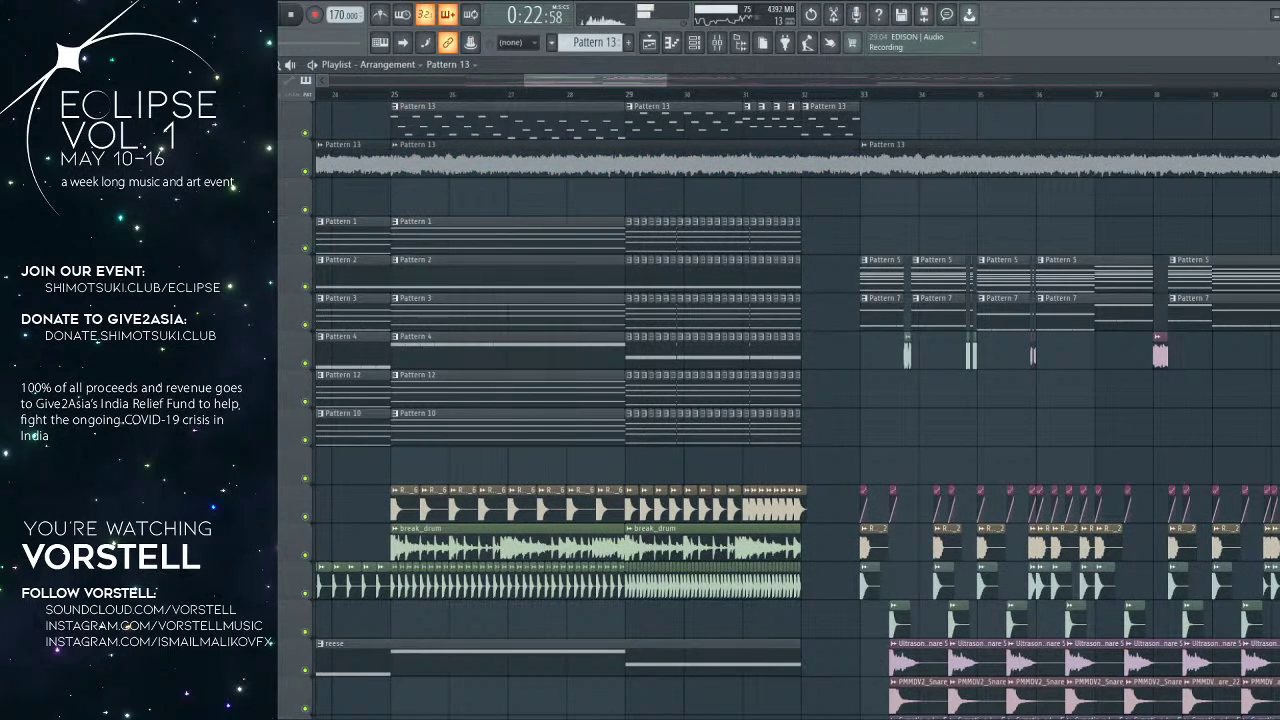
pyautogui.click(397, 100)
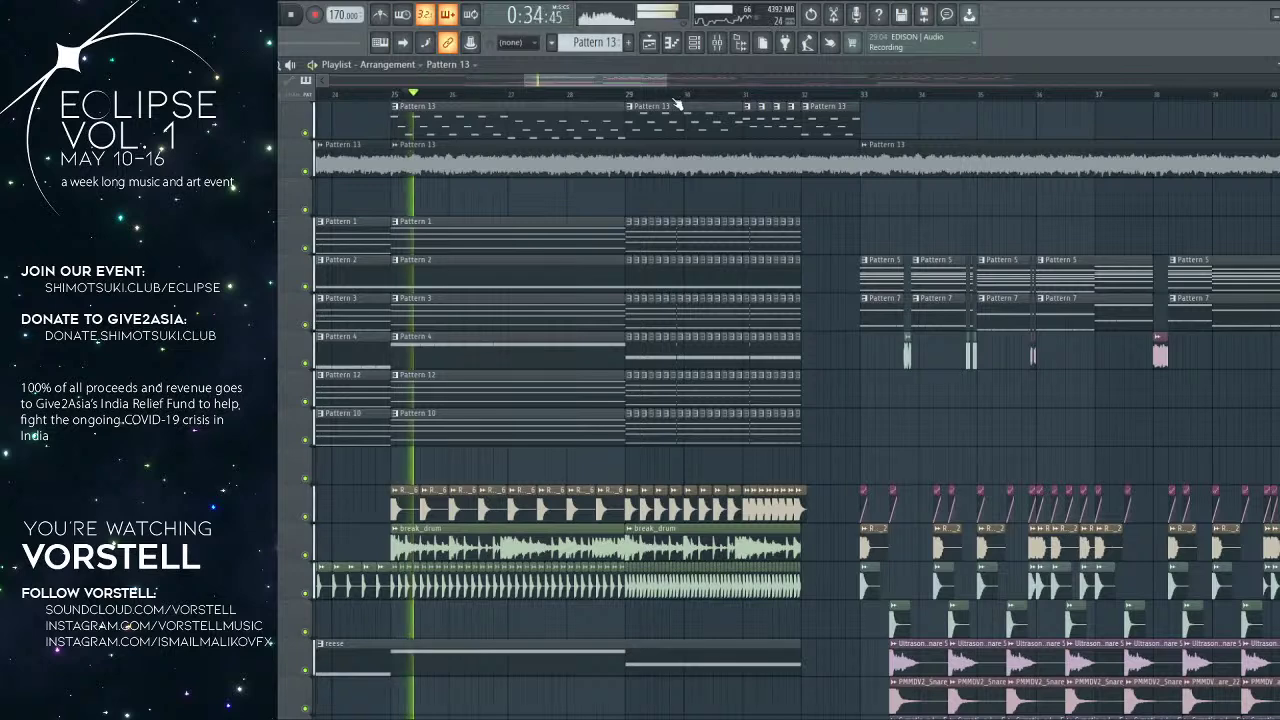
# Step: Slice the build-up's Pattern 13 audio clip at bars 29 and 31, and fill bar 31 with four repeated one-beat slices
pyautogui.scroll(2, 640, 100)
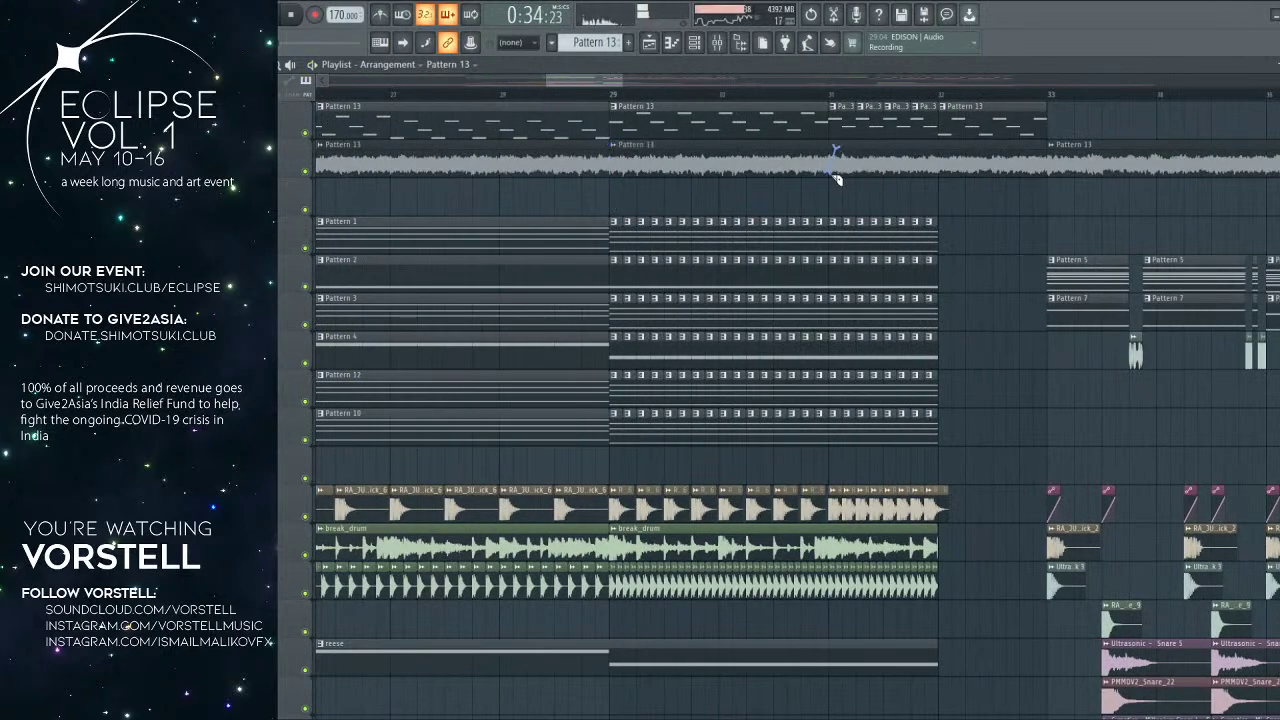
pyautogui.moveTo(854, 170); pyautogui.dragTo(713, 176)
pyautogui.rightClick(715, 168)
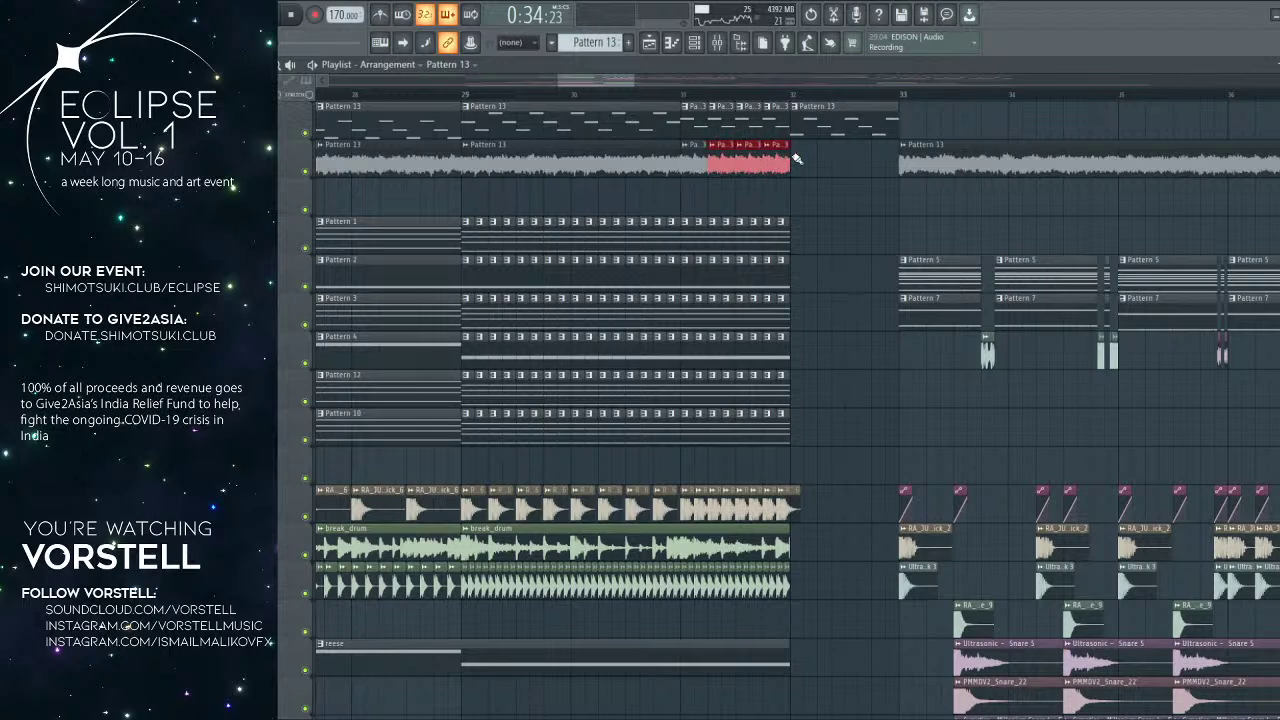
# Step: Slice the extended Pattern 13 audio on the track below at bars 31 and 32, and move its outer pieces back up beside the chops
pyautogui.moveTo(662, 168); pyautogui.dragTo(850, 191)
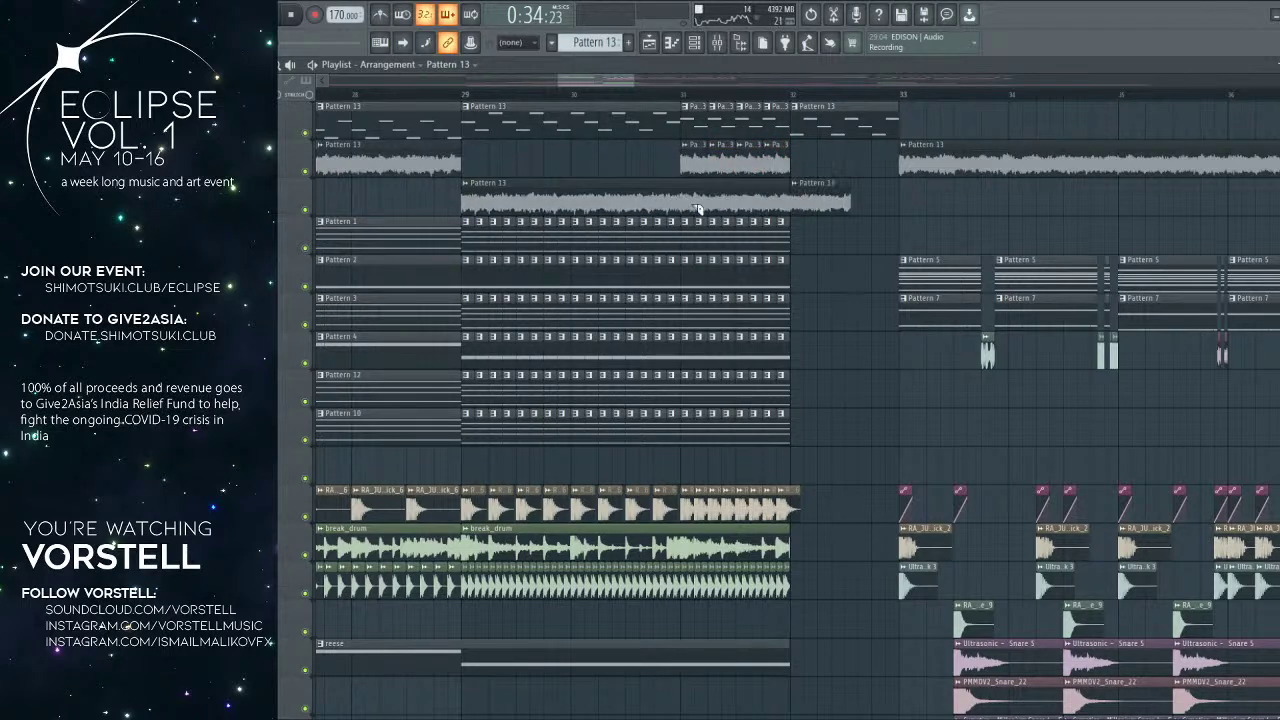
pyautogui.moveTo(684, 211); pyautogui.dragTo(684, 214)
pyautogui.moveTo(642, 200); pyautogui.dragTo(642, 162)
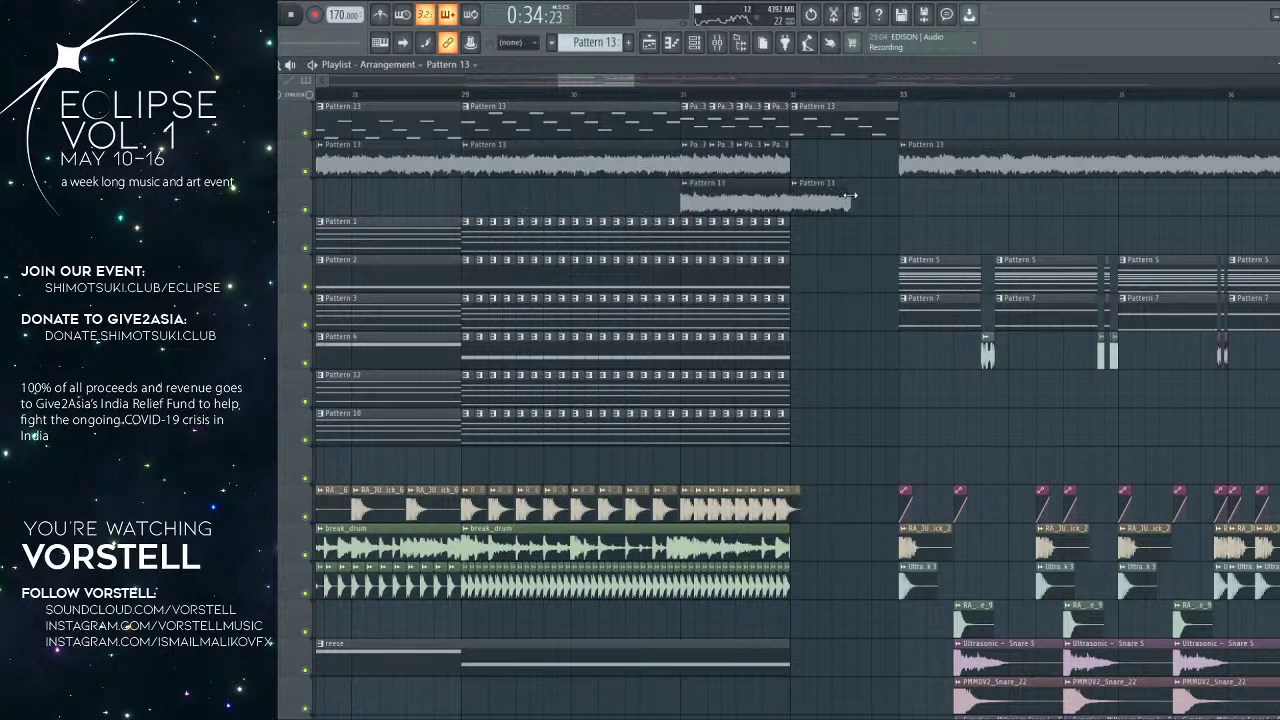
pyautogui.moveTo(849, 198); pyautogui.dragTo(860, 161)
# Step: Delete the remaining original Pattern 13 clips above the build-up's audio from bar 25 to bar 33
pyautogui.rightClick(924, 195)
pyautogui.scroll(-6, 841, 92)
pyautogui.rightClick(842, 122)
# Step: Play the build-up with the chopped Pattern 13 audio through into the first drop
pyautogui.click(606, 95)
pyautogui.press('space')
pyautogui.scroll(-1, 652, 98)
pyautogui.click(755, 96)
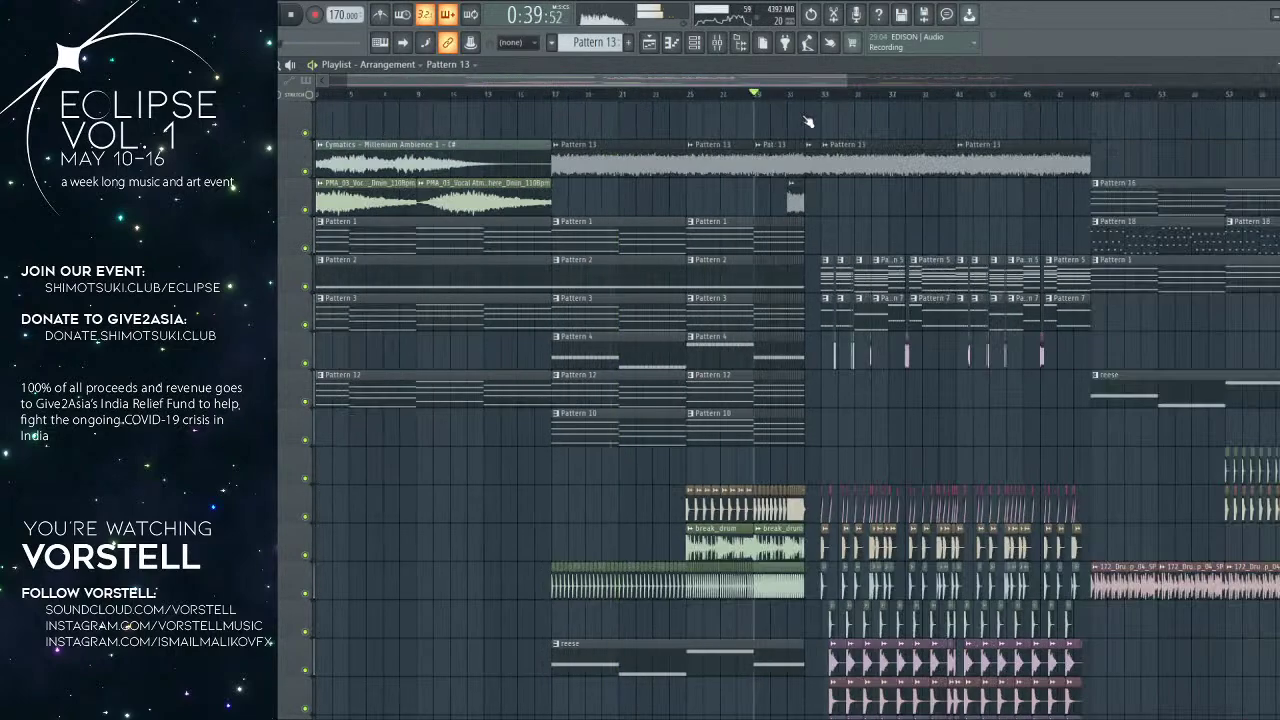
pyautogui.scroll(4, 740, 100)
pyautogui.click(705, 95)
pyautogui.scroll(-3, 705, 95)
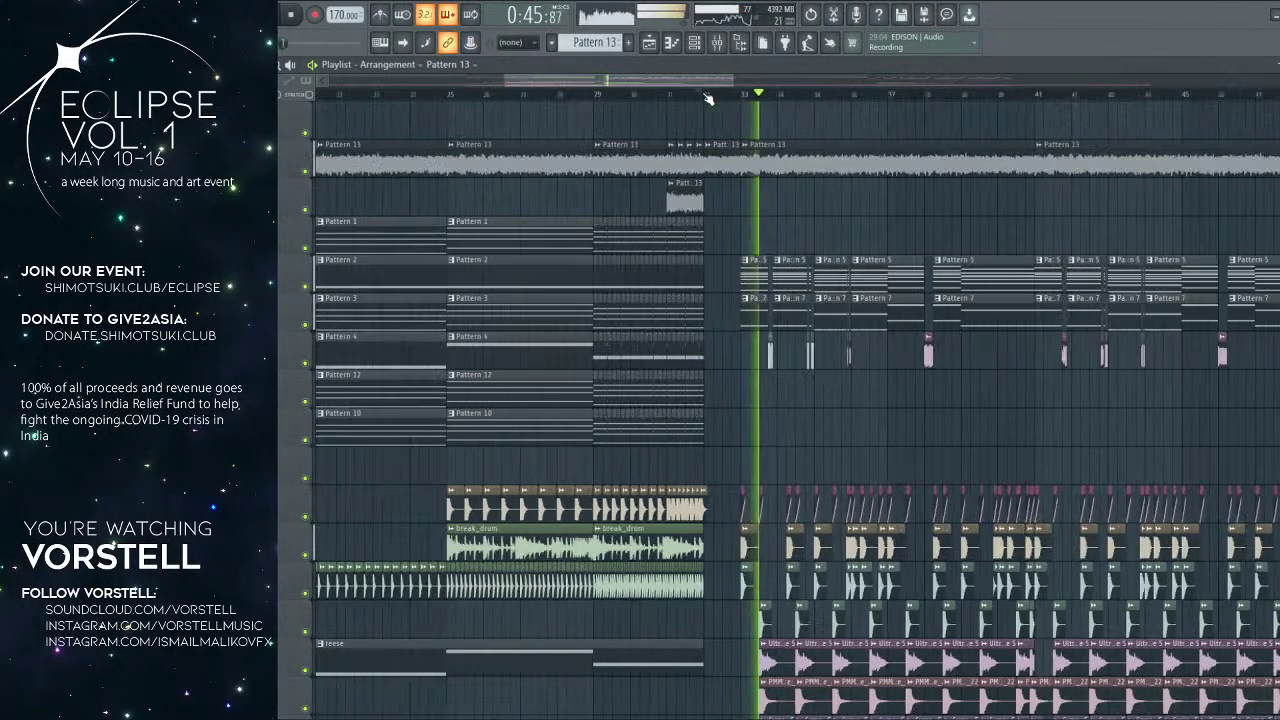
pyautogui.scroll(-4, 706, 97)
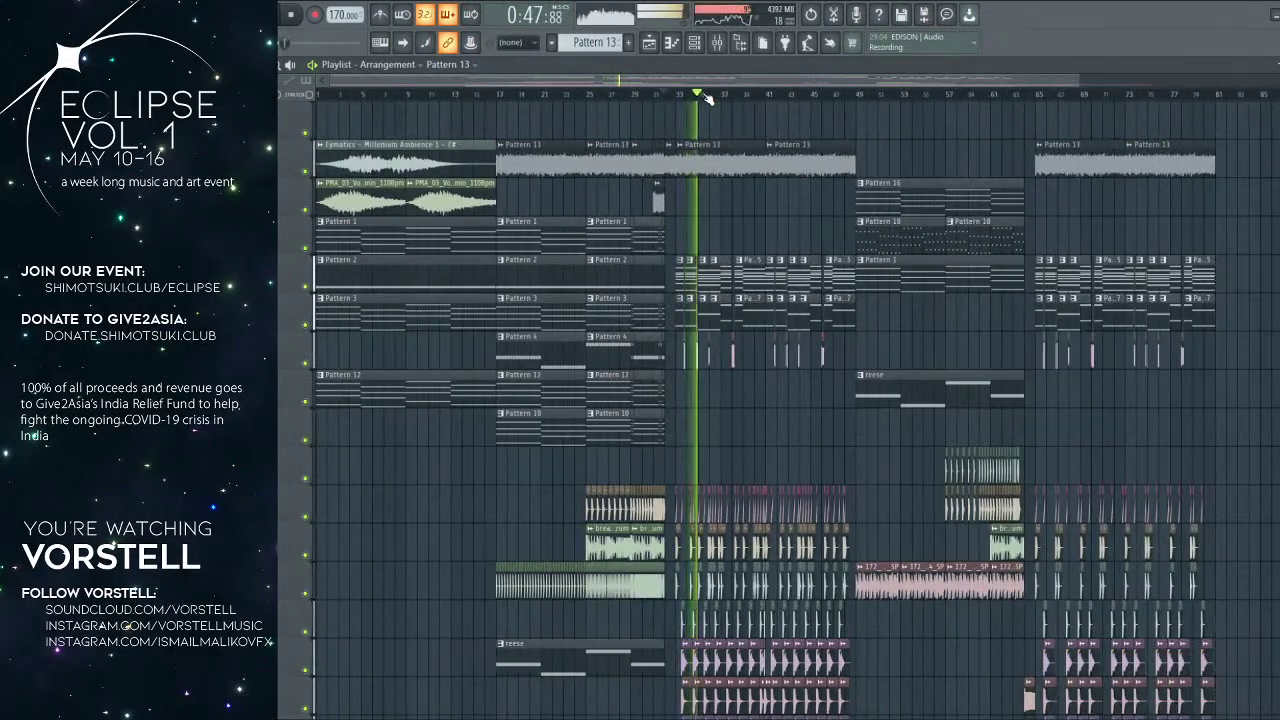
pyautogui.scroll(4, 706, 97)
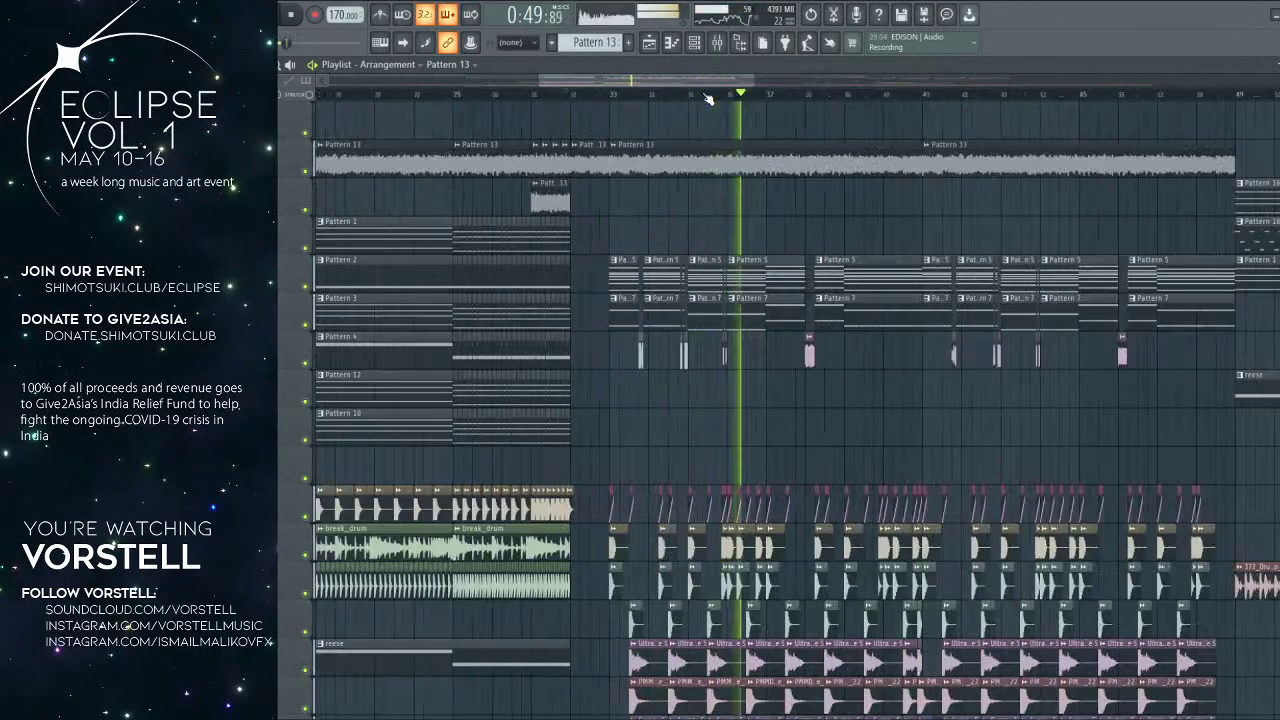
pyautogui.scroll(-1, 708, 98)
pyautogui.hscroll(2, 670, 190)
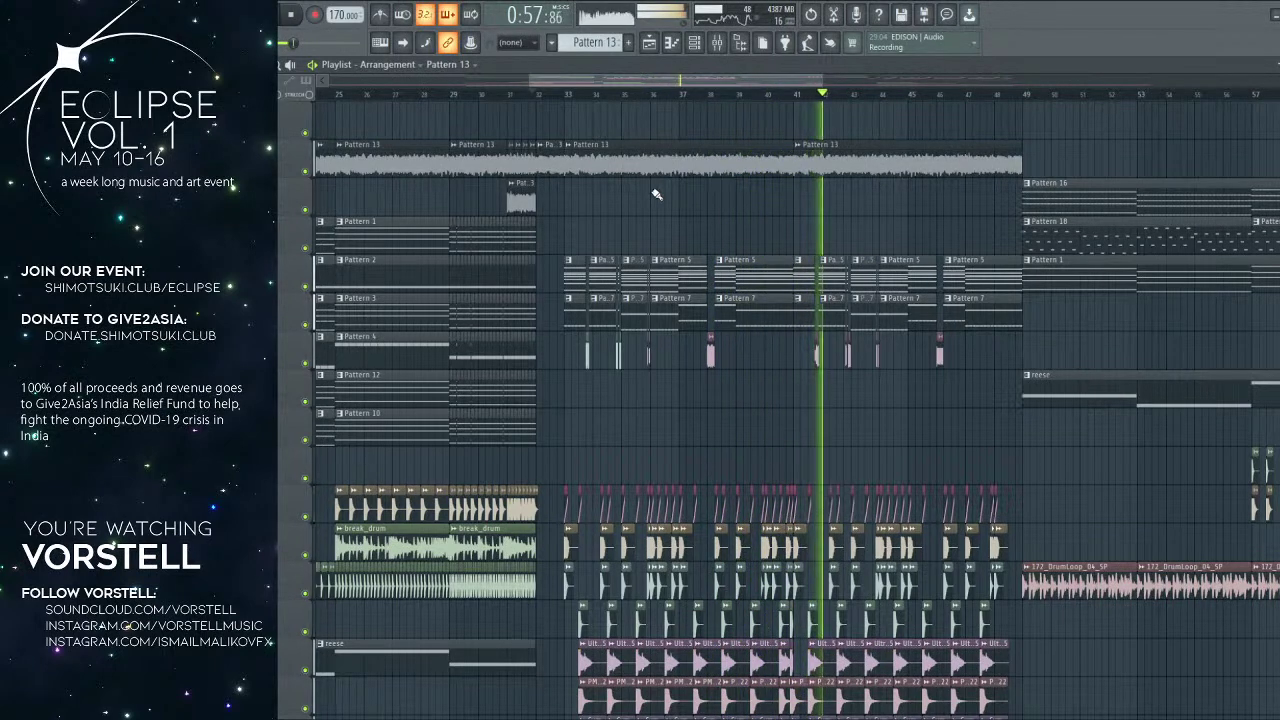
# Step: Play the passage around bar 41 and examine the drum, automation and Pattern 13 audio tracks there
pyautogui.scroll(-8, 657, 194)
pyautogui.scroll(3, 737, 329)
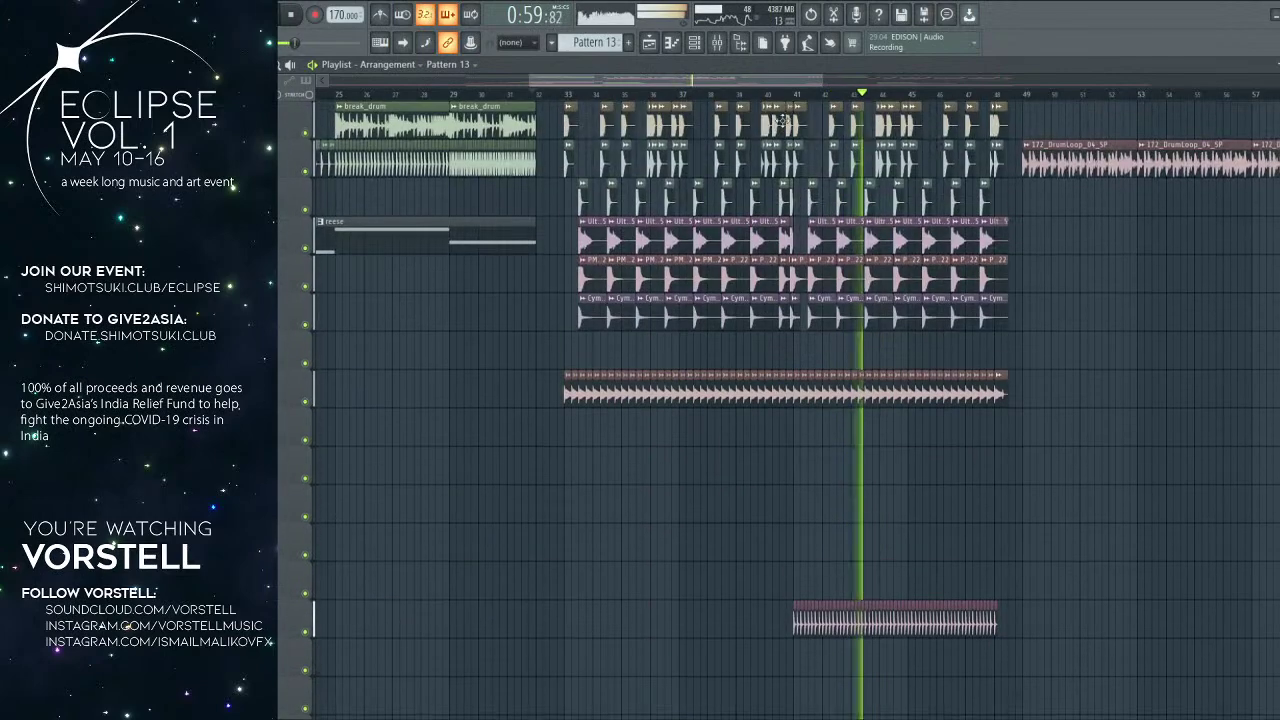
pyautogui.click(787, 91)
pyautogui.scroll(4, 790, 92)
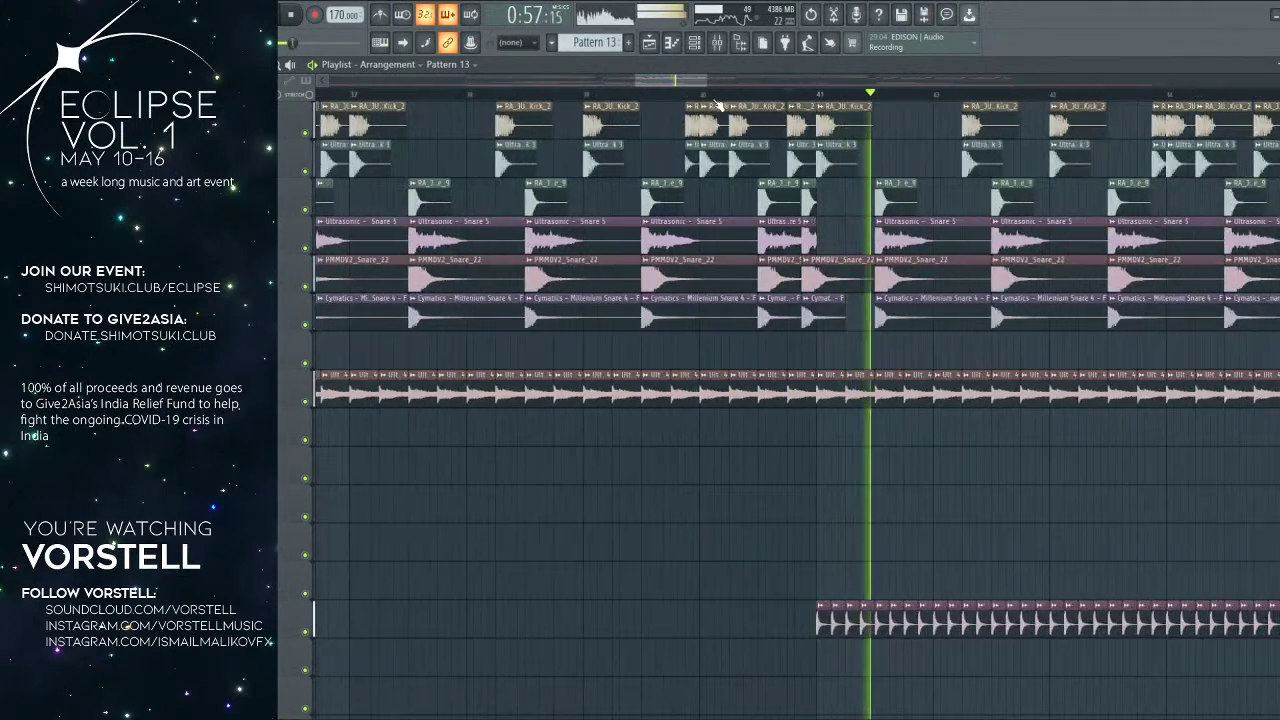
pyautogui.scroll(3, 872, 182)
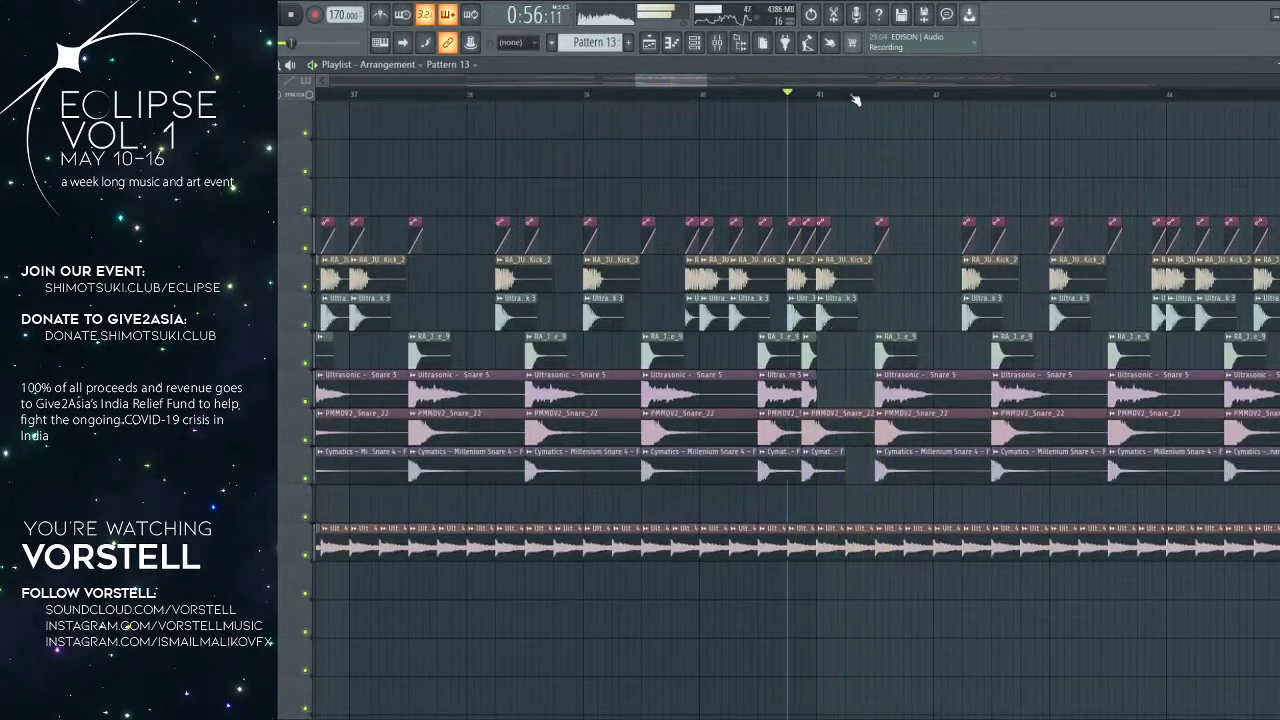
pyautogui.scroll(2, 863, 200)
pyautogui.scroll(-10, 854, 349)
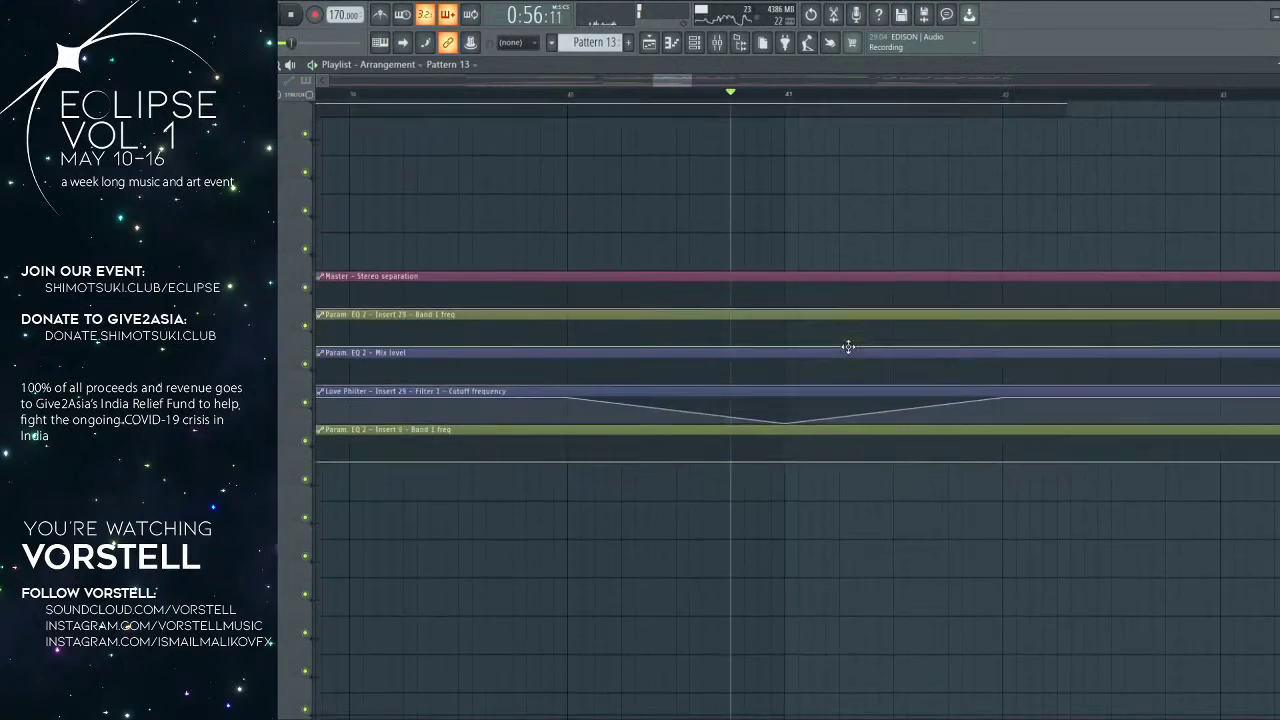
pyautogui.scroll(10, 850, 340)
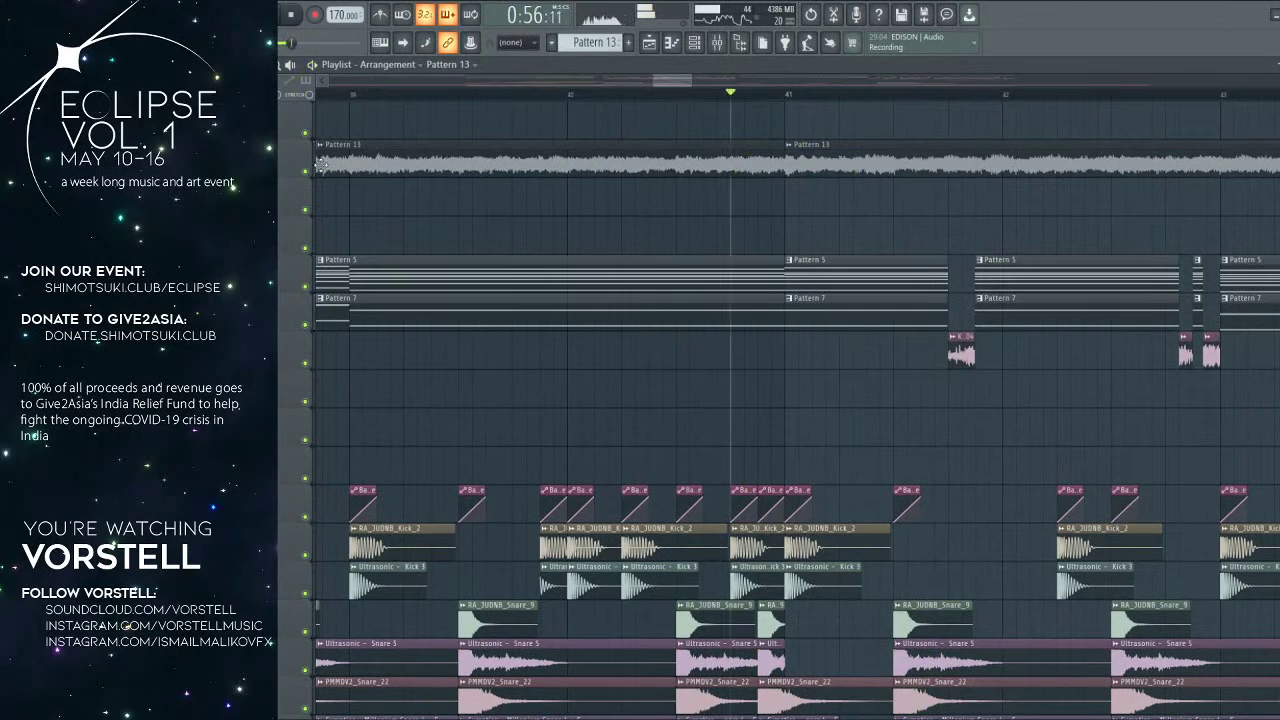
pyautogui.rightClick(319, 165)
pyautogui.click(313, 178)
pyautogui.click(313, 178)
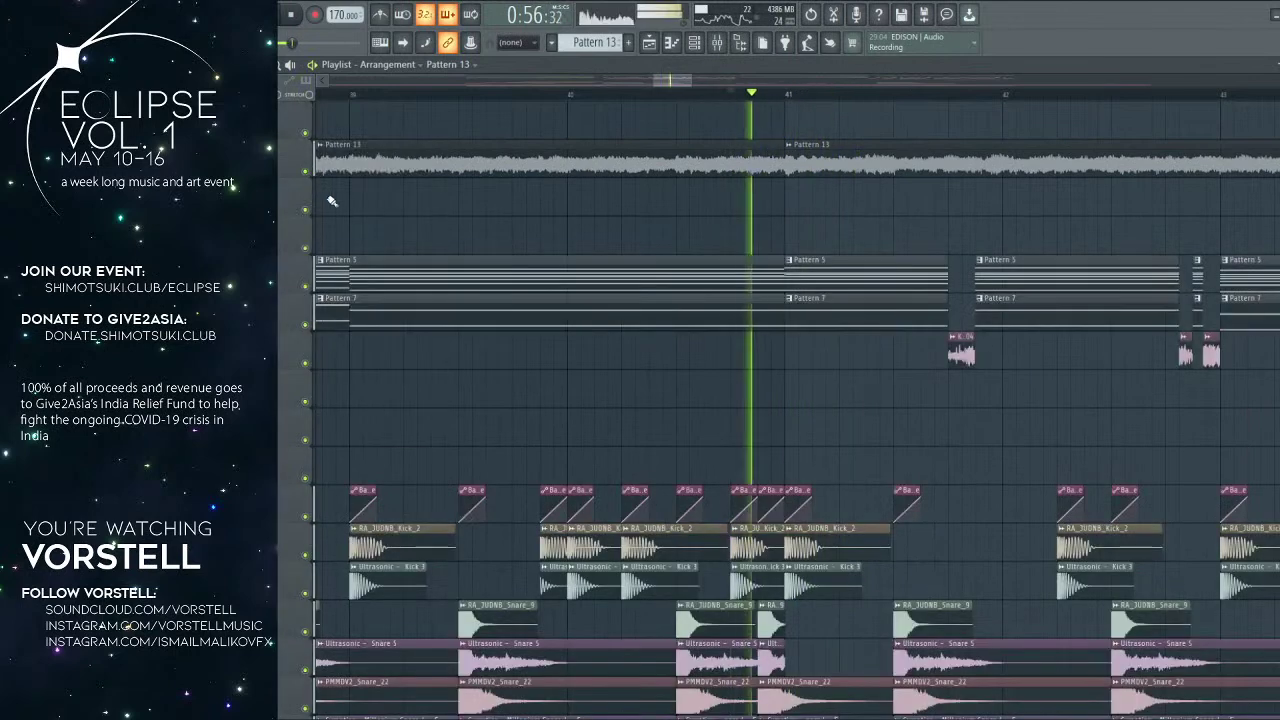
# Step: Lengthen the shortened Ultrasonic - Snare 5 clip just before bar 41 to include its full tail, and play the passage
pyautogui.scroll(-5, 409, 355)
pyautogui.press('space')
pyautogui.moveTo(785, 429); pyautogui.dragTo(880, 415)
pyautogui.press('space')
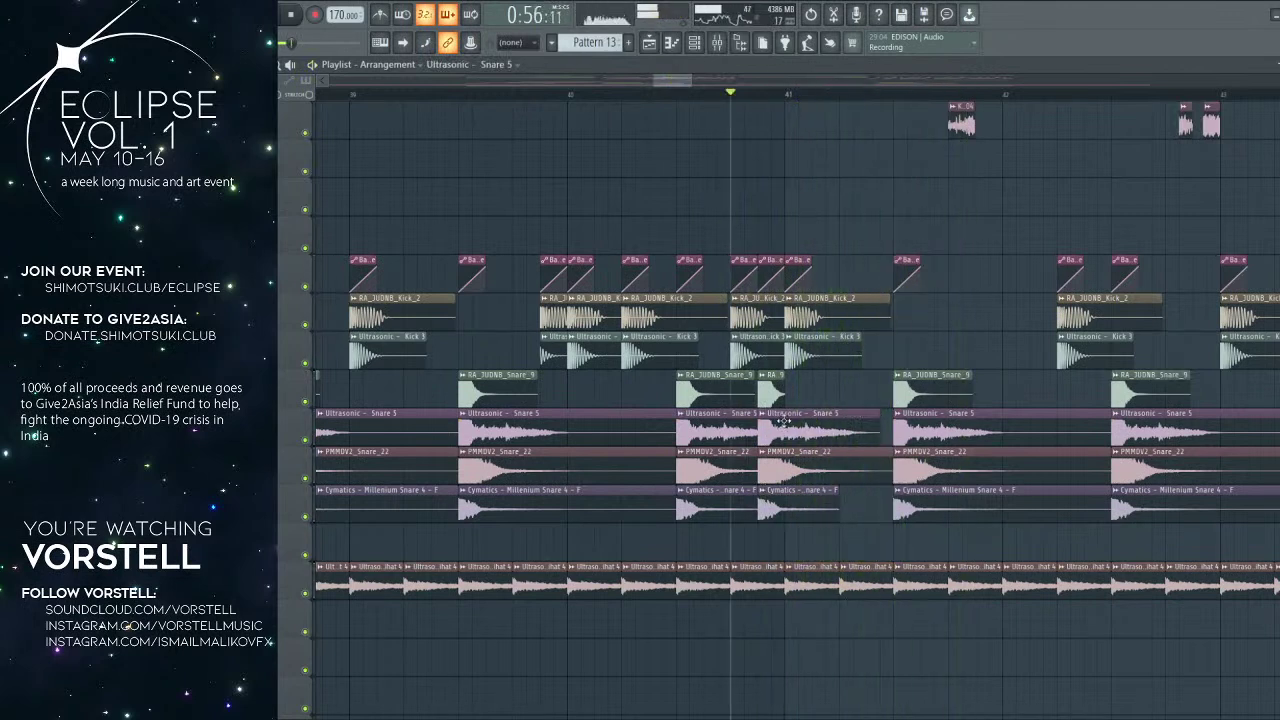
# Step: Try removing the Ultrasonic - Snare 5, PMMDV2_Snare_22 and Cymatics snare hits just before bar 41, play the passage, and undo the deletions
pyautogui.rightClick(785, 421)
pyautogui.press('space')
pyautogui.press('space')
pyautogui.rightClick(791, 463)
pyautogui.rightClick(794, 491)
pyautogui.press('space')
pyautogui.hotkey('ctrl', 'z')
pyautogui.hotkey('ctrl', 'z')
pyautogui.press('space')
pyautogui.press('space')
# Step: Play the second half of the first drop through to bar 49 and check the mixer levels of its tracks
pyautogui.moveTo(627, 406); pyautogui.dragTo(397, 449)
pyautogui.scroll(1, 726, 120)
pyautogui.scroll(-6, 710, 102)
pyautogui.scroll(2, 721, 110)
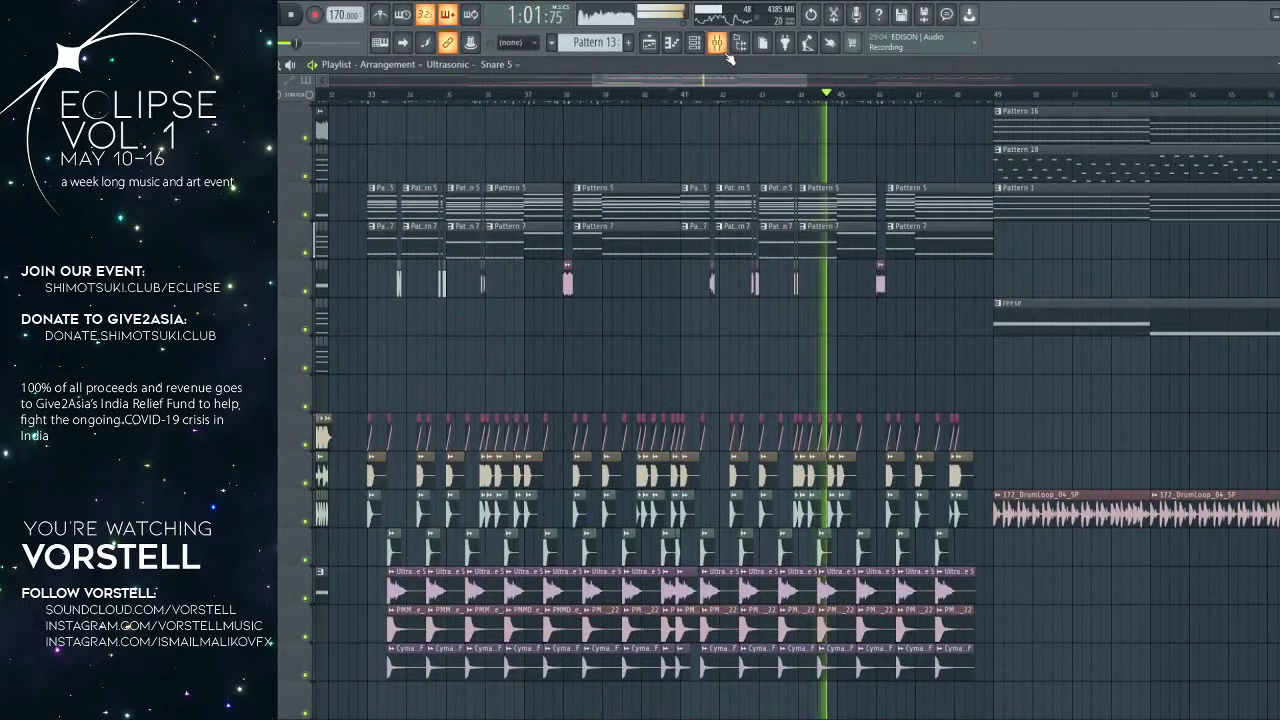
pyautogui.press('F9')
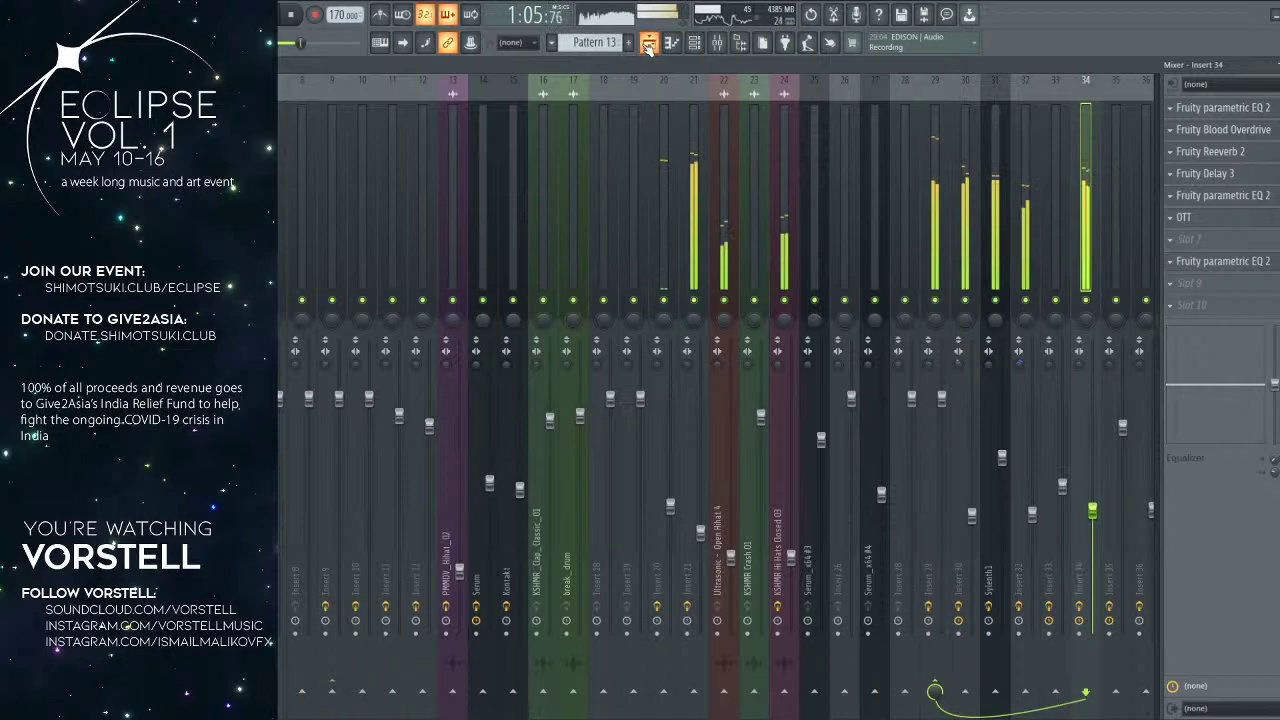
pyautogui.click(648, 43)
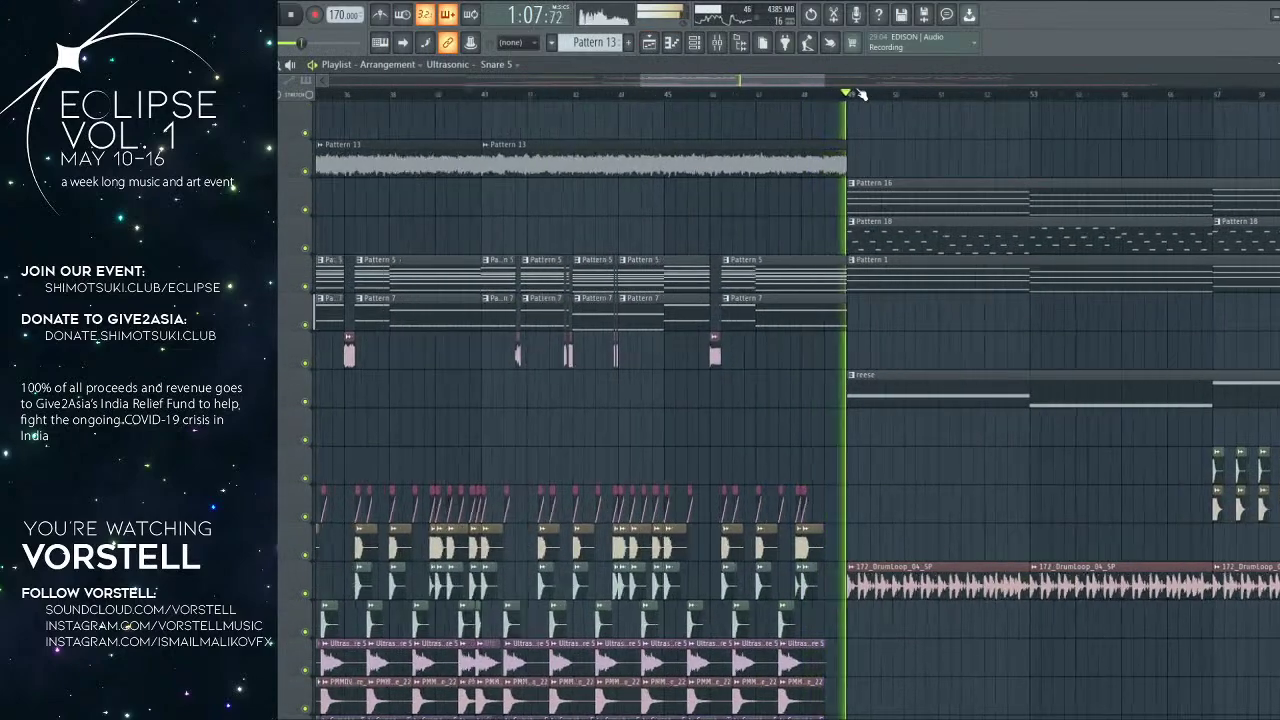
# Step: Examine the uplifter, riser and impact tracks while playing the transitions before bar 17 and bar 49
pyautogui.scroll(-6, 862, 94)
pyautogui.scroll(-14, 828, 288)
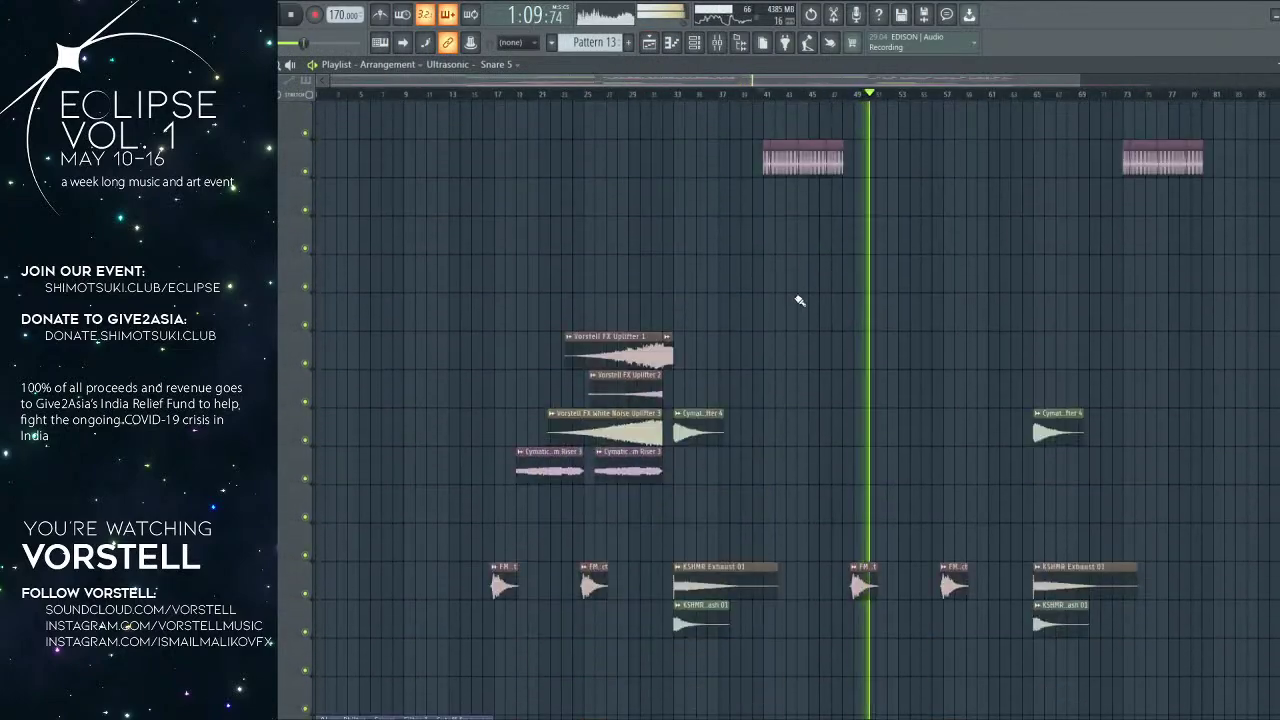
pyautogui.scroll(-3, 785, 312)
pyautogui.press('space')
pyautogui.click(481, 96)
pyautogui.press('space')
pyautogui.scroll(3, 481, 97)
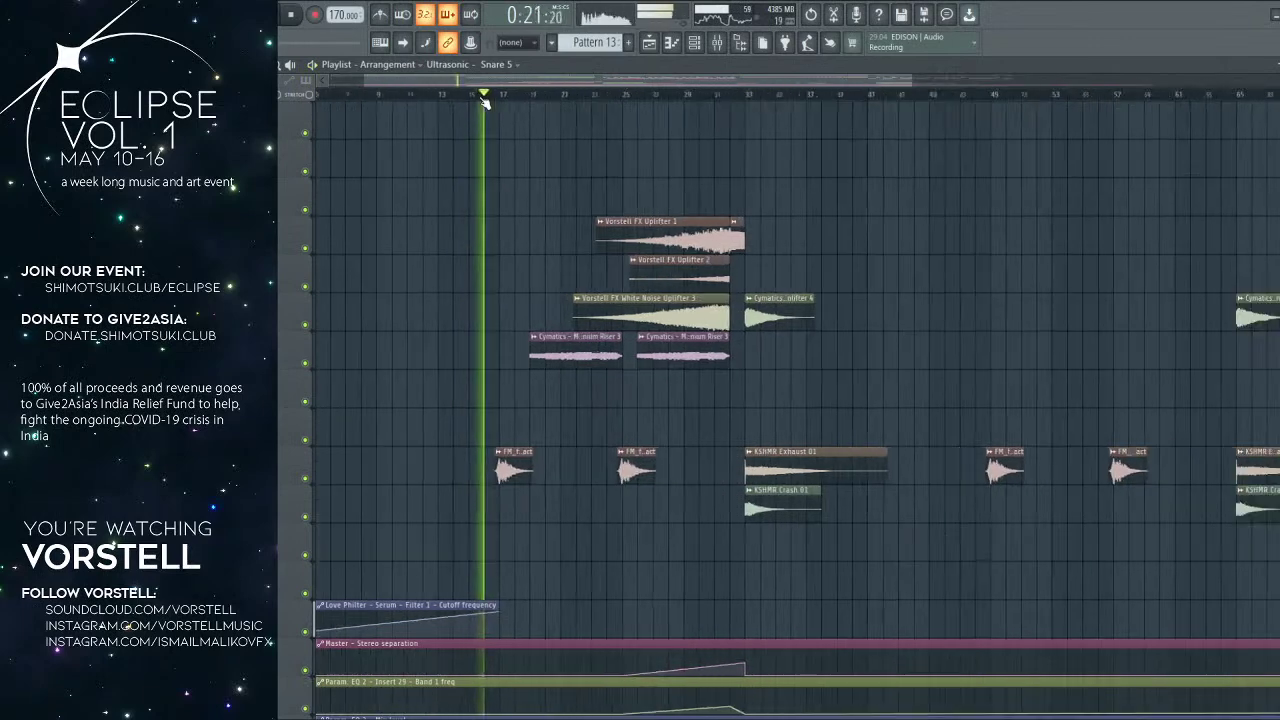
pyautogui.scroll(-2, 486, 97)
pyautogui.click(720, 94)
pyautogui.scroll(3, 743, 97)
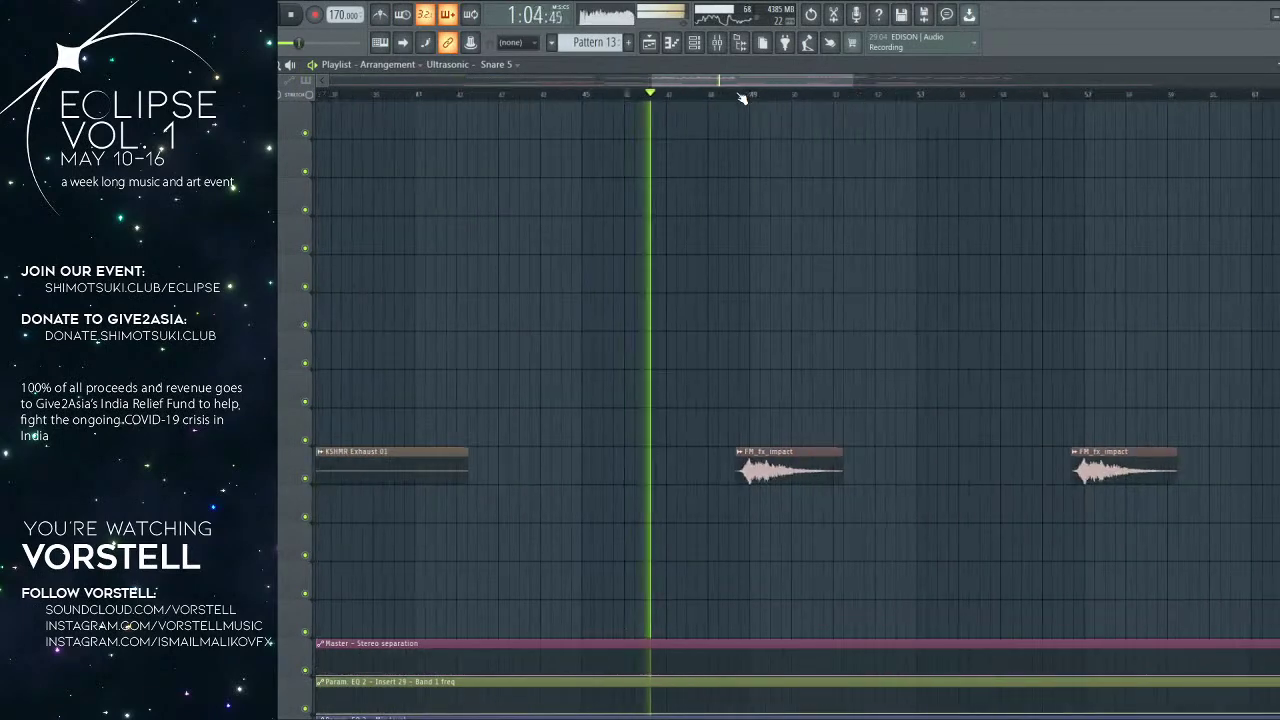
pyautogui.scroll(5, 743, 100)
pyautogui.scroll(-2, 773, 148)
pyautogui.scroll(6, 773, 148)
# Step: Play Pattern 18 on its own and open its Serum_x64 #5 lead instrument from the channel rack
pyautogui.click(290, 16)
pyautogui.click(696, 44)
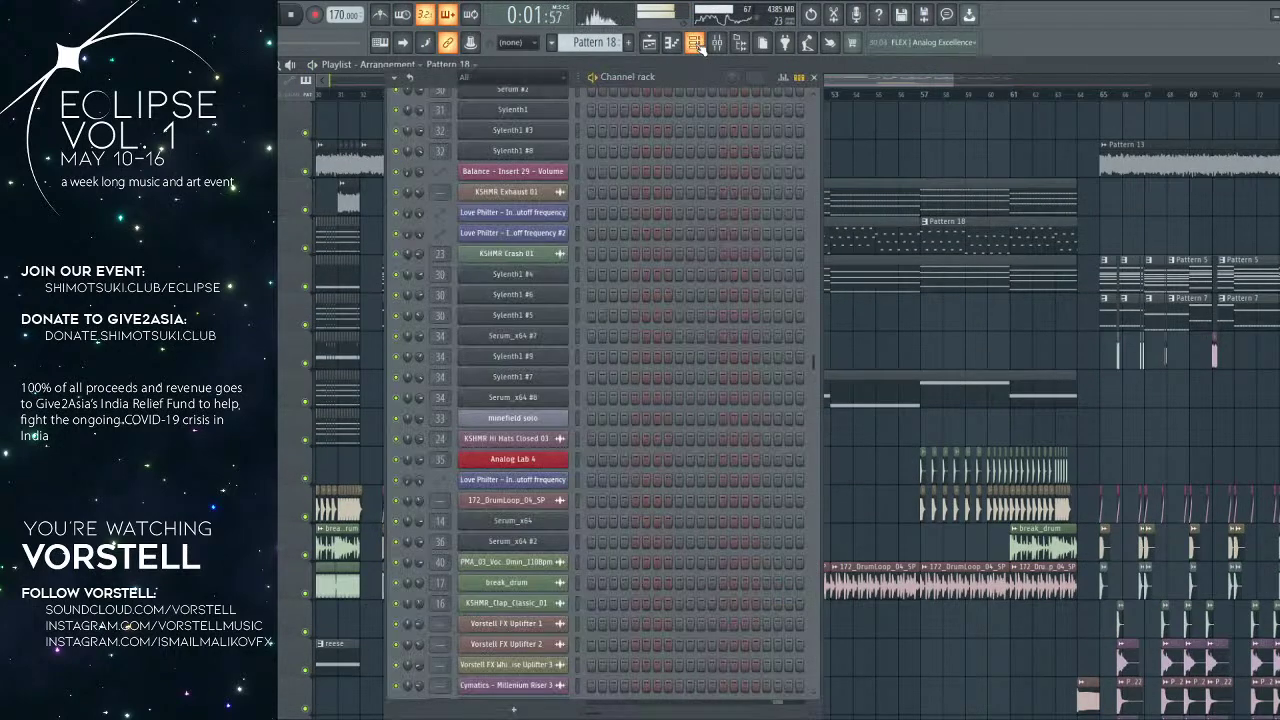
pyautogui.scroll(-10, 696, 347)
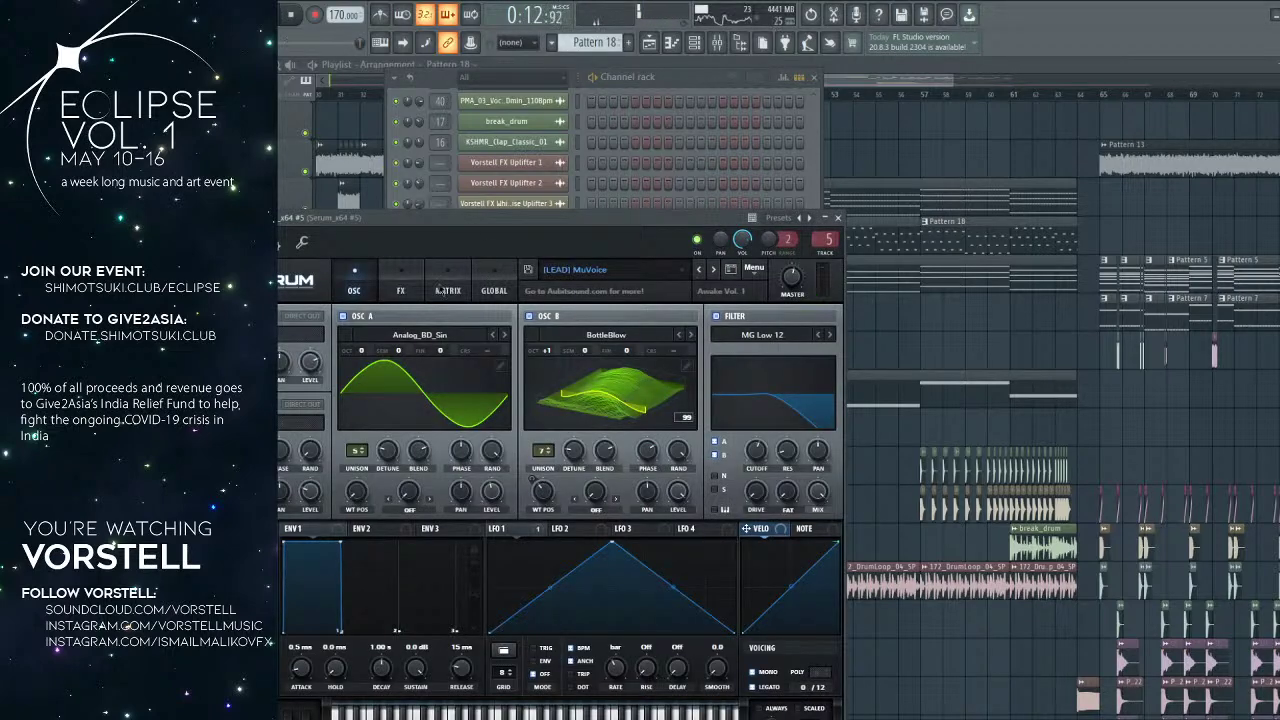
pyautogui.moveTo(448, 219); pyautogui.dragTo(490, 120)
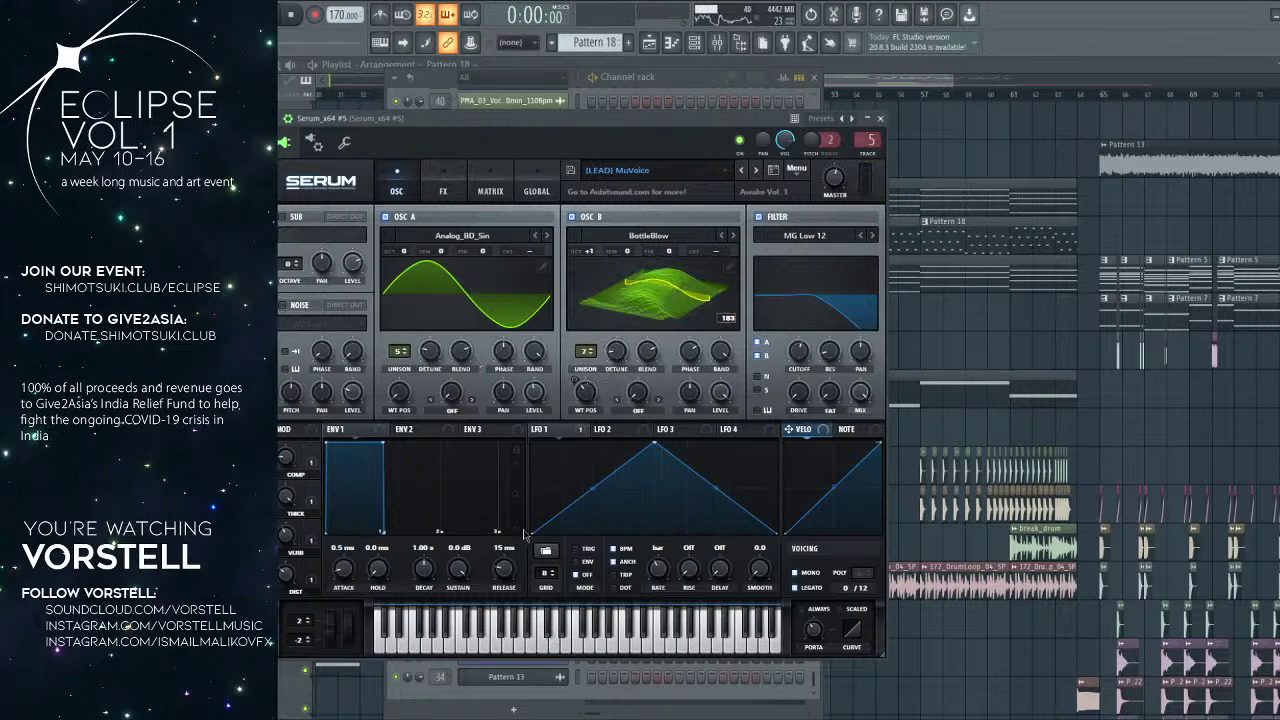
# Step: Modulate oscillator A's level with LFO 1 and set that level to 94%, briefly disabling oscillator B to hear it alone
pyautogui.moveTo(530, 535)
pyautogui.mouseDown()
pyautogui.moveTo(538, 428)
pyautogui.moveTo(534, 536)
pyautogui.mouseUp()
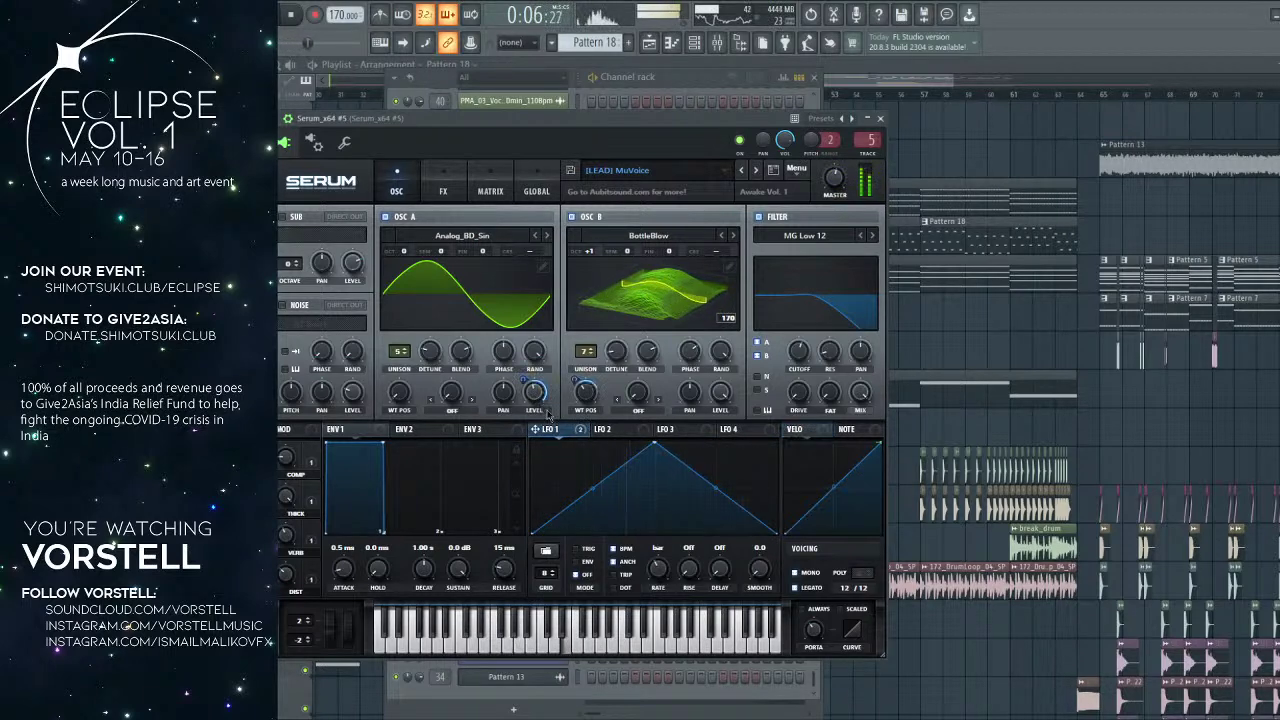
pyautogui.moveTo(537, 400); pyautogui.dragTo(537, 390)
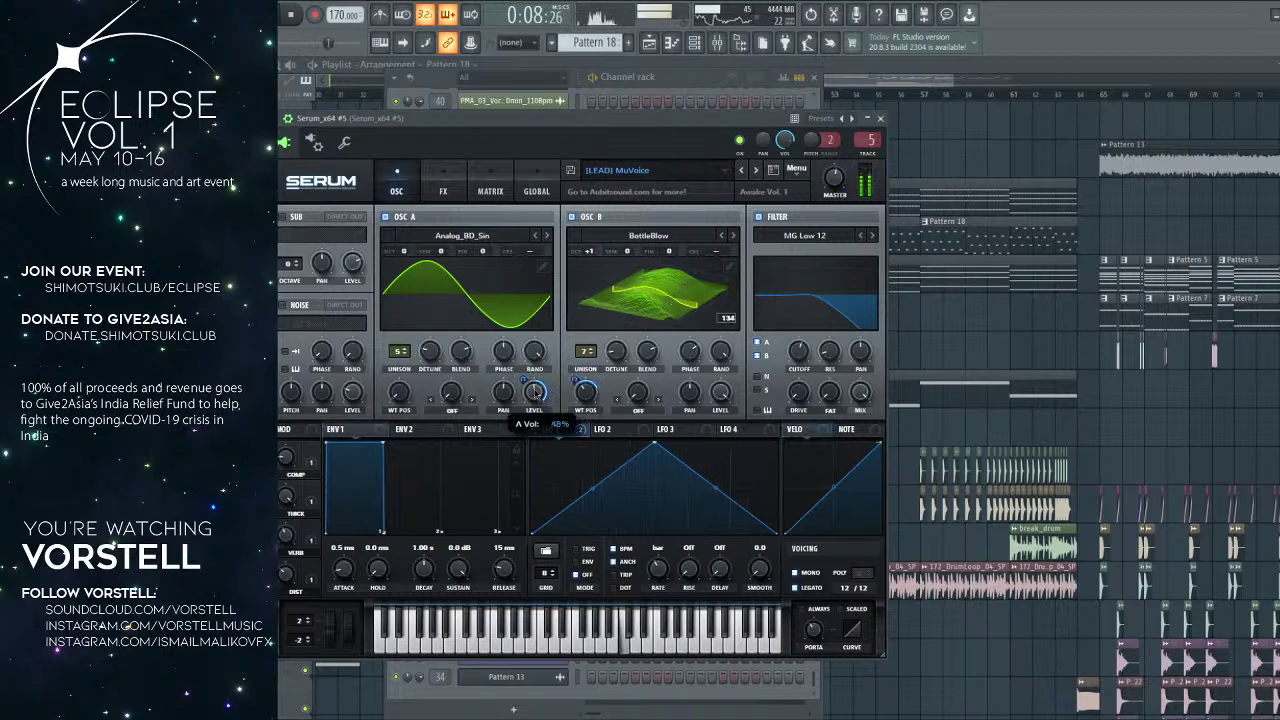
pyautogui.press('space')
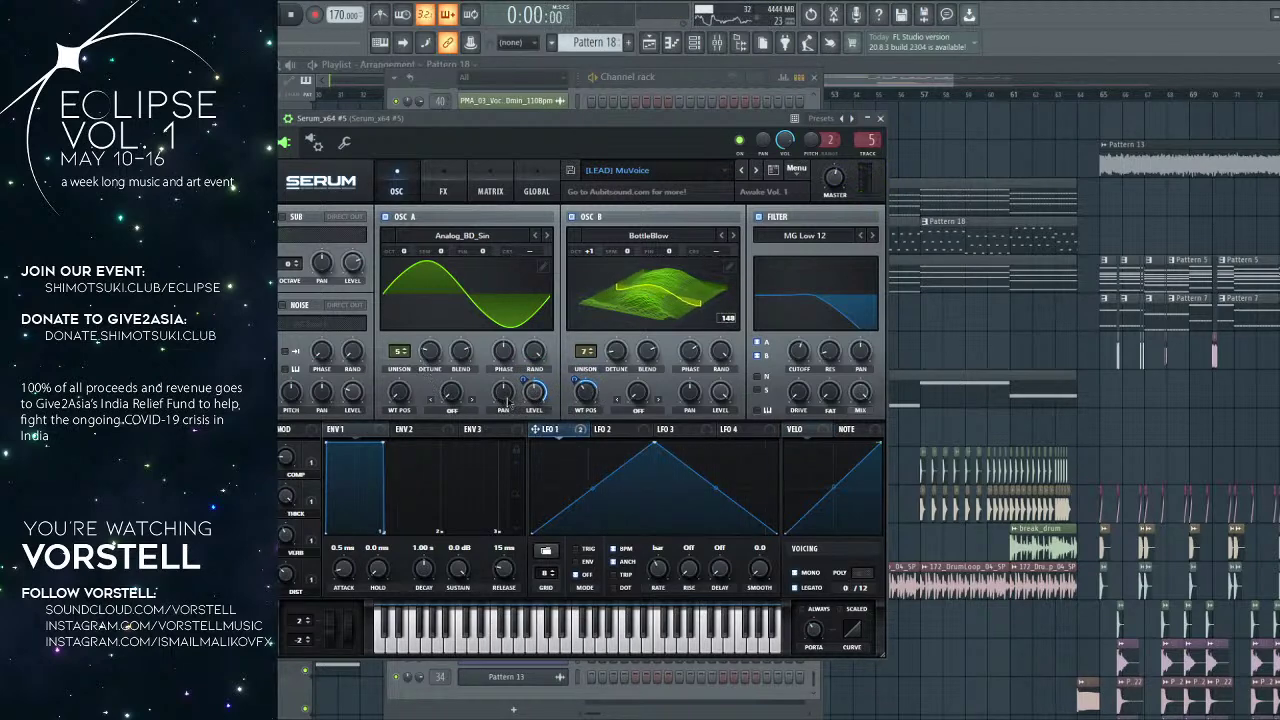
pyautogui.click(571, 217)
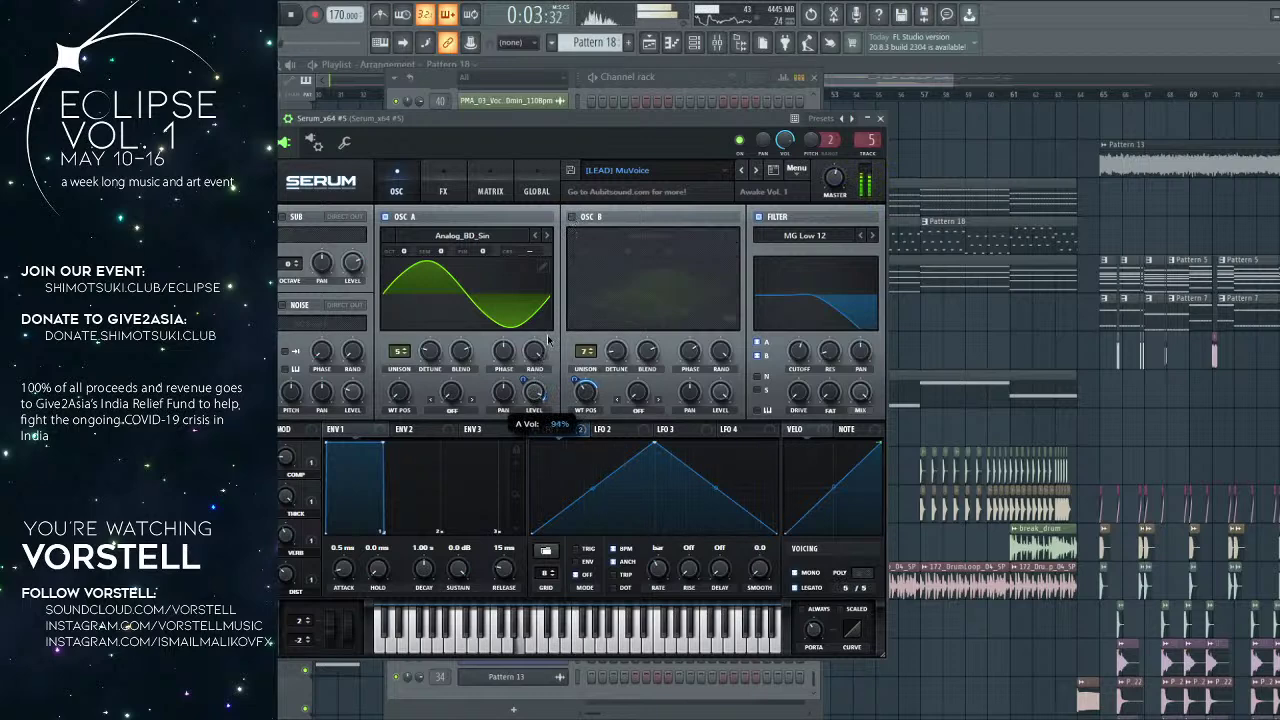
pyautogui.click(571, 217)
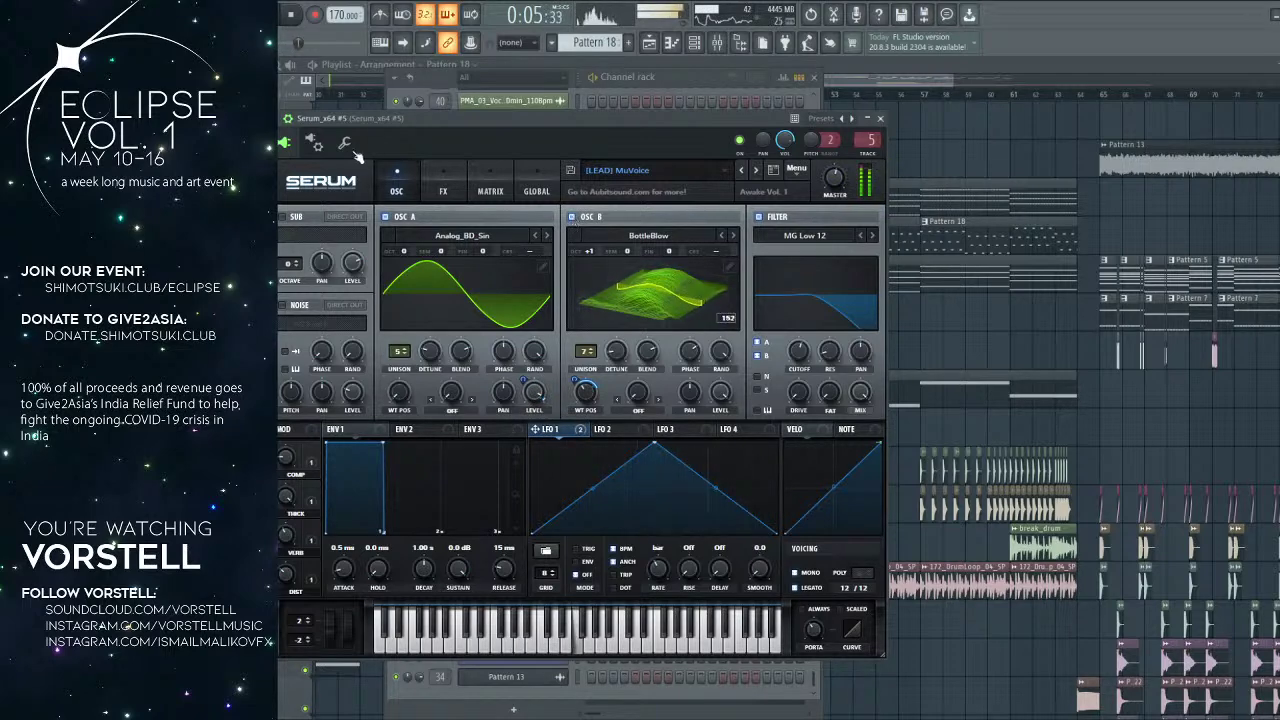
# Step: Compare the lead with Serum's distortion, reverb, filter and delay bypassed, restore them, and set the effect filter's mix to 92%
pyautogui.click(425, 173)
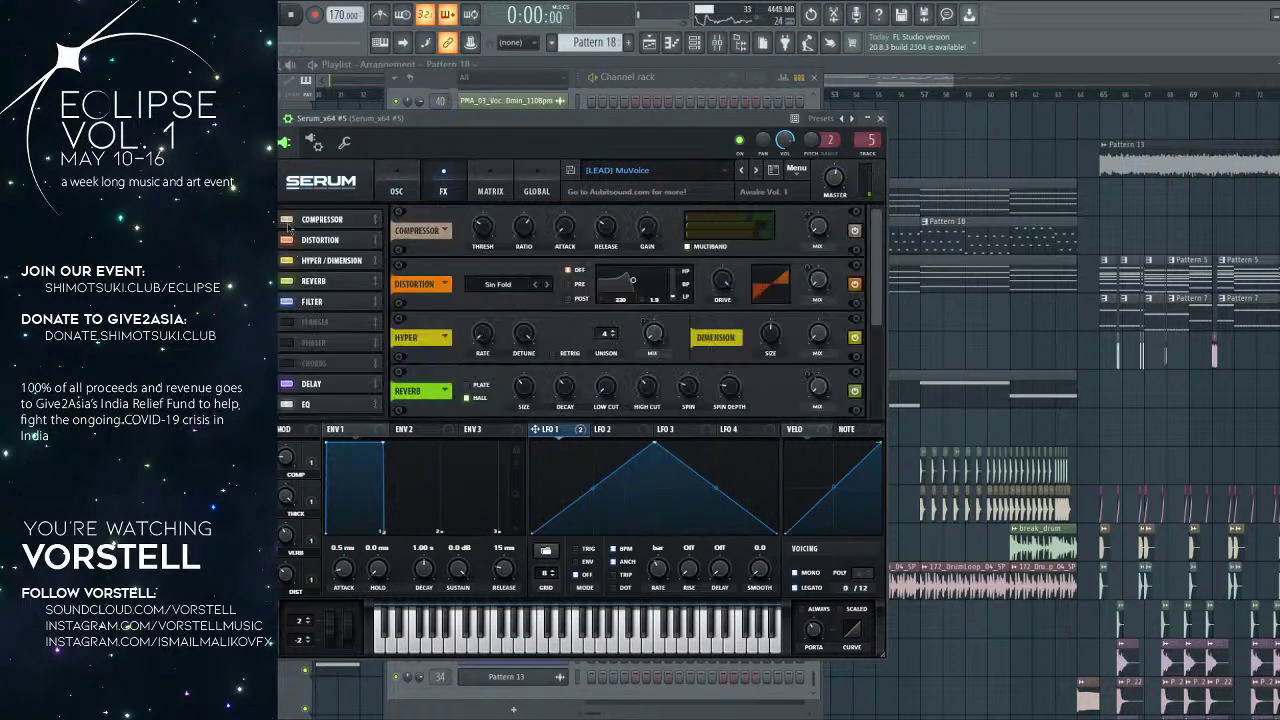
pyautogui.click(286, 240)
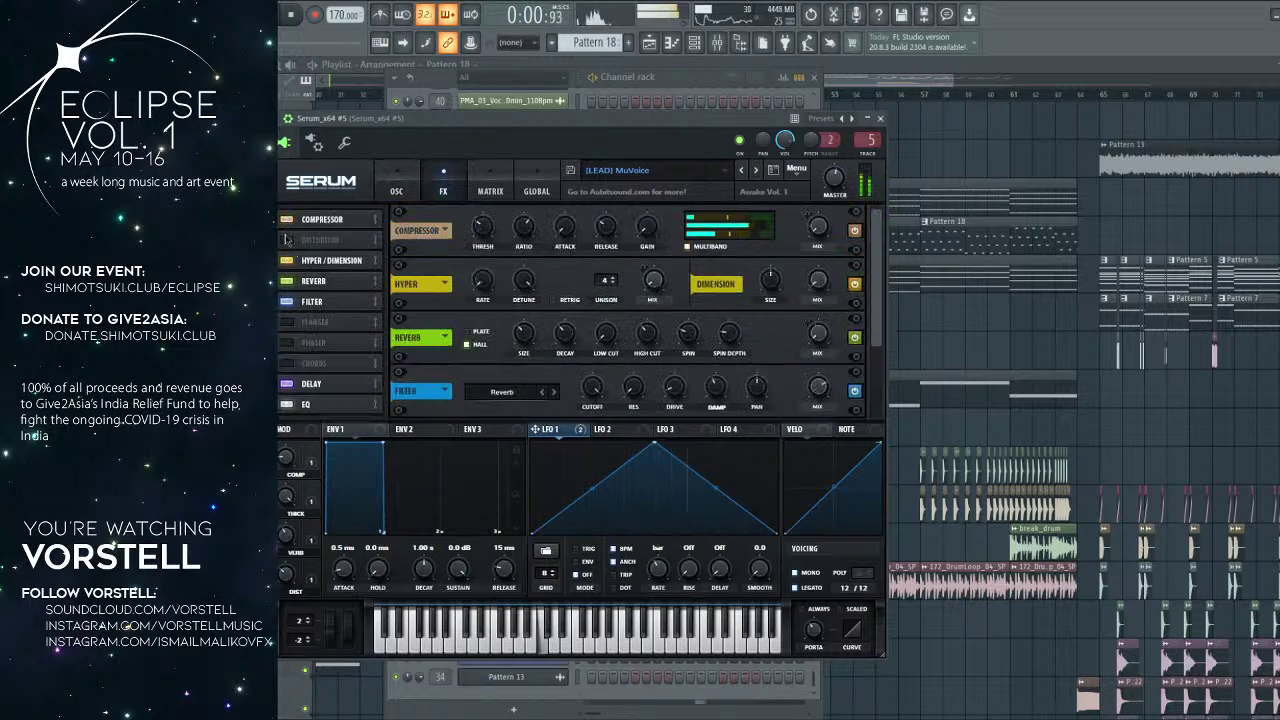
pyautogui.click(286, 240)
pyautogui.press('space')
pyautogui.click(286, 281)
pyautogui.click(287, 302)
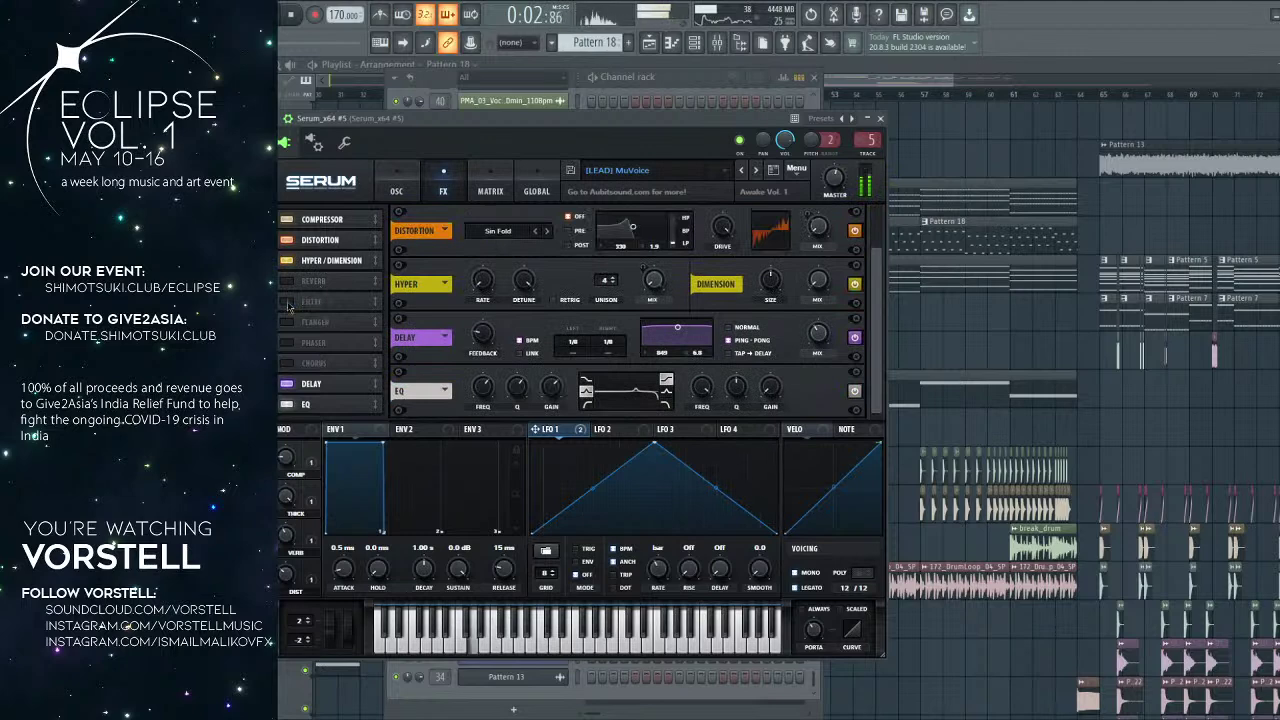
pyautogui.click(287, 302)
pyautogui.click(287, 384)
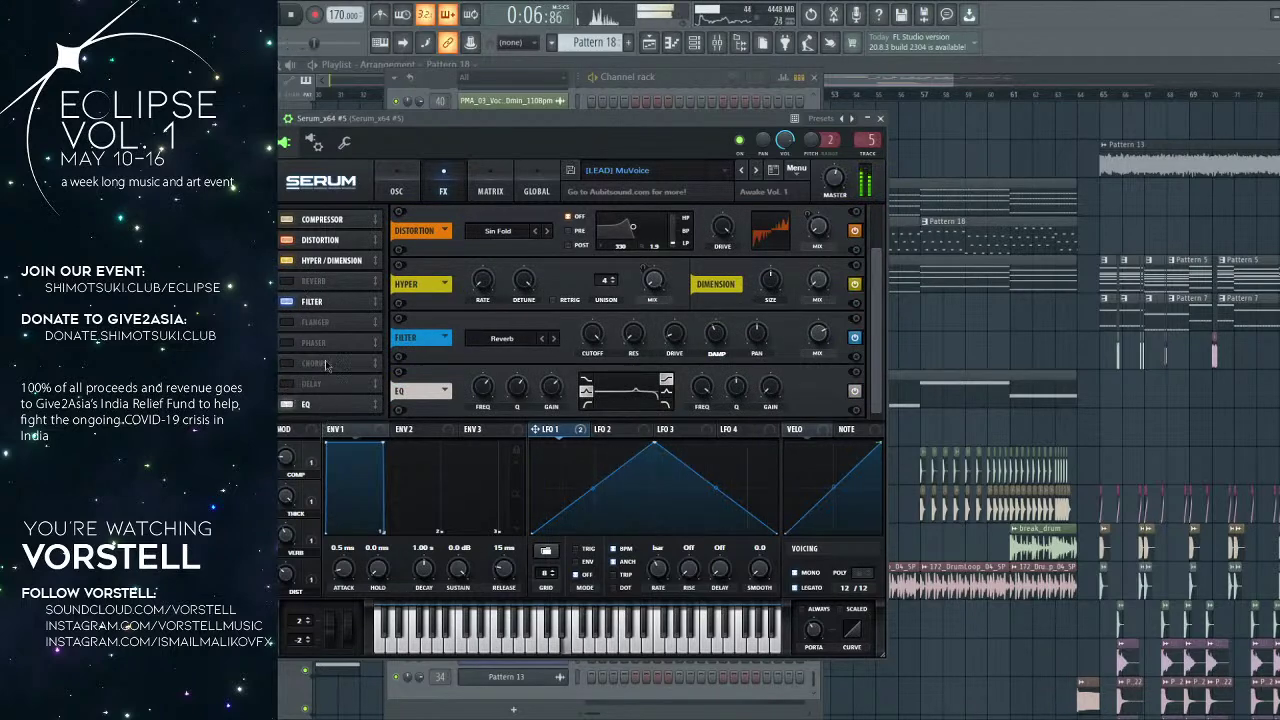
pyautogui.click(287, 281)
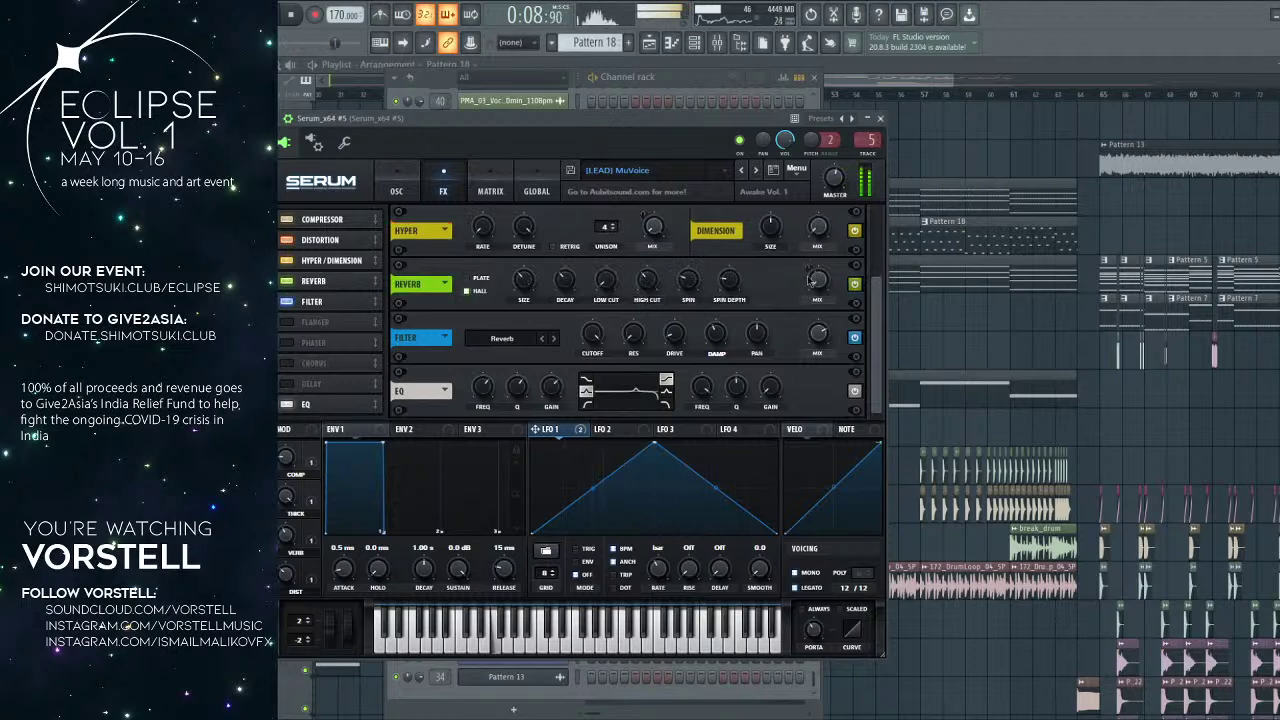
pyautogui.click(287, 384)
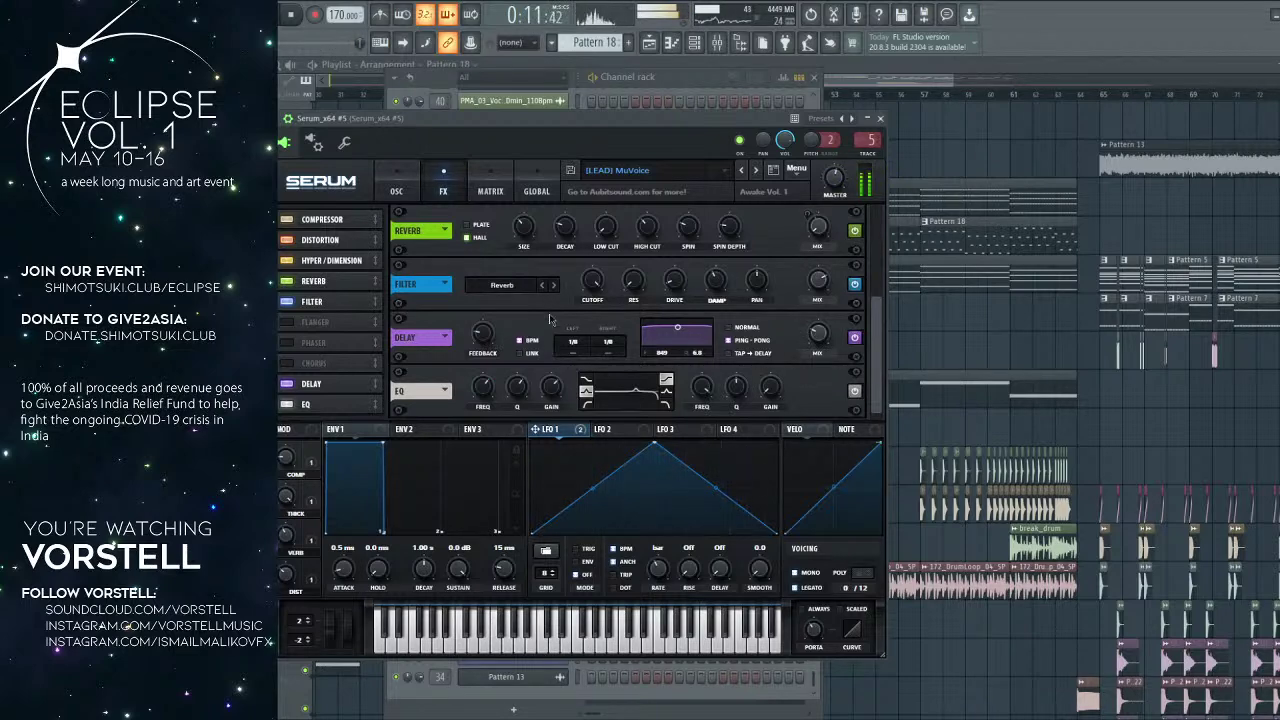
pyautogui.moveTo(829, 285); pyautogui.dragTo(817, 330)
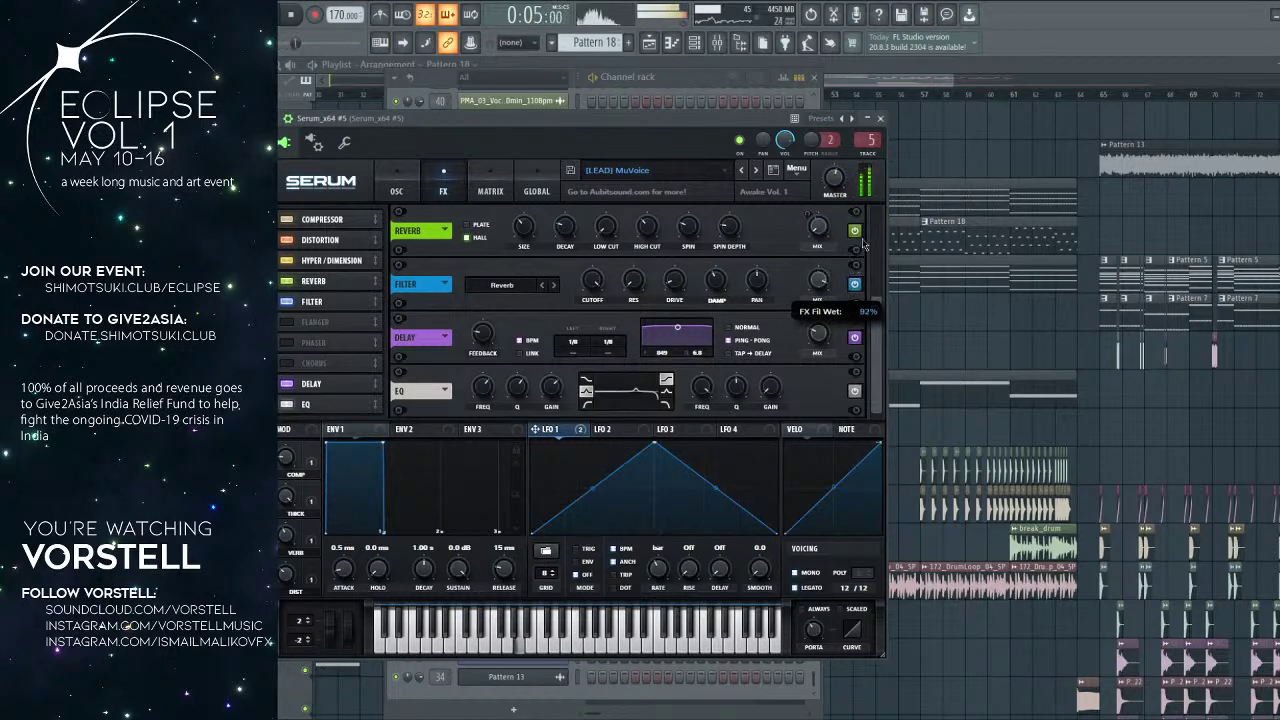
# Step: Add Fruity Parametric EQ 2 after Fruity Love Philter on the Serum_x64 #5 mixer insert and play the pattern
pyautogui.press('F9')
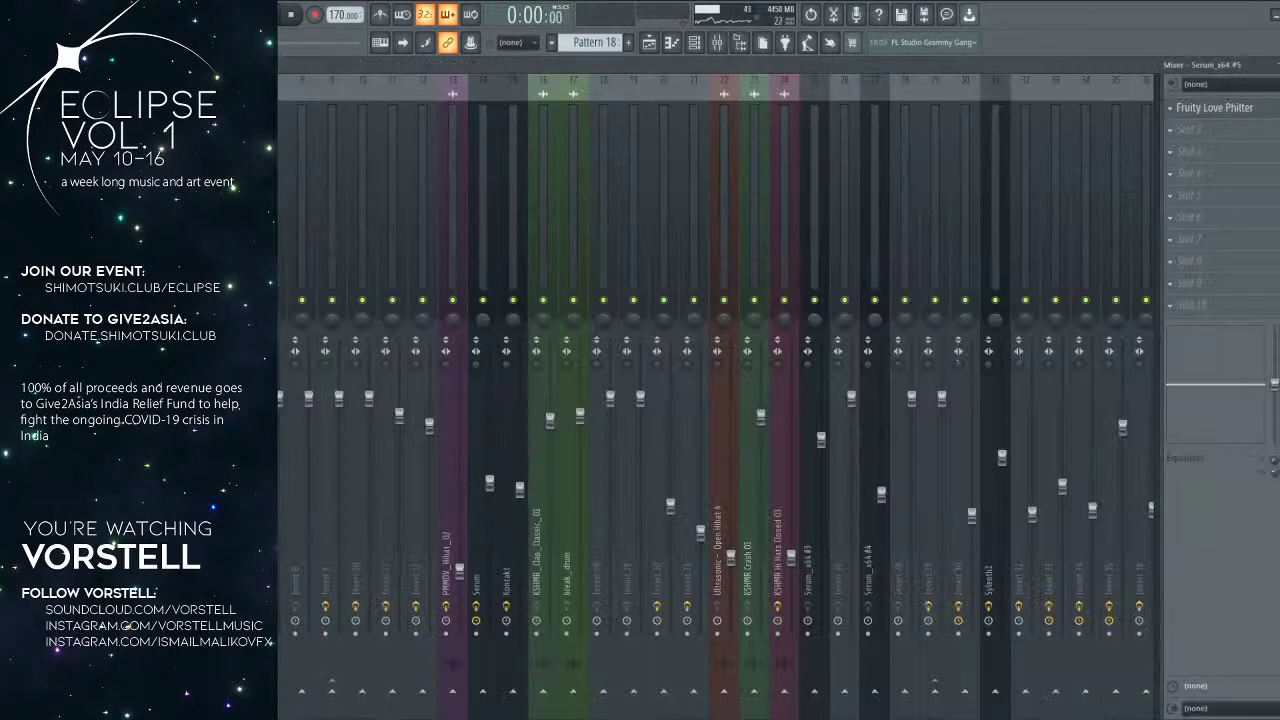
pyautogui.click(1199, 145)
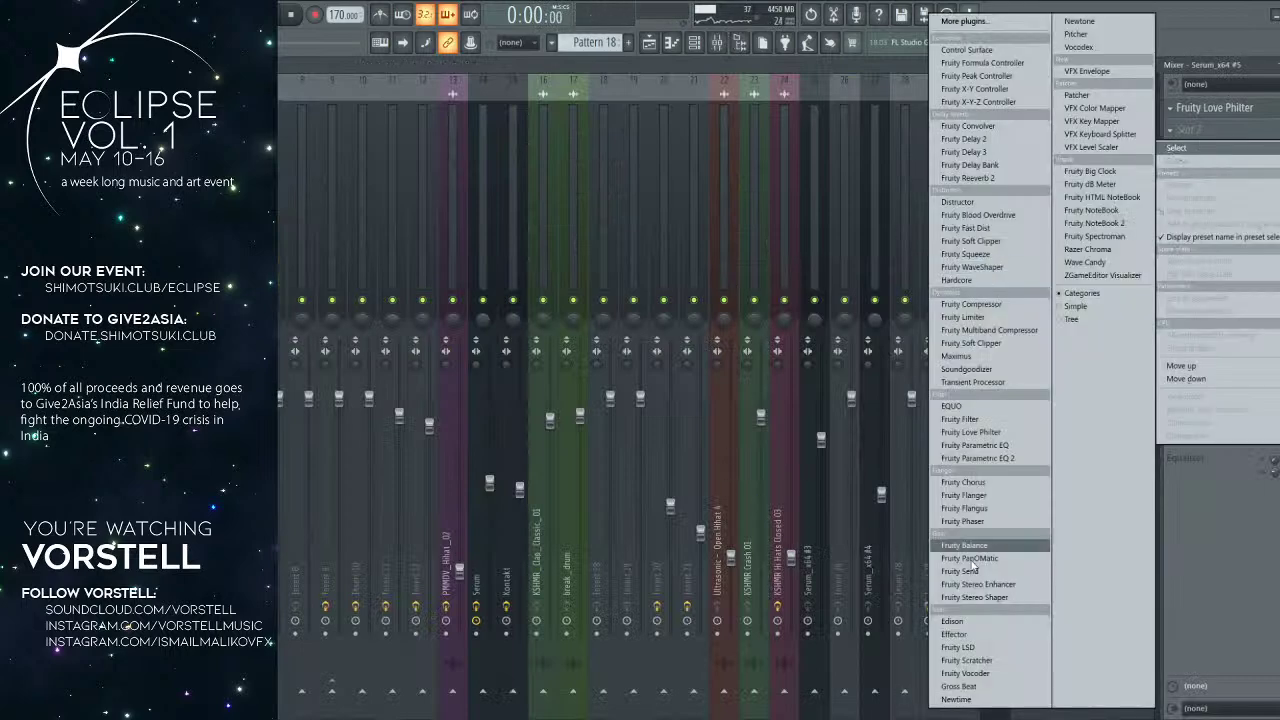
pyautogui.click(995, 458)
pyautogui.press('space')
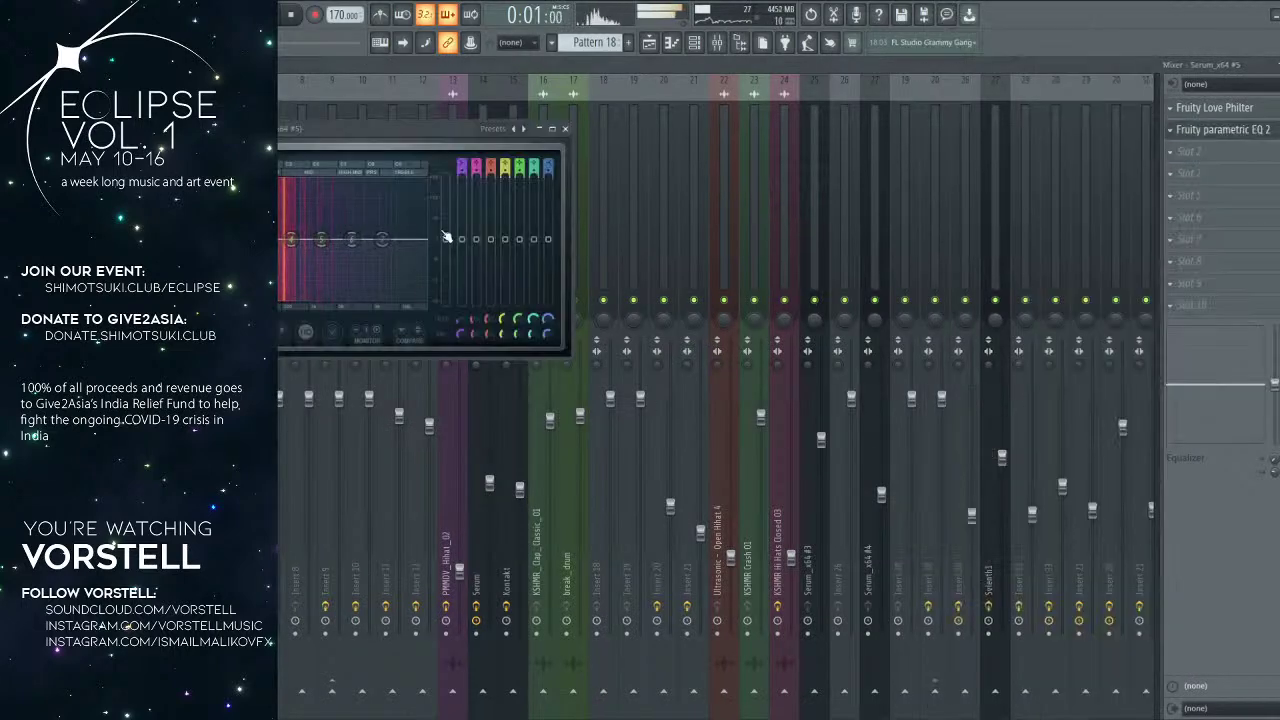
# Step: Shape the Serum_x64 #5 equalizer with a low cut, a high cut and a slight upper-mid boost, and close it
pyautogui.moveTo(352, 151); pyautogui.dragTo(654, 235)
pyautogui.moveTo(614, 337); pyautogui.dragTo(614, 313)
pyautogui.moveTo(499, 323); pyautogui.dragTo(514, 389)
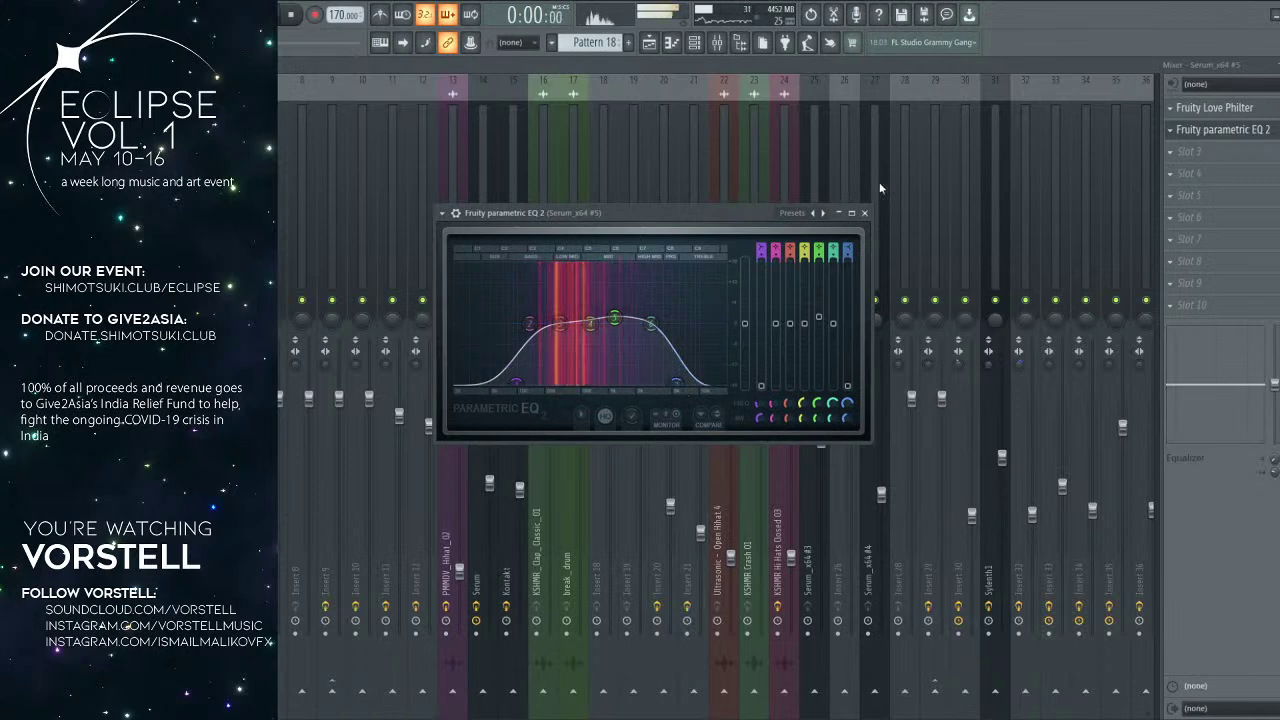
pyautogui.click(866, 213)
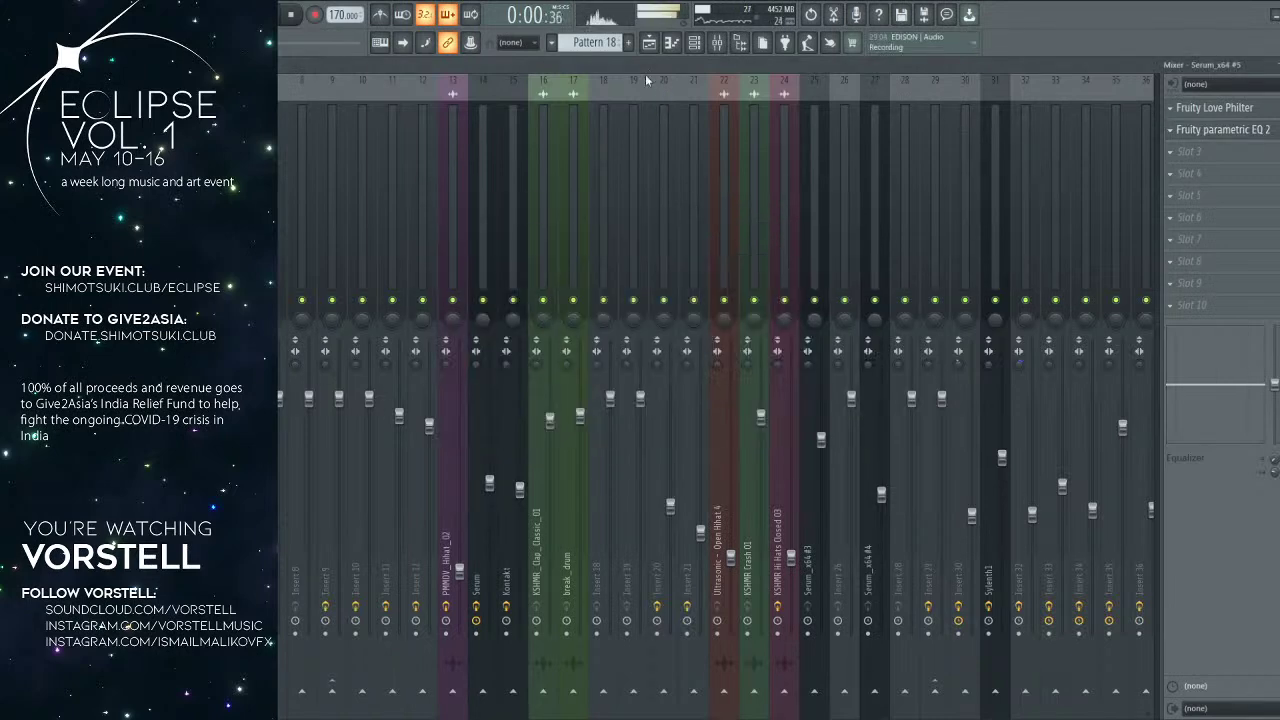
# Step: Play the arrangement from the end of the first drop into the breakdown at bar 49 with the equalized lead
pyautogui.click(649, 42)
pyautogui.scroll(4, 568, 97)
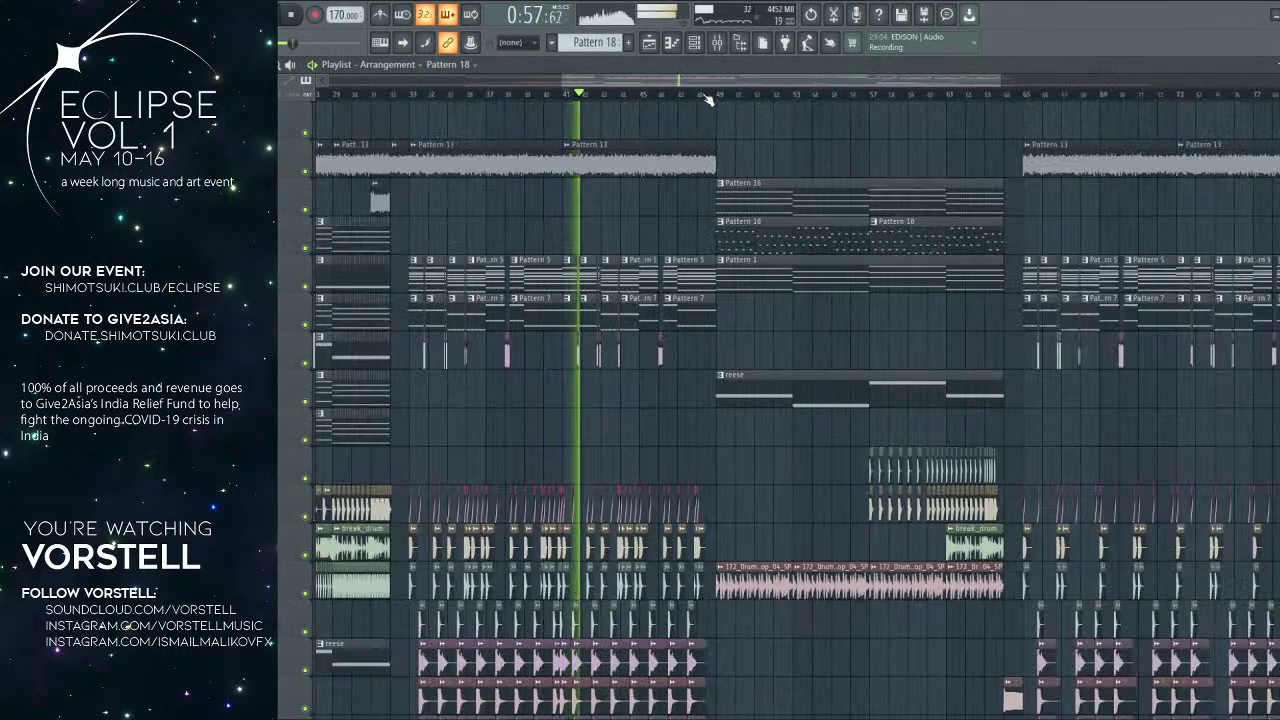
pyautogui.click(710, 96)
pyautogui.scroll(-3, 754, 206)
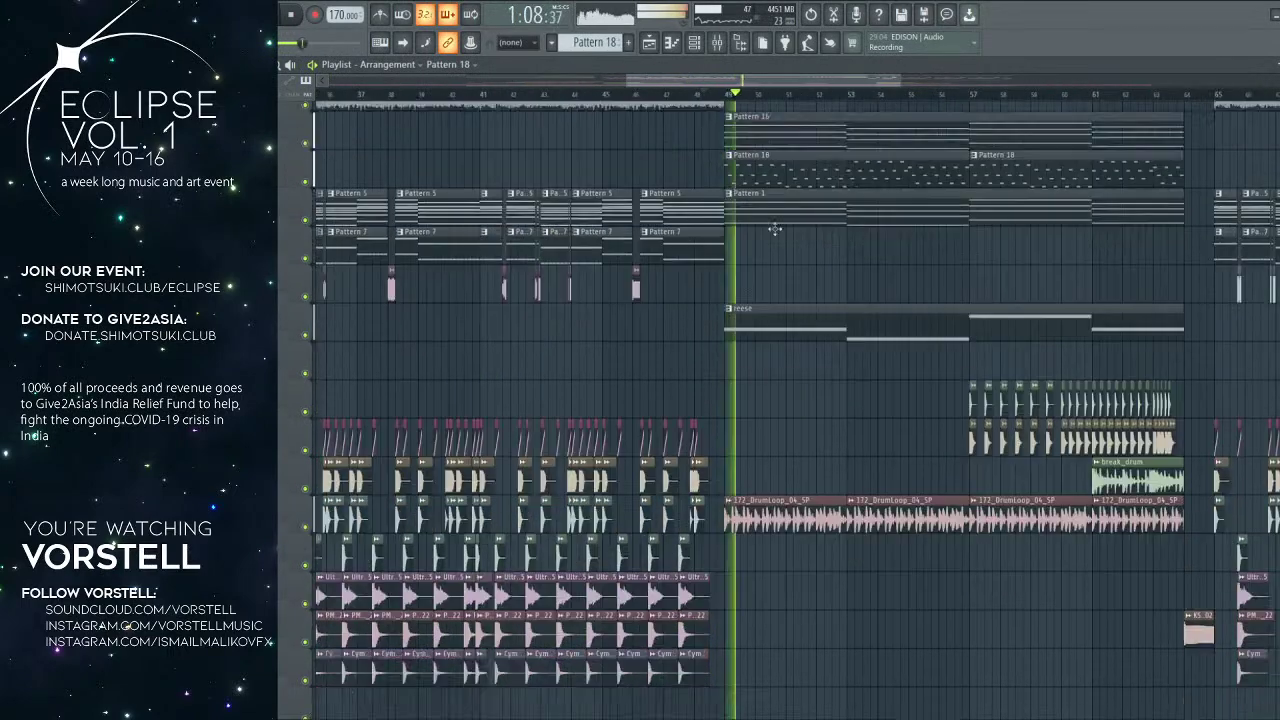
pyautogui.hscroll(2, 766, 254)
# Step: Lower the distortion drive of Serum_x64 #5 while the breakdown after bar 49 plays
pyautogui.click(718, 43)
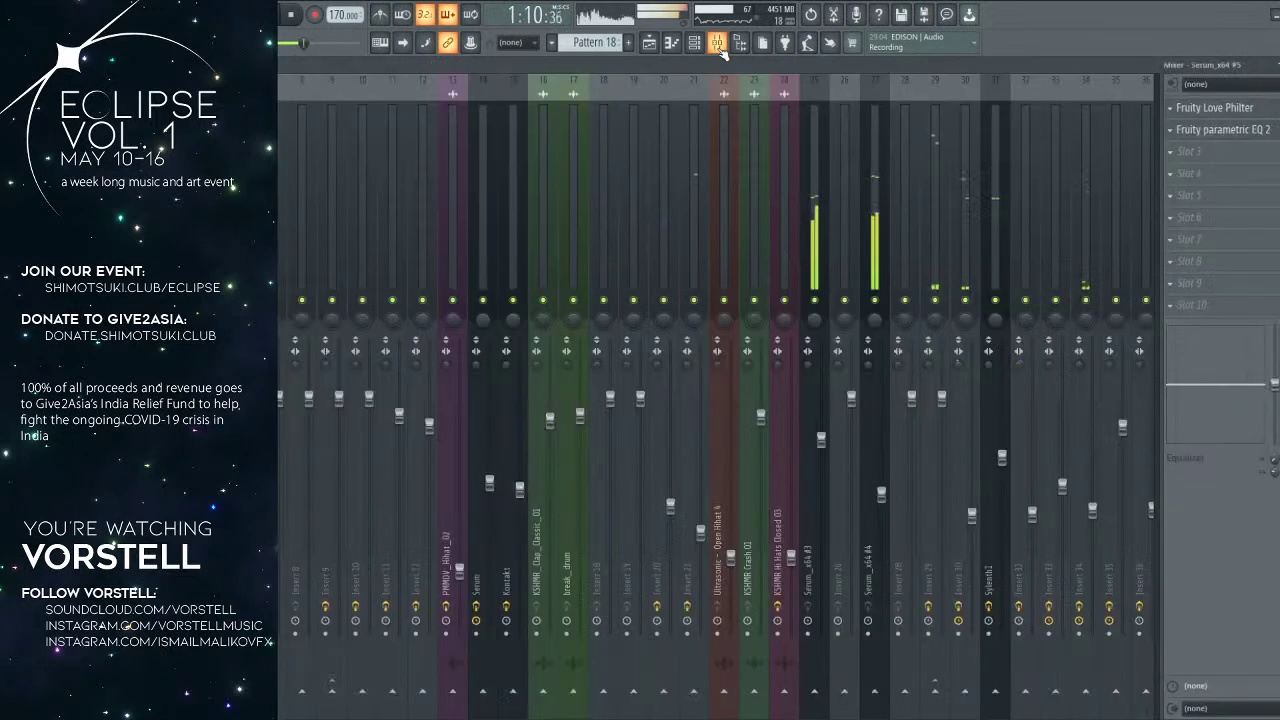
pyautogui.click(697, 45)
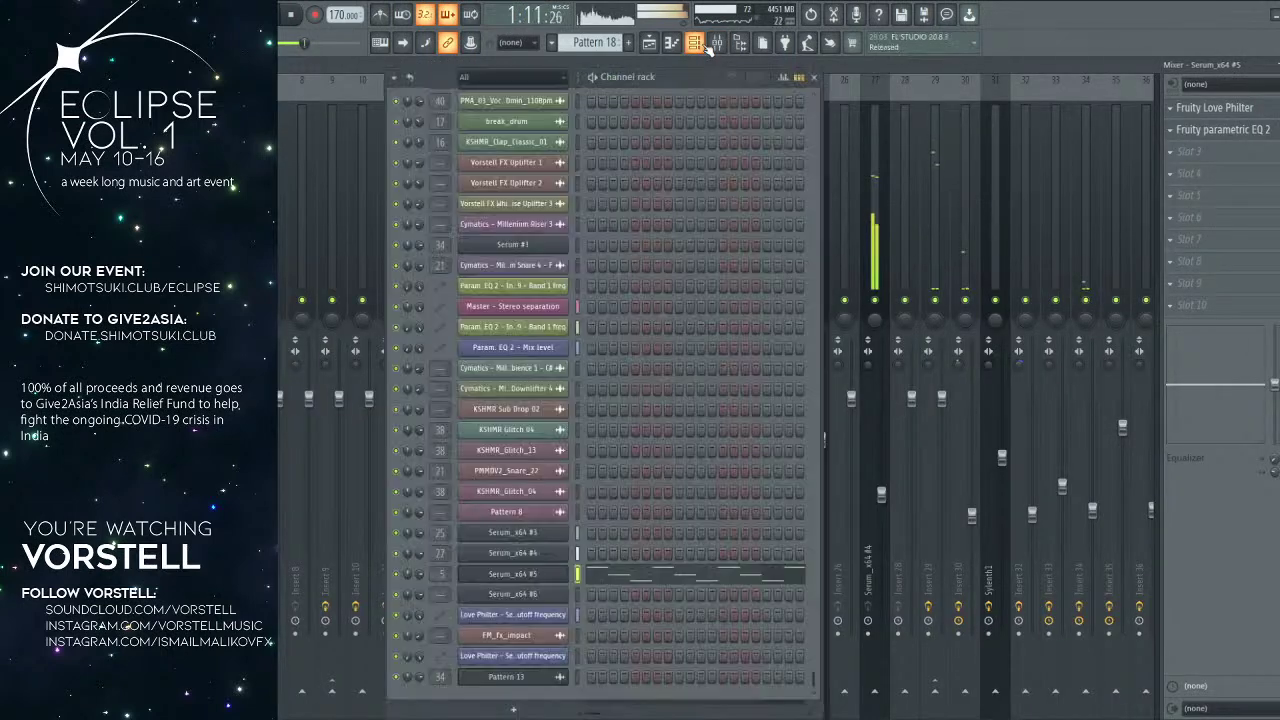
pyautogui.click(528, 576)
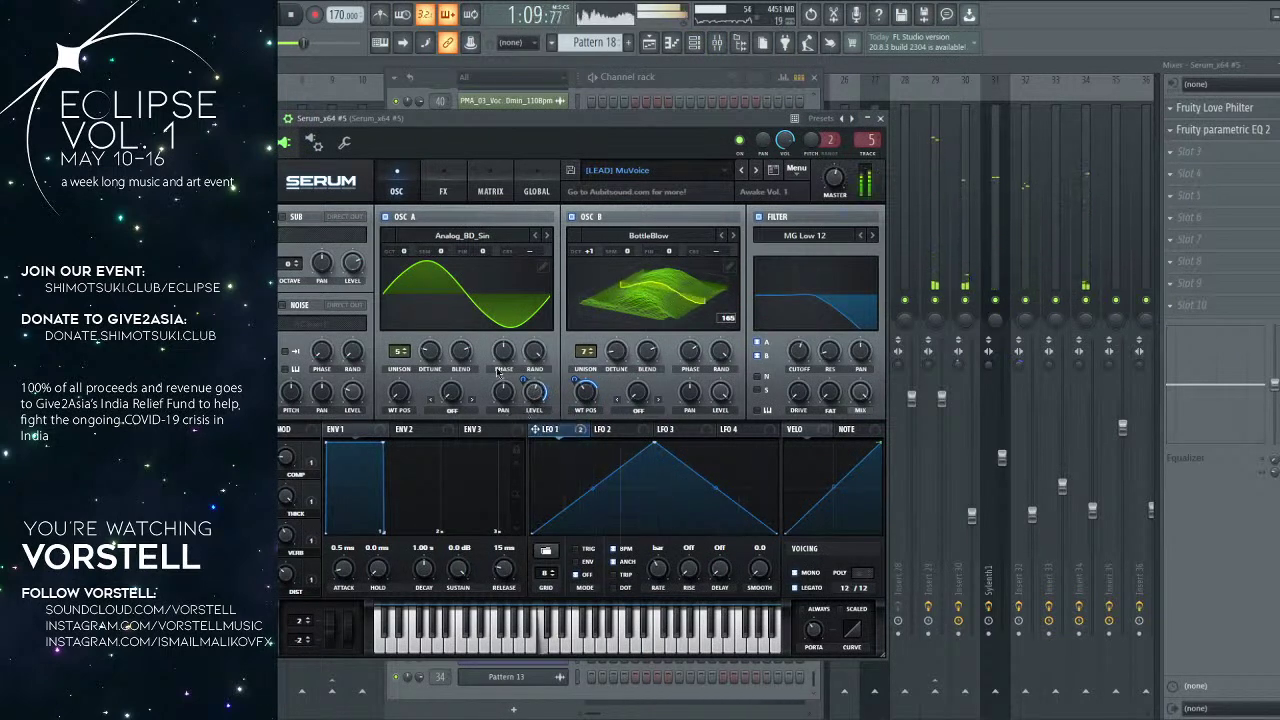
pyautogui.click(572, 217)
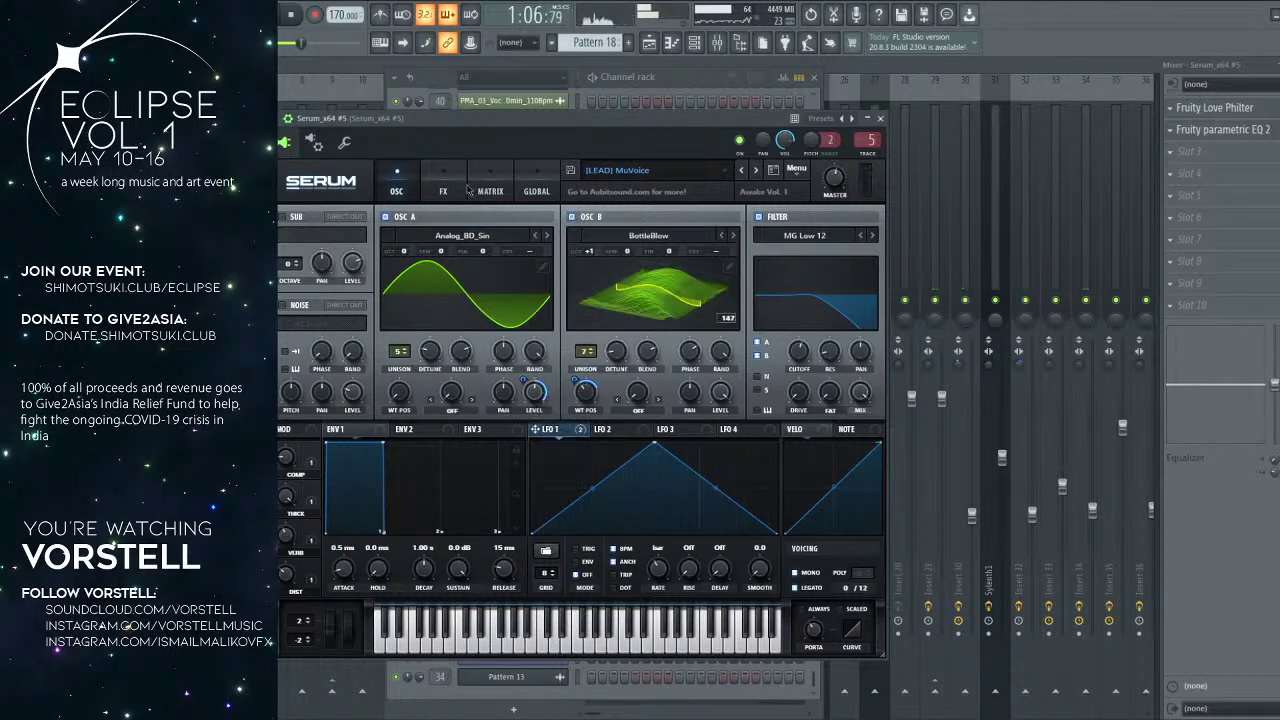
pyautogui.click(443, 188)
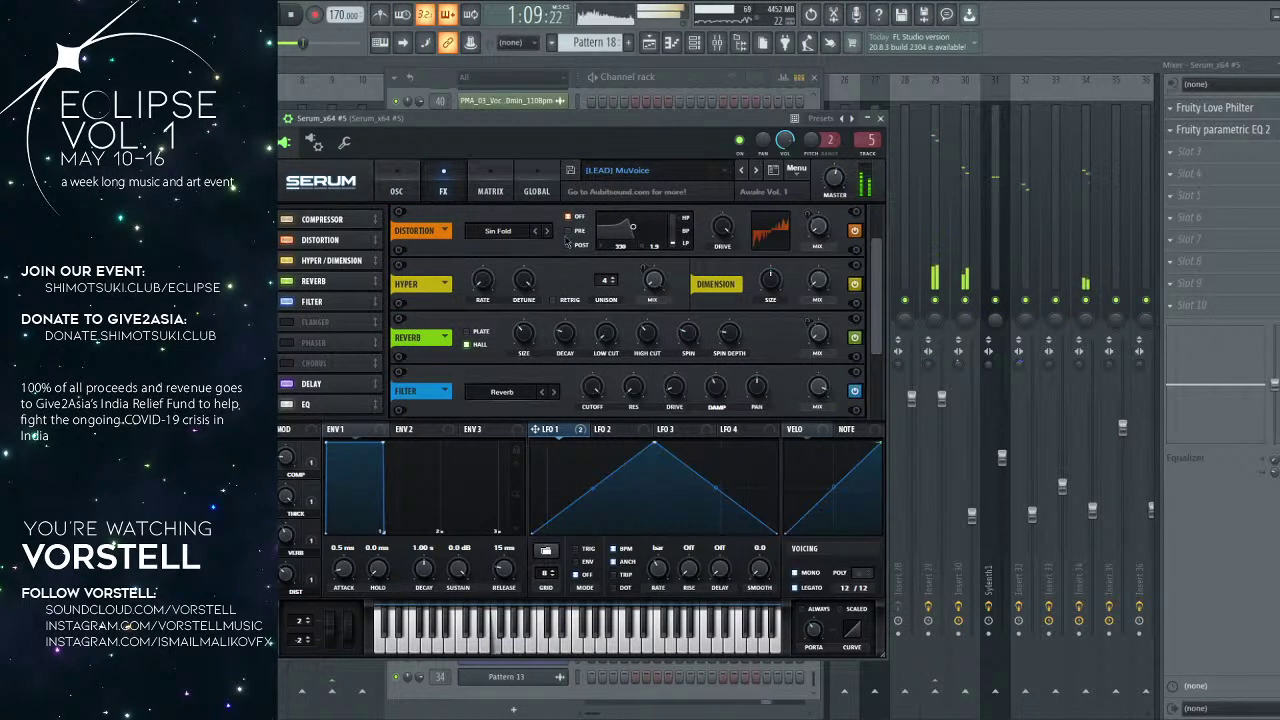
pyautogui.moveTo(727, 228); pyautogui.dragTo(720, 257)
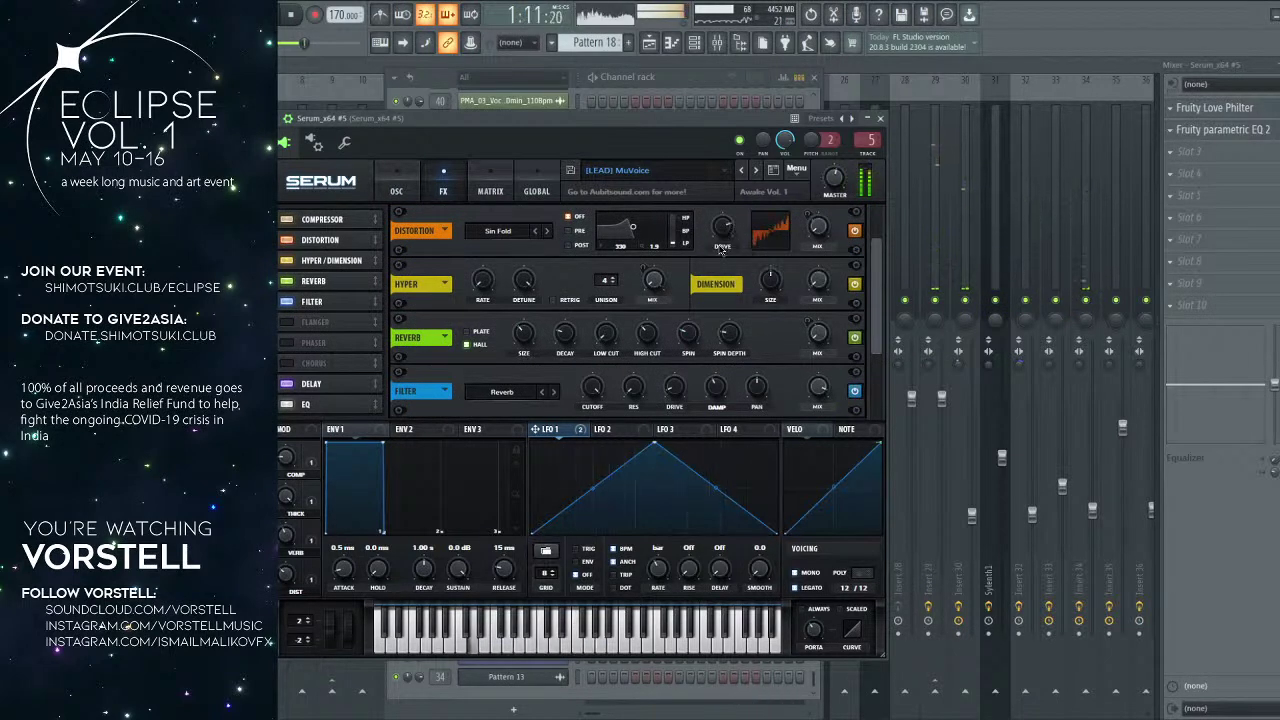
# Step: Close the Serum plugin and channel rack, and select the Serum_x64 #4 mixer track
pyautogui.click(880, 119)
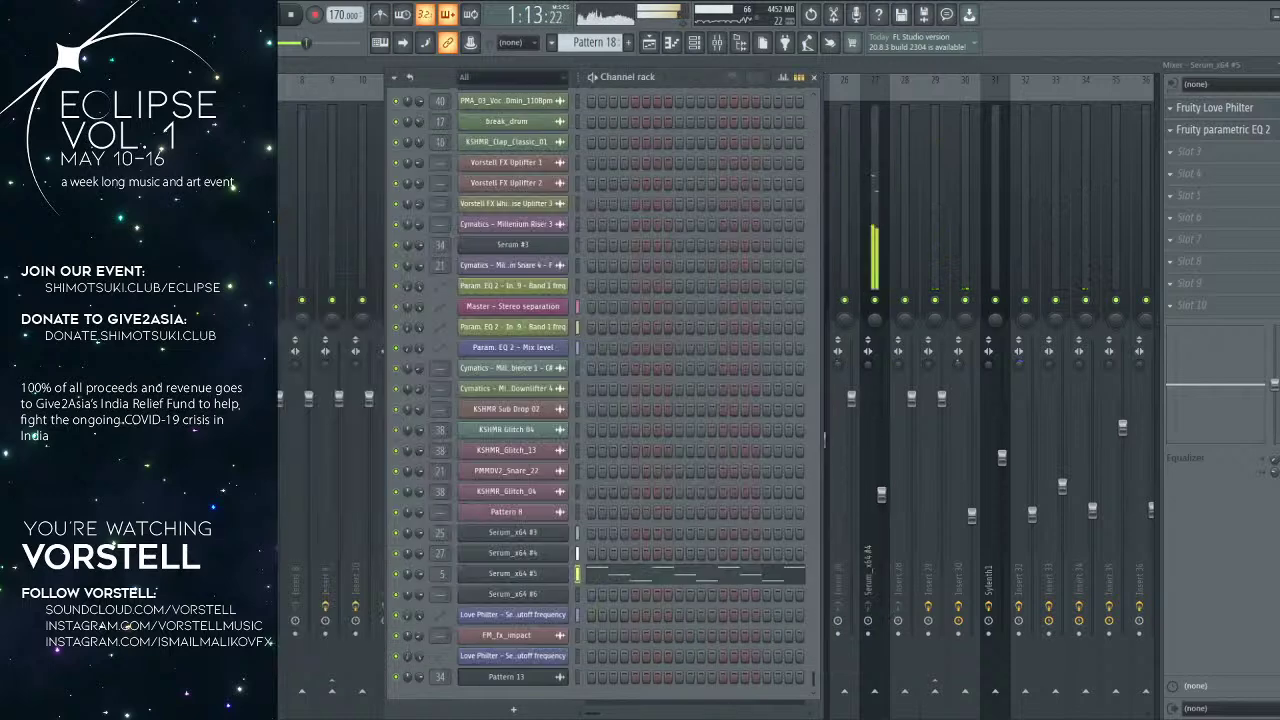
pyautogui.press('F6')
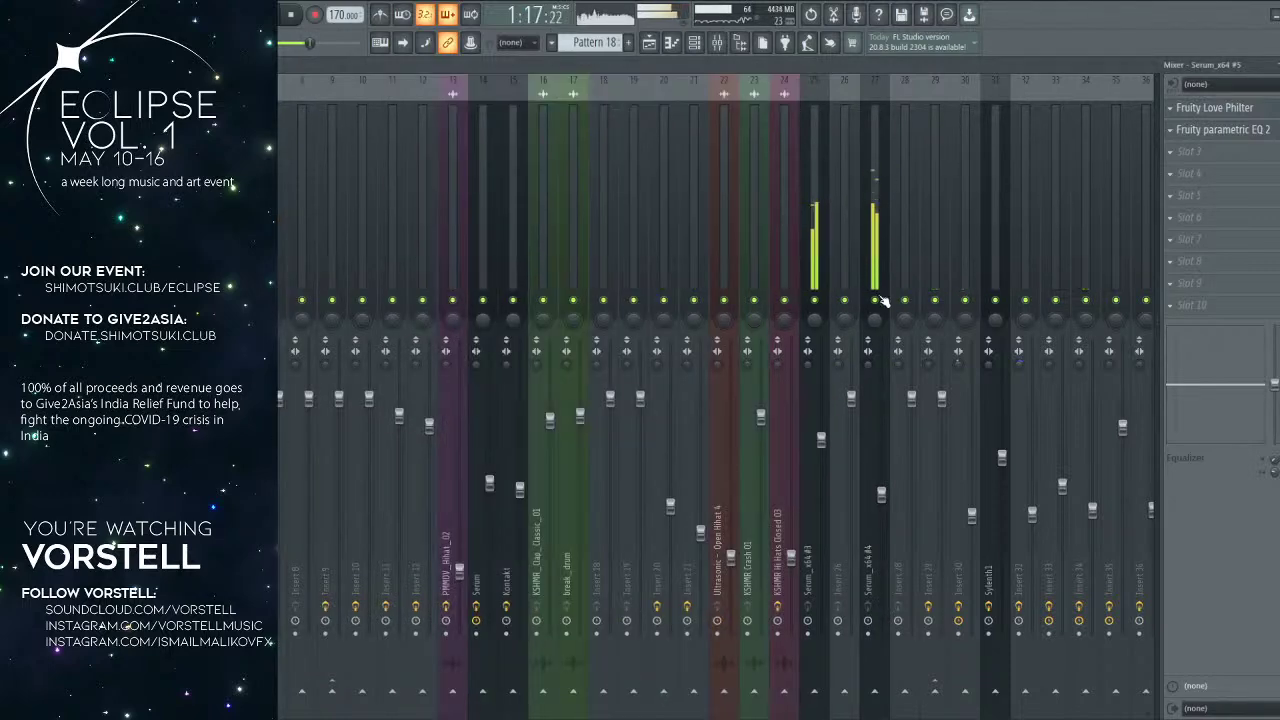
pyautogui.click(881, 300)
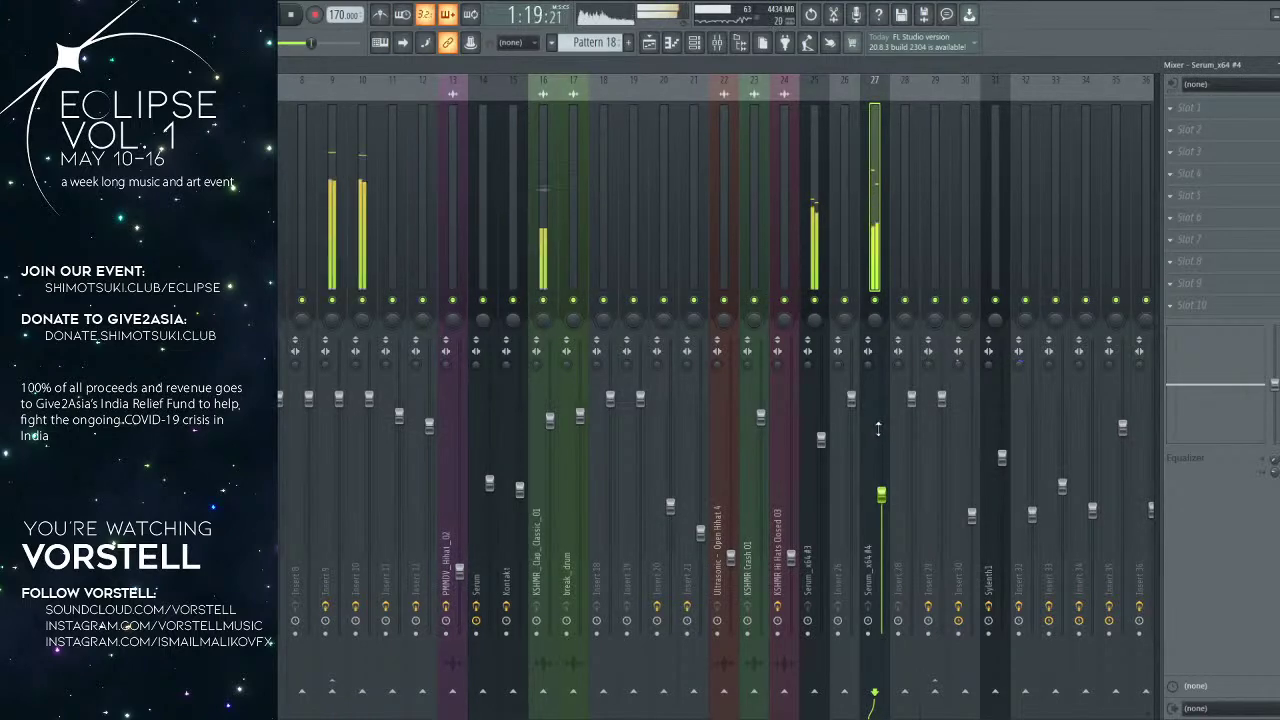
# Step: Open the playlist arrangement and play back the end of the second build-up into bar 65
pyautogui.click(650, 43)
pyautogui.scroll(-1, 912, 97)
pyautogui.moveTo(1019, 229); pyautogui.dragTo(858, 219)
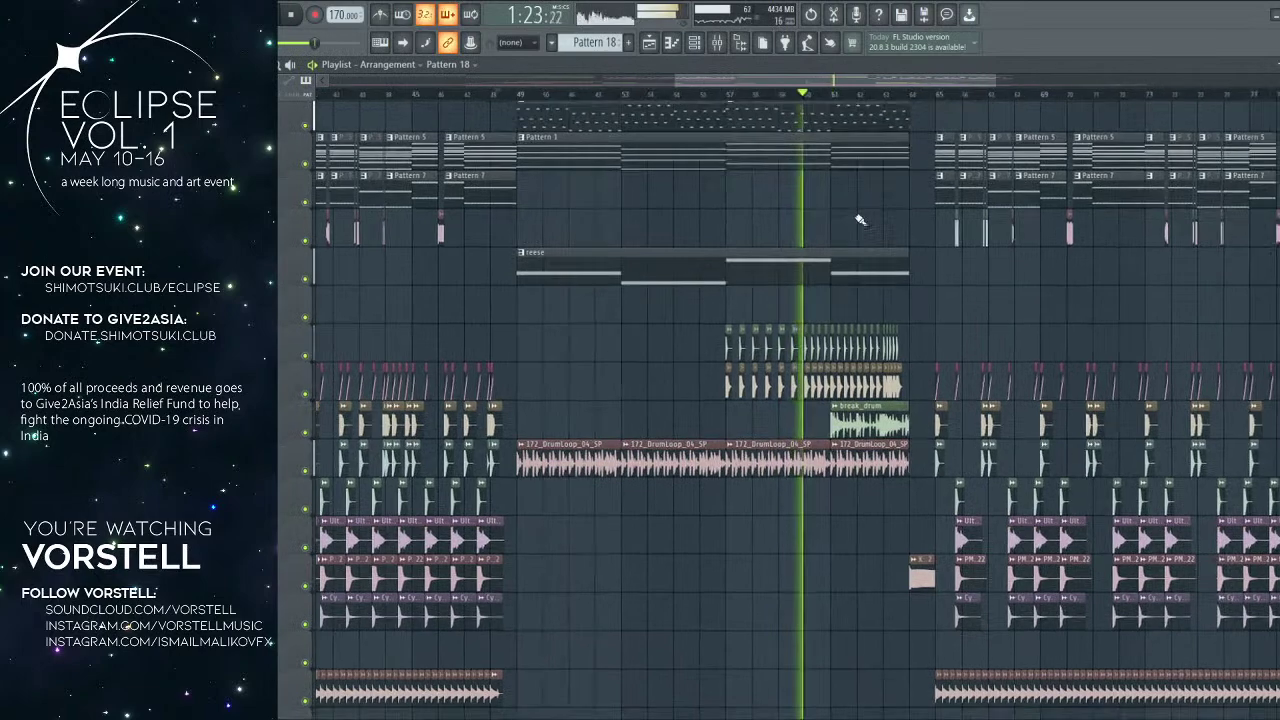
pyautogui.click(889, 98)
pyautogui.scroll(2, 911, 100)
pyautogui.moveTo(956, 263); pyautogui.dragTo(834, 257)
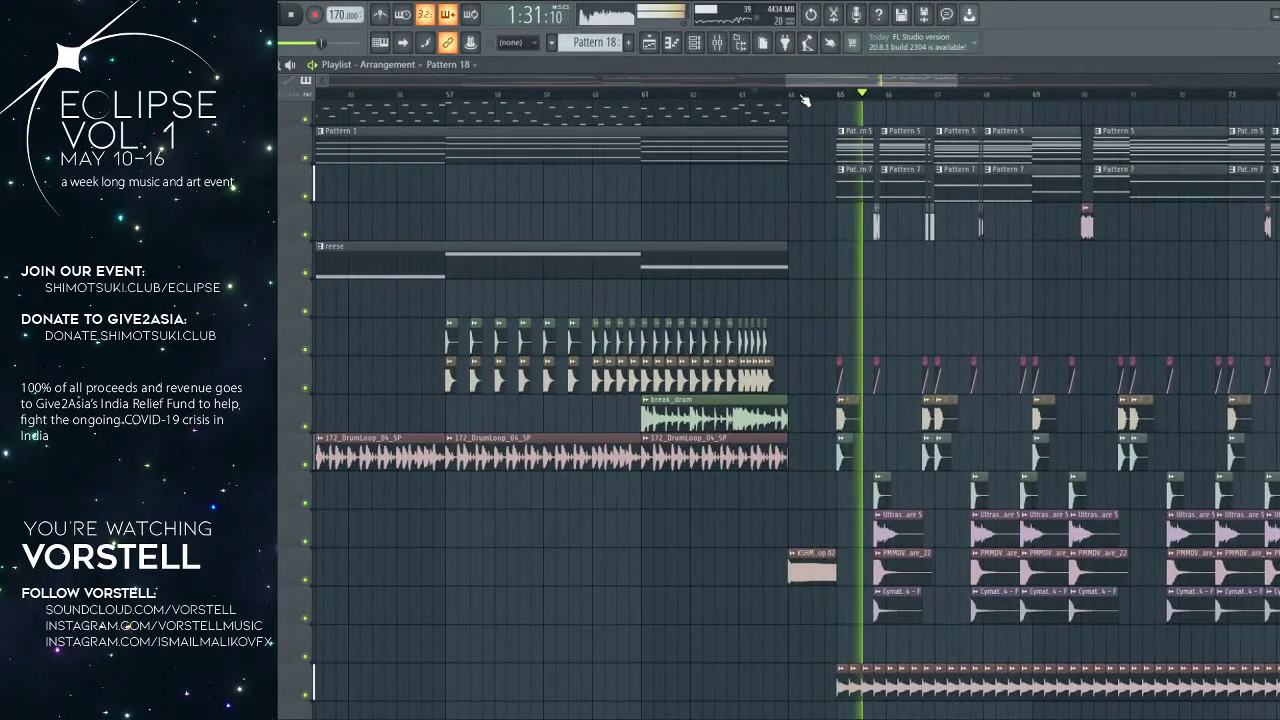
# Step: Replay the start of the second drop and the build-up section from bar 57 for comparison
pyautogui.scroll(-6, 840, 95)
pyautogui.scroll(2, 805, 97)
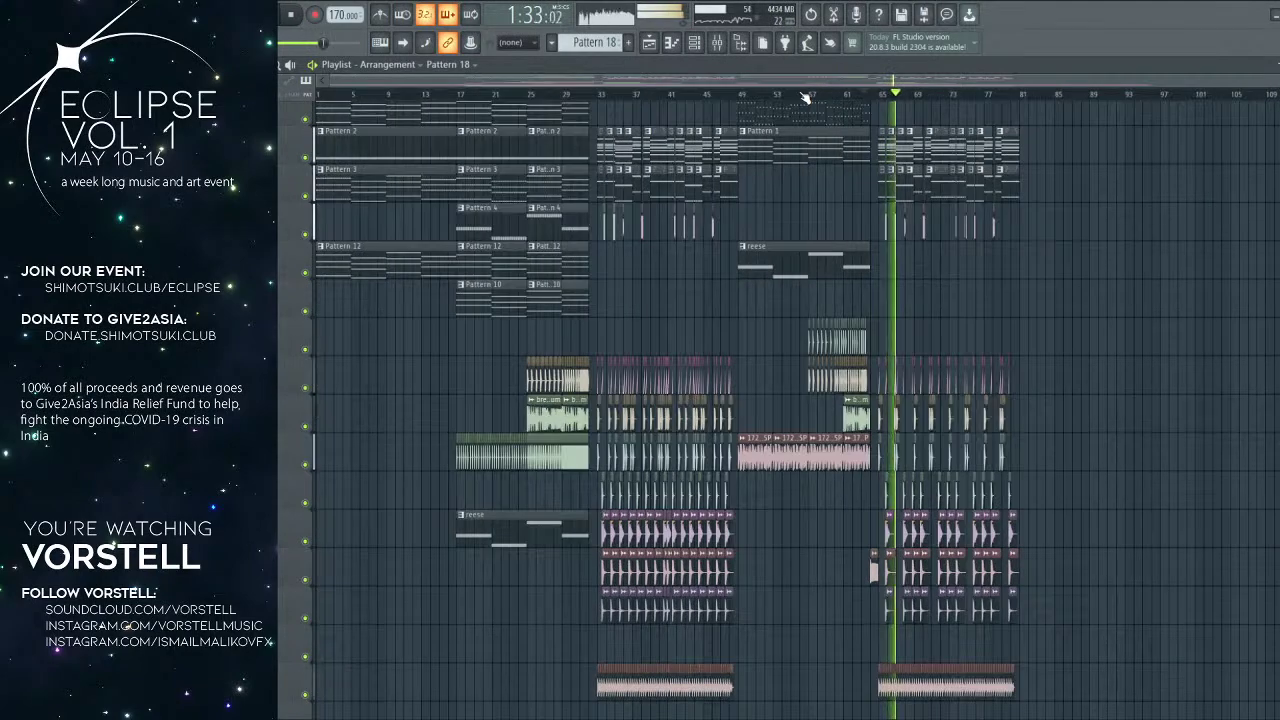
pyautogui.click(878, 95)
pyautogui.scroll(5, 880, 96)
pyautogui.scroll(3, 880, 97)
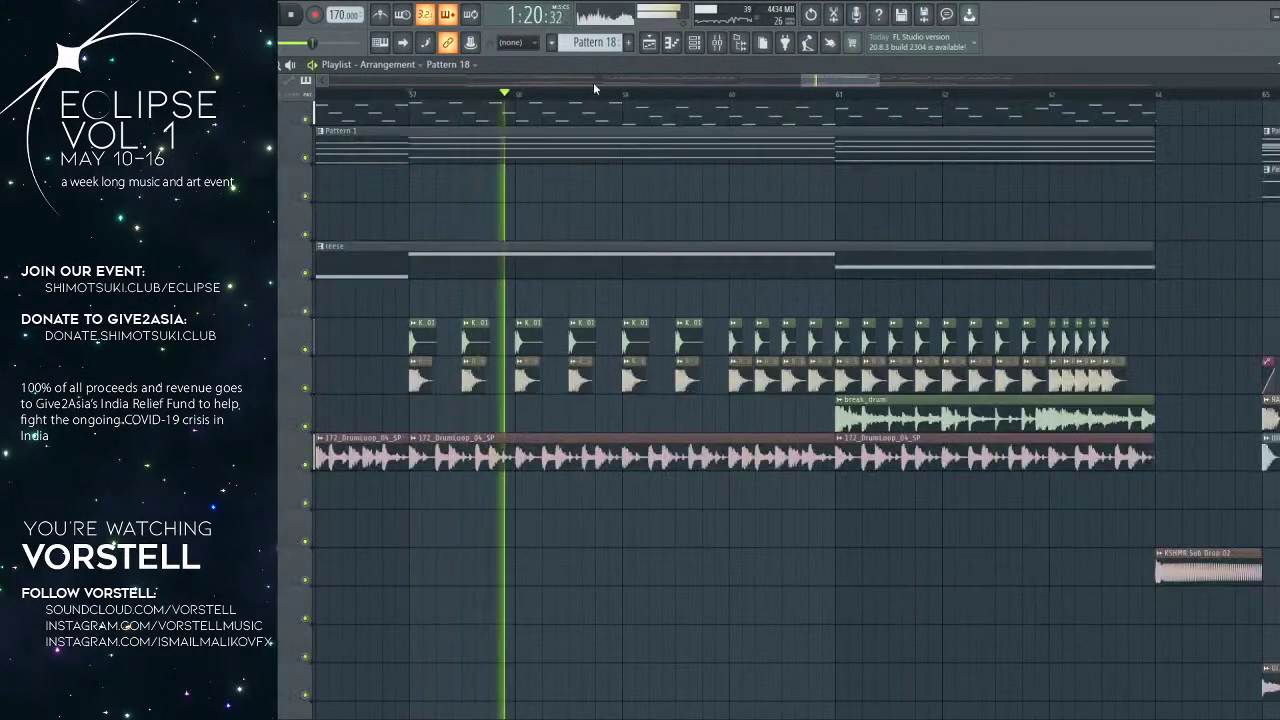
pyautogui.scroll(-3, 596, 97)
pyautogui.scroll(-5, 596, 97)
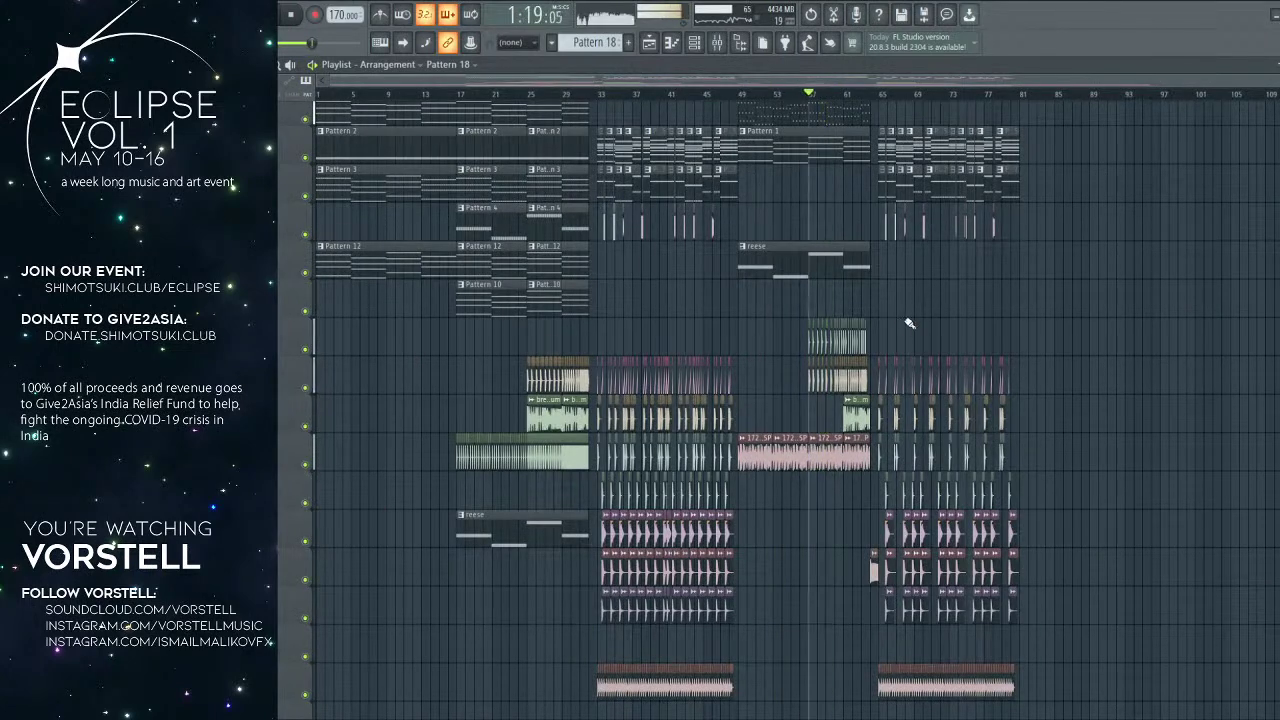
# Step: Remove the one-shot drum and break_drum clips from the second build-up and move its 172_DrumLoop_04_SP clips down one track
pyautogui.press('space')
pyautogui.rightClick(861, 413)
pyautogui.press('space')
pyautogui.moveTo(511, 376); pyautogui.dragTo(591, 459)
pyautogui.moveTo(448, 376); pyautogui.dragTo(593, 472)
pyautogui.moveTo(745, 434); pyautogui.dragTo(862, 449)
pyautogui.hotkey('shift', 'Down')
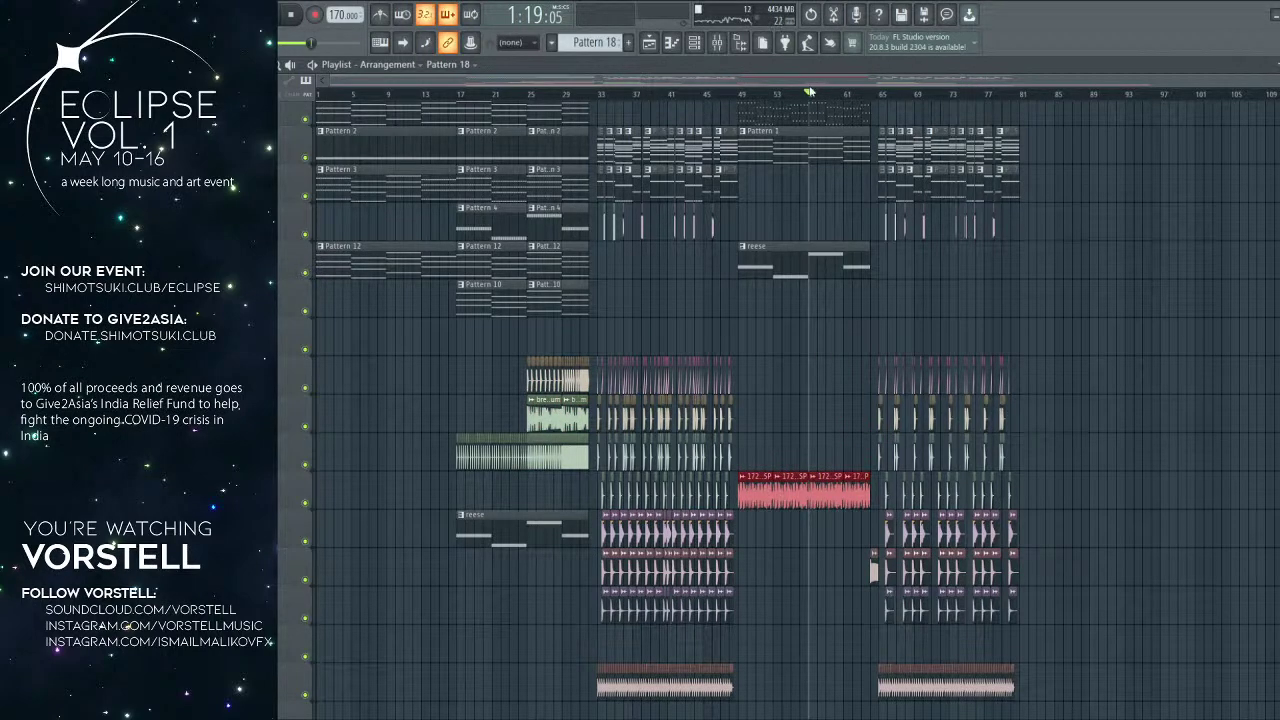
# Step: Copy the first build-up's kick, break_drum and hit clips into the second build-up, starting at bar 49
pyautogui.scroll(5, 847, 100)
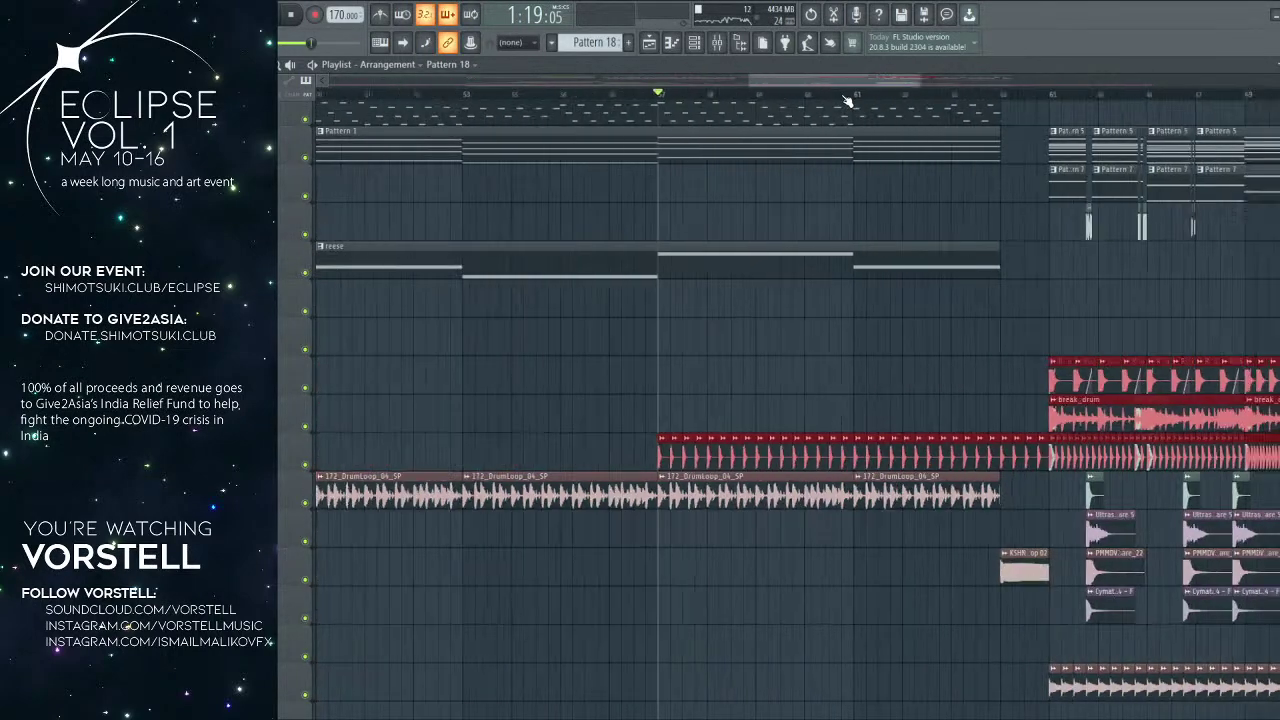
pyautogui.moveTo(1040, 370); pyautogui.dragTo(754, 370)
pyautogui.scroll(5, 722, 97)
pyautogui.press('space')
pyautogui.scroll(-7, 723, 97)
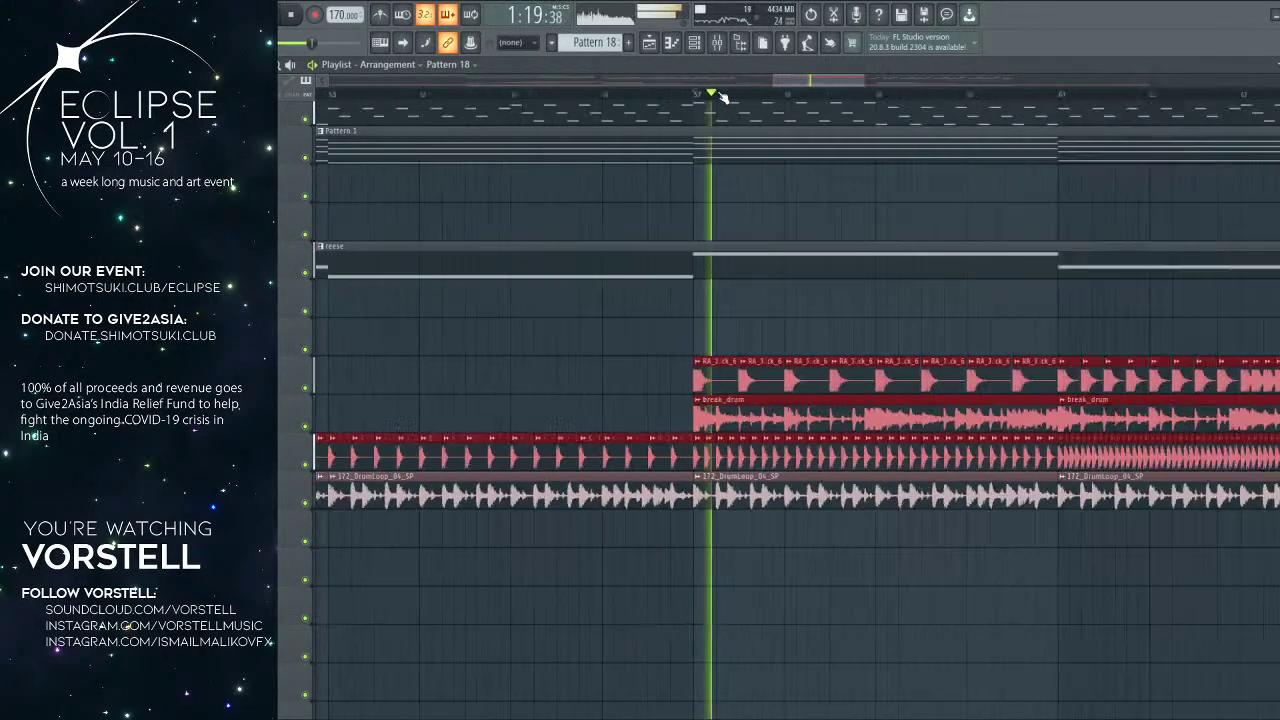
# Step: Play back the second build-up with its copied drums through the transition at bar 65
pyautogui.click(818, 94)
pyautogui.moveTo(887, 169); pyautogui.dragTo(843, 177)
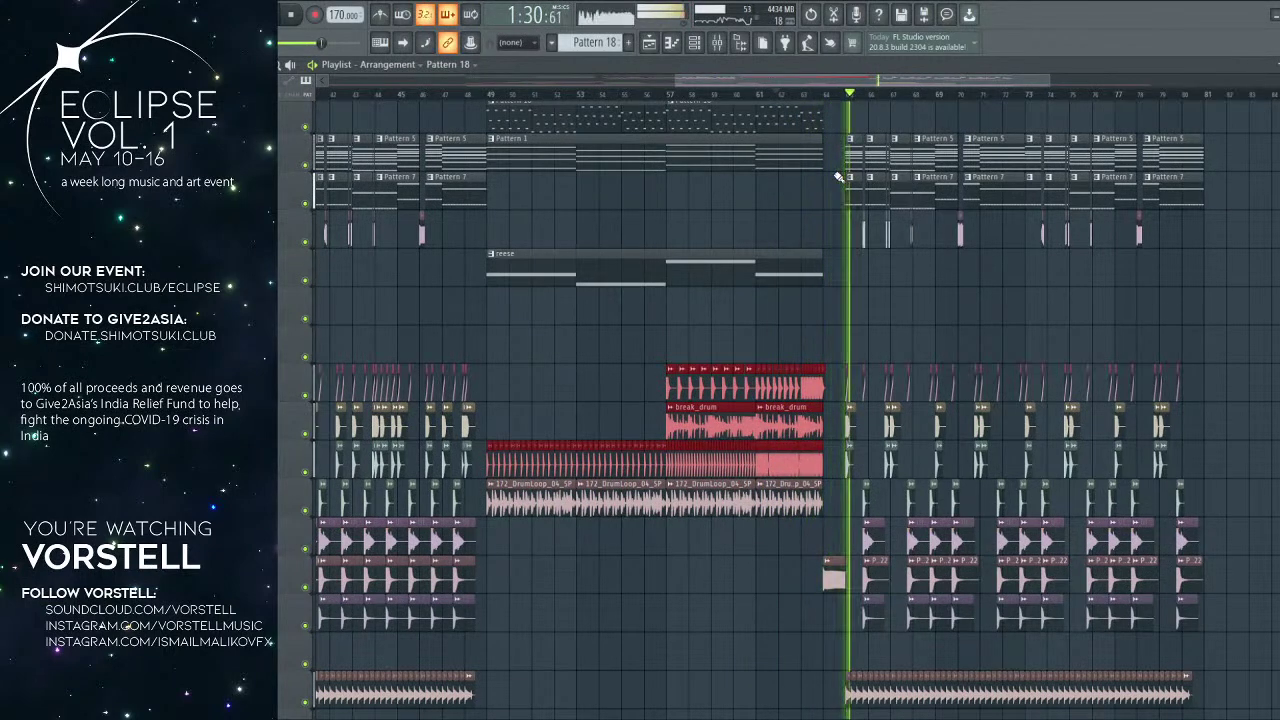
pyautogui.scroll(3, 838, 178)
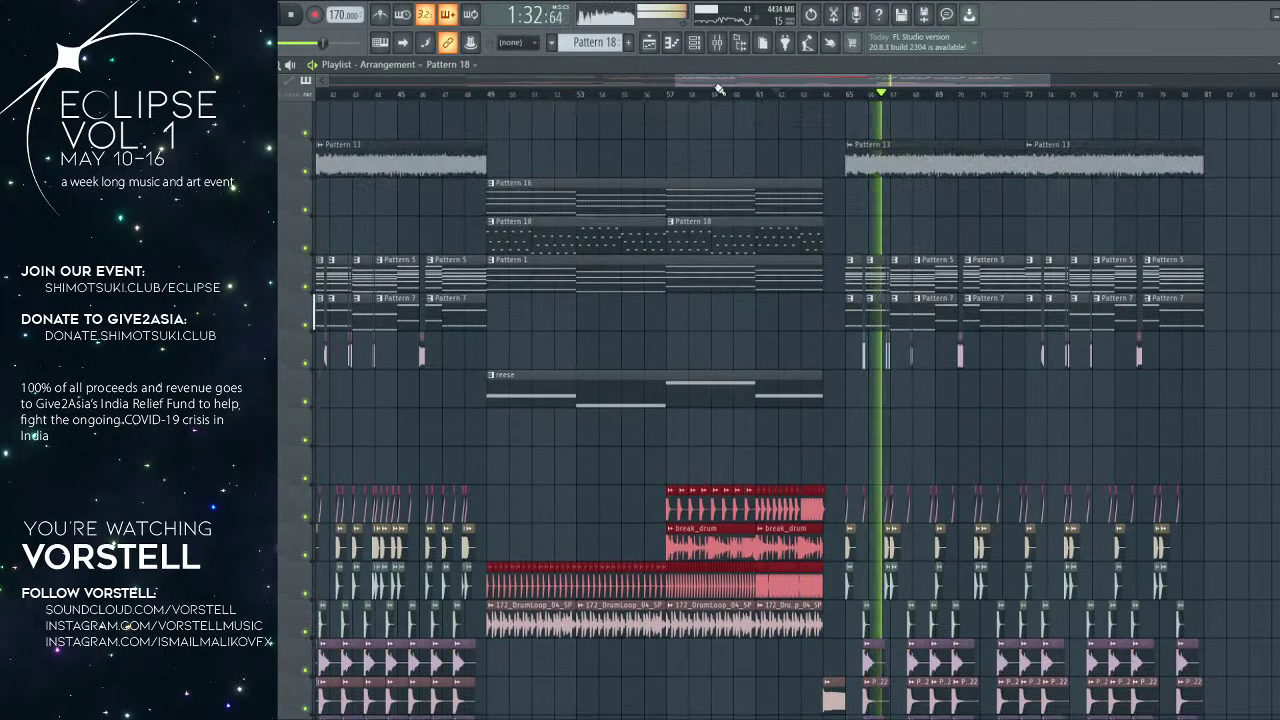
pyautogui.click(699, 96)
# Step: Copy the first build-up's Vorstell FX uplifters and Cymatics riser clips into the second build-up, ending at bar 64
pyautogui.scroll(-3, 701, 99)
pyautogui.scroll(-15, 717, 343)
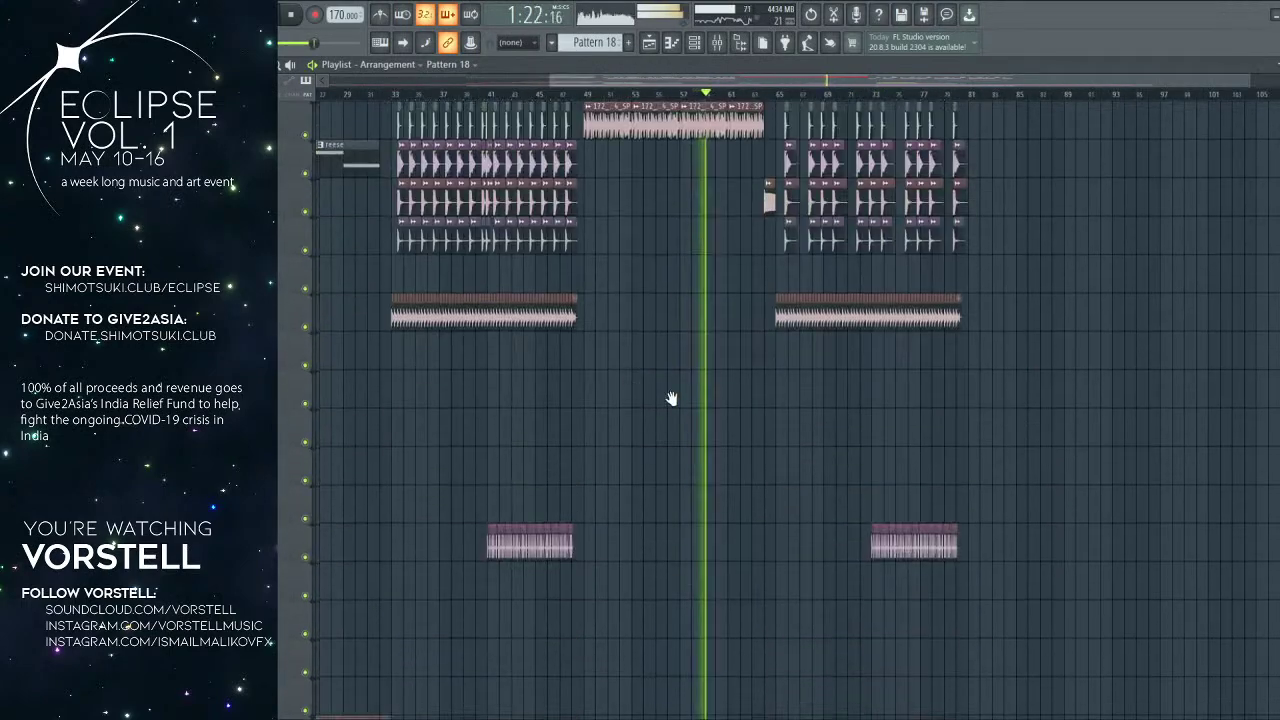
pyautogui.hscroll(-3, 760, 350)
pyautogui.press('space')
pyautogui.moveTo(386, 300); pyautogui.dragTo(512, 441)
pyautogui.scroll(5, 880, 96)
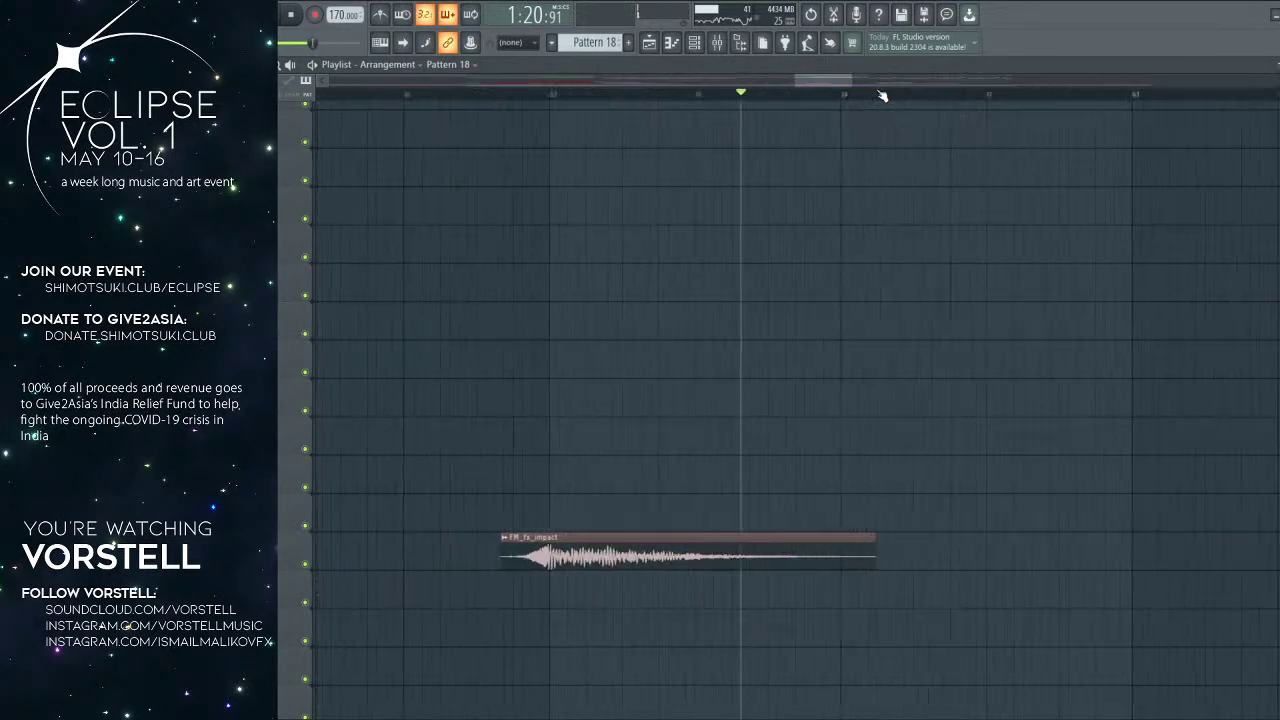
pyautogui.hotkey('ctrl', 'v')
pyautogui.scroll(-2, 883, 97)
# Step: Play back the second build-up with the copied risers and review the effect and automation tracks below
pyautogui.press('space')
pyautogui.hscroll(4, 1231, 347)
pyautogui.moveTo(957, 340); pyautogui.dragTo(729, 341)
pyautogui.scroll(-8, 730, 350)
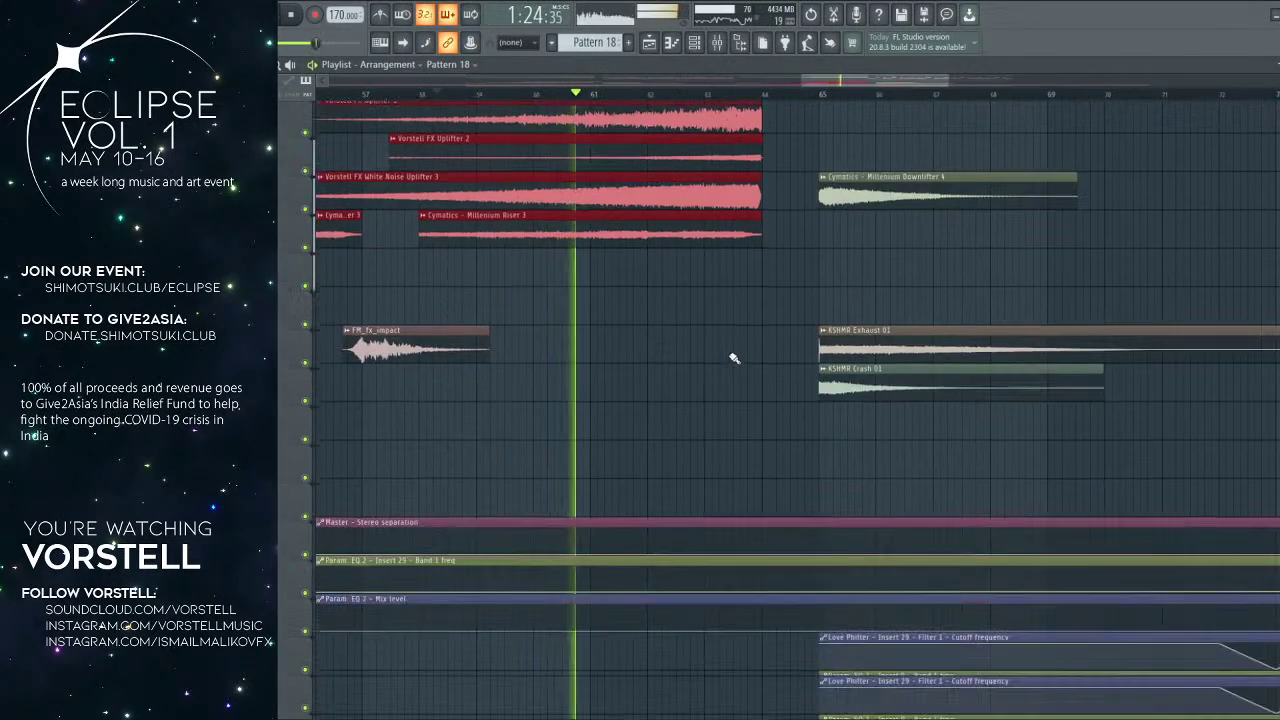
pyautogui.scroll(-5, 714, 97)
pyautogui.scroll(2, 702, 150)
pyautogui.scroll(1, 702, 151)
# Step: Cut the Master stereo separation, Insert 29 Band 1 freq and EQ Mix level automation clips at bar 49, deleting the remainder
pyautogui.press('space')
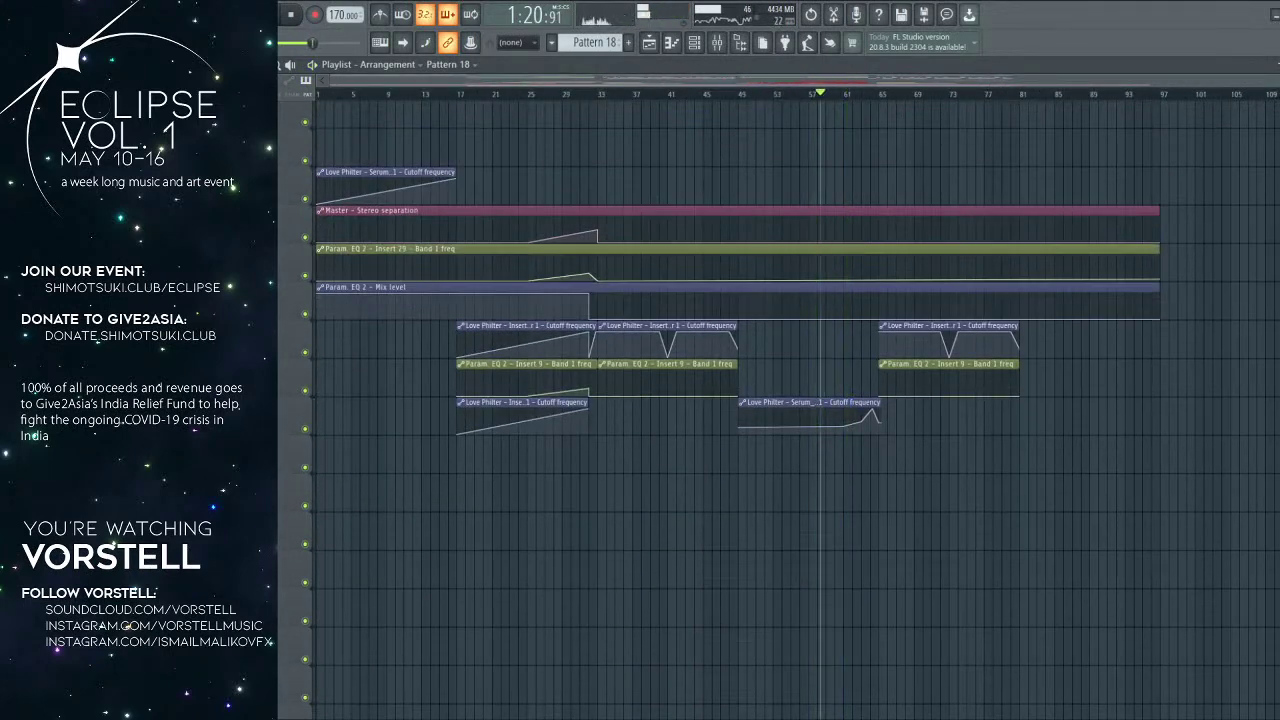
pyautogui.scroll(3, 734, 88)
pyautogui.click(708, 94)
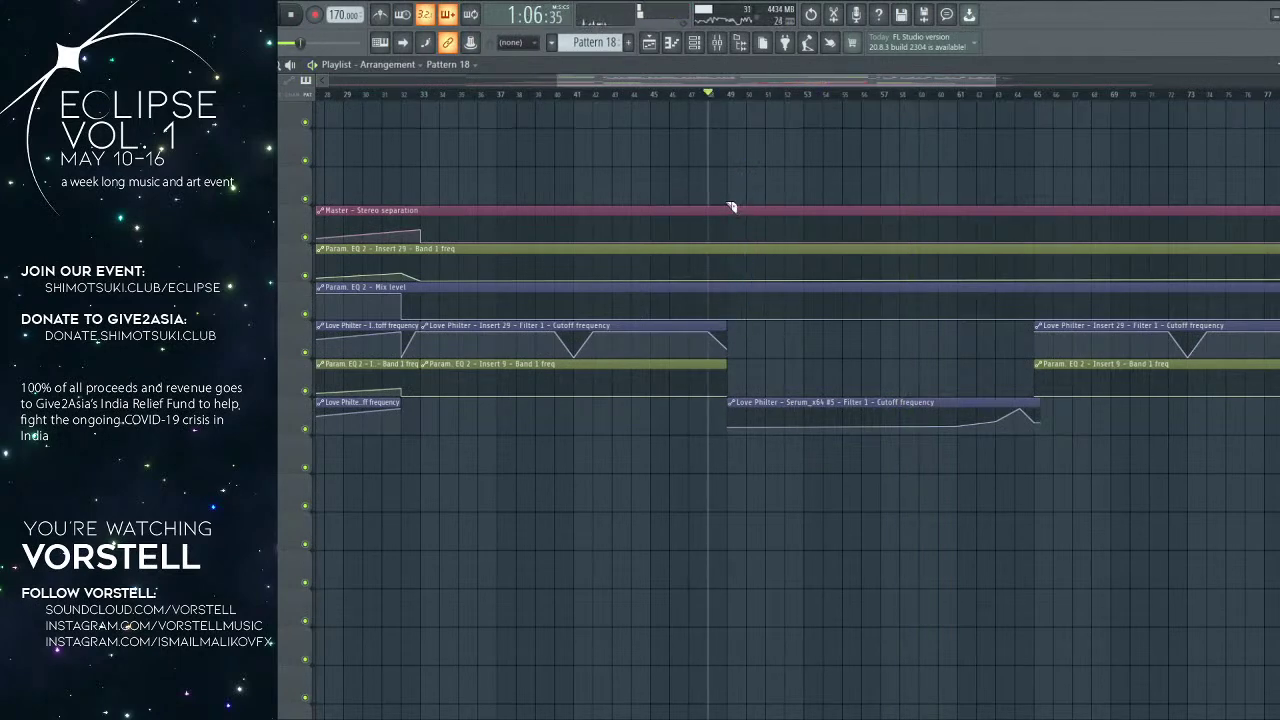
pyautogui.rightClick(763, 233)
pyautogui.rightClick(775, 264)
pyautogui.rightClick(785, 300)
# Step: Duplicate the three shortened automation clips so the copies start at bar 49
pyautogui.moveTo(780, 228); pyautogui.dragTo(675, 301)
pyautogui.hotkey('ctrl', 'b')
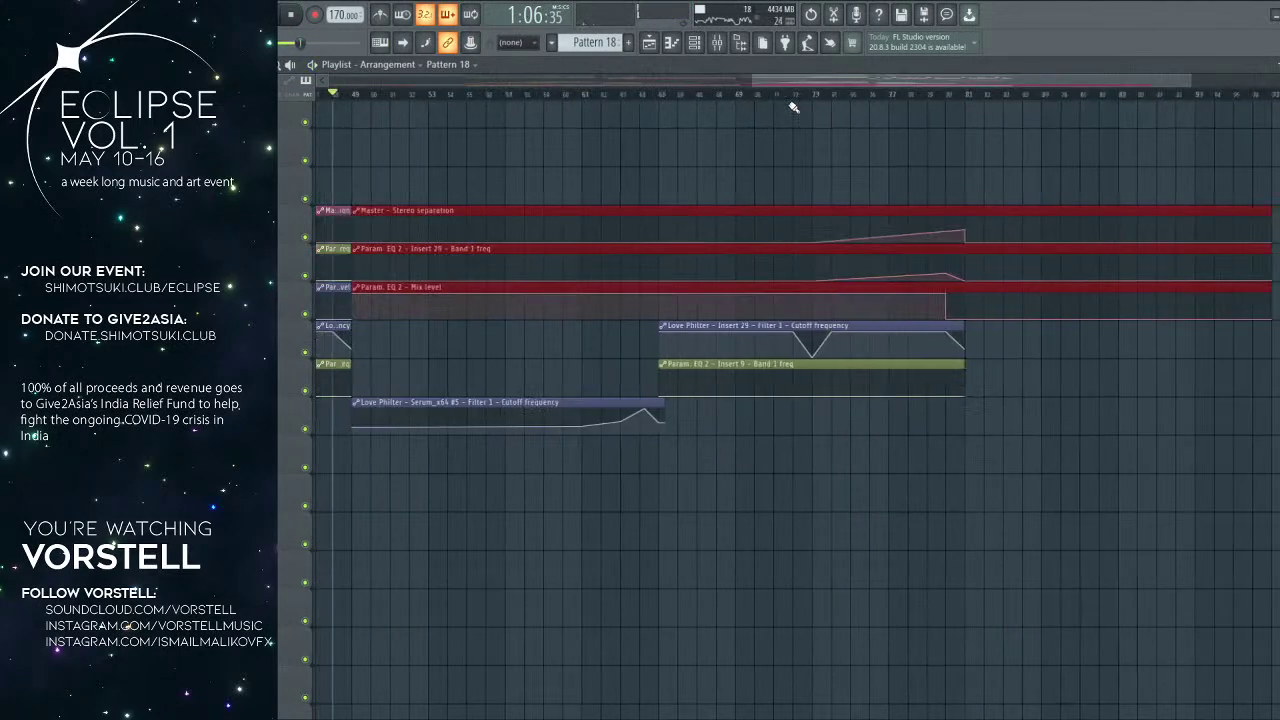
pyautogui.scroll(-3, 797, 97)
pyautogui.press('space')
pyautogui.scroll(1, 880, 94)
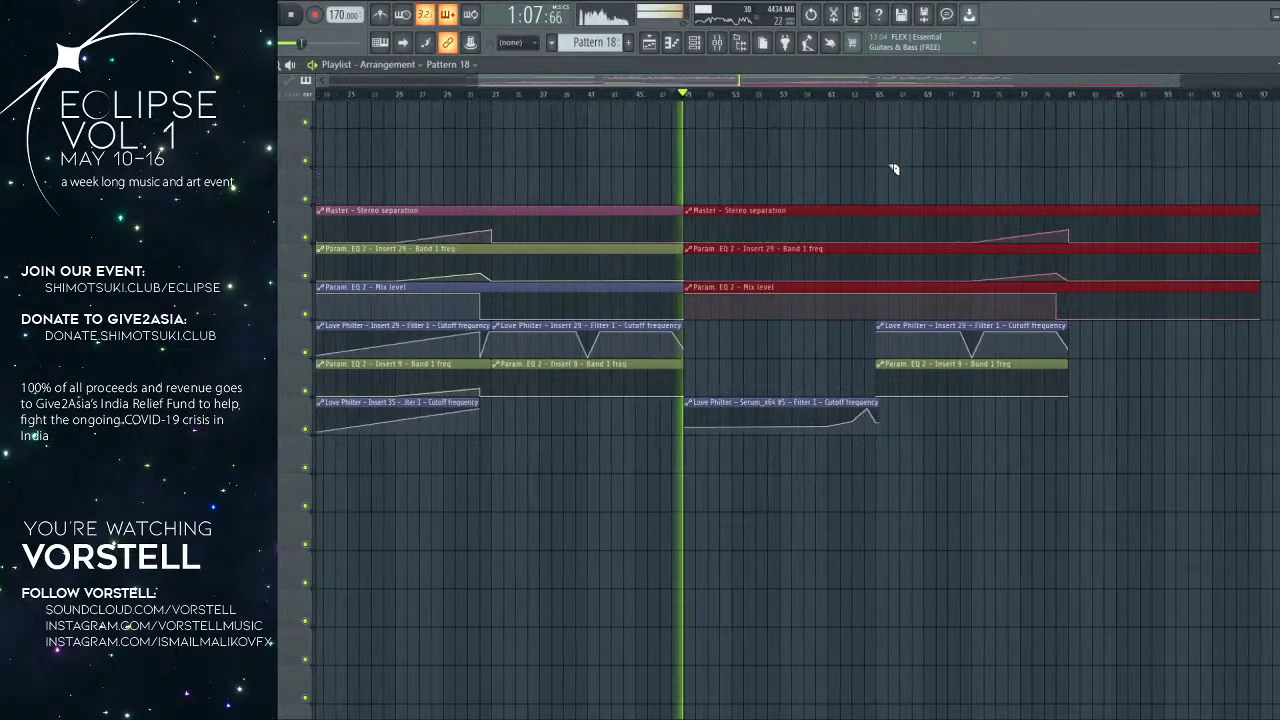
# Step: Slice off the first 16 bars of the three duplicated automation clips and move the remainder back to bar 49
pyautogui.moveTo(882, 315); pyautogui.dragTo(880, 316)
pyautogui.rightClick(840, 225)
pyautogui.rightClick(846, 262)
pyautogui.rightClick(852, 298)
pyautogui.moveTo(920, 184); pyautogui.dragTo(813, 287)
pyautogui.moveTo(811, 211); pyautogui.dragTo(797, 211)
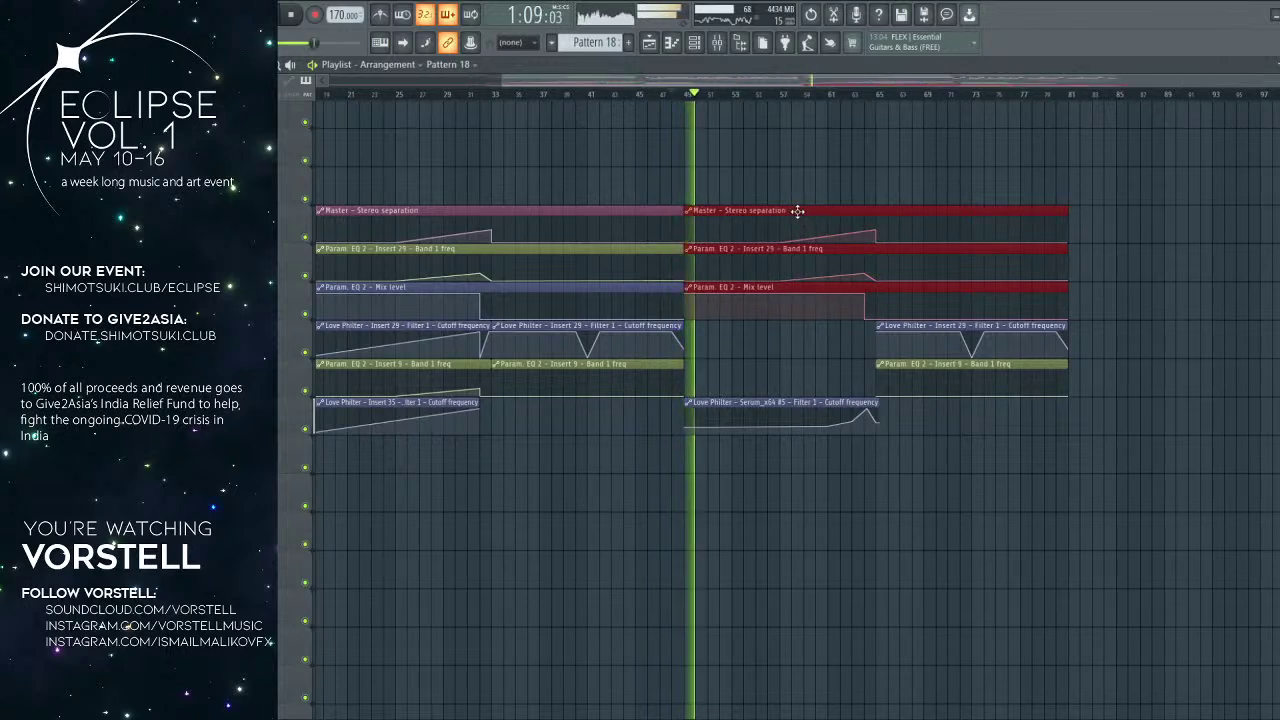
# Step: Play back the transition into the second drop with the new automation and review the upper pattern tracks
pyautogui.click(850, 95)
pyautogui.scroll(1, 867, 96)
pyautogui.scroll(2, 870, 98)
pyautogui.scroll(-4, 870, 98)
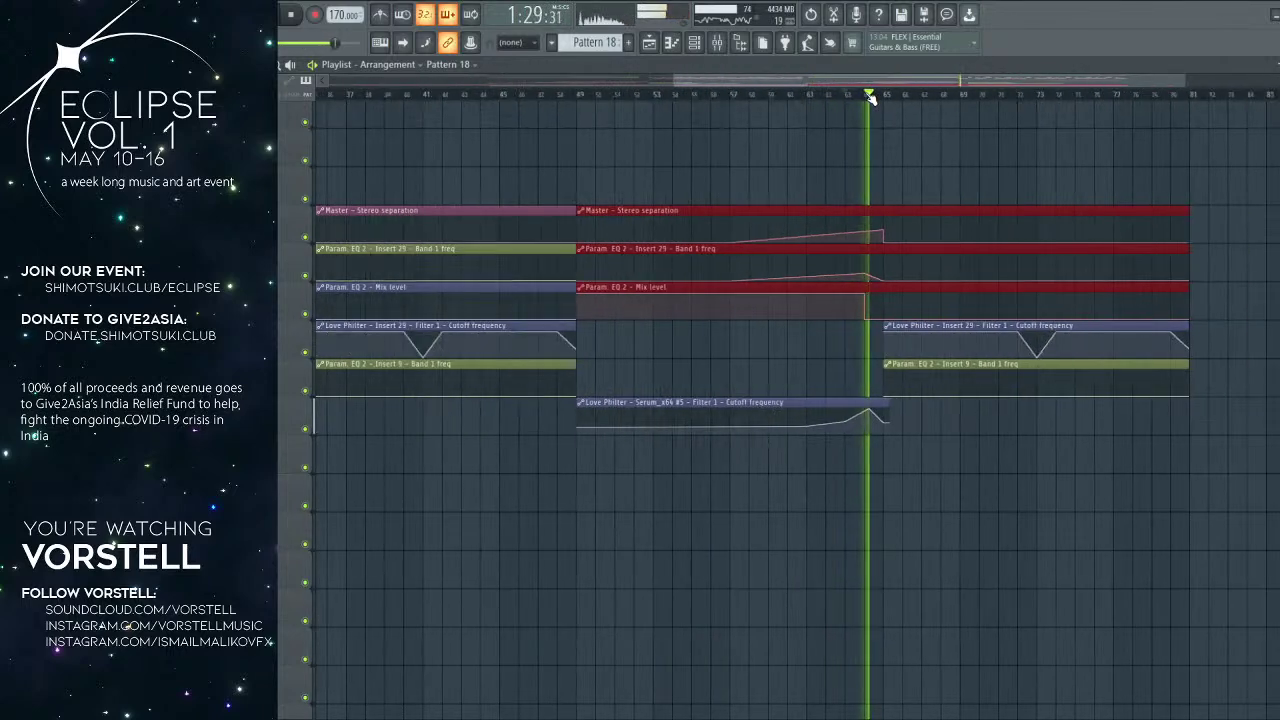
pyautogui.scroll(10, 948, 160)
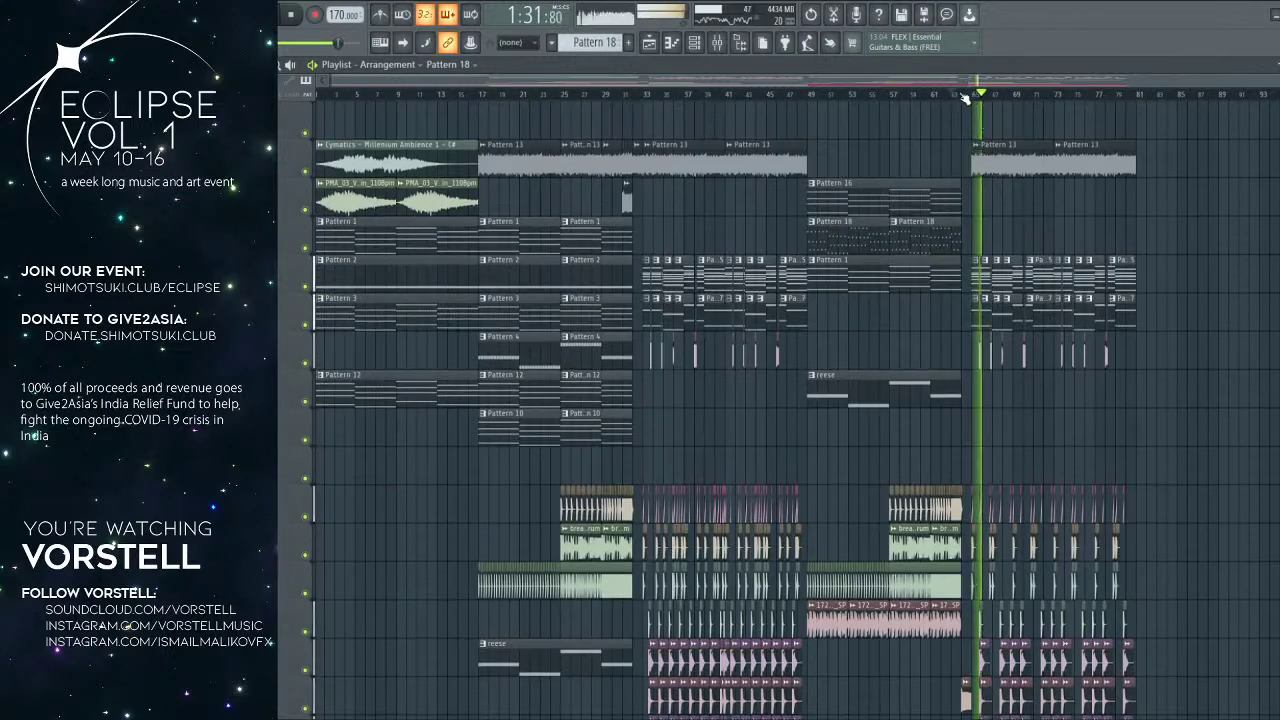
# Step: Remove the short Pattern 13 clip on the third track at bar 31 and place a one-bar Pattern 13 copy at bar 64
pyautogui.press('space')
pyautogui.click(628, 195)
pyautogui.press('space')
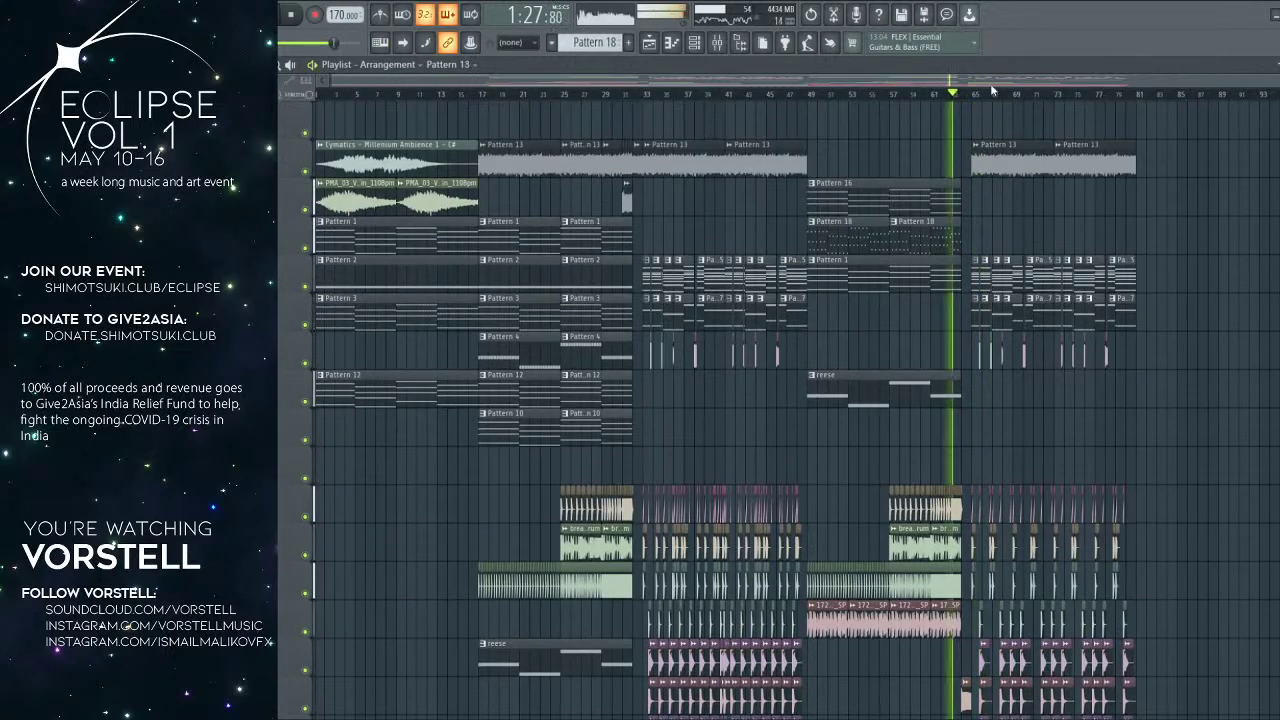
pyautogui.click(623, 94)
pyautogui.scroll(4, 636, 120)
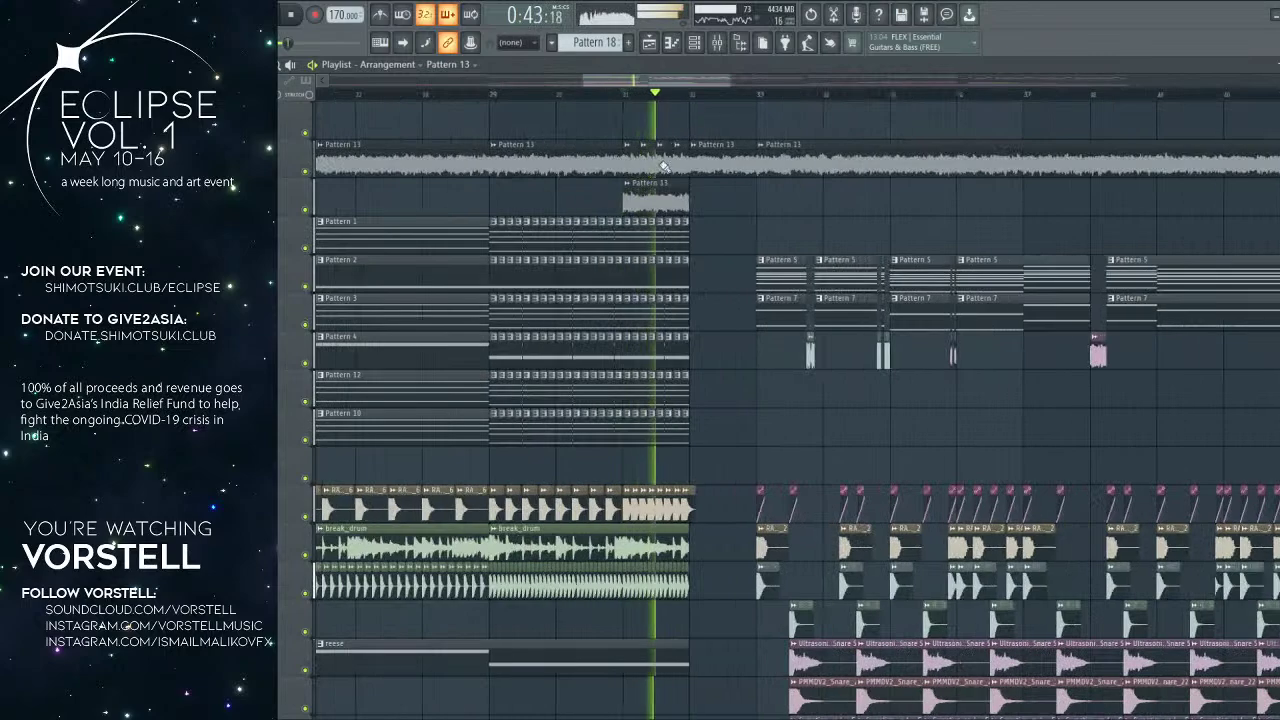
pyautogui.scroll(-3, 714, 109)
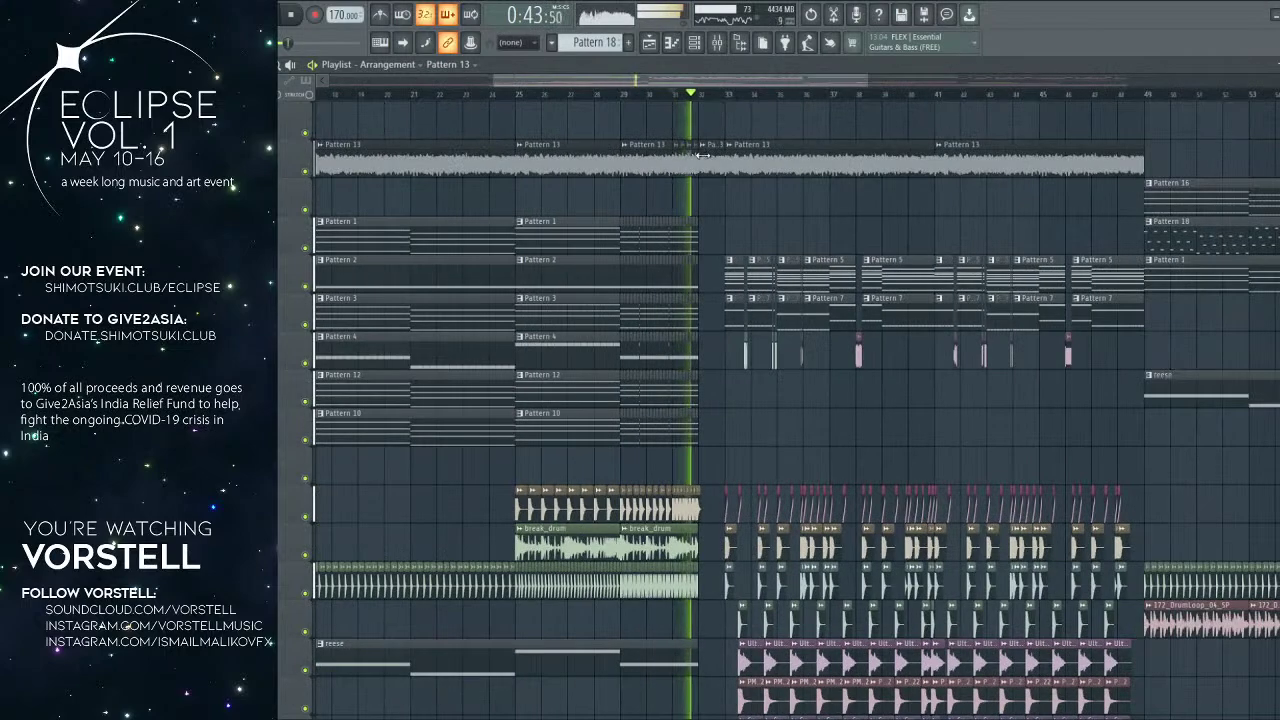
pyautogui.hscroll(6, 798, 180)
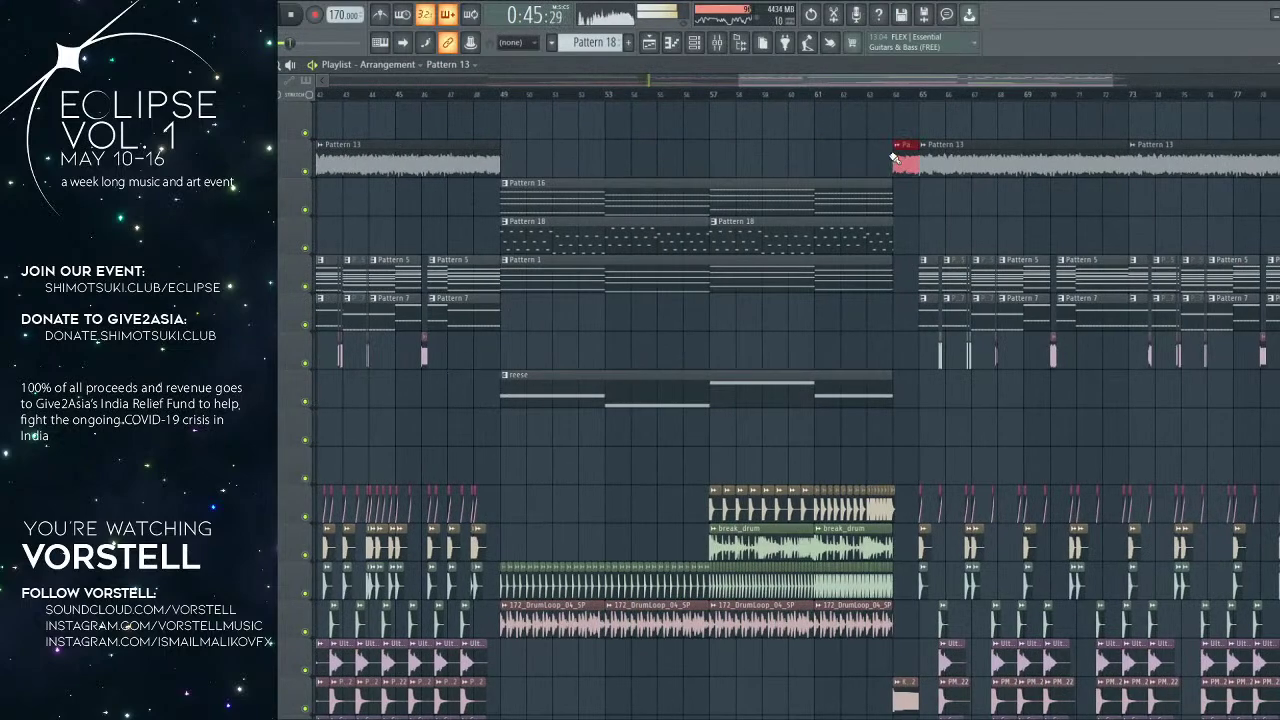
# Step: Play back the transition from bar 63 into the second drop and examine the automation clips around it
pyautogui.click(883, 96)
pyautogui.scroll(2, 883, 100)
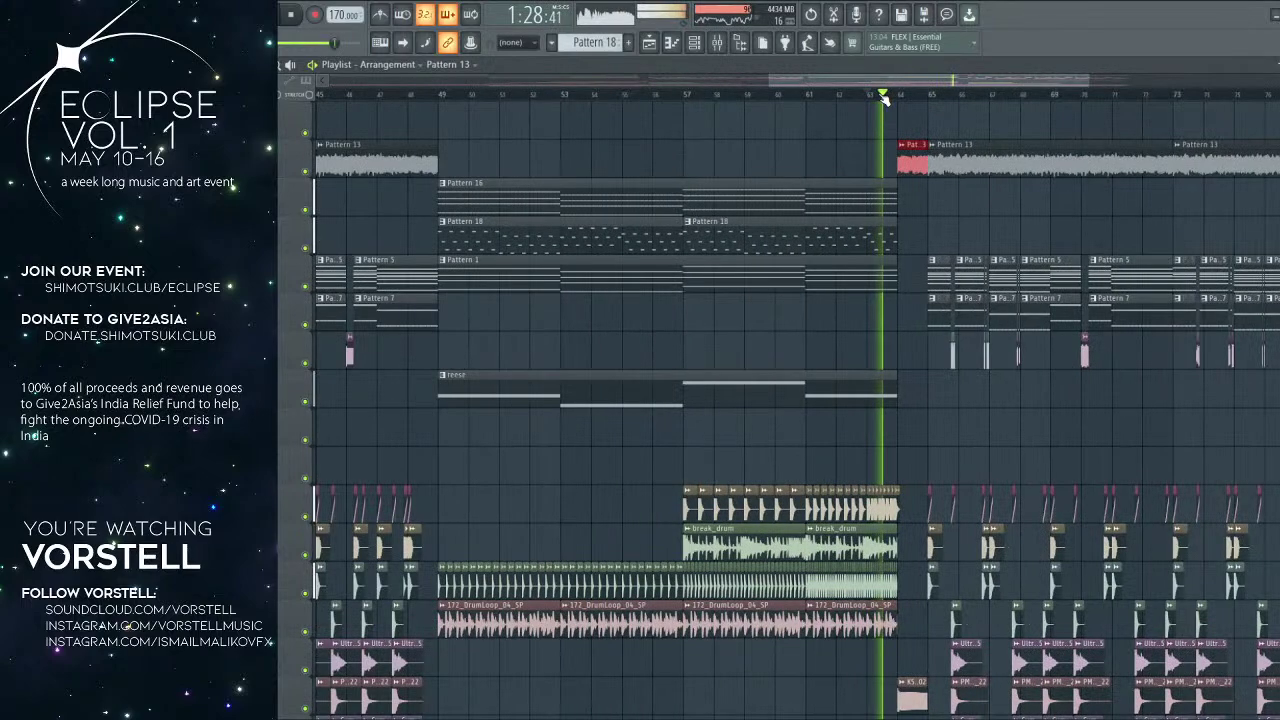
pyautogui.scroll(-15, 986, 337)
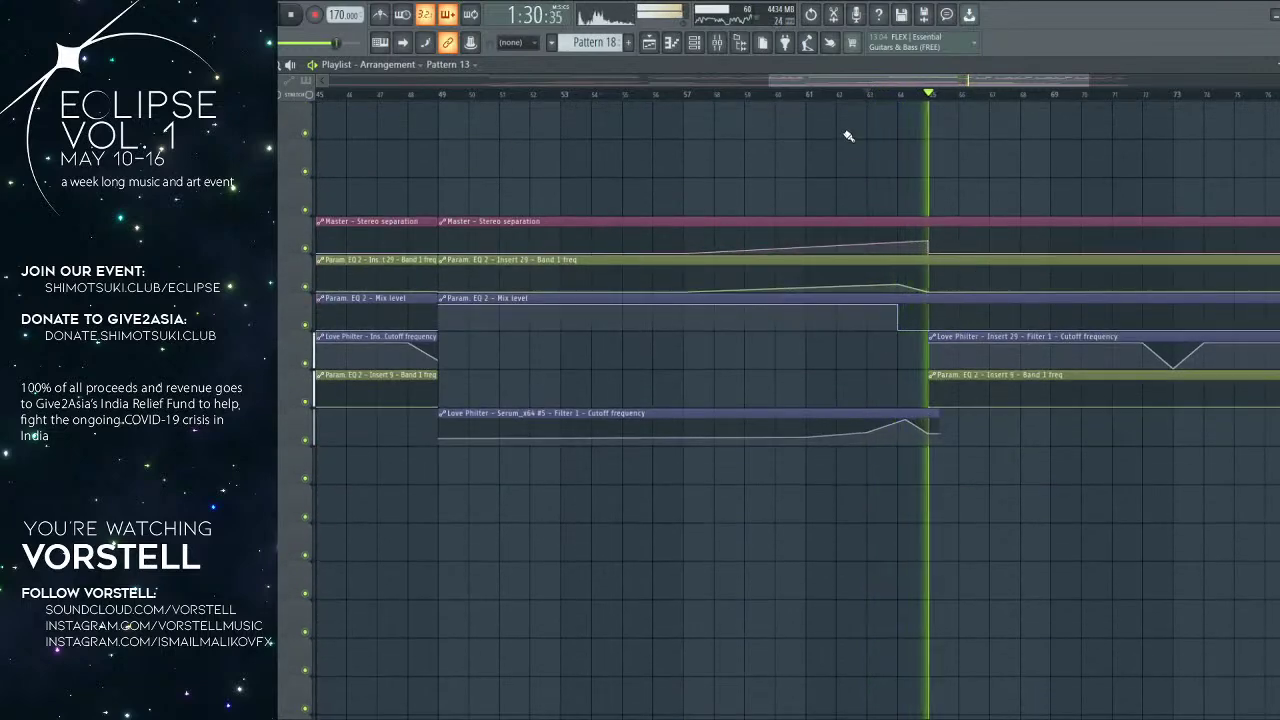
pyautogui.scroll(-1, 878, 104)
pyautogui.scroll(-3, 880, 105)
pyautogui.scroll(2, 880, 105)
pyautogui.scroll(-1, 880, 105)
# Step: Copy the Love Philter Insert 29 and Insert 35 cutoff automation to bar 49, moving the Serum_x64 #5 cutoff automation down one track
pyautogui.press('space')
pyautogui.scroll(-1, 880, 104)
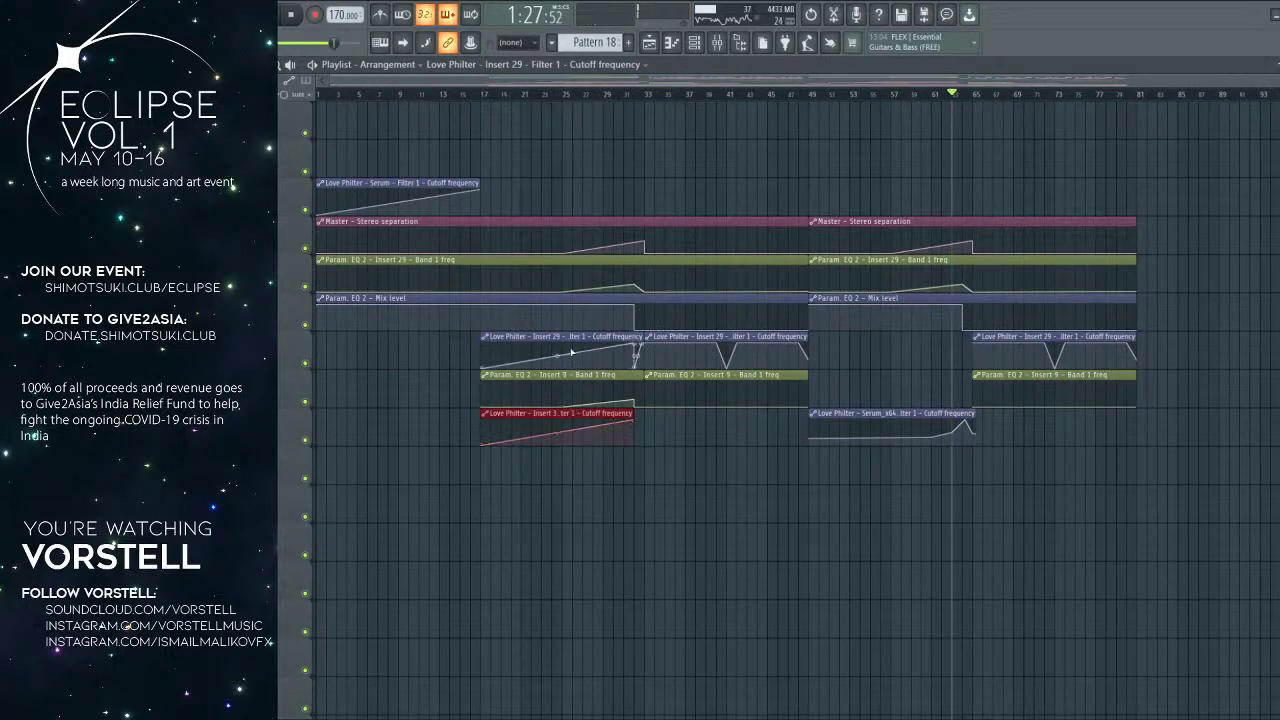
pyautogui.hotkey('ctrl', 'v')
pyautogui.moveTo(410, 336); pyautogui.dragTo(902, 338)
pyautogui.click(941, 511)
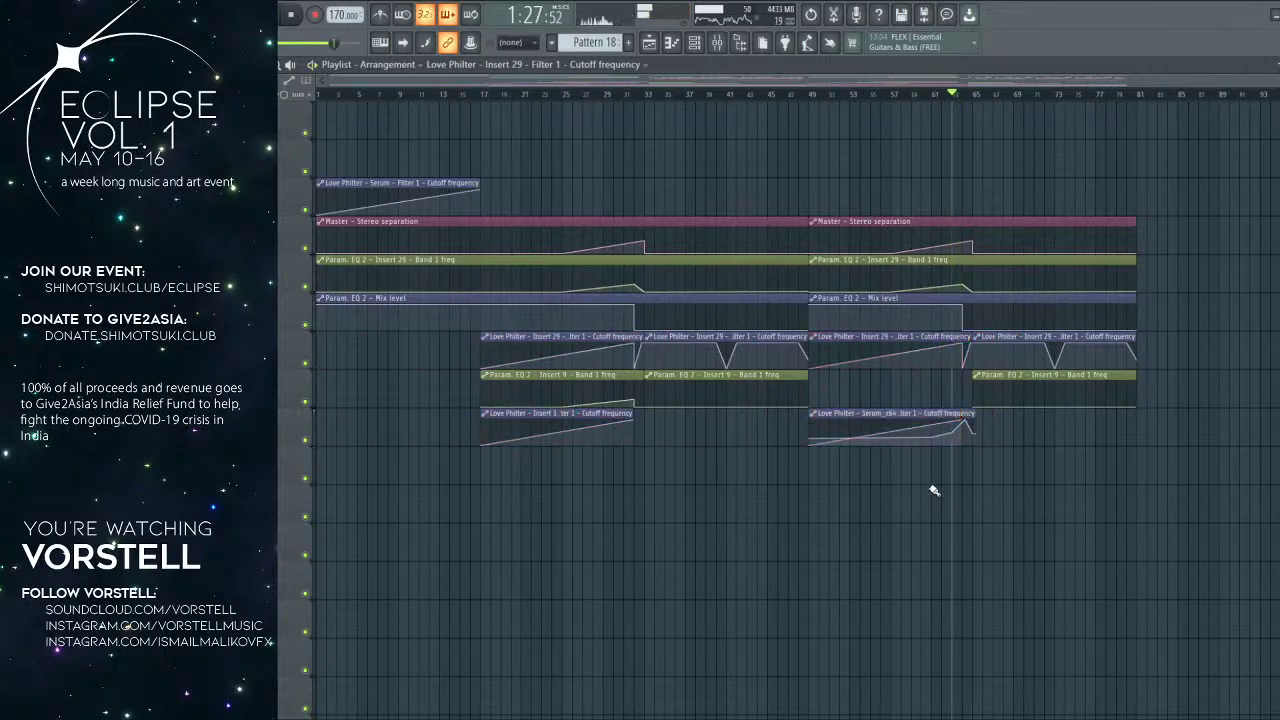
pyautogui.moveTo(900, 422); pyautogui.dragTo(900, 462)
# Step: Play back the second drop transition with the copied filter automation and inspect the clips around bar 65
pyautogui.press('space')
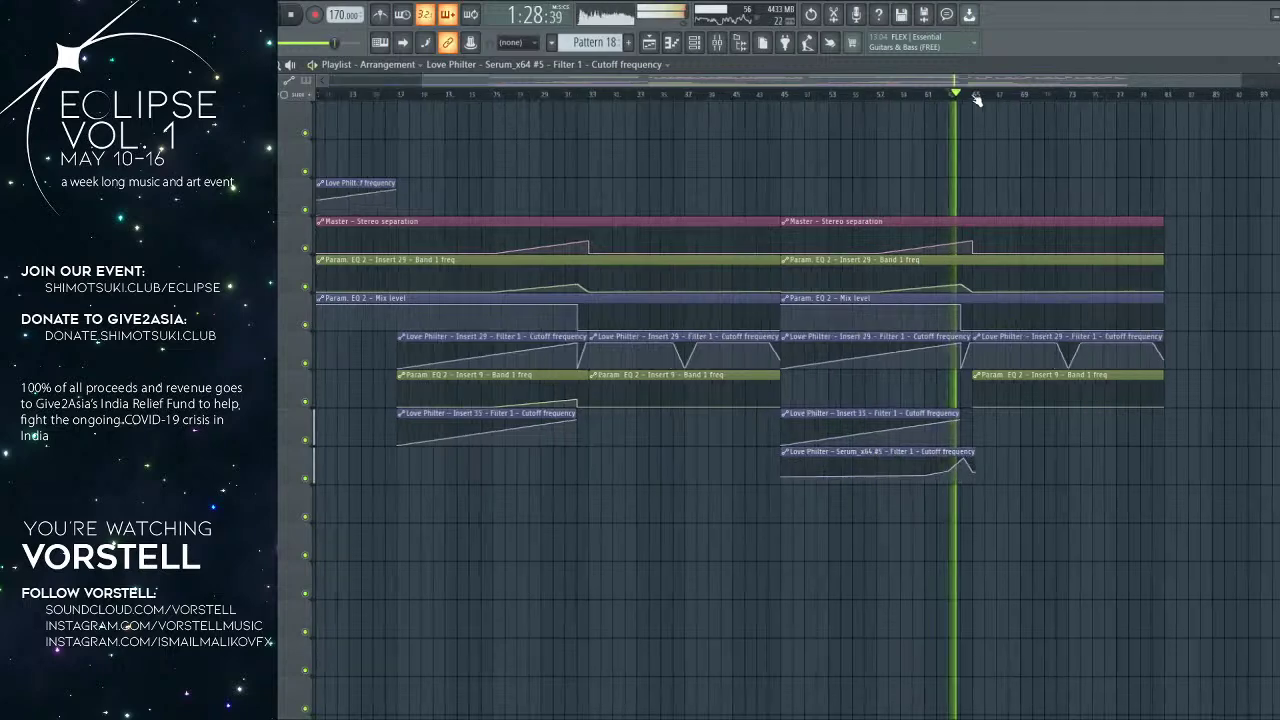
pyautogui.scroll(4, 975, 96)
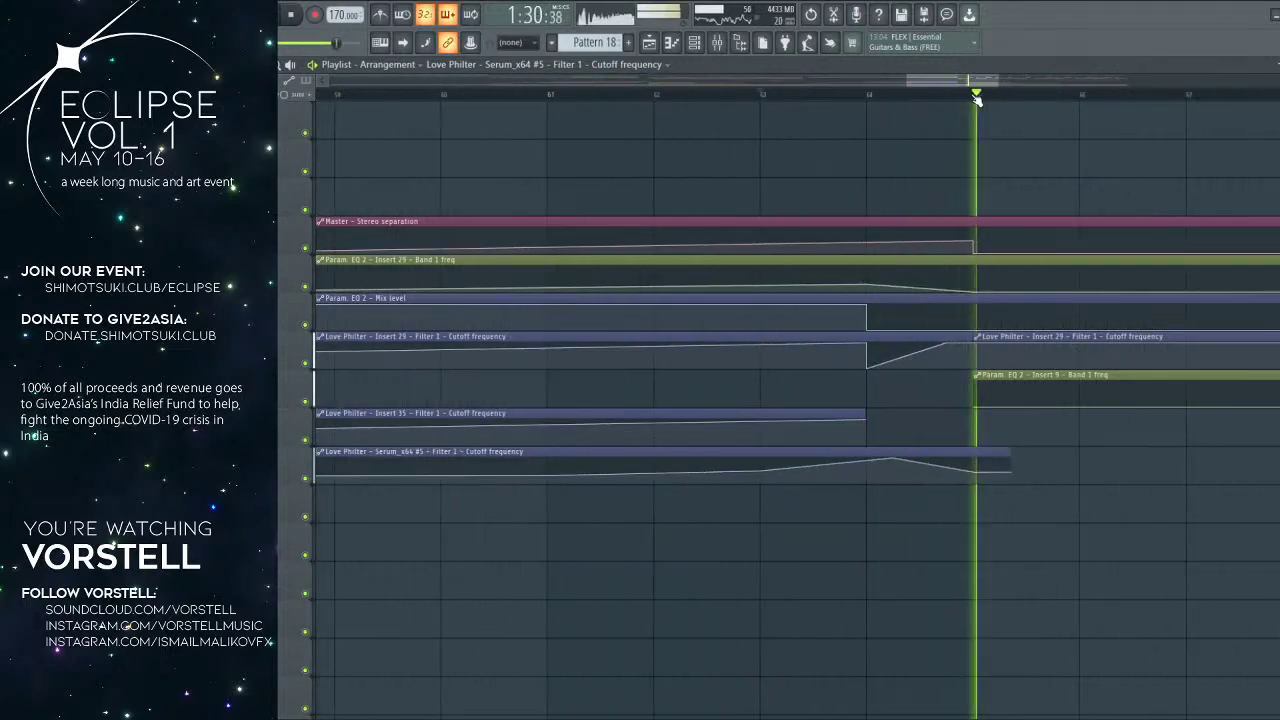
pyautogui.scroll(-4, 976, 98)
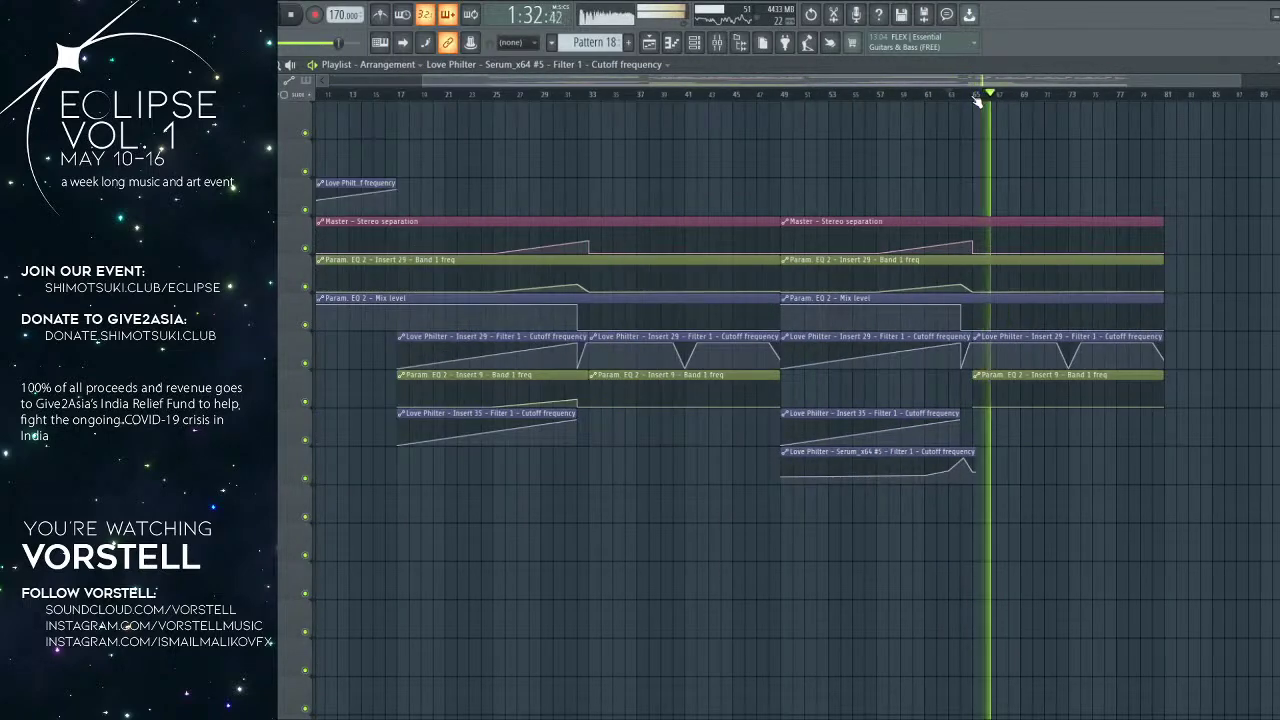
pyautogui.scroll(2, 977, 102)
pyautogui.moveTo(1030, 345); pyautogui.dragTo(531, 374)
pyautogui.scroll(5, 914, 365)
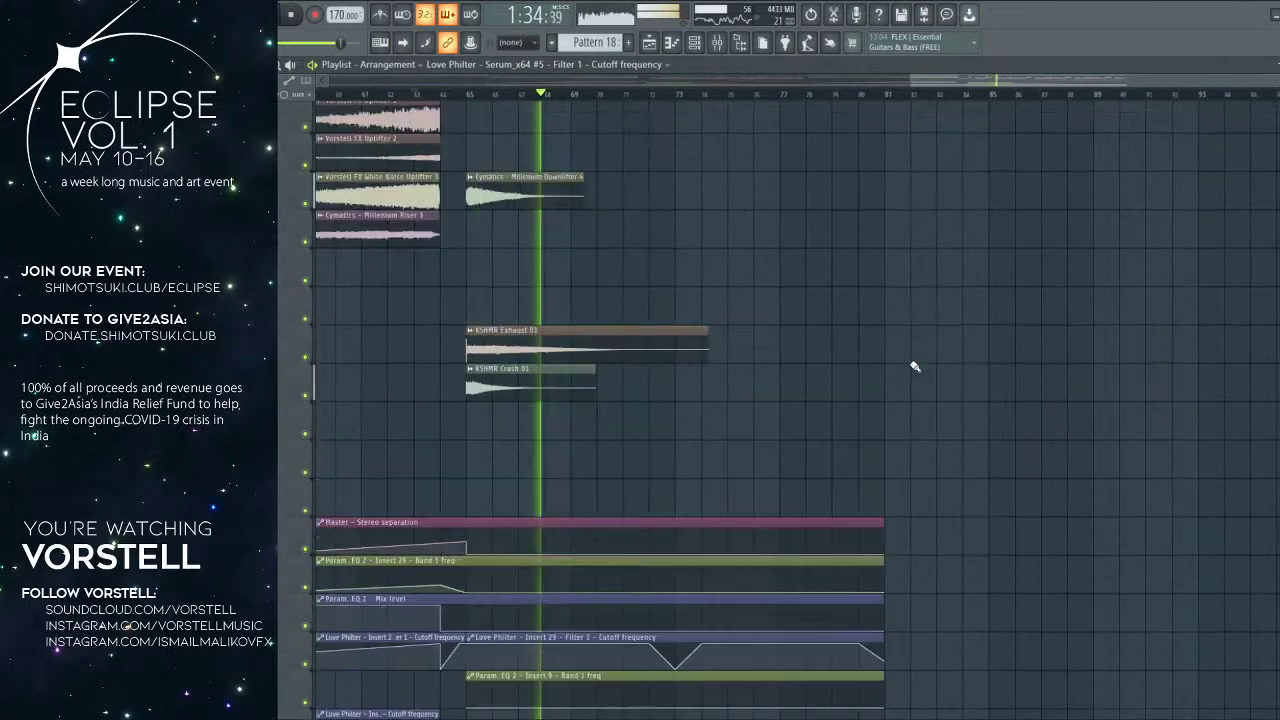
# Step: Play back the second drop to its end at bar 81 and examine the playlist clips around it
pyautogui.scroll(10, 912, 361)
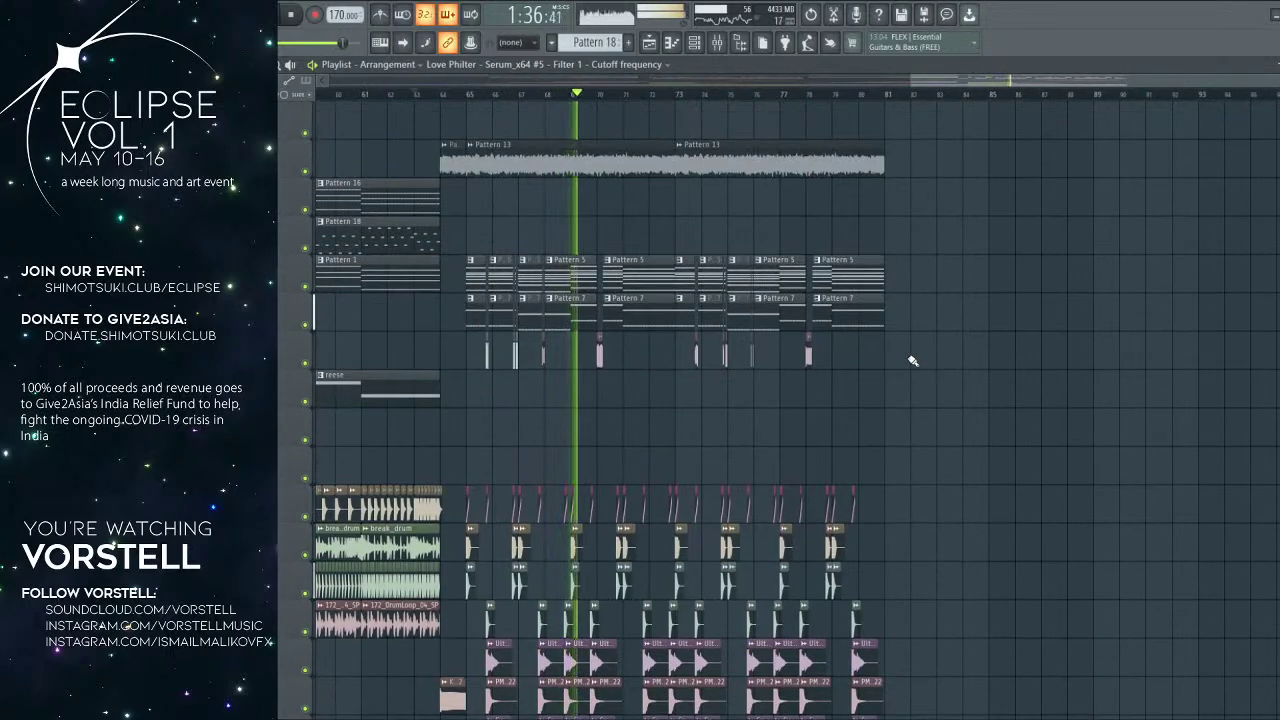
pyautogui.press('F5')
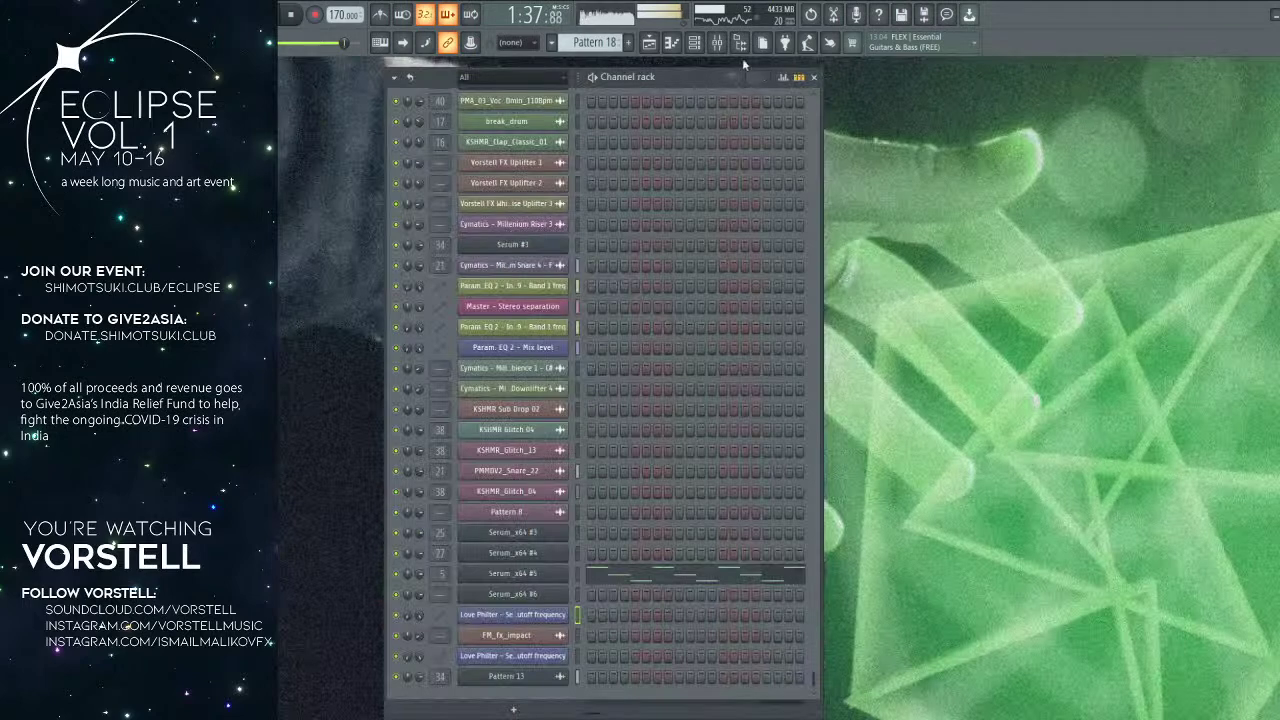
pyautogui.click(649, 43)
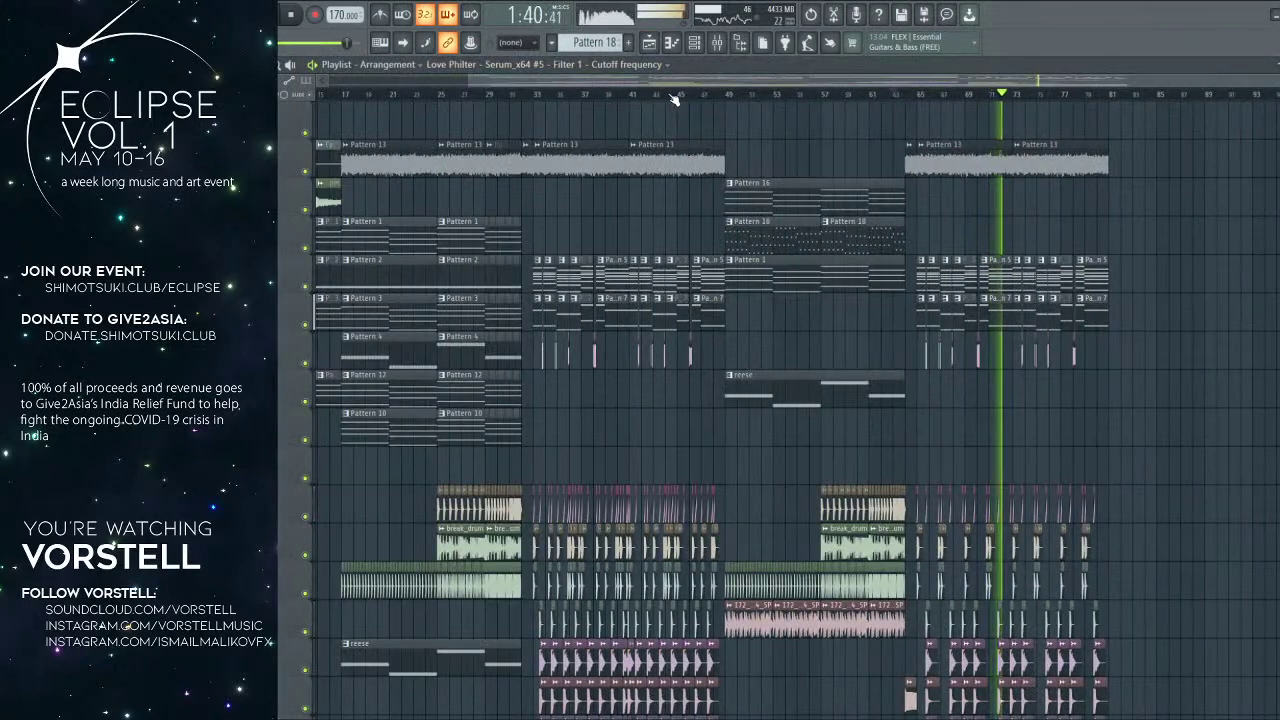
pyautogui.scroll(-2, 675, 100)
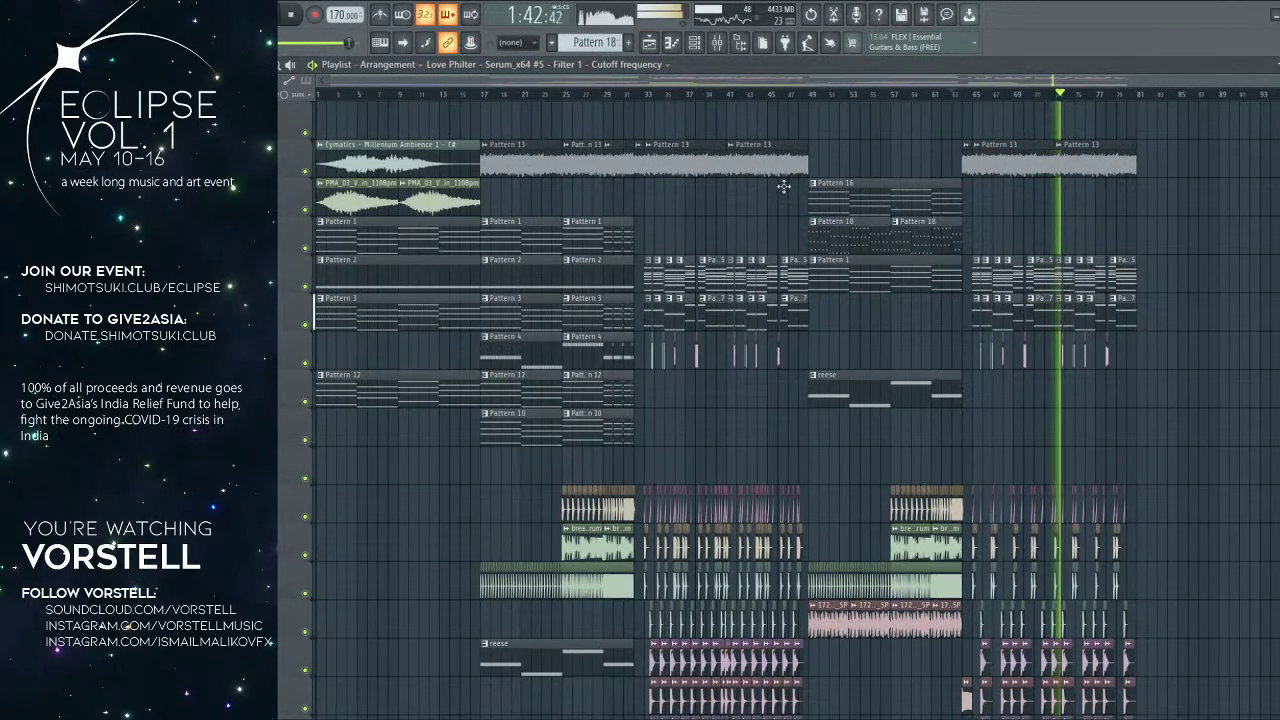
pyautogui.hscroll(5, 708, 274)
pyautogui.hscroll(4, 926, 103)
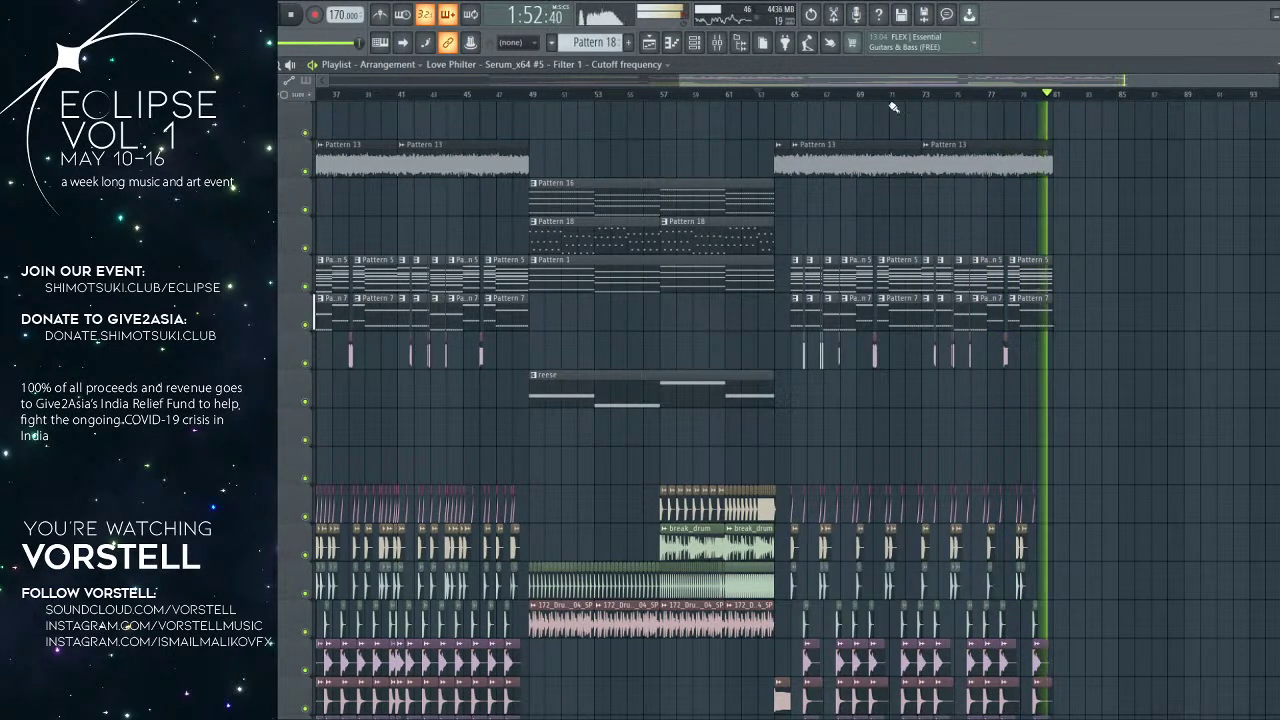
# Step: Play back the first drop and examine the drums, effects and automation leading into the break at bar 49
pyautogui.scroll(-3, 907, 100)
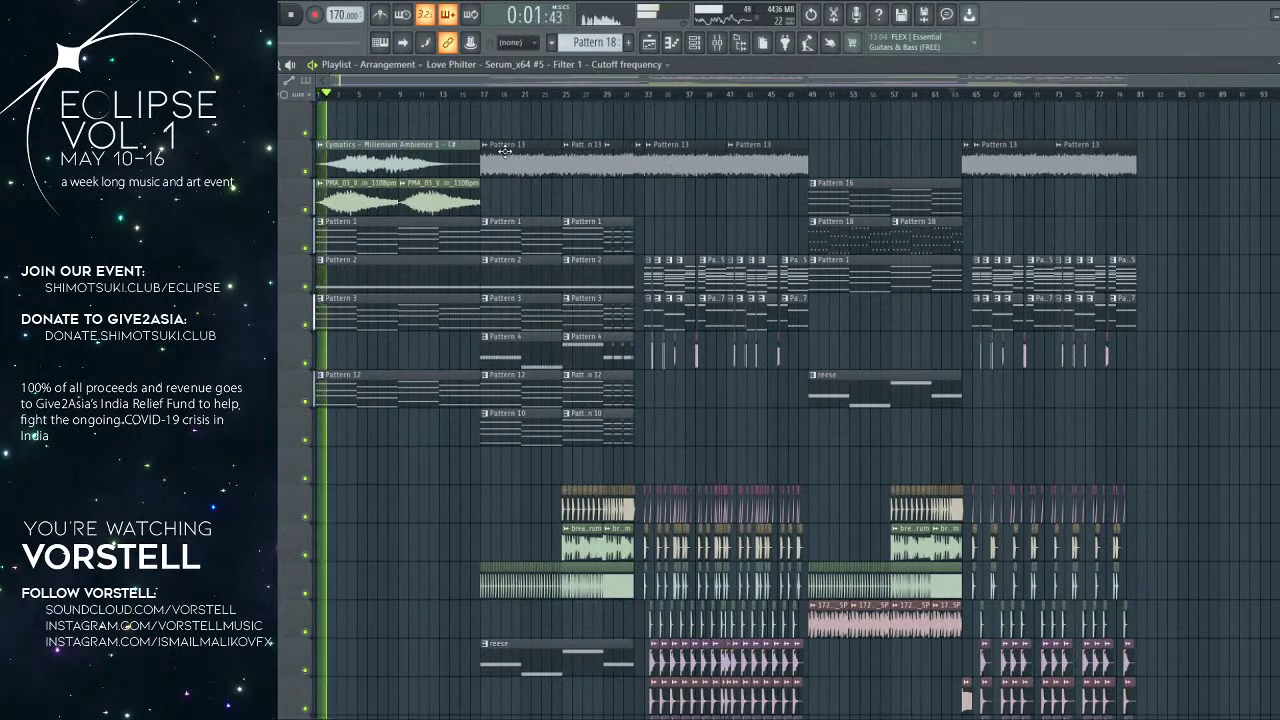
pyautogui.scroll(3, 722, 103)
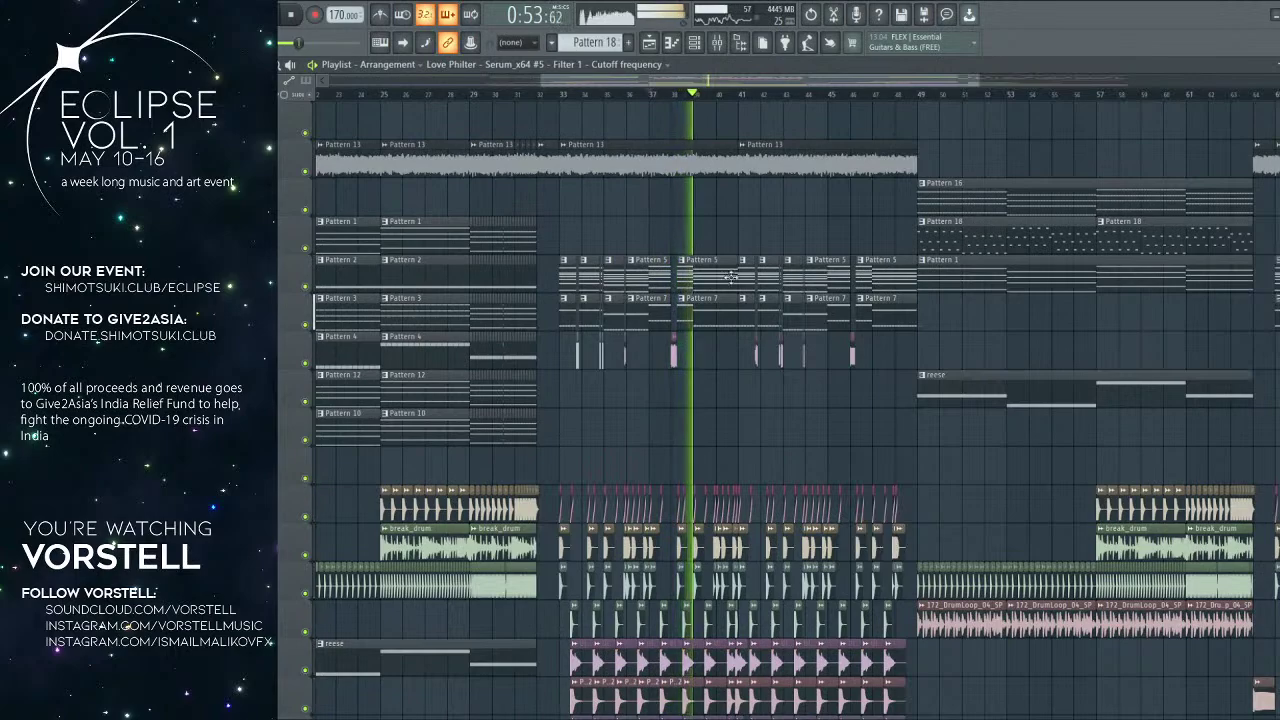
pyautogui.scroll(-5, 677, 302)
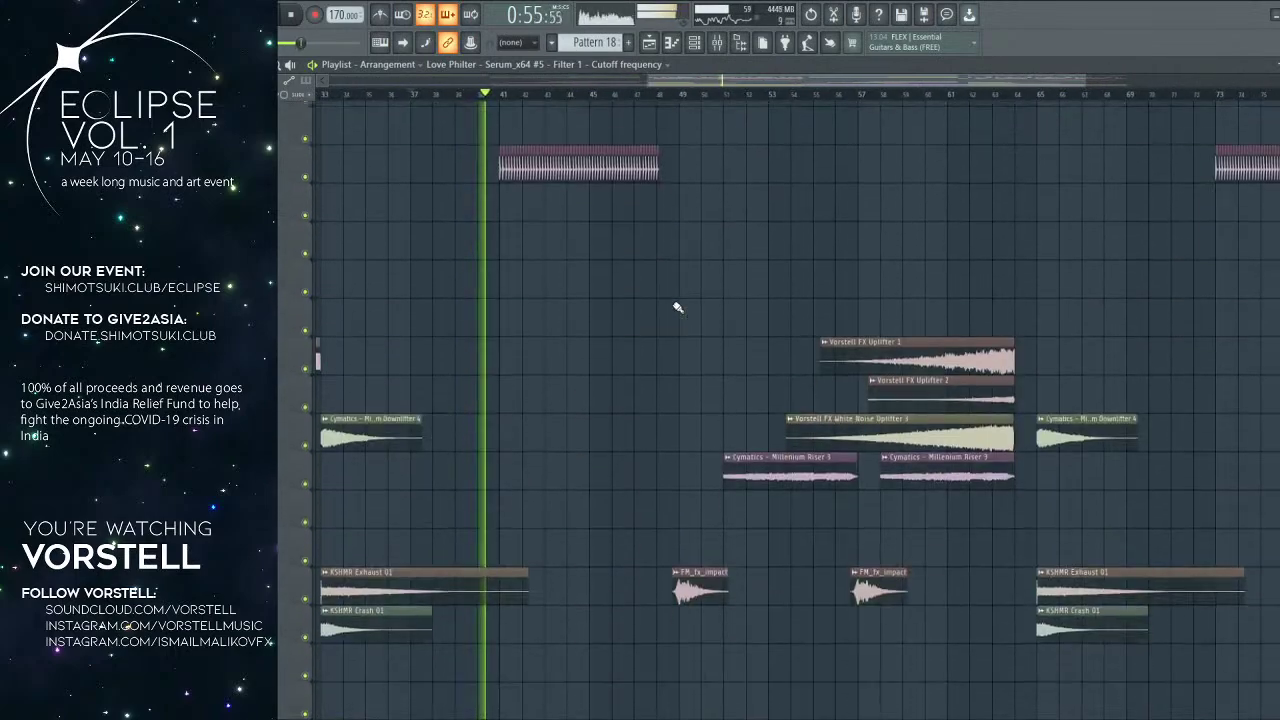
pyautogui.scroll(-10, 677, 307)
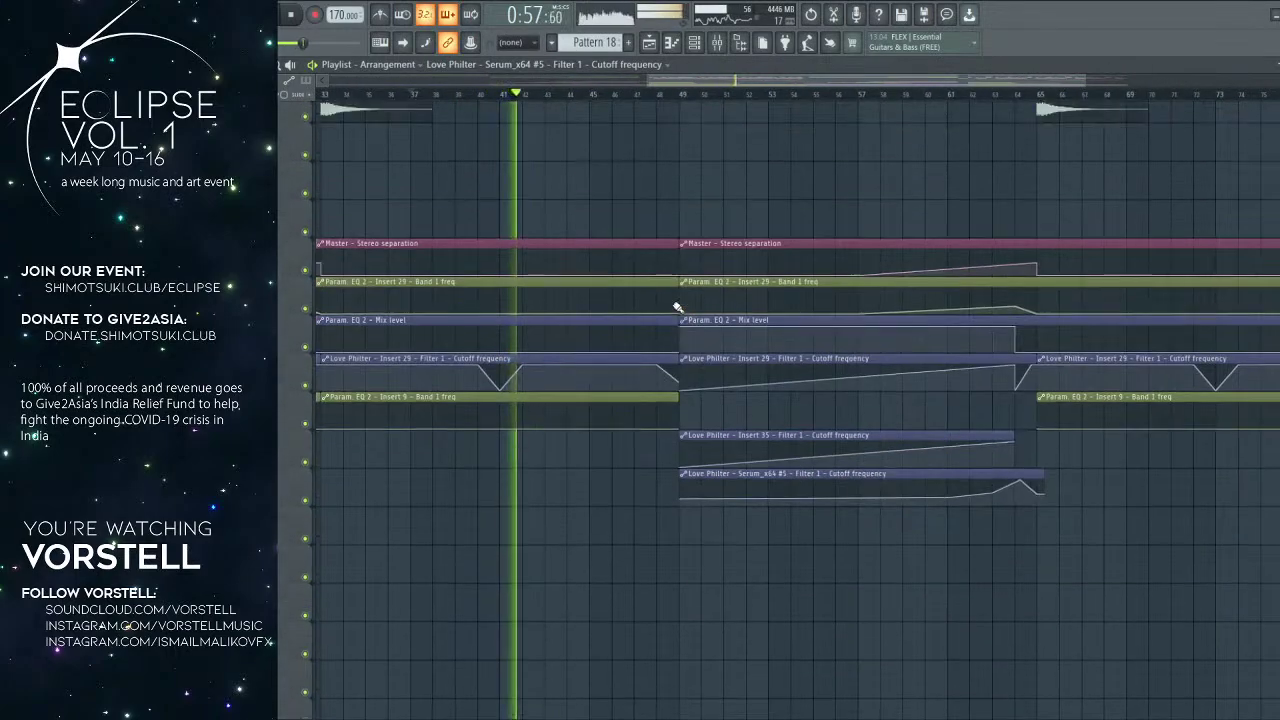
pyautogui.scroll(12, 677, 307)
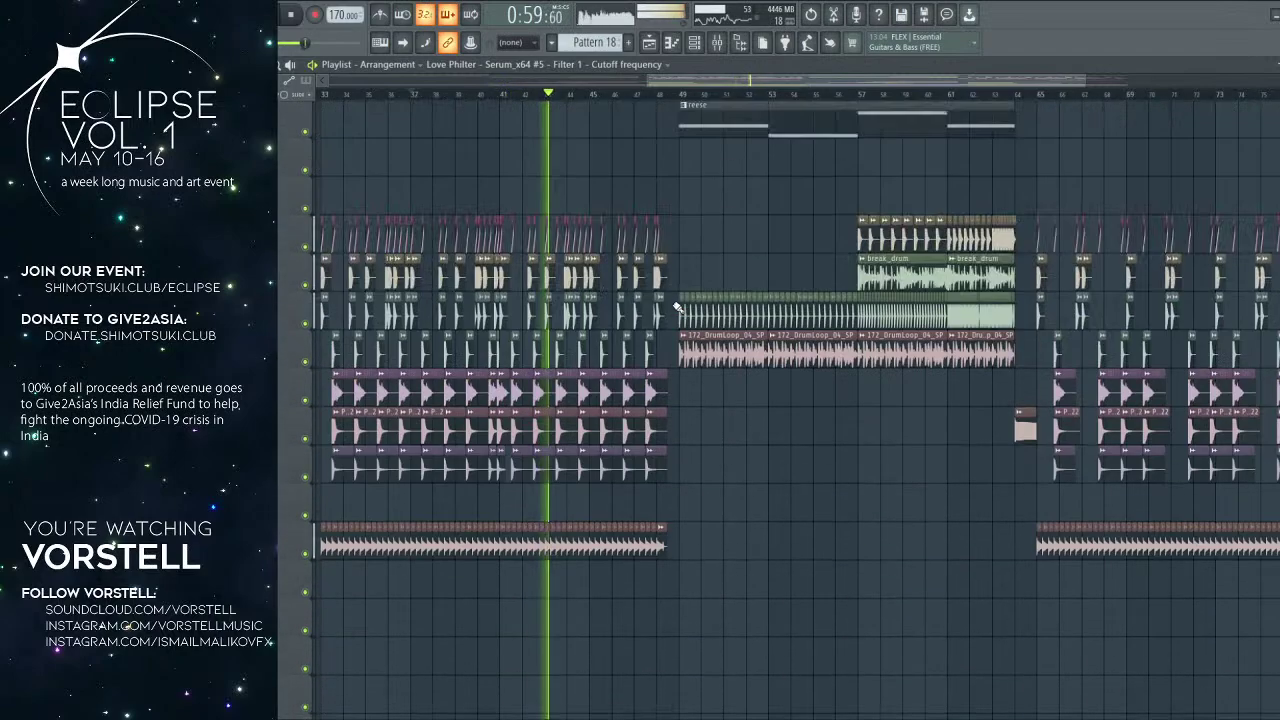
pyautogui.scroll(7, 677, 307)
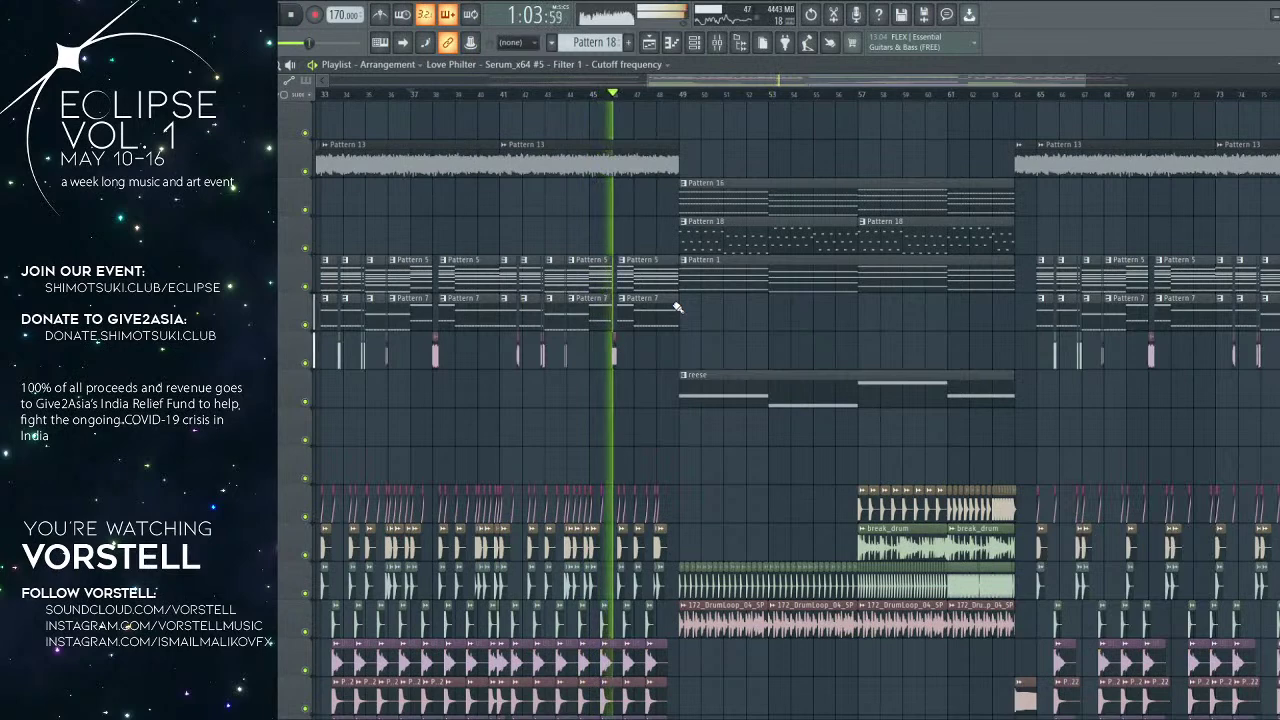
# Step: Try an eight-bar Pattern 13 clip at bar 49 and play back the break with it
pyautogui.scroll(-4, 677, 307)
pyautogui.scroll(4, 677, 307)
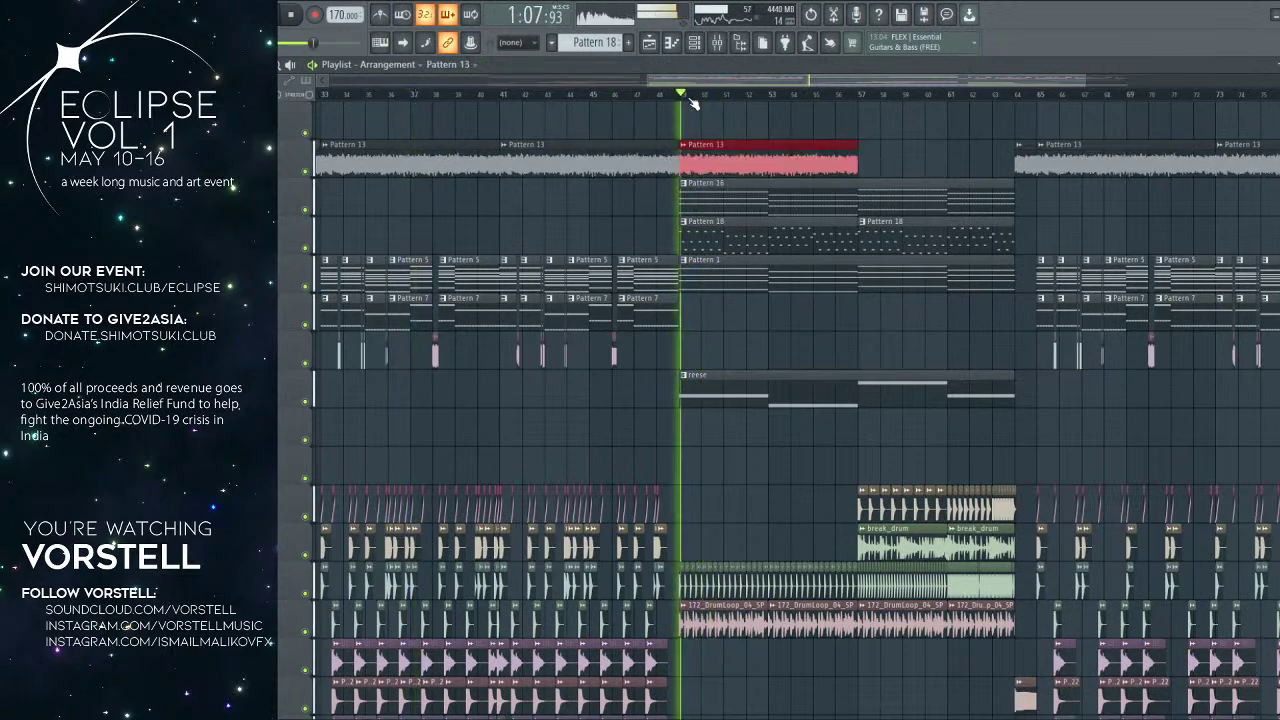
pyautogui.scroll(-8, 745, 290)
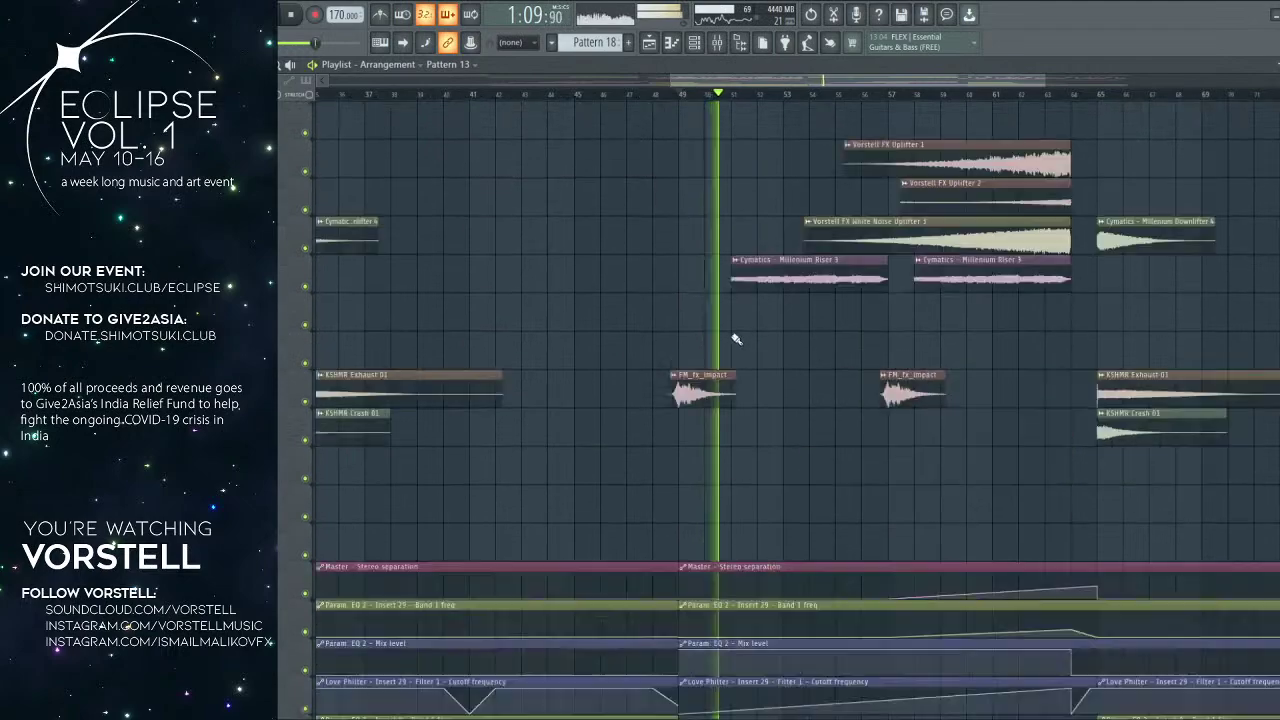
pyautogui.scroll(10, 740, 342)
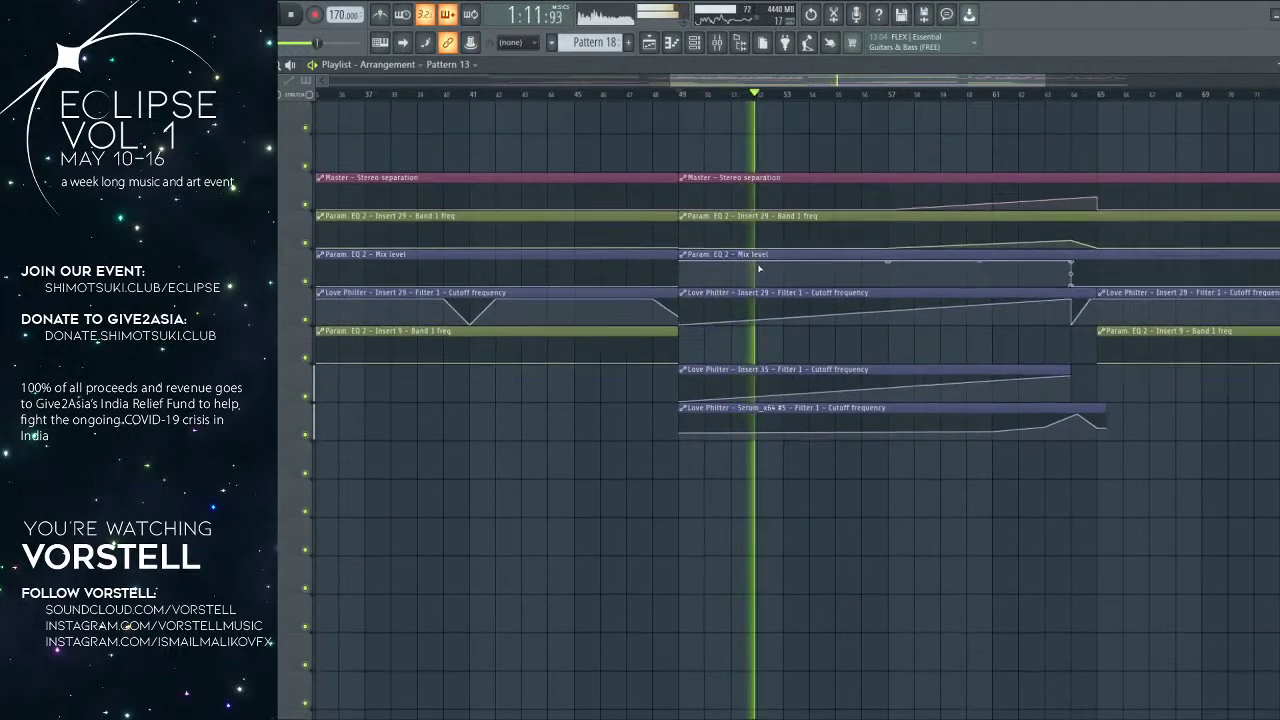
pyautogui.scroll(10, 770, 260)
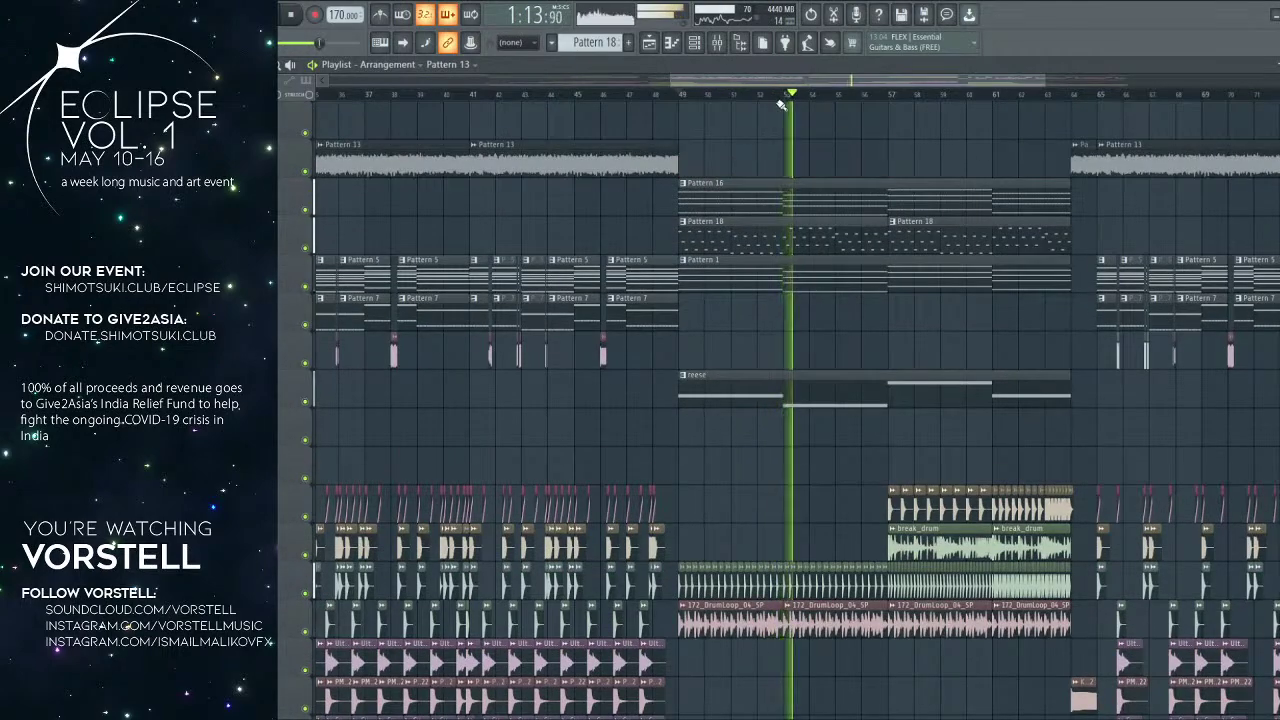
# Step: Copy the Pattern 13 clips of the first build-up from bar 17 to bar 49 and play back into the second drop
pyautogui.scroll(-5, 782, 106)
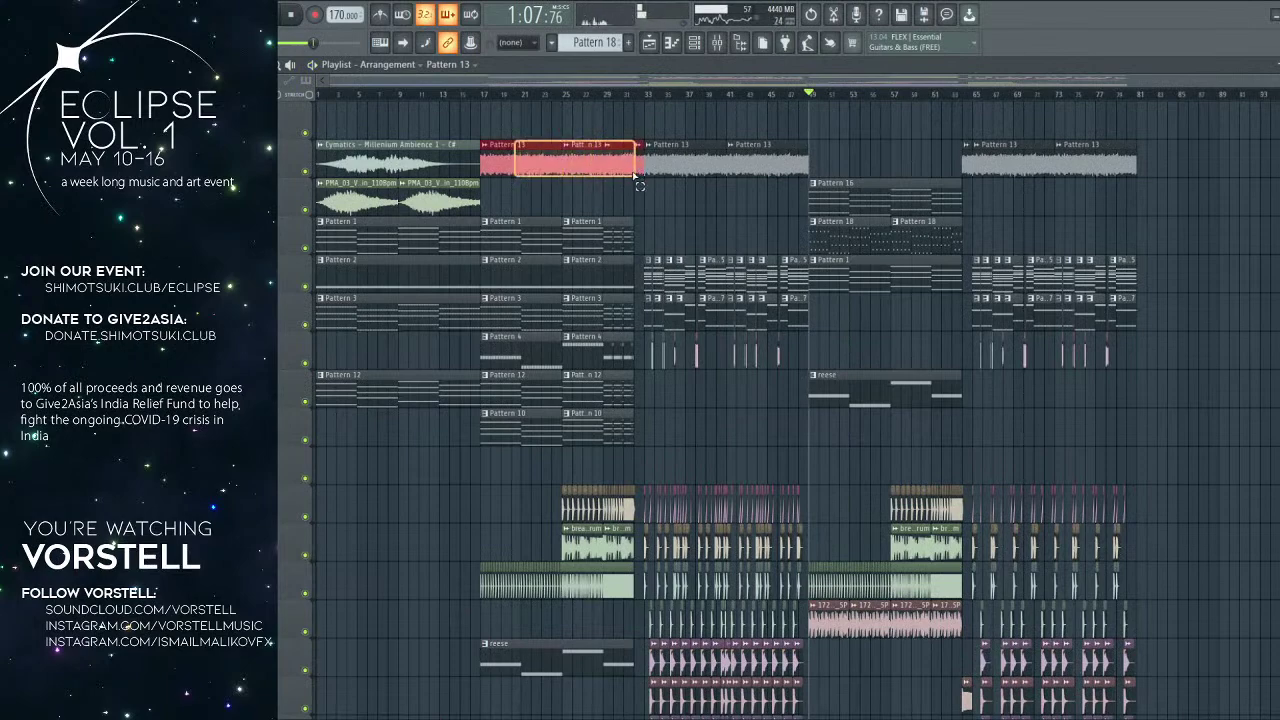
pyautogui.scroll(8, 840, 96)
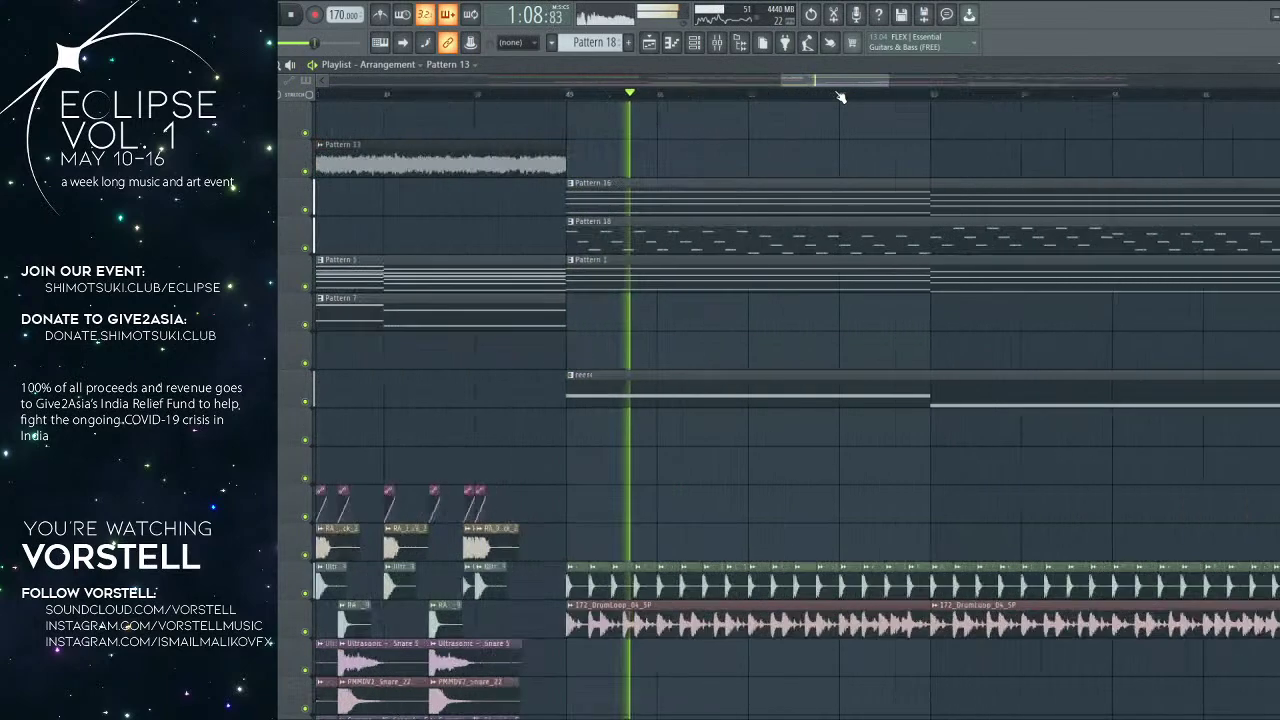
pyautogui.hotkey('ctrl', 'v')
pyautogui.scroll(-4, 840, 96)
pyautogui.press('space')
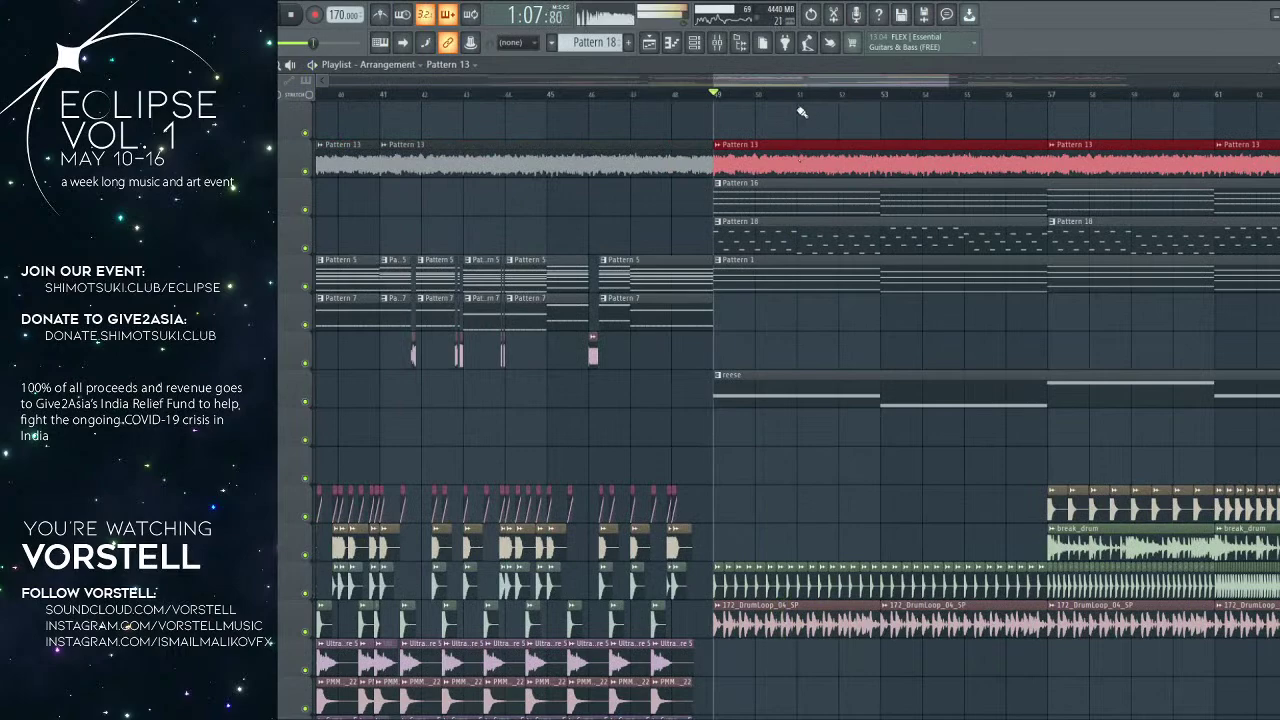
pyautogui.press('space')
pyautogui.scroll(-5, 801, 116)
pyautogui.click(892, 96)
pyautogui.scroll(-4, 955, 105)
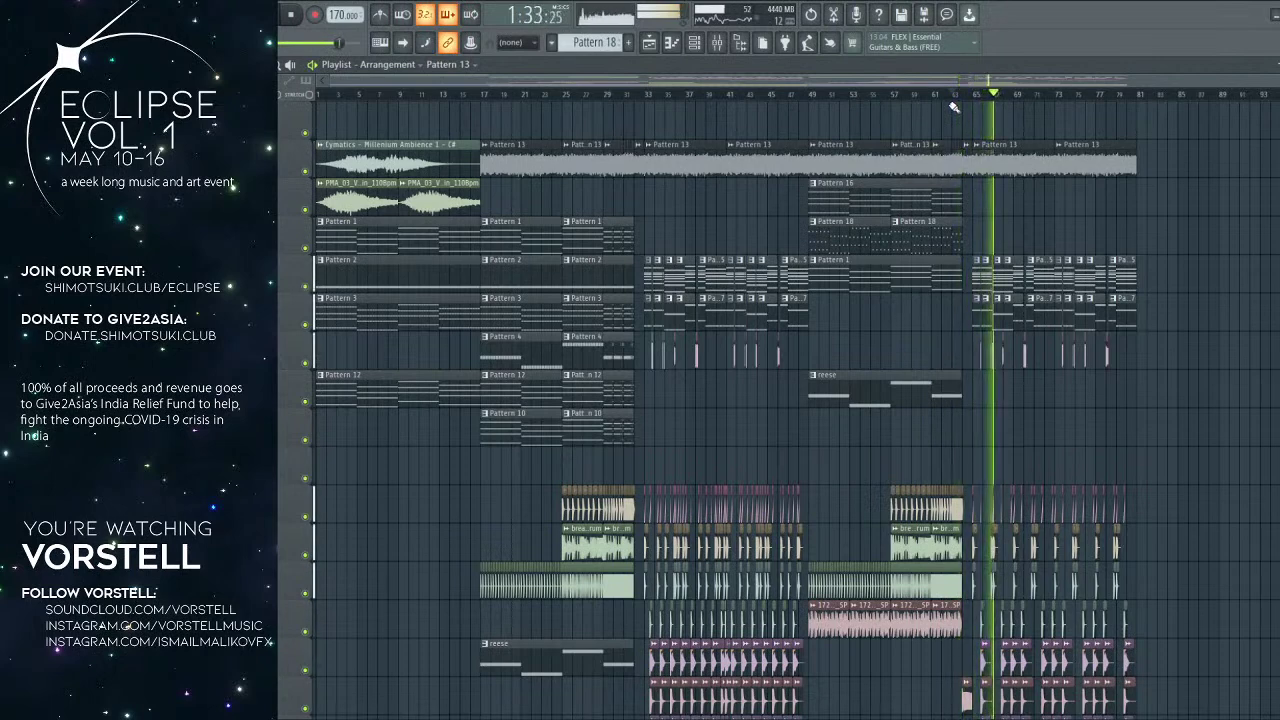
# Step: Solo the Sylenth1, Insert 30 and Insert 32 mixer tracks in turn, slightly raising the Sylenth1 and Insert 32 volumes
pyautogui.click(716, 43)
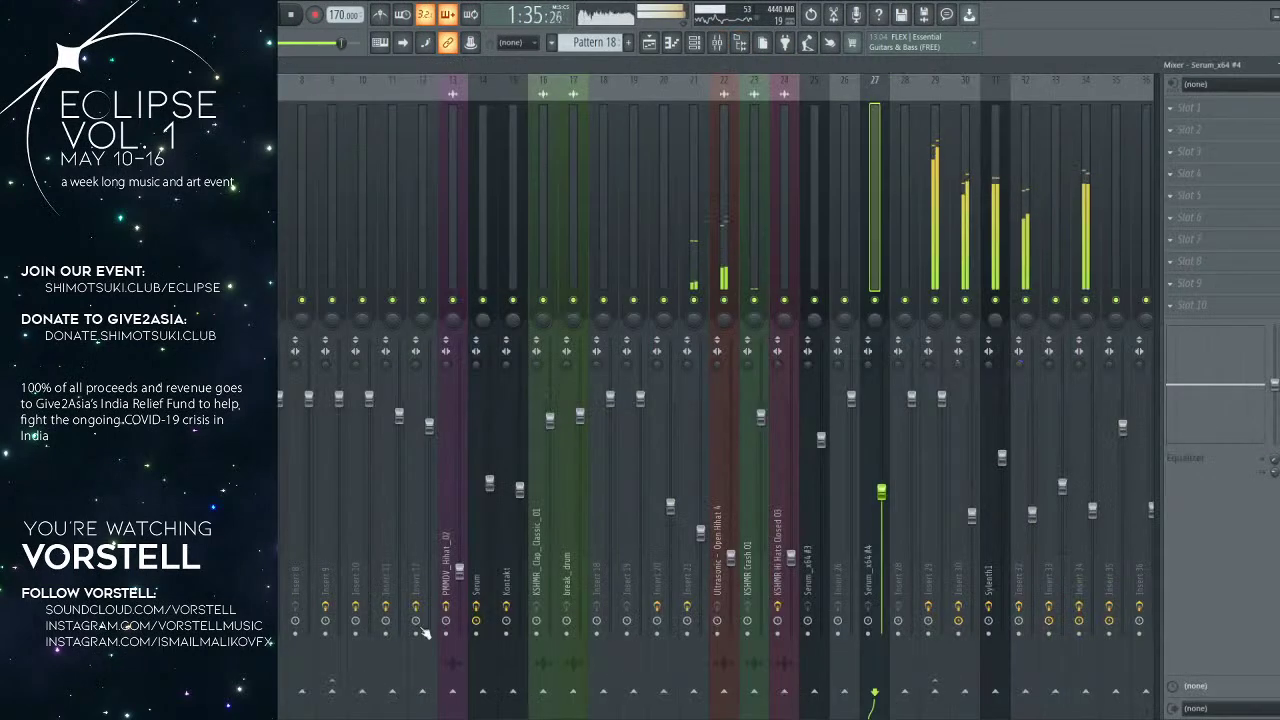
pyautogui.rightClick(995, 301)
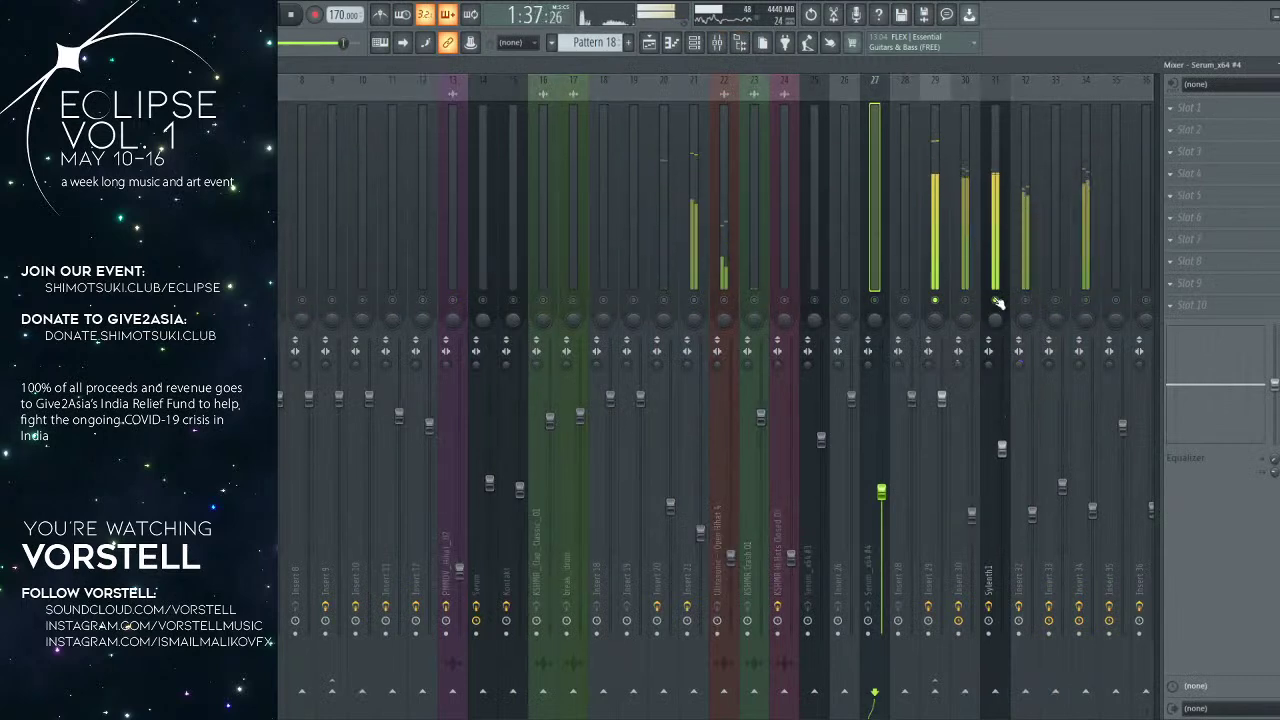
pyautogui.click(963, 303)
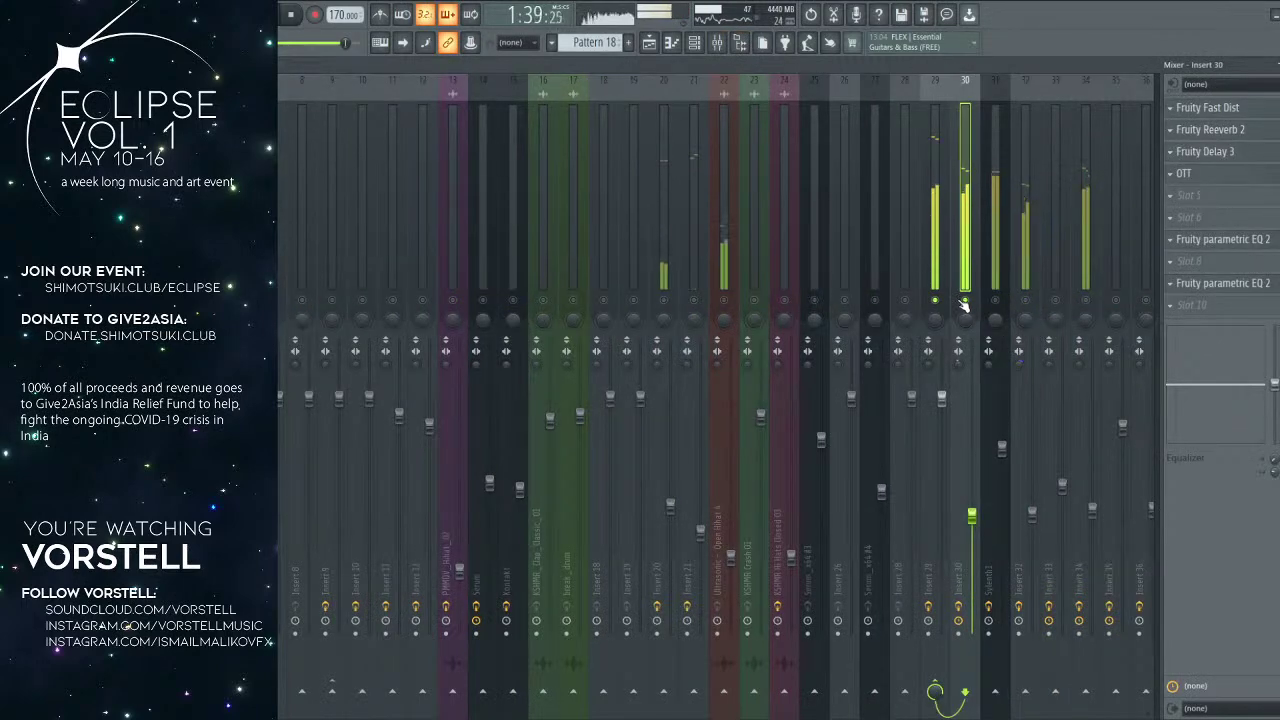
pyautogui.rightClick(963, 303)
pyautogui.rightClick(1027, 300)
pyautogui.rightClick(1027, 300)
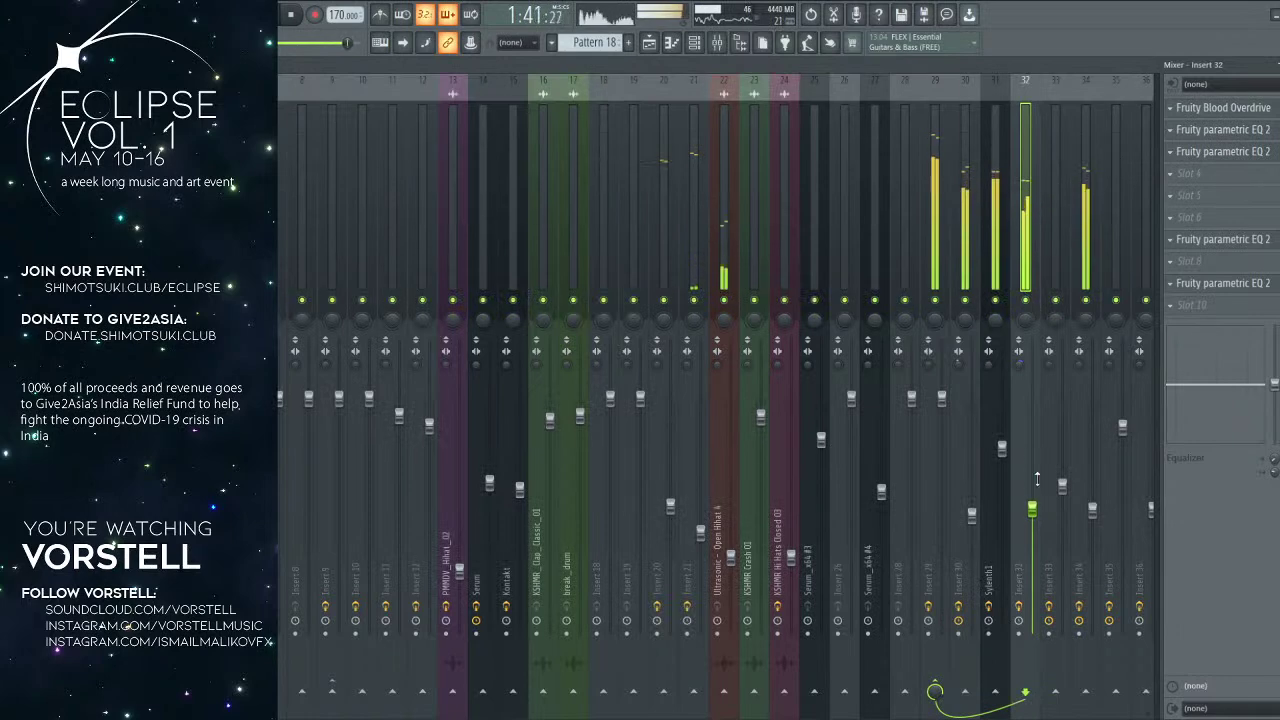
# Step: Add a second Fruity parametric EQ 2 to the Sylenth1 mixer track and slightly boost its band 2
pyautogui.click(998, 218)
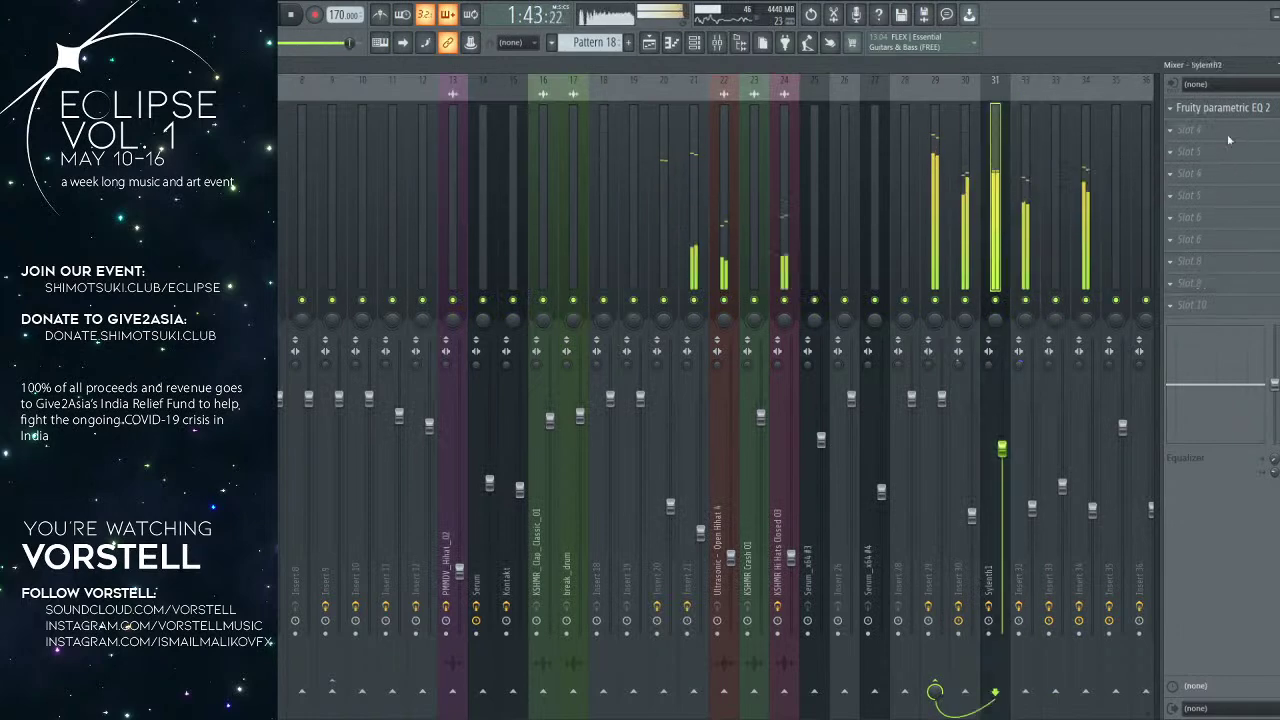
pyautogui.click(1227, 134)
pyautogui.click(1020, 459)
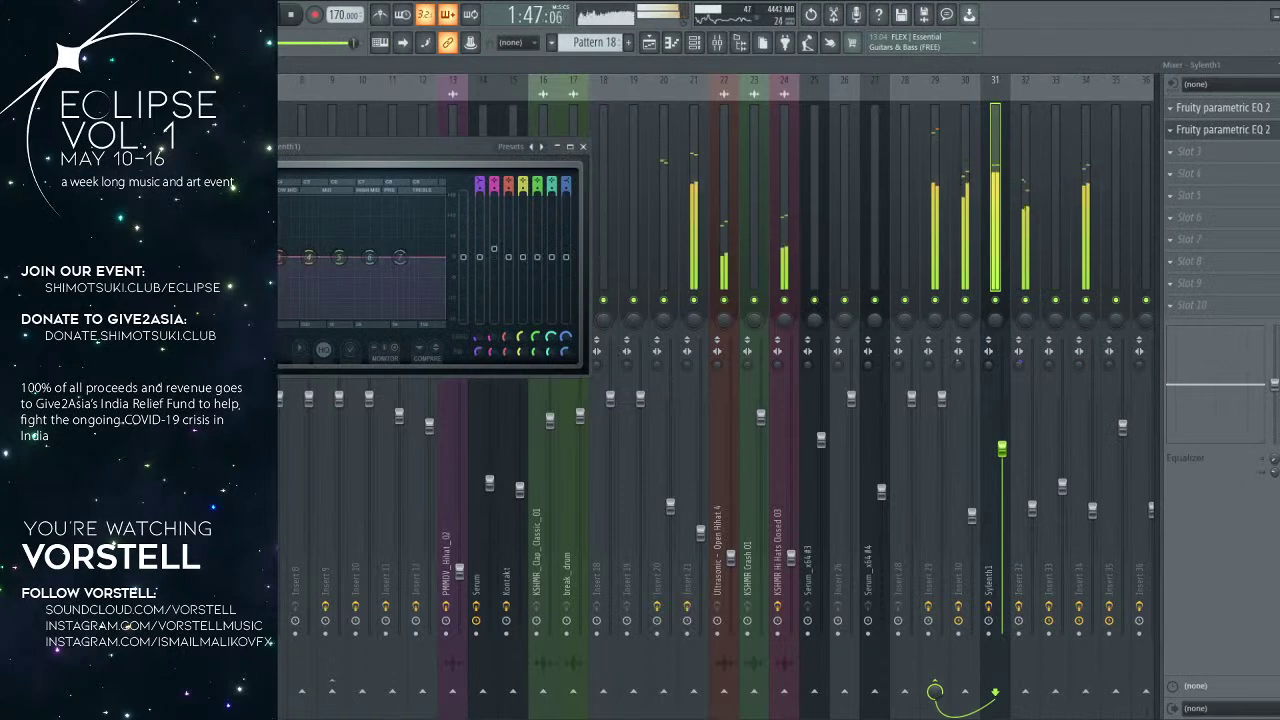
pyautogui.click(584, 147)
# Step: Return to the playlist, play back the end of the second drop and look over the whole arrangement
pyautogui.click(650, 44)
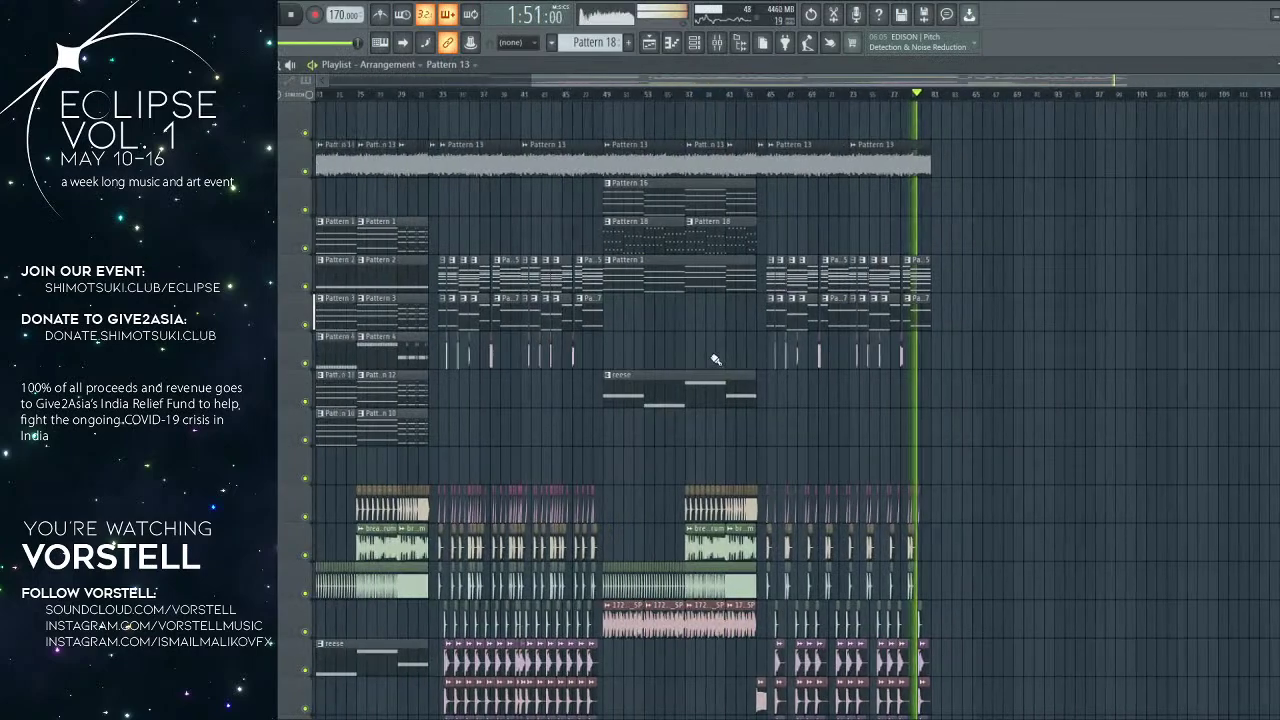
pyautogui.scroll(3, 963, 100)
pyautogui.scroll(-3, 965, 101)
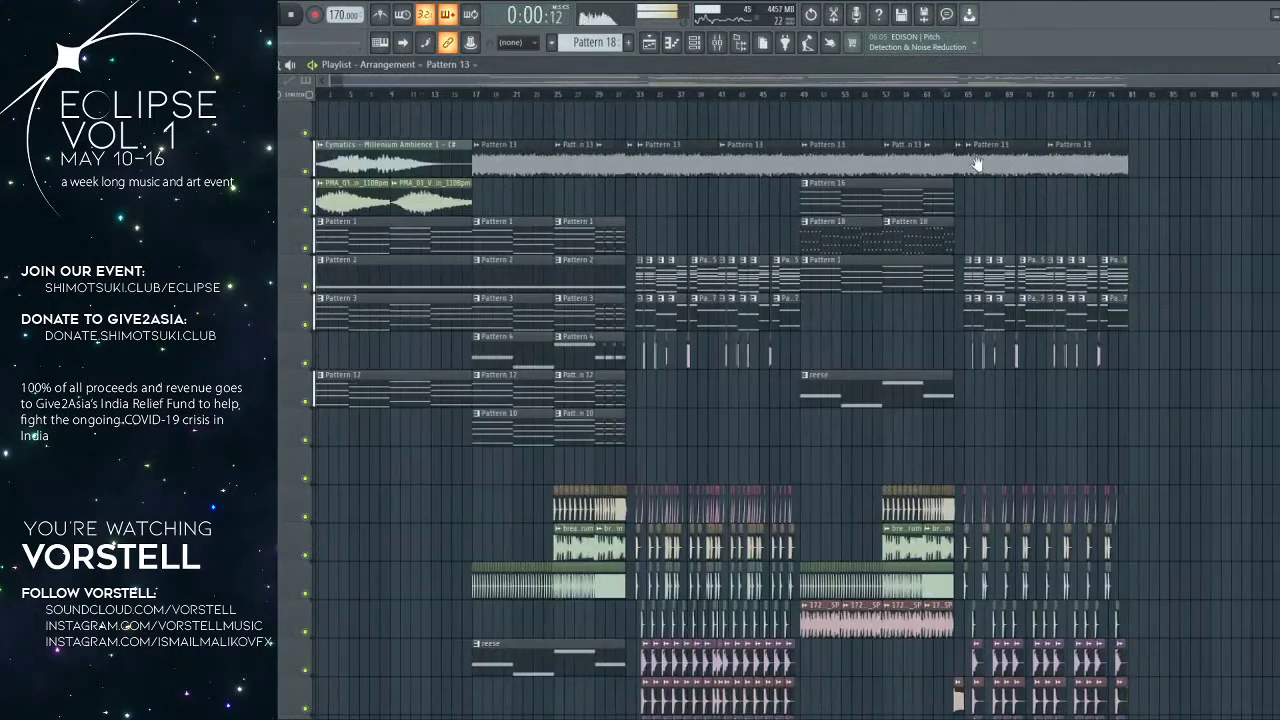
pyautogui.scroll(3, 1077, 97)
pyautogui.scroll(-3, 1077, 97)
pyautogui.click(953, 95)
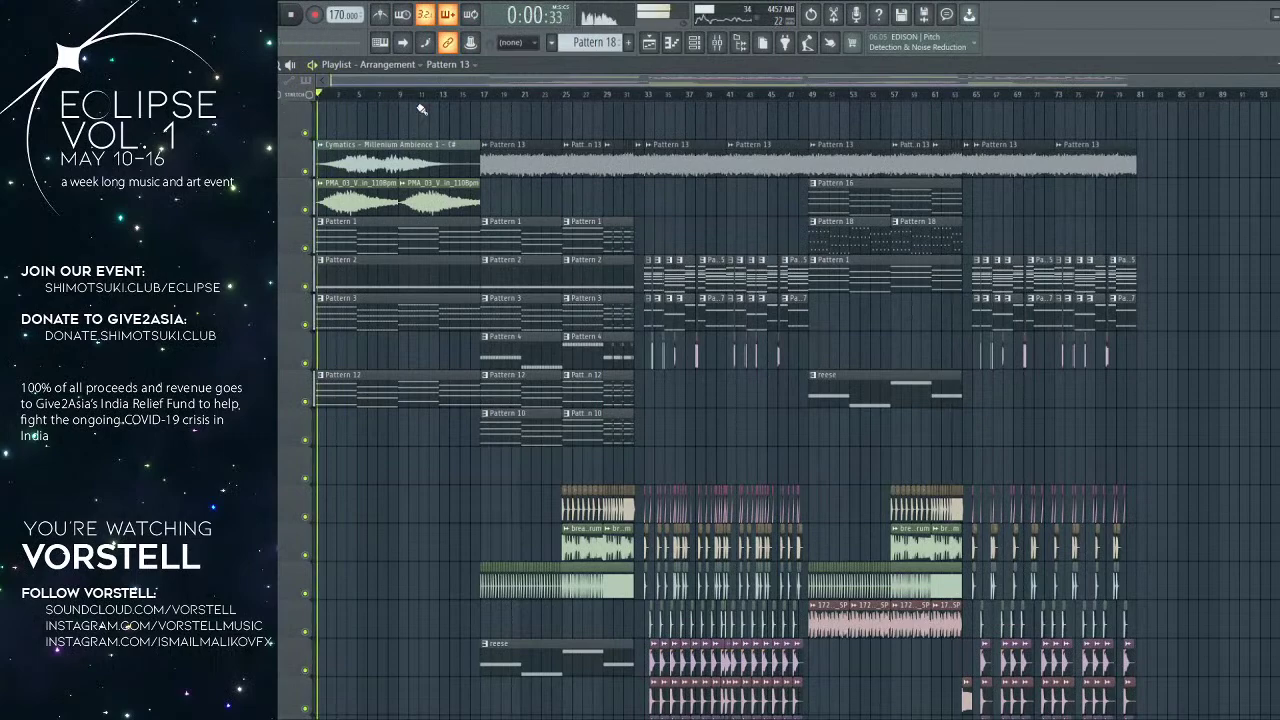
# Step: Play back the first build-up from bar 17 and its end from about bar 31 into the first drop
pyautogui.click(474, 95)
pyautogui.scroll(2, 478, 100)
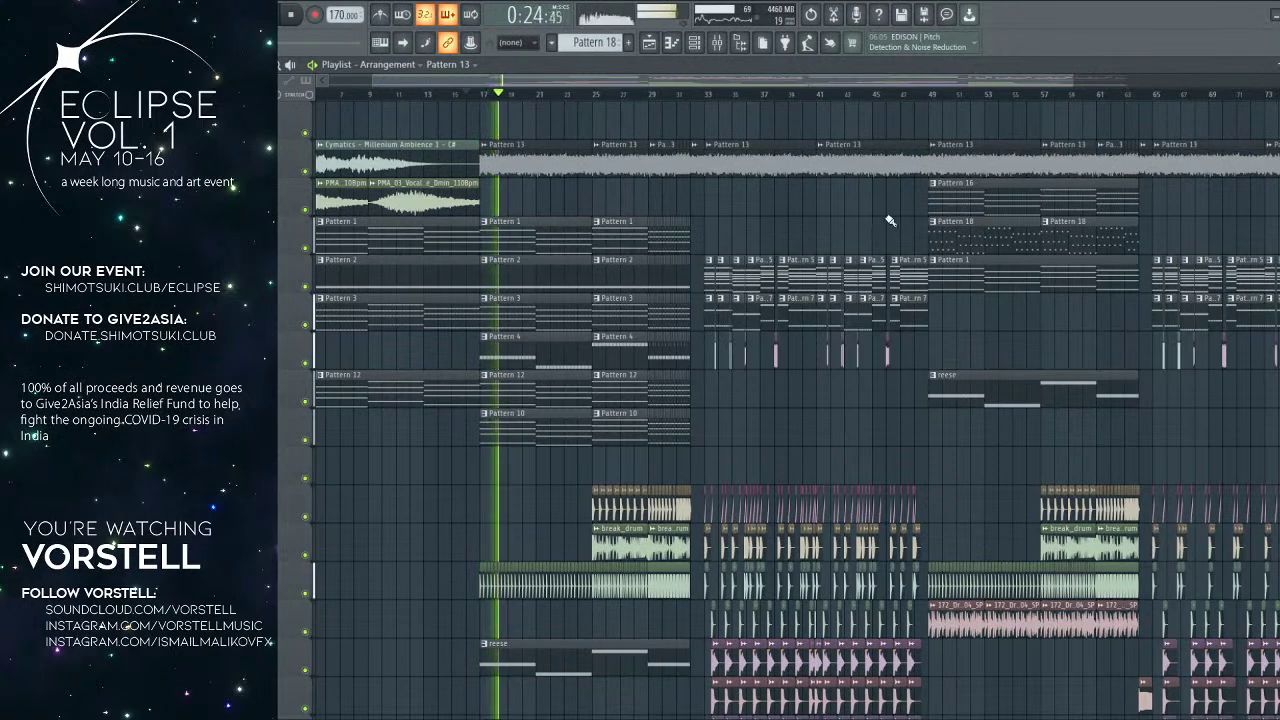
pyautogui.scroll(-5, 836, 208)
pyautogui.click(682, 97)
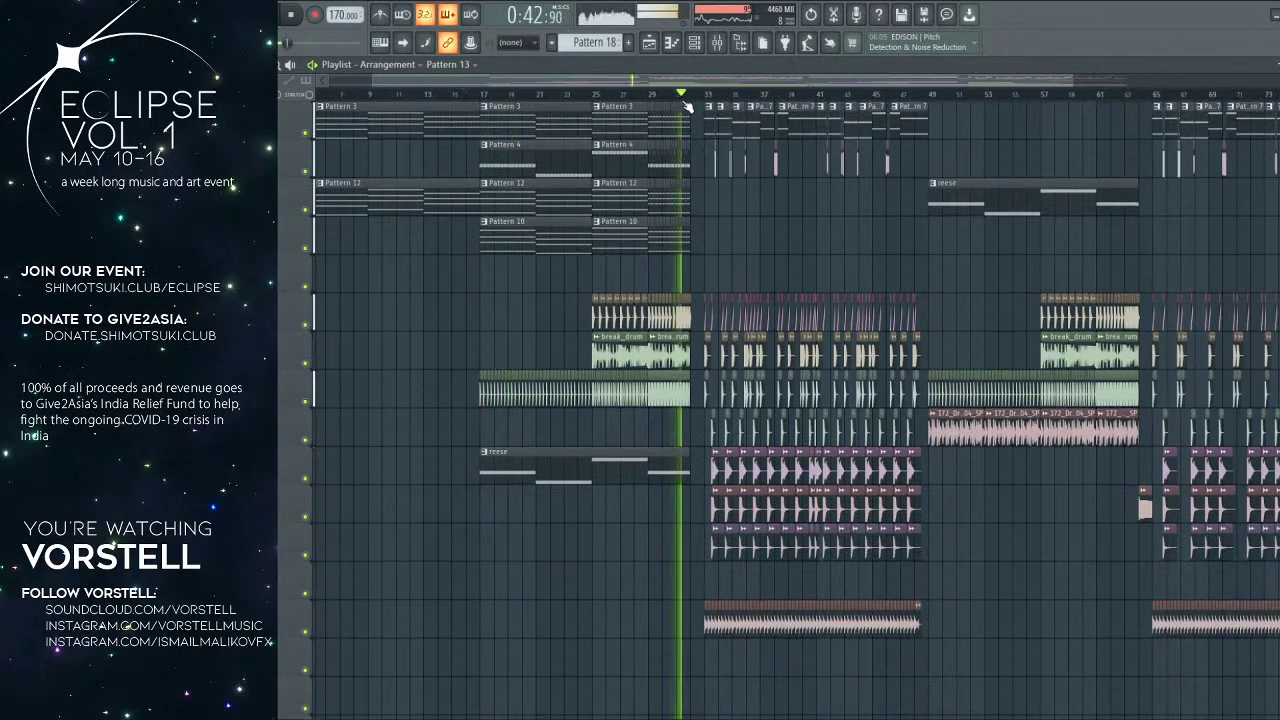
pyautogui.press('F5')
pyautogui.click(648, 46)
pyautogui.click(190, 14)
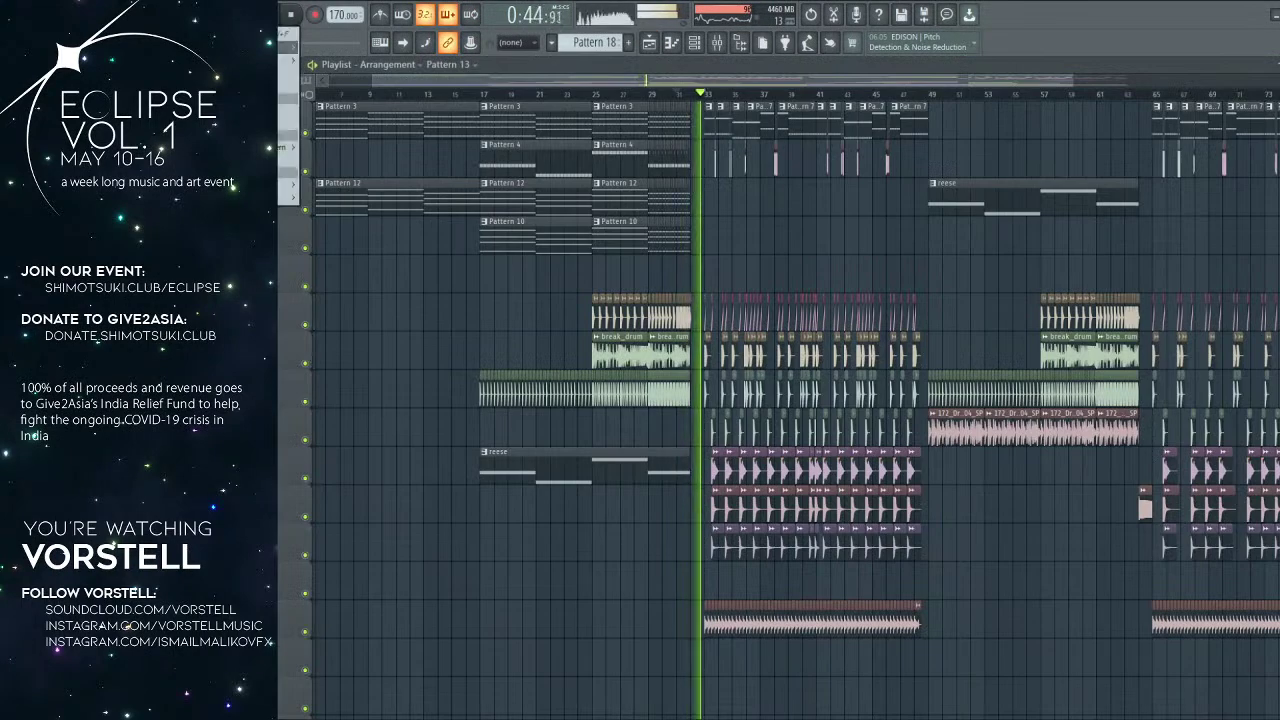
pyautogui.moveTo(287, 61)
pyautogui.click(388, 161)
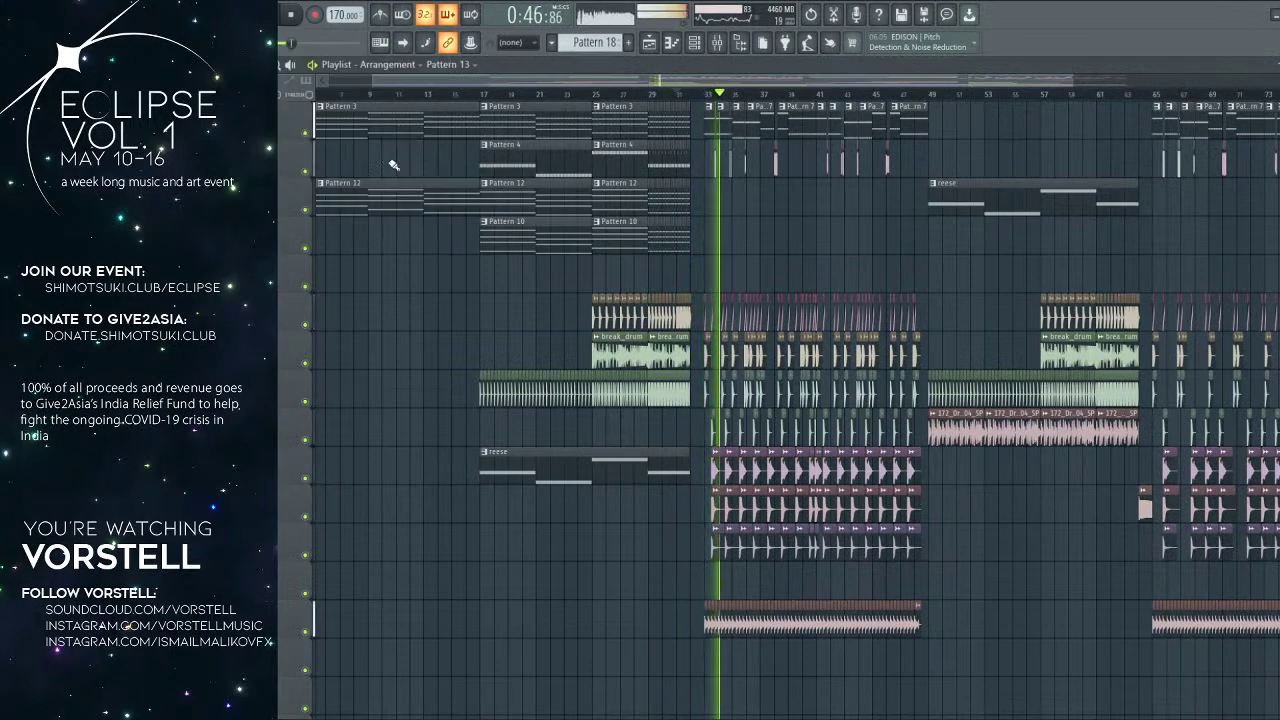
# Step: Play back the first drop into the second build-up at bar 49 and examine the melody and drum clips there
pyautogui.scroll(3, 810, 108)
pyautogui.scroll(5, 885, 152)
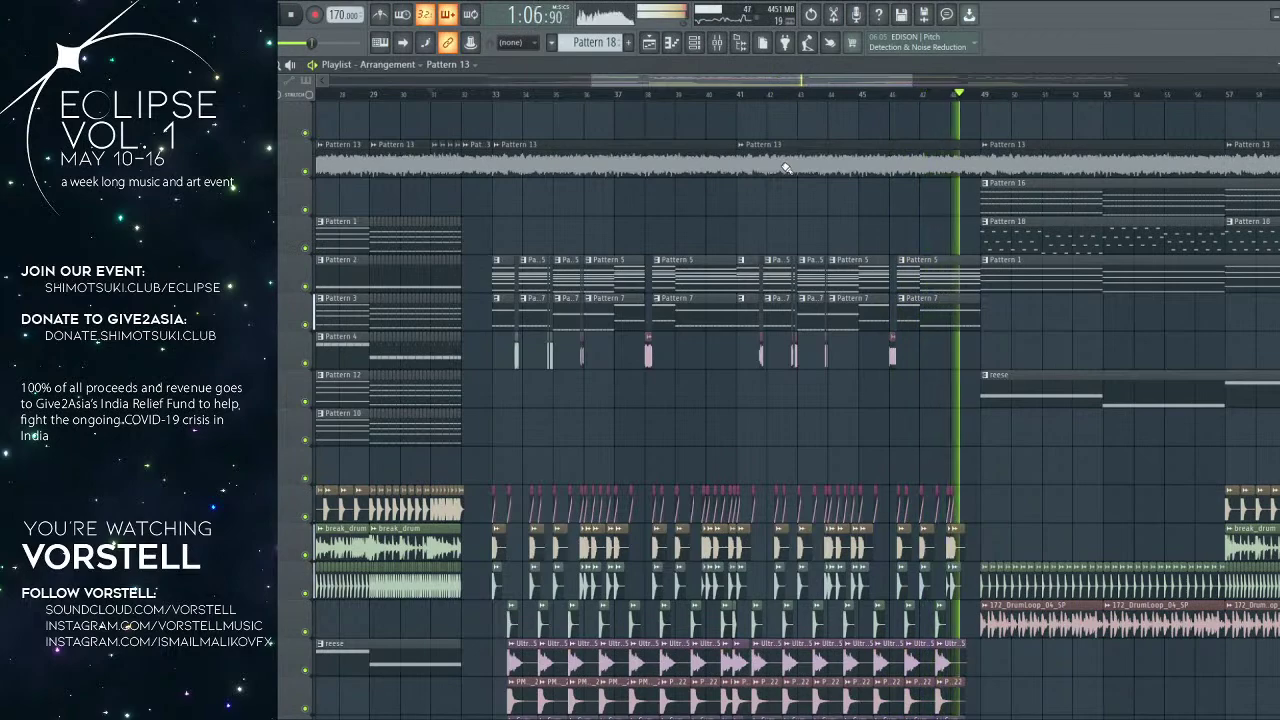
pyautogui.moveTo(985, 226); pyautogui.dragTo(668, 236)
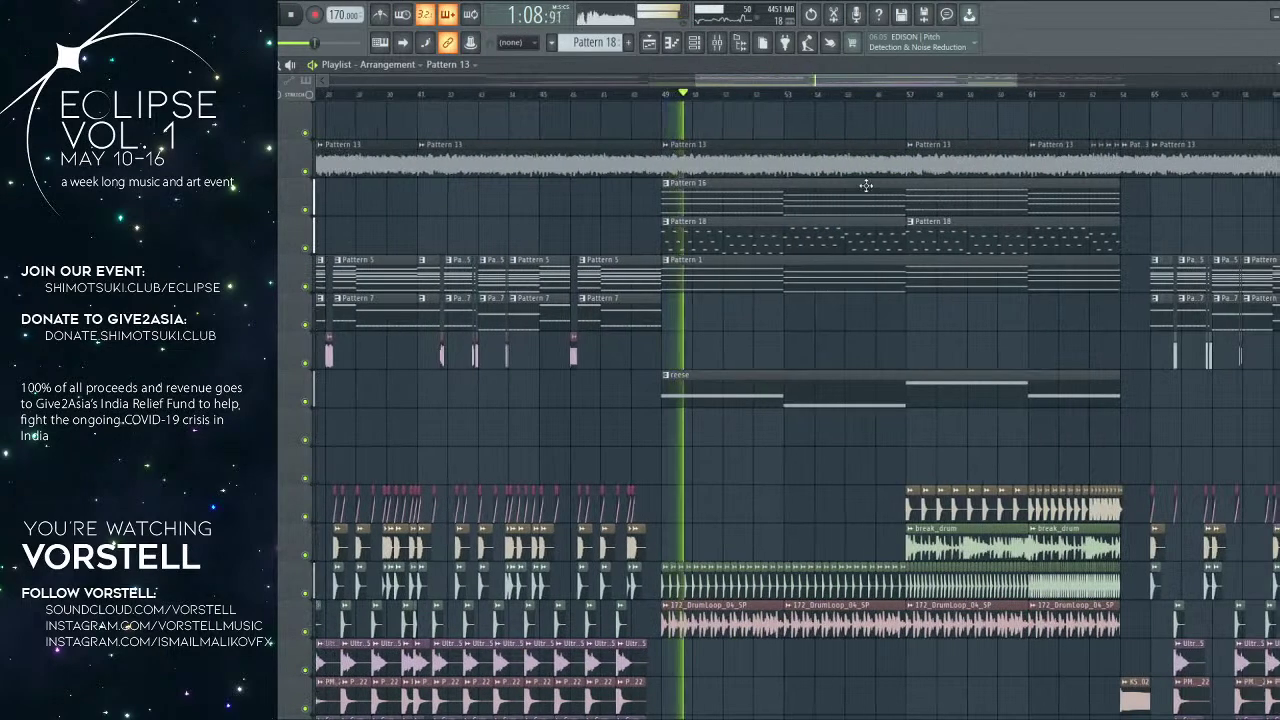
pyautogui.scroll(-5, 877, 200)
pyautogui.scroll(2, 814, 103)
pyautogui.scroll(-3, 788, 98)
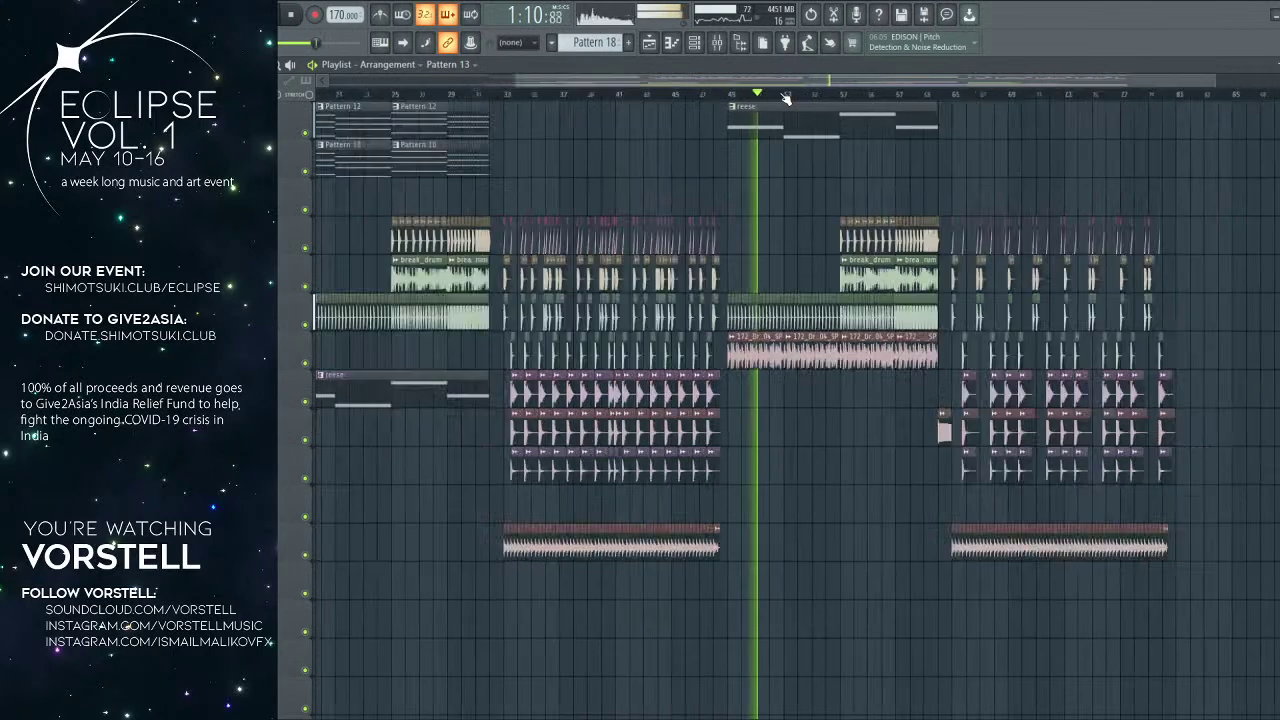
# Step: Try the RA_JUDNB_Kick_2 sample at bar 49 against the 172_DrumLoop_04_SP loop and play it back
pyautogui.scroll(-2, 786, 97)
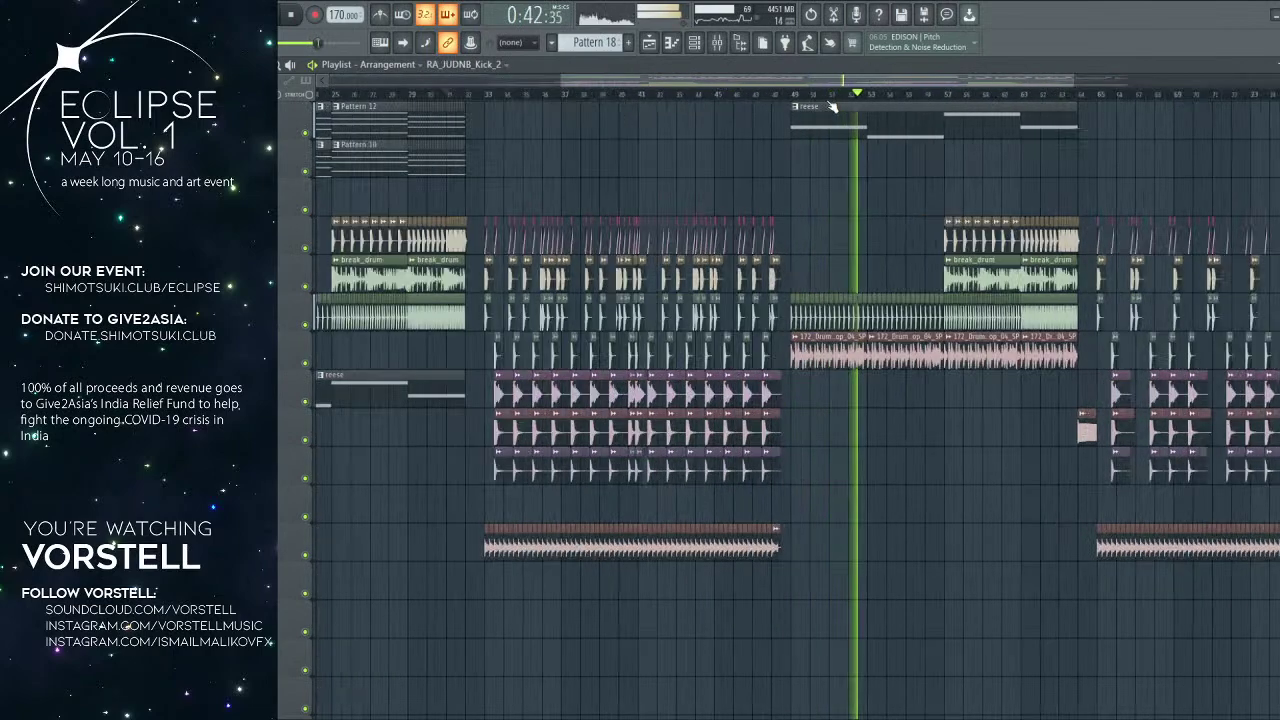
pyautogui.scroll(8, 833, 106)
pyautogui.press('space')
pyautogui.press('space')
pyautogui.scroll(2, 492, 101)
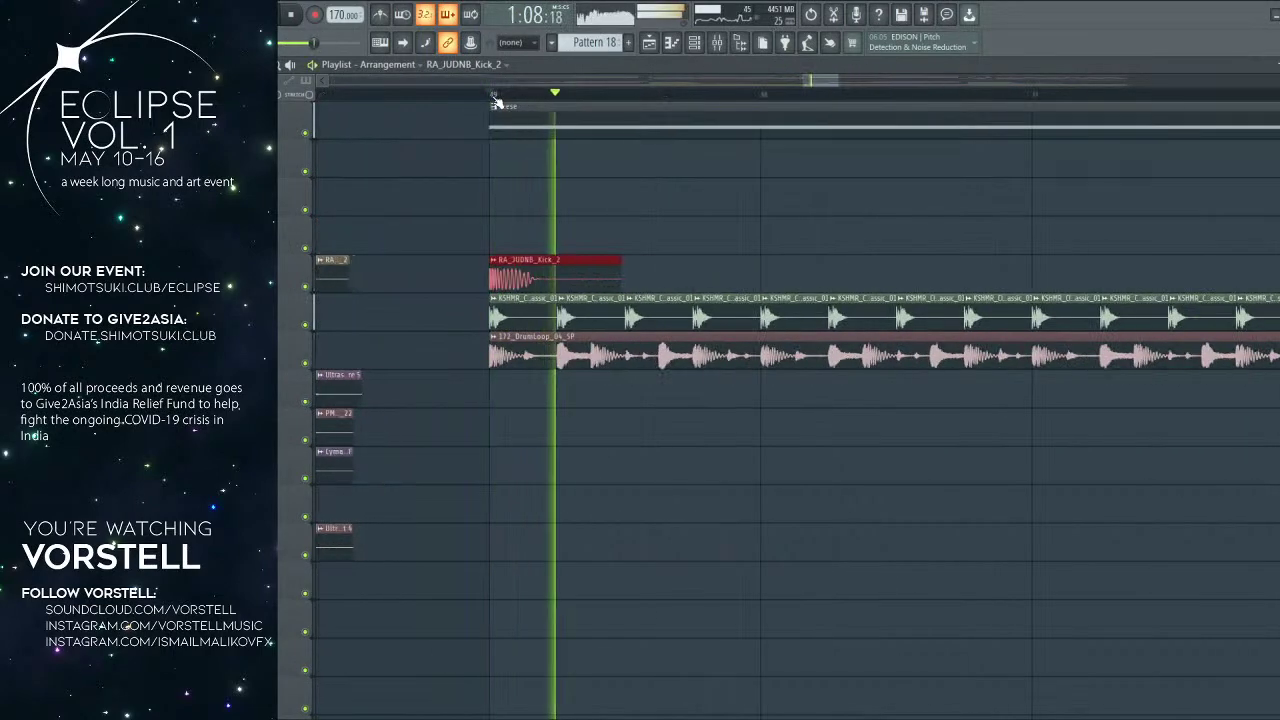
pyautogui.scroll(-5, 493, 102)
pyautogui.press('space')
pyautogui.press('space')
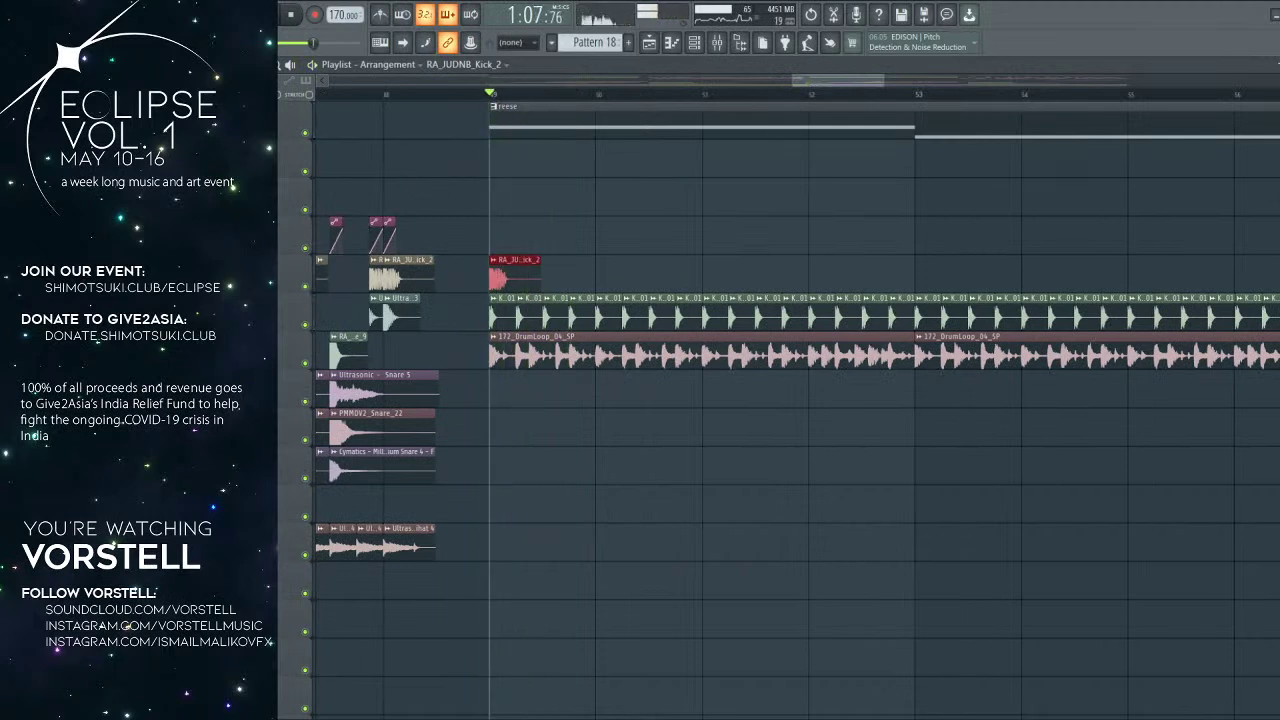
# Step: Put the RA_JUDNB_Kick_6 sample at bar 49 in place of RA_JUDNB_Kick_2 and play back the start of the second build-up
pyautogui.moveTo(200, 260); pyautogui.dragTo(615, 240)
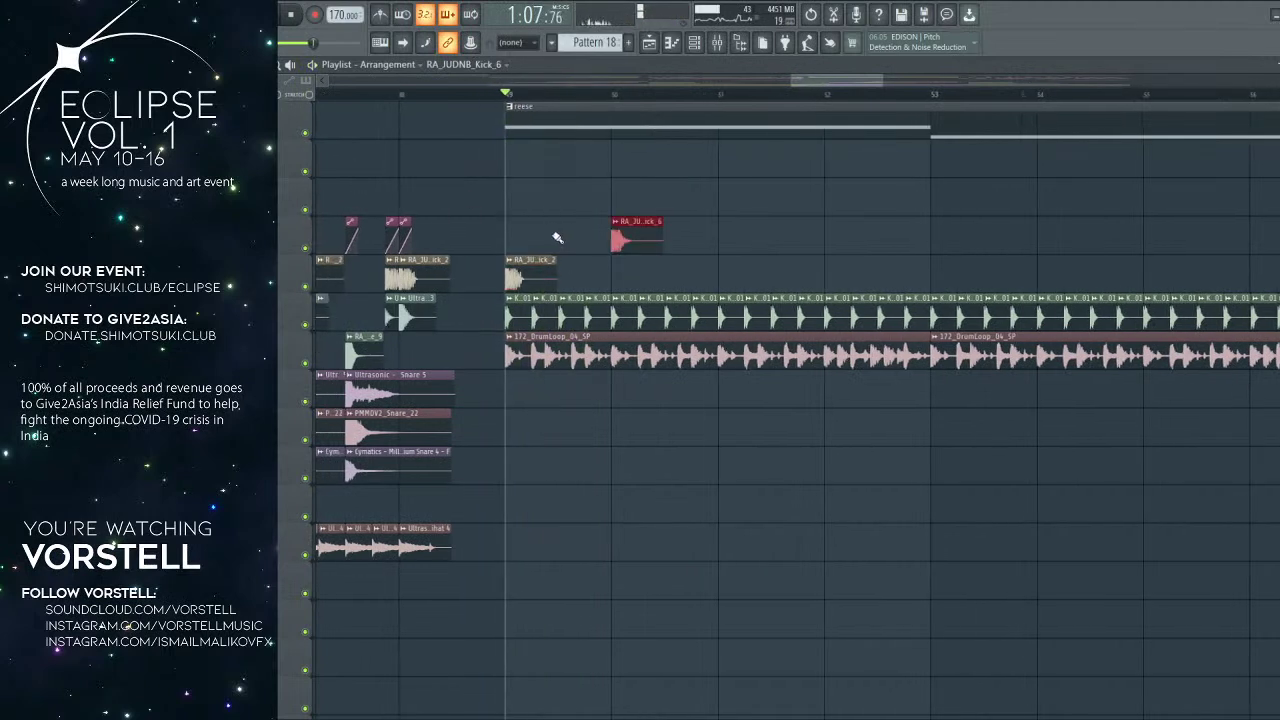
pyautogui.doubleClick(617, 228)
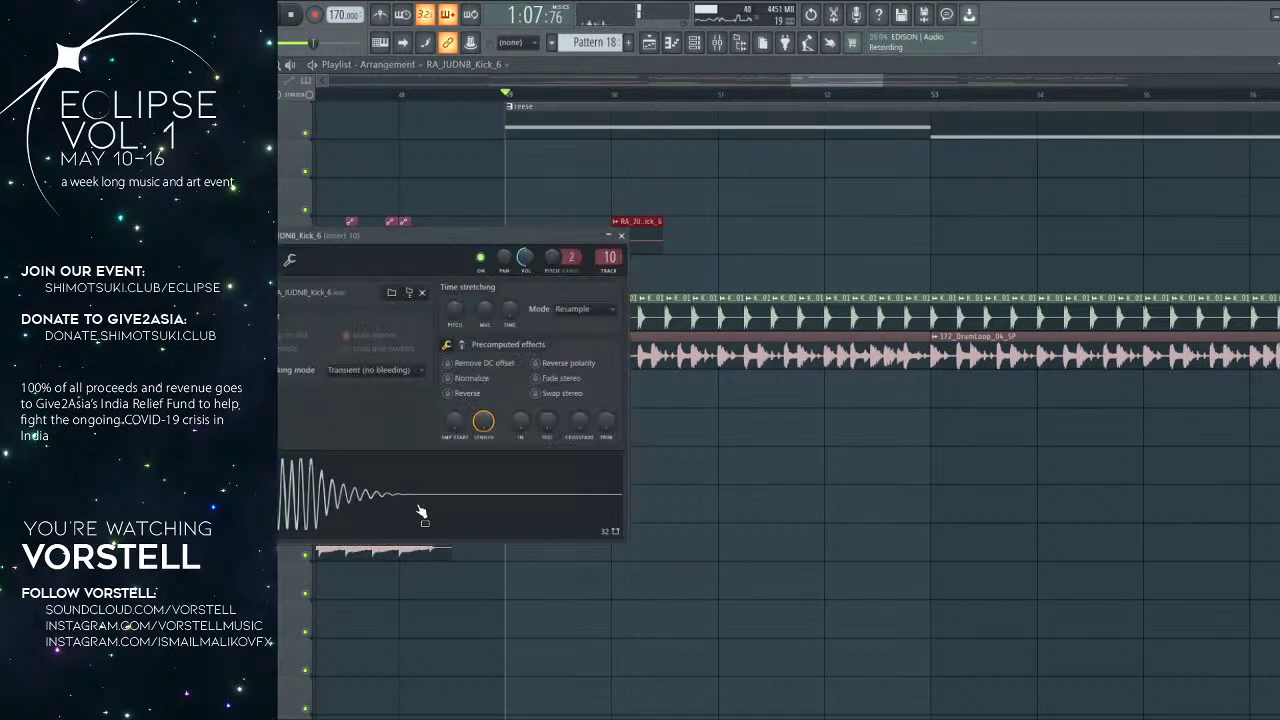
pyautogui.click(621, 236)
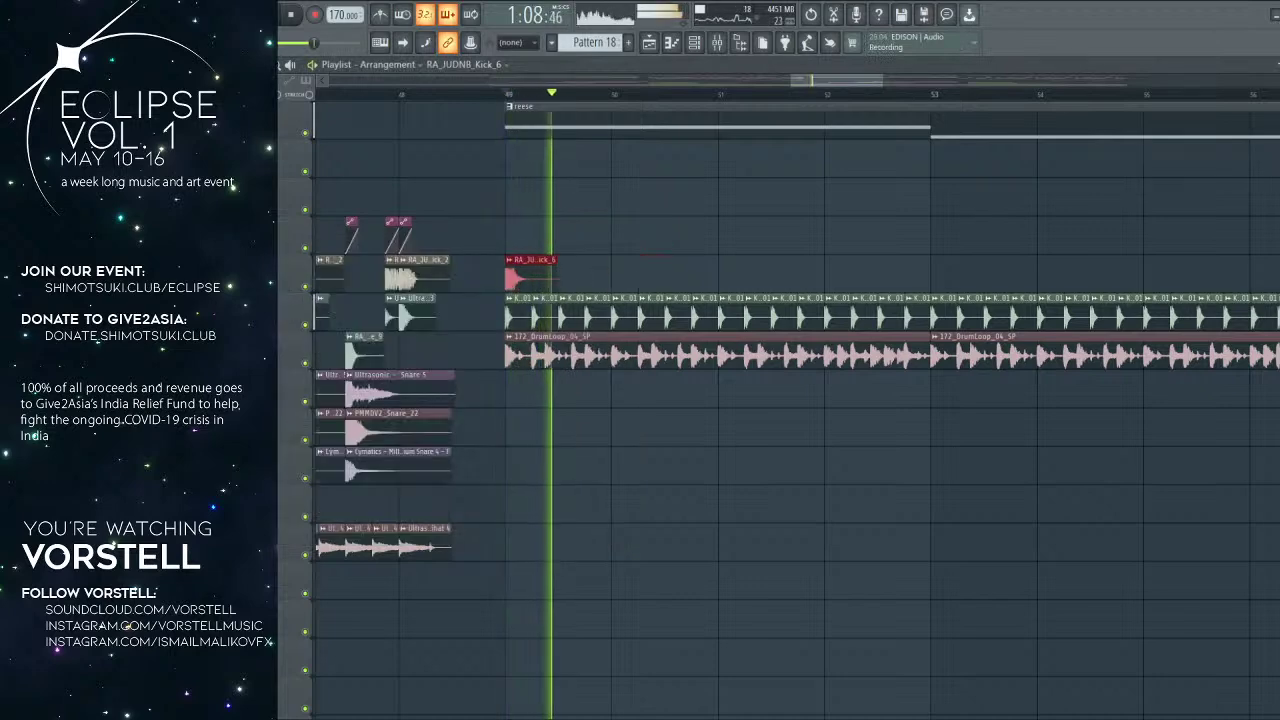
pyautogui.press('space')
pyautogui.press('space')
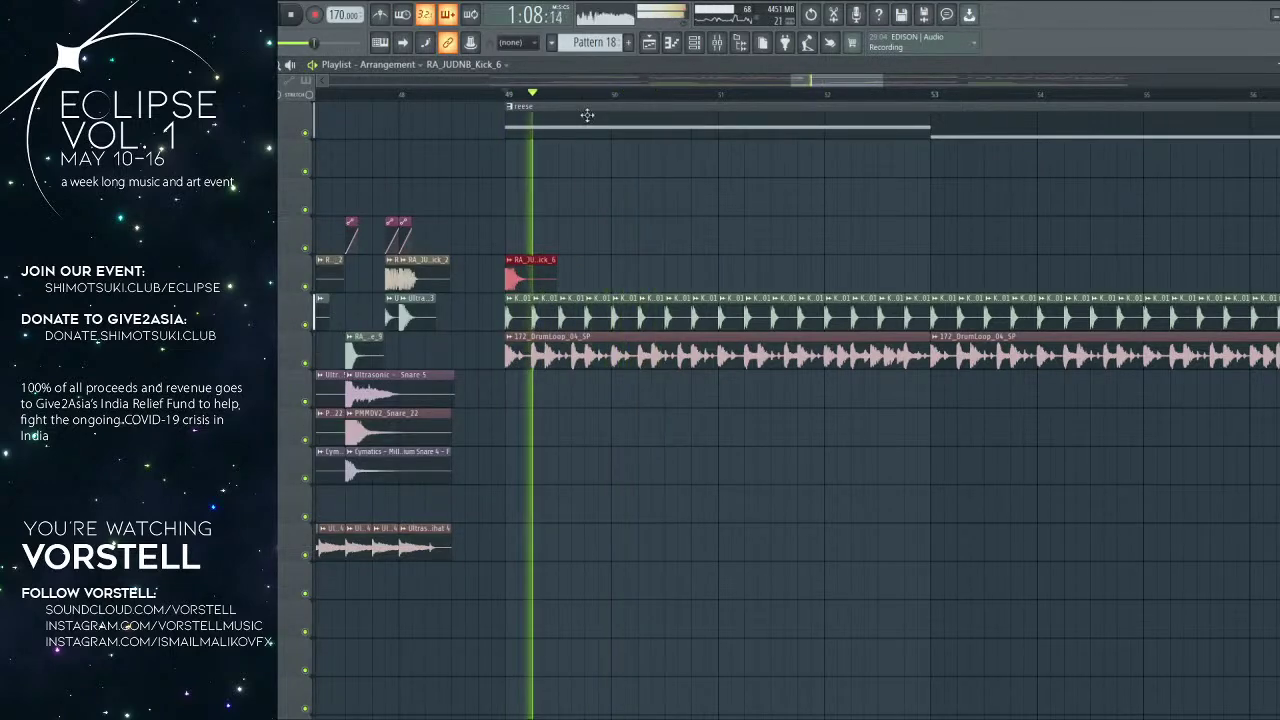
# Step: Add two more RA_JUDNB_Kick_6 clips in bar 49, lined up with the drum loop's kick hits
pyautogui.scroll(3, 566, 259)
pyautogui.press('space')
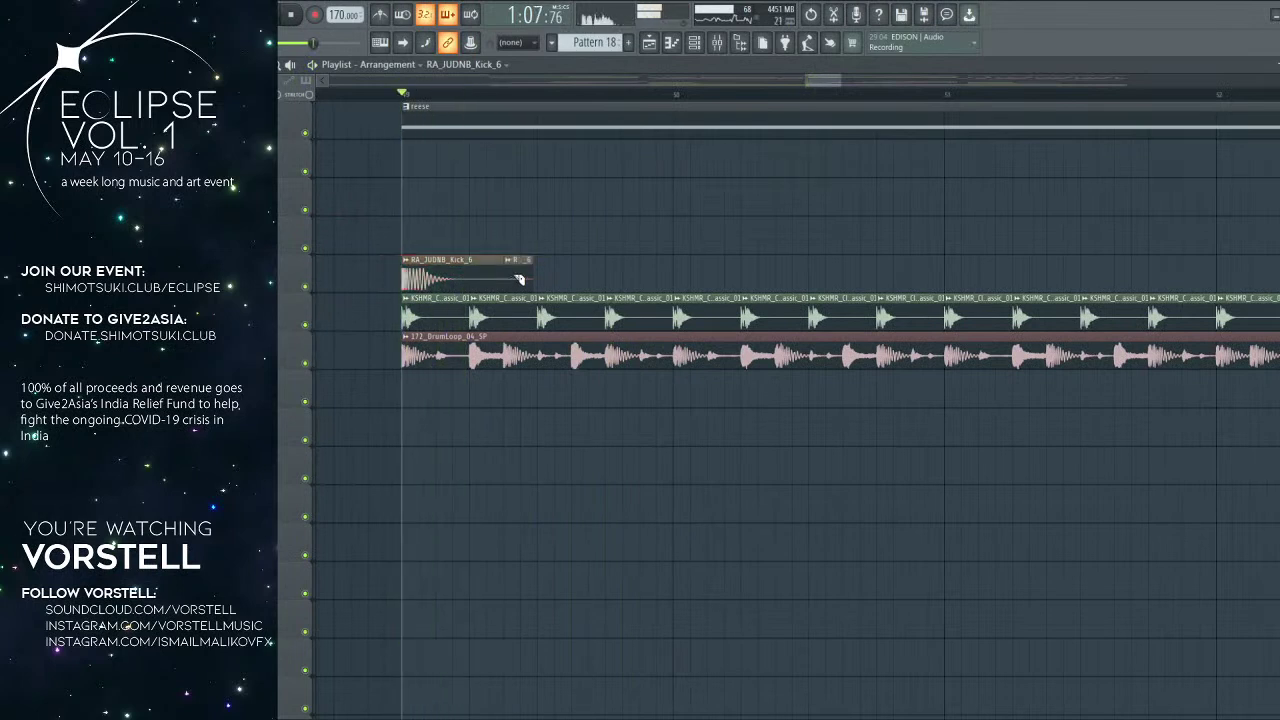
pyautogui.press('space')
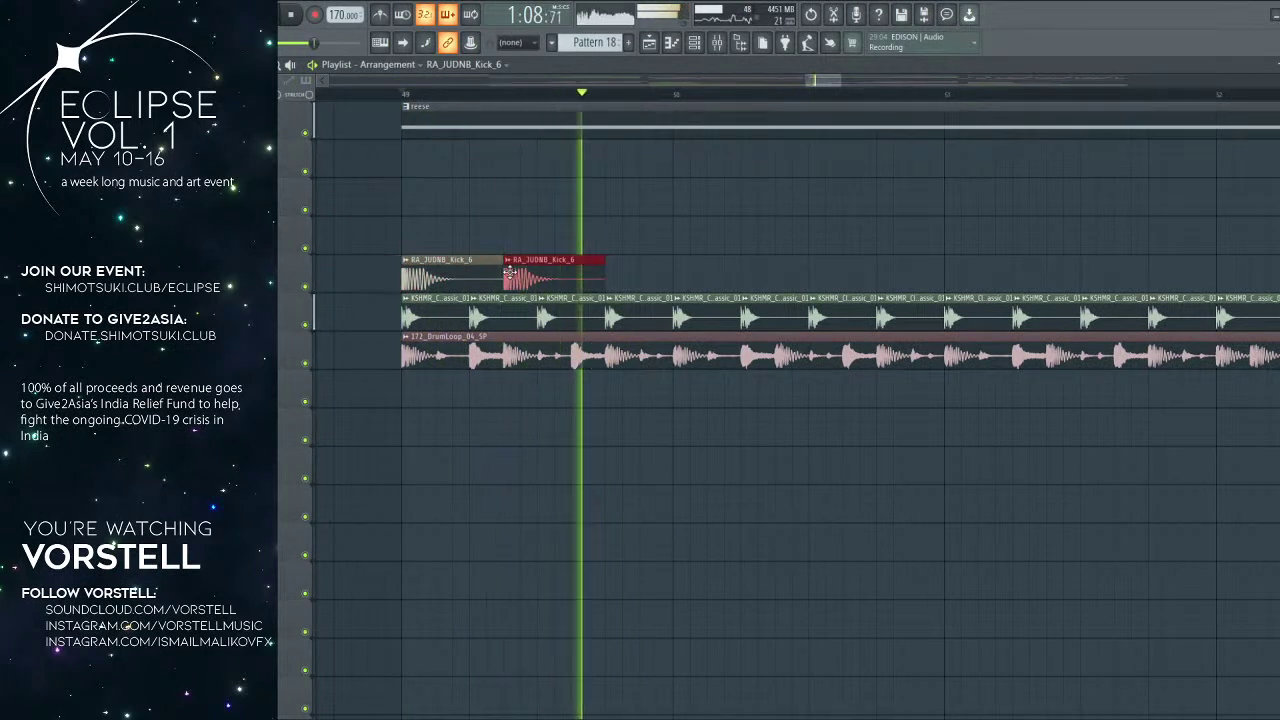
pyautogui.press('space')
pyautogui.press('space')
pyautogui.hotkey('ctrl', 'b')
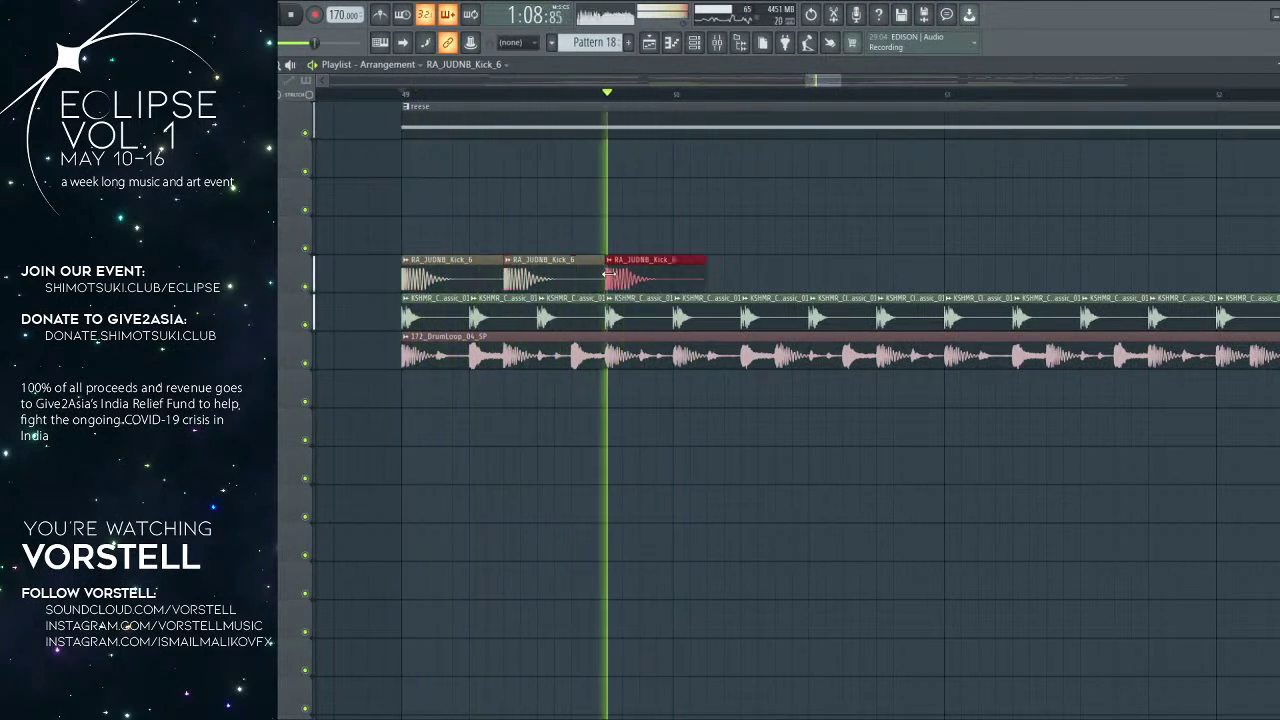
pyautogui.hotkey('ctrl', 'd')
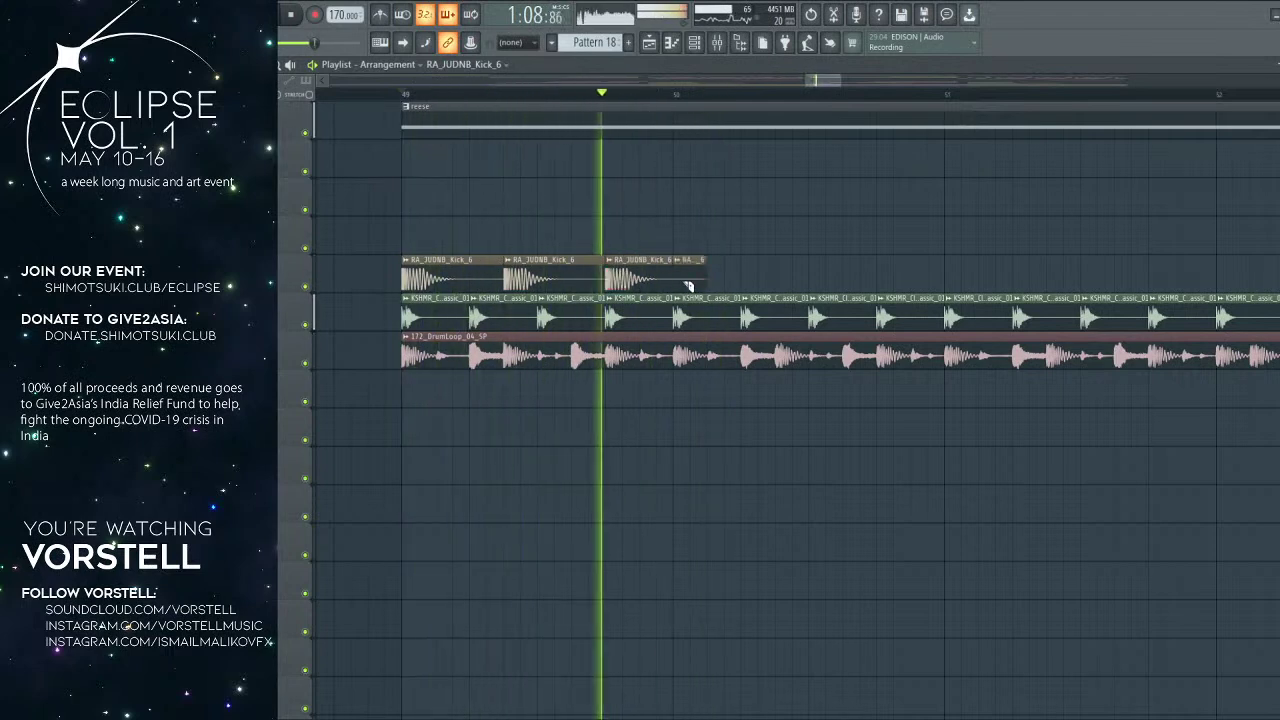
# Step: Trim the last kick to the end of bar 49 and duplicate the three-kick pattern bar by bar through bar 53
pyautogui.moveTo(705, 281); pyautogui.dragTo(425, 272)
pyautogui.press('space')
pyautogui.hotkey('ctrl', 'b')
pyautogui.press('space')
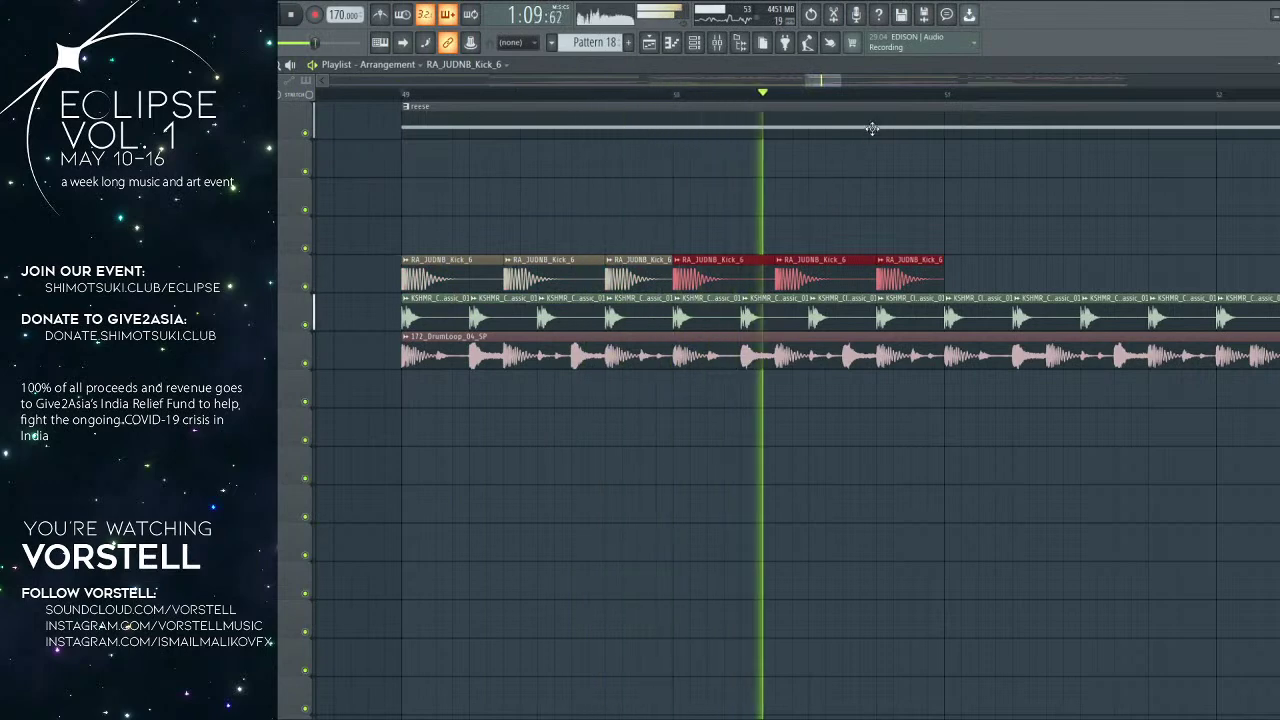
pyautogui.scroll(-3, 880, 95)
pyautogui.hotkey('ctrl', 'b')
pyautogui.hotkey('ctrl', 'b')
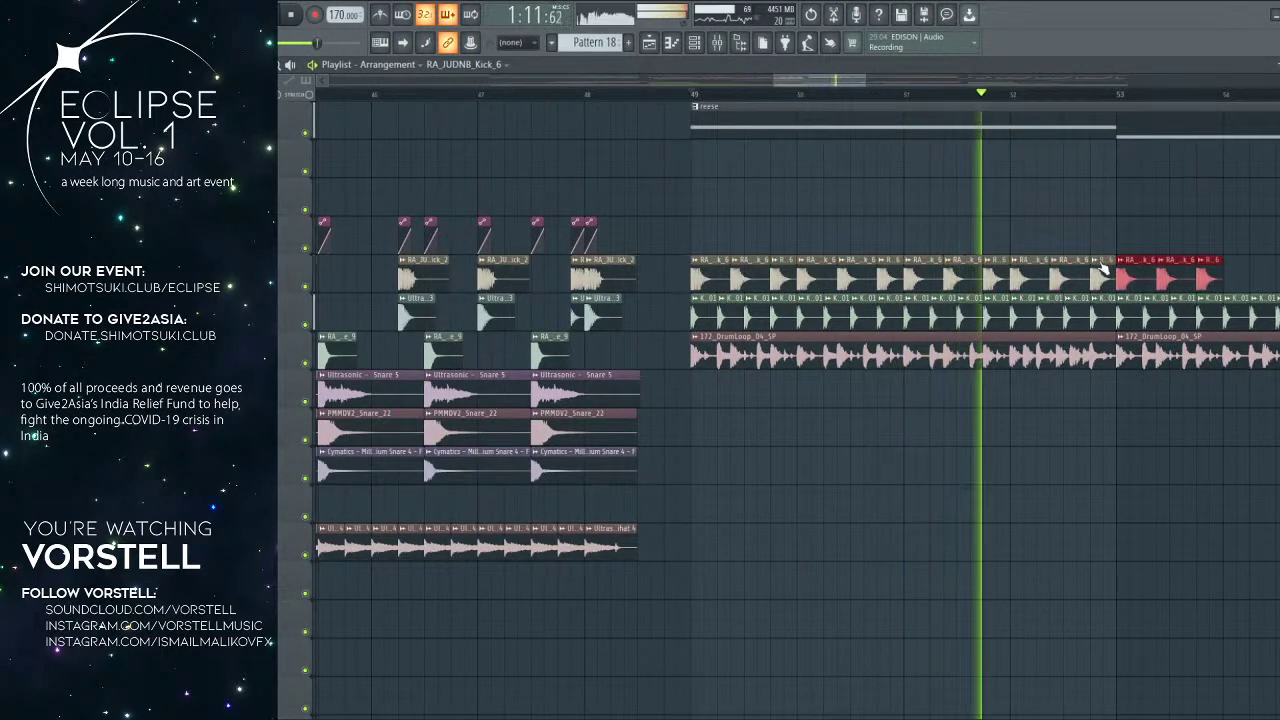
# Step: Rearrange and add RA_JUDNB_Kick_6 clips in bar 52 to follow the drum loop's denser kick fill
pyautogui.moveTo(1087, 263); pyautogui.dragTo(791, 292)
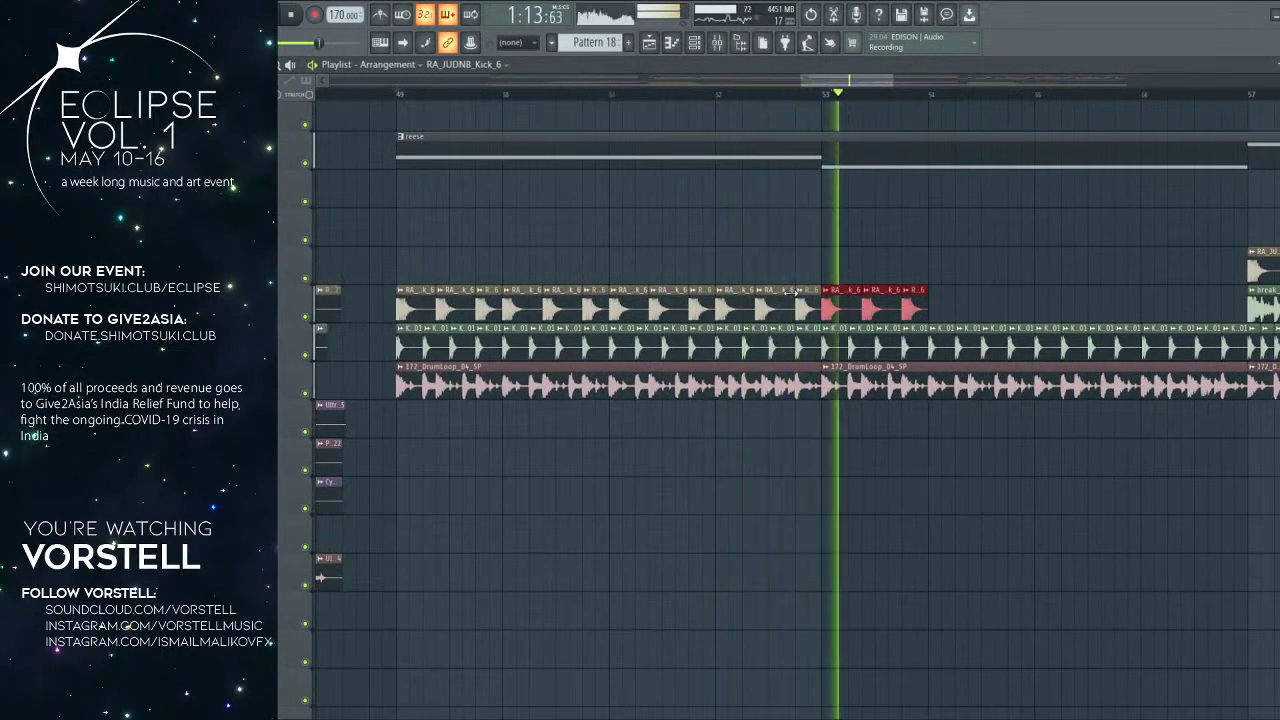
pyautogui.scroll(3, 690, 285)
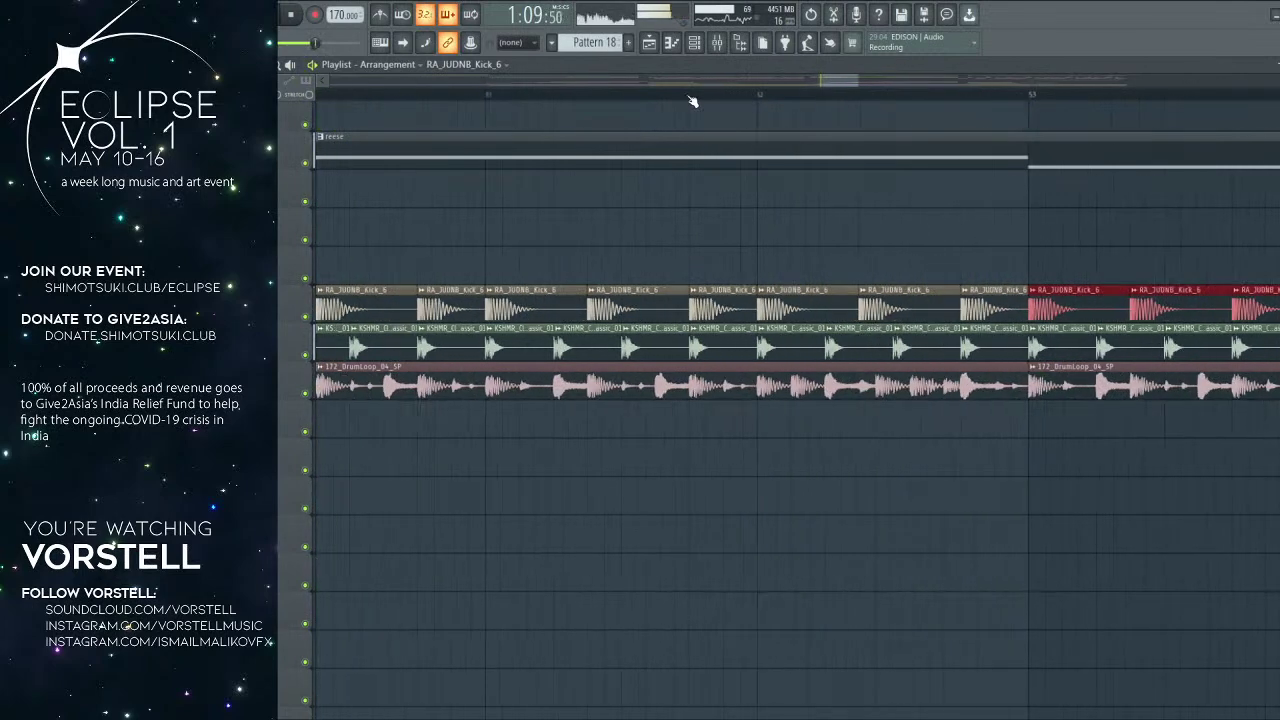
pyautogui.moveTo(838, 308); pyautogui.dragTo(733, 268)
pyautogui.press('space')
pyautogui.moveTo(781, 333); pyautogui.dragTo(695, 338)
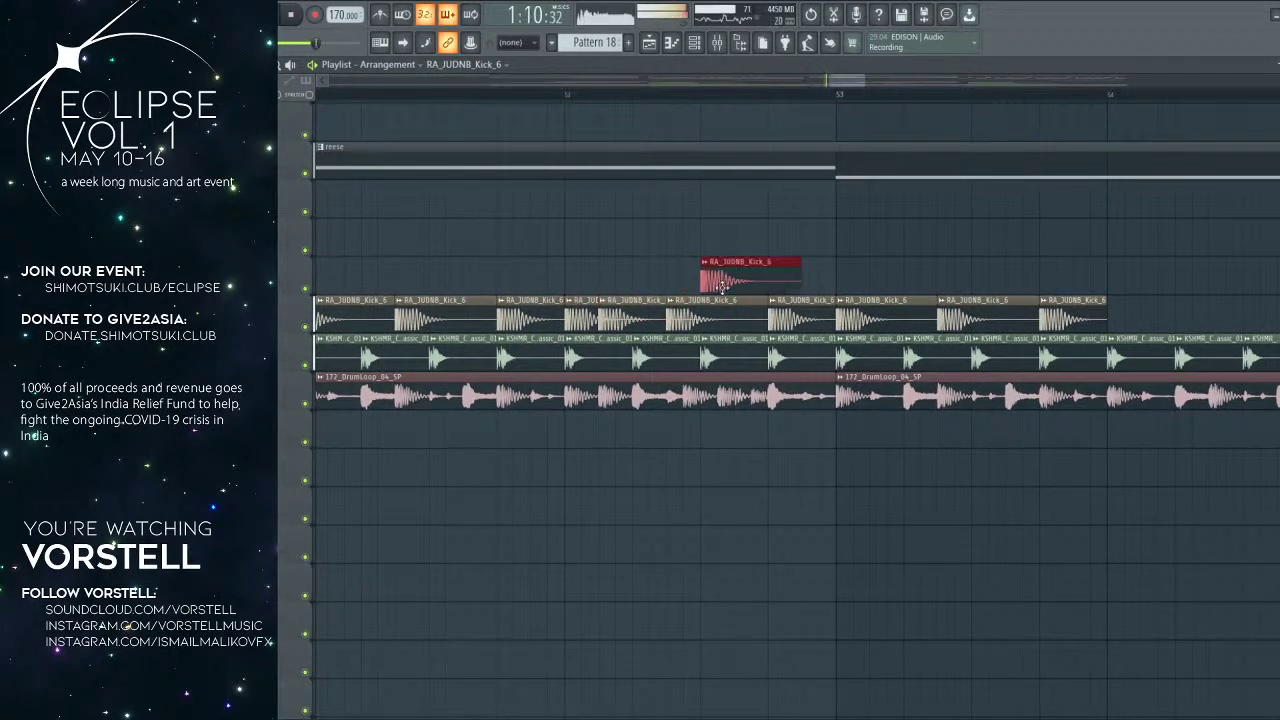
pyautogui.moveTo(720, 330); pyautogui.dragTo(684, 318)
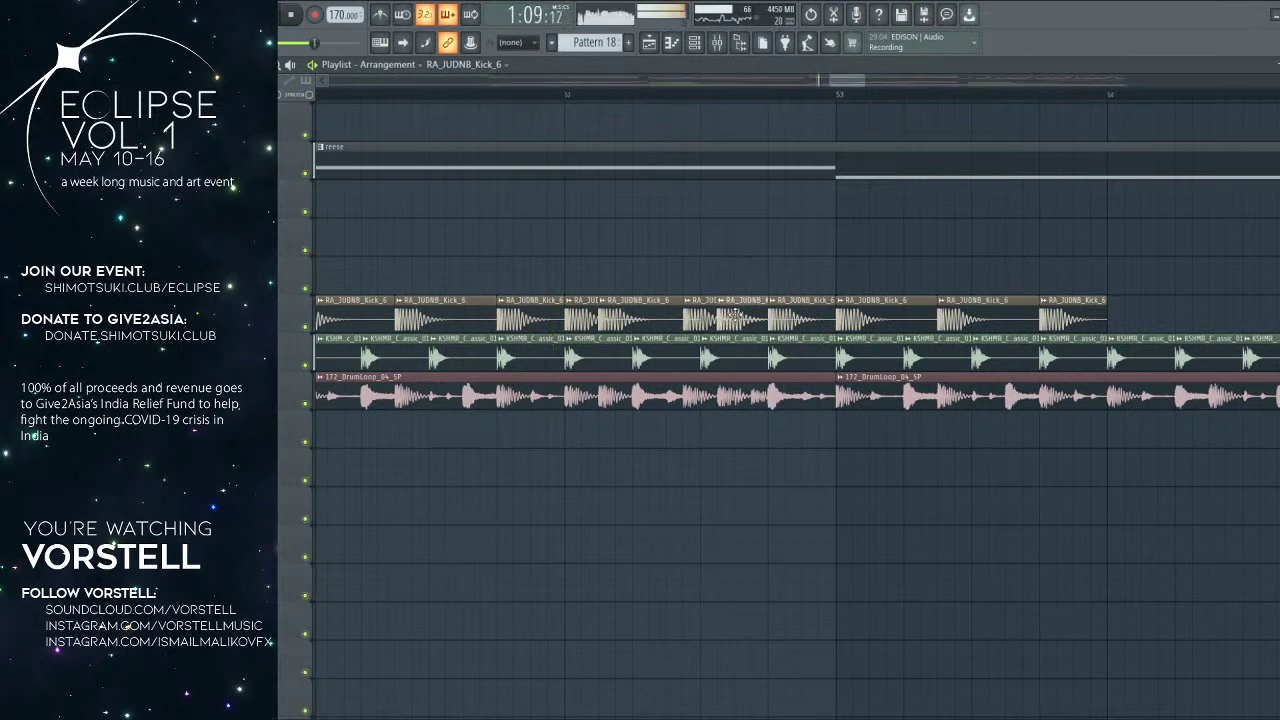
pyautogui.rightClick(785, 308)
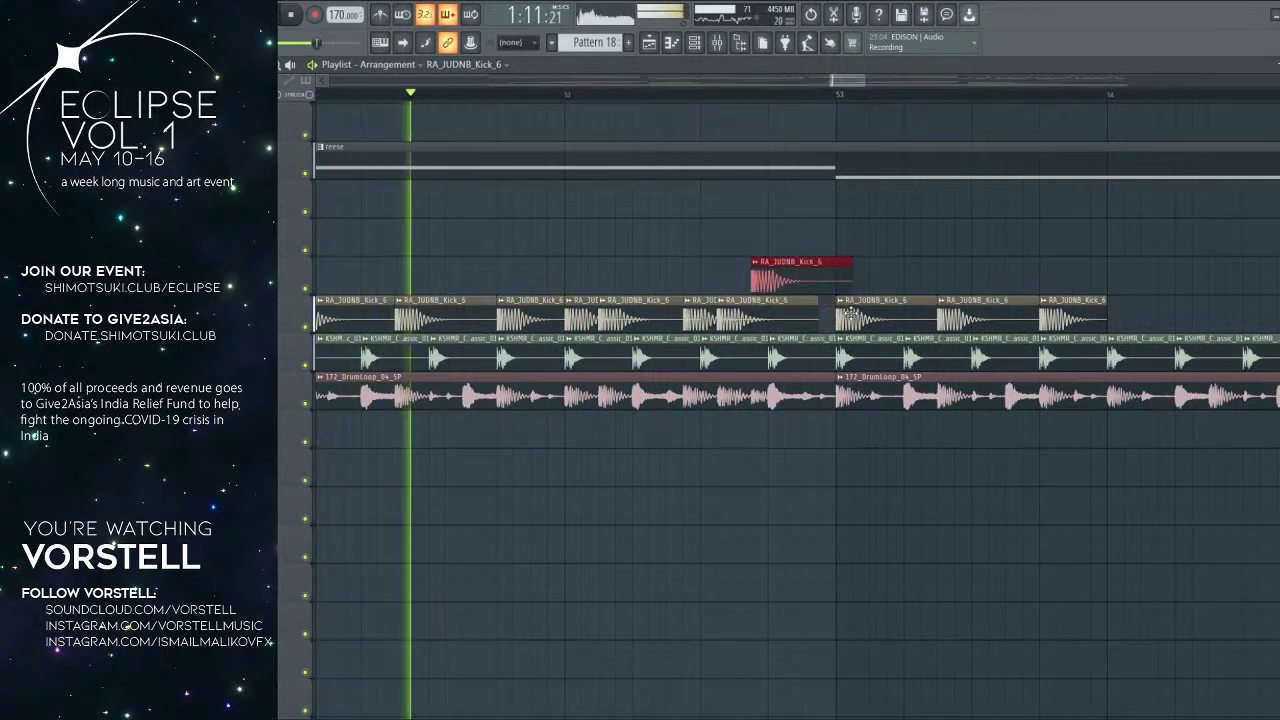
pyautogui.moveTo(786, 278); pyautogui.dragTo(787, 319)
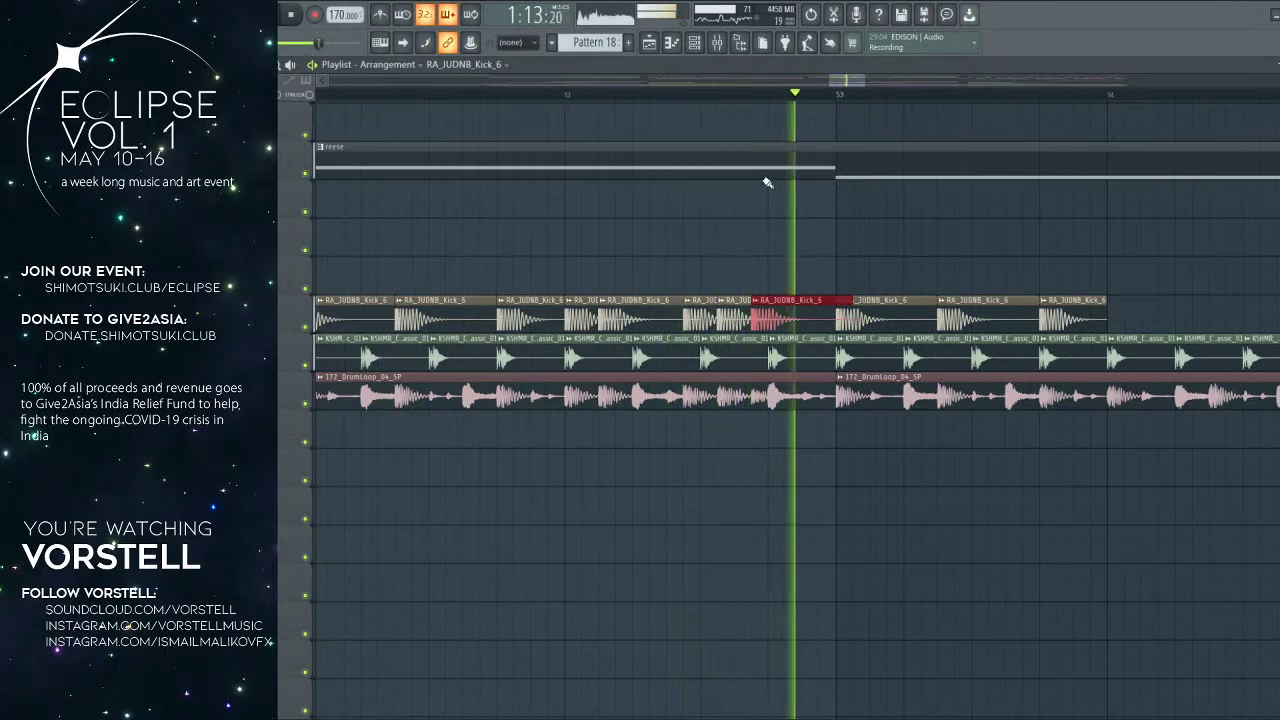
# Step: Clear the surplus kicks from bar 53 and duplicate the four-bar kick pattern of bars 49 to 52 into bars 53 to 56
pyautogui.scroll(-4, 800, 316)
pyautogui.rightClick(817, 314)
pyautogui.moveTo(882, 314); pyautogui.dragTo(490, 310)
pyautogui.scroll(2, 818, 107)
pyautogui.hotkey('ctrl', 'b')
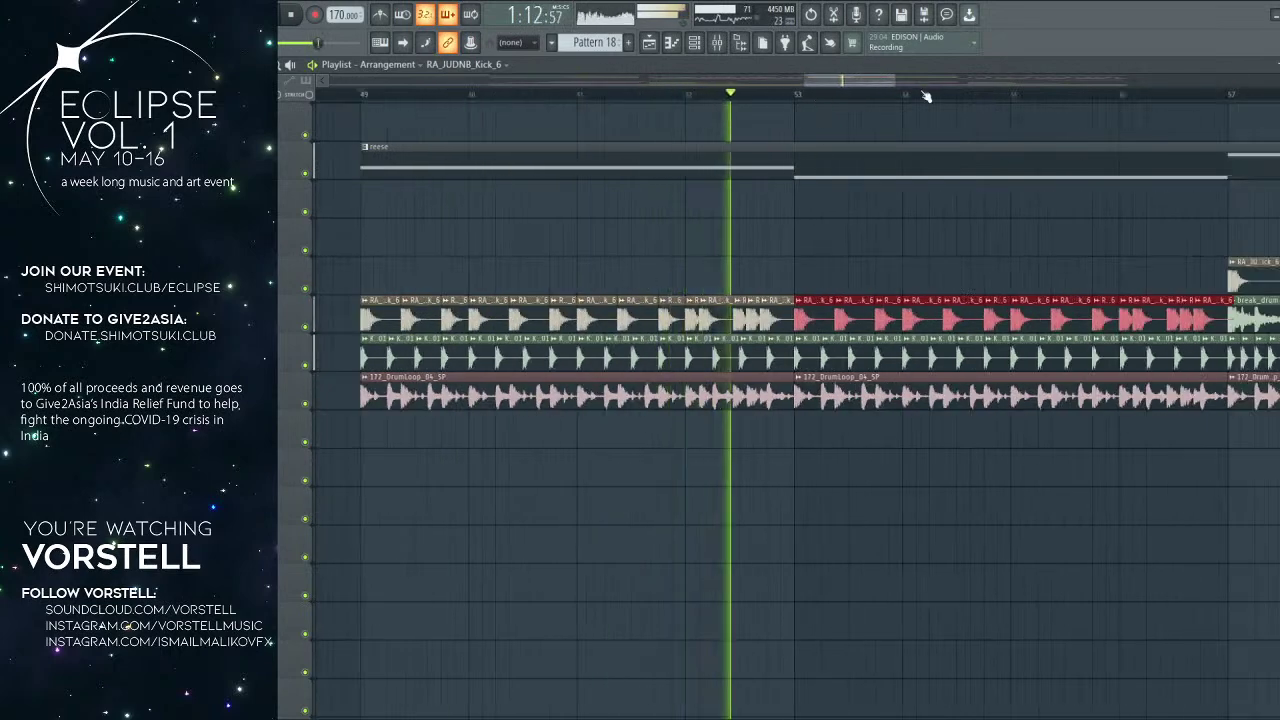
# Step: Select all the kick clips from bar 49 to 57 and move them down to the track below the drum loop
pyautogui.scroll(-3, 700, 290)
pyautogui.moveTo(775, 322); pyautogui.dragTo(731, 318)
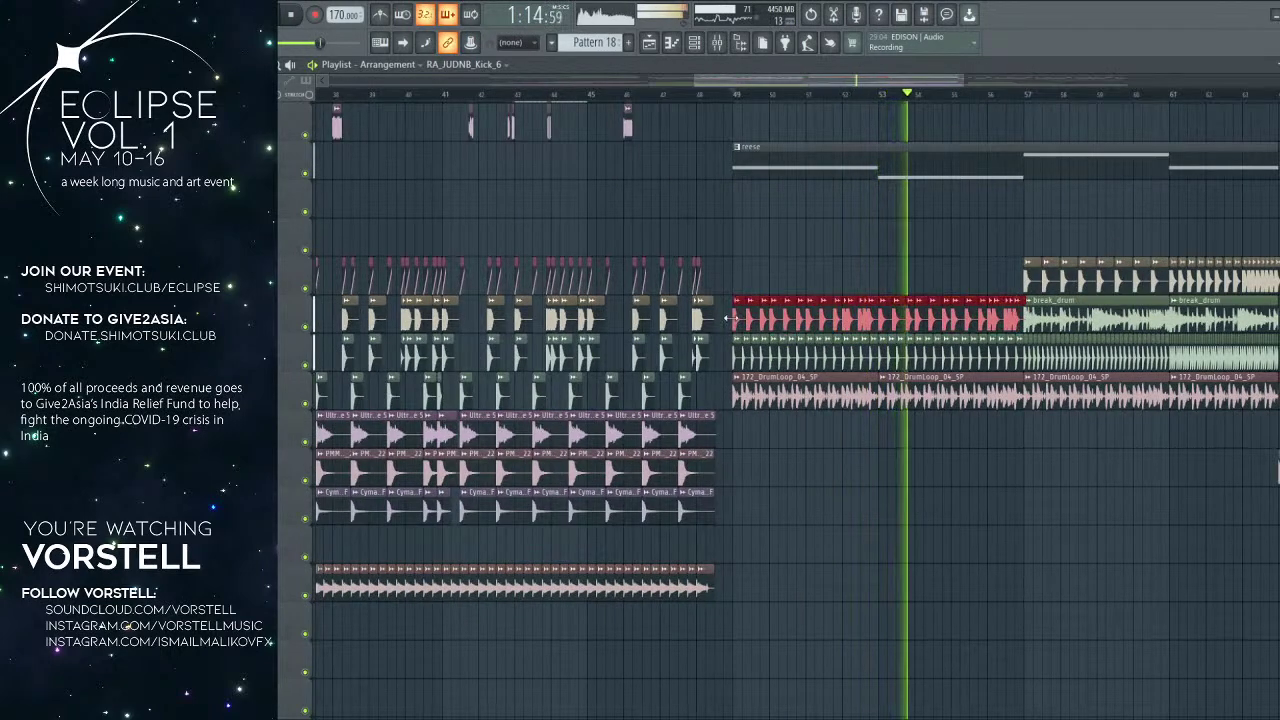
pyautogui.hotkey('shift', 'Down')
pyautogui.hotkey('shift', 'Down')
pyautogui.hotkey('shift', 'Down')
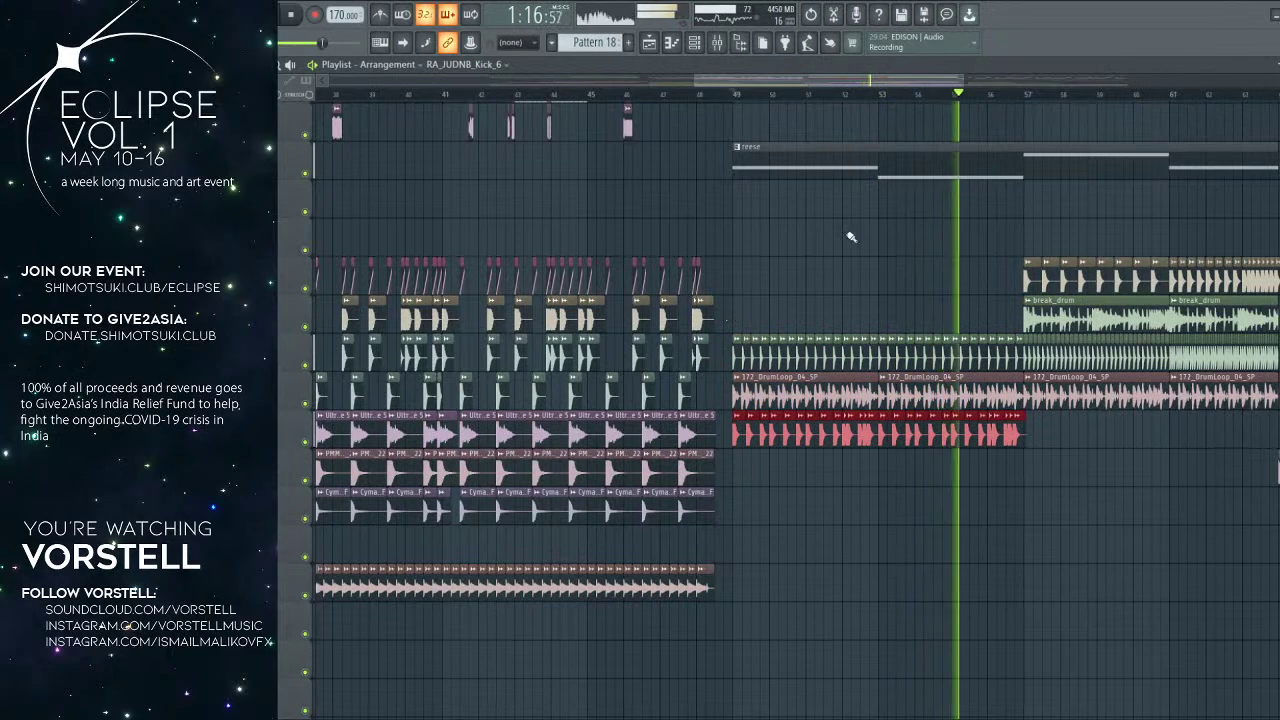
# Step: Duplicate the eight-bar kick pattern from bar 57 and delete the copies that extend past bar 64
pyautogui.scroll(3, 1065, 108)
pyautogui.hotkey('ctrl', 'b')
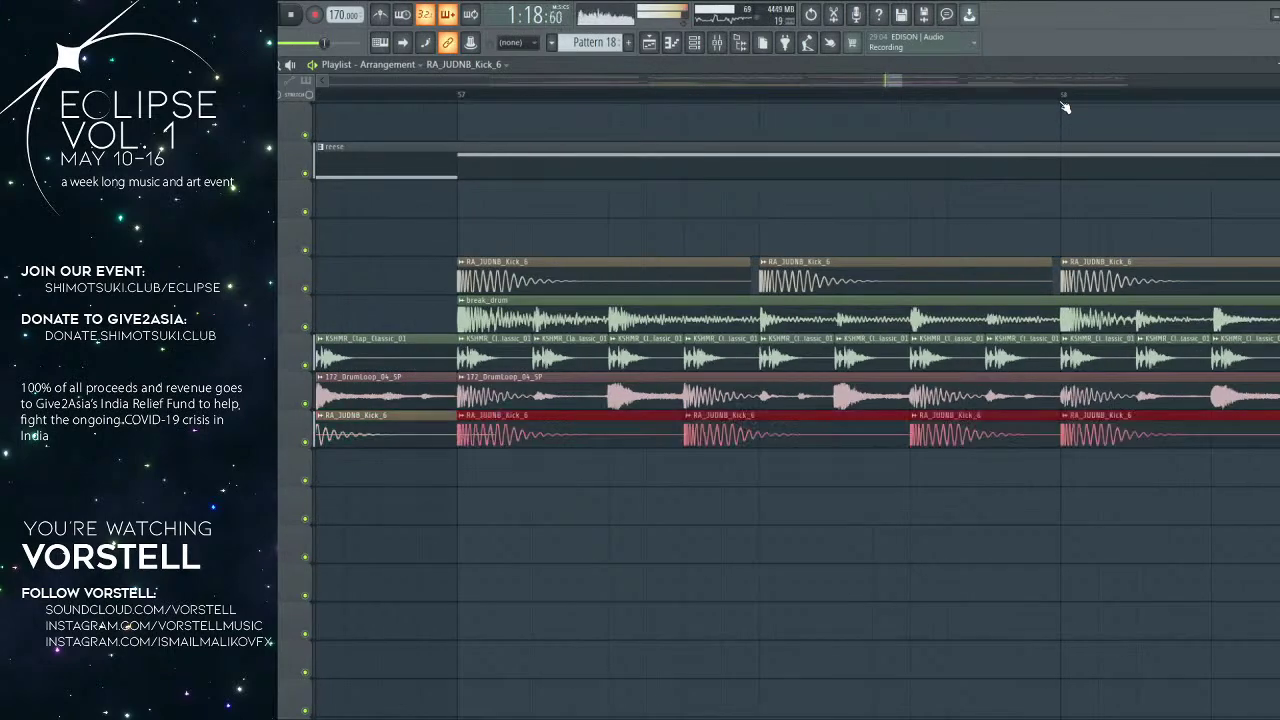
pyautogui.scroll(-4, 1064, 107)
pyautogui.moveTo(1084, 338); pyautogui.dragTo(577, 275)
pyautogui.moveTo(814, 355); pyautogui.dragTo(733, 369)
pyautogui.rightClick(1037, 385)
pyautogui.rightClick(1058, 385)
pyautogui.rightClick(1097, 385)
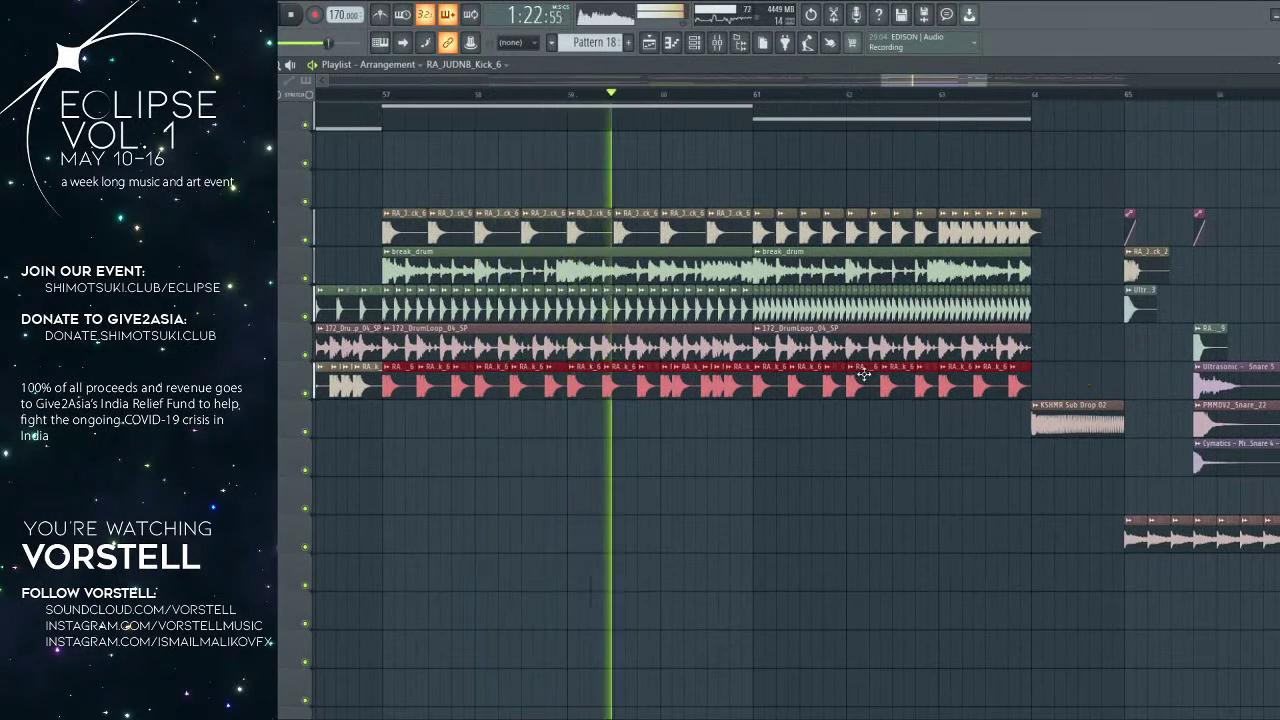
# Step: Check the RA_JUDNB_Kick_6 sampler settings, close them and deselect the kick clips
pyautogui.doubleClick(863, 375)
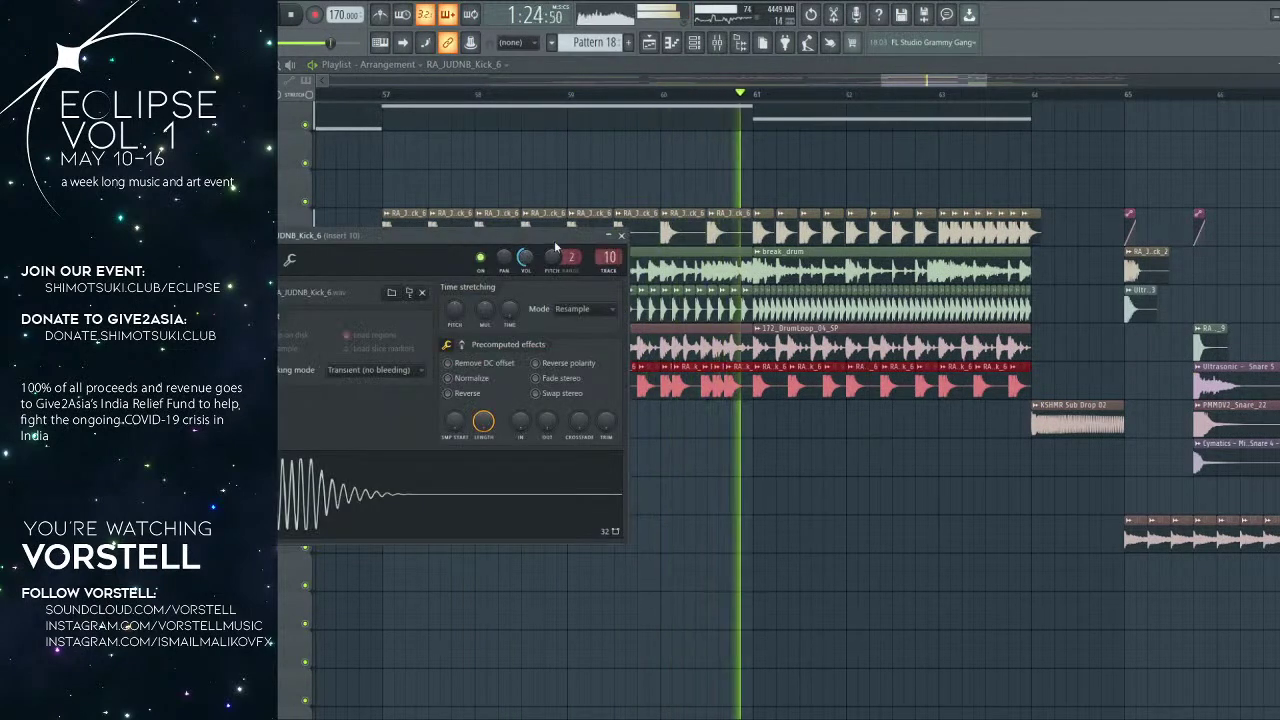
pyautogui.click(621, 236)
pyautogui.click(814, 490)
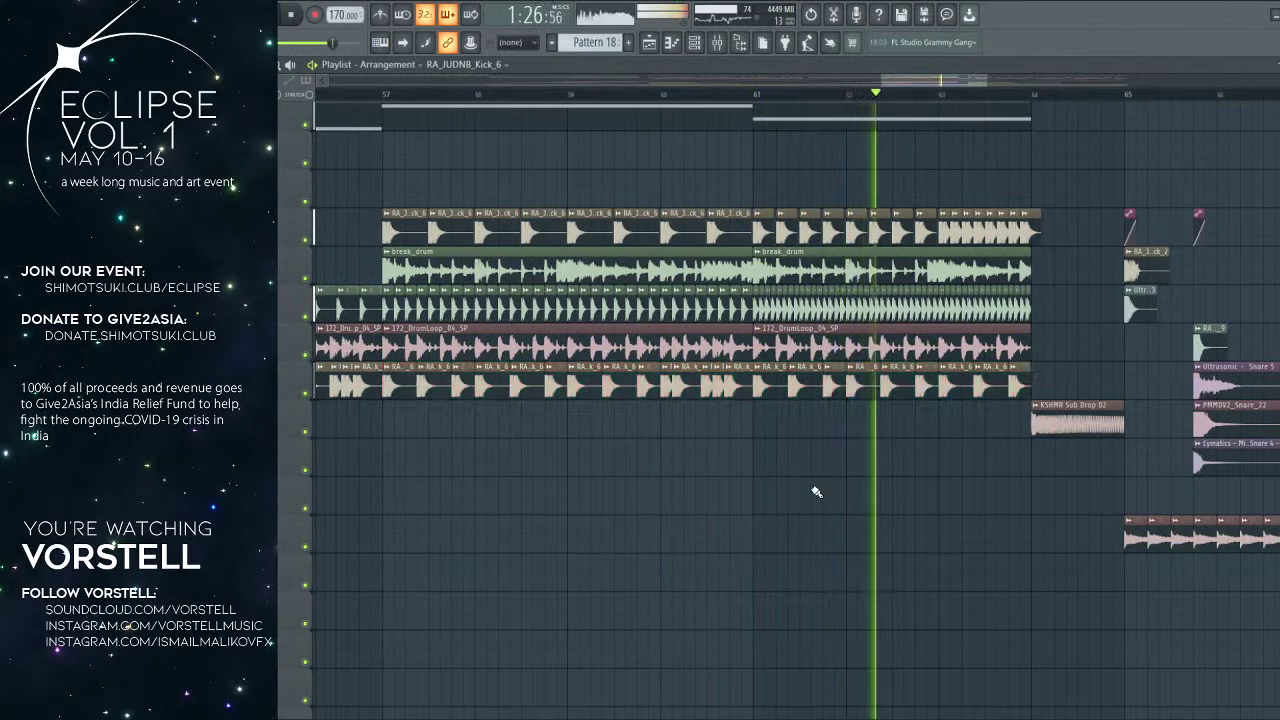
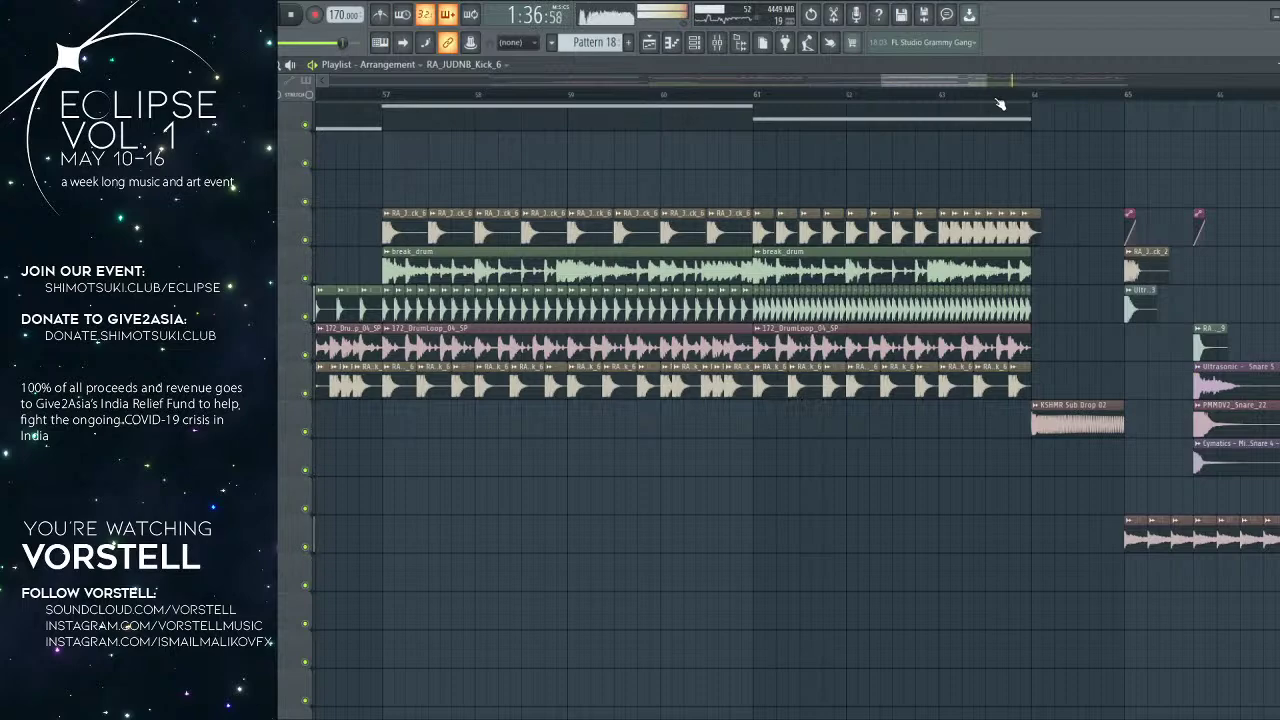
# Step: Play back the second drop to its end at bar 81 and look over the melody and drum tracks
pyautogui.scroll(-5, 1000, 104)
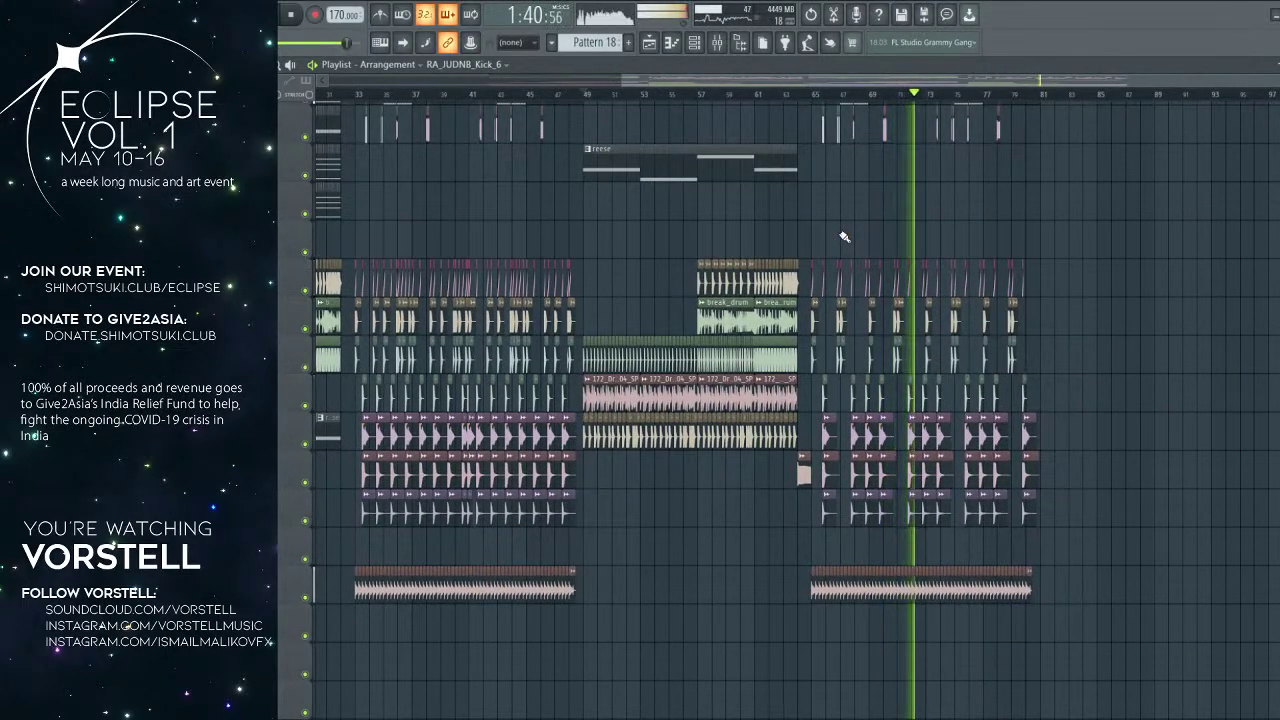
pyautogui.scroll(2, 838, 312)
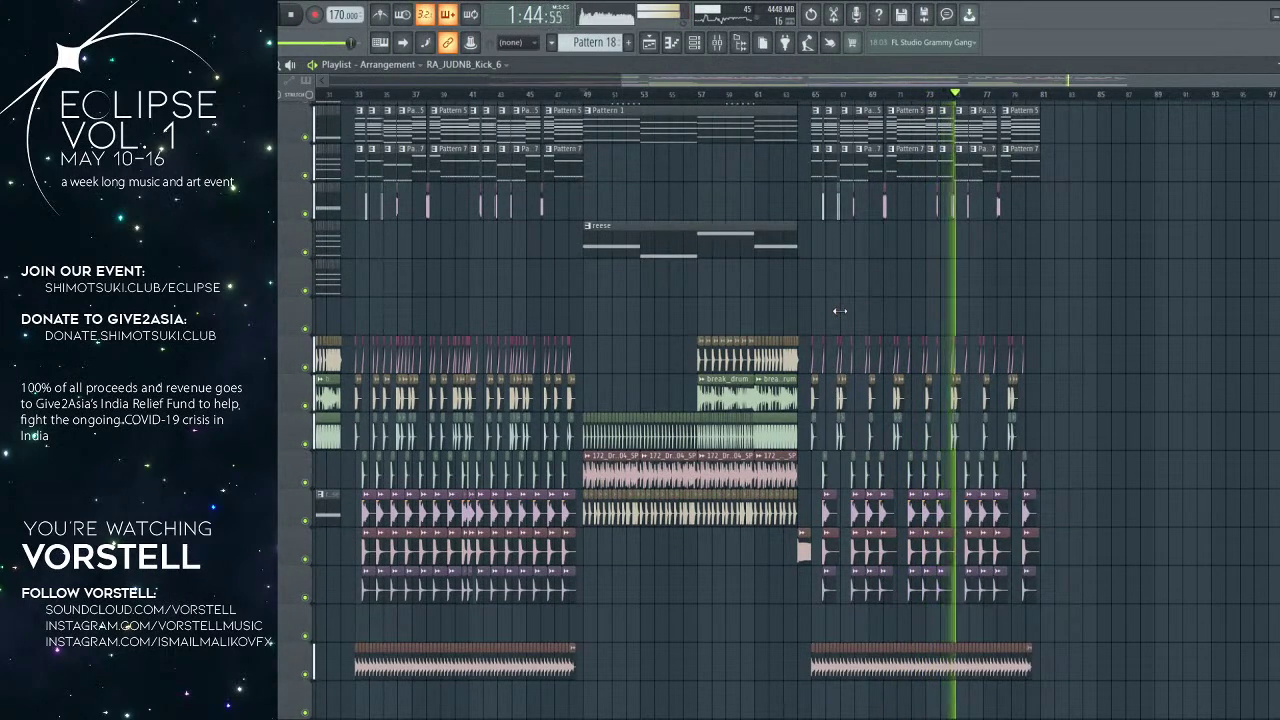
pyautogui.scroll(4, 839, 311)
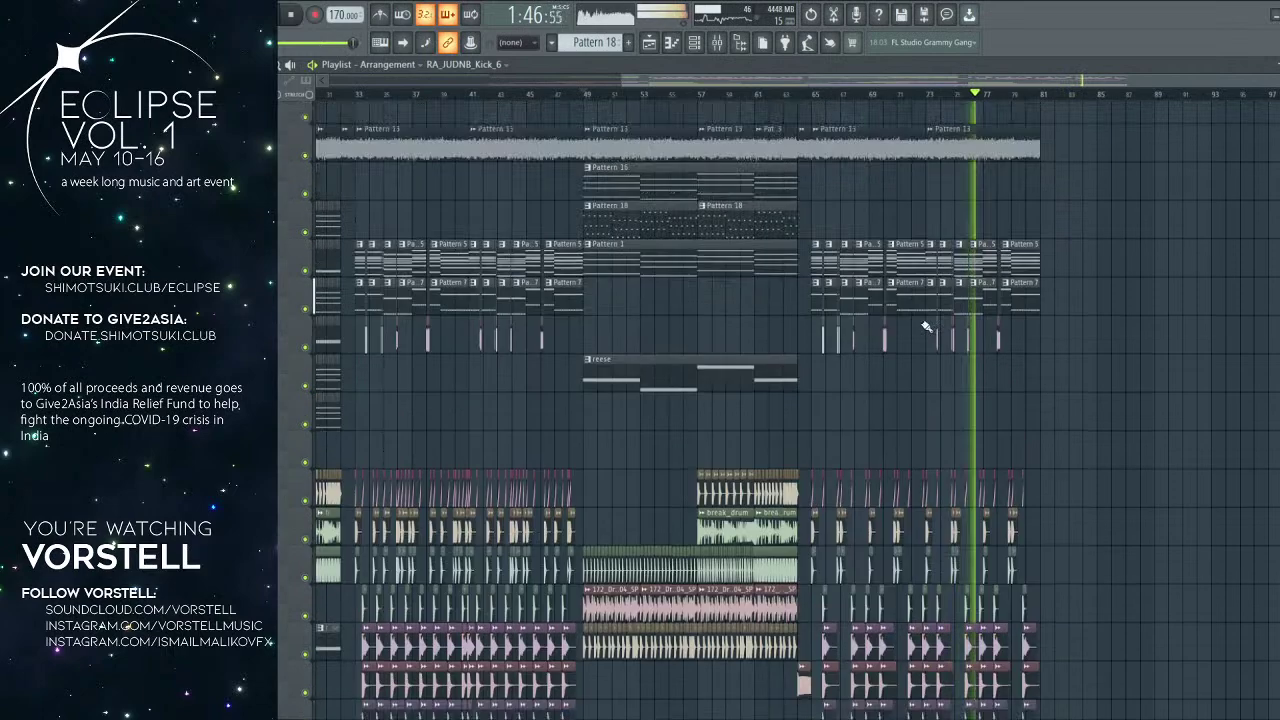
pyautogui.scroll(-4, 1068, 104)
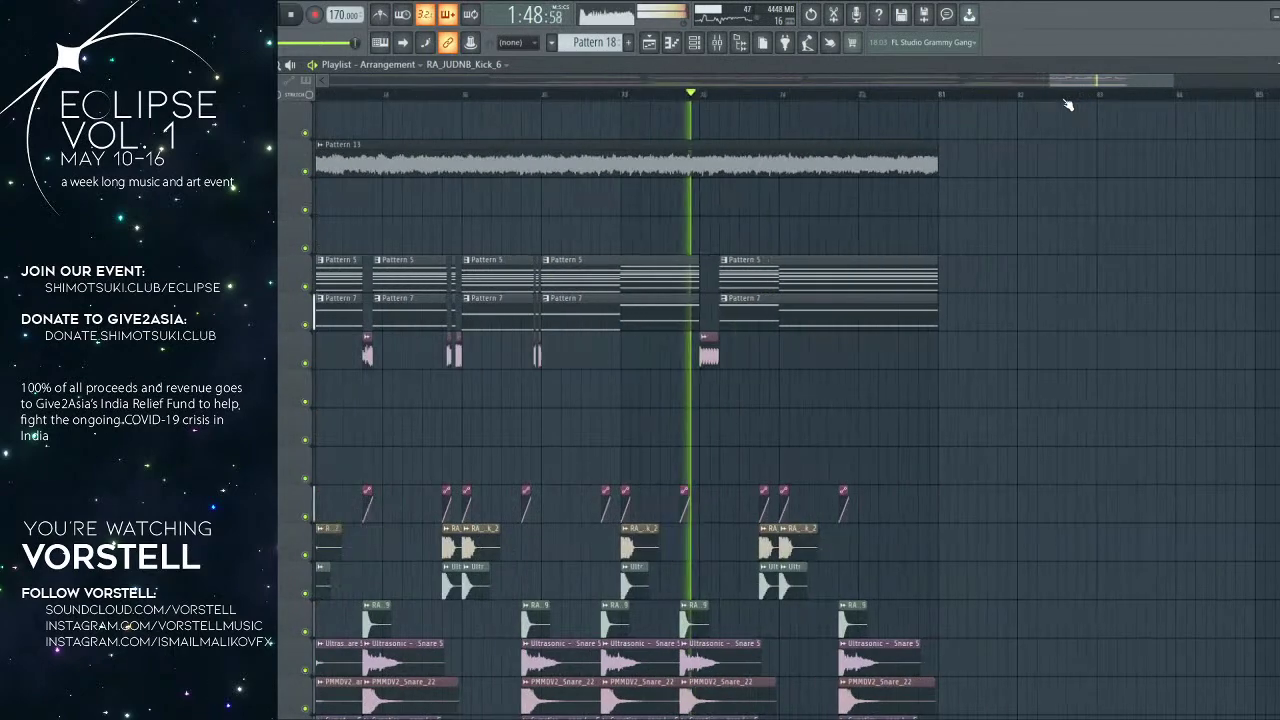
pyautogui.scroll(1, 1068, 104)
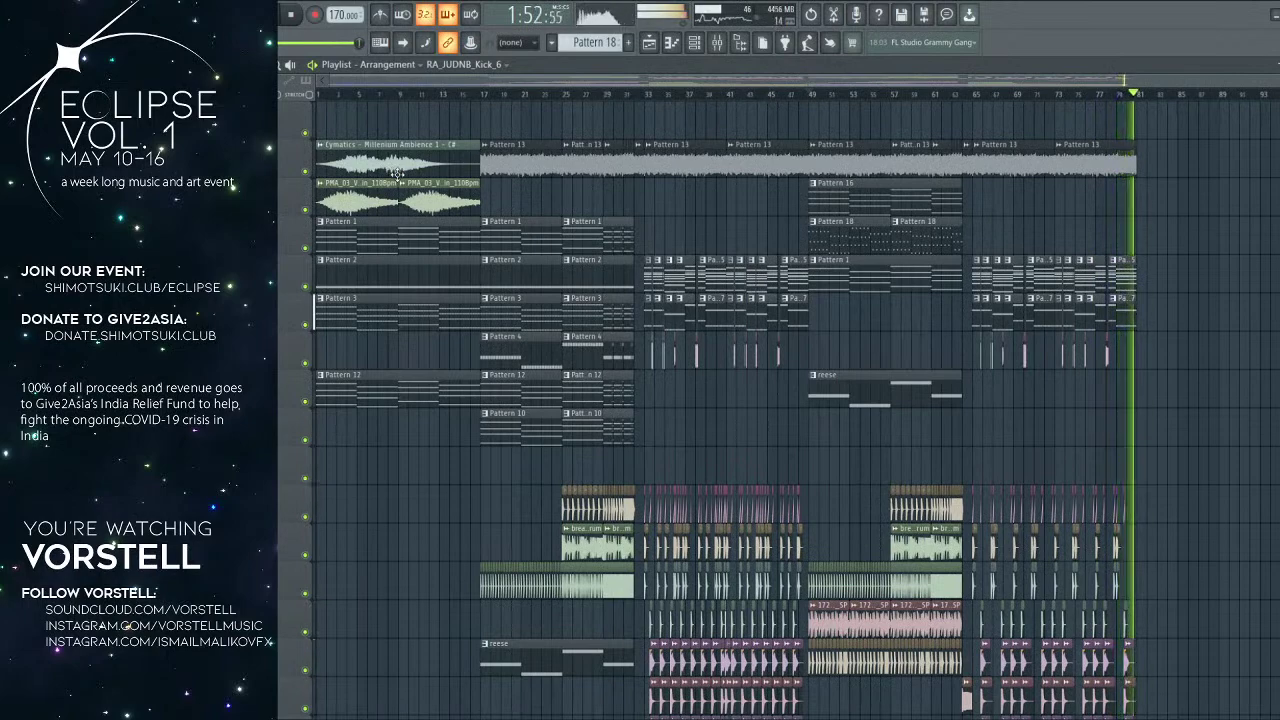
# Step: Place an FM_fx_impact clip at bar 1 and play back the first build-up's effects from about bar 19
pyautogui.scroll(-10, 396, 307)
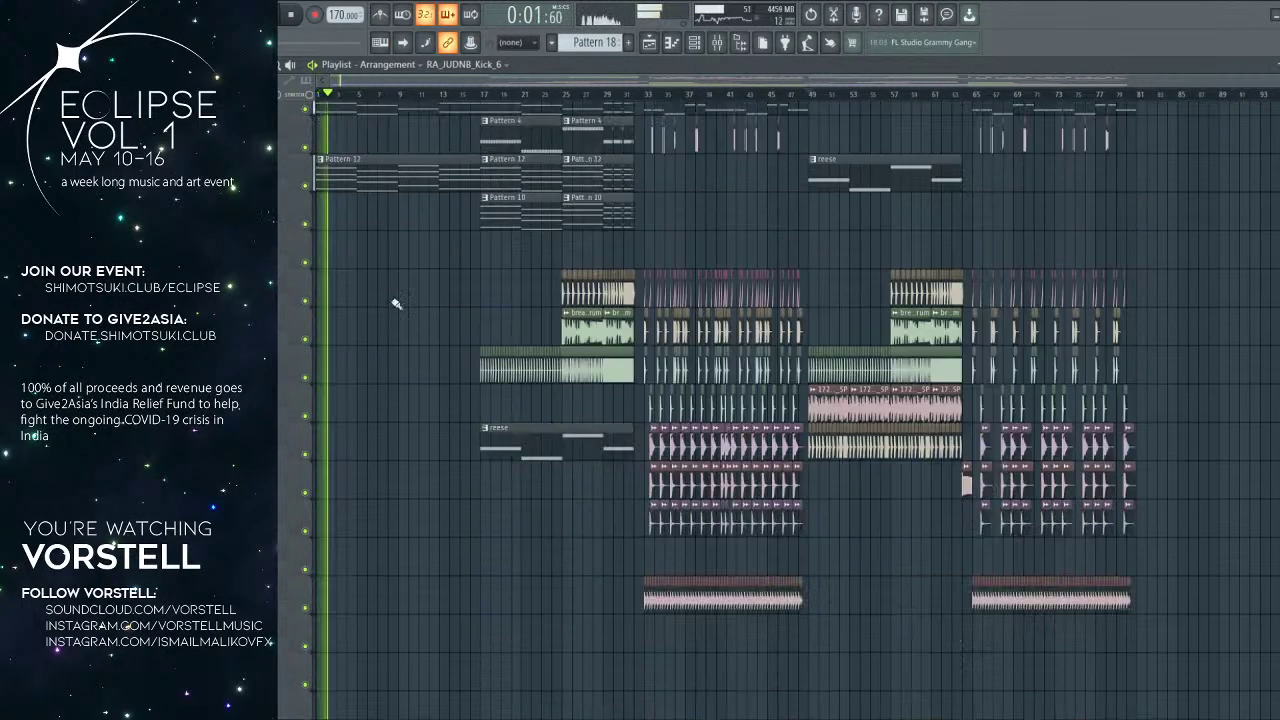
pyautogui.scroll(-2, 398, 309)
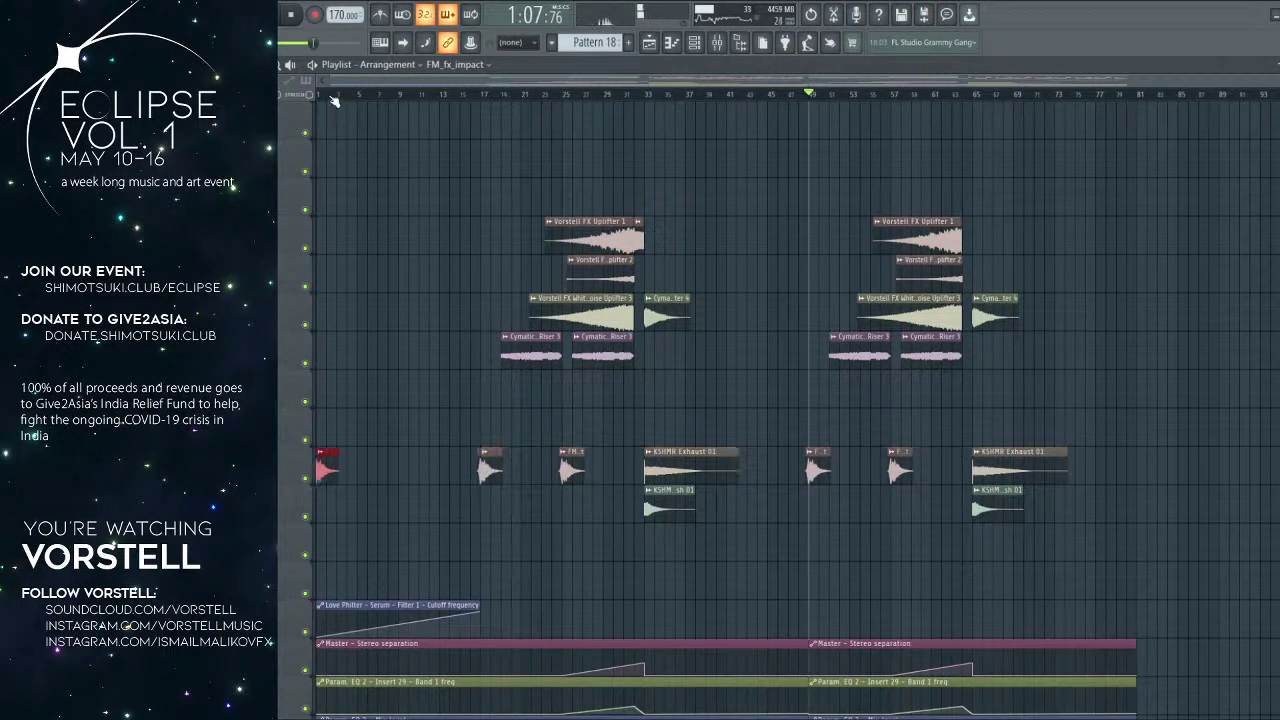
pyautogui.click(504, 95)
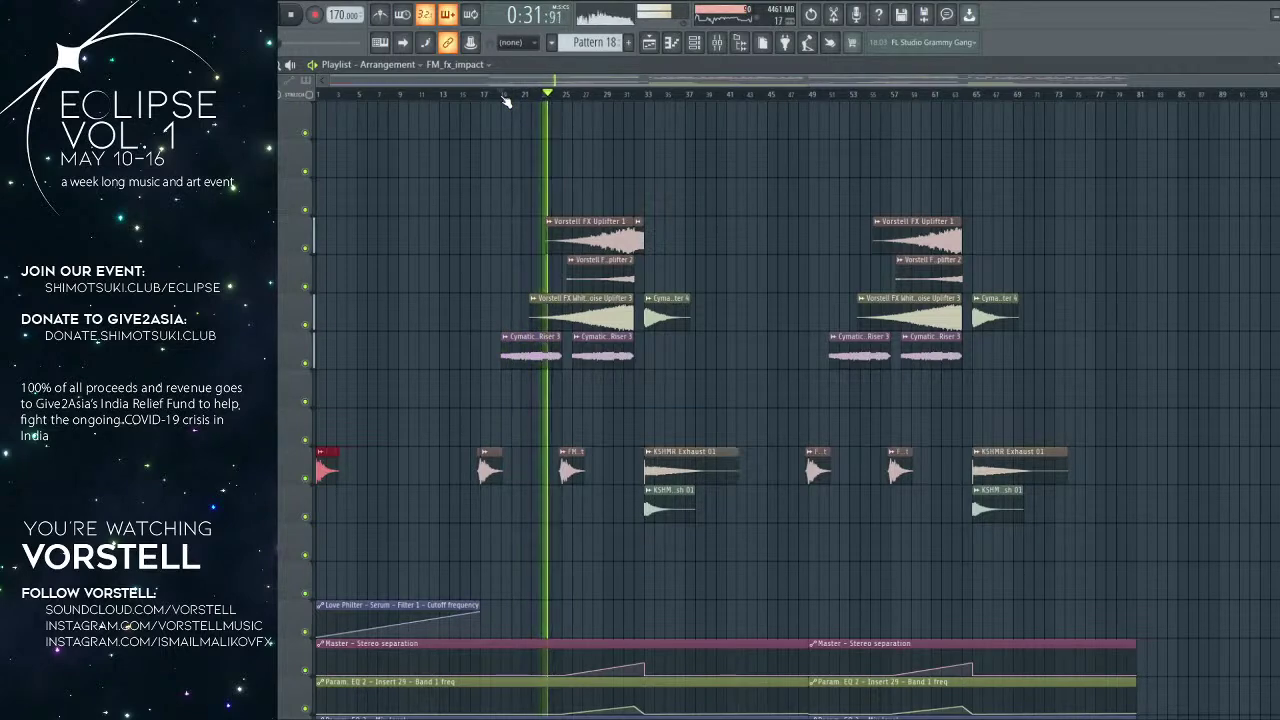
# Step: Play back the end of the first build-up from about bar 30 and check the KSHMR Sub Drop 02 sampler settings and channel routing
pyautogui.click(615, 95)
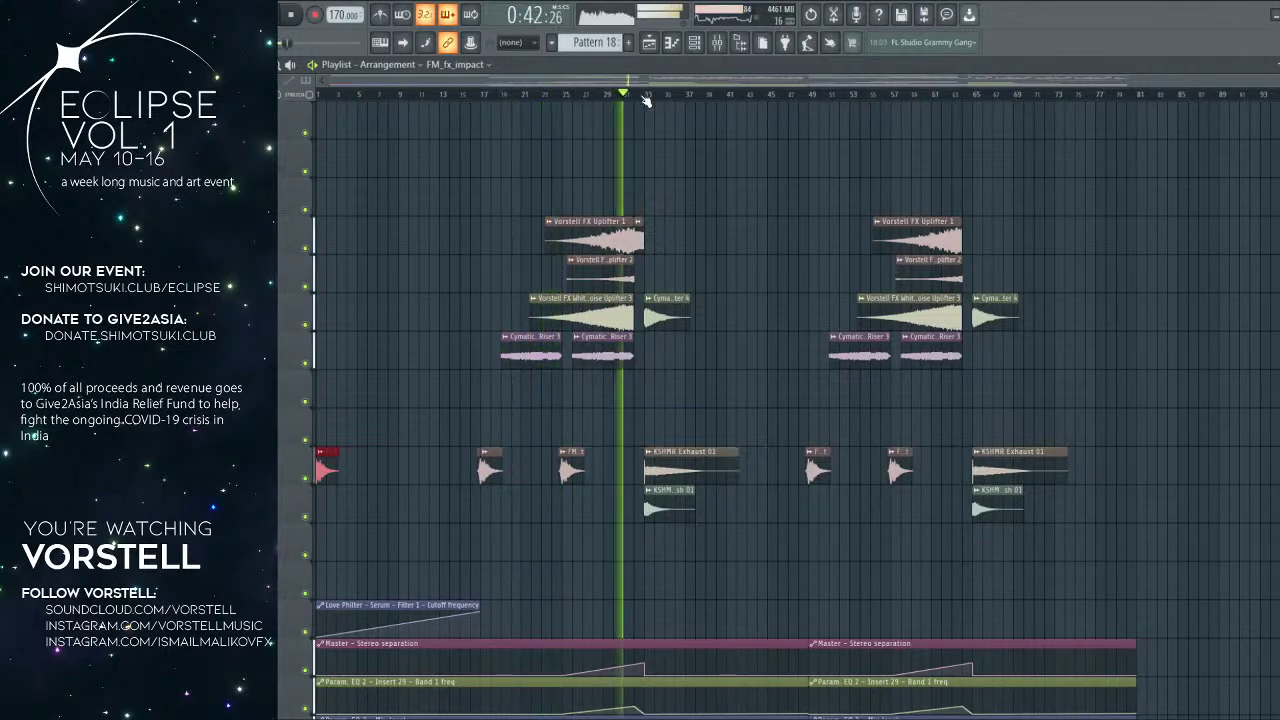
pyautogui.scroll(2, 630, 98)
pyautogui.doubleClick(644, 245)
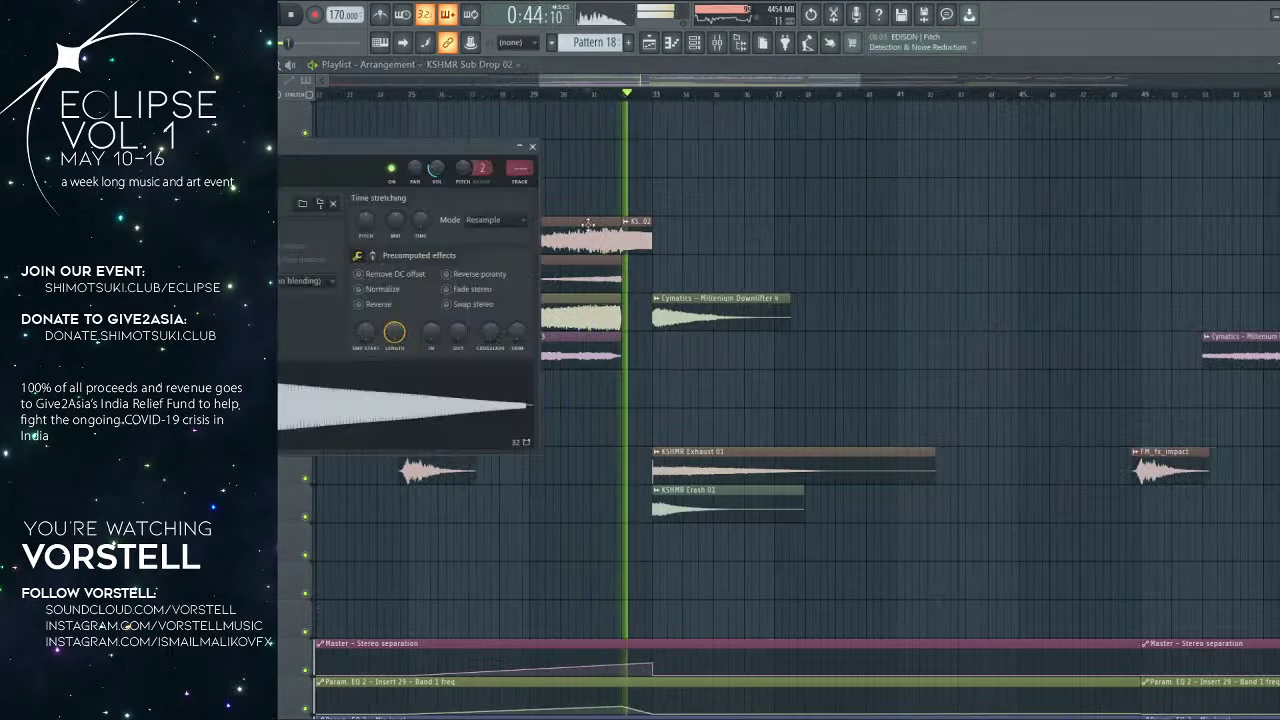
pyautogui.press('F12')
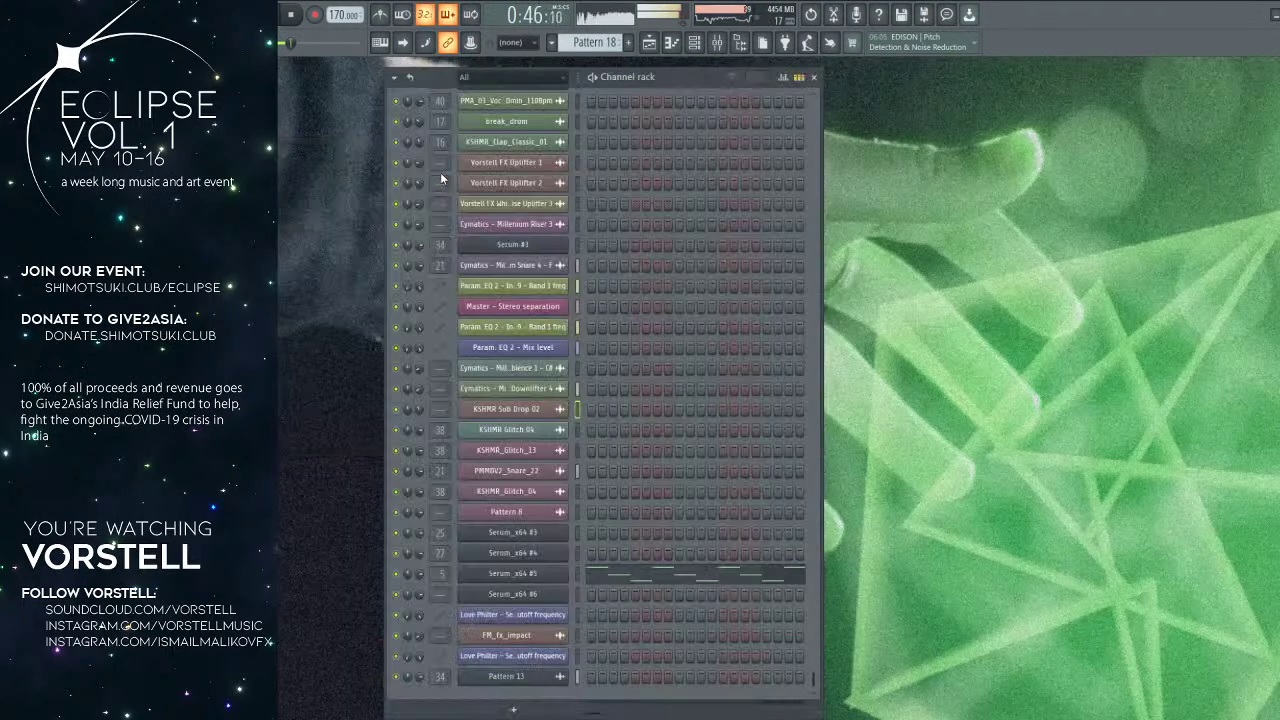
pyautogui.press('F5')
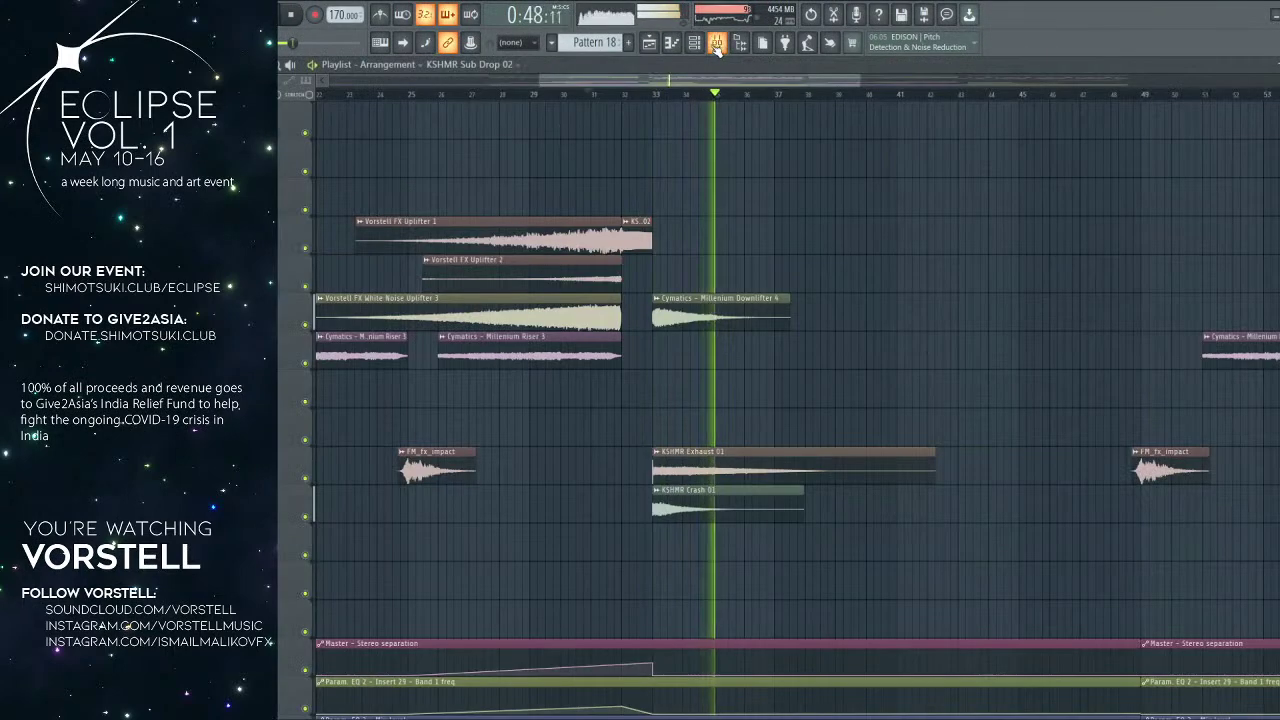
# Step: Check the mixer levels and the effects on insert 20, then return to the playlist
pyautogui.press('F9')
pyautogui.click(456, 185)
pyautogui.click(482, 186)
pyautogui.click(668, 214)
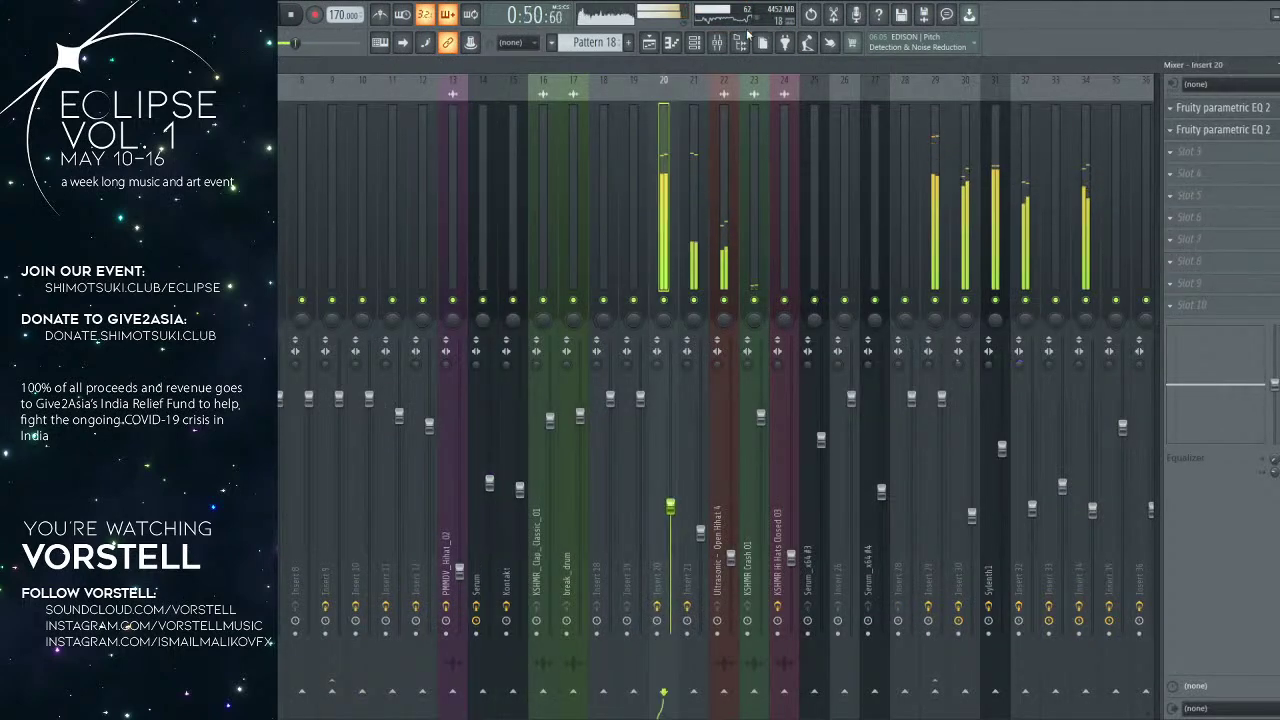
pyautogui.click(649, 42)
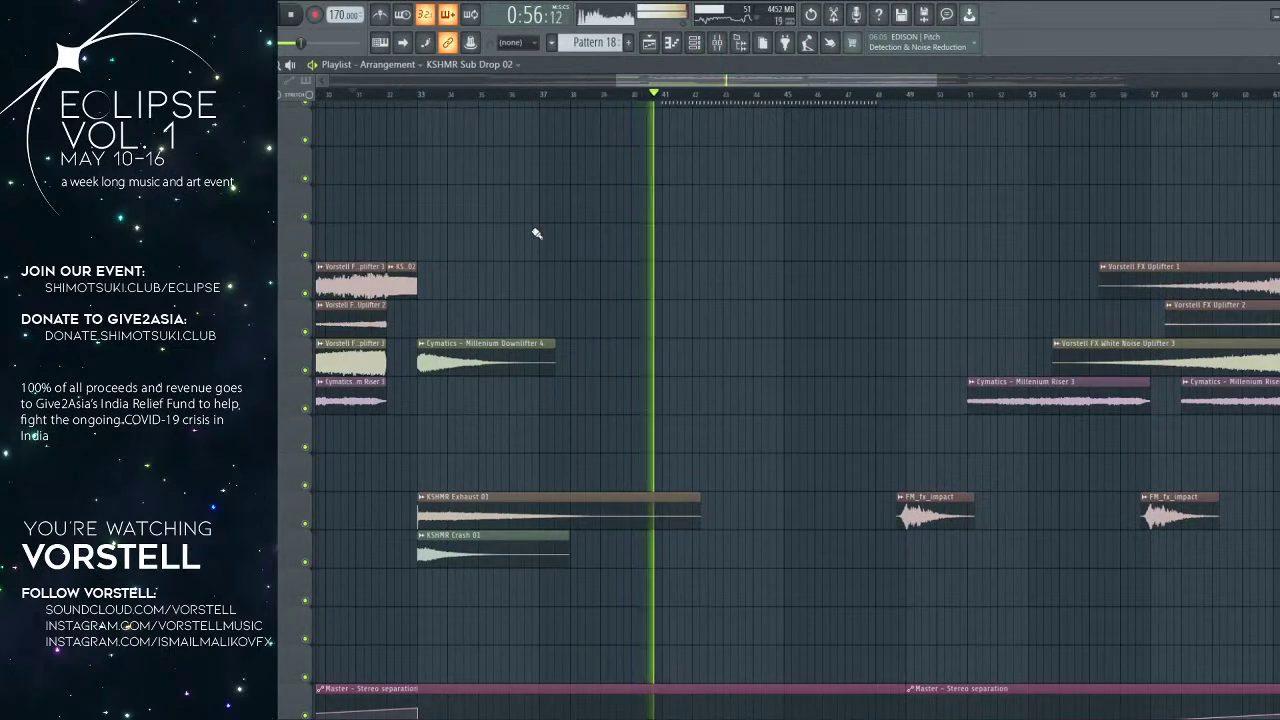
# Step: Look over the drop and break tracks during playback, and listen to the transition into the second drop from about bar 62
pyautogui.scroll(10, 680, 252)
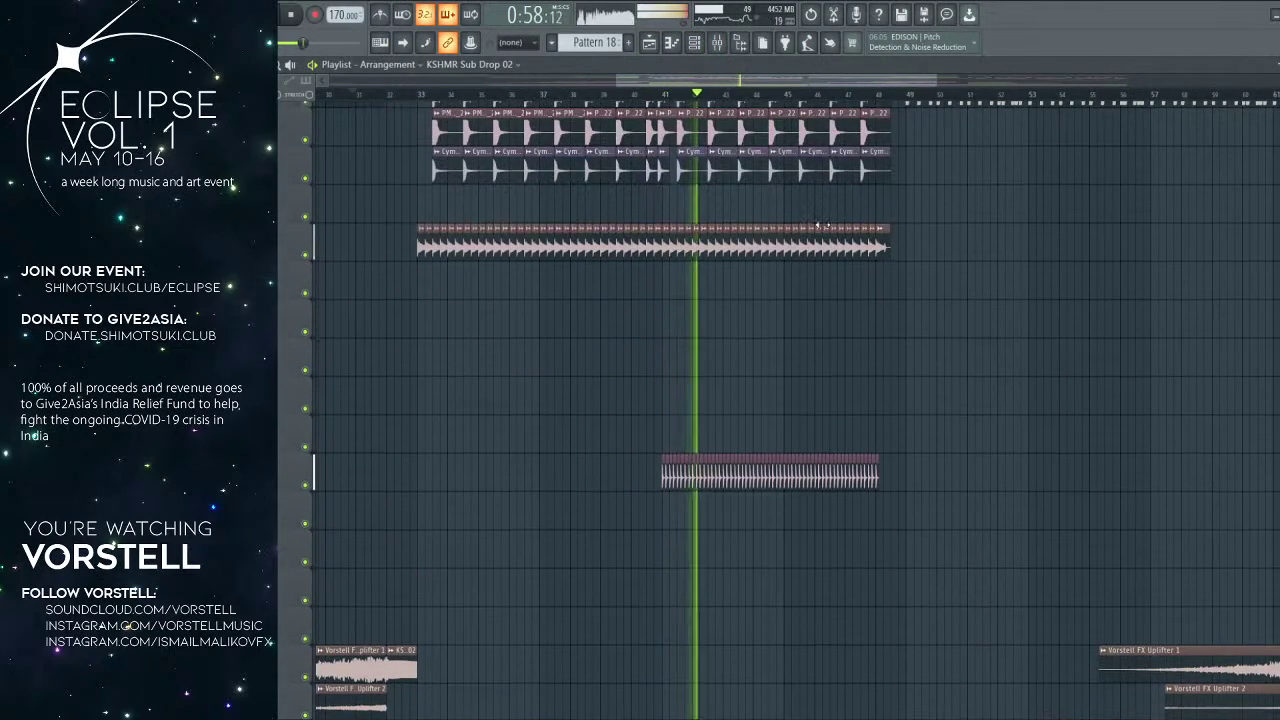
pyautogui.scroll(10, 635, 266)
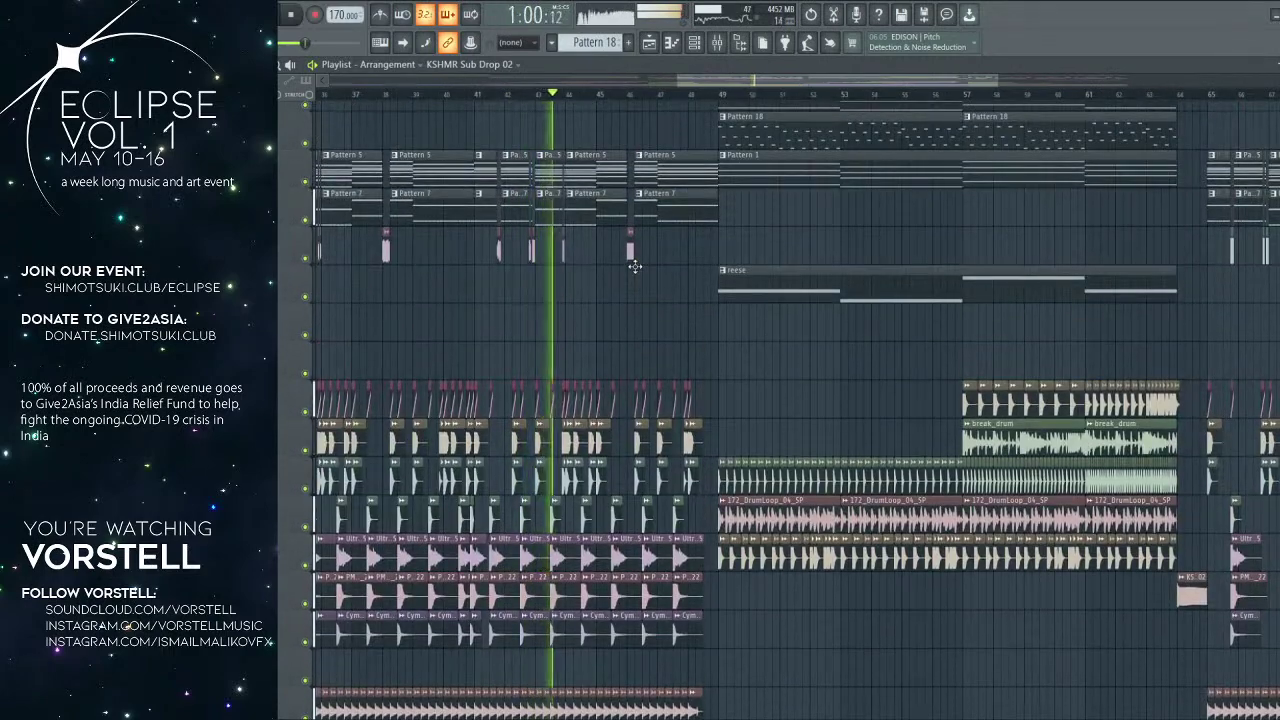
pyautogui.scroll(-4, 737, 214)
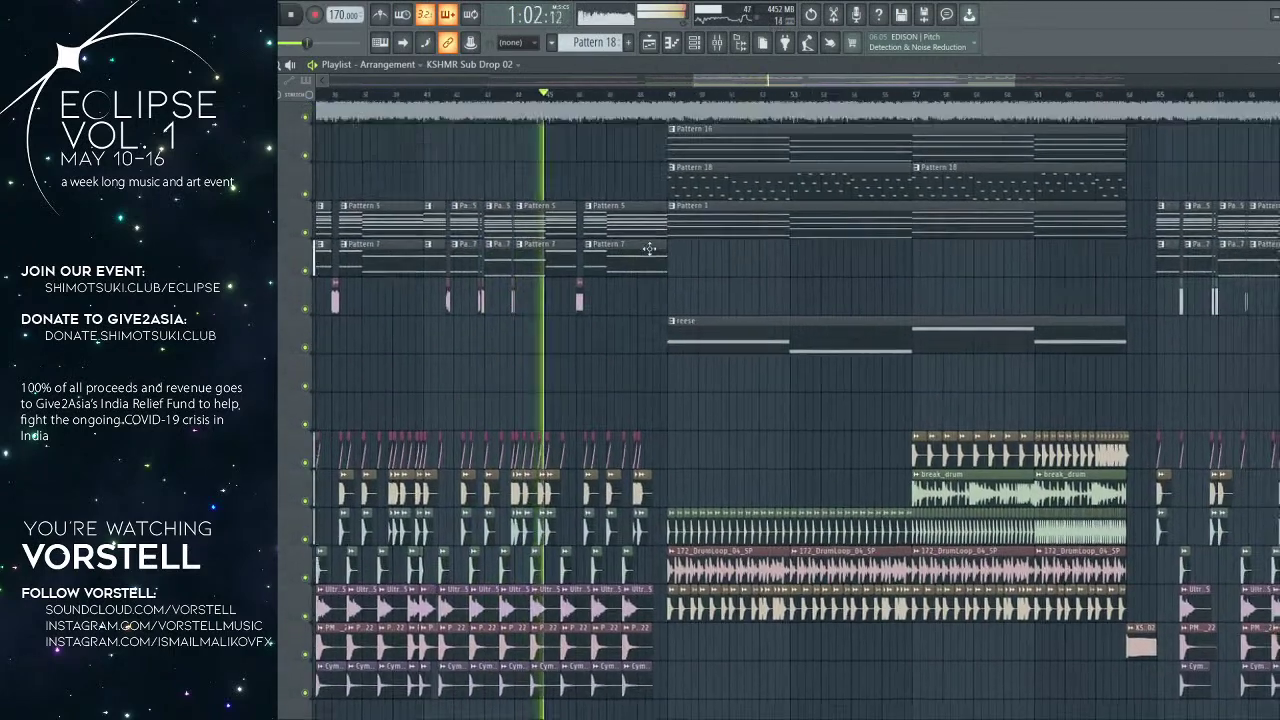
pyautogui.scroll(-5, 757, 92)
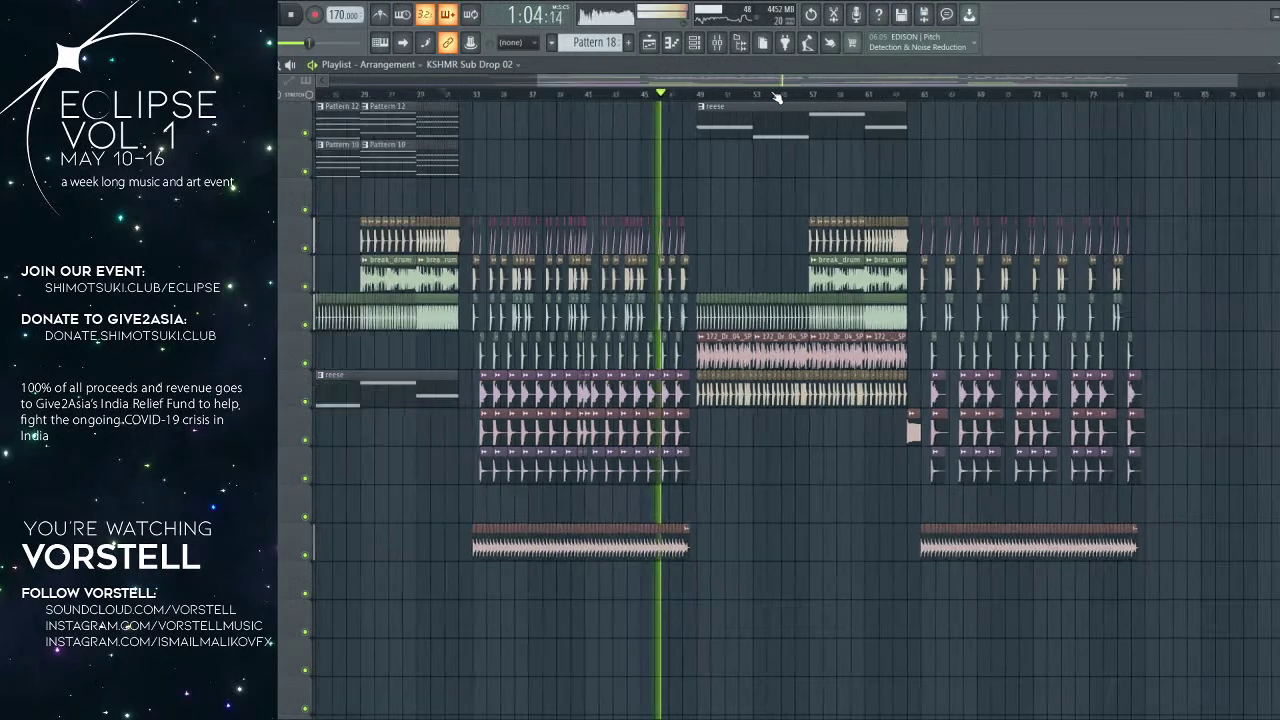
pyautogui.scroll(7, 928, 171)
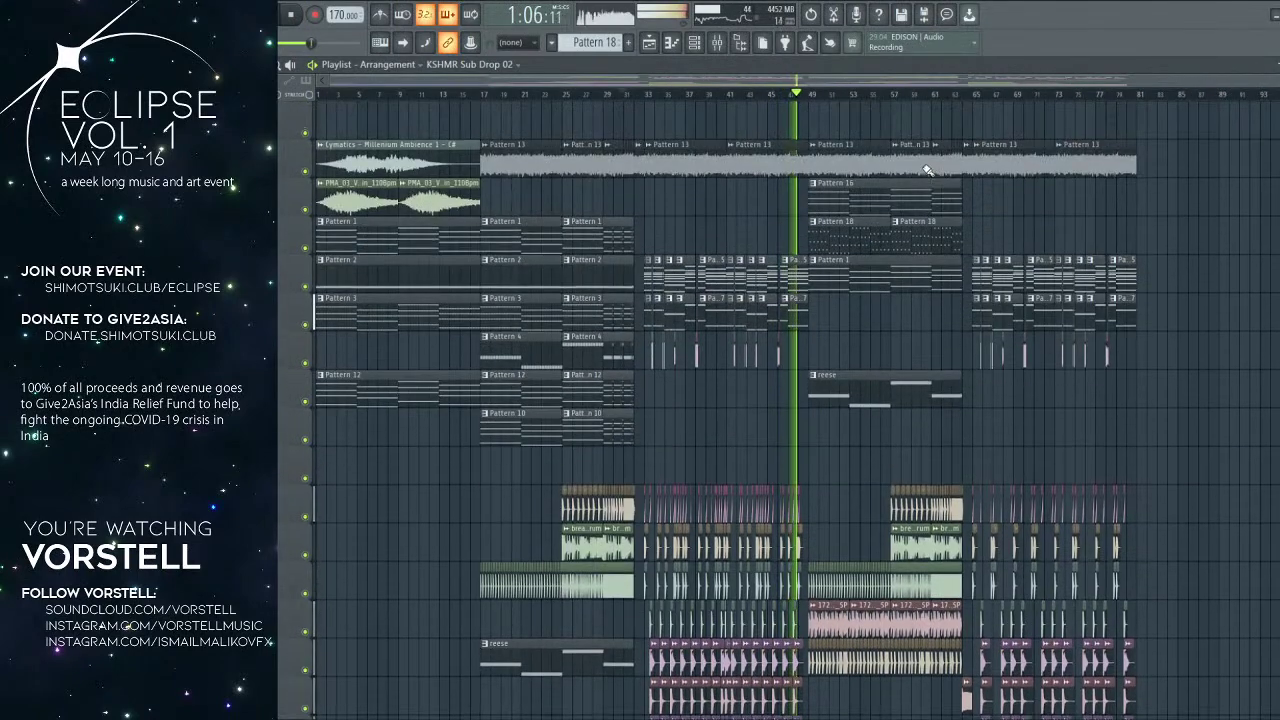
pyautogui.scroll(4, 819, 88)
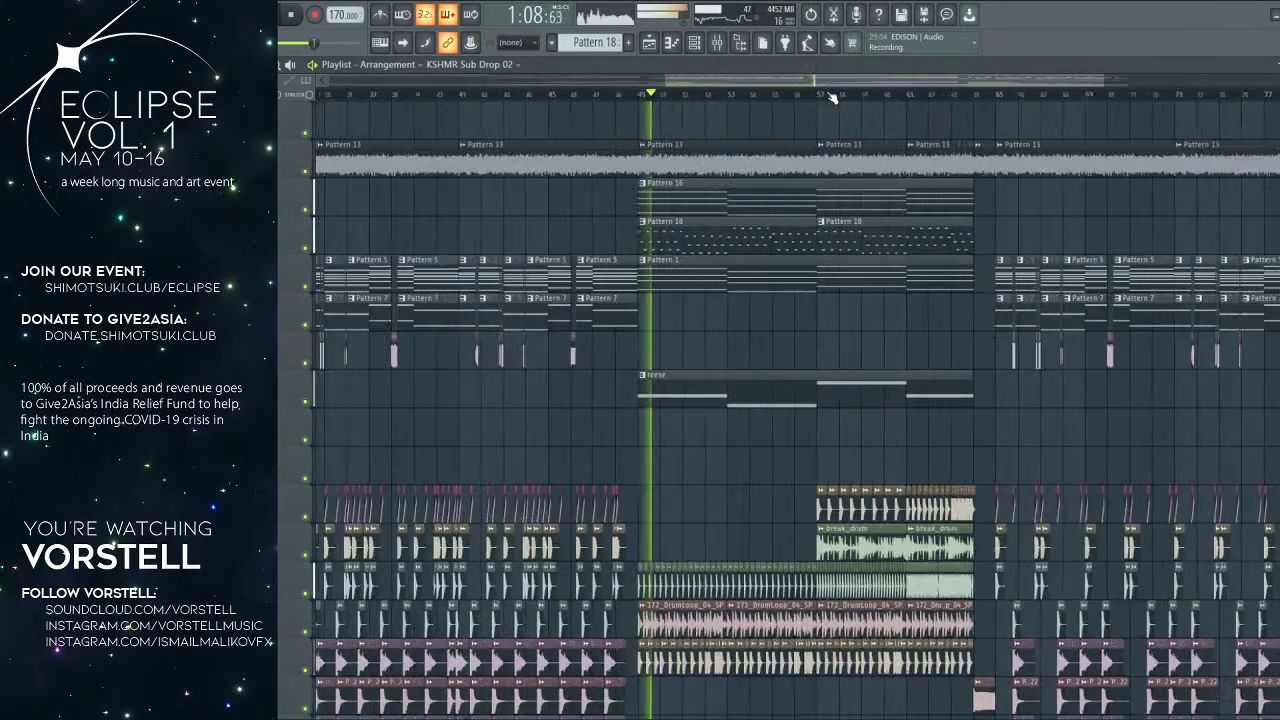
pyautogui.scroll(-2, 830, 96)
pyautogui.click(912, 97)
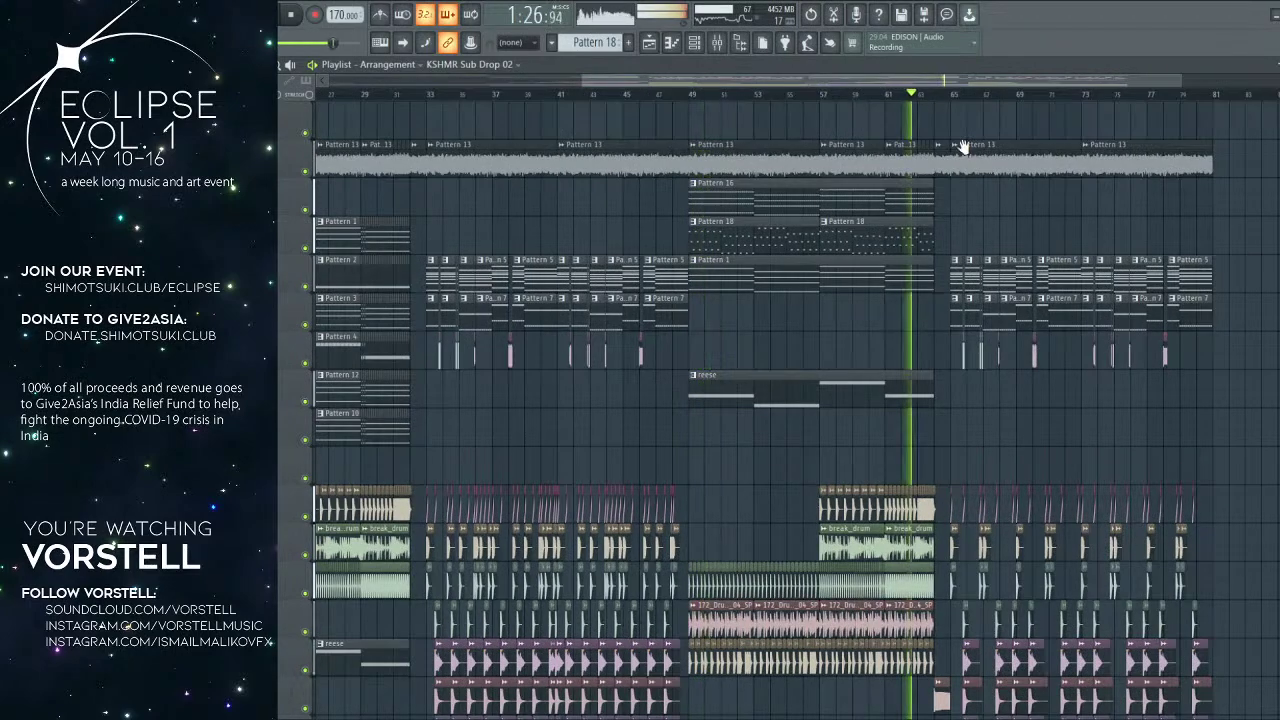
pyautogui.scroll(4, 940, 104)
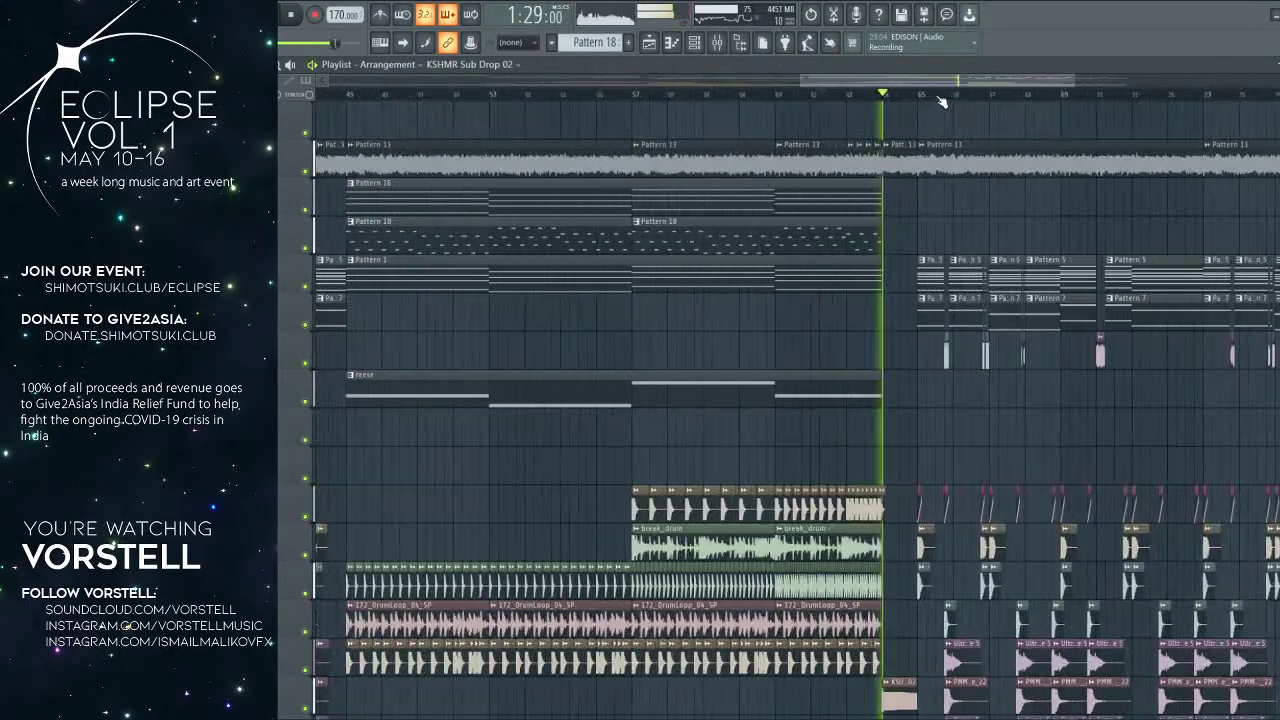
pyautogui.scroll(-6, 940, 104)
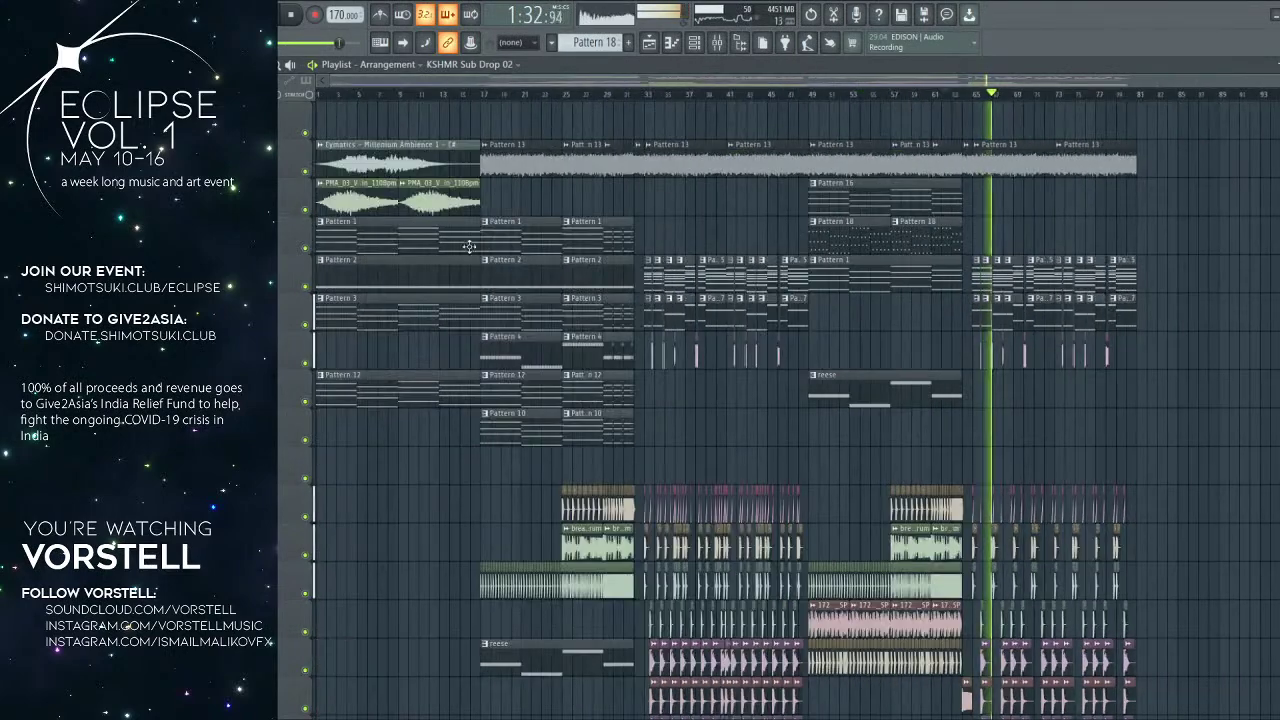
# Step: Duplicate the intro's atmosphere and melody clips from bars 1 to 16 at bar 81 as an outro, leaving out Pattern 3
pyautogui.moveTo(400, 142); pyautogui.dragTo(442, 440)
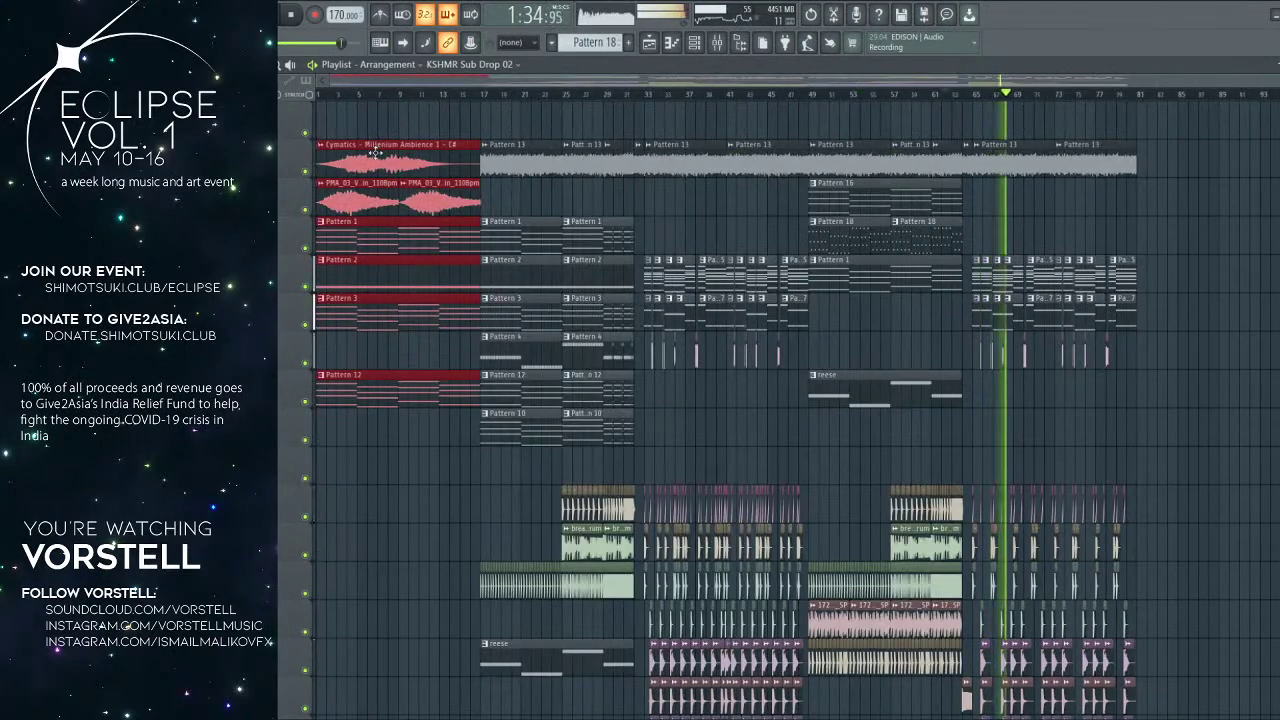
pyautogui.moveTo(313, 163); pyautogui.dragTo(1203, 168)
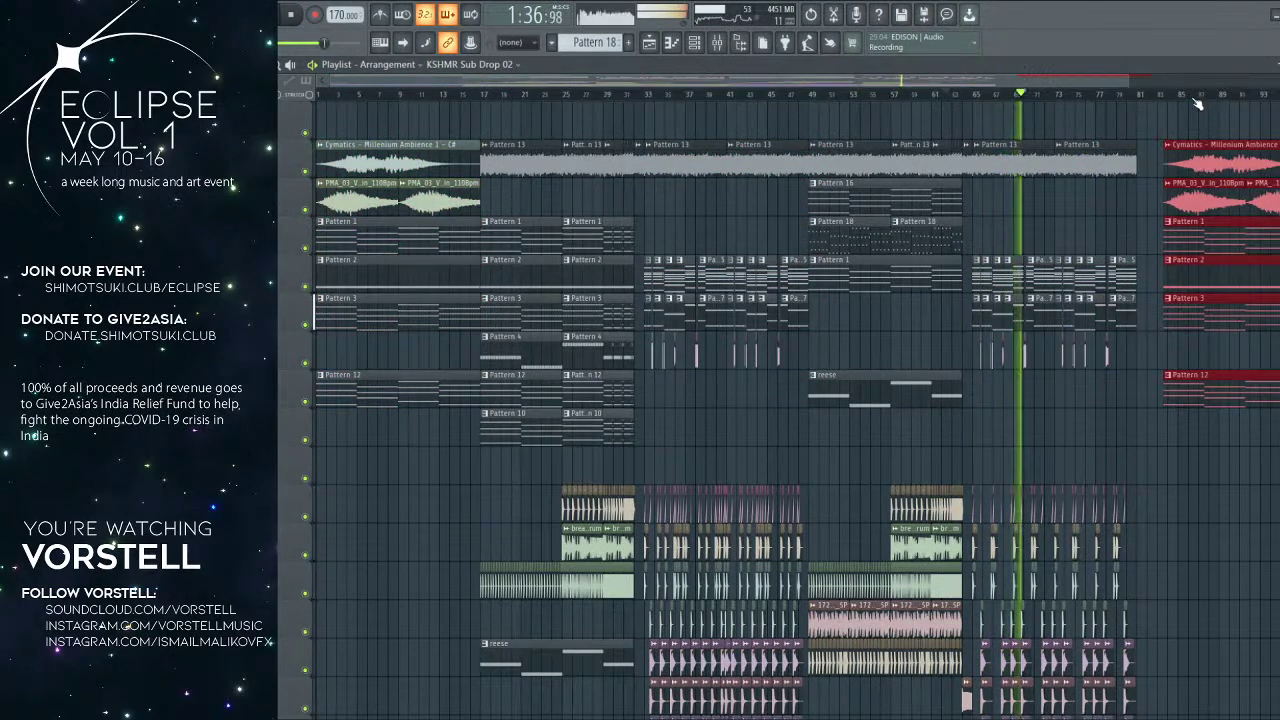
pyautogui.scroll(5, 1197, 104)
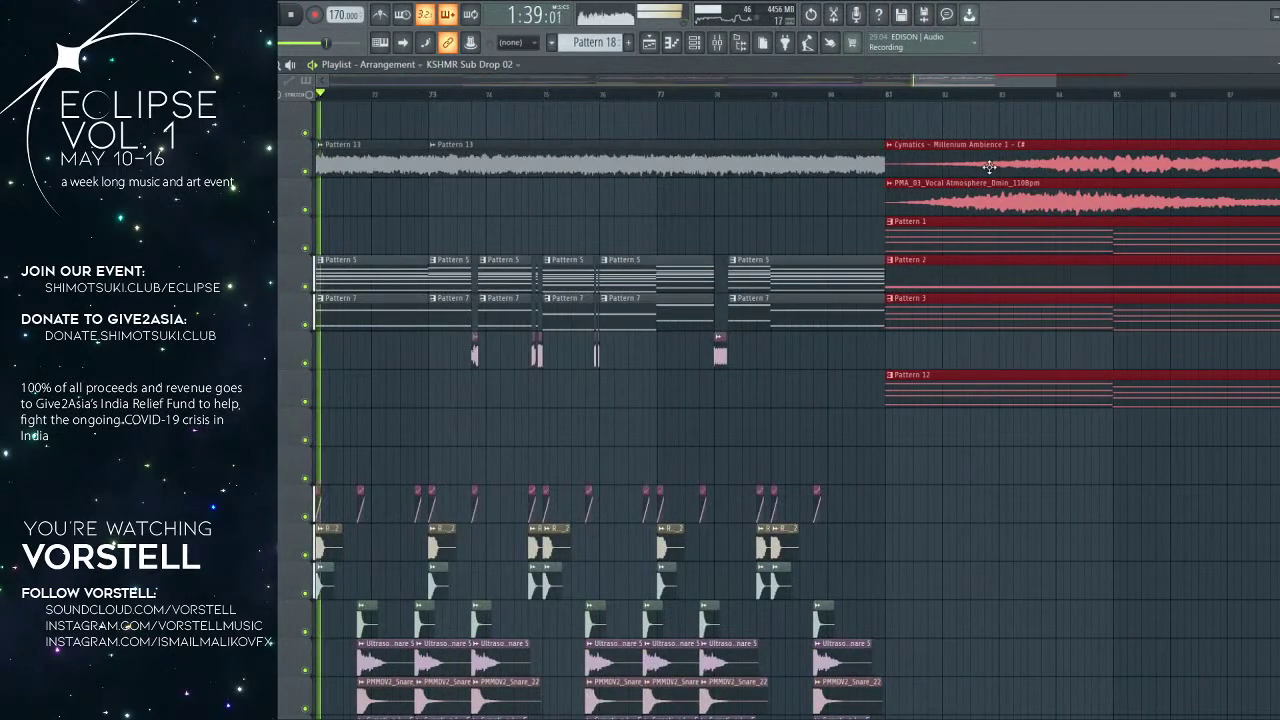
pyautogui.scroll(-3, 858, 100)
pyautogui.click(858, 96)
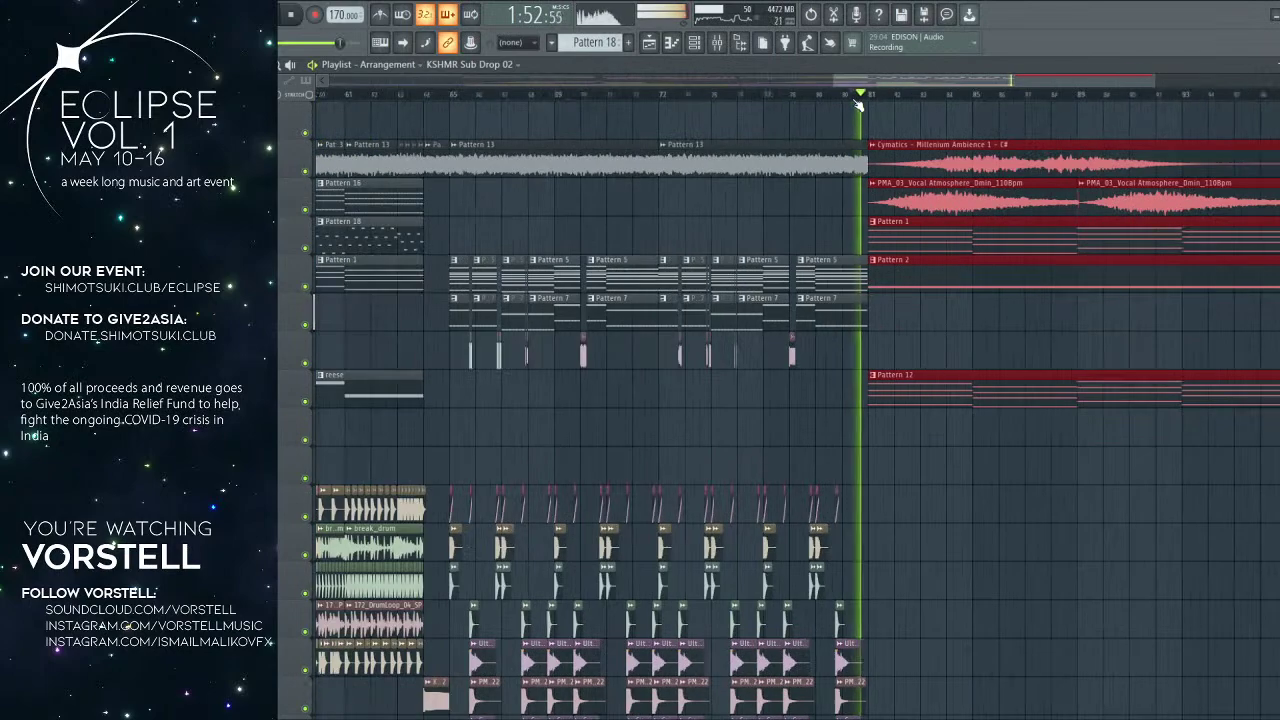
pyautogui.scroll(-3, 858, 104)
pyautogui.scroll(-2, 858, 104)
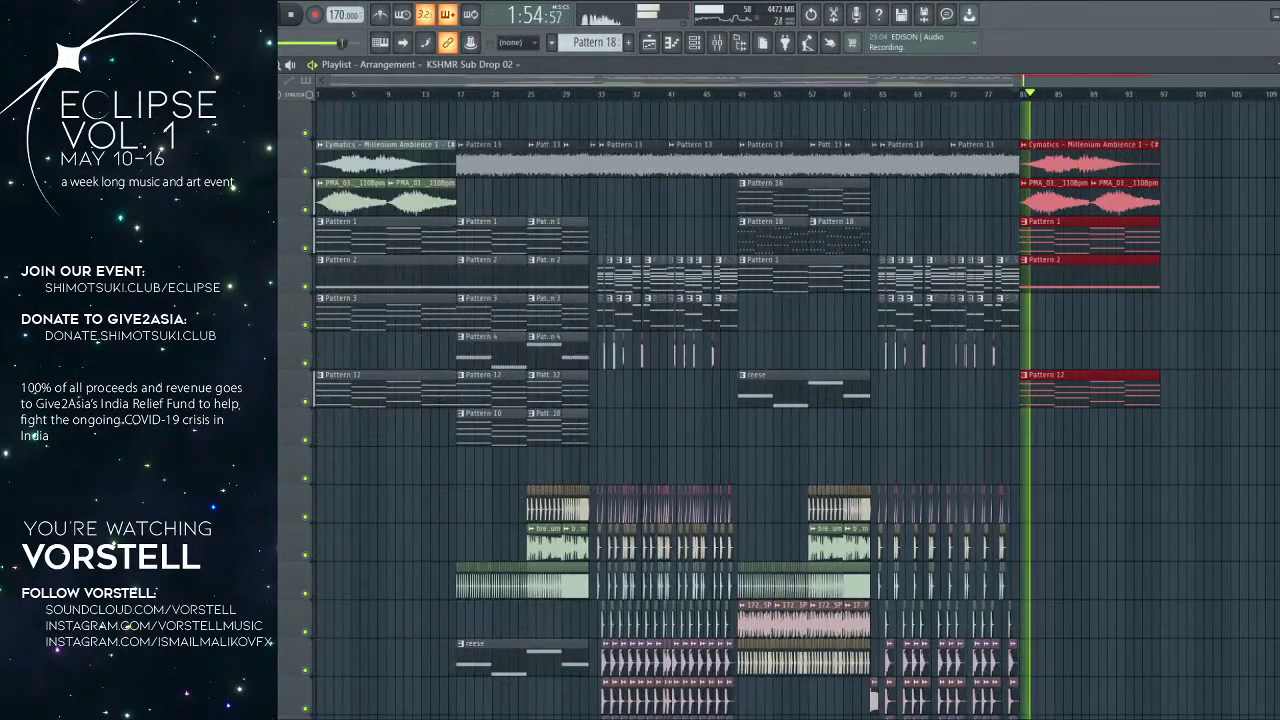
# Step: Play back the transition into the outro from about bar 79 and place a Cymatics - Millenium Downlifter 4 clip at bar 81
pyautogui.click(1005, 98)
pyautogui.scroll(3, 1012, 102)
pyautogui.scroll(-3, 1012, 102)
pyautogui.scroll(-6, 1007, 277)
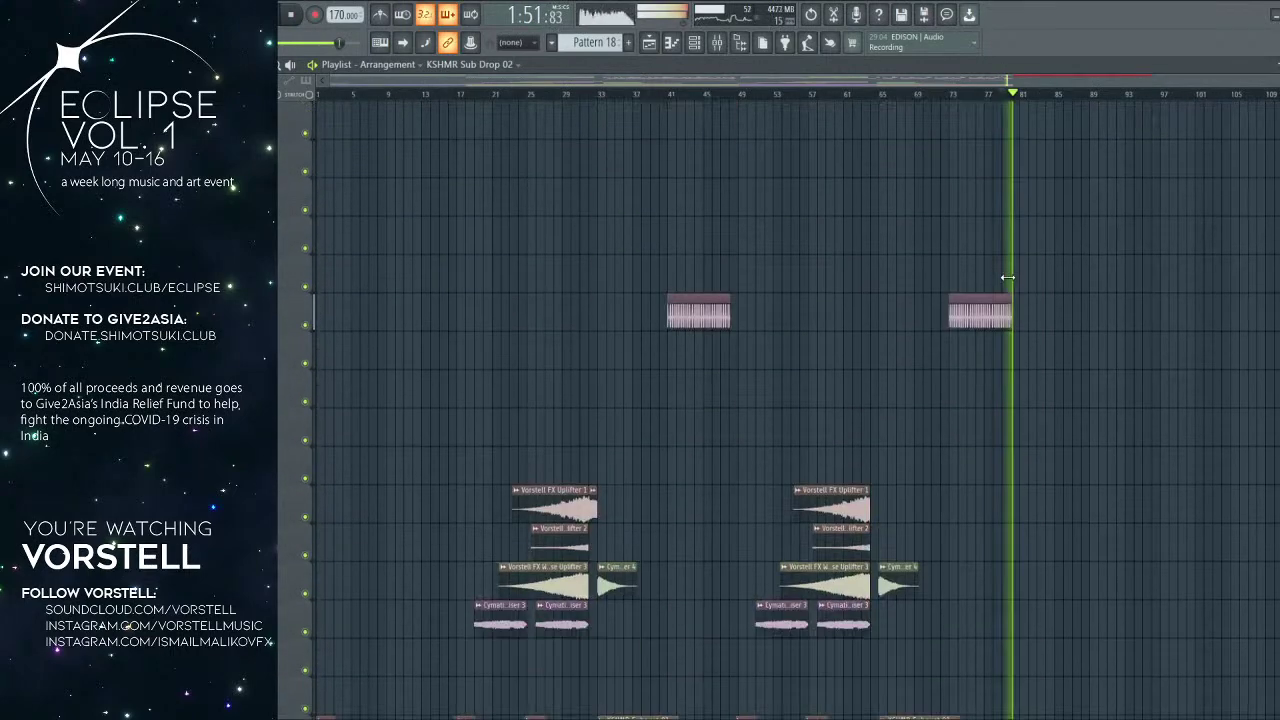
pyautogui.scroll(-2, 970, 340)
pyautogui.click(892, 500)
pyautogui.press('space')
pyautogui.scroll(3, 1047, 98)
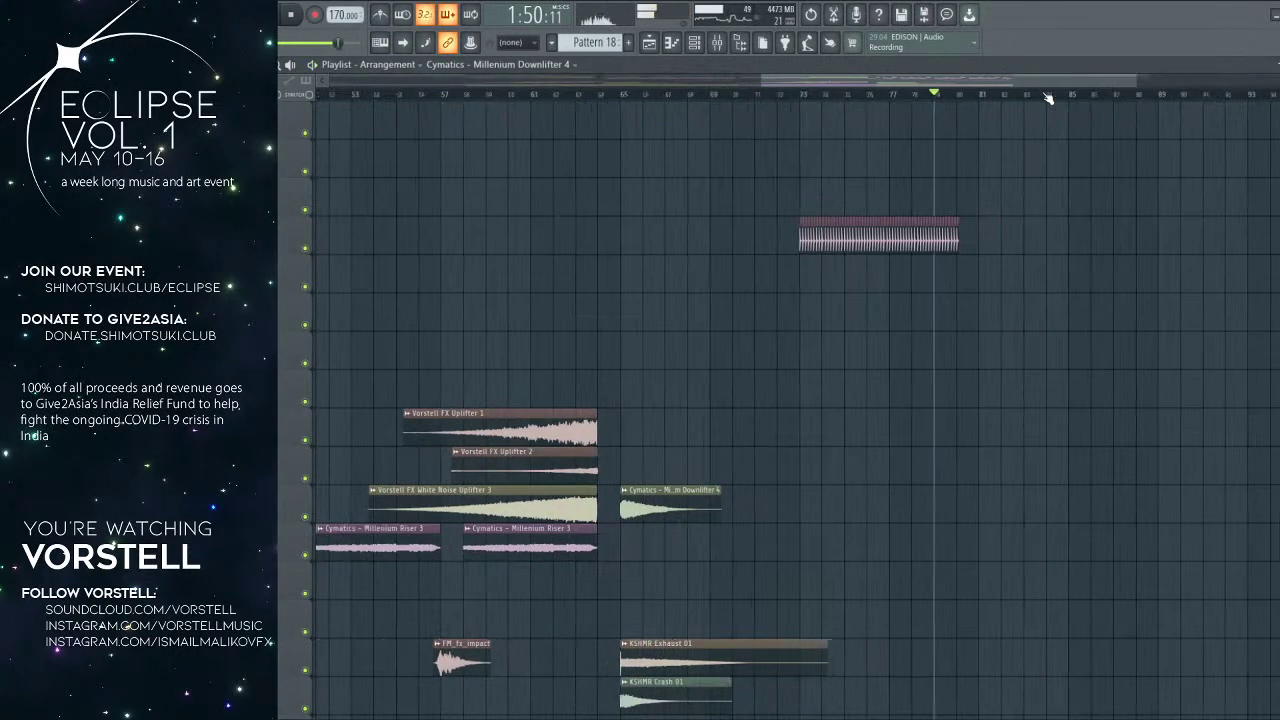
pyautogui.click(986, 482)
pyautogui.scroll(-5, 903, 497)
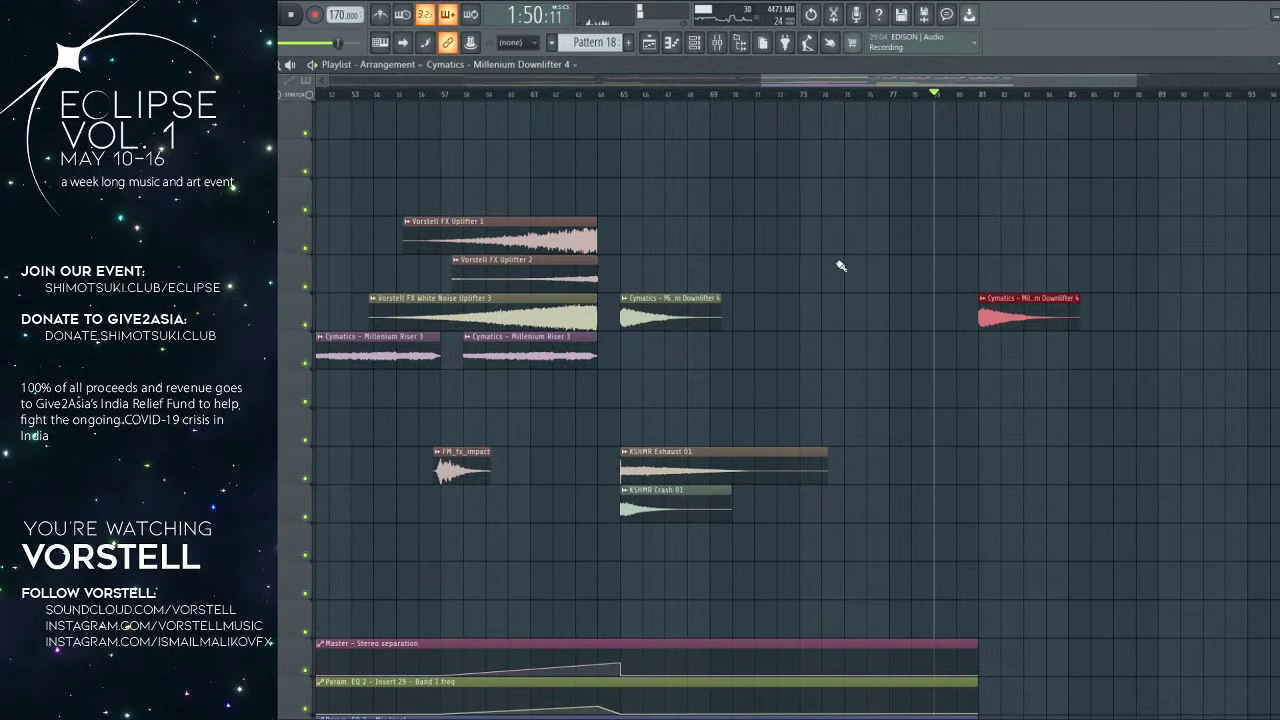
# Step: Copy the FM_fx_impact clip from the second build-up to the outro's start, aligning its peak with bar 81, and play it back
pyautogui.scroll(-2, 946, 97)
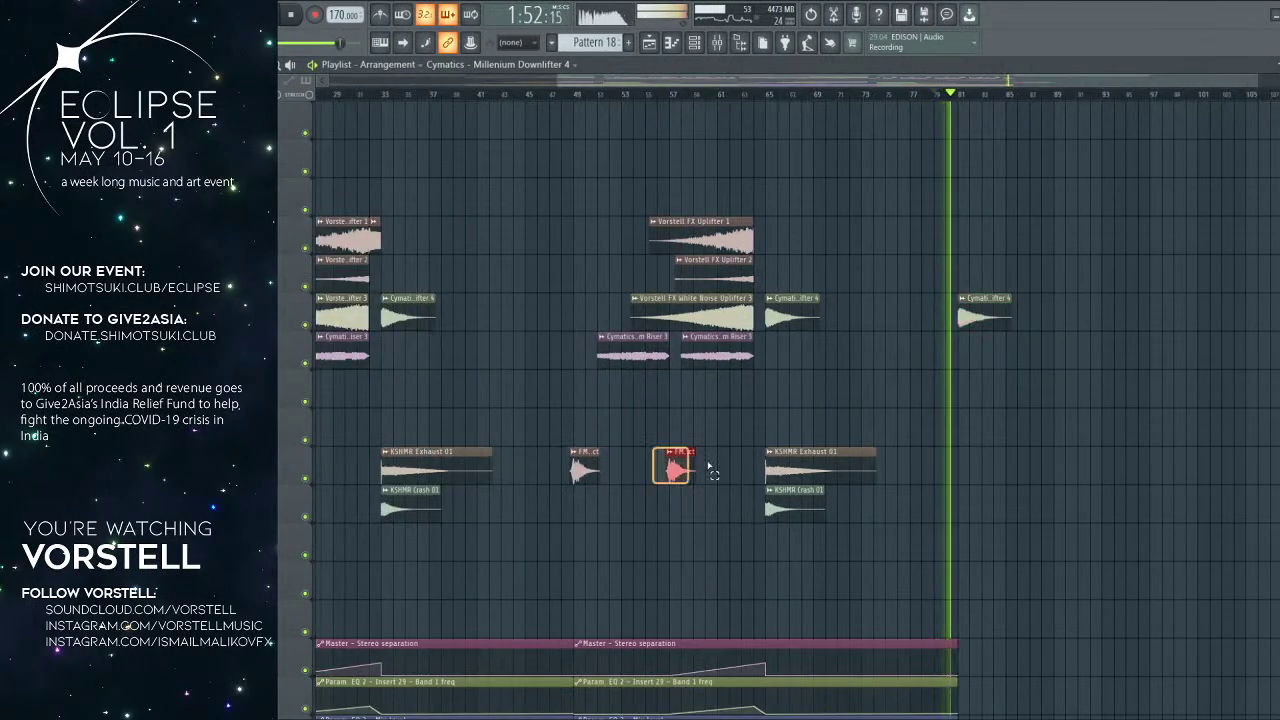
pyautogui.scroll(6, 971, 100)
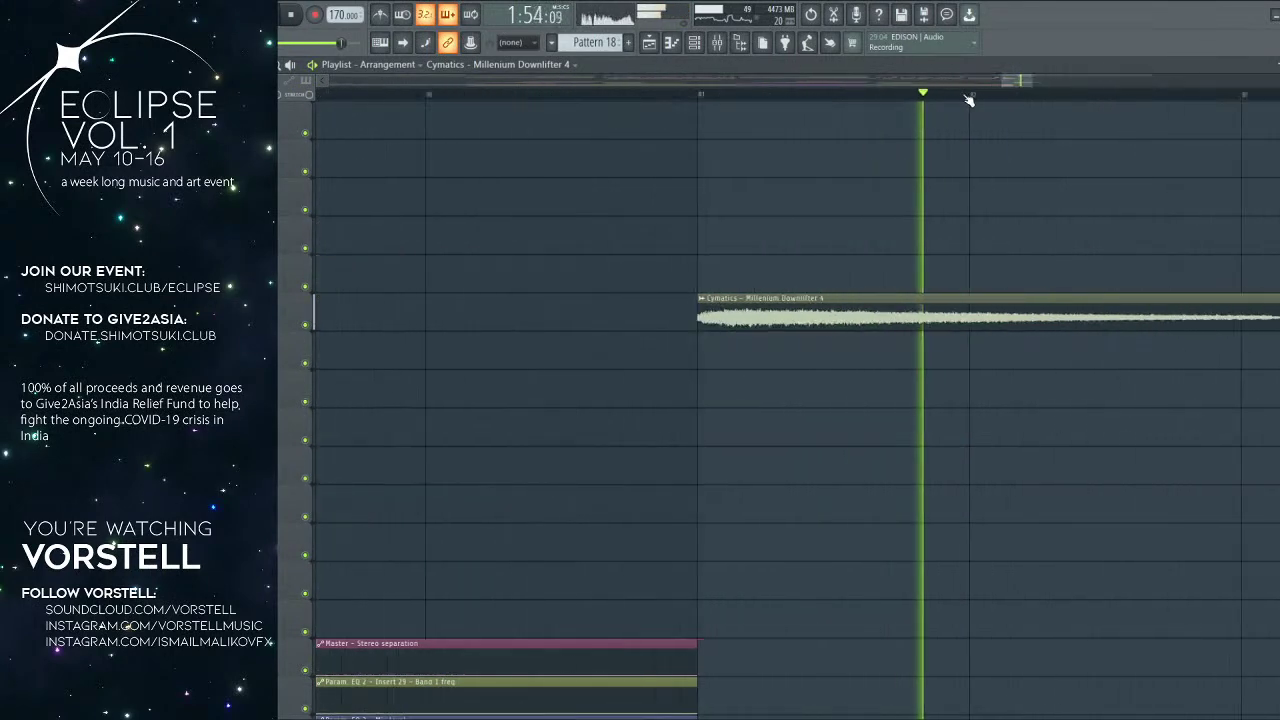
pyautogui.hotkey('ctrl', 'v')
pyautogui.scroll(-2, 969, 100)
pyautogui.press('space')
pyautogui.moveTo(1029, 464); pyautogui.dragTo(872, 471)
pyautogui.hotkey('ctrl', 'd')
pyautogui.press('space')
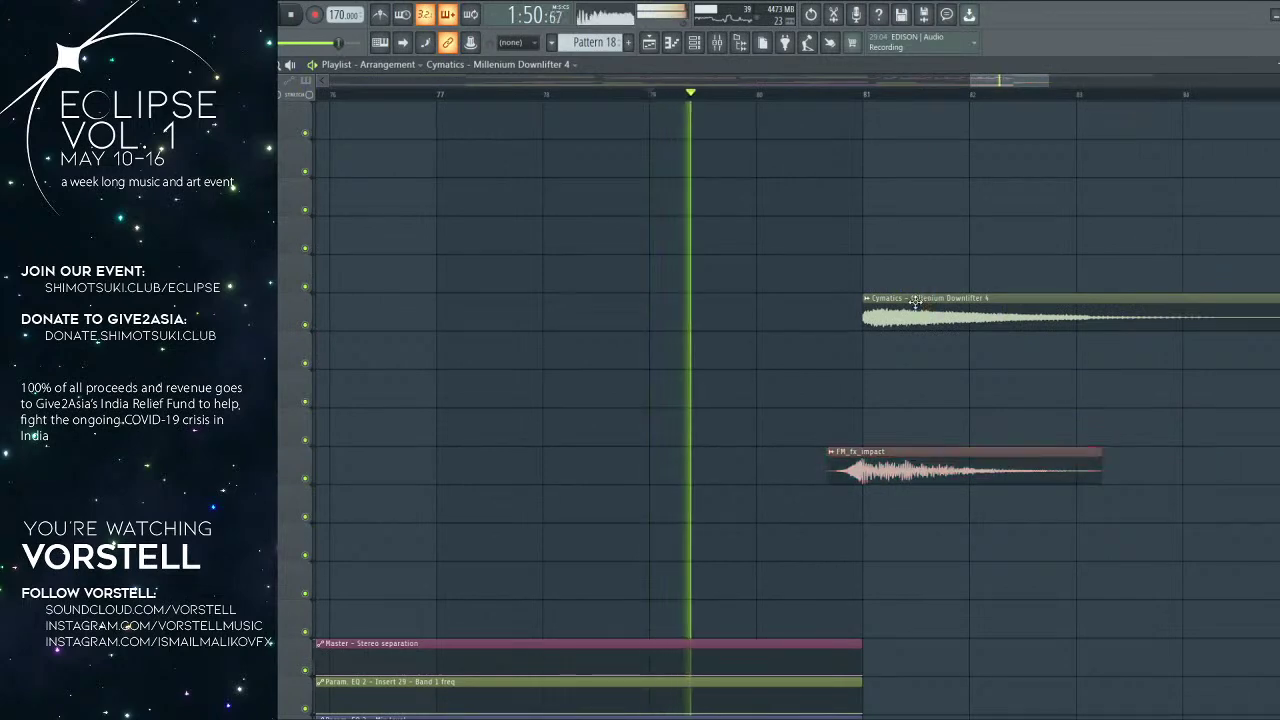
# Step: Delete the Cymatics - Millenium Downlifter 4 clip at bar 81
pyautogui.rightClick(914, 304)
pyautogui.scroll(-2, 866, 100)
pyautogui.scroll(-3, 868, 100)
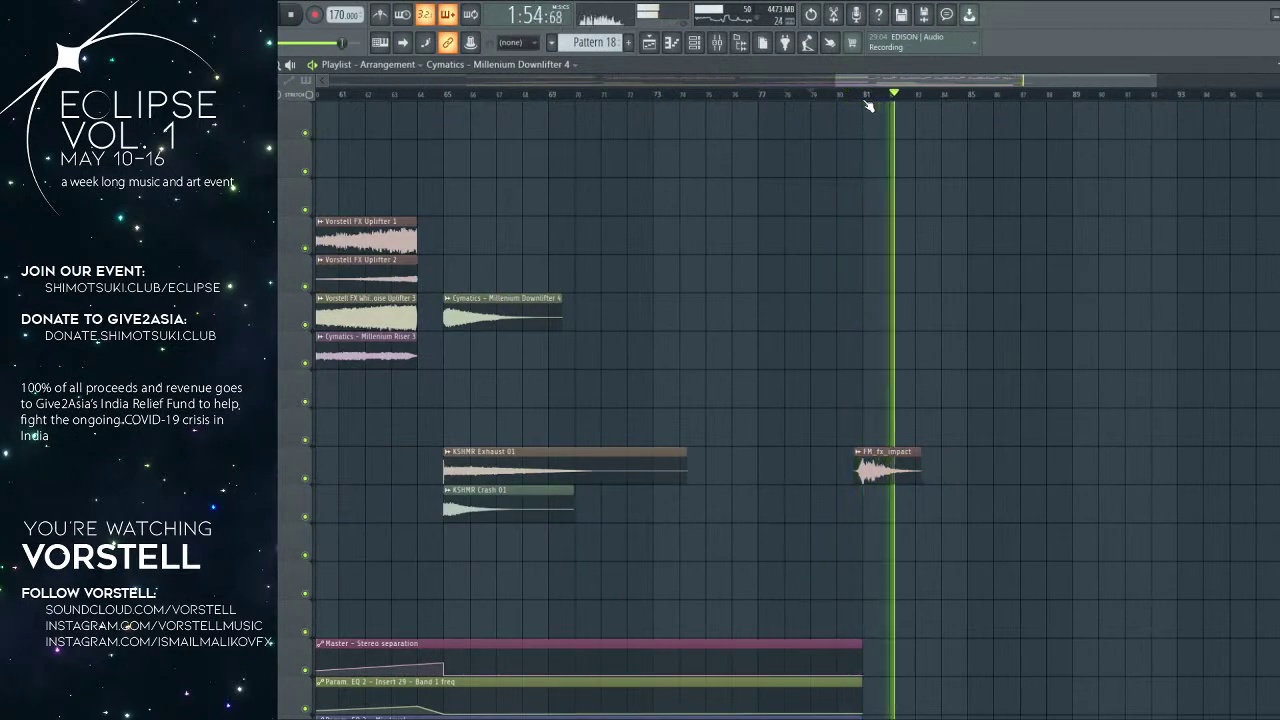
# Step: Check the FM_fx_impact sampler's volume, close its settings and listen through the outro
pyautogui.doubleClick(895, 453)
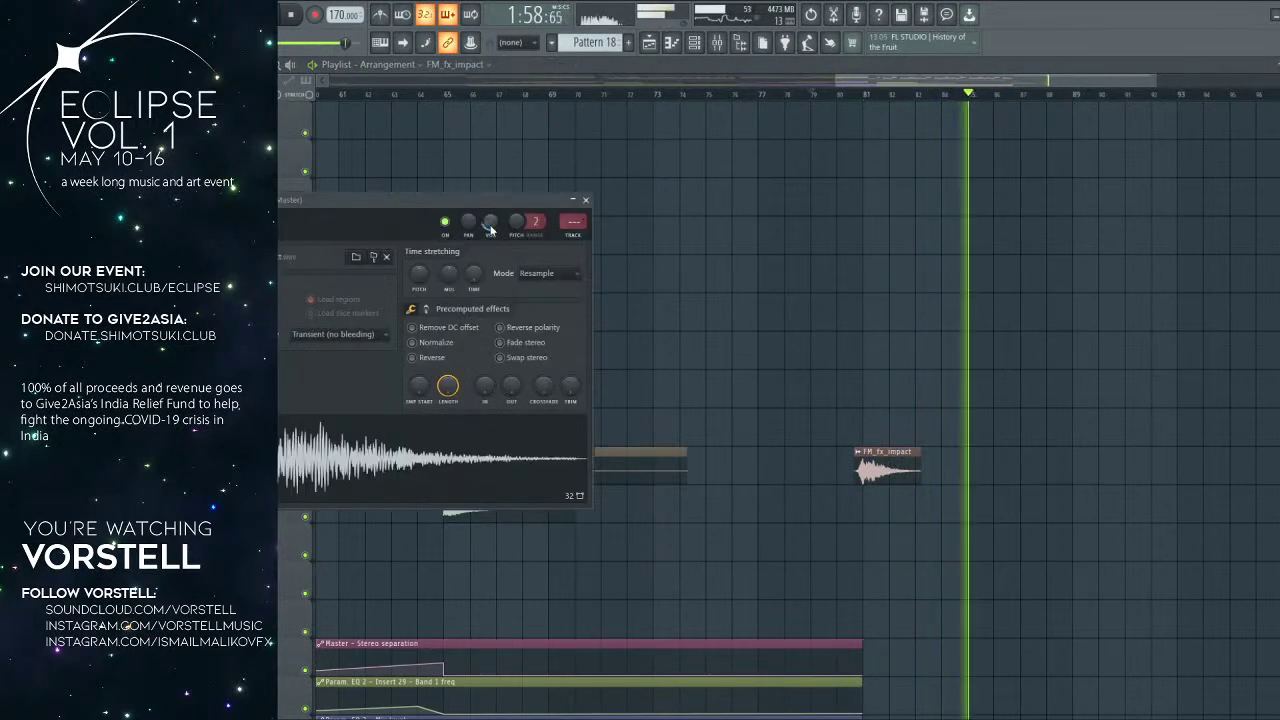
pyautogui.click(585, 200)
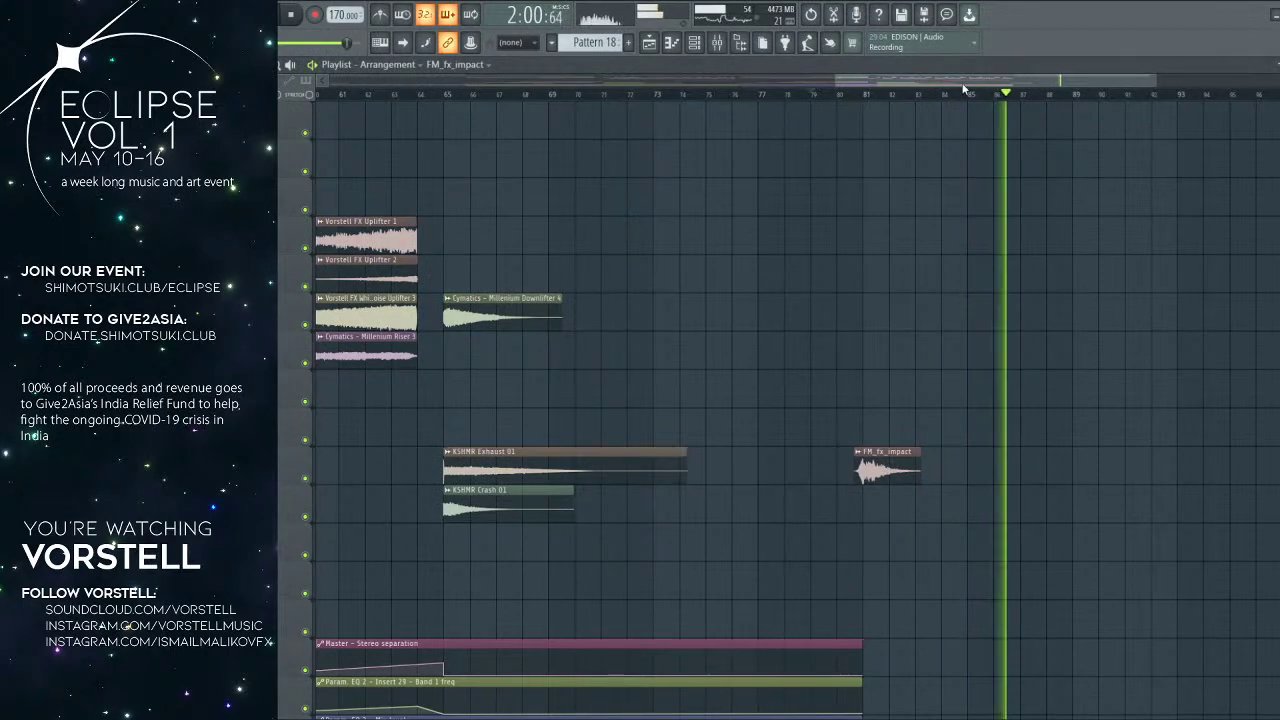
pyautogui.scroll(-2, 966, 94)
pyautogui.scroll(-2, 966, 94)
pyautogui.scroll(8, 970, 143)
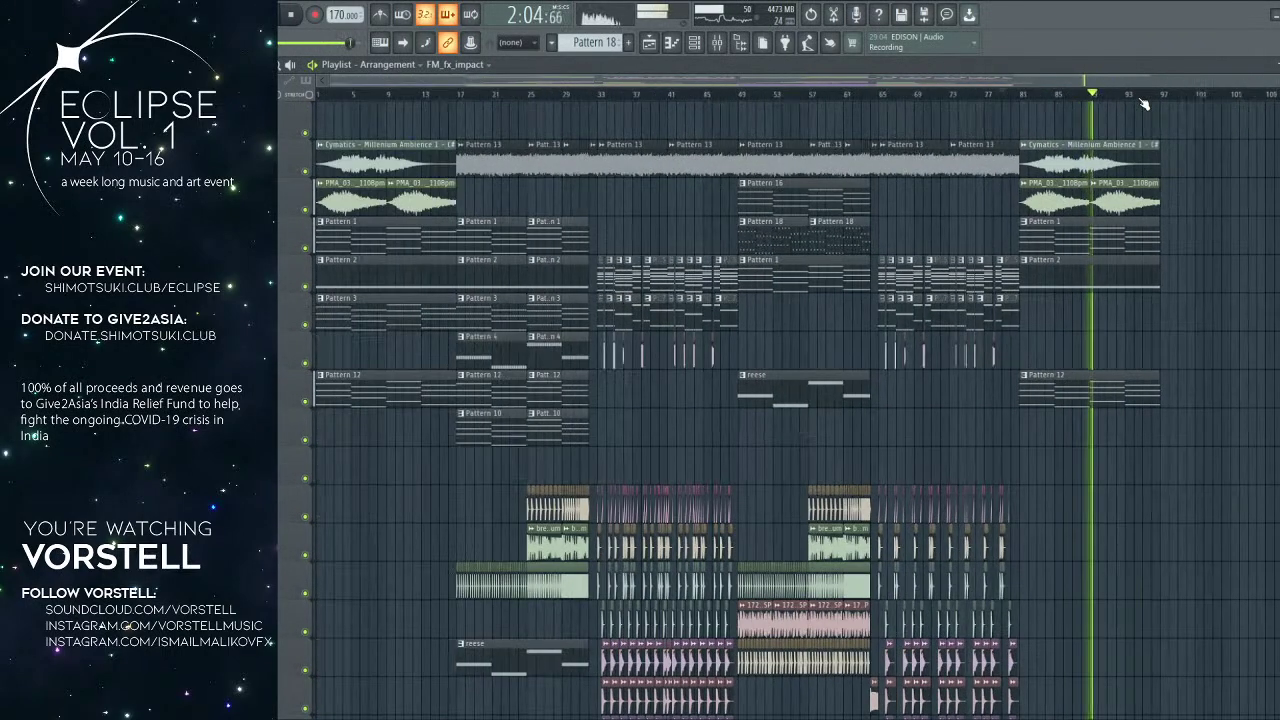
# Step: Play back the second build-up from bar 49 and look over the arrangement's effects and automation clips
pyautogui.click(735, 96)
pyautogui.scroll(3, 744, 97)
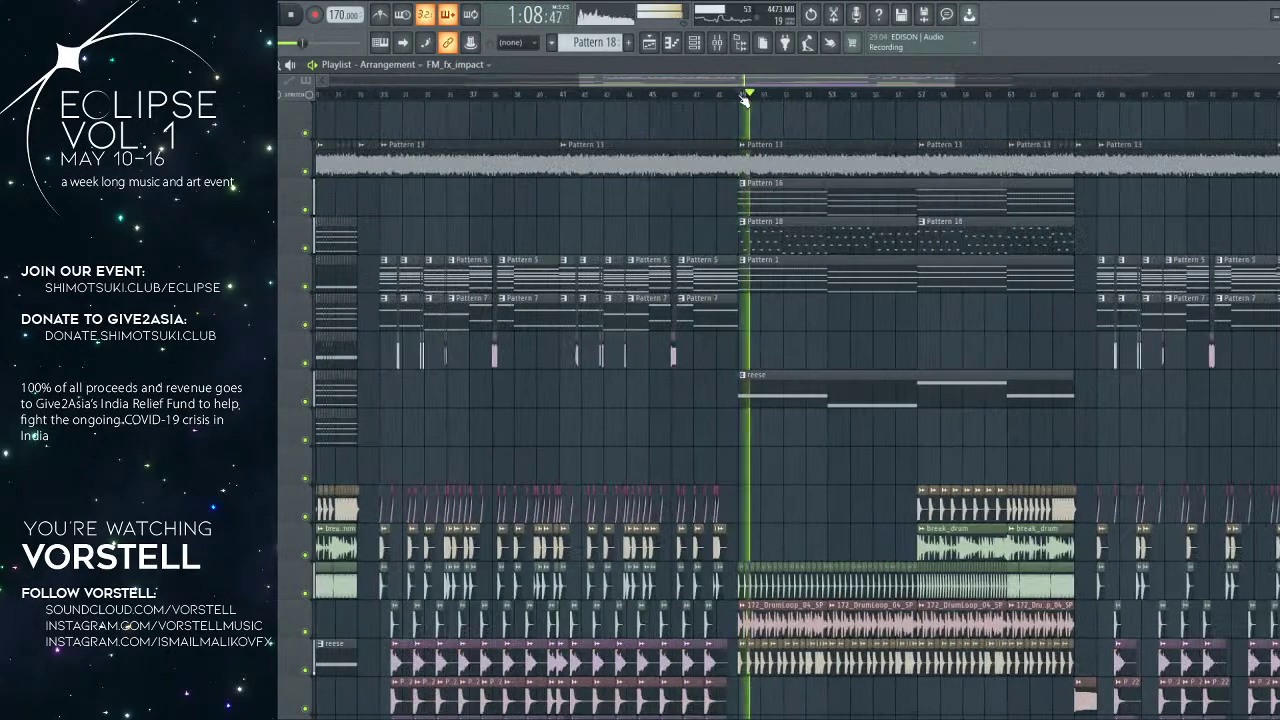
pyautogui.scroll(-5, 744, 99)
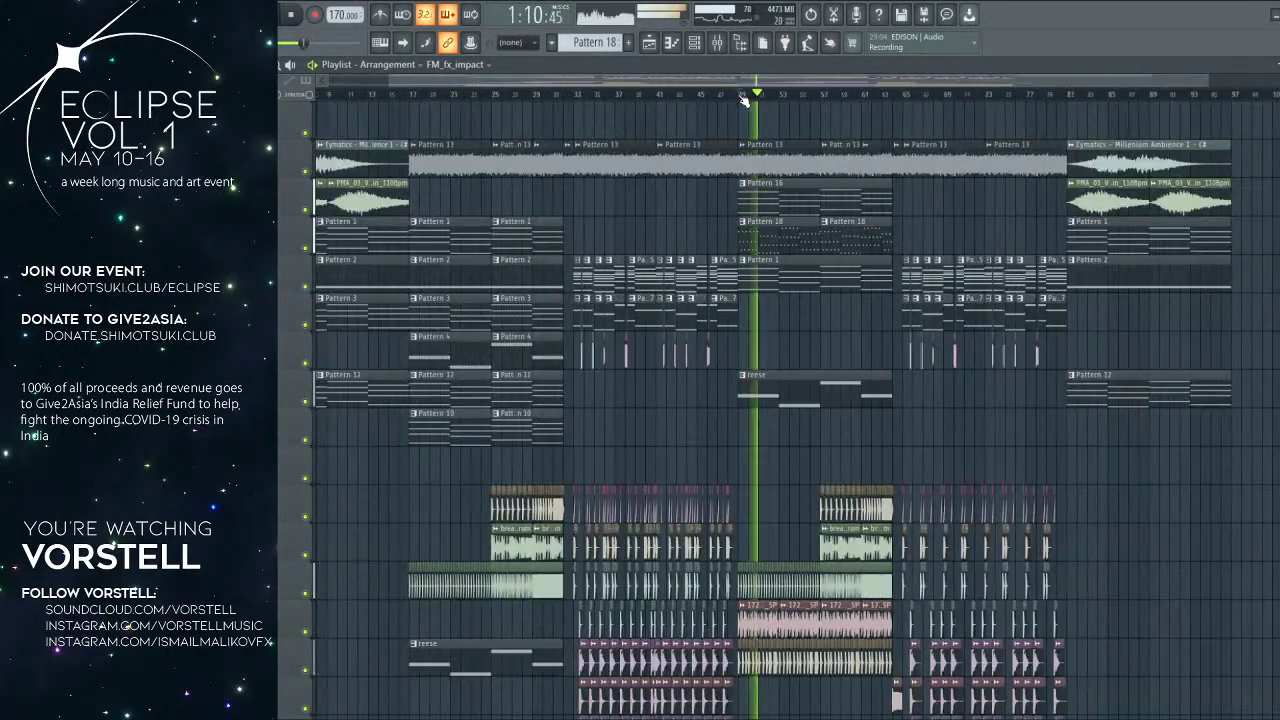
pyautogui.scroll(3, 744, 99)
pyautogui.scroll(-4, 744, 99)
pyautogui.scroll(-4, 745, 257)
pyautogui.scroll(-10, 745, 258)
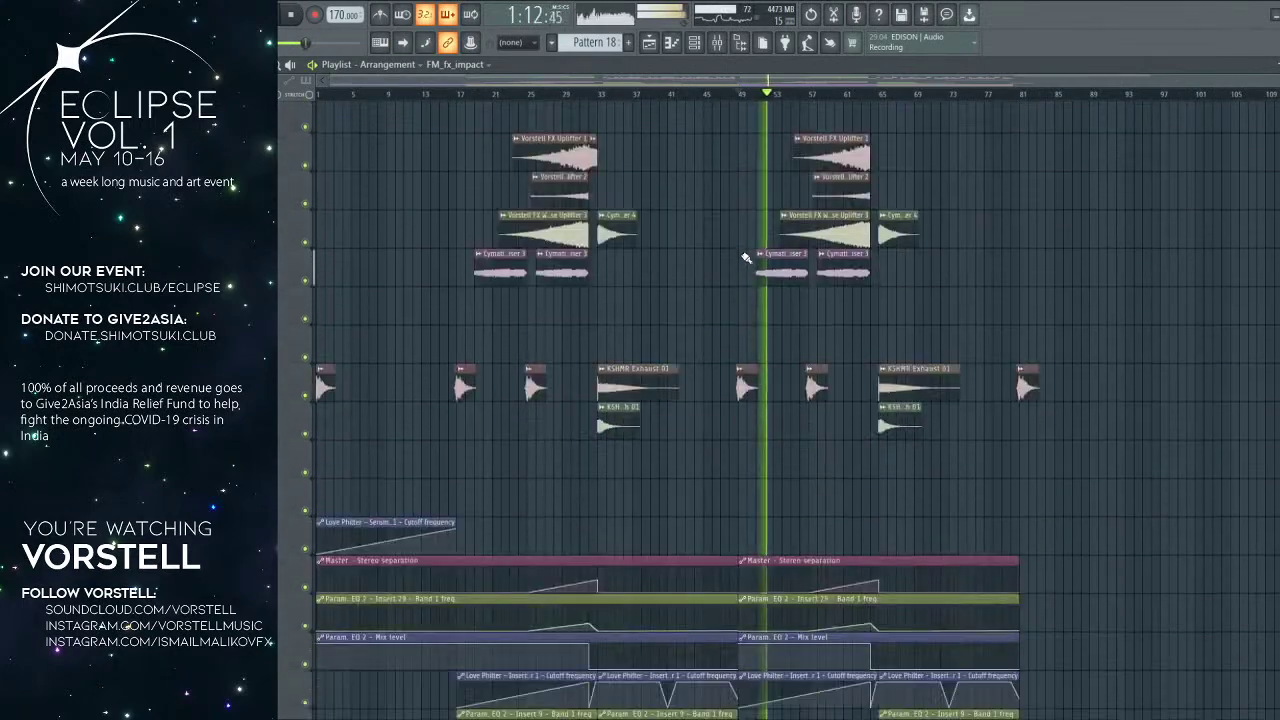
# Step: Move all clips from bar 49 onward 16 bars later, so that they start at bar 65
pyautogui.scroll(14, 745, 255)
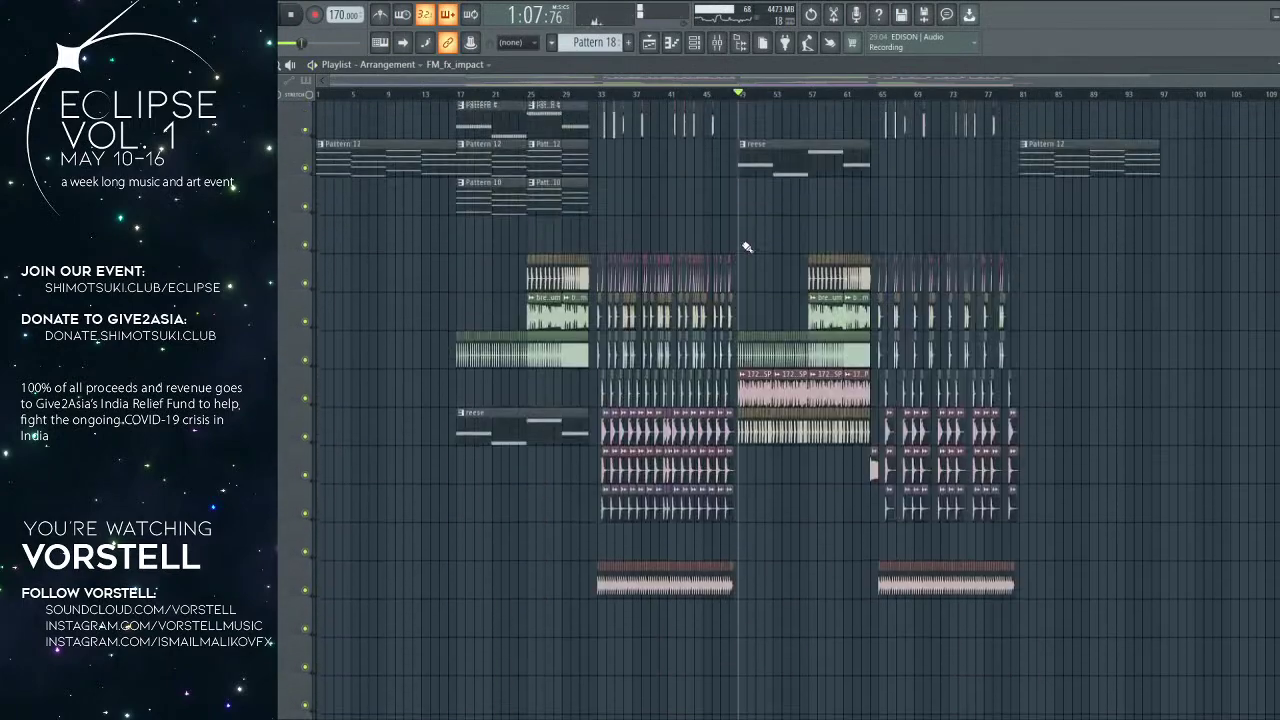
pyautogui.scroll(3, 743, 97)
pyautogui.moveTo(1041, 105); pyautogui.dragTo(1279, 112)
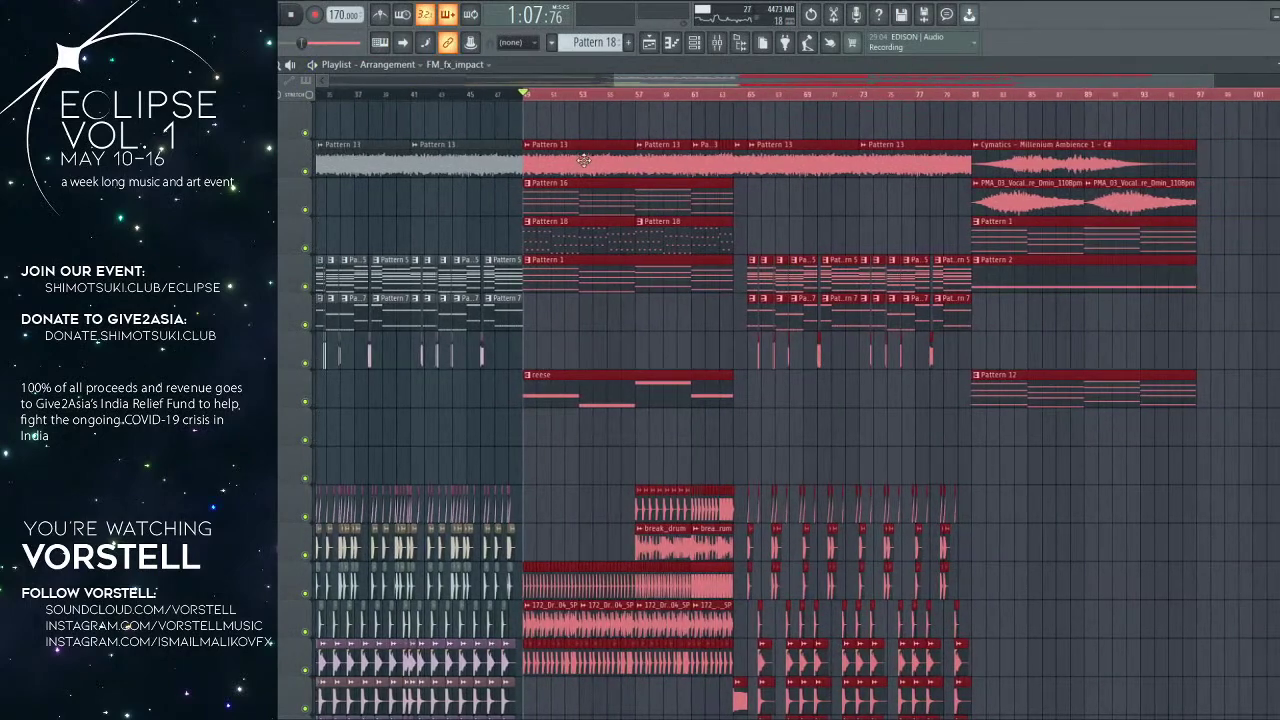
pyautogui.moveTo(623, 167); pyautogui.dragTo(815, 167)
pyautogui.scroll(-3, 792, 106)
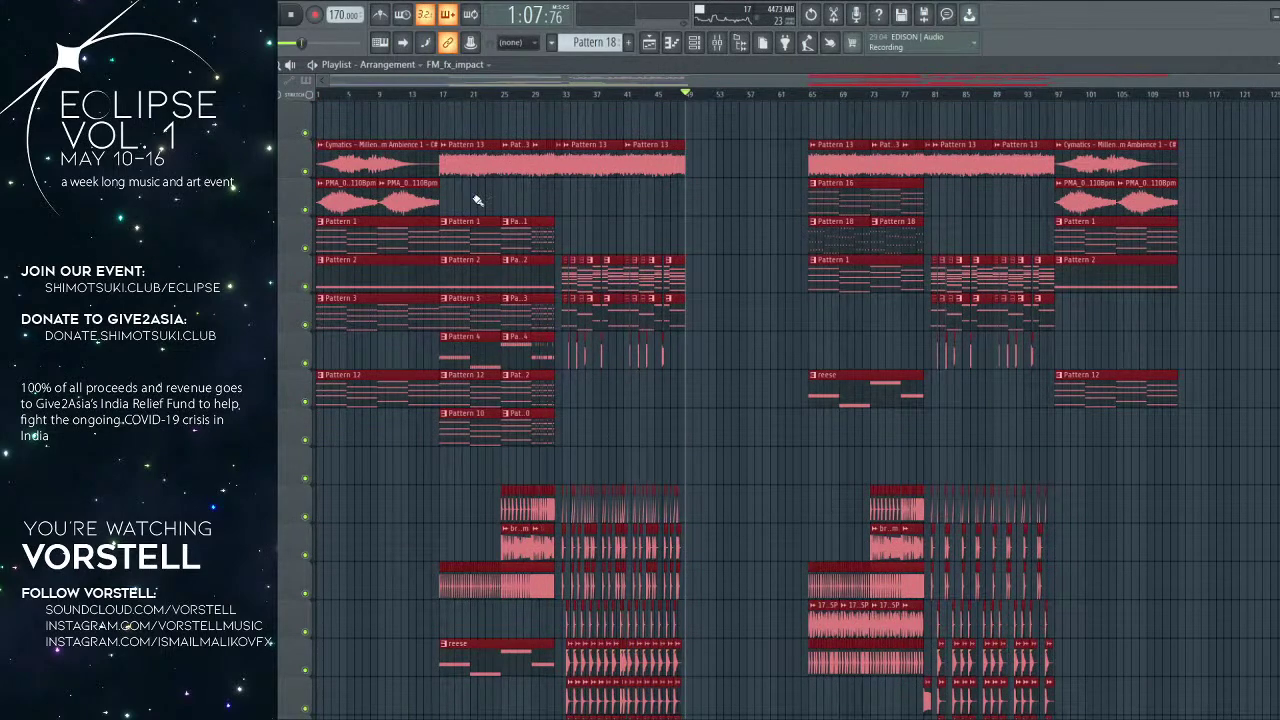
# Step: Place an FM_fx_impact clip at bar 49 with its peak aligned to the bar, and play back the transition
pyautogui.scroll(-10, 352, 165)
pyautogui.press('space')
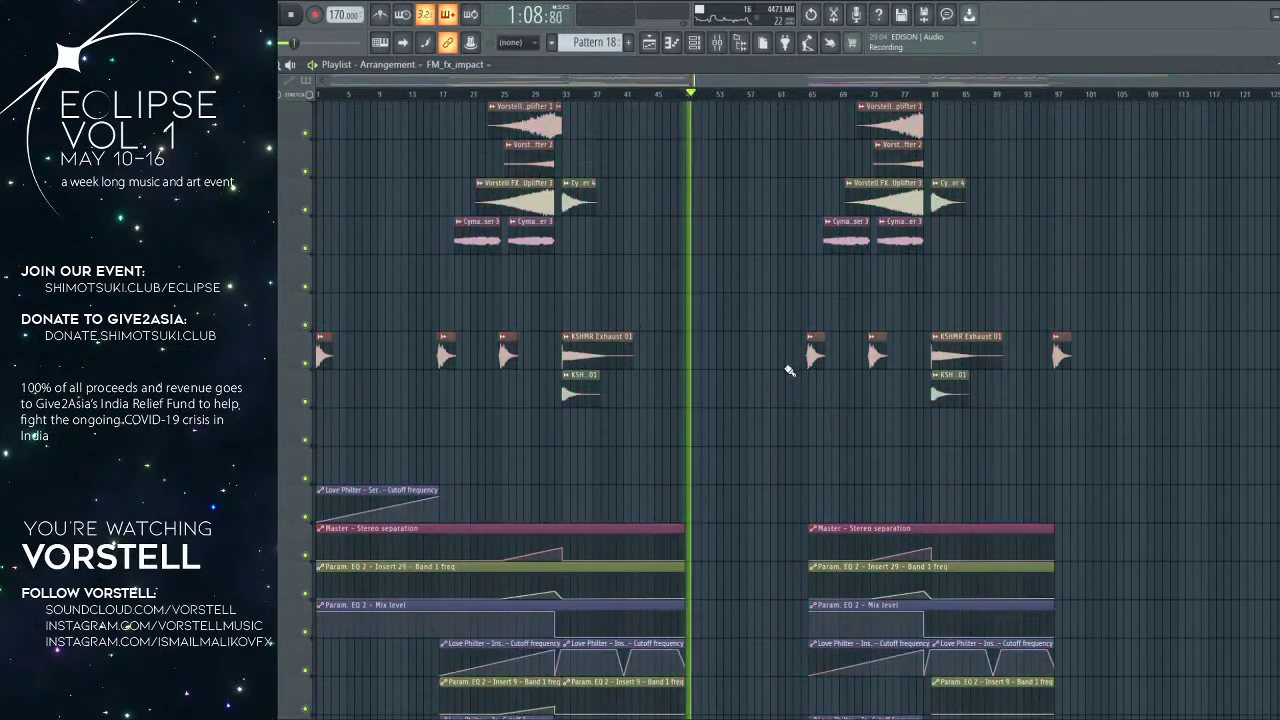
pyautogui.scroll(5, 688, 98)
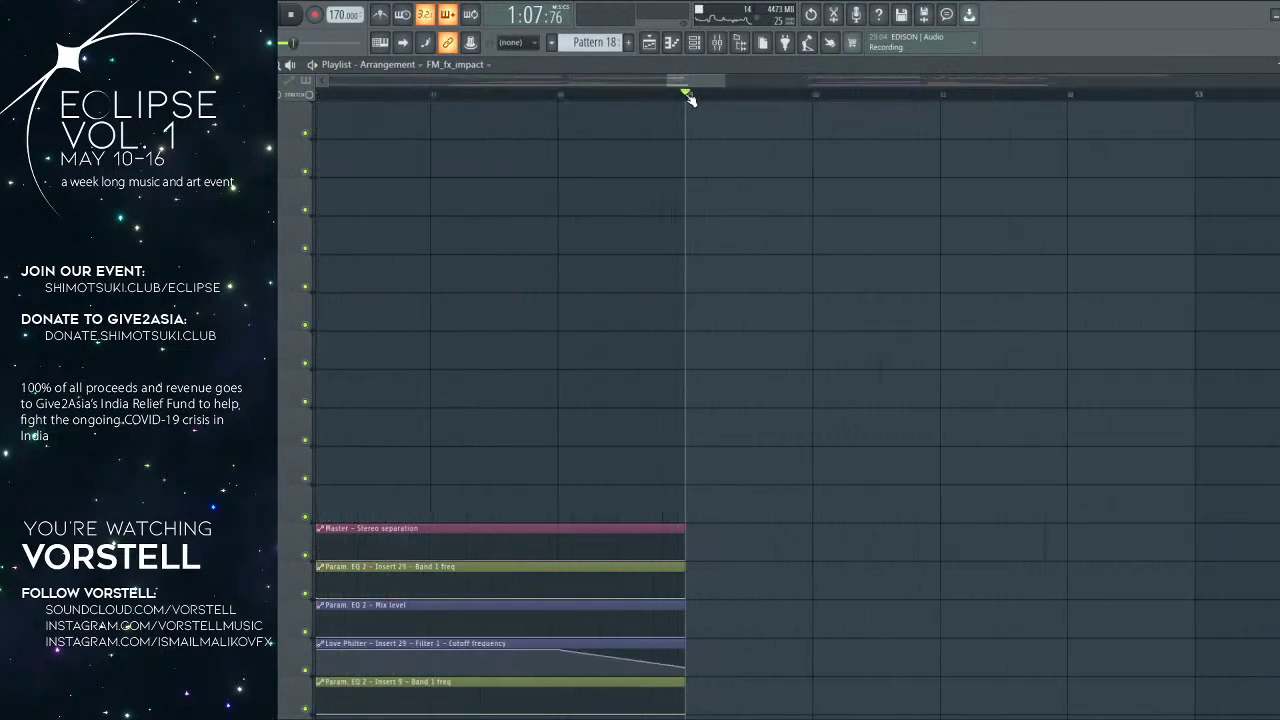
pyautogui.scroll(-3, 688, 98)
pyautogui.press('space')
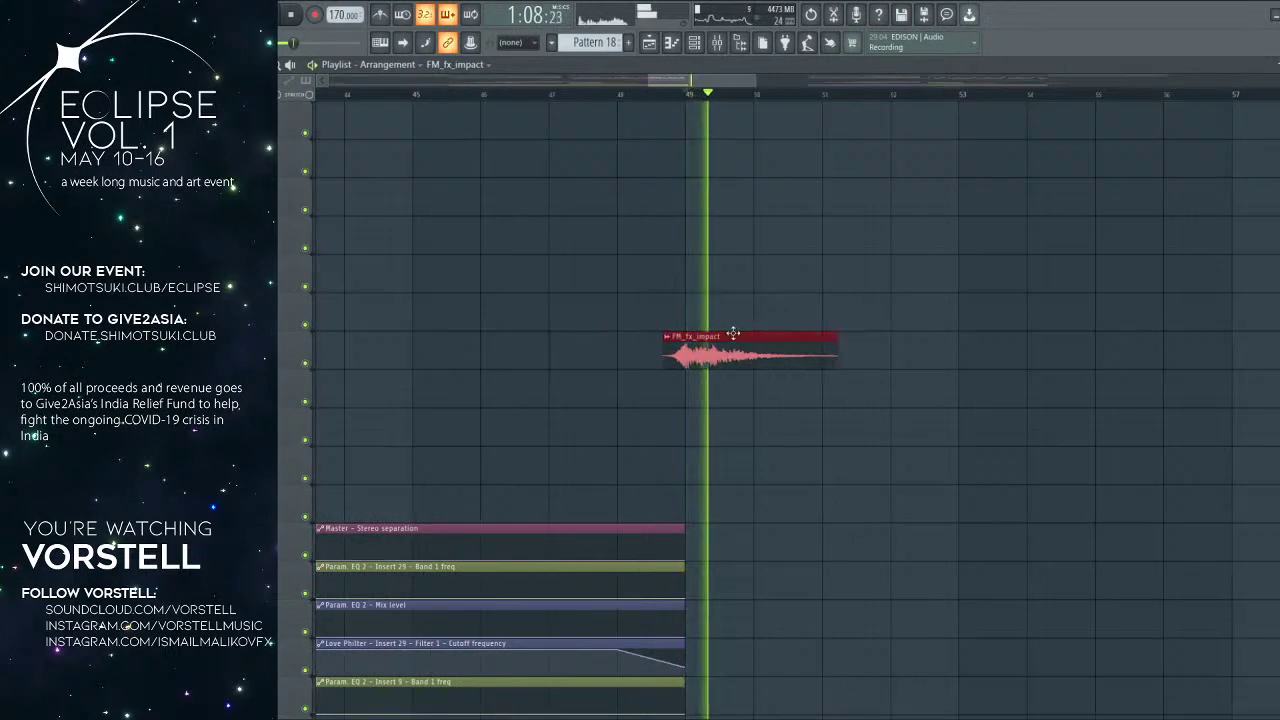
pyautogui.scroll(-4, 738, 330)
pyautogui.press('space')
pyautogui.click(621, 95)
pyautogui.press('space')
pyautogui.scroll(-3, 624, 98)
pyautogui.scroll(-3, 626, 100)
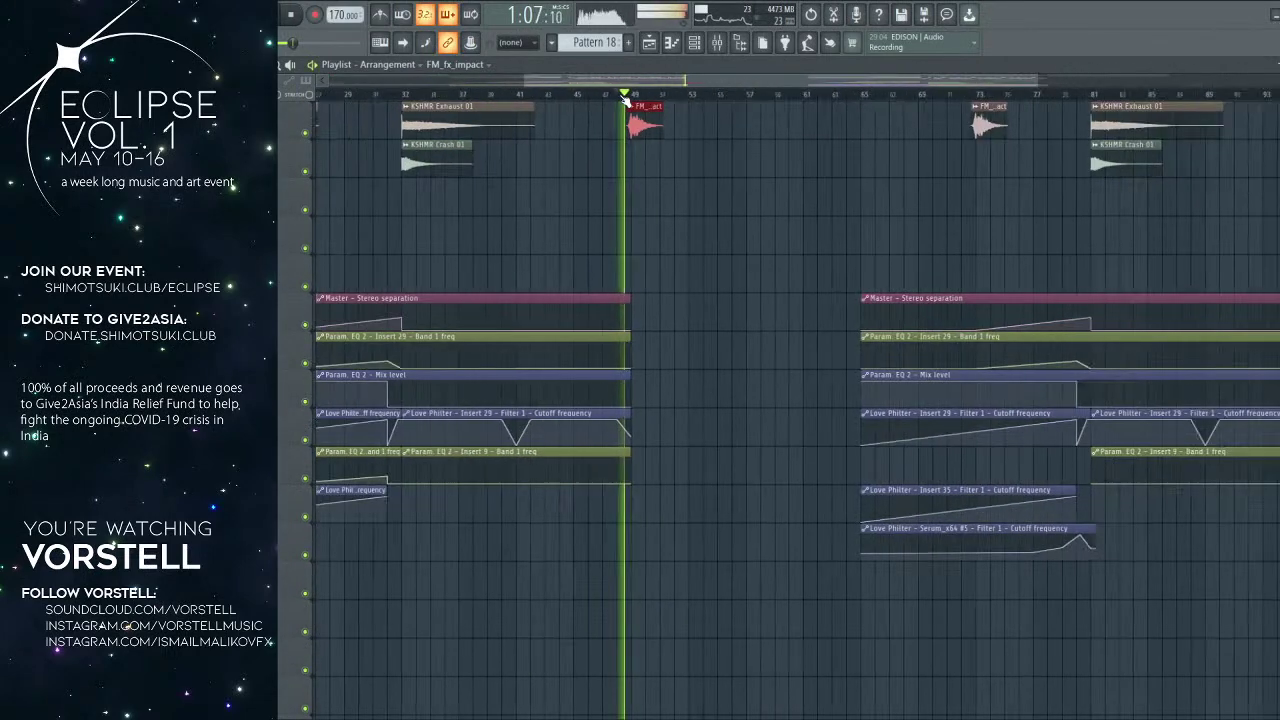
pyautogui.scroll(2, 626, 100)
pyautogui.press('space')
pyautogui.scroll(8, 637, 423)
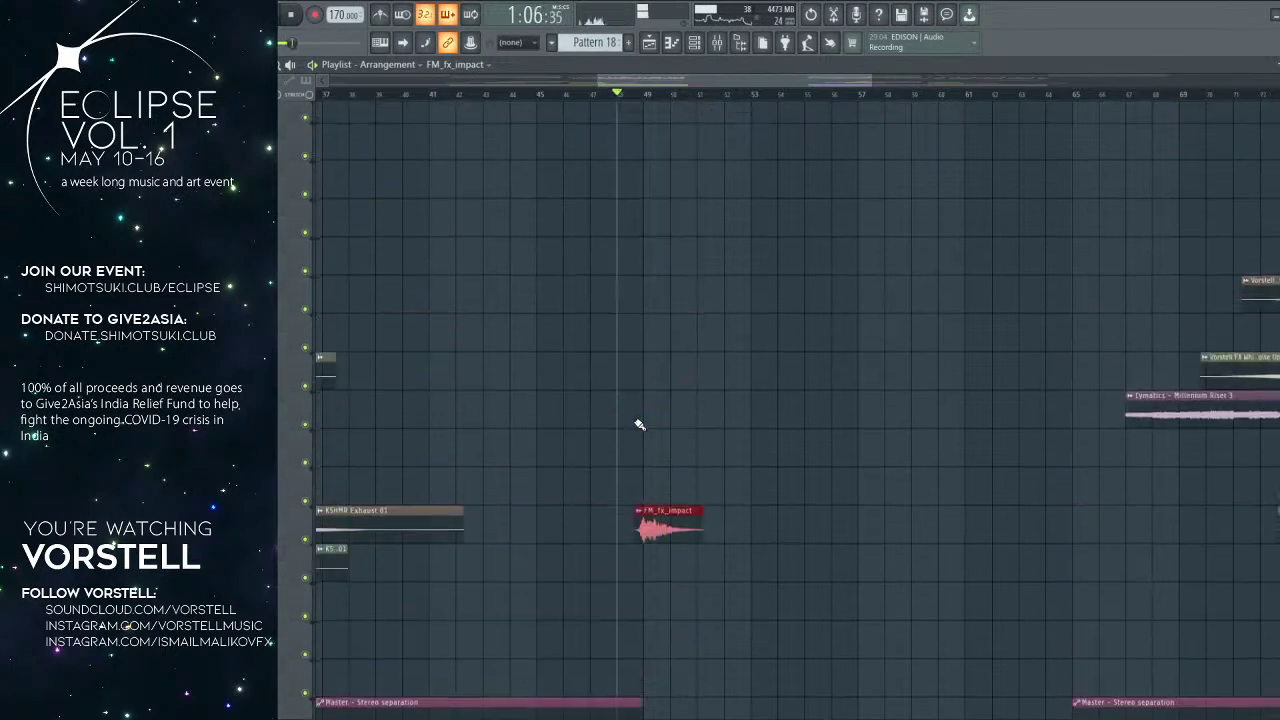
# Step: Copy the first Pattern 13 clip and the Pattern 16, Pattern 18, Pattern 1 and reese clips from bar 65 to bar 49
pyautogui.click(1074, 96)
pyautogui.press('space')
pyautogui.scroll(-3, 1076, 97)
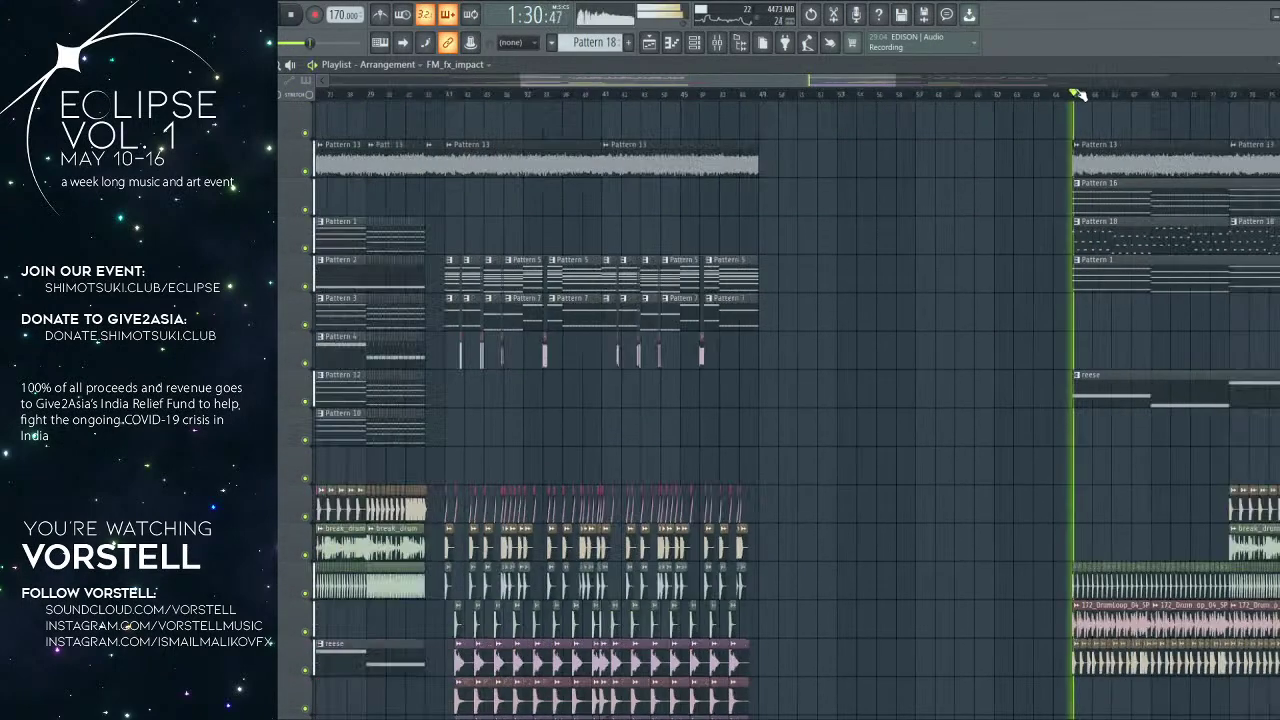
pyautogui.hscroll(2, 1005, 153)
pyautogui.press('space')
pyautogui.moveTo(968, 156); pyautogui.dragTo(1080, 407)
pyautogui.scroll(-3, 1086, 441)
pyautogui.scroll(3, 978, 126)
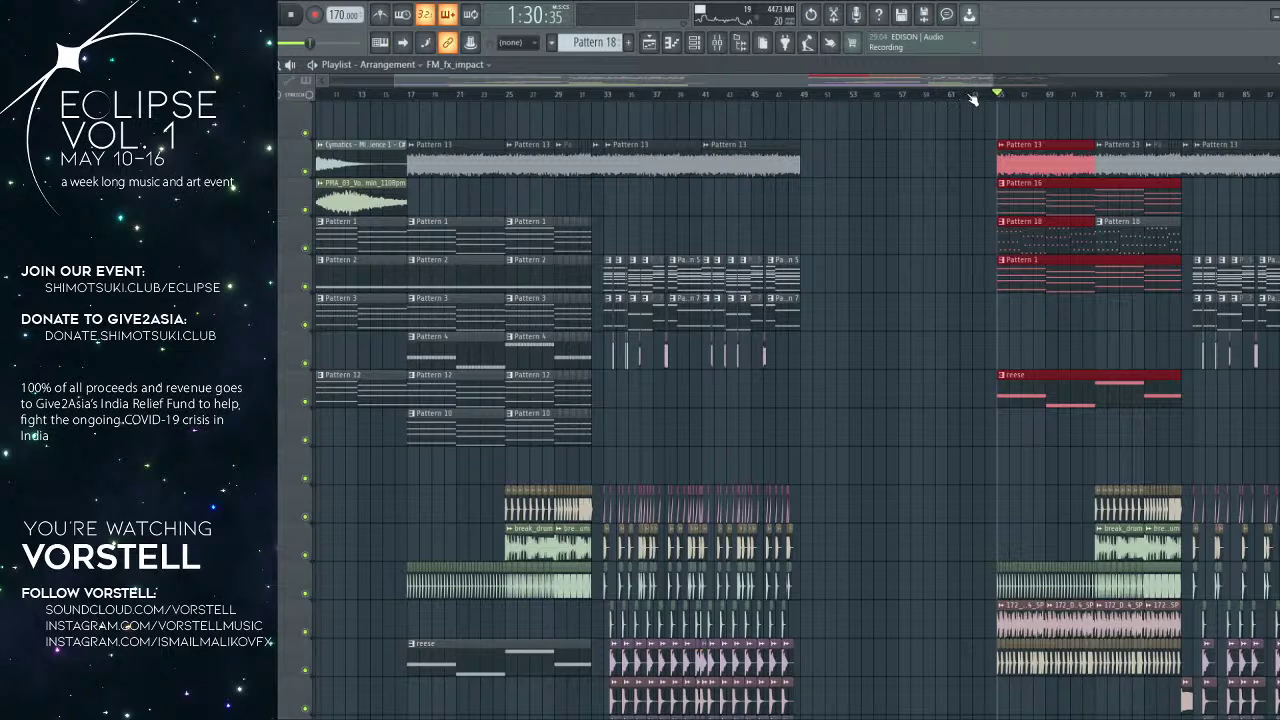
pyautogui.scroll(2, 973, 99)
pyautogui.hotkey('ctrl', 'v')
pyautogui.scroll(-1, 973, 99)
pyautogui.moveTo(787, 163); pyautogui.dragTo(709, 164)
# Step: Add Pattern 13 at bar 57 and extend the new Pattern 16, Pattern 1 and reese clips to bar 65
pyautogui.rightClick(815, 128)
pyautogui.click(804, 160)
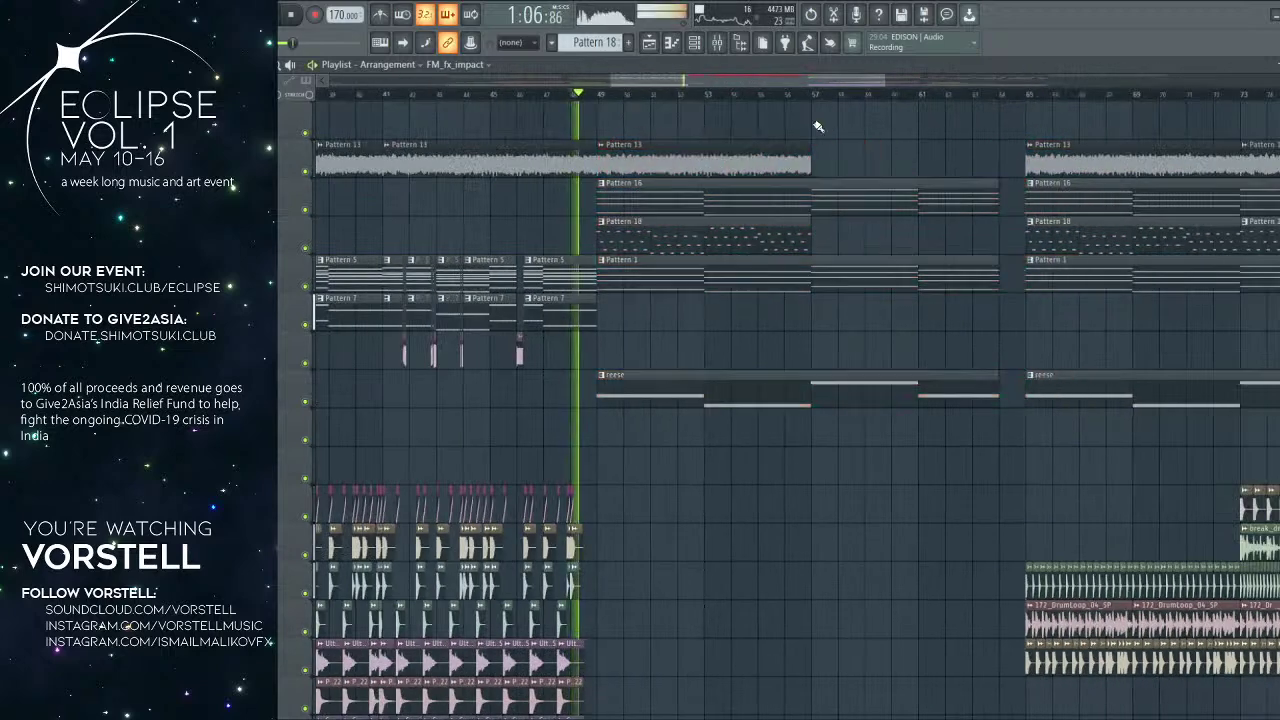
pyautogui.click(820, 158)
pyautogui.keyDown('ctrl'); pyautogui.moveTo(1003, 446); pyautogui.dragTo(902, 176); pyautogui.keyUp('ctrl')
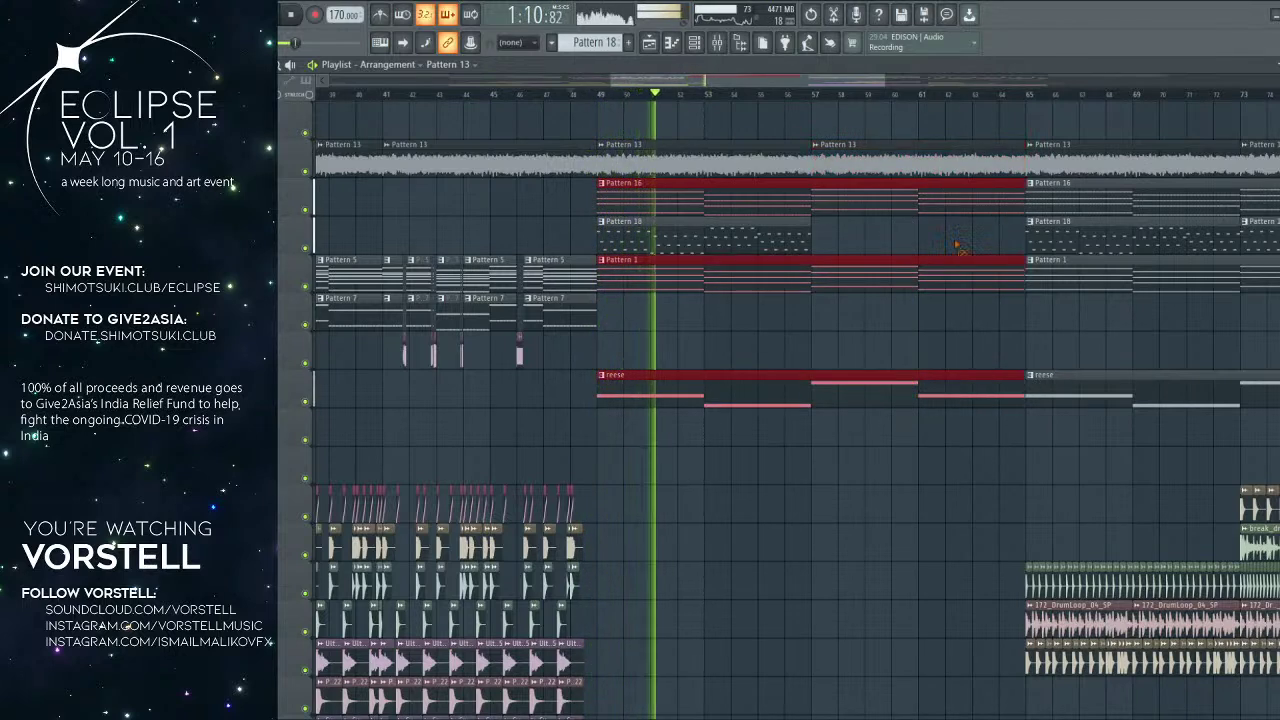
# Step: Duplicate the Pattern 18 clip at bar 49 so the copy fills bars 57 to 65
pyautogui.click(959, 243)
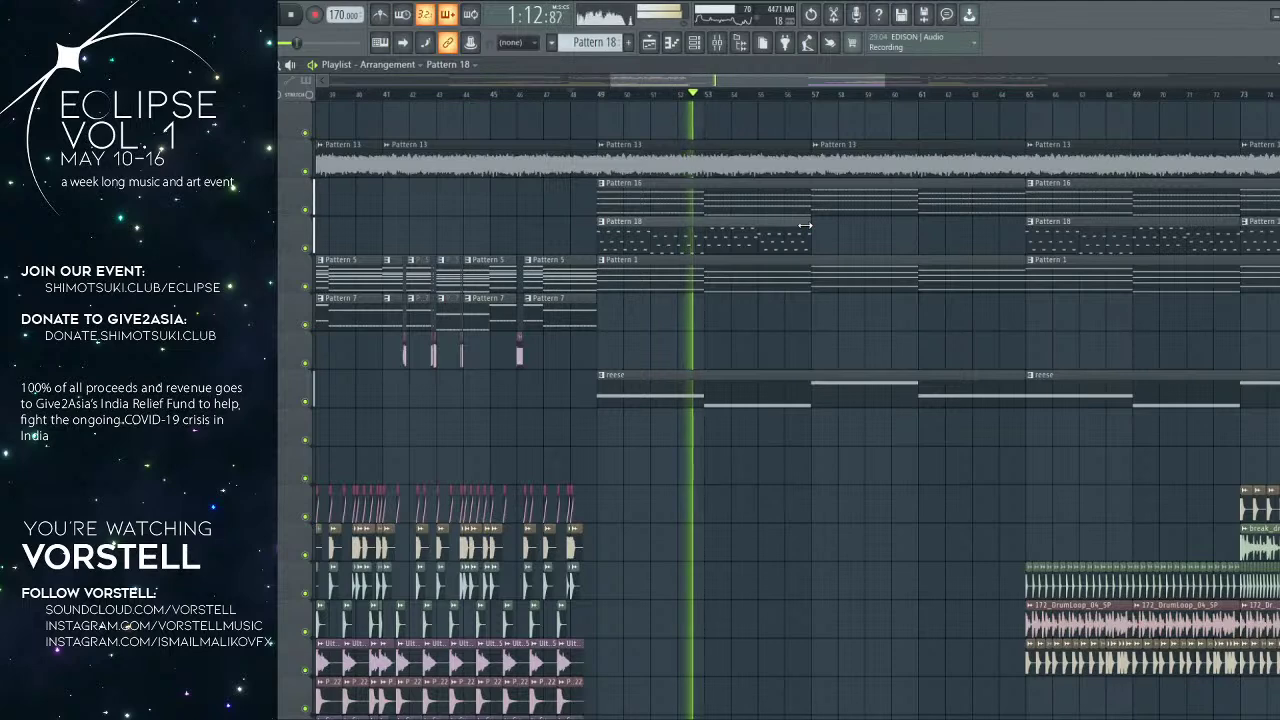
pyautogui.click(716, 232)
pyautogui.hotkey('ctrl', 'b')
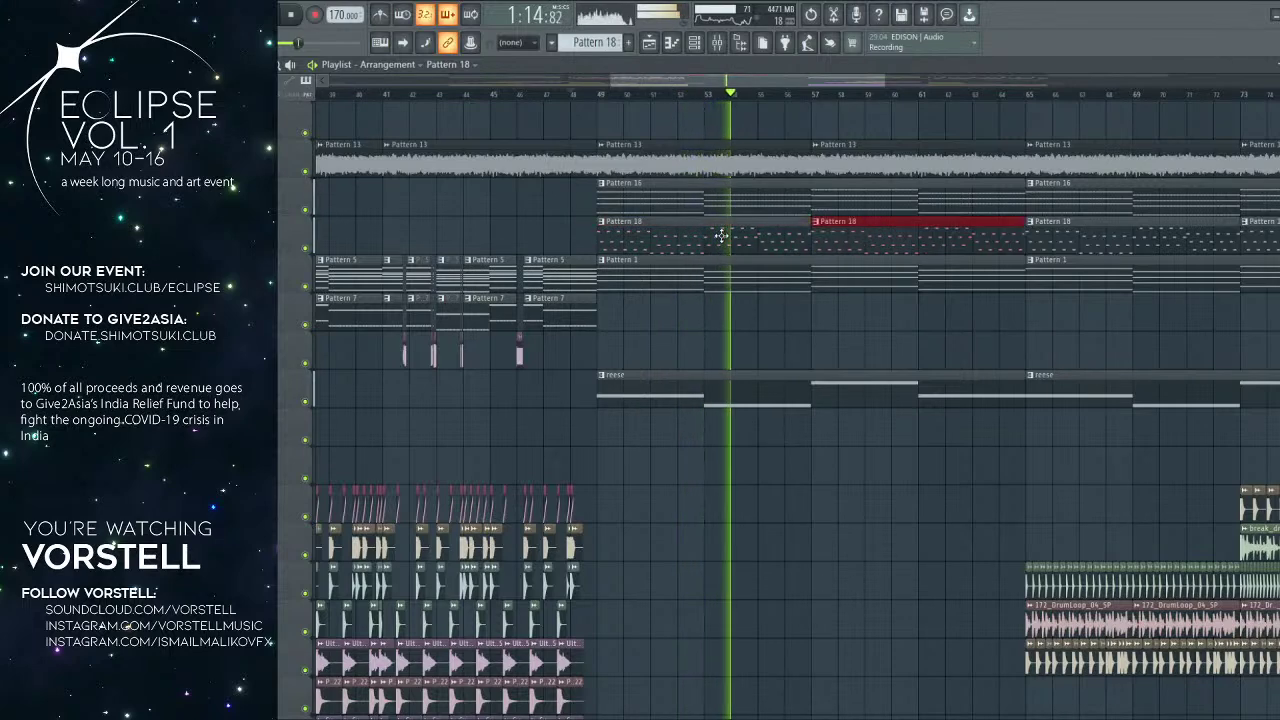
# Step: Copy the 172_DrumLoop_04_SP and kick clips from bar 65 to bar 49
pyautogui.scroll(-3, 897, 155)
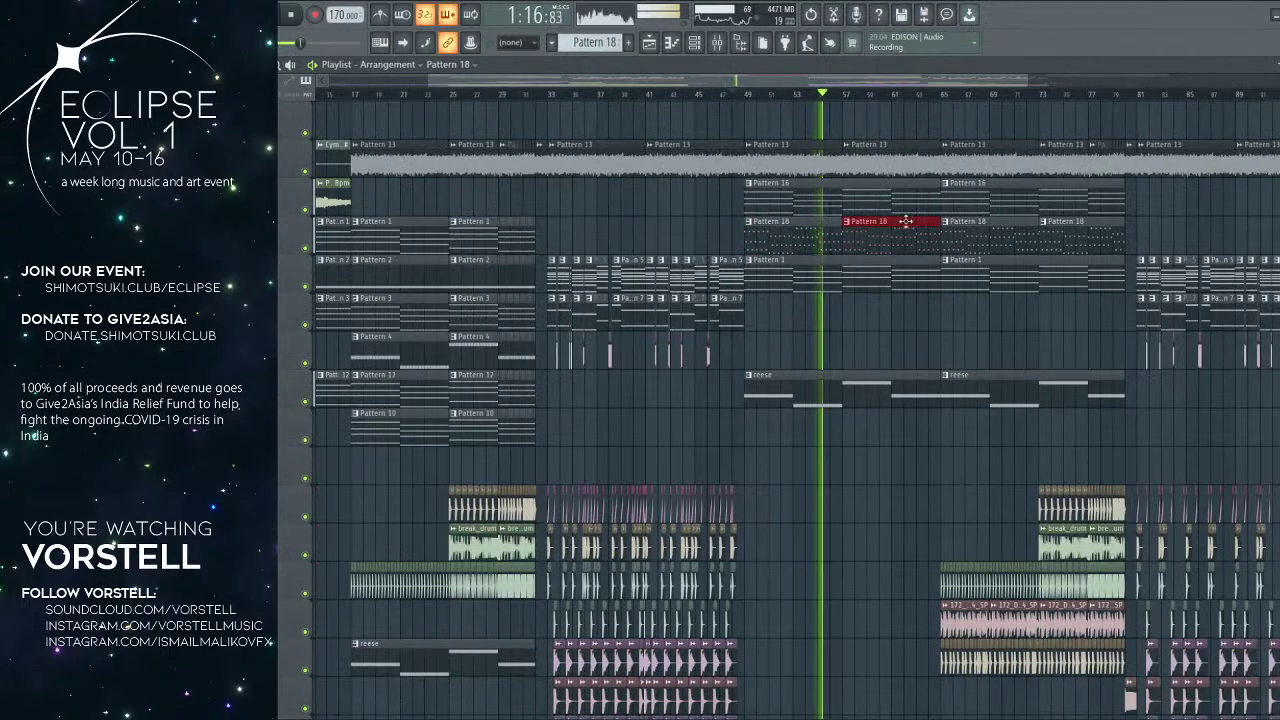
pyautogui.scroll(-10, 870, 334)
pyautogui.scroll(2, 881, 335)
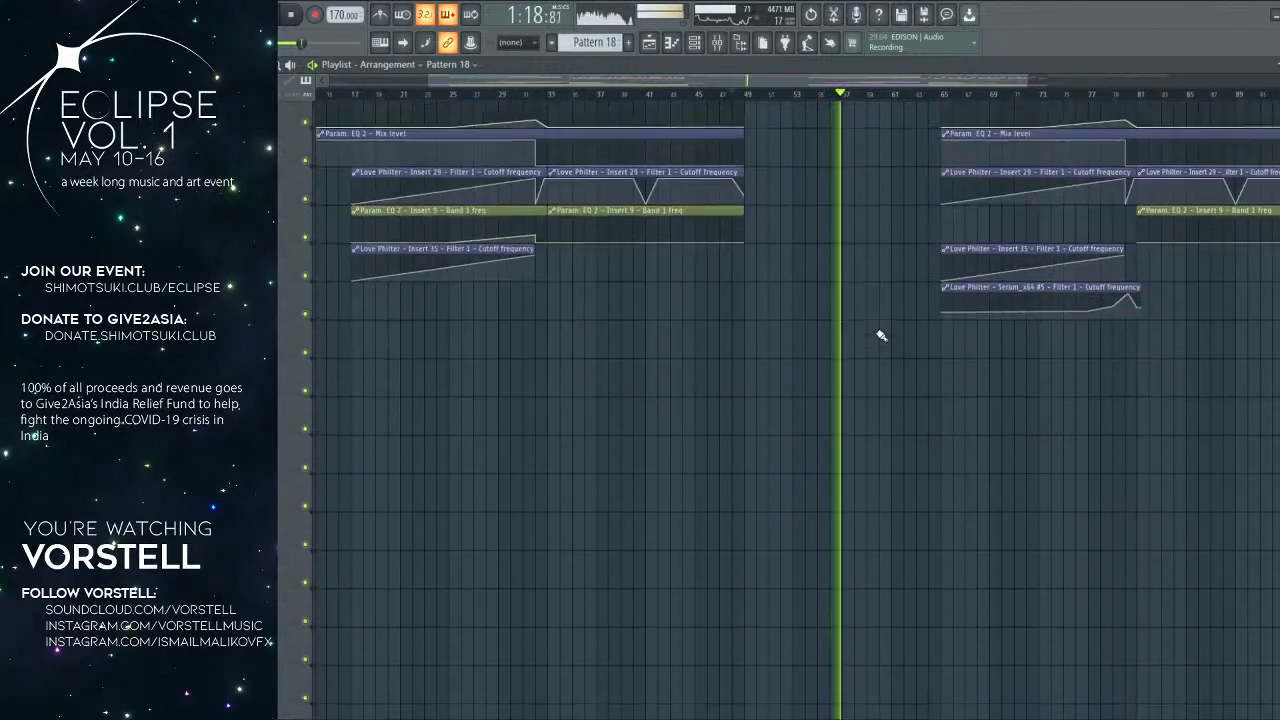
pyautogui.scroll(10, 881, 335)
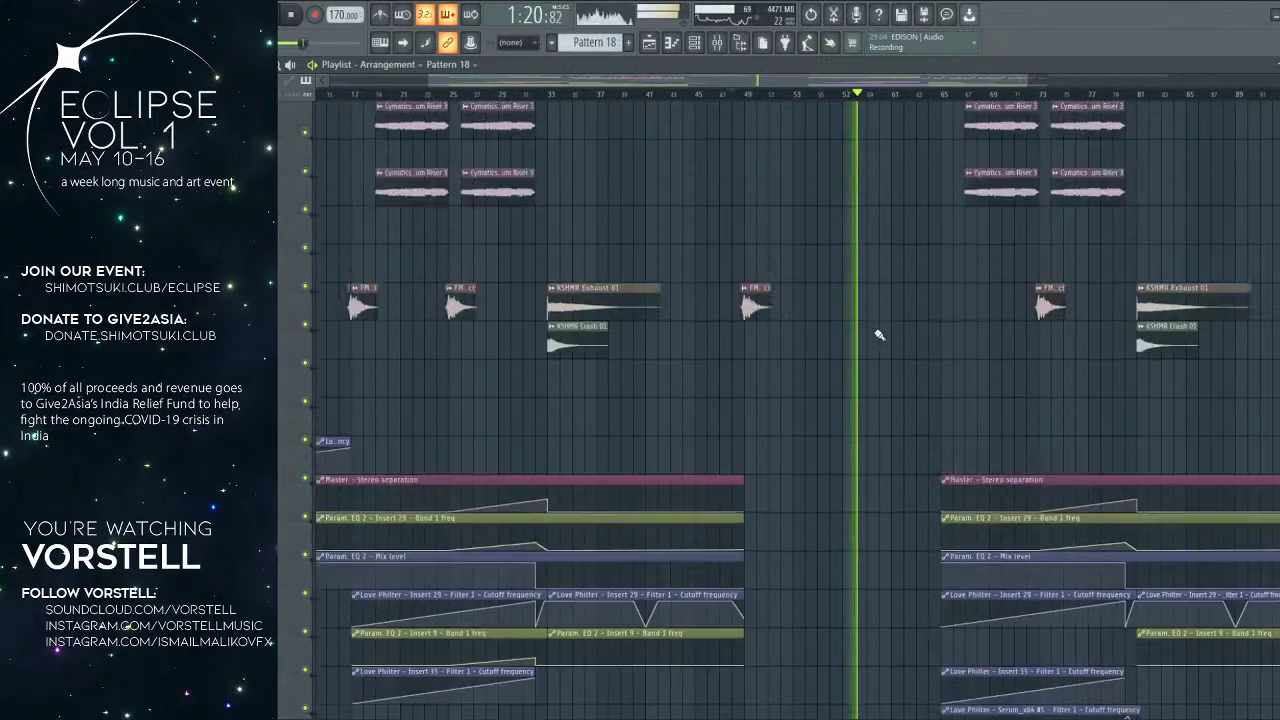
pyautogui.scroll(-3, 874, 331)
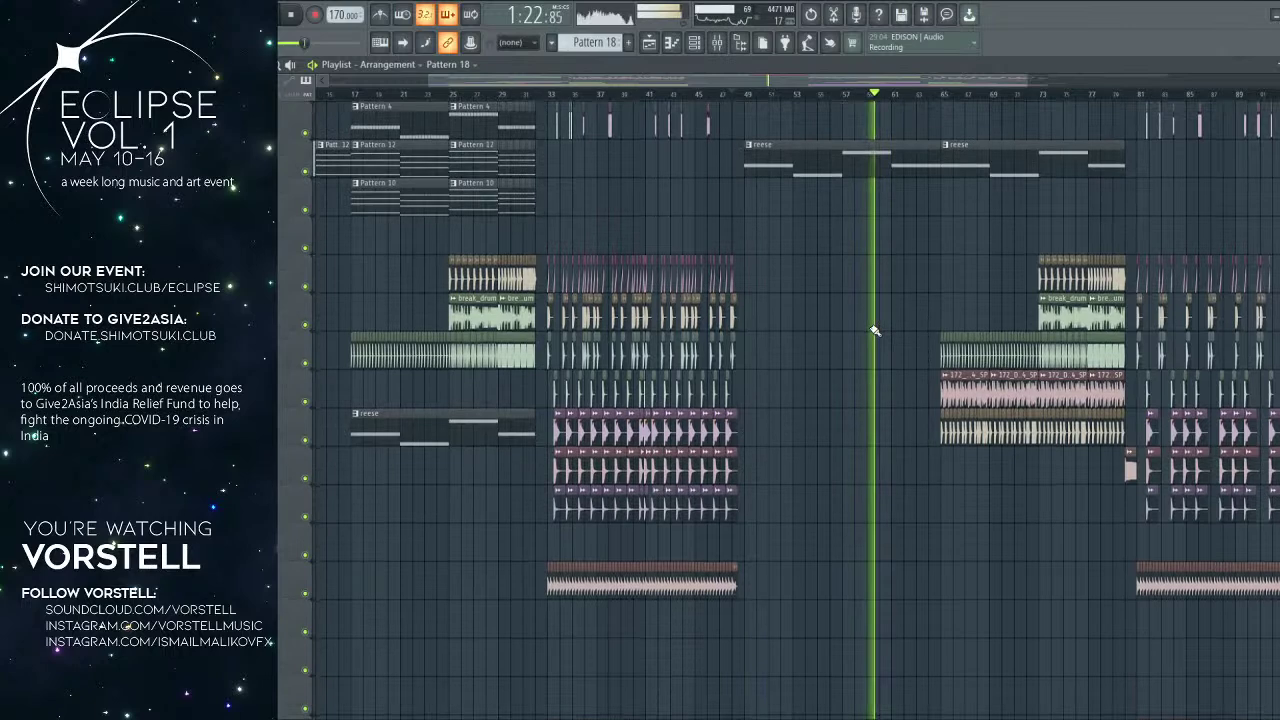
pyautogui.press('space')
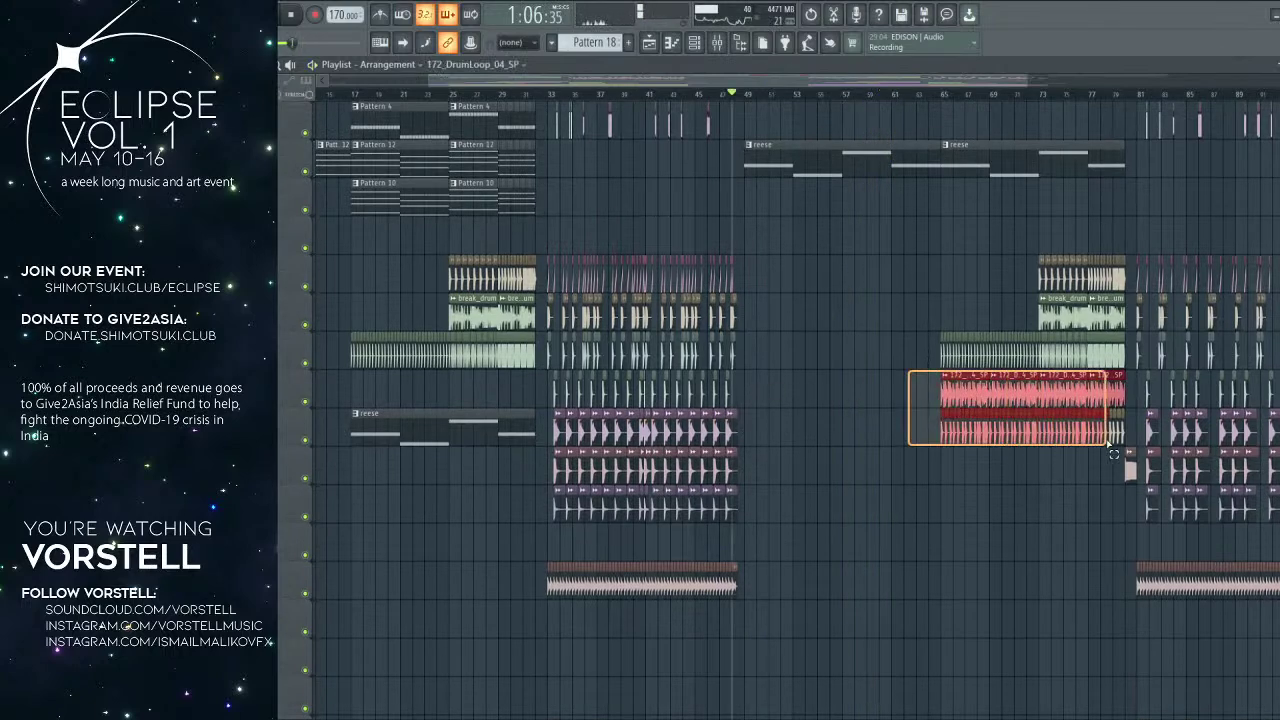
pyautogui.moveTo(1126, 444); pyautogui.dragTo(1126, 445)
pyautogui.scroll(2, 812, 100)
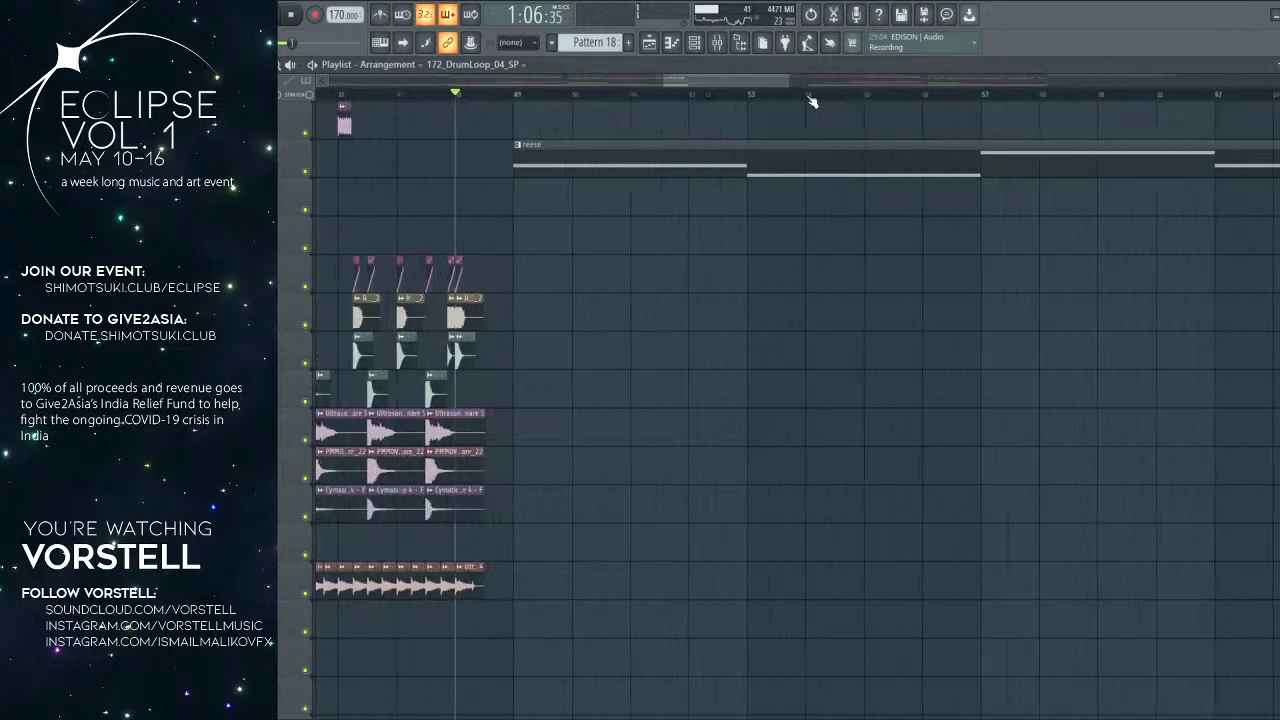
pyautogui.keyDown('ctrl'); pyautogui.click(1059, 345); pyautogui.keyUp('ctrl')
# Step: Delete the copied drum loop and kick clips after bar 57, and duplicate the bar 49 to 57 drums at bar 57
pyautogui.rightClick(1062, 388)
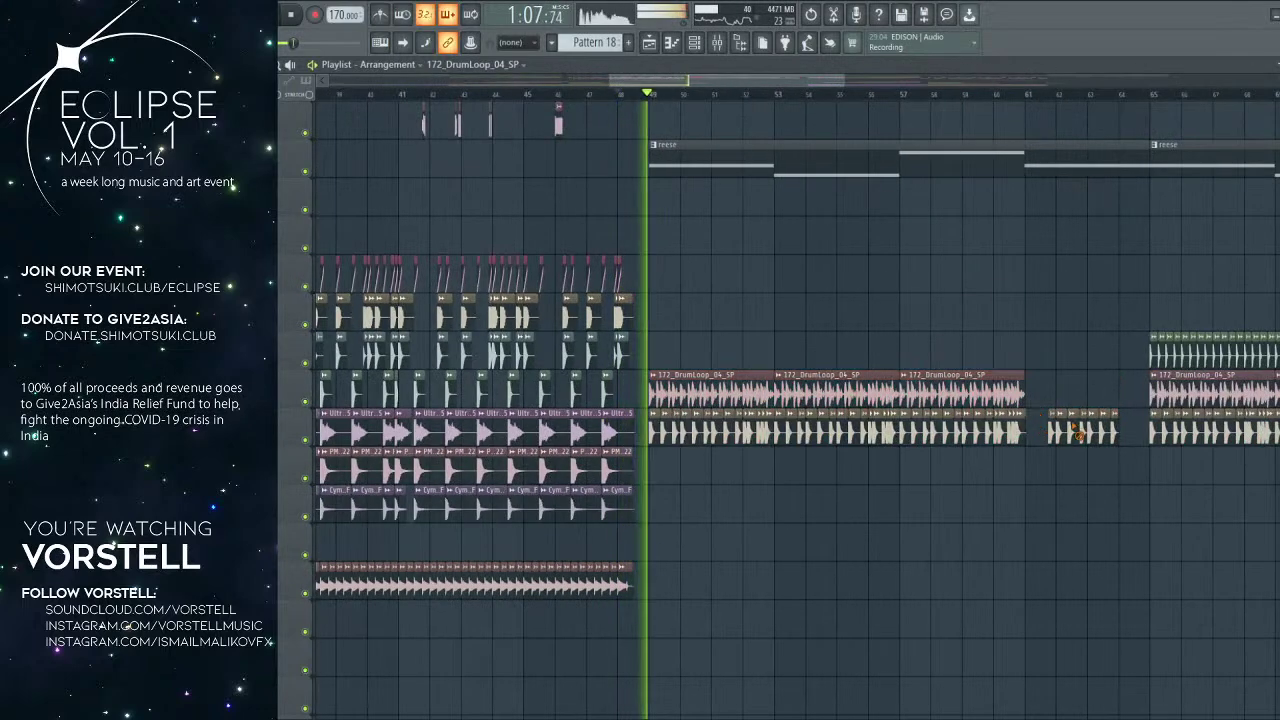
pyautogui.moveTo(1084, 390); pyautogui.dragTo(944, 438)
pyautogui.rightClick(940, 392)
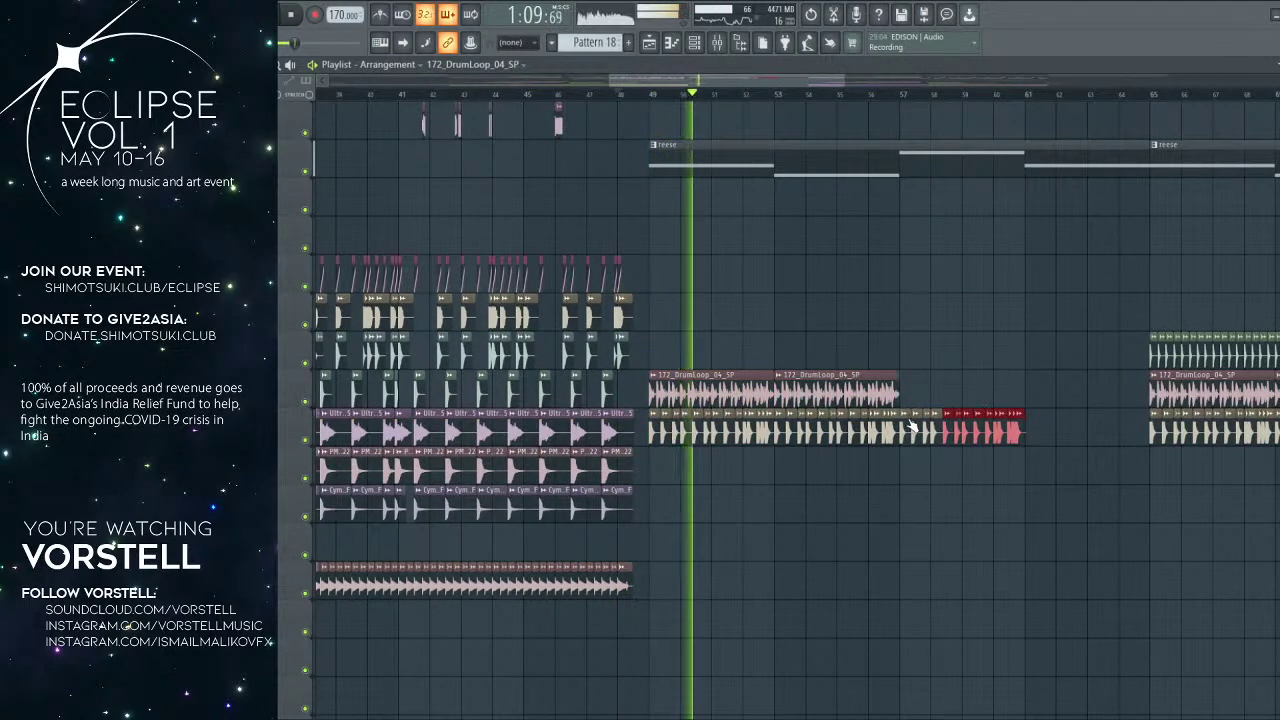
pyautogui.rightClick(915, 430)
pyautogui.rightClick(1000, 428)
pyautogui.moveTo(980, 368); pyautogui.dragTo(650, 445)
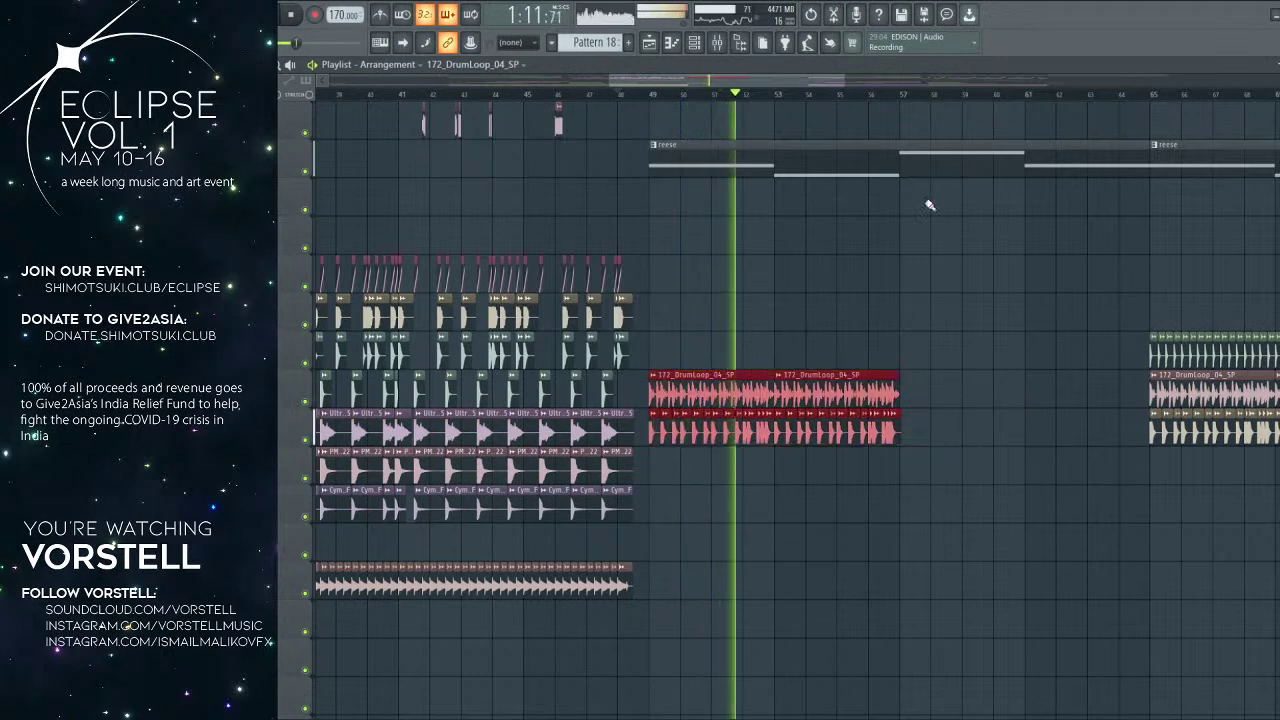
pyautogui.scroll(3, 925, 98)
pyautogui.scroll(-8, 925, 98)
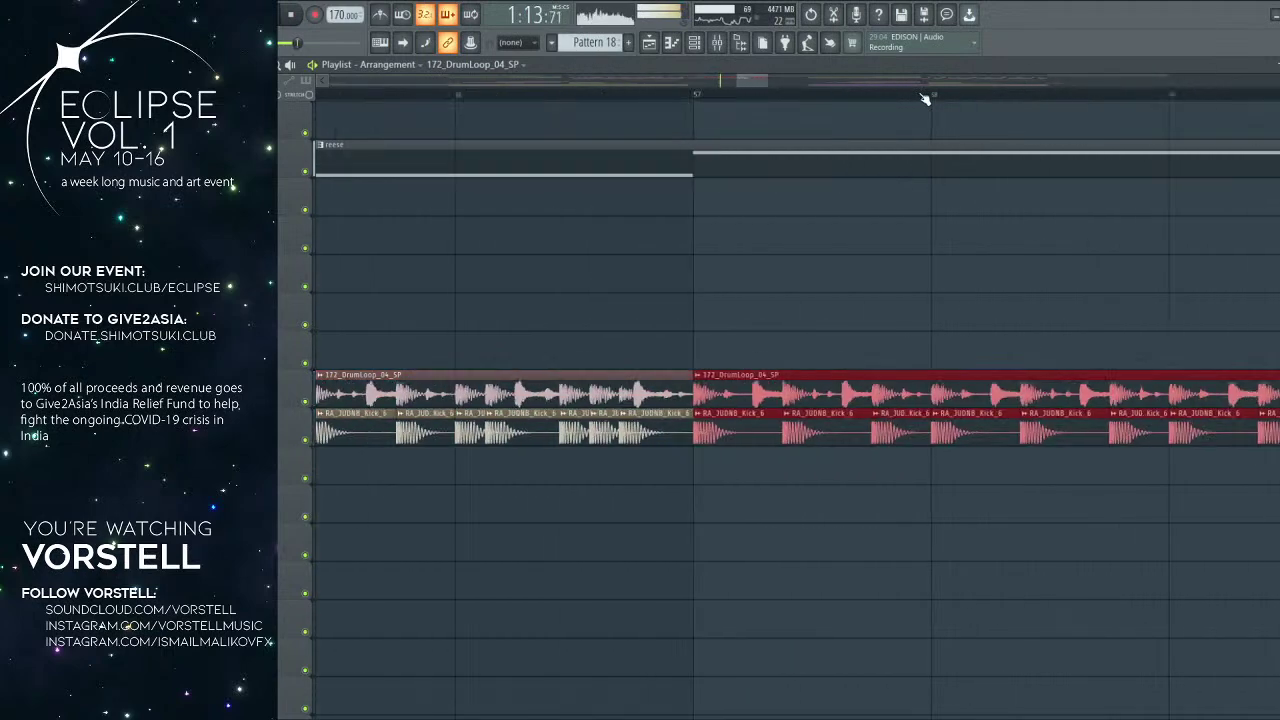
# Step: Check the drum levels in the mixer and route the 172_DrumLoop_04_SP sampler to mixer track 18
pyautogui.press('F9')
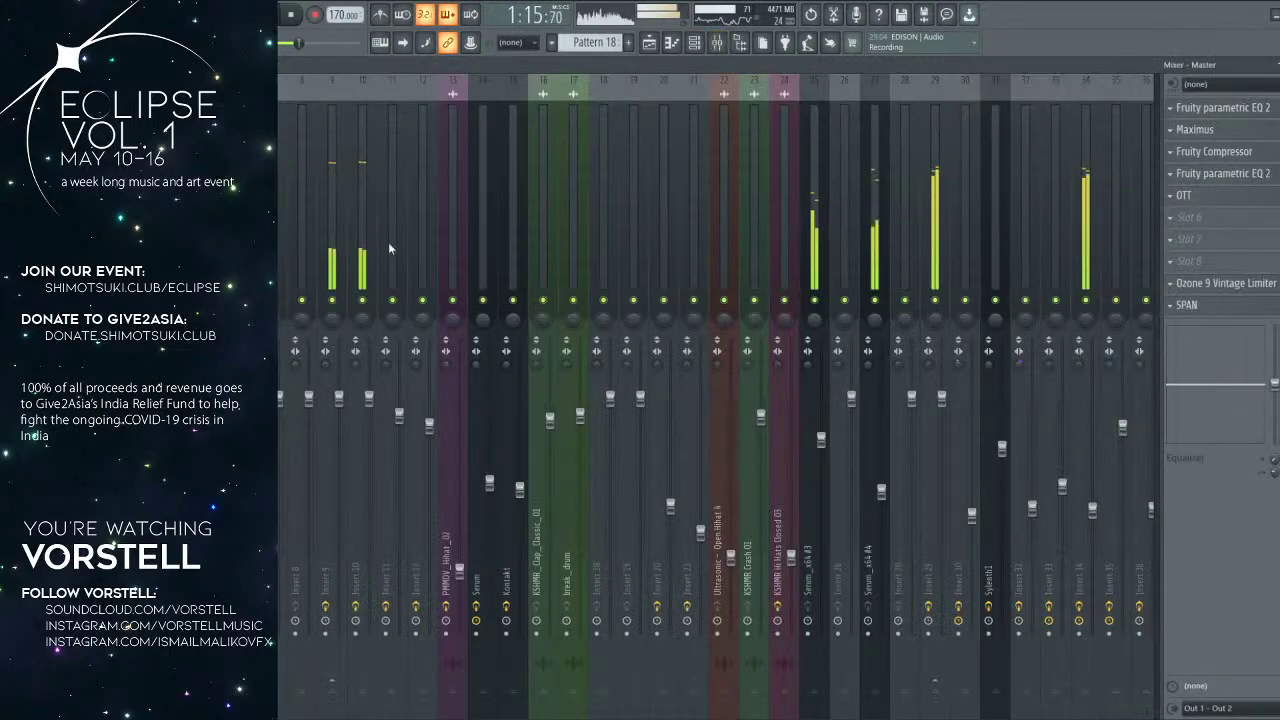
pyautogui.click(353, 215)
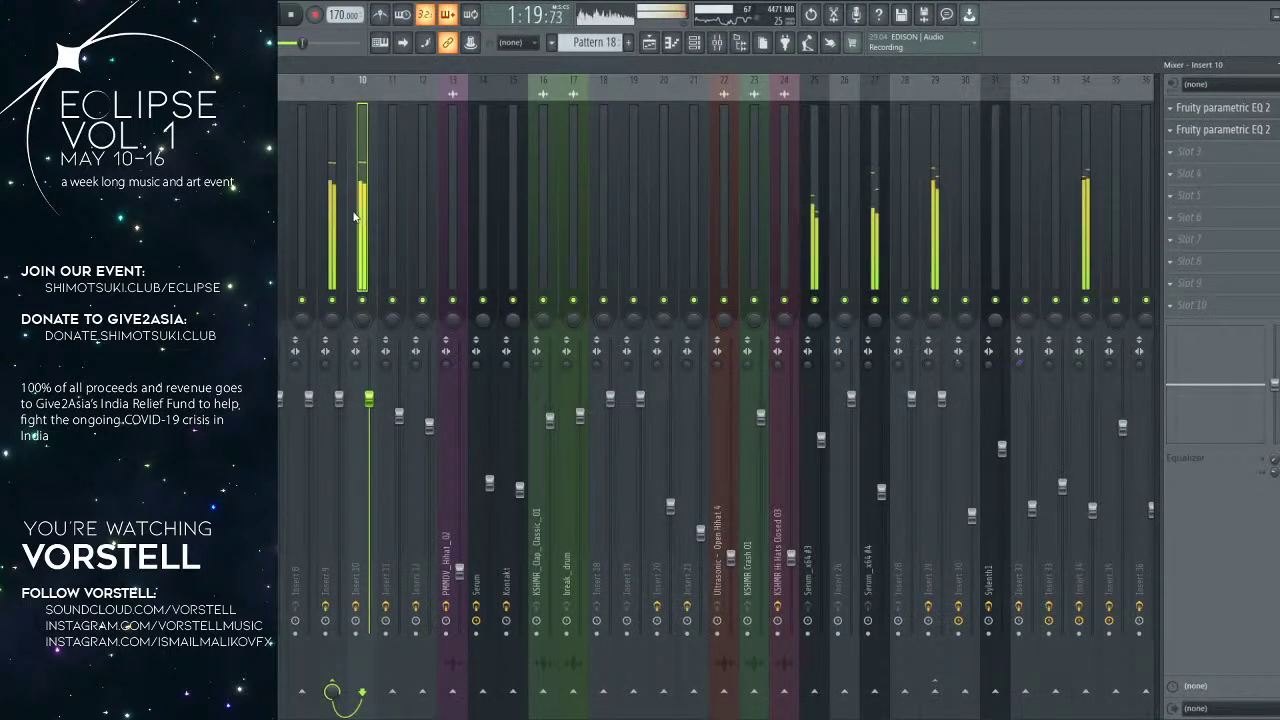
pyautogui.click(648, 44)
pyautogui.doubleClick(863, 400)
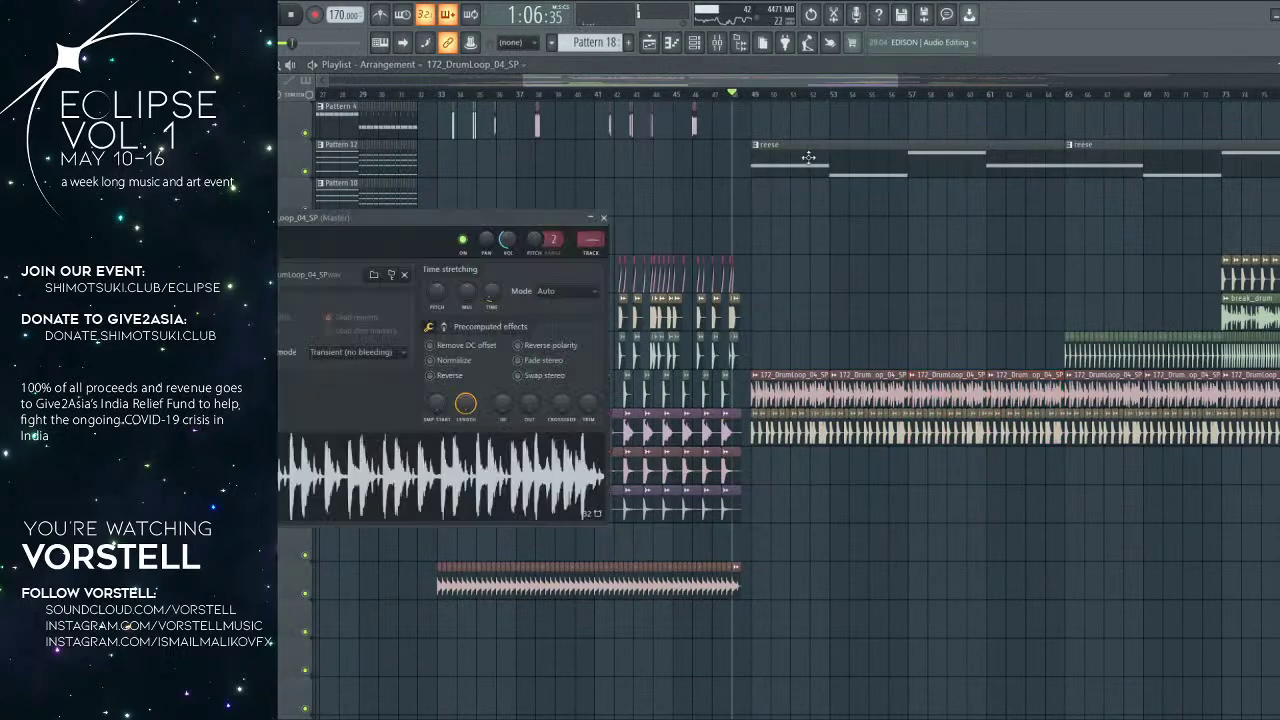
pyautogui.click(722, 45)
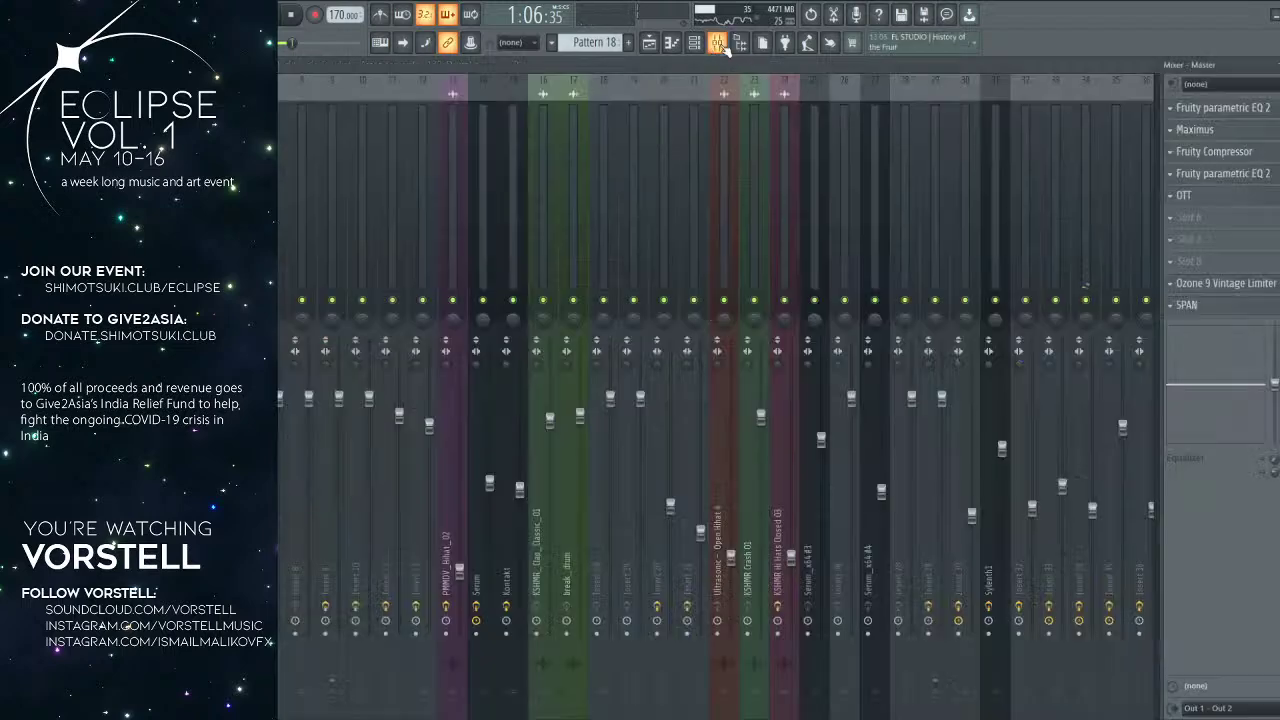
pyautogui.click(620, 223)
pyautogui.click(612, 223)
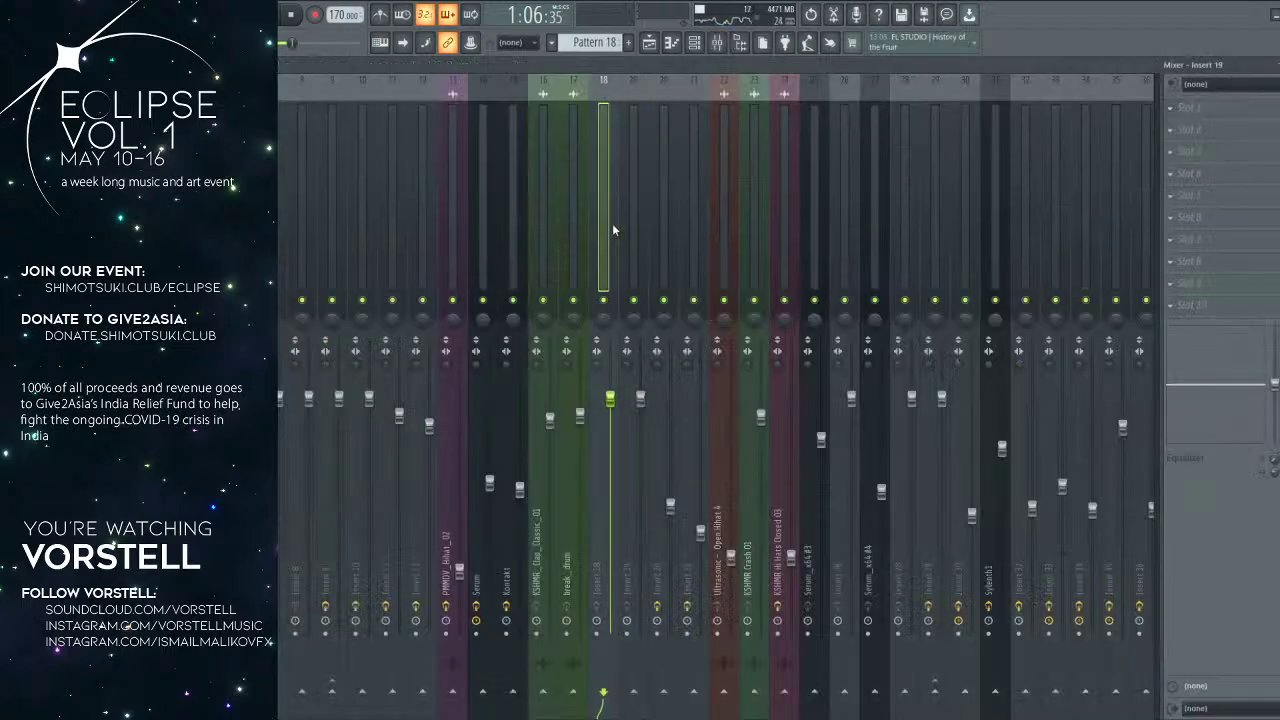
pyautogui.hotkey('ctrl', 'l')
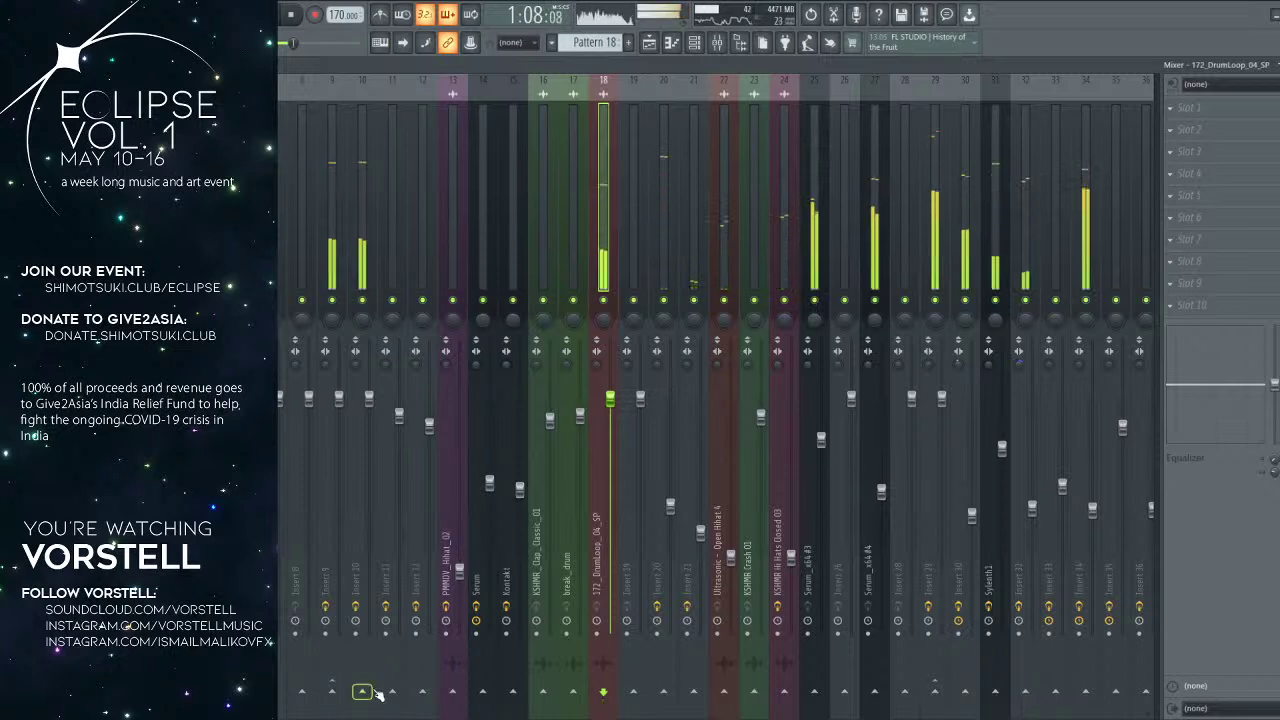
# Step: Add Fruity Love Philter to the second effect slot of mixer Insert 9
pyautogui.click(320, 284)
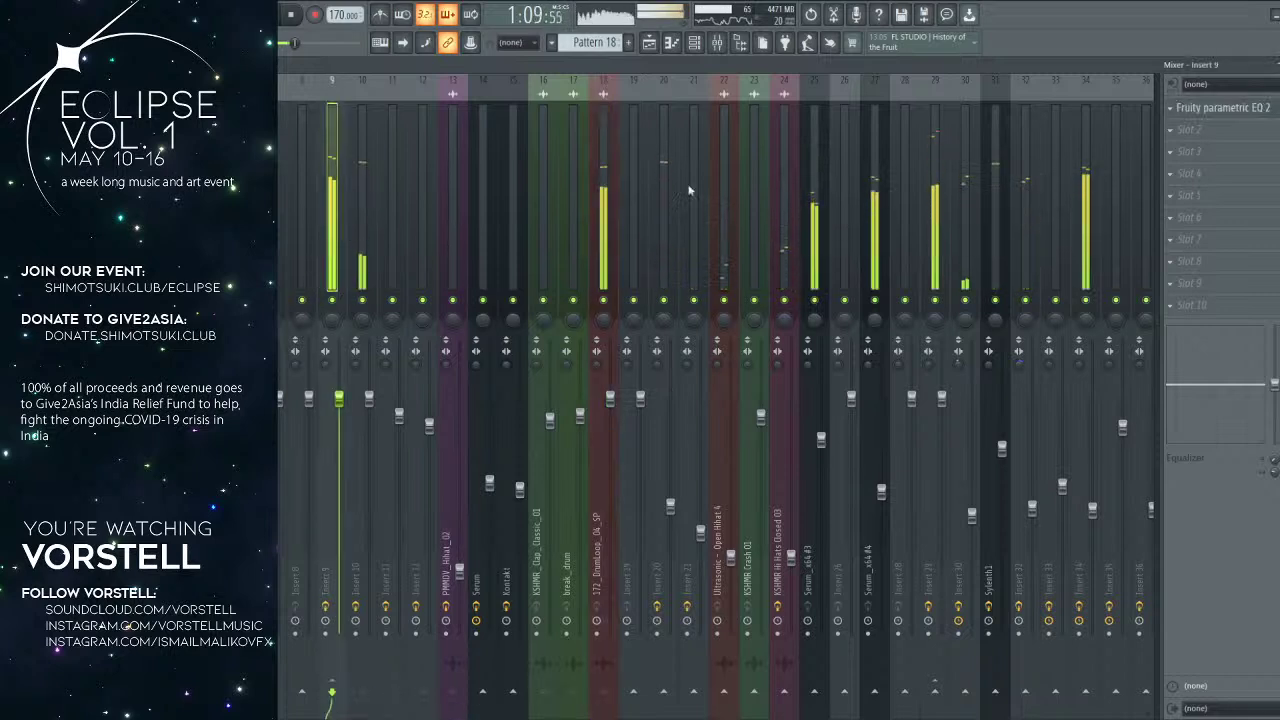
pyautogui.click(1215, 130)
pyautogui.click(997, 432)
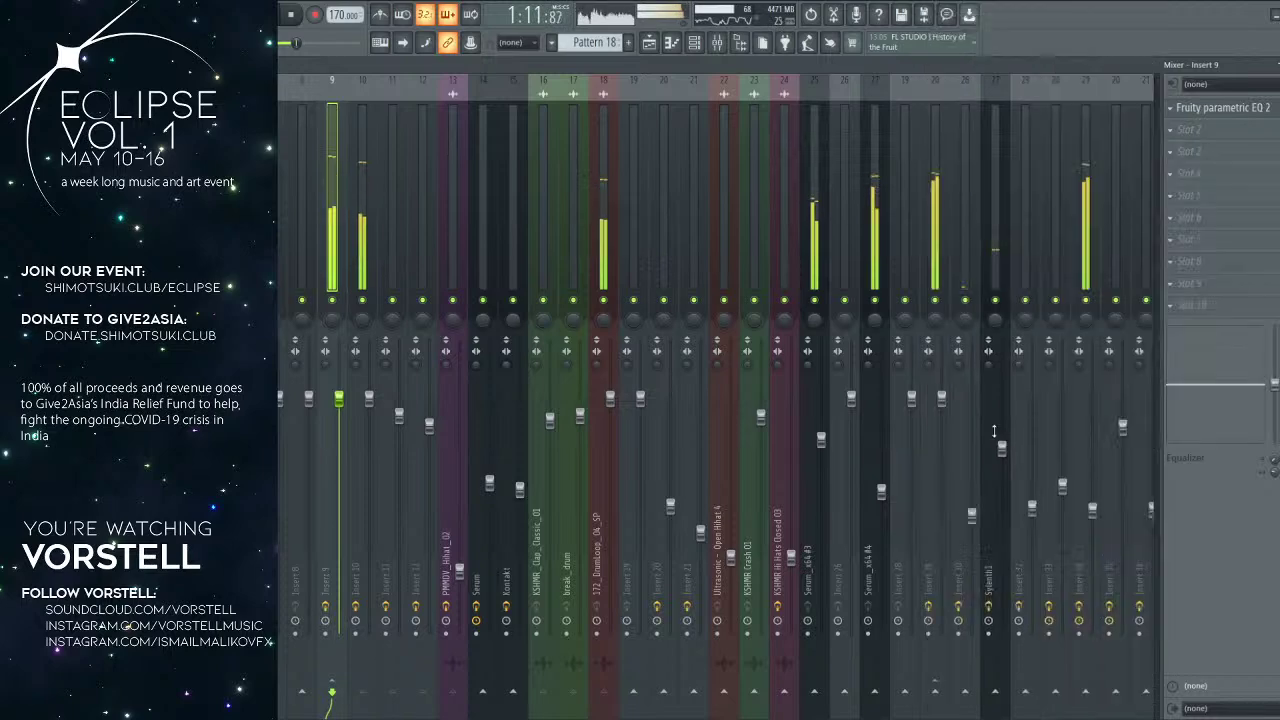
# Step: Create an automation clip for the Insert 9 Love Philter's Filter 1 cutoff frequency and play back the transition into bar 49
pyautogui.rightClick(321, 338)
pyautogui.click(379, 427)
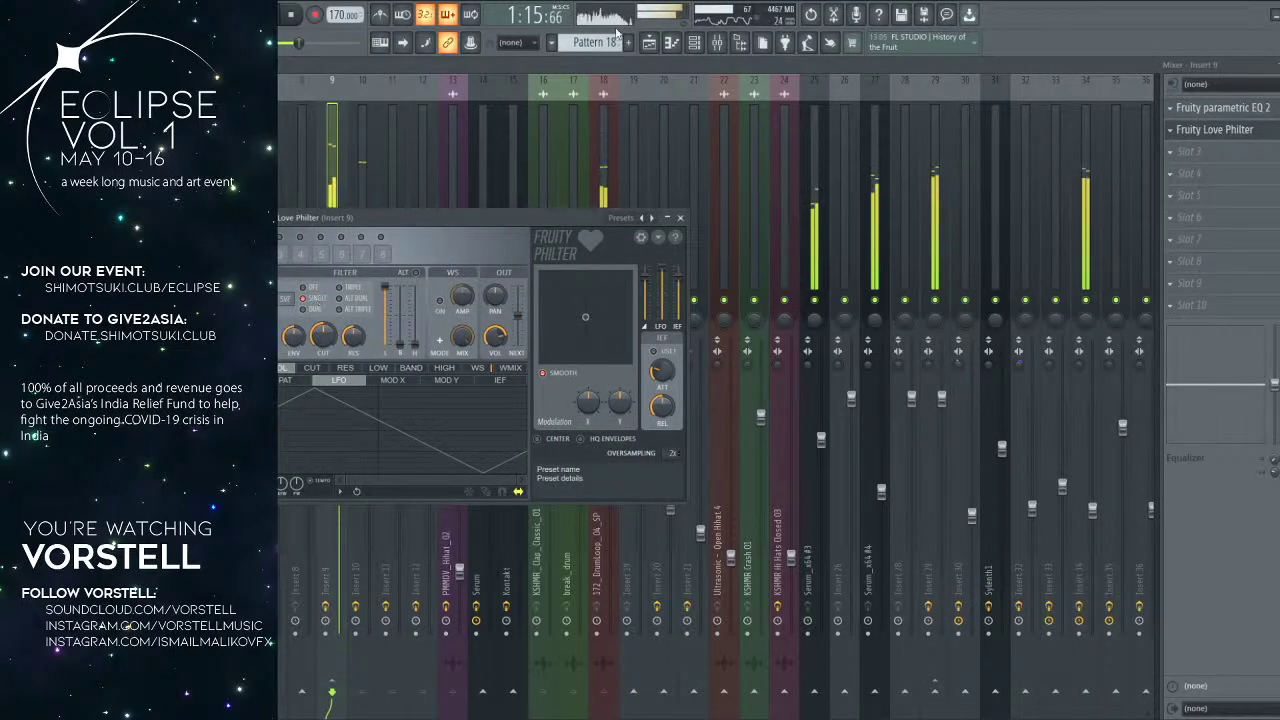
pyautogui.click(649, 42)
pyautogui.scroll(-3, 679, 106)
pyautogui.press('space')
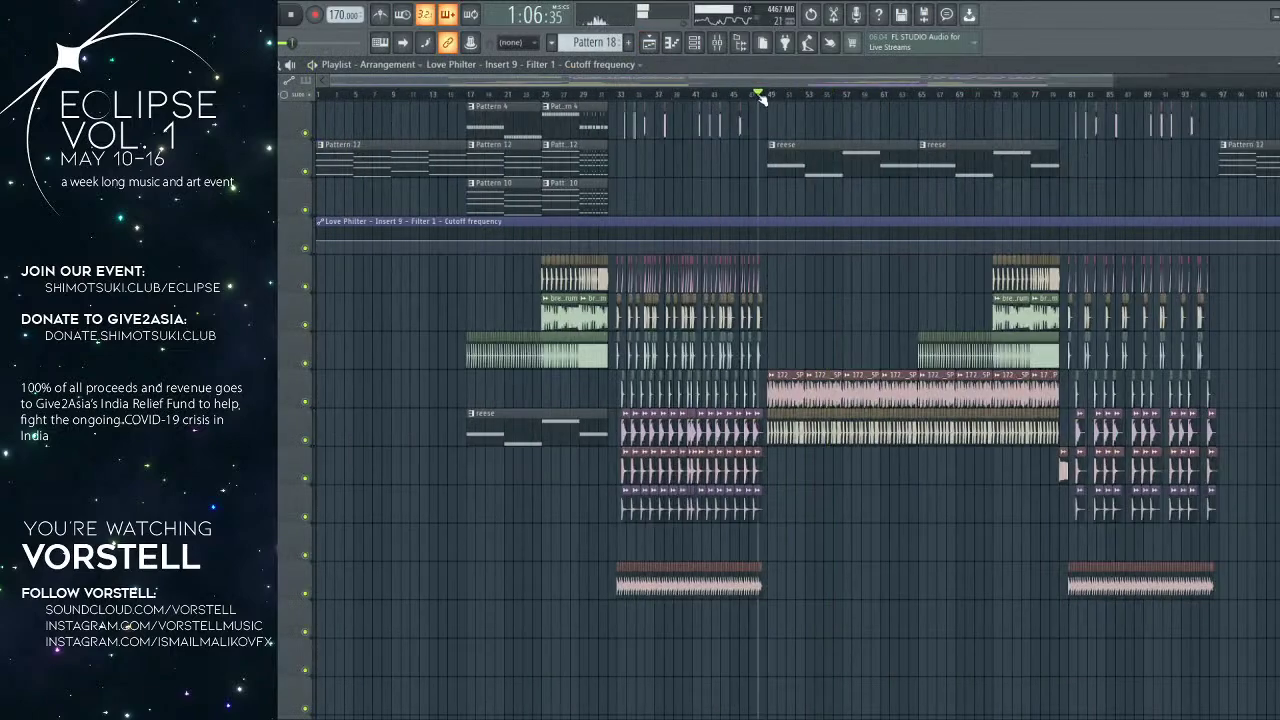
pyautogui.scroll(4, 760, 98)
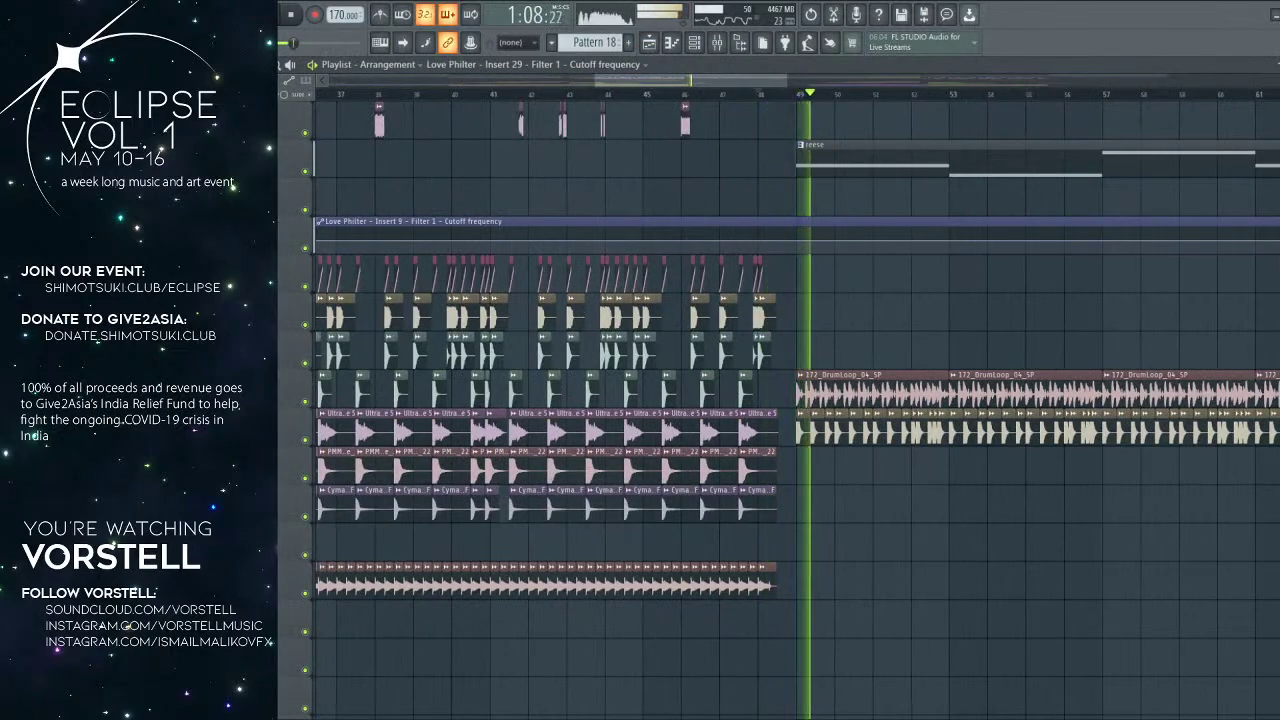
# Step: Shape the Insert 9 Love Philter cutoff automation into a gradual rise toward bar 65
pyautogui.moveTo(866, 241); pyautogui.dragTo(863, 329)
pyautogui.moveTo(1003, 323); pyautogui.dragTo(743, 370)
pyautogui.rightClick(1152, 271)
pyautogui.hotkey('ctrl', 'z')
pyautogui.moveTo(1151, 284); pyautogui.dragTo(1150, 260)
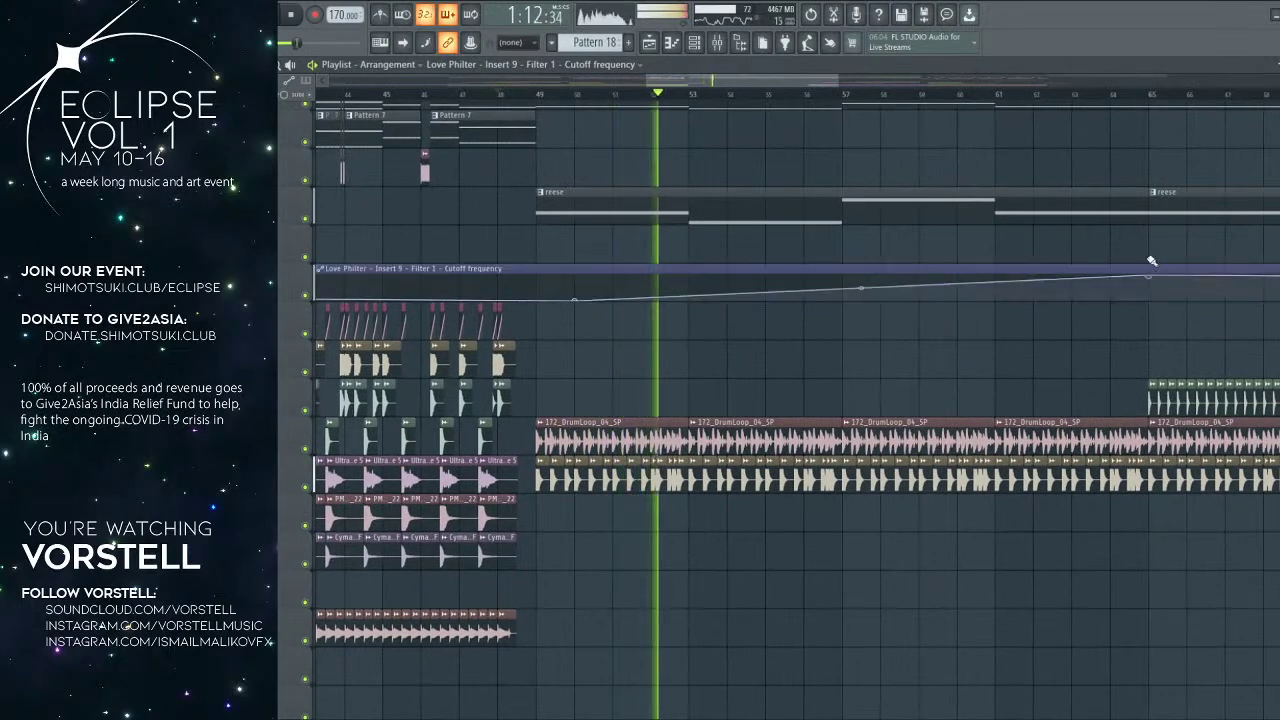
# Step: Slice the Insert 9 cutoff automation to bars 49–65, delete the remaining pieces, and move the clip to the empty track below the drums
pyautogui.moveTo(537, 260); pyautogui.dragTo(540, 304)
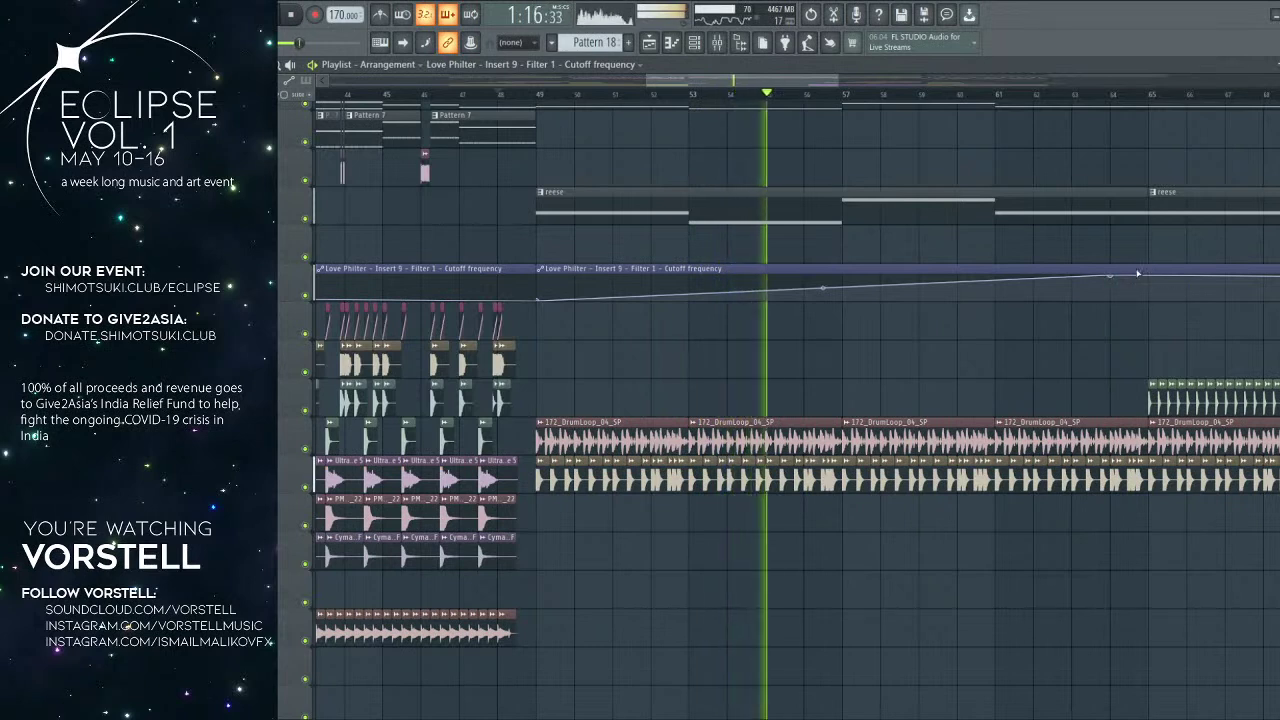
pyautogui.moveTo(1111, 280)
pyautogui.mouseDown()
pyautogui.moveTo(1146, 260)
pyautogui.moveTo(1152, 328)
pyautogui.mouseUp()
pyautogui.rightClick(521, 284)
pyautogui.rightClick(1200, 268)
pyautogui.moveTo(1121, 269); pyautogui.dragTo(1106, 576)
pyautogui.scroll(-4, 1101, 562)
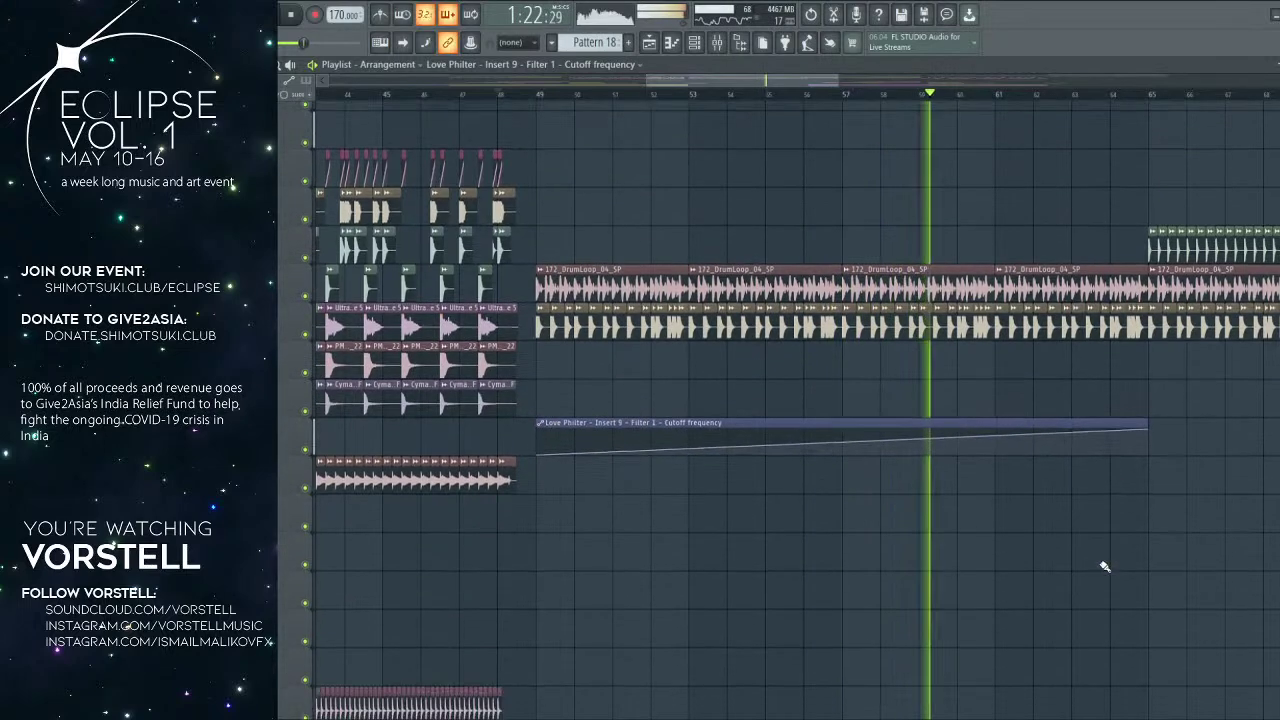
# Step: Play back the new section and look through its patterns, drums and effects around bars 49 to 80
pyautogui.scroll(-1, 866, 537)
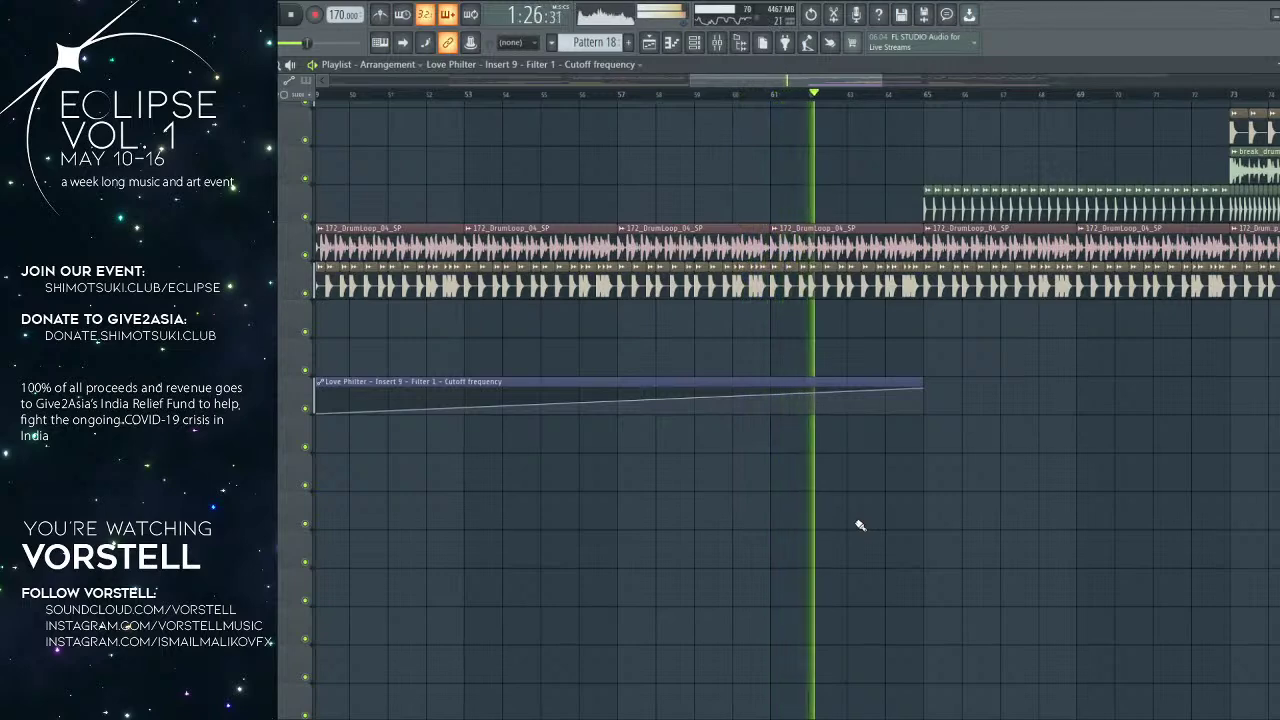
pyautogui.scroll(-3, 912, 100)
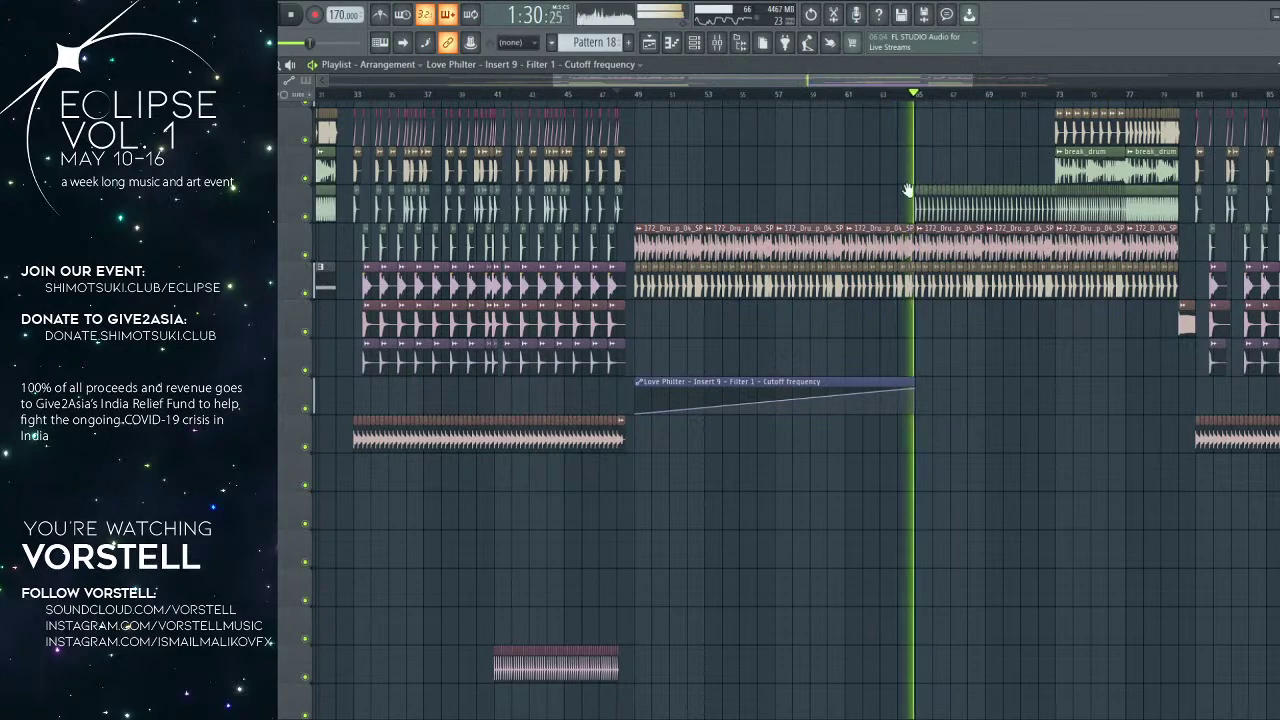
pyautogui.hscroll(3, 797, 220)
pyautogui.scroll(5, 792, 217)
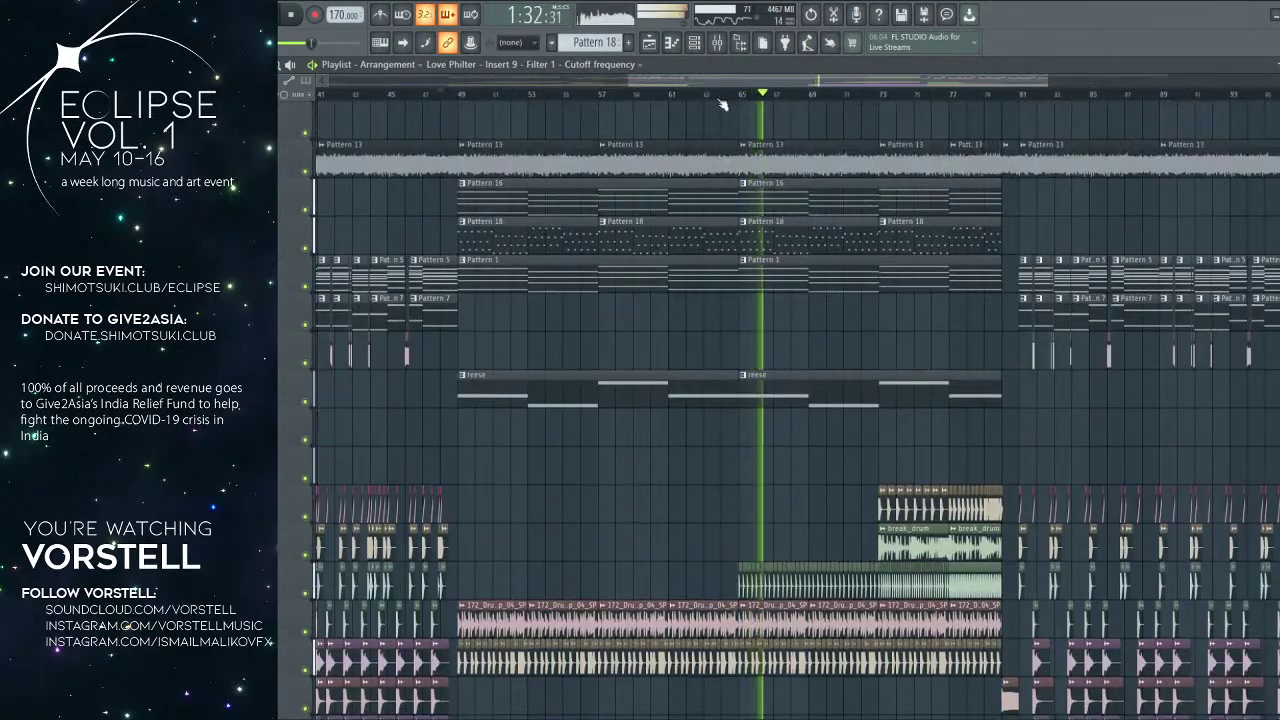
pyautogui.scroll(-4, 714, 100)
pyautogui.scroll(-6, 750, 350)
pyautogui.scroll(-10, 751, 357)
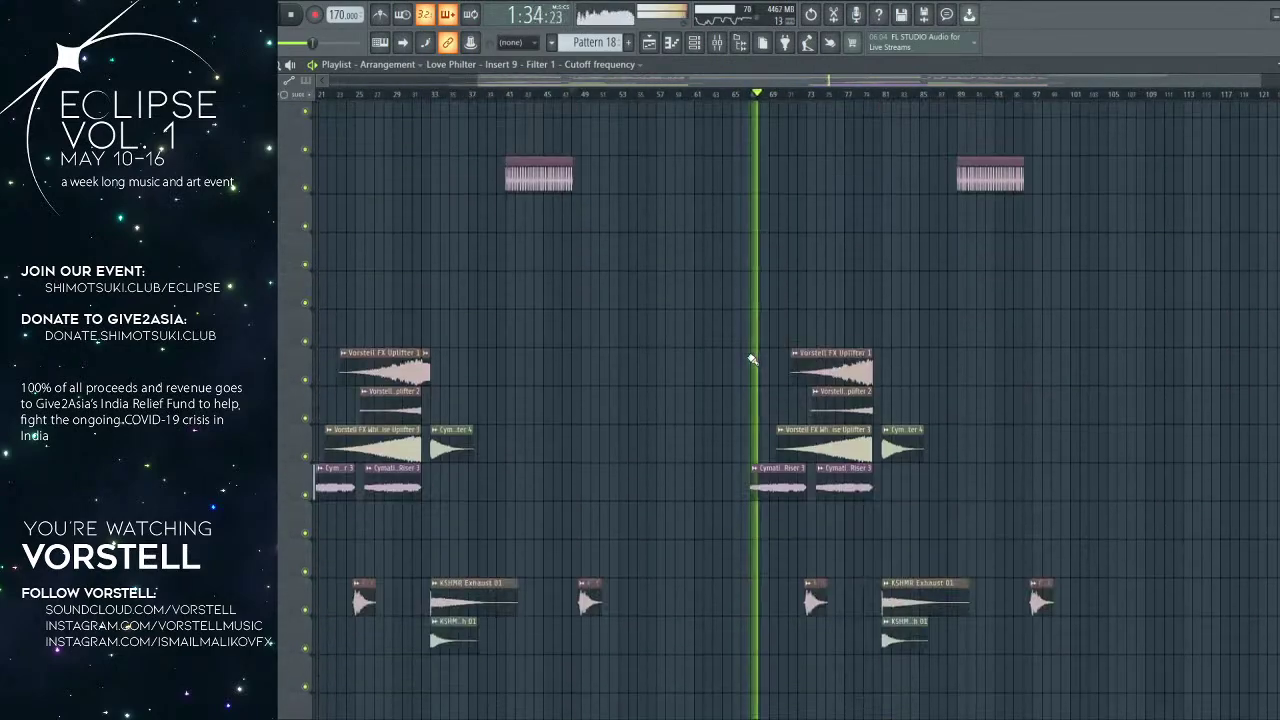
pyautogui.press('space')
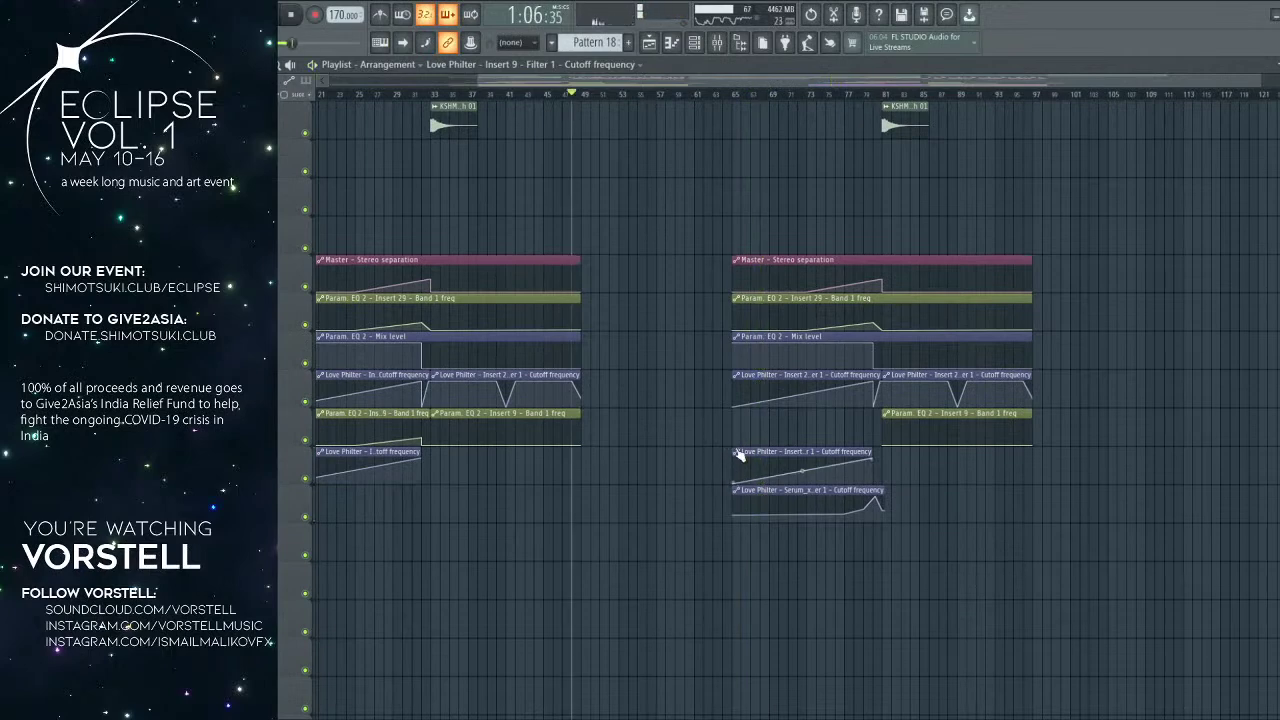
# Step: Try playing the build-up from bar 65 without the Insert 35 Love Philter cutoff clip, and undo its deletion
pyautogui.rightClick(745, 449)
pyautogui.press('space')
pyautogui.click(731, 94)
pyautogui.scroll(1, 745, 97)
pyautogui.scroll(-1, 745, 97)
pyautogui.hotkey('ctrl', 'z')
pyautogui.press('space')
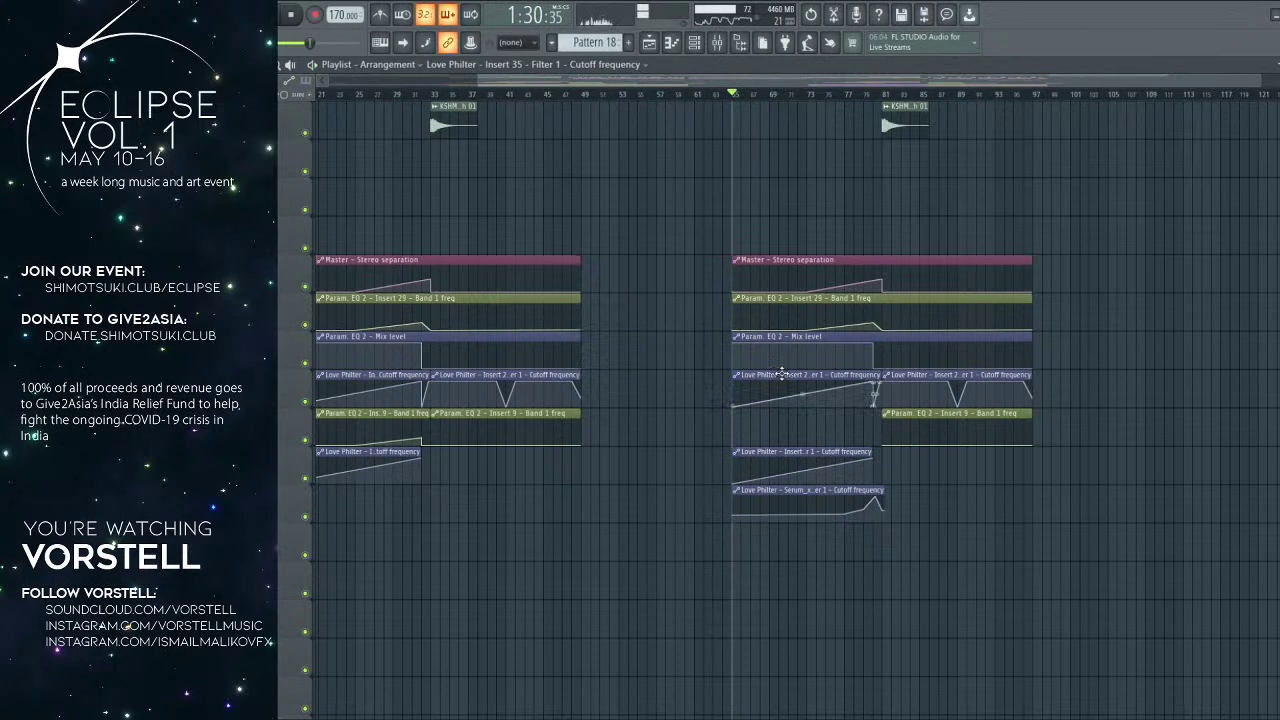
pyautogui.press('space')
pyautogui.press('space')
# Step: Play Pattern 18 on its own and check the Fruity Love Philter on its mixer track, Serum_x64 #5
pyautogui.scroll(8, 782, 368)
pyautogui.press('space')
pyautogui.click(660, 95)
pyautogui.scroll(5, 668, 146)
pyautogui.press('space')
pyautogui.click(688, 223)
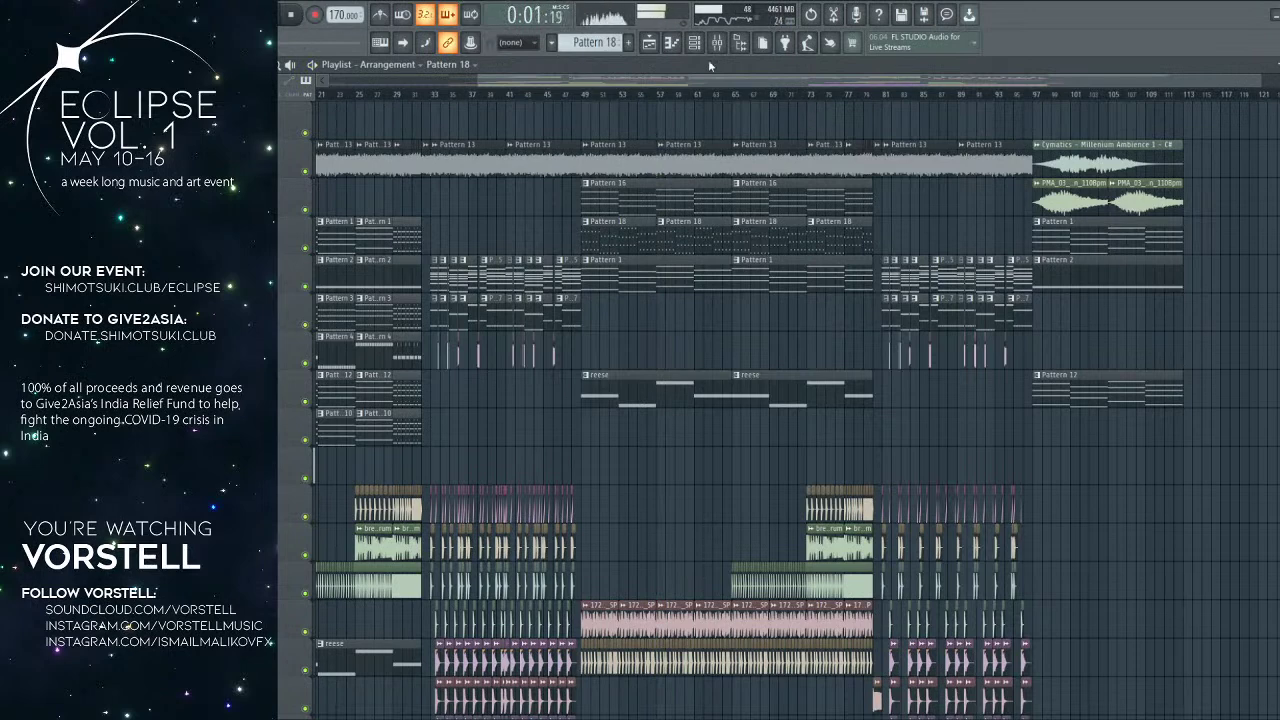
pyautogui.click(717, 44)
pyautogui.click(241, 234)
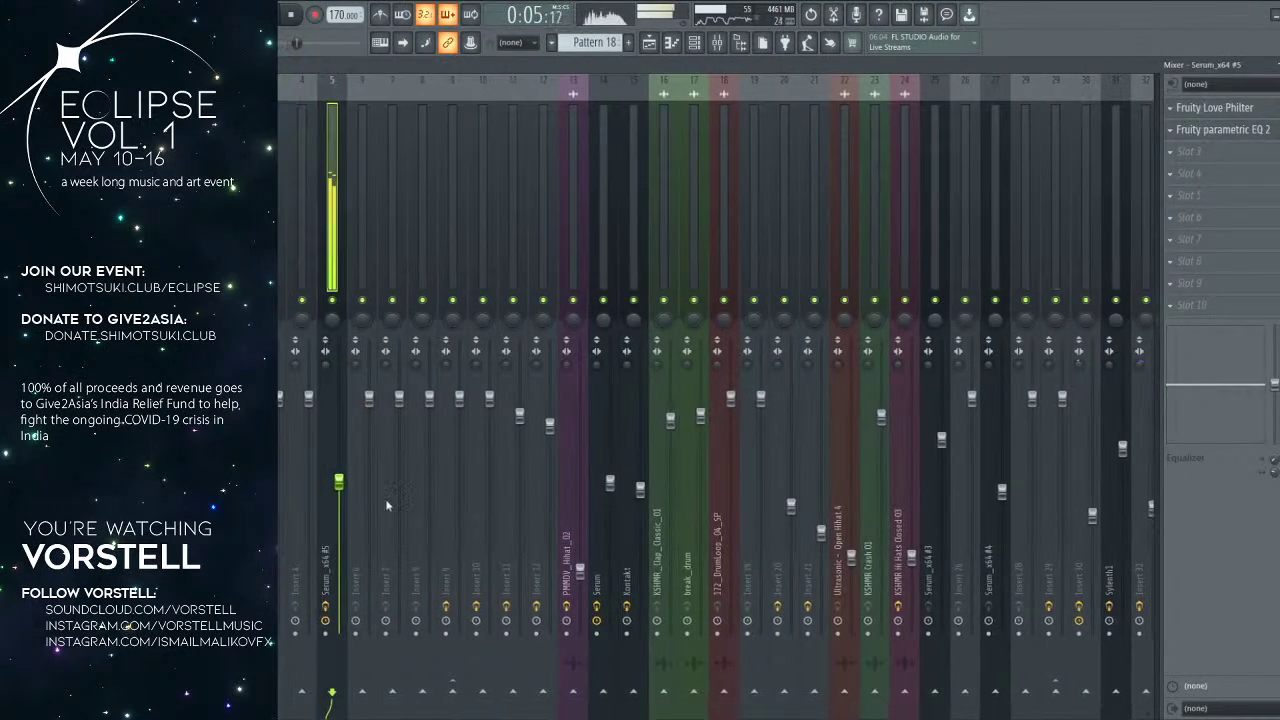
pyautogui.click(1238, 112)
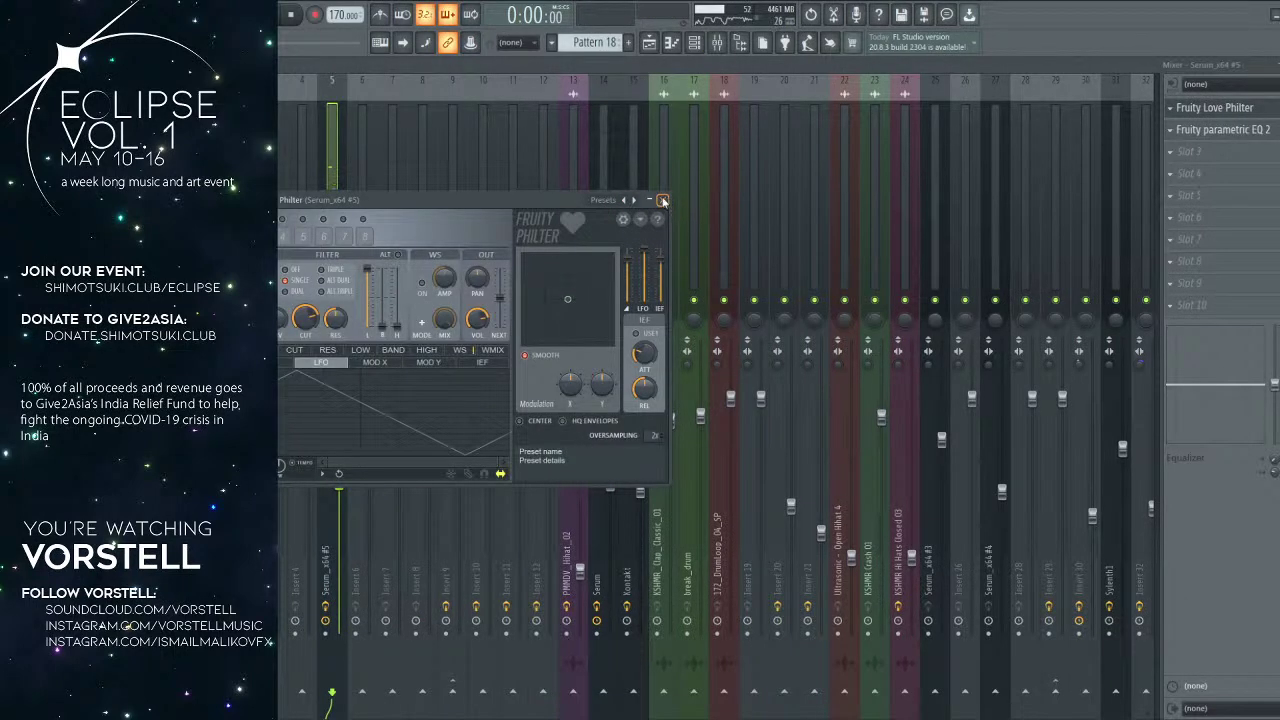
pyautogui.click(665, 203)
# Step: Examine the automation clips around bars 65 to 81 and recheck the Love Philter on the Serum_x64 #5 track
pyautogui.click(649, 42)
pyautogui.scroll(5, 598, 322)
pyautogui.scroll(-7, 599, 322)
pyautogui.scroll(2, 603, 321)
pyautogui.scroll(2, 813, 97)
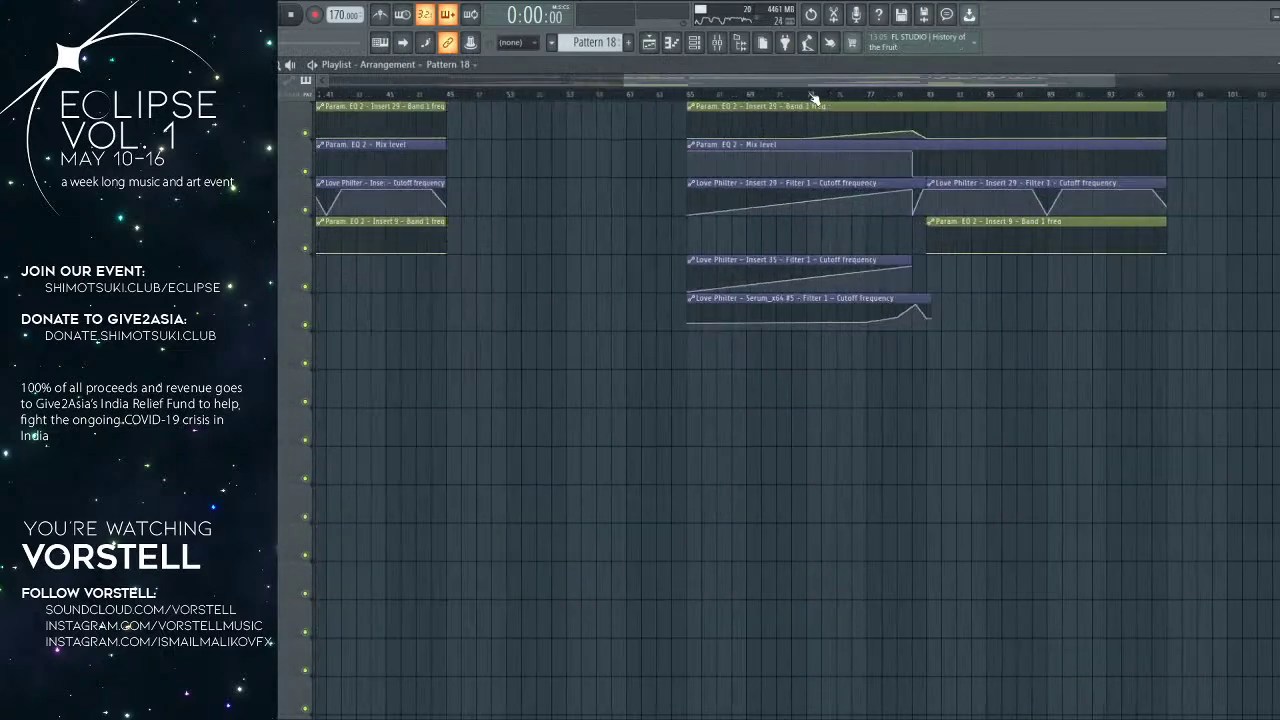
pyautogui.scroll(1, 813, 98)
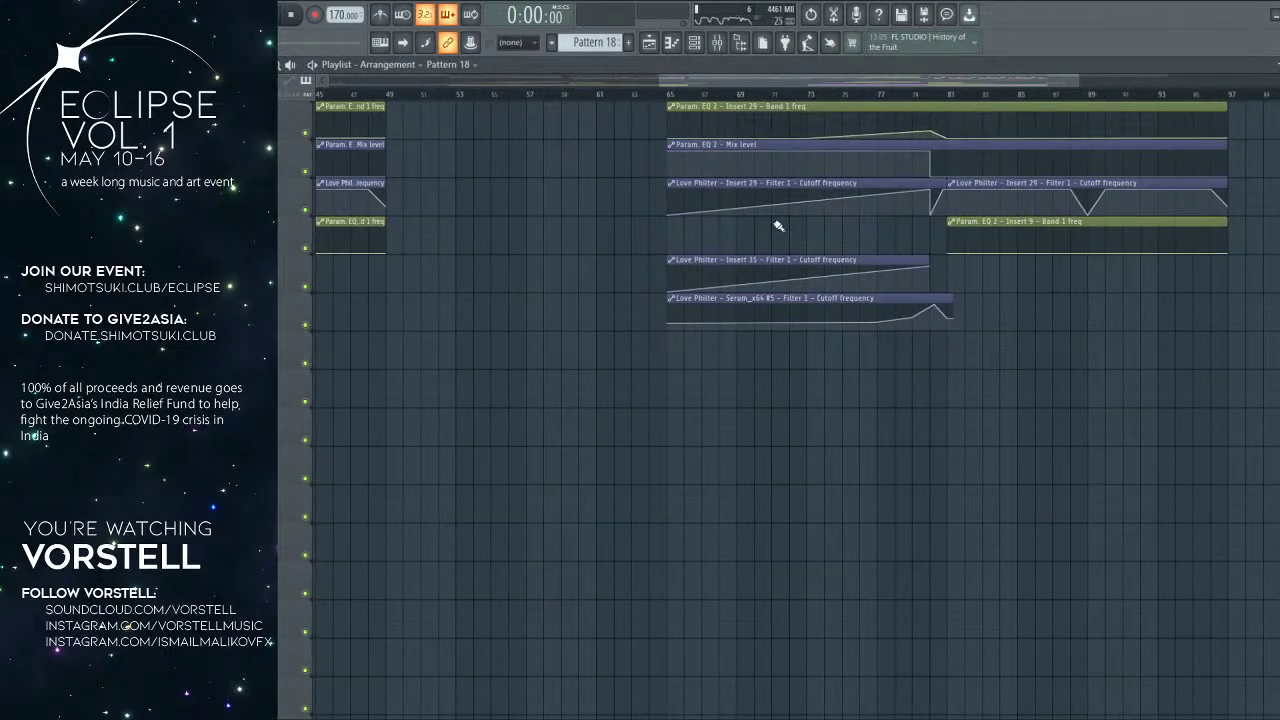
pyautogui.scroll(3, 778, 219)
pyautogui.moveTo(753, 226); pyautogui.dragTo(878, 243)
pyautogui.click(731, 47)
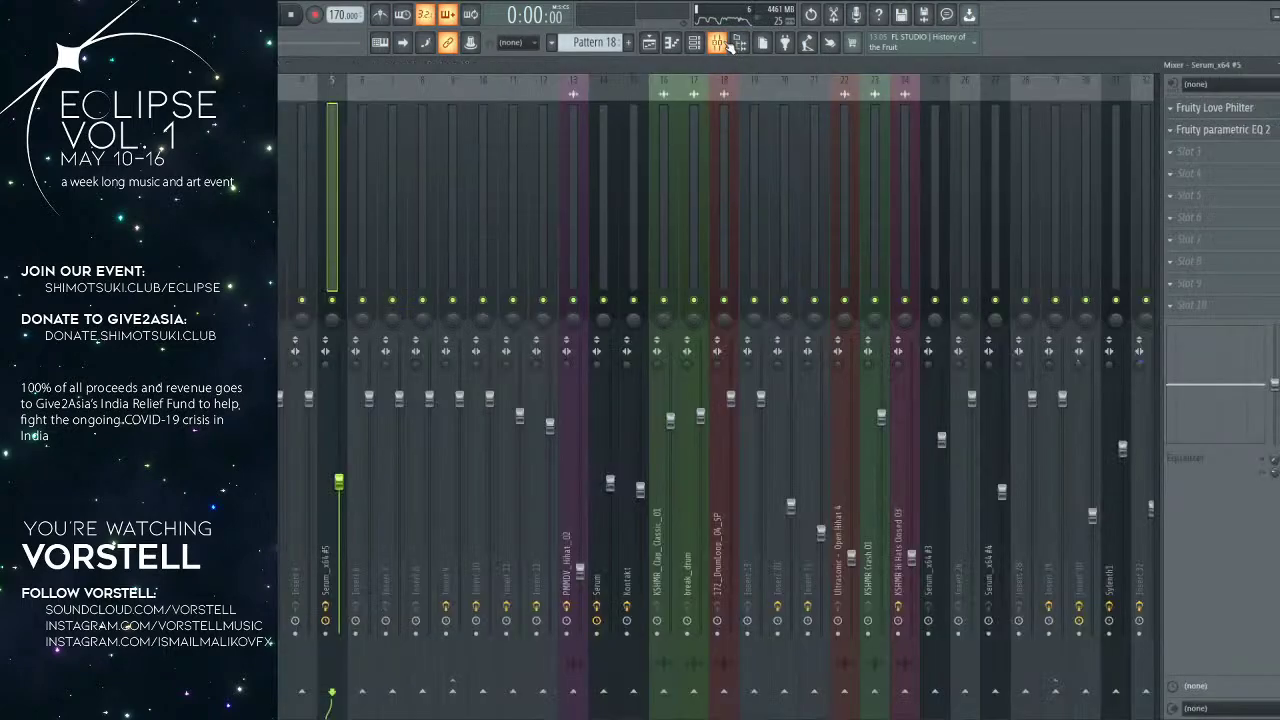
pyautogui.click(1243, 110)
pyautogui.click(659, 43)
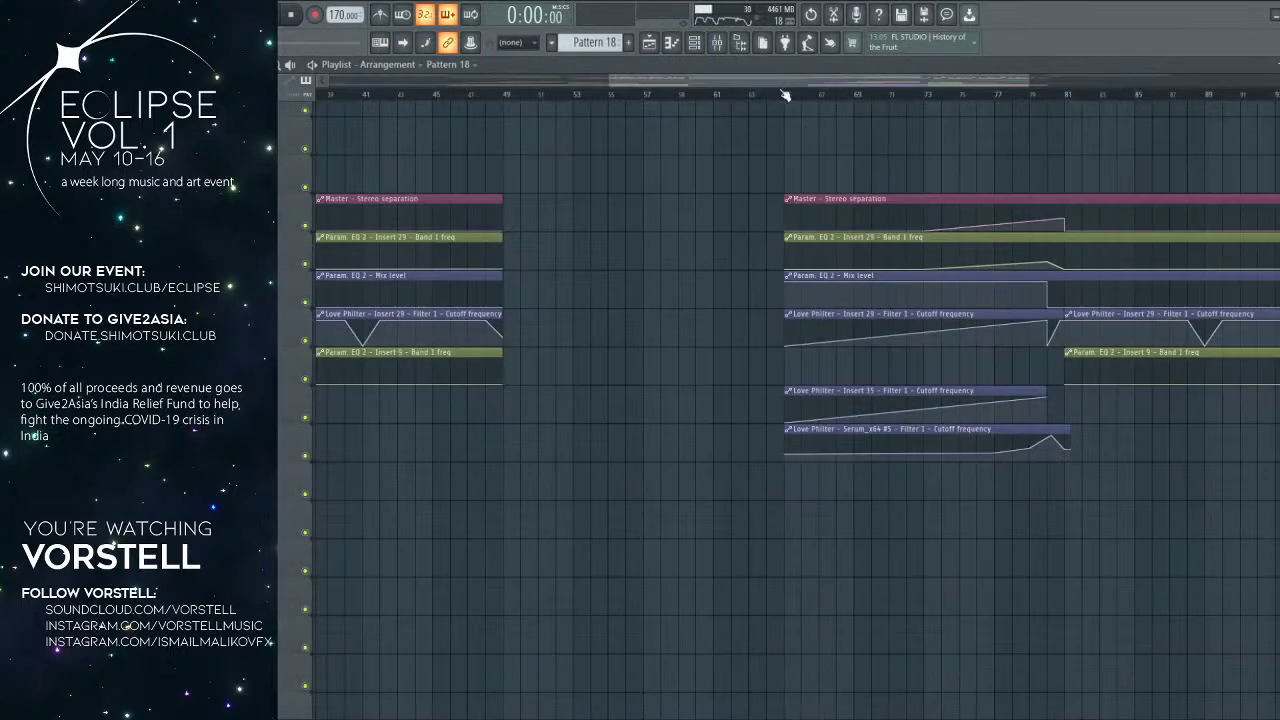
# Step: Play from bar 65 while watching the Serum_x64 #5 Love Philter for automated cutoff changes
pyautogui.press('space')
pyautogui.press('space')
pyautogui.click(718, 46)
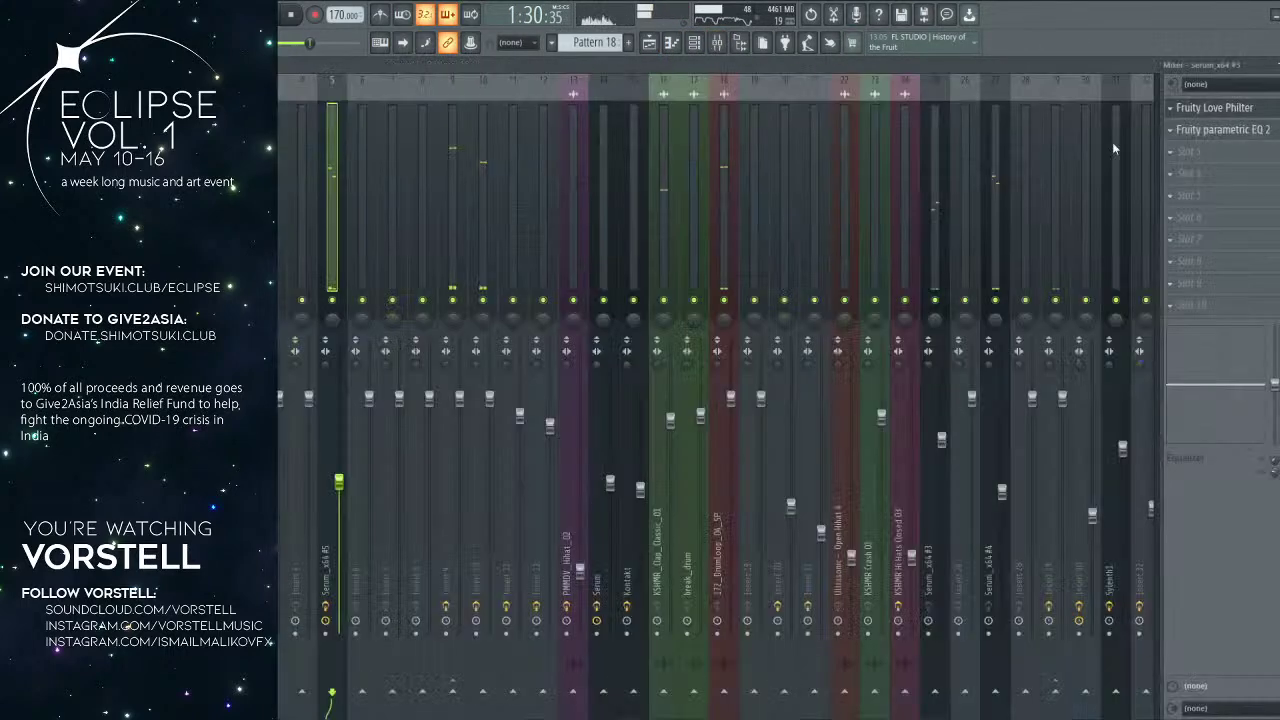
pyautogui.click(1230, 110)
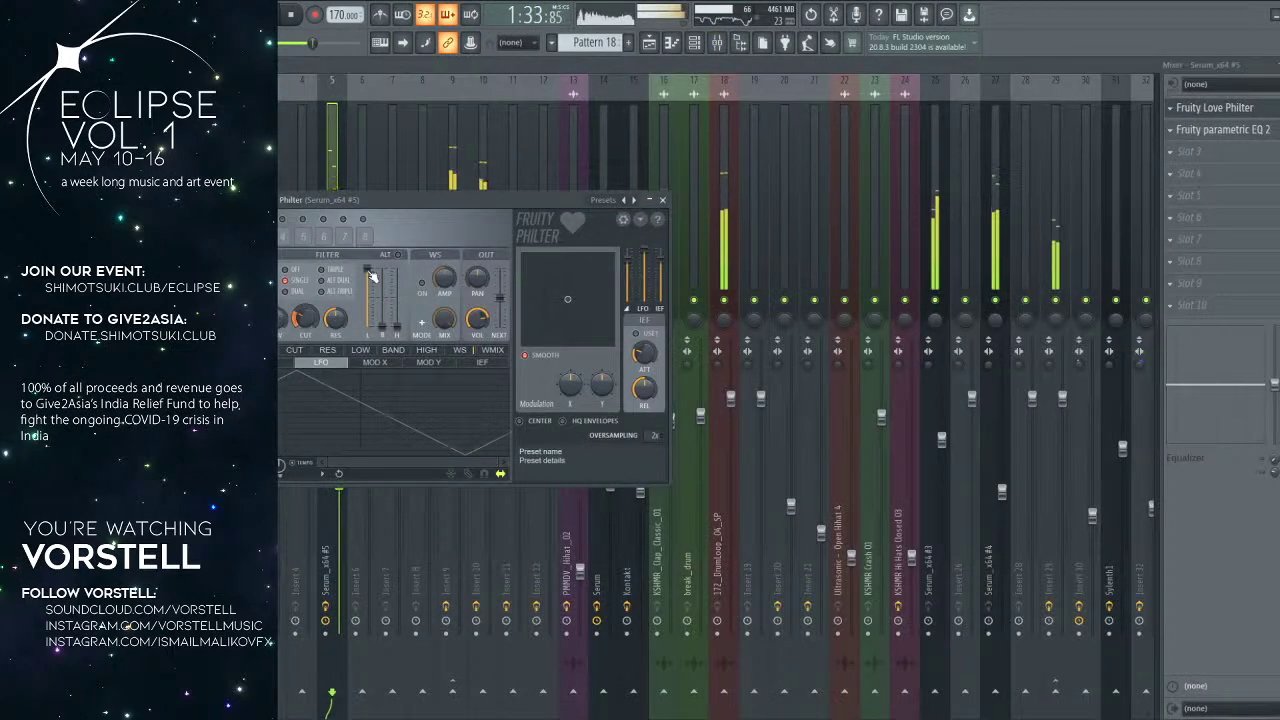
pyautogui.click(649, 48)
pyautogui.press('space')
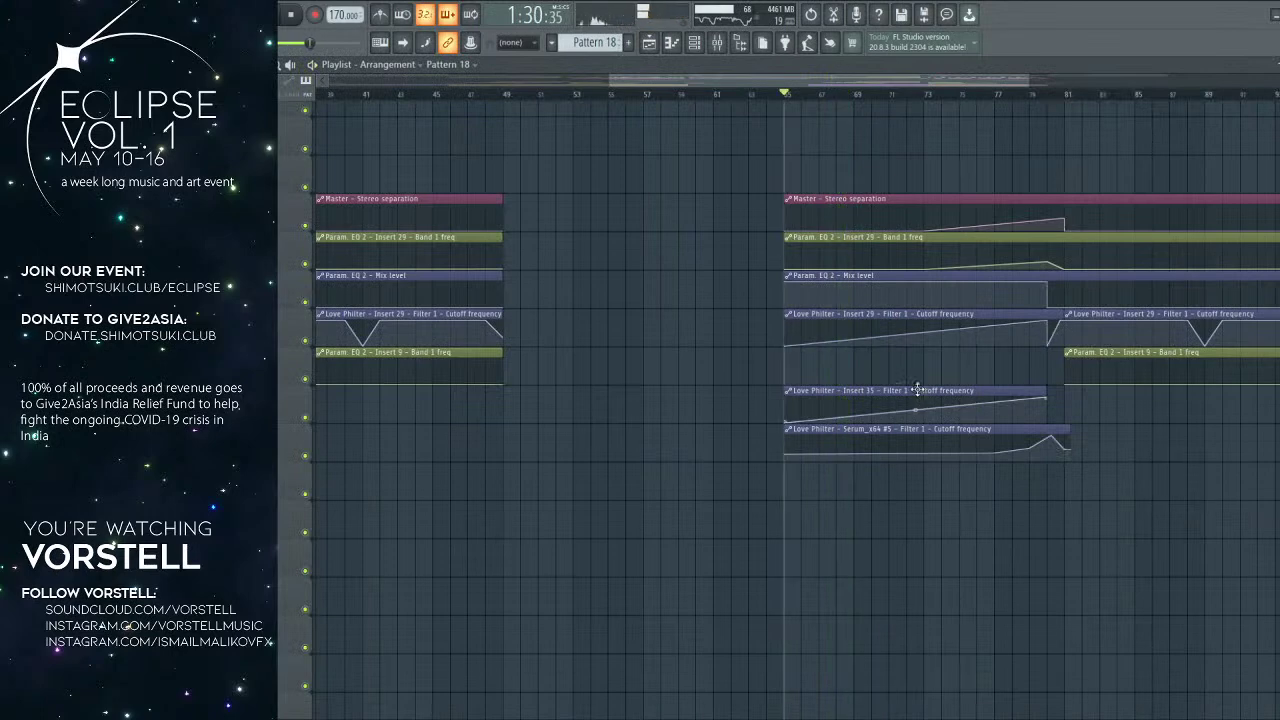
# Step: Try playing the build-up from bar 65 without the Insert 29 Love Philter cutoff clip, checking the mixer levels
pyautogui.scroll(3, 915, 390)
pyautogui.scroll(-1, 905, 390)
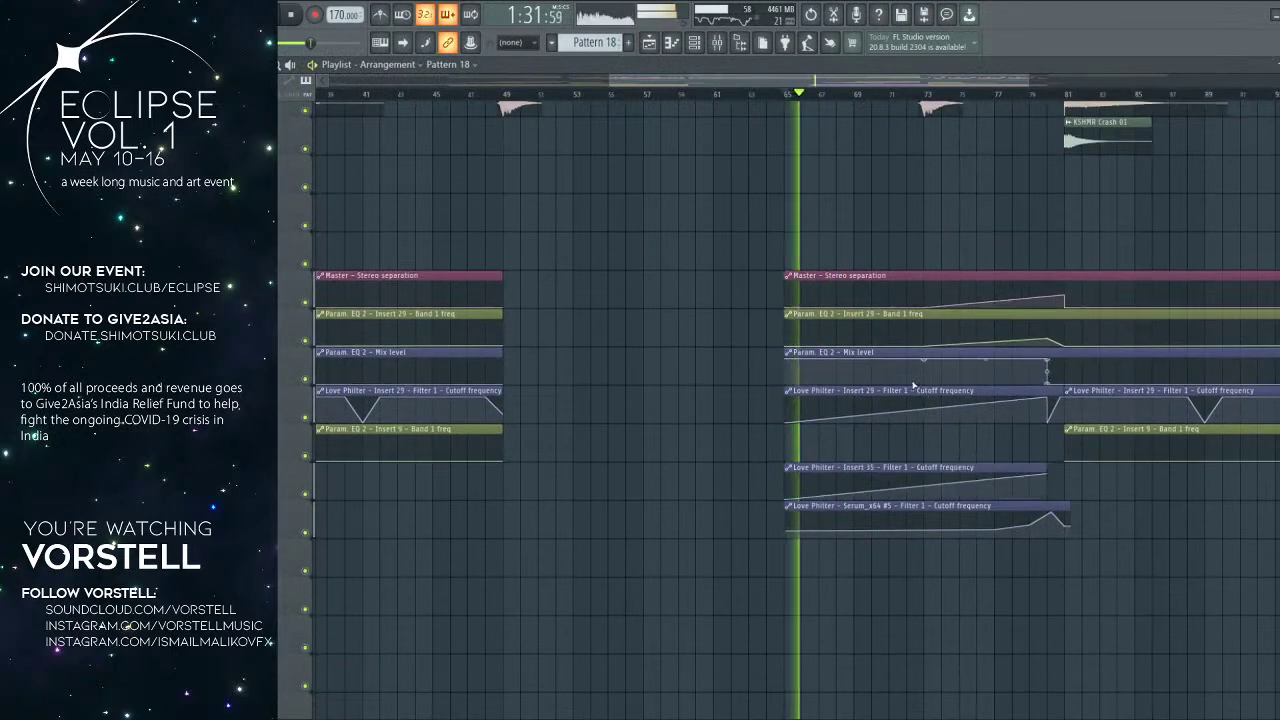
pyautogui.rightClick(902, 394)
pyautogui.press('space')
pyautogui.click(716, 43)
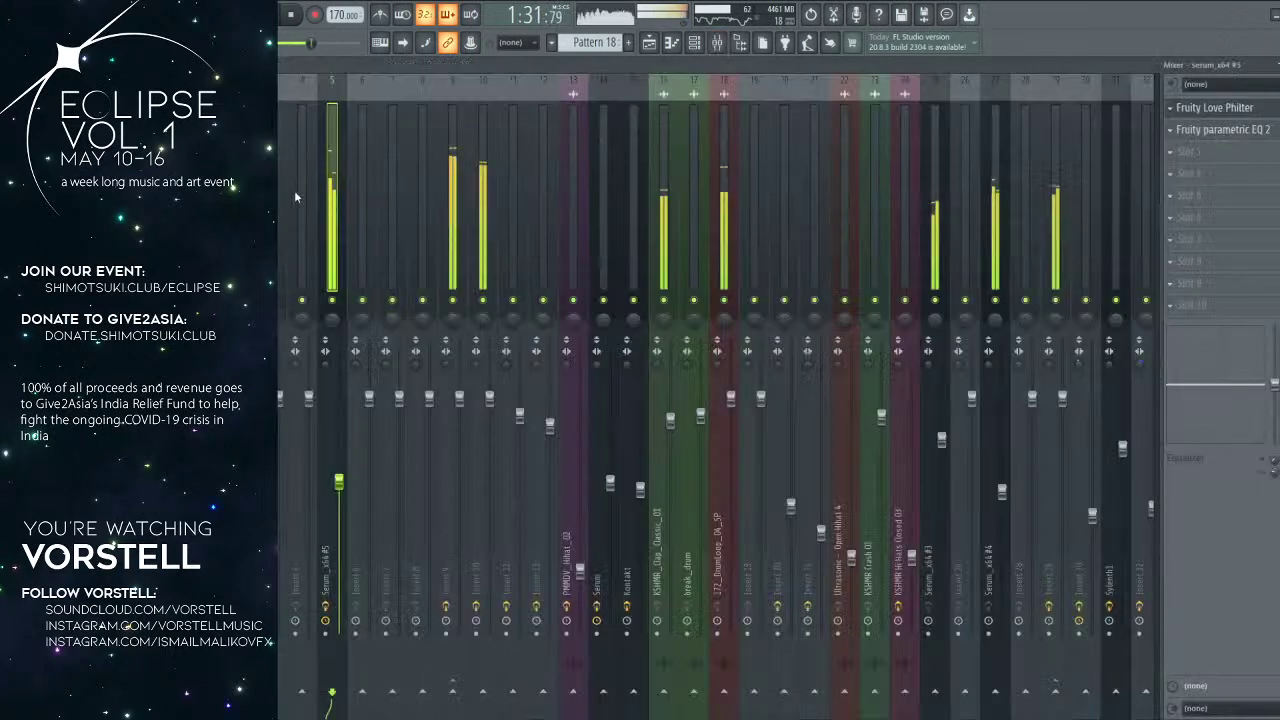
pyautogui.click(646, 42)
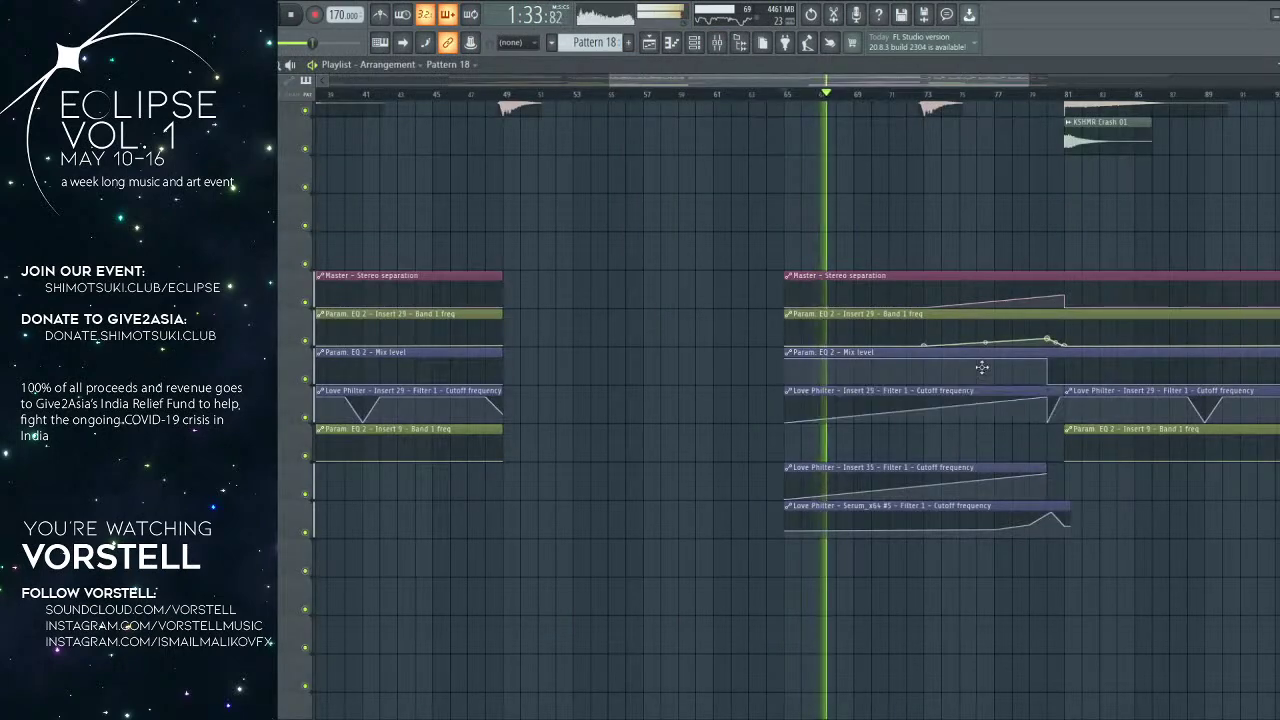
# Step: Compare the levels and effect chains of Insert 29 and Serum_x64 #5 during playback from bar 65
pyautogui.click(717, 45)
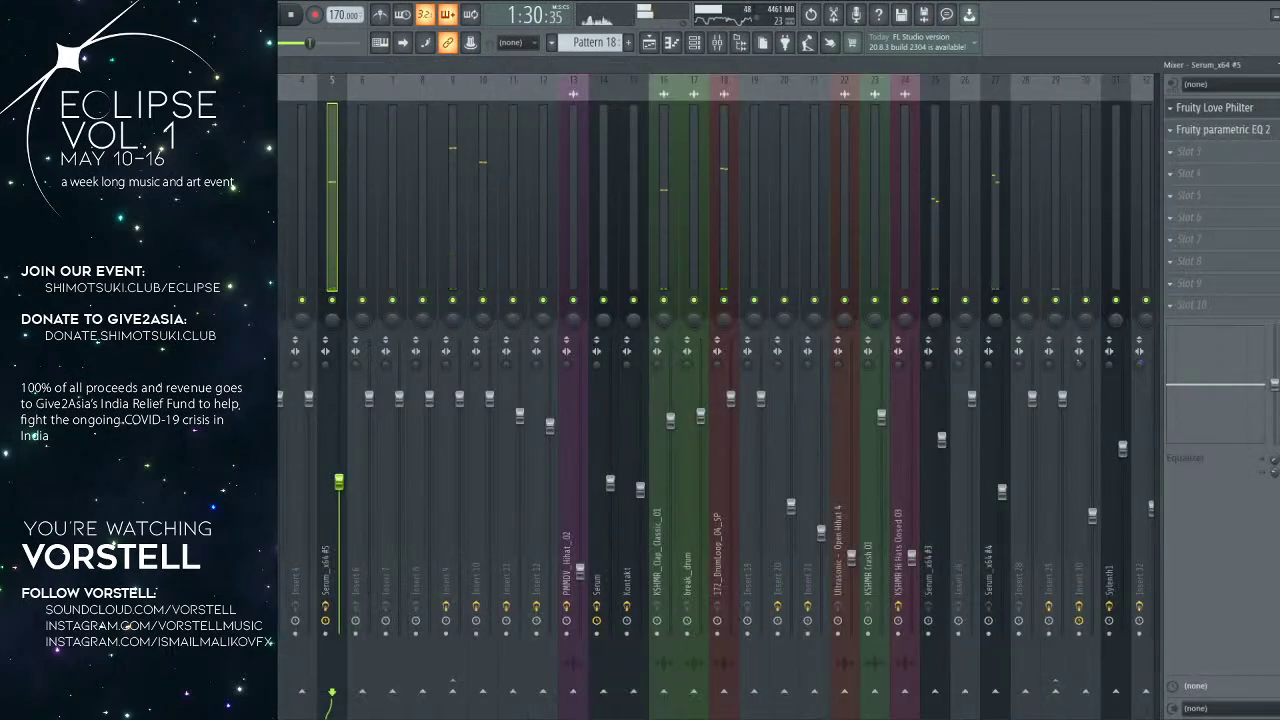
pyautogui.moveTo(239, 716); pyautogui.dragTo(280, 716)
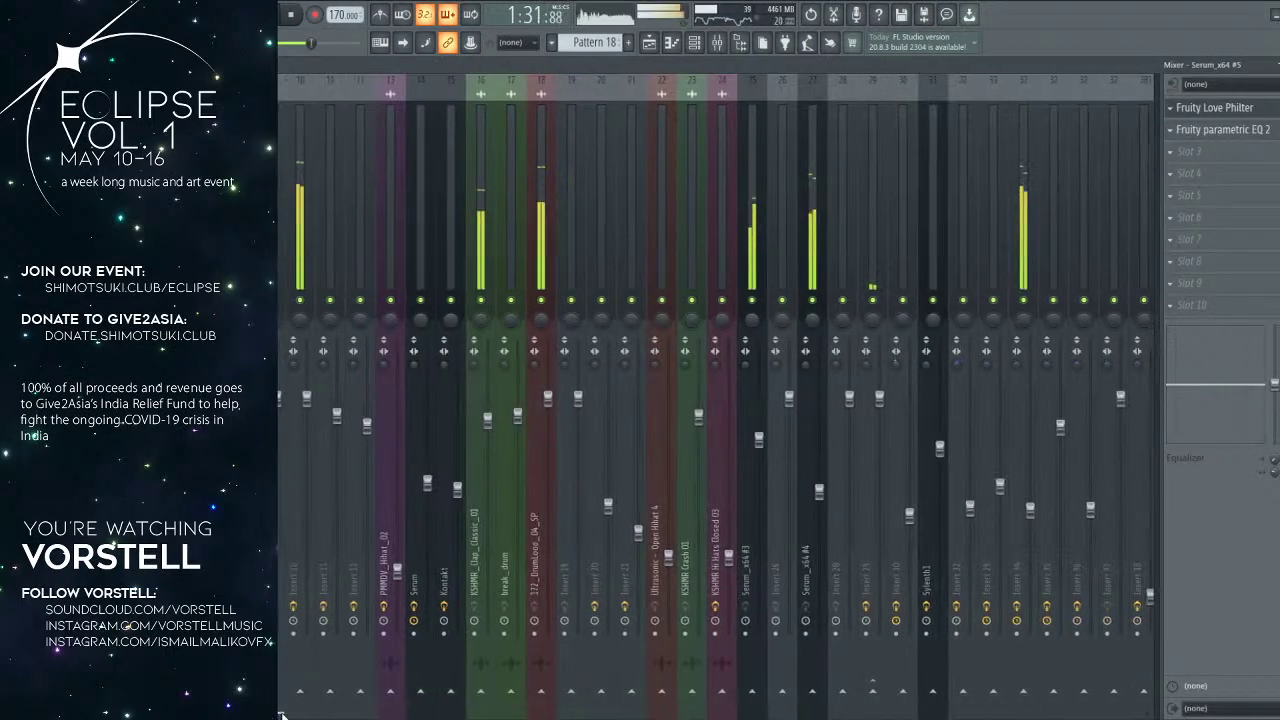
pyautogui.click(875, 263)
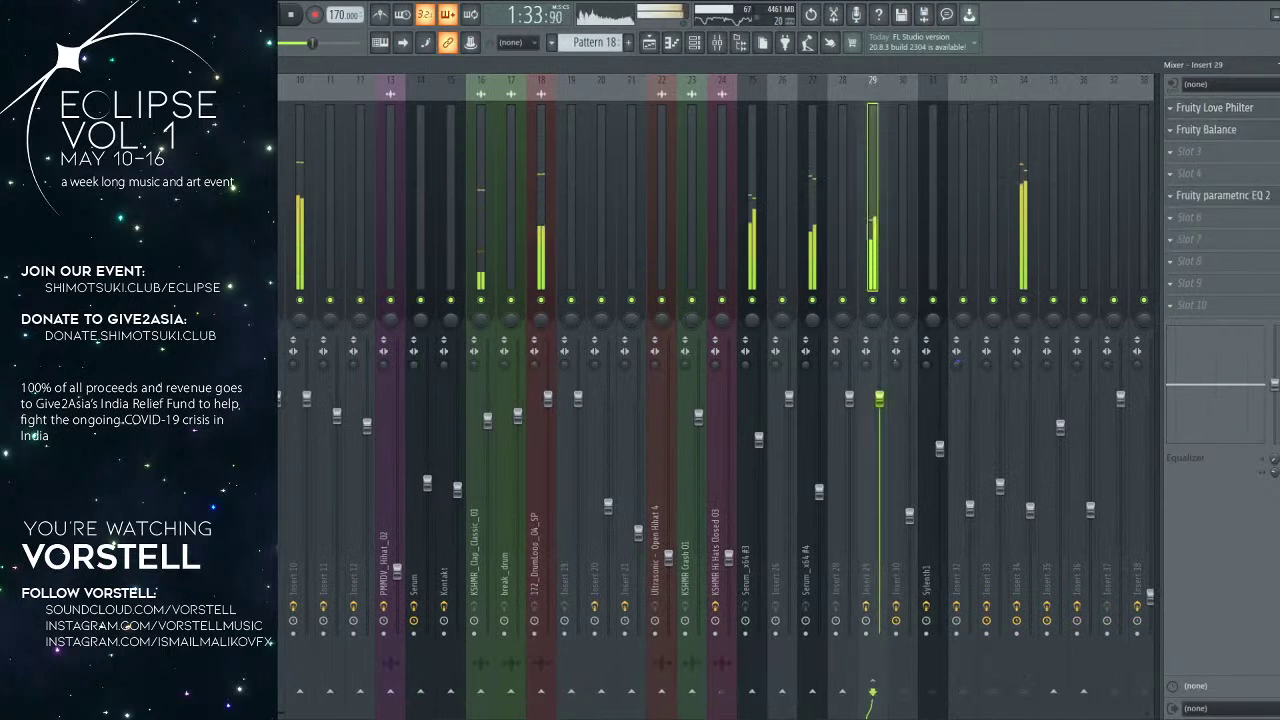
pyautogui.hscroll(-6, 283, 714)
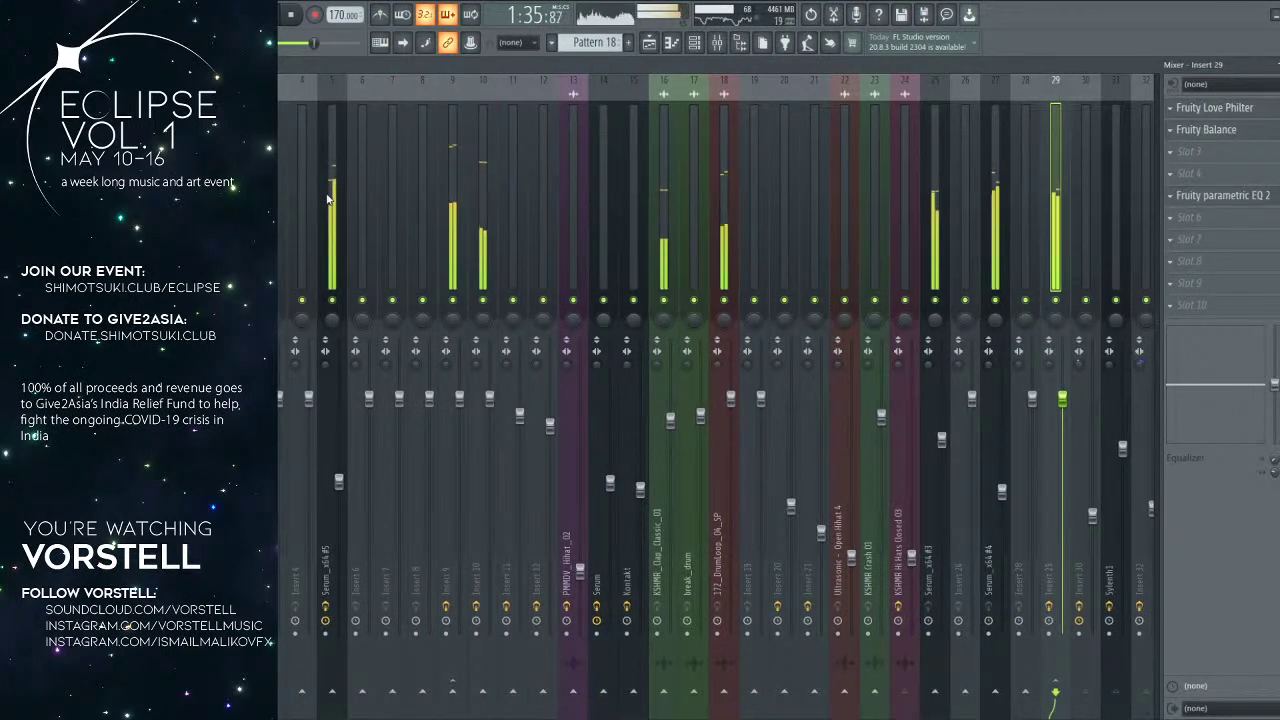
pyautogui.click(332, 200)
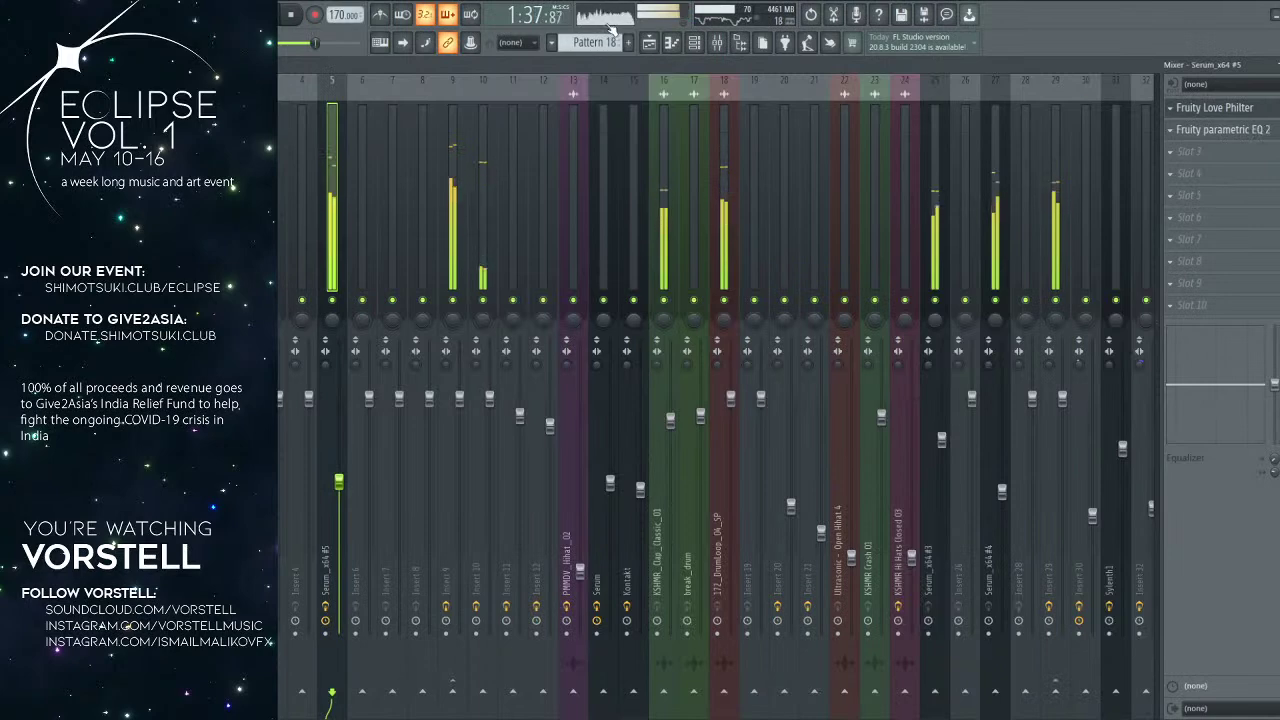
# Step: Play back the transition from about bar 79 into the second drop at bar 81 and review its clips
pyautogui.click(671, 43)
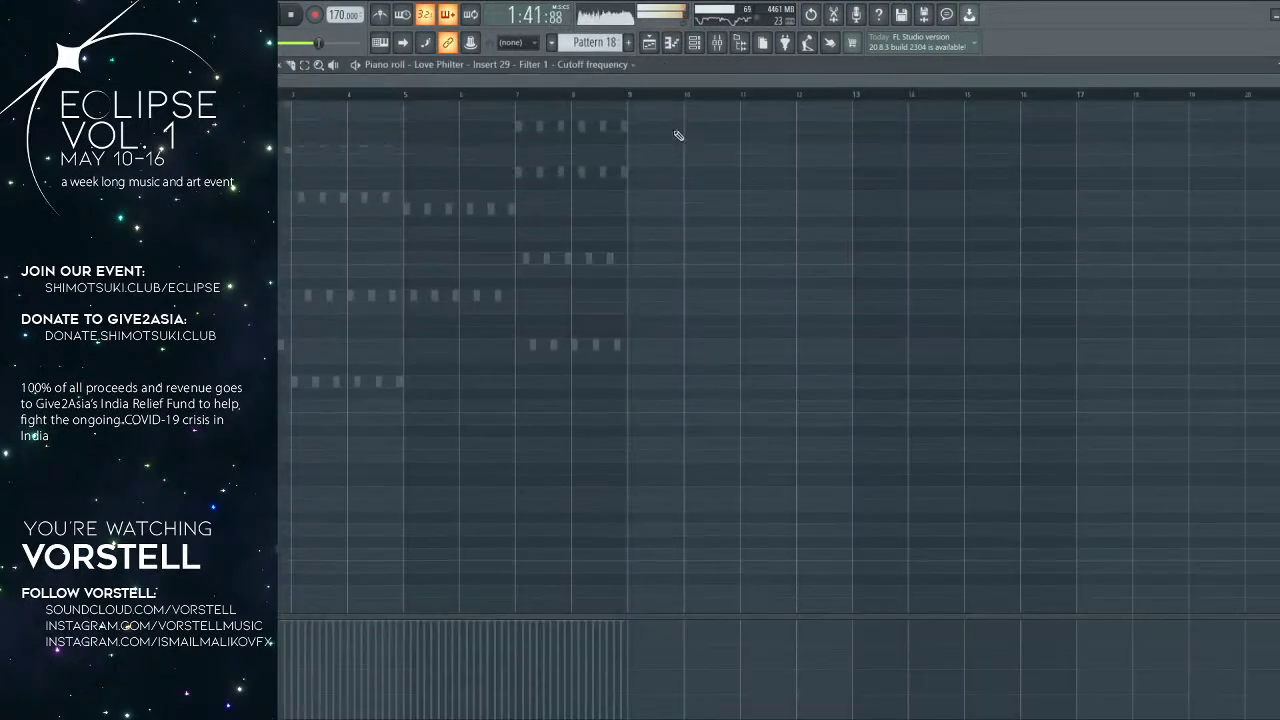
pyautogui.click(671, 45)
pyautogui.click(650, 43)
pyautogui.moveTo(829, 126); pyautogui.dragTo(578, 441)
pyautogui.click(825, 94)
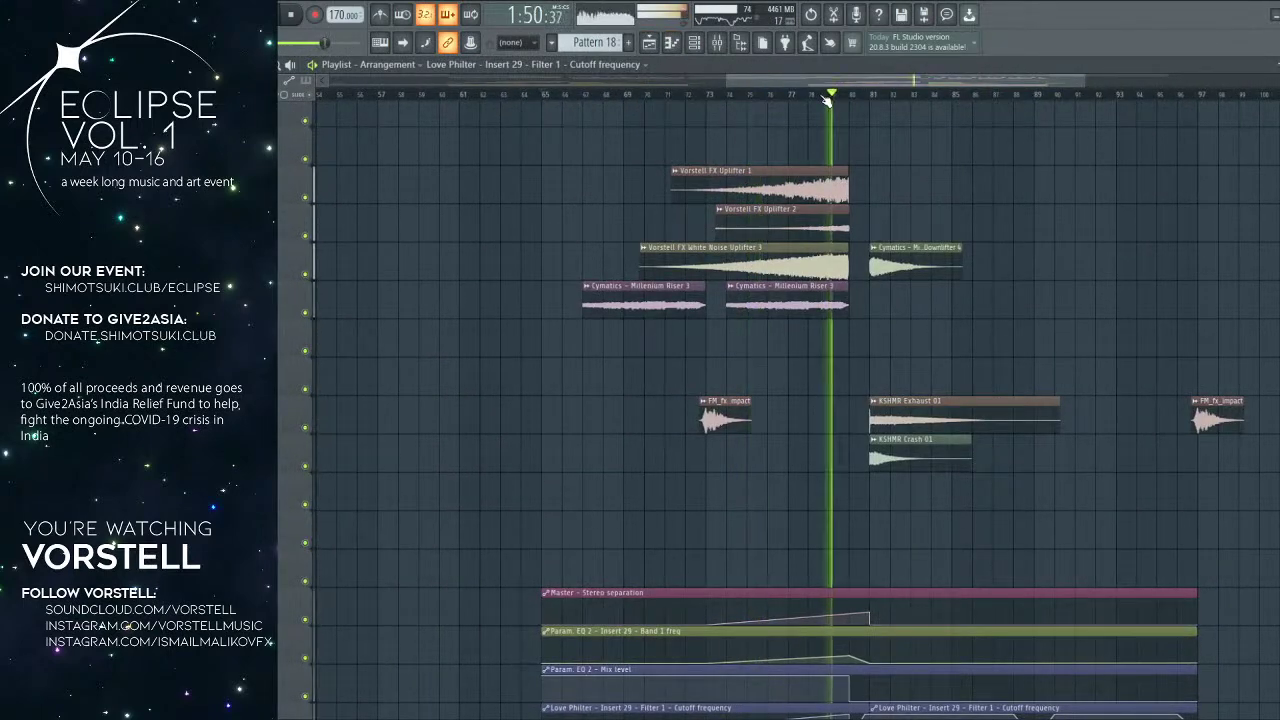
pyautogui.scroll(-1, 849, 120)
pyautogui.moveTo(870, 166); pyautogui.dragTo(823, 184)
pyautogui.scroll(10, 822, 185)
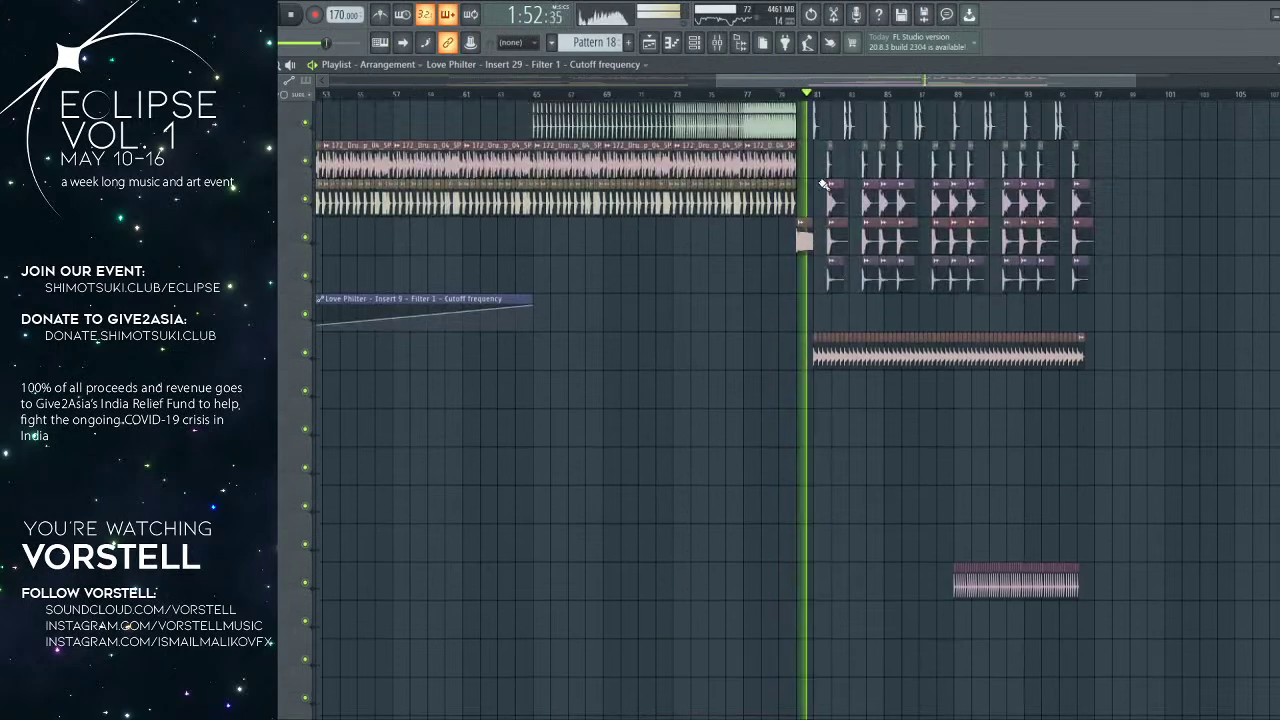
pyautogui.scroll(2, 822, 185)
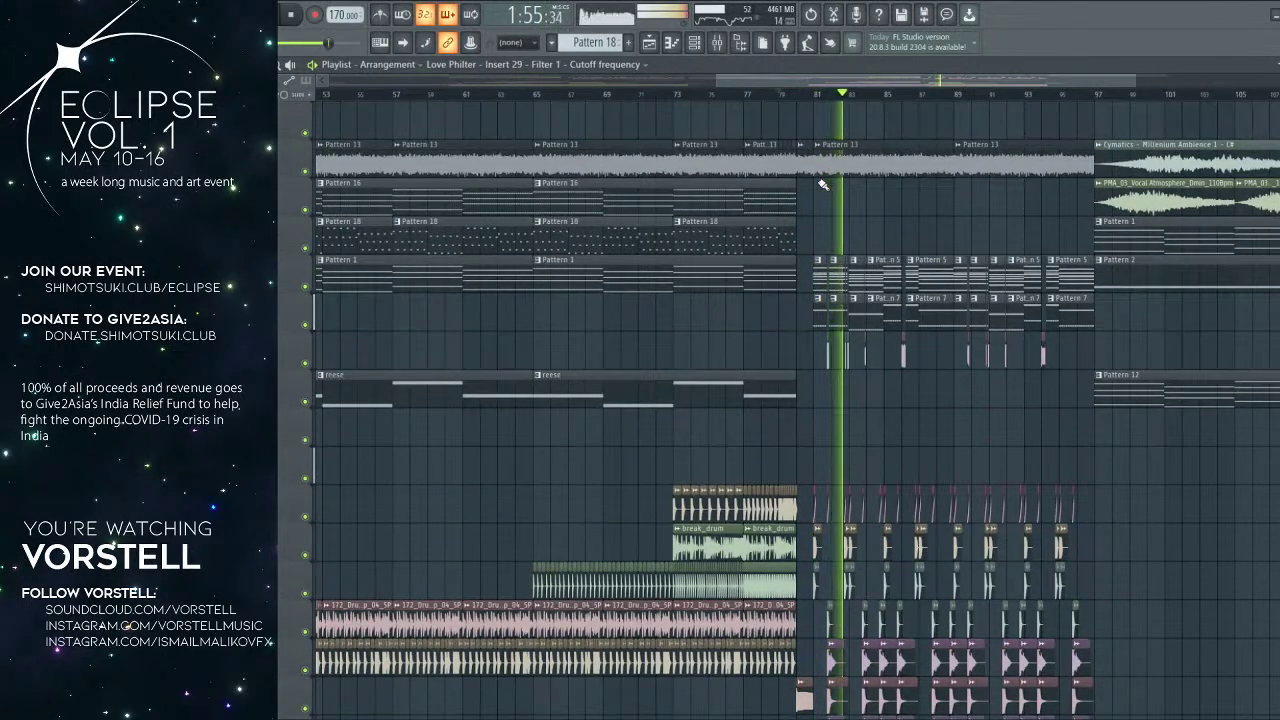
# Step: Check the Insert 20 Parametric EQ 2 settings during the second drop, and return to the full arrangement in the playlist
pyautogui.click(718, 43)
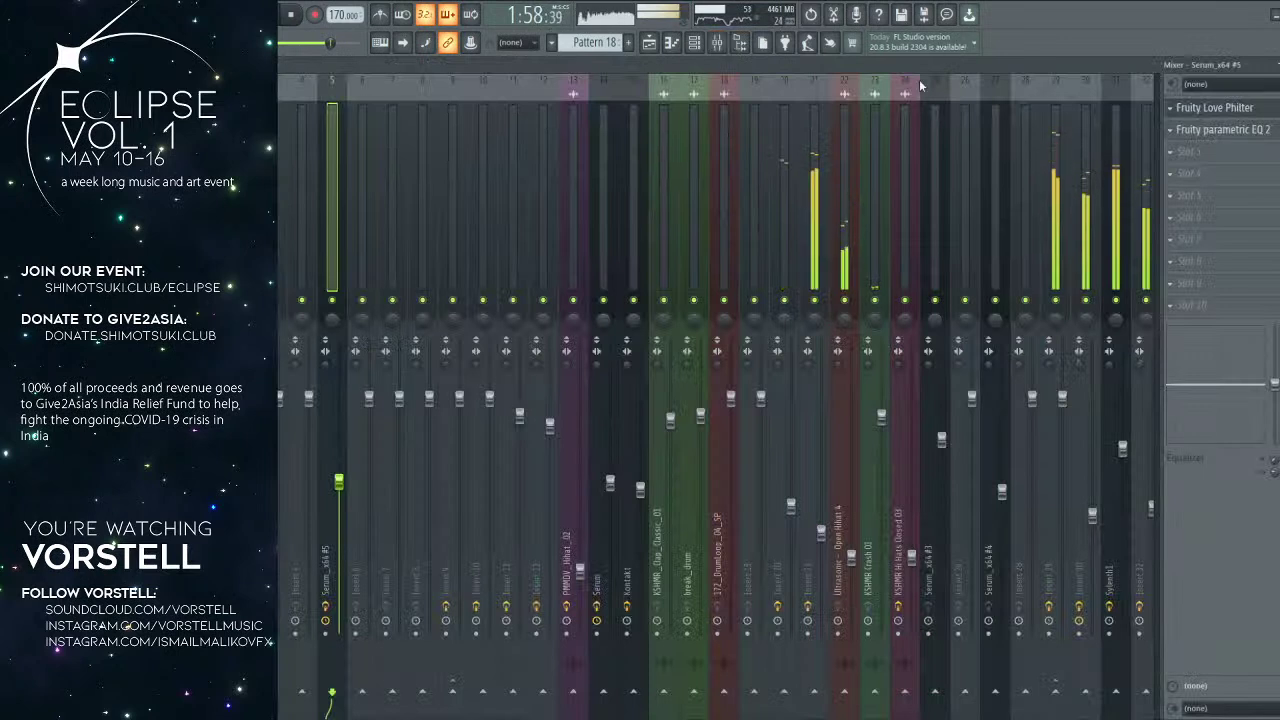
pyautogui.click(767, 268)
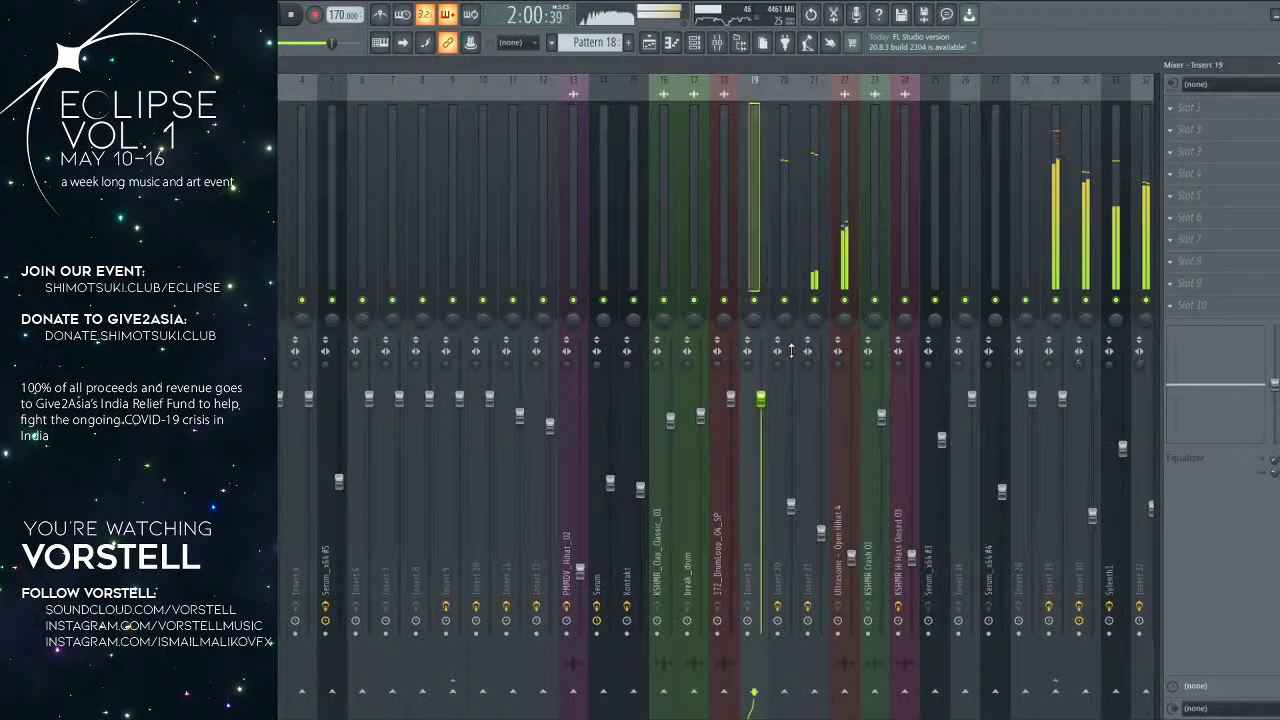
pyautogui.click(792, 231)
pyautogui.click(1253, 130)
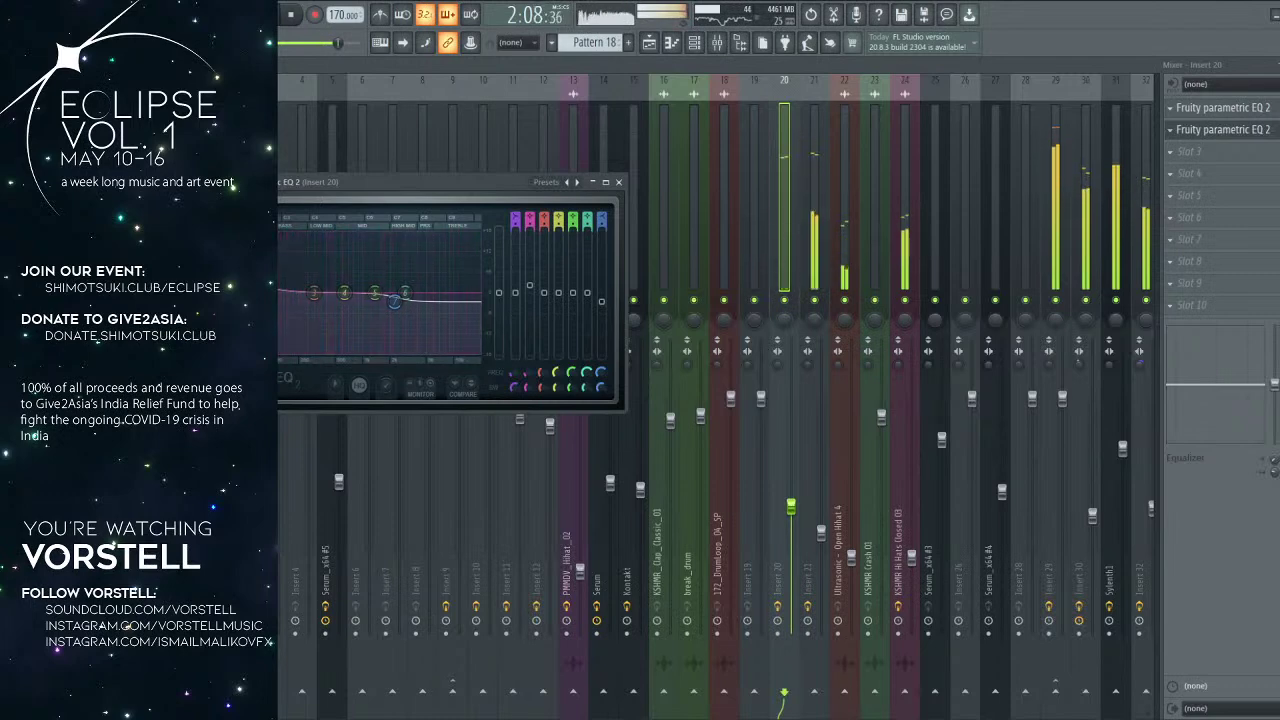
pyautogui.click(621, 183)
pyautogui.click(650, 43)
pyautogui.scroll(-5, 751, 99)
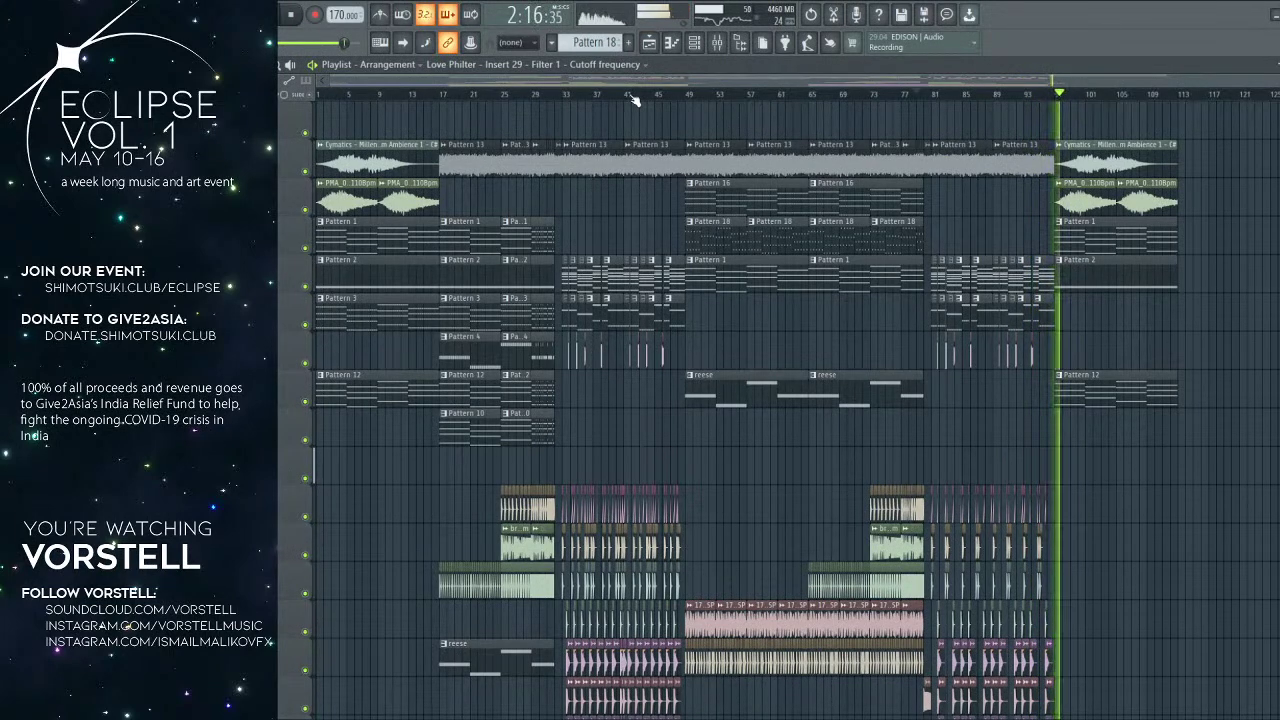
# Step: Play back the first drop from about bar 32 and review its clips across the arrangement
pyautogui.click(563, 99)
pyautogui.scroll(-3, 640, 180)
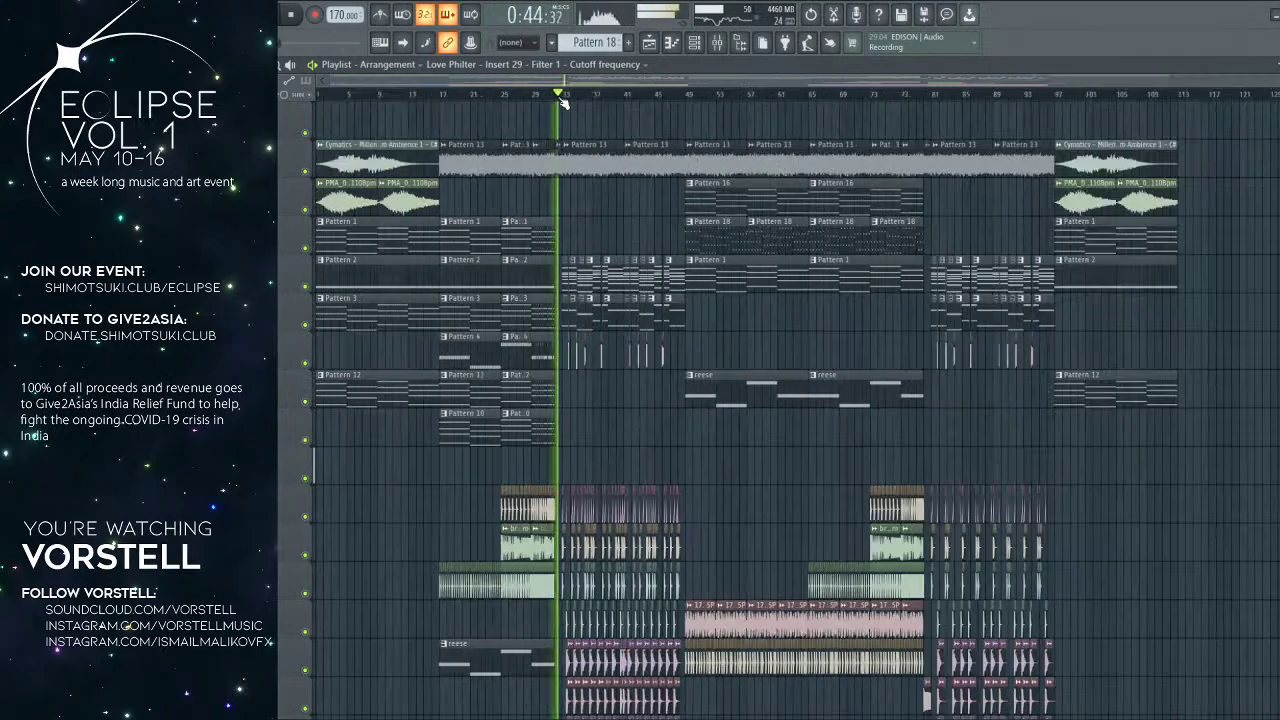
pyautogui.scroll(-4, 676, 195)
pyautogui.scroll(2, 808, 96)
pyautogui.scroll(-2, 808, 96)
pyautogui.scroll(2, 1017, 98)
pyautogui.scroll(-2, 1015, 98)
pyautogui.scroll(6, 1006, 200)
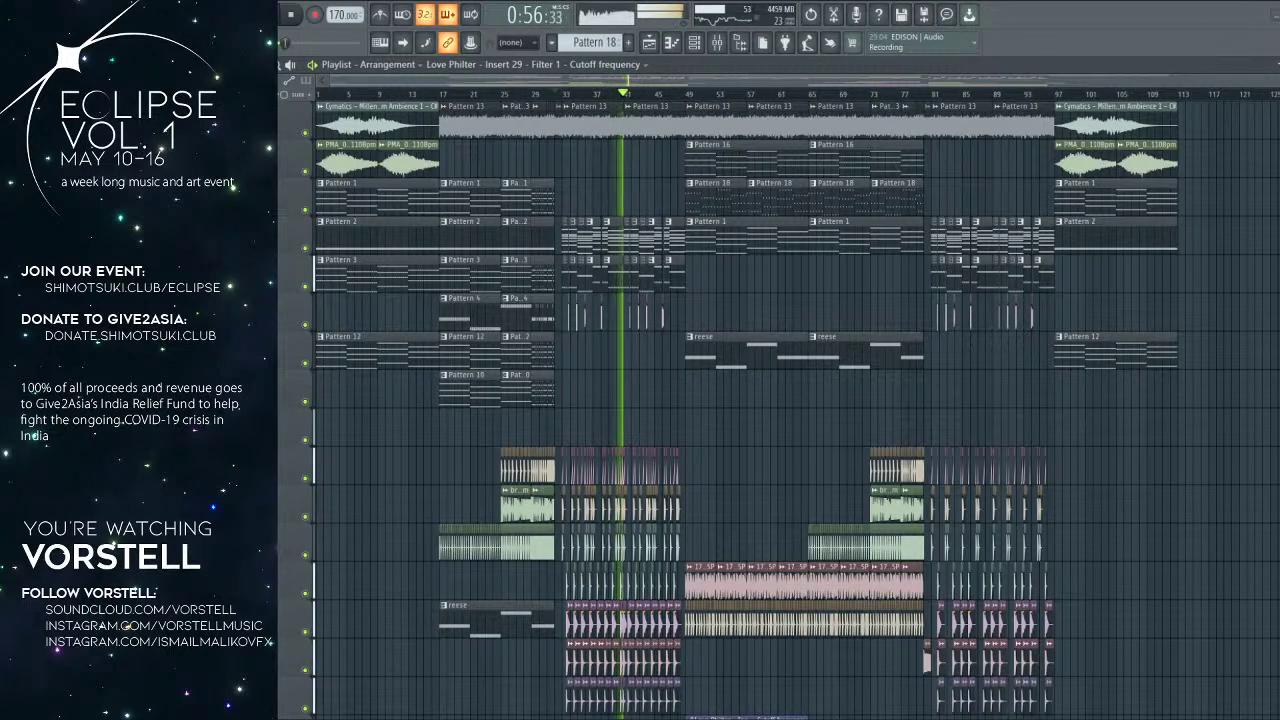
pyautogui.scroll(-4, 503, 283)
pyautogui.scroll(5, 510, 275)
# Step: Play back the first drop from bar 40 and examine its kick, snare and hi-hat clips up close
pyautogui.click(619, 94)
pyautogui.scroll(3, 622, 97)
pyautogui.scroll(7, 622, 98)
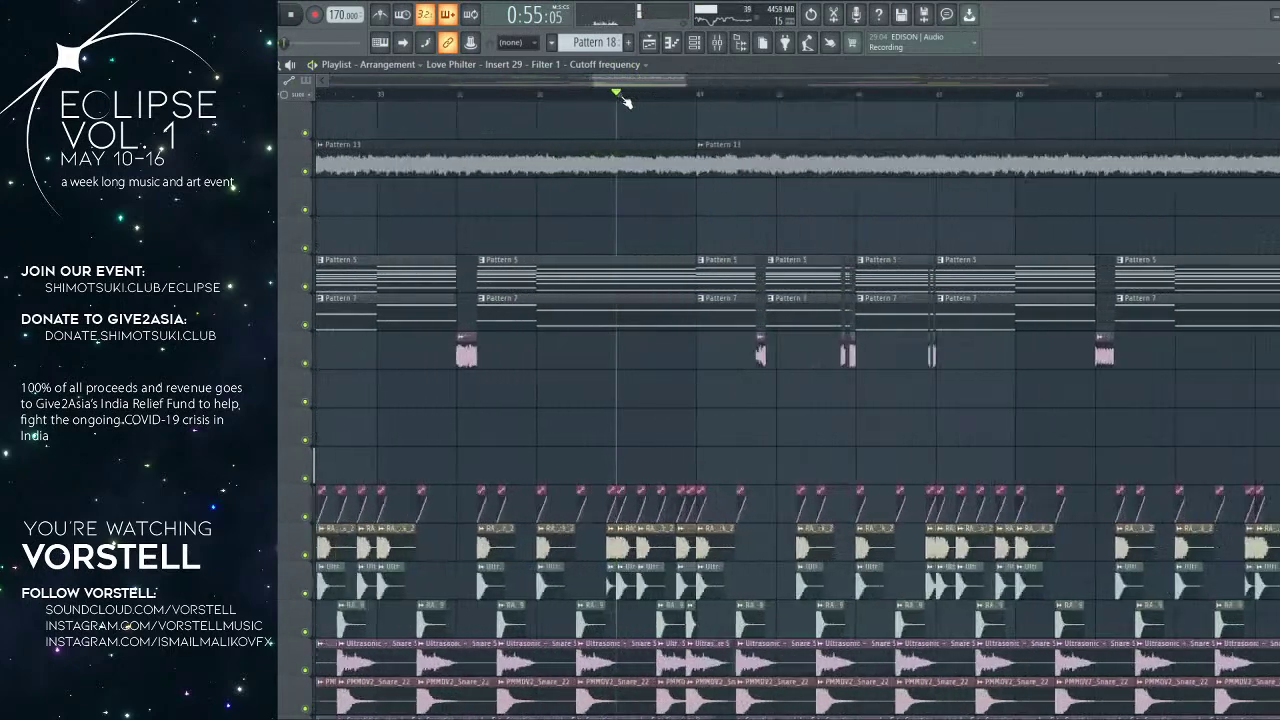
pyautogui.press('space')
pyautogui.scroll(-2, 816, 325)
pyautogui.scroll(-1, 818, 329)
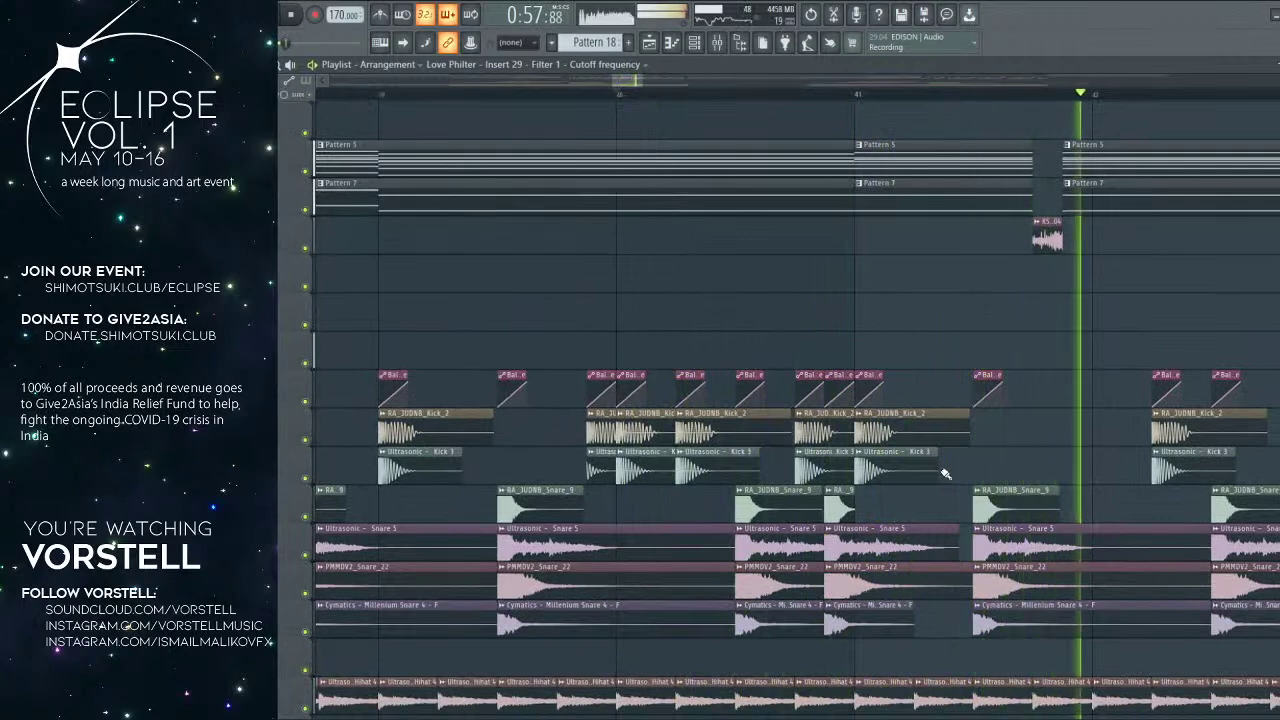
pyautogui.scroll(-4, 788, 510)
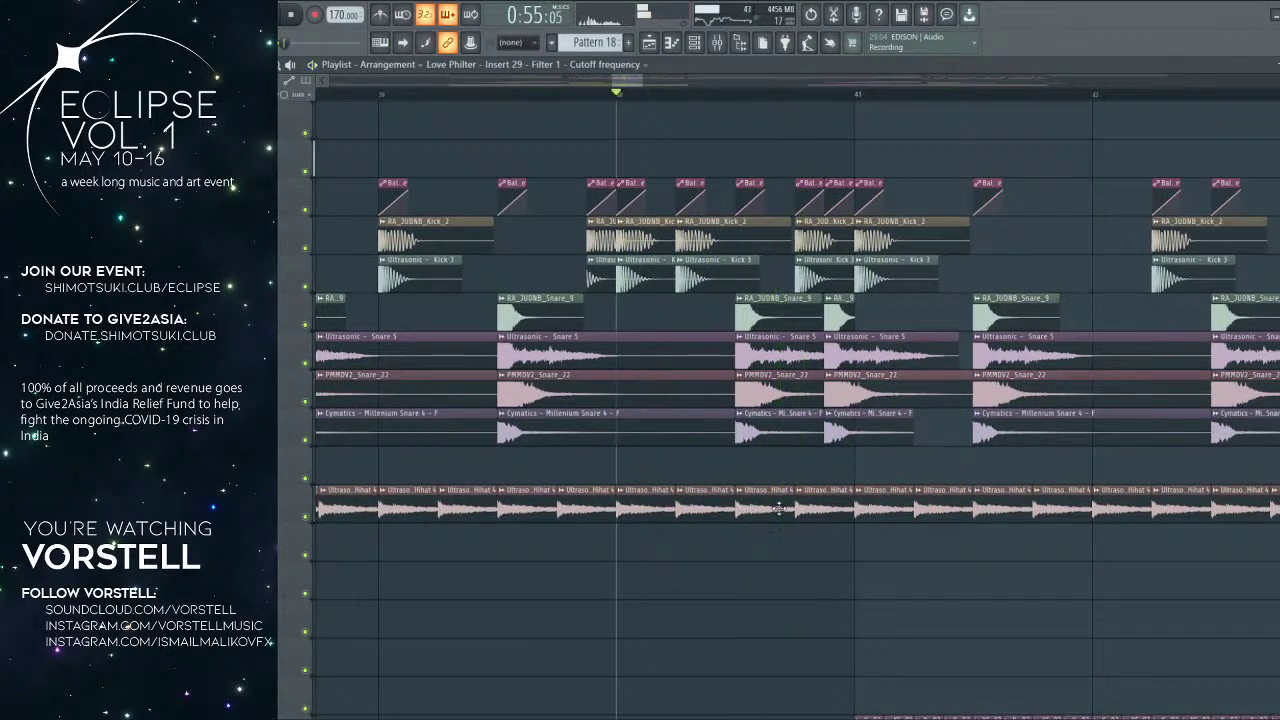
# Step: Try deleting hi-hat clips in the second half of bar 40, and undo the deletion
pyautogui.rightClick(788, 510)
pyautogui.rightClick(828, 500)
pyautogui.hotkey('ctrl', 'z')
pyautogui.press('space')
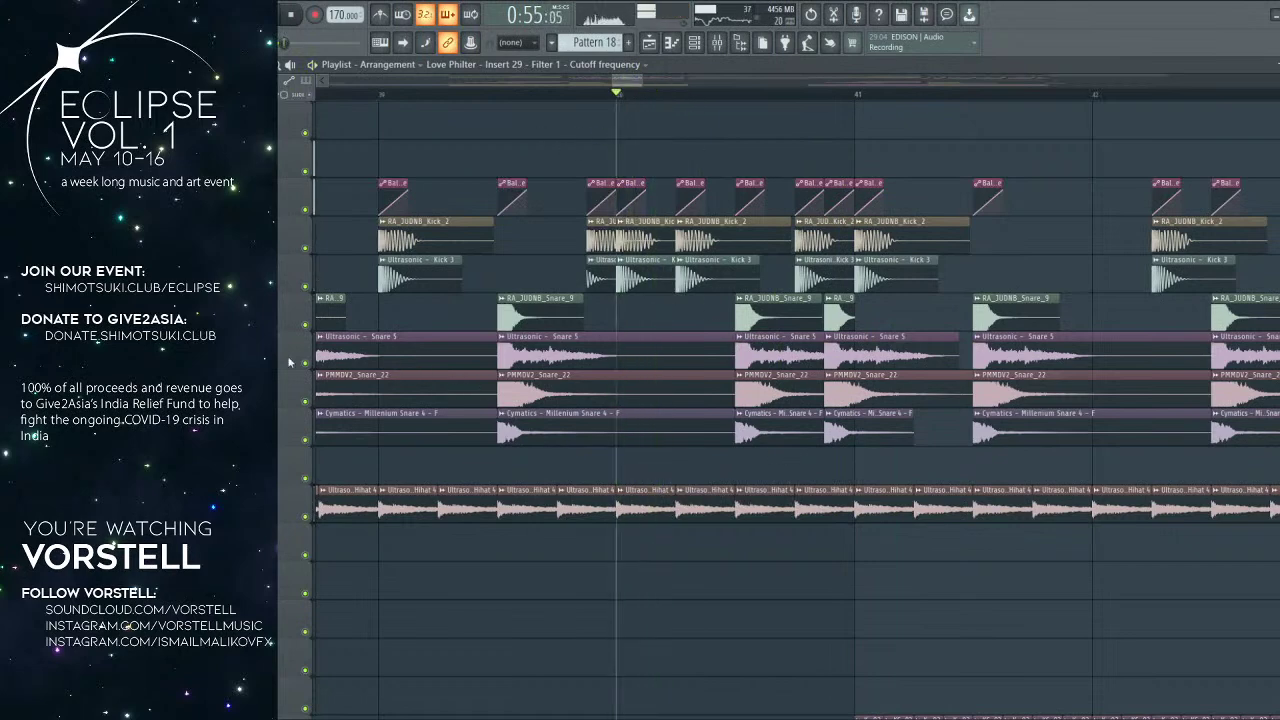
# Step: Listen to the four layered snare tracks together from bar 40 with all other tracks muted
pyautogui.rightClick(308, 324)
pyautogui.press('space')
pyautogui.click(308, 363)
pyautogui.click(308, 402)
pyautogui.press('space')
pyautogui.press('space')
pyautogui.click(308, 440)
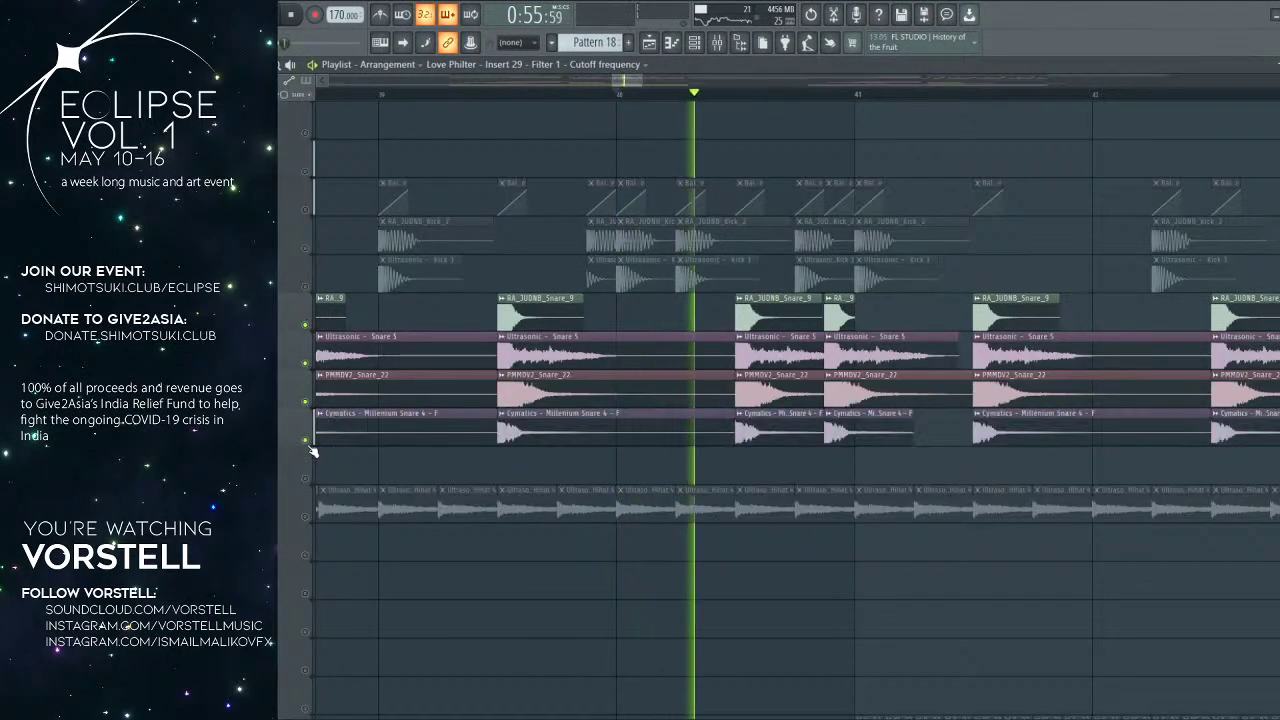
# Step: Solo the Cymatics Millenium Snare 4 and PMMDV2_Snare_22 tracks in turn to compare them, and unmute all tracks
pyautogui.keyDown('ctrl'); pyautogui.click(311, 448); pyautogui.keyUp('ctrl')
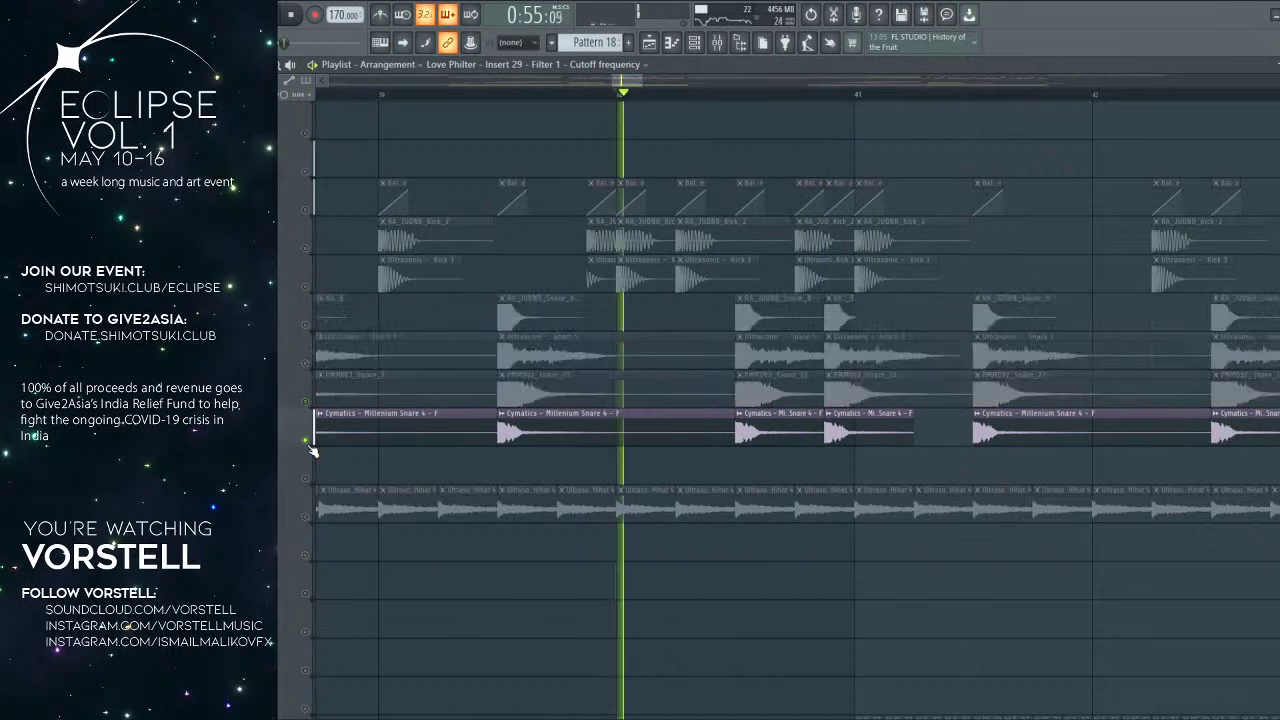
pyautogui.press('space')
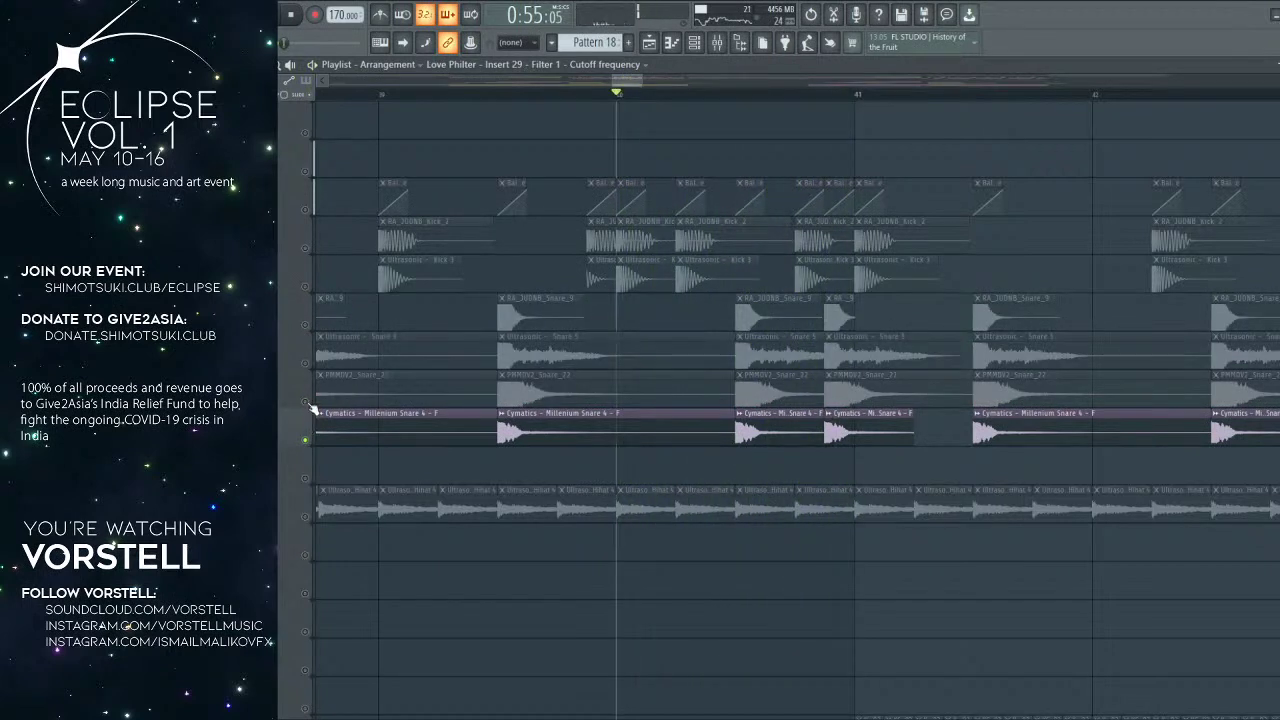
pyautogui.keyDown('ctrl'); pyautogui.click(310, 402); pyautogui.keyUp('ctrl')
pyautogui.press('space')
pyautogui.press('space')
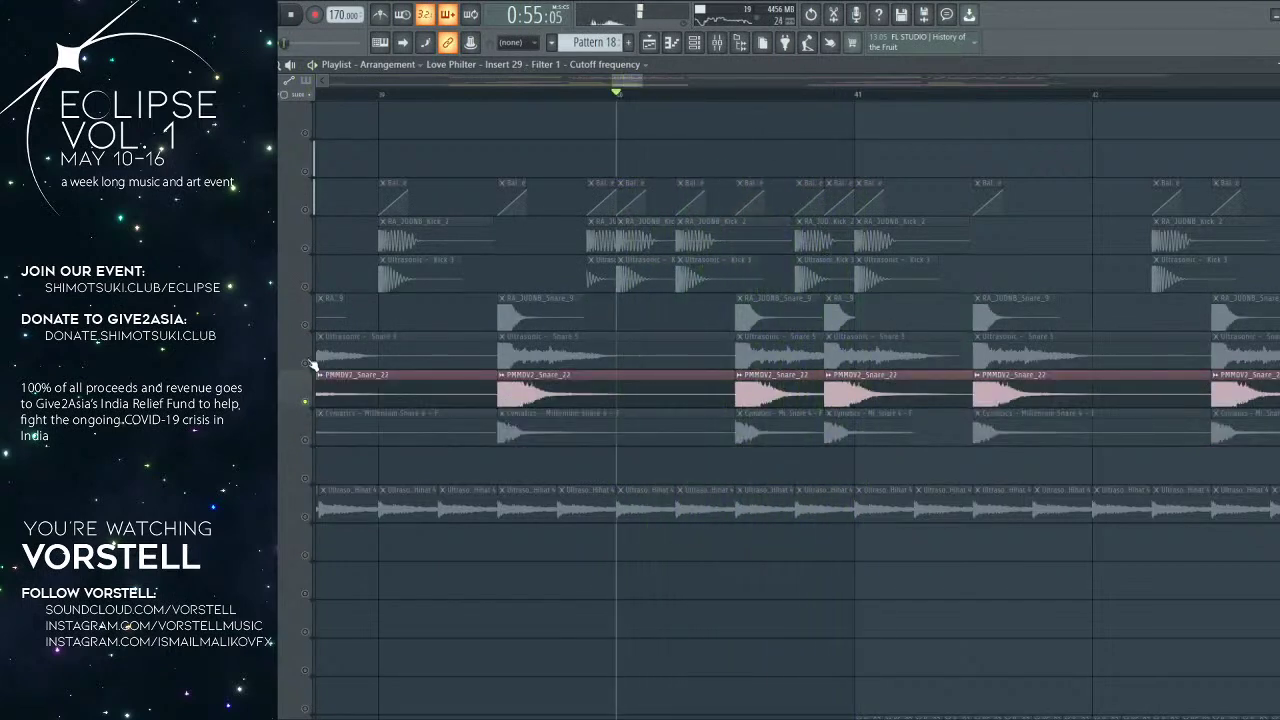
pyautogui.keyDown('ctrl'); pyautogui.click(308, 402); pyautogui.keyUp('ctrl')
pyautogui.press('space')
# Step: Check the PMMDV2_Snare_22 sample settings and try moving its mid-bar-40 clip to the empty track below the snares
pyautogui.doubleClick(540, 390)
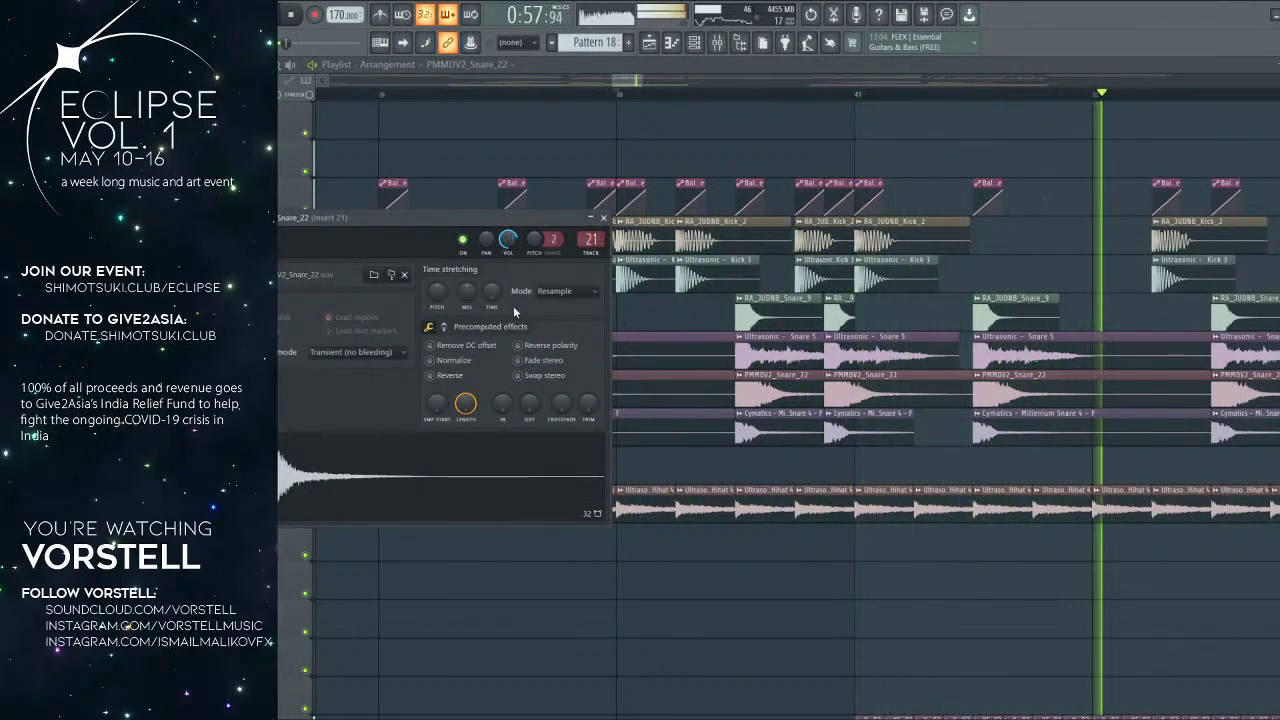
pyautogui.rightClick(777, 388)
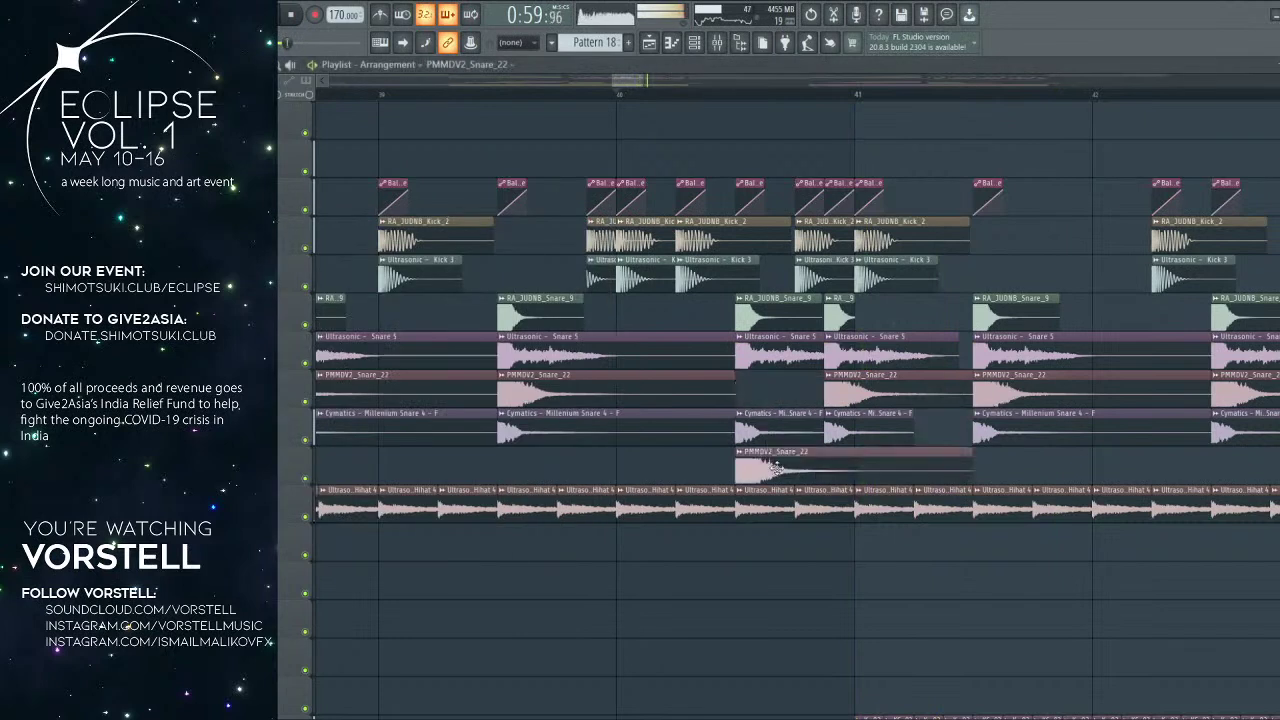
pyautogui.click(777, 390)
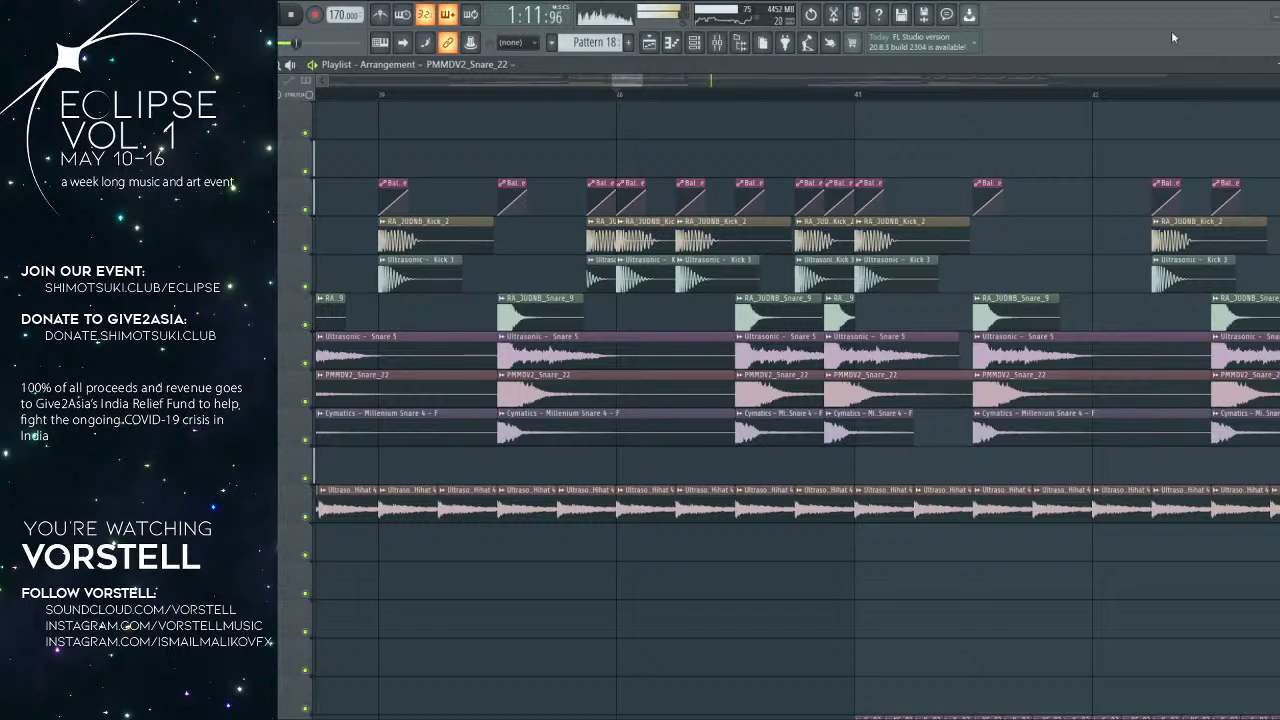
# Step: Lower the Serum_x64 #5 mixer volume slightly and add Fruity Reeverb 2 in its third effect slot
pyautogui.scroll(-6, 749, 90)
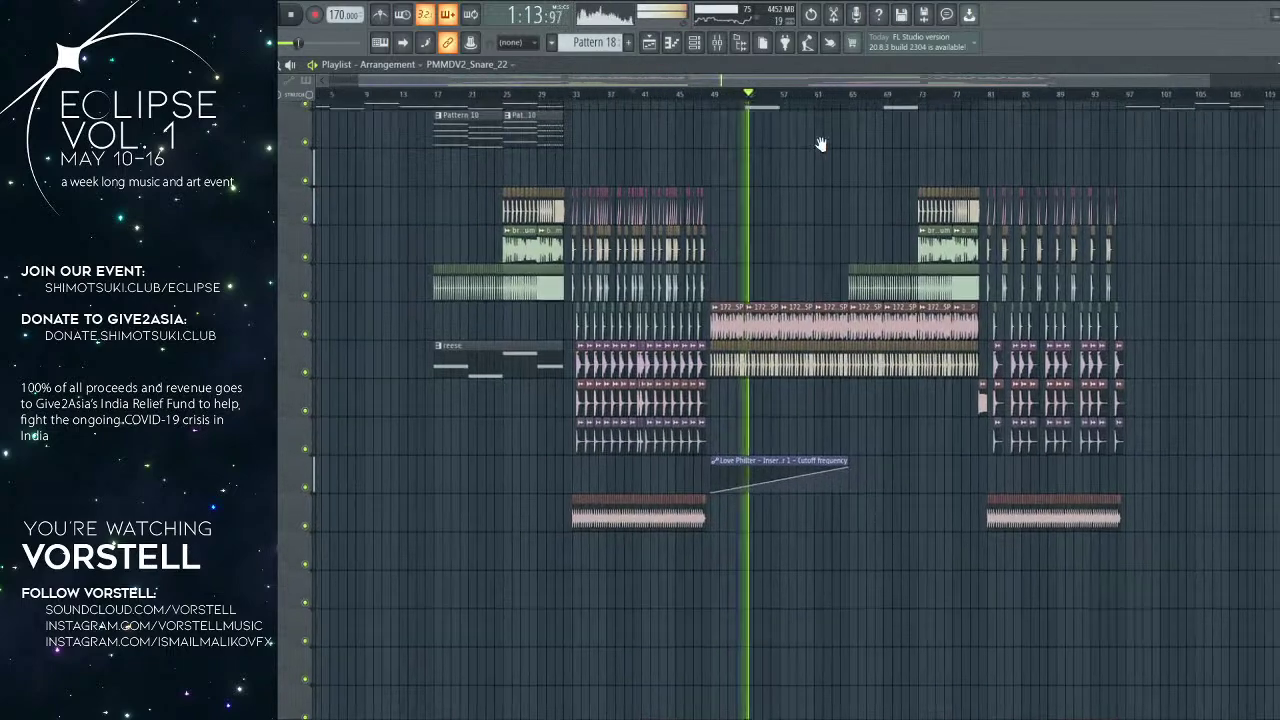
pyautogui.scroll(5, 701, 121)
pyautogui.scroll(3, 737, 95)
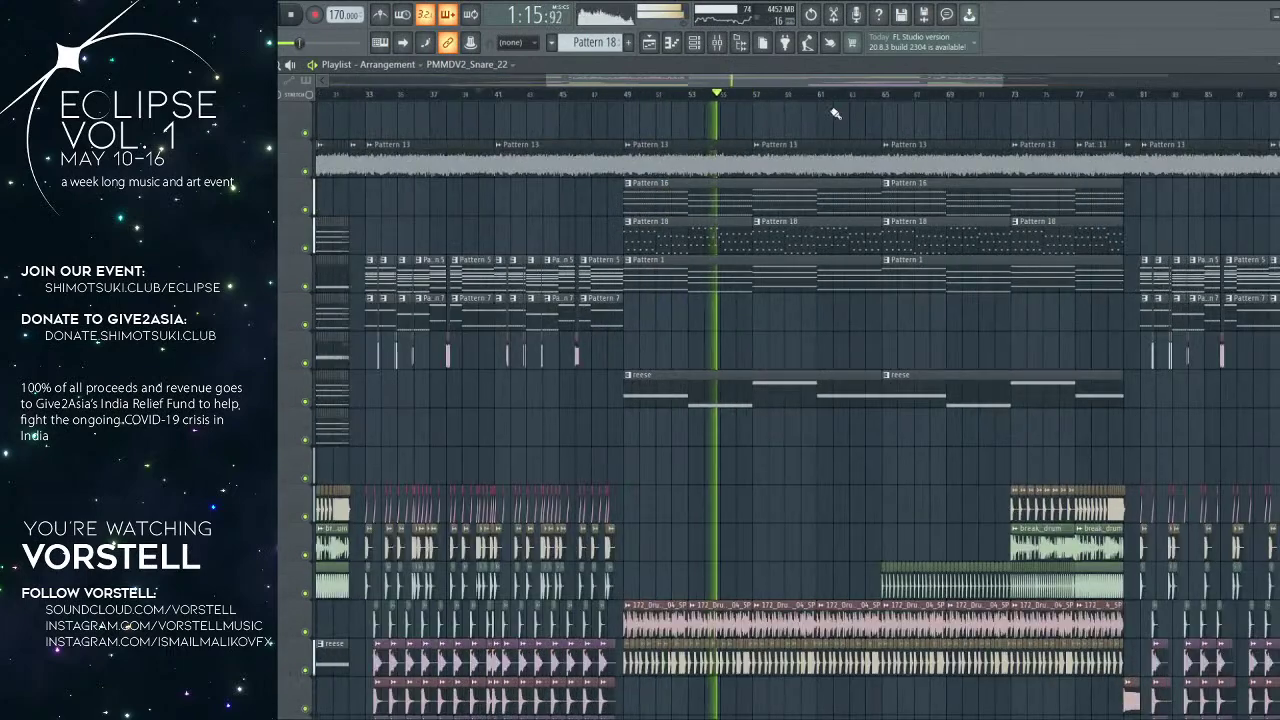
pyautogui.click(738, 42)
pyautogui.click(340, 309)
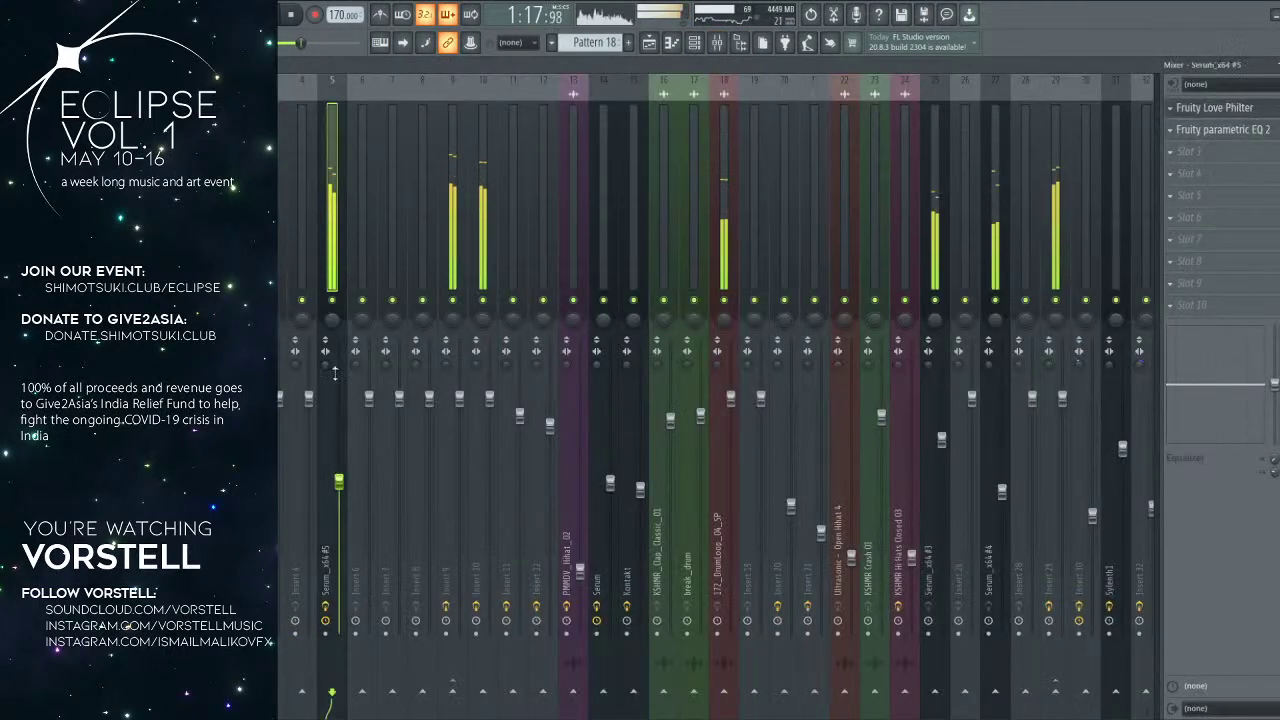
pyautogui.click(695, 42)
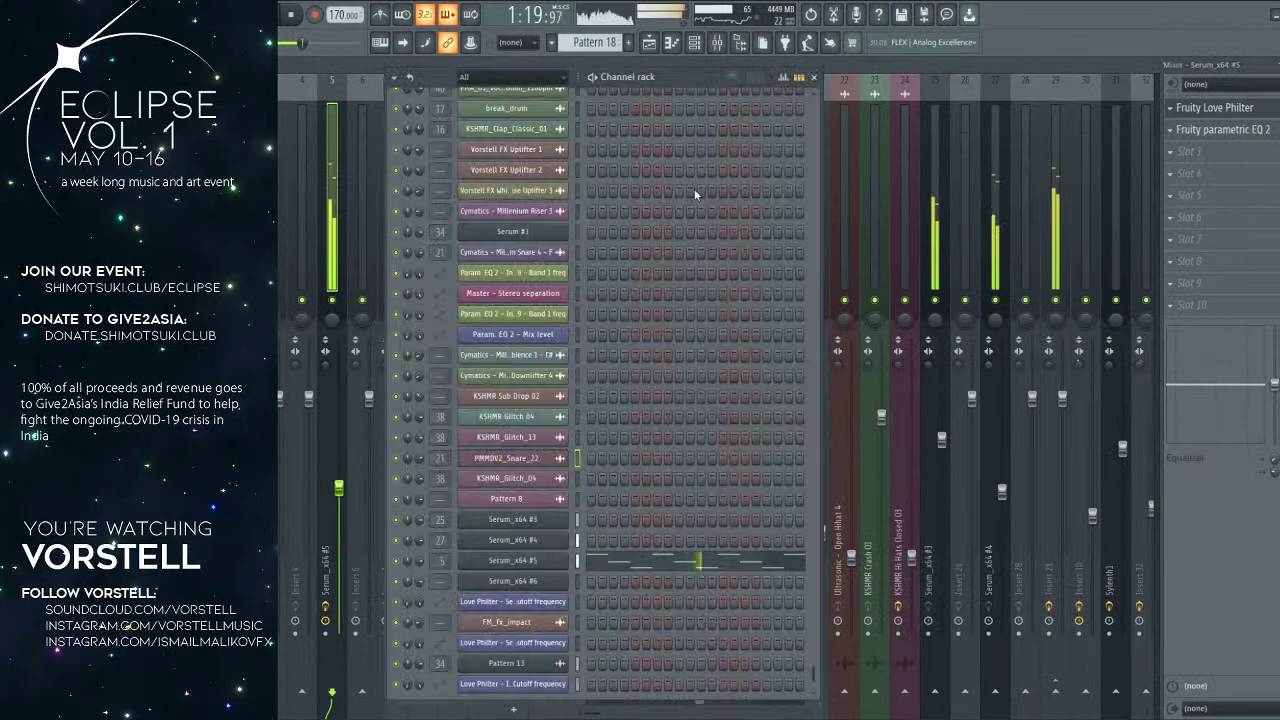
pyautogui.click(1228, 156)
pyautogui.click(1002, 182)
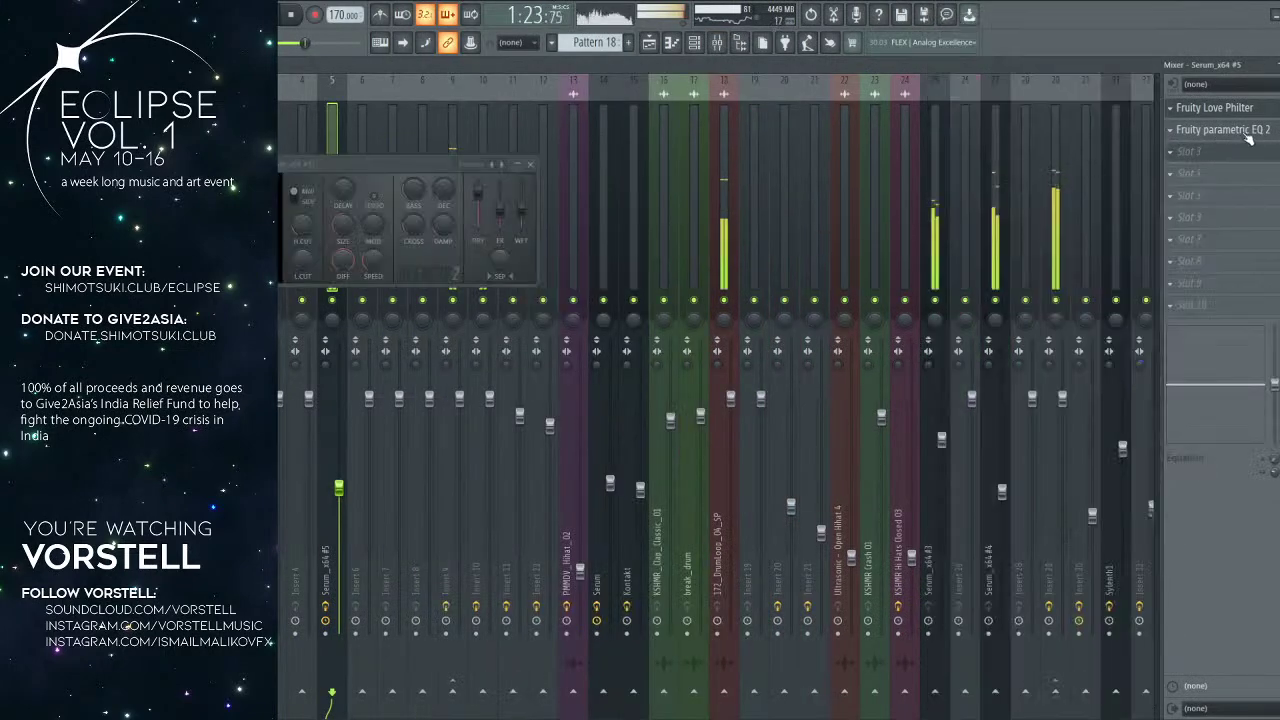
# Step: Check the Parametric EQ 2 and Reeverb 2 settings of Serum_x64 #5, and play the arrangement from bar 49
pyautogui.click(1238, 132)
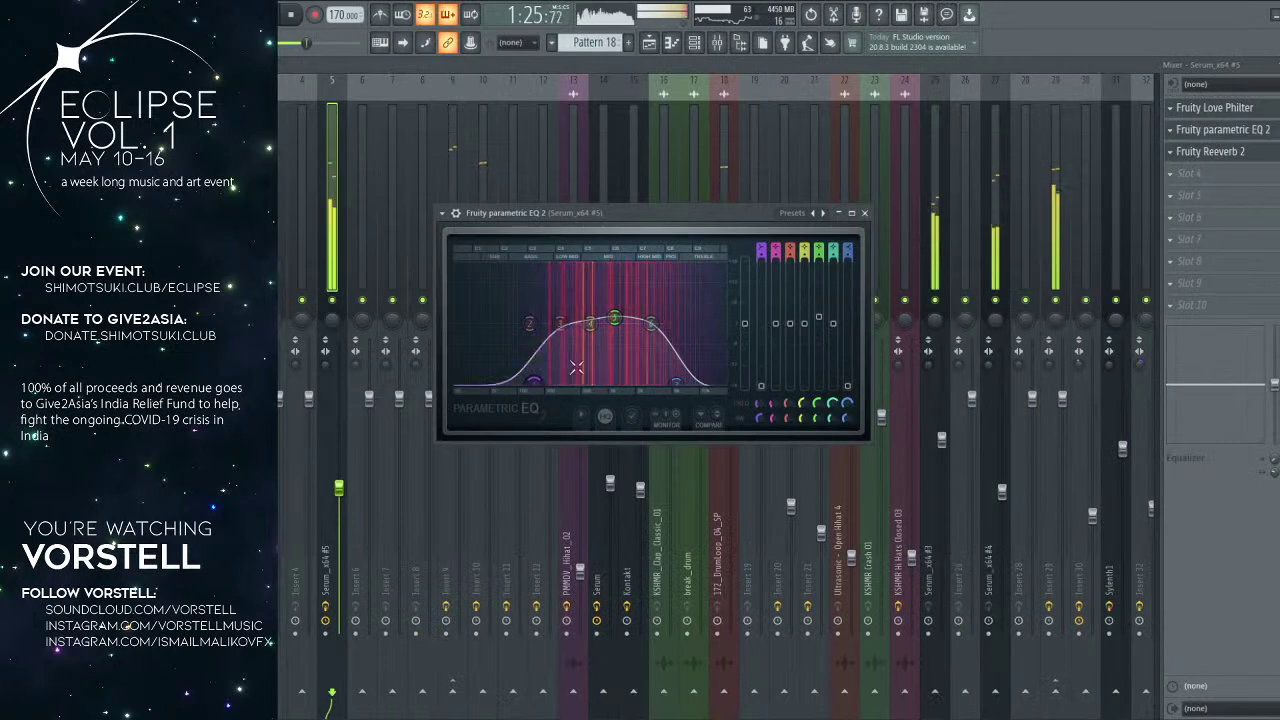
pyautogui.click(1210, 151)
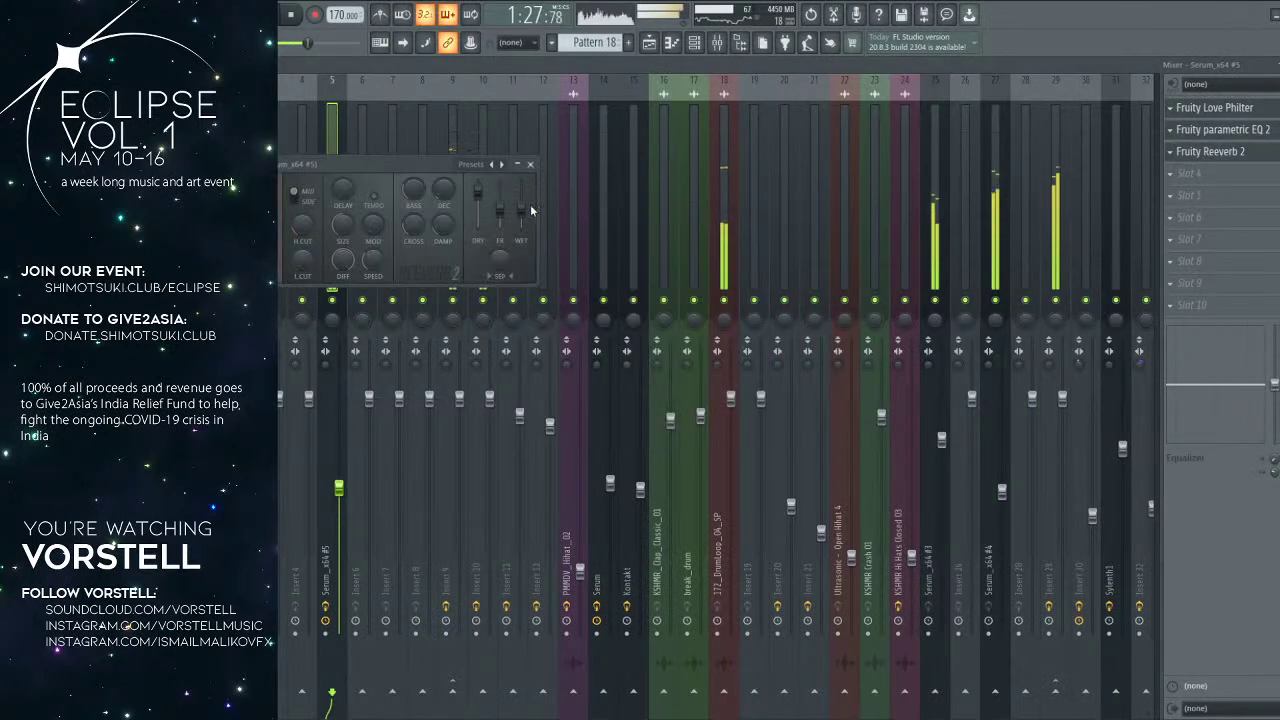
pyautogui.click(1240, 129)
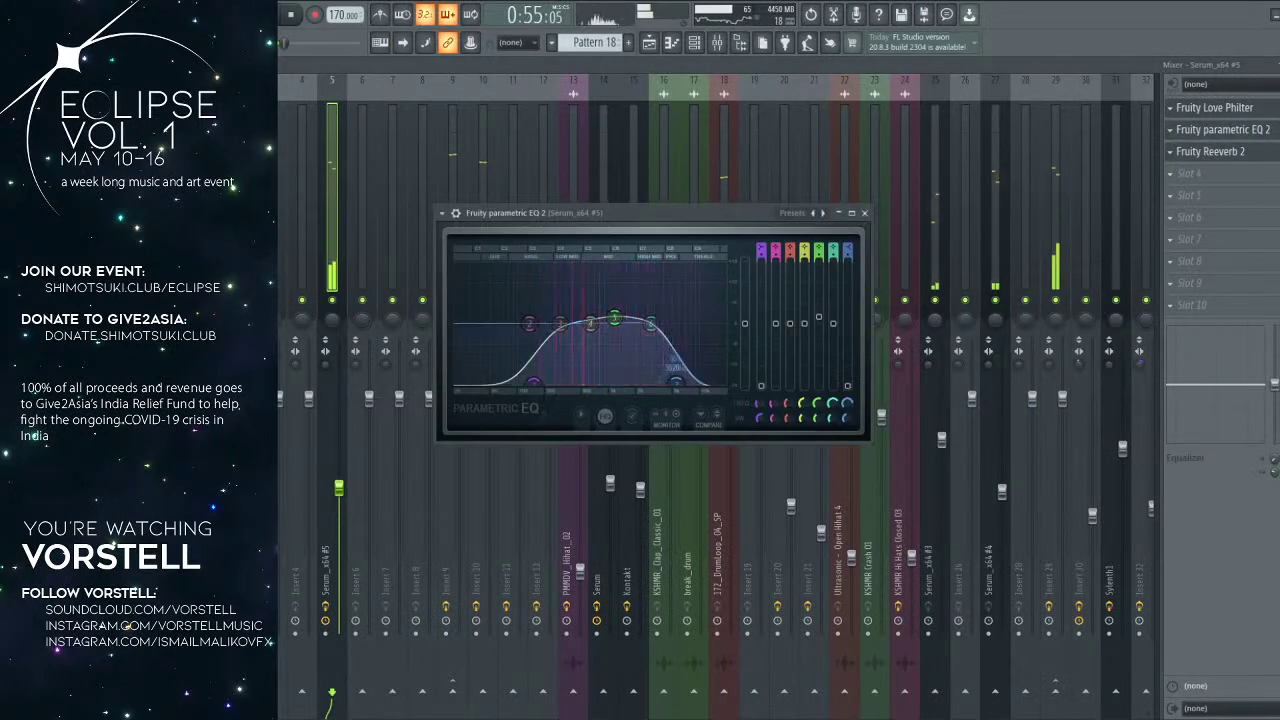
pyautogui.click(864, 212)
pyautogui.click(649, 42)
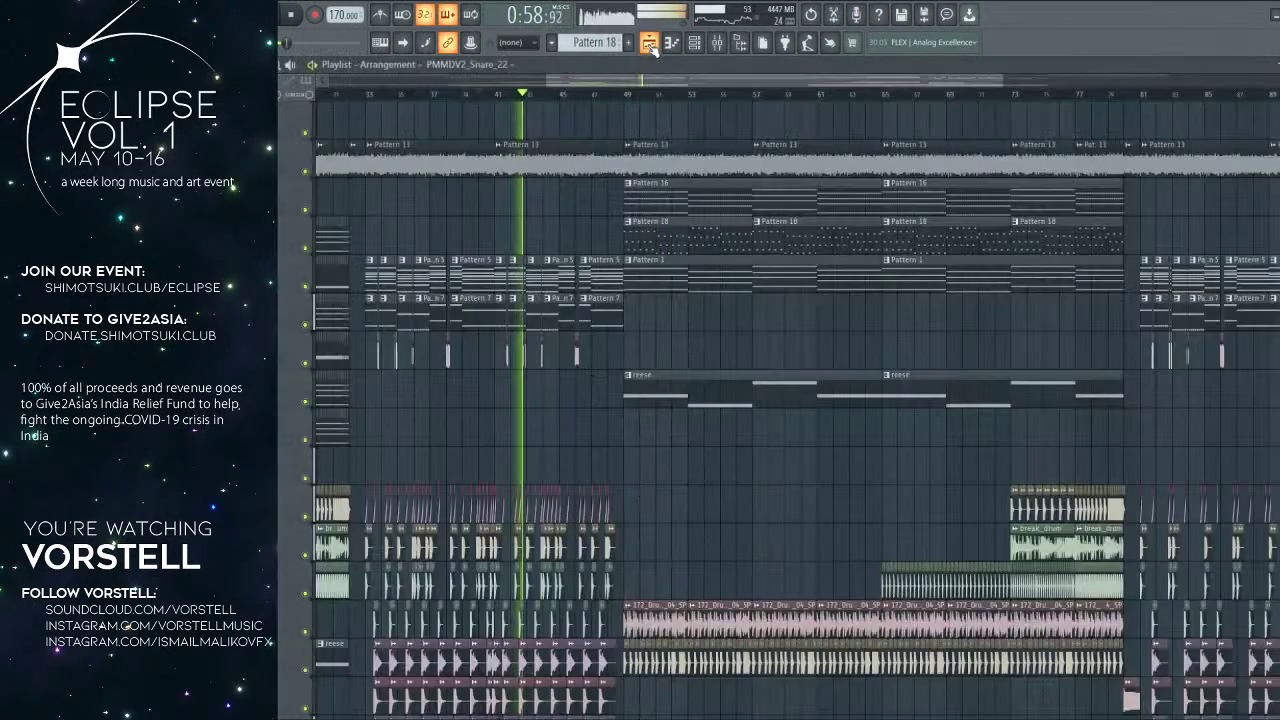
pyautogui.click(622, 96)
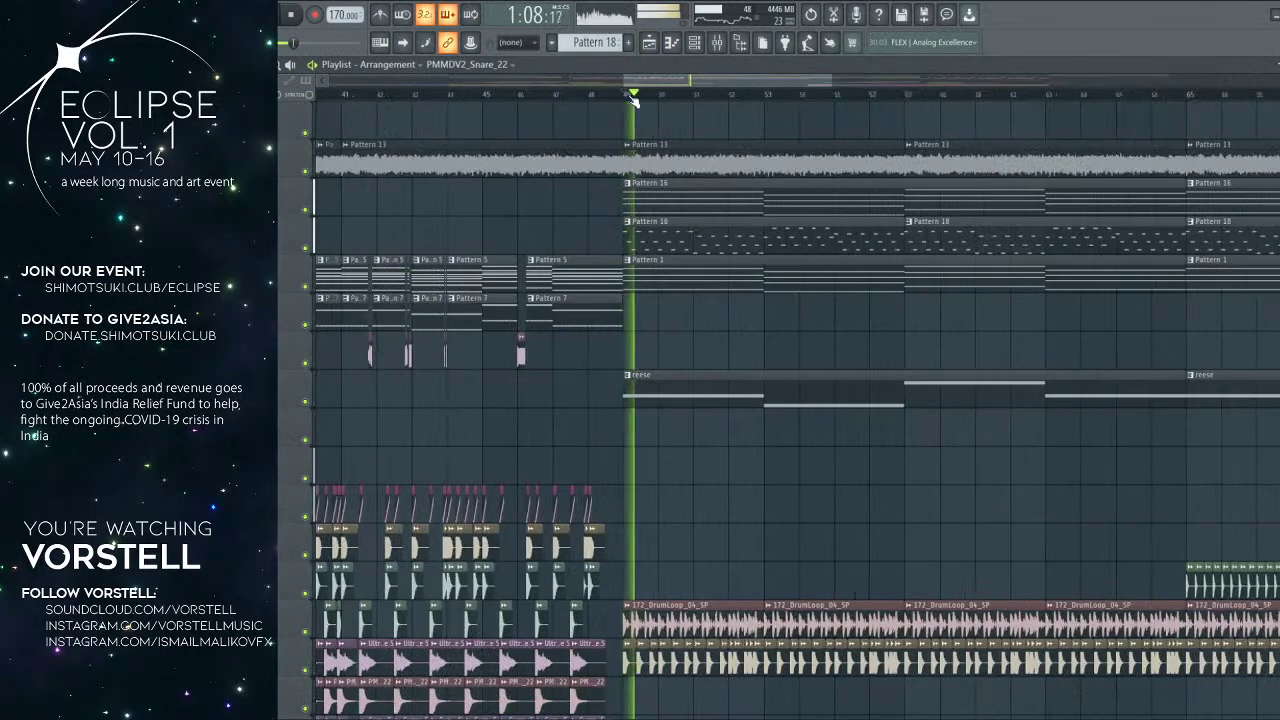
# Step: Raise the high-cut frequency in the Parametric EQ 2 of Serum_x64 #5 and listen to its reverb in solo
pyautogui.click(717, 42)
pyautogui.click(1234, 138)
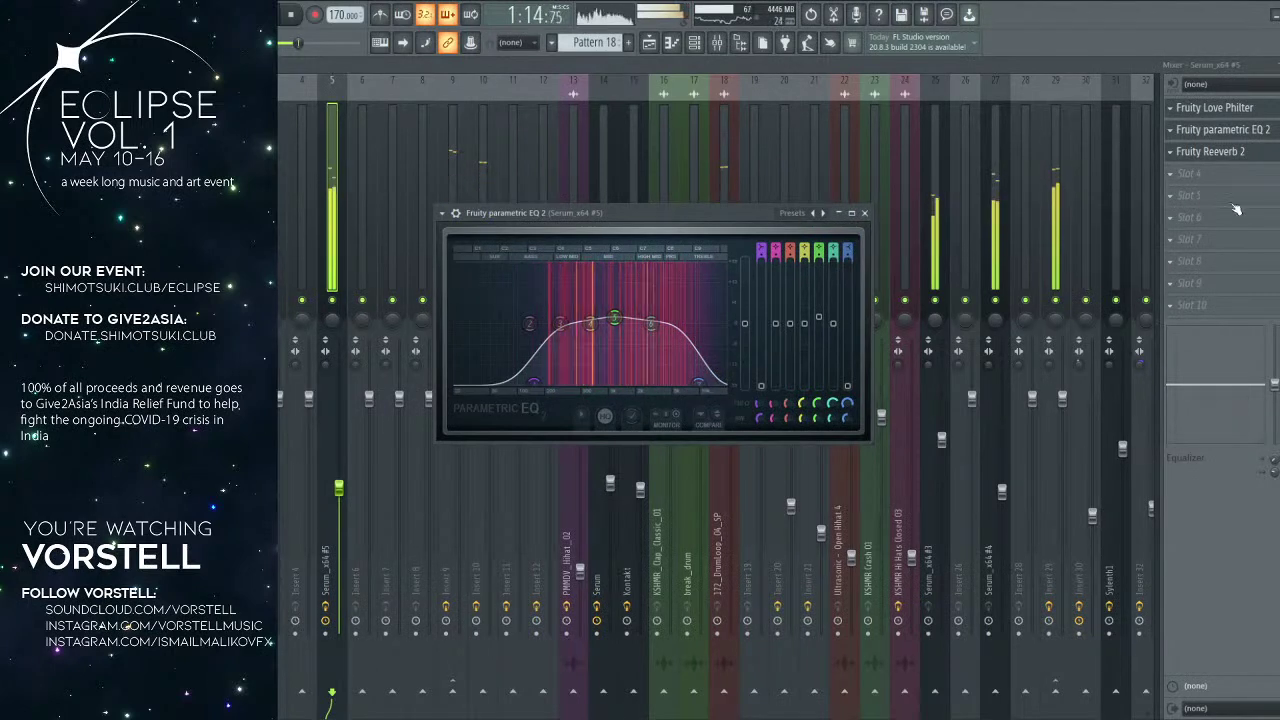
pyautogui.click(1210, 151)
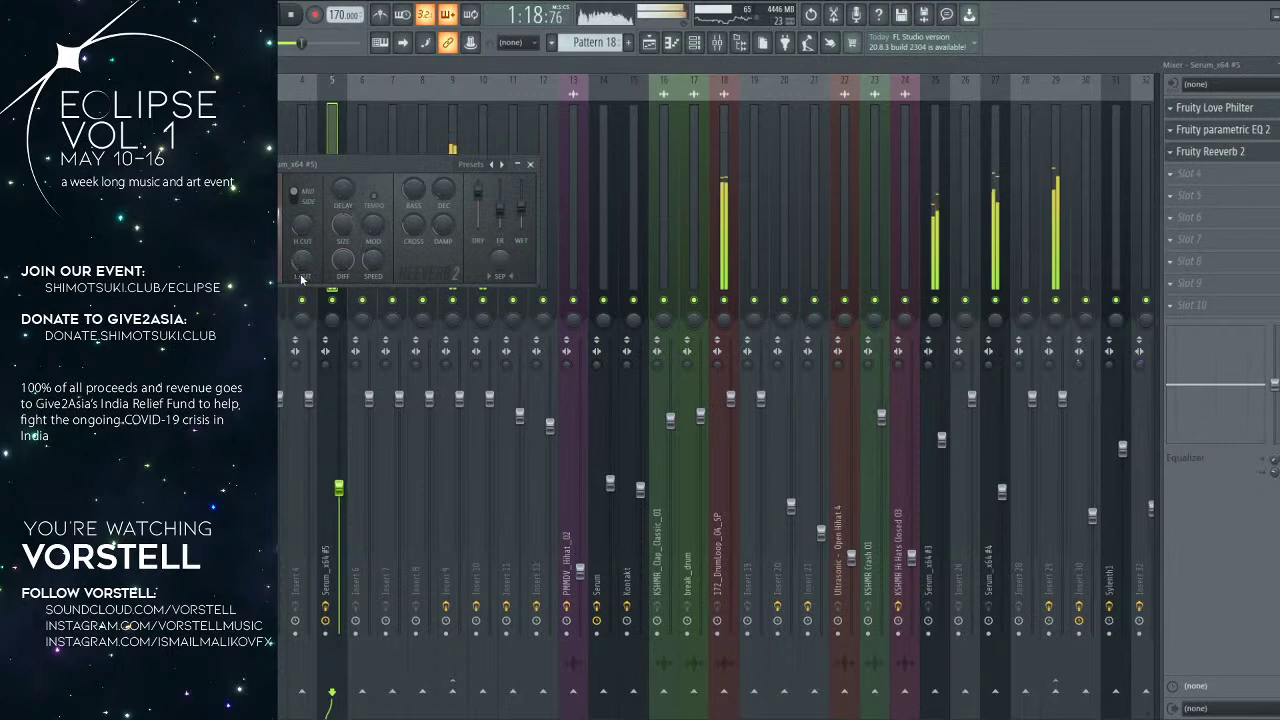
pyautogui.rightClick(332, 300)
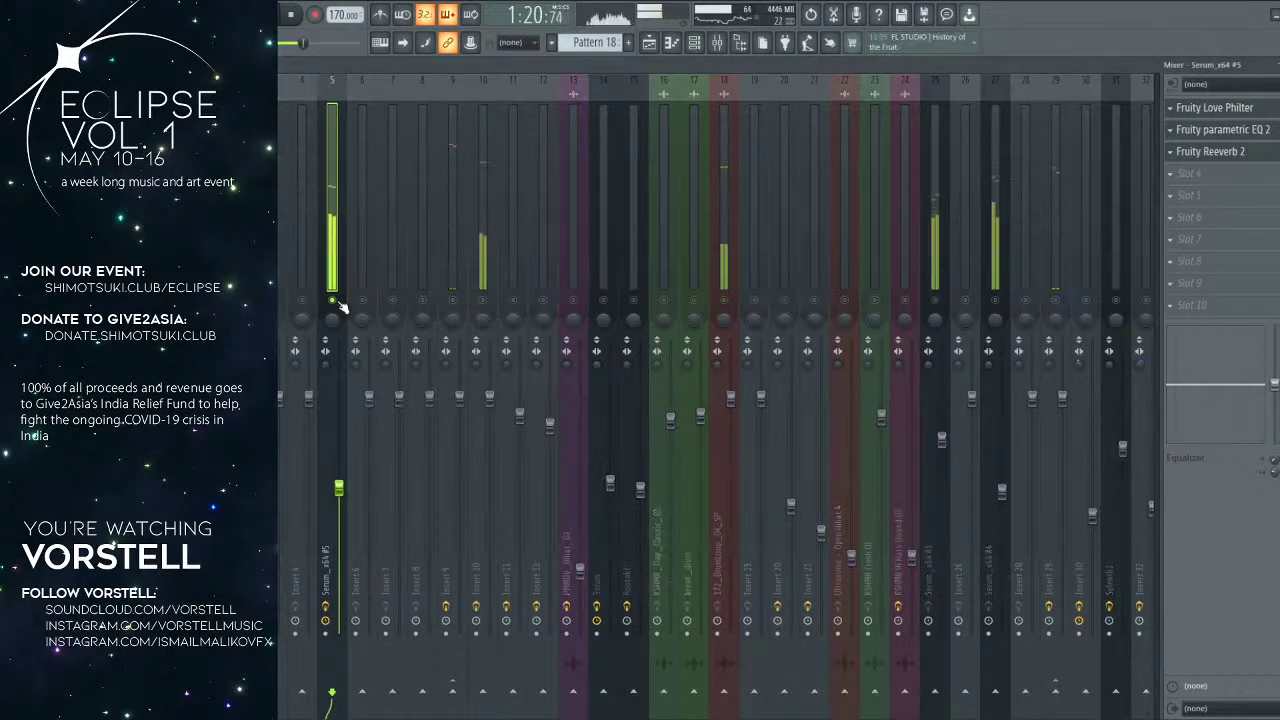
pyautogui.rightClick(335, 301)
# Step: Load Fruity Delay 3 instead of Fruity Delay 2 in the fourth effect slot of Serum_x64 #5
pyautogui.click(1240, 175)
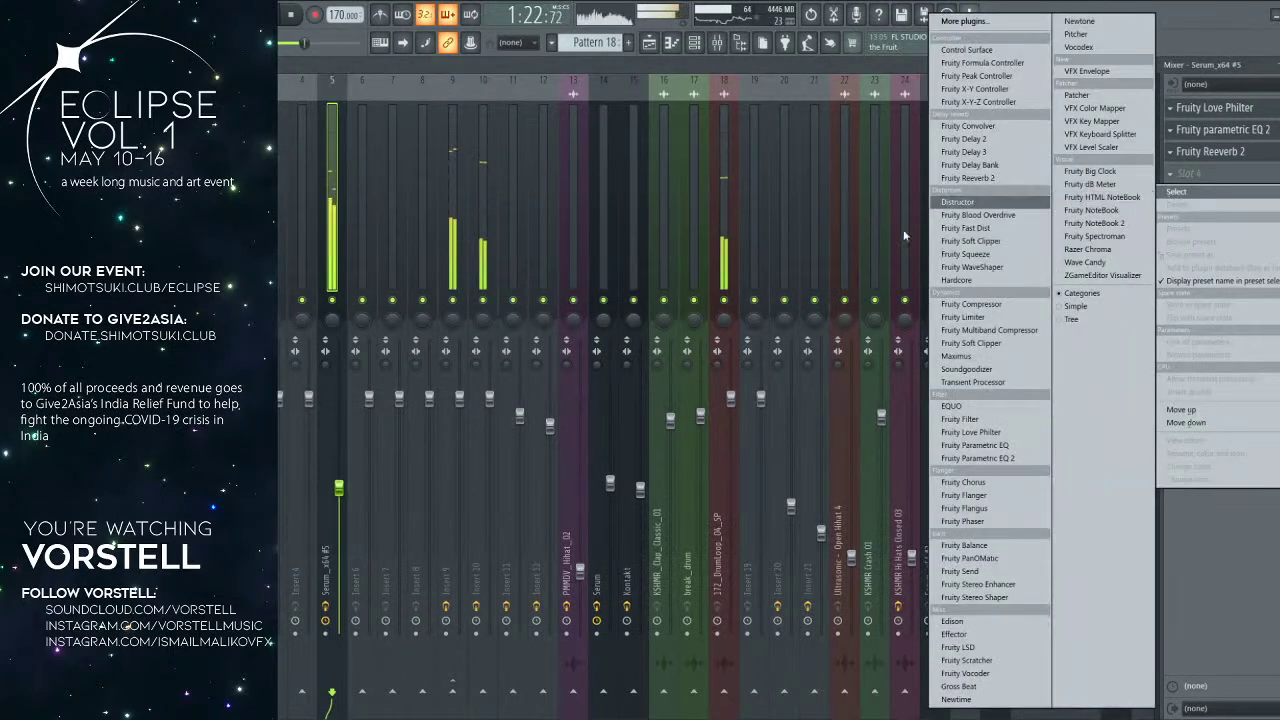
pyautogui.click(1006, 150)
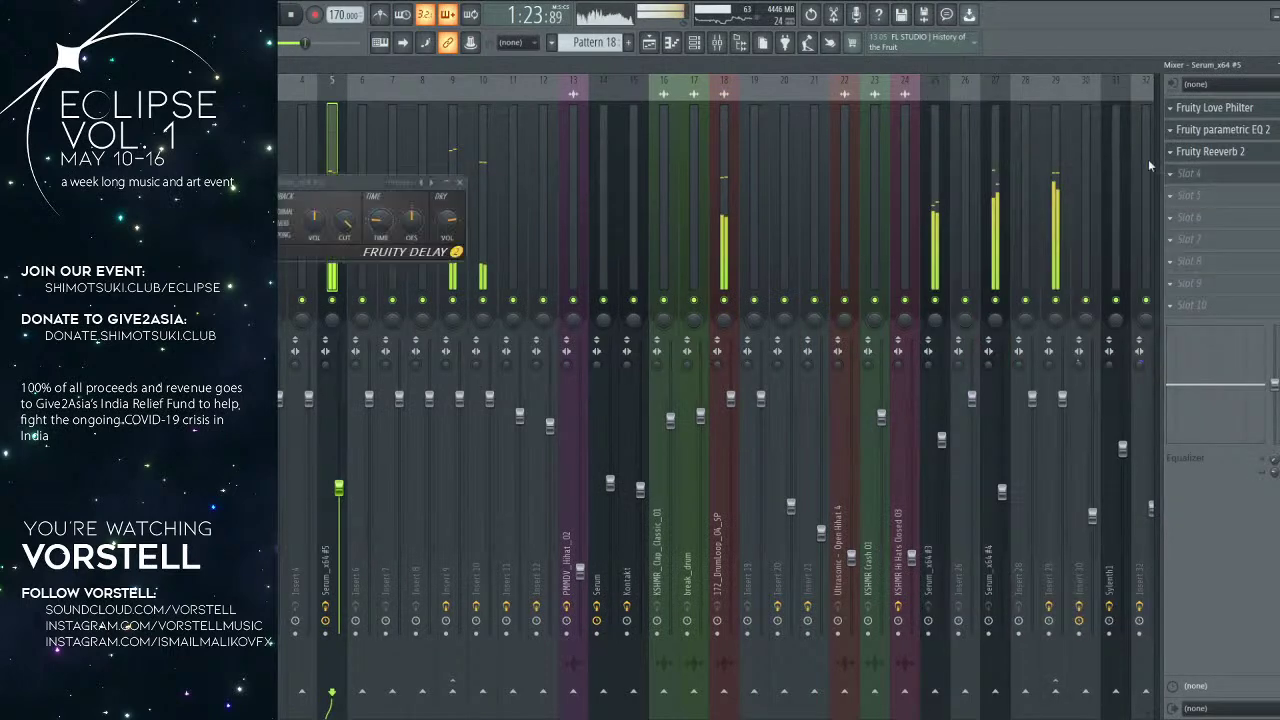
pyautogui.click(1192, 174)
pyautogui.moveTo(1180, 191)
pyautogui.click(1012, 152)
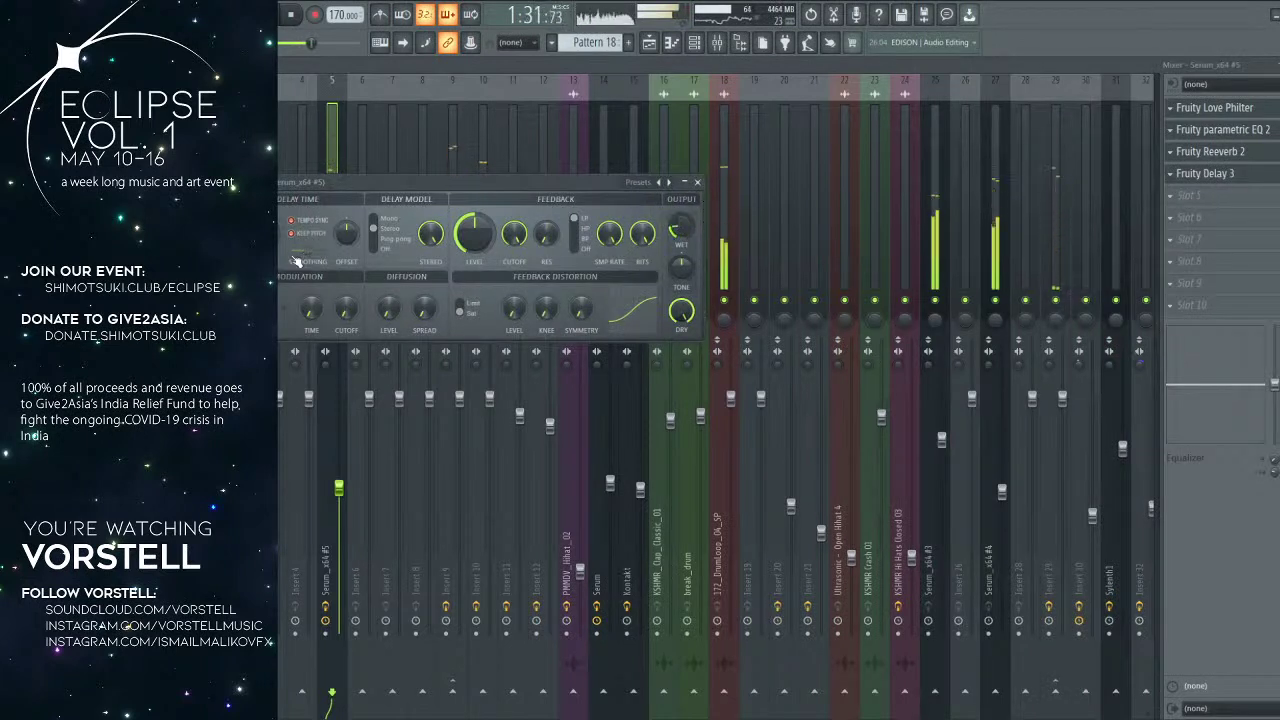
pyautogui.click(1205, 173)
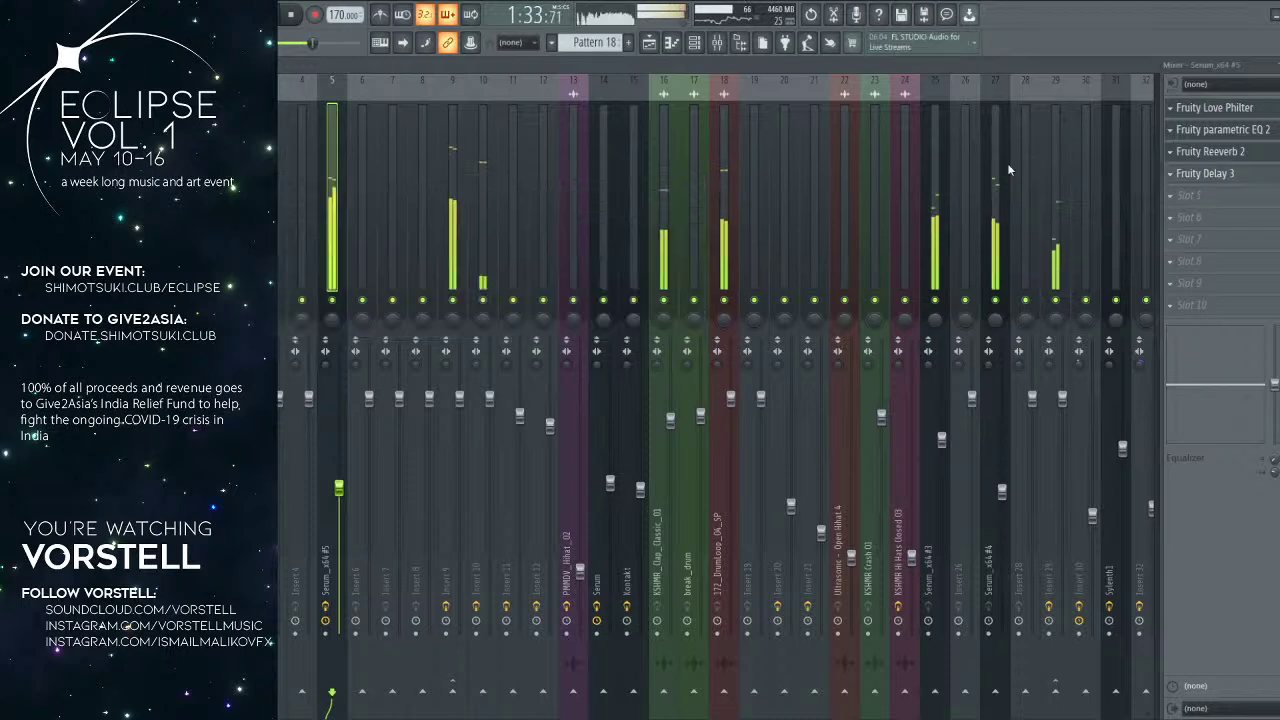
# Step: Add Fruity Parametric EQ 2 with the 40Hz + 18kHz cut preset in Serum_x64 #5's fifth slot, and lower the track's volume
pyautogui.click(1190, 196)
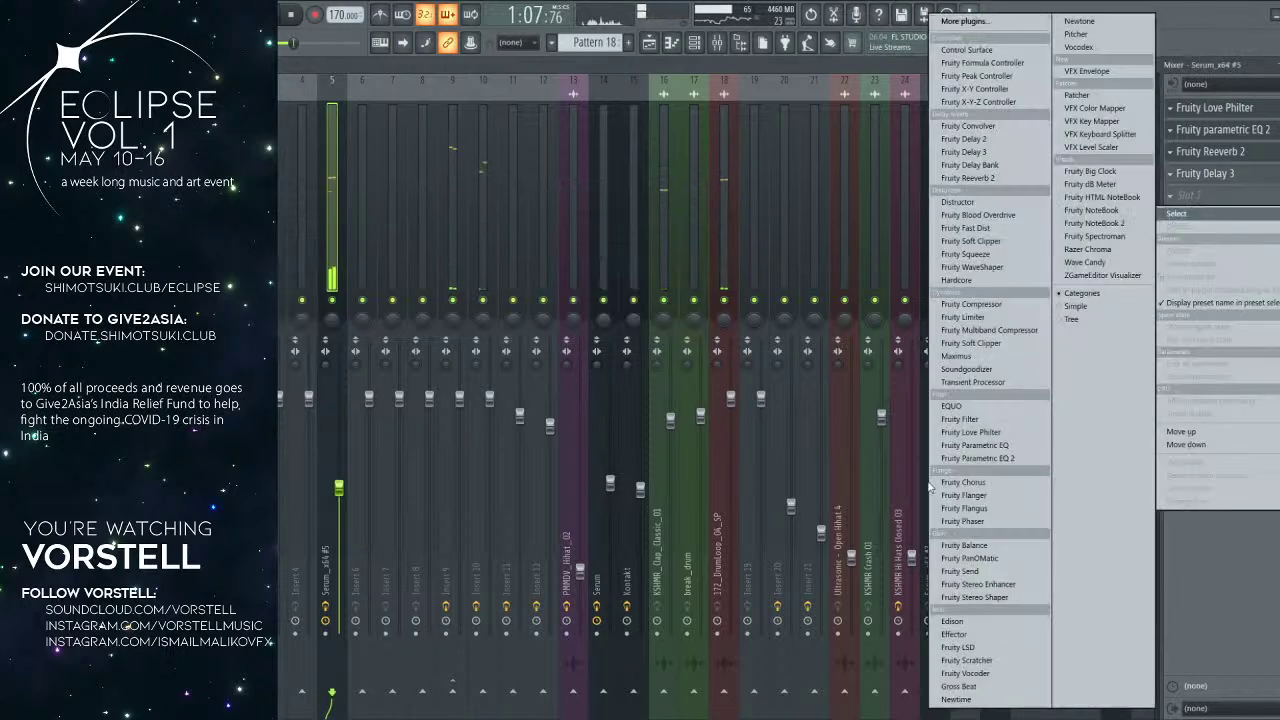
pyautogui.click(1019, 462)
pyautogui.click(495, 129)
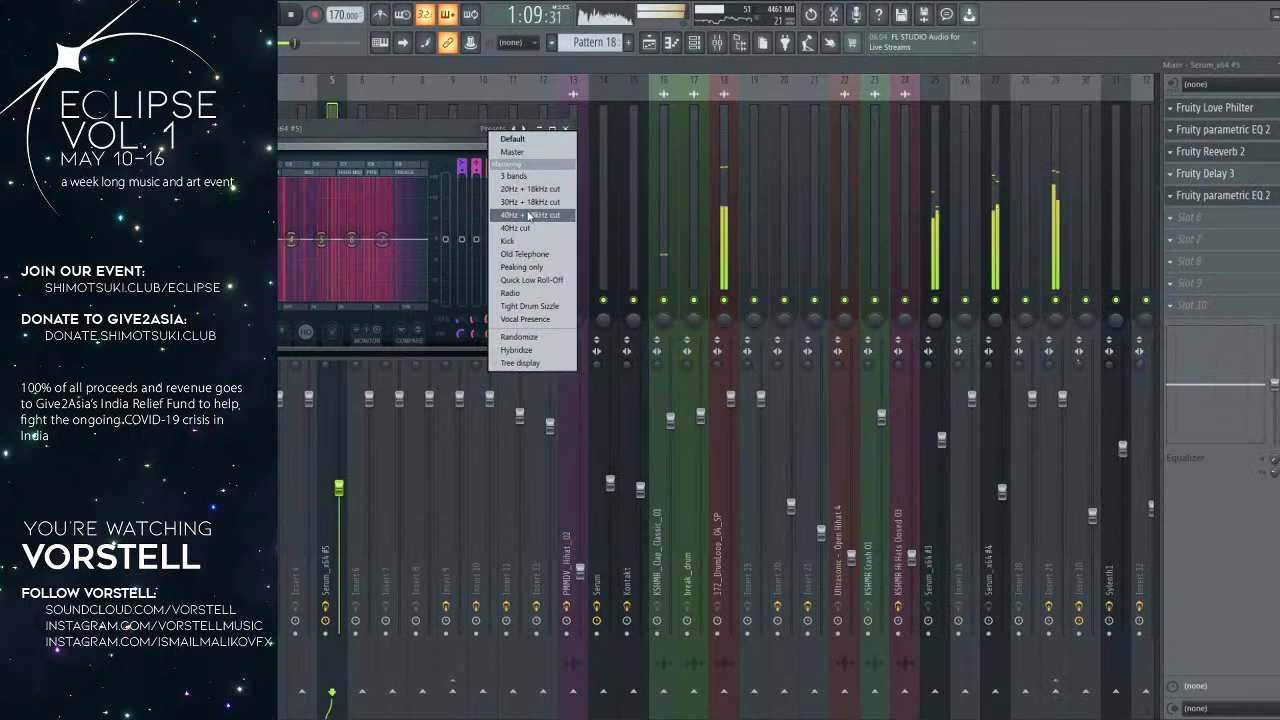
pyautogui.click(529, 216)
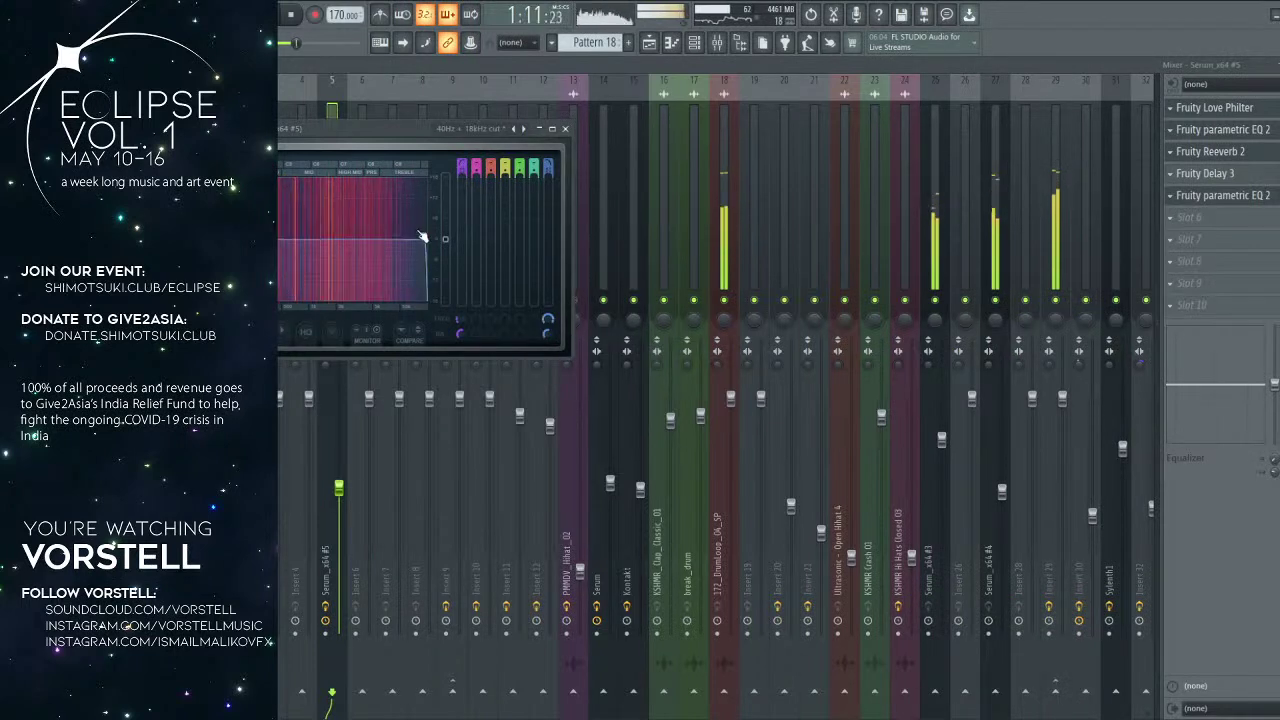
pyautogui.click(565, 128)
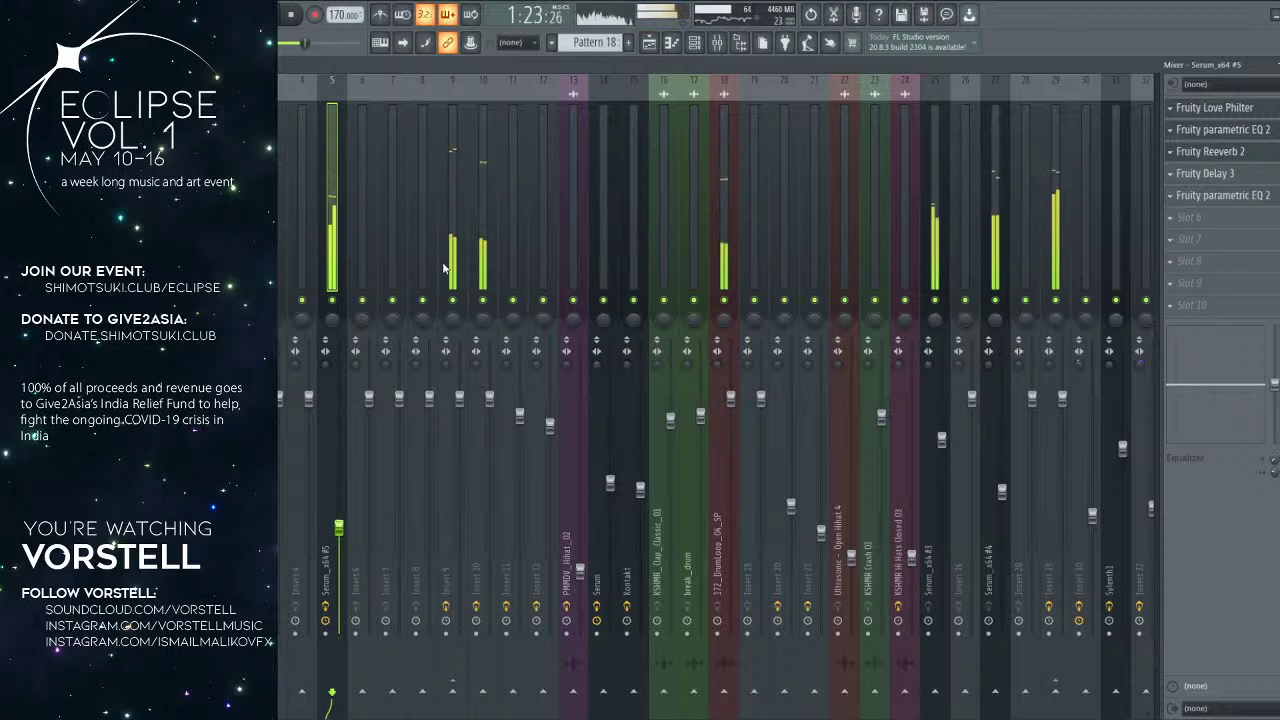
pyautogui.click(658, 48)
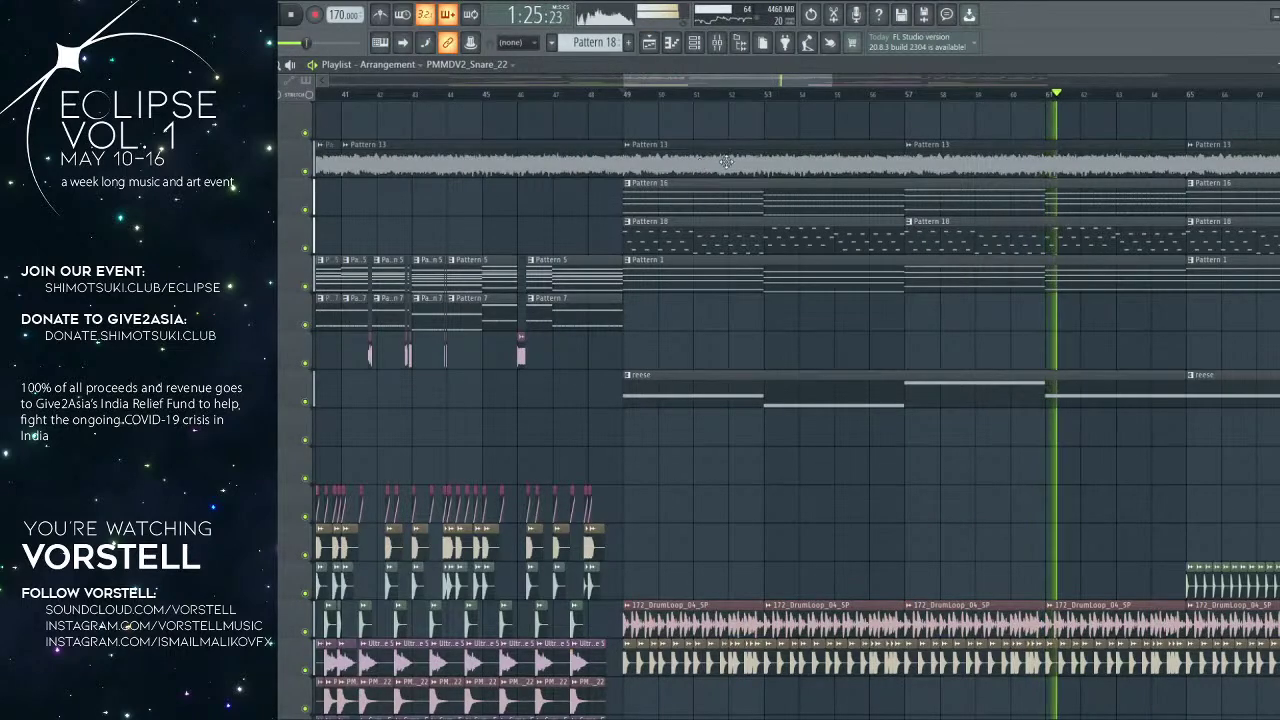
# Step: Play the arrangement from bar 65 and check the automation clips leading into bar 81
pyautogui.click(998, 95)
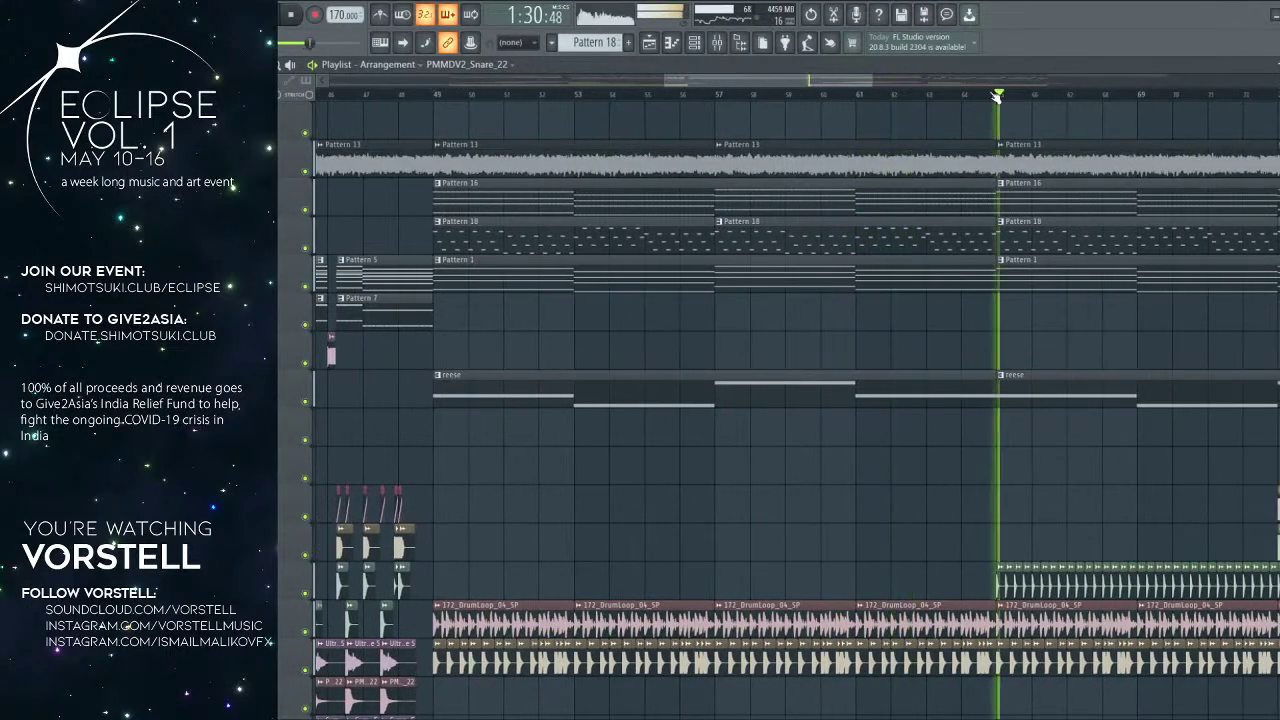
pyautogui.scroll(-3, 998, 97)
pyautogui.moveTo(1015, 150); pyautogui.dragTo(872, 199)
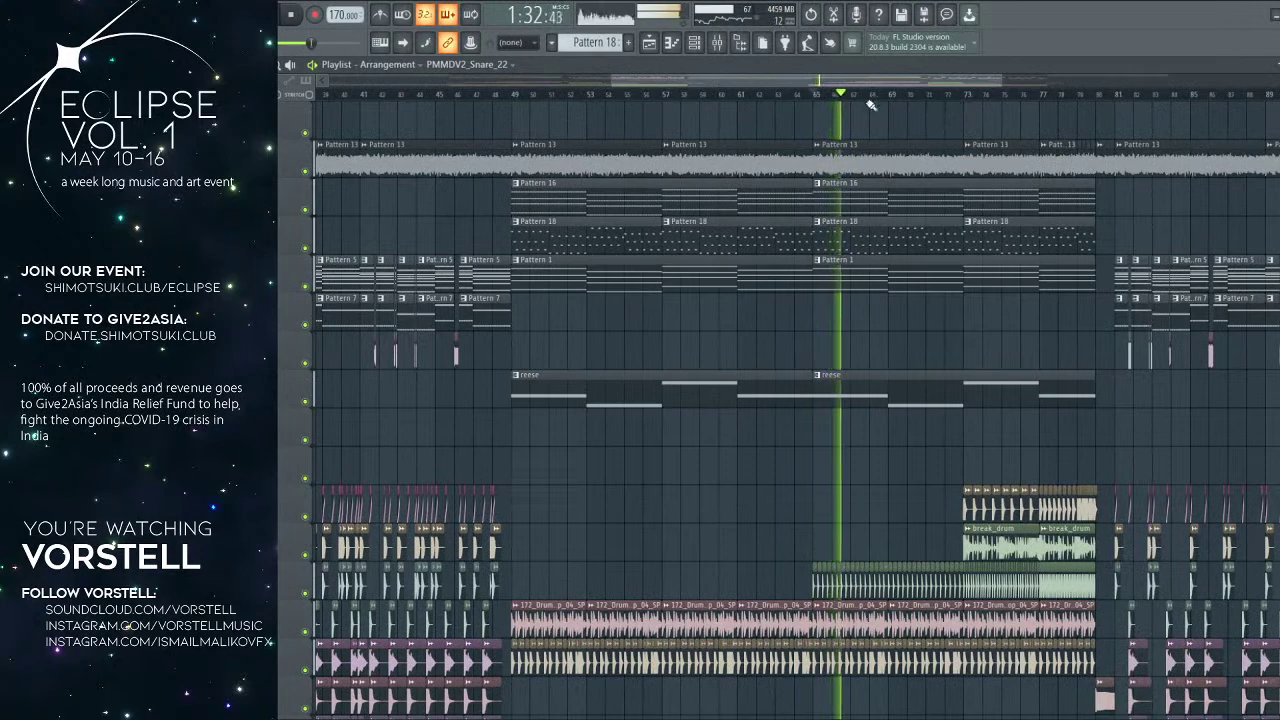
pyautogui.scroll(-2, 820, 229)
pyautogui.scroll(-10, 820, 229)
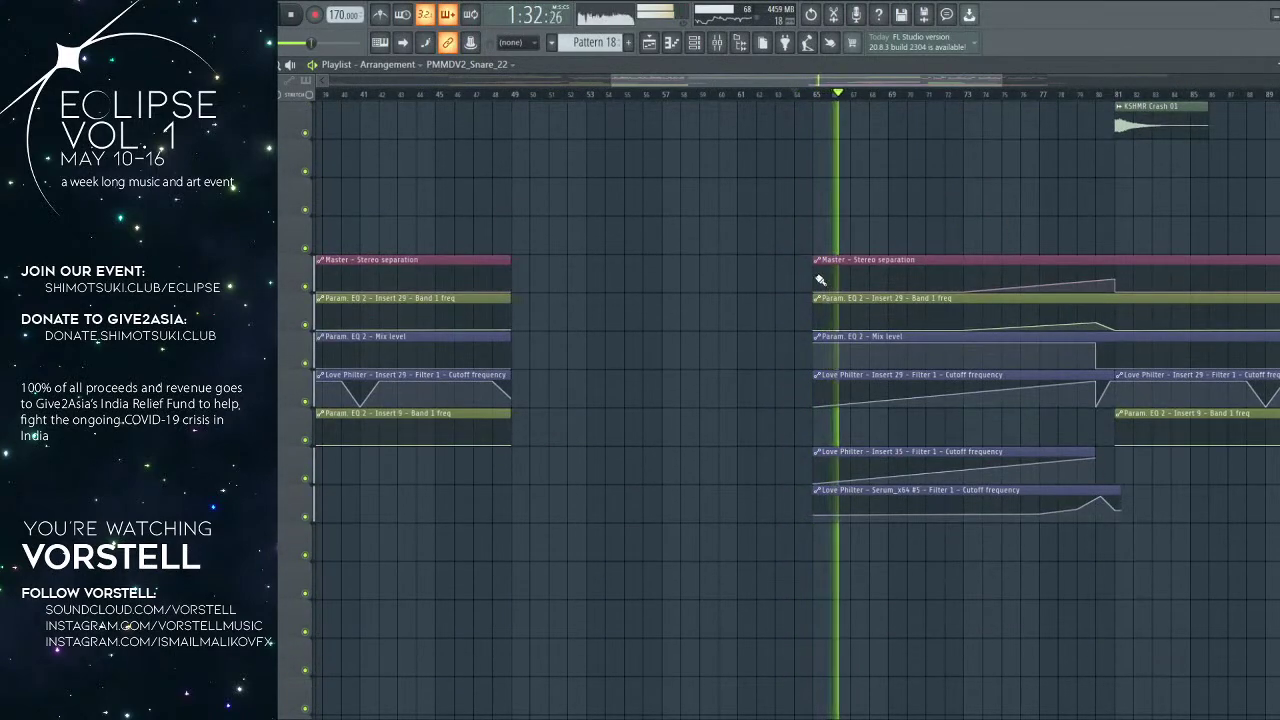
pyautogui.click(1062, 94)
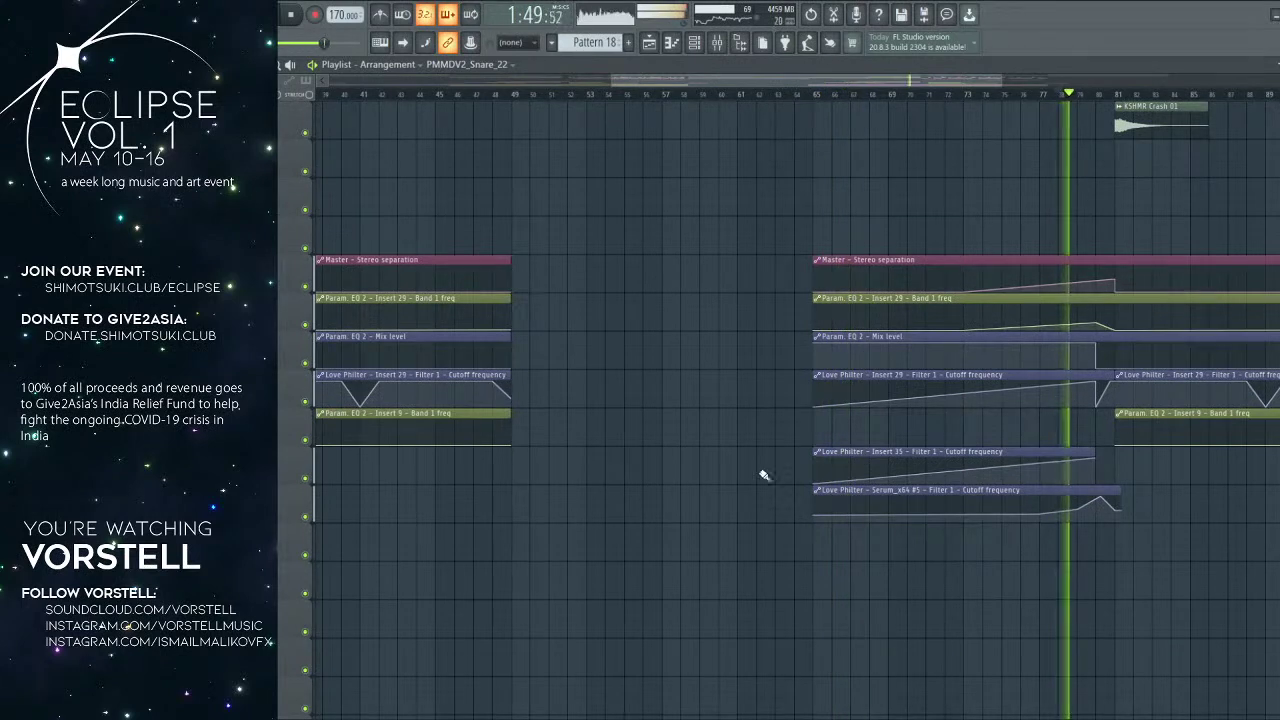
pyautogui.click(517, 541)
pyautogui.click(514, 95)
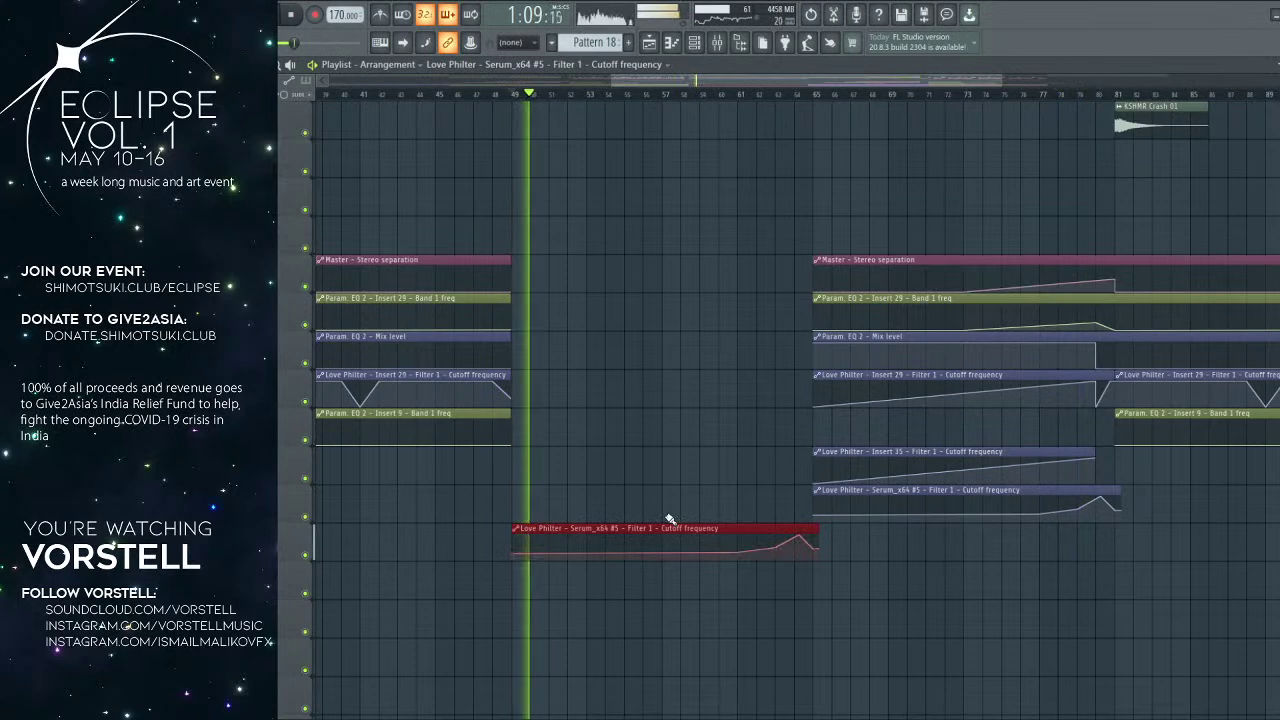
pyautogui.rightClick(672, 524)
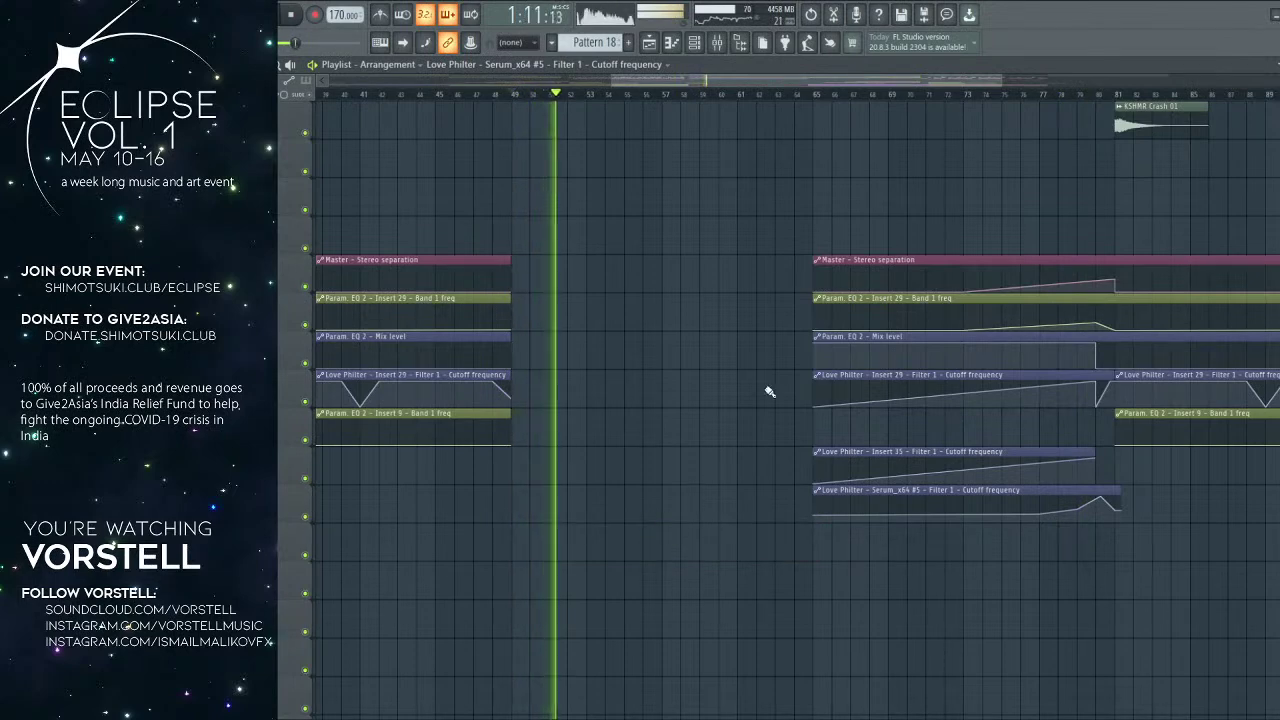
# Step: Compare the sections starting at bars 49 and 65 by playing each of them
pyautogui.click(817, 95)
pyautogui.press('space')
pyautogui.scroll(6, 790, 176)
pyautogui.scroll(5, 790, 176)
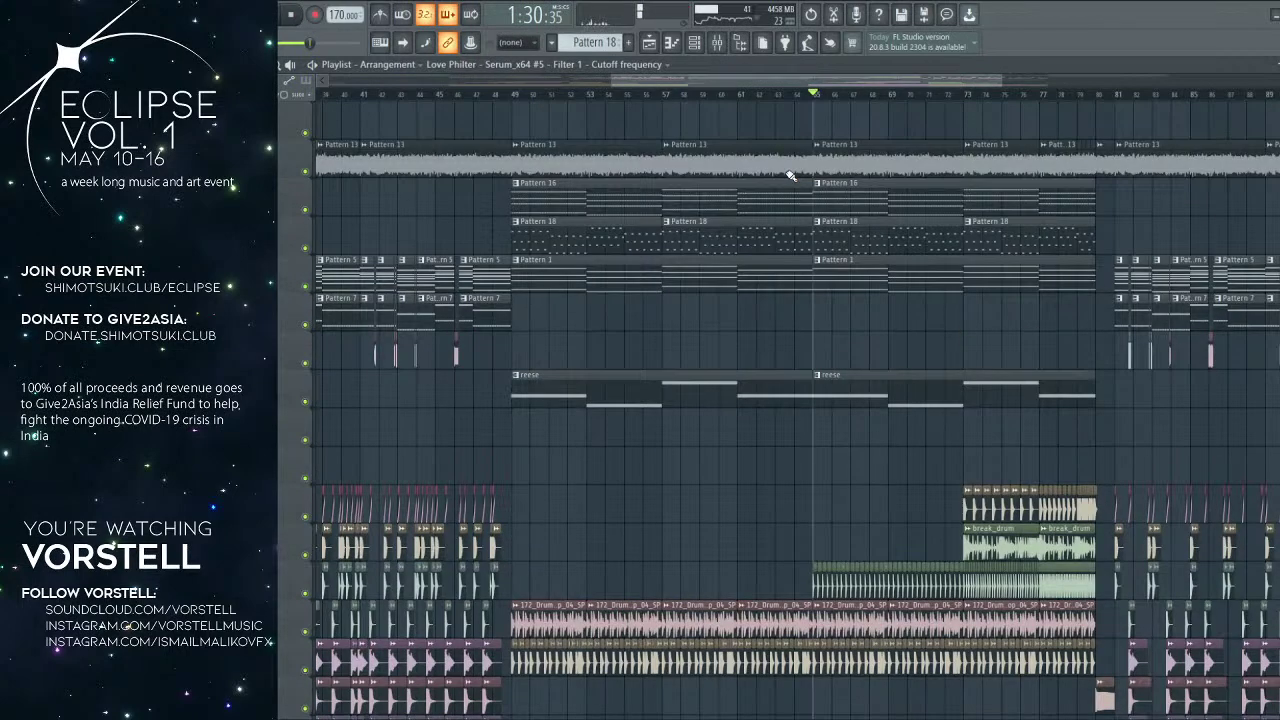
pyautogui.click(794, 96)
pyautogui.press('space')
pyautogui.click(735, 374)
pyautogui.press('space')
pyautogui.click(514, 97)
pyautogui.press('space')
# Step: Listen to bars 49 to 65 with the Pattern 18 track muted, and unmute the track again
pyautogui.click(306, 248)
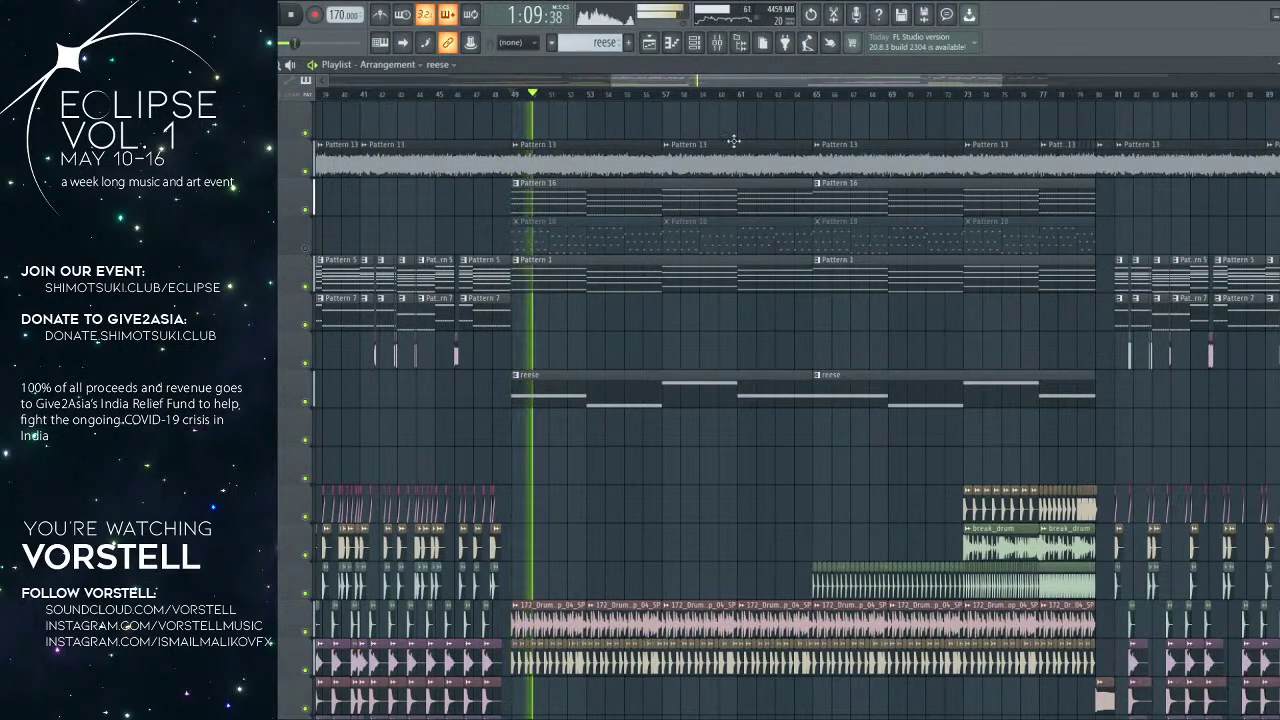
pyautogui.click(813, 95)
pyautogui.scroll(-1, 813, 96)
pyautogui.click(772, 96)
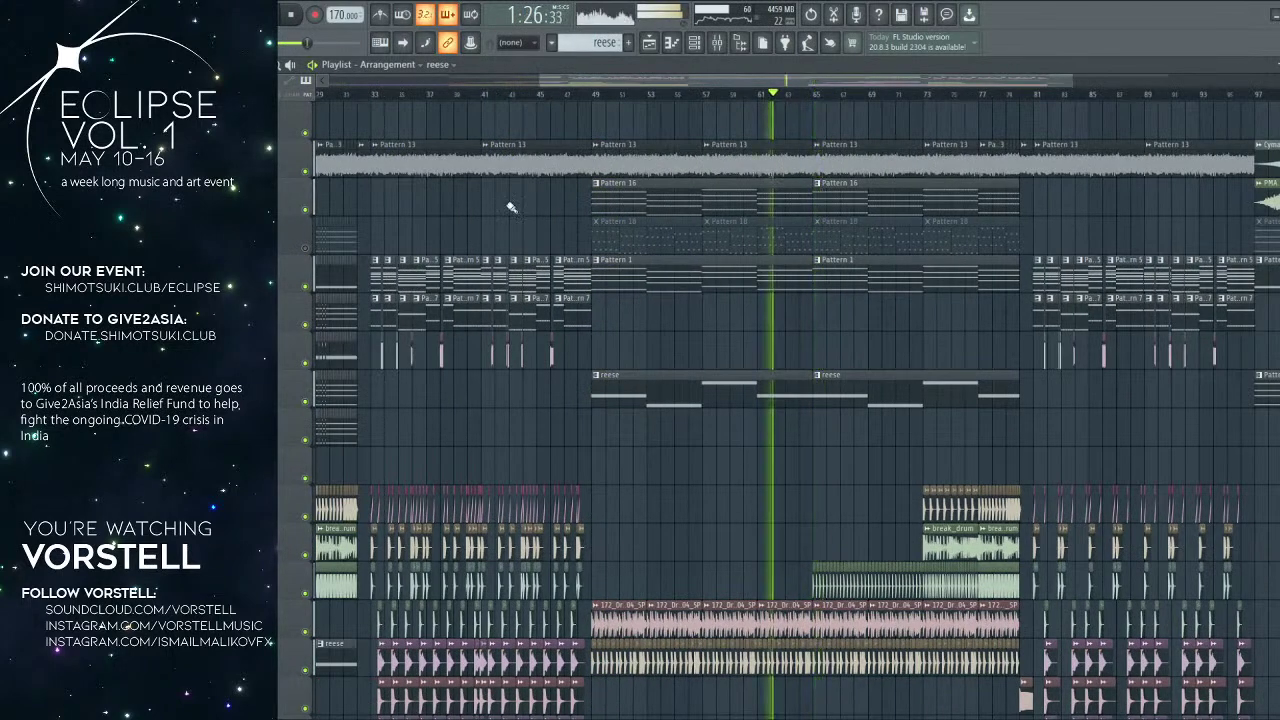
pyautogui.click(305, 248)
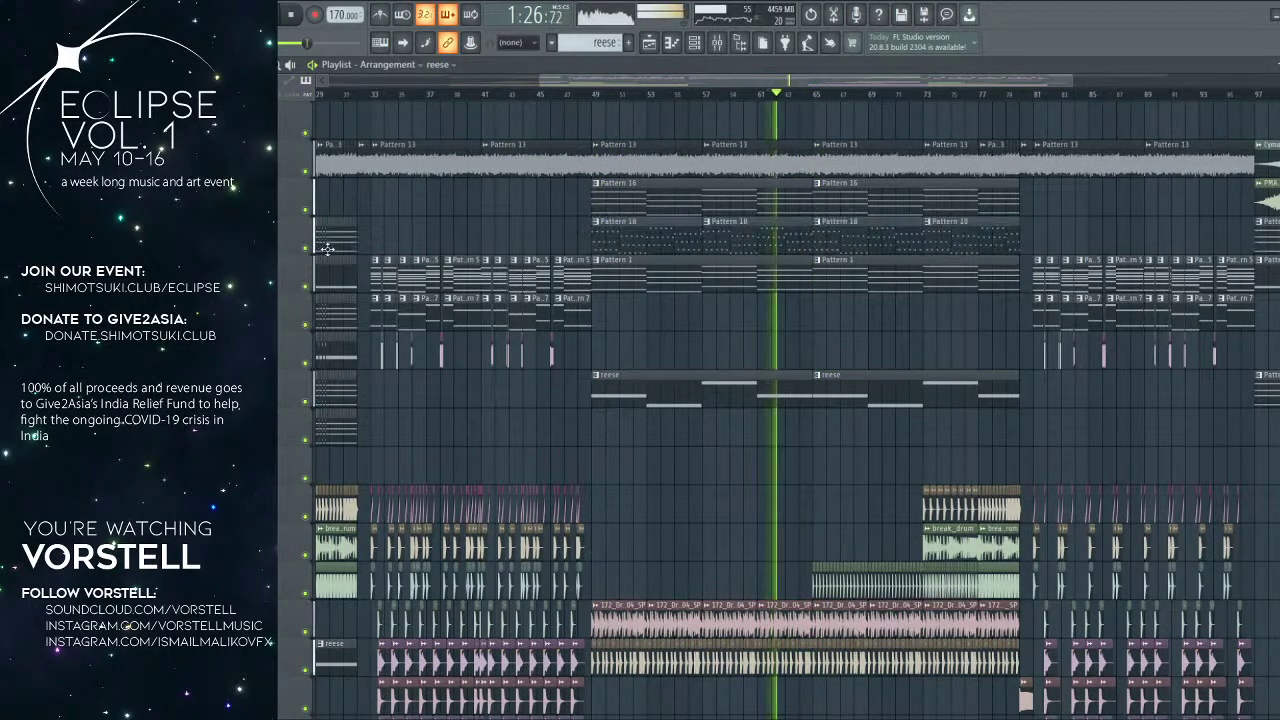
# Step: Examine the effects and automation clips around bar 65 and the mixer levels while playing the section before and after it
pyautogui.scroll(-10, 843, 211)
pyautogui.scroll(3, 843, 214)
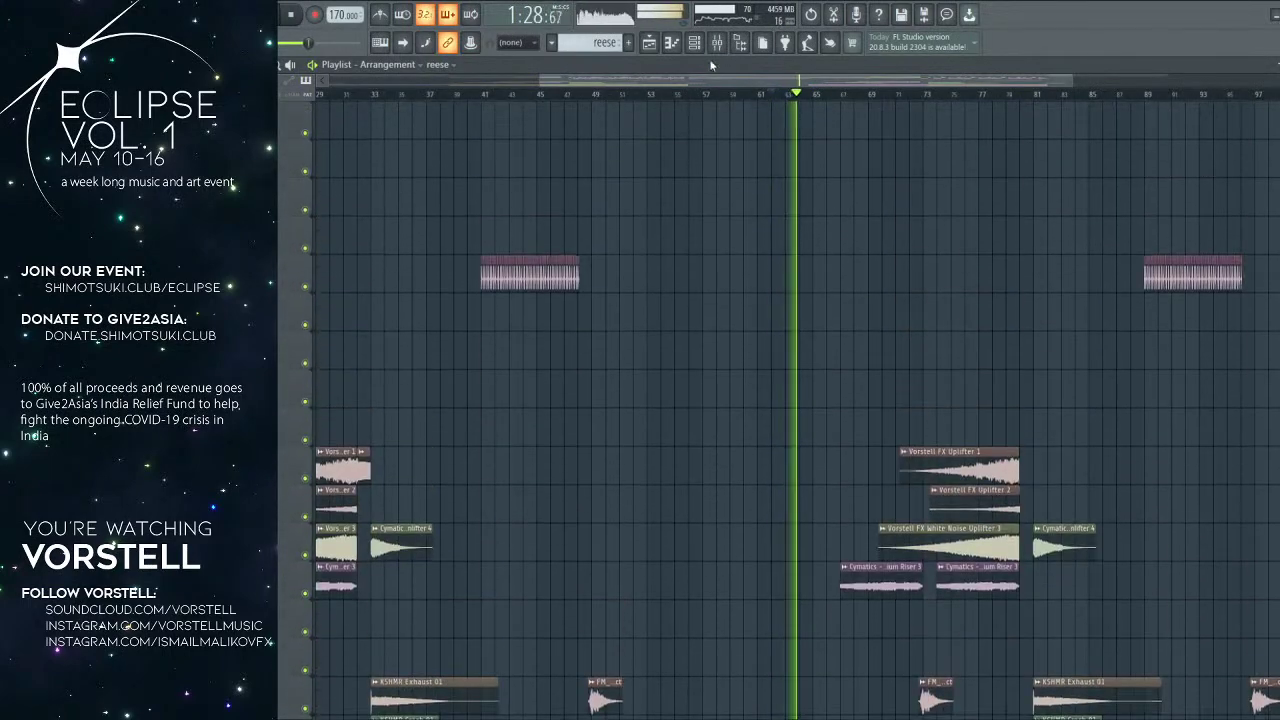
pyautogui.scroll(-10, 745, 350)
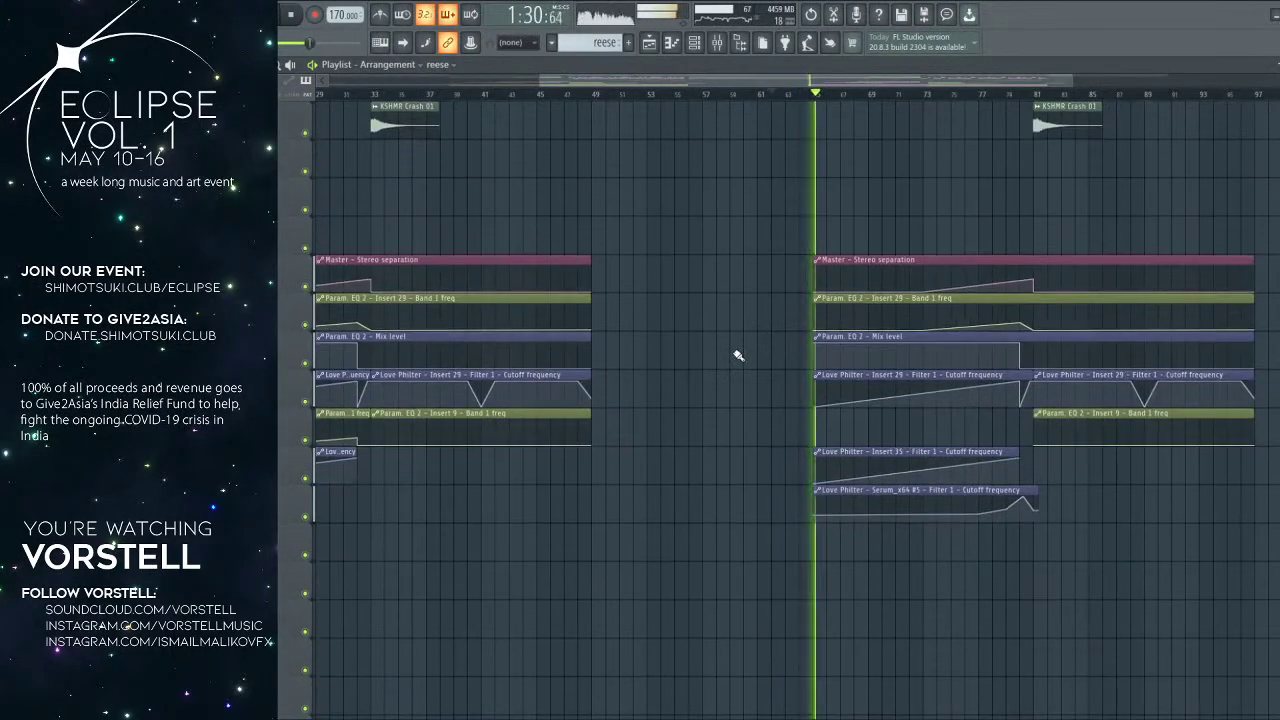
pyautogui.click(834, 342)
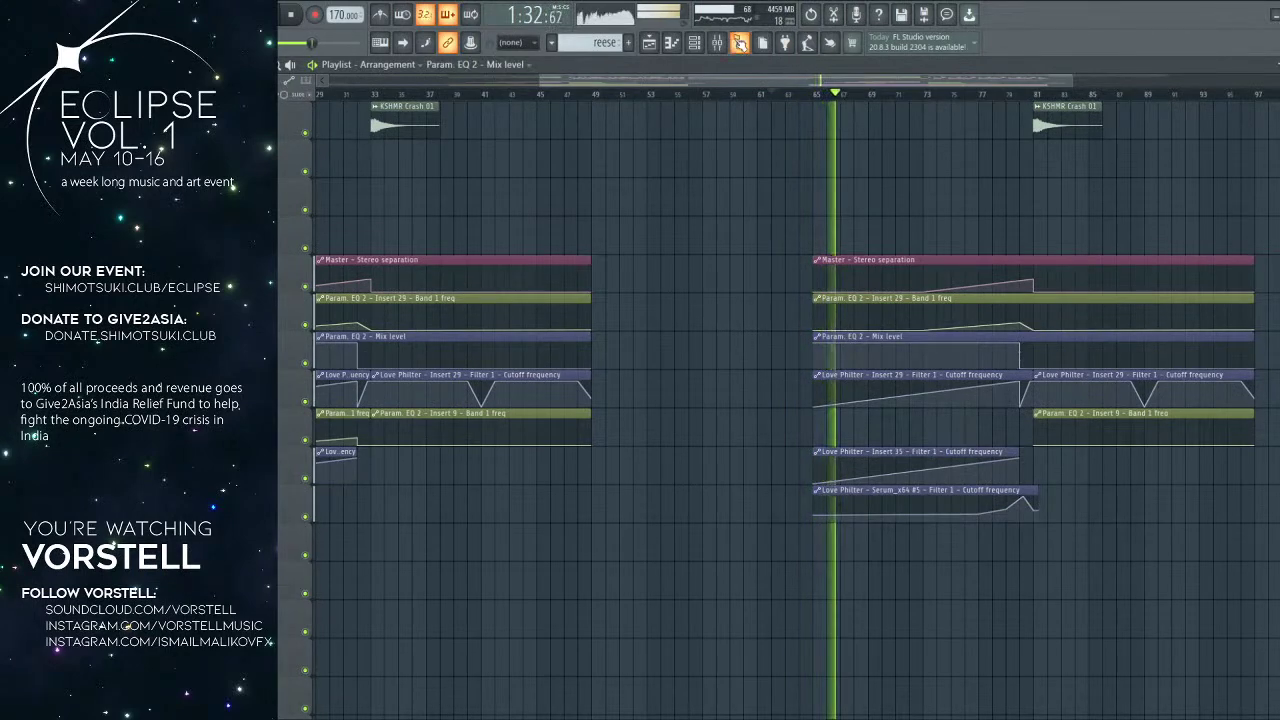
pyautogui.click(757, 43)
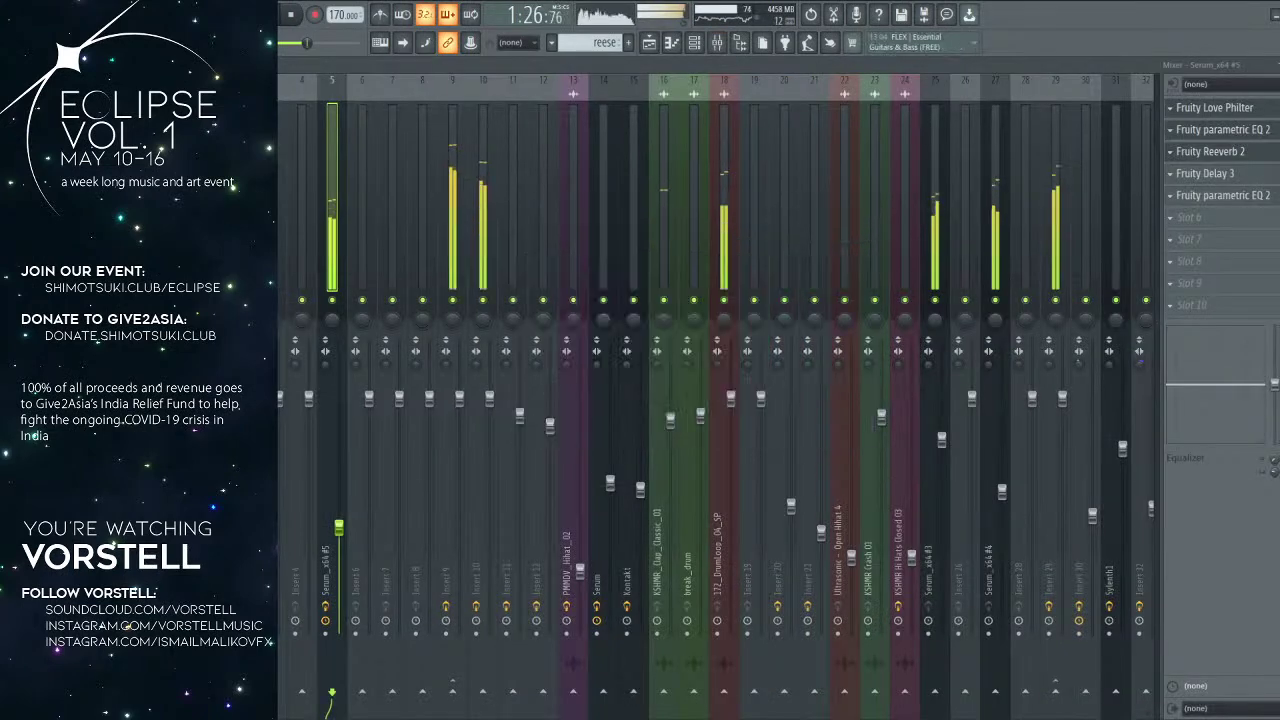
pyautogui.click(650, 45)
pyautogui.click(648, 94)
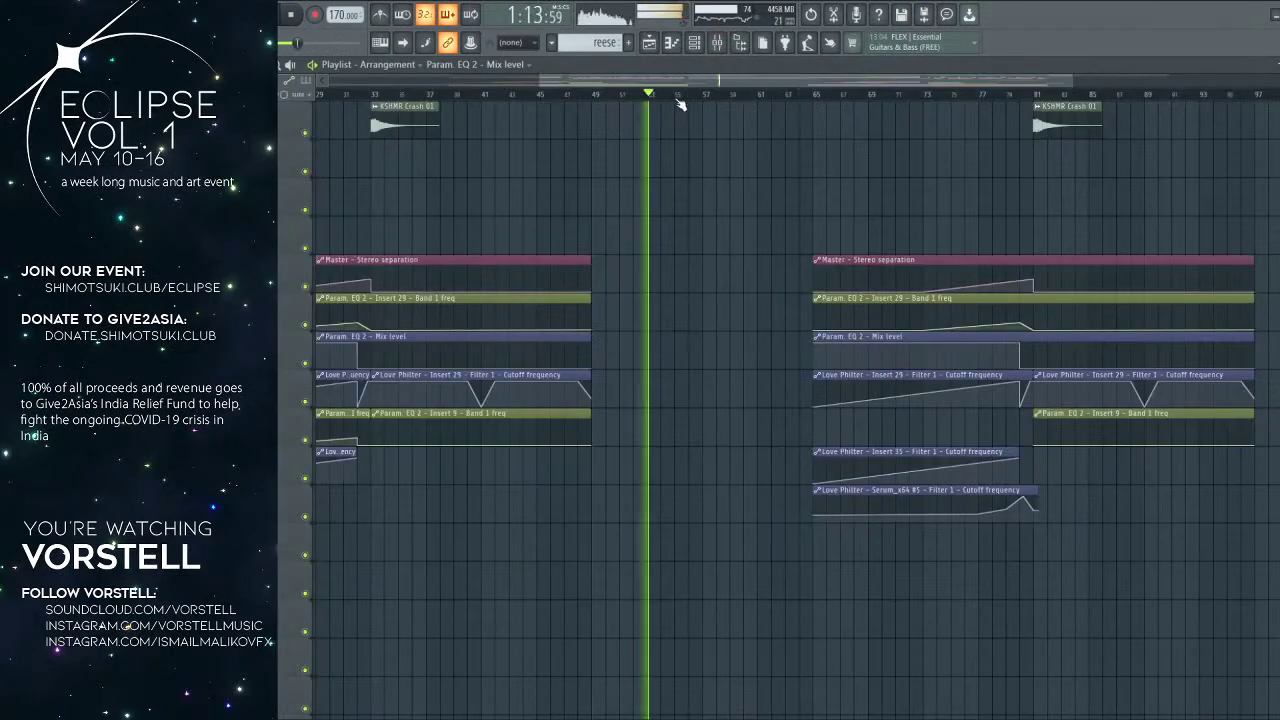
pyautogui.click(810, 96)
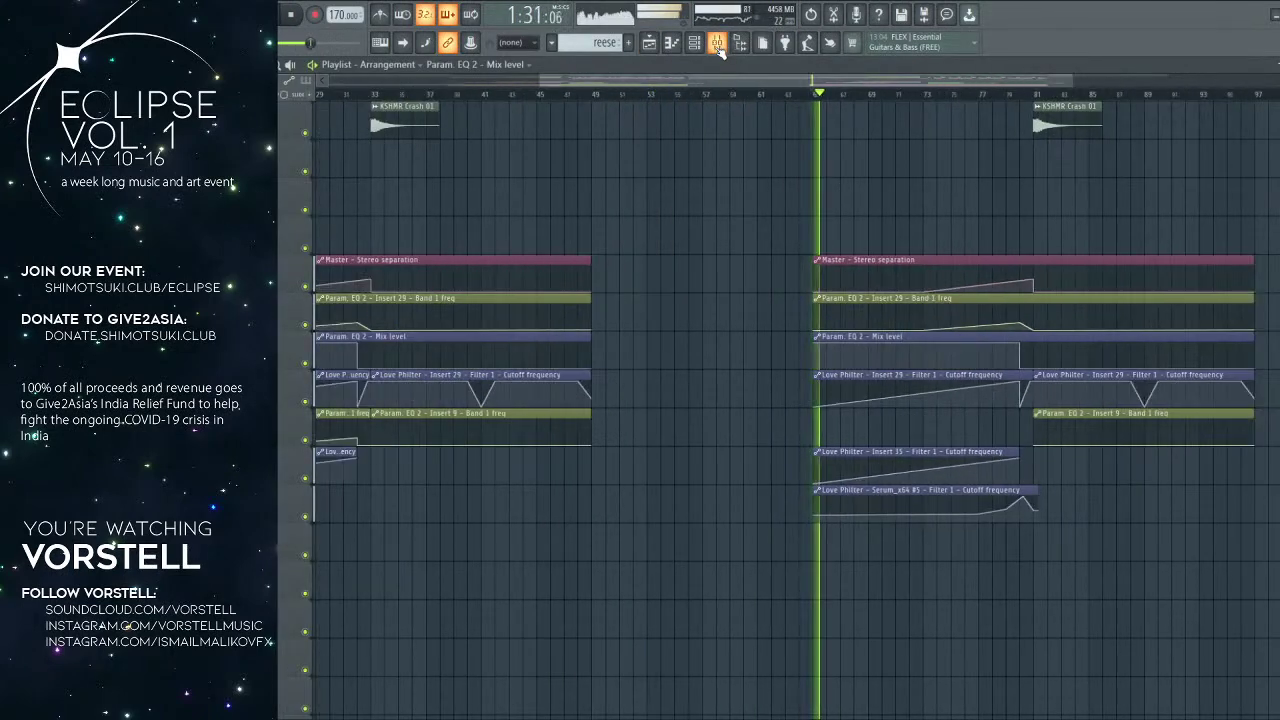
pyautogui.press('F9')
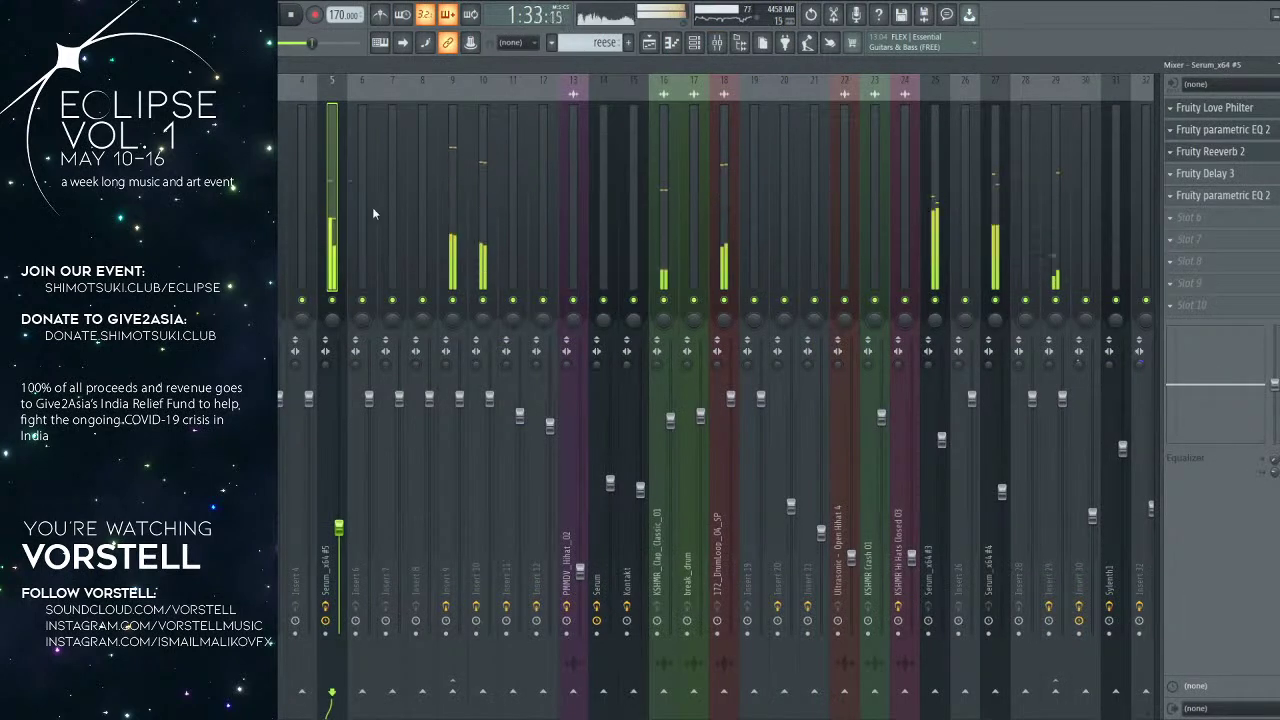
pyautogui.click(651, 45)
# Step: Play the build-up from bar 73 and the transition into bar 81, checking the automation, effects and drum clips there
pyautogui.click(966, 96)
pyautogui.moveTo(1006, 174); pyautogui.dragTo(930, 188)
pyautogui.click(960, 96)
pyautogui.scroll(2, 960, 96)
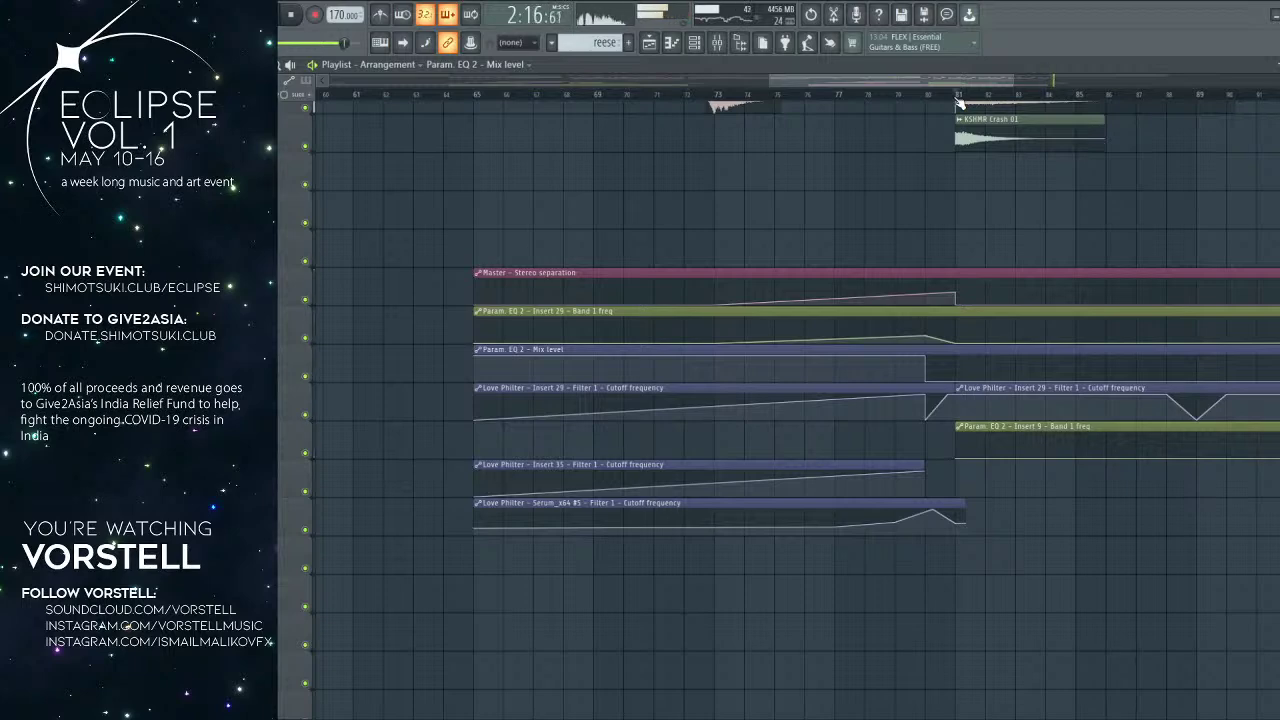
pyautogui.scroll(-4, 941, 106)
pyautogui.moveTo(946, 166); pyautogui.dragTo(789, 257)
pyautogui.click(757, 95)
pyautogui.scroll(4, 851, 129)
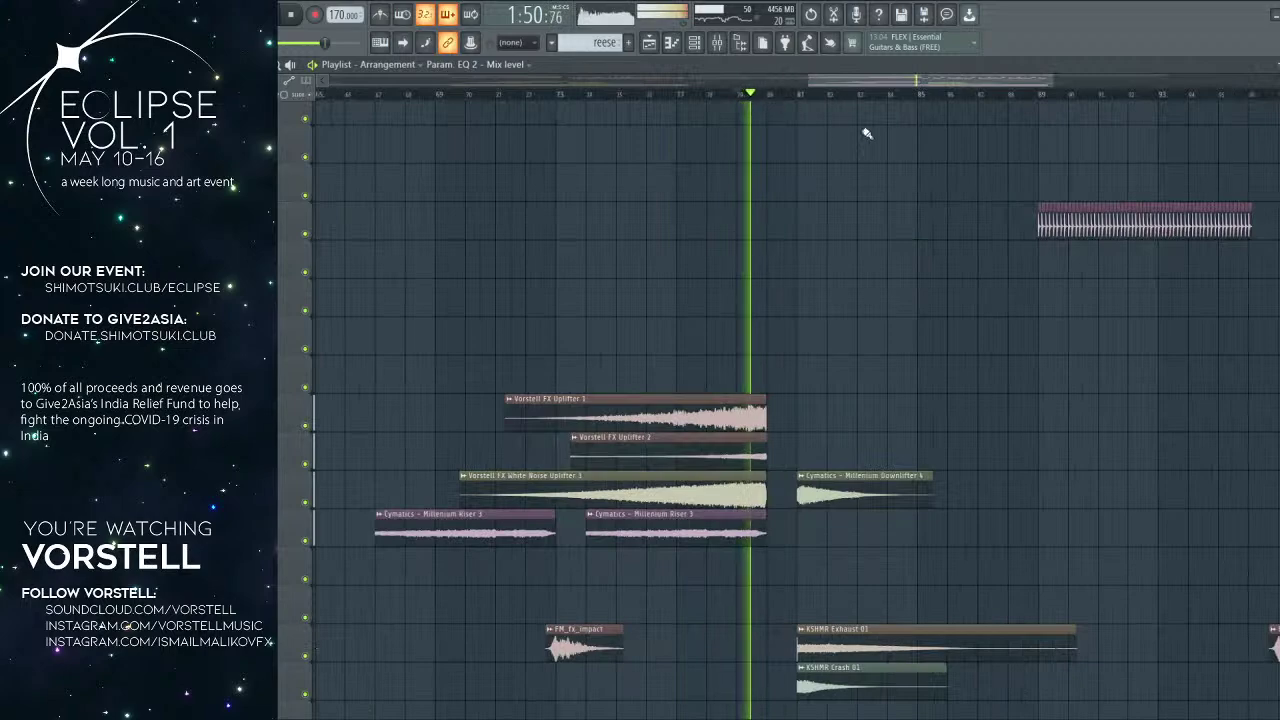
pyautogui.scroll(5, 800, 166)
pyautogui.scroll(1, 801, 170)
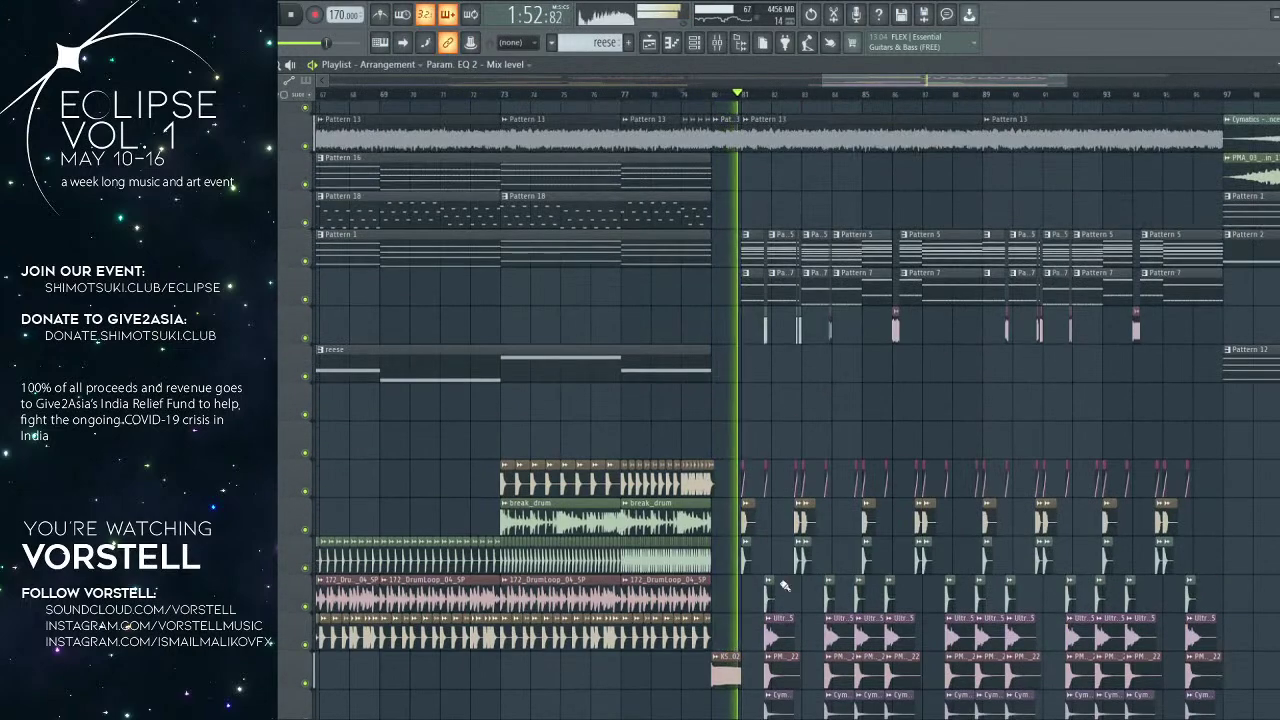
# Step: Check the channel settings of KSHMR Sub Drop 02 and replay the transition into bar 81
pyautogui.doubleClick(731, 676)
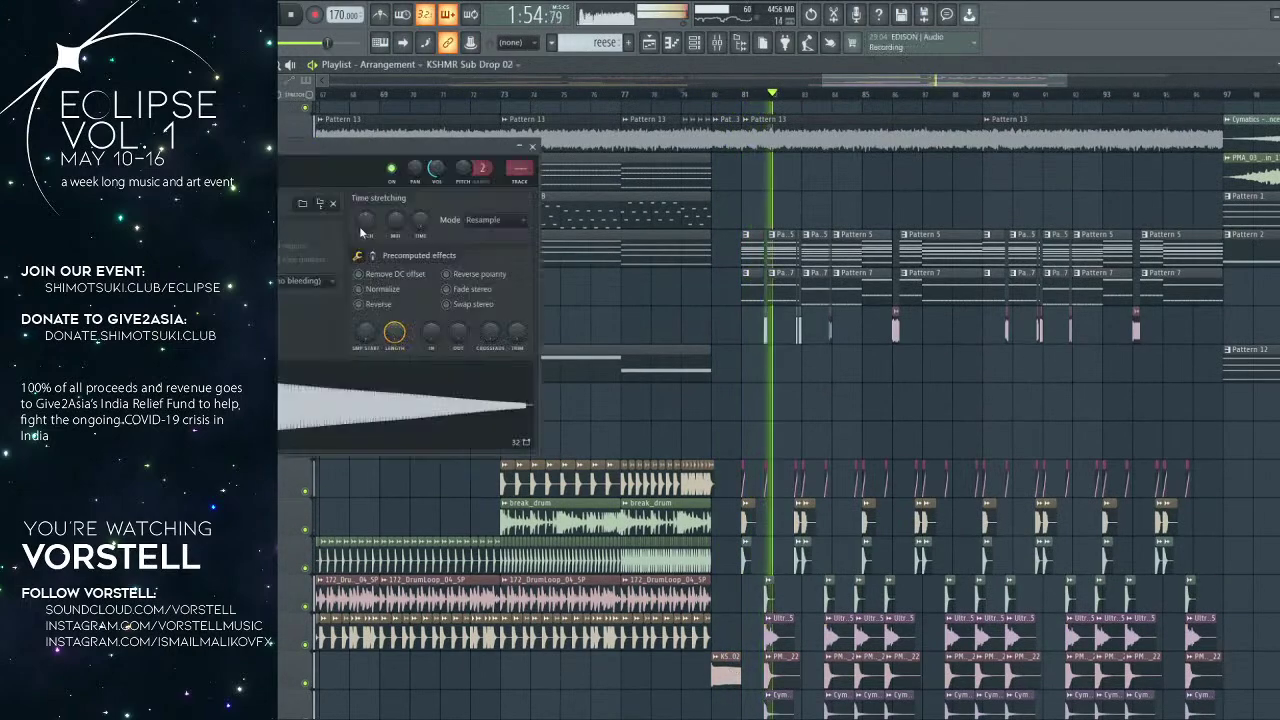
pyautogui.press('space')
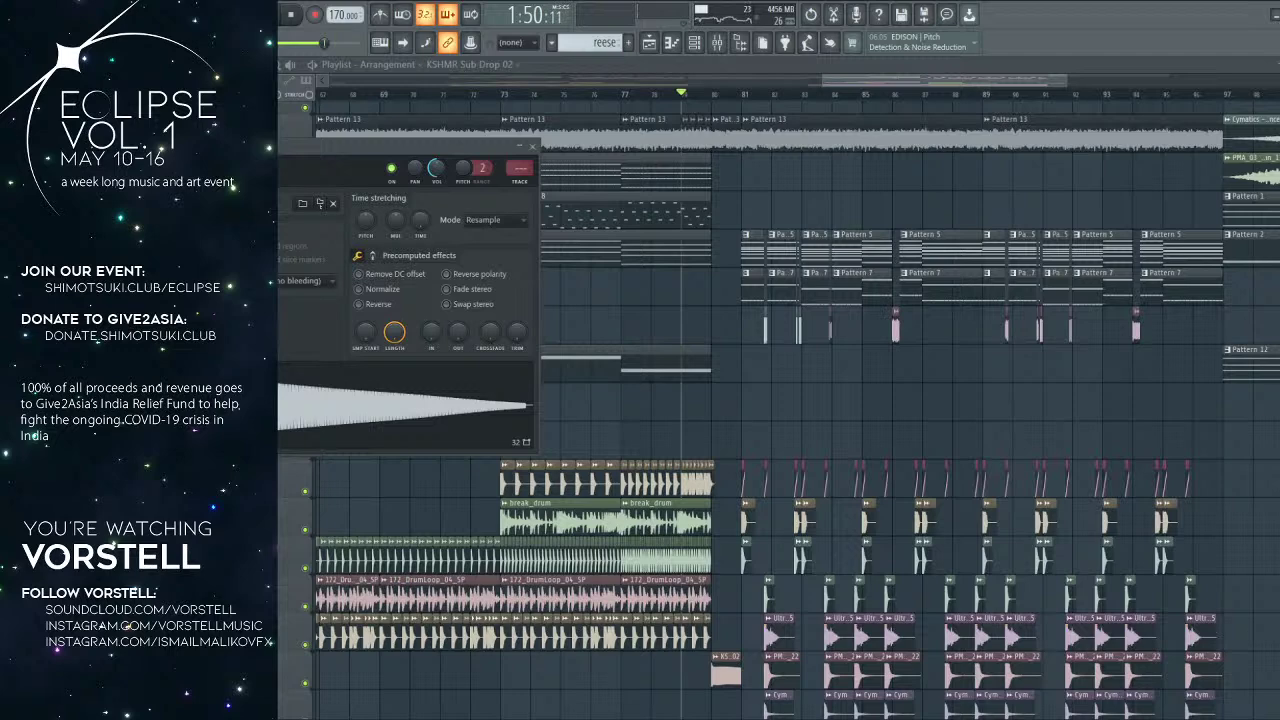
pyautogui.scroll(-7, 738, 367)
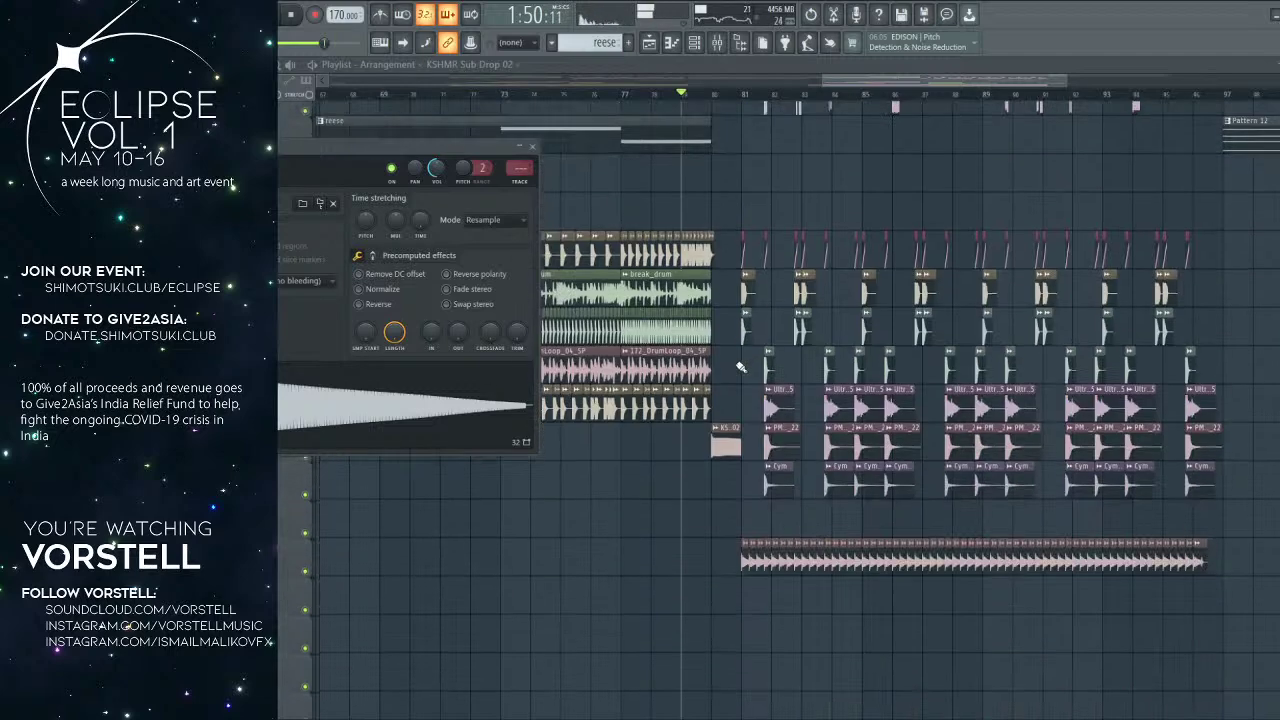
pyautogui.press('space')
pyautogui.click(534, 147)
# Step: Add KSHMR Orchestra Hit 01 on beat 3 of bar 80 and cut it to one beat long
pyautogui.scroll(5, 756, 85)
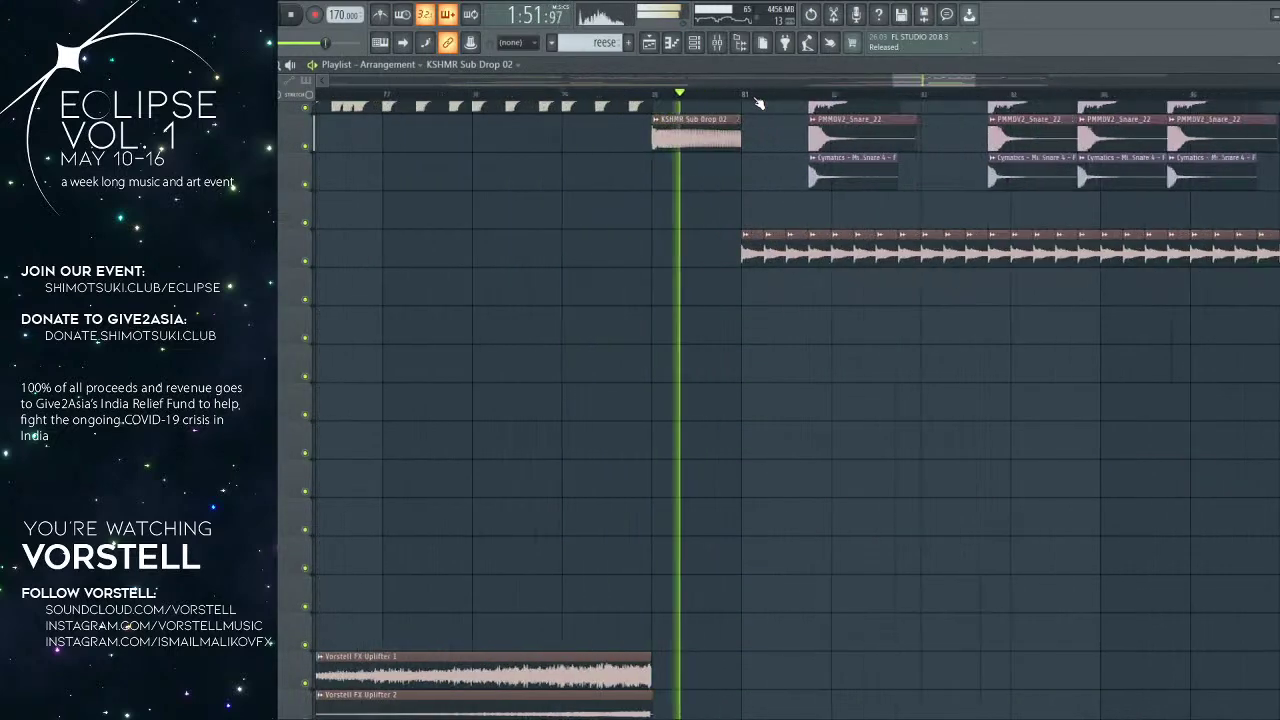
pyautogui.press('space')
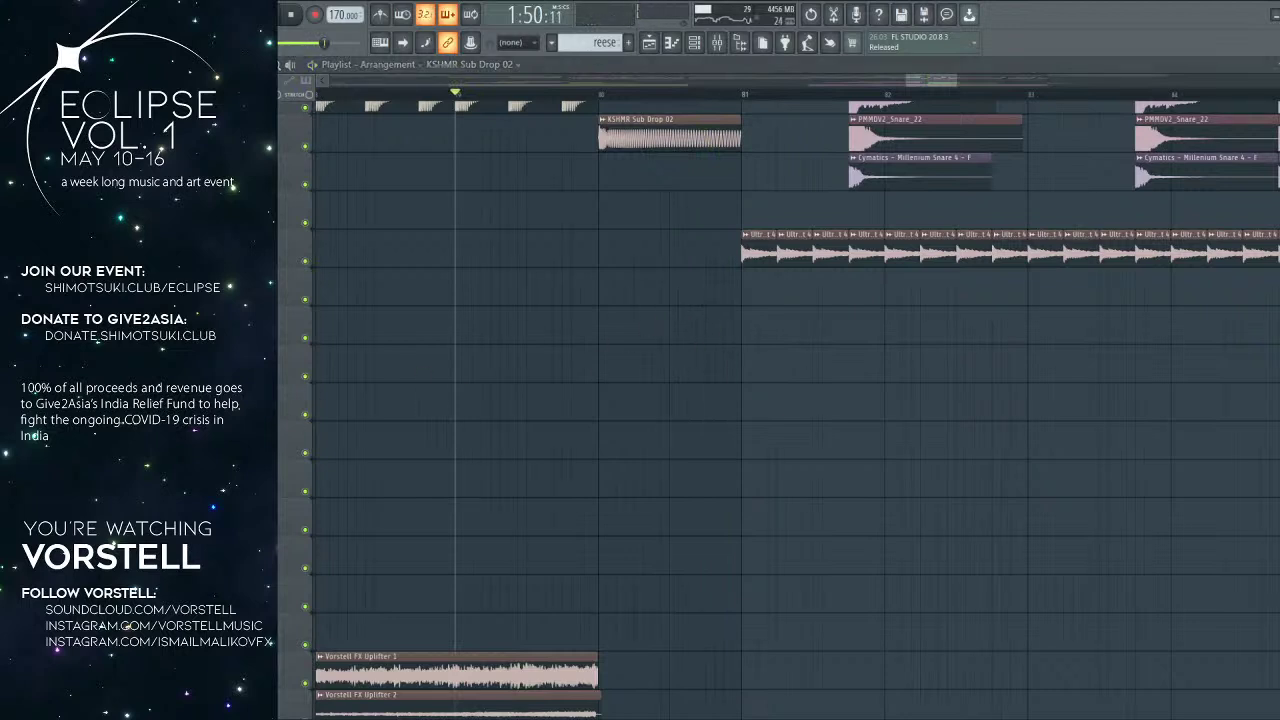
pyautogui.moveTo(200, 360); pyautogui.dragTo(803, 351)
pyautogui.press('space')
pyautogui.scroll(3, 690, 117)
pyautogui.press('c')
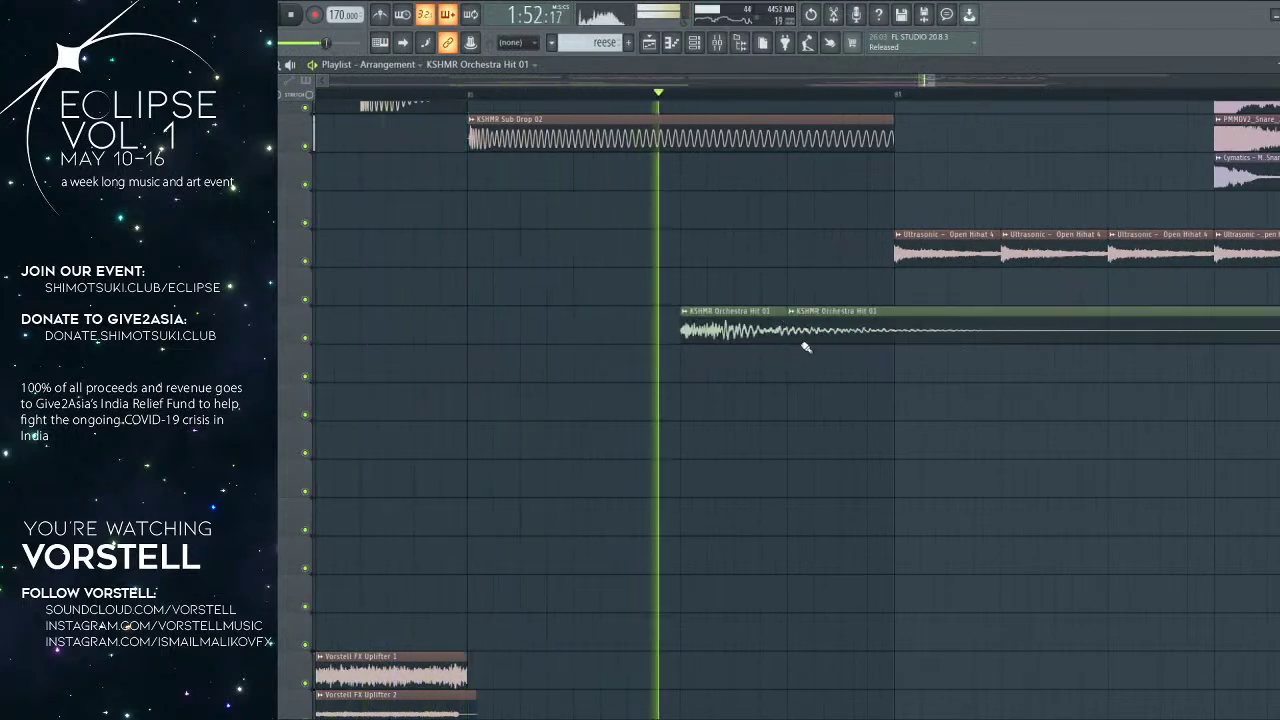
pyautogui.rightClick(803, 338)
pyautogui.press('space')
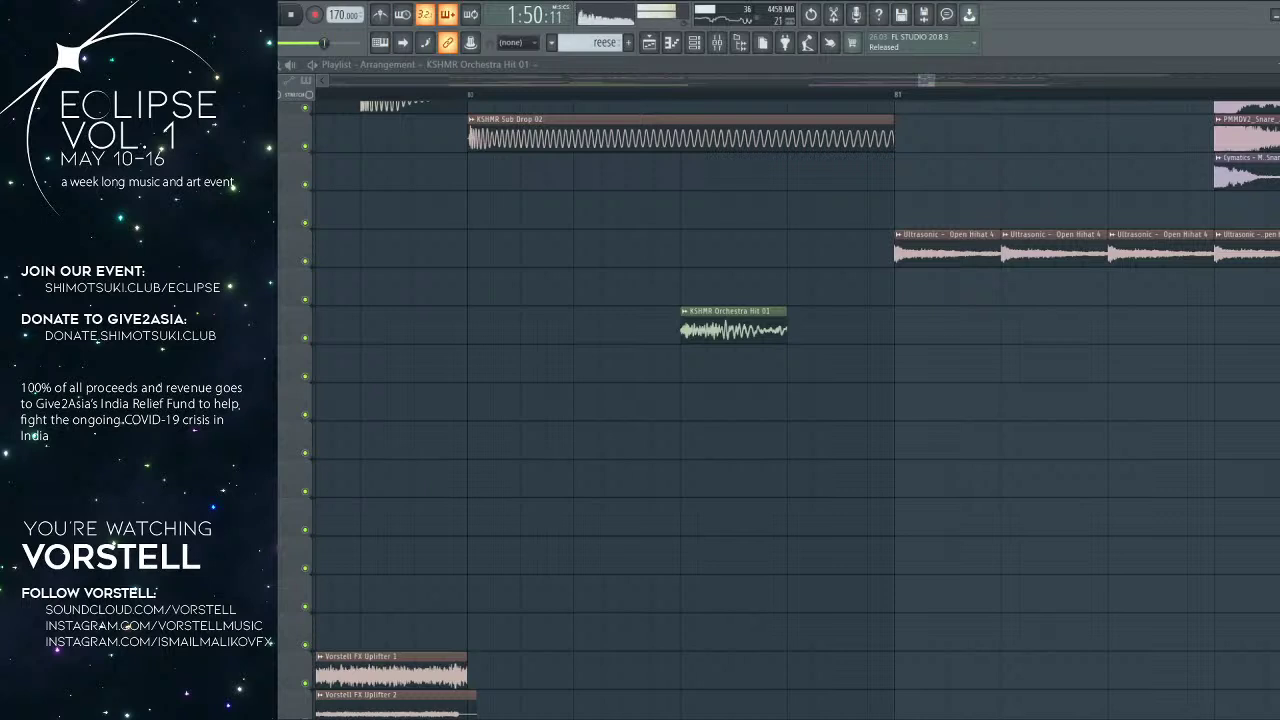
# Step: Add KSHMR Orchestra Hit 06 on beat 4 of bar 80, cut it at bar 81, and check its channel volume during playback
pyautogui.press('c')
pyautogui.moveTo(896, 330); pyautogui.dragTo(898, 402)
pyautogui.rightClick(910, 370)
pyautogui.press('space')
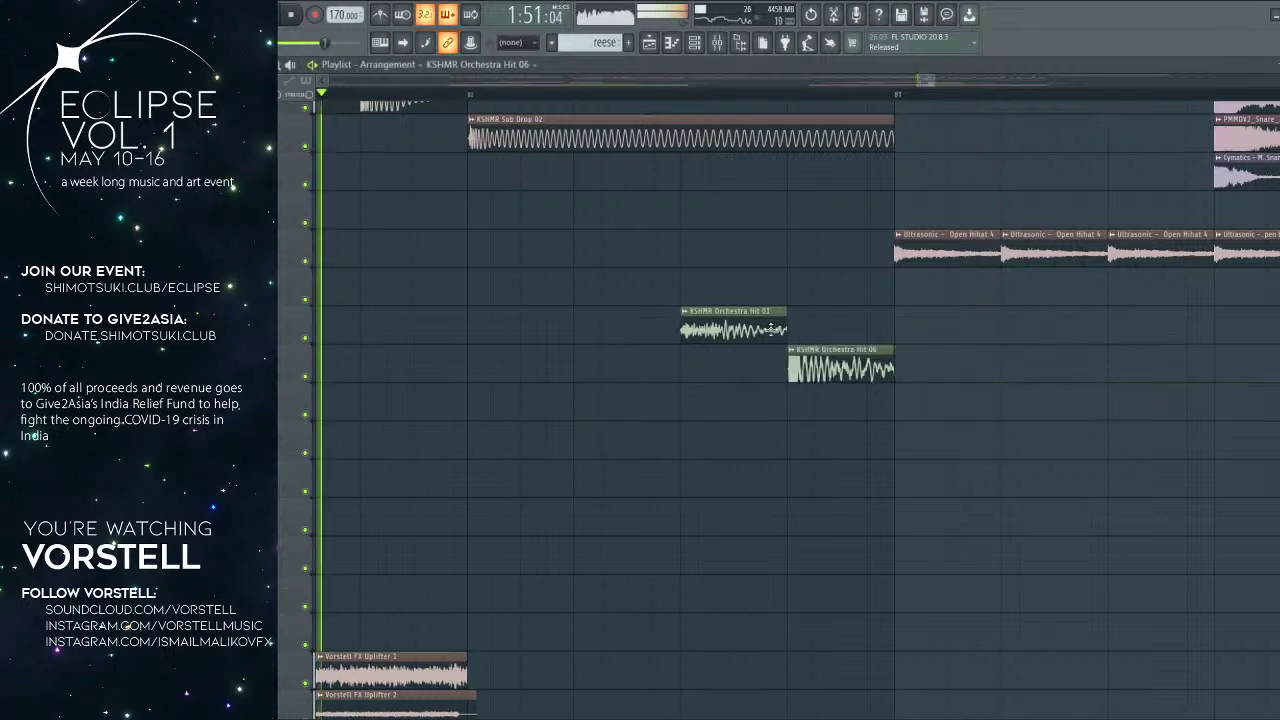
pyautogui.doubleClick(840, 368)
pyautogui.press('space')
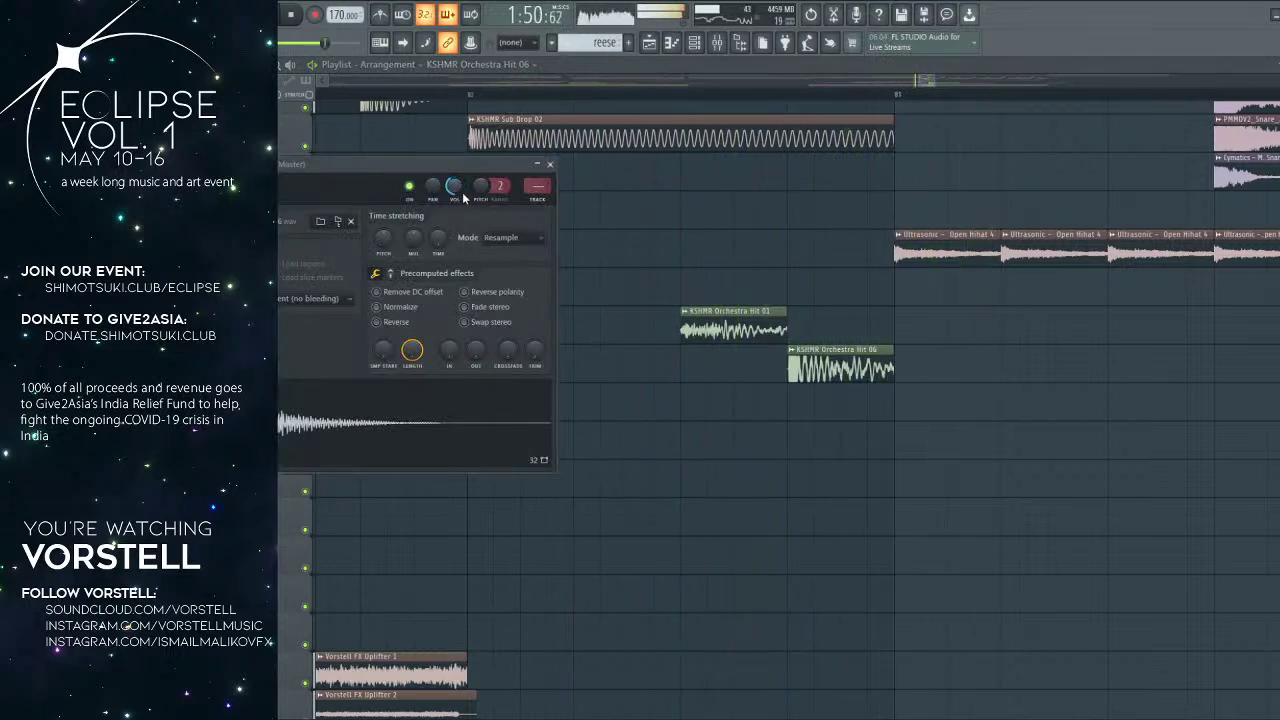
pyautogui.press('Escape')
pyautogui.press('space')
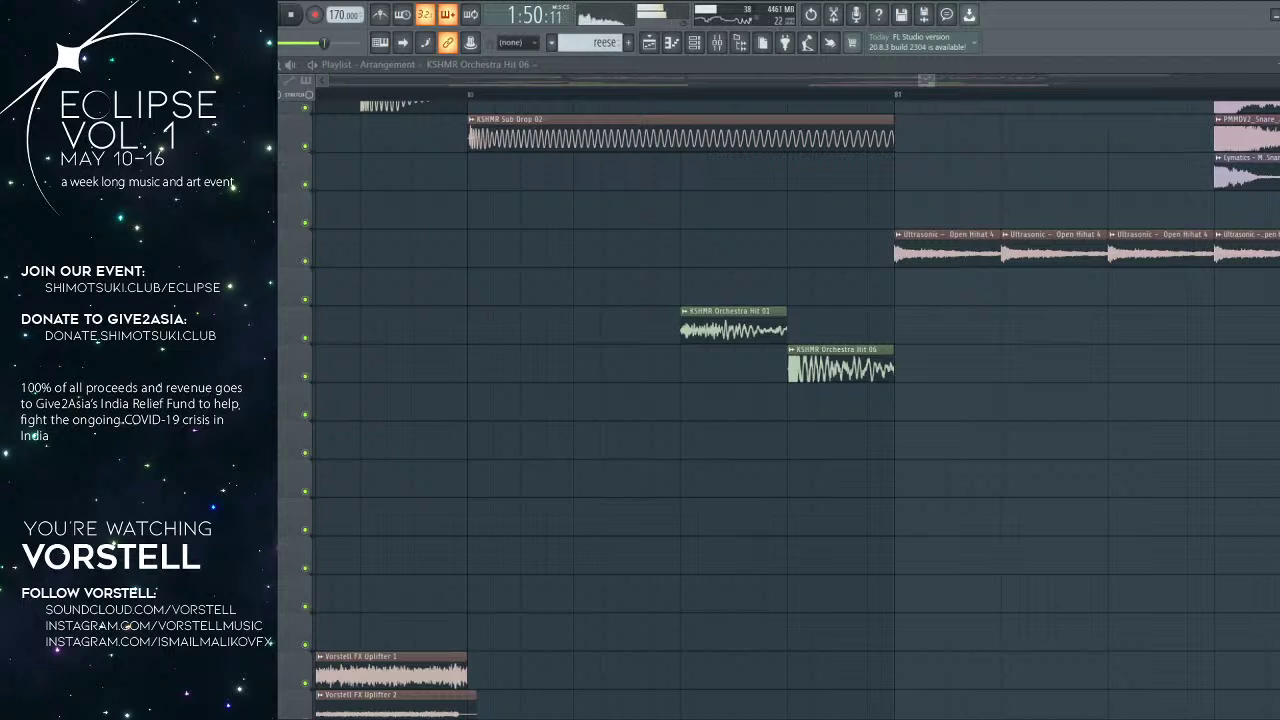
# Step: Add KSHMR Orchestra Hit 12 half a beat before bar 81, cut at the bar line, and arrange the three orchestra hits on one track
pyautogui.moveTo(230, 480); pyautogui.dragTo(860, 404)
pyautogui.doubleClick(810, 368)
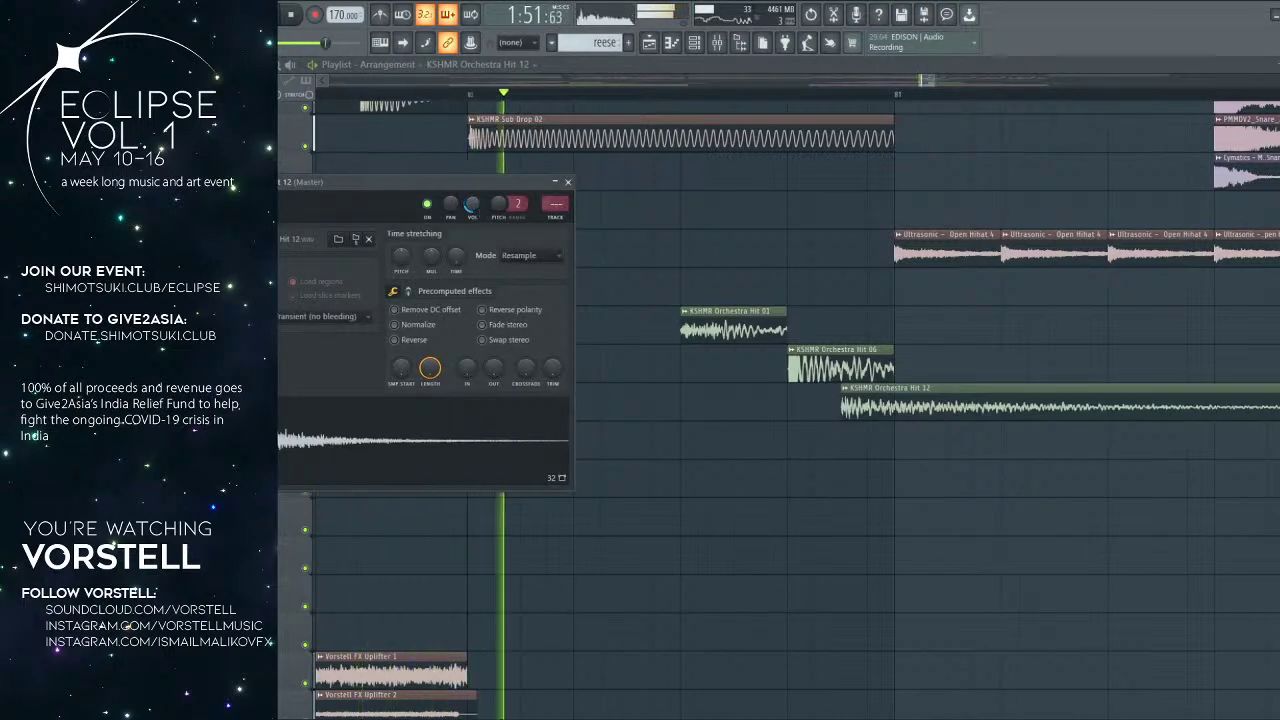
pyautogui.click(851, 403)
pyautogui.moveTo(851, 403); pyautogui.dragTo(876, 367)
pyautogui.rightClick(886, 354)
pyautogui.press('space')
pyautogui.rightClick(915, 405)
pyautogui.press('space')
pyautogui.moveTo(732, 324); pyautogui.dragTo(757, 359)
pyautogui.press('space')
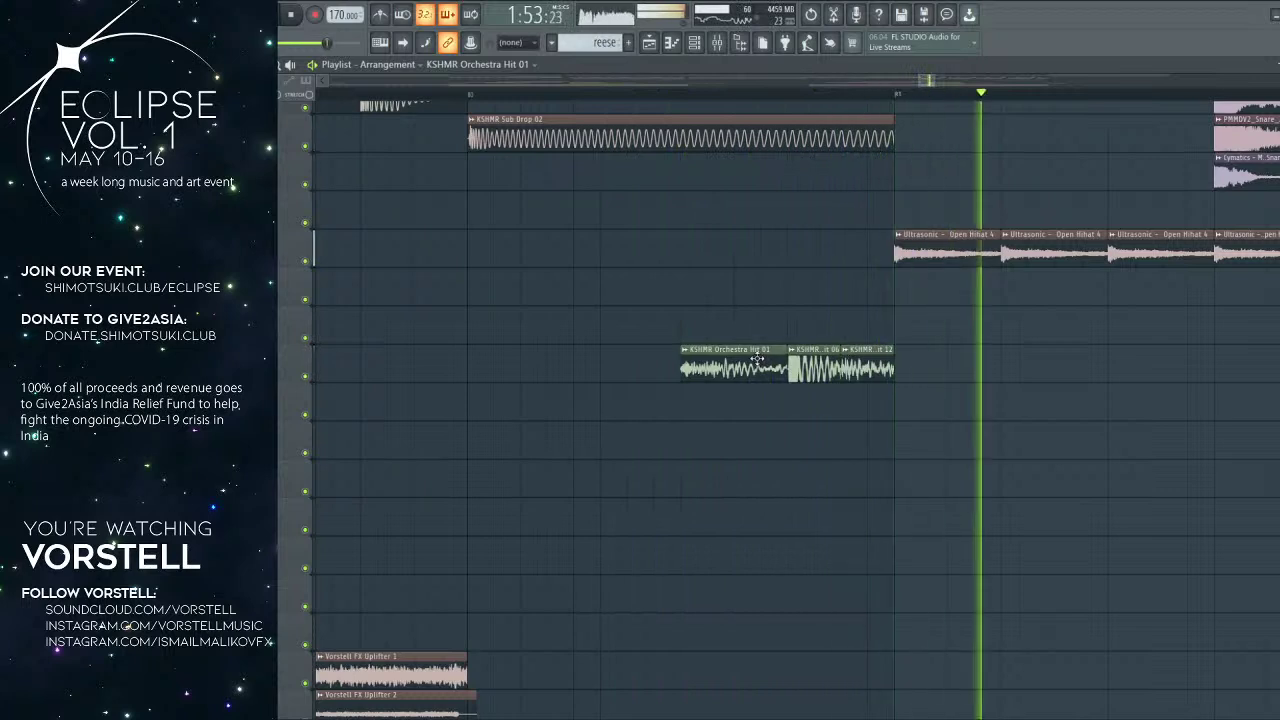
# Step: Adjust the channel volume of KSHMR Orchestra Hit 12 and play the orchestra-hit fill
pyautogui.doubleClick(717, 349)
pyautogui.click(867, 368)
pyautogui.press('space')
pyautogui.rightClick(476, 209)
pyautogui.click(490, 220)
pyautogui.press('space')
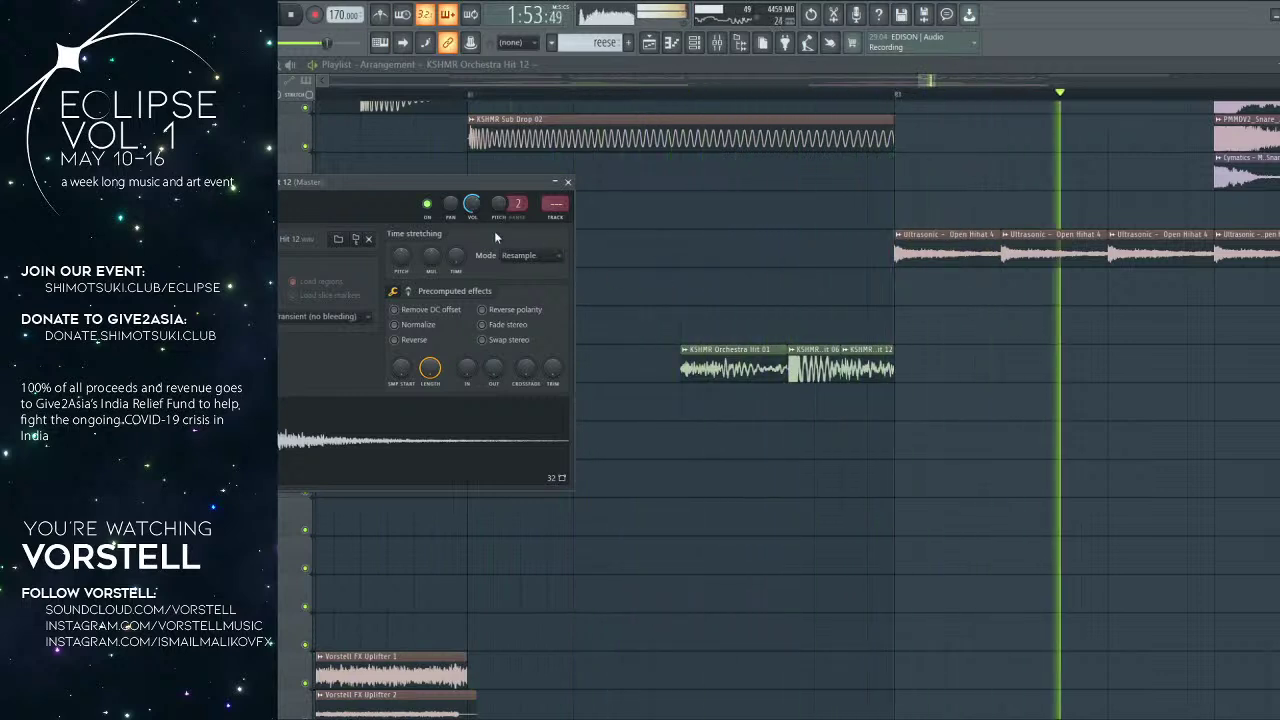
# Step: Check the channel settings of KSHMR Orchestra Hit 01 and Hit 06 and replay the fill from bar 80
pyautogui.doubleClick(745, 368)
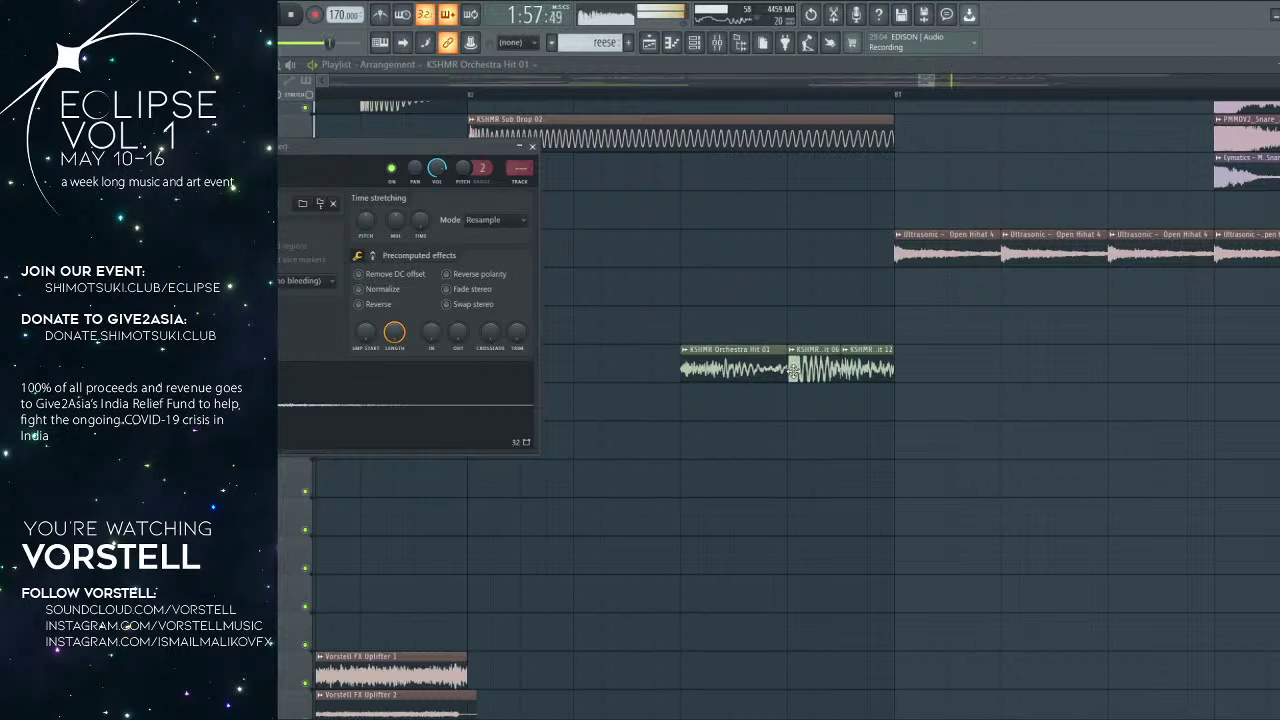
pyautogui.doubleClick(793, 369)
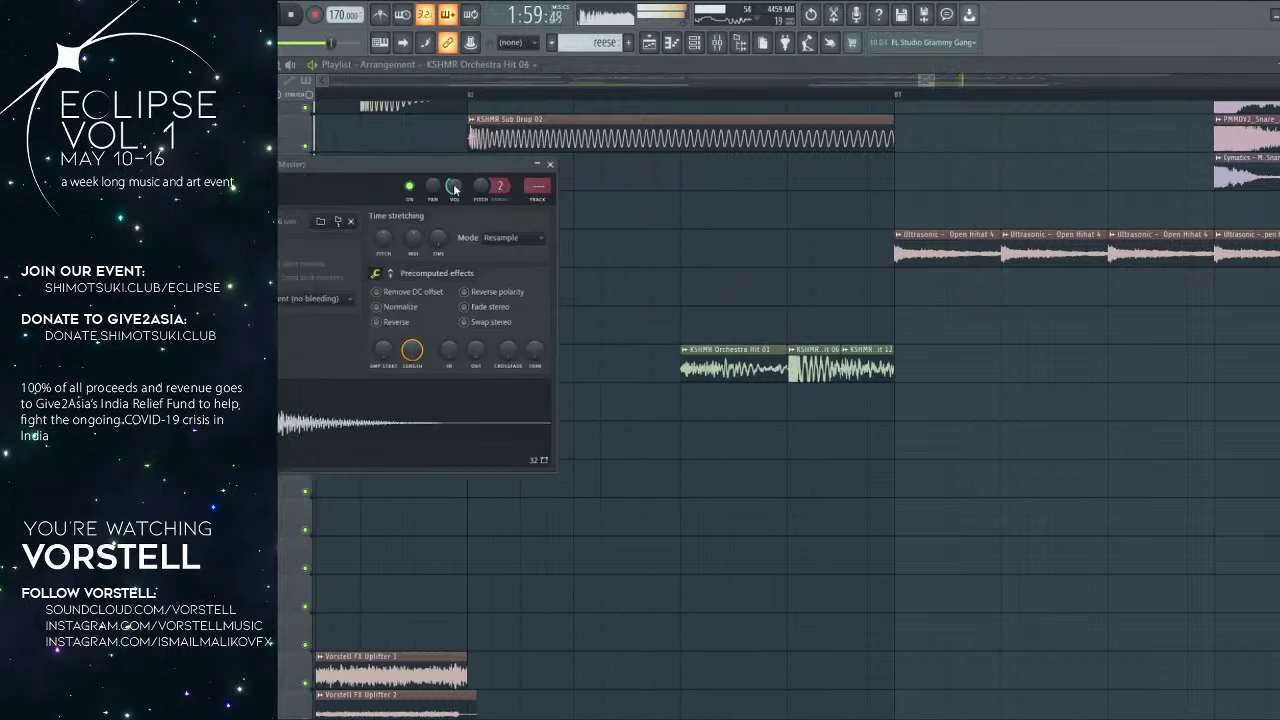
pyautogui.click(474, 95)
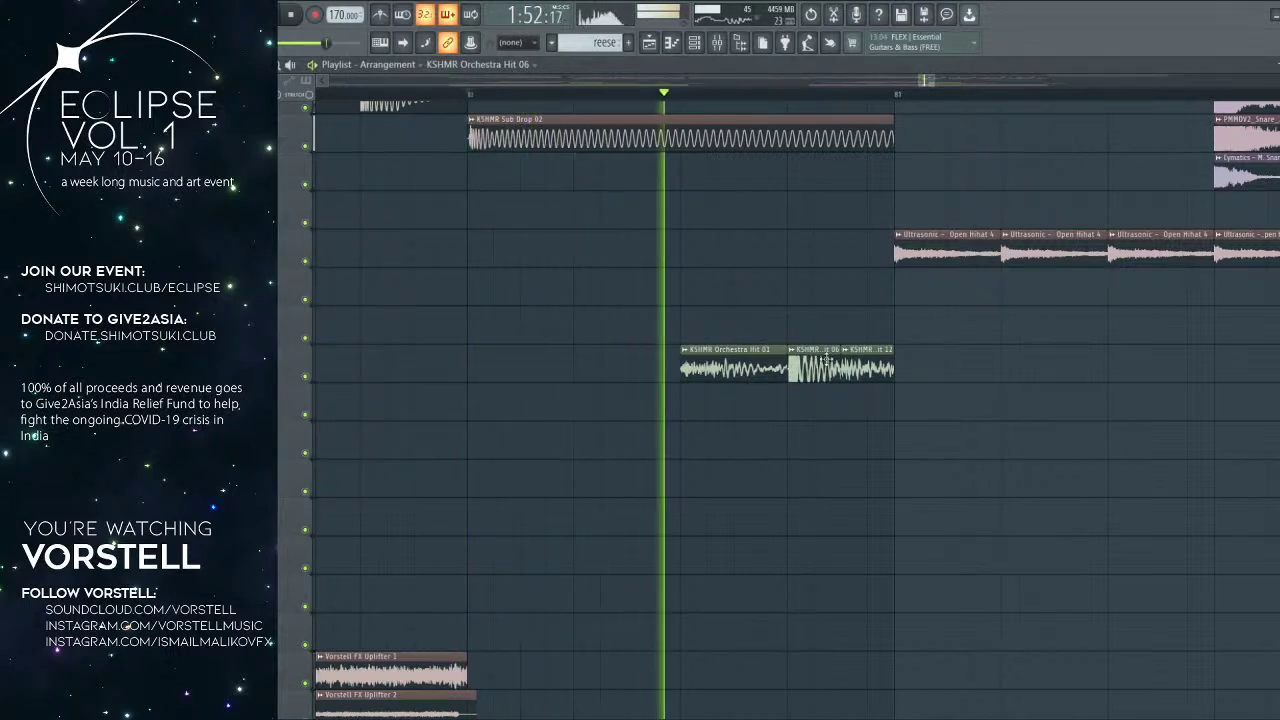
# Step: Stop playback and readjust the channel volume of KSHMR Orchestra Hit 12
pyautogui.doubleClick(858, 352)
pyautogui.press('space')
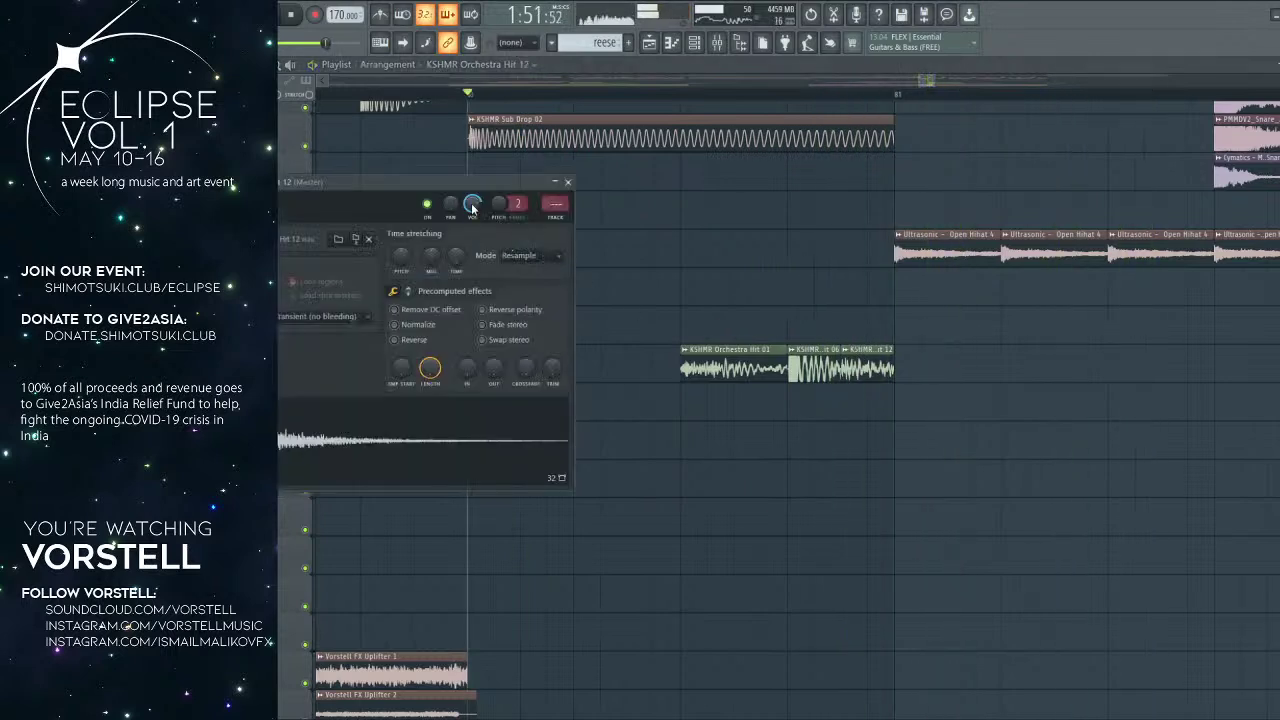
pyautogui.rightClick(472, 206)
pyautogui.click(508, 320)
# Step: Replace the sample of the KSHMR Orchestra Hit 06 clip with KSHMR Orchestra Hit 11 and play the fill
pyautogui.doubleClick(801, 362)
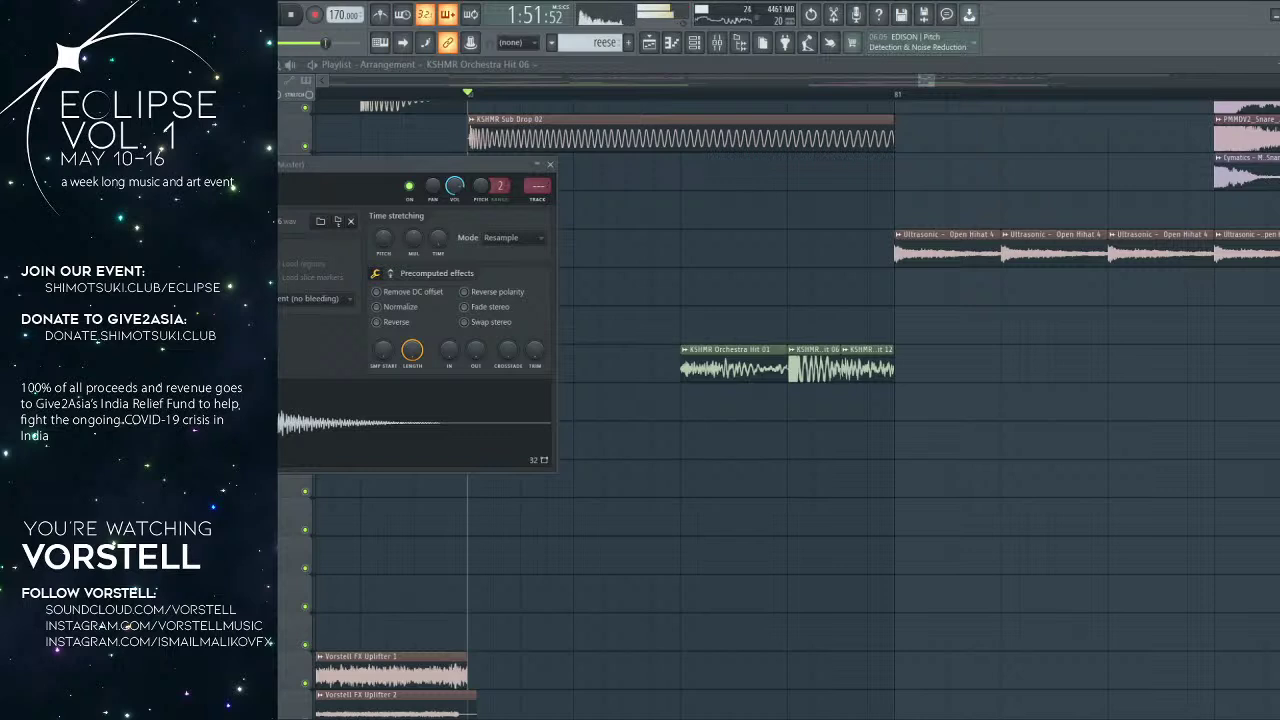
pyautogui.moveTo(302, 441); pyautogui.dragTo(304, 443)
pyautogui.press('space')
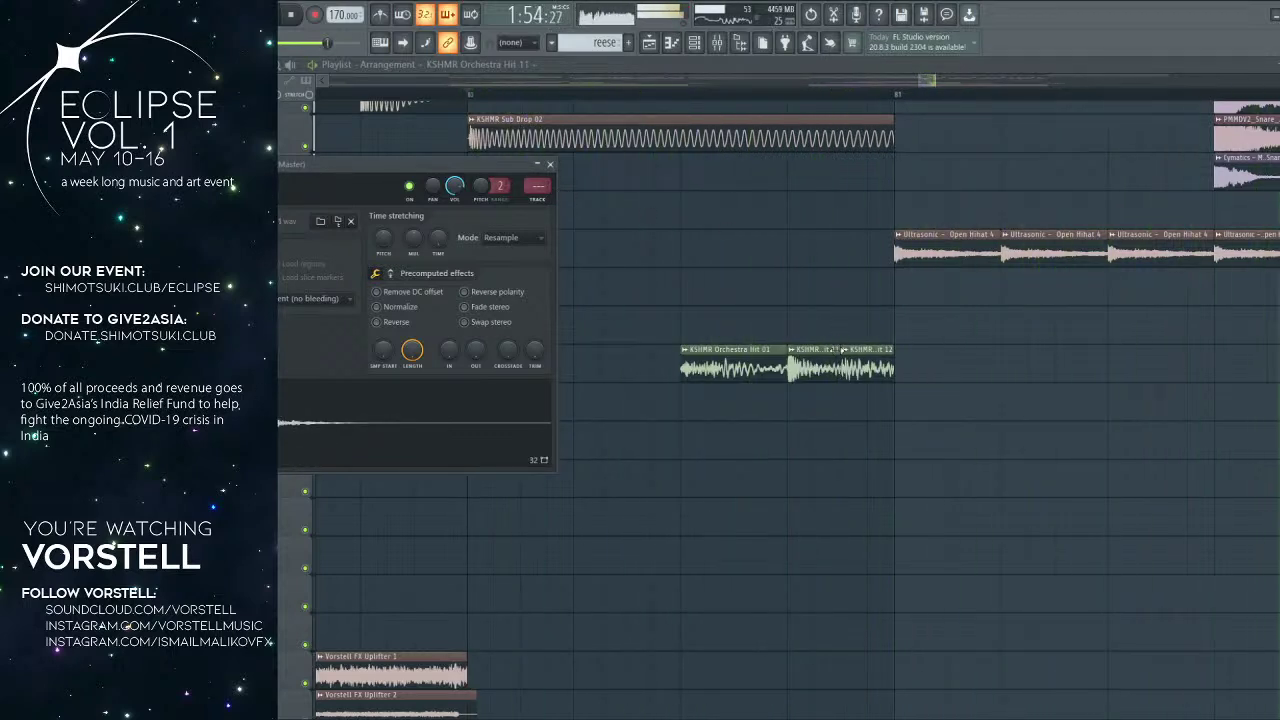
# Step: Check the settings of orchestra hits 12 and 01 and examine the mixer levels and Insert 38 while replaying from bar 80
pyautogui.doubleClick(858, 352)
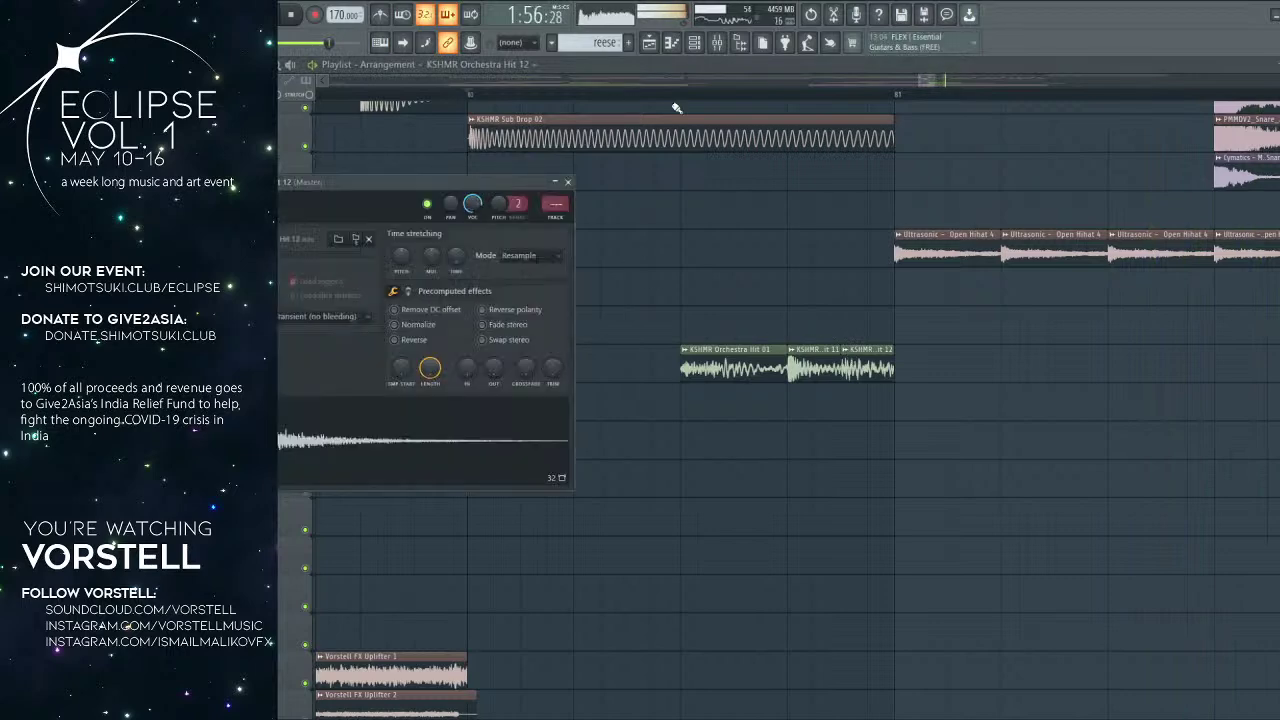
pyautogui.click(724, 44)
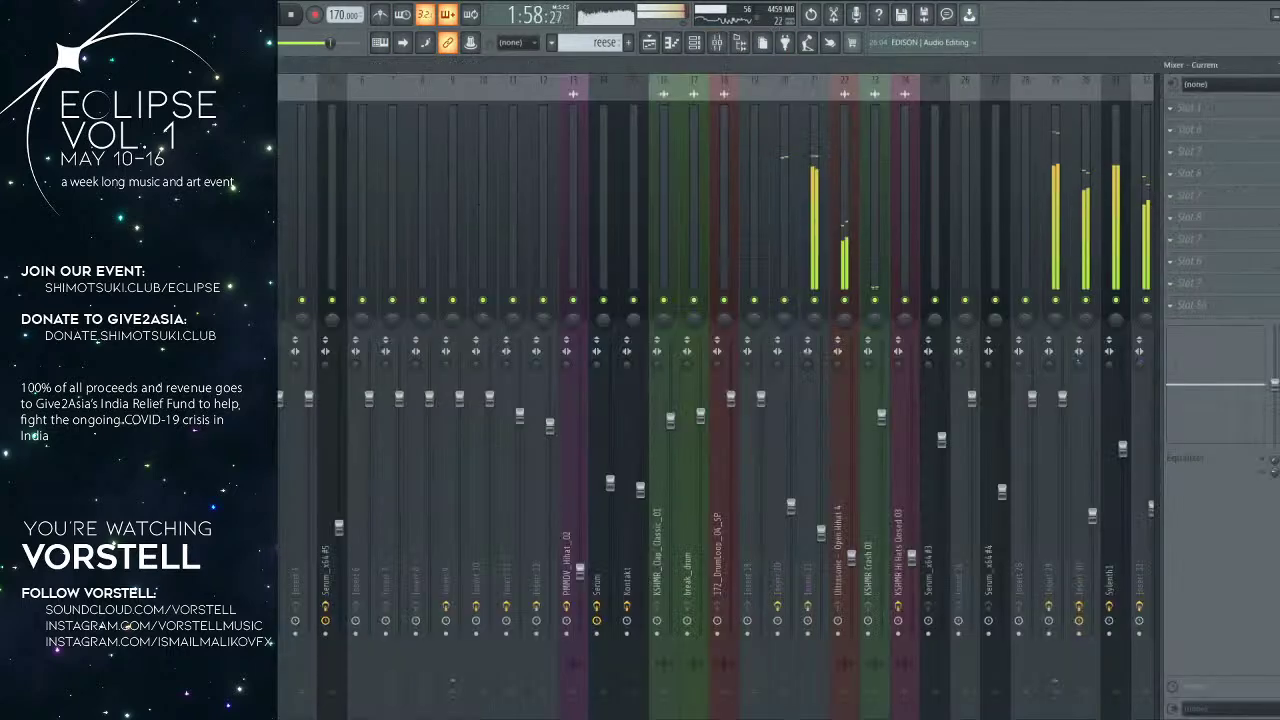
pyautogui.click(649, 42)
pyautogui.click(461, 97)
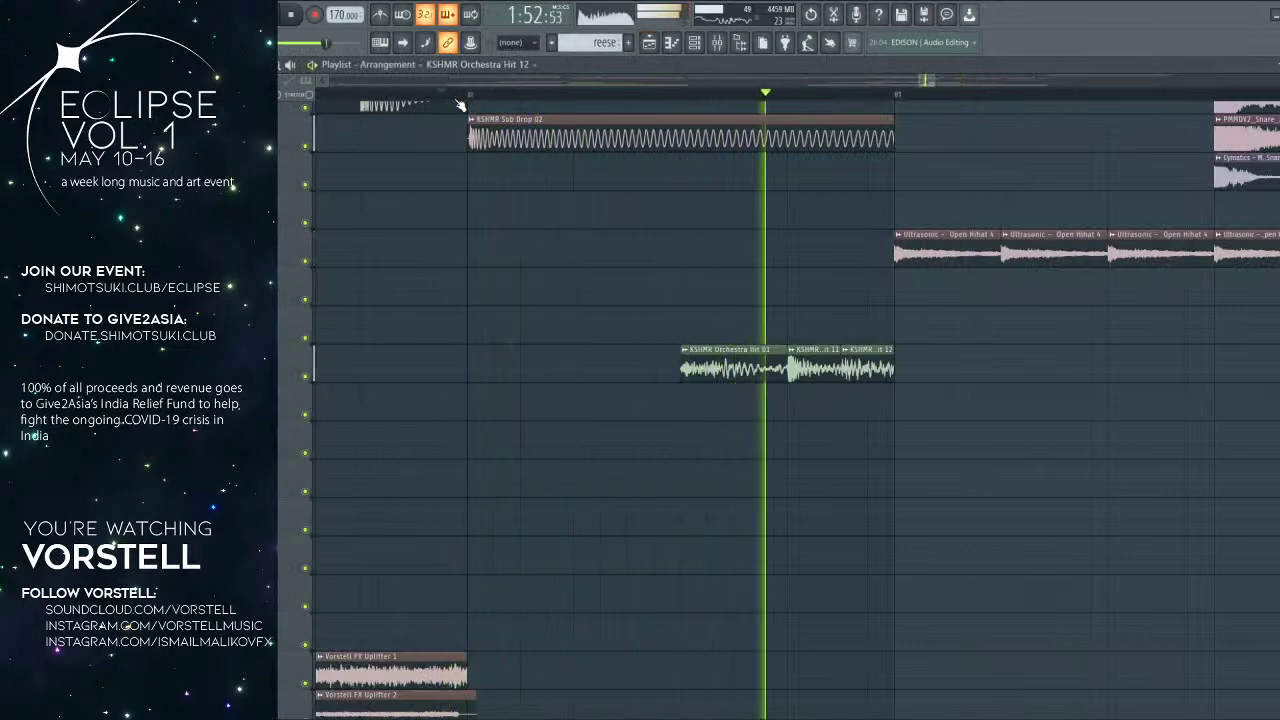
pyautogui.doubleClick(745, 355)
pyautogui.click(719, 43)
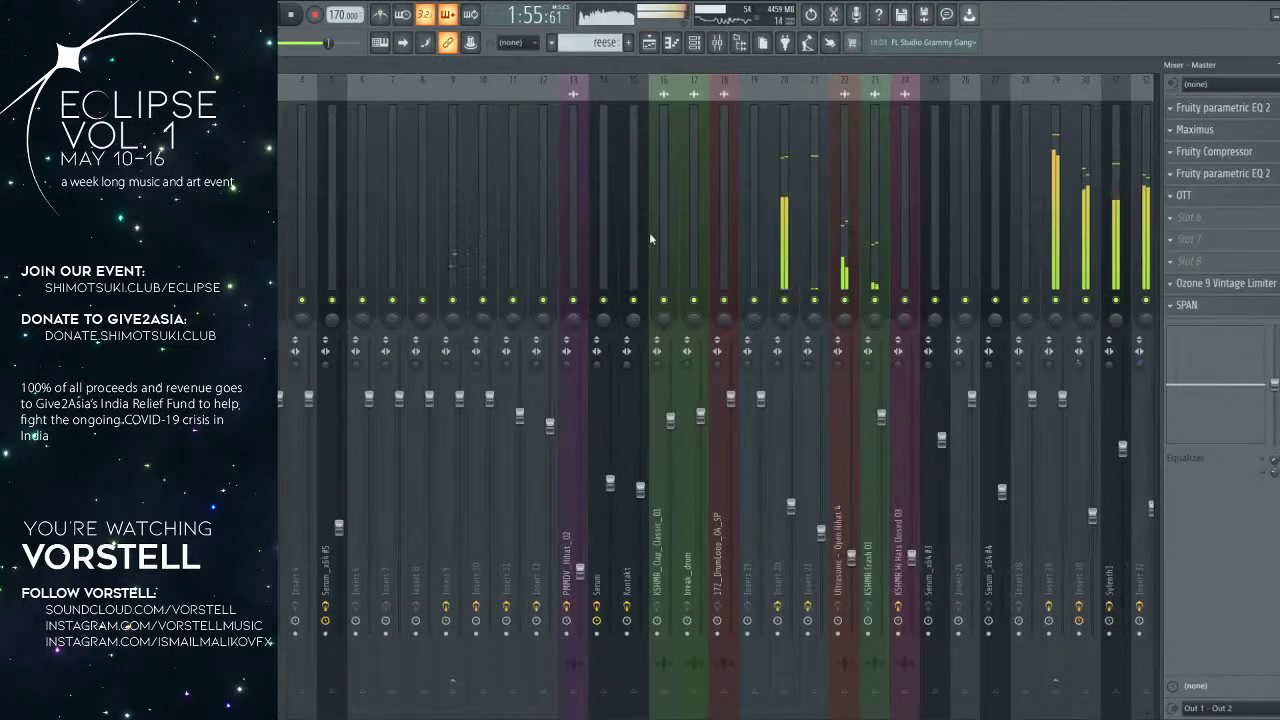
pyautogui.moveTo(573, 251); pyautogui.dragTo(956, 271)
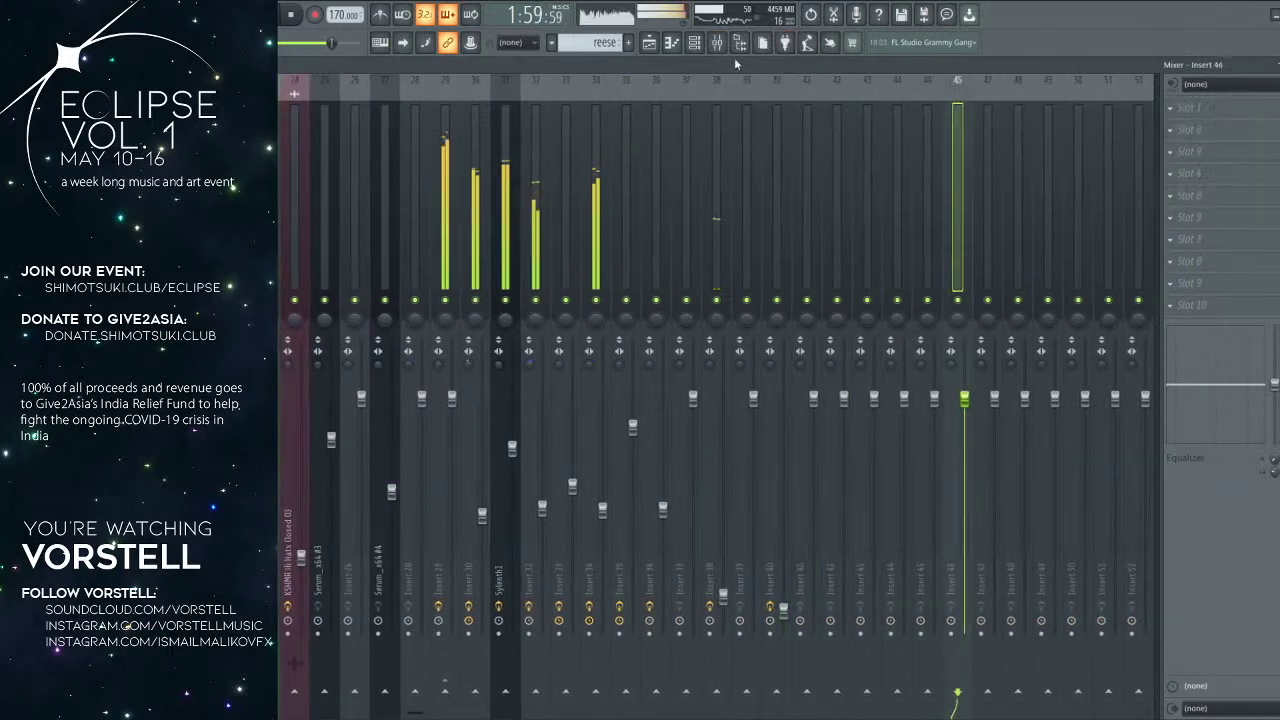
pyautogui.click(709, 278)
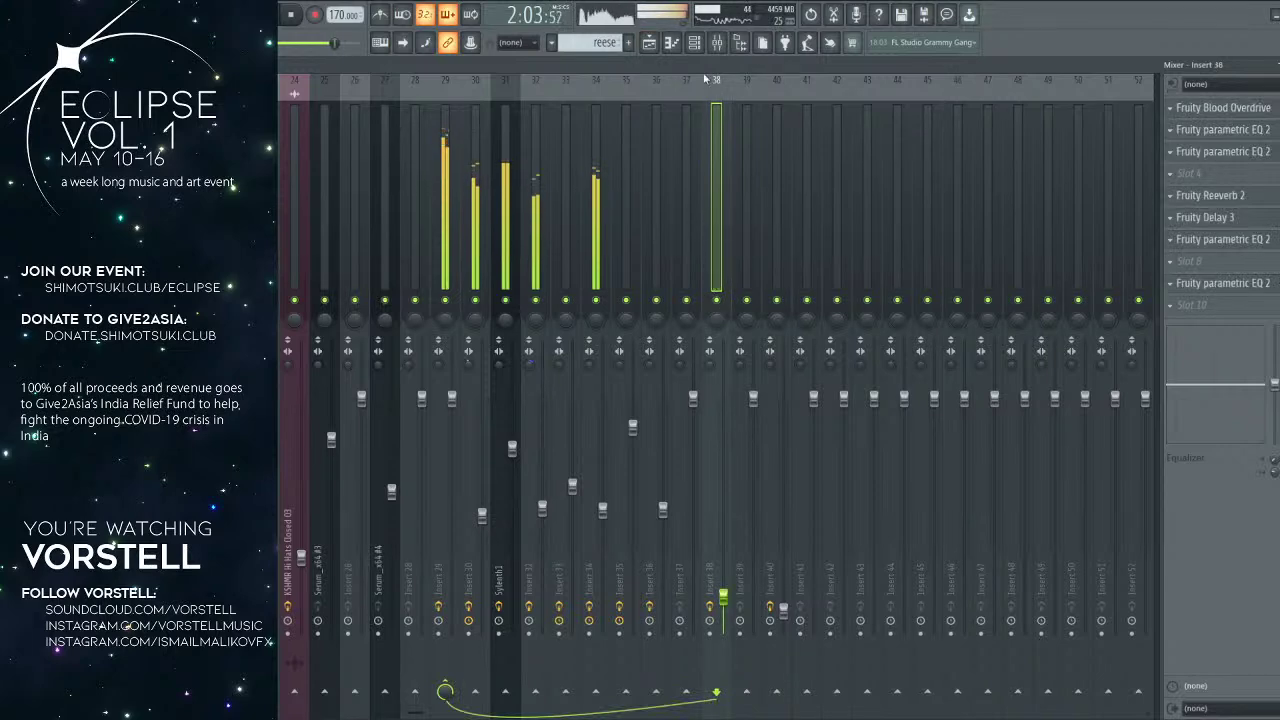
pyautogui.click(649, 40)
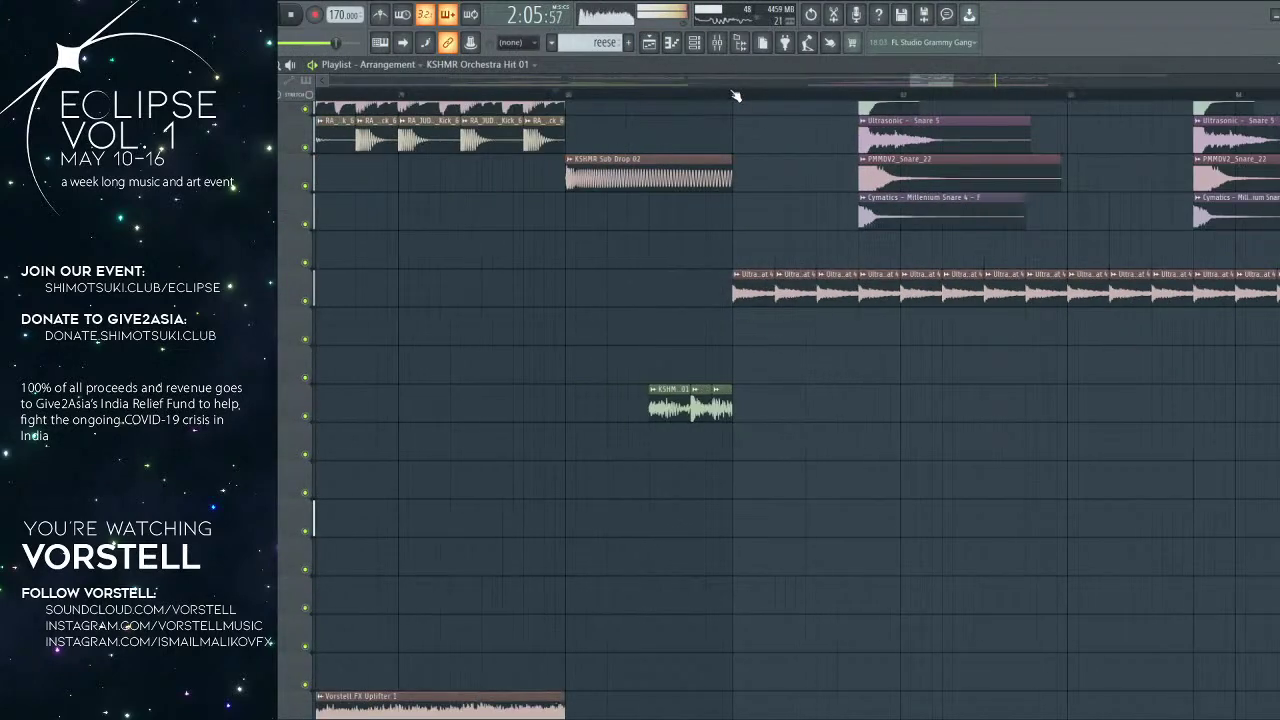
# Step: Review the arrangement from the bar 80 transition through the second drop and the outro during playback
pyautogui.click(518, 96)
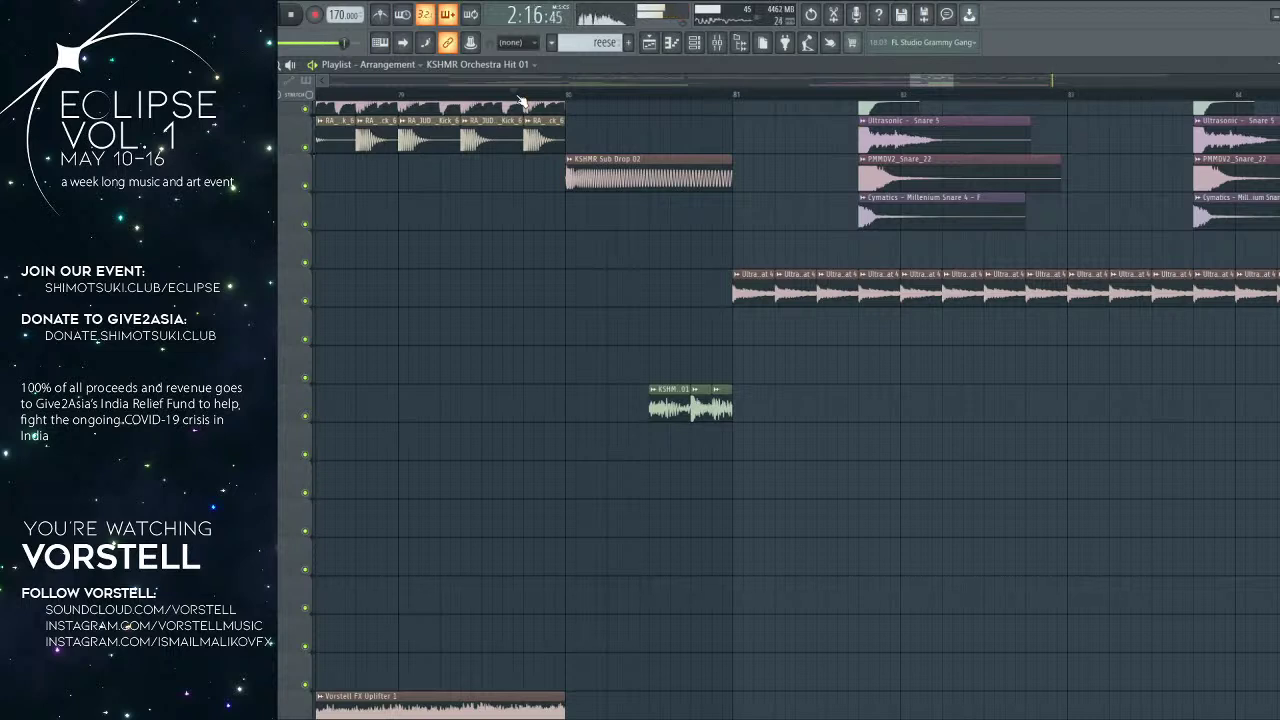
pyautogui.scroll(-5, 643, 104)
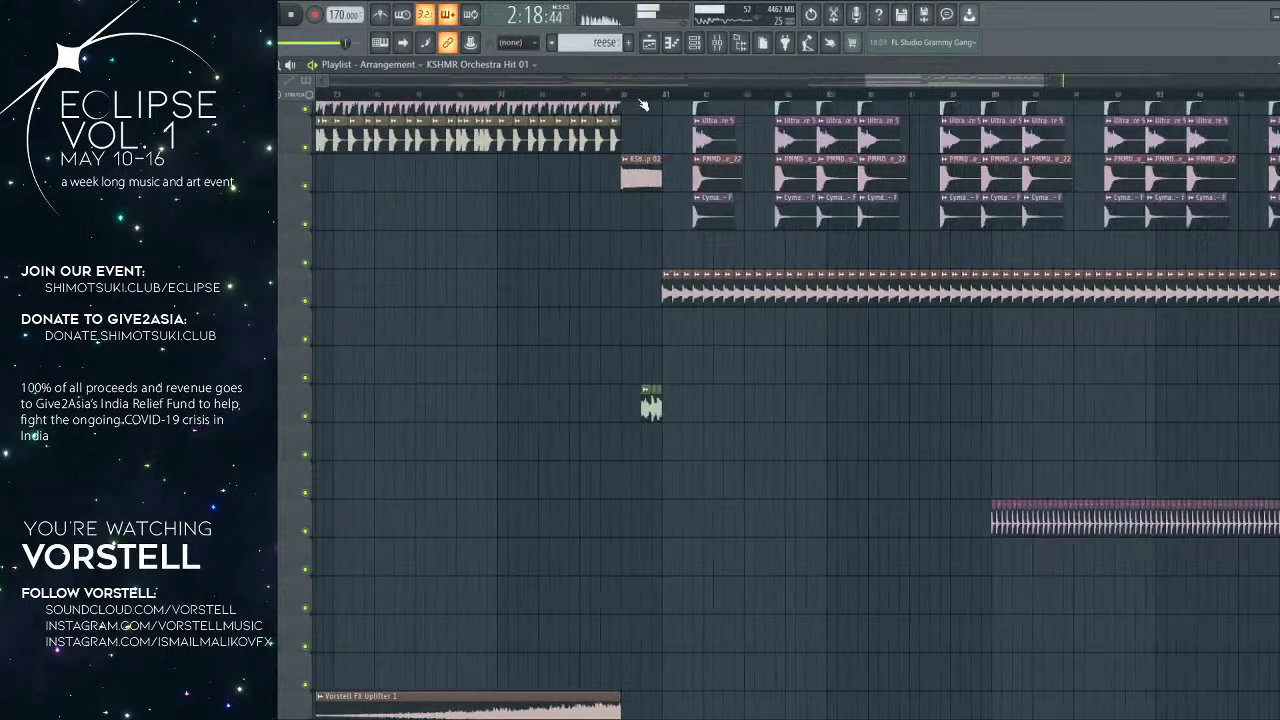
pyautogui.scroll(-1, 744, 102)
pyautogui.scroll(-2, 744, 102)
pyautogui.scroll(5, 826, 285)
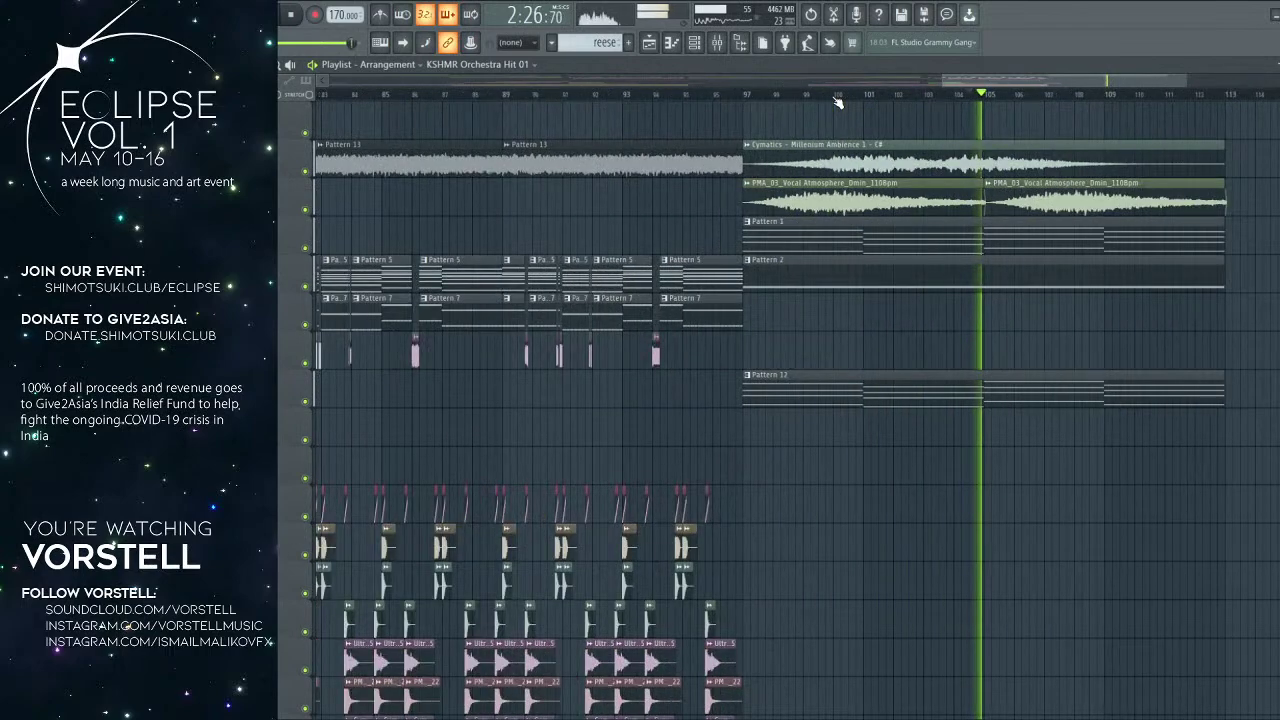
pyautogui.scroll(-4, 838, 103)
pyautogui.scroll(1, 838, 103)
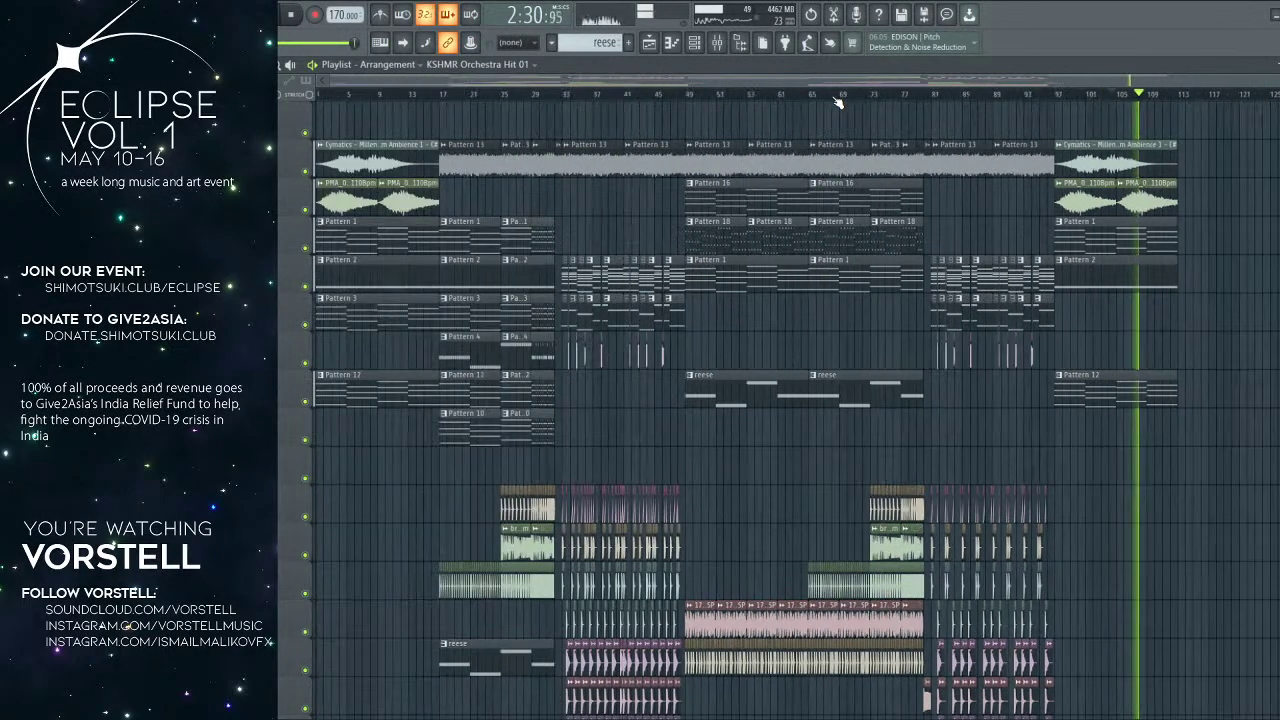
# Step: Play the track from bar 1, skipping to about bar 8 and to just before bar 17
pyautogui.click(318, 95)
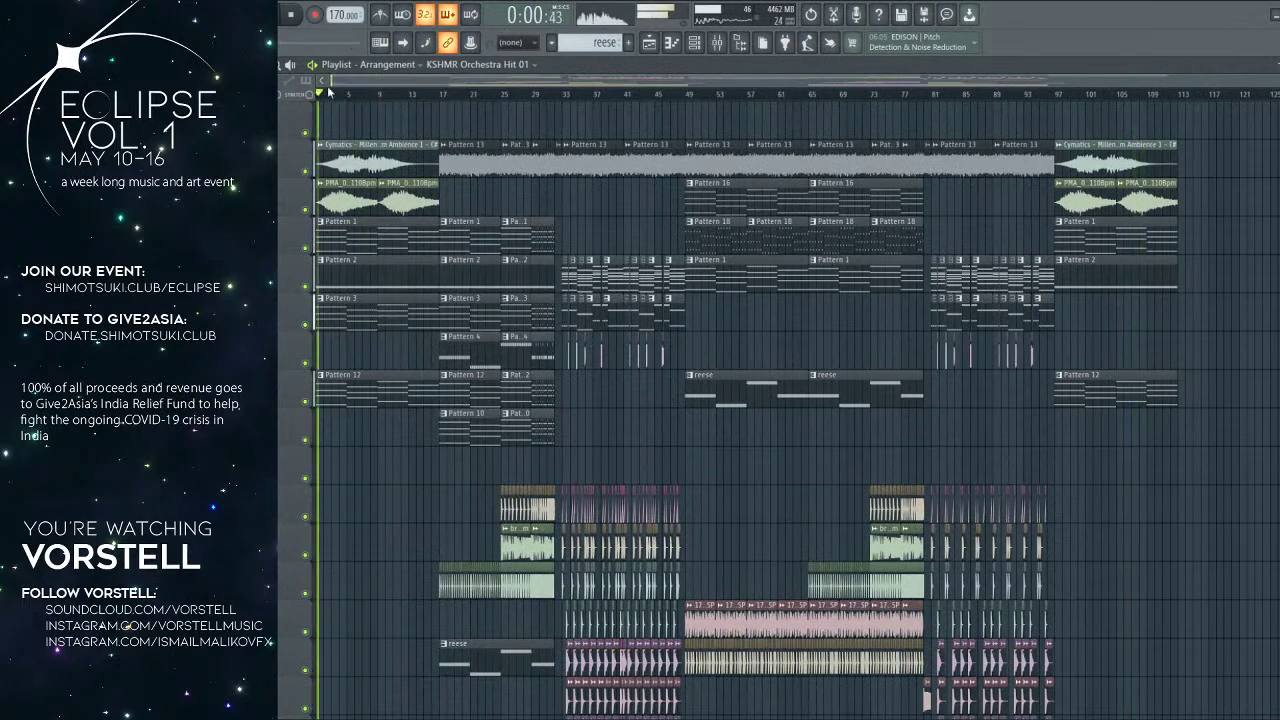
pyautogui.scroll(3, 339, 101)
pyautogui.click(459, 98)
pyautogui.scroll(2, 459, 98)
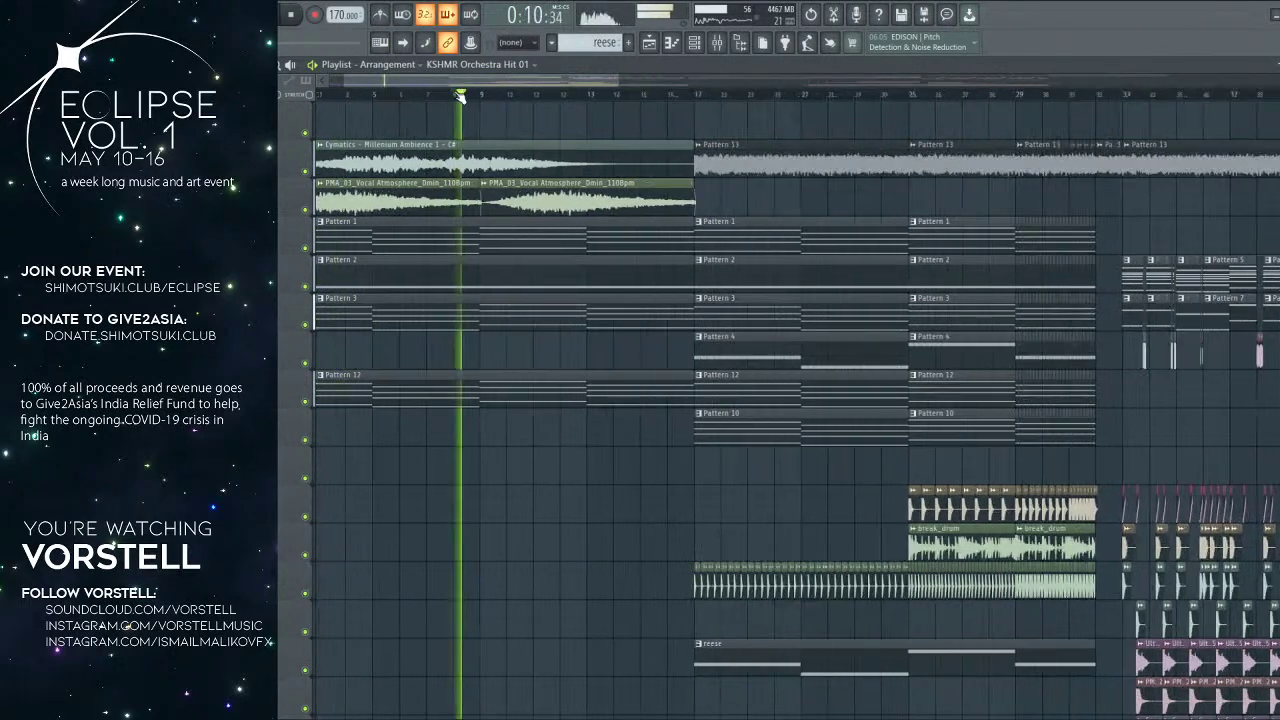
pyautogui.click(679, 98)
pyautogui.scroll(-3, 679, 98)
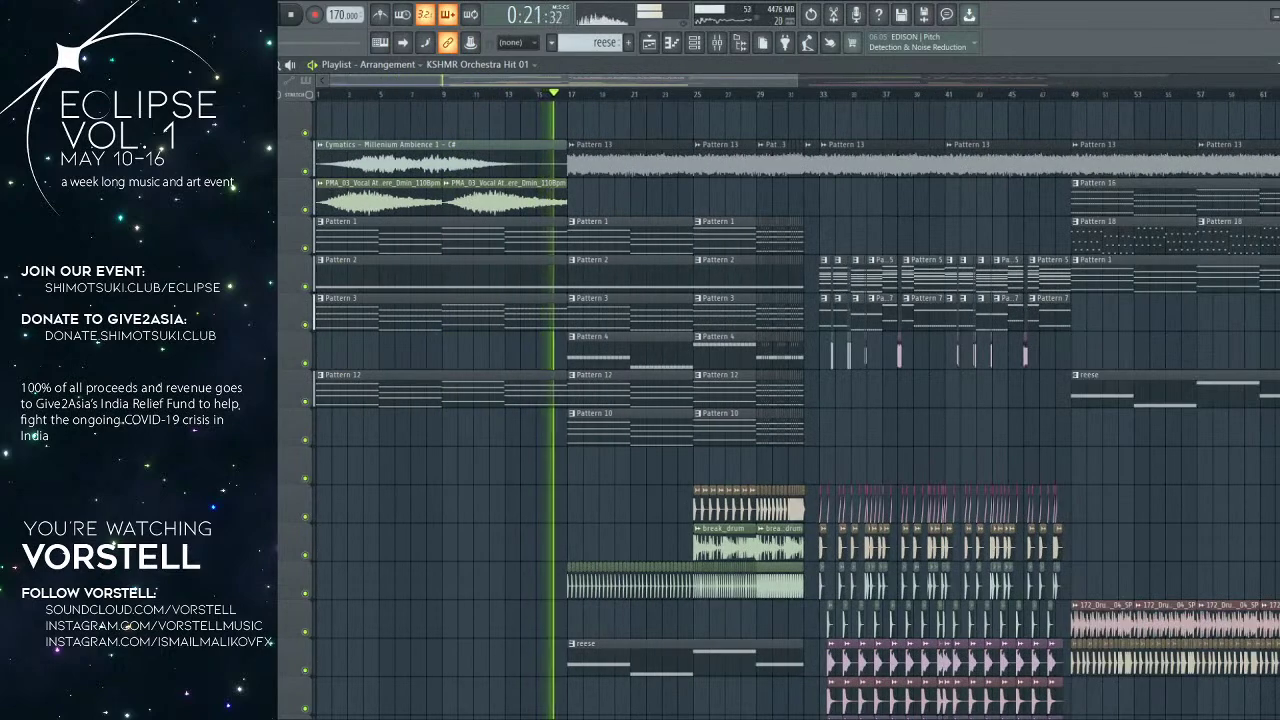
# Step: Examine the build-up clips from bar 17 and their automation, including the Love Philter Insert 29 cutoff clip
pyautogui.scroll(-4, 588, 292)
pyautogui.scroll(4, 594, 280)
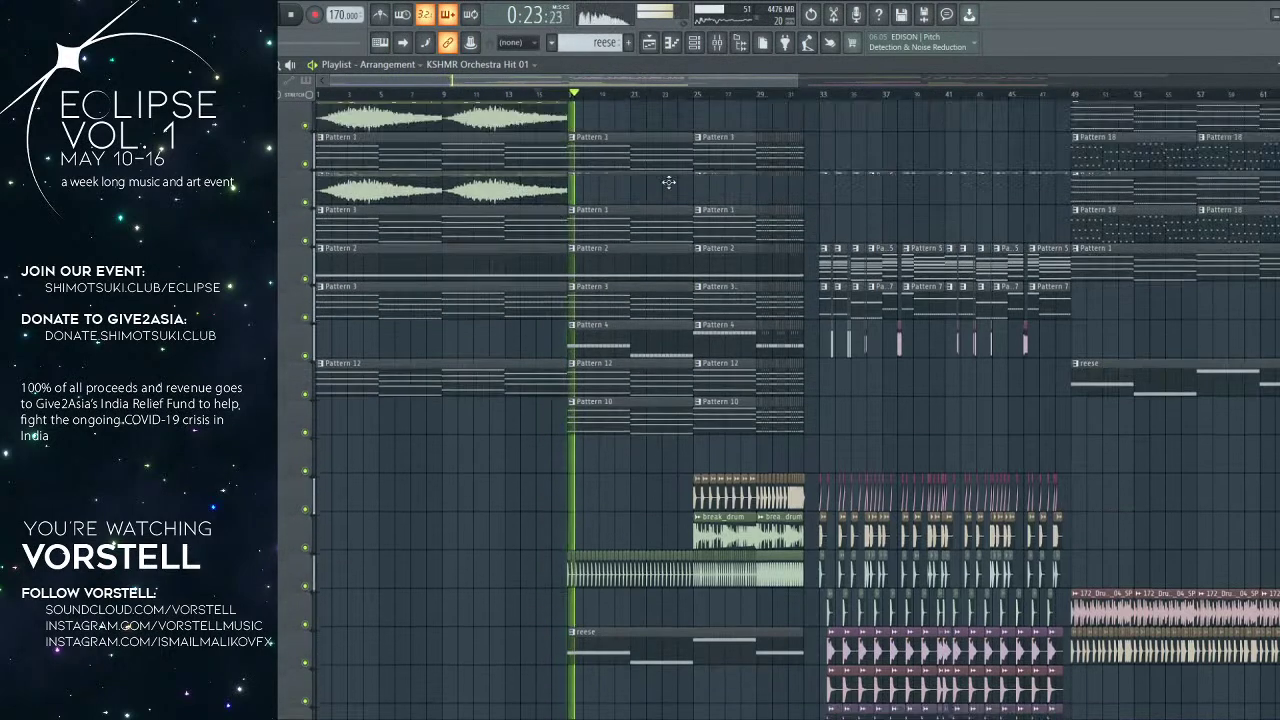
pyautogui.scroll(3, 680, 100)
pyautogui.scroll(-5, 672, 214)
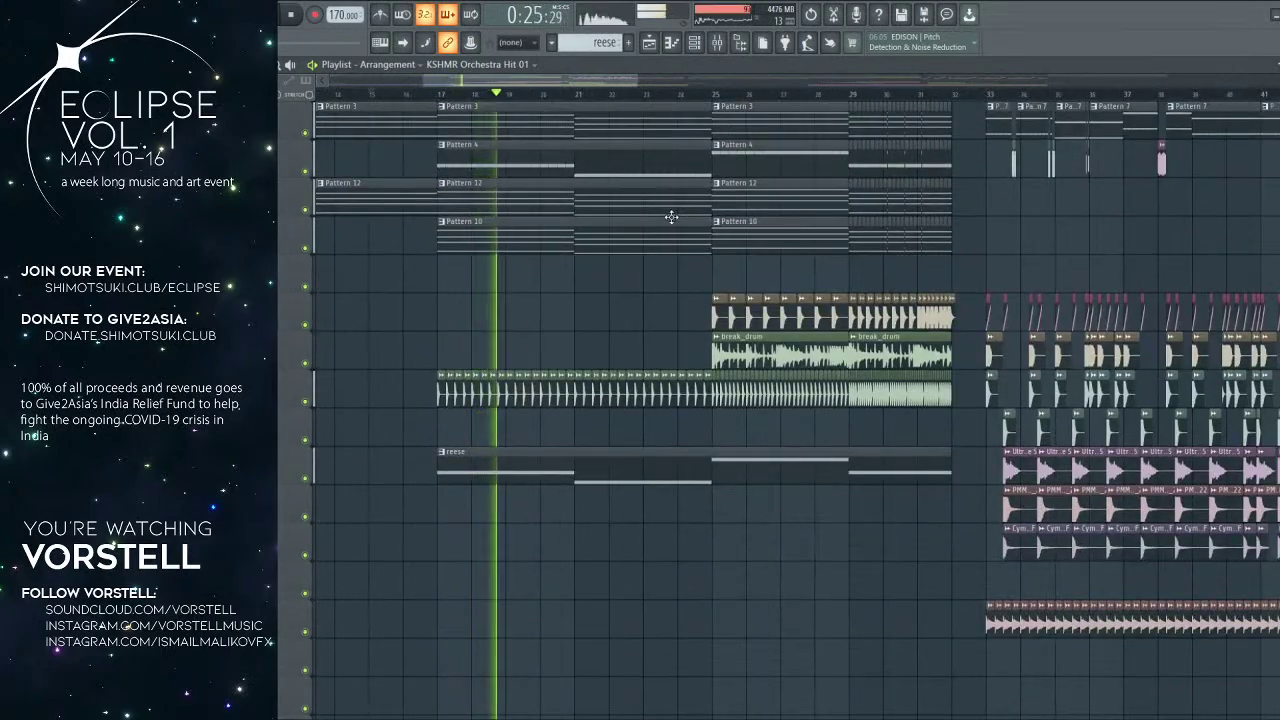
pyautogui.scroll(-8, 666, 240)
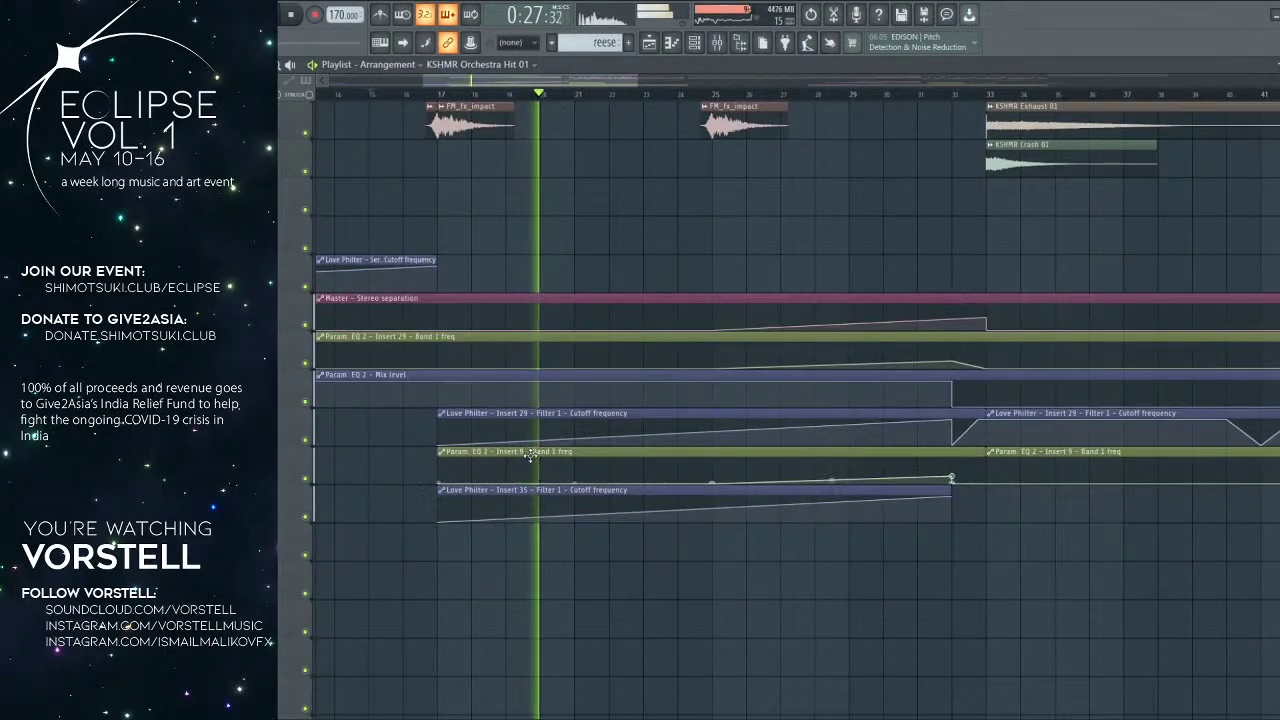
pyautogui.click(627, 414)
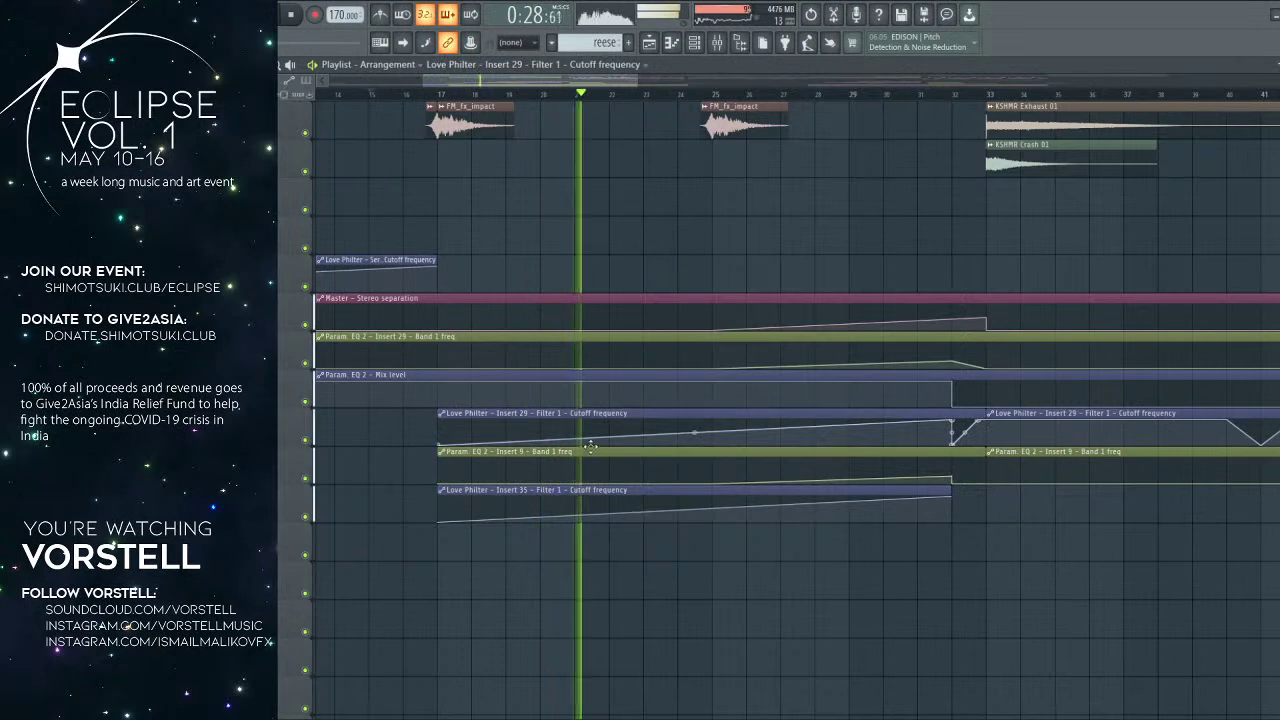
# Step: Try deleting the Love Philter Insert 35 cutoff automation clip that starts at bar 17
pyautogui.rightClick(549, 498)
pyautogui.hotkey('ctrl', 'z')
pyautogui.hotkey('ctrl', 'z')
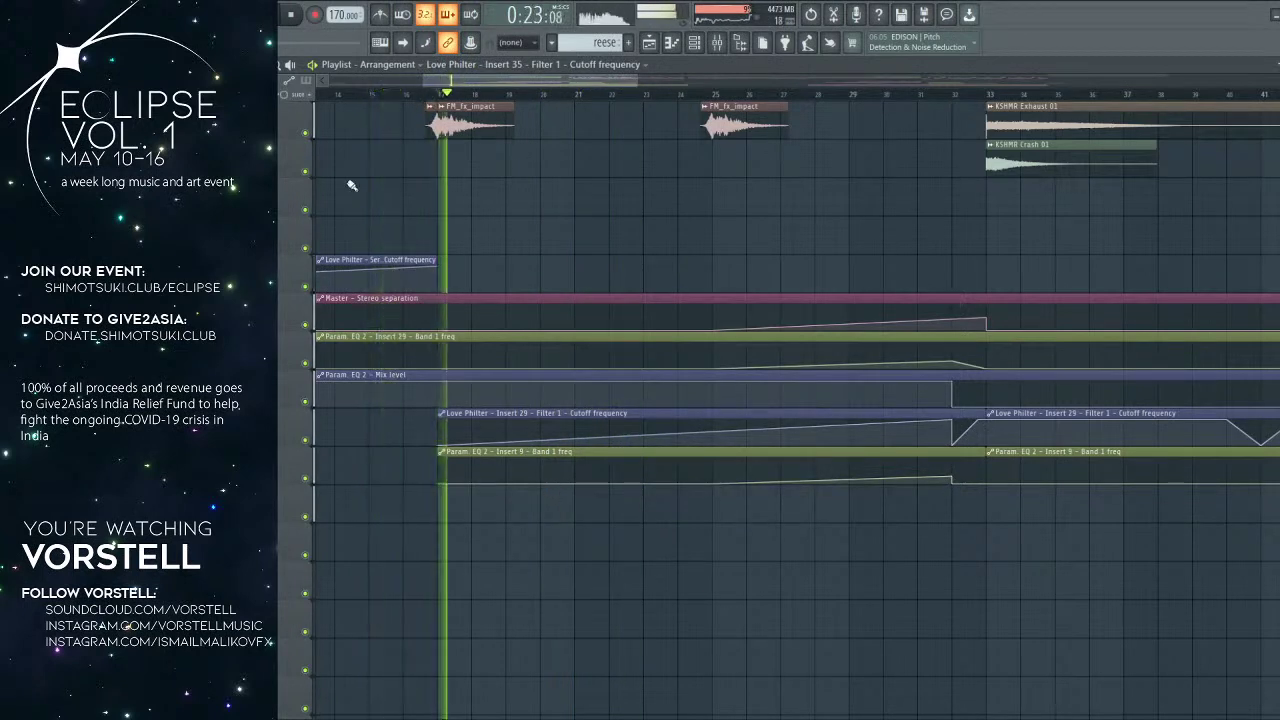
pyautogui.hotkey('ctrl', 'z')
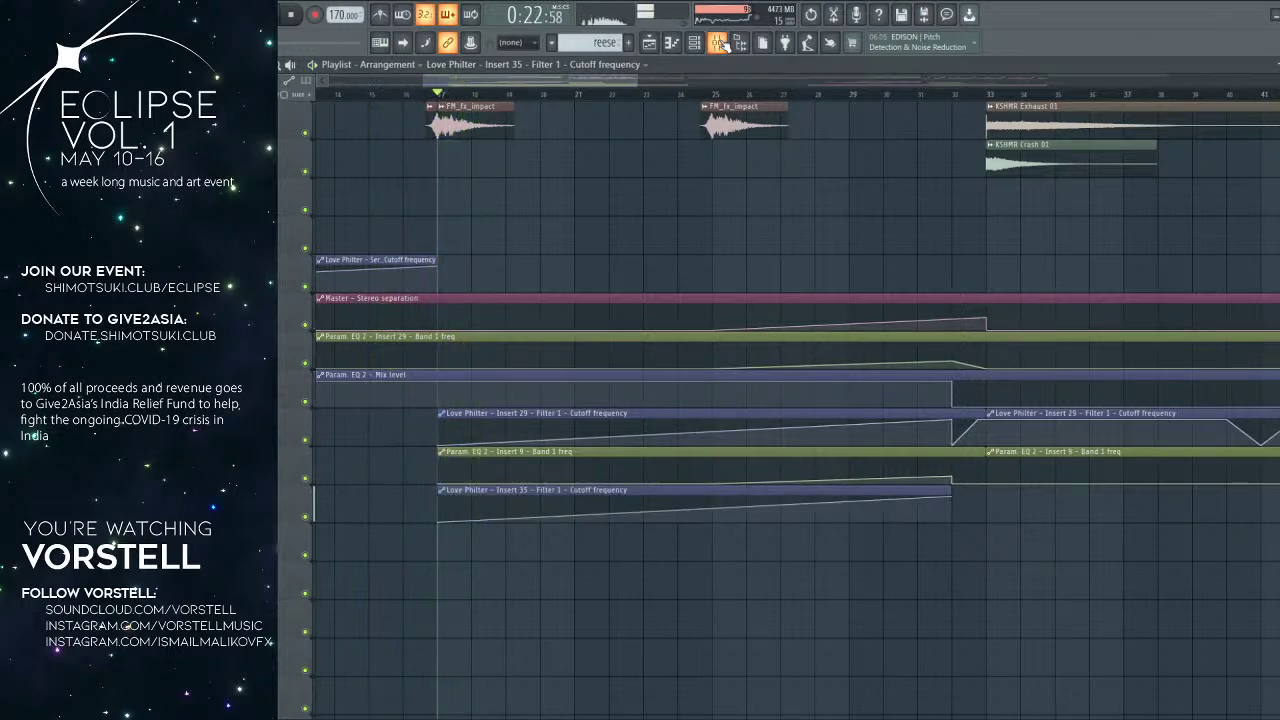
# Step: Solo mixer Insert 34 to hear it alone, and unsolo it
pyautogui.press('F9')
pyautogui.click(598, 212)
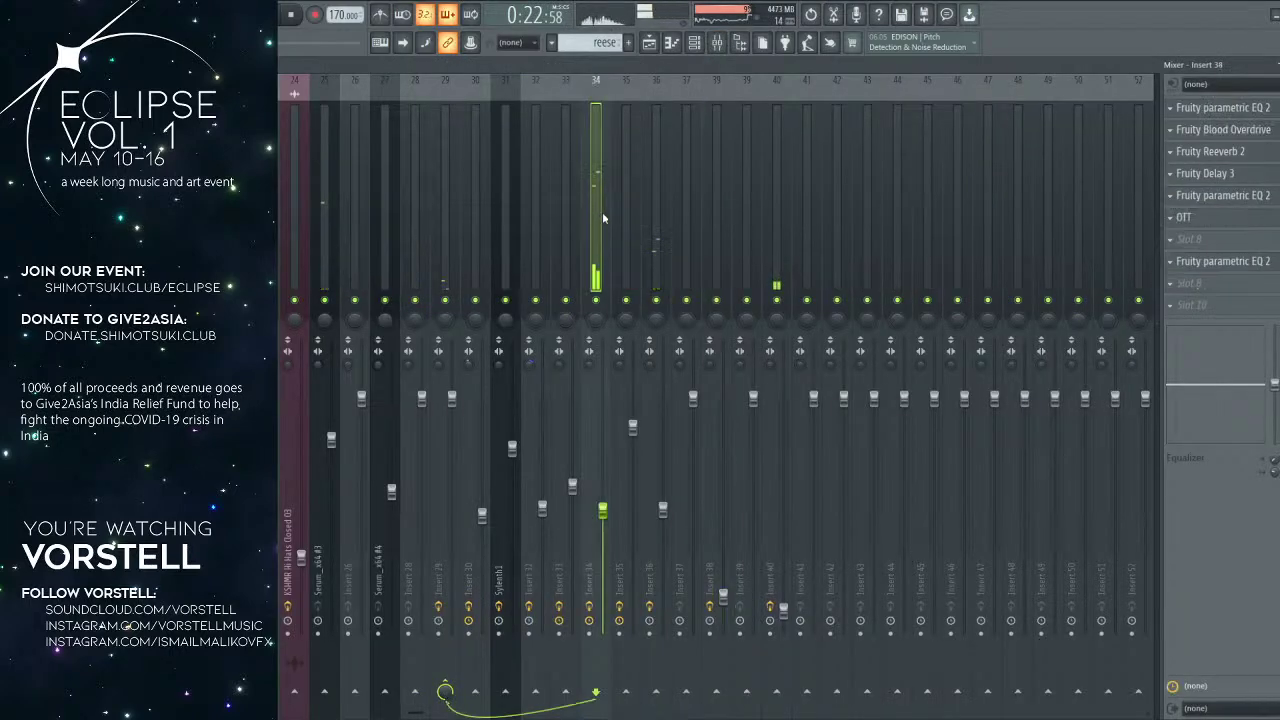
pyautogui.rightClick(595, 303)
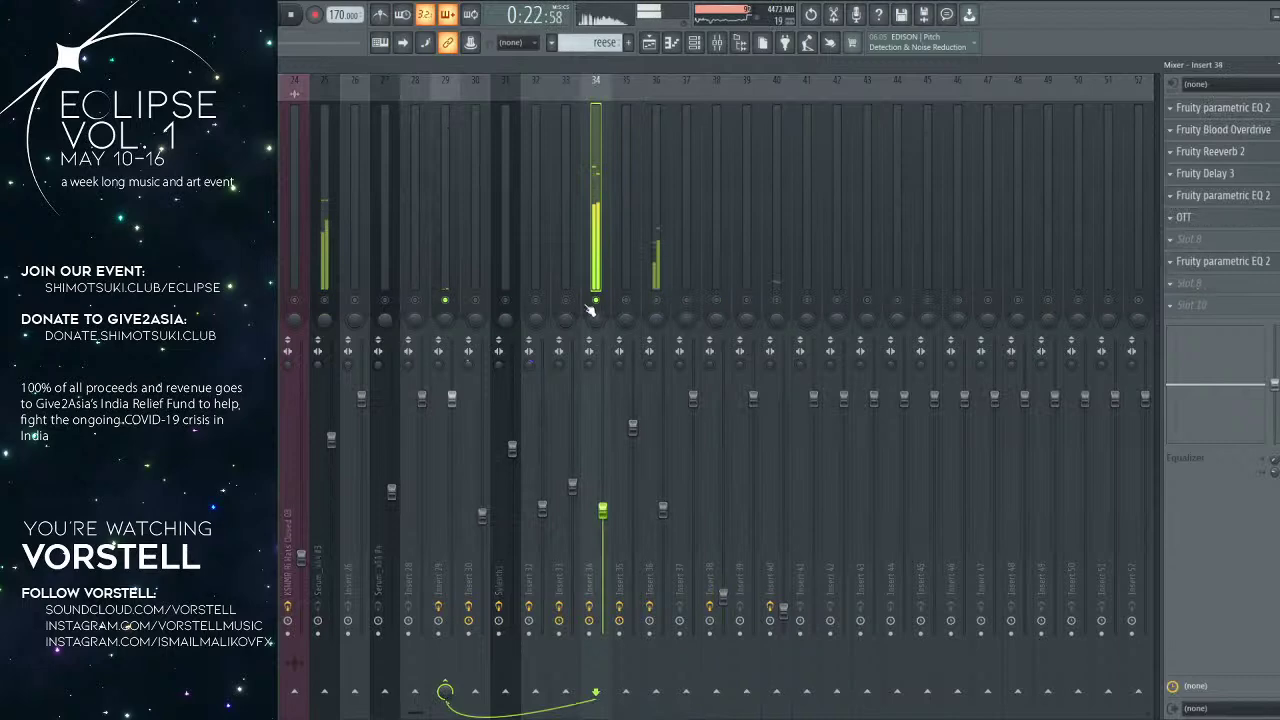
pyautogui.rightClick(595, 303)
# Step: Inspect mixer Insert 9 and its effects during playback from bar 17, and toggle its solo
pyautogui.moveTo(370, 713); pyautogui.dragTo(208, 713)
pyautogui.click(453, 263)
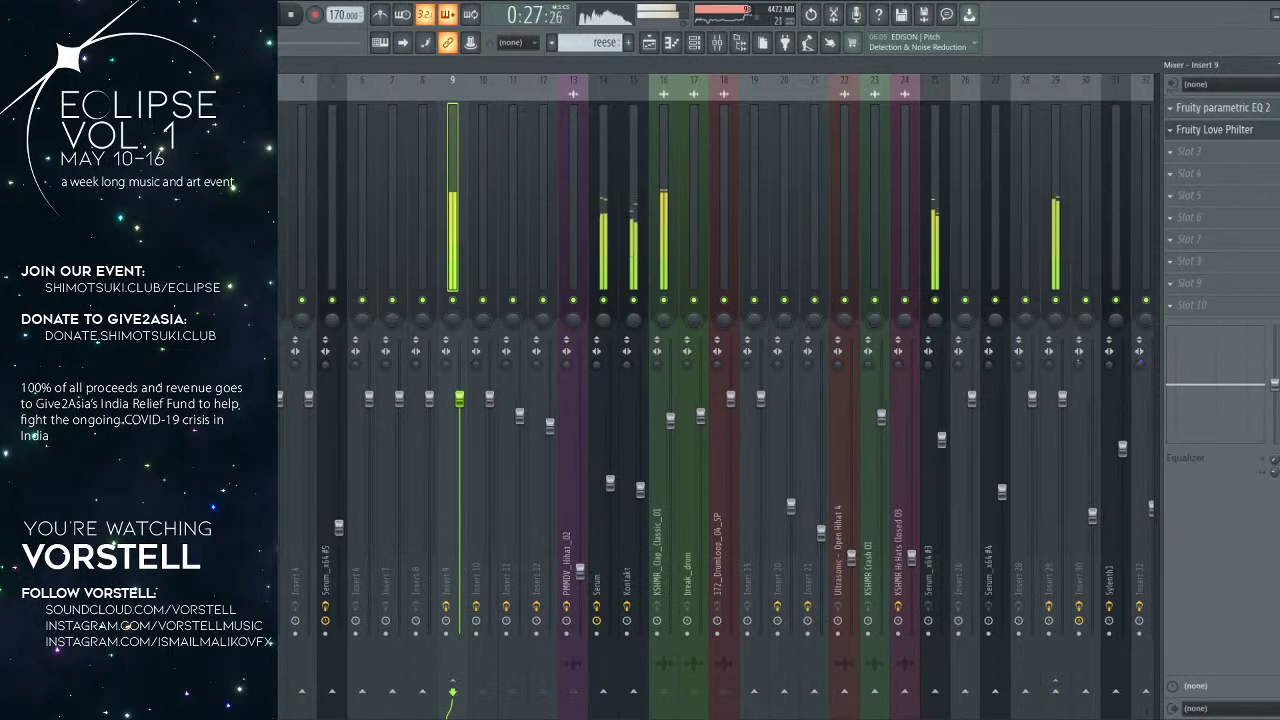
pyautogui.click(205, 260)
pyautogui.click(430, 259)
pyautogui.click(457, 287)
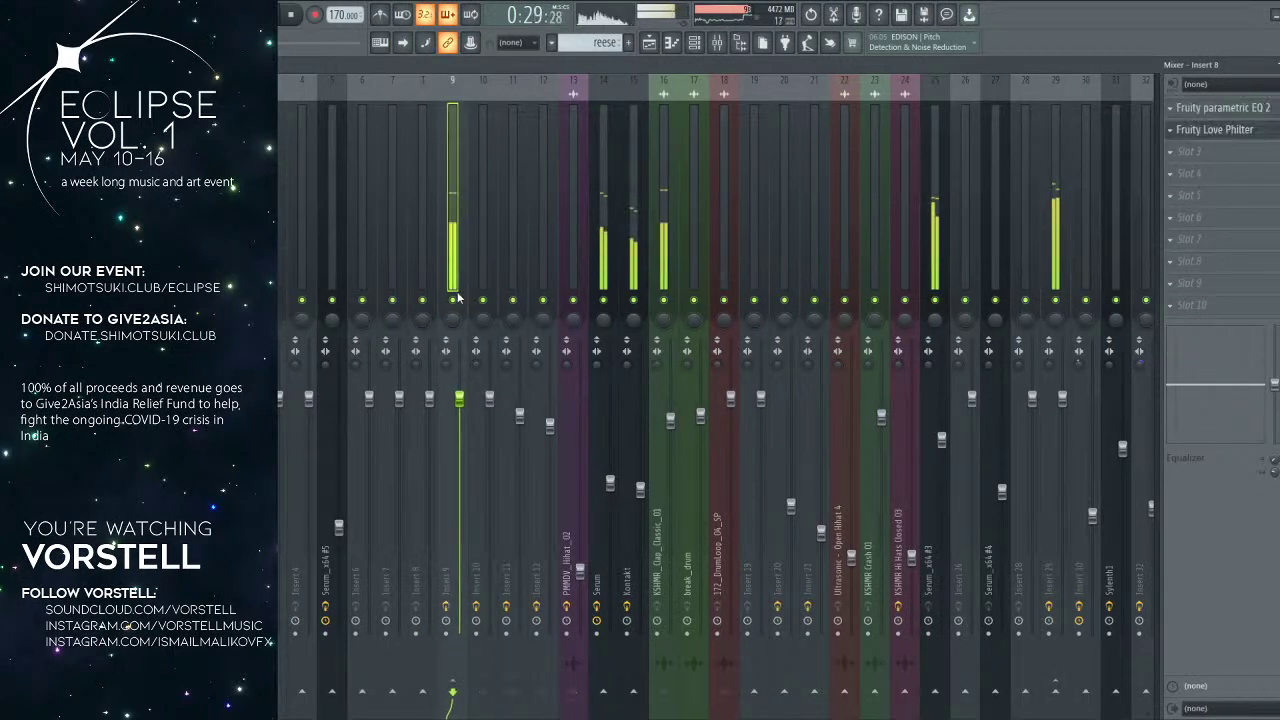
pyautogui.rightClick(455, 300)
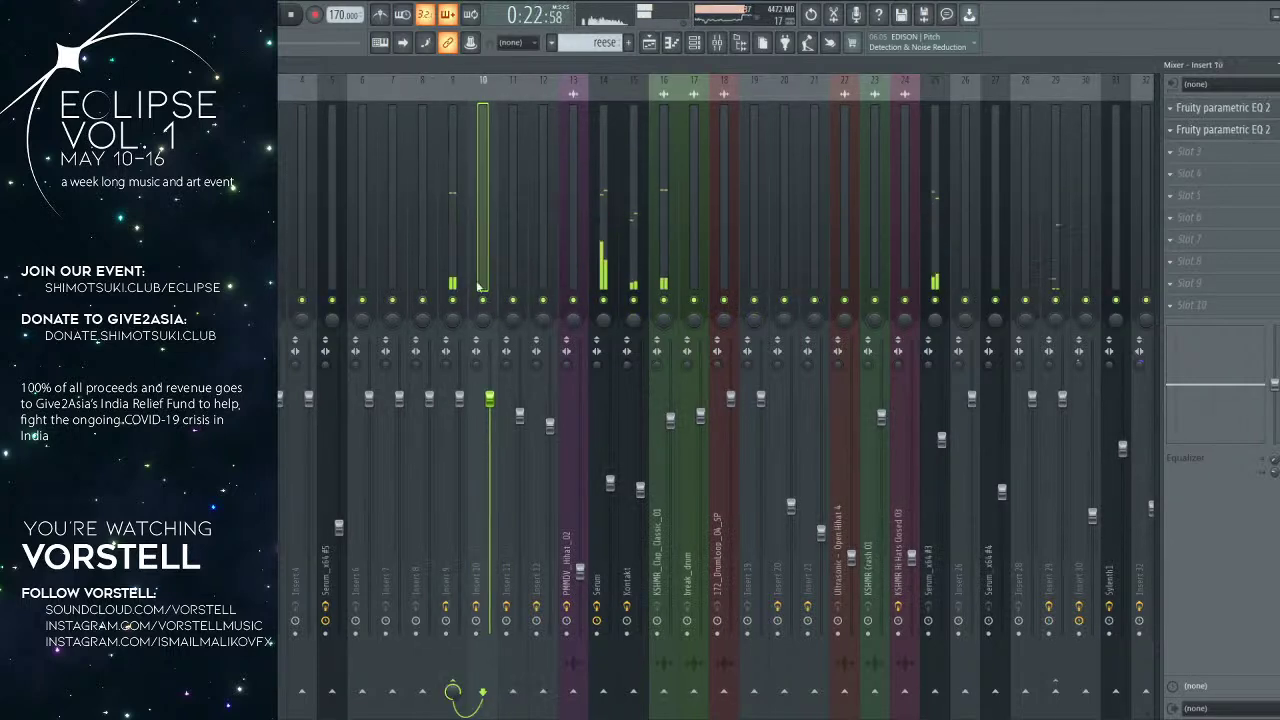
pyautogui.rightClick(455, 300)
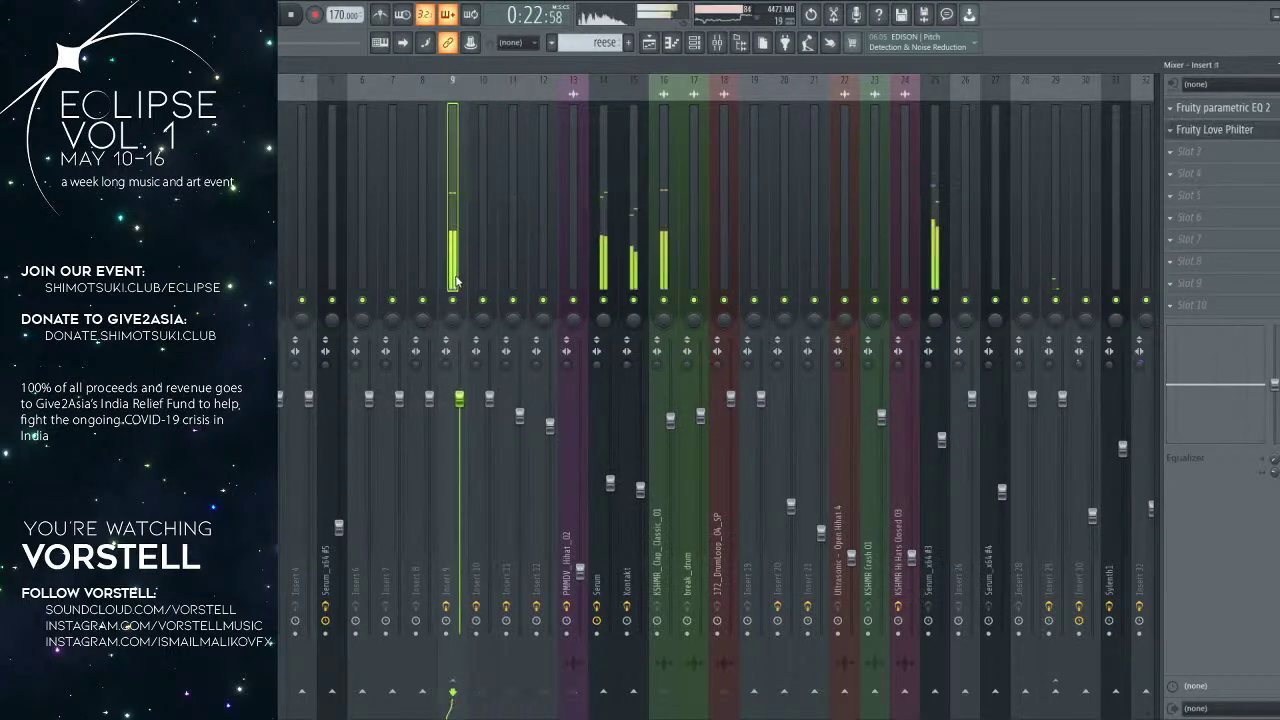
# Step: Check the mixer tracks feeding the bar 17 section, including Serum_x64 #3 on track 25 and KSHMR_Clap_Classic_01
pyautogui.click(578, 279)
pyautogui.click(603, 276)
pyautogui.click(910, 268)
pyautogui.click(941, 267)
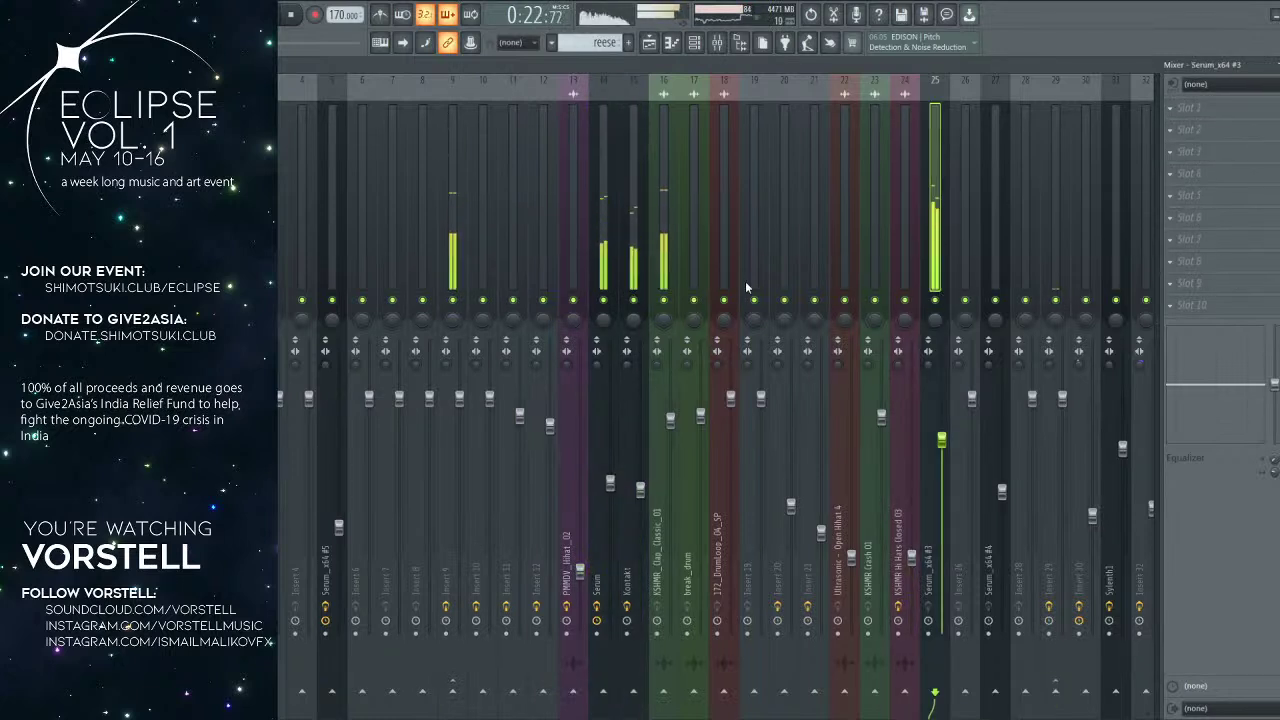
pyautogui.click(672, 262)
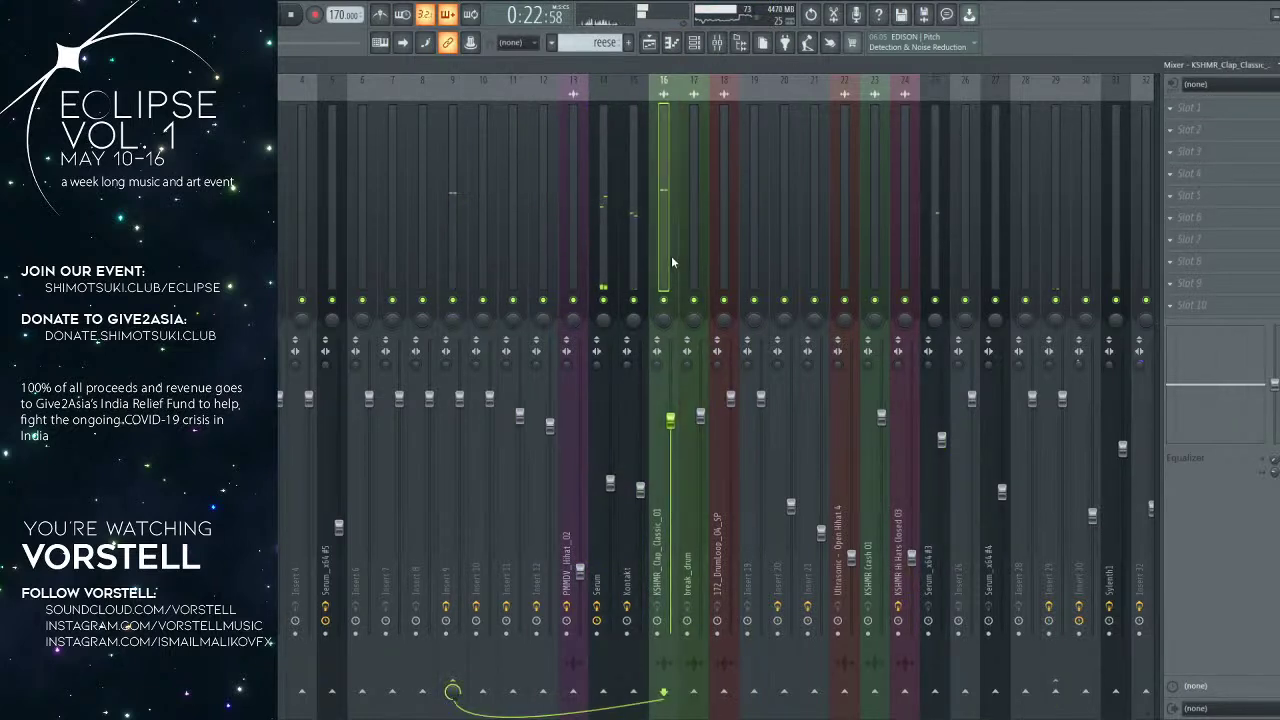
# Step: Solo the KSHMR_Clap_Classic_01 mixer track and inspect the Fruity Love Philter on Insert 9
pyautogui.rightClick(665, 303)
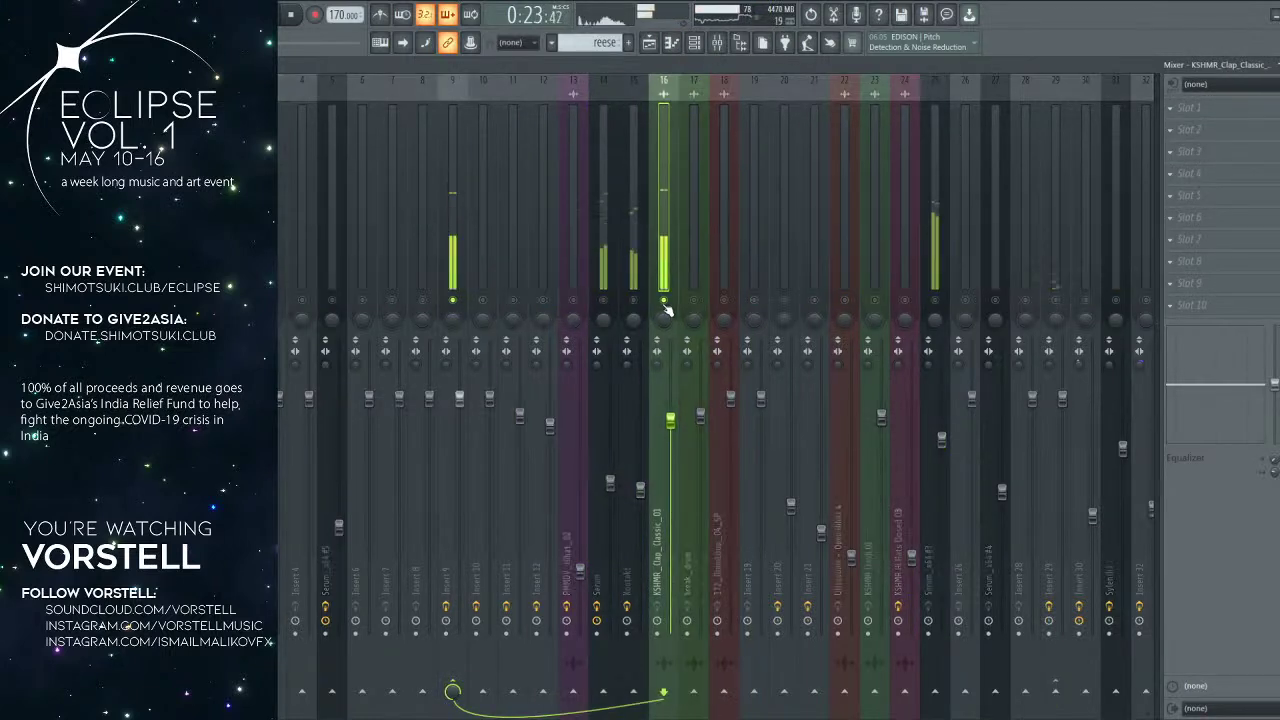
pyautogui.click(455, 272)
pyautogui.click(1263, 133)
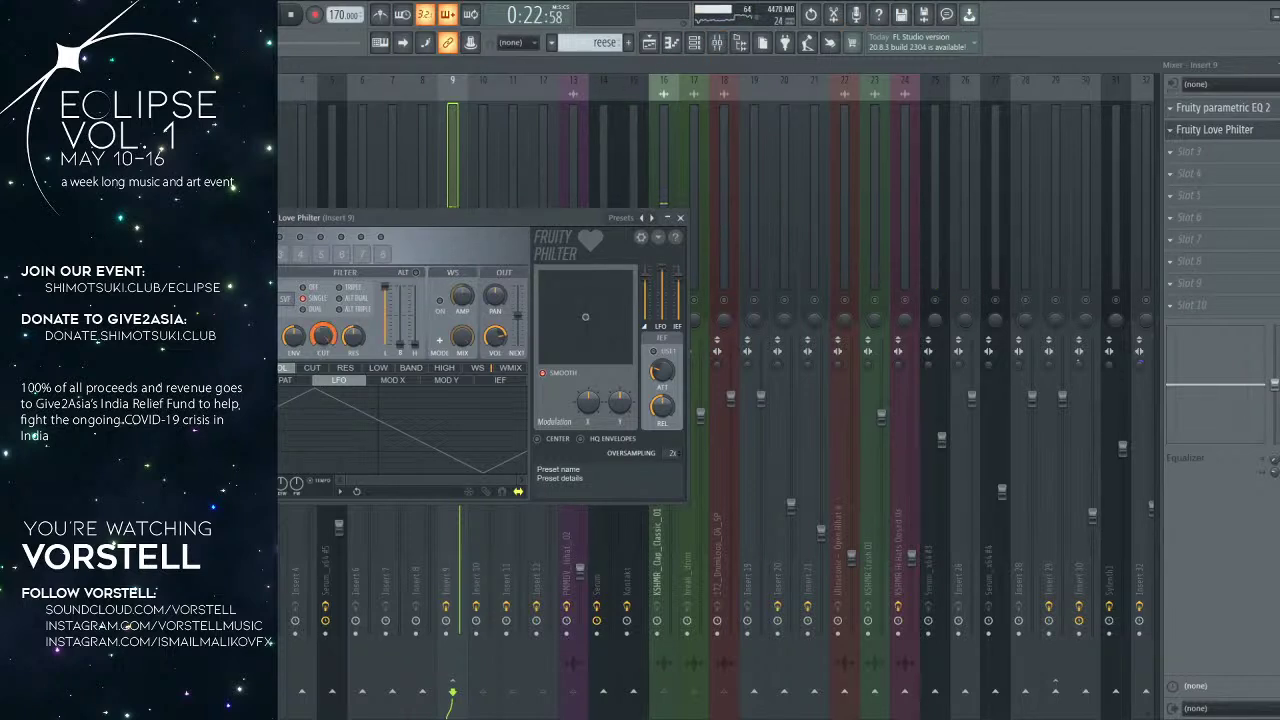
pyautogui.click(681, 218)
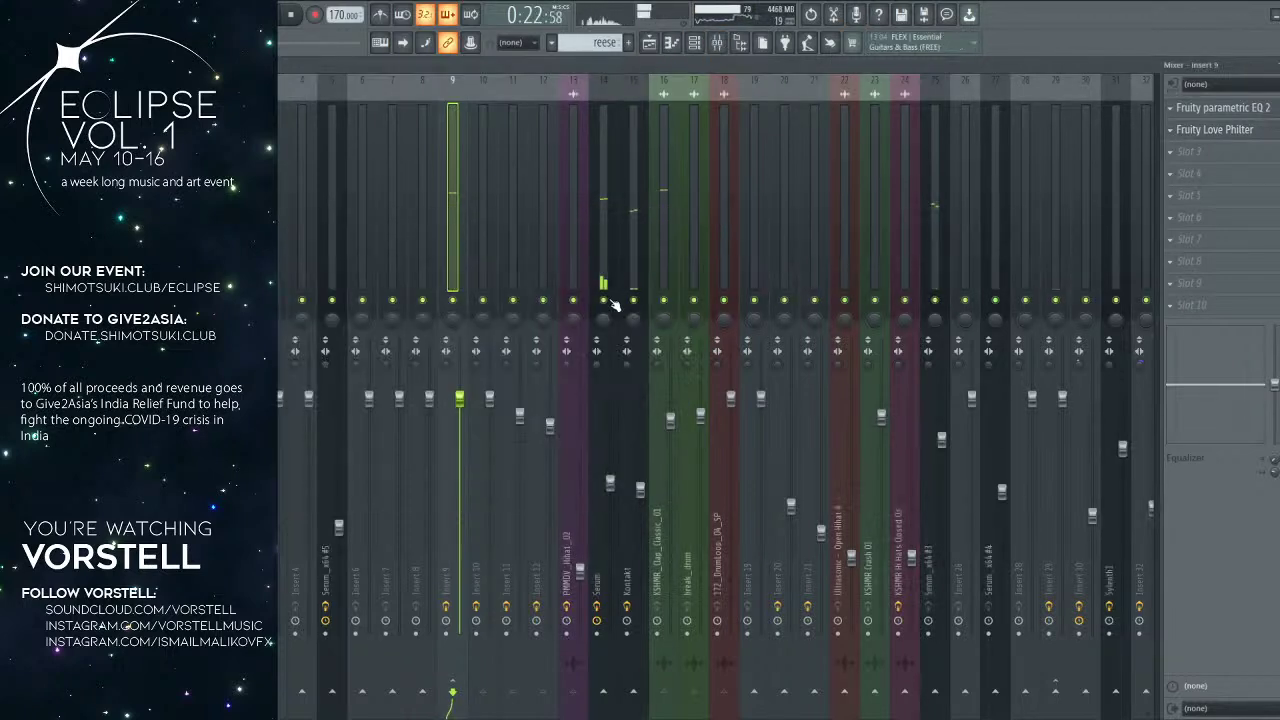
# Step: Try the section at bar 17 without the Love Philter Insert 35 cutoff automation clip, and undo the deletion
pyautogui.click(652, 42)
pyautogui.scroll(5, 636, 375)
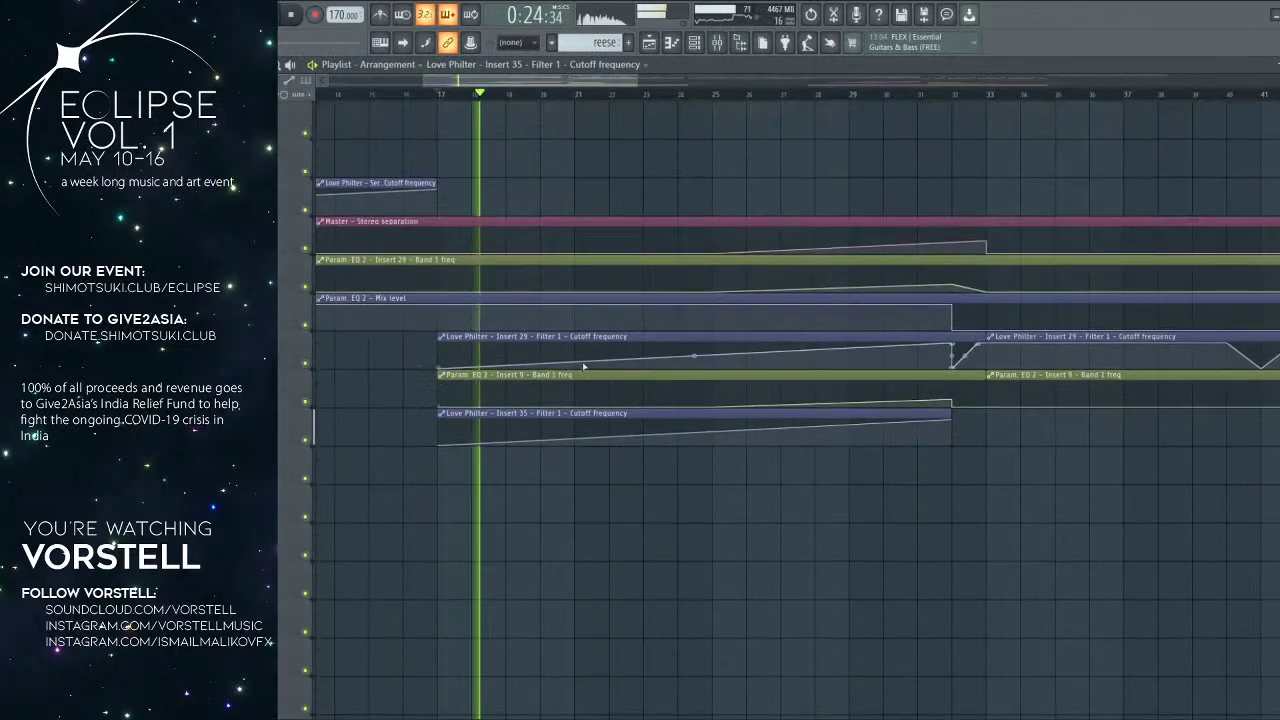
pyautogui.press('space')
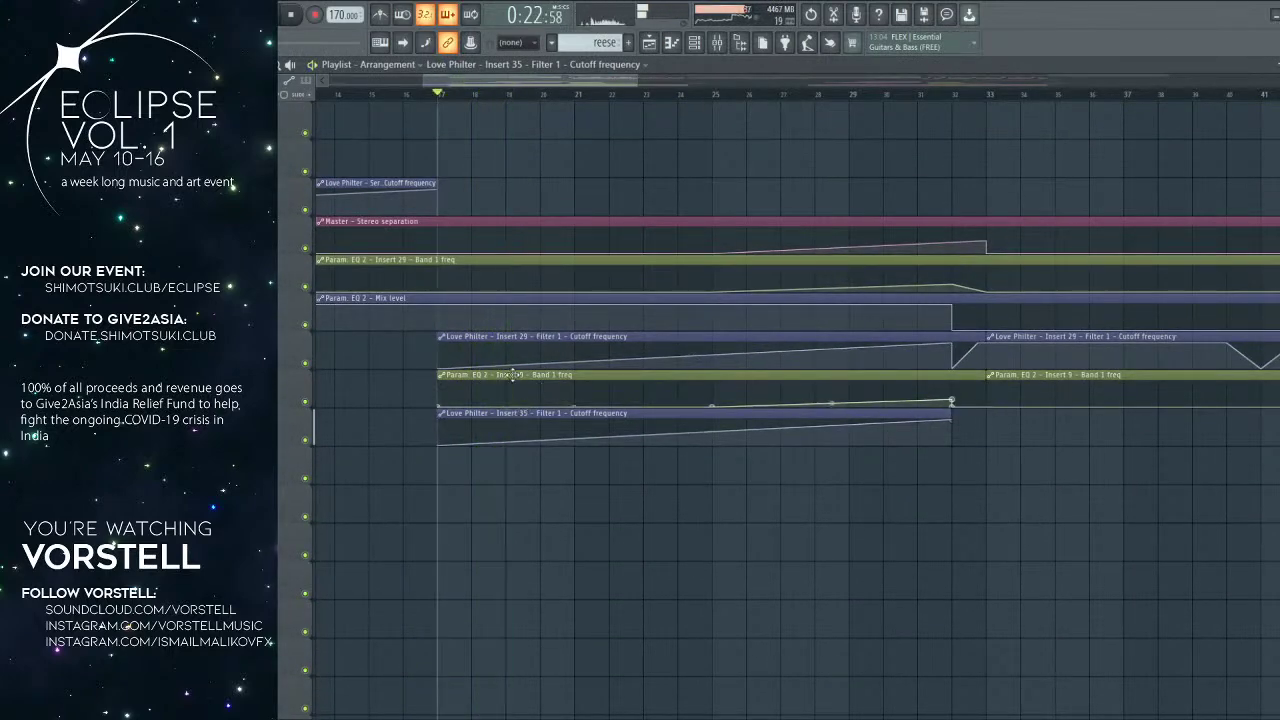
pyautogui.rightClick(560, 423)
pyautogui.press('space')
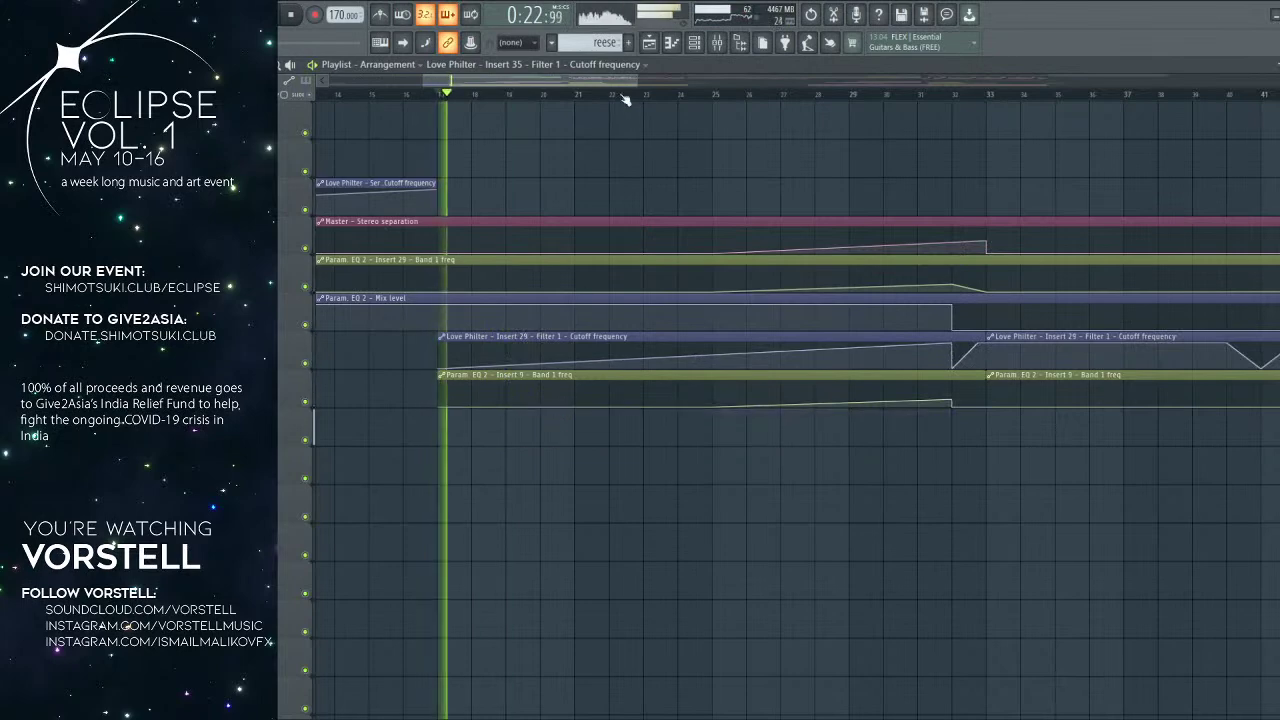
pyautogui.scroll(-2, 628, 98)
pyautogui.press('space')
pyautogui.hotkey('ctrl', 'z')
pyautogui.press('space')
# Step: Add a vertical step at the start of the Love Philter Insert 35 cutoff automation at bar 17, ahead of its ramp
pyautogui.click(717, 43)
pyautogui.press('space')
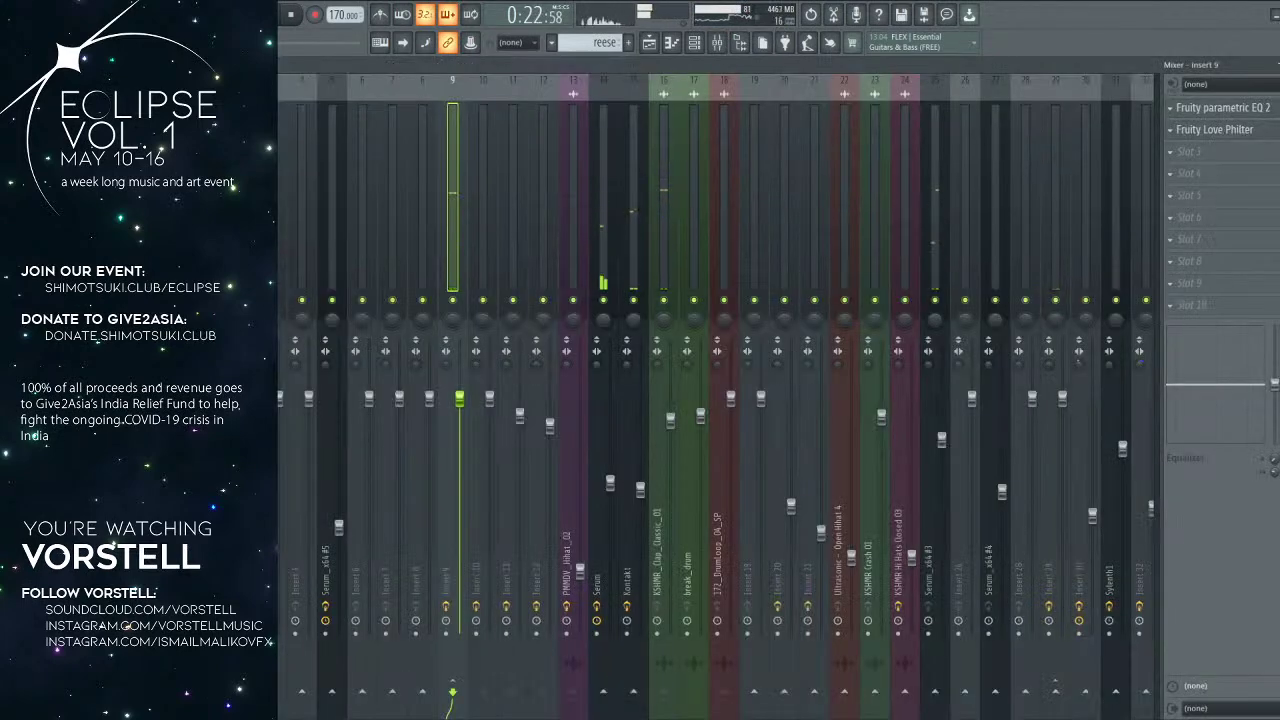
pyautogui.click(652, 44)
pyautogui.press('space')
pyautogui.scroll(-3, 924, 107)
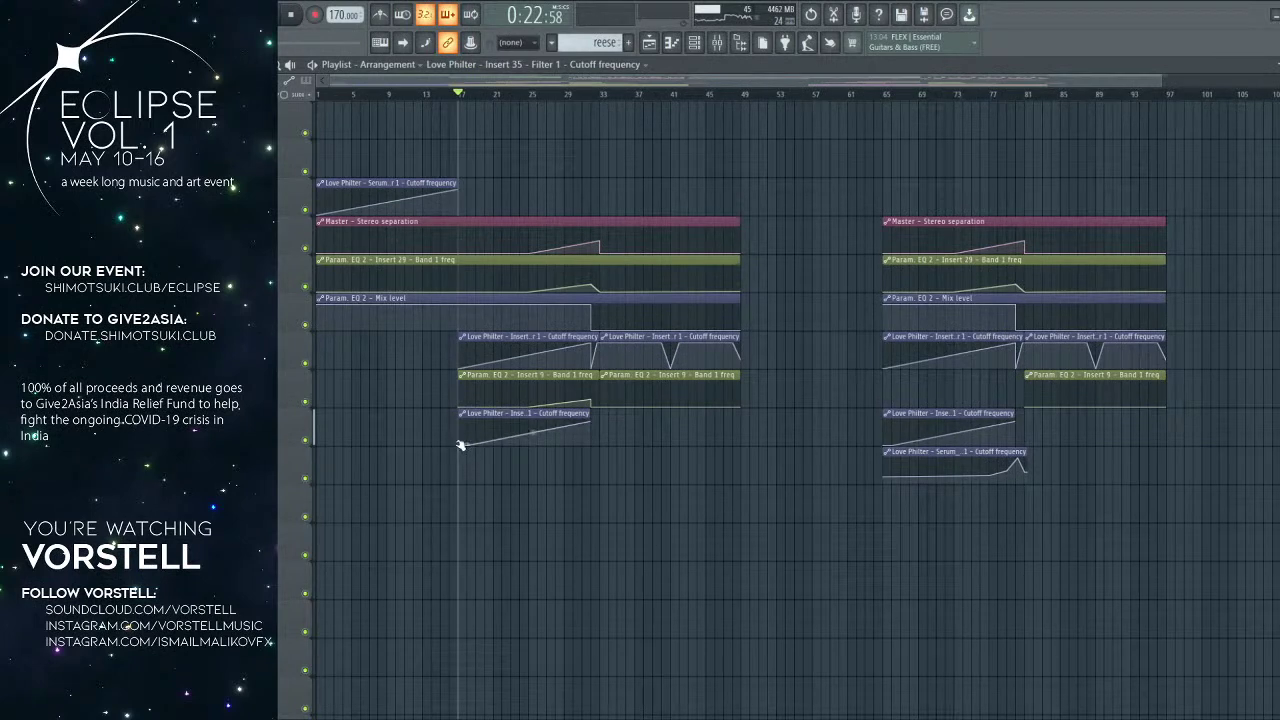
pyautogui.moveTo(468, 444); pyautogui.dragTo(458, 450)
pyautogui.press('space')
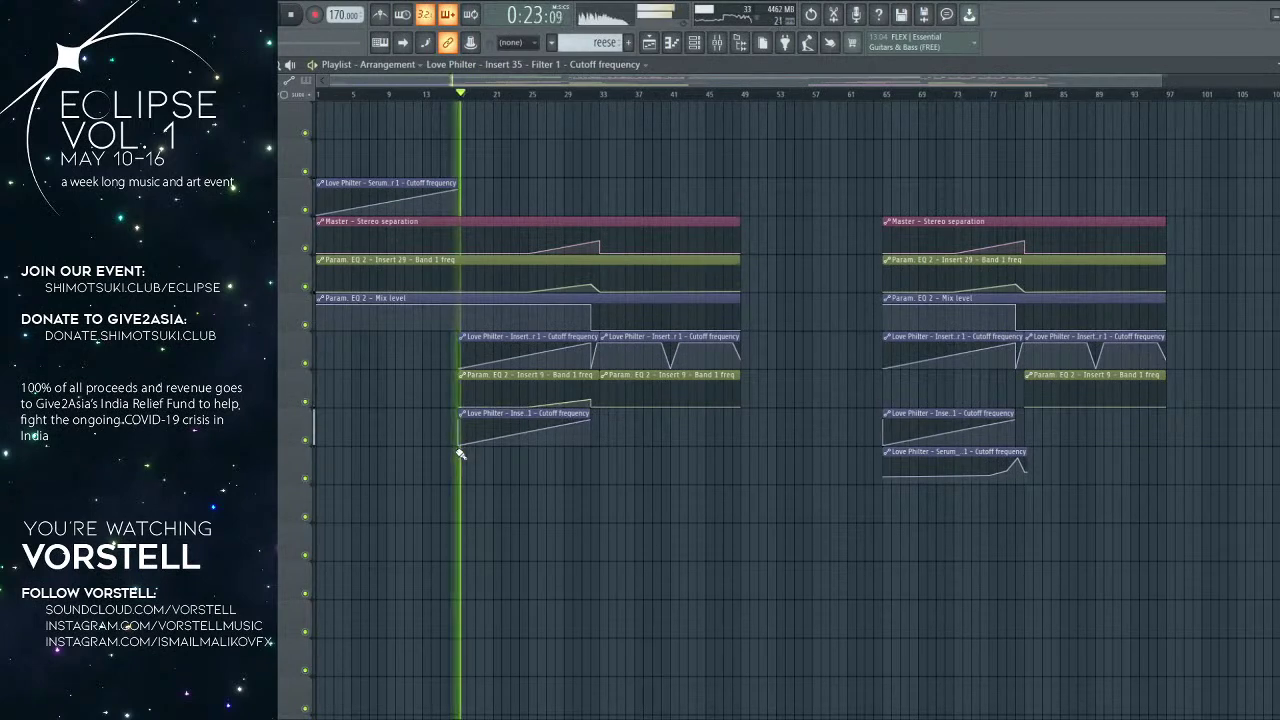
pyautogui.press('space')
# Step: Delete the reshaped Insert 35 cutoff clip at bar 17 to compare the playback, and restore it
pyautogui.rightClick(491, 408)
pyautogui.press('space')
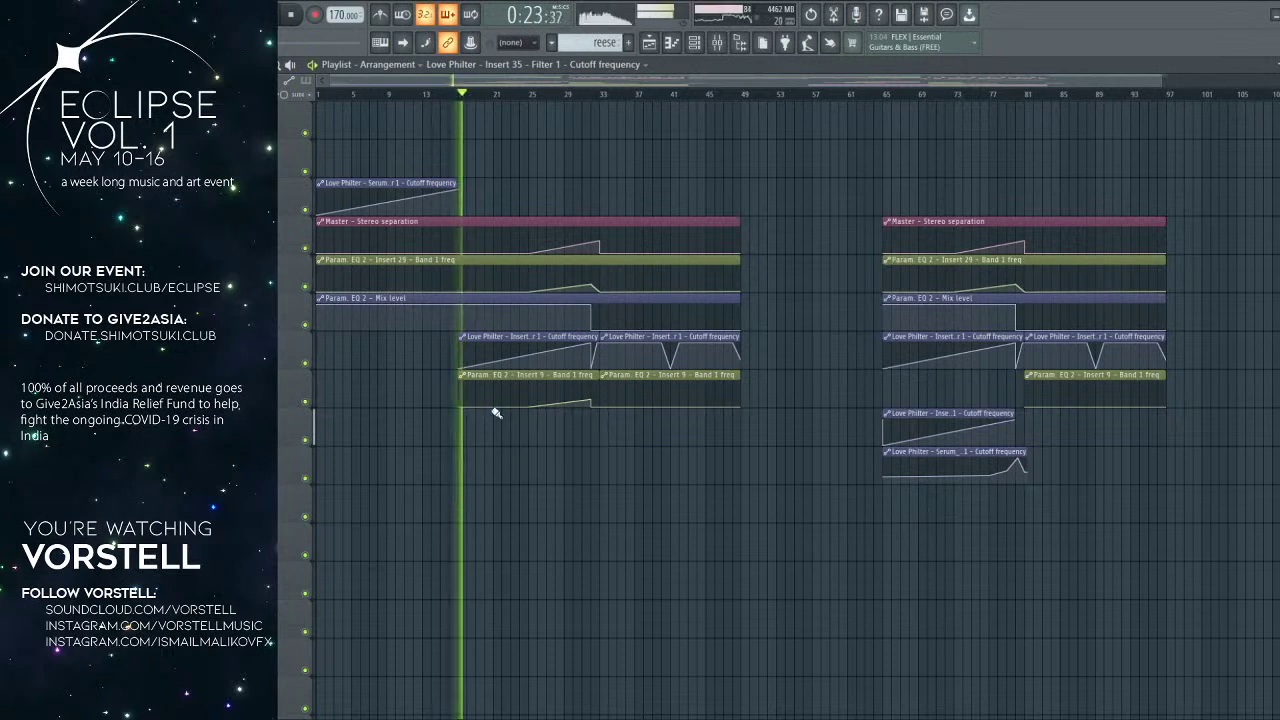
pyautogui.press('space')
pyautogui.hotkey('ctrl', 'z')
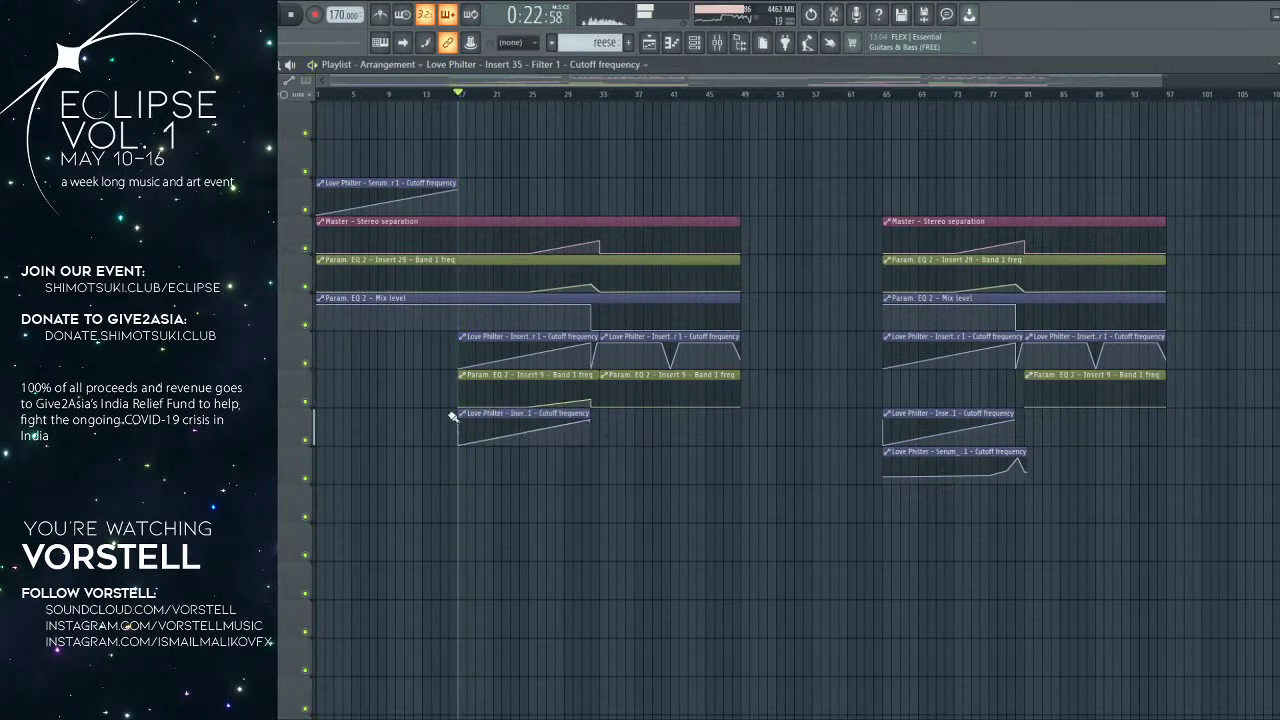
# Step: Listen from bar 17 while reviewing the playlist clips and the Fruity Love Philter on mixer Insert 9
pyautogui.press('space')
pyautogui.moveTo(533, 409); pyautogui.dragTo(462, 399)
pyautogui.press('space')
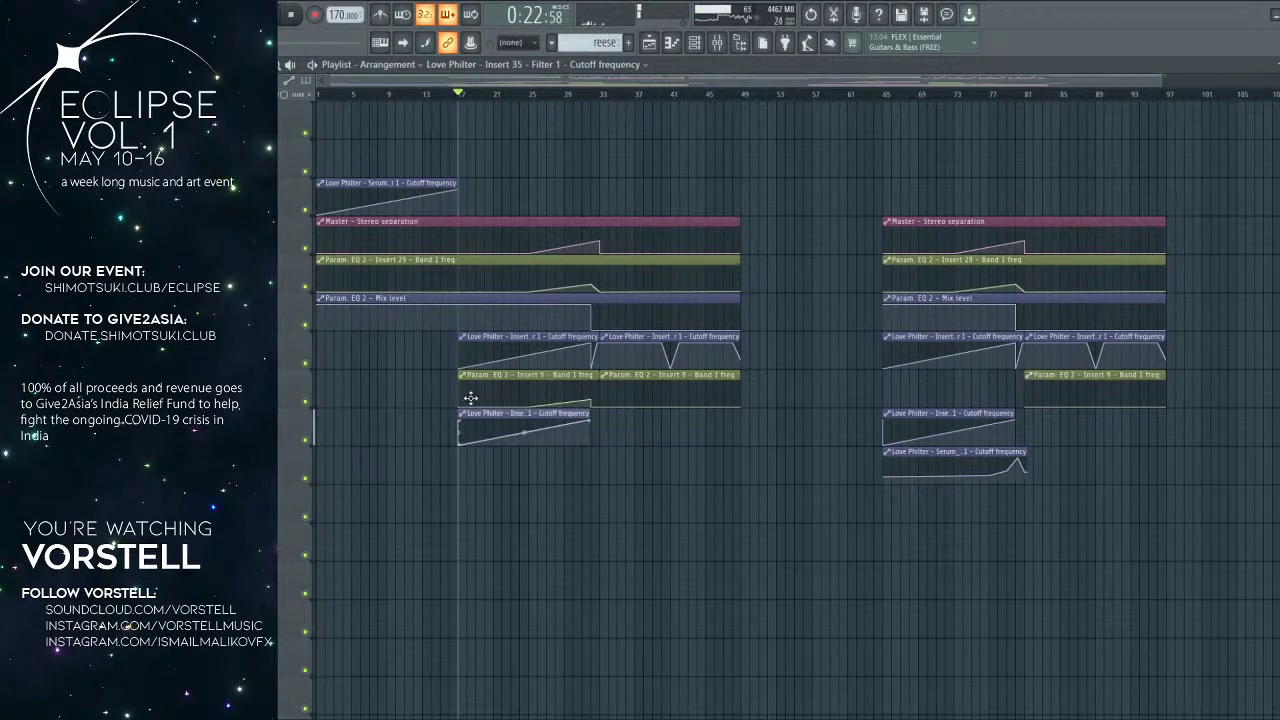
pyautogui.scroll(2, 488, 354)
pyautogui.press('space')
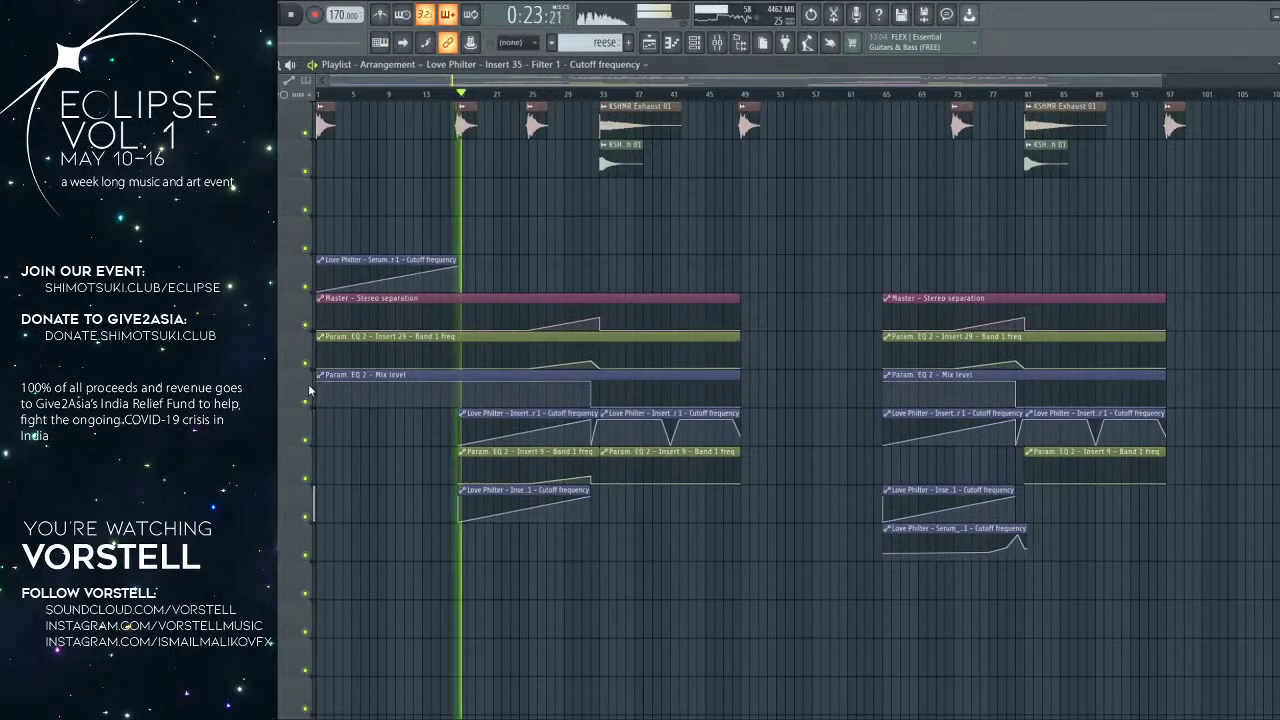
pyautogui.scroll(4, 343, 385)
pyautogui.scroll(5, 436, 363)
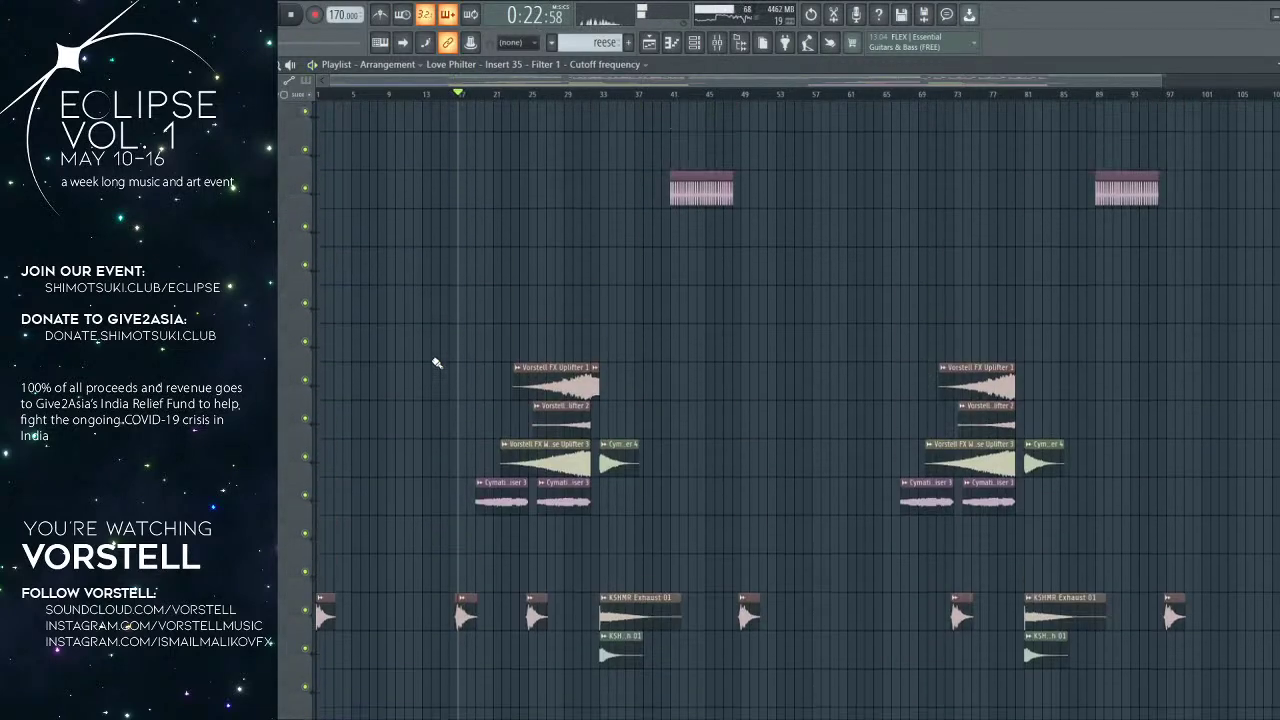
pyautogui.click(719, 45)
pyautogui.click(1216, 132)
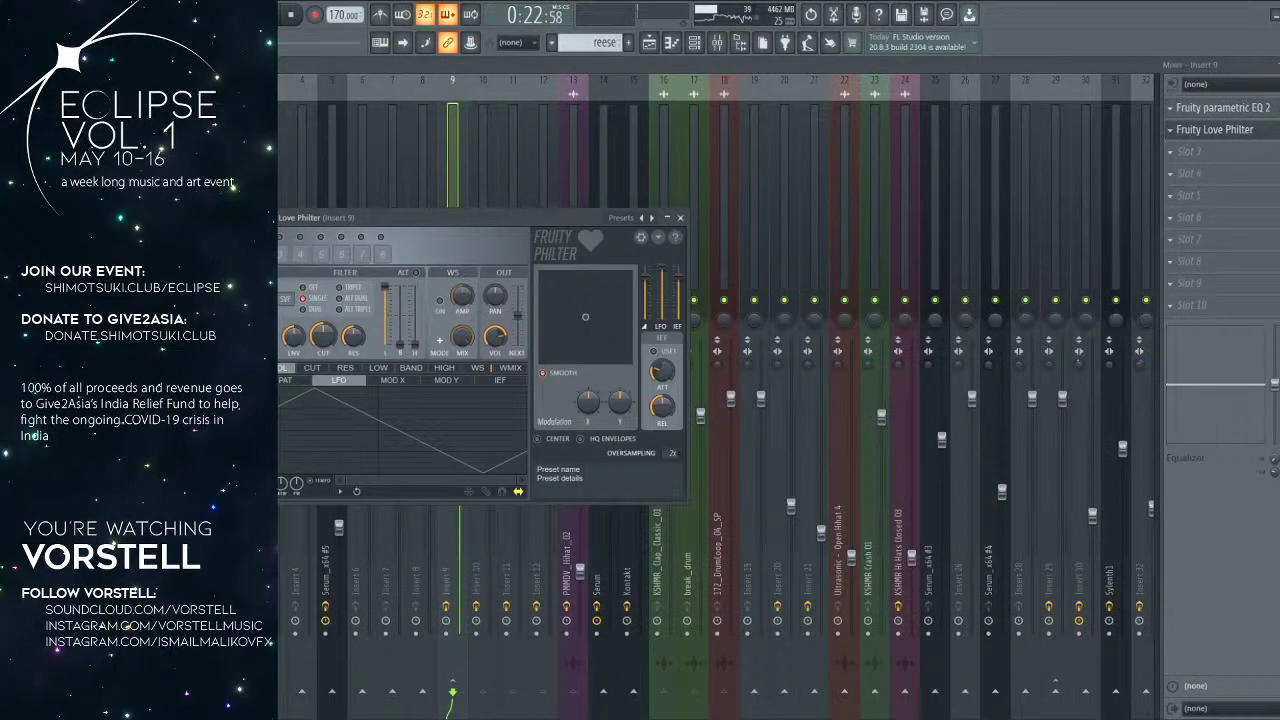
pyautogui.press('Escape')
pyautogui.press('space')
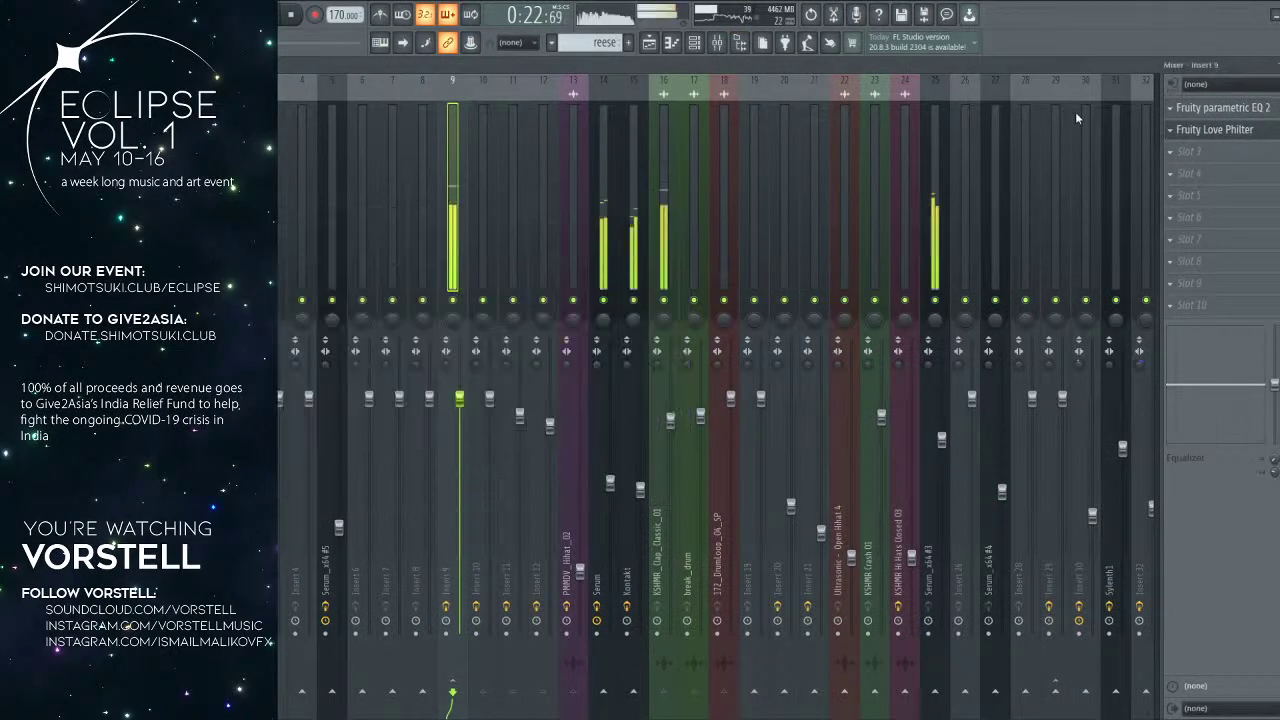
# Step: Listen to the build-up from about bar 24 and the transition into the drop at bar 33
pyautogui.click(656, 49)
pyautogui.scroll(-5, 648, 151)
pyautogui.click(526, 99)
pyautogui.scroll(3, 528, 102)
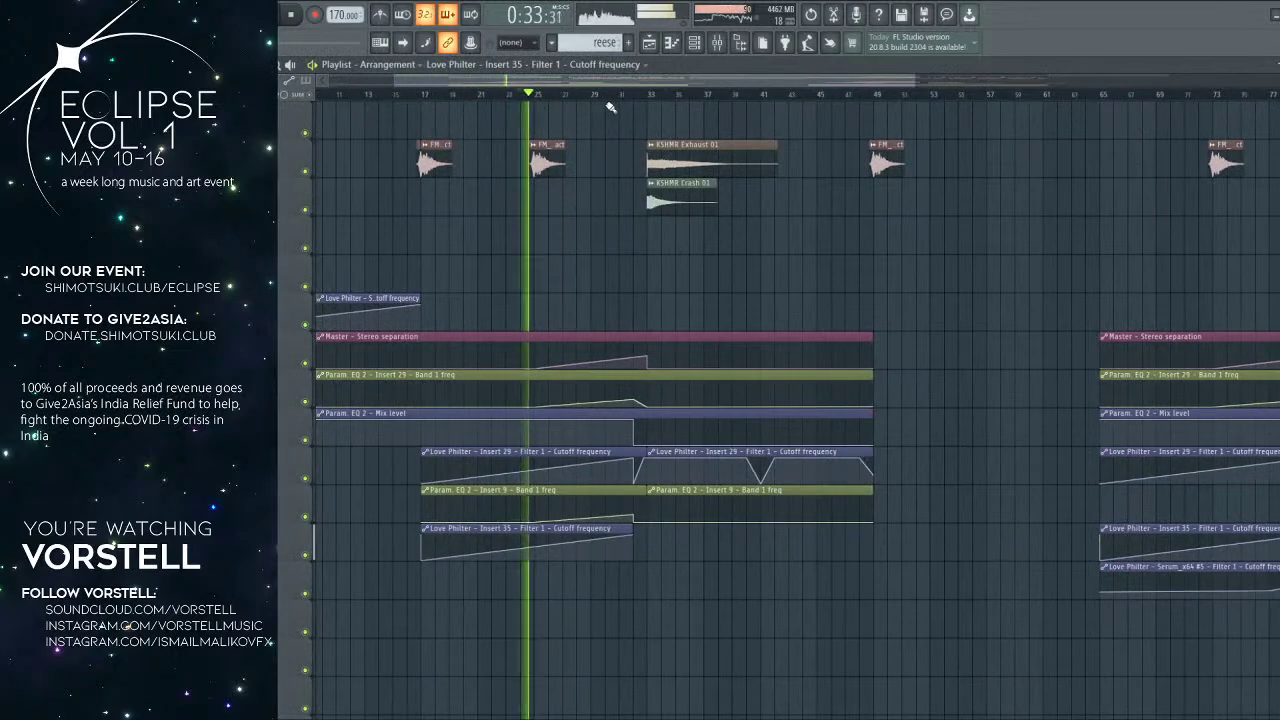
pyautogui.click(612, 95)
pyautogui.scroll(4, 614, 140)
pyautogui.scroll(3, 640, 120)
pyautogui.scroll(-2, 651, 100)
pyautogui.click(651, 95)
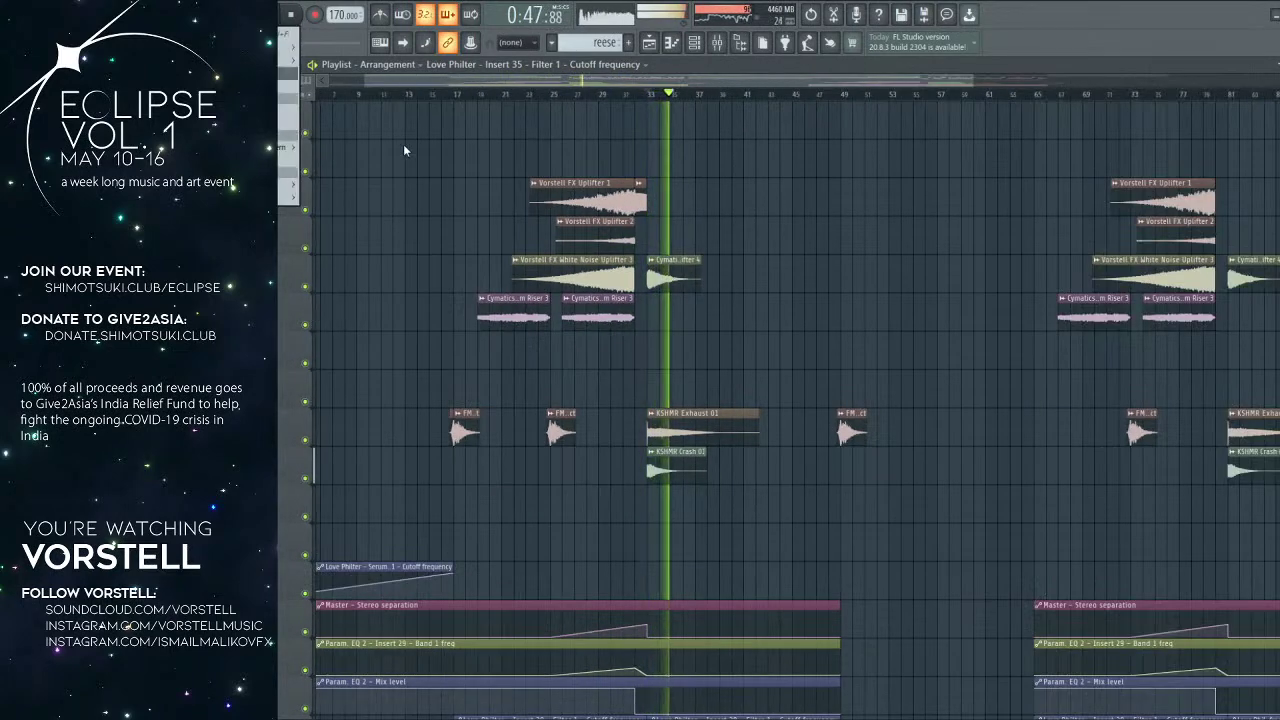
# Step: Switch smart disable on for all plugins
pyautogui.moveTo(287, 61)
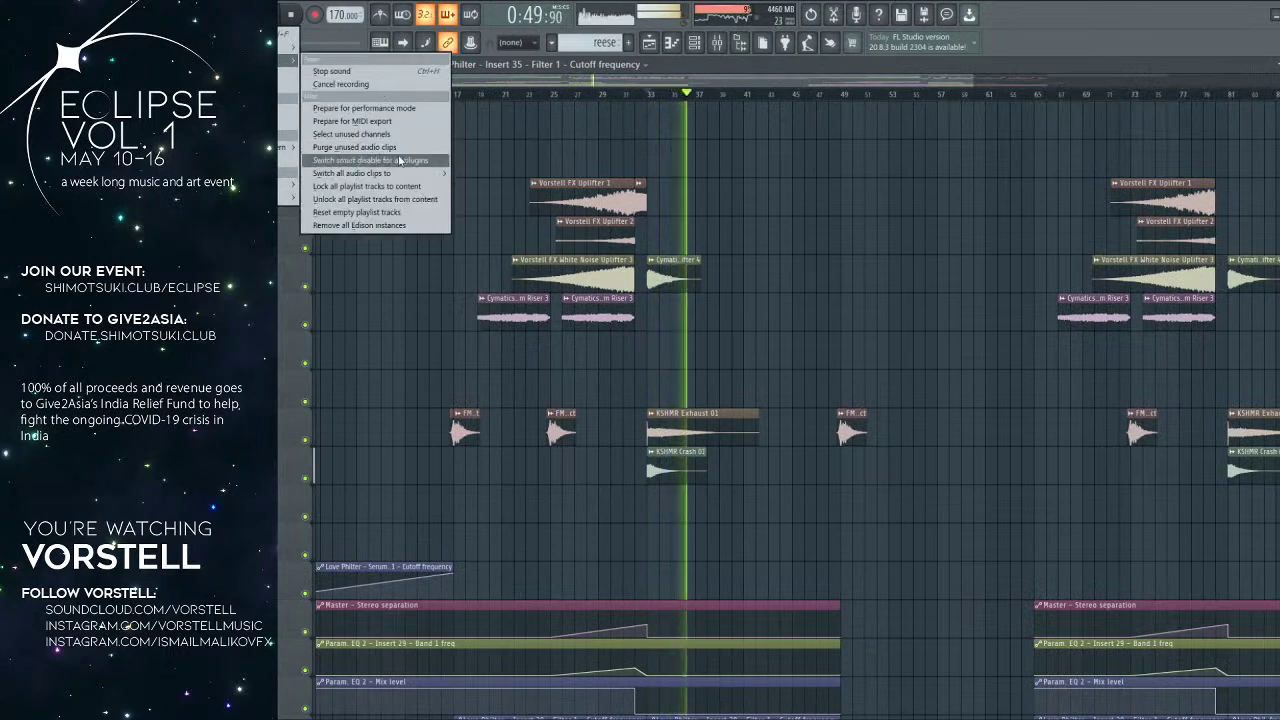
pyautogui.click(399, 160)
pyautogui.scroll(-4, 663, 180)
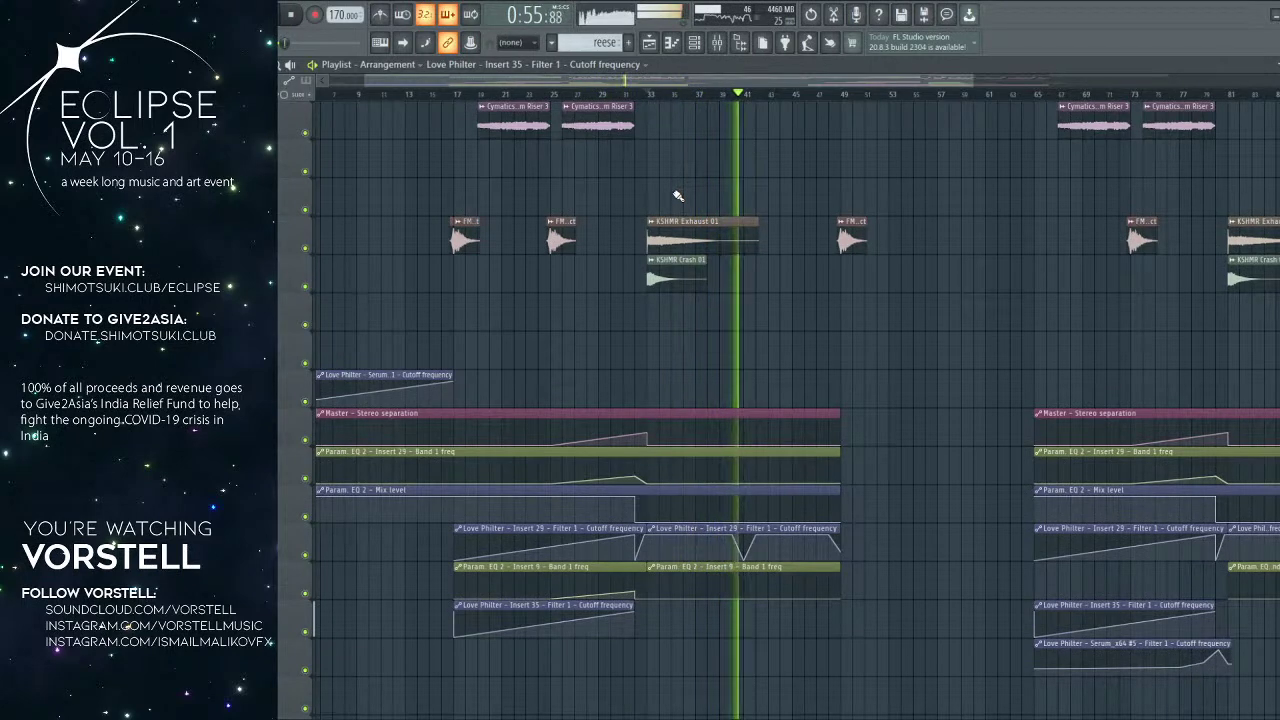
# Step: Slice the second Param. EQ 2 Mix level clip at bars 80 and 81, and place a copy of the clip at bar 49
pyautogui.moveTo(614, 520); pyautogui.dragTo(614, 403)
pyautogui.moveTo(1031, 374); pyautogui.dragTo(776, 396)
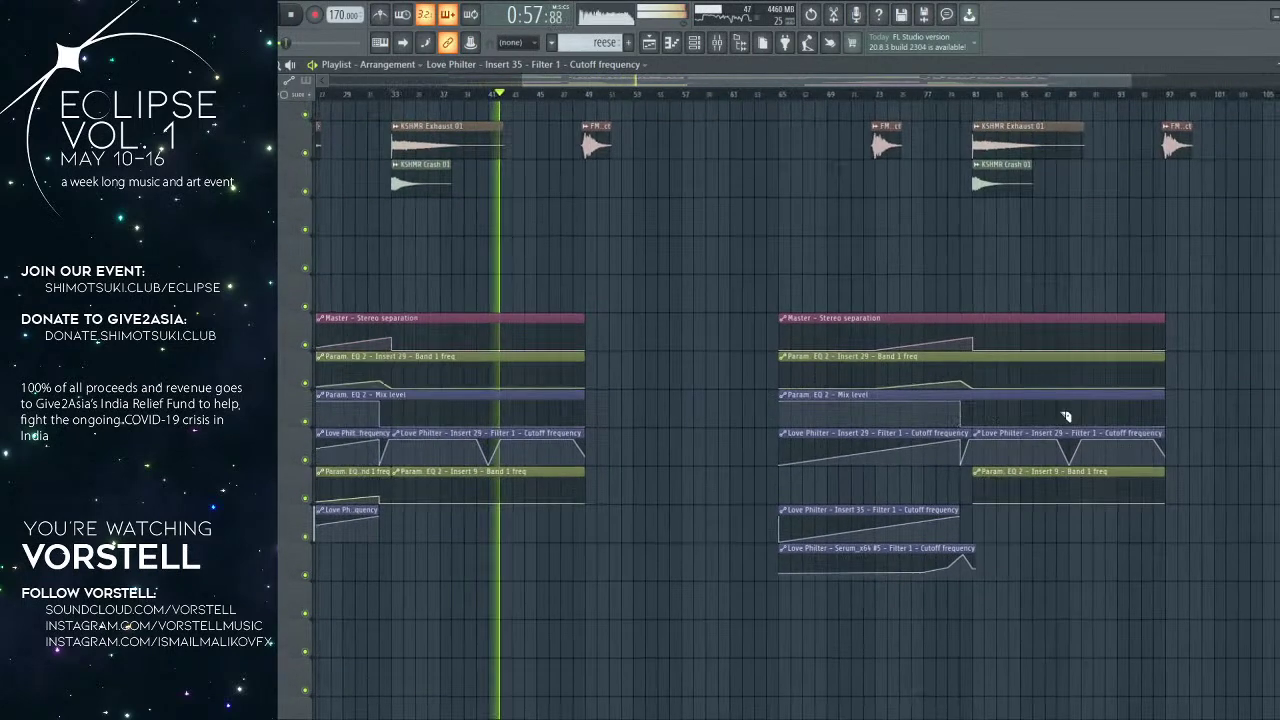
pyautogui.click(975, 405)
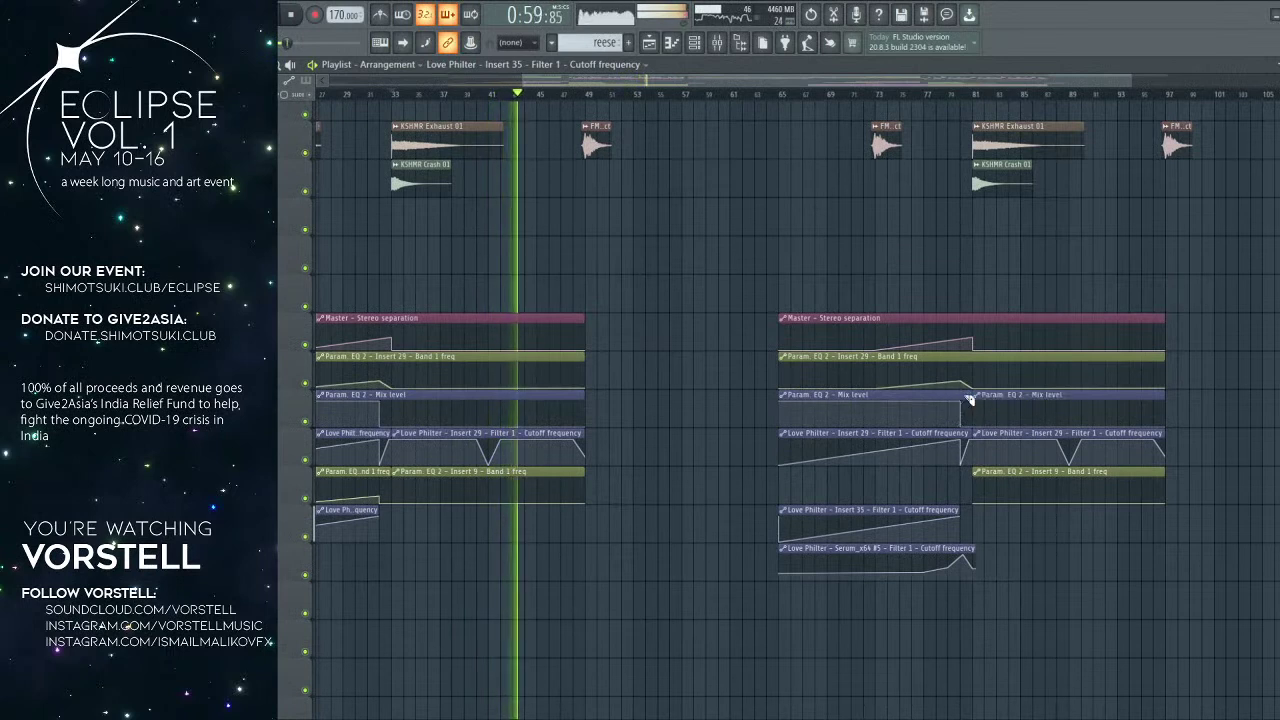
pyautogui.click(597, 520)
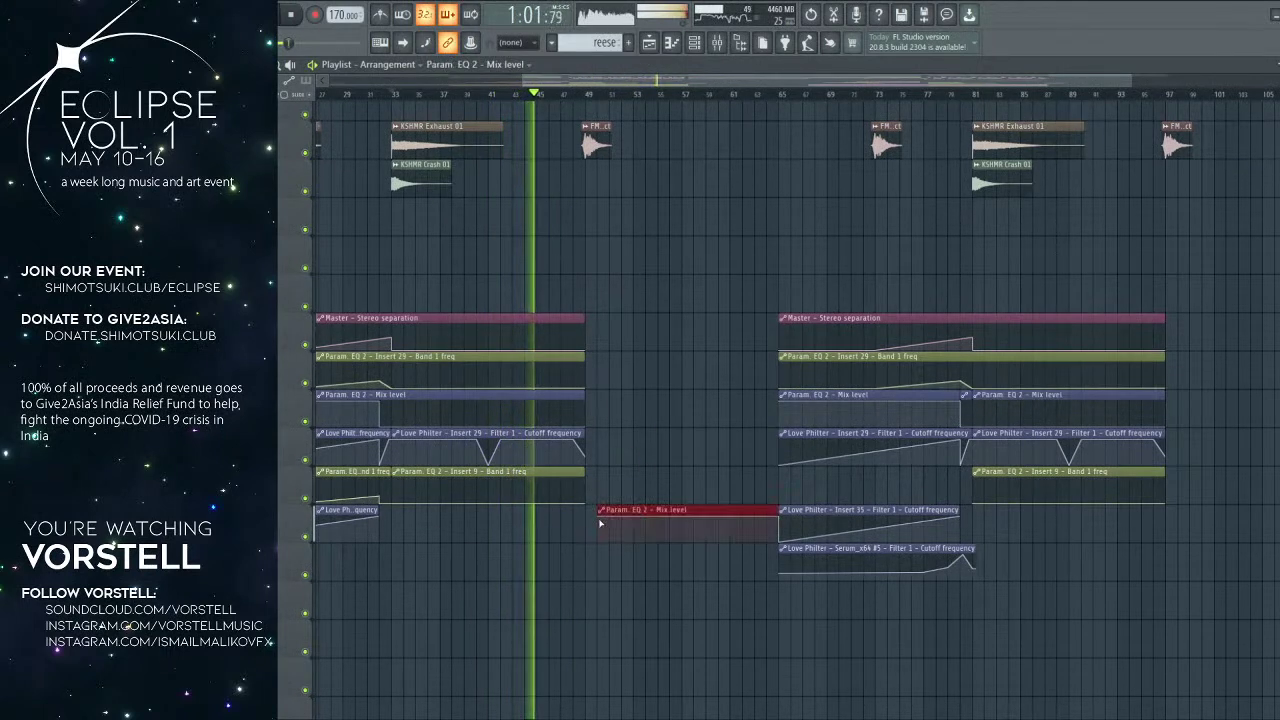
pyautogui.moveTo(617, 522); pyautogui.dragTo(606, 380)
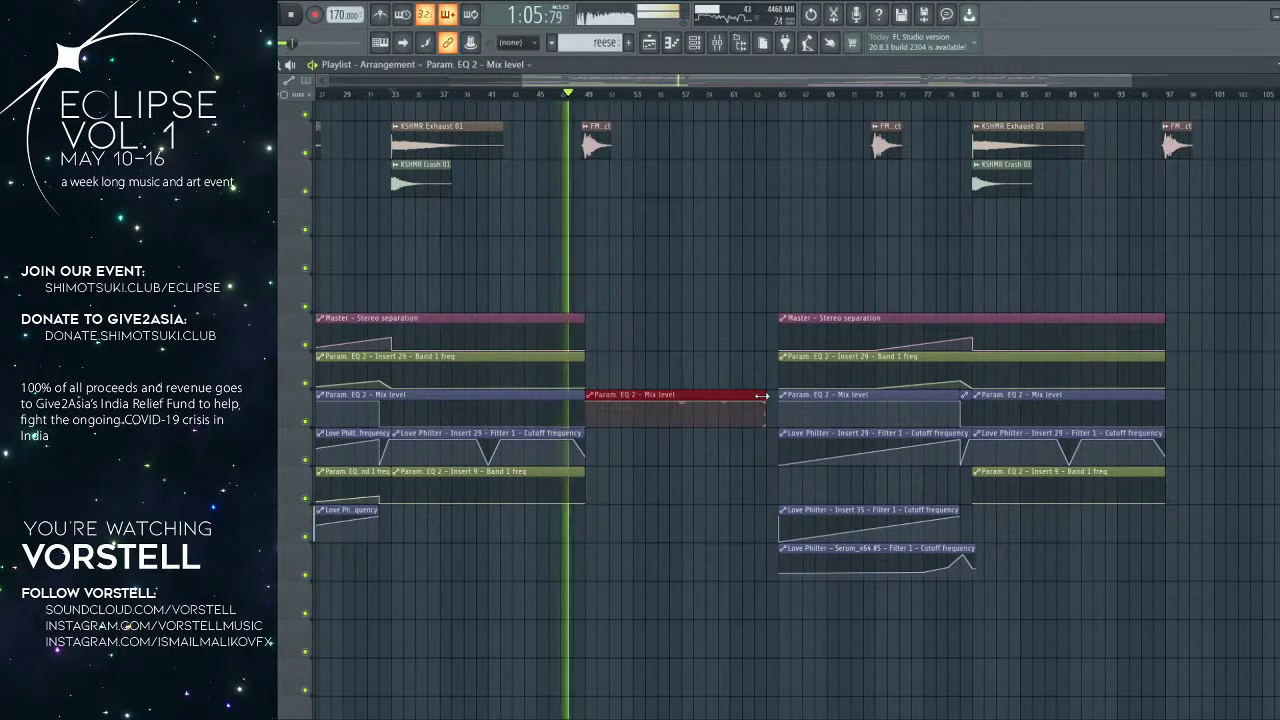
# Step: Shorten the Mix level clip at bar 49 to eight bars and duplicate it to fill the gap up to bar 65
pyautogui.moveTo(687, 391); pyautogui.dragTo(686, 424)
pyautogui.rightClick(708, 396)
pyautogui.keyDown('ctrl'); pyautogui.click(671, 411); pyautogui.keyUp('ctrl')
pyautogui.hotkey('ctrl', 'b')
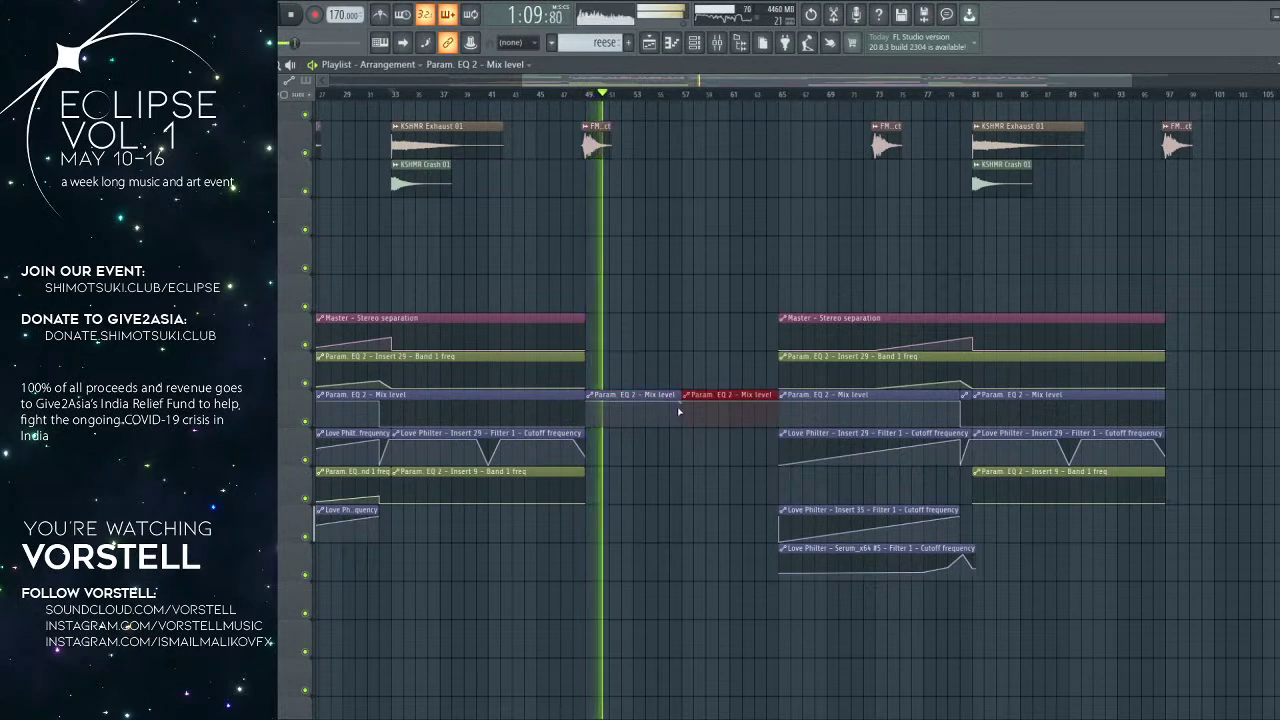
# Step: Lower the volume of the Serum_x64 #5 mixer track slightly
pyautogui.scroll(5, 678, 400)
pyautogui.press('F9')
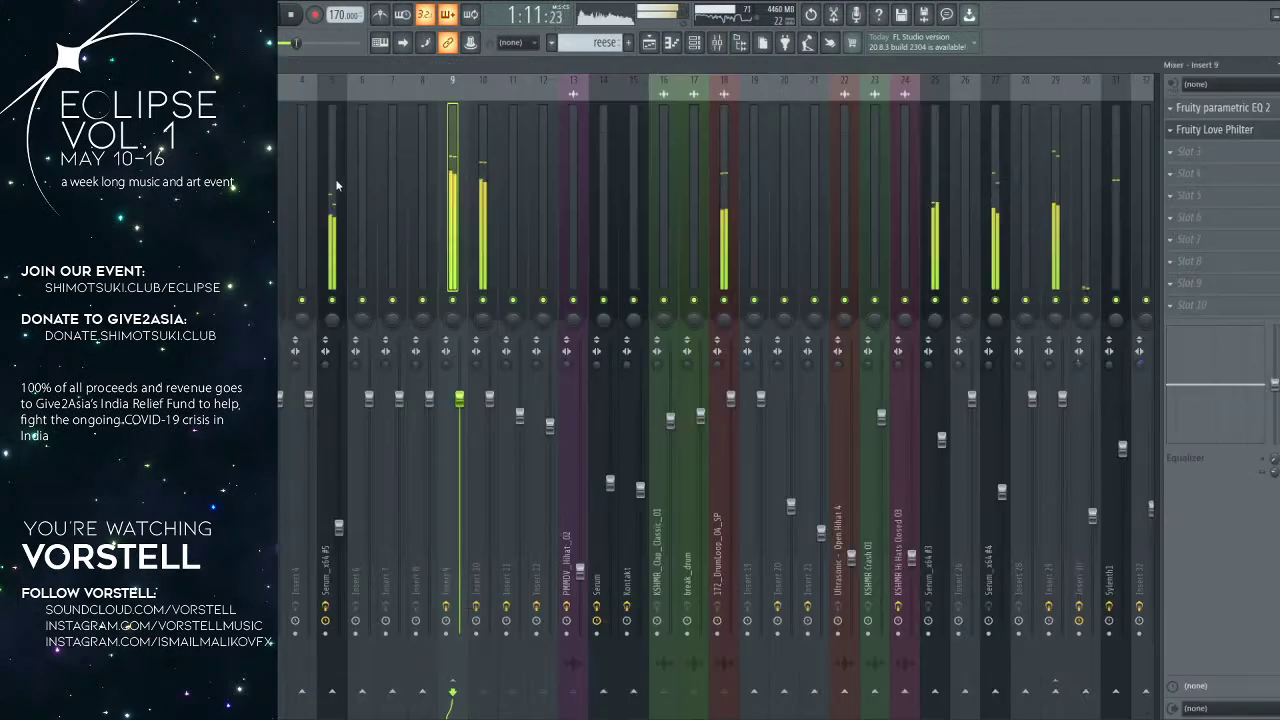
pyautogui.click(331, 250)
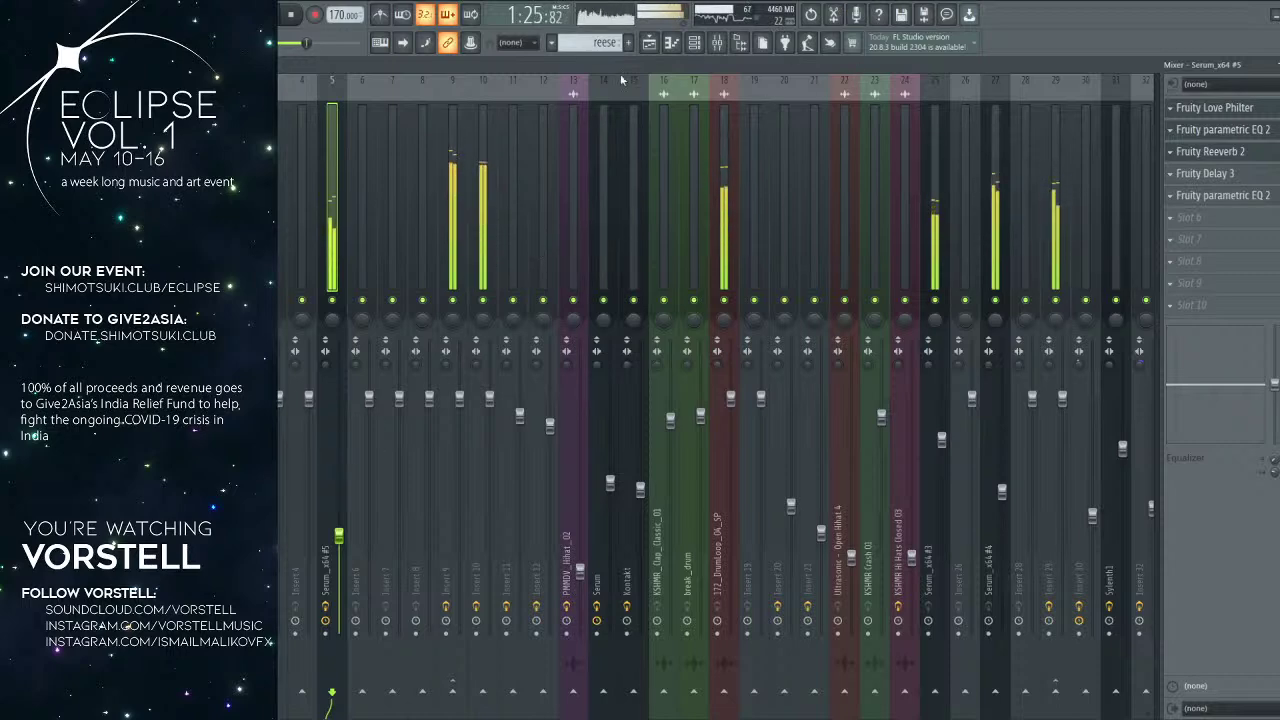
# Step: Listen to the second build-up from bar 65 and the second drop from bar 80
pyautogui.click(649, 43)
pyautogui.click(797, 95)
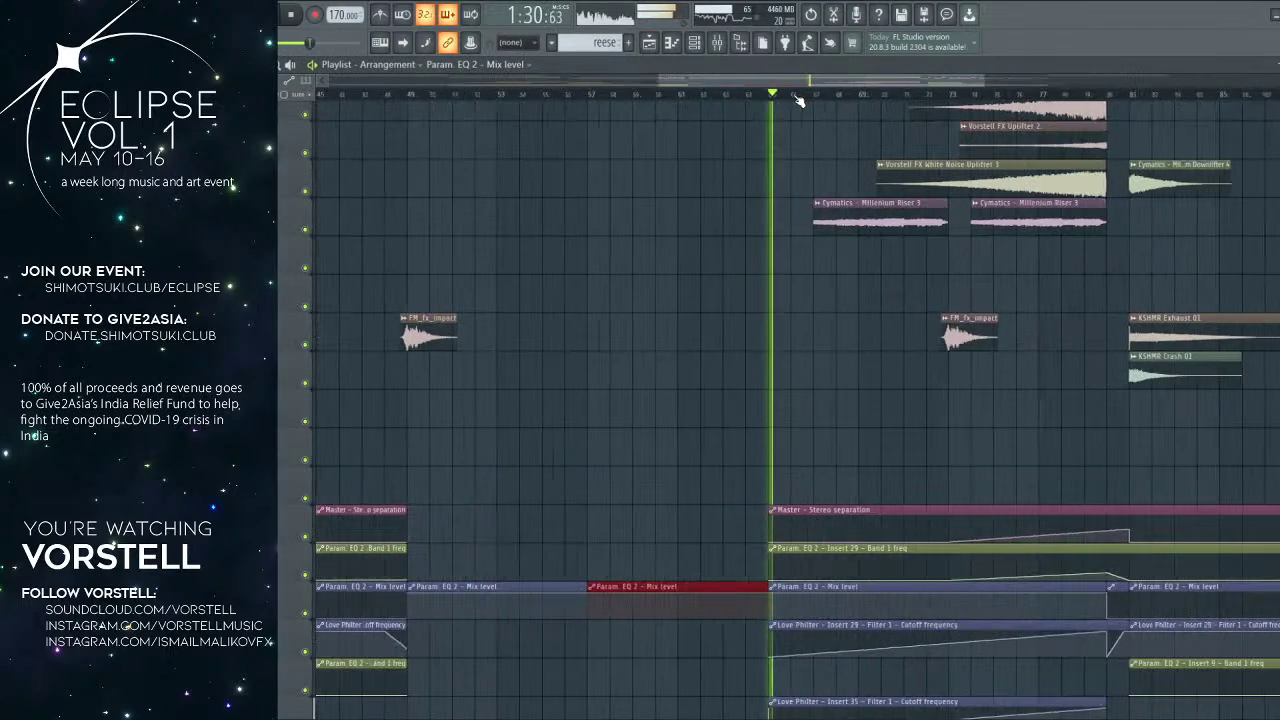
pyautogui.scroll(-2, 792, 96)
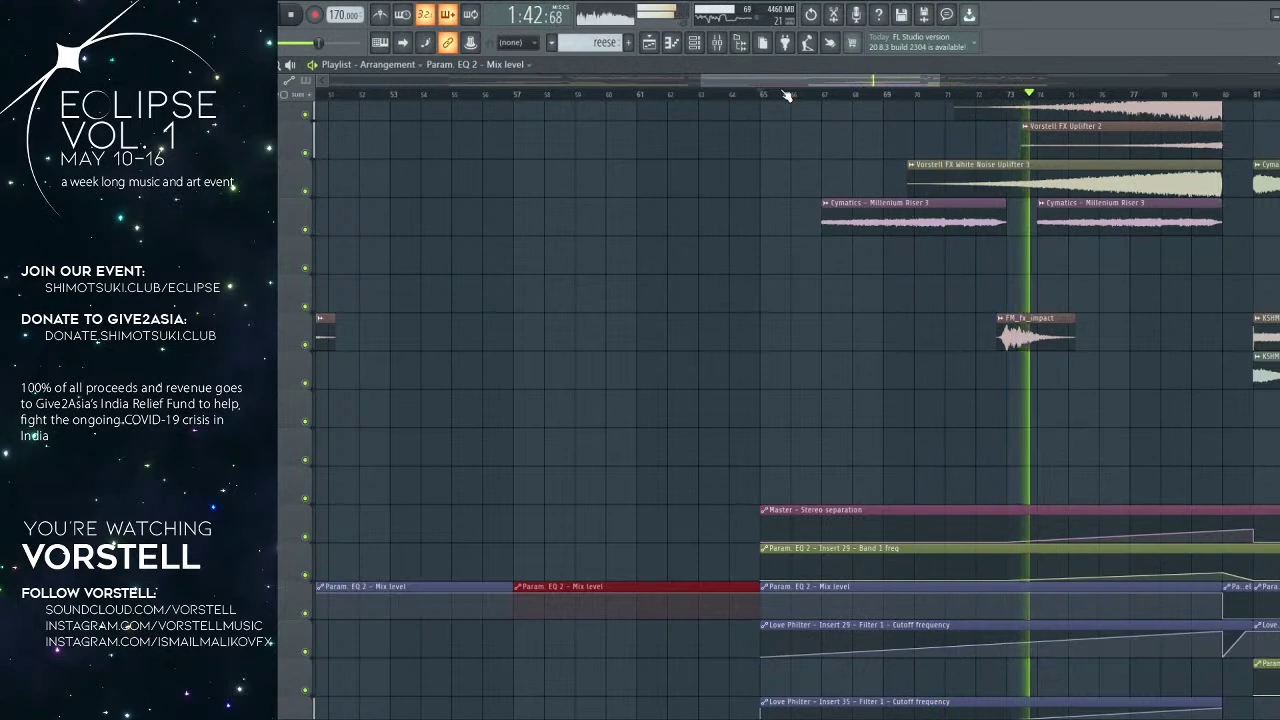
pyautogui.moveTo(1013, 331); pyautogui.dragTo(557, 471)
pyautogui.click(813, 97)
pyautogui.scroll(1, 813, 102)
pyautogui.scroll(-1, 812, 101)
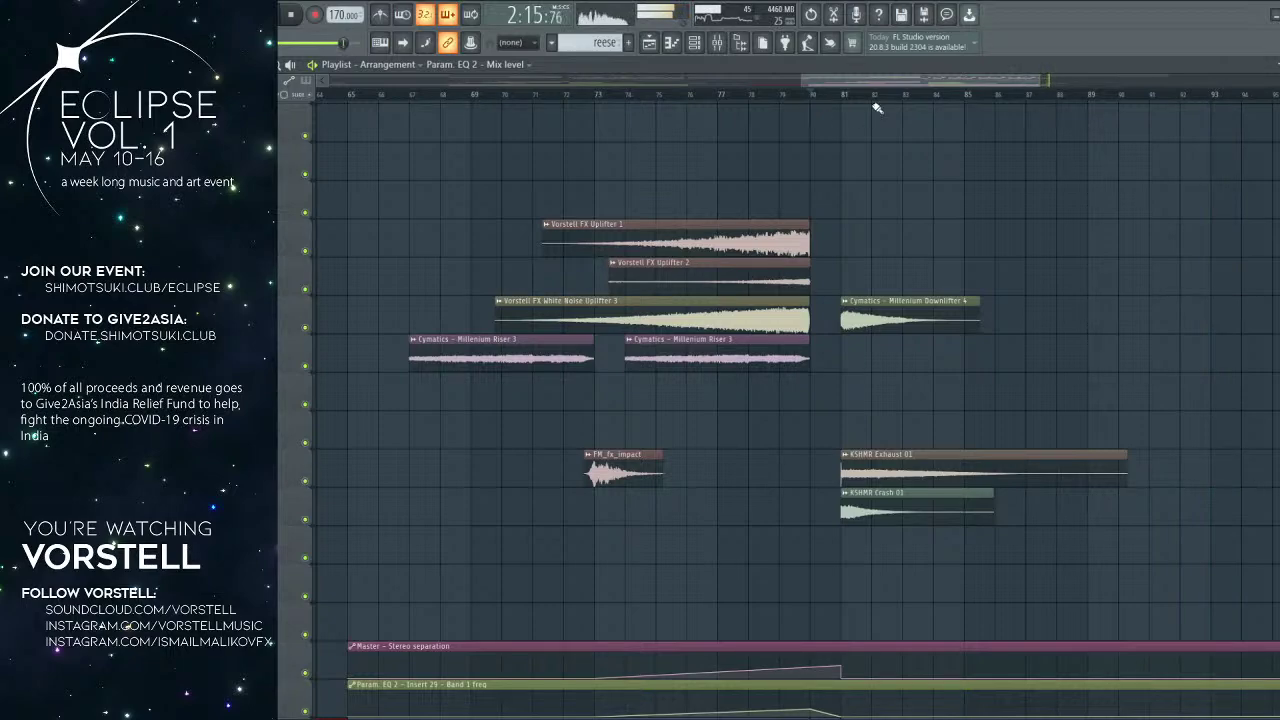
# Step: Review the outro from bar 97 against the whole arrangement during playback, and stop playback
pyautogui.scroll(-4, 886, 100)
pyautogui.scroll(6, 921, 162)
pyautogui.scroll(5, 921, 162)
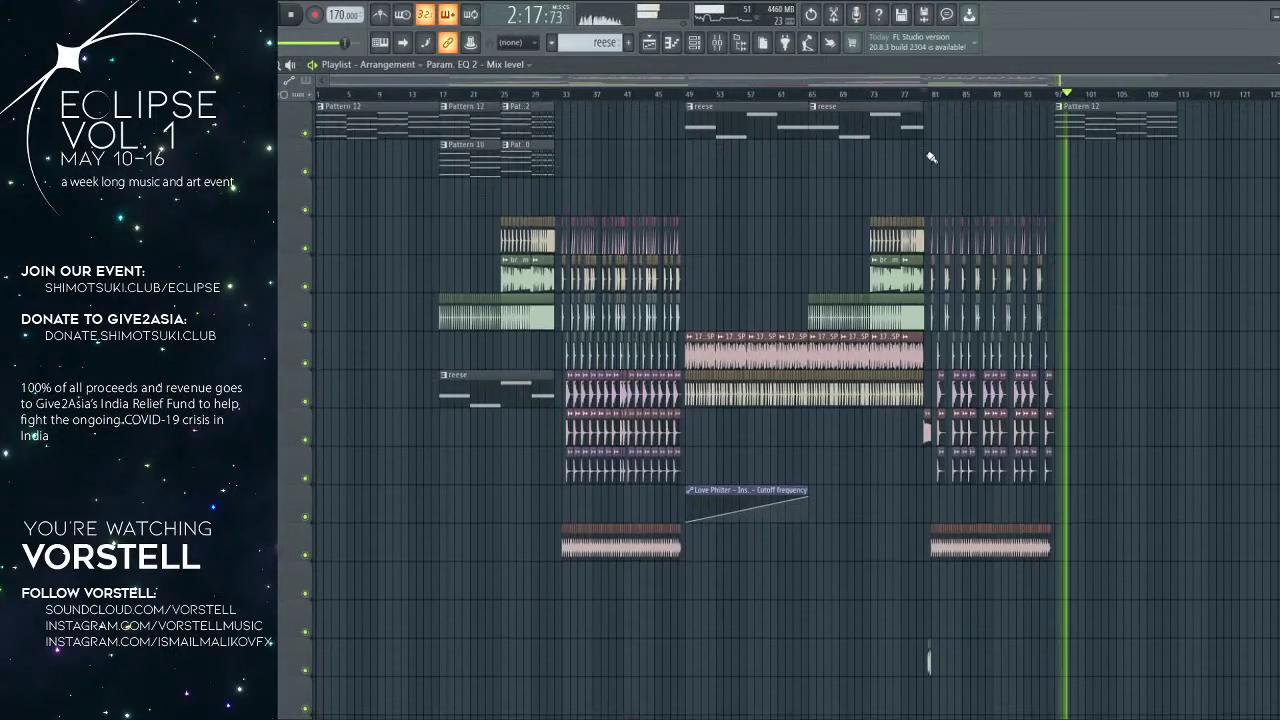
pyautogui.scroll(3, 1139, 101)
pyautogui.moveTo(1134, 140); pyautogui.dragTo(1021, 239)
pyautogui.scroll(2, 1023, 241)
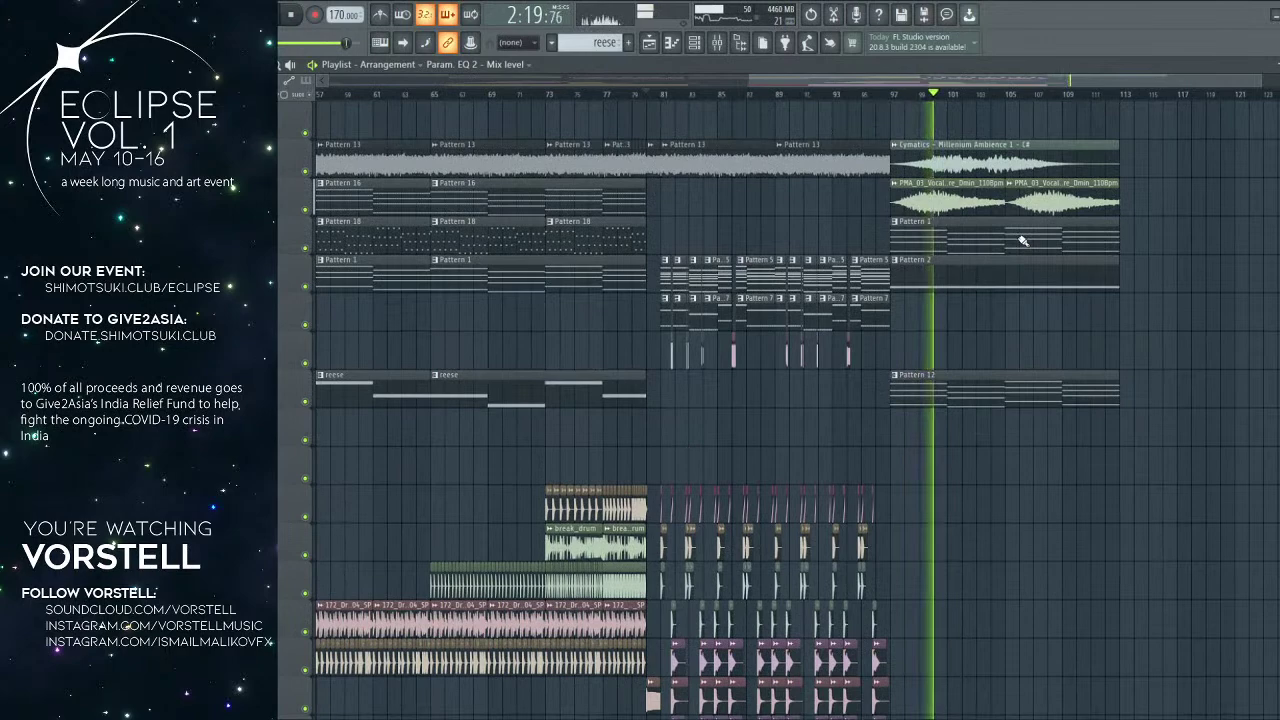
pyautogui.scroll(2, 1002, 102)
pyautogui.scroll(-1, 1002, 102)
pyautogui.scroll(-1, 1000, 100)
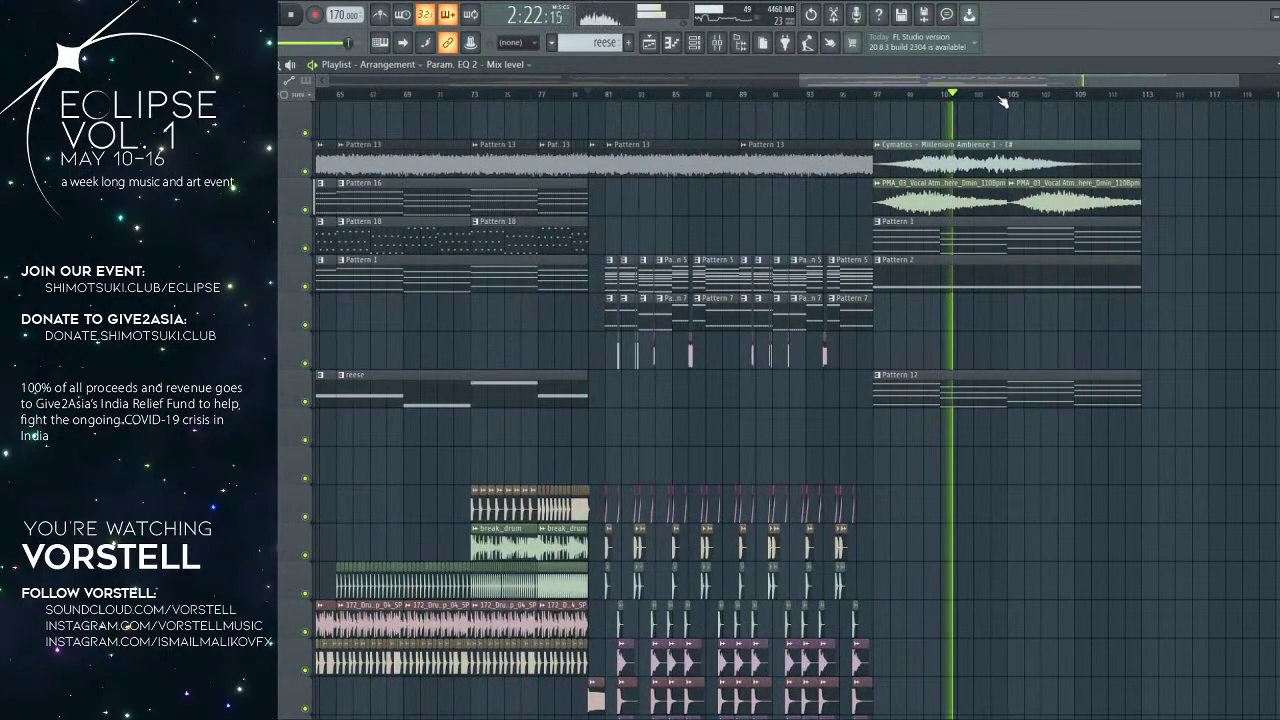
pyautogui.scroll(-2, 1002, 100)
pyautogui.scroll(-1, 1002, 100)
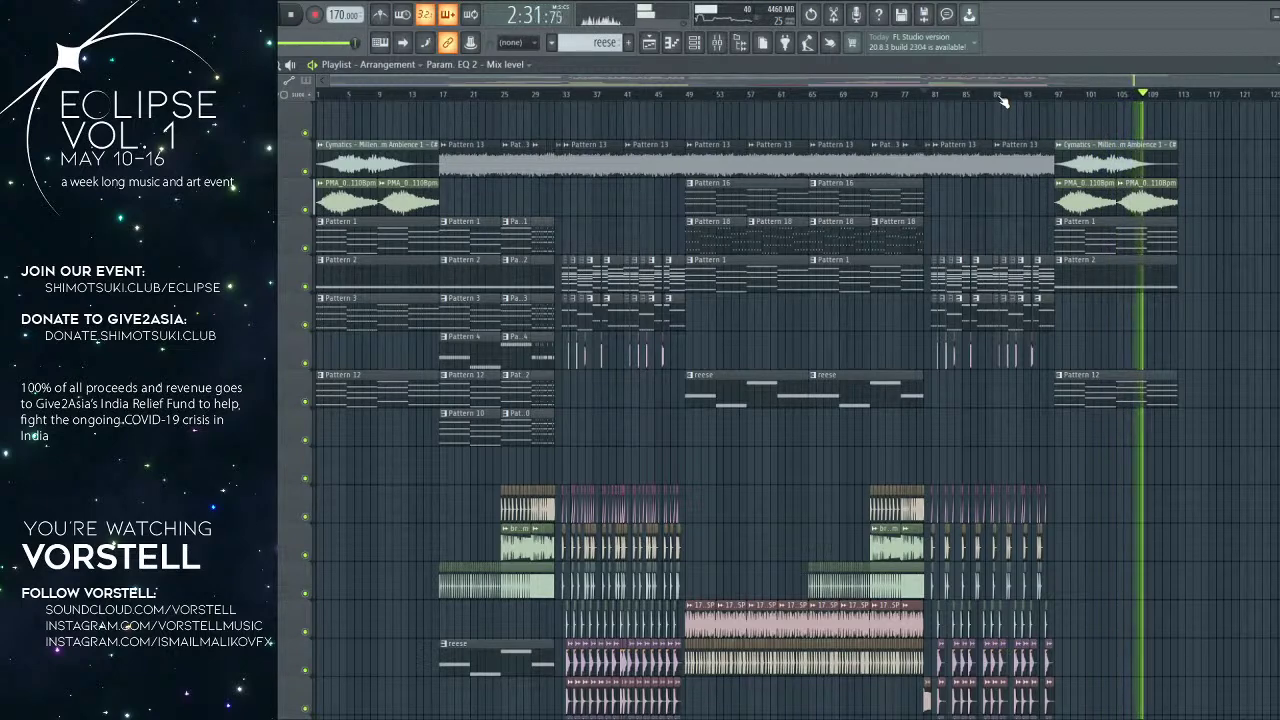
pyautogui.press('space')
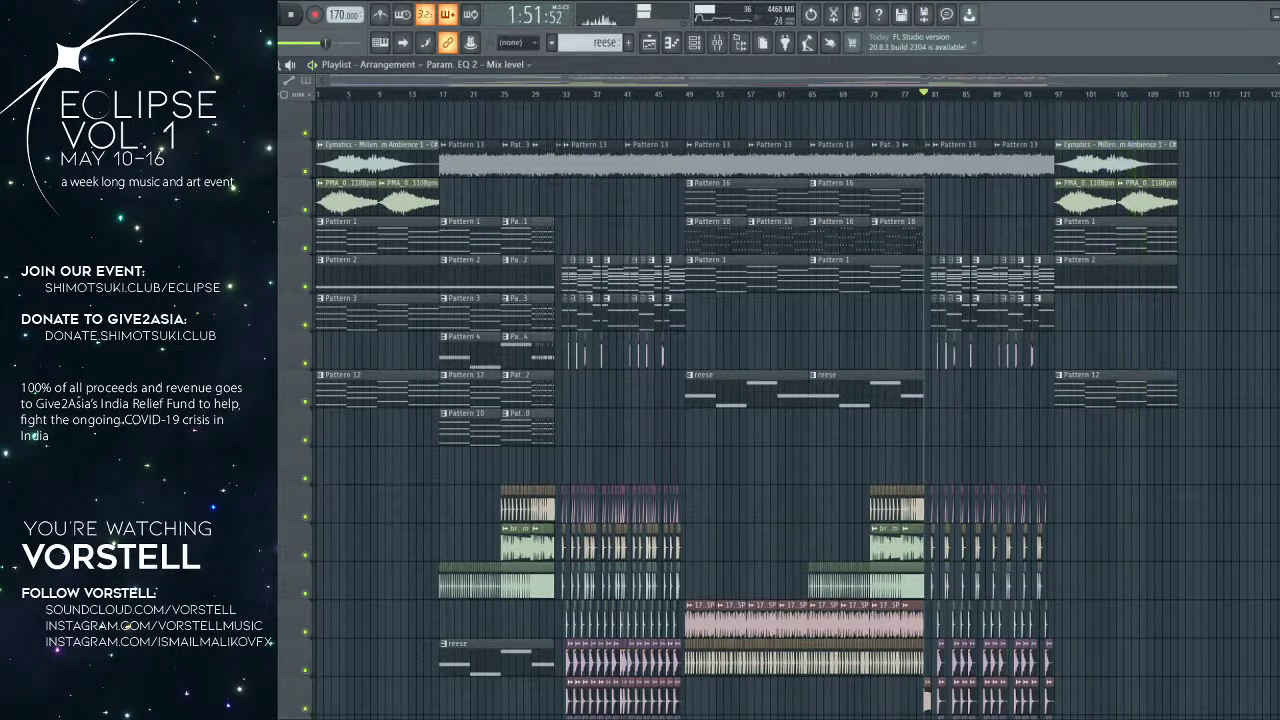